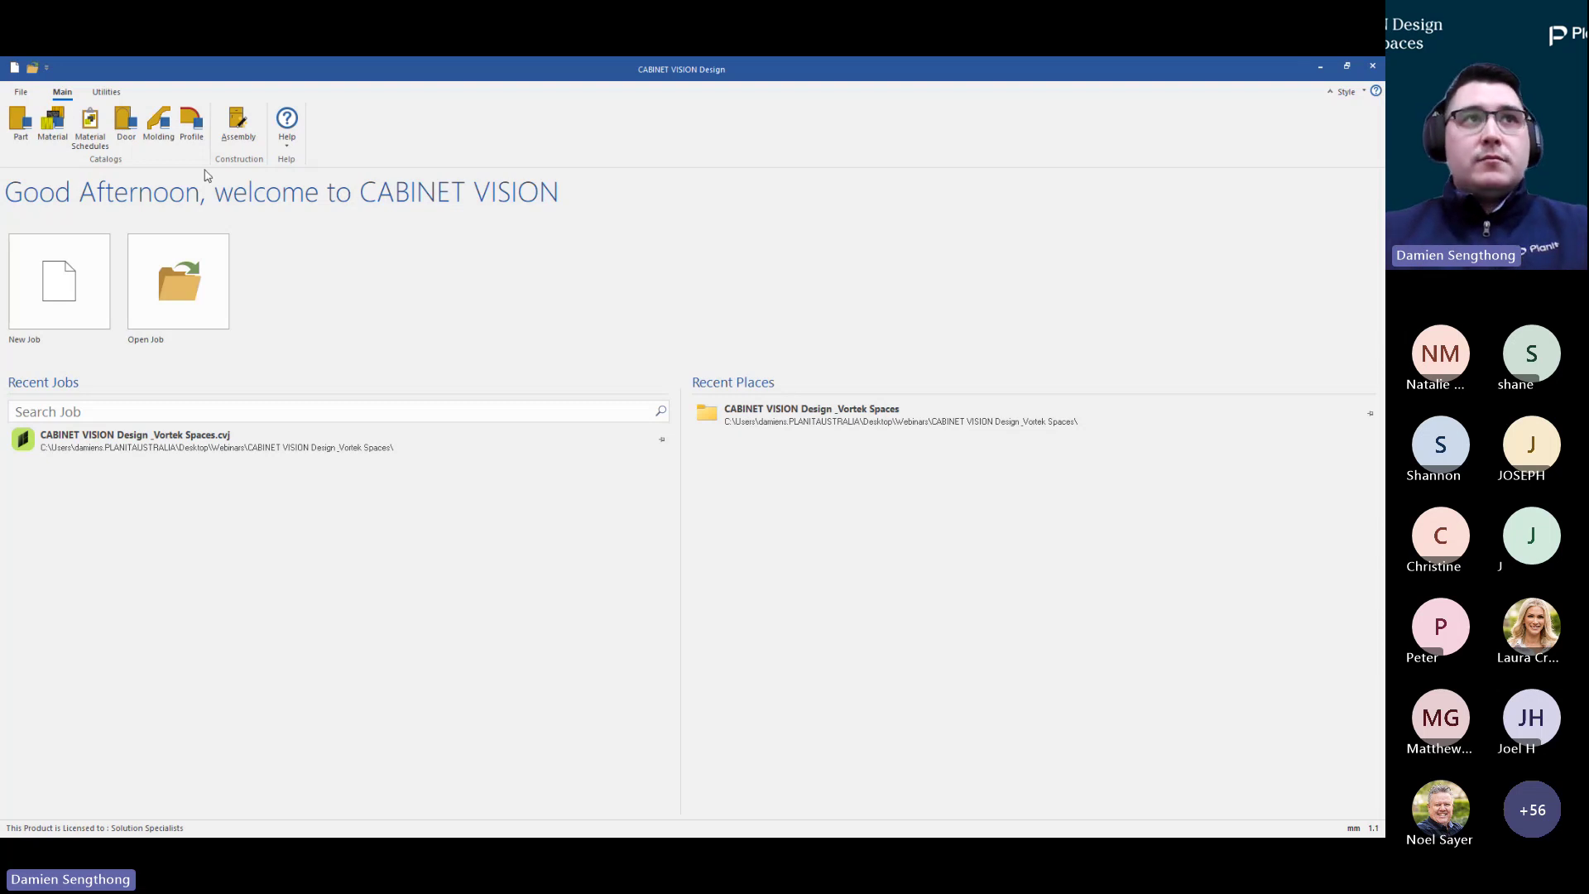
Open the Part catalog, examine the unfinished left and right ends among the interior case parts, and return to the home page
{"action": "left_click", "coordinate": [38, 142]}
{"action": "left_click", "coordinate": [23, 132]}
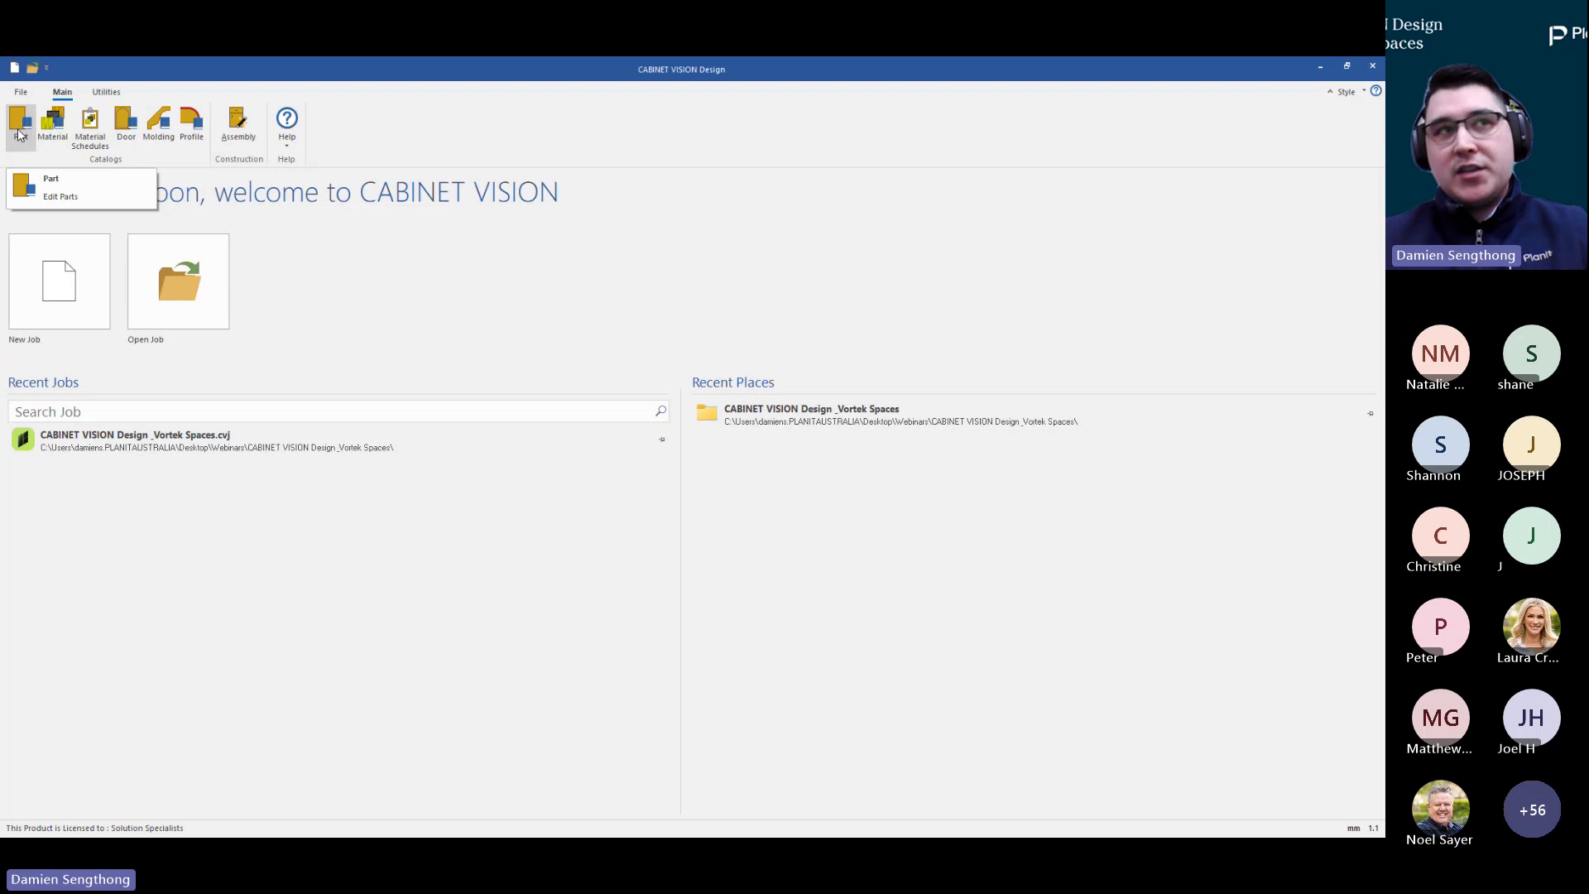
{"action": "left_click", "coordinate": [18, 134]}
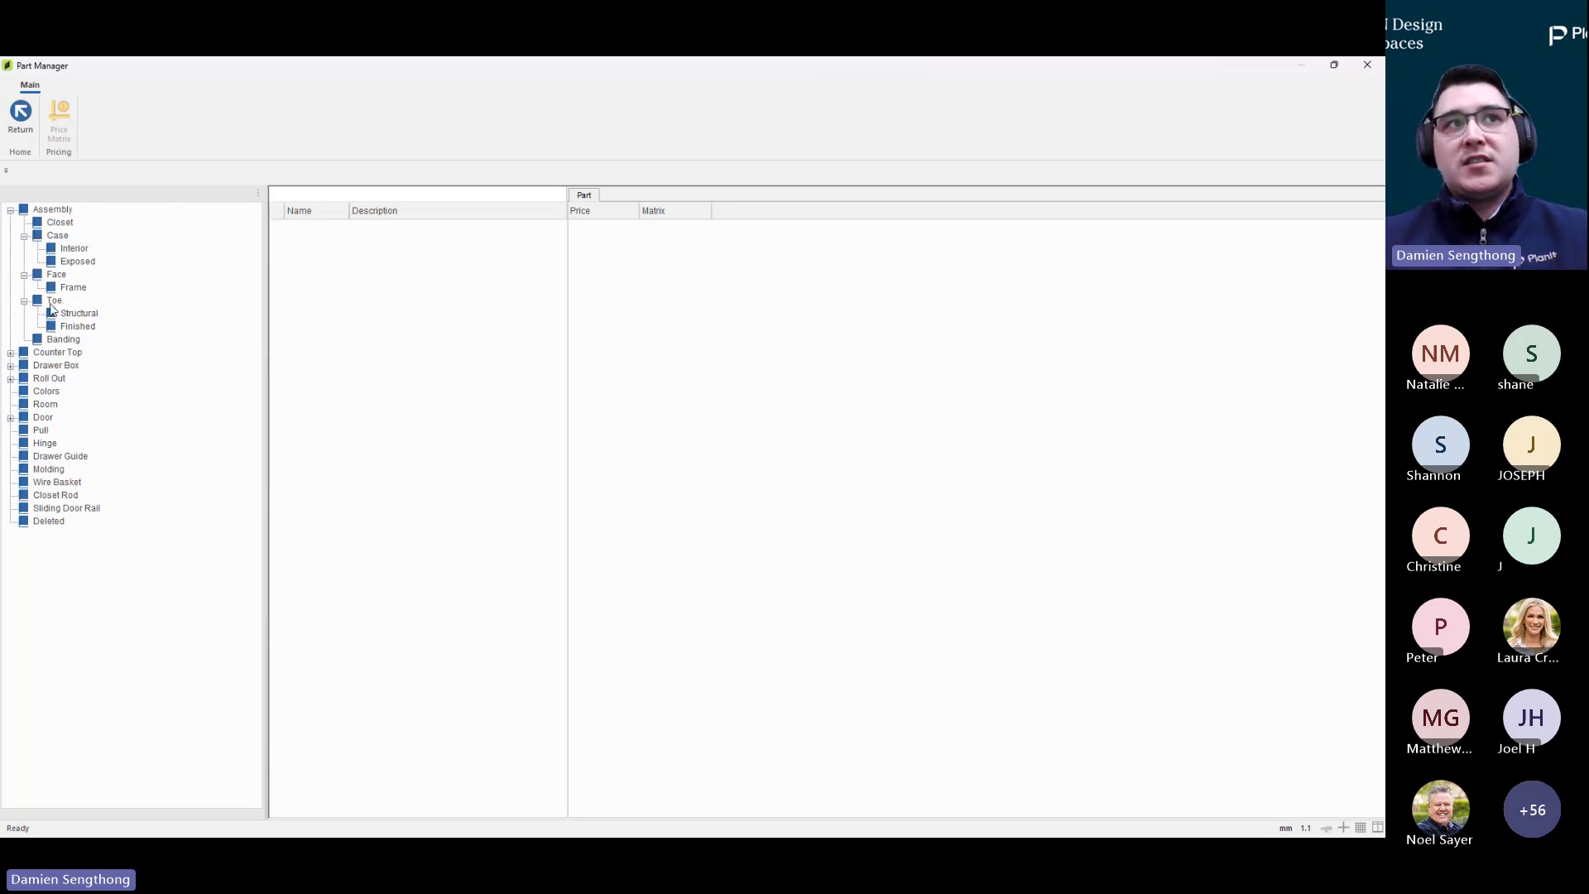
{"action": "left_click", "coordinate": [73, 249]}
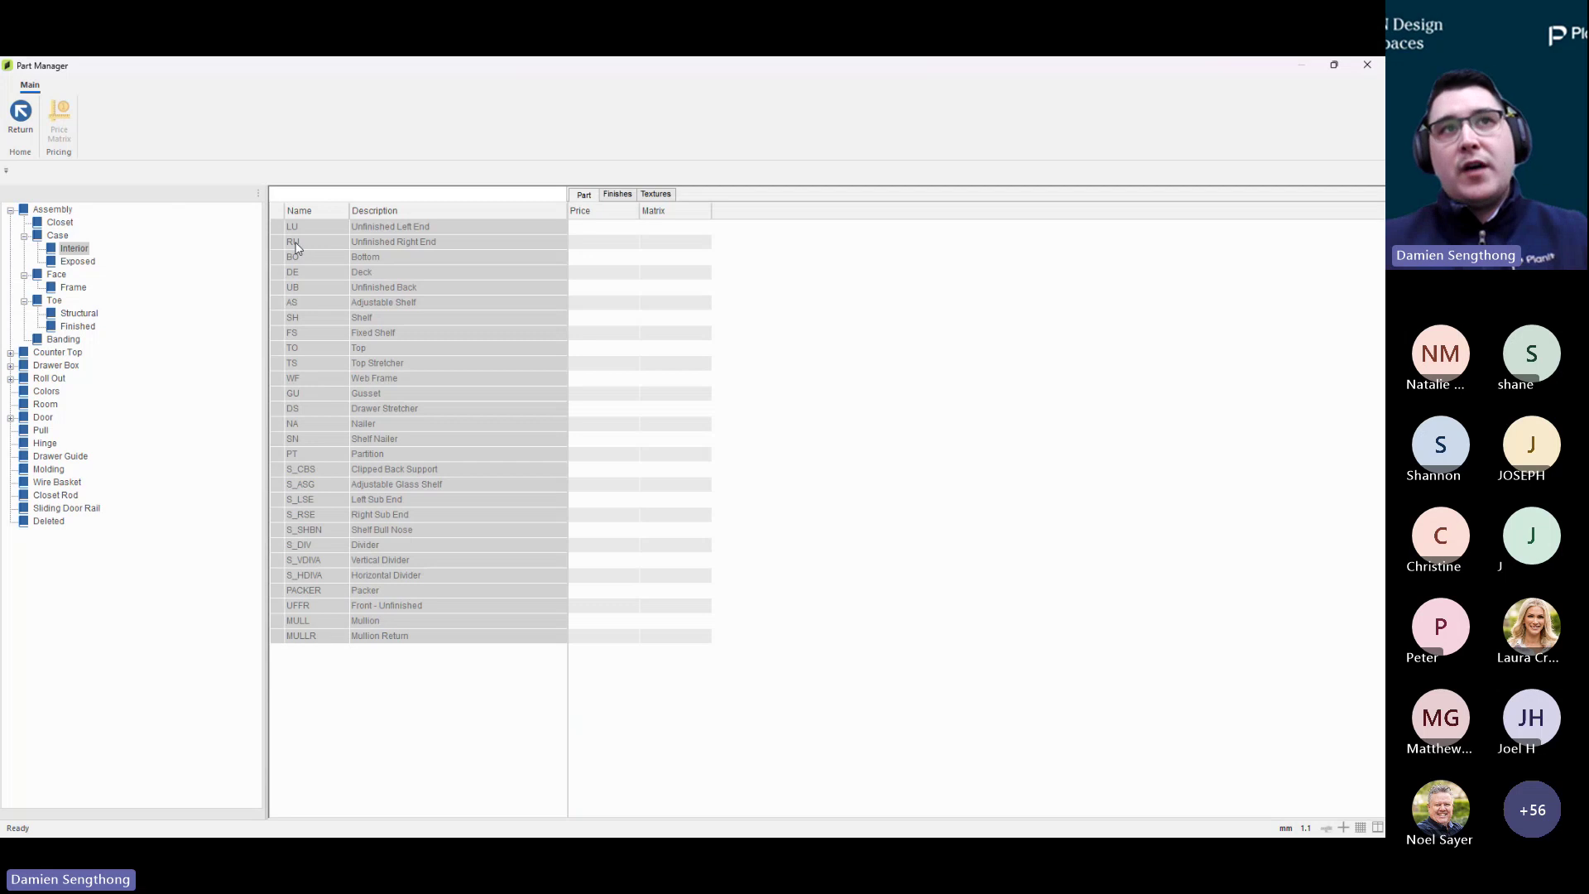
{"action": "left_click", "coordinate": [387, 242]}
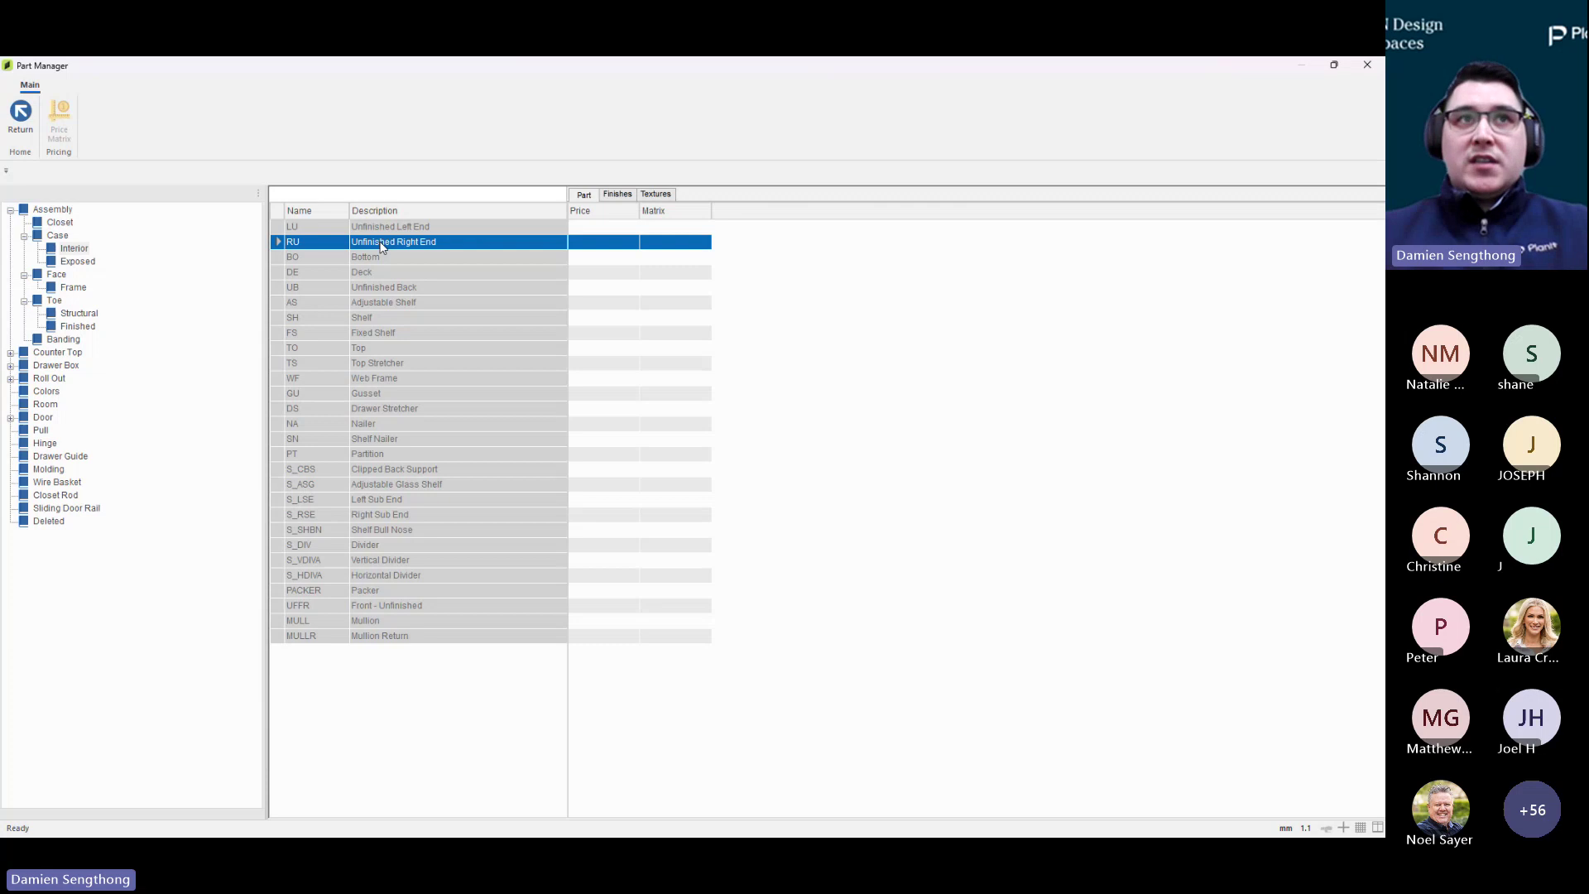
{"action": "left_click", "coordinate": [389, 231]}
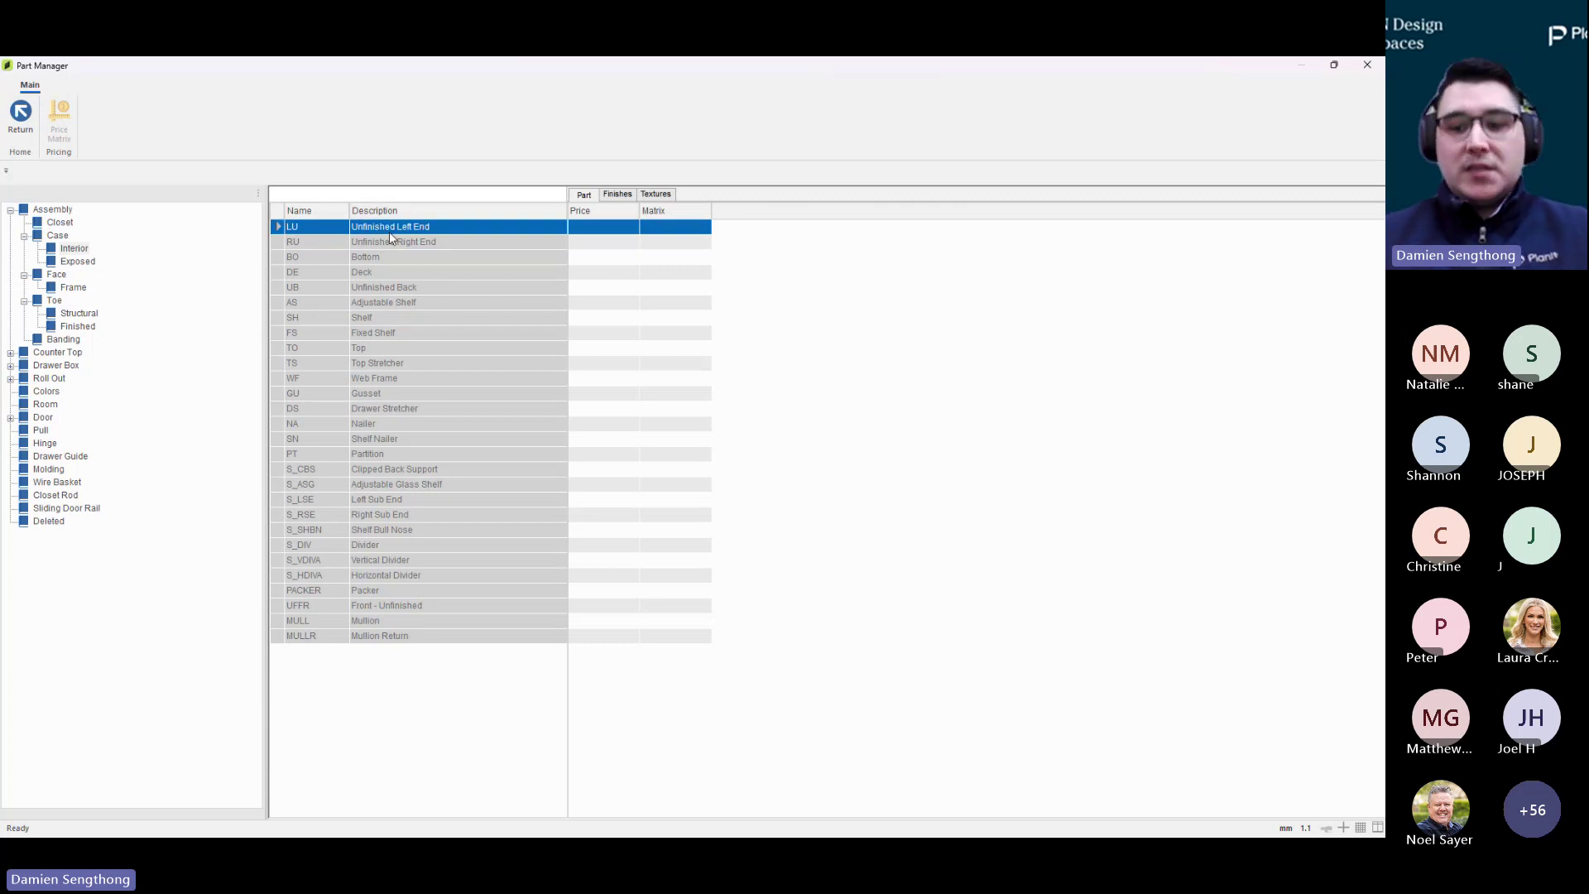
{"action": "left_click", "coordinate": [27, 130]}
{"action": "left_click", "coordinate": [25, 131]}
Open the Material catalog and examine the Particle Board materials under Panel Stock
{"action": "left_click", "coordinate": [53, 133]}
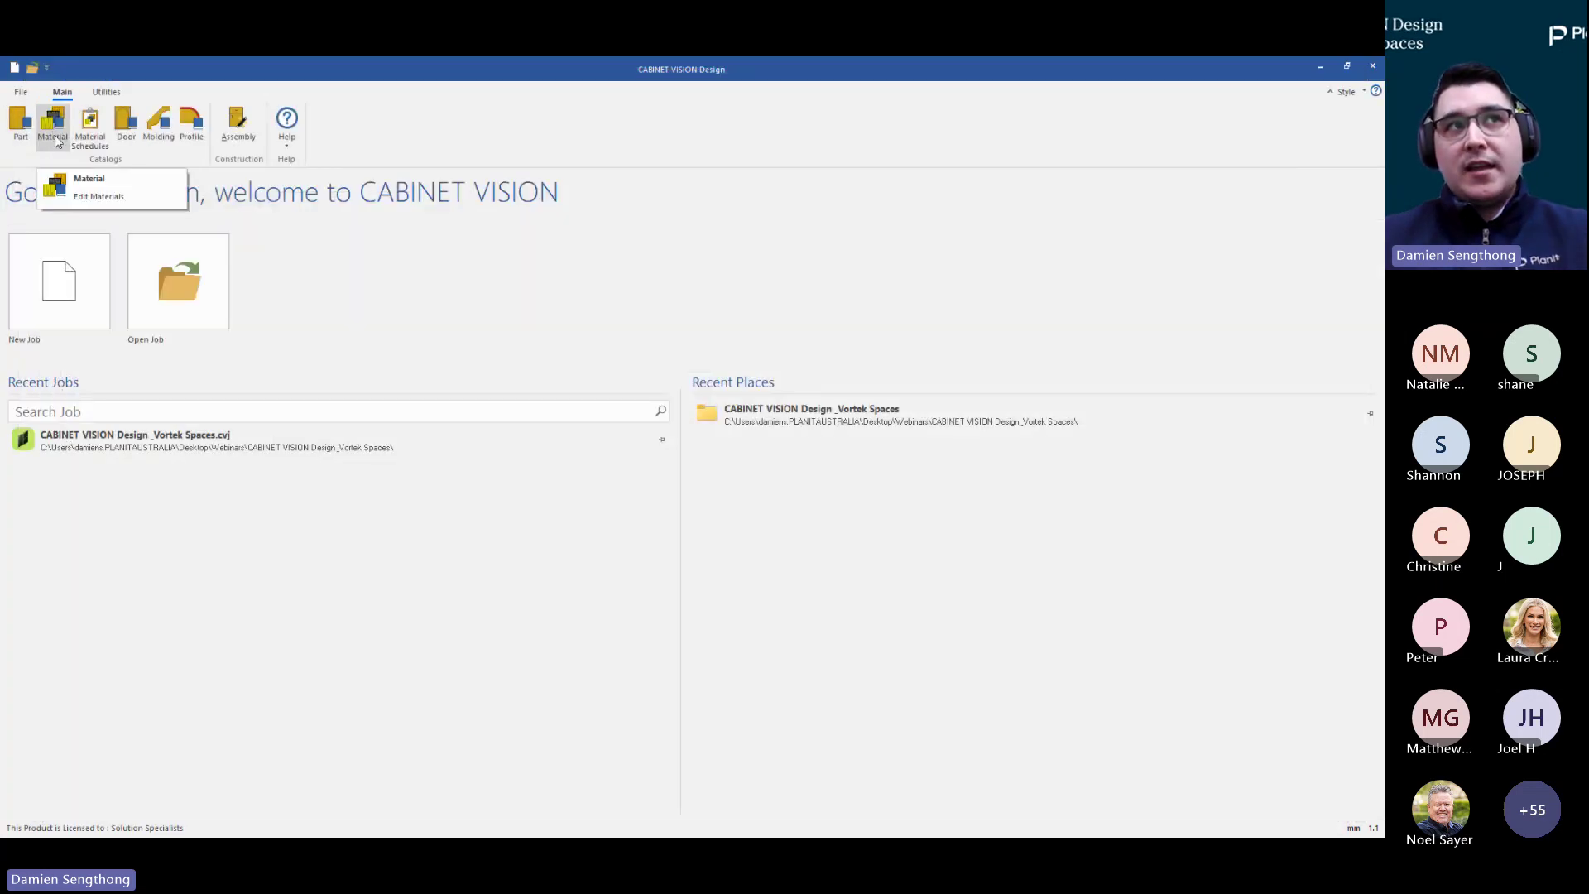
{"action": "left_click", "coordinate": [53, 134]}
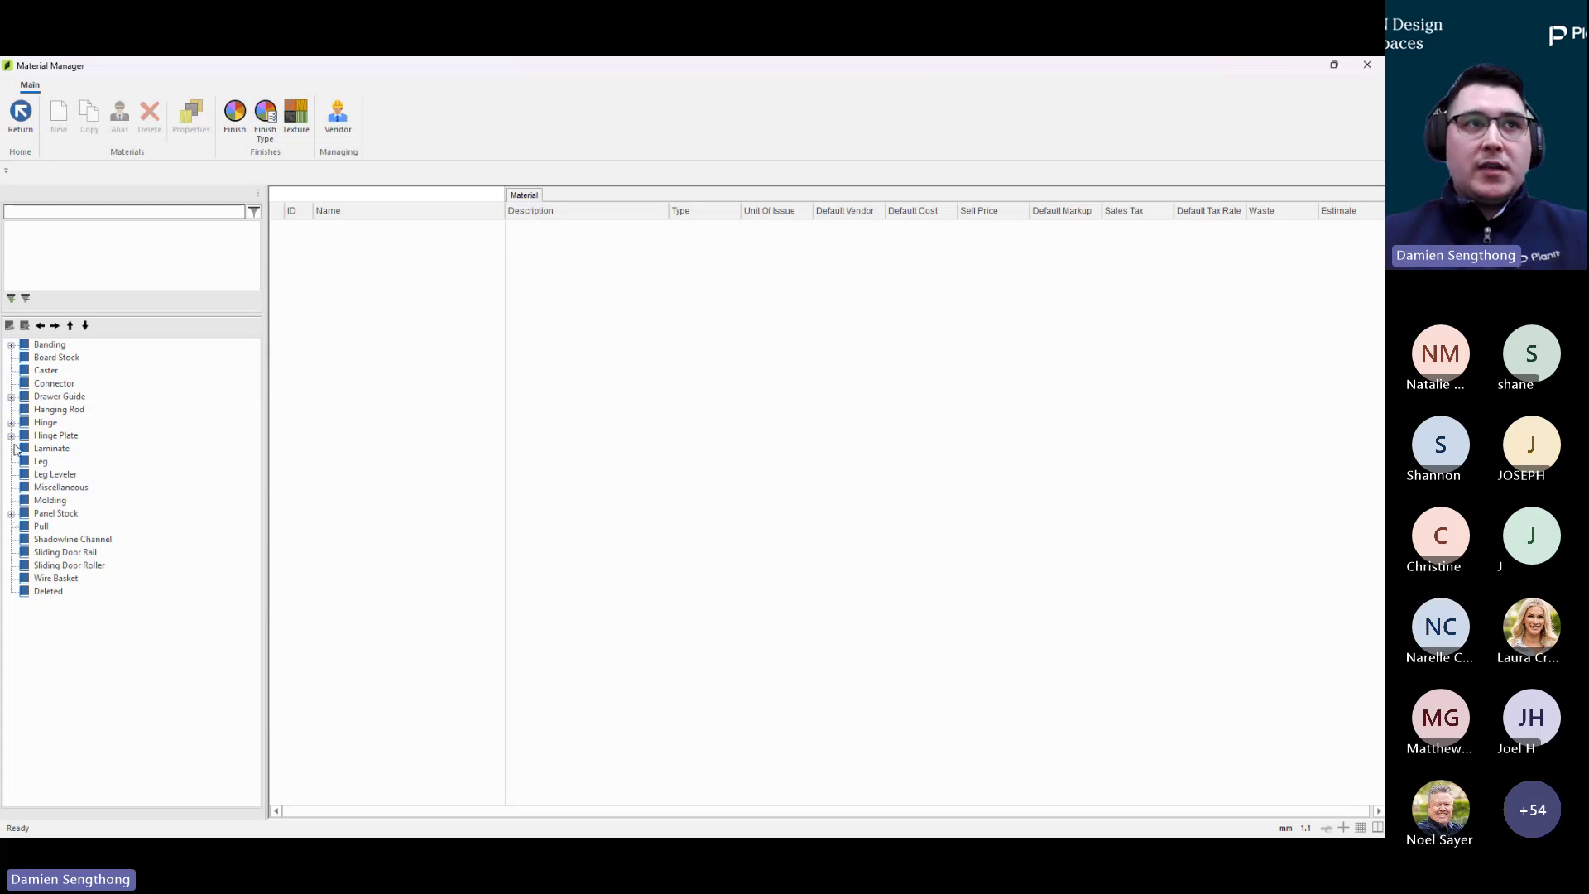
{"action": "left_click", "coordinate": [13, 514]}
{"action": "left_click", "coordinate": [71, 527]}
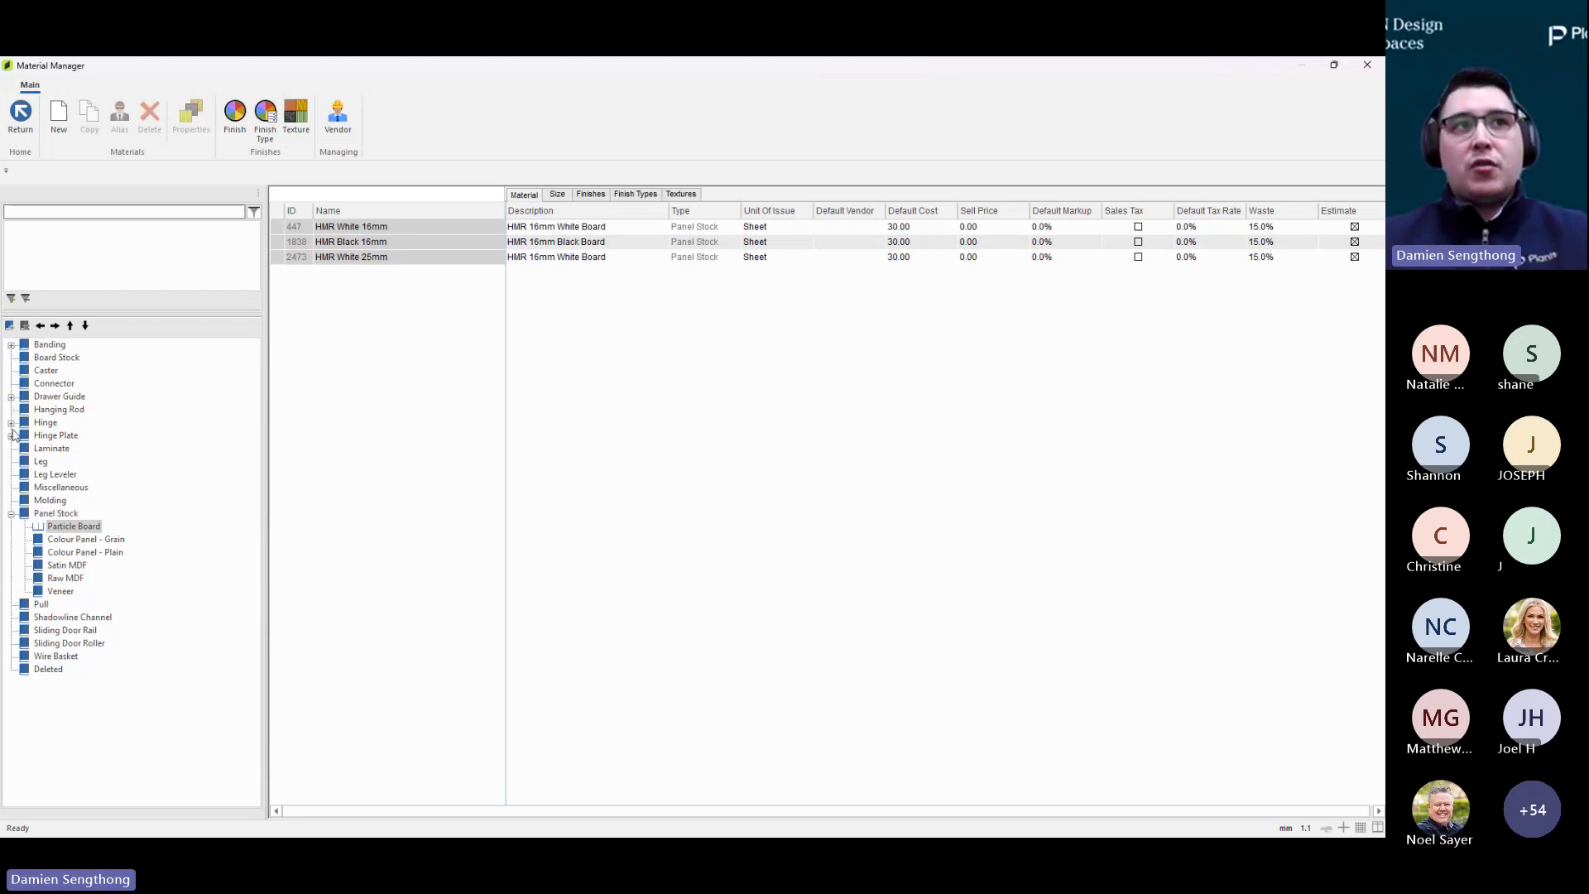
{"action": "left_click", "coordinate": [12, 514]}
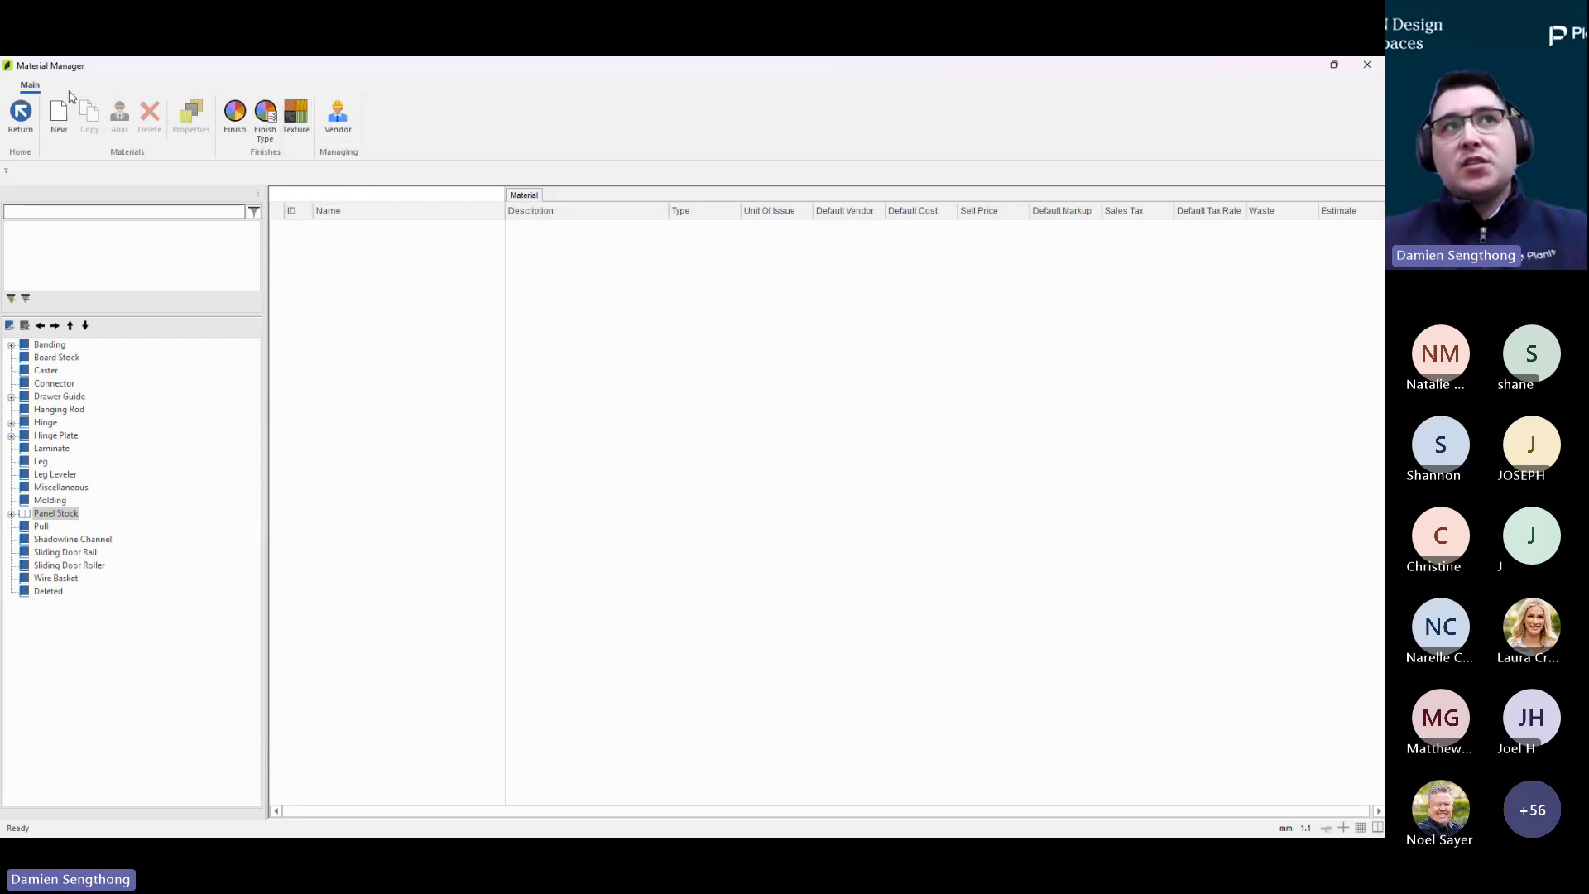
Open the Texture Manager and display the Artwork textures under Miscellaneous
{"action": "left_click", "coordinate": [296, 119]}
{"action": "left_click_drag", "start_coordinate": [299, 73], "coordinate": [547, 180]}
{"action": "left_click_drag", "start_coordinate": [361, 379], "coordinate": [404, 397]}
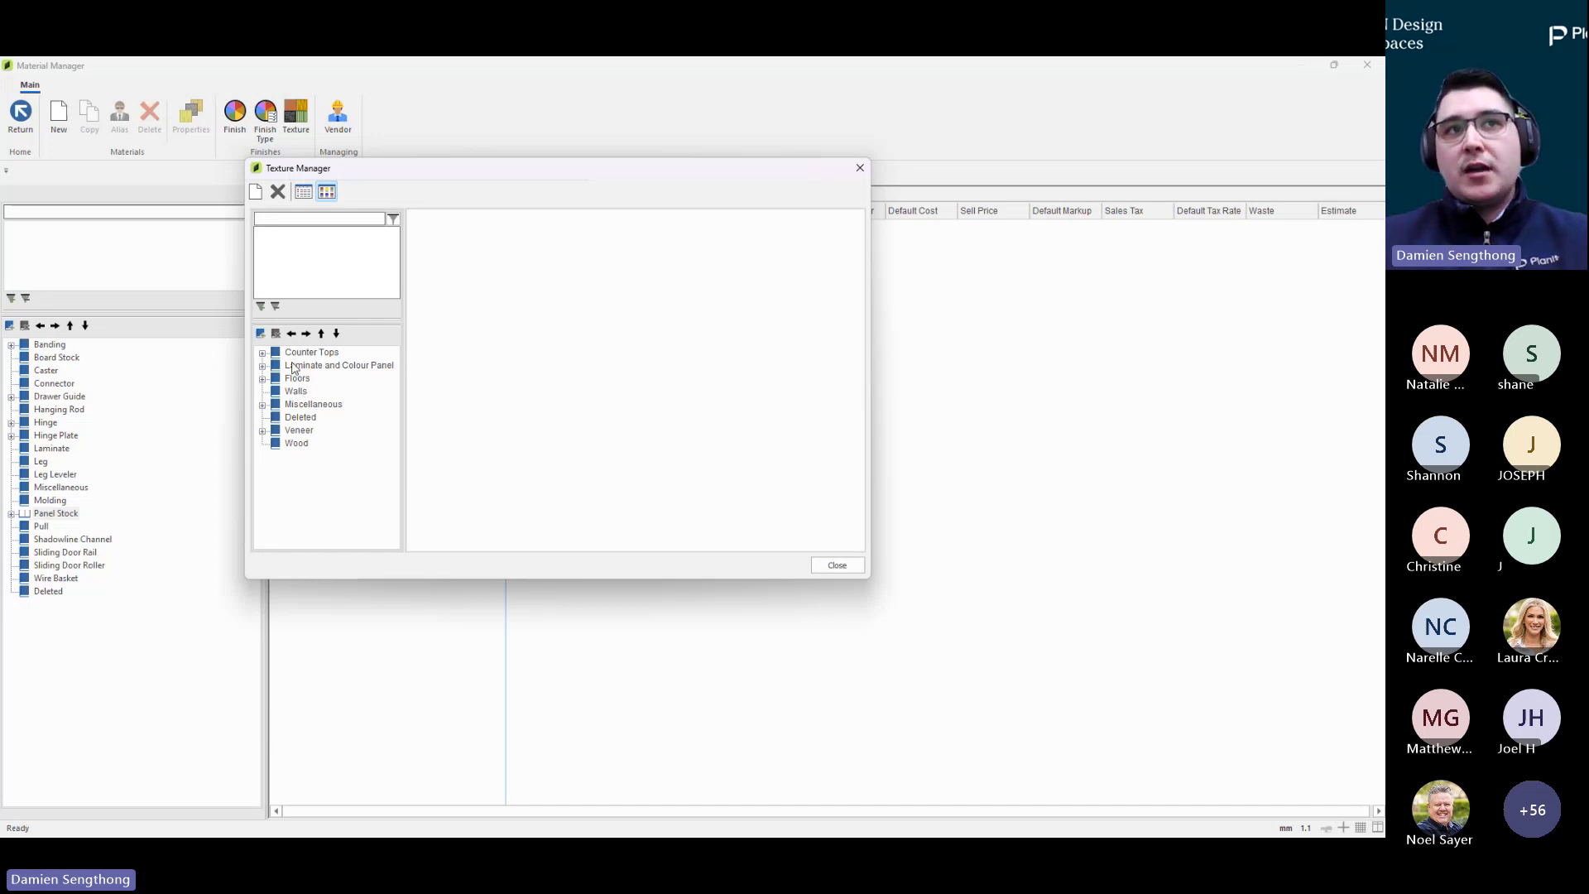
{"action": "left_click", "coordinate": [263, 406]}
{"action": "left_click", "coordinate": [308, 418]}
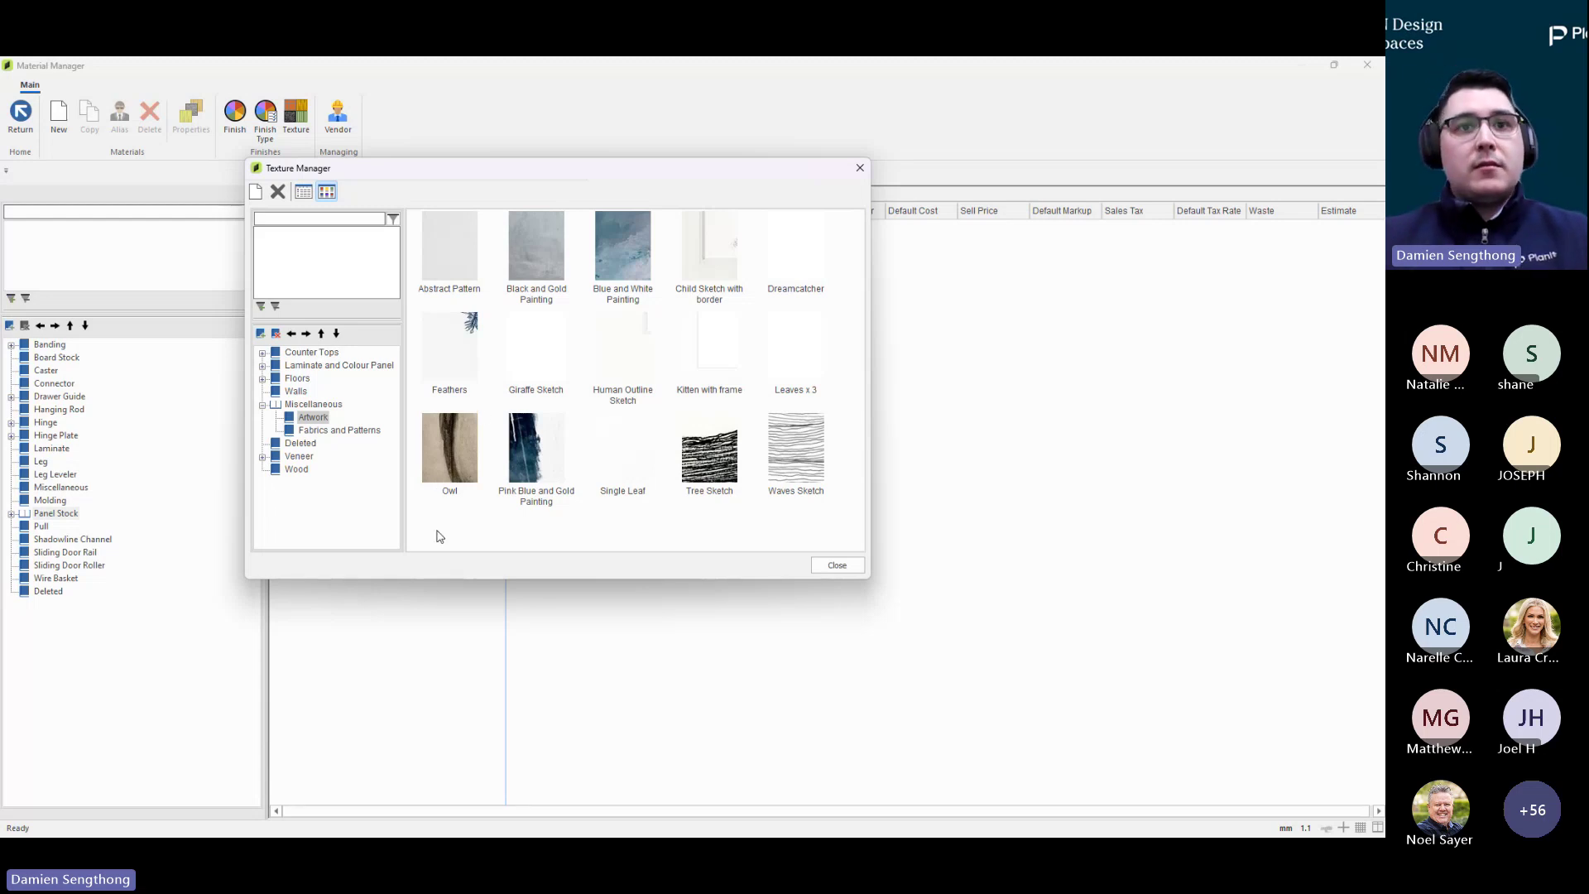
Begin importing a new texture and browse the Downloads folder for JPEG images
{"action": "left_click", "coordinate": [255, 192]}
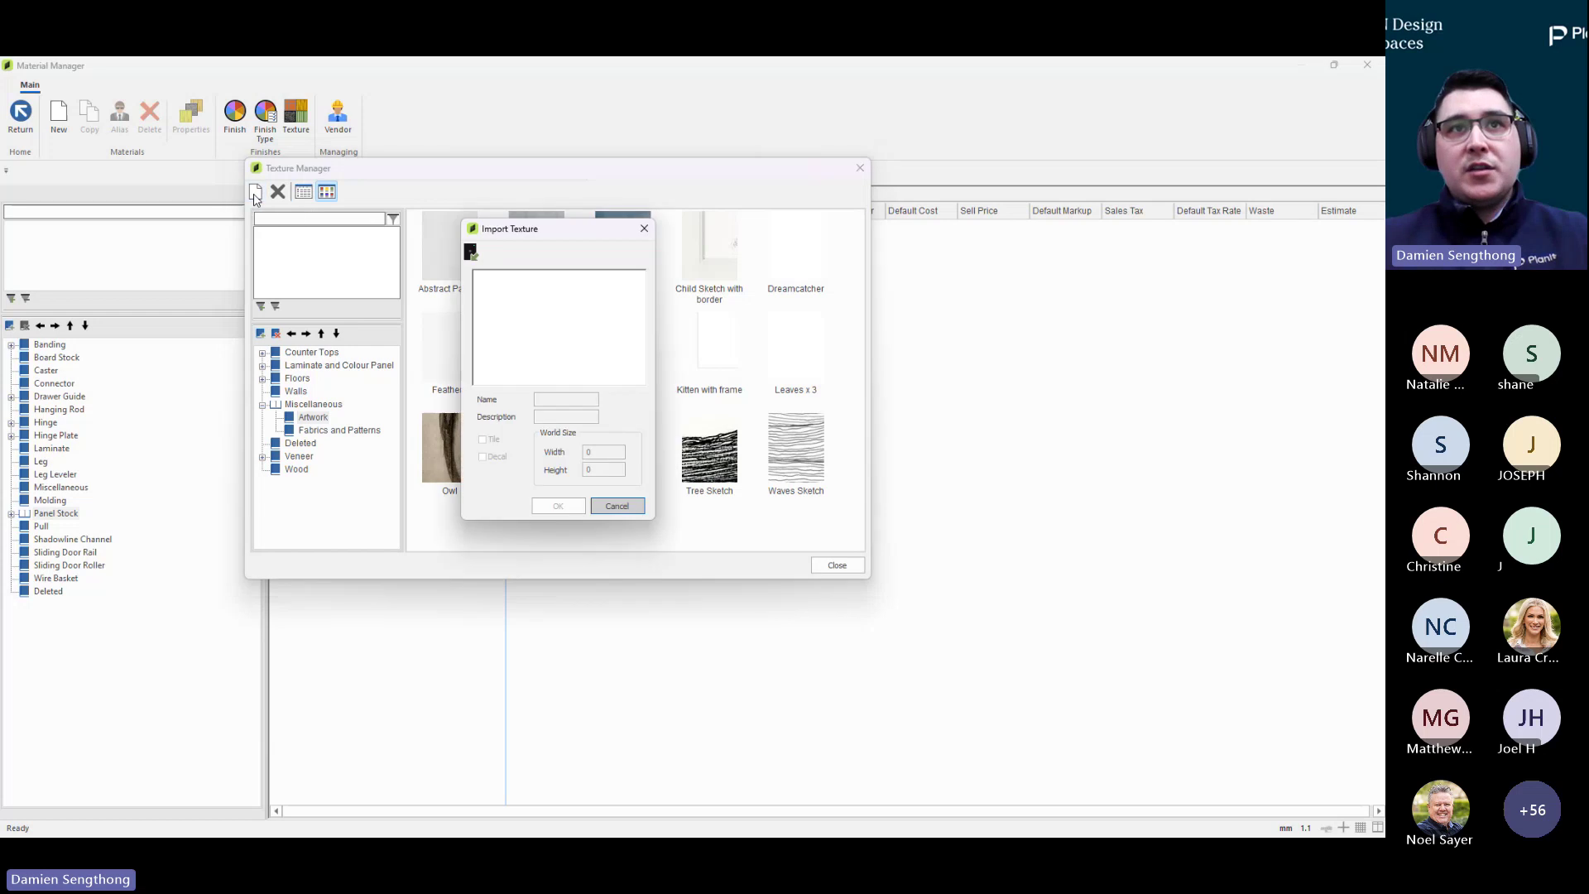
{"action": "left_click", "coordinate": [472, 257]}
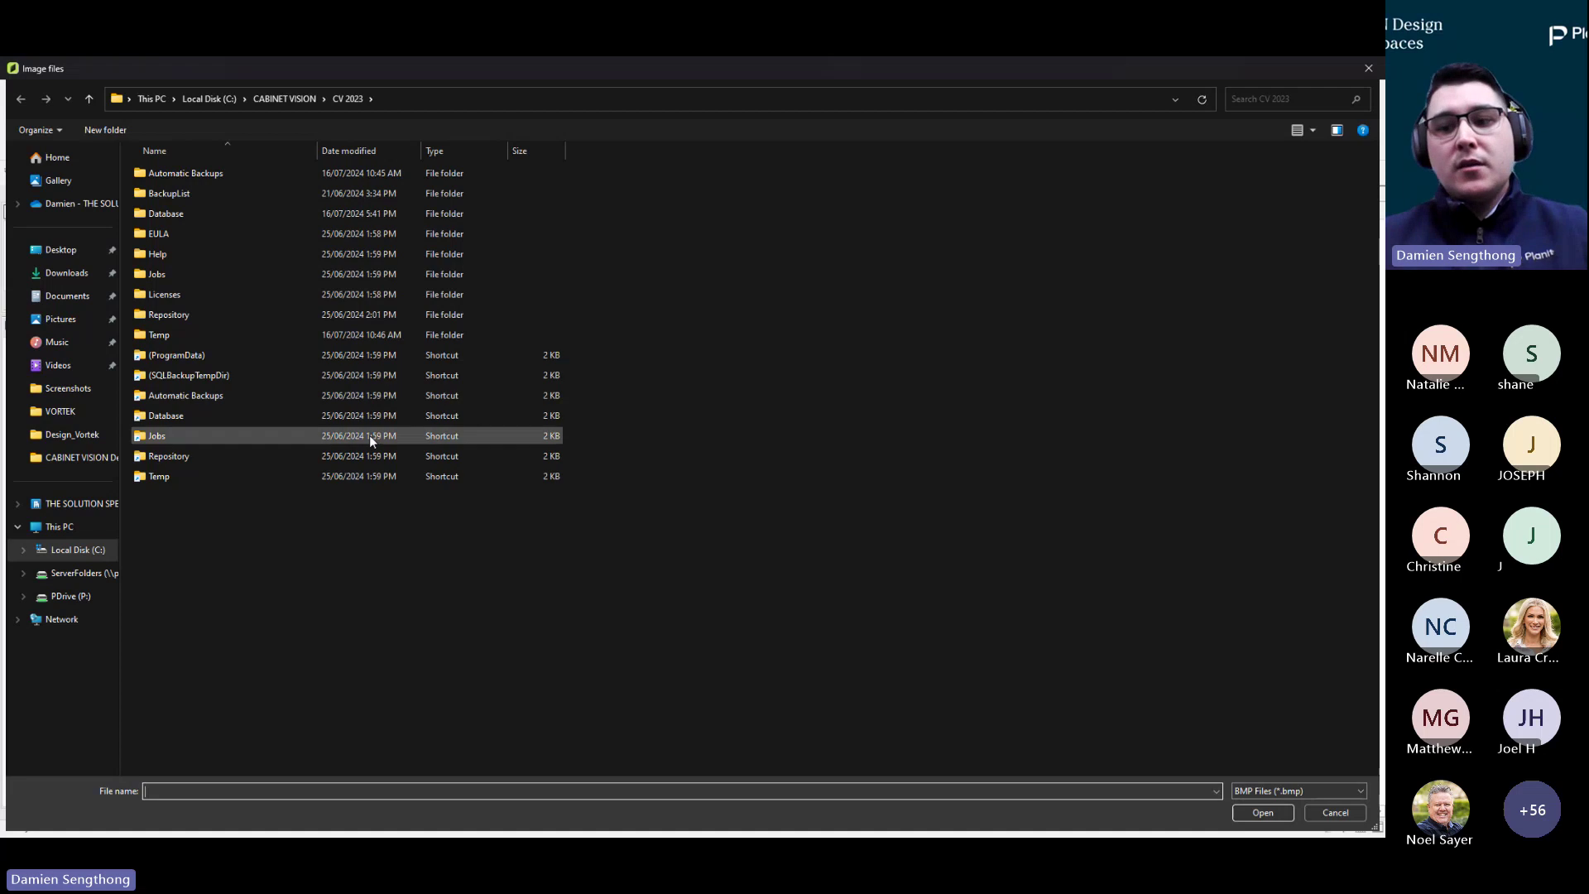
{"action": "left_click", "coordinate": [67, 277]}
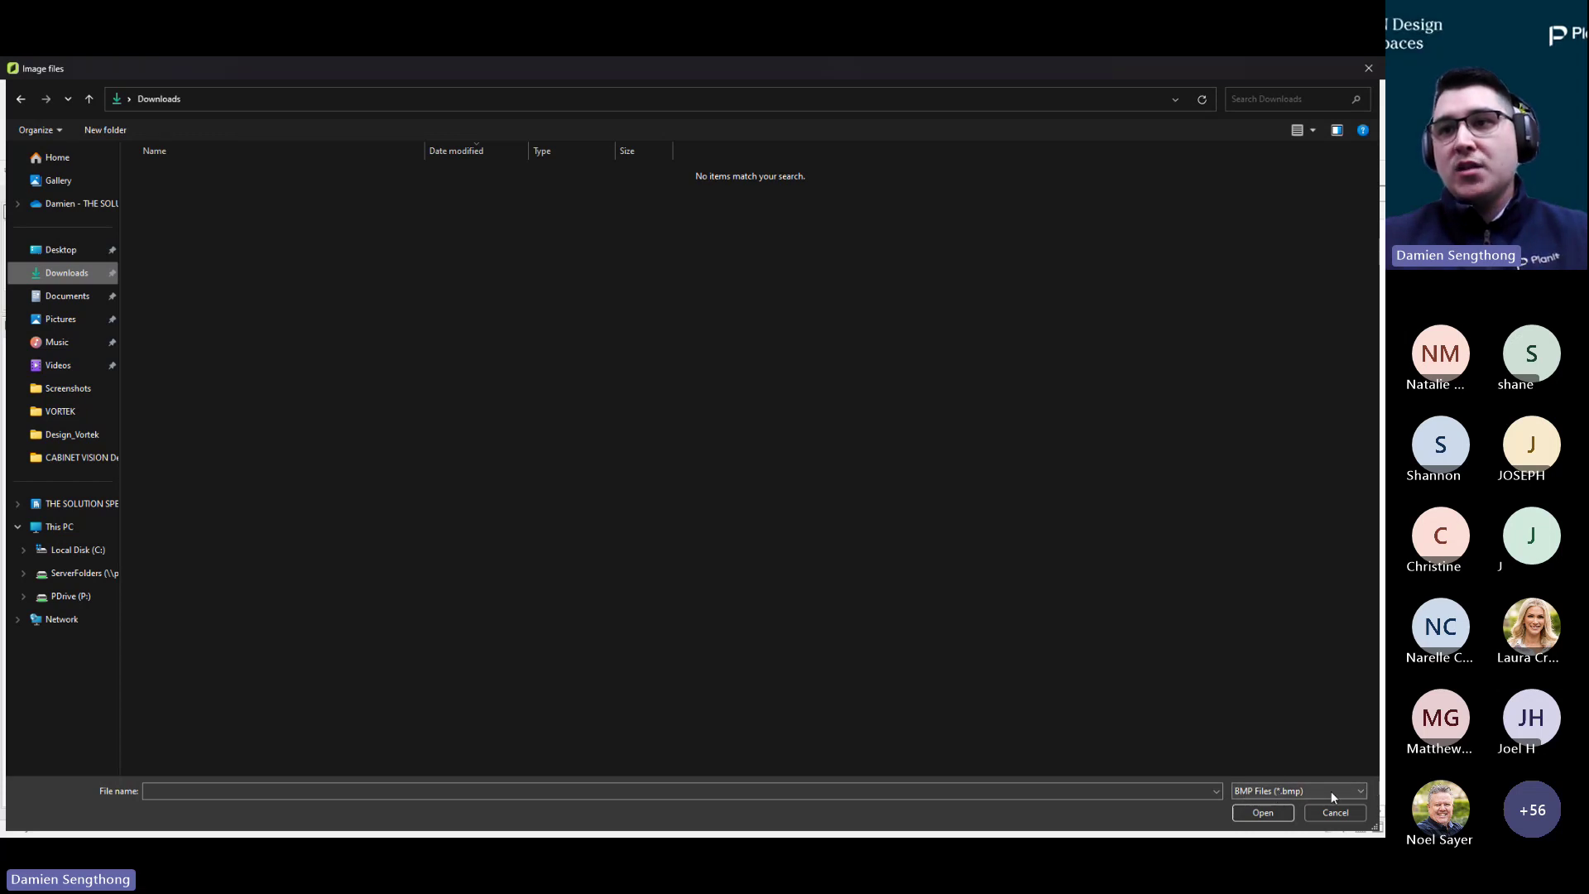
{"action": "left_click", "coordinate": [1357, 792]}
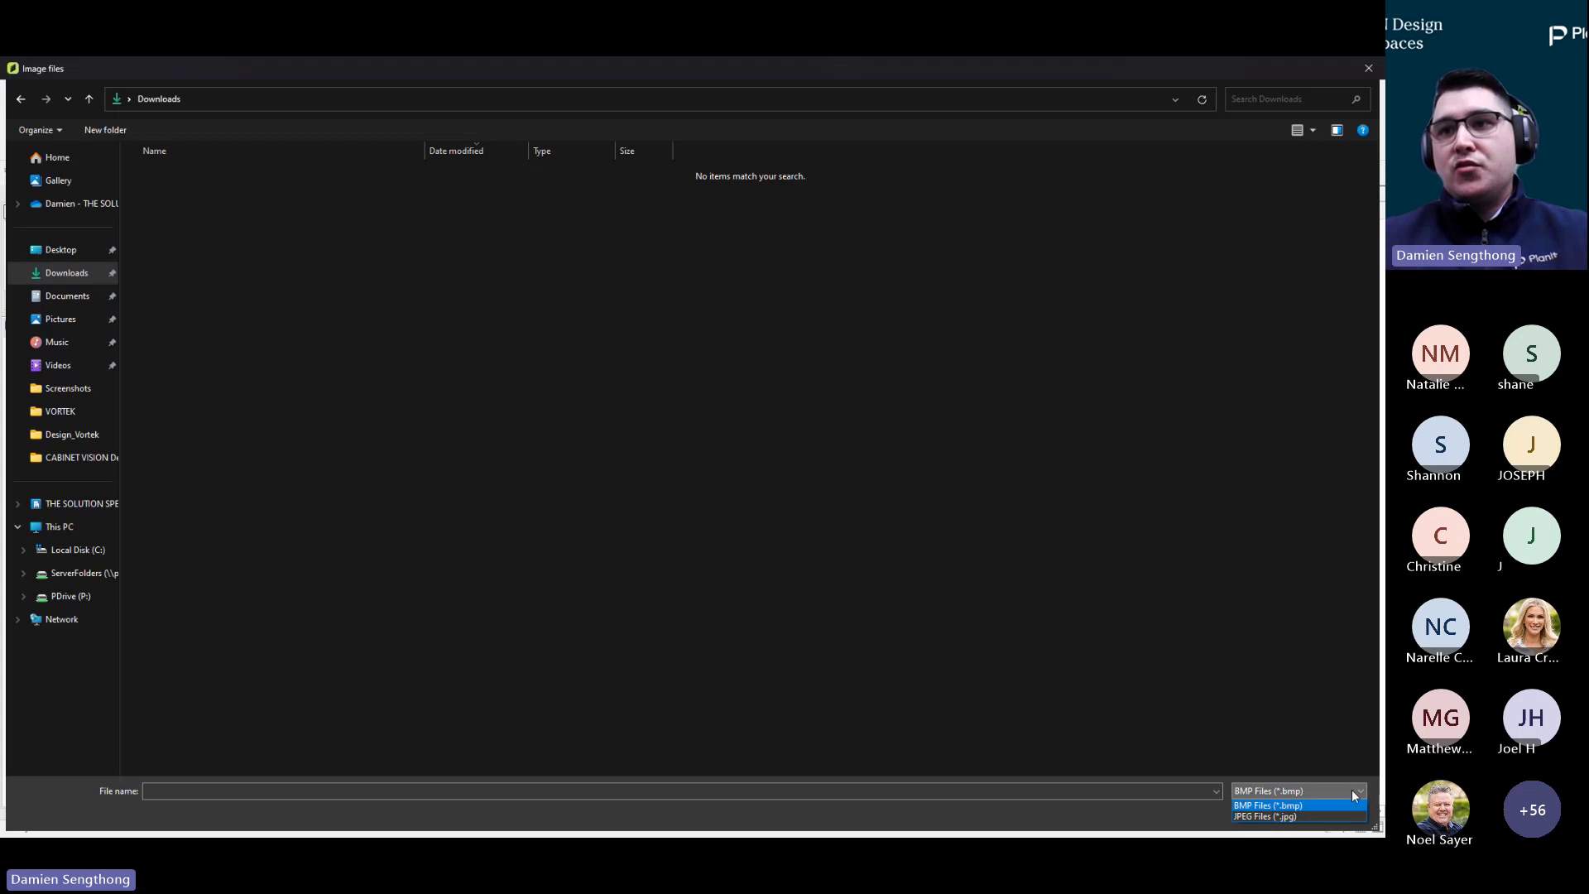
{"action": "left_click", "coordinate": [1285, 813]}
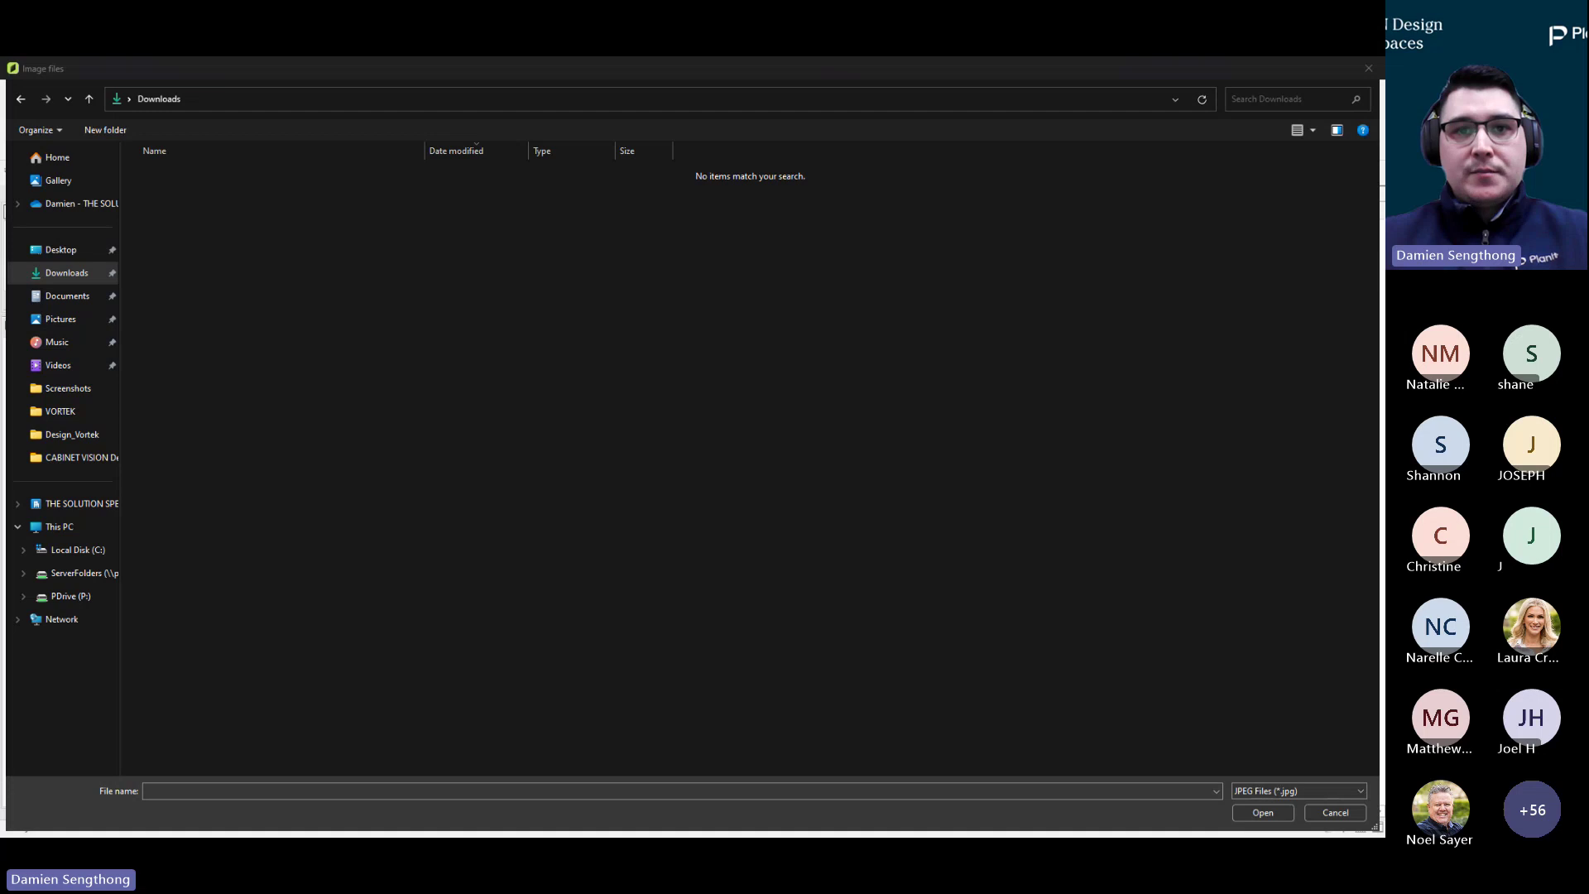
Switch to the Edge browser and open Google Images in a new tab
{"action": "key", "text": "alt+Tab"}
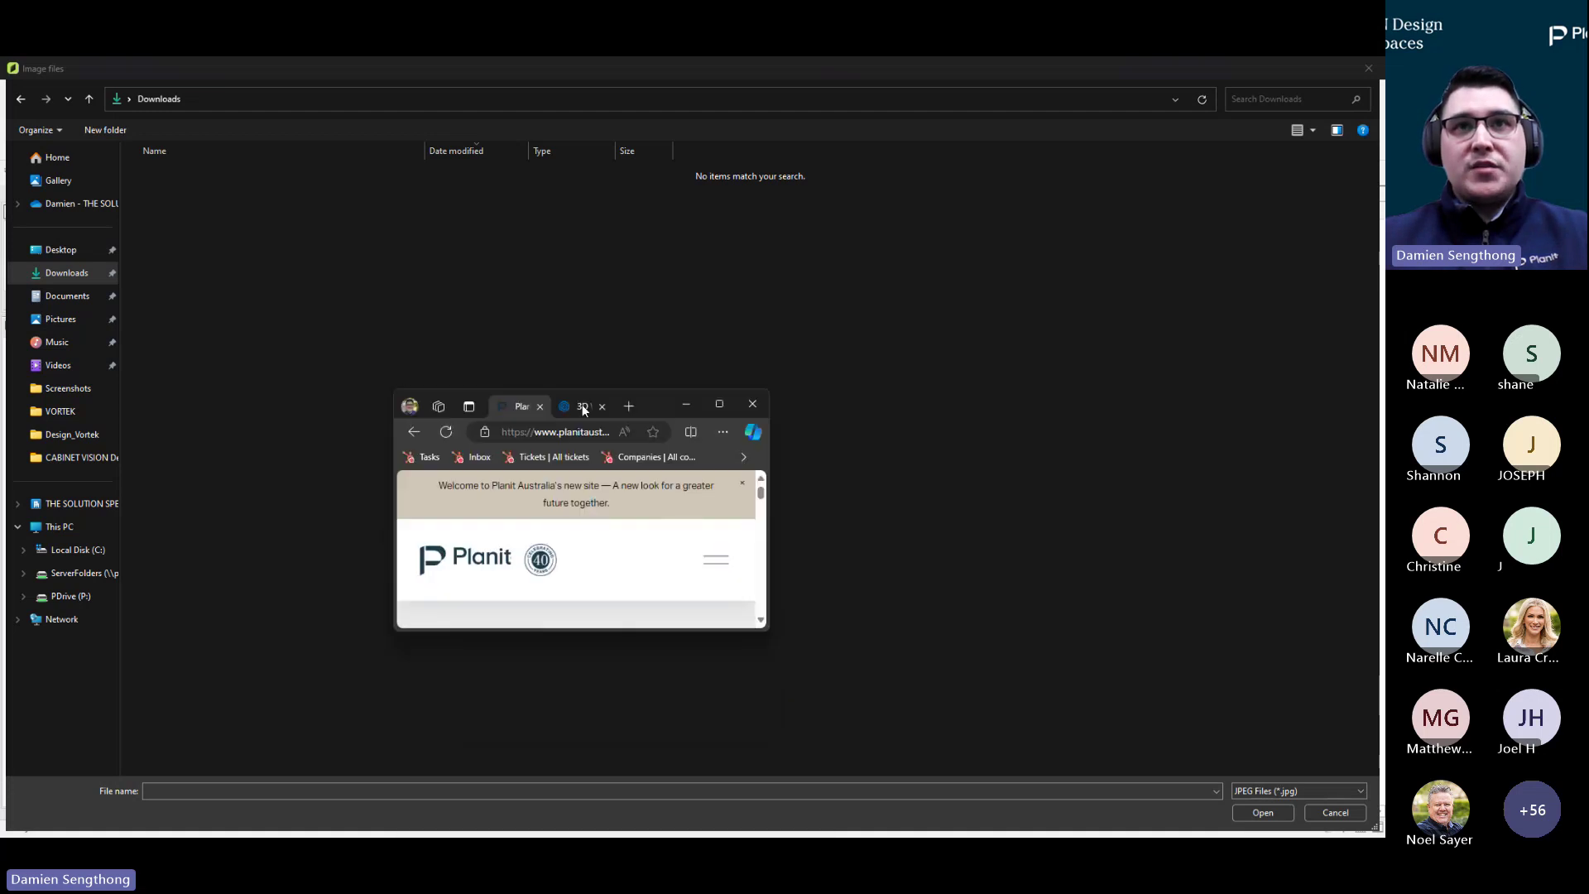
{"action": "left_click", "coordinate": [719, 403]}
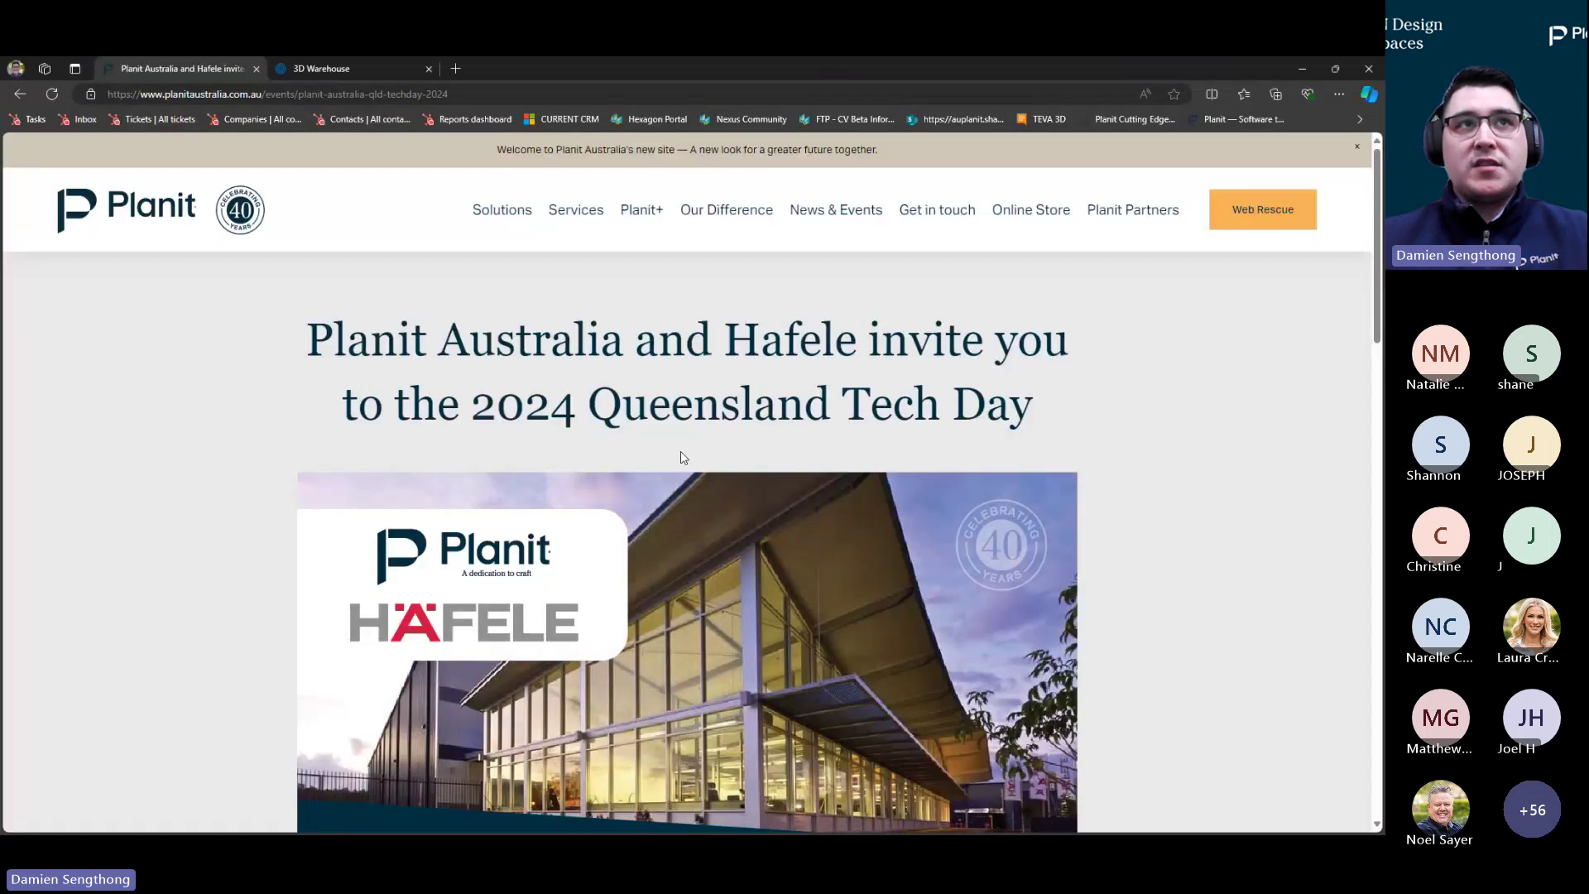
{"action": "left_click", "coordinate": [462, 69]}
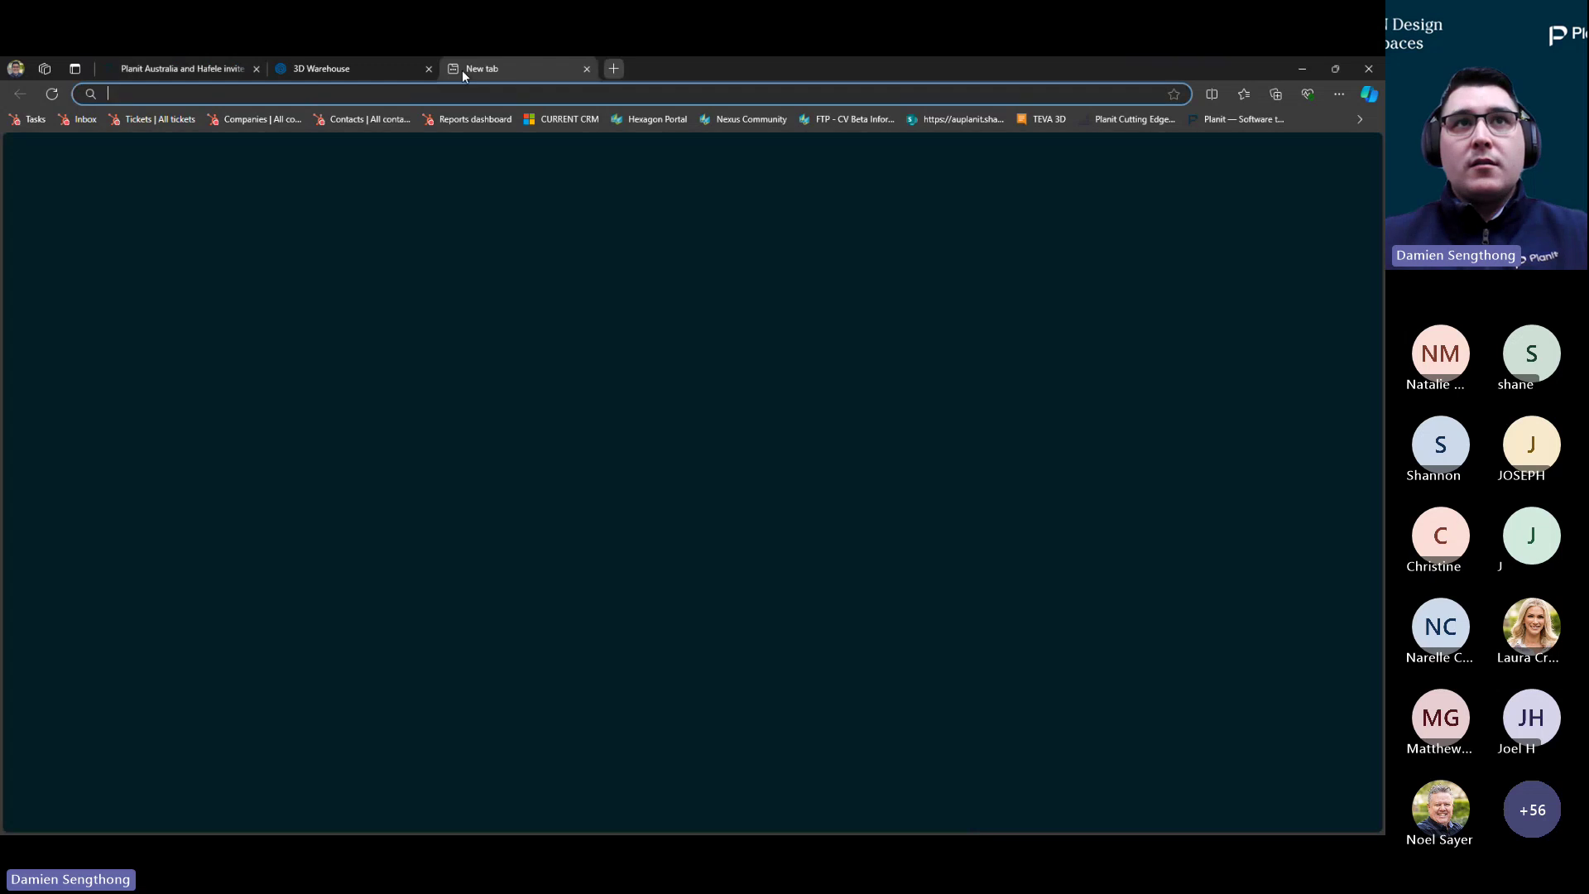
{"action": "left_click", "coordinate": [1358, 121]}
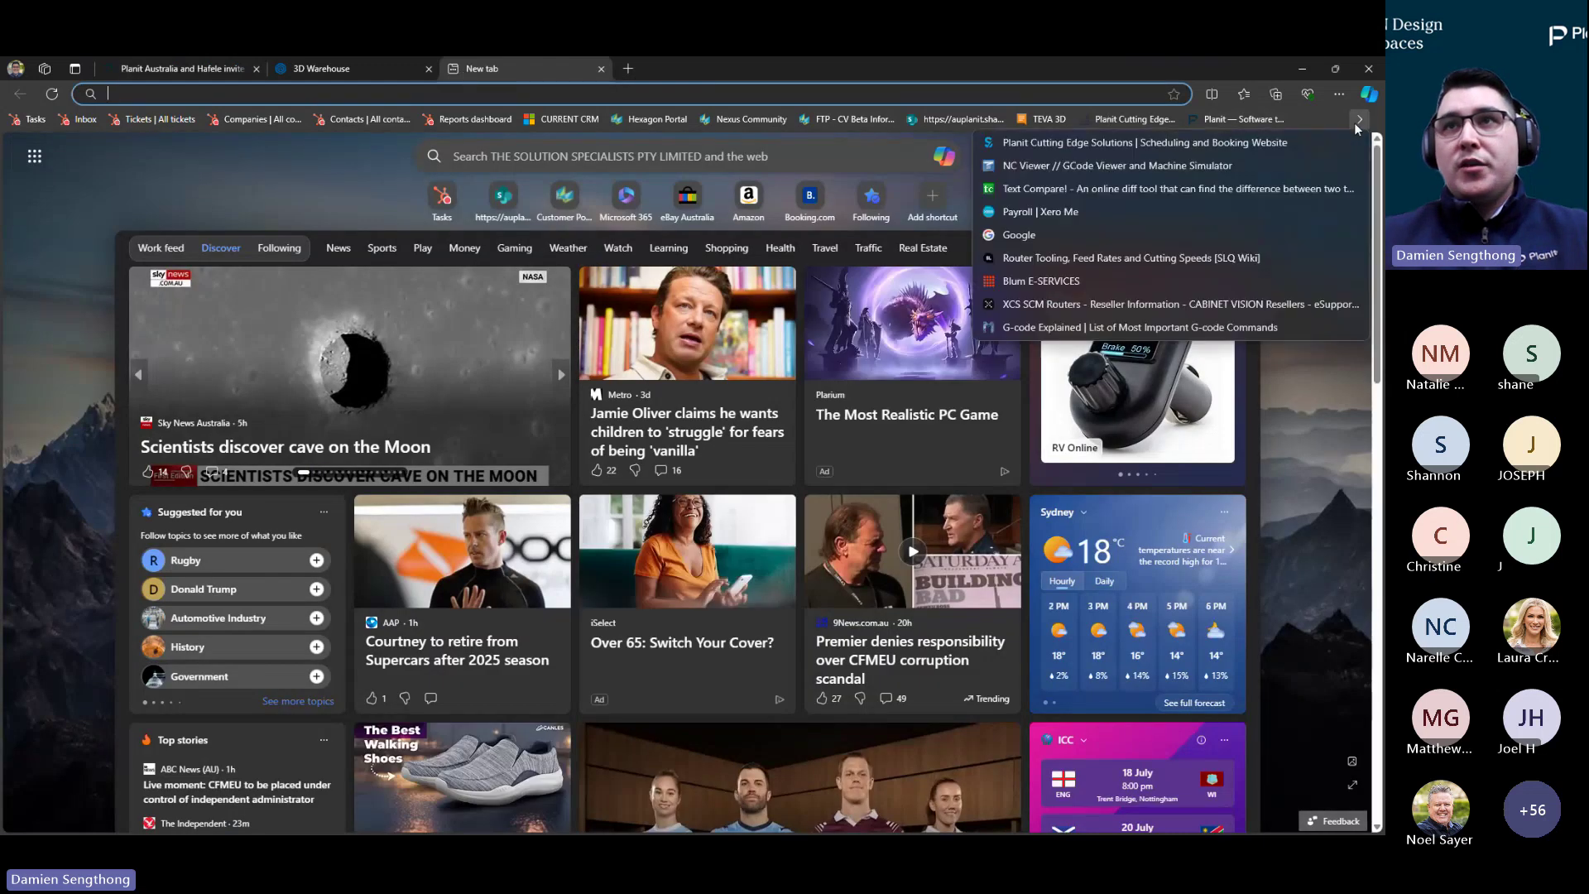
{"action": "left_click", "coordinate": [1070, 240]}
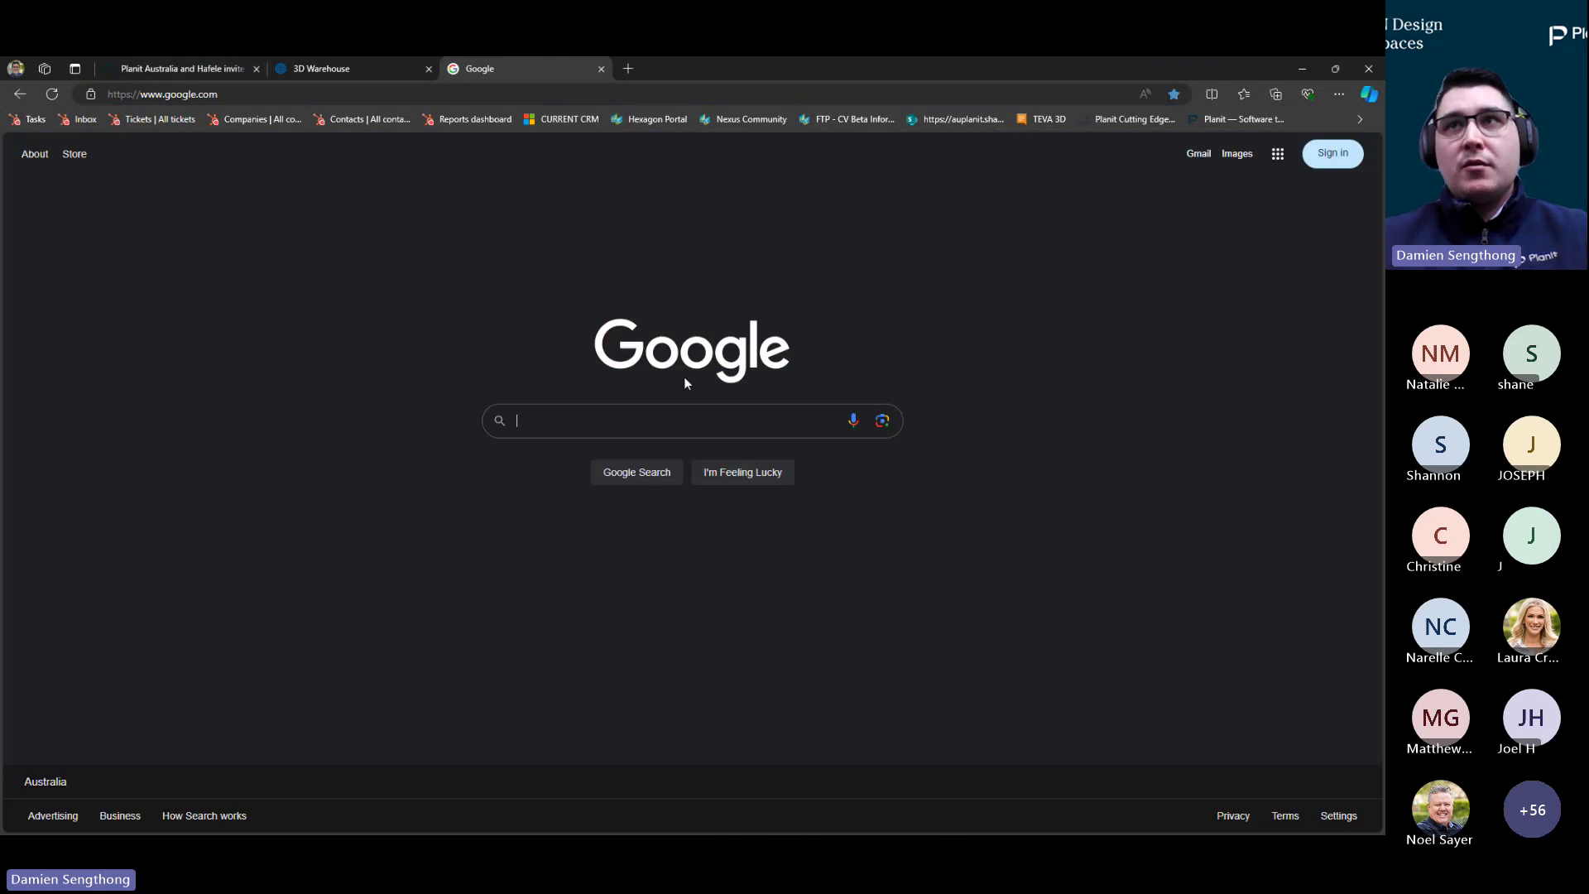
{"action": "left_click", "coordinate": [1235, 164]}
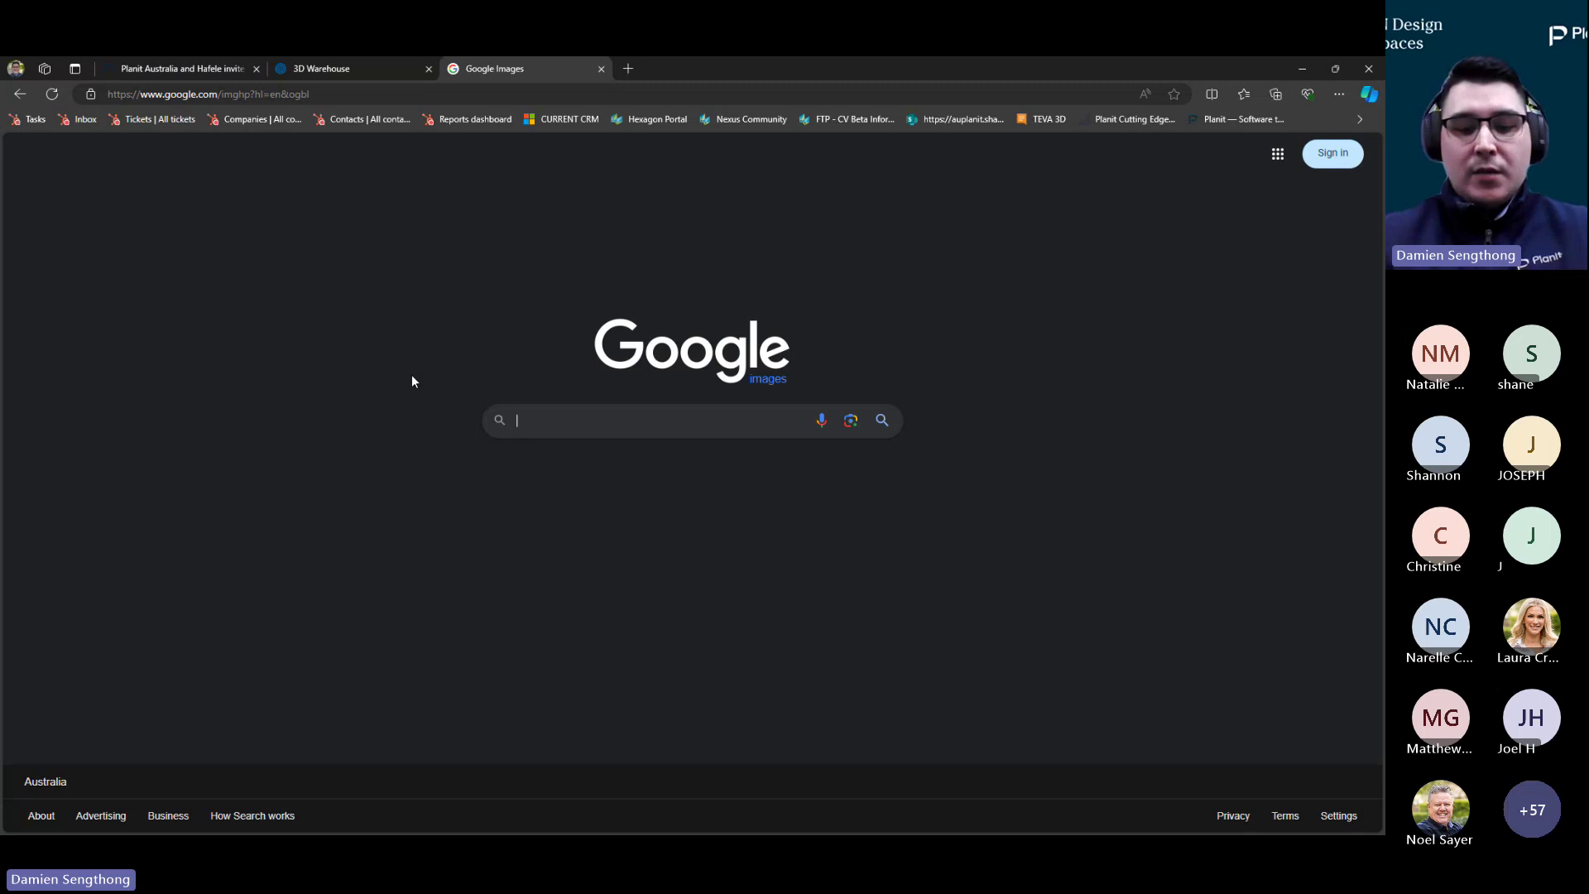
Search the images for "polytec colours" and open the preview of the Stone Grey swatch
{"action": "type", "text": "polytec"}
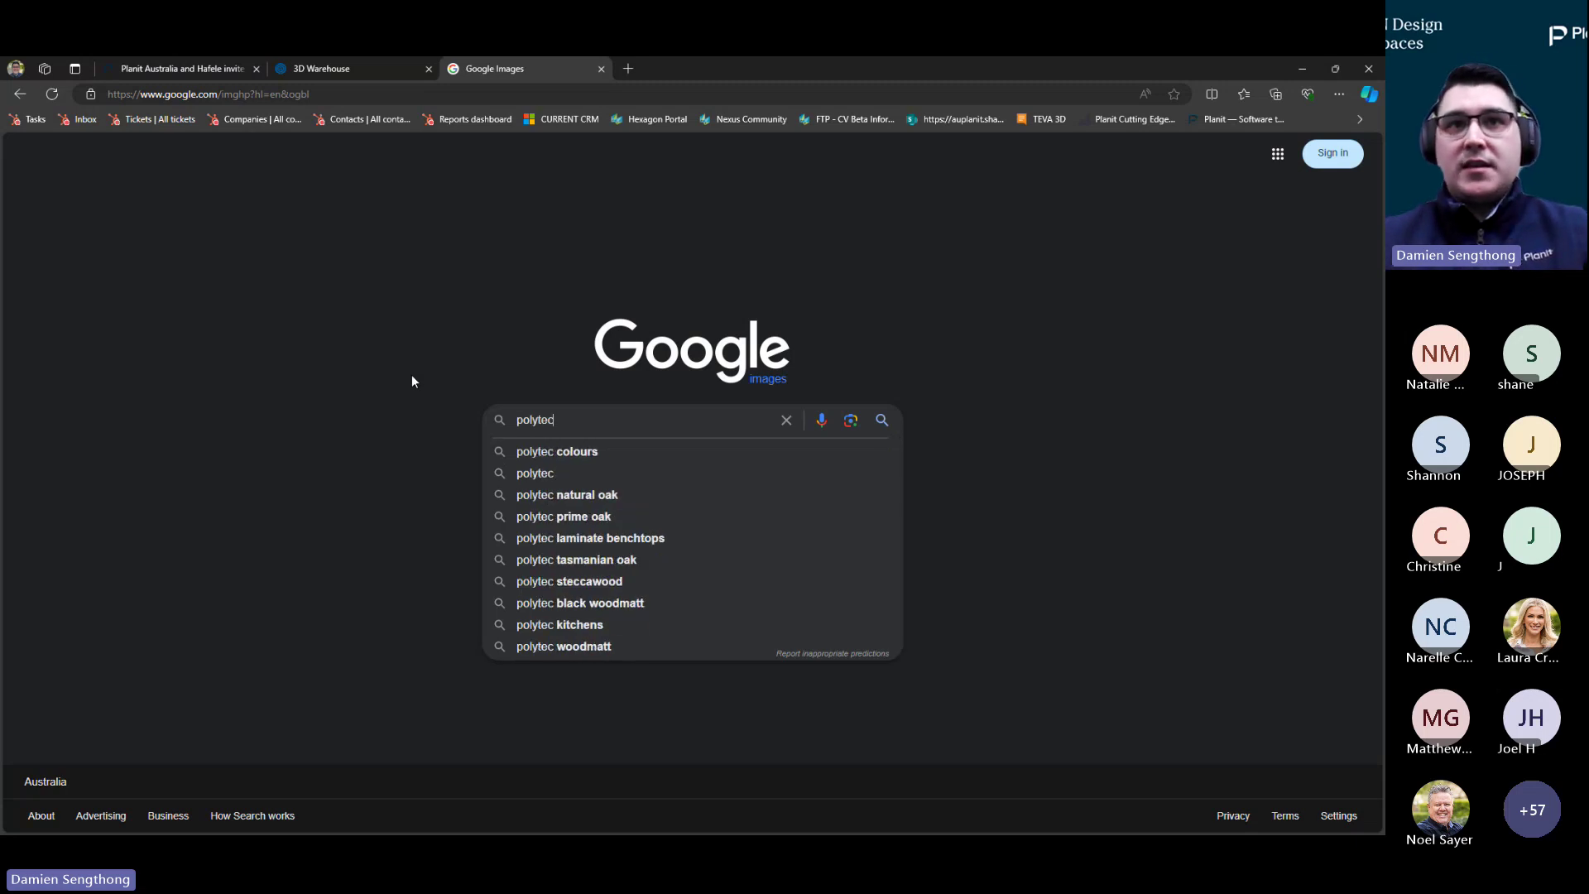
{"action": "left_click", "coordinate": [548, 451]}
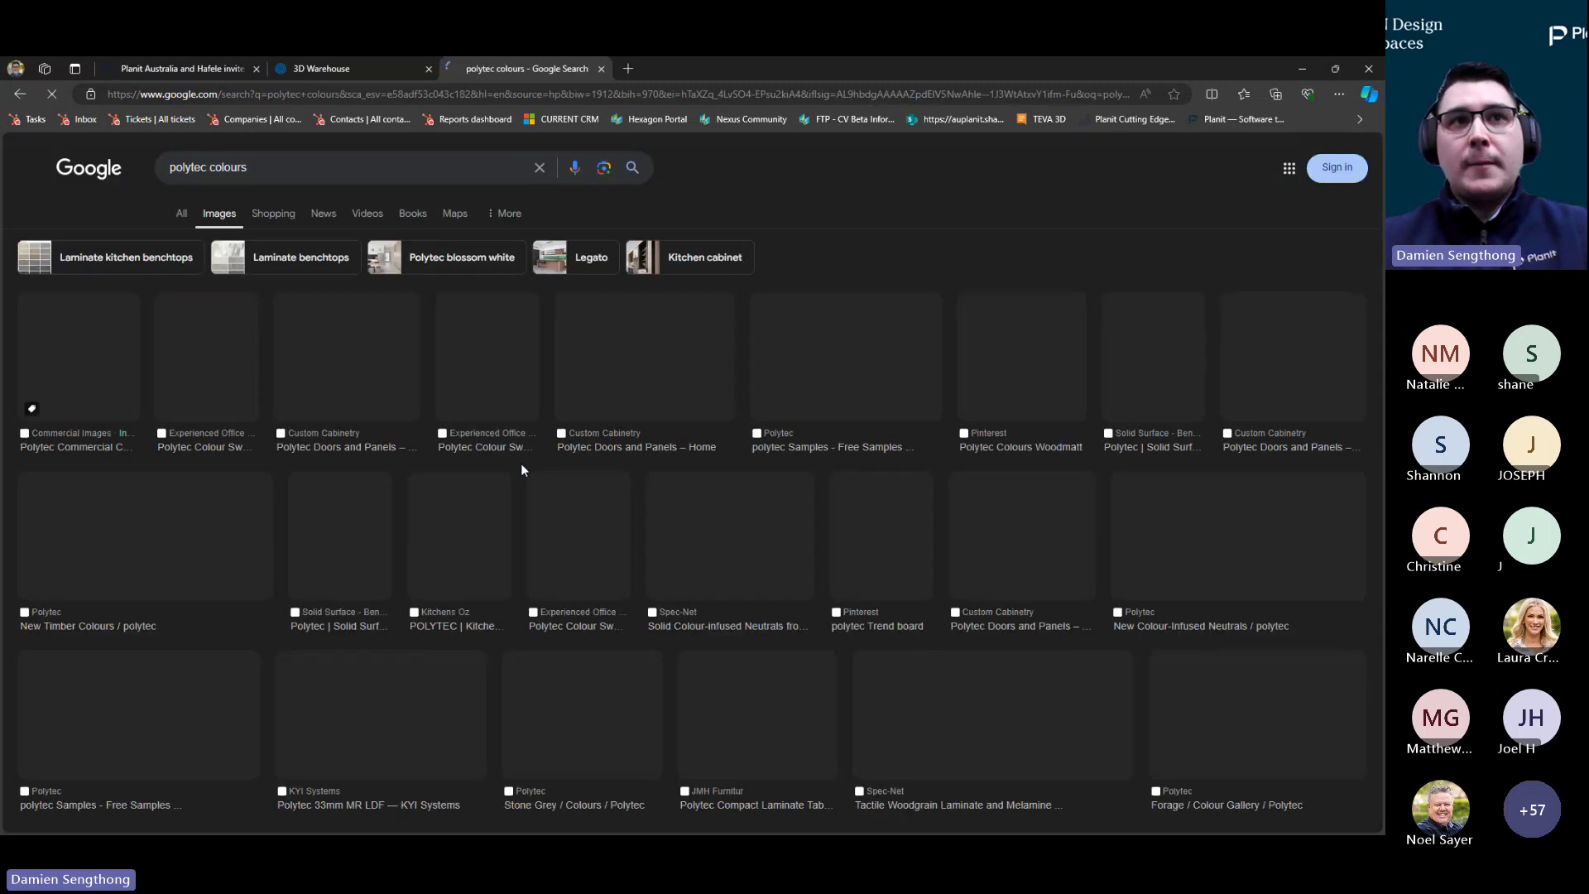
{"action": "scroll", "coordinate": [816, 478], "scroll_direction": "down", "scroll_amount": 3}
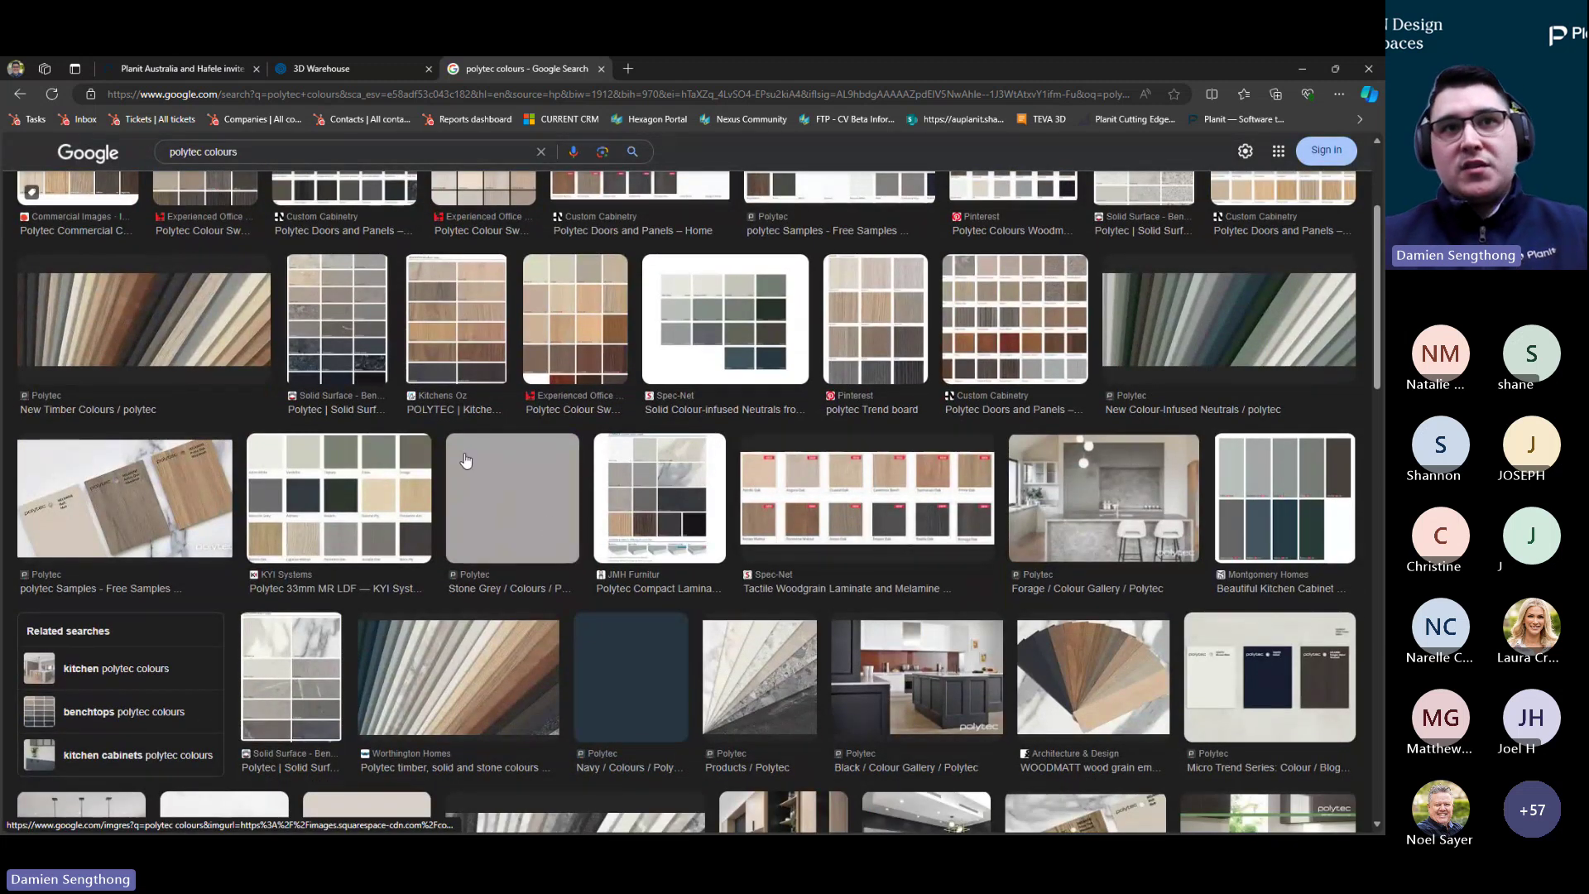
{"action": "left_click", "coordinate": [494, 505]}
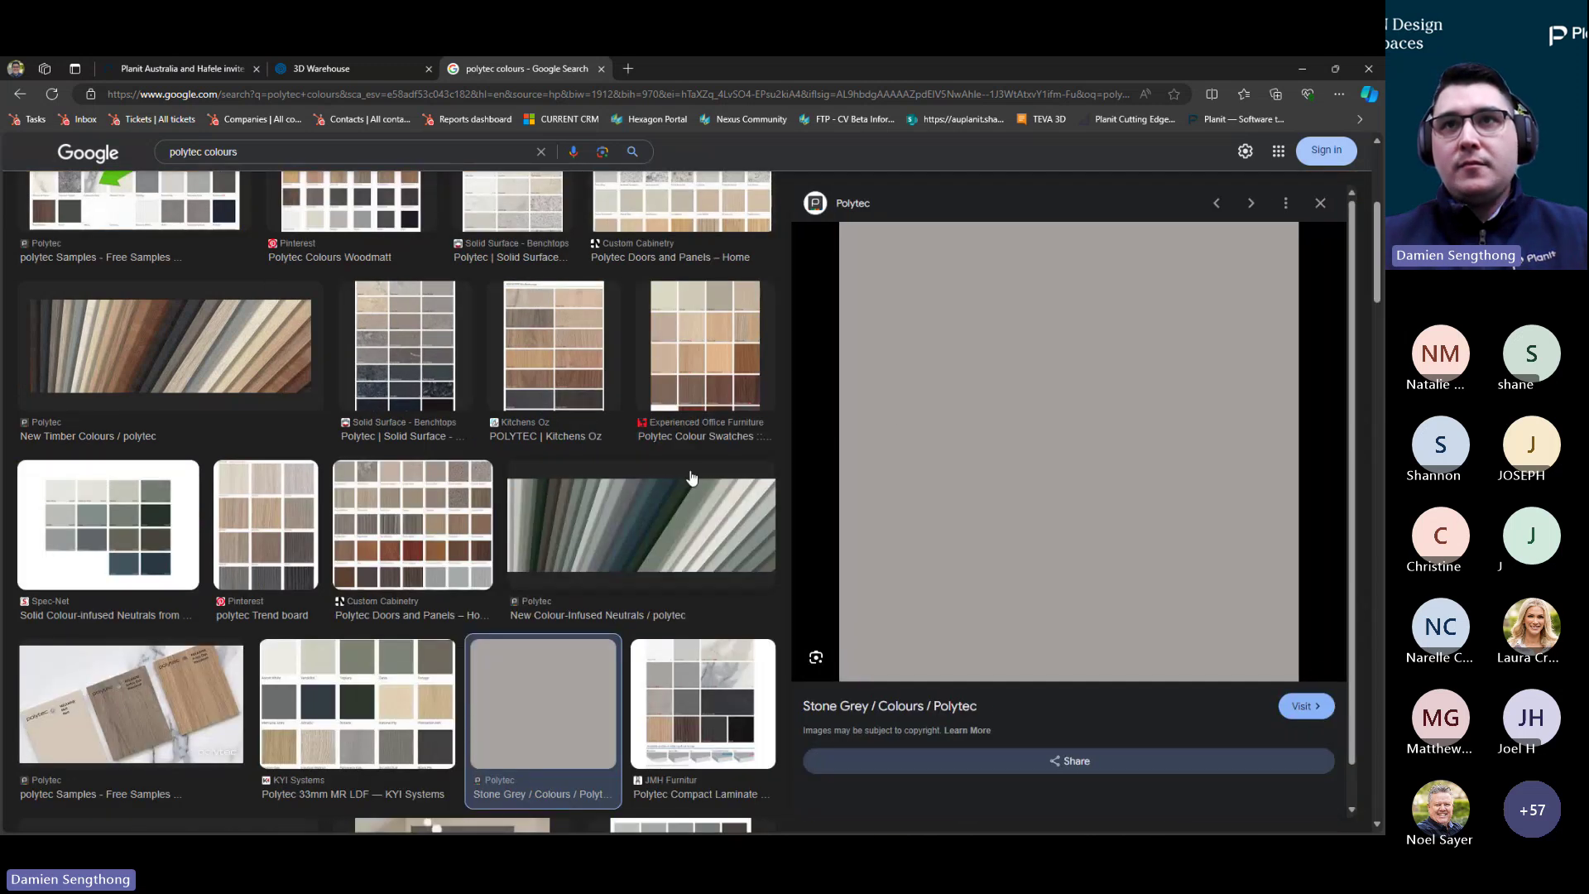
Save the Stone Grey swatch image as stone-grey.jpg in the Downloads folder
{"action": "right_click", "coordinate": [913, 402]}
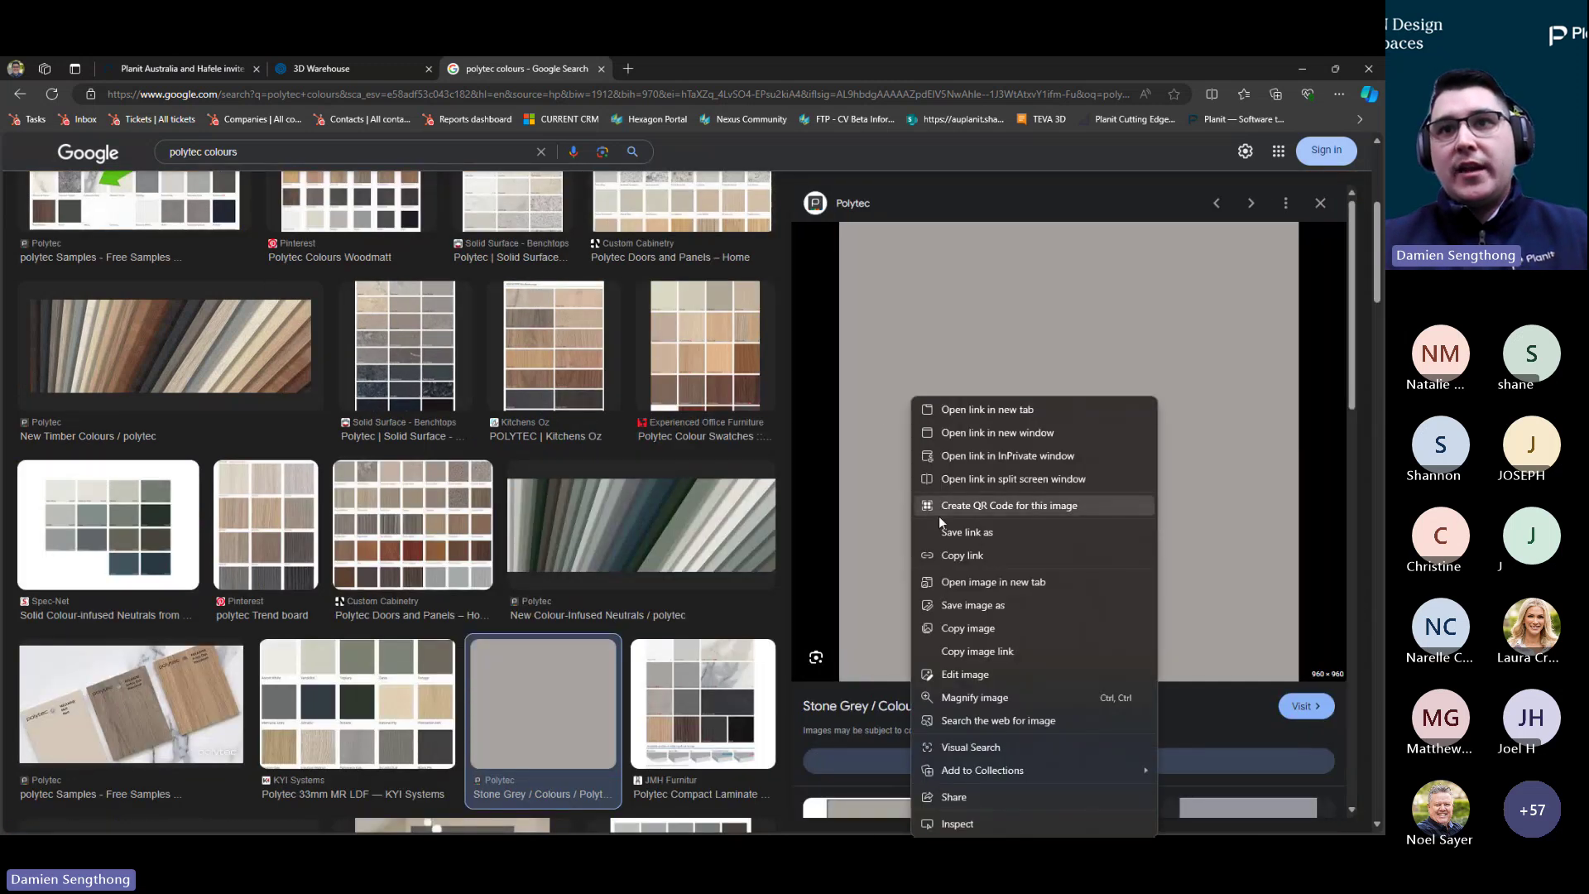
{"action": "left_click", "coordinate": [959, 605]}
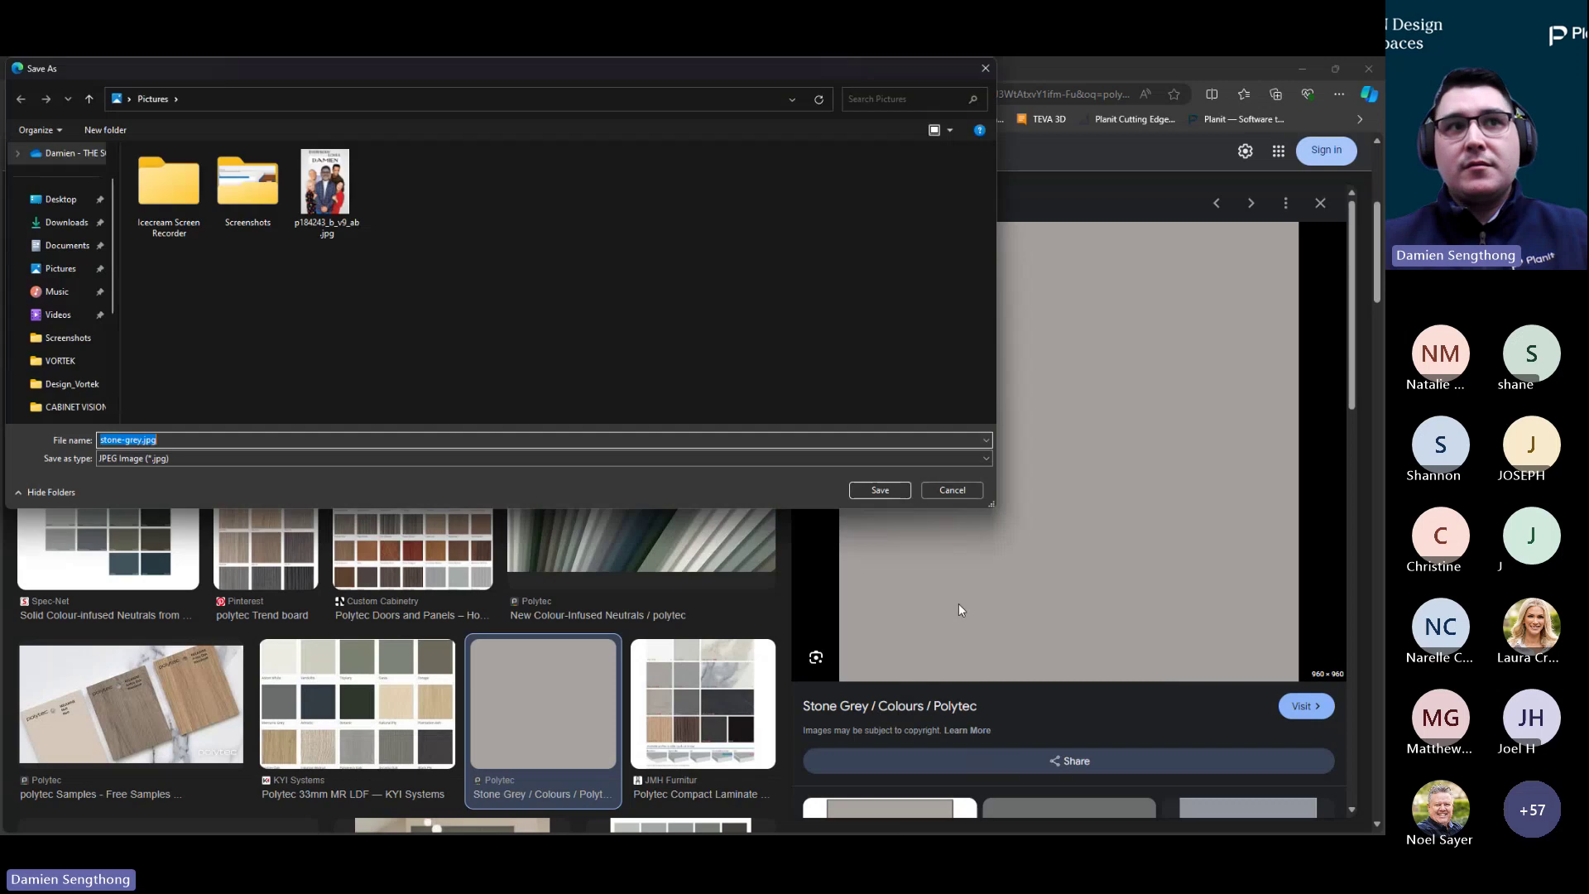
{"action": "left_click", "coordinate": [60, 222]}
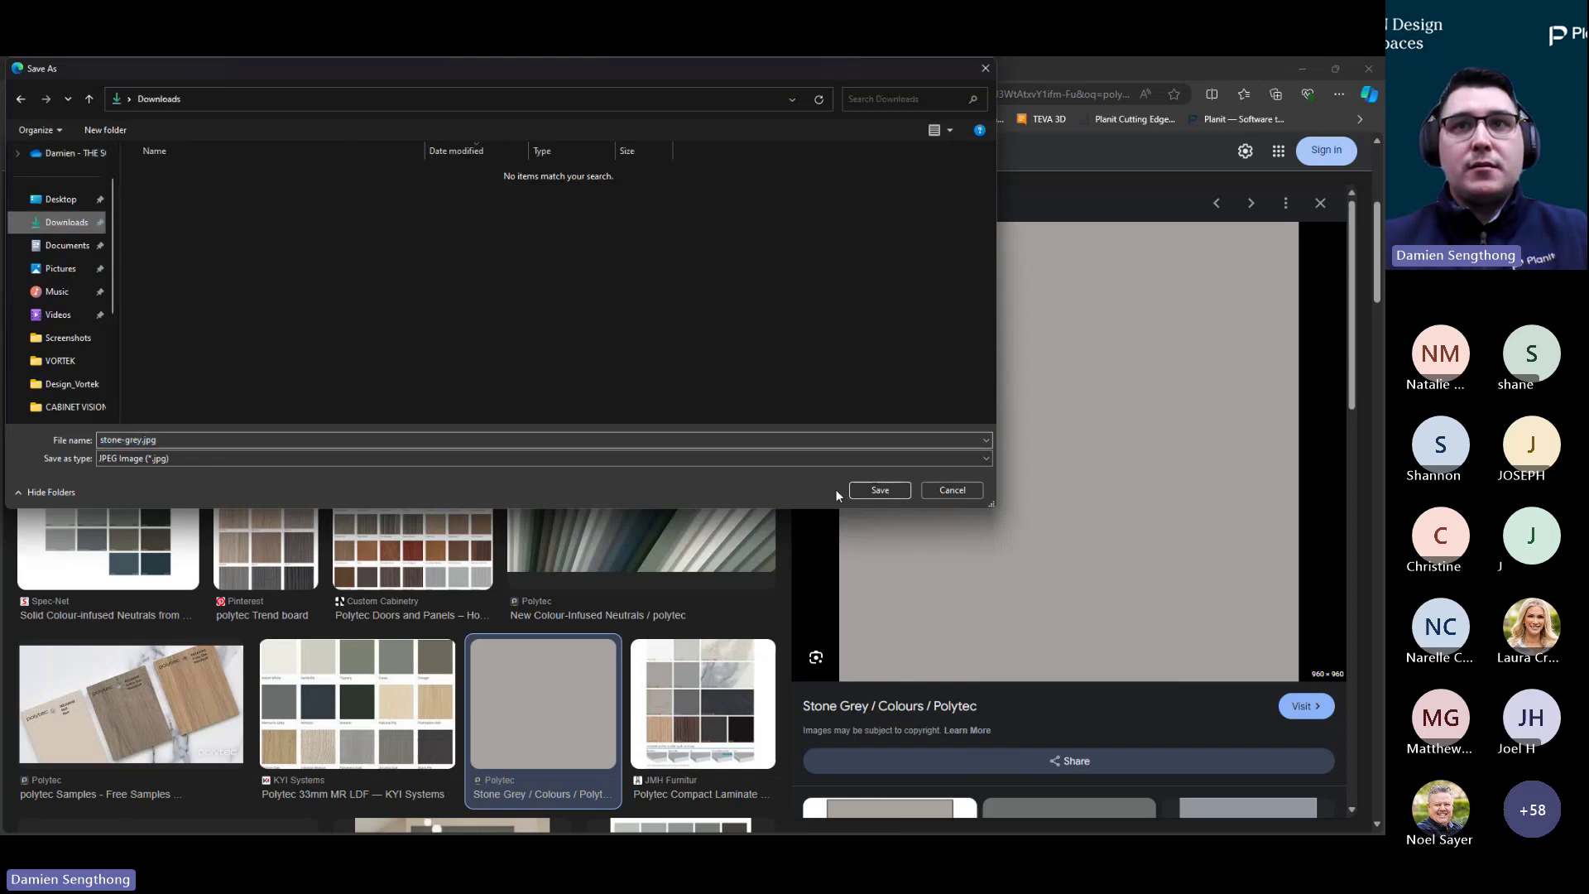
{"action": "left_click", "coordinate": [880, 490]}
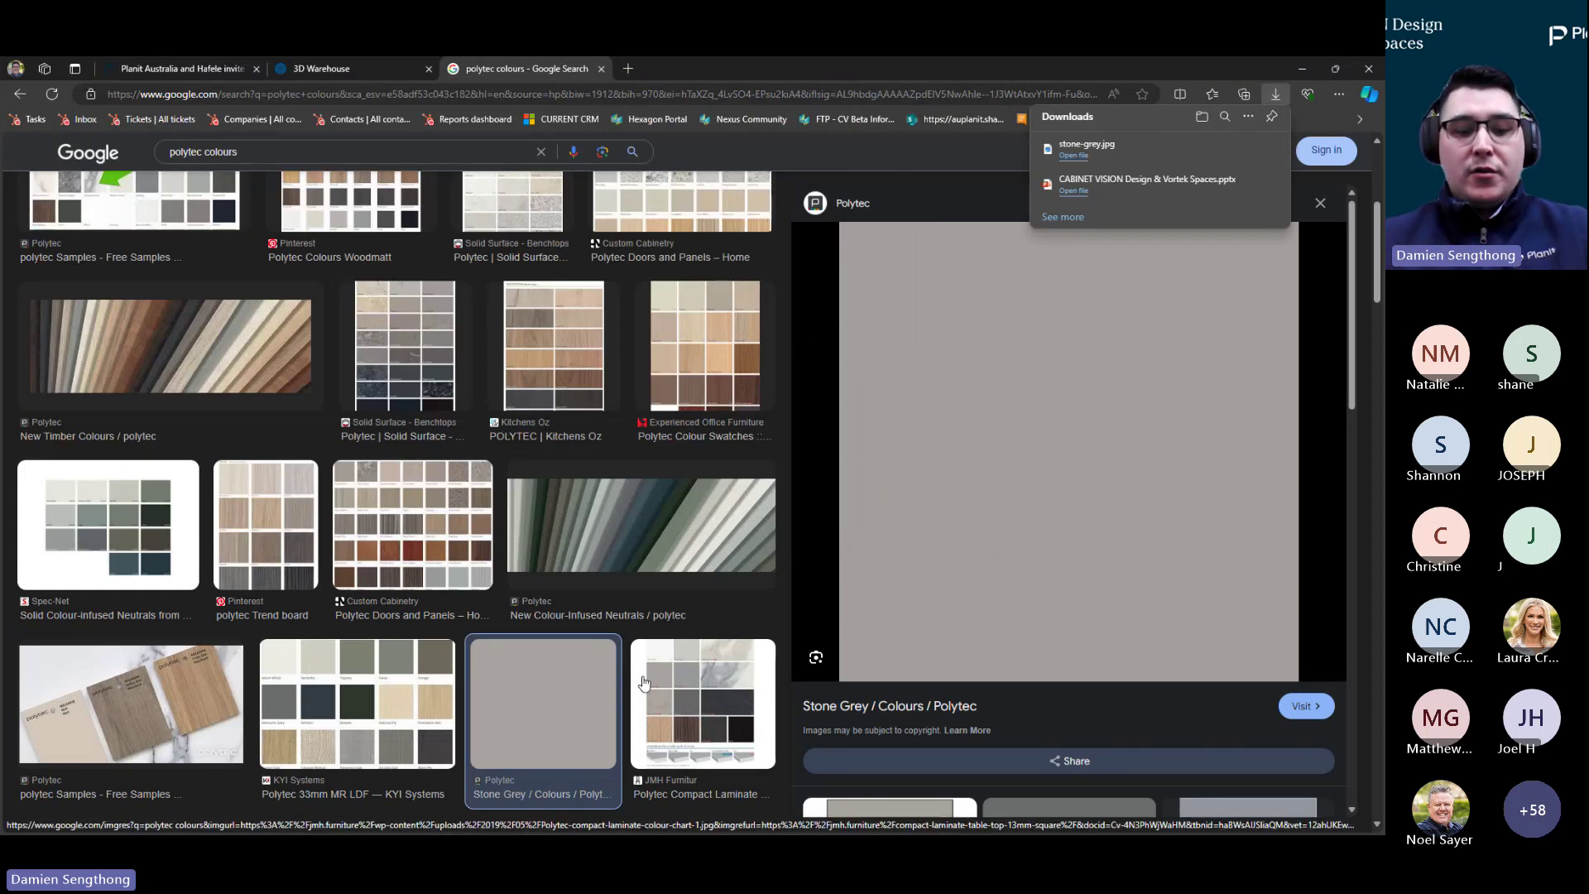
Switch back to CABINET VISION and load stone-grey.jpg from Downloads as the new texture's image
{"action": "key", "text": "alt+Tab"}
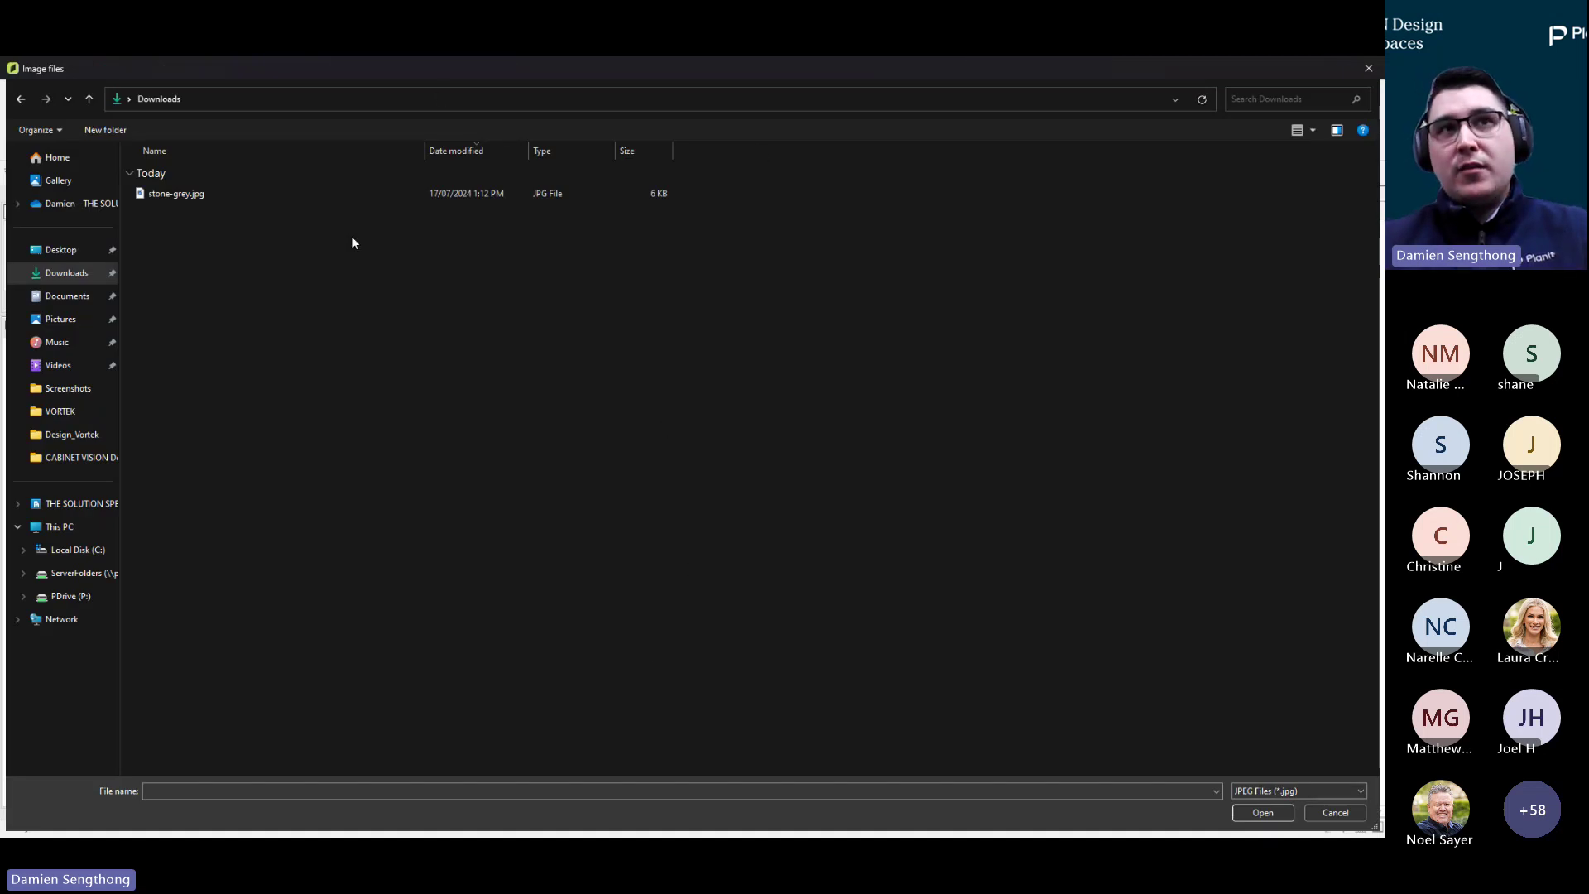
{"action": "left_click", "coordinate": [189, 201]}
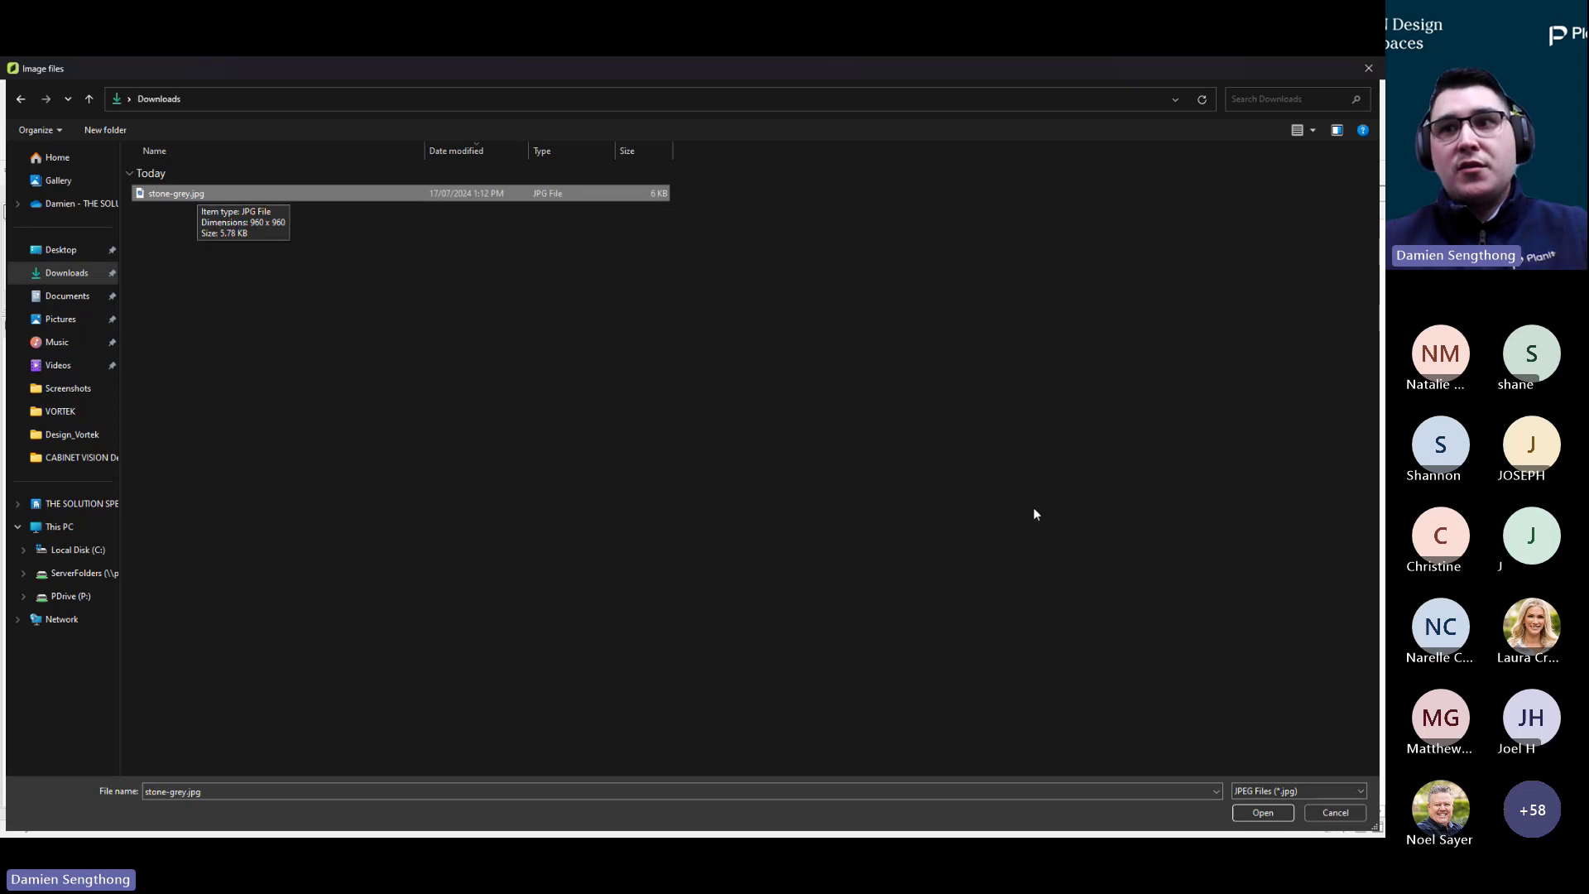
{"action": "left_click", "coordinate": [1260, 813]}
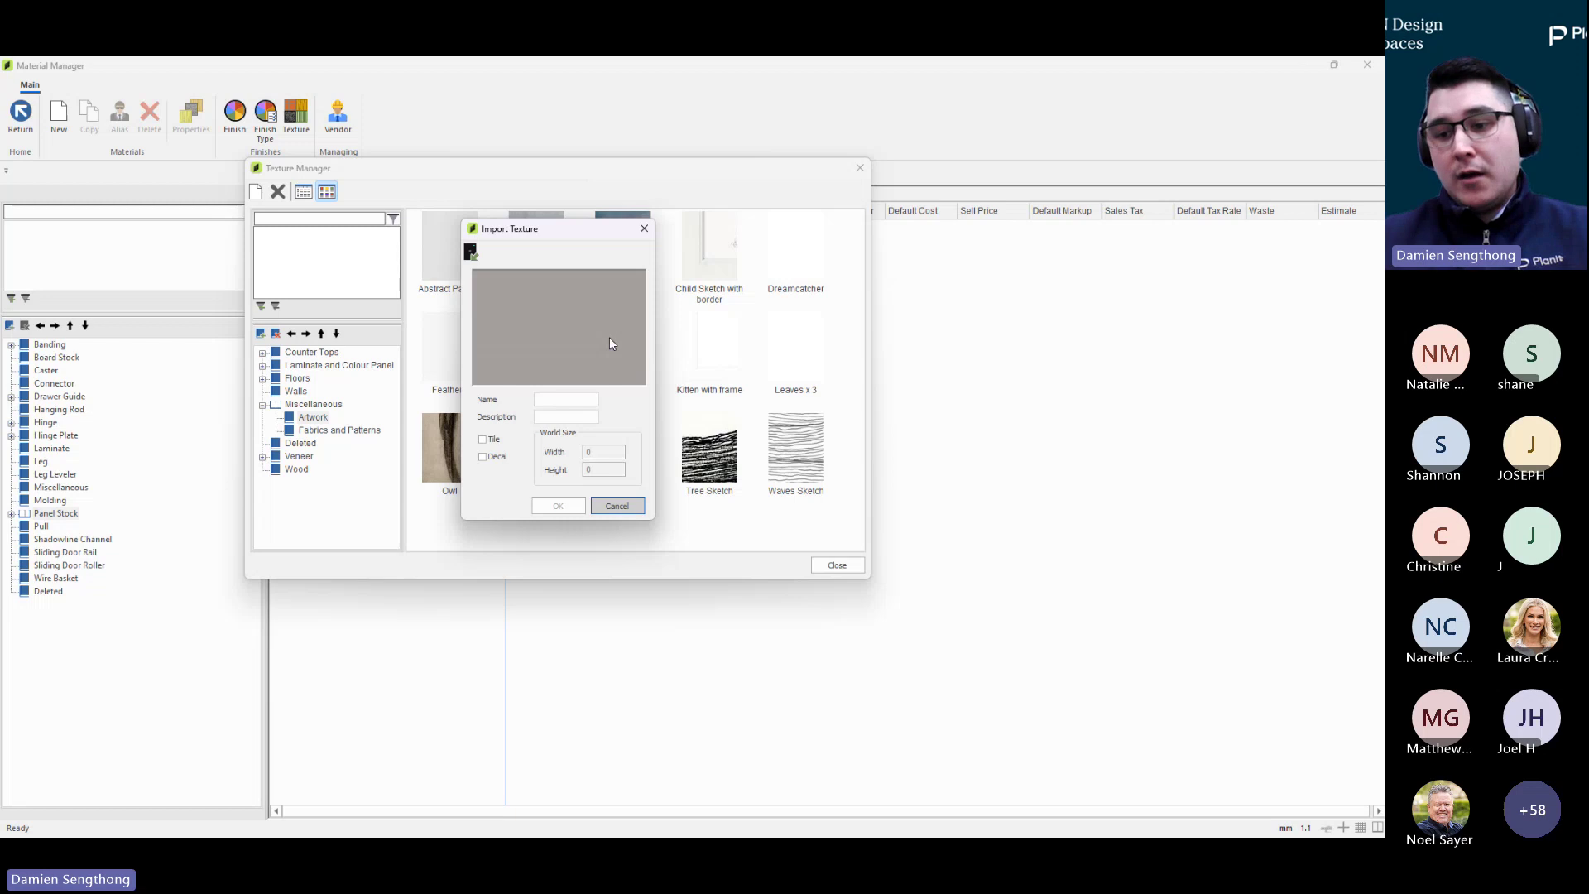
Name the new texture "Polytec Stone Grey"
{"action": "left_click", "coordinate": [559, 398]}
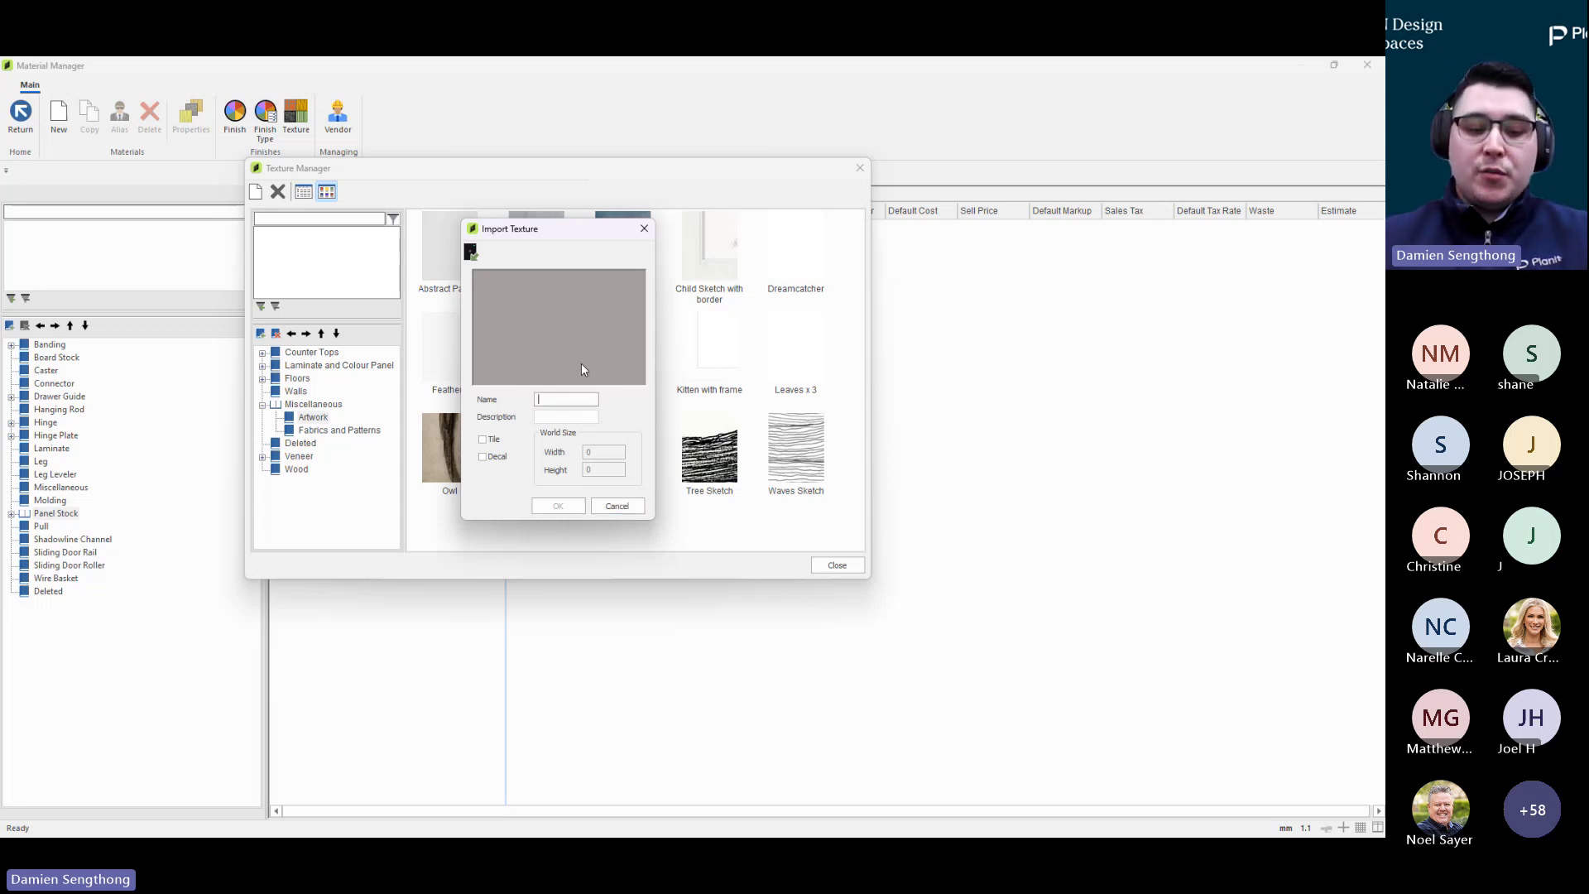
{"action": "type", "text": "Polytec Sotne"}
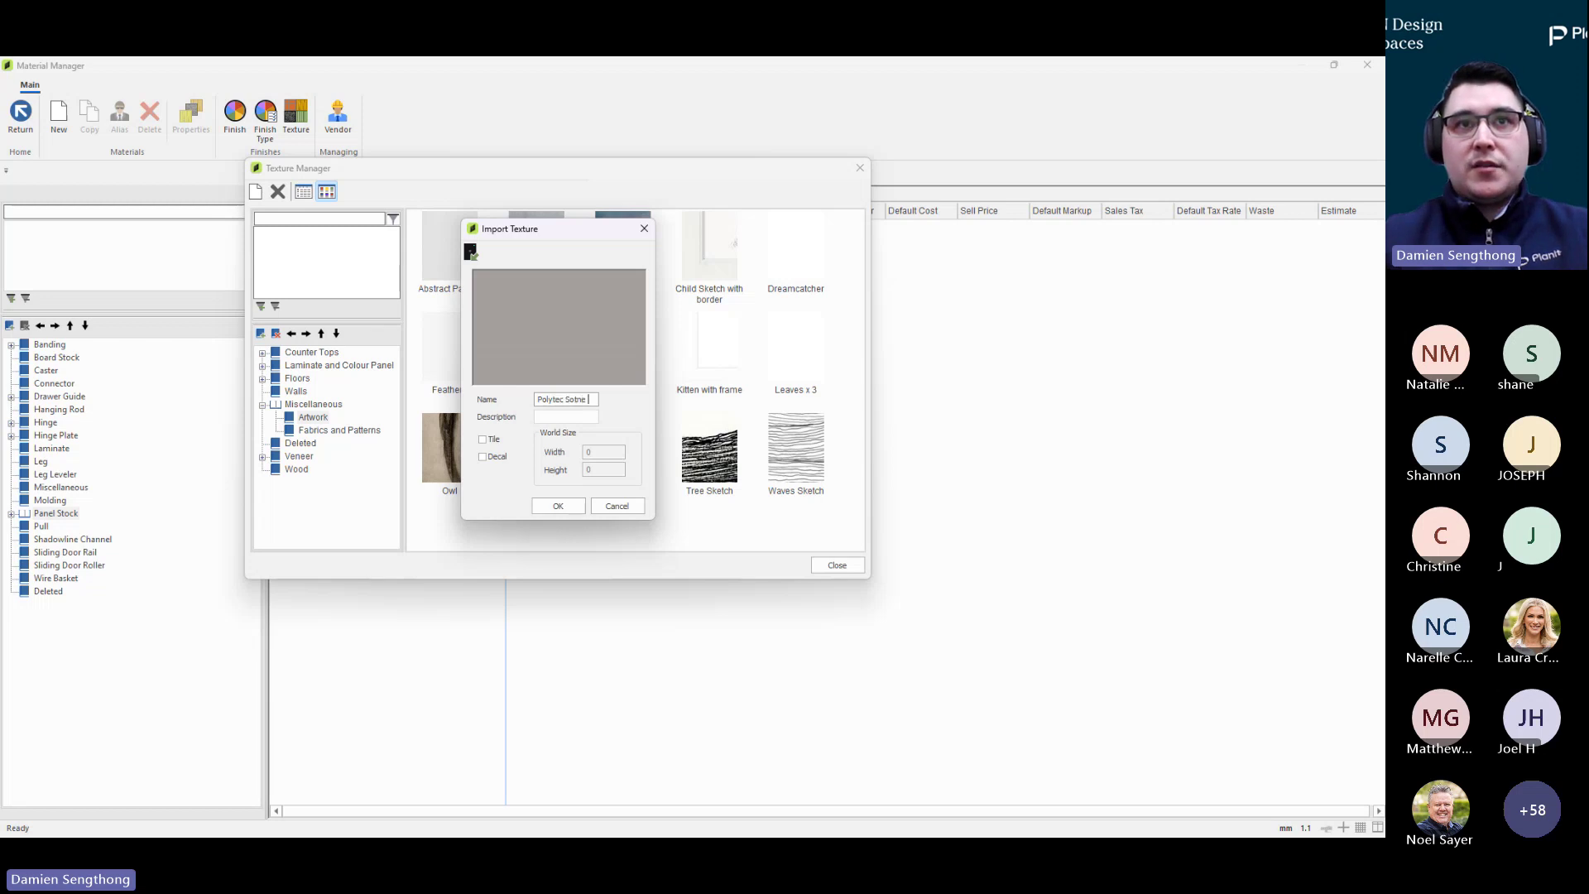
{"action": "key", "text": "BackSpace"}
{"action": "key", "text": "BackSpace"}
{"action": "key", "text": "BackSpace"}
{"action": "key", "text": "BackSpace"}
{"action": "type", "text": "tone G"}
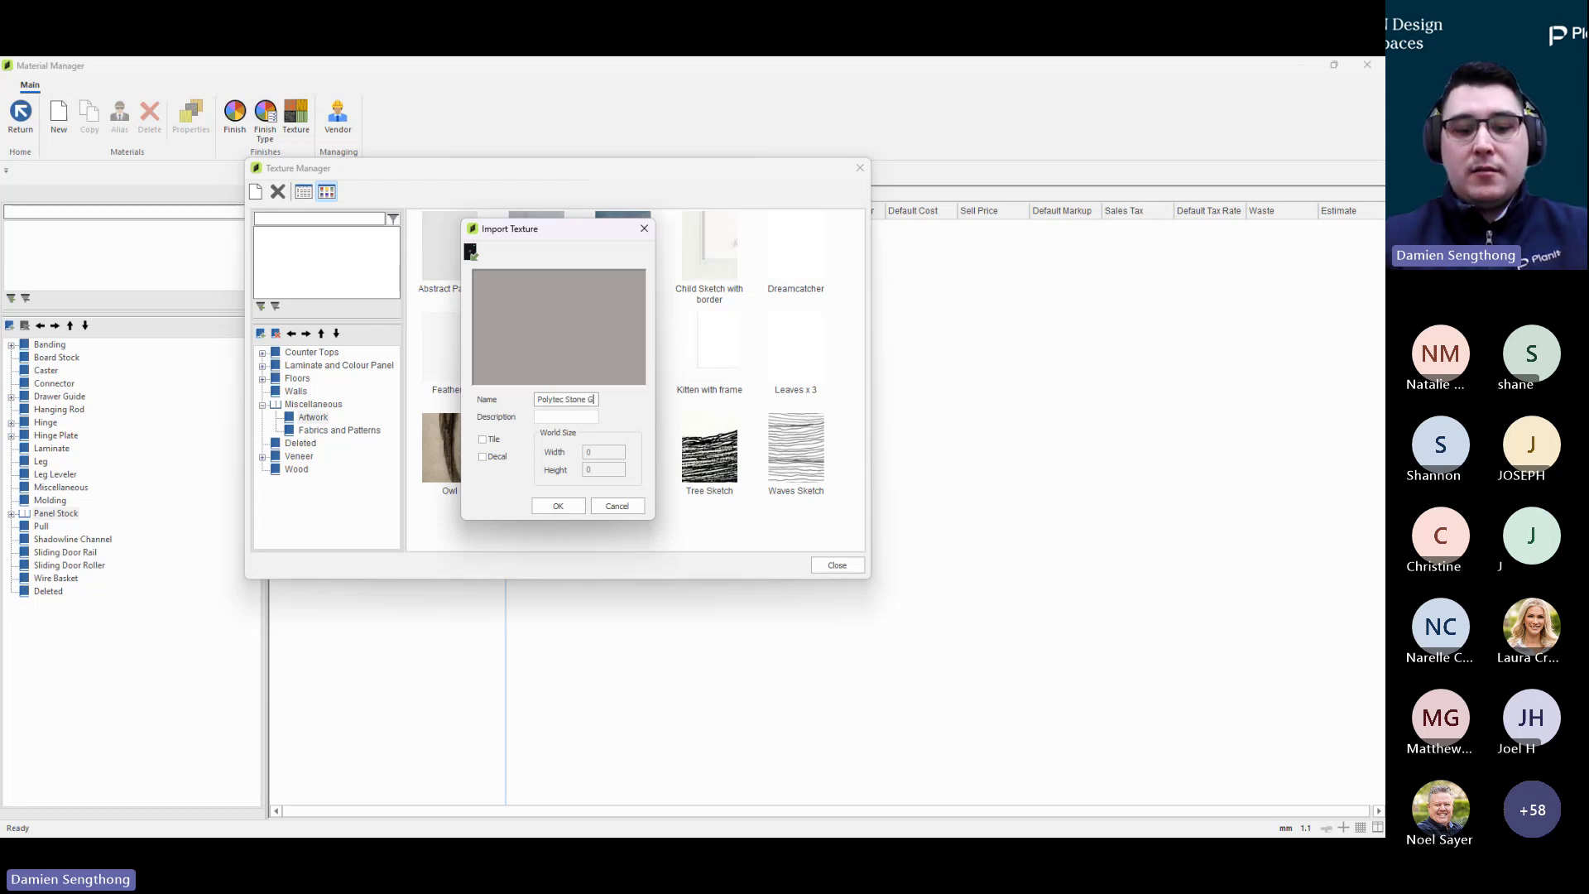
{"action": "type", "text": "rey"}
Copy the texture's name into its description and enable both the Decal and Tile options
{"action": "key", "text": "ctrl+a"}
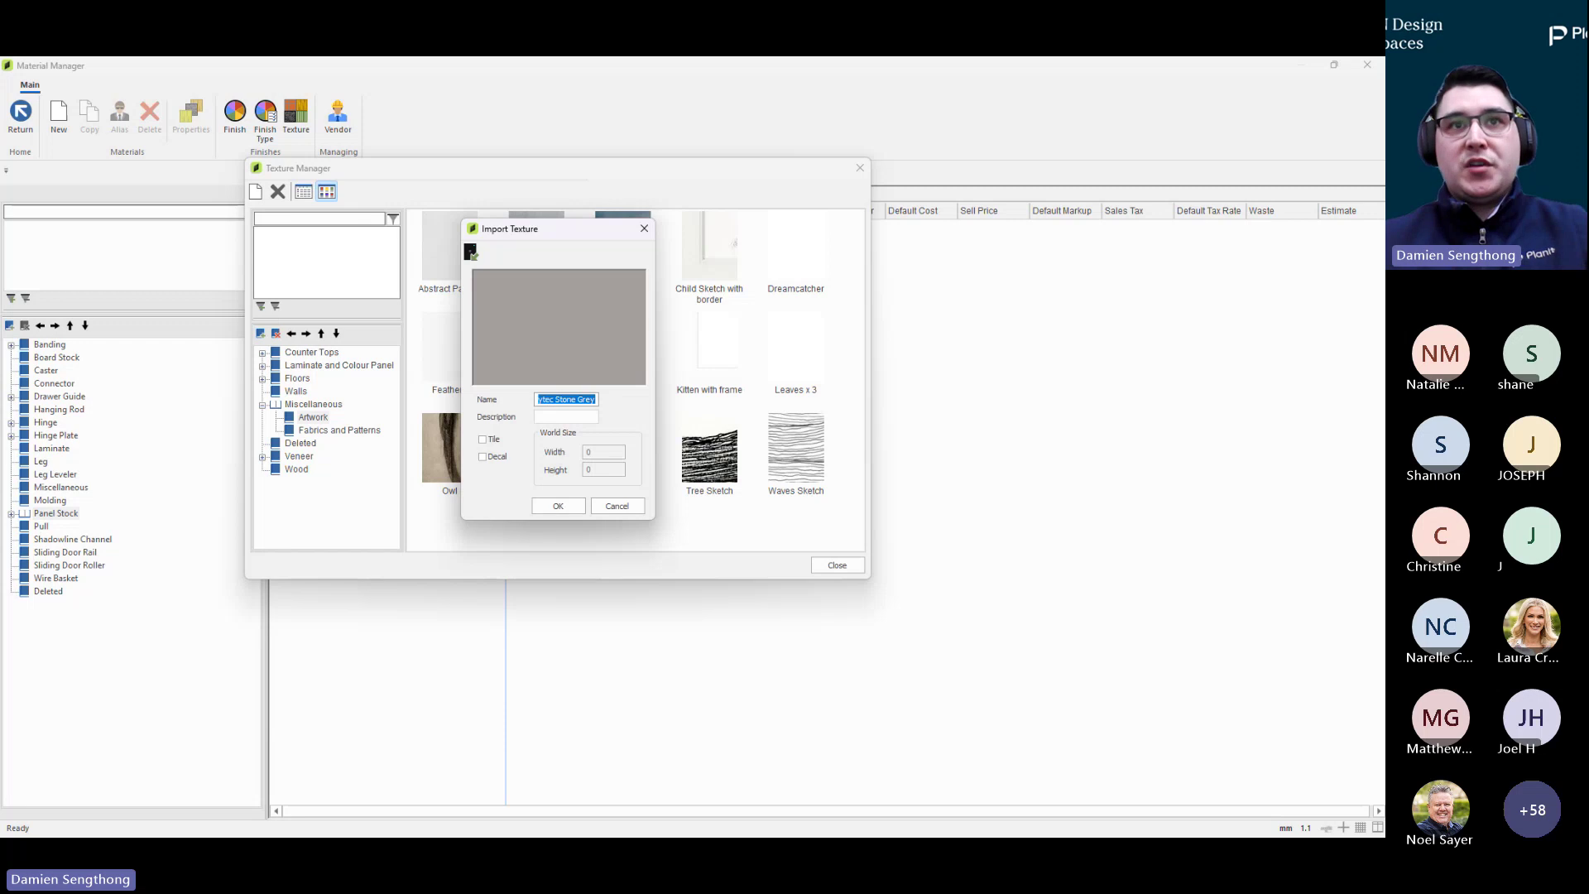
{"action": "right_click", "coordinate": [564, 401]}
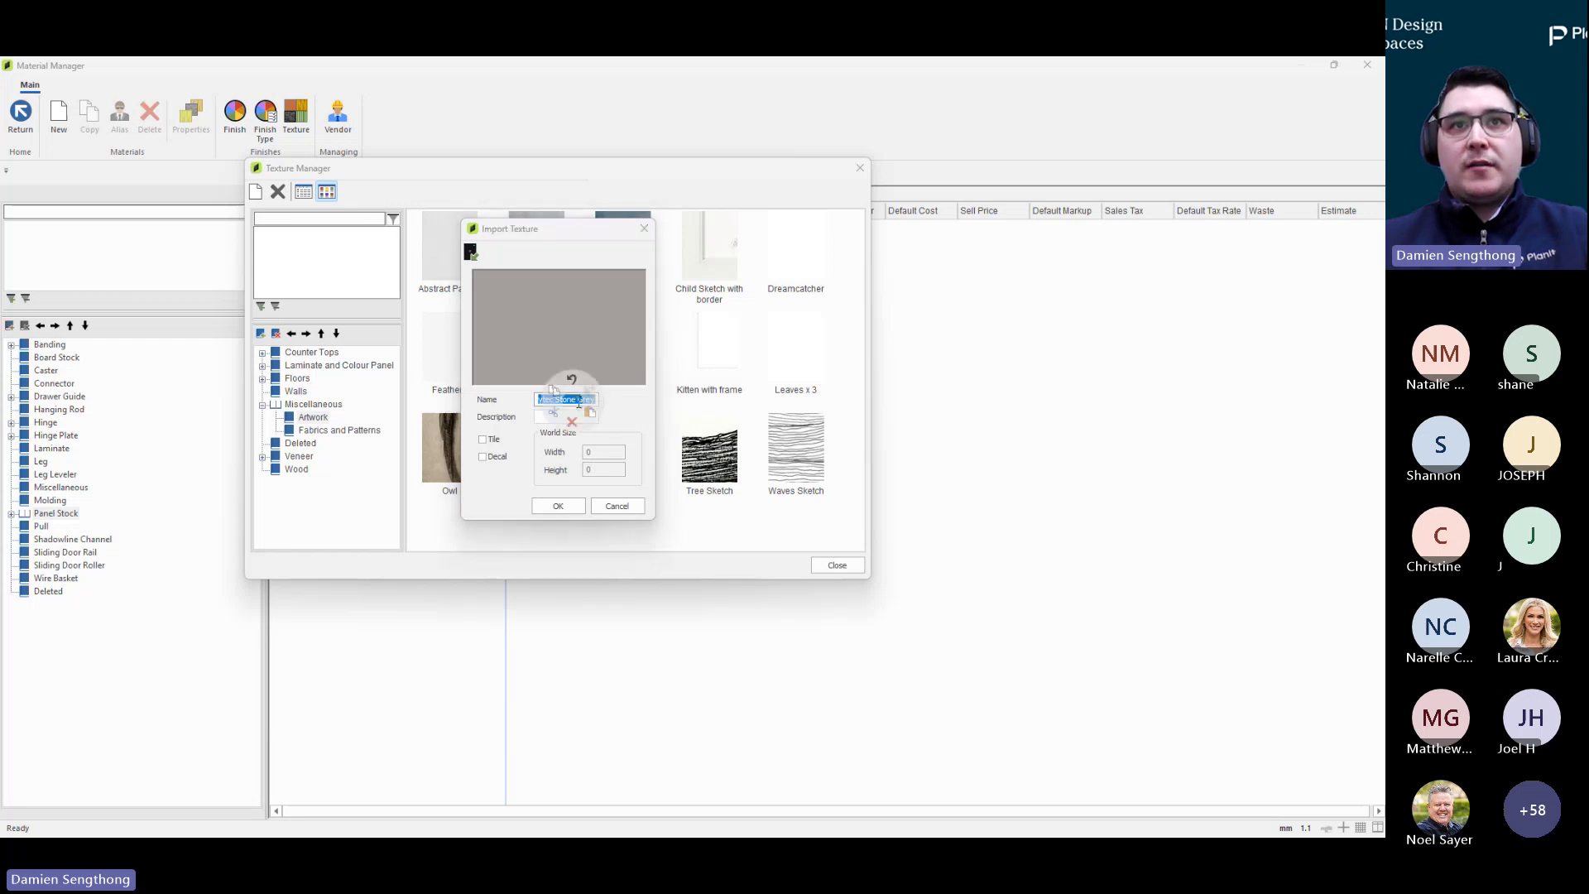
{"action": "left_click", "coordinate": [555, 392]}
{"action": "left_click", "coordinate": [588, 417]}
{"action": "key", "text": "ctrl+v"}
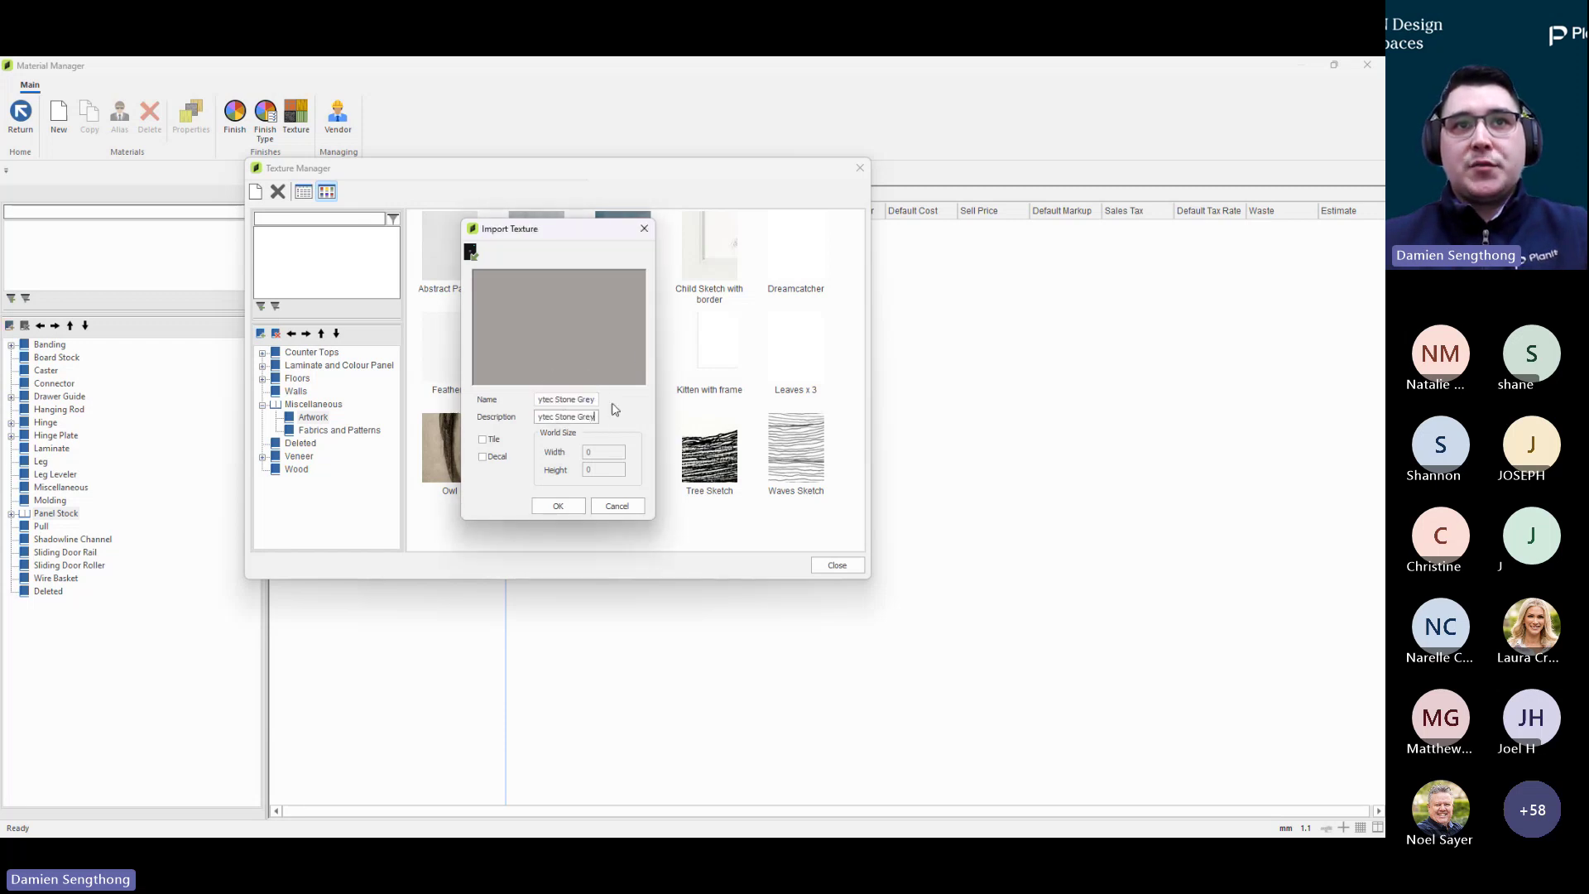
{"action": "left_click", "coordinate": [484, 458]}
{"action": "left_click", "coordinate": [484, 439]}
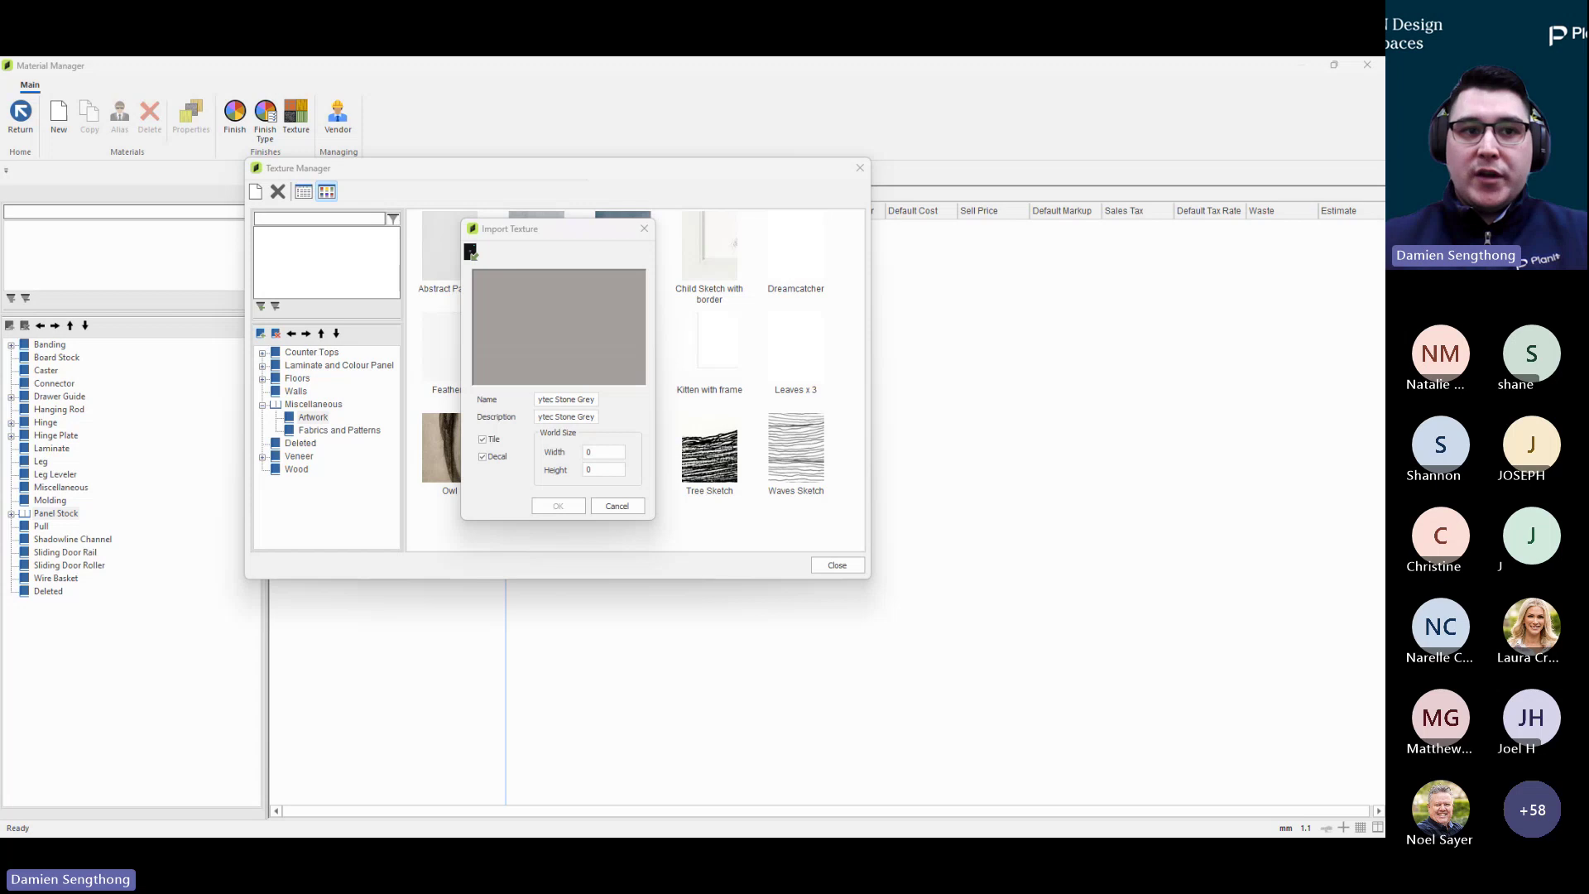
Switch to the Downloads folder in File Explorer, check the pixel width and height in stone-grey.jpg's properties, and close the folder
{"action": "left_click_drag", "start_coordinate": [563, 836], "coordinate": [563, 316]}
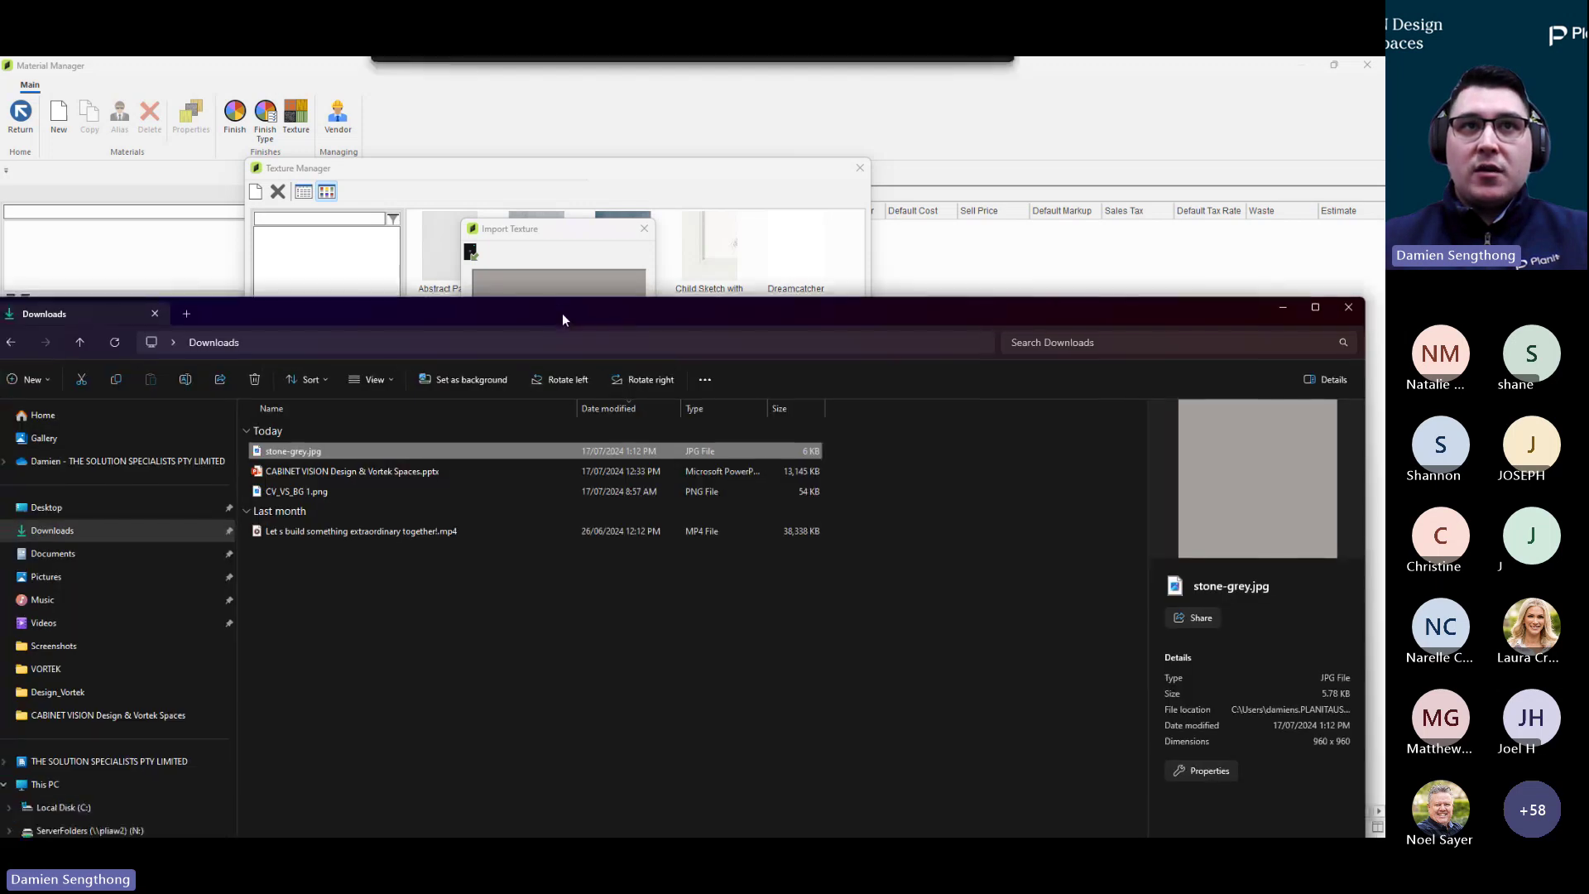
{"action": "double_click", "coordinate": [563, 316]}
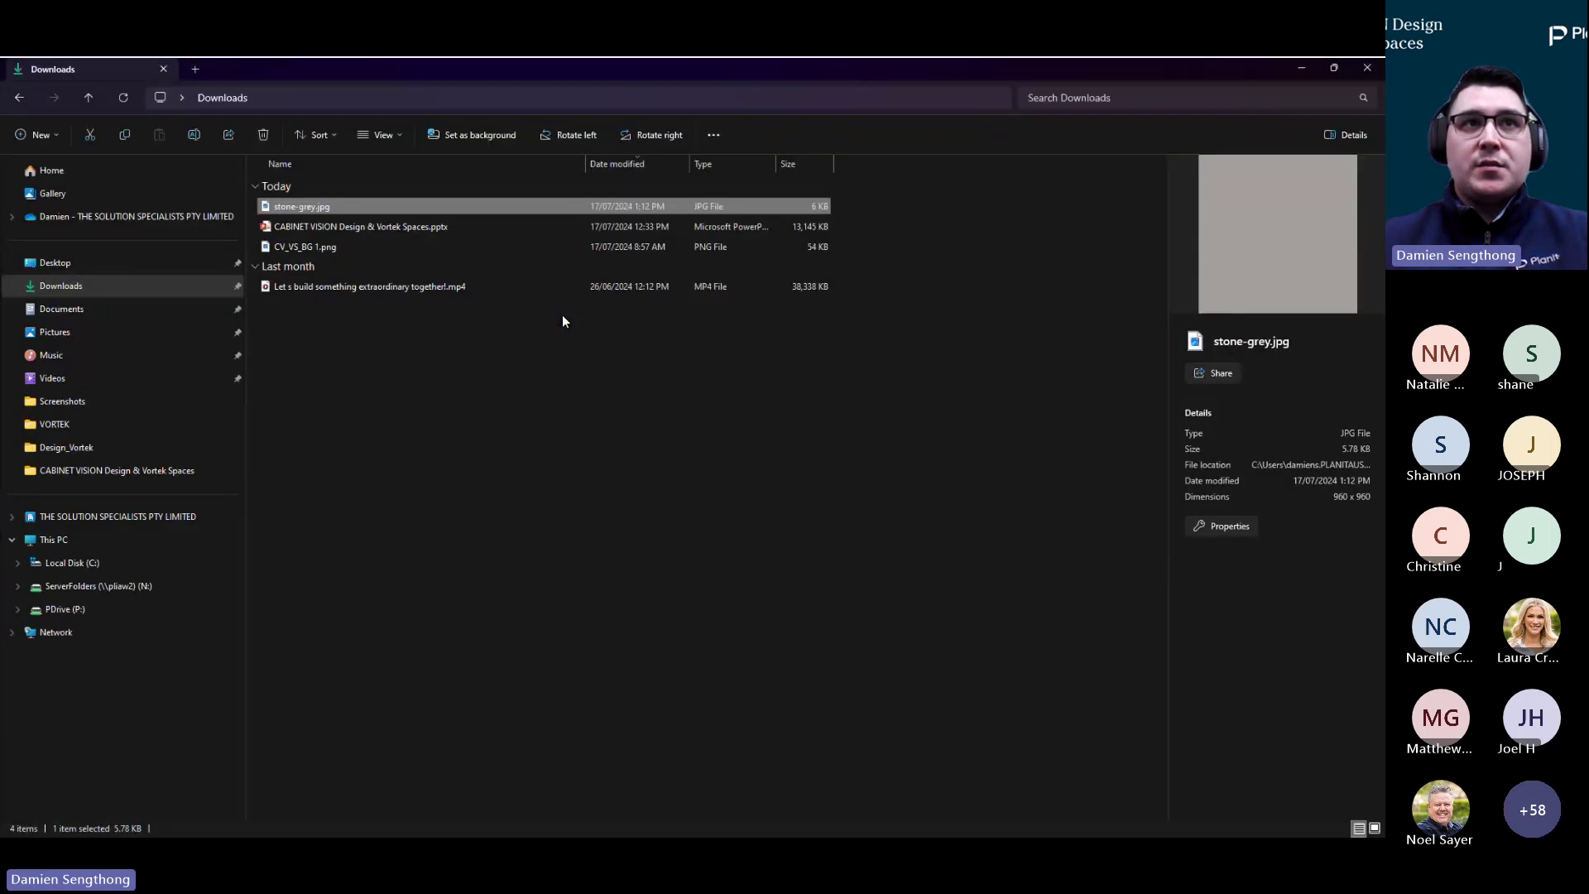
{"action": "right_click", "coordinate": [304, 206]}
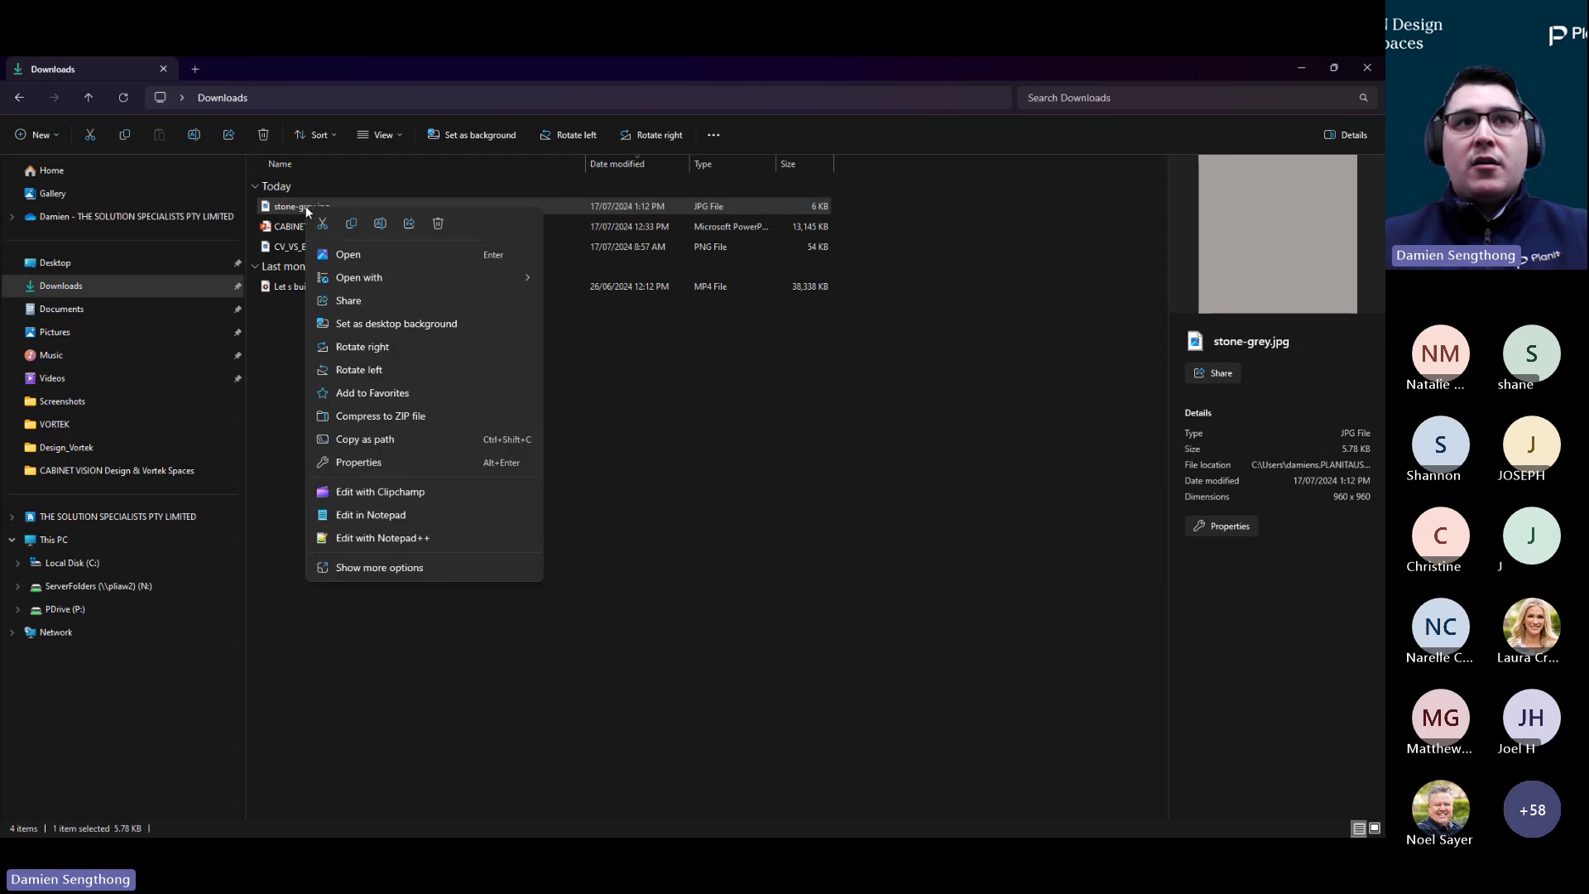
{"action": "left_click", "coordinate": [364, 464]}
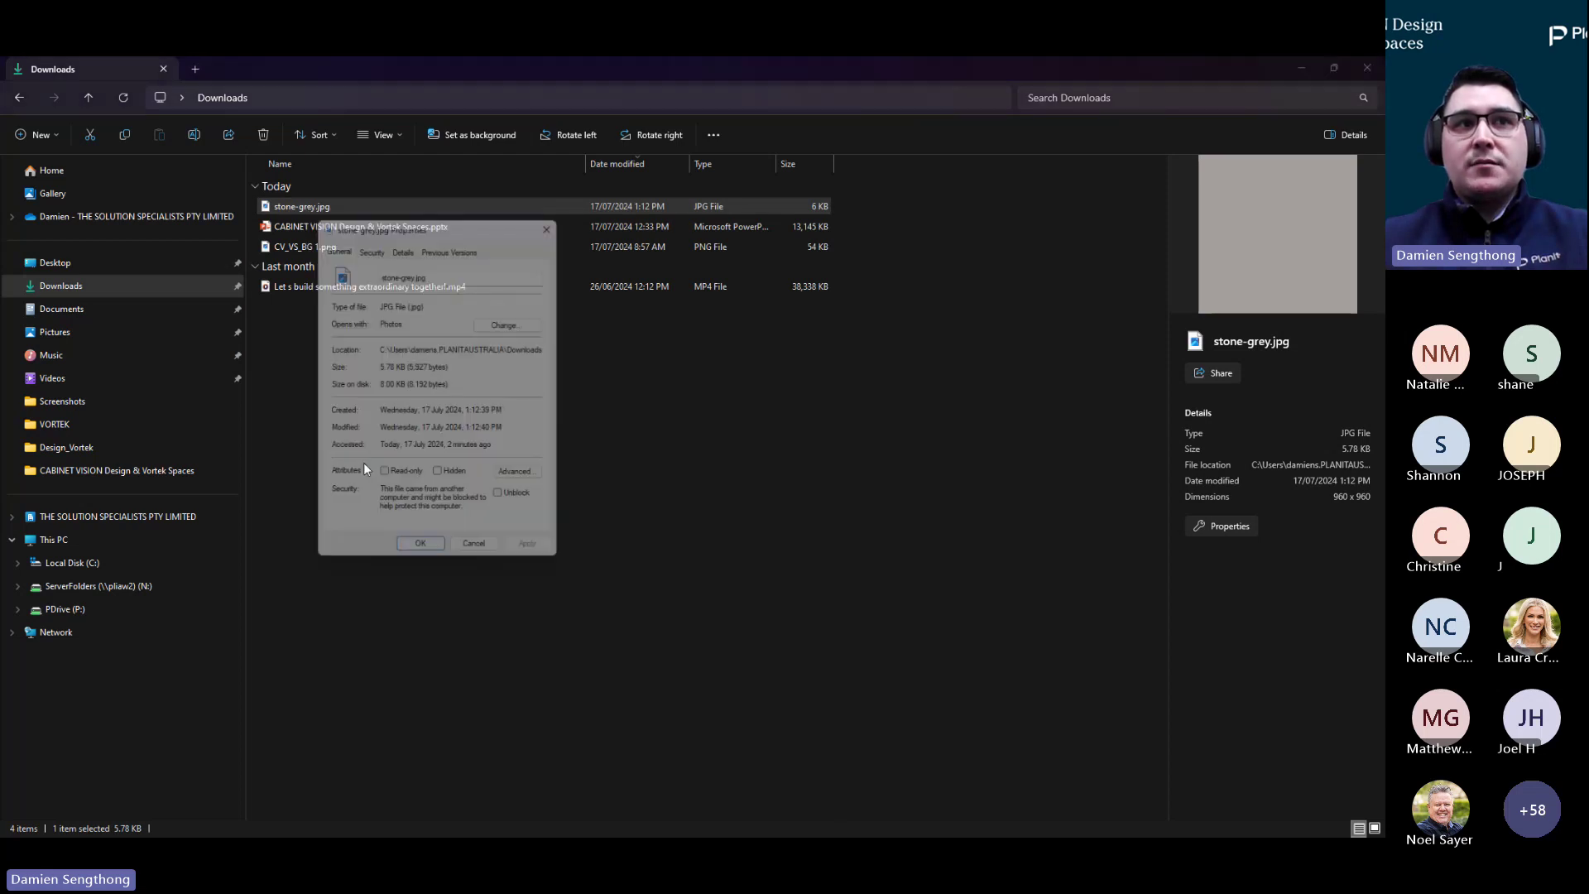
{"action": "left_click", "coordinate": [405, 242]}
{"action": "scroll", "coordinate": [356, 455], "scroll_direction": "down", "scroll_amount": 1}
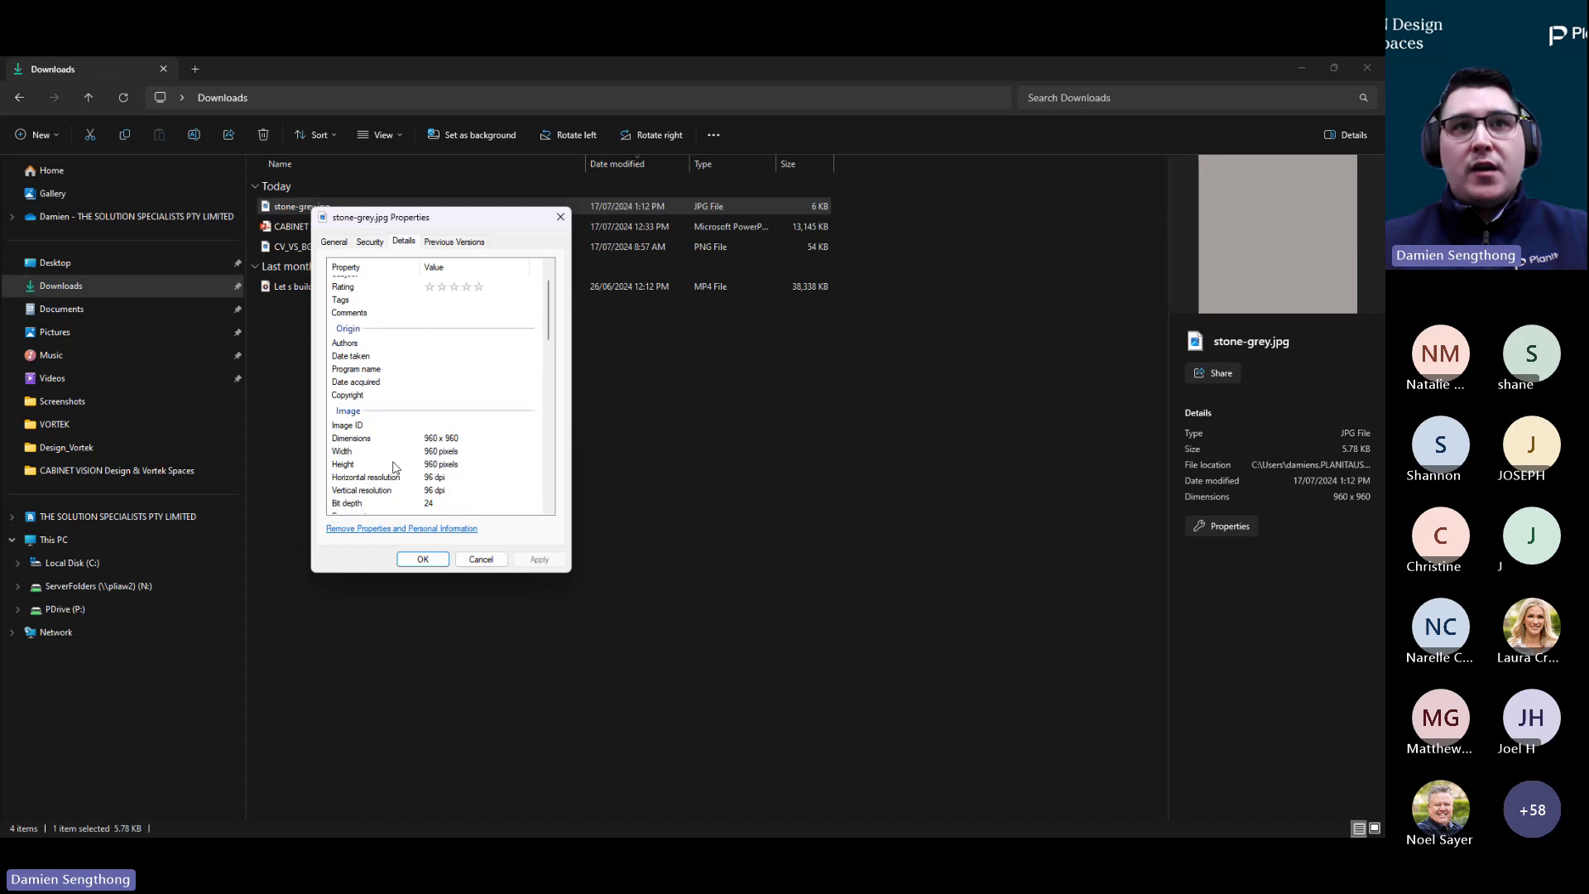
{"action": "left_click", "coordinate": [354, 453]}
{"action": "left_click", "coordinate": [357, 465]}
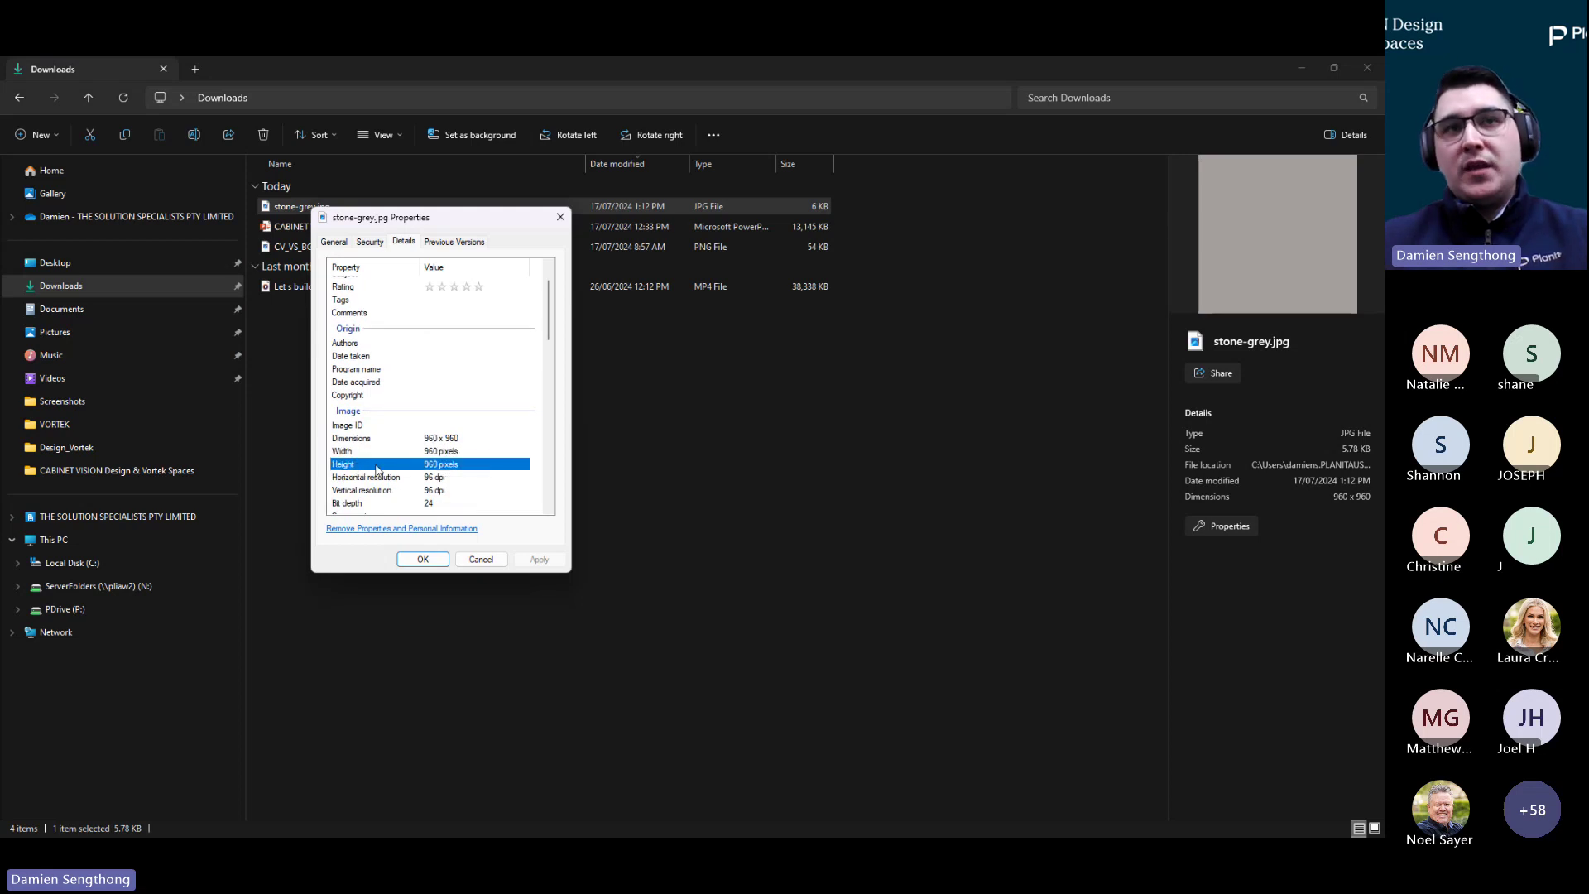
{"action": "left_click", "coordinate": [480, 560]}
{"action": "left_click", "coordinate": [1366, 70]}
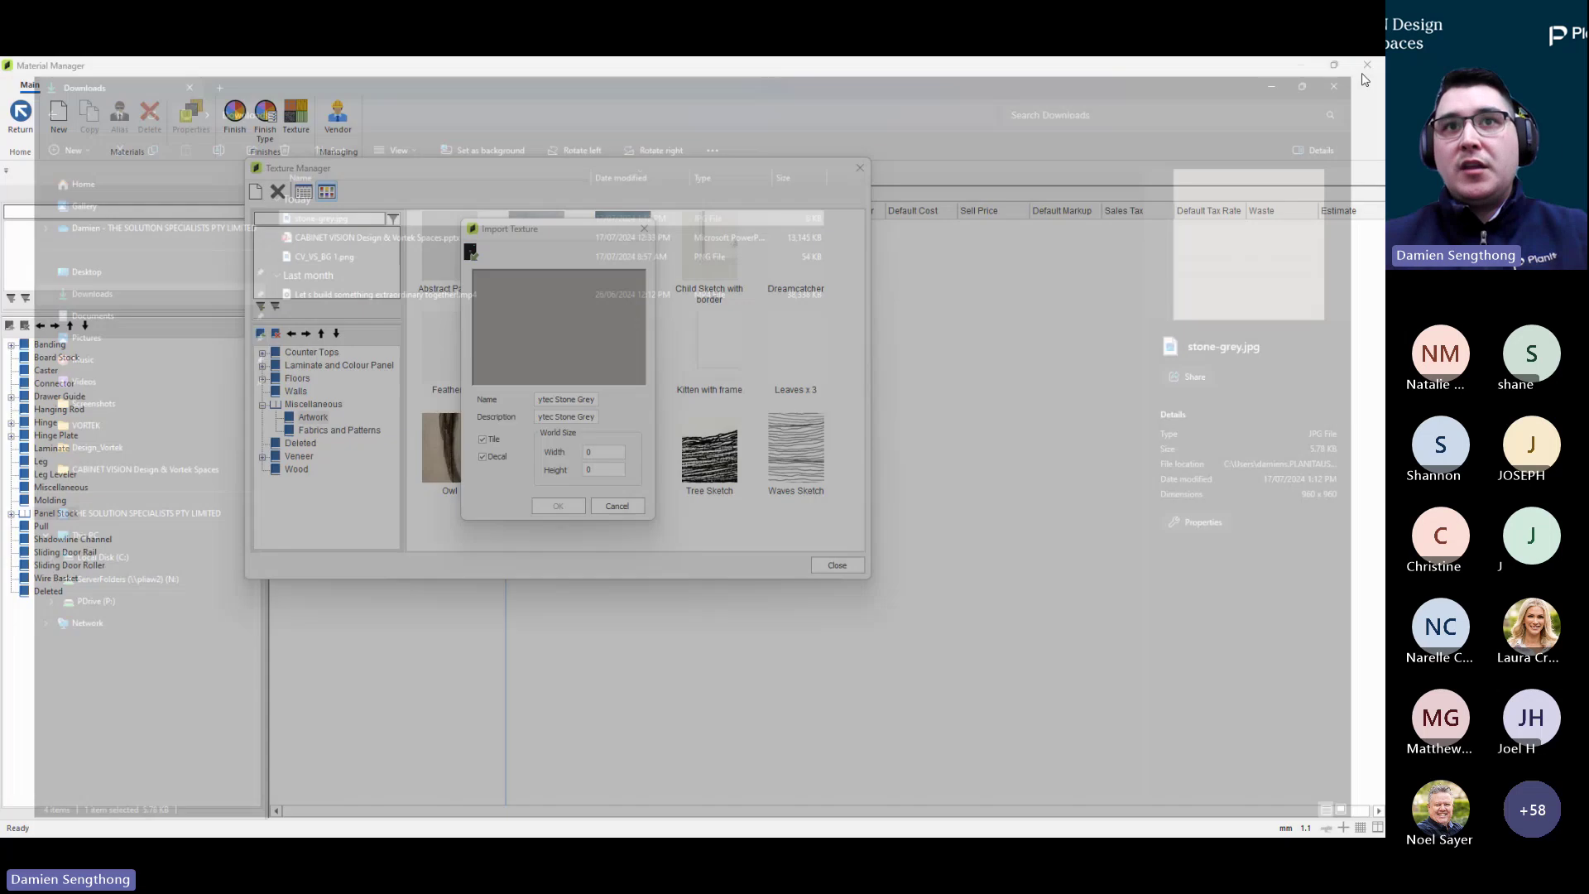
Set the texture's world size to 960 wide by 960 high and import it, overwriting the existing graphics file
{"action": "double_click", "coordinate": [596, 452]}
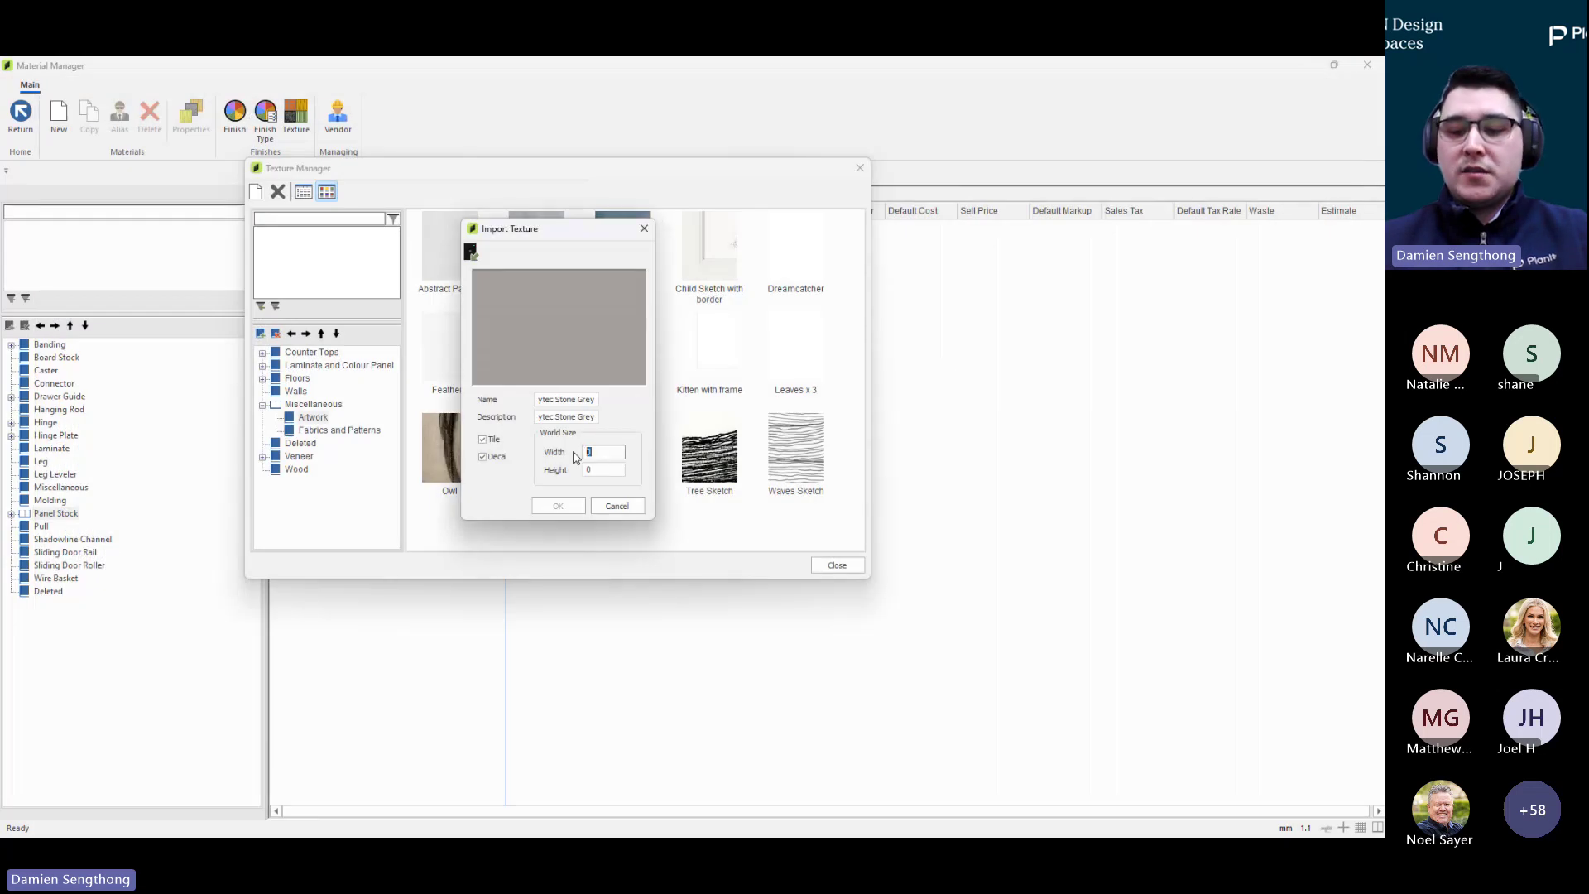
{"action": "type", "text": "960"}
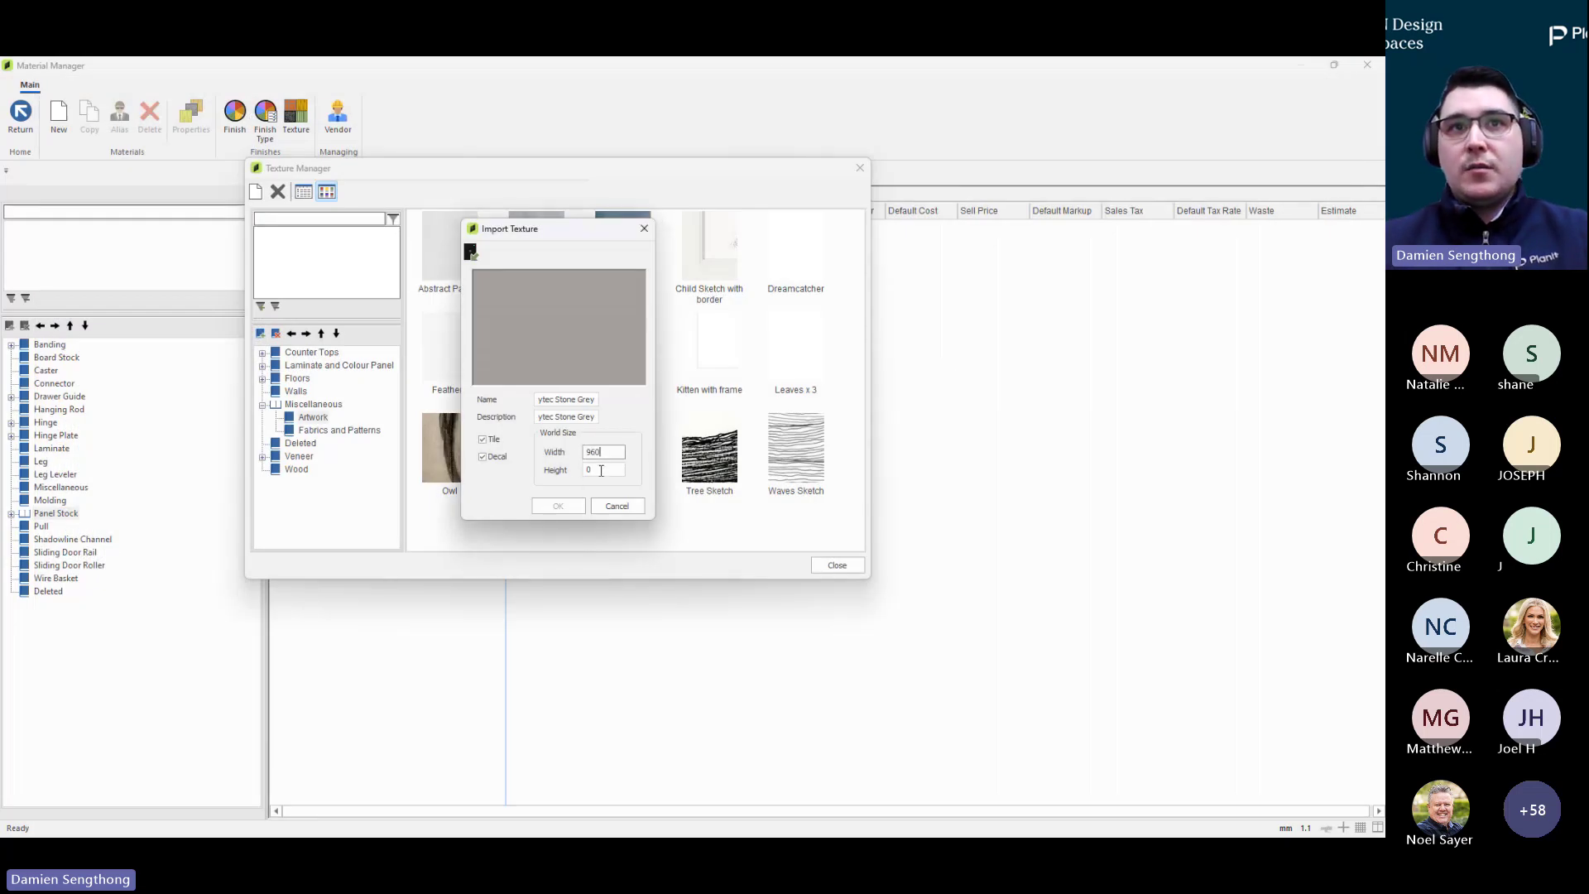
{"action": "key", "text": "Tab"}
{"action": "type", "text": "960"}
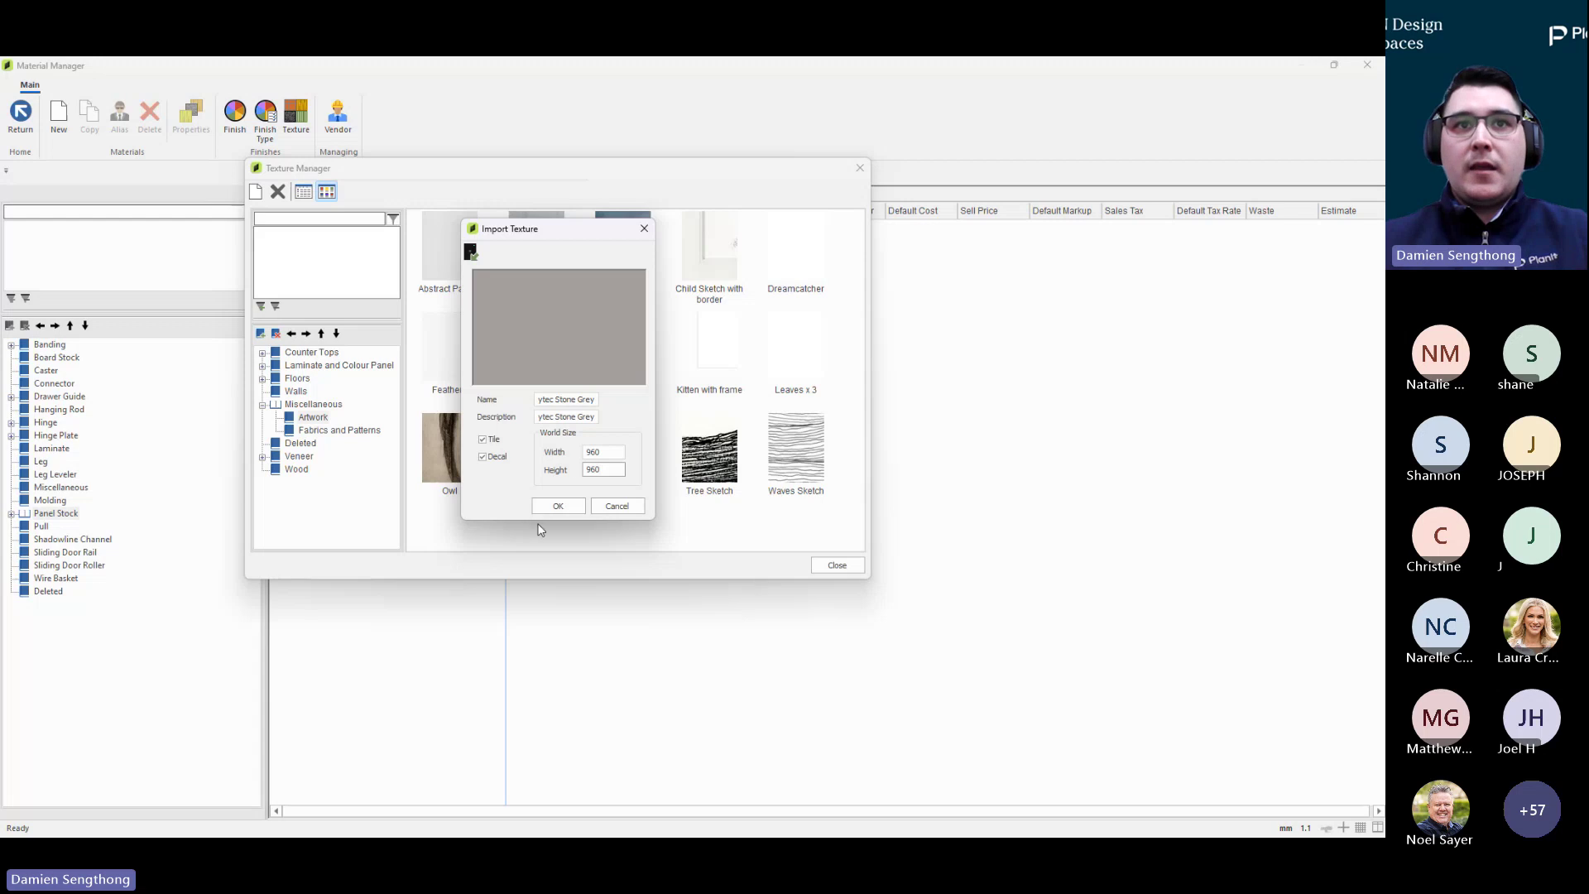
{"action": "left_click", "coordinate": [558, 506]}
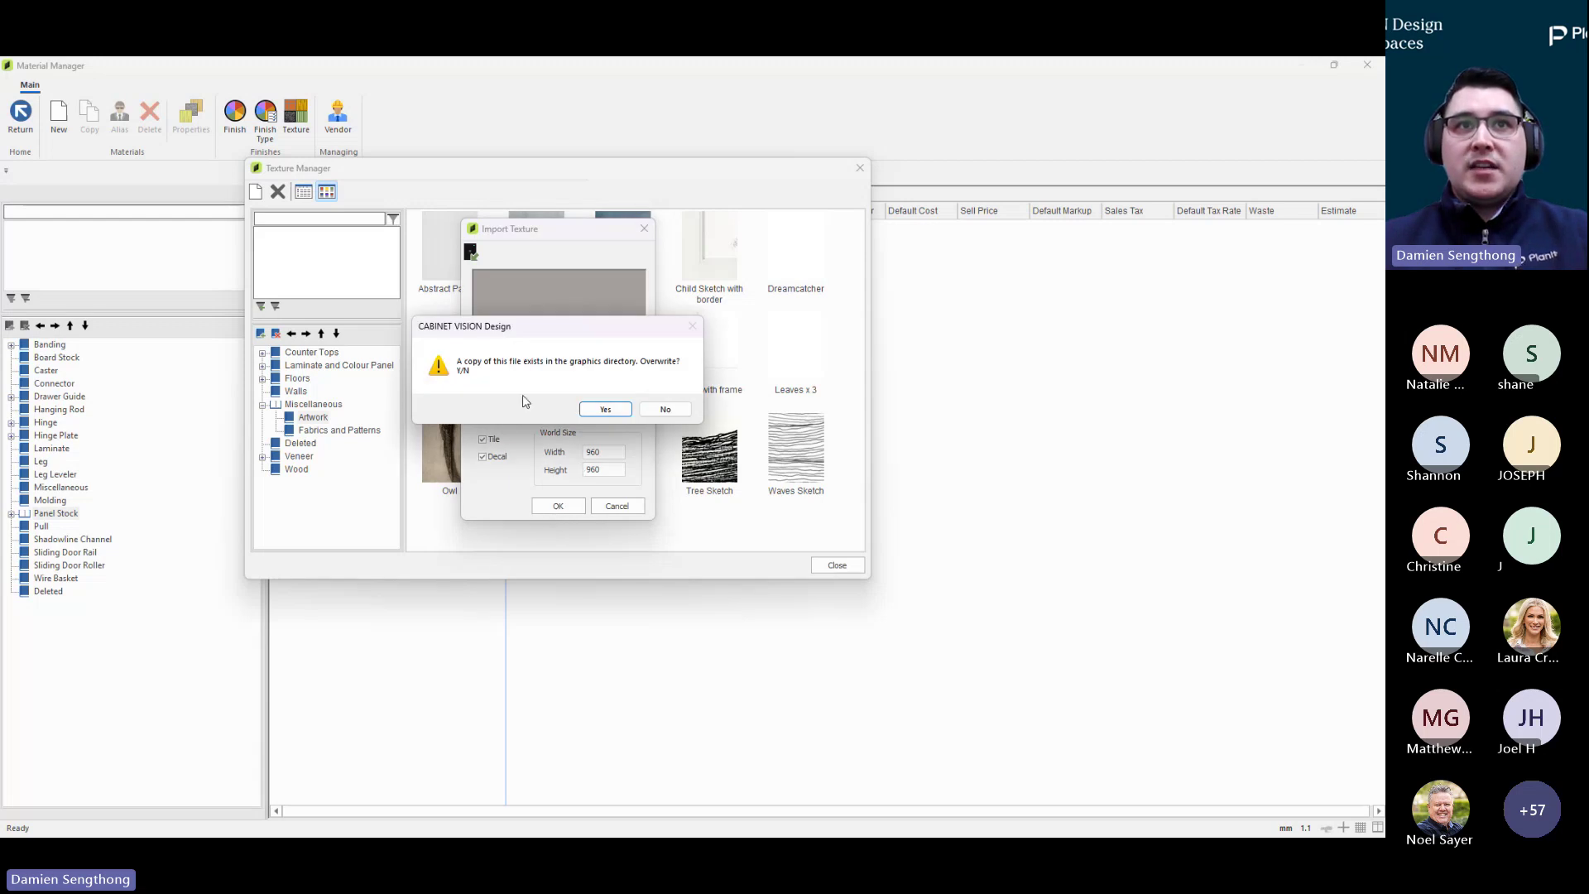
{"action": "left_click", "coordinate": [605, 409]}
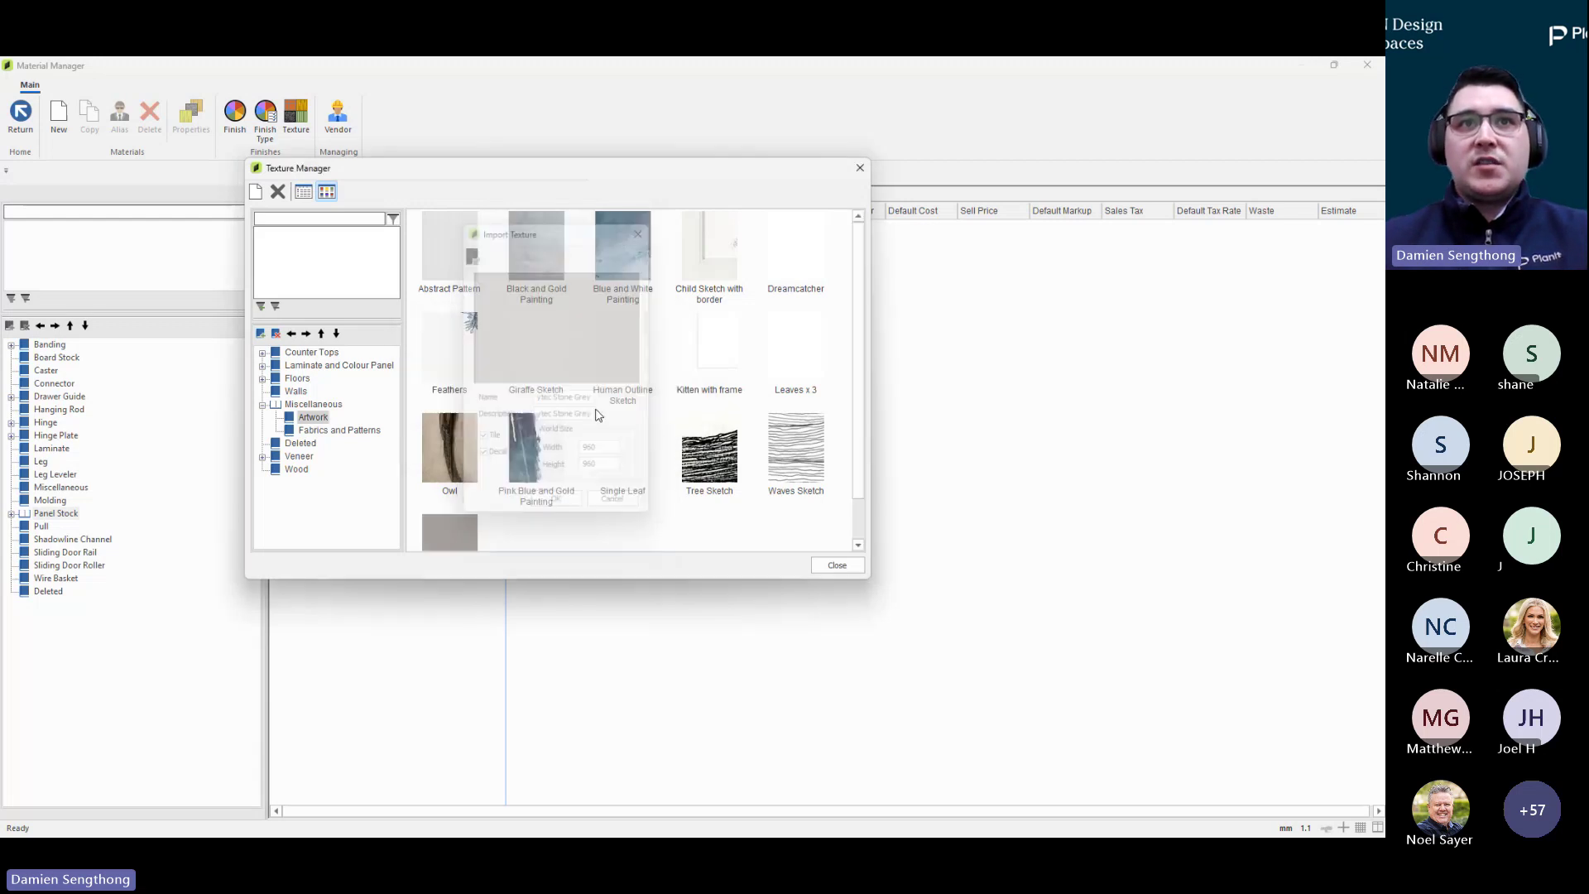
Select the Polytec Stone Grey texture under Artwork, close the Texture Manager and return to the start screen
{"action": "scroll", "coordinate": [522, 480], "scroll_direction": "down", "scroll_amount": 1}
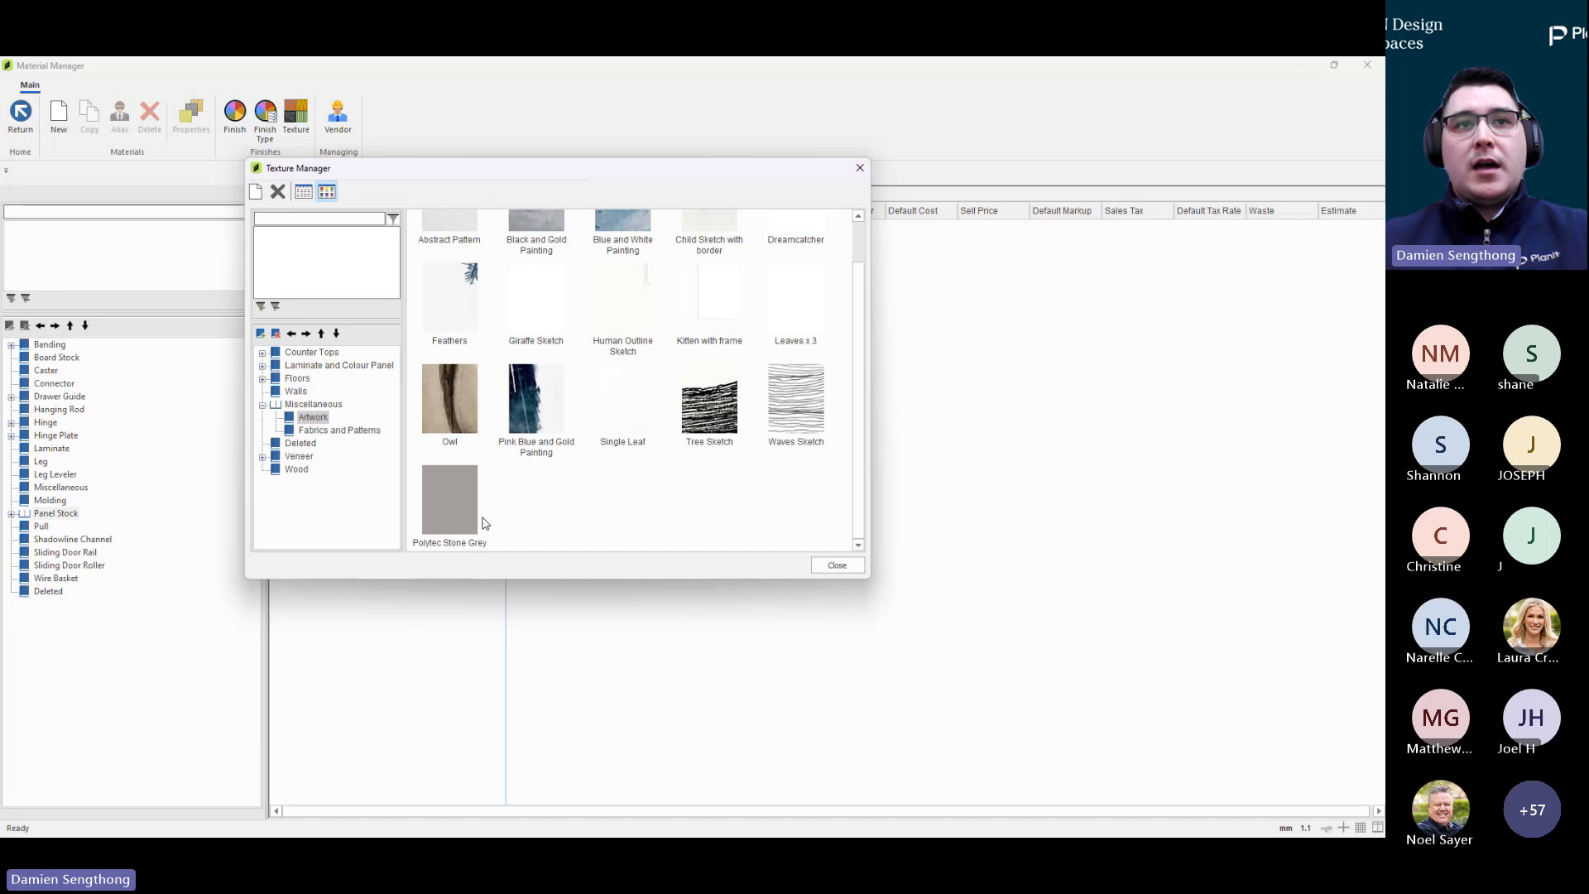
{"action": "left_click", "coordinate": [459, 507]}
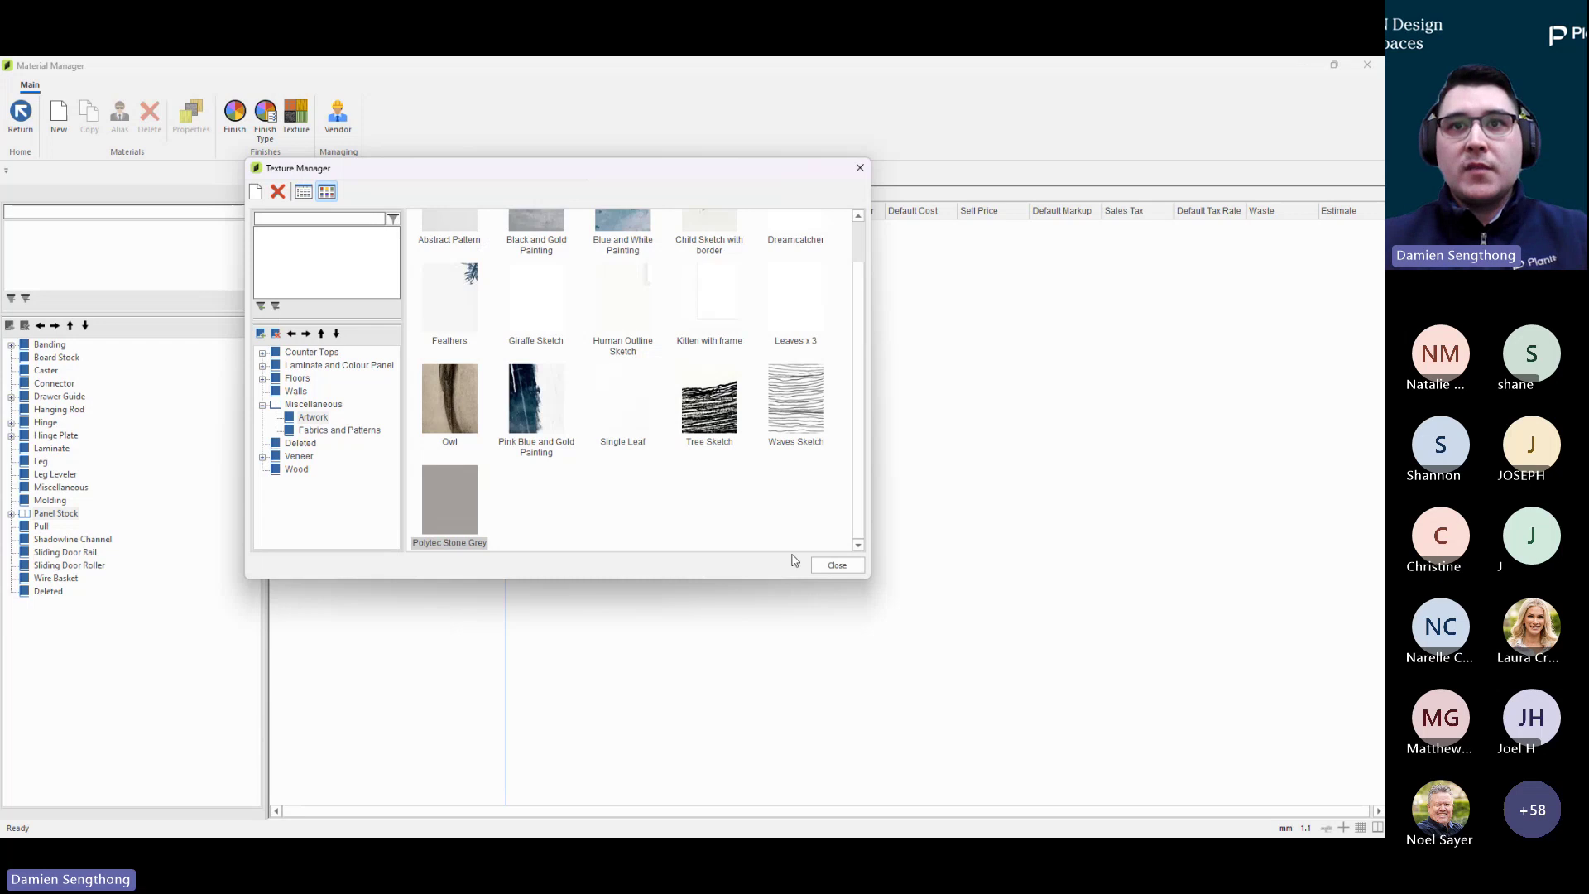
{"action": "left_click", "coordinate": [836, 565]}
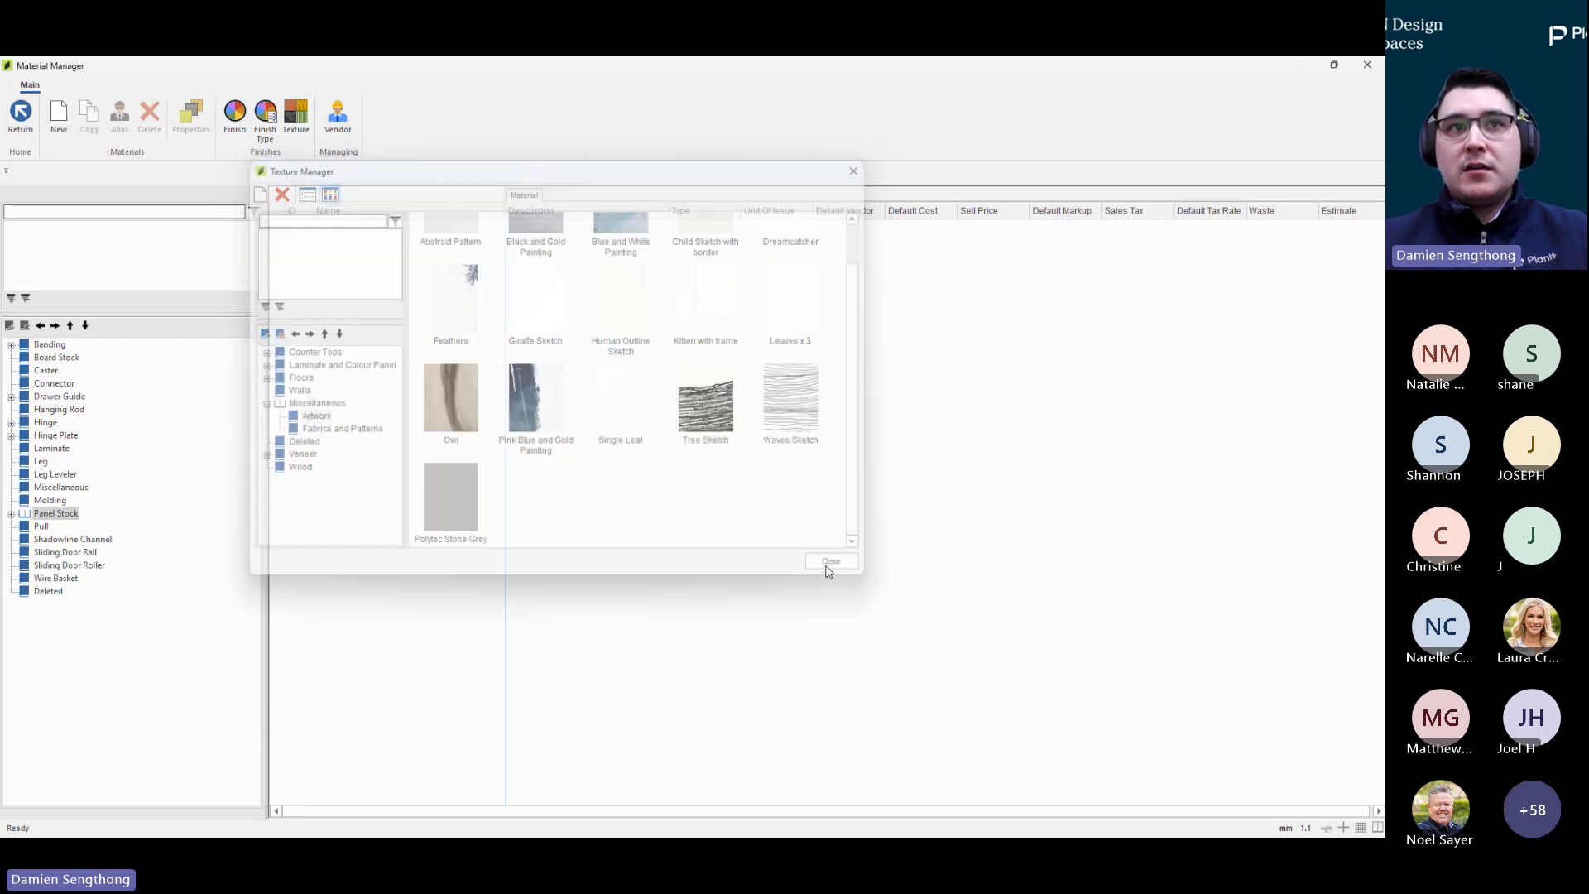
{"action": "left_click", "coordinate": [20, 120]}
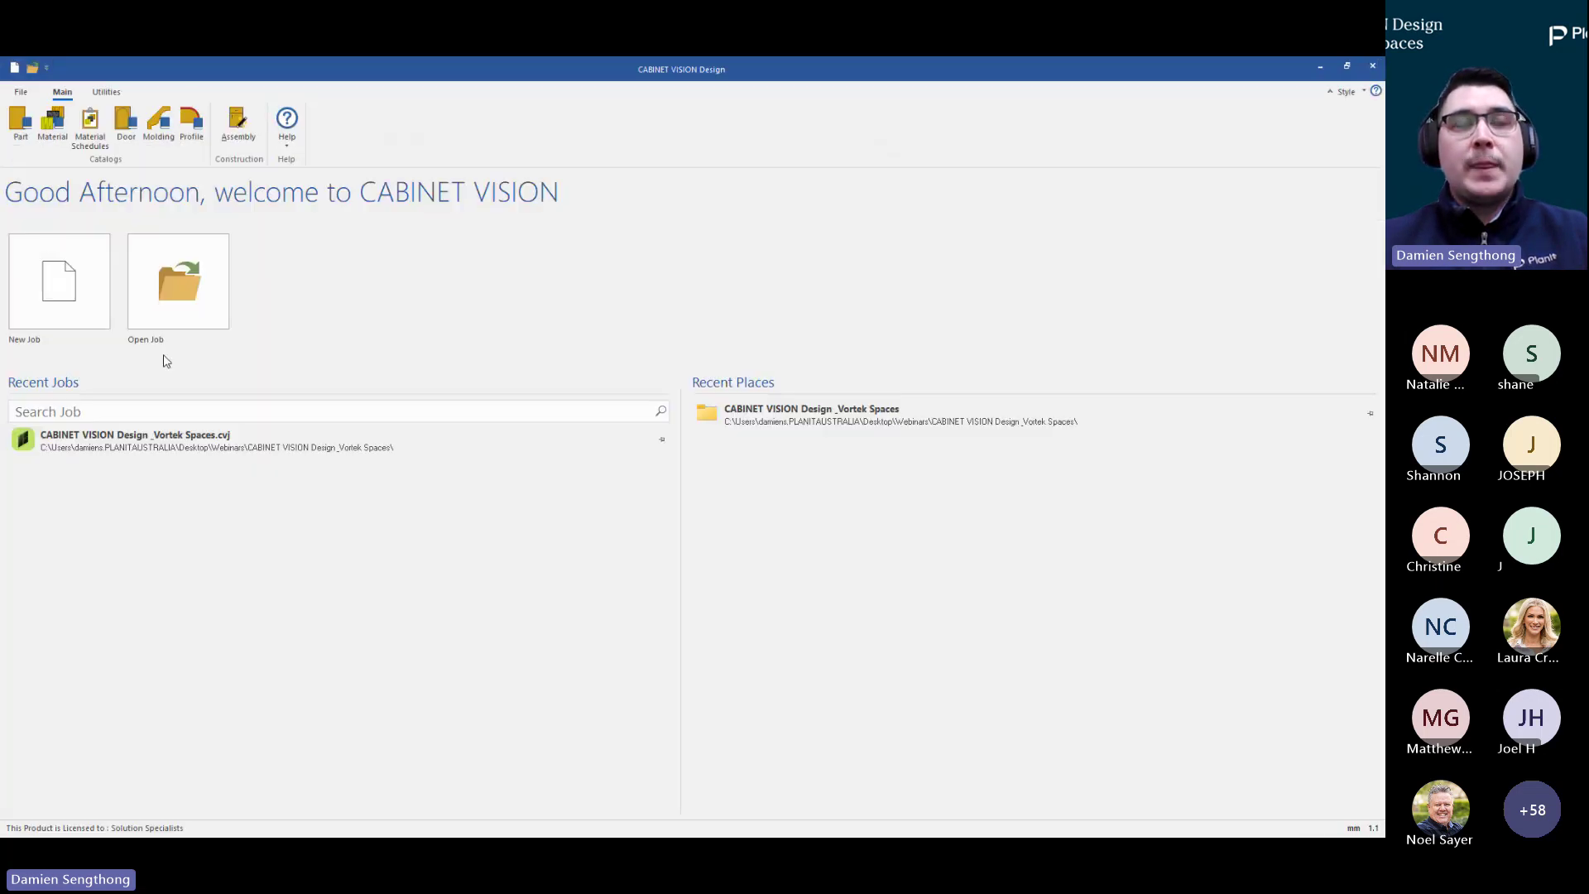
Open the material schedules, look through the available Assembly schedules, and return to the start screen
{"action": "left_click", "coordinate": [83, 149]}
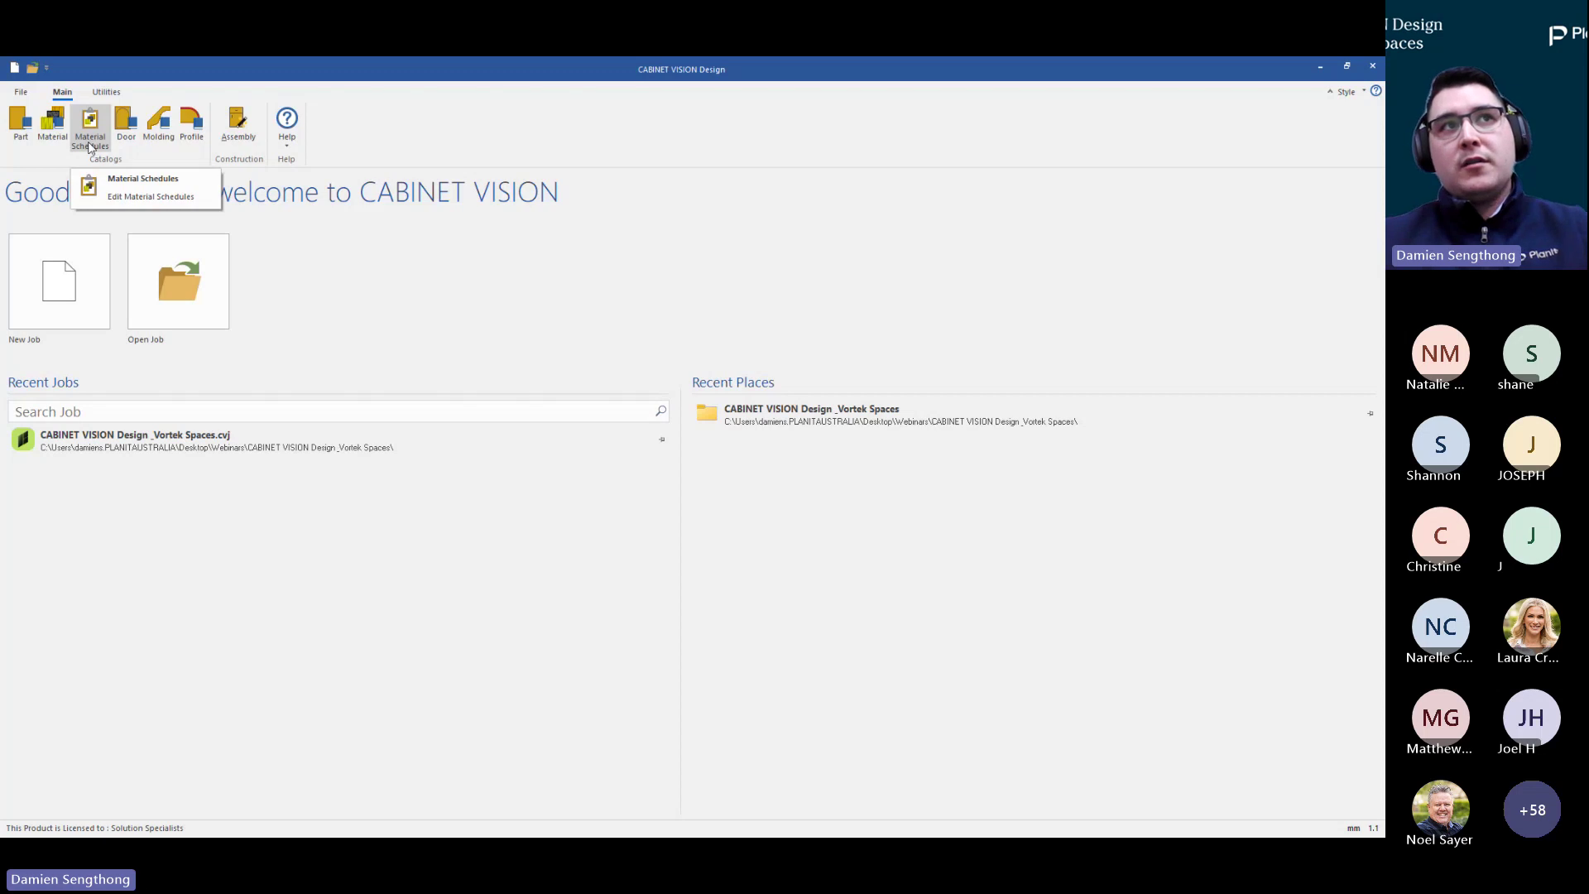
{"action": "left_click", "coordinate": [116, 175]}
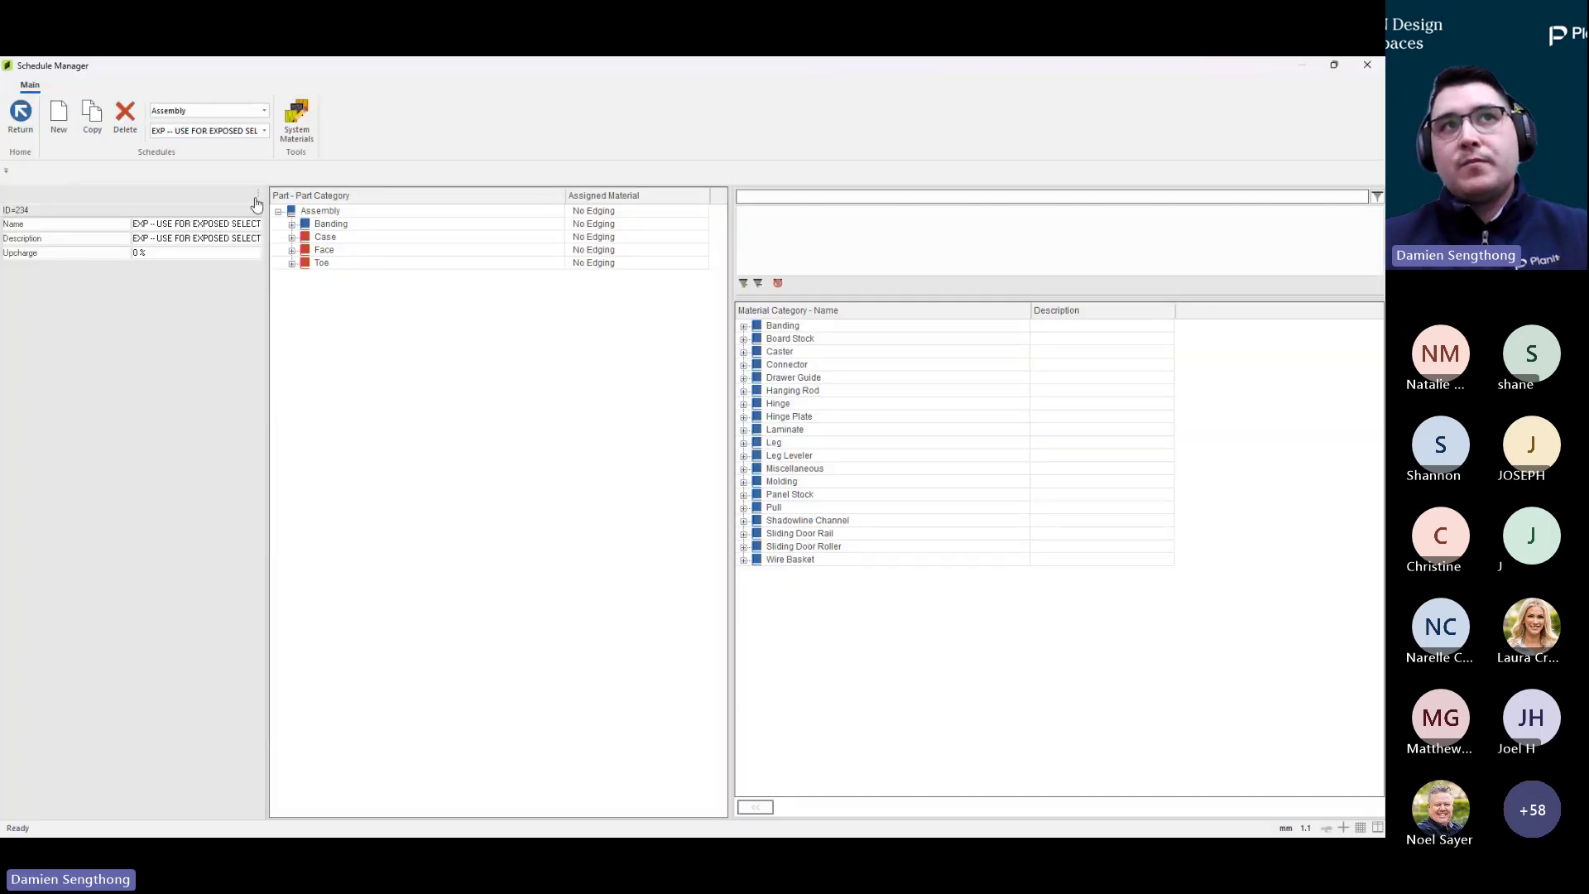
{"action": "left_click", "coordinate": [265, 132]}
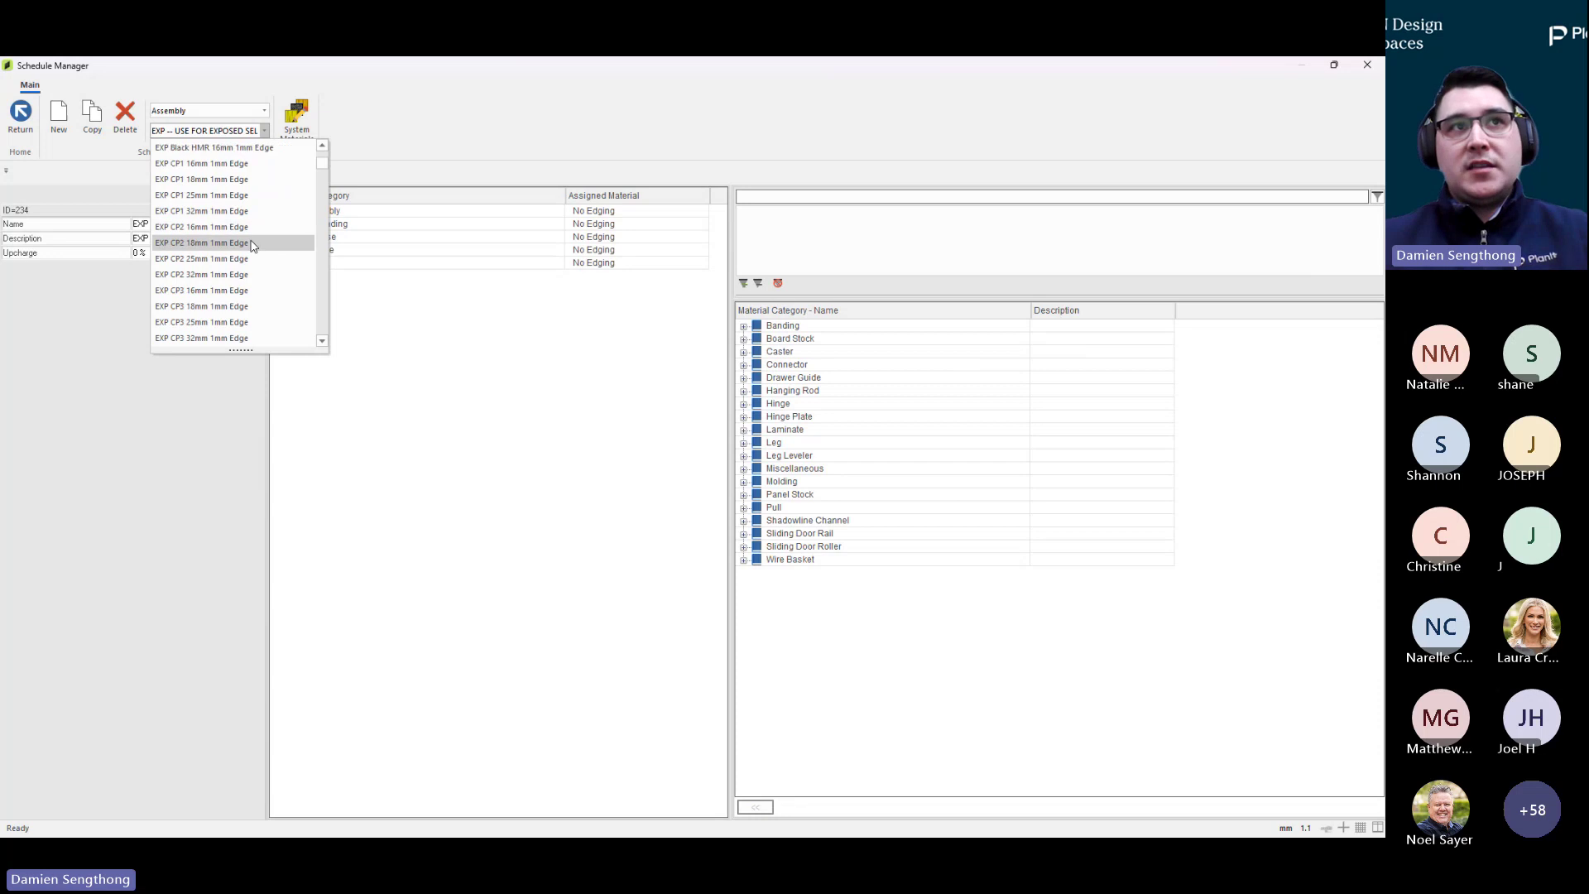
{"action": "scroll", "coordinate": [248, 236], "scroll_direction": "down", "scroll_amount": 2}
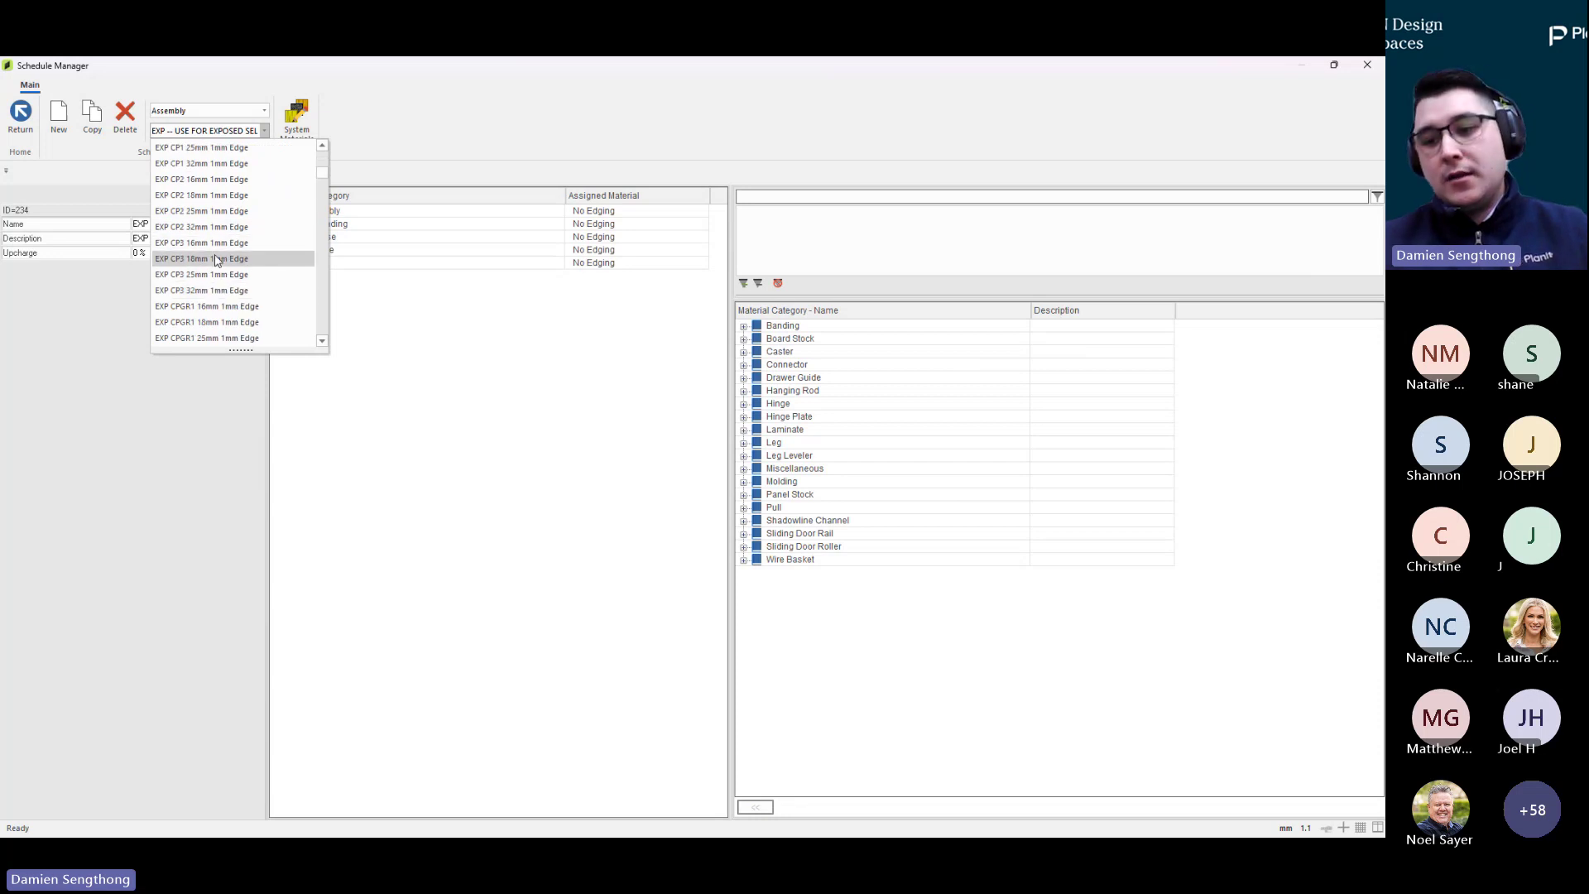
{"action": "left_click", "coordinate": [387, 118]}
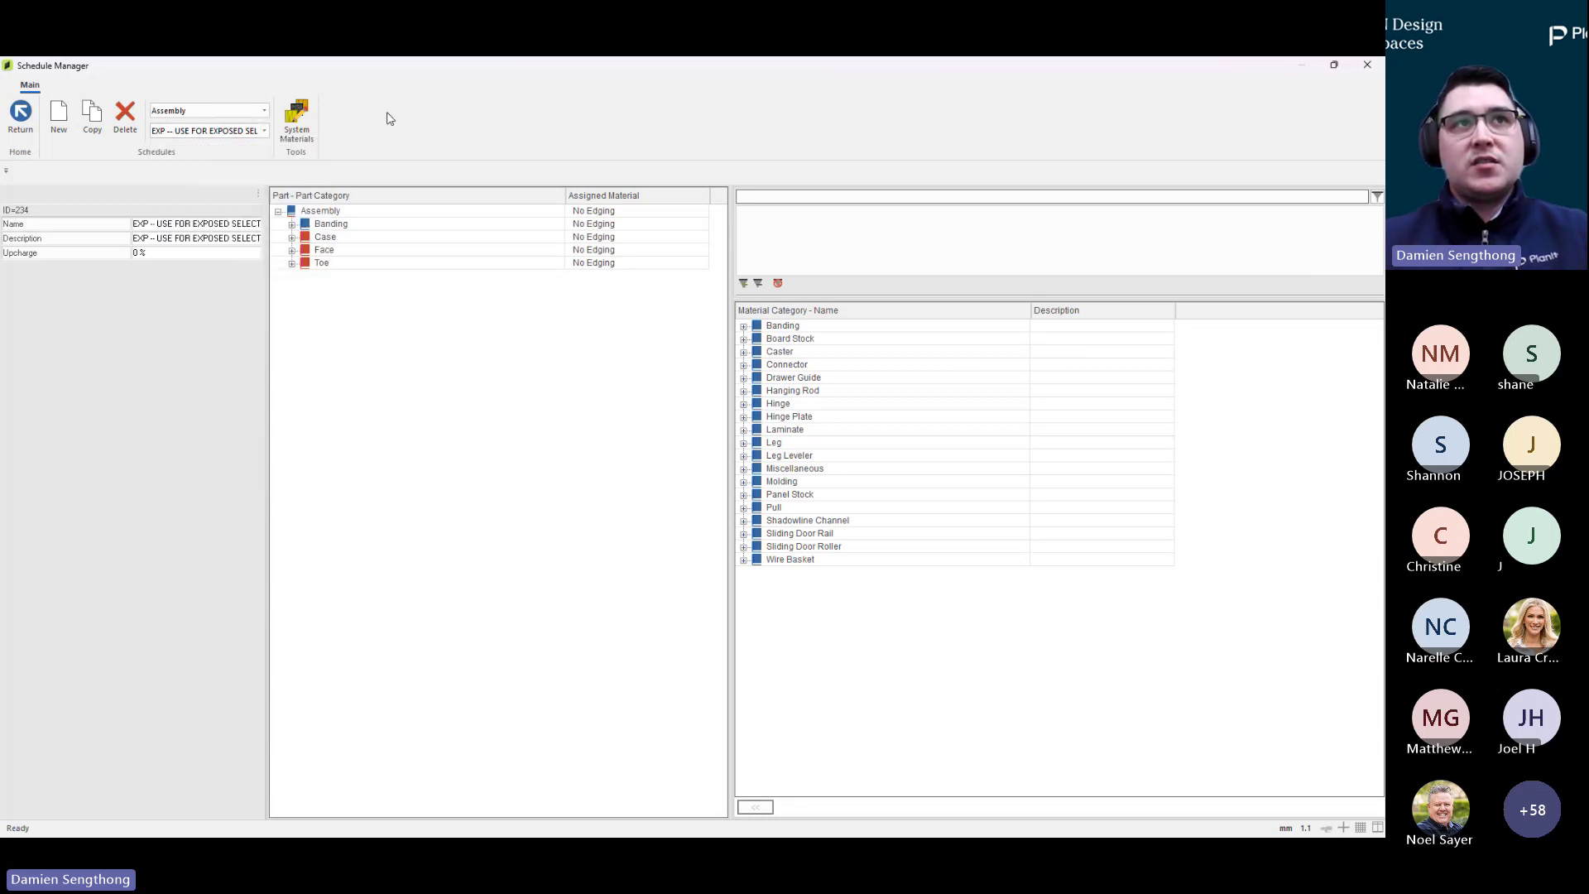
{"action": "left_click", "coordinate": [20, 116]}
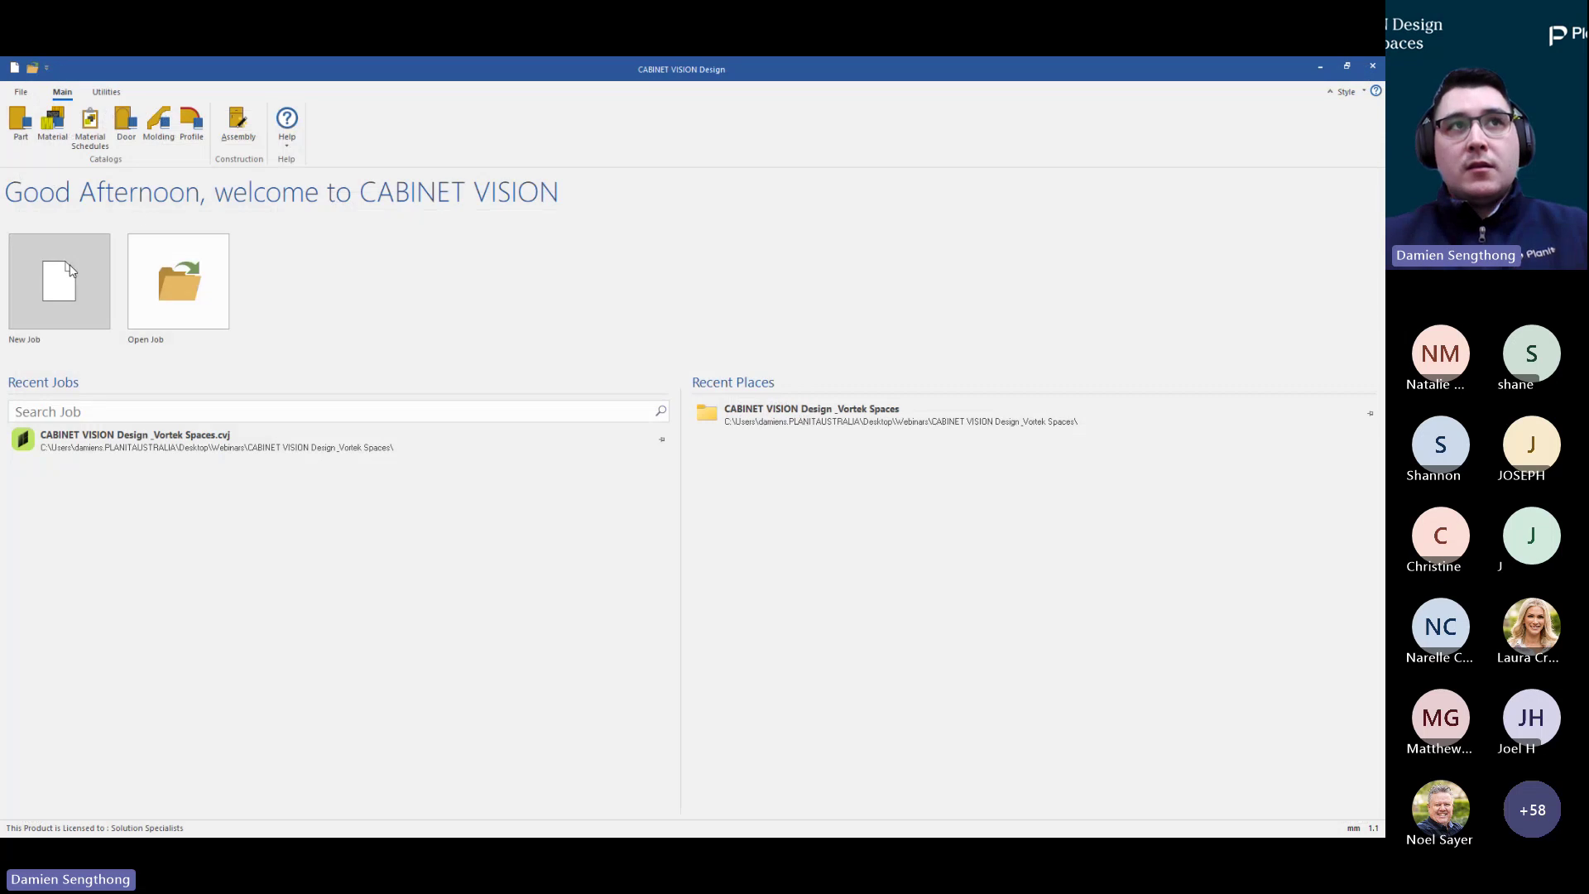
Open the door catalog, view the MDF Routered doors and select the V Groove door
{"action": "left_click", "coordinate": [124, 135]}
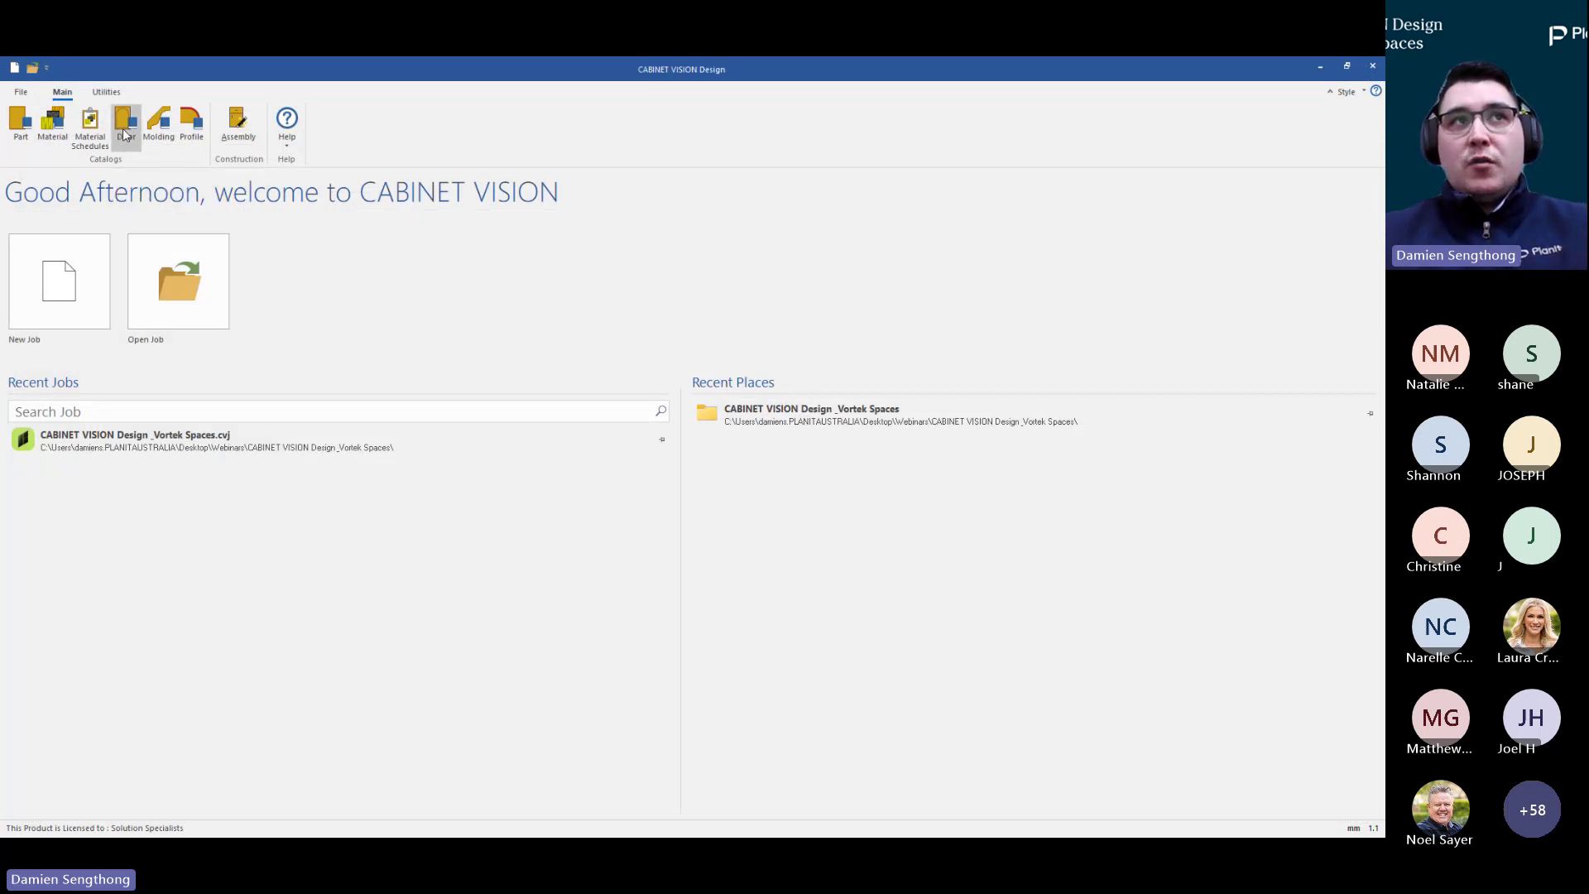
{"action": "left_click_drag", "start_coordinate": [596, 225], "coordinate": [541, 218]}
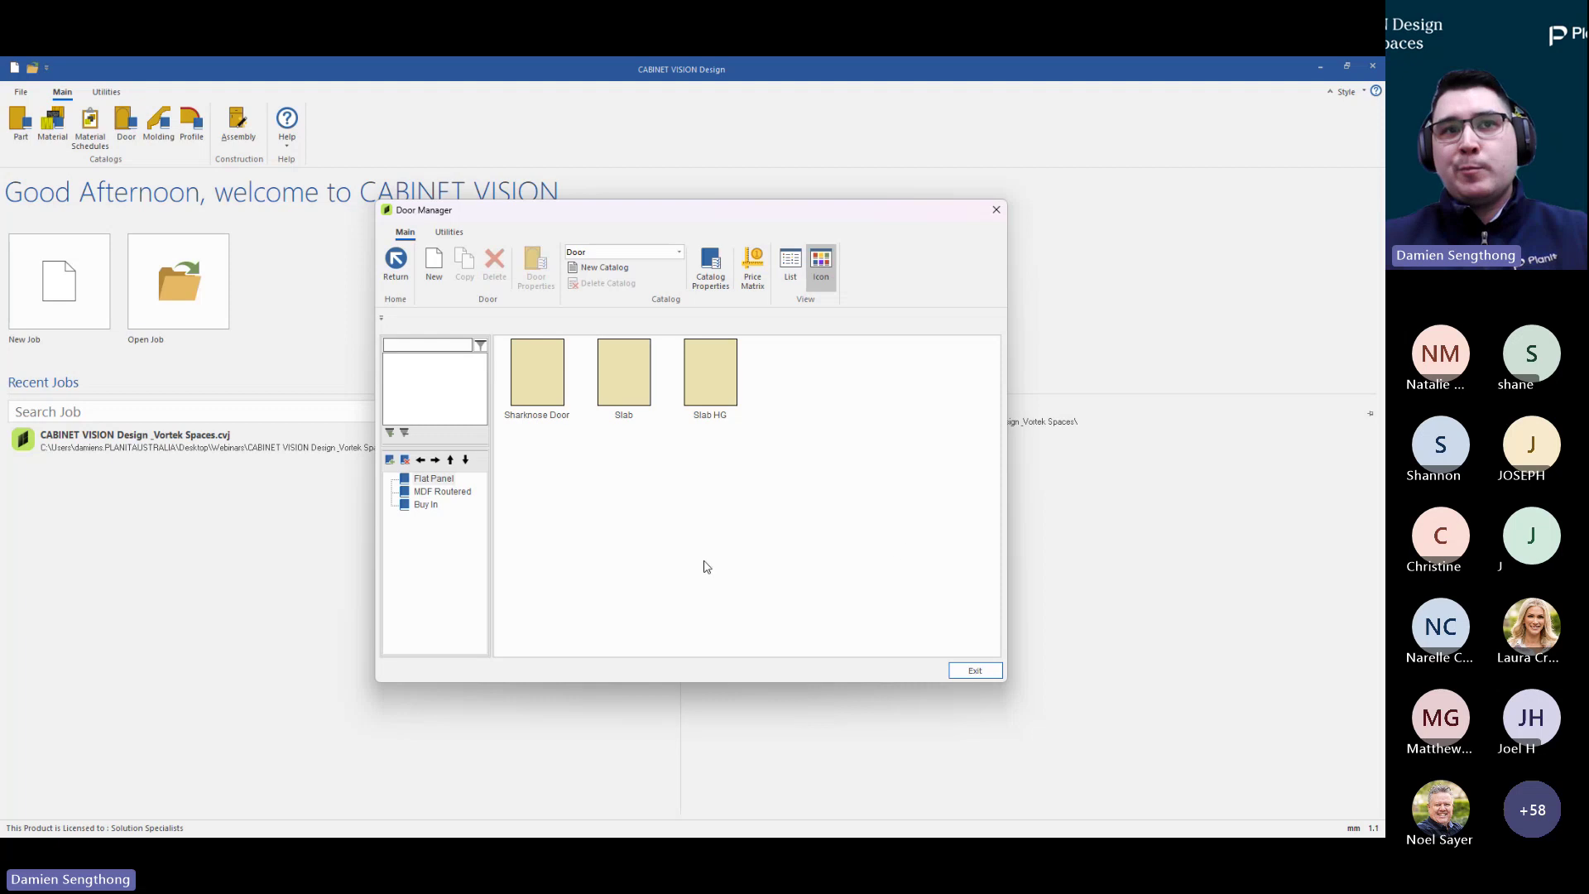
{"action": "left_click", "coordinate": [453, 493]}
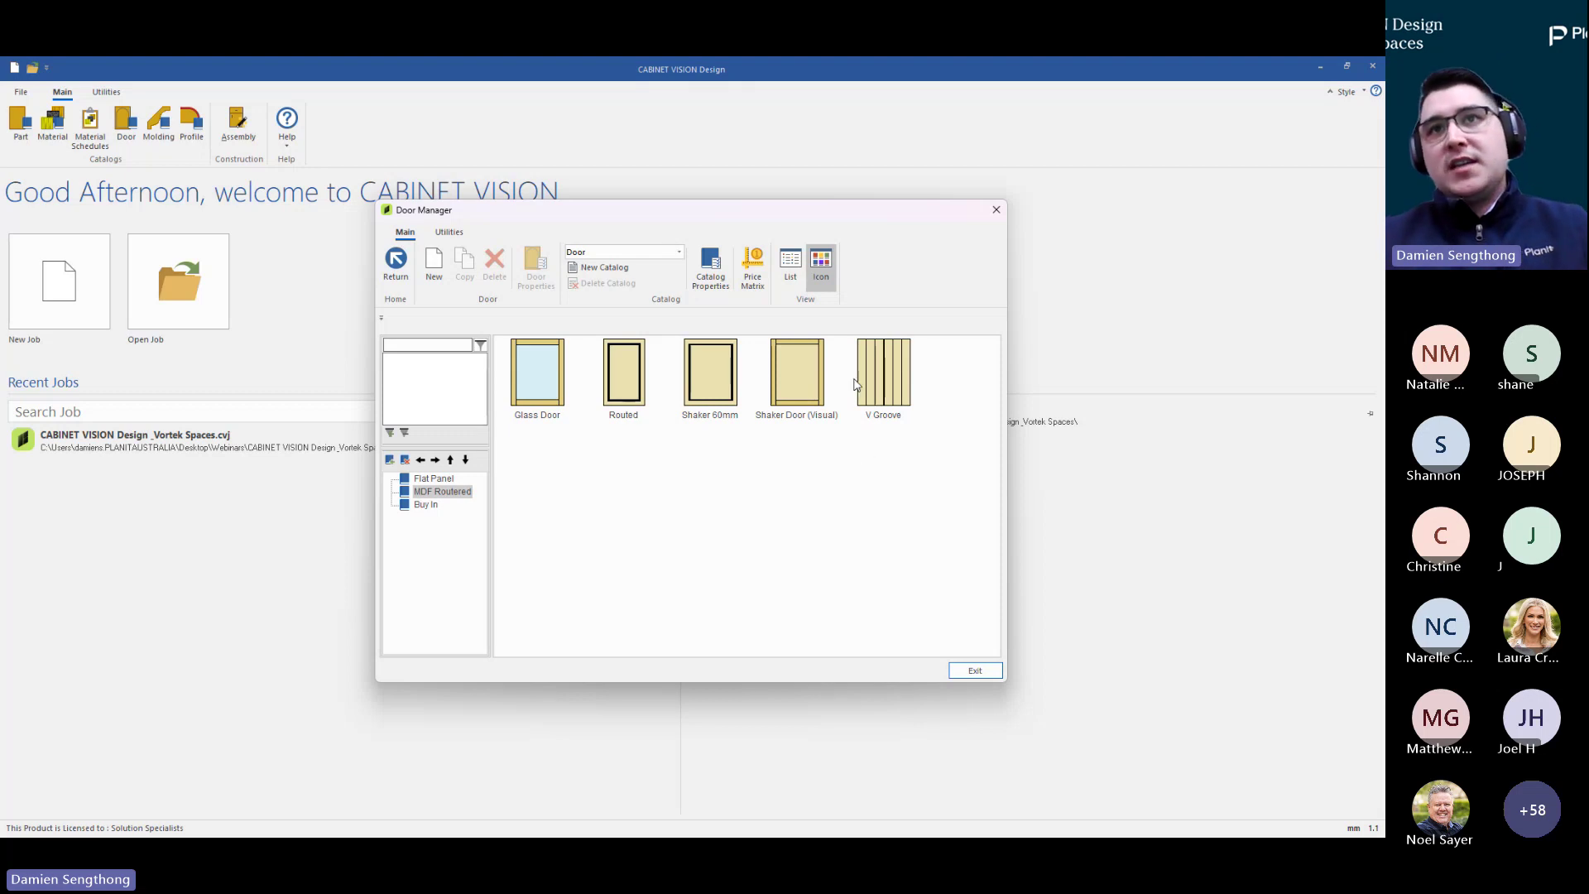
{"action": "left_click", "coordinate": [876, 404]}
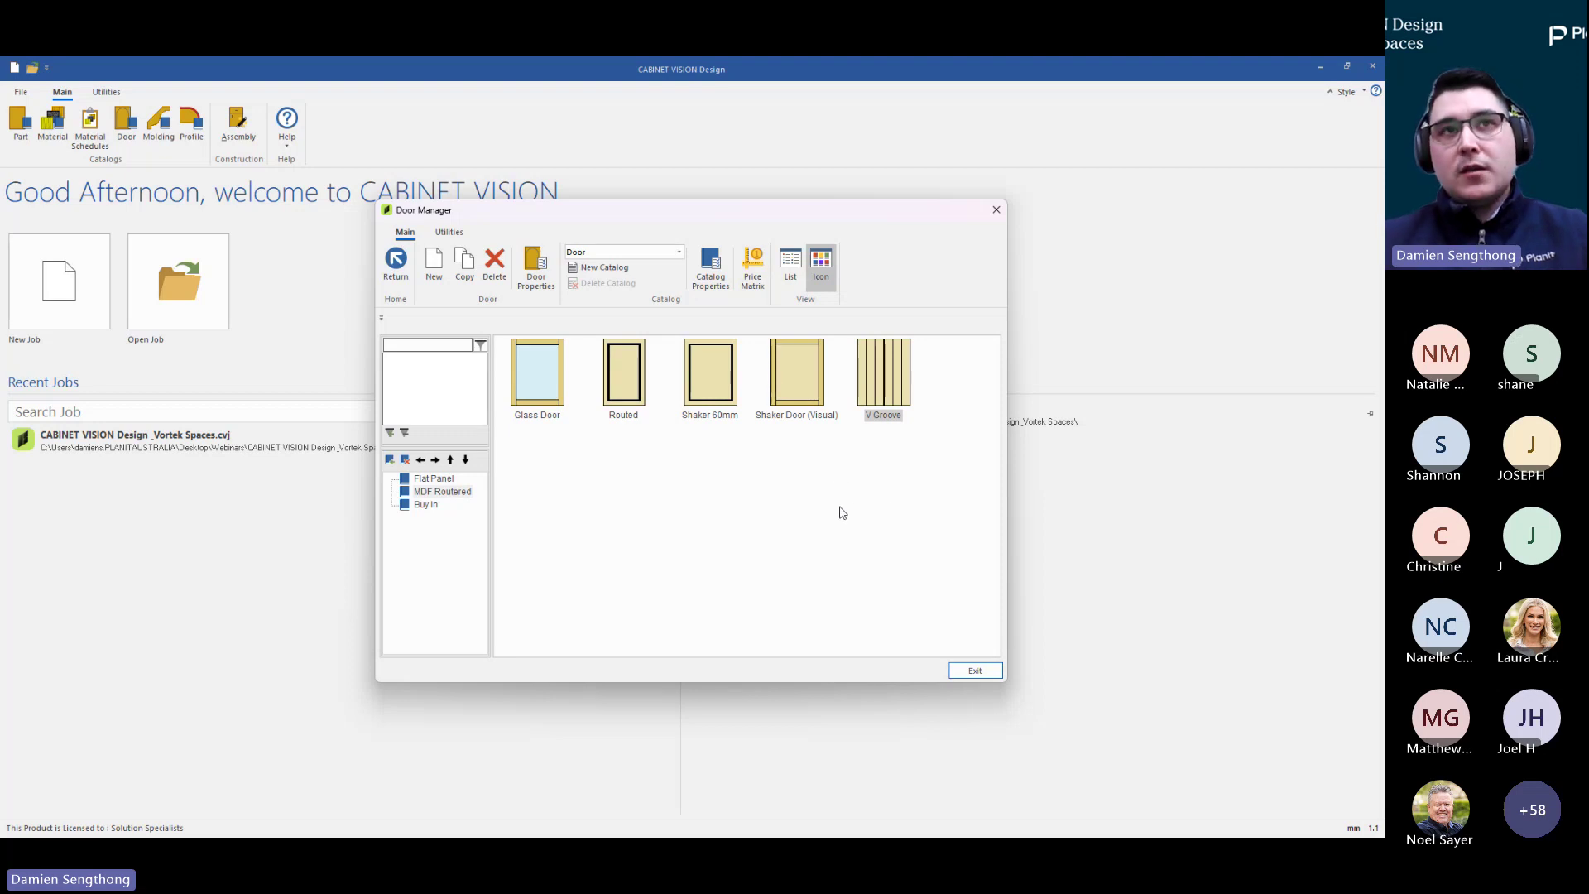
Create a new slab door named Vertical Slat Door in the MDF Routered group with no route path
{"action": "left_click", "coordinate": [440, 271]}
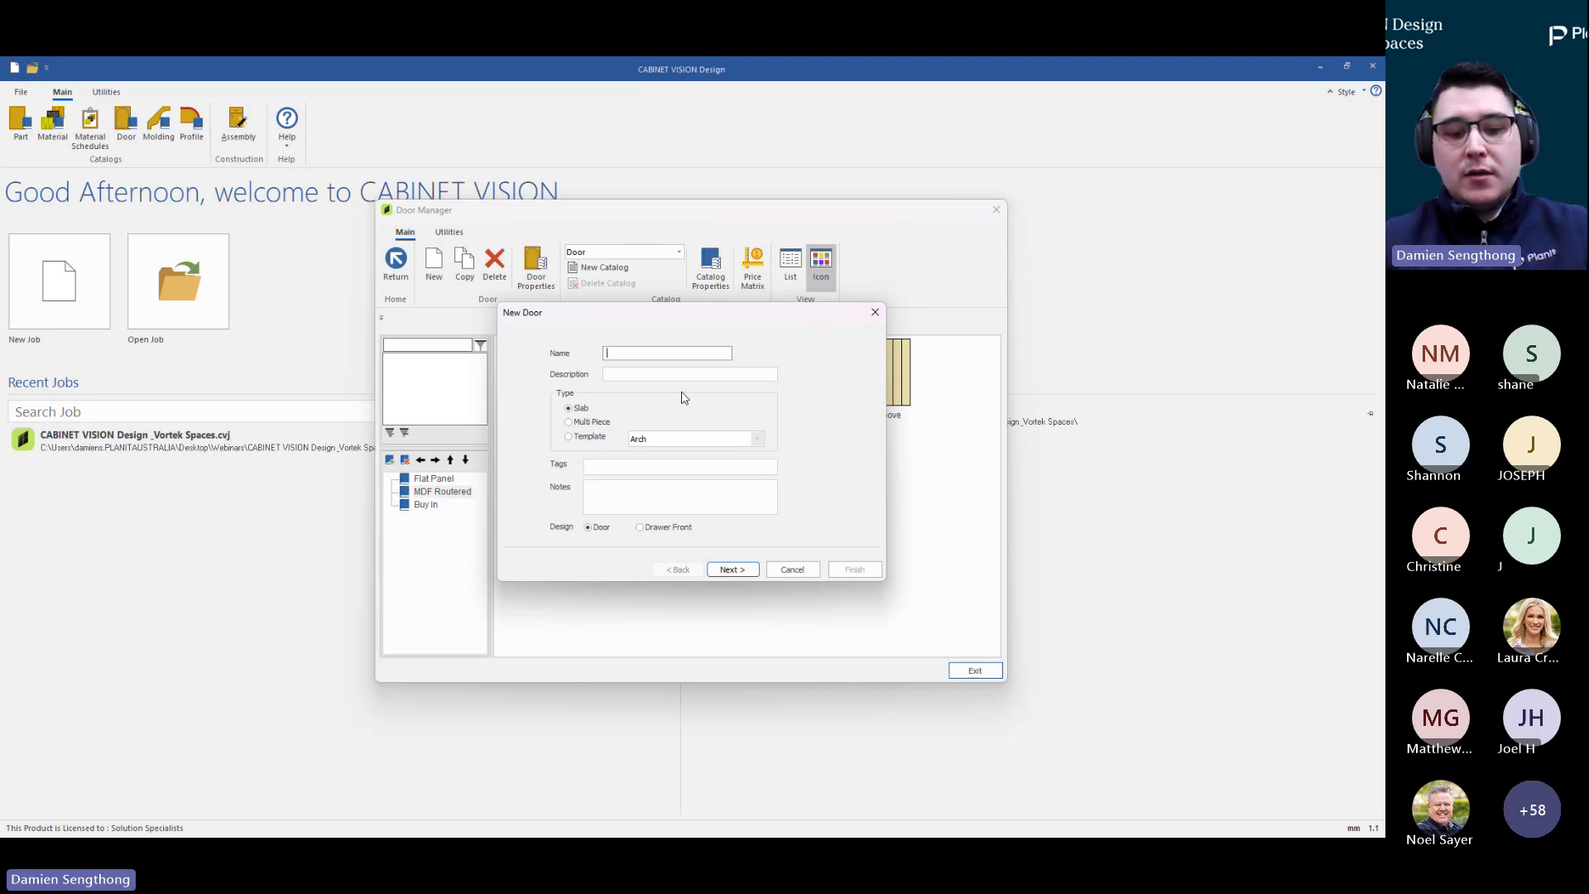
{"action": "type", "text": "Vertical Sla"}
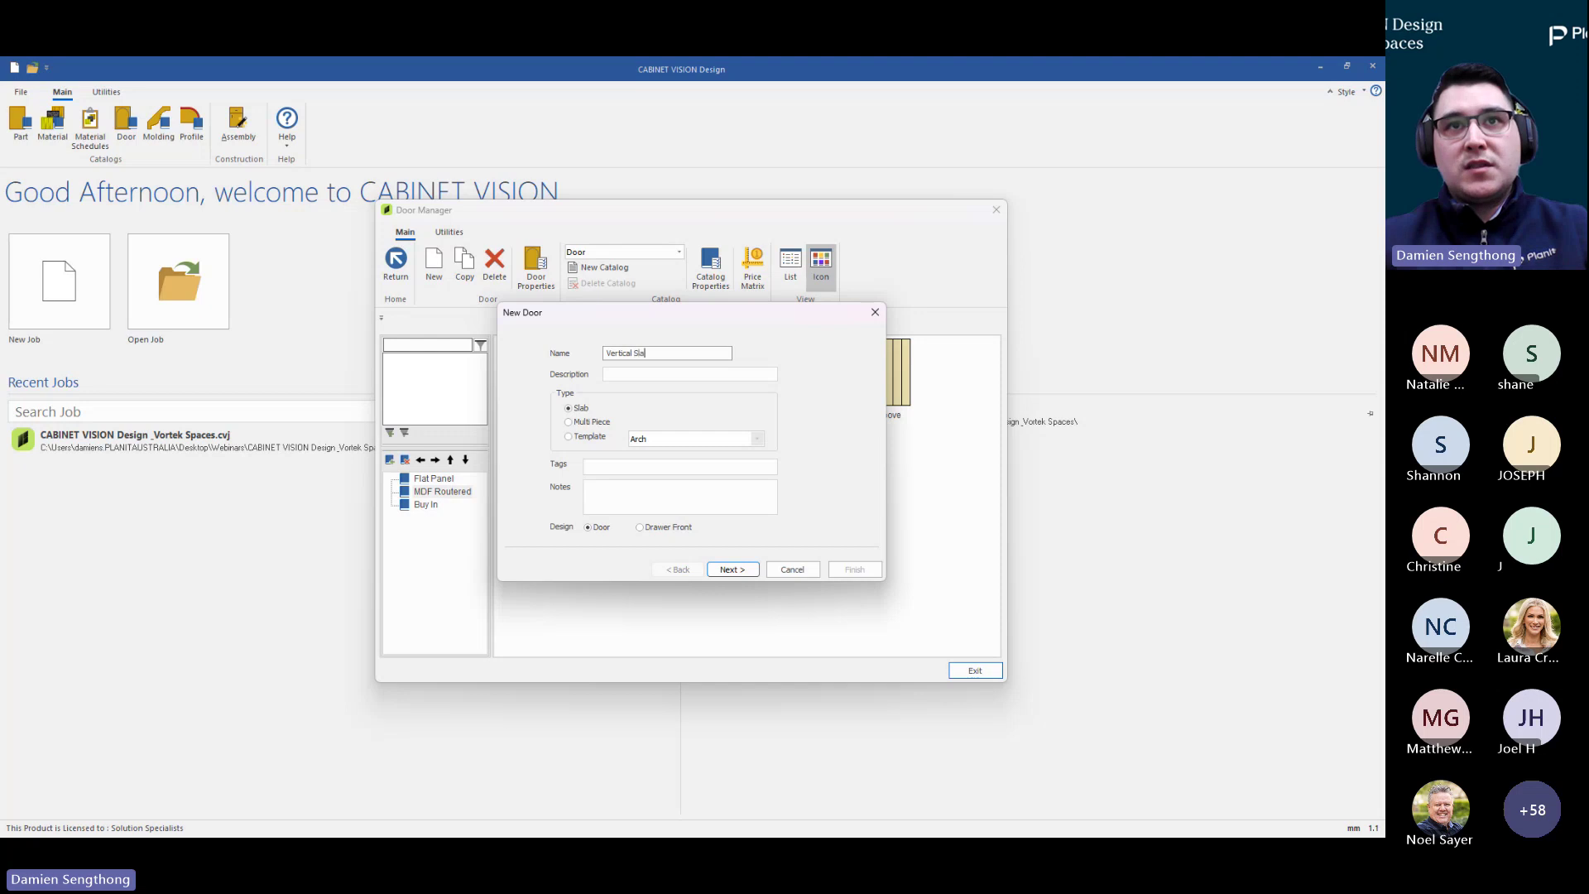
{"action": "type", "text": "t Door"}
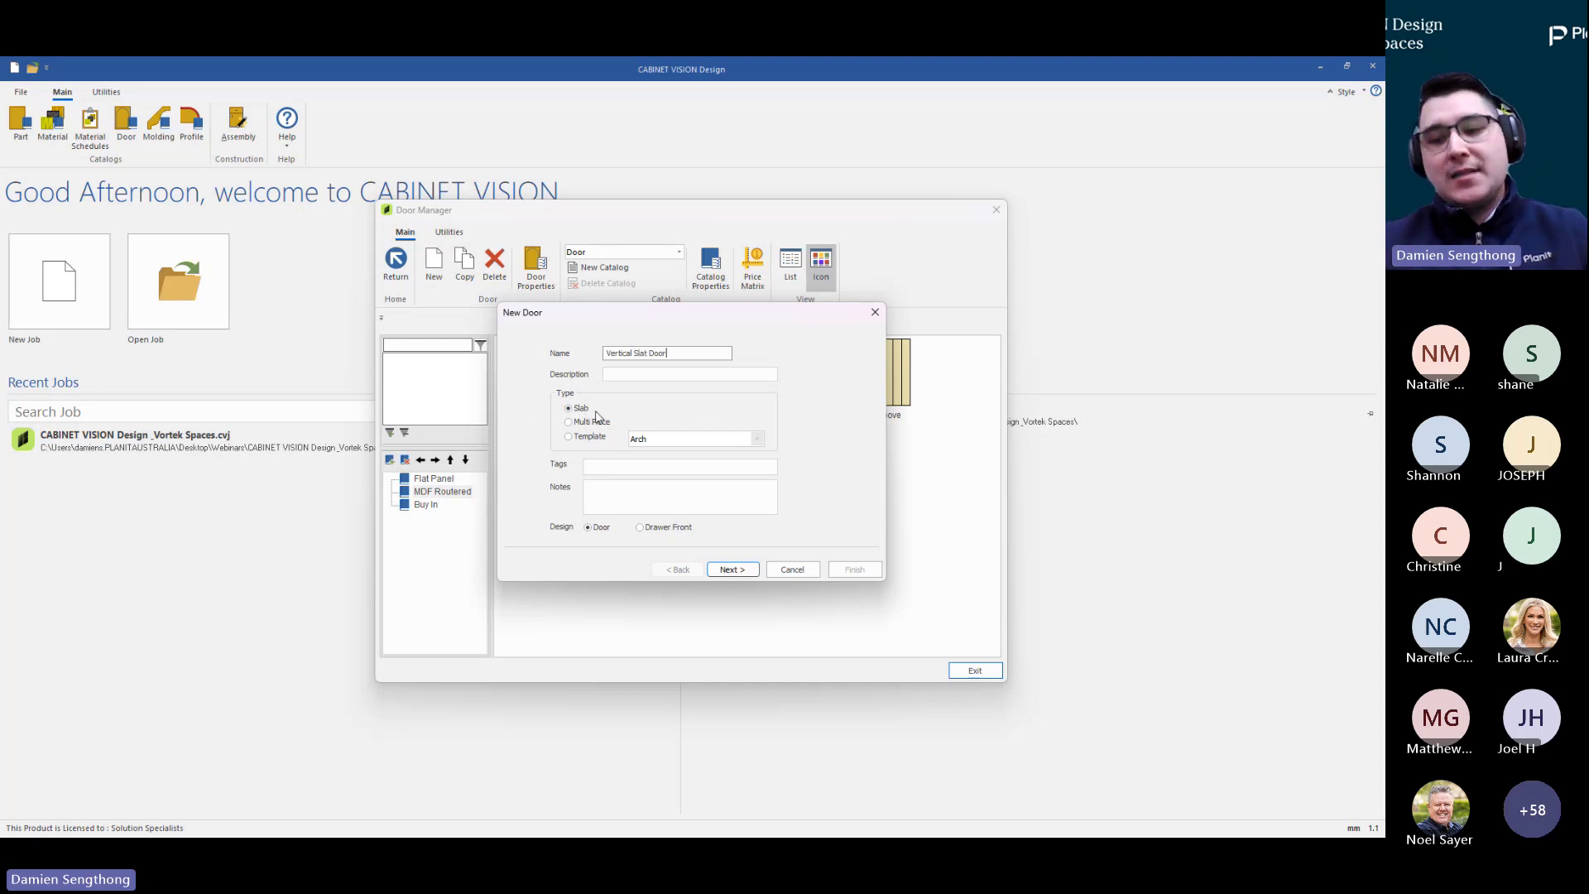
{"action": "left_click", "coordinate": [733, 571]}
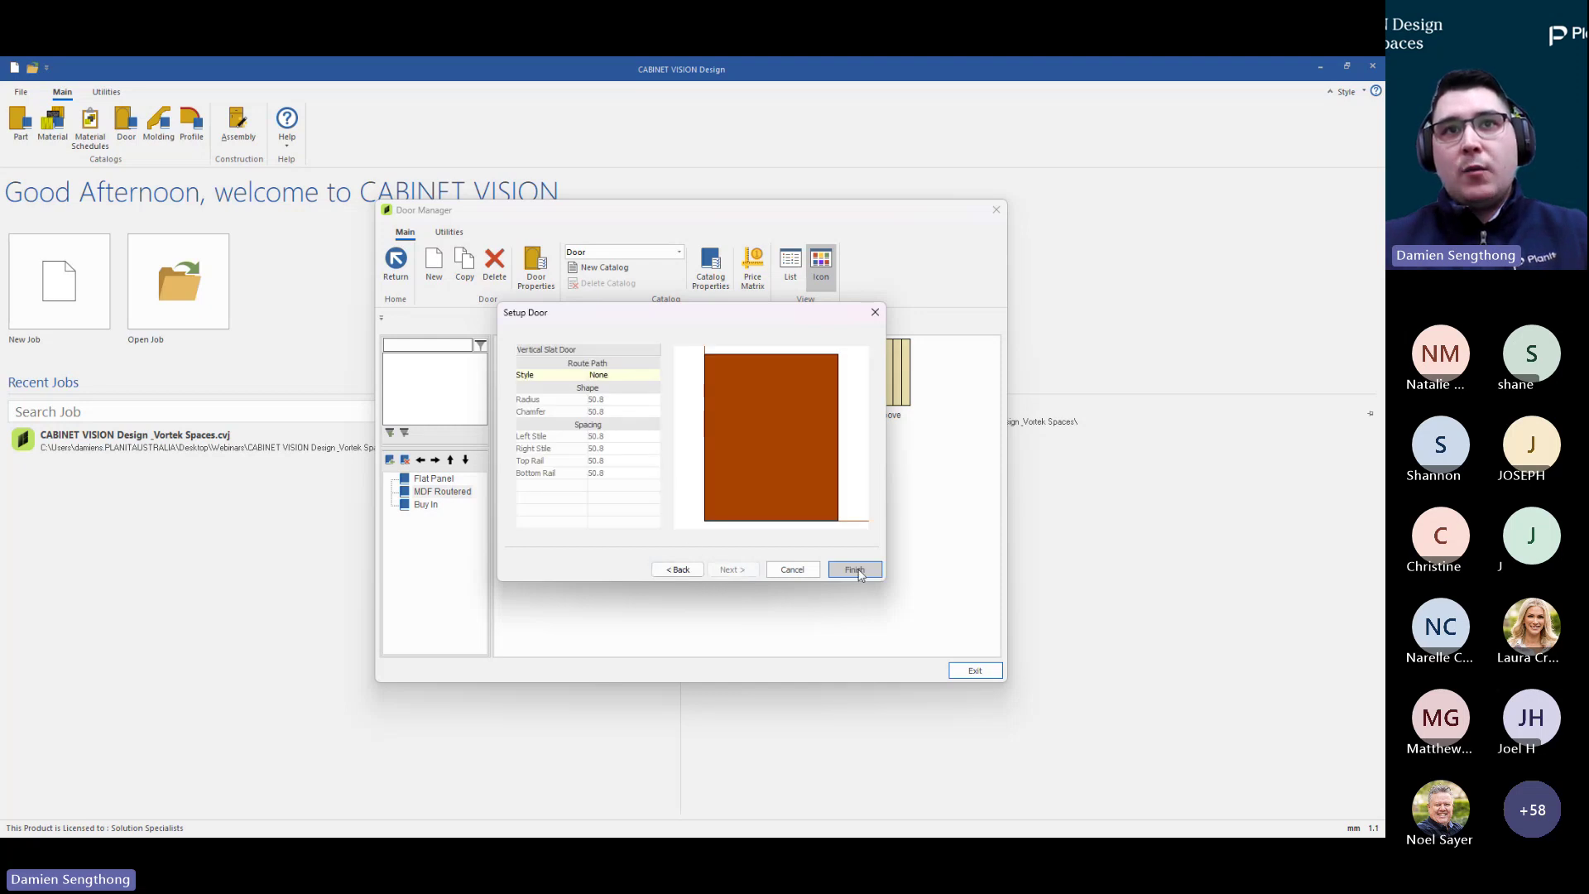
{"action": "left_click", "coordinate": [855, 569]}
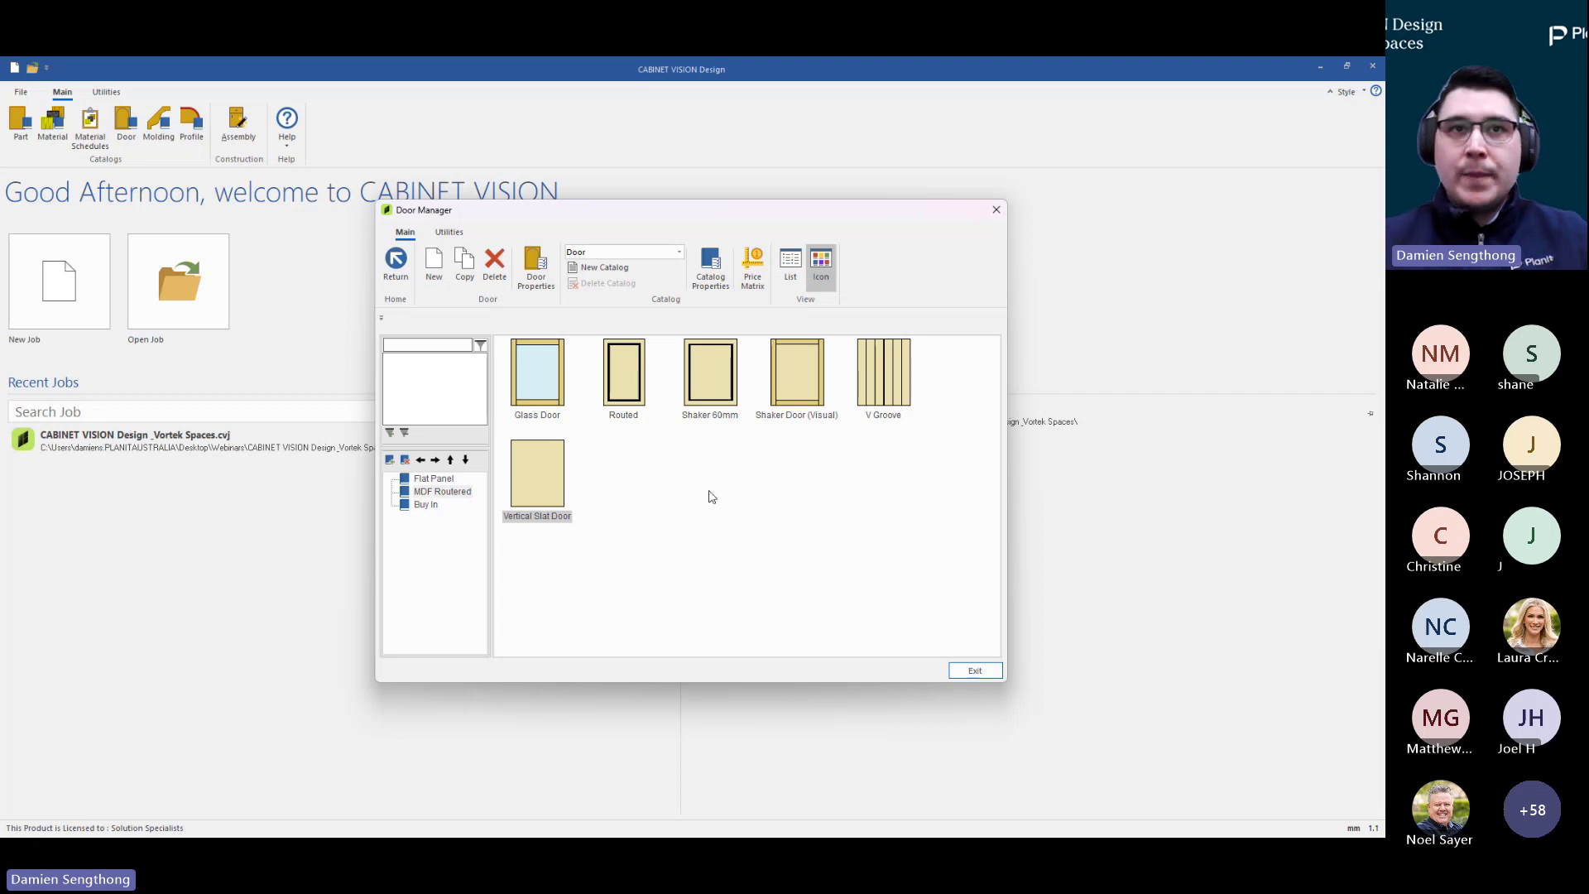
Open the Vertical Slat Door's design from its properties and change the panel type to V Slats
{"action": "left_click", "coordinate": [540, 282]}
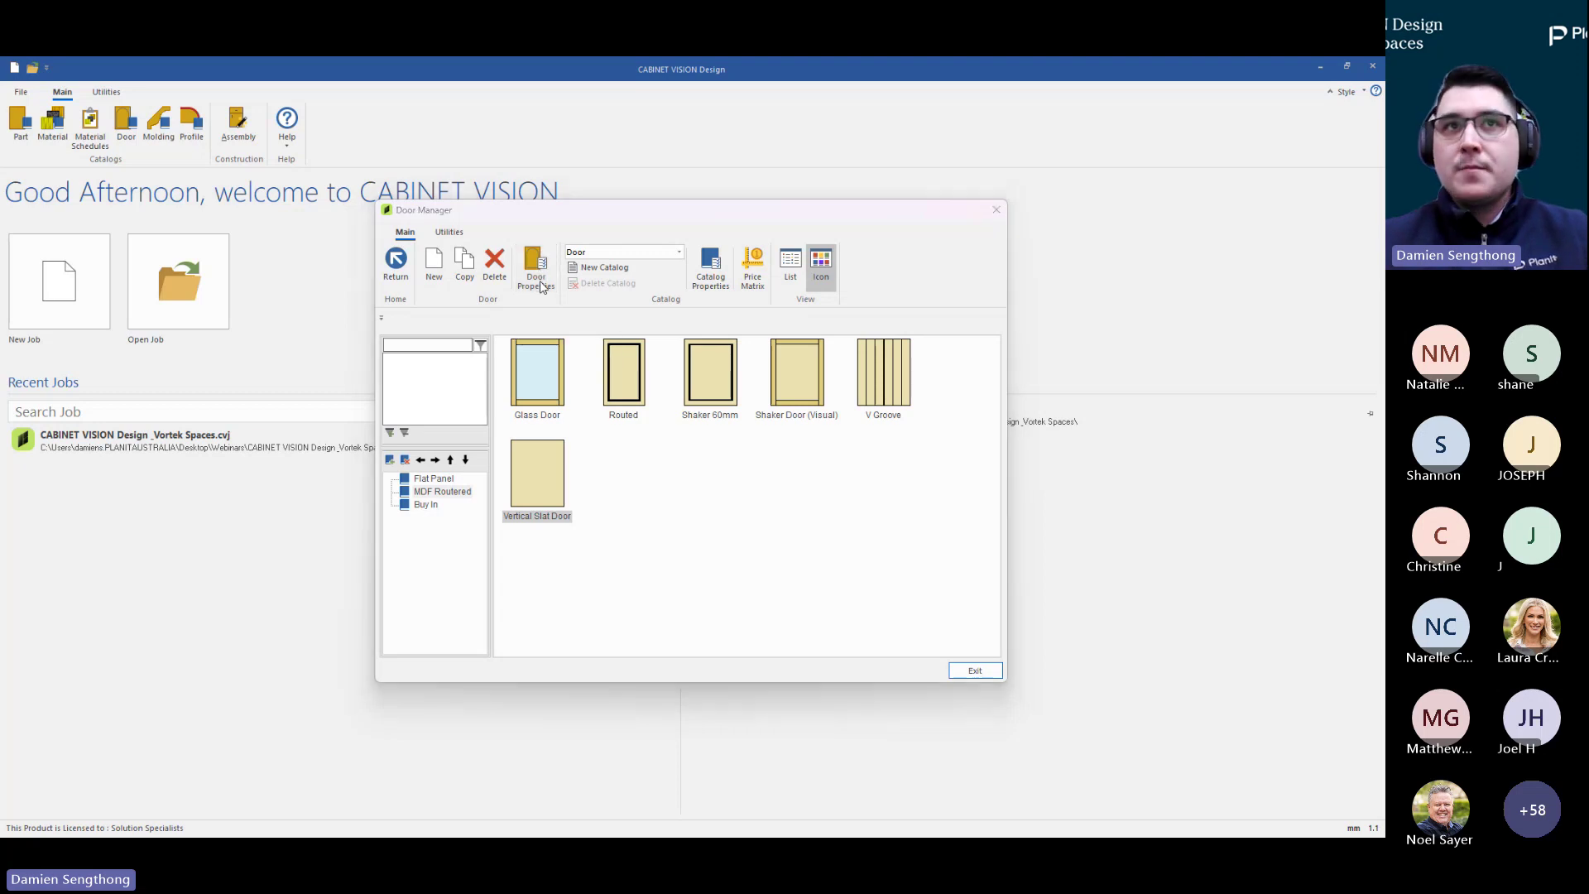
{"action": "left_click_drag", "start_coordinate": [952, 179], "coordinate": [544, 243]}
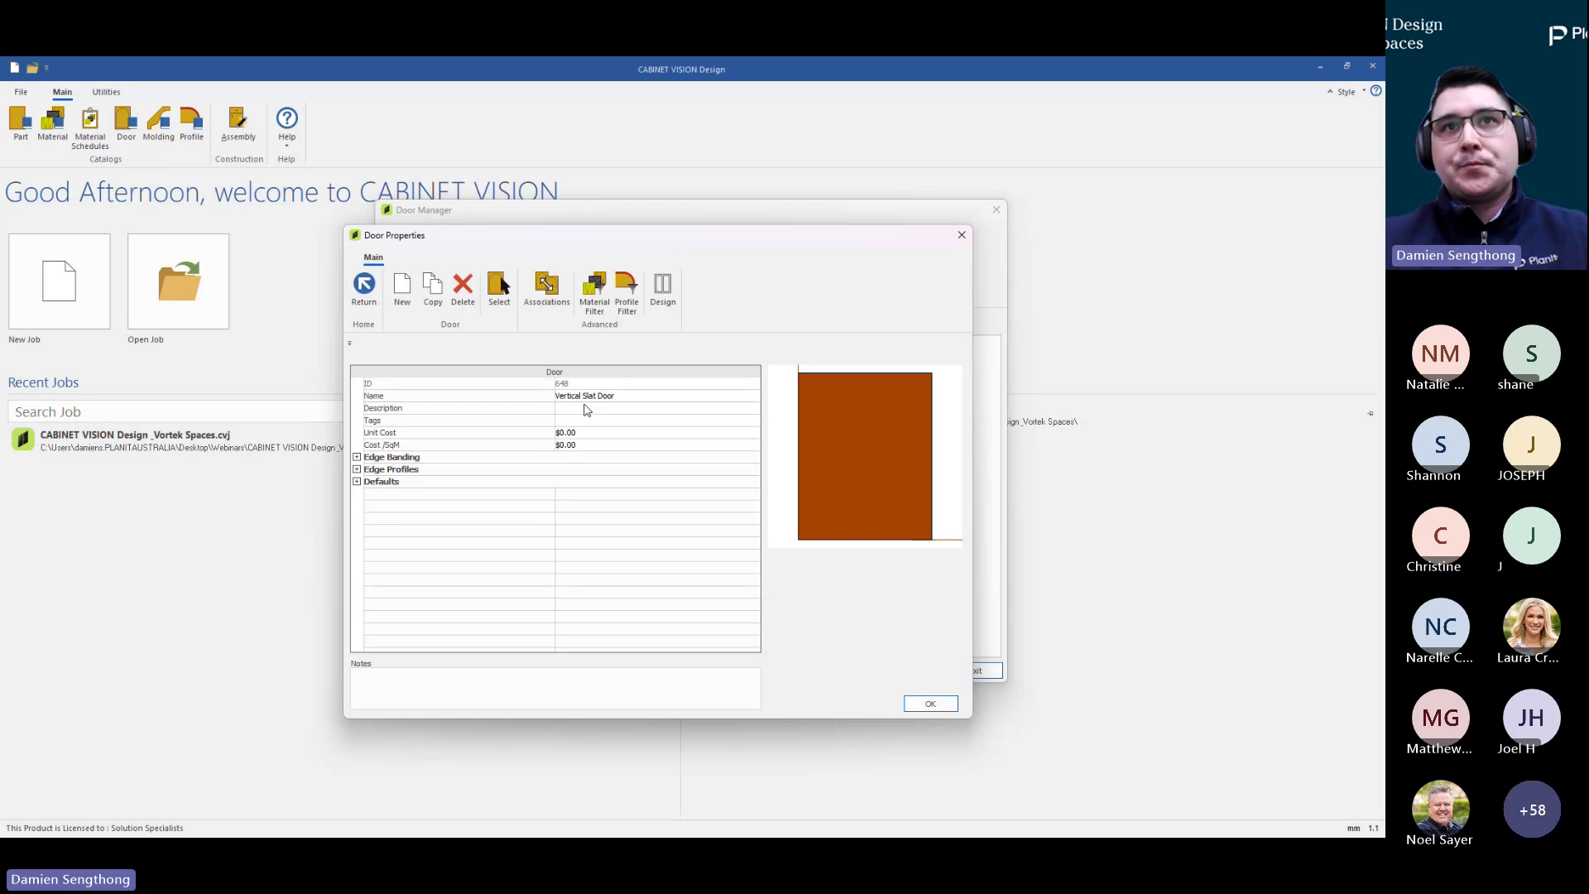
{"action": "left_click", "coordinate": [668, 307]}
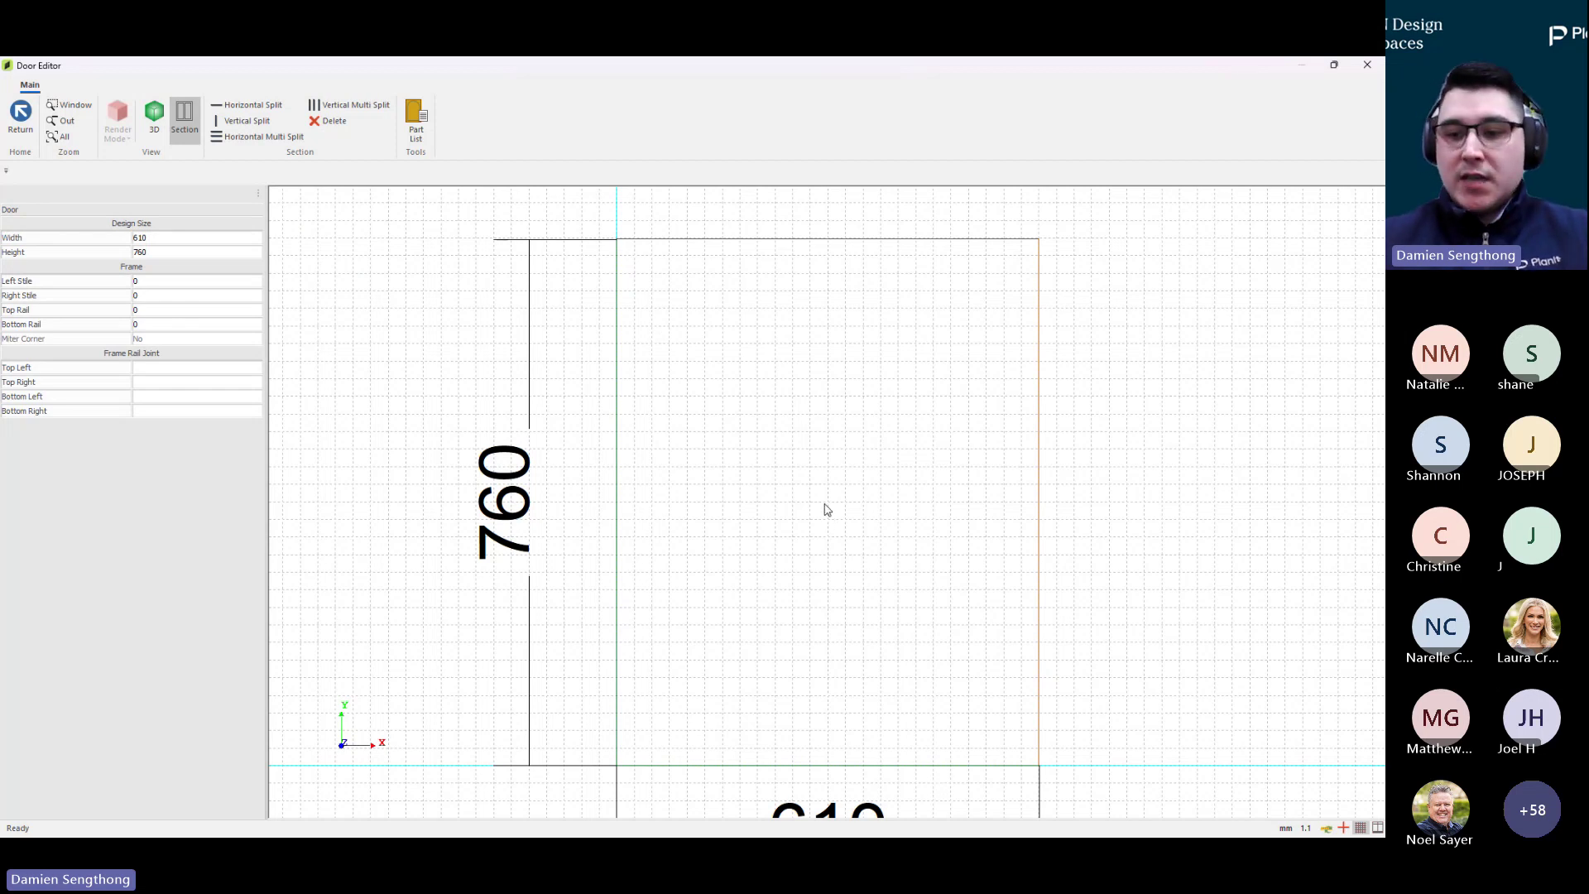
{"action": "left_click", "coordinate": [818, 461]}
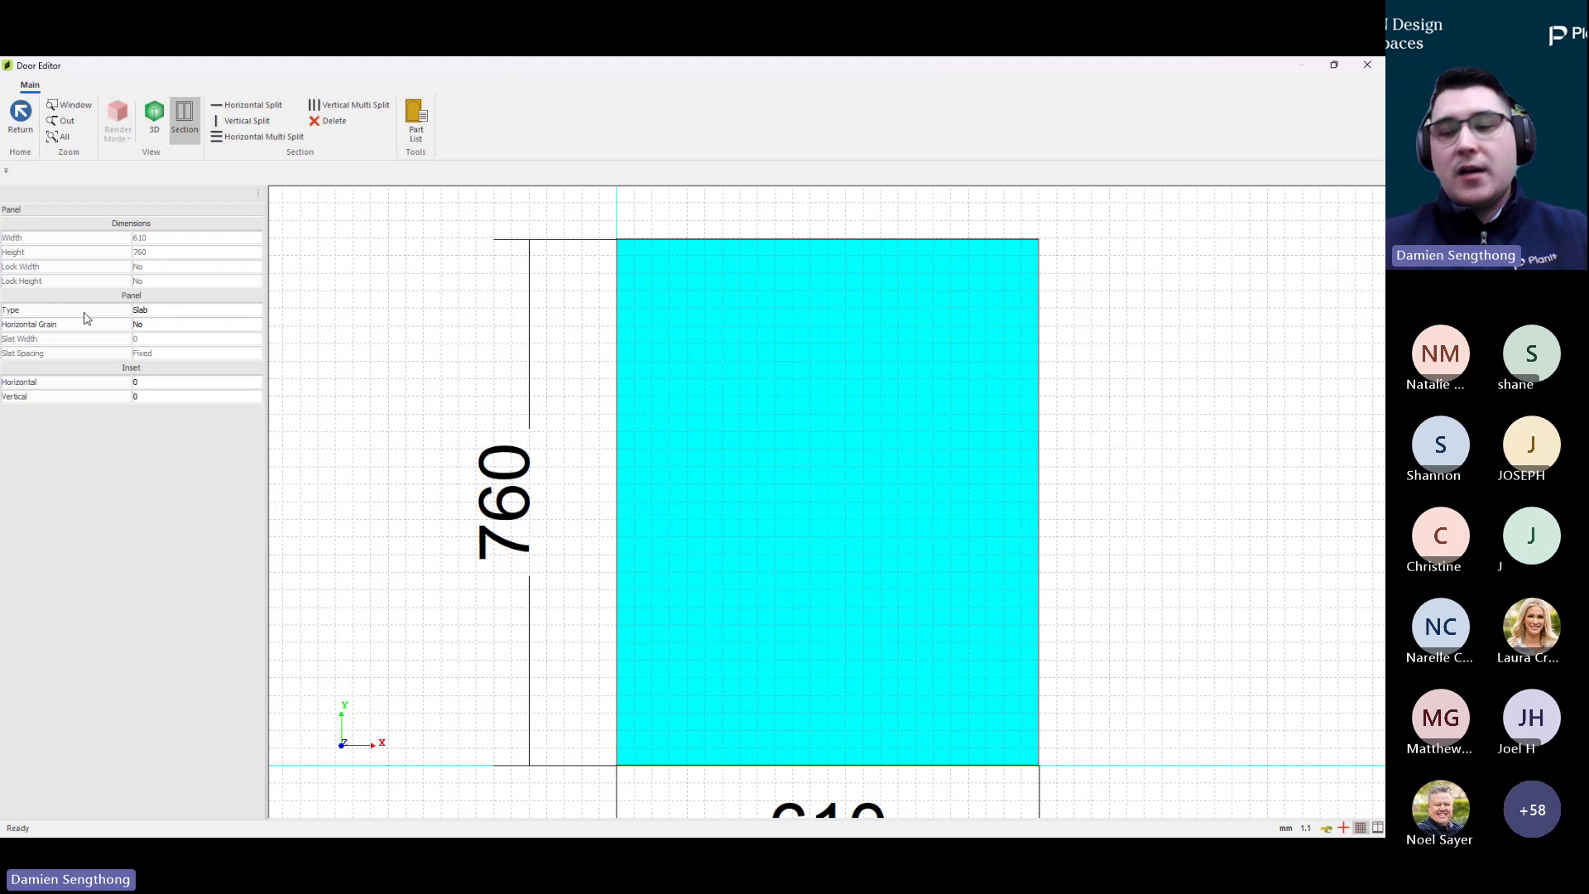
{"action": "left_click", "coordinate": [255, 311]}
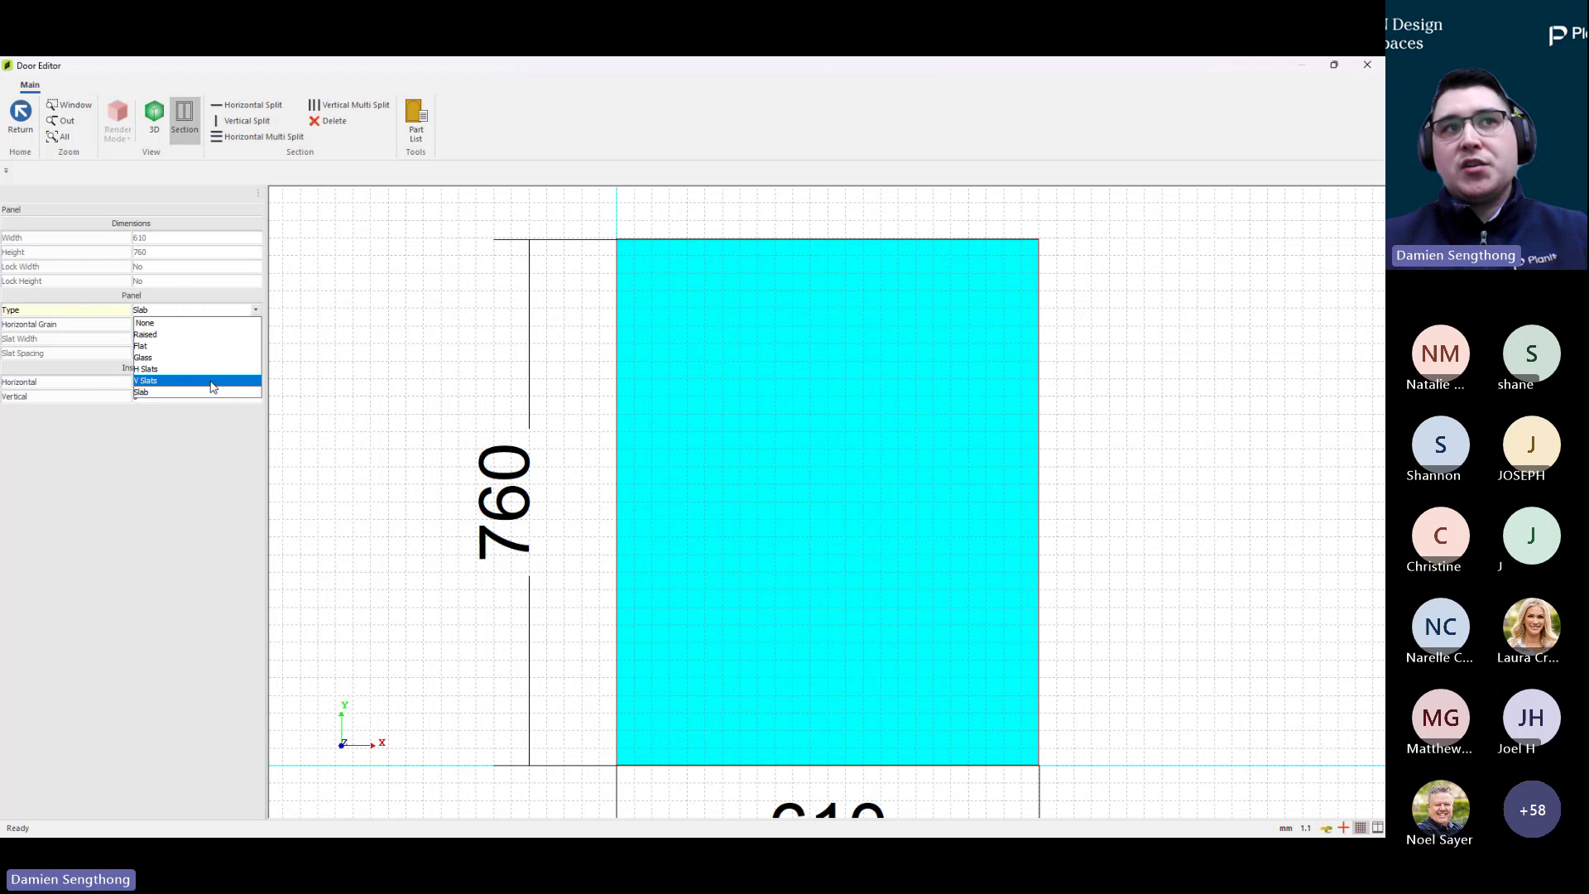
{"action": "left_click", "coordinate": [166, 381]}
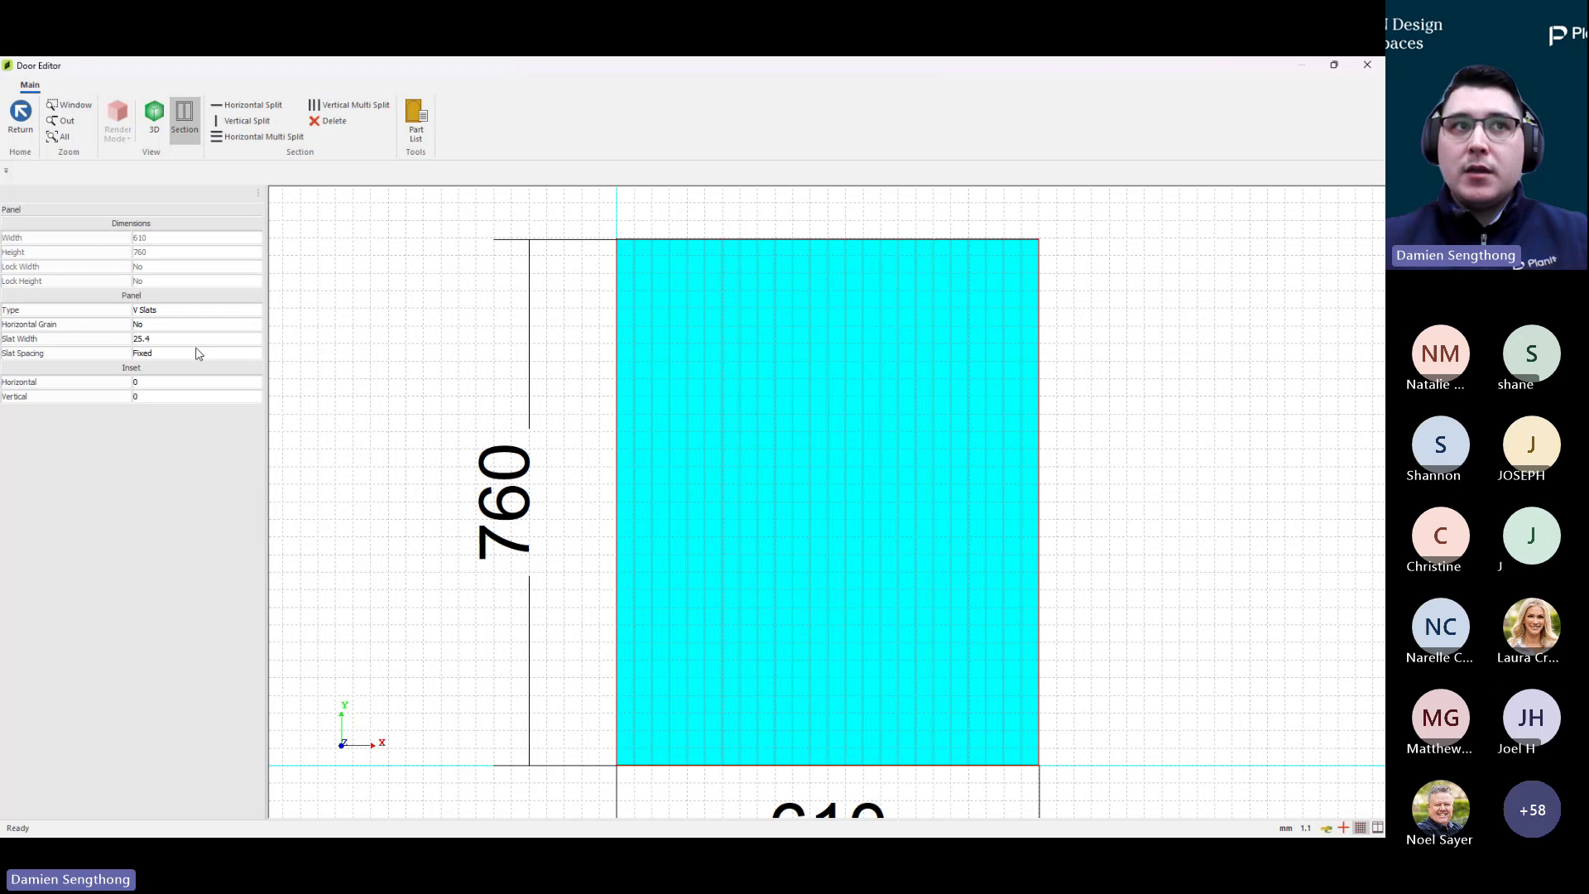
Set the door panel's slat width to 60 and its slat spacing to Optimal
{"action": "left_click", "coordinate": [168, 339]}
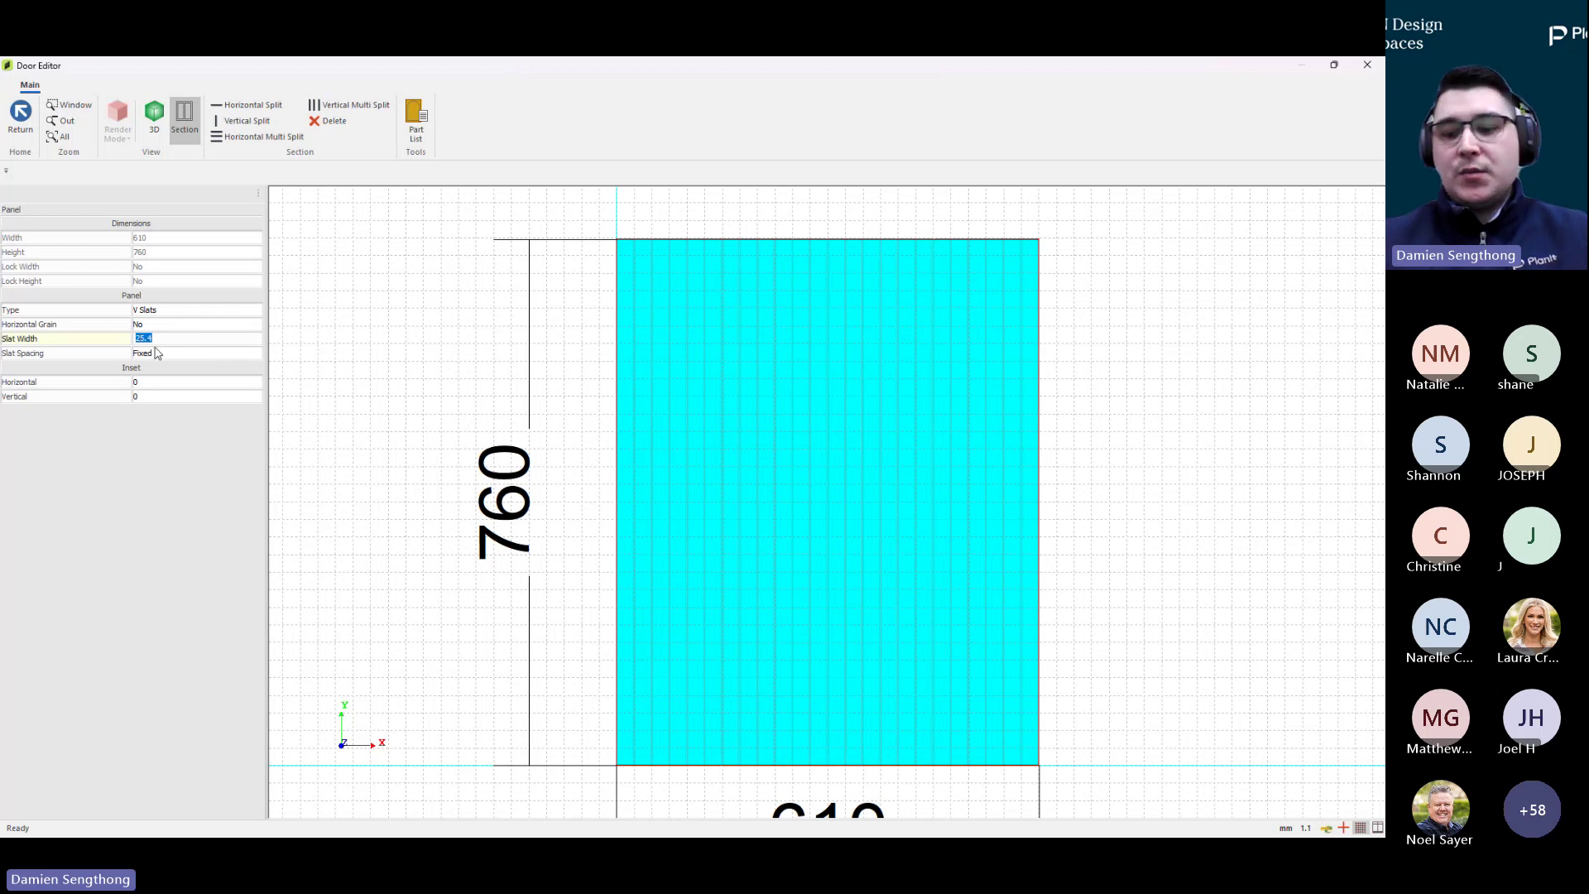
{"action": "type", "text": "60"}
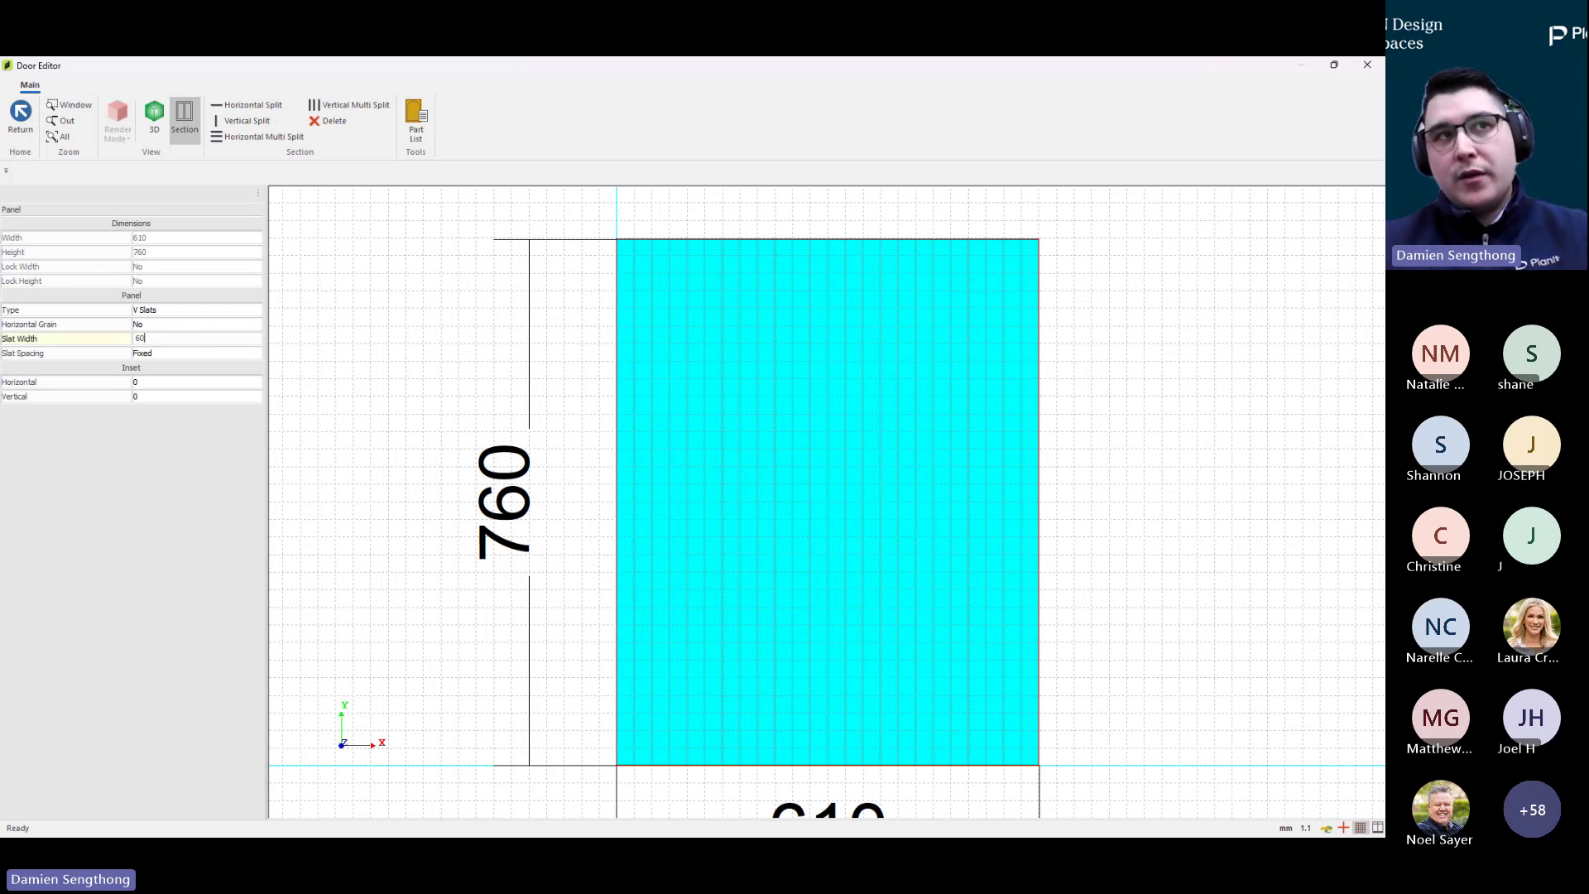
{"action": "left_click", "coordinate": [173, 353]}
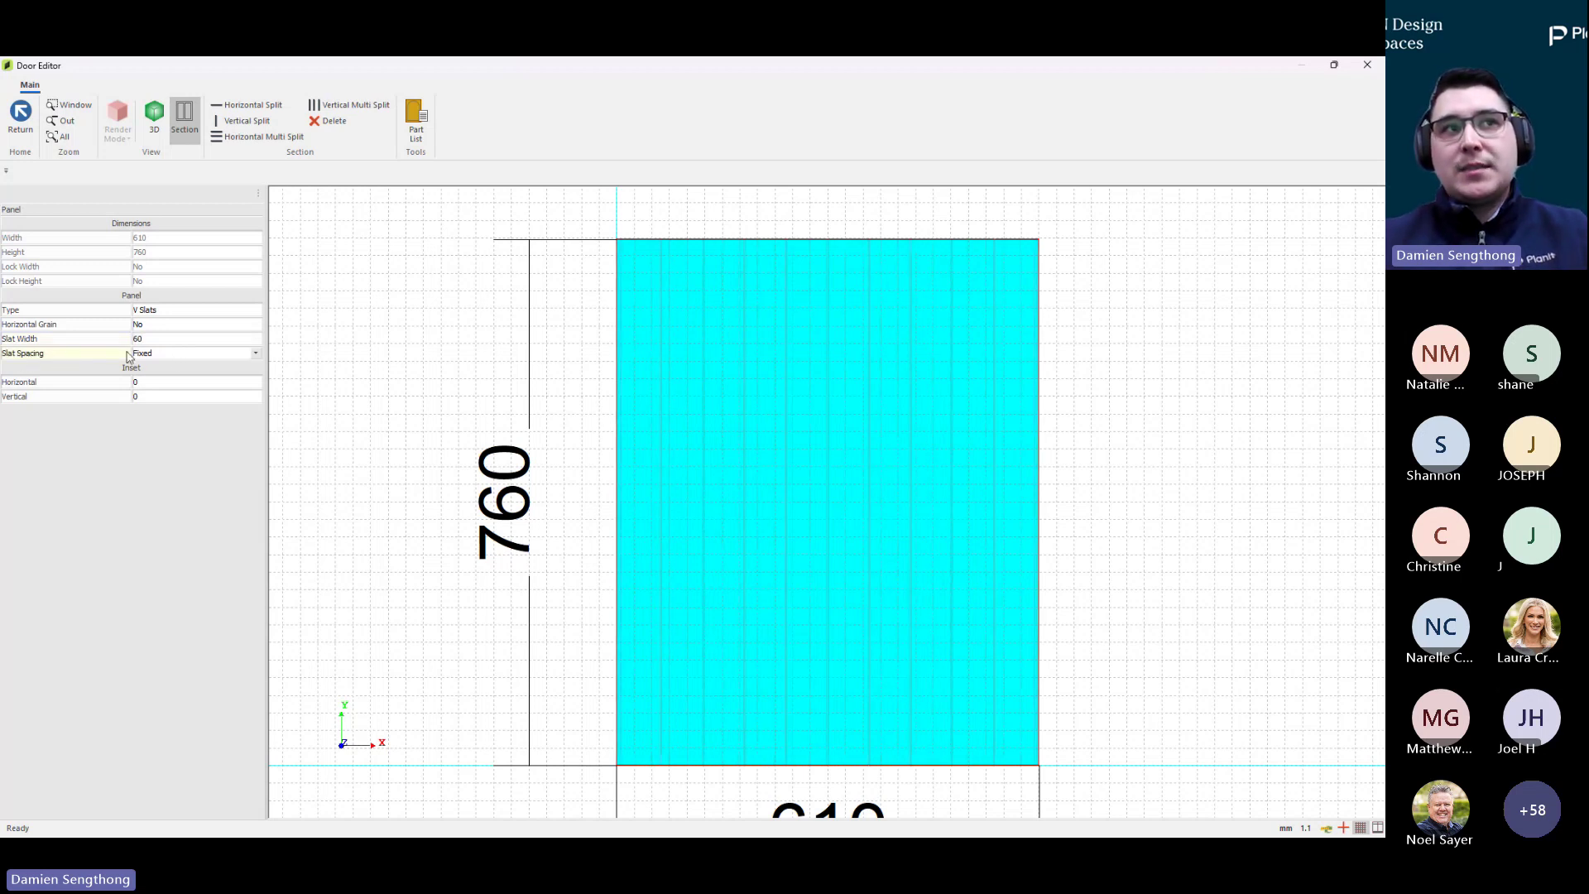
{"action": "left_click", "coordinate": [257, 355]}
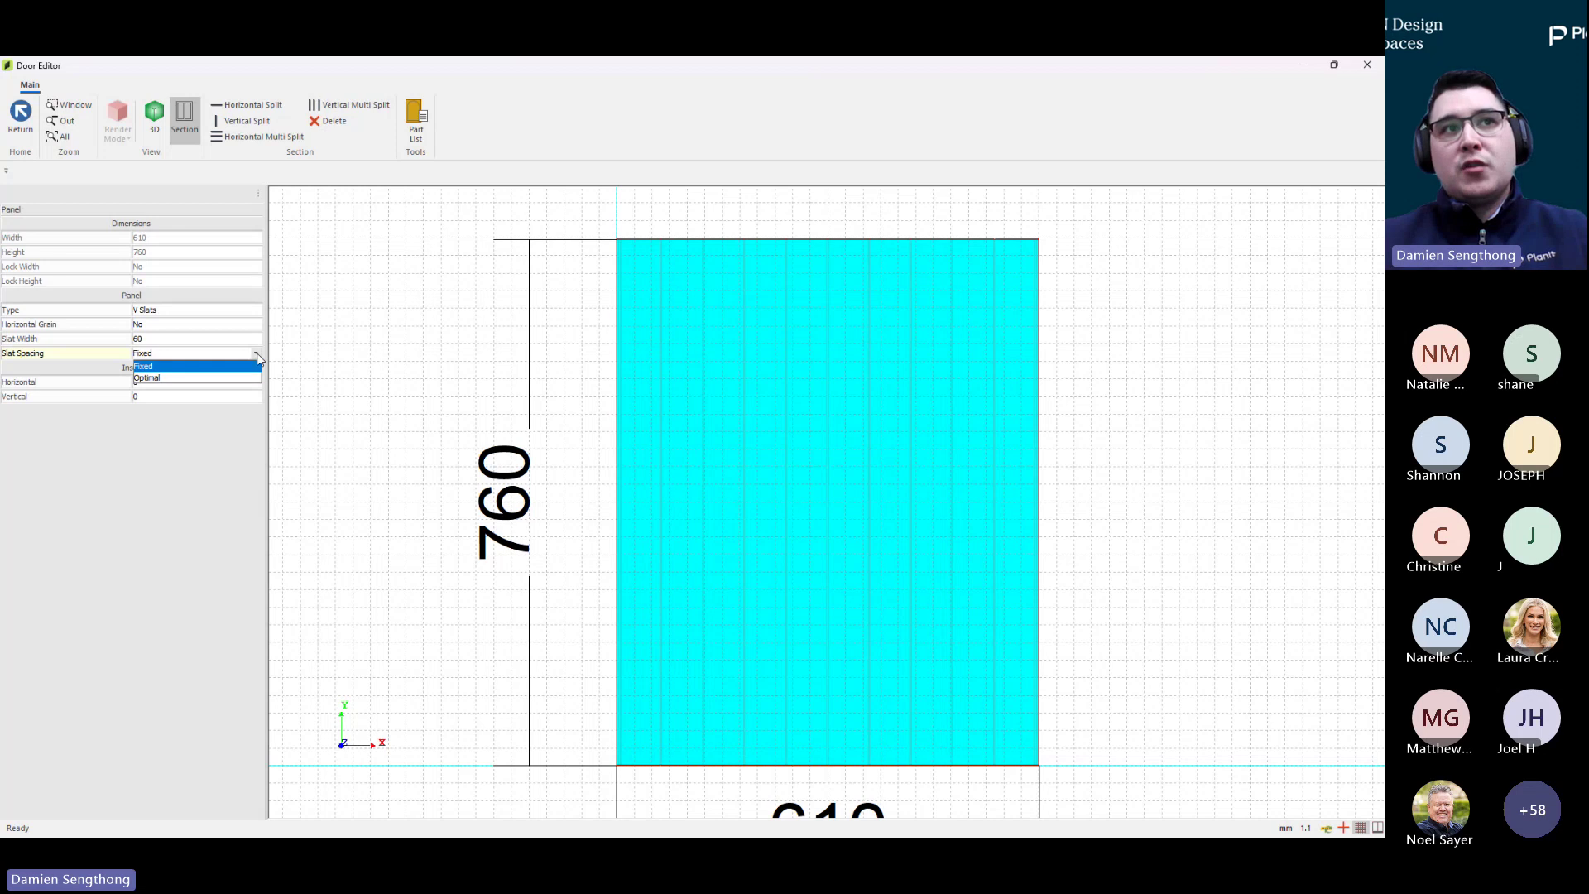
{"action": "left_click", "coordinate": [182, 380]}
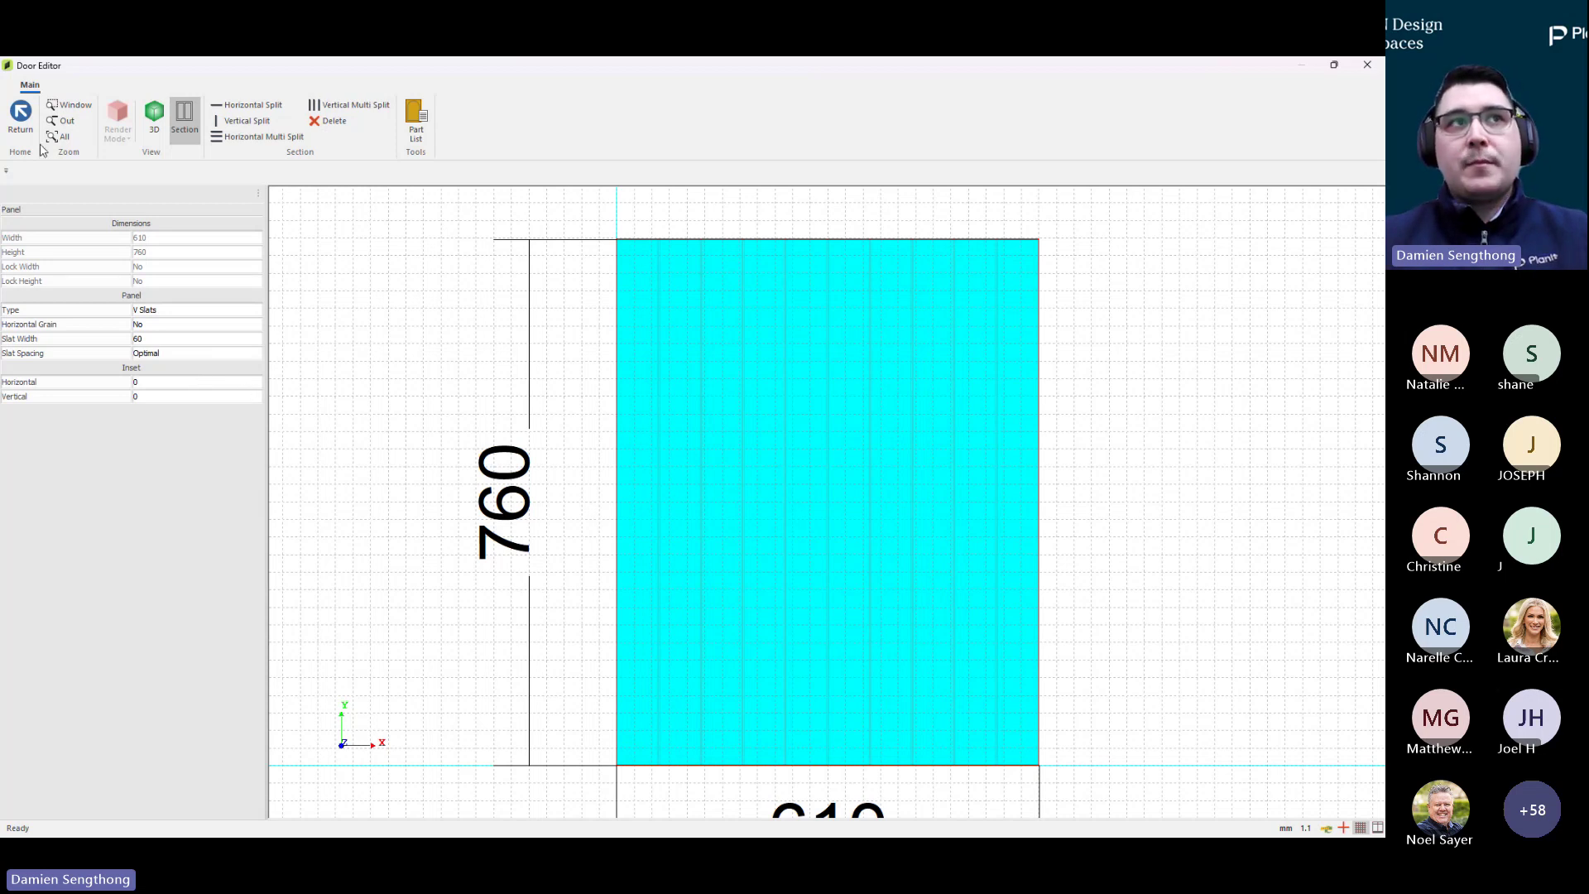
Save the slat door design, close its properties and return from the door catalog to the start screen
{"action": "left_click", "coordinate": [21, 116]}
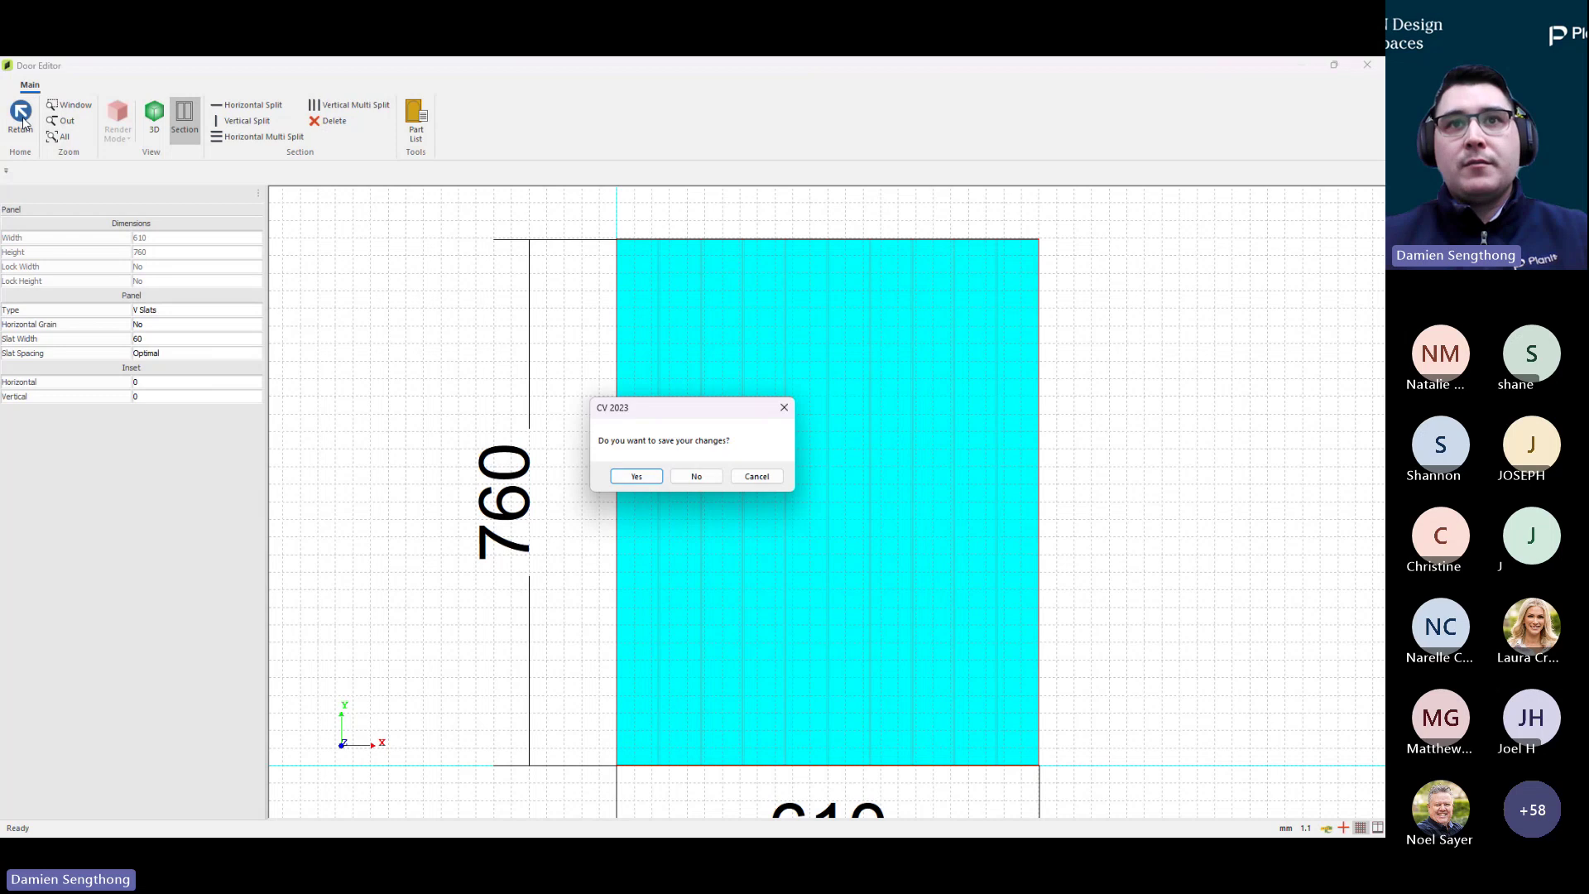
{"action": "left_click", "coordinate": [637, 477]}
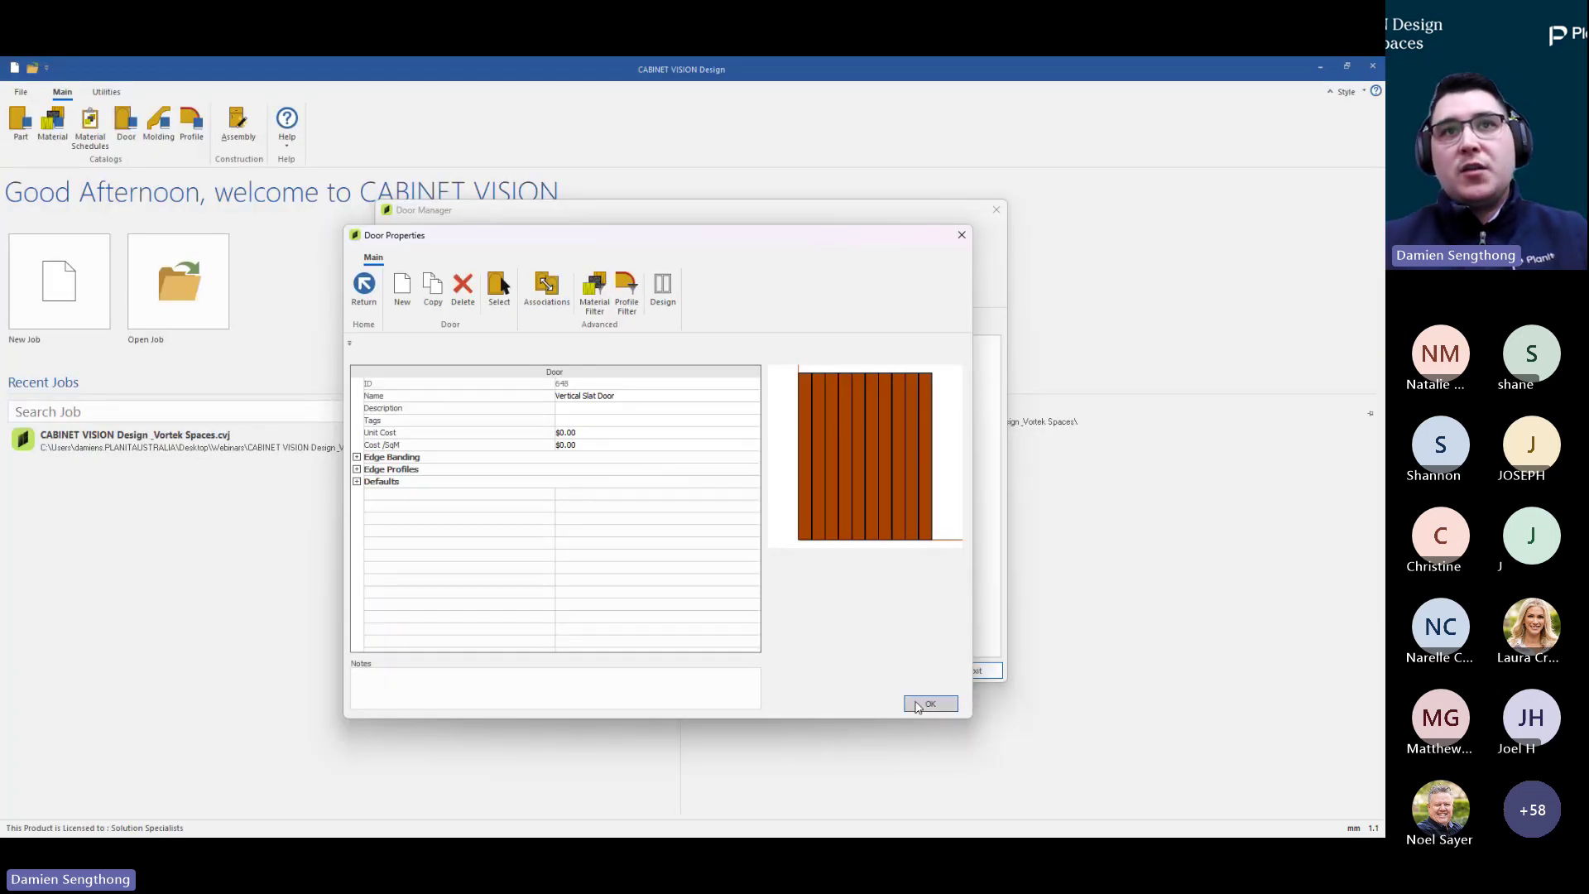
{"action": "left_click", "coordinate": [917, 704]}
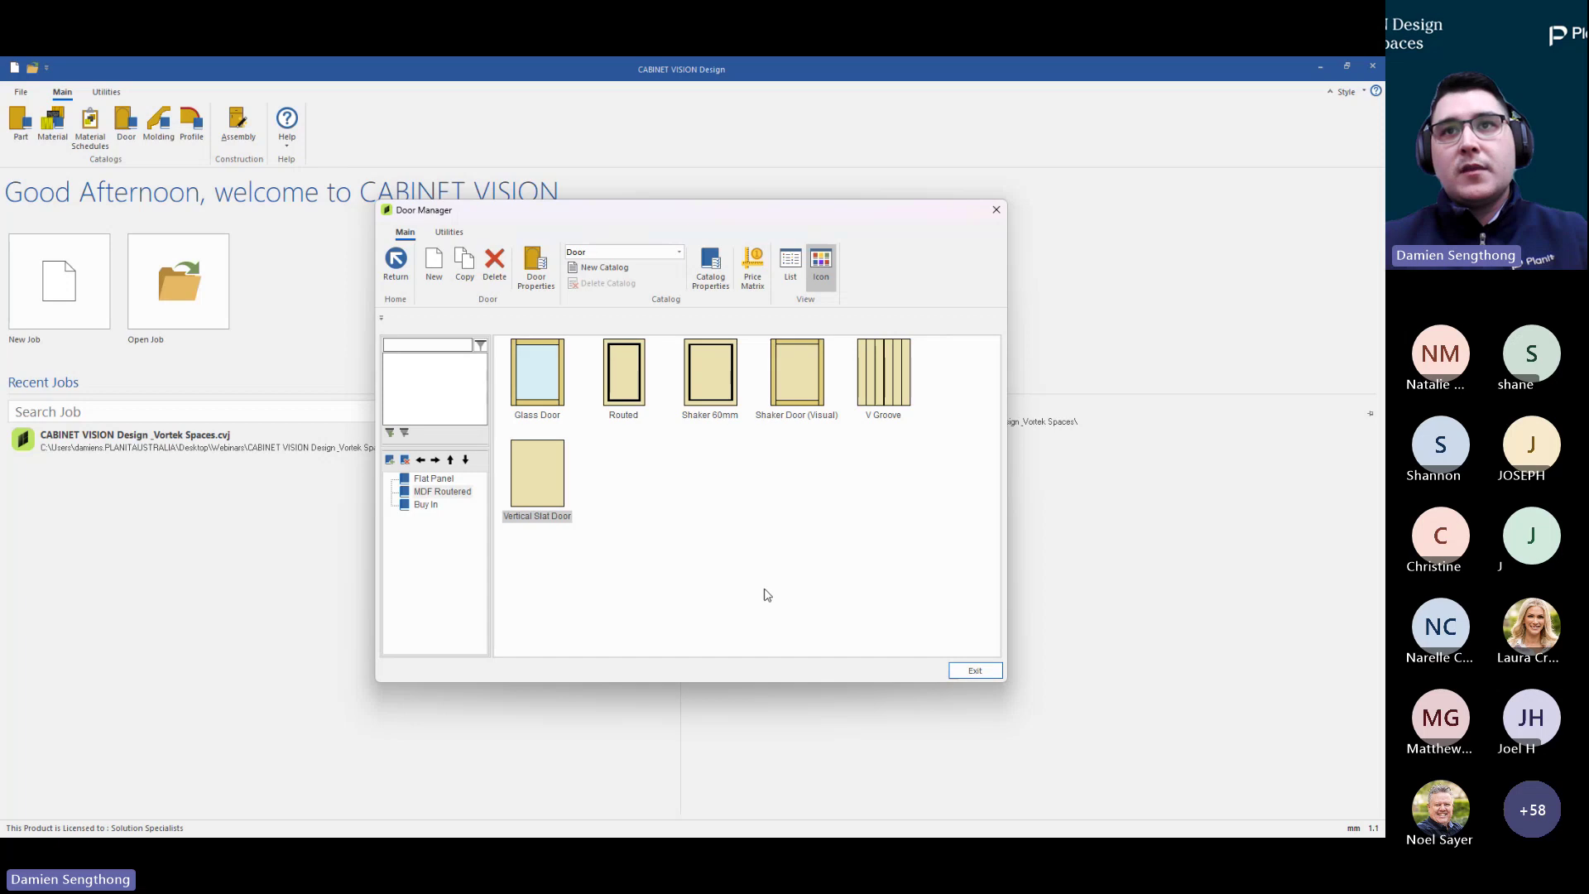
{"action": "left_click", "coordinate": [883, 370]}
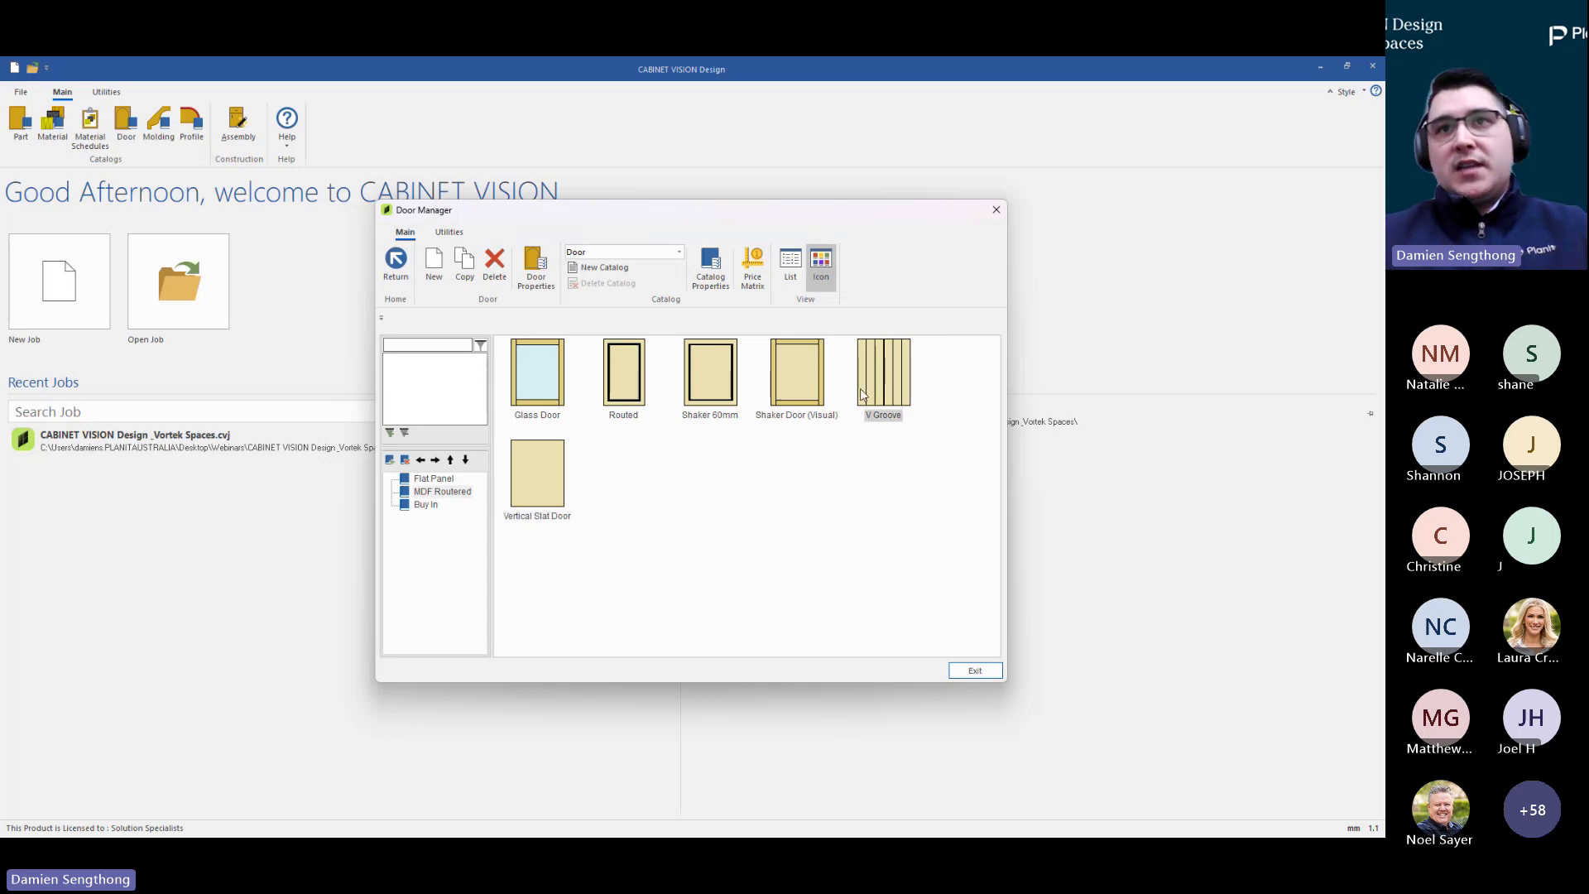
{"action": "left_click", "coordinate": [548, 493]}
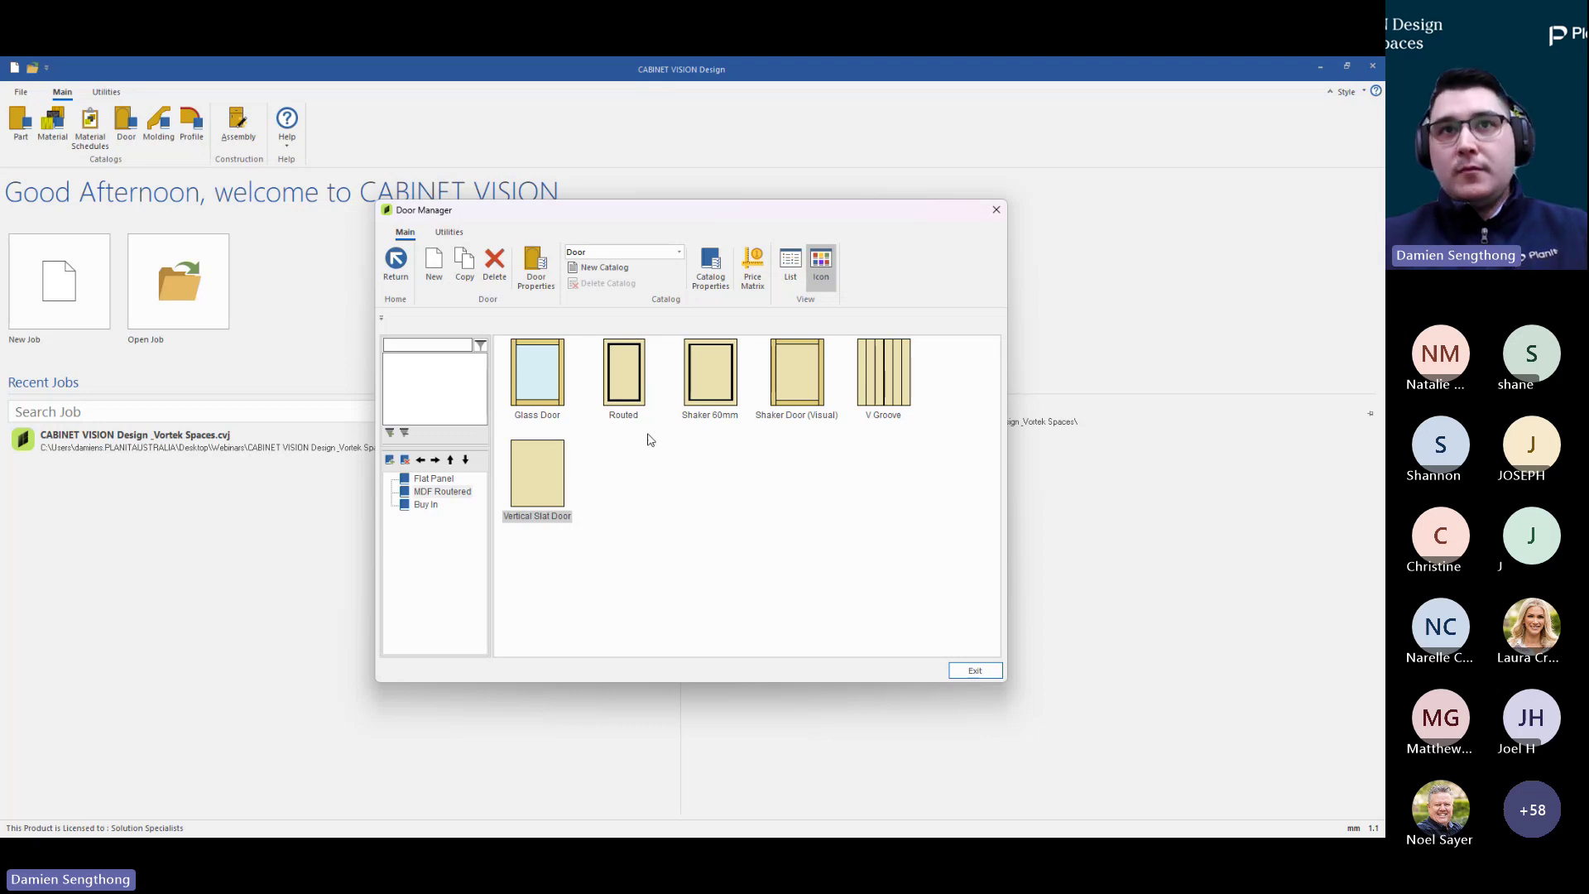
{"action": "left_click", "coordinate": [396, 266]}
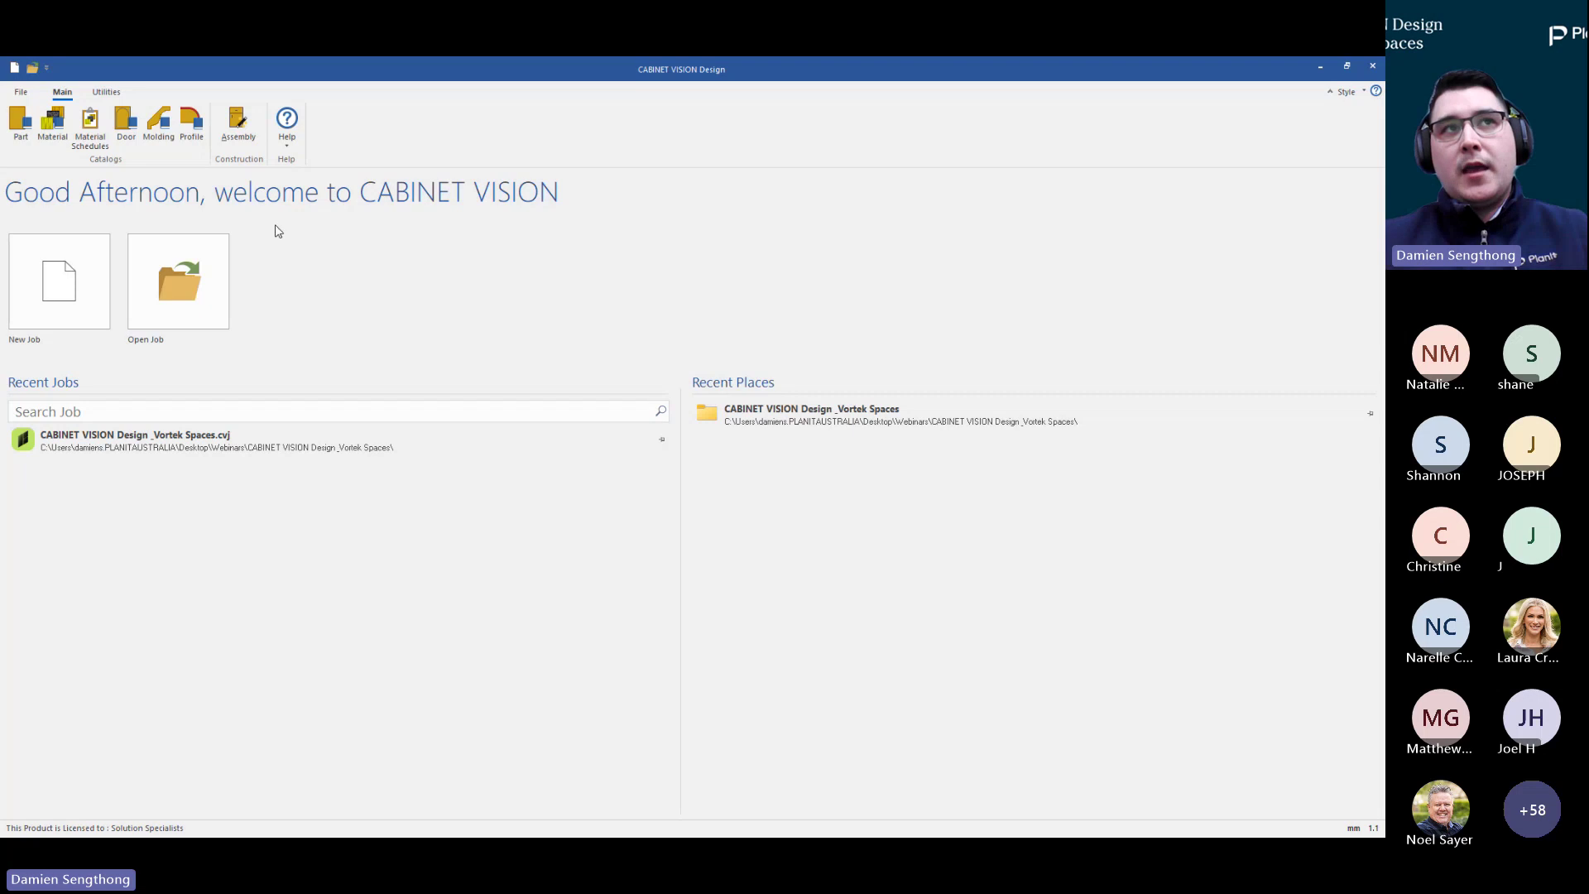
Open the profile catalog and display the Shallow V door route profile
{"action": "left_click", "coordinate": [157, 133]}
{"action": "left_click", "coordinate": [196, 132]}
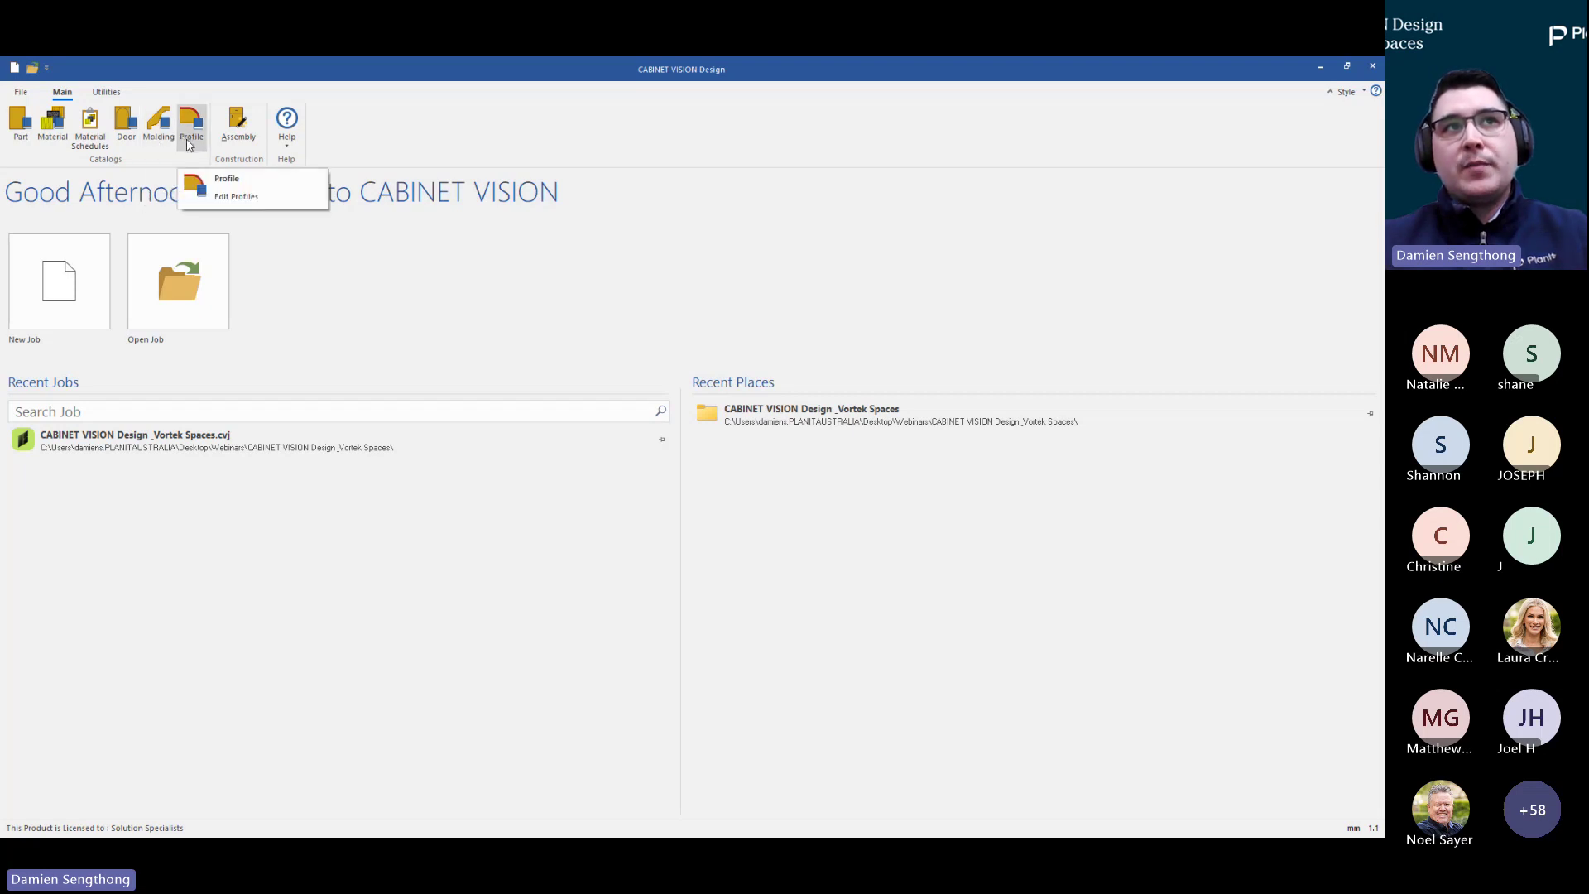
{"action": "left_click", "coordinate": [226, 179]}
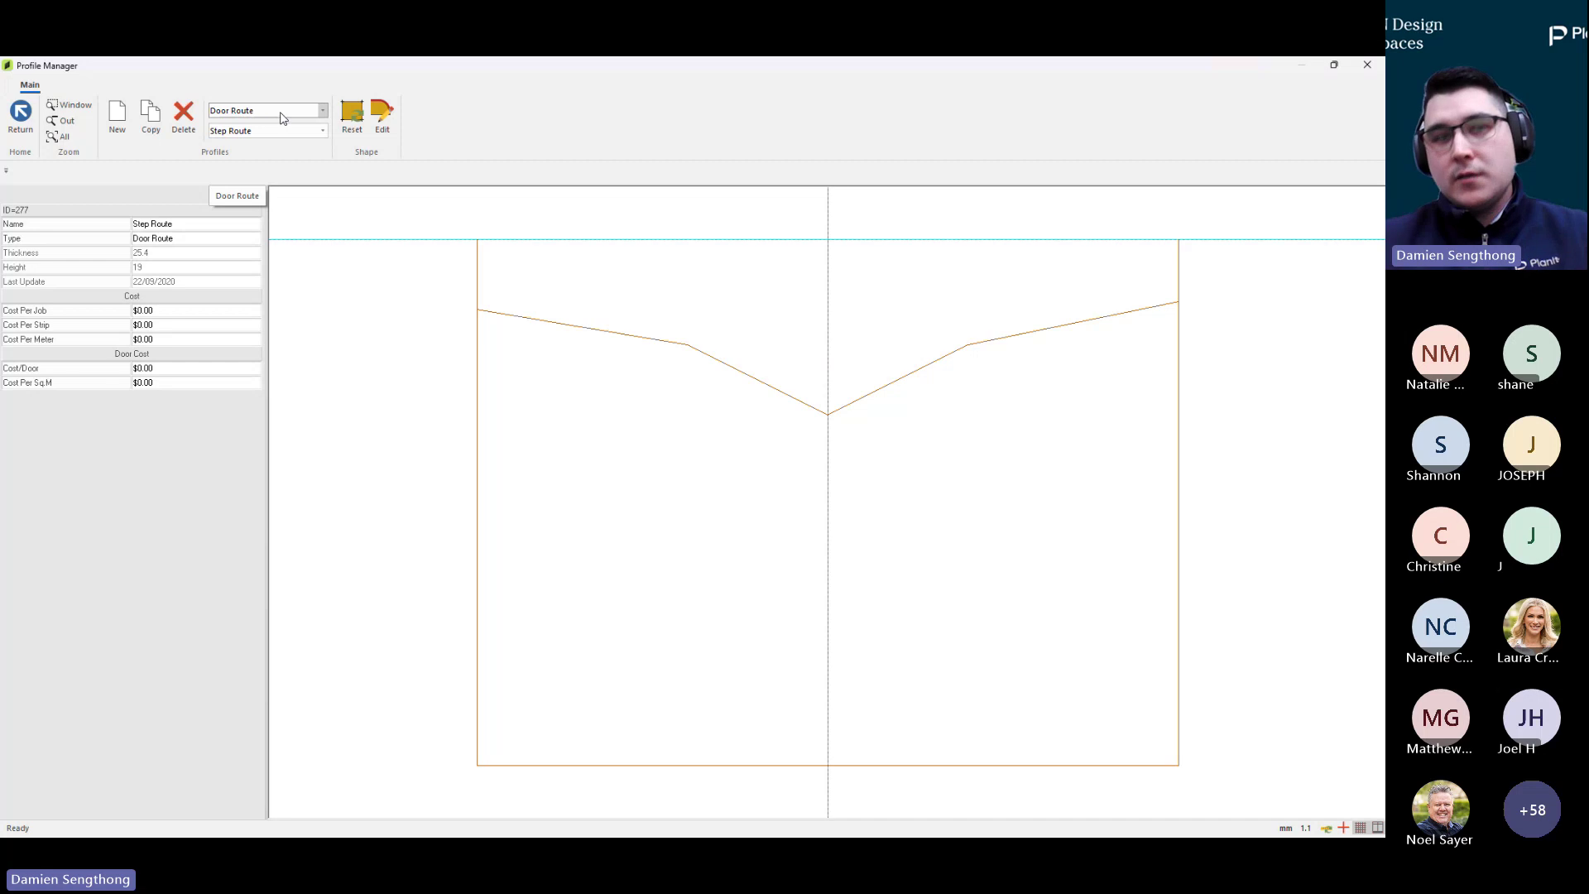
{"action": "left_click", "coordinate": [320, 130]}
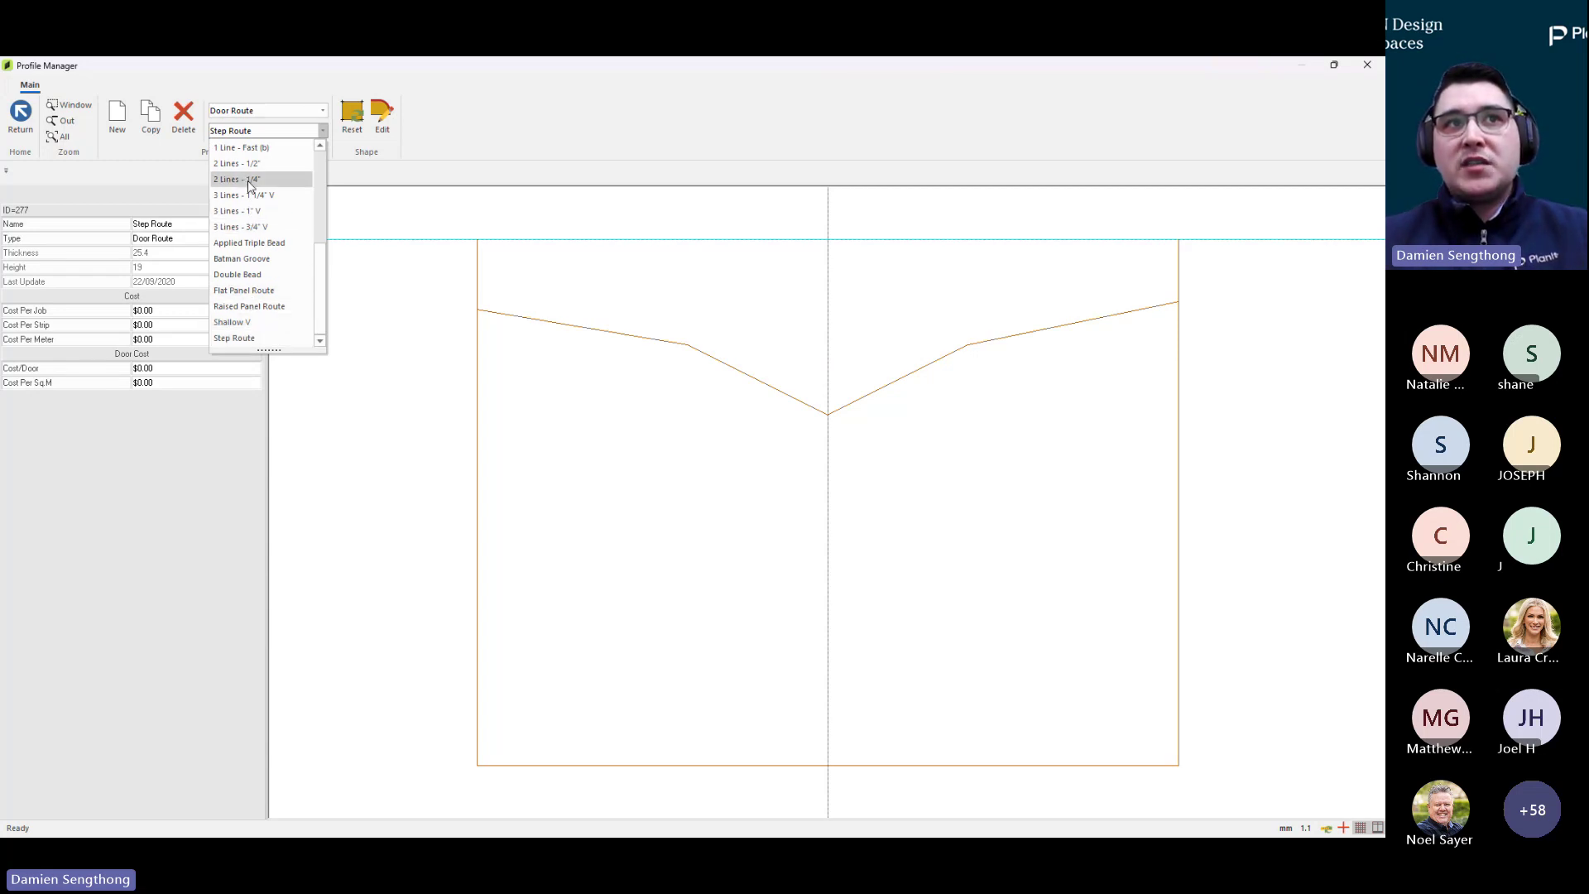
{"action": "left_click", "coordinate": [259, 329]}
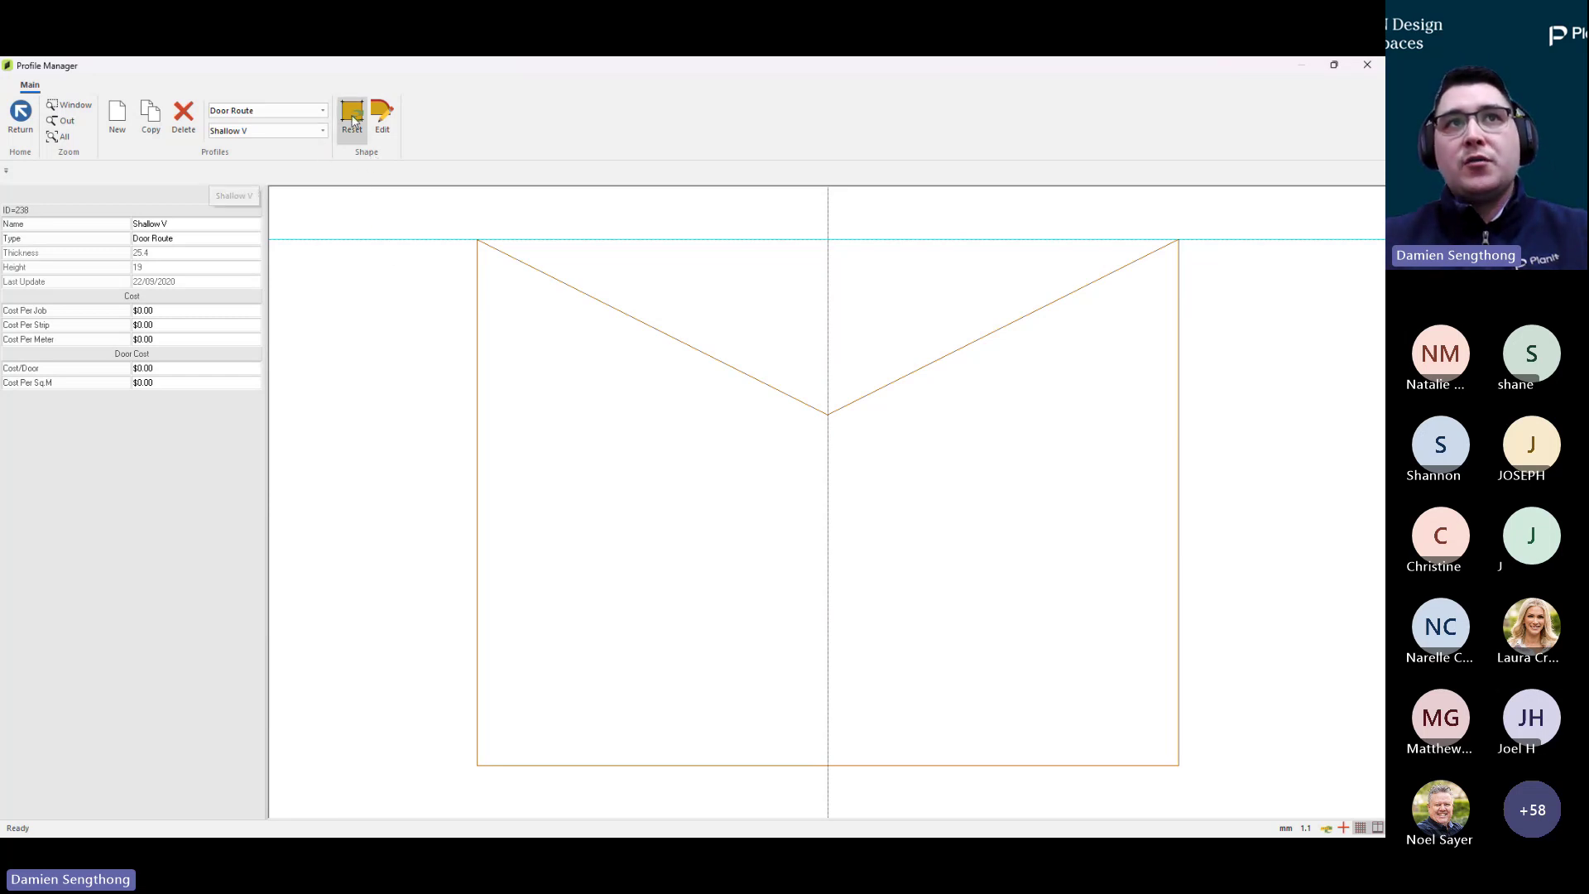
Open the Shallow V profile's shape for editing, look at the DXF and image insert options, and return to the start screen
{"action": "left_click", "coordinate": [383, 114]}
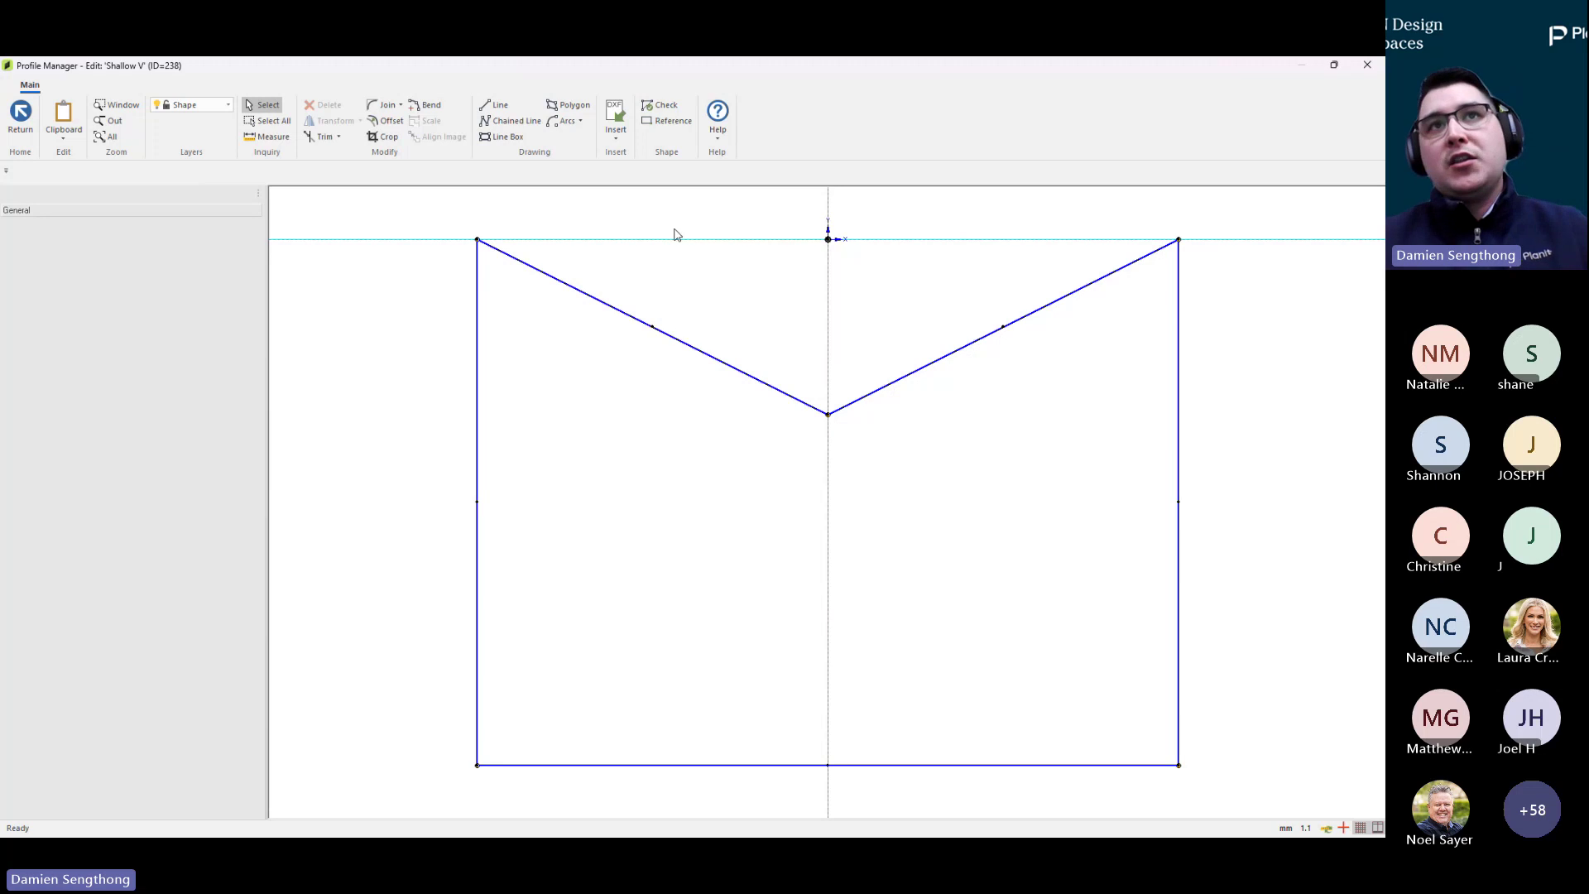
{"action": "left_click", "coordinate": [619, 139]}
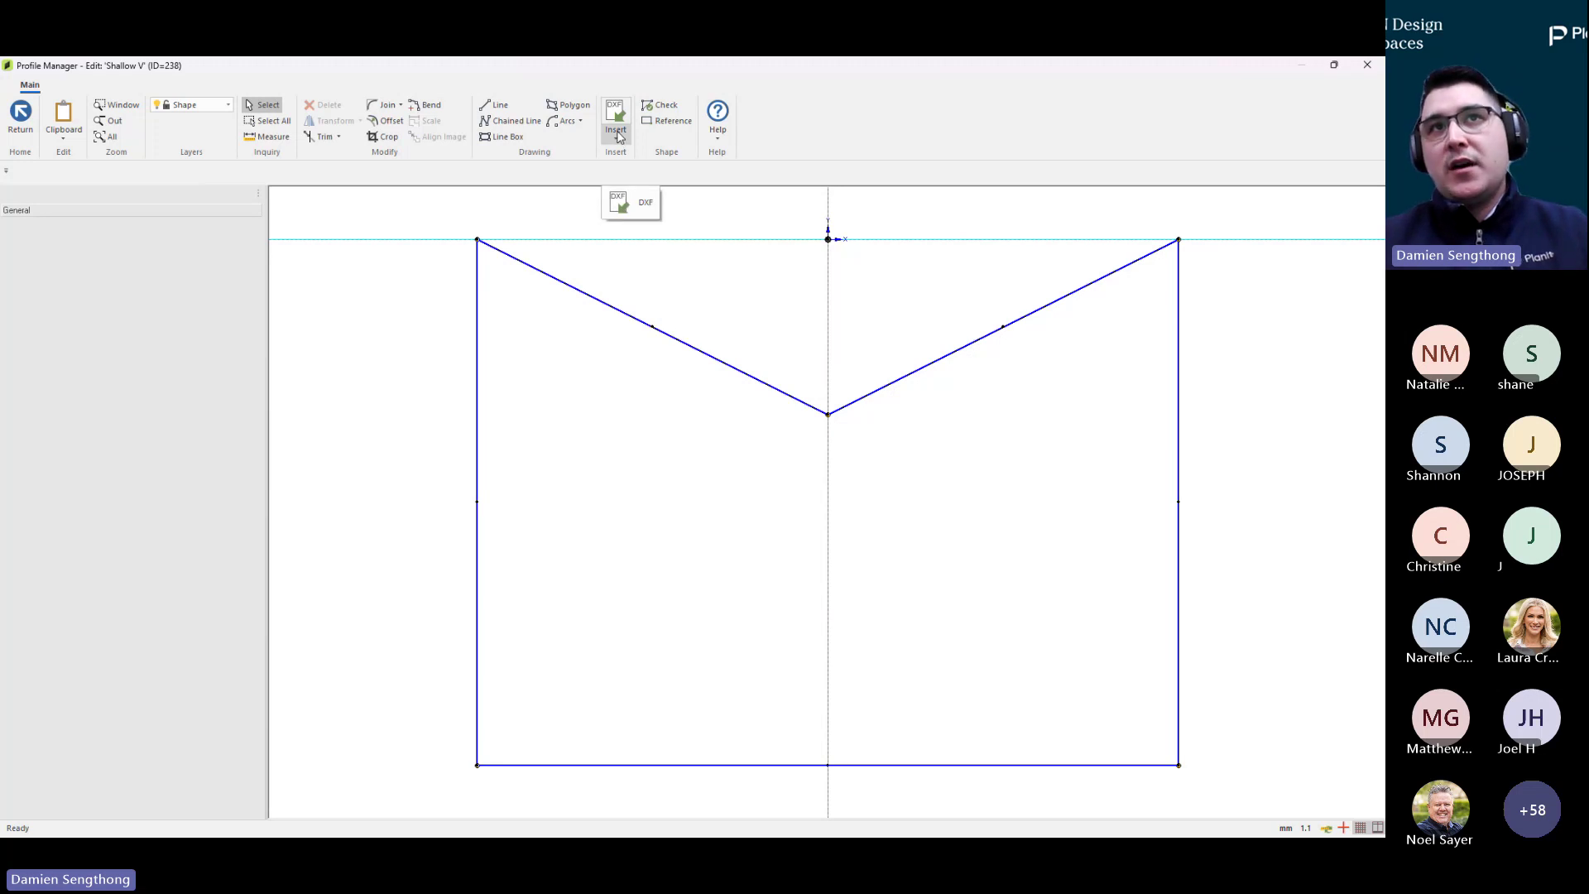
{"action": "left_click", "coordinate": [618, 137]}
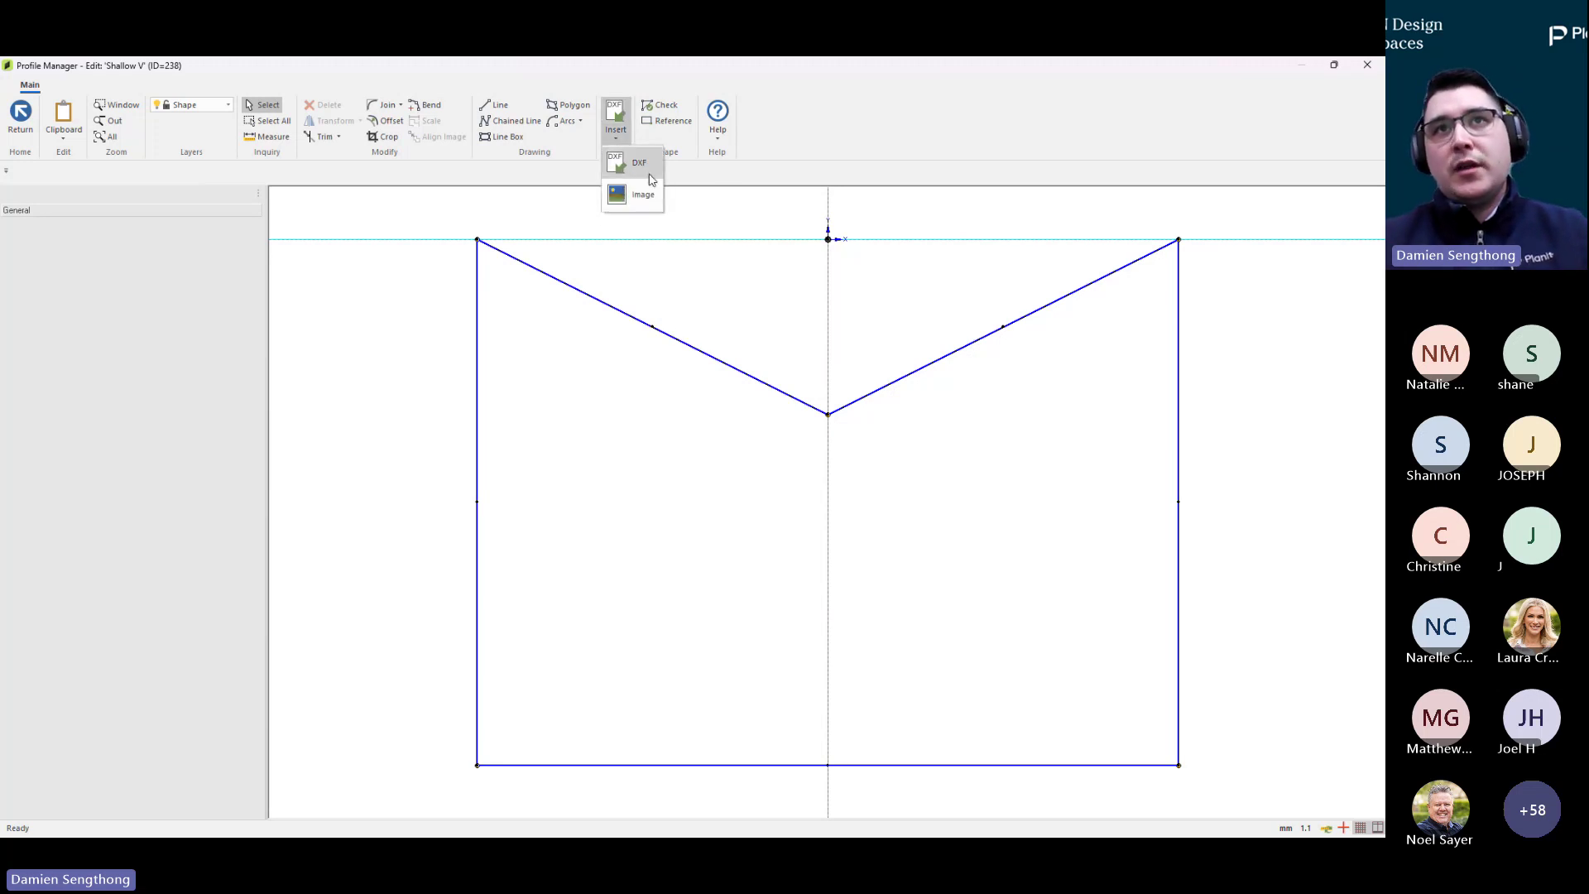
{"action": "left_click", "coordinate": [705, 175]}
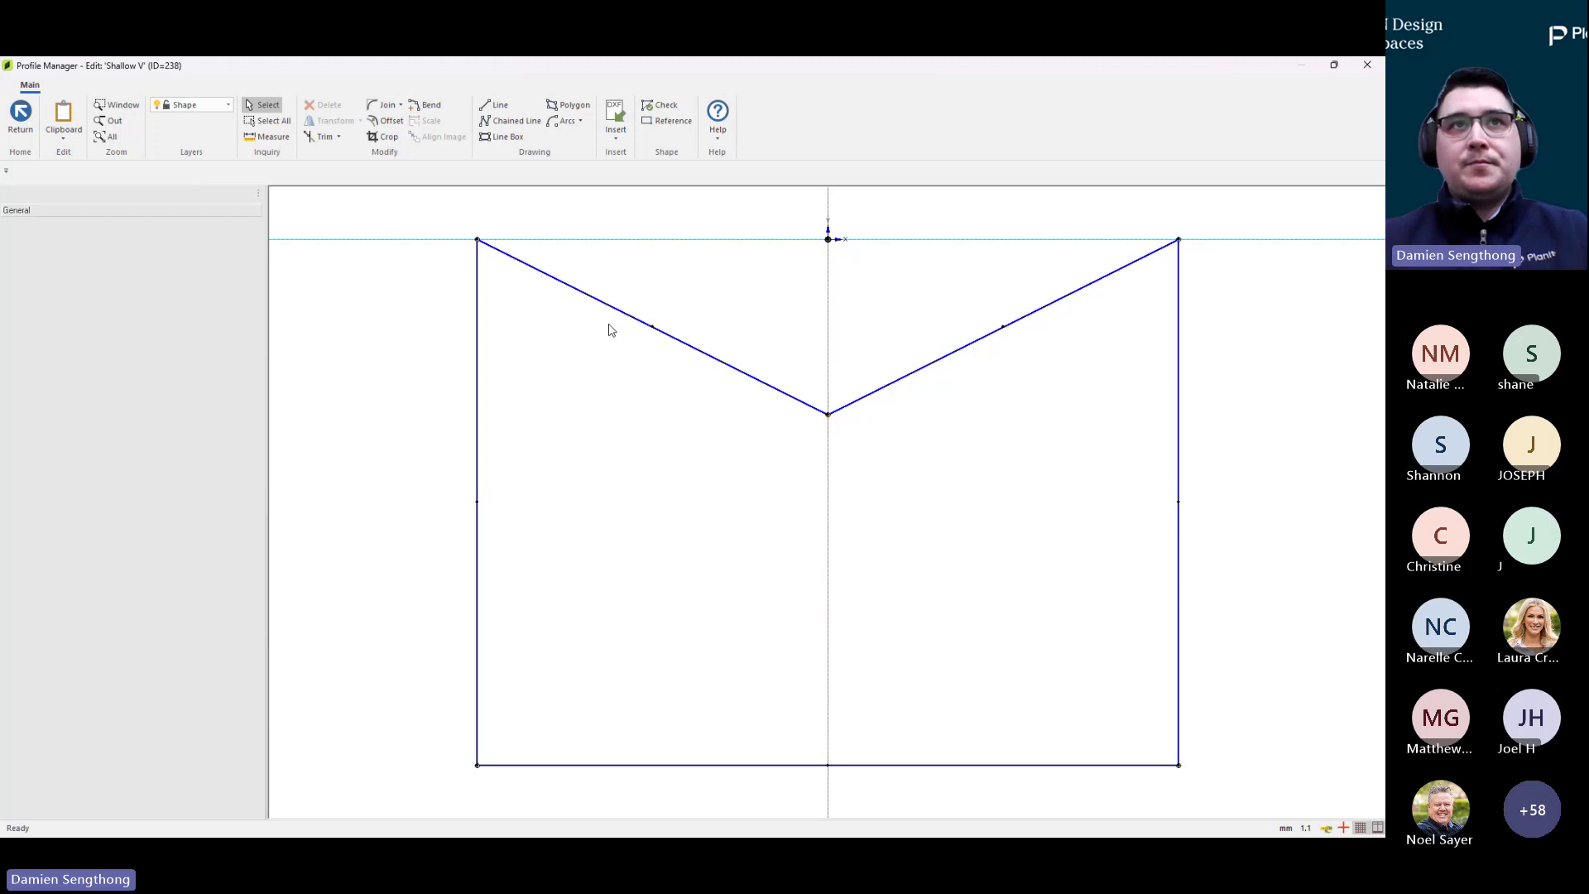
{"action": "left_click", "coordinate": [20, 124]}
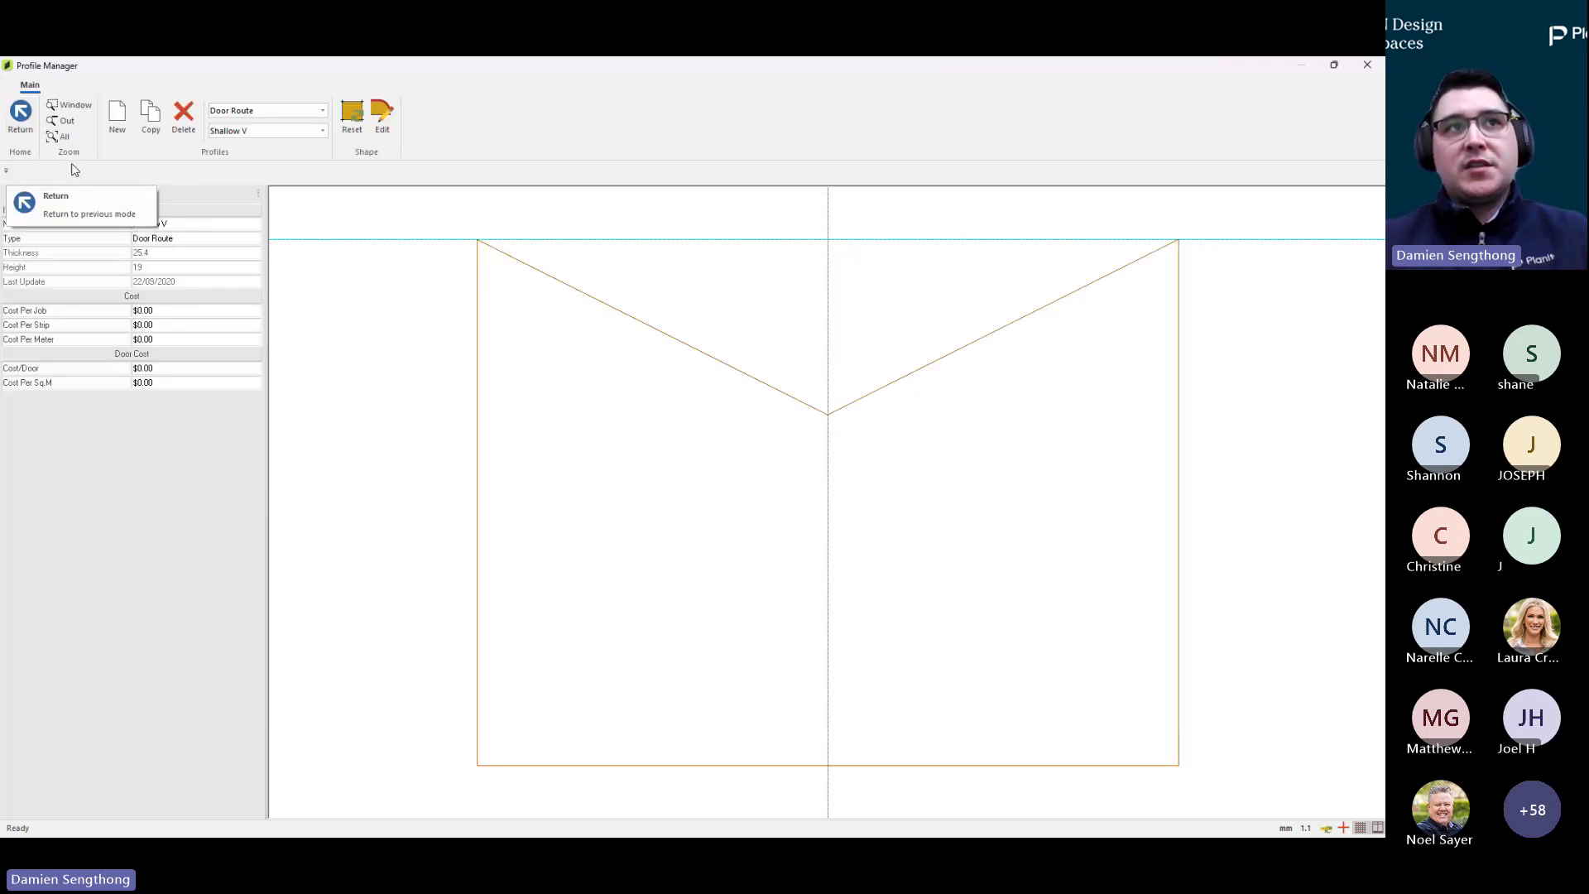
{"action": "left_click", "coordinate": [20, 116]}
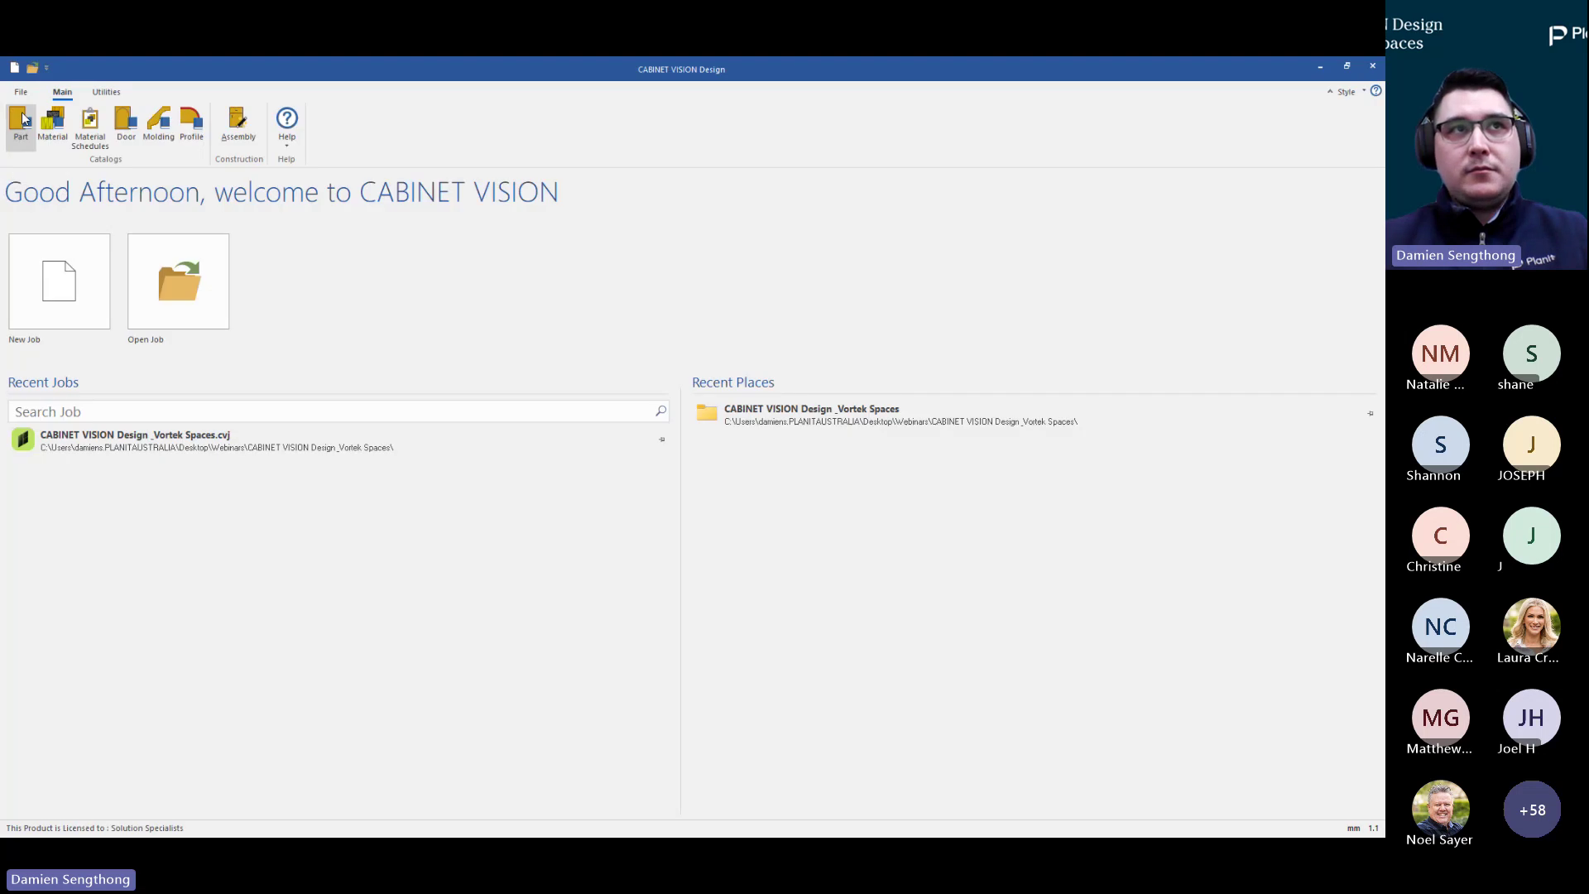
Open the assembly construction methods and reposition the Assembly Manager window for viewing
{"action": "left_click", "coordinate": [238, 147]}
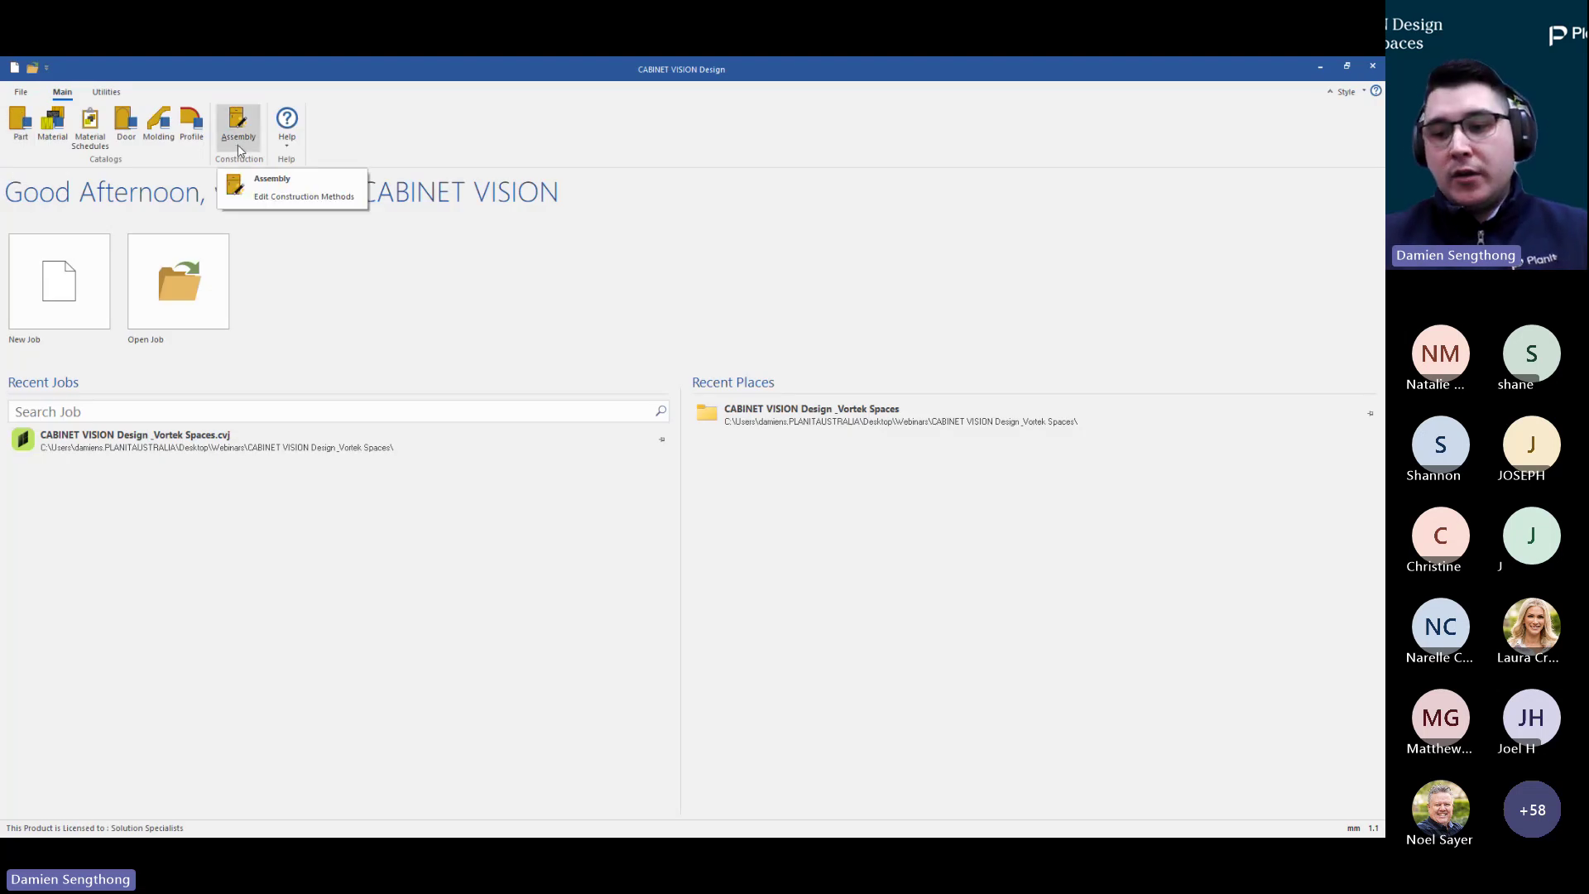
{"action": "left_click", "coordinate": [244, 126]}
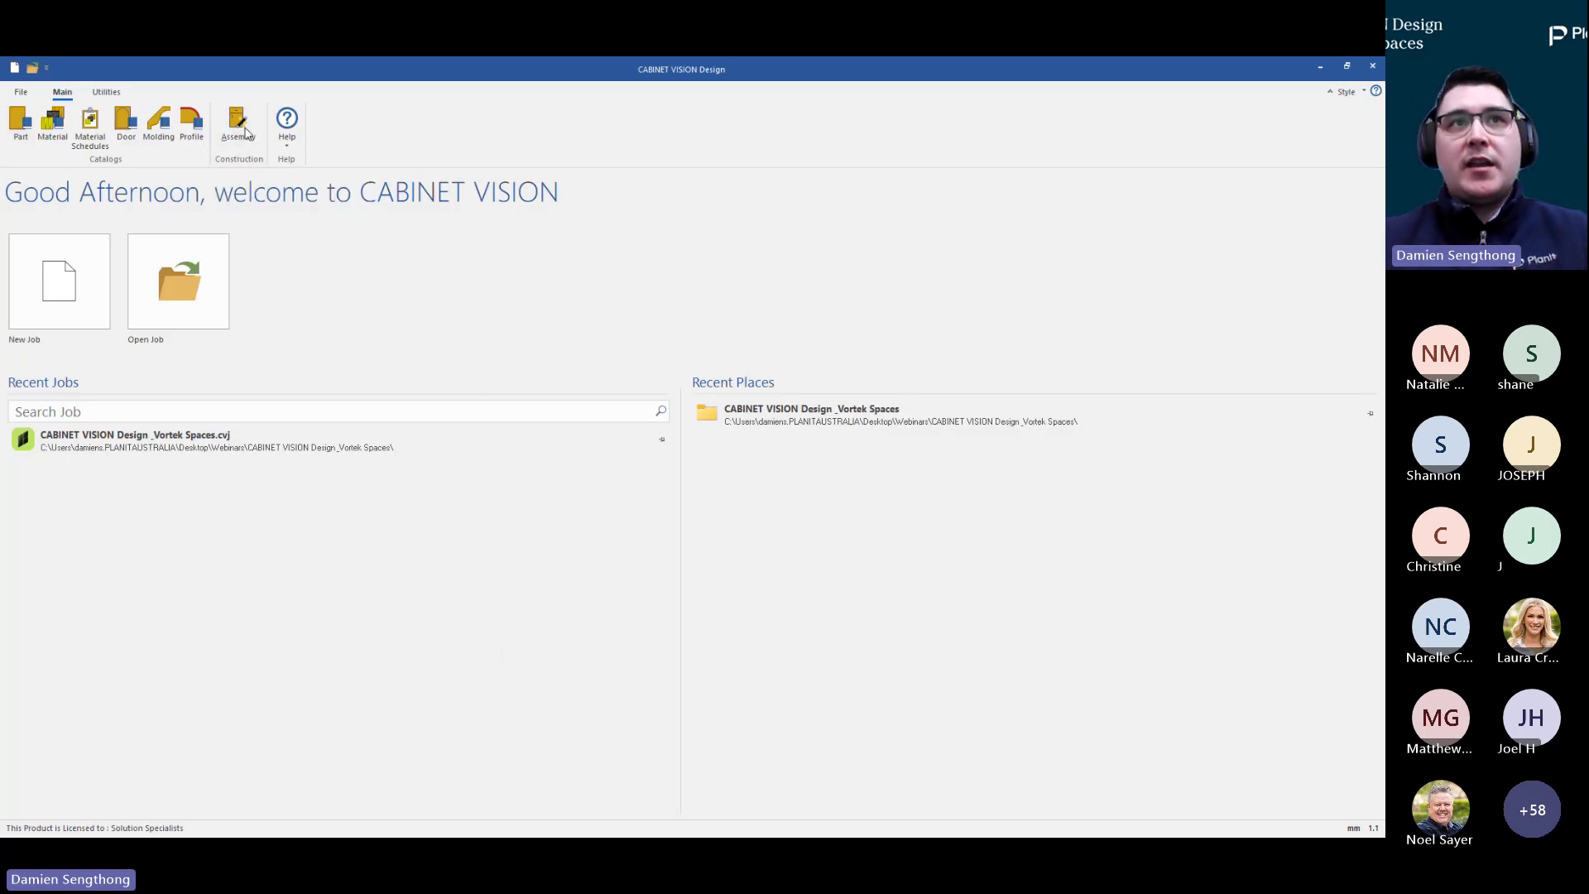
{"action": "left_click_drag", "start_coordinate": [713, 218], "coordinate": [496, 213]}
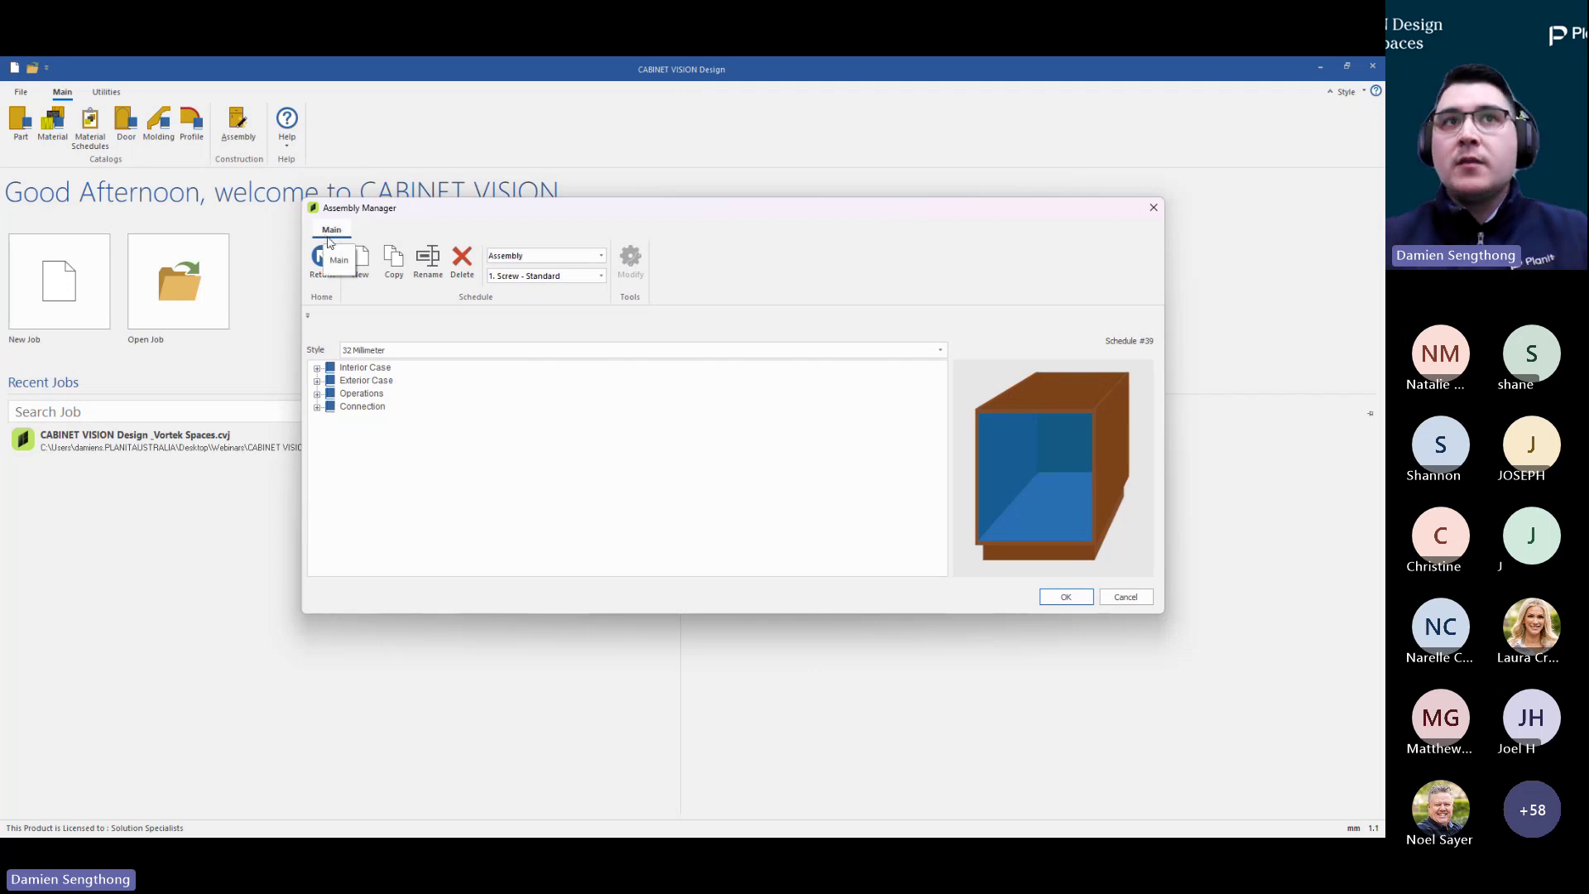
Examine the Interior Case and Connection categories of the 1. Screw - Standard assembly method and return to the start screen
{"action": "double_click", "coordinate": [332, 372]}
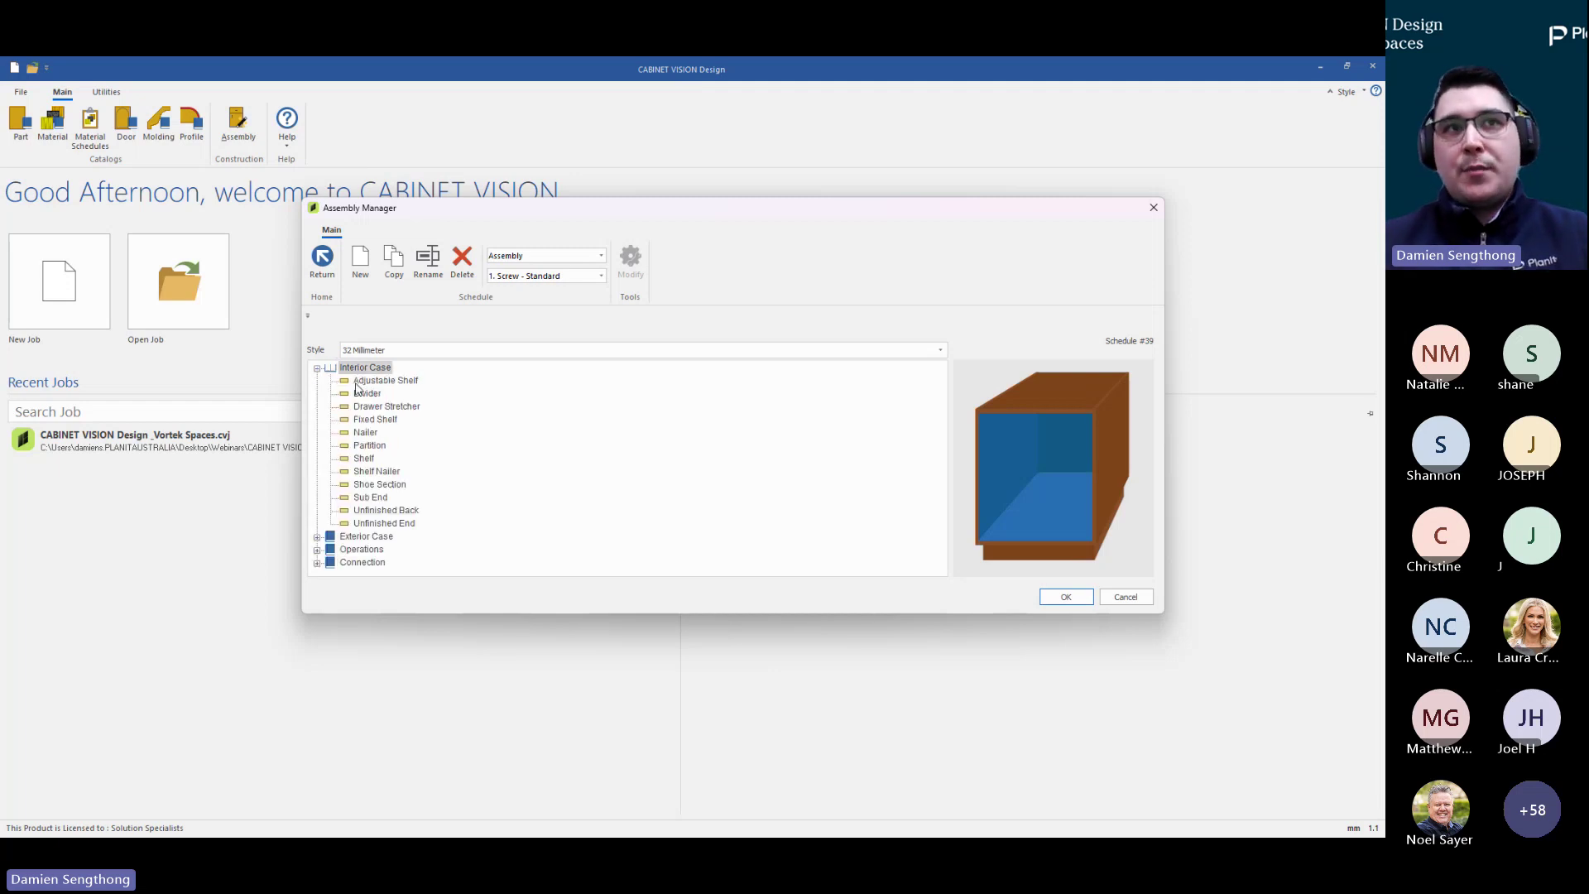
{"action": "left_click", "coordinate": [317, 368]}
{"action": "left_click", "coordinate": [317, 408]}
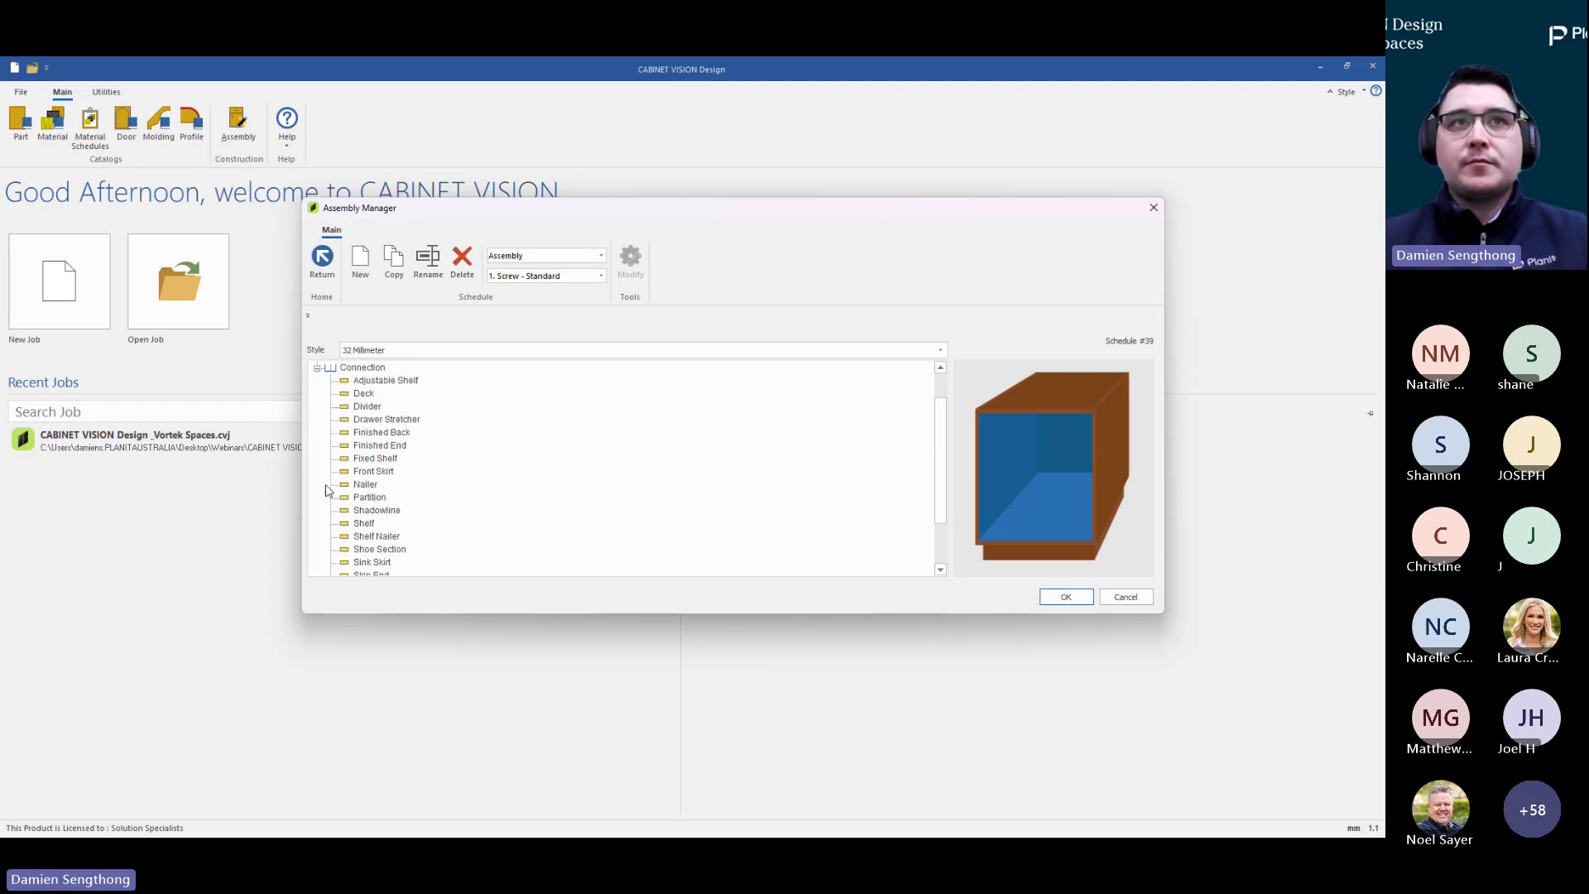
{"action": "left_click", "coordinate": [322, 262]}
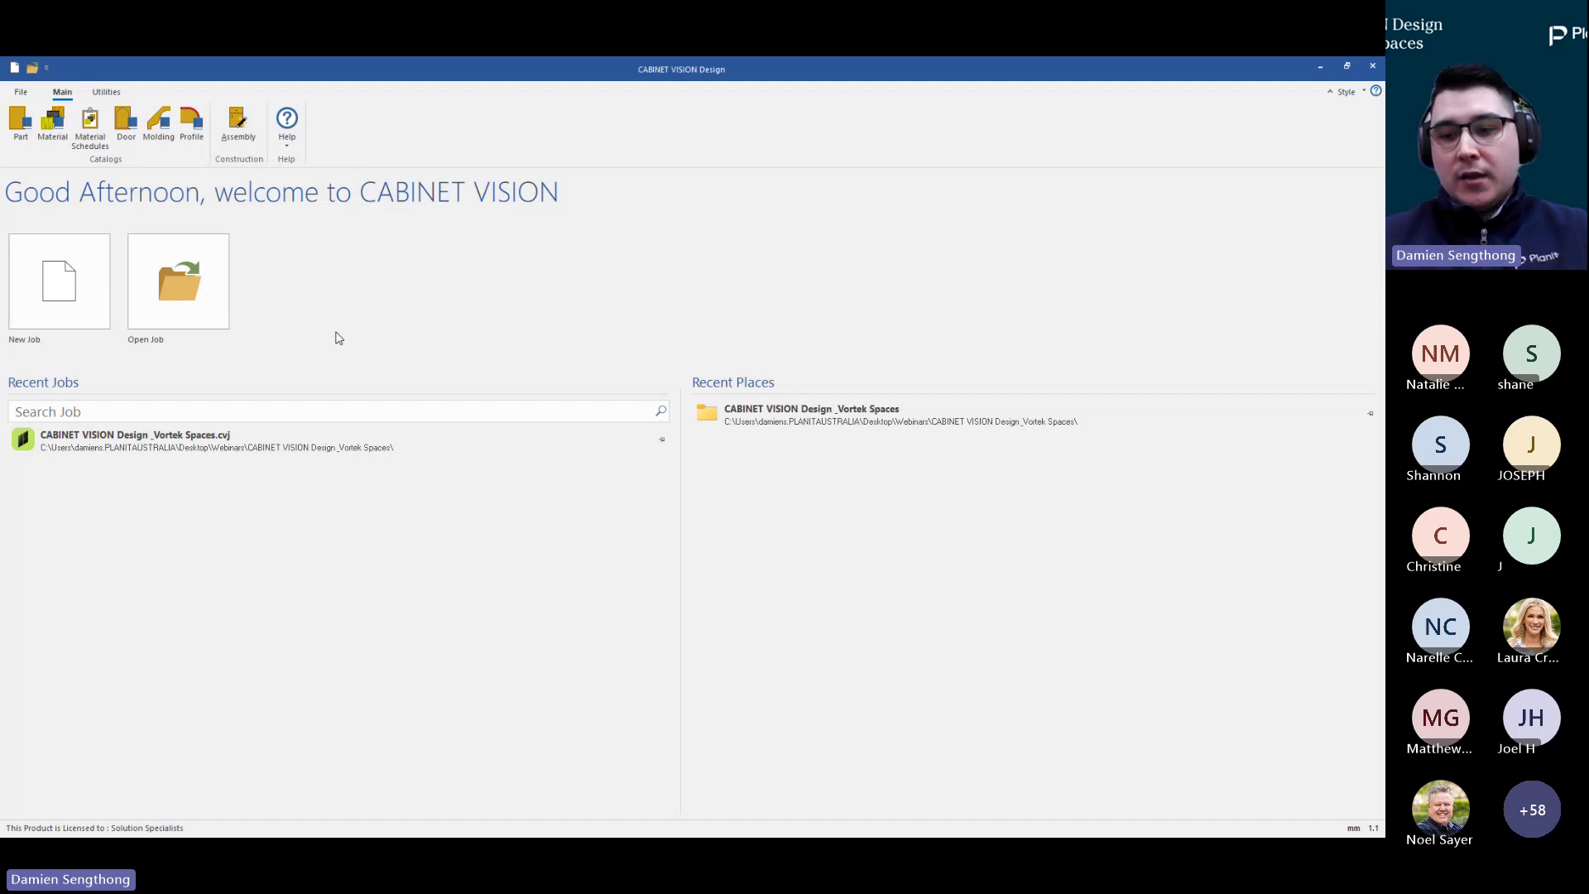
Open the recent job CABINET VISION Design _Vortek Spaces.cvj and inspect its kitchen and TV unit from several angles in 3D
{"action": "double_click", "coordinate": [133, 447]}
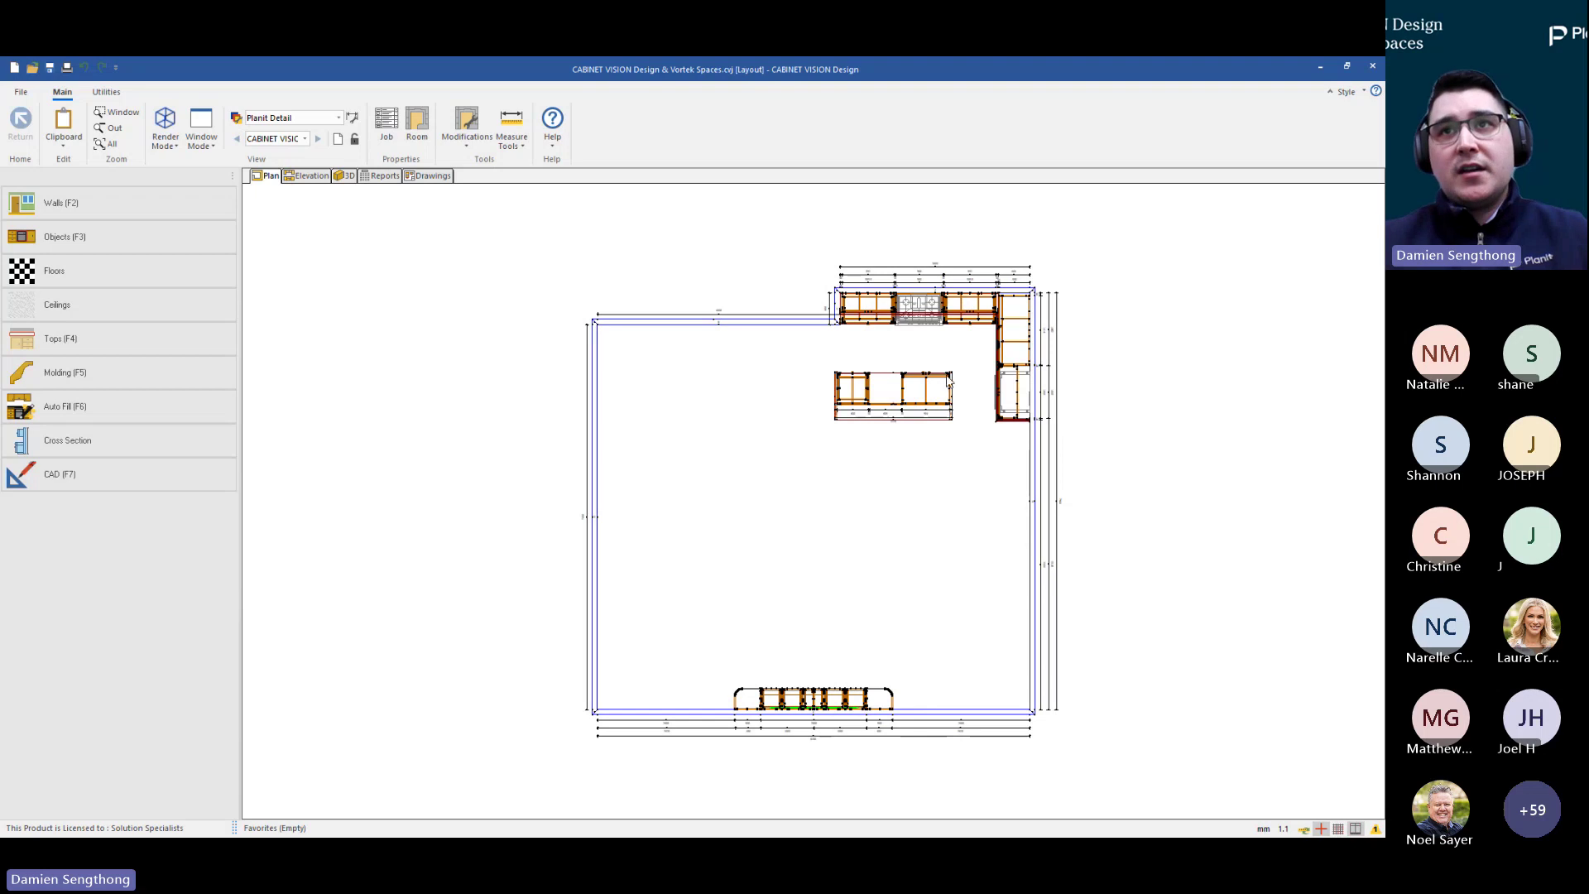
{"action": "left_click", "coordinate": [347, 177]}
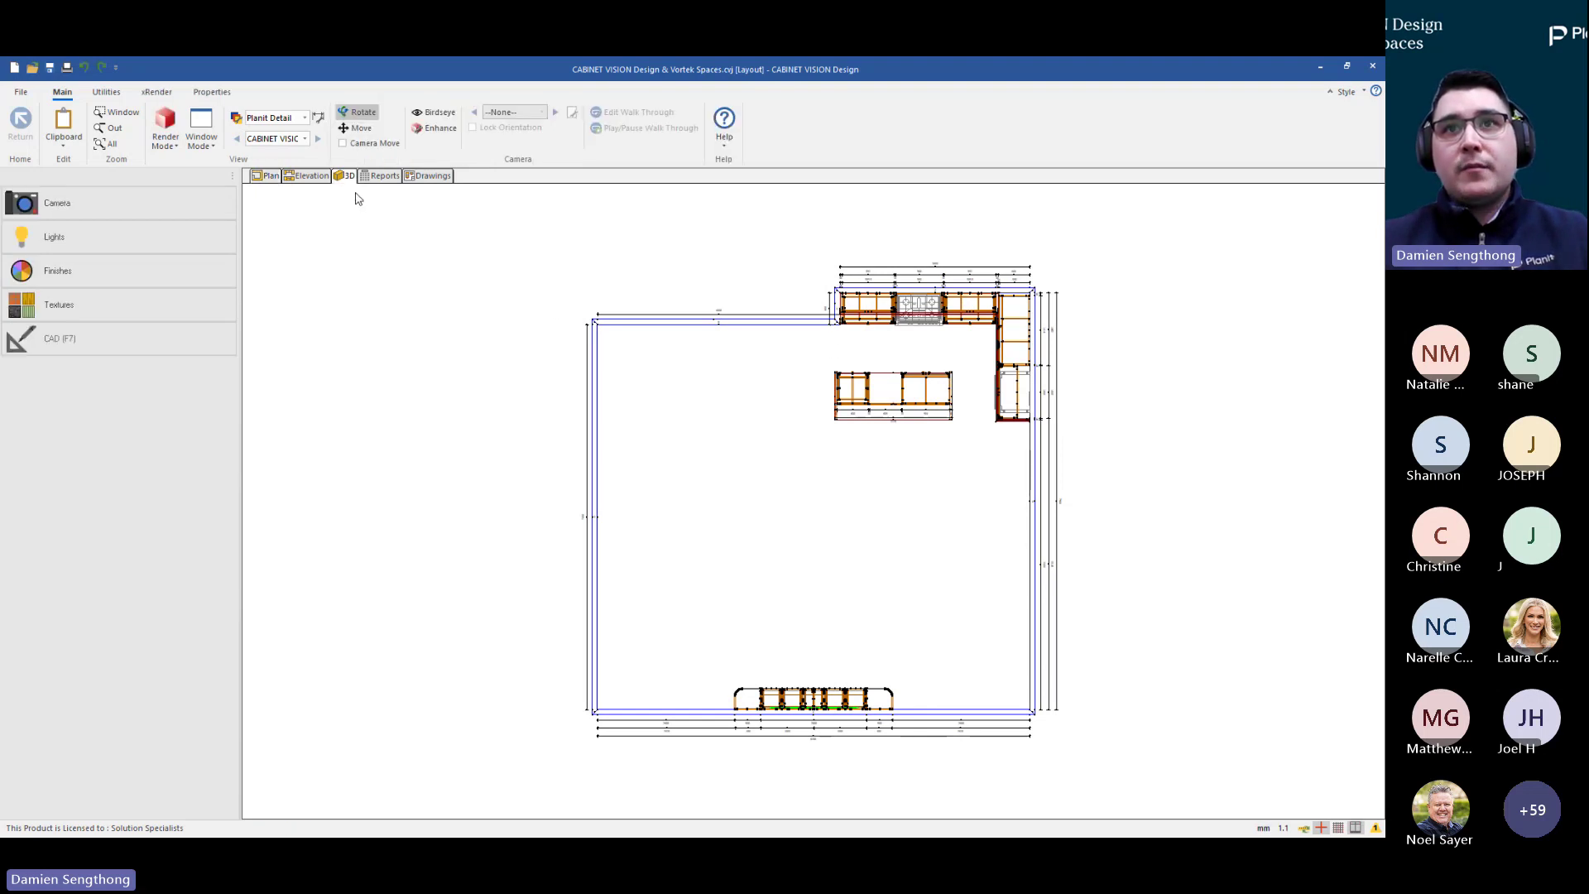
{"action": "mouse_move", "coordinate": [654, 478]}
{"action": "left_mouse_down"}
{"action": "mouse_move", "coordinate": [1010, 530]}
{"action": "mouse_move", "coordinate": [1011, 674]}
{"action": "mouse_move", "coordinate": [919, 614]}
{"action": "mouse_move", "coordinate": [803, 589]}
{"action": "mouse_move", "coordinate": [908, 577]}
{"action": "mouse_move", "coordinate": [877, 577]}
{"action": "left_mouse_up"}
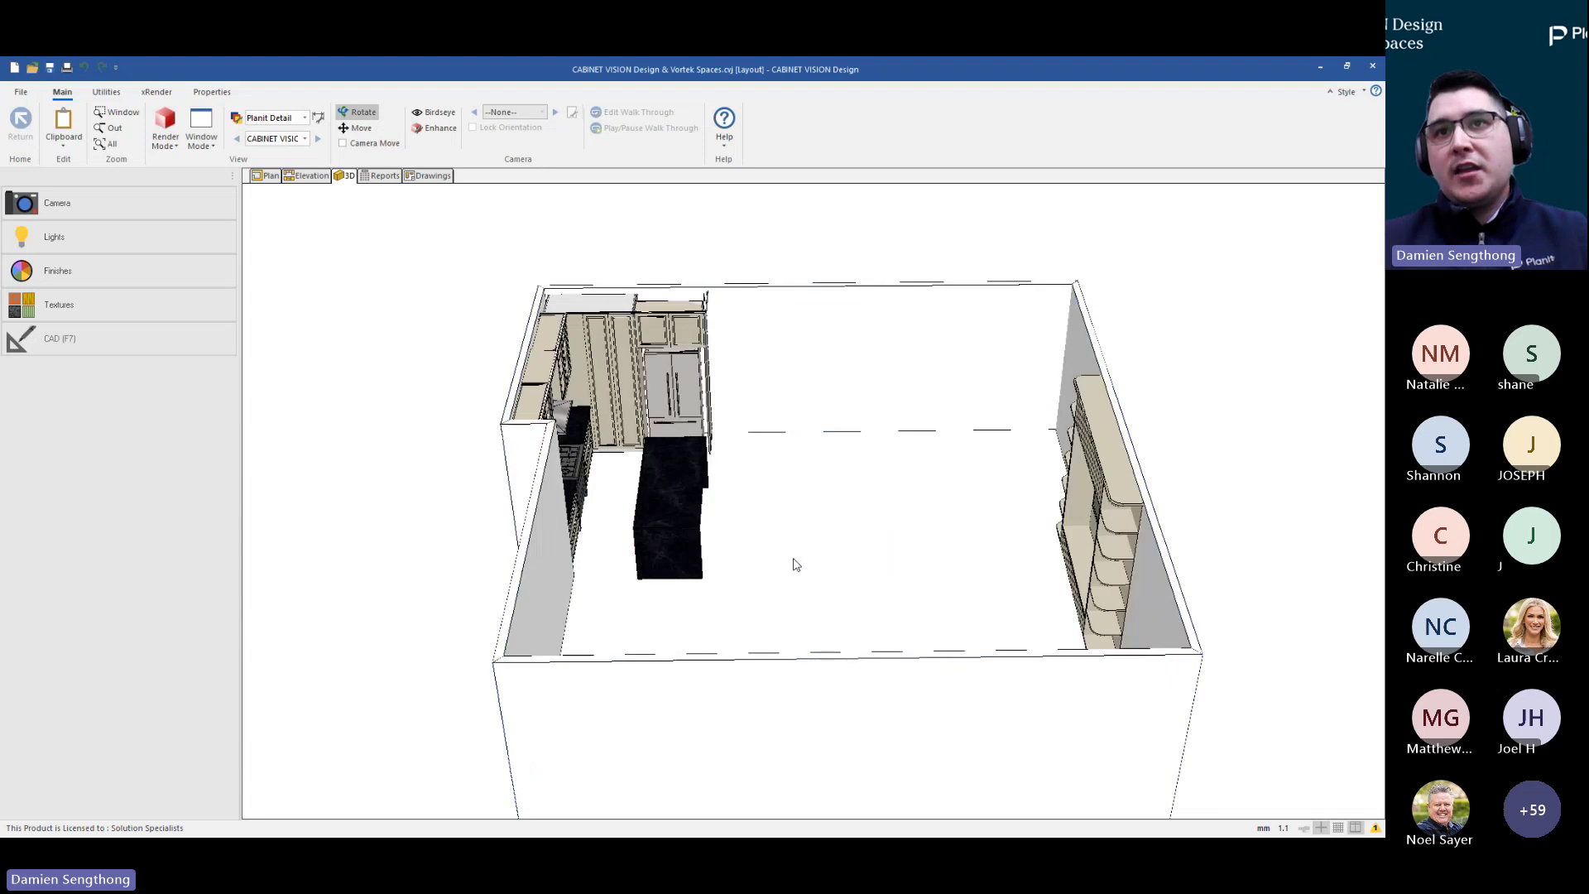
{"action": "mouse_move", "coordinate": [669, 494]}
{"action": "left_mouse_down"}
{"action": "mouse_move", "coordinate": [777, 519]}
{"action": "mouse_move", "coordinate": [908, 362]}
{"action": "left_mouse_up"}
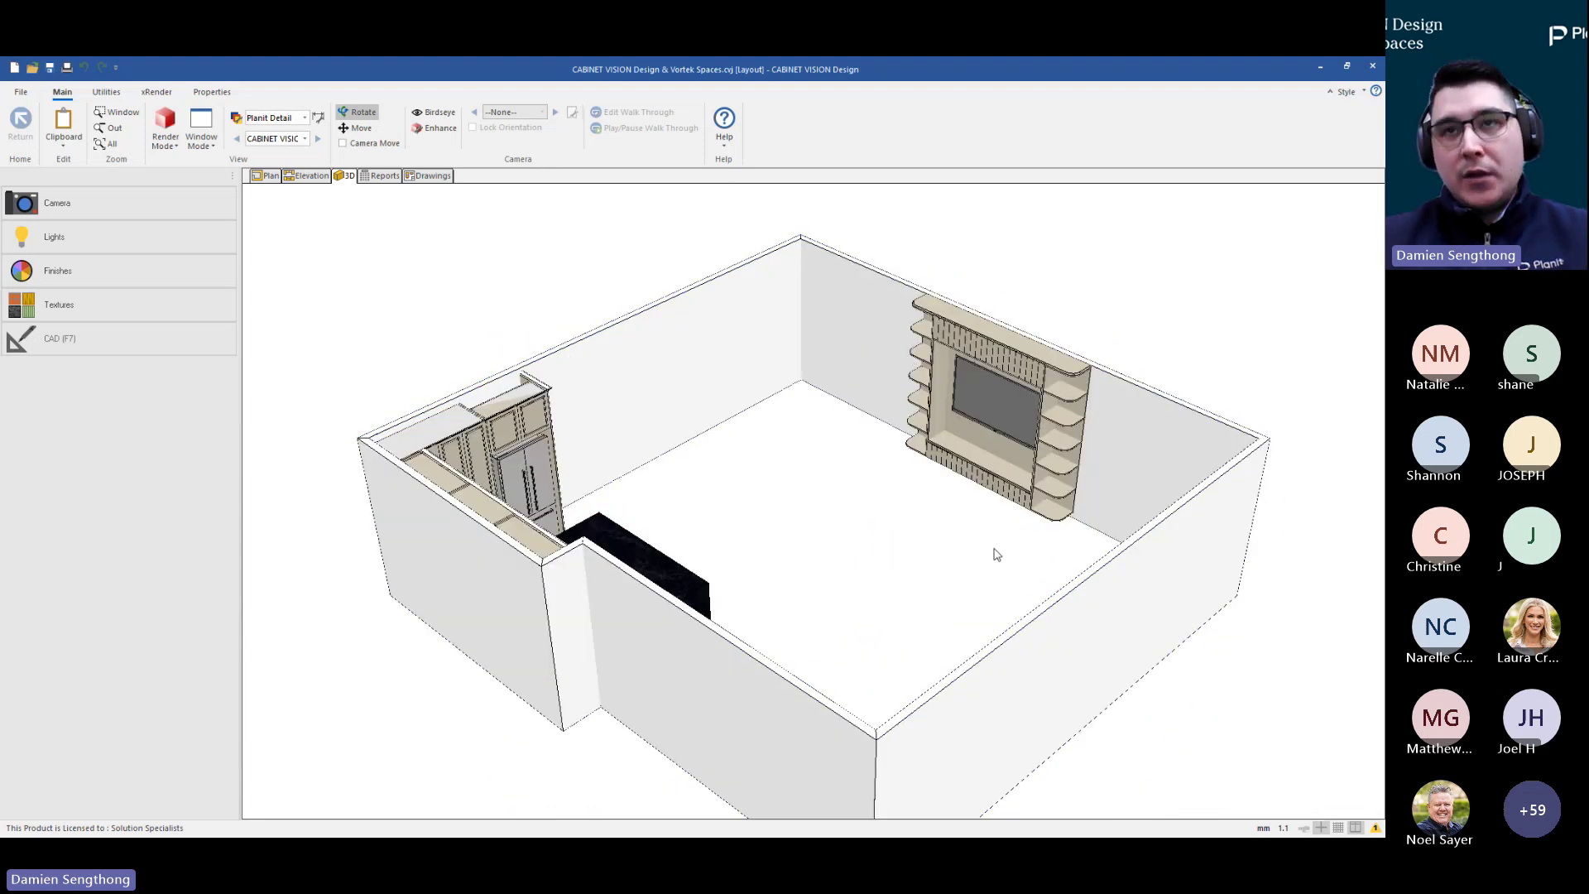
{"action": "mouse_move", "coordinate": [994, 507]}
{"action": "left_mouse_down"}
{"action": "mouse_move", "coordinate": [805, 536]}
{"action": "mouse_move", "coordinate": [895, 522]}
{"action": "left_mouse_up"}
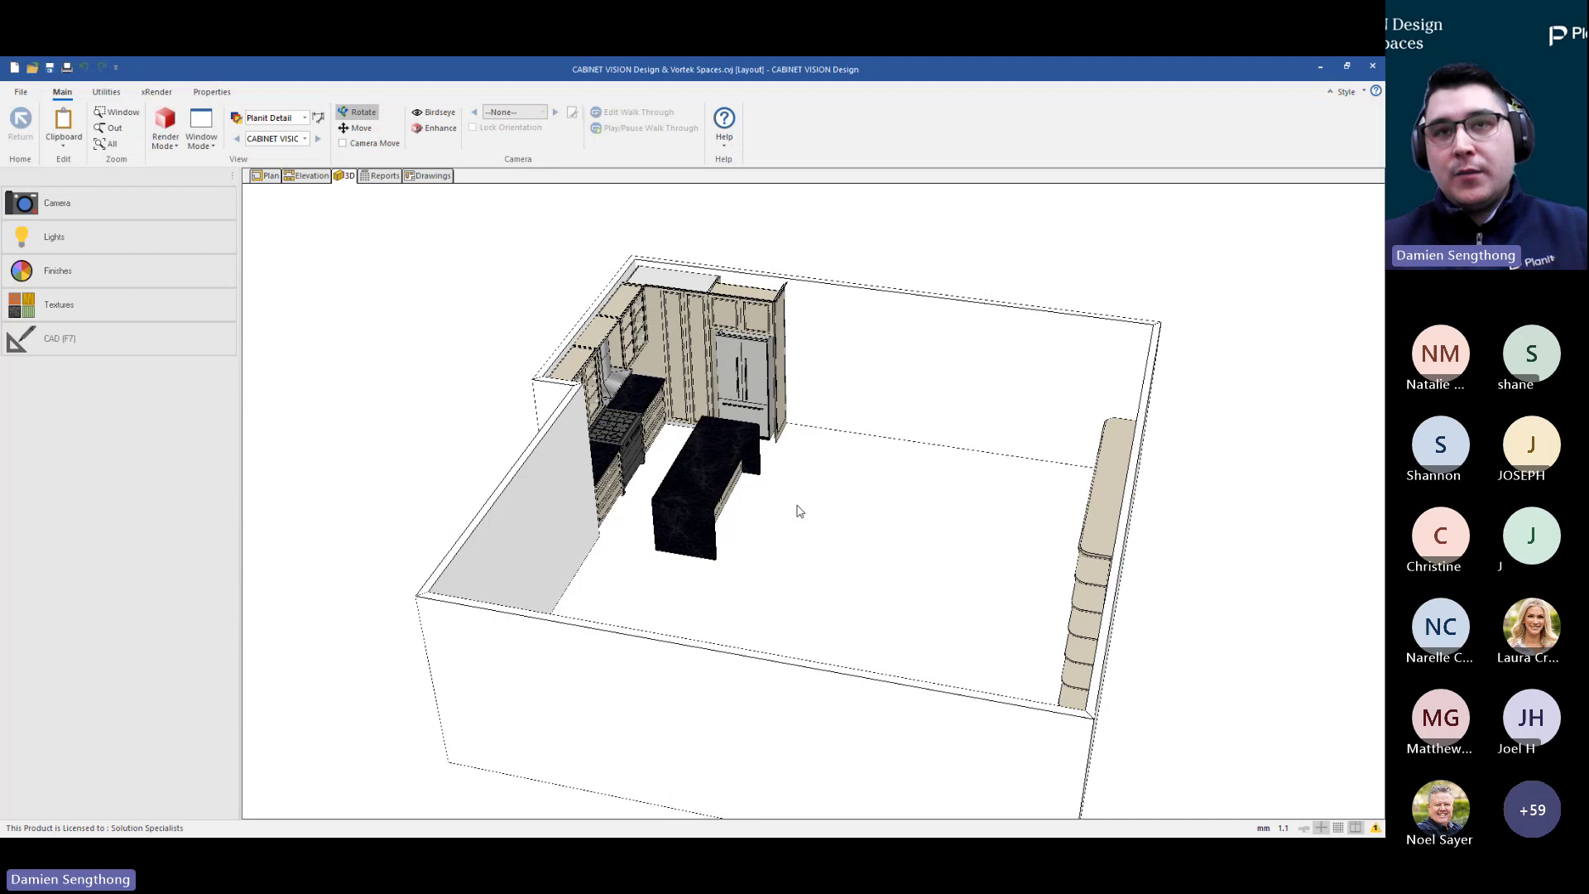
{"action": "left_click_drag", "start_coordinate": [925, 546], "coordinate": [653, 616]}
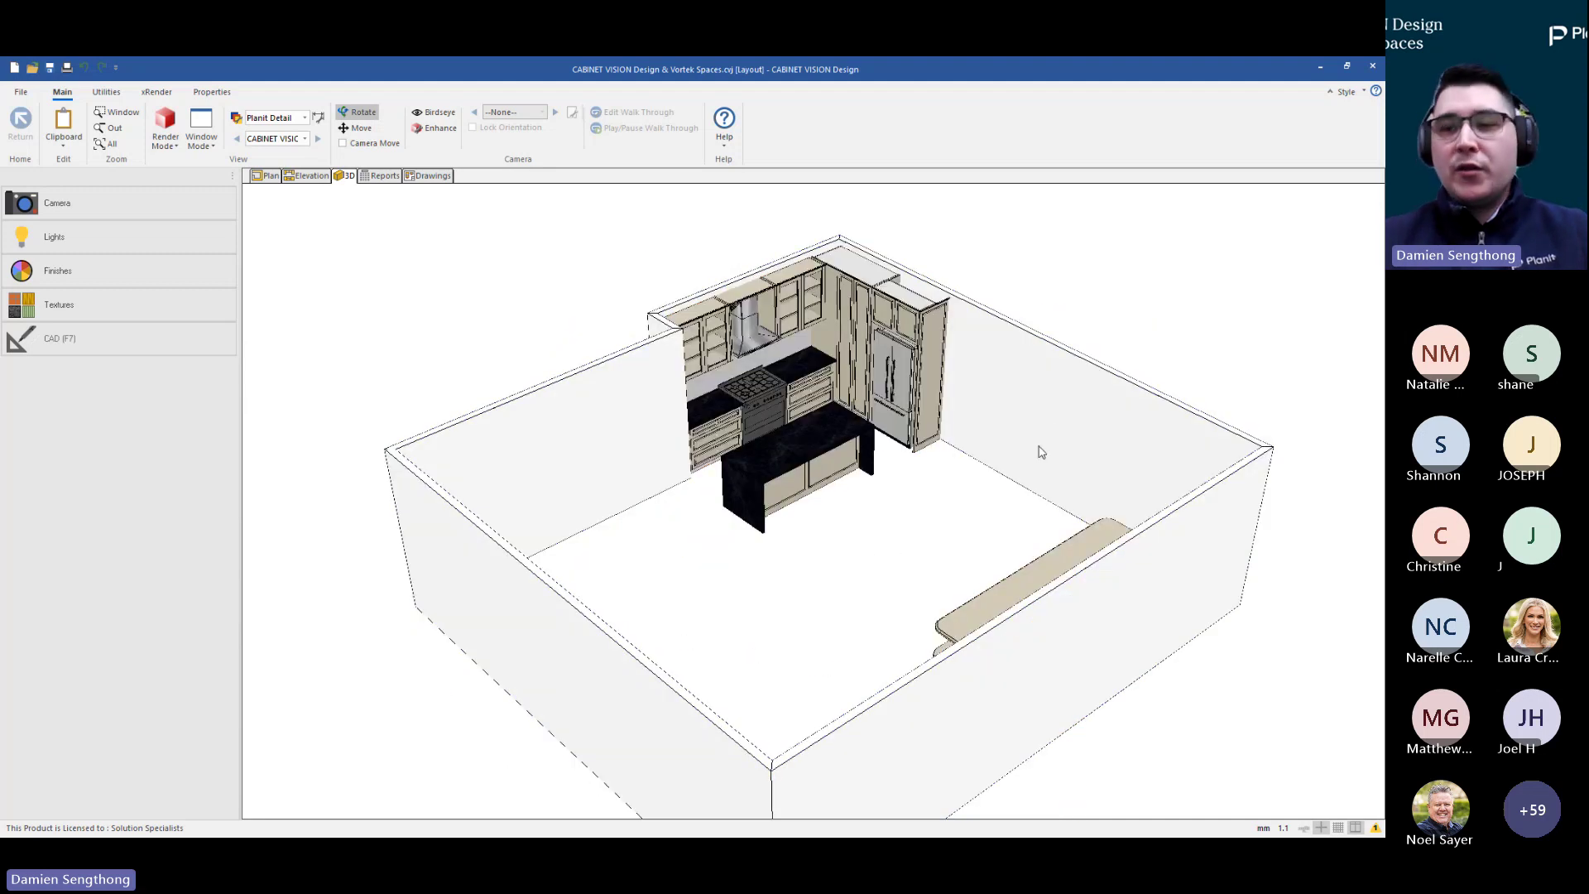
Return to the plan view, enter wall drawing and look at the available arc wall options
{"action": "left_click", "coordinate": [268, 177]}
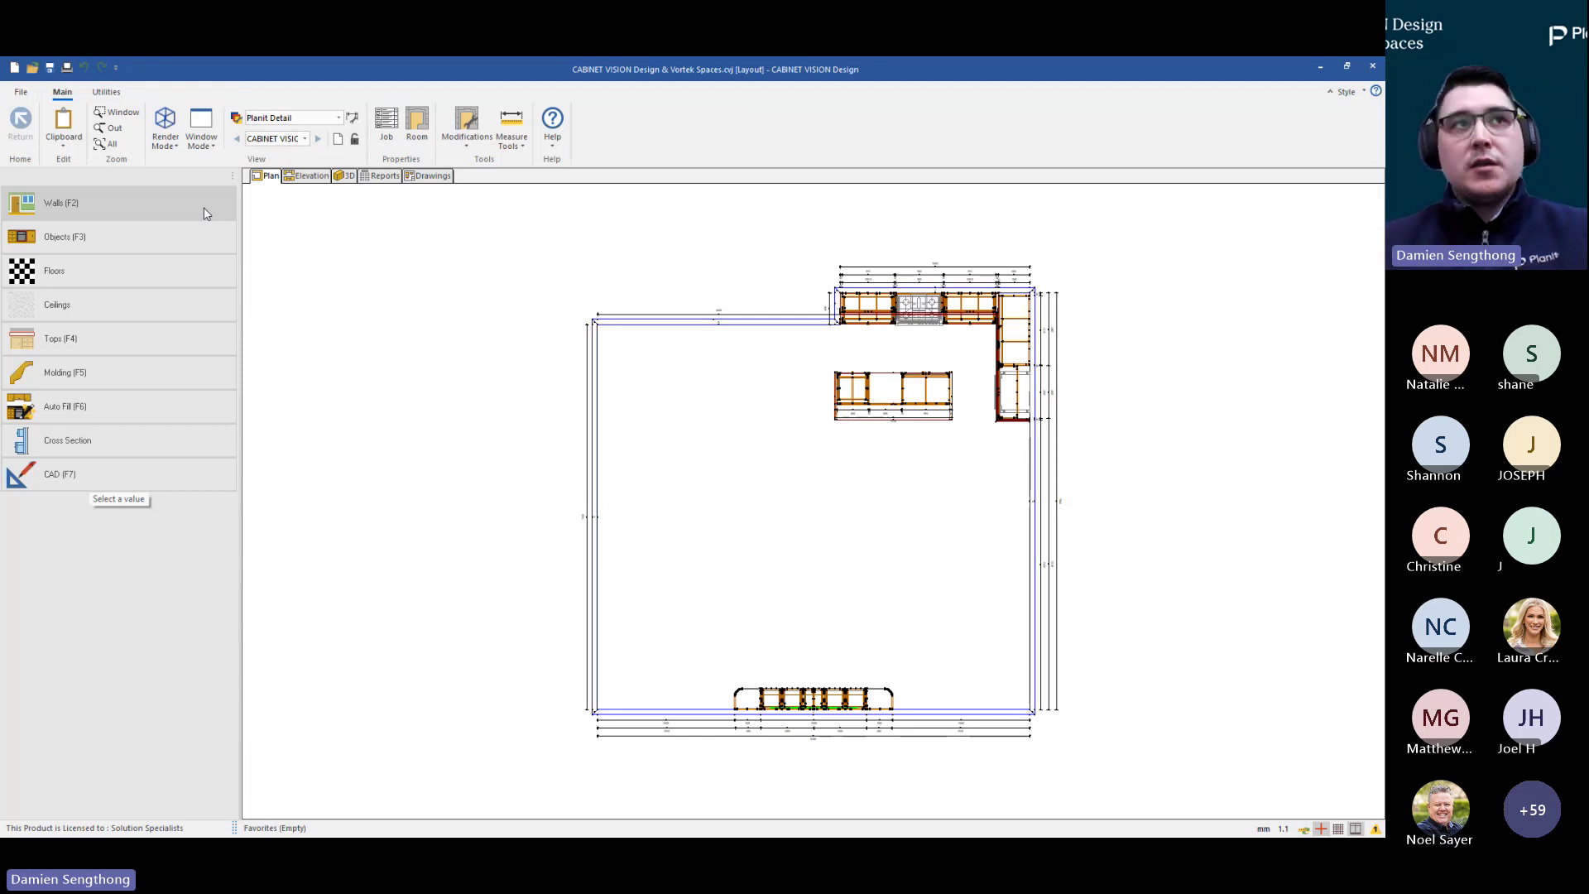
{"action": "left_click", "coordinate": [164, 209]}
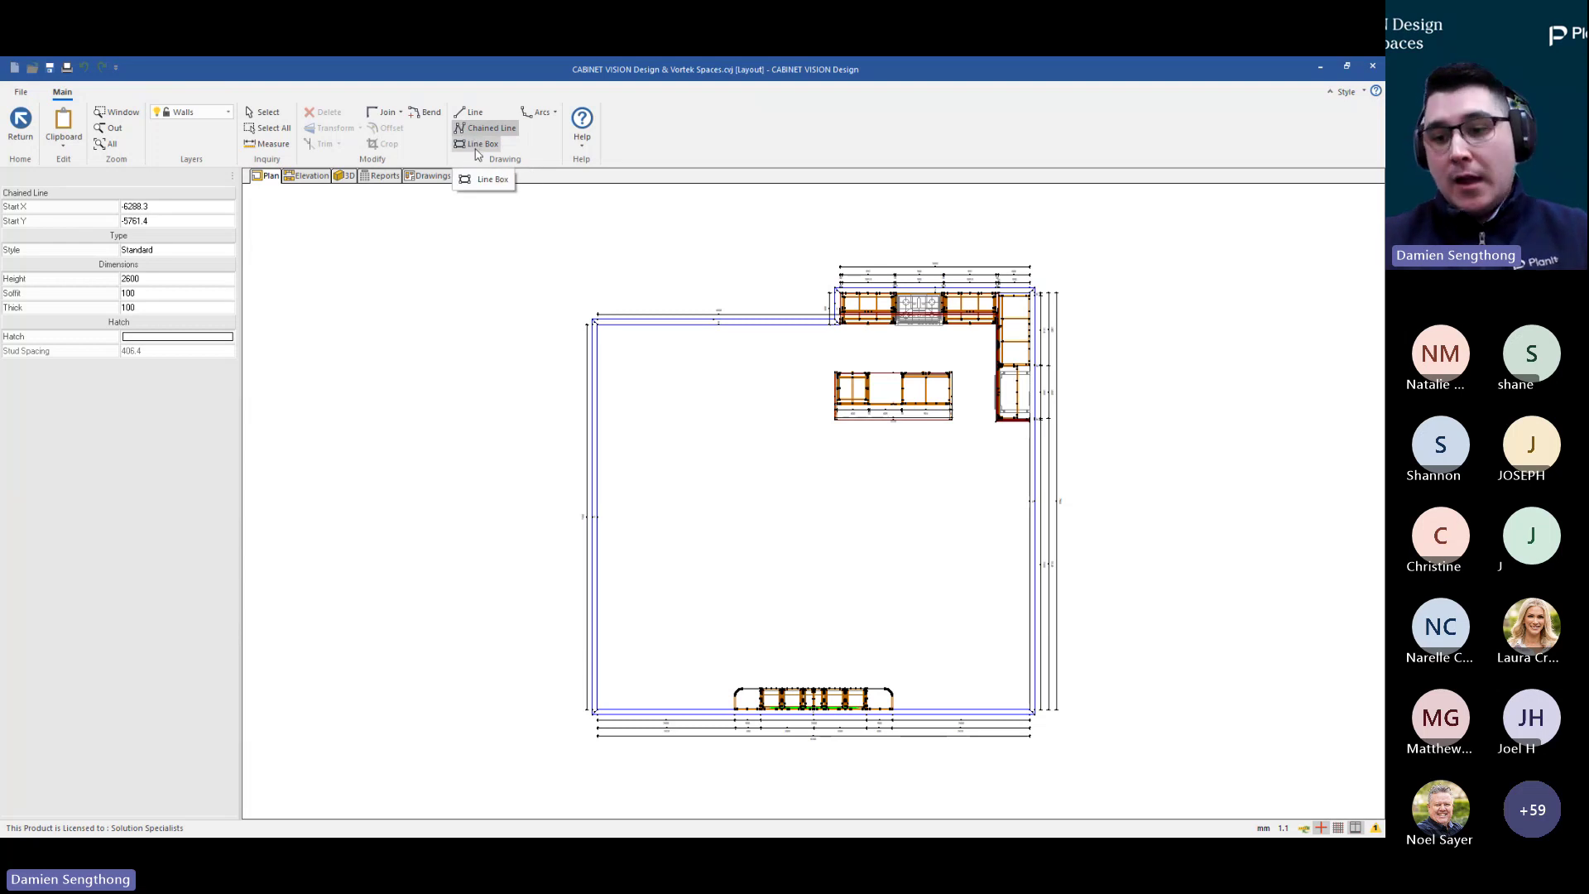
{"action": "left_click", "coordinate": [553, 114]}
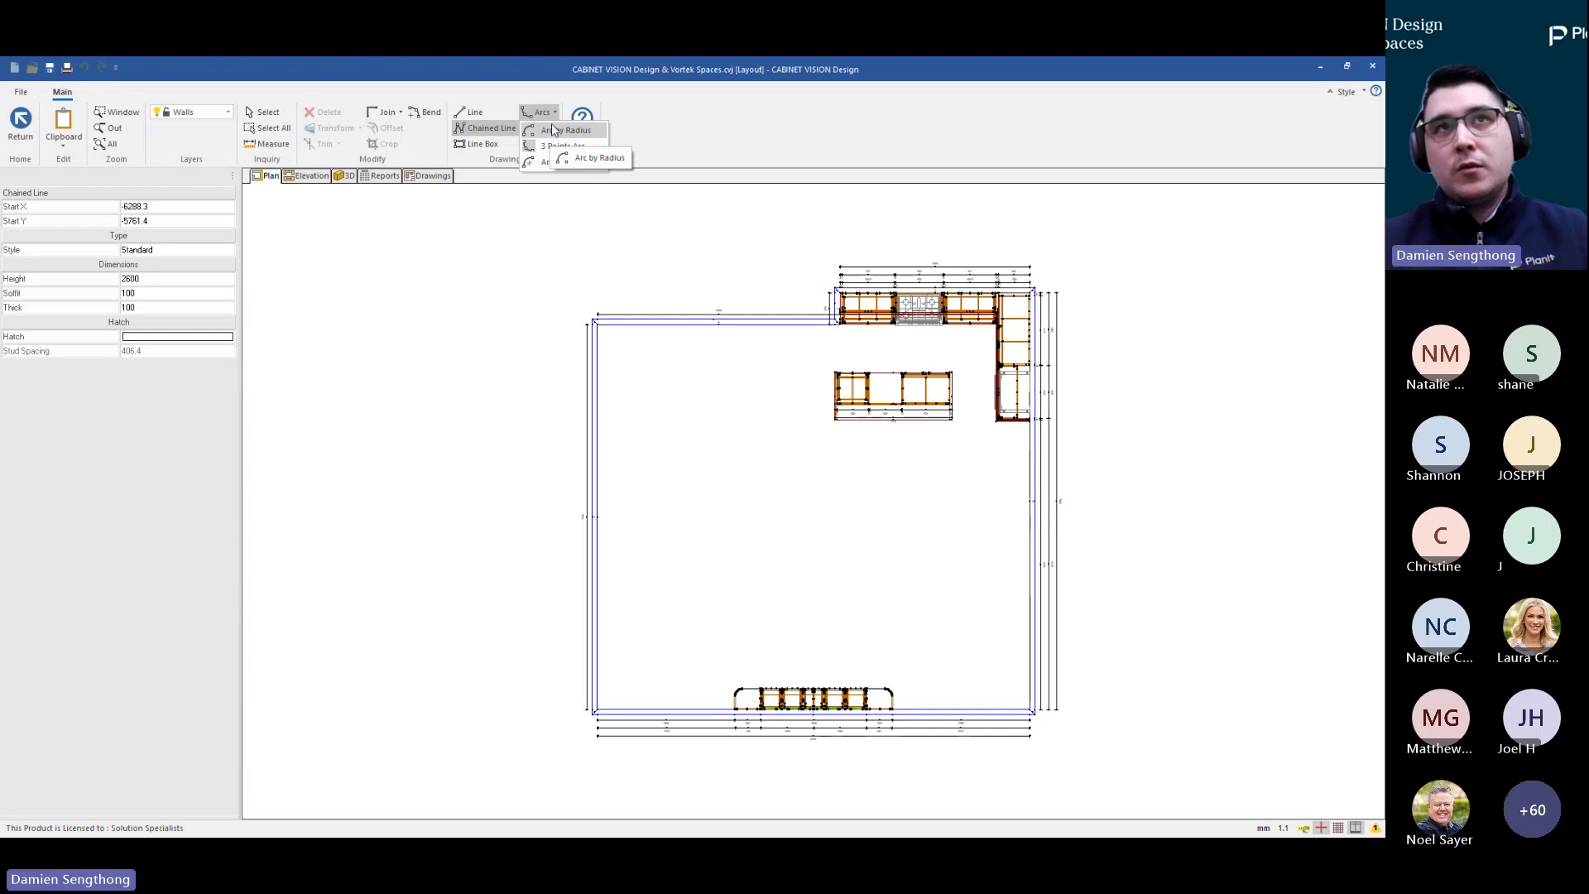
{"action": "left_click", "coordinate": [544, 89]}
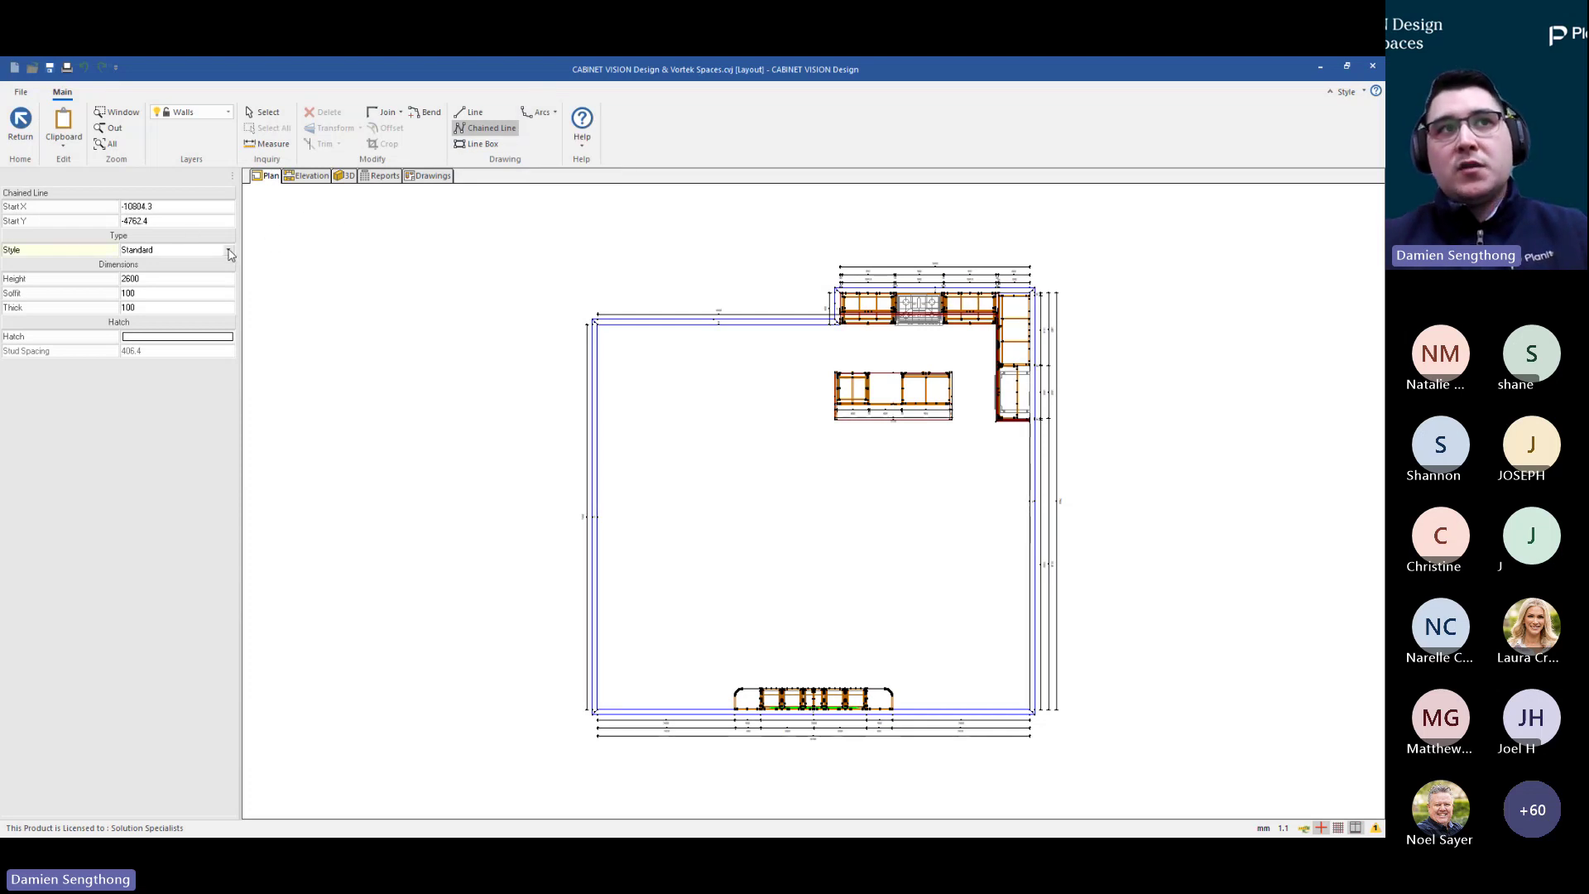
Draw a horizontal Peninsula-style wall about 3950 mm long outside the room, above its upper-left corner
{"action": "left_click", "coordinate": [227, 249]}
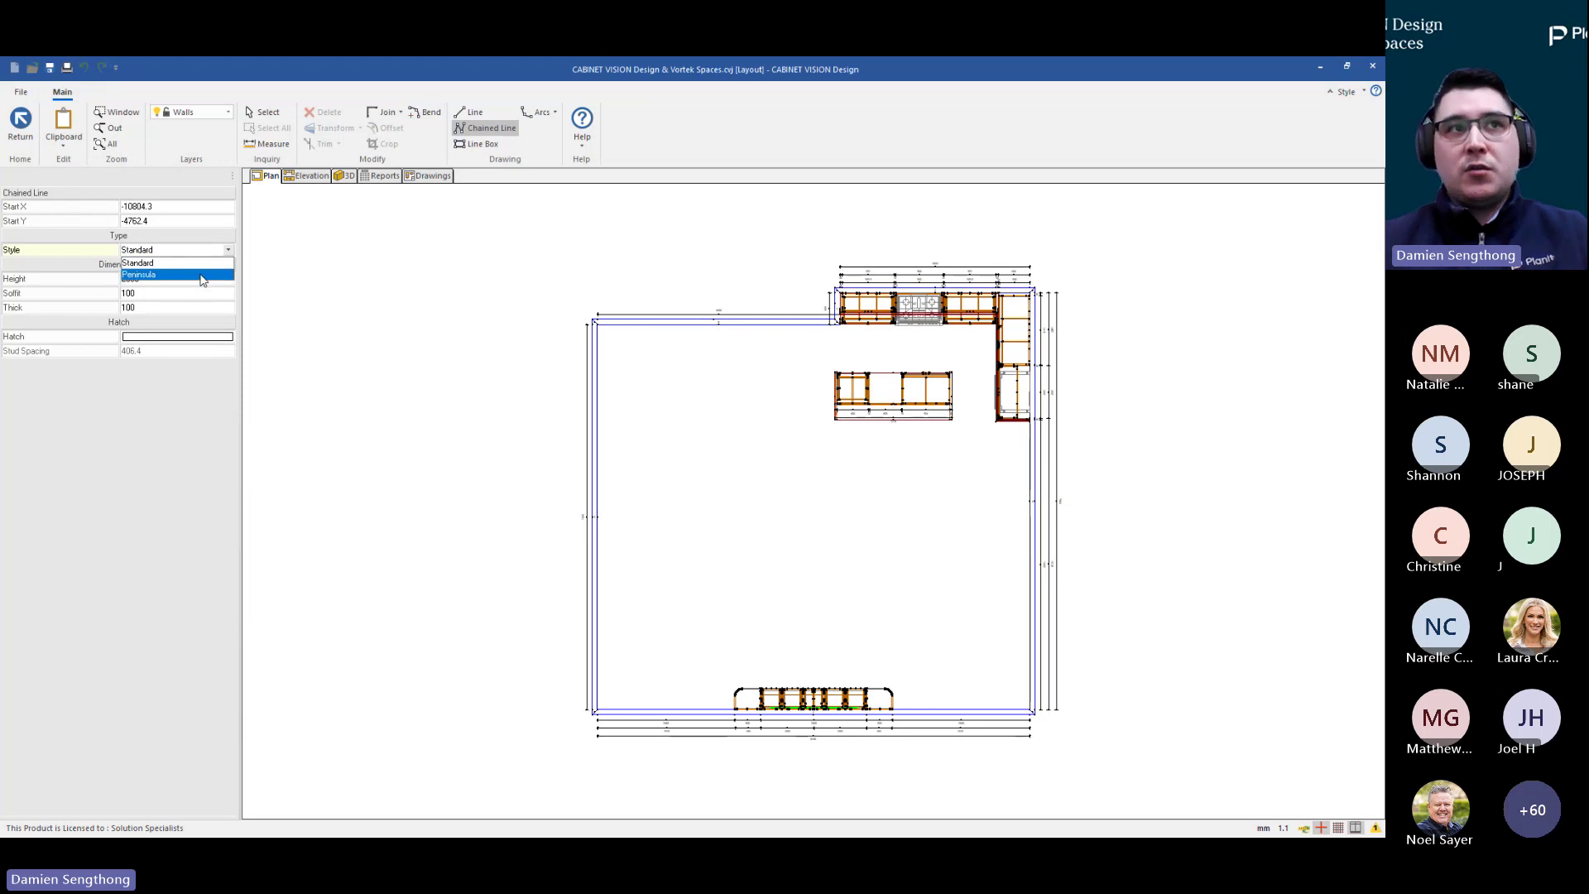
{"action": "left_click", "coordinate": [196, 275]}
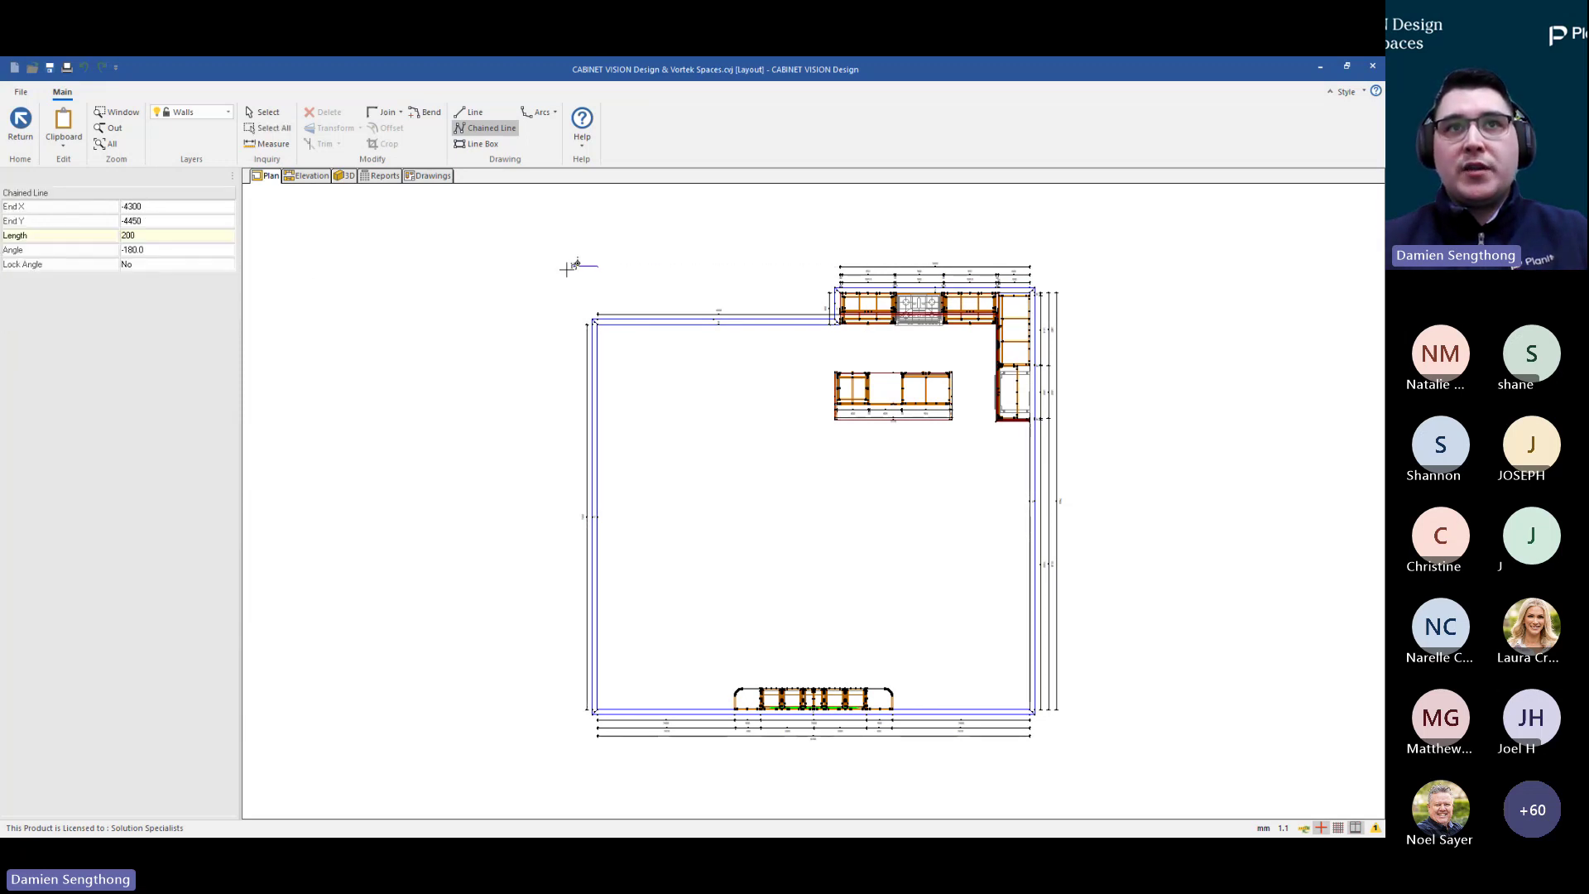
{"action": "left_click", "coordinate": [389, 268]}
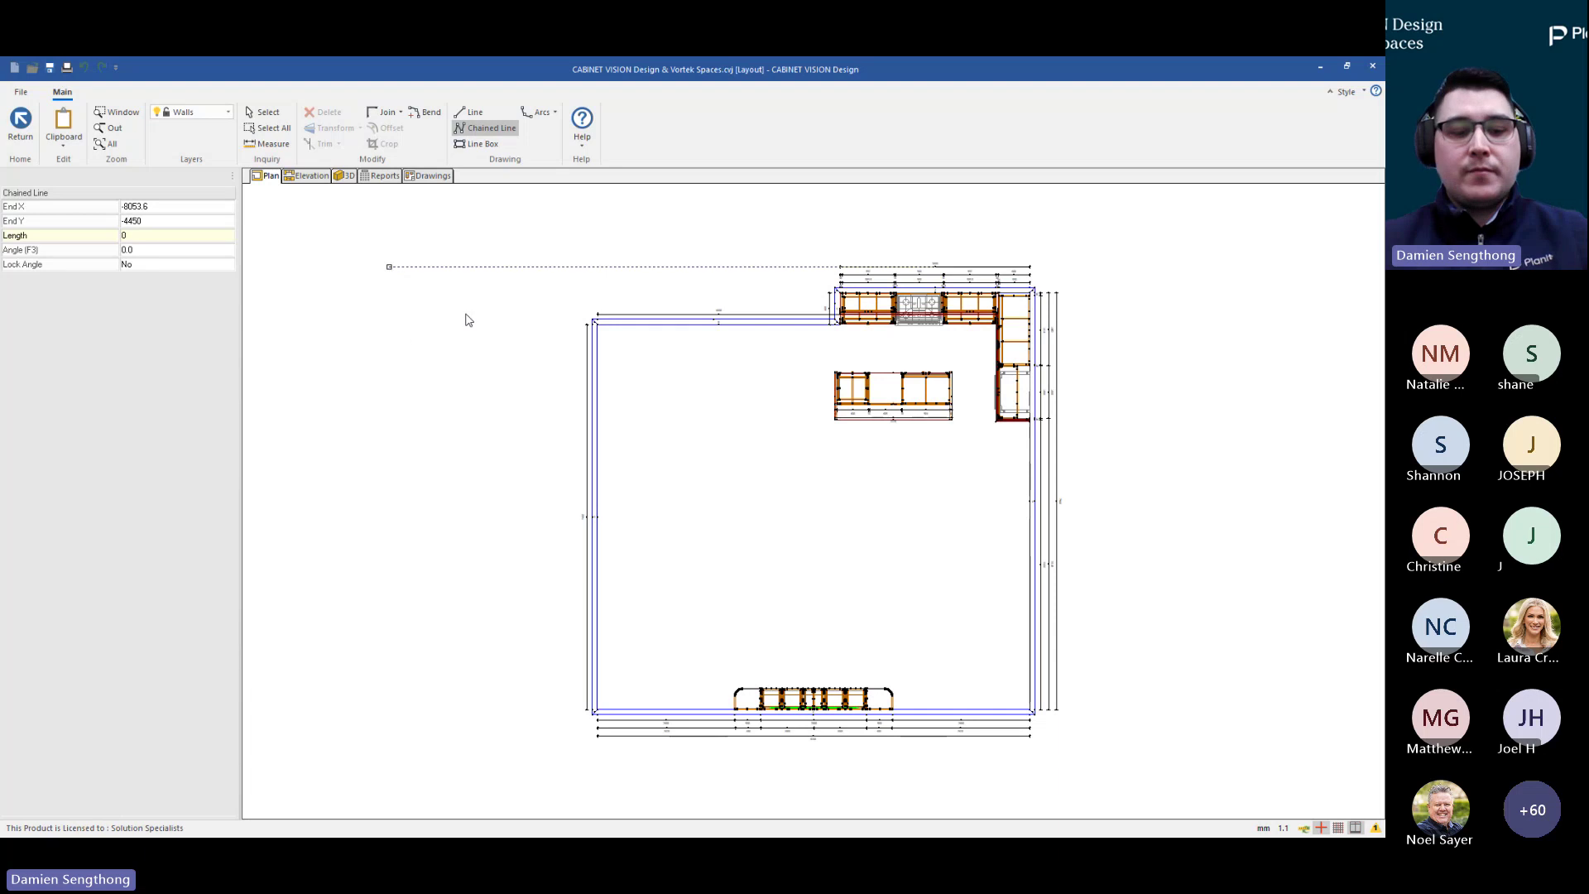
{"action": "scroll", "coordinate": [412, 267], "scroll_direction": "up", "scroll_amount": 2}
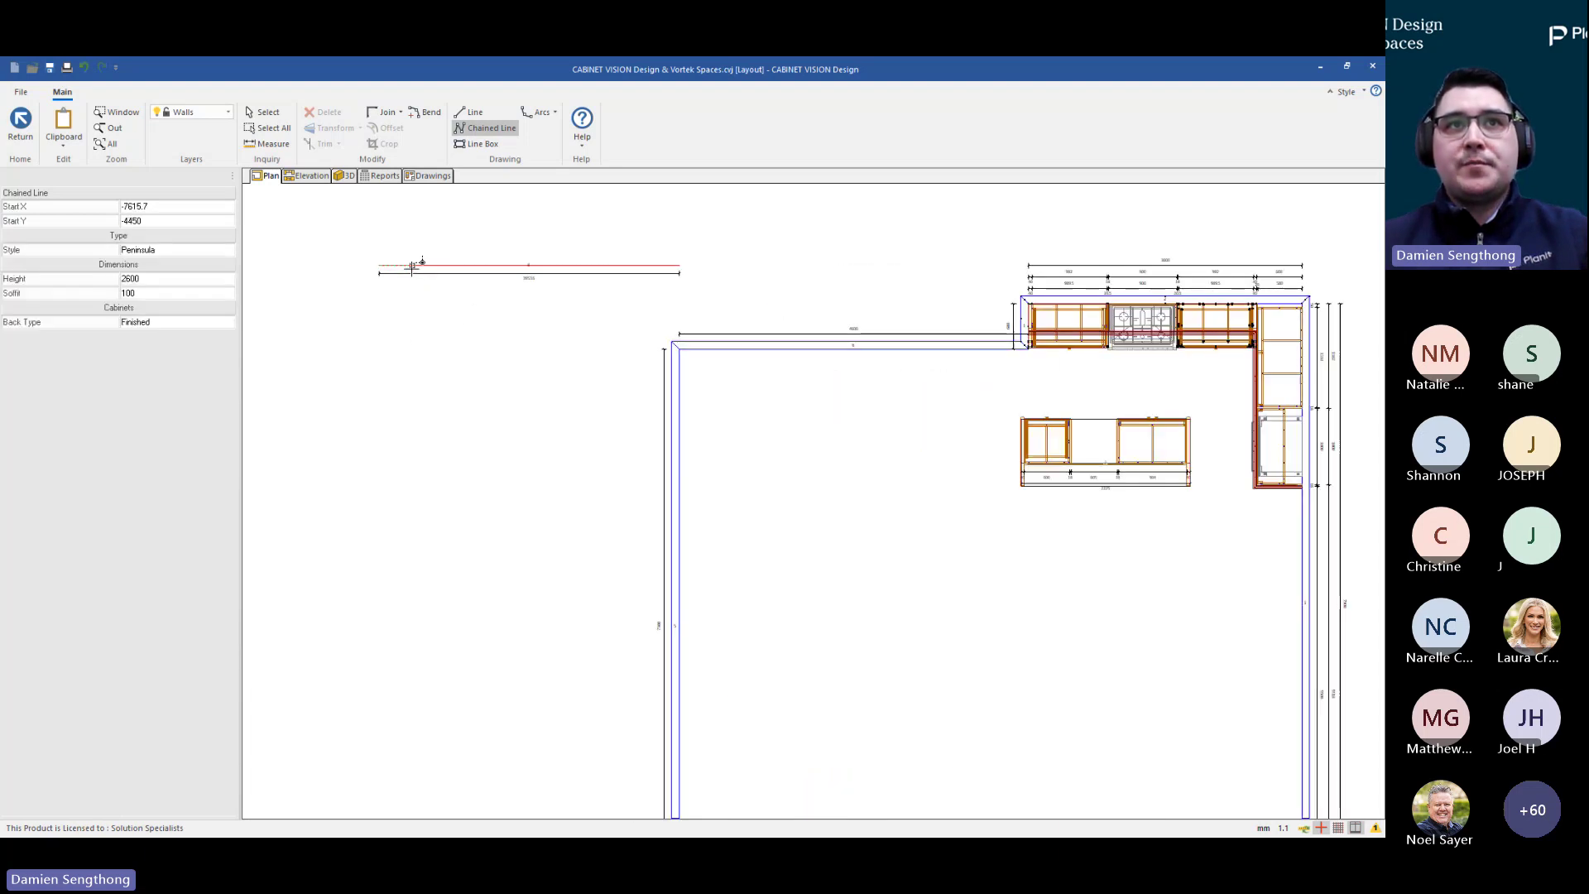
{"action": "scroll", "coordinate": [416, 276], "scroll_direction": "down", "scroll_amount": 1}
{"action": "scroll", "coordinate": [416, 276], "scroll_direction": "down", "scroll_amount": 1}
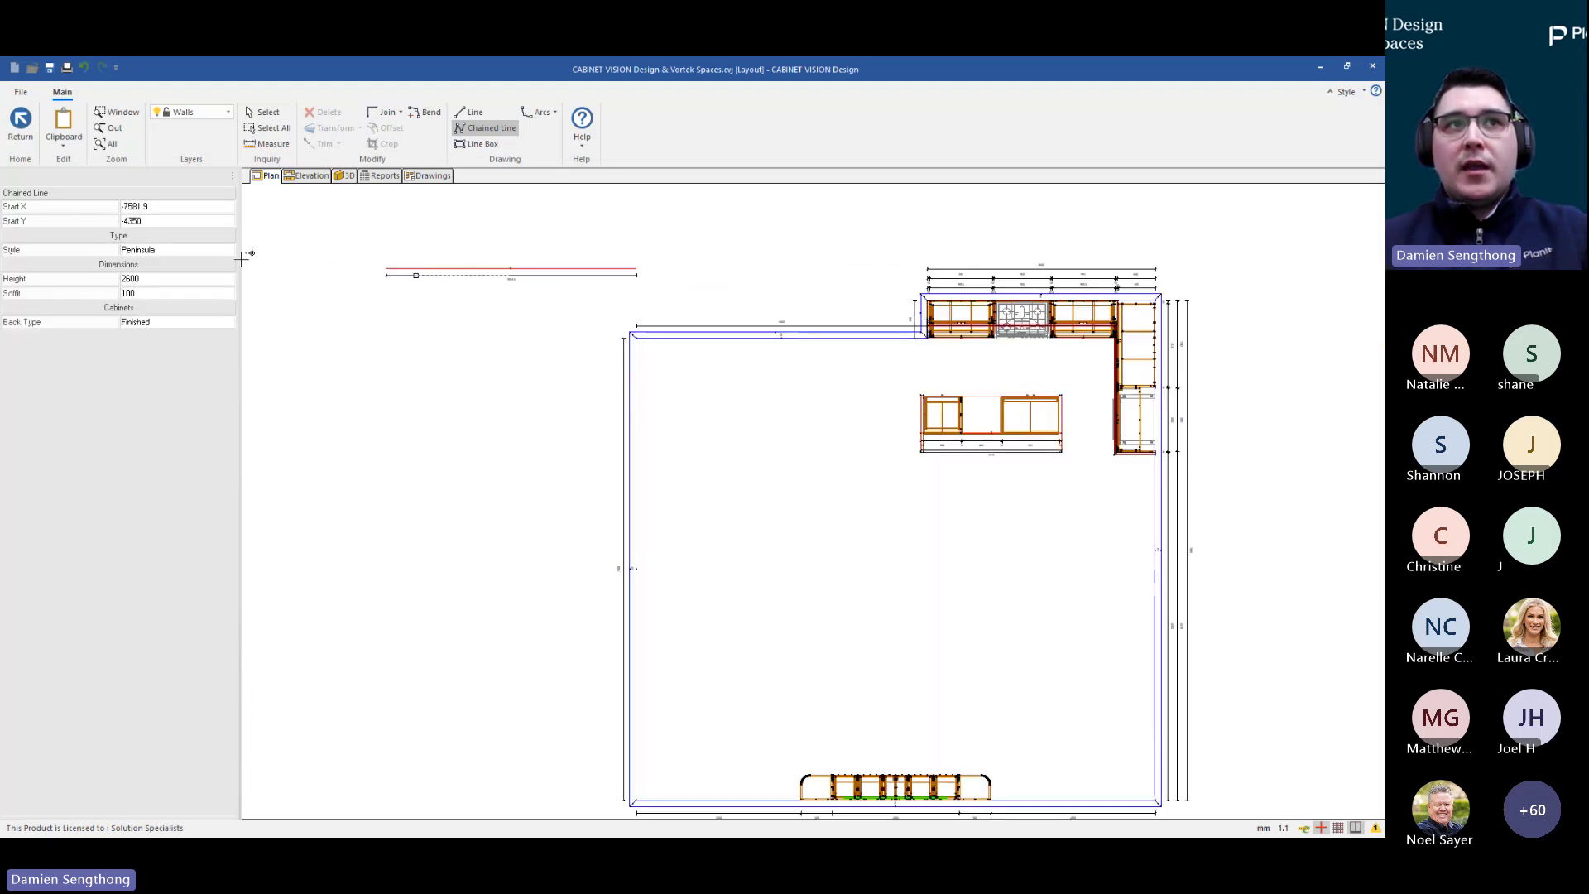
Draw a horizontal Standard-style wall about 3750 mm long just above the peninsula wall and leave wall drawing
{"action": "left_click", "coordinate": [229, 249]}
{"action": "left_click", "coordinate": [145, 264]}
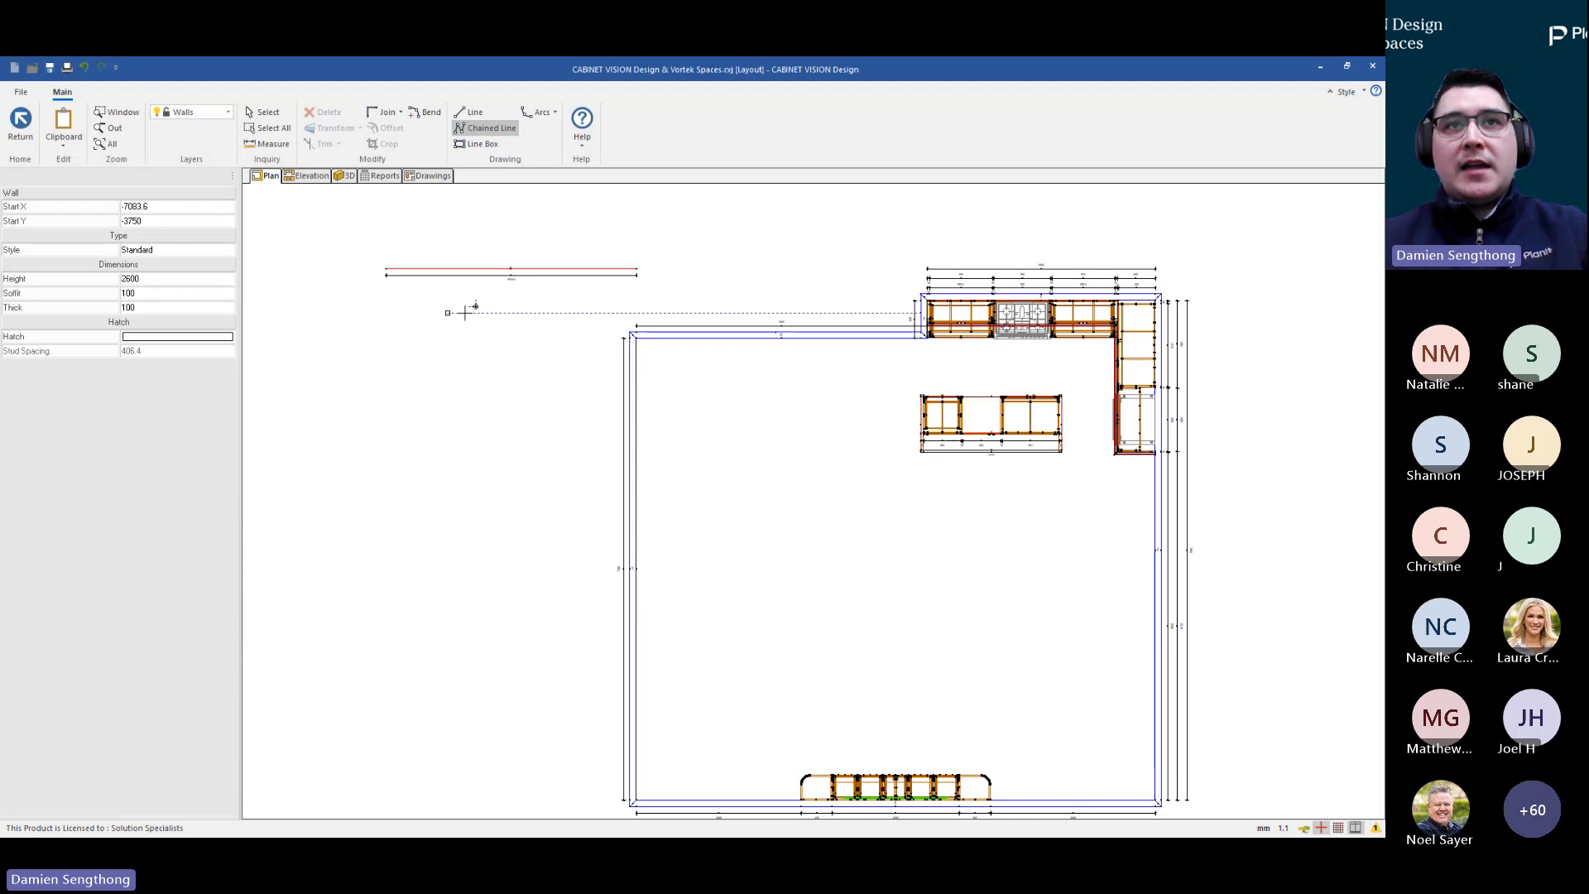
{"action": "left_click", "coordinate": [623, 224]}
{"action": "left_click", "coordinate": [386, 224]}
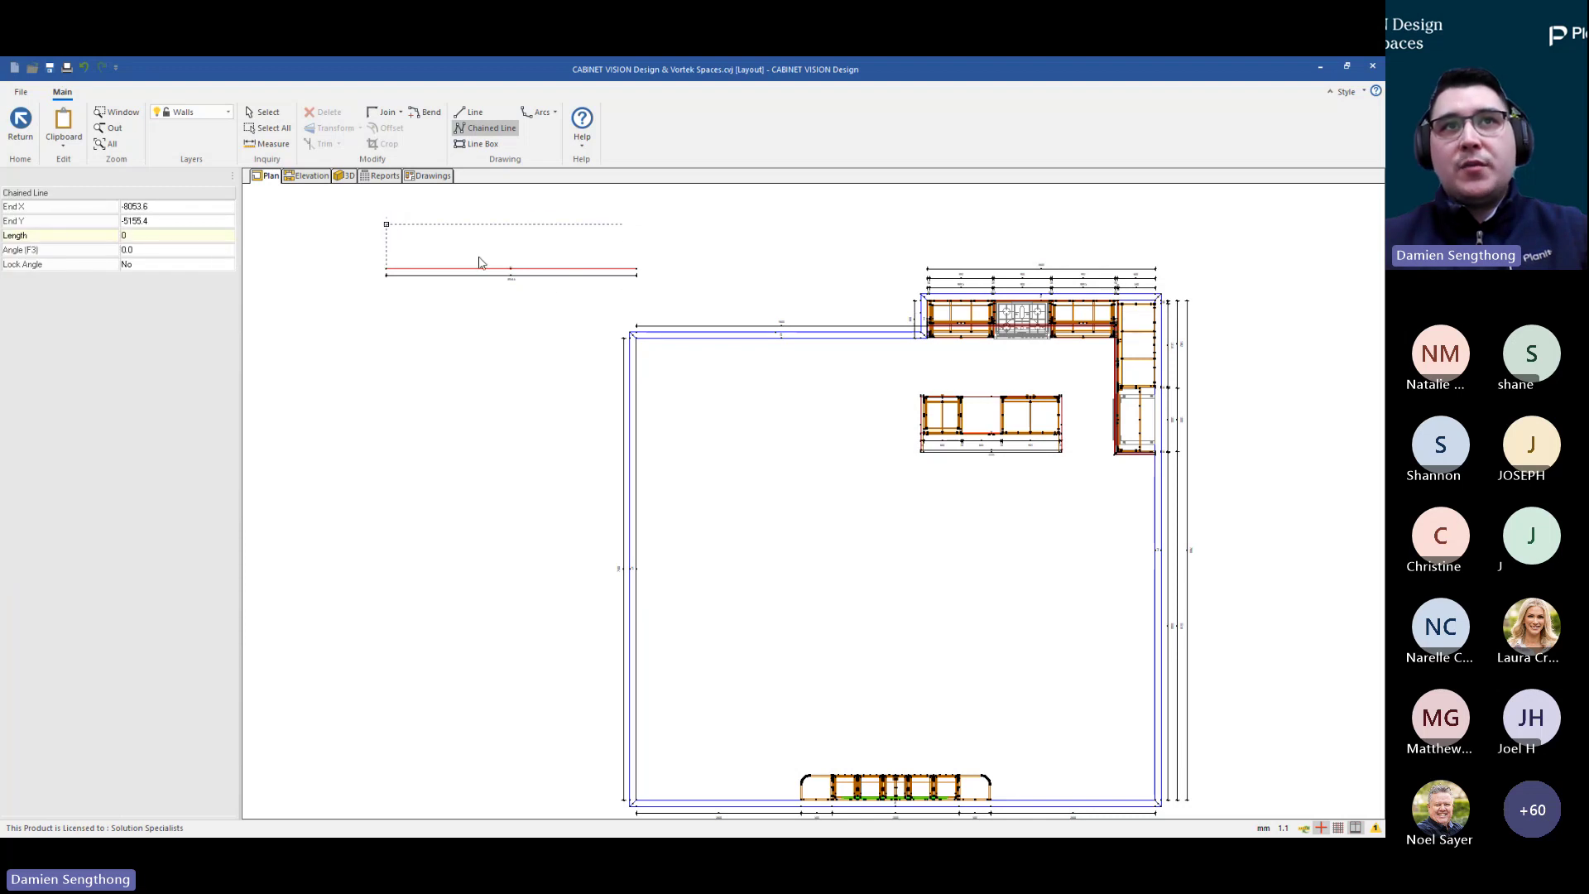
{"action": "left_click", "coordinate": [477, 258]}
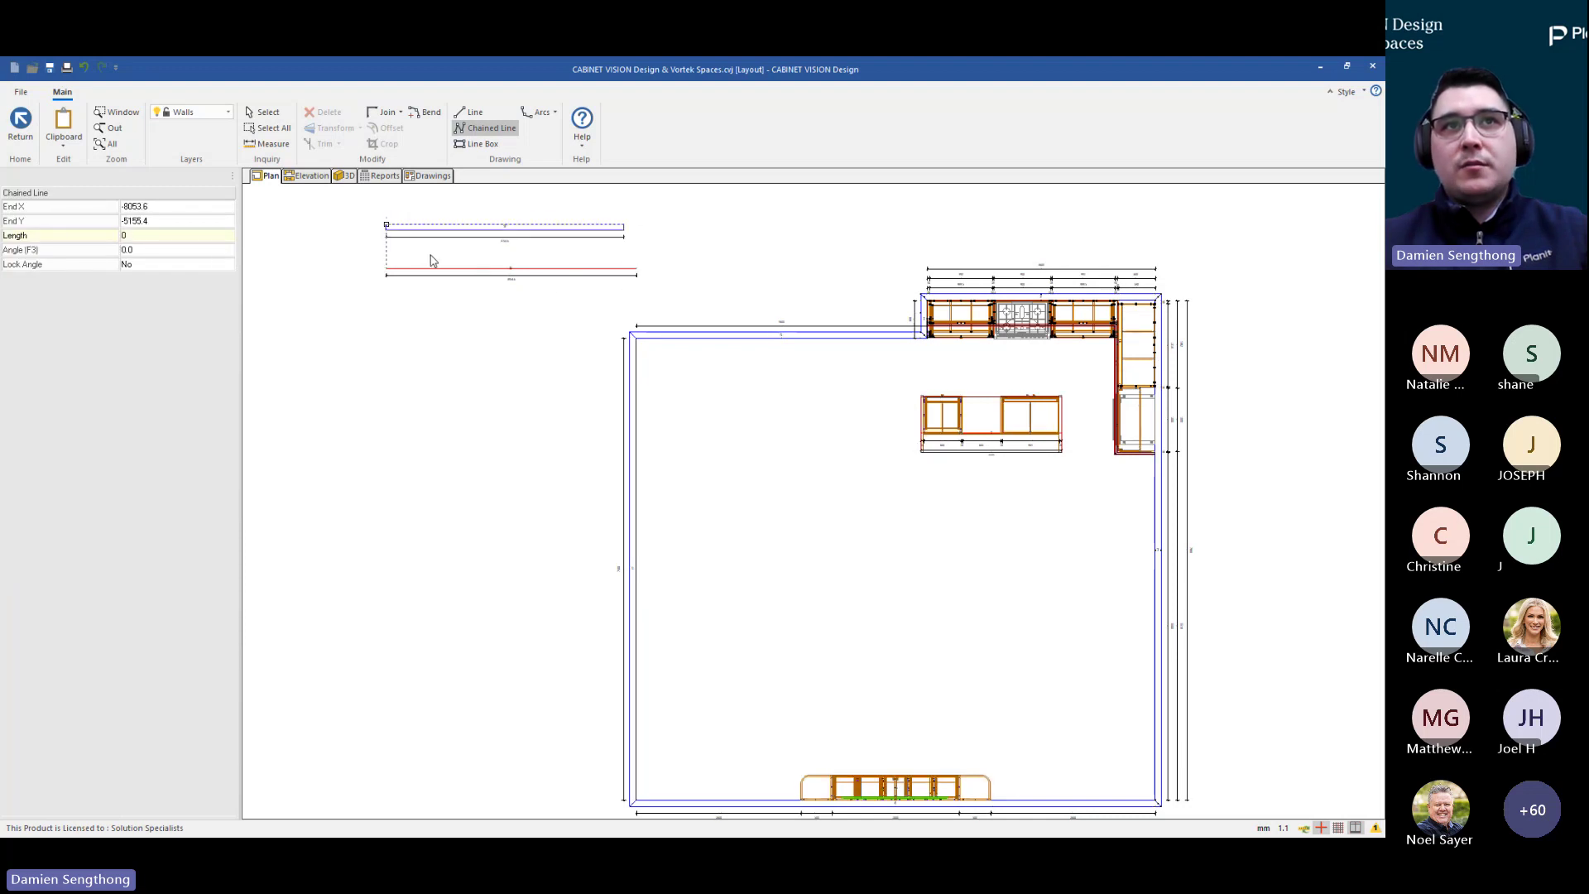
{"action": "left_click", "coordinate": [21, 122]}
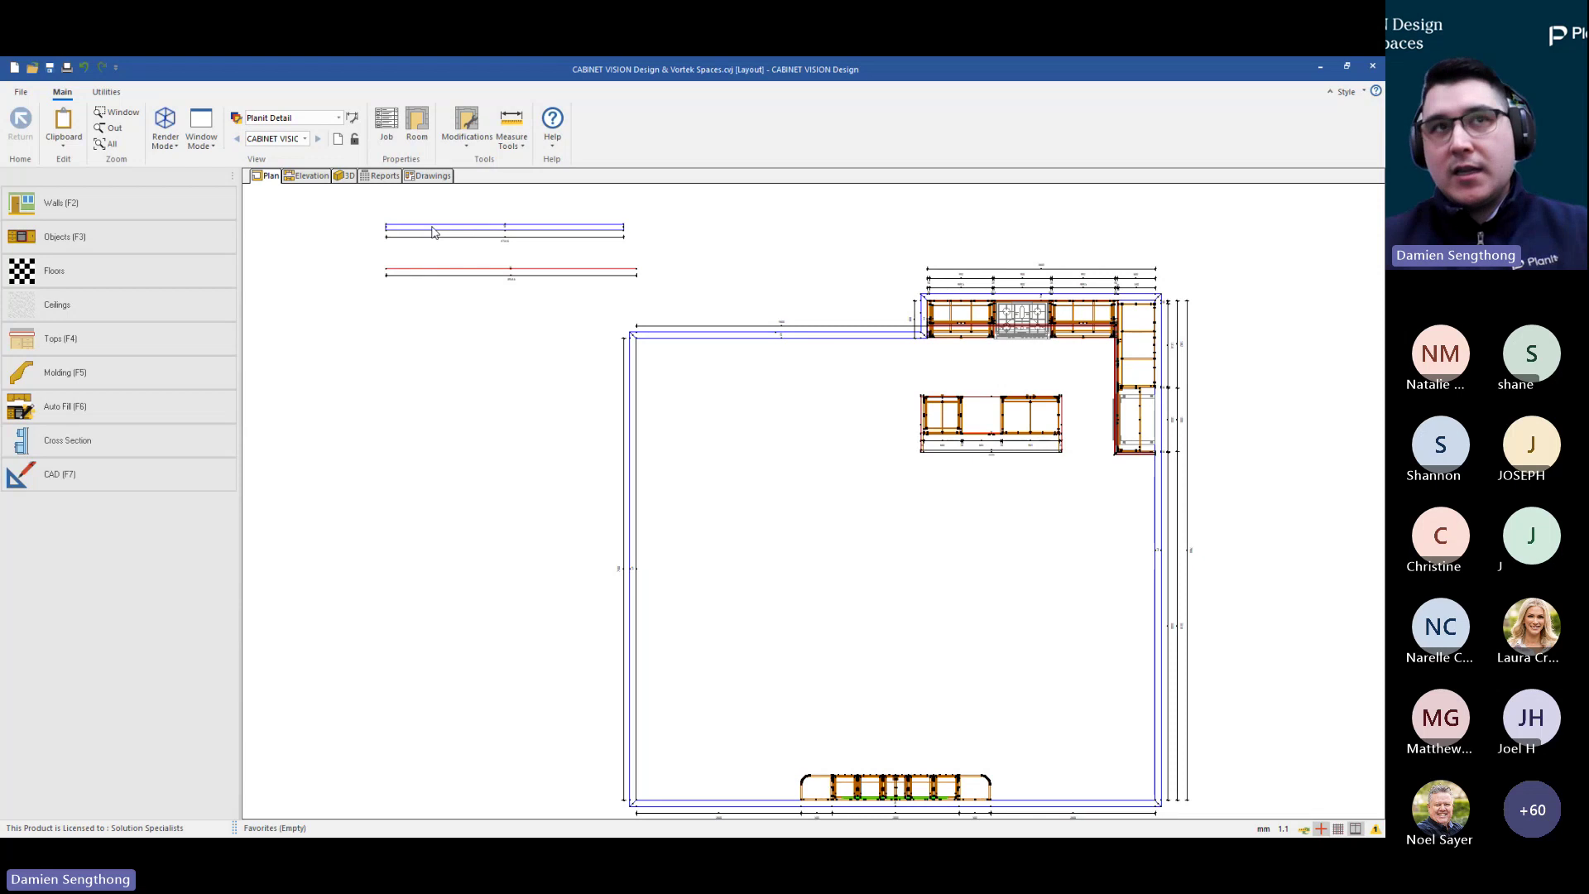
Change the new standard wall's style to Cathedral and view it in 3D
{"action": "left_click", "coordinate": [432, 227]}
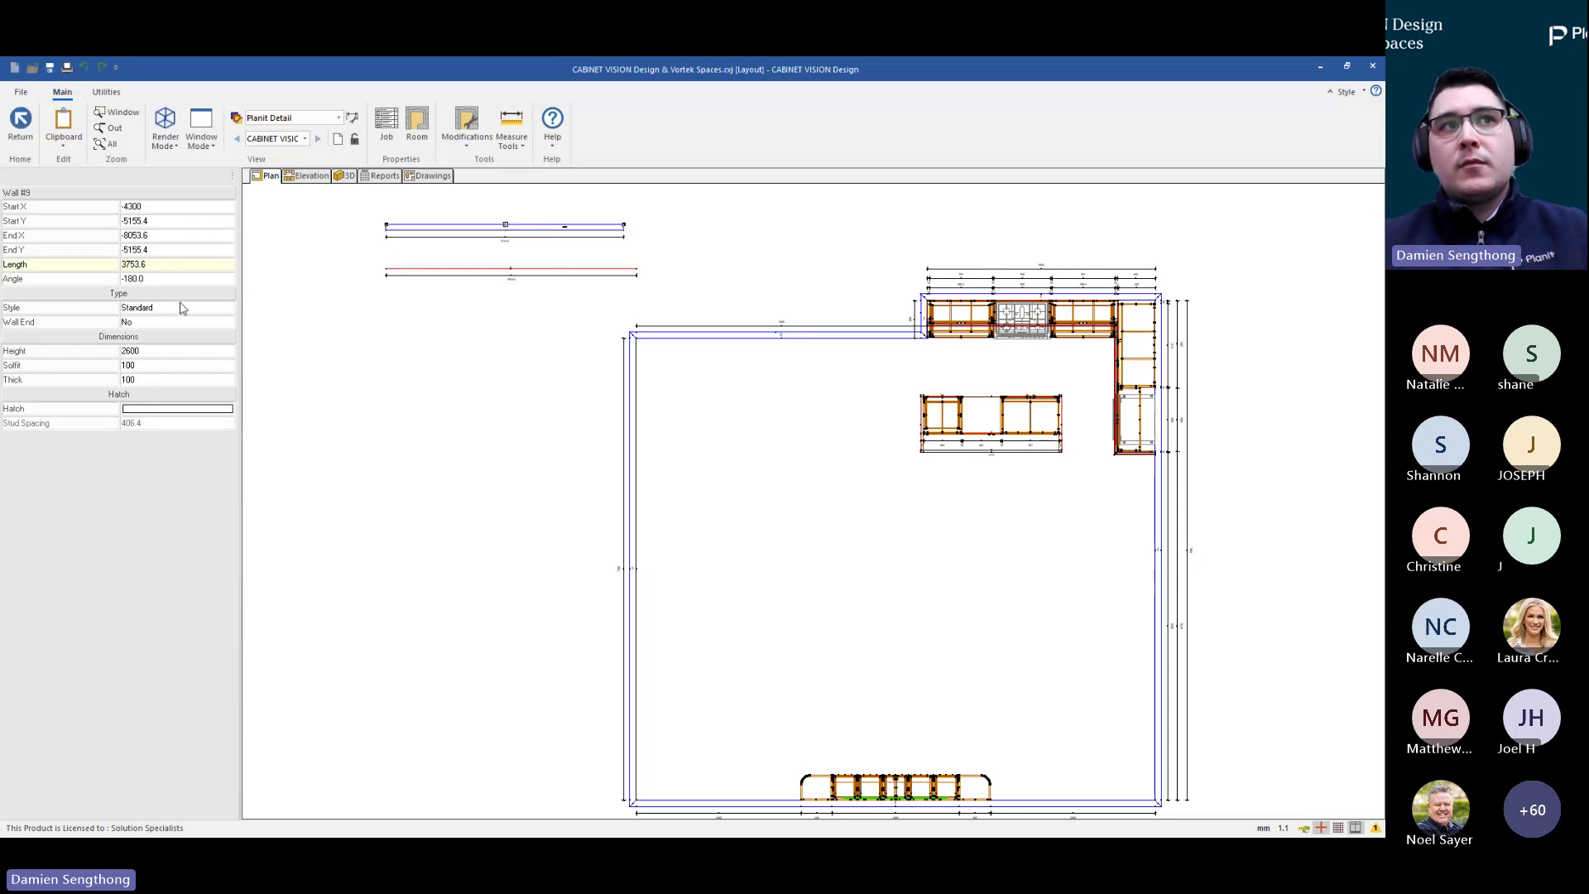
{"action": "left_click", "coordinate": [186, 308]}
{"action": "left_click", "coordinate": [227, 309]}
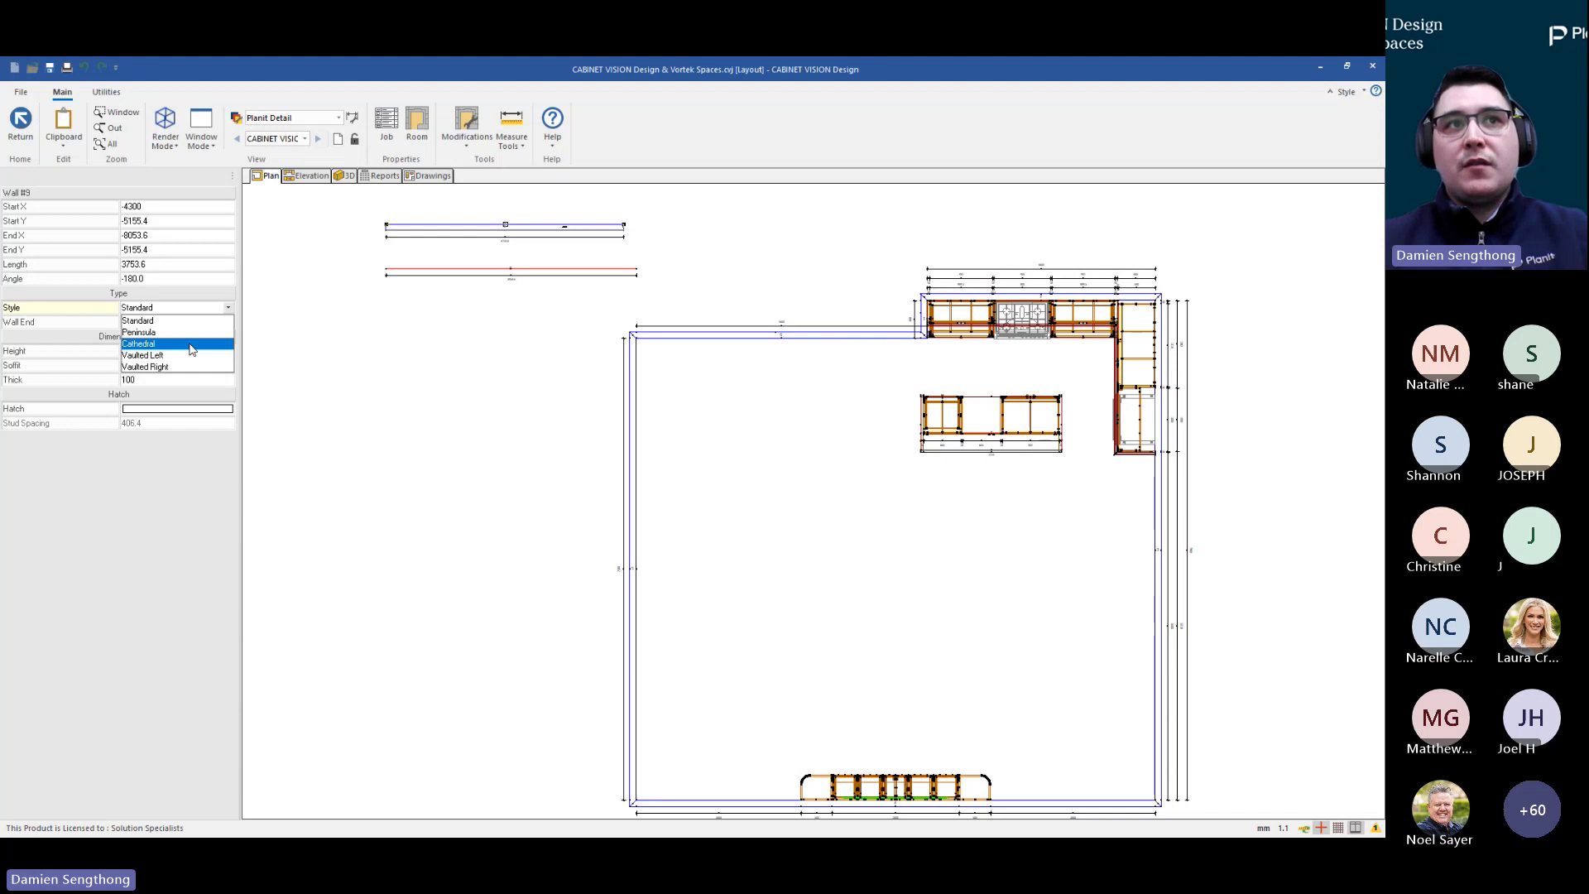
{"action": "left_click", "coordinate": [191, 345]}
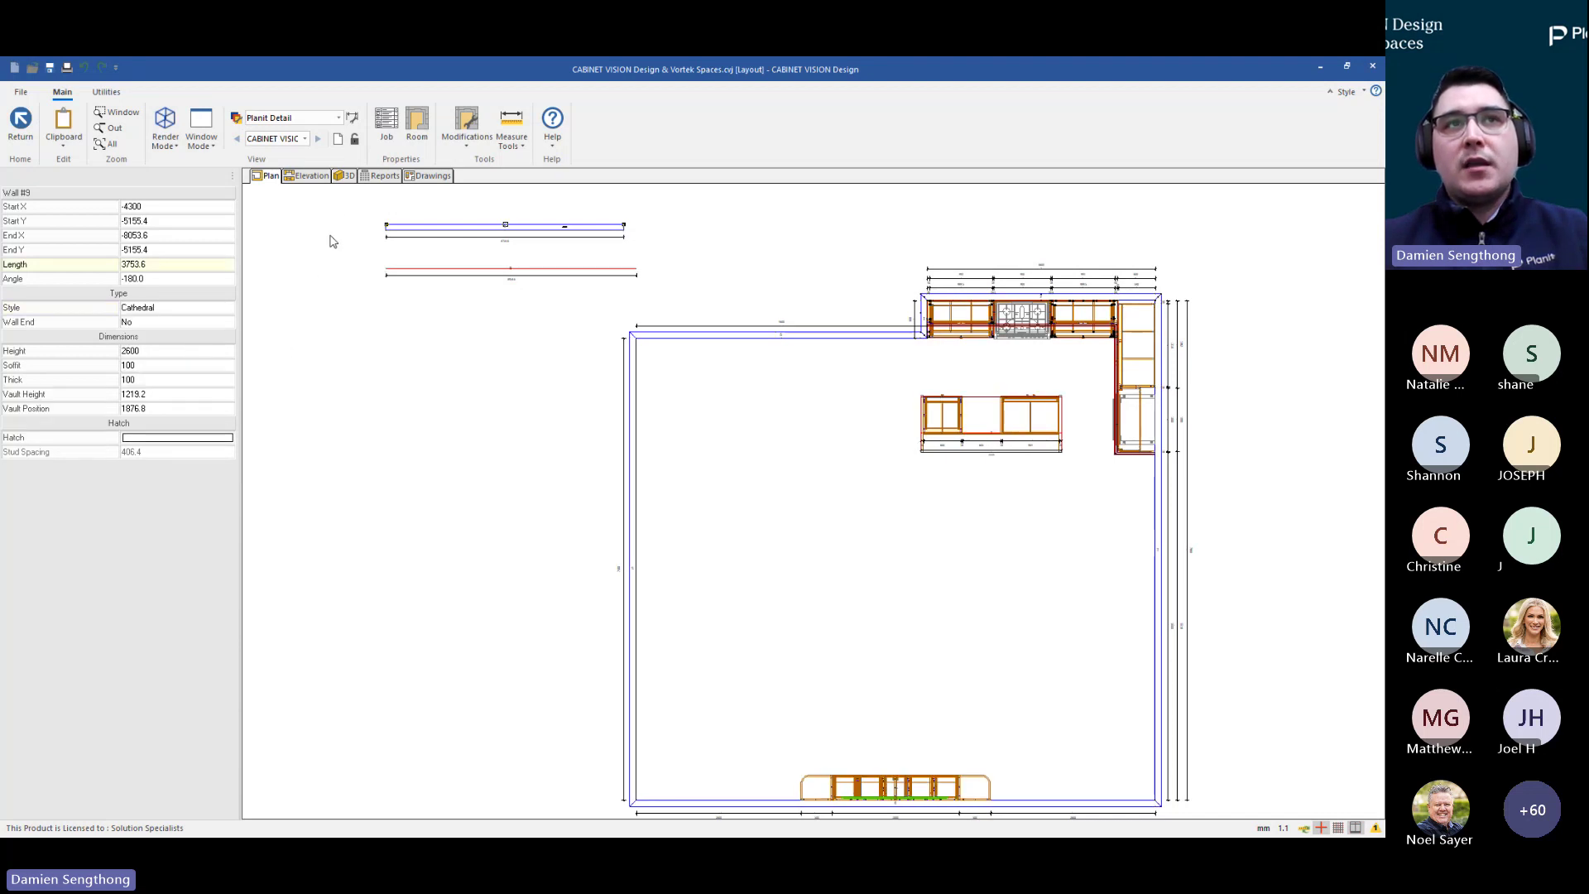
{"action": "left_click", "coordinate": [346, 177]}
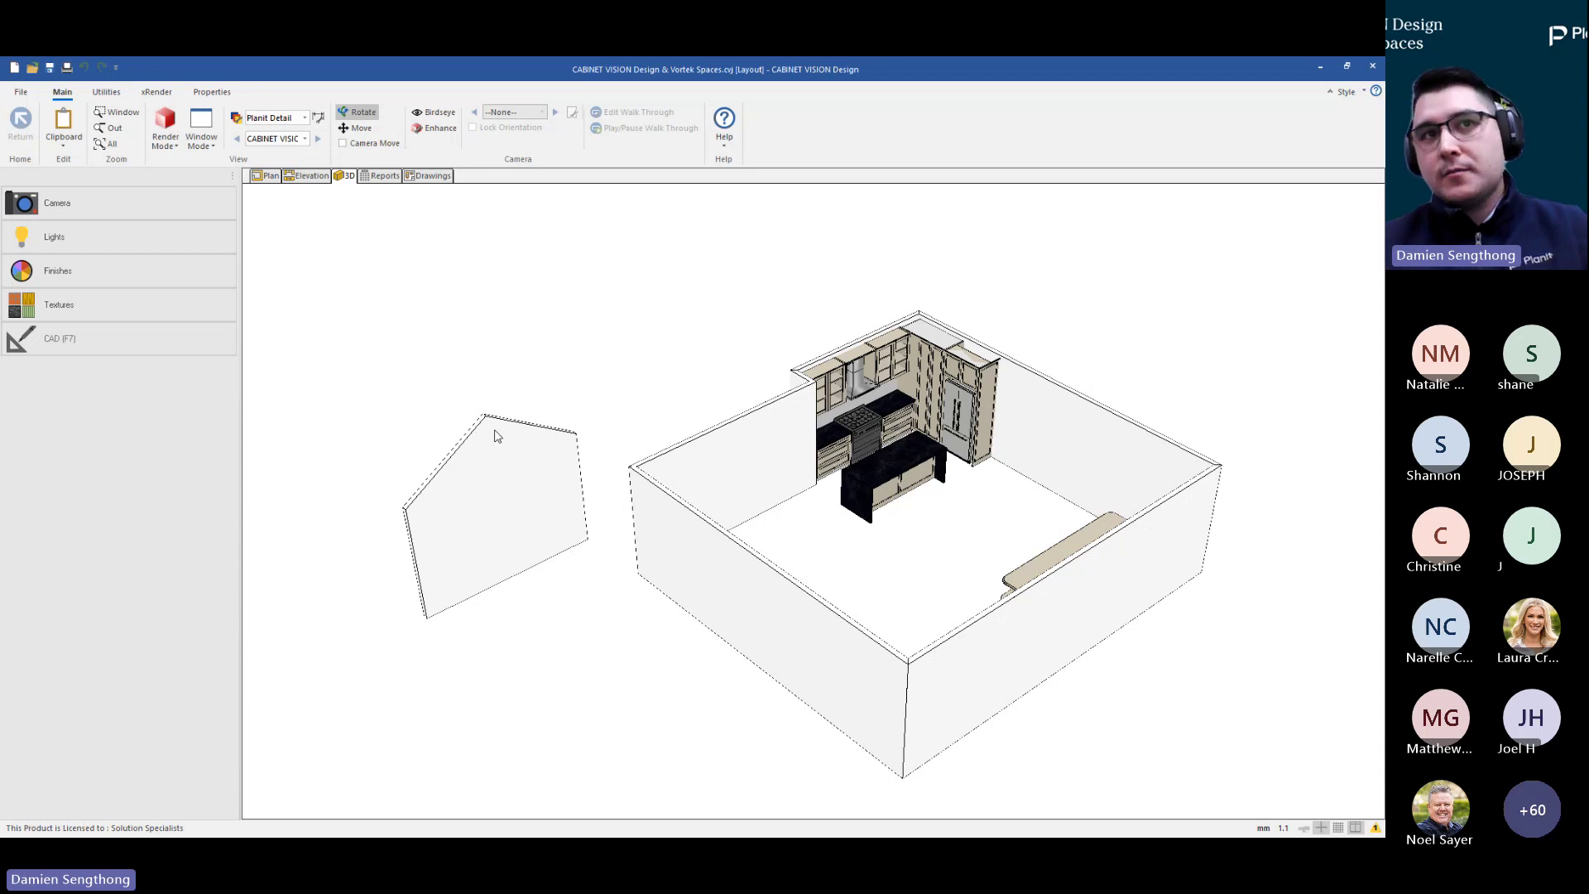
Change the cathedral wall's style to Vaulted Left from the plan view and check its shape in 3D
{"action": "left_click", "coordinate": [268, 176]}
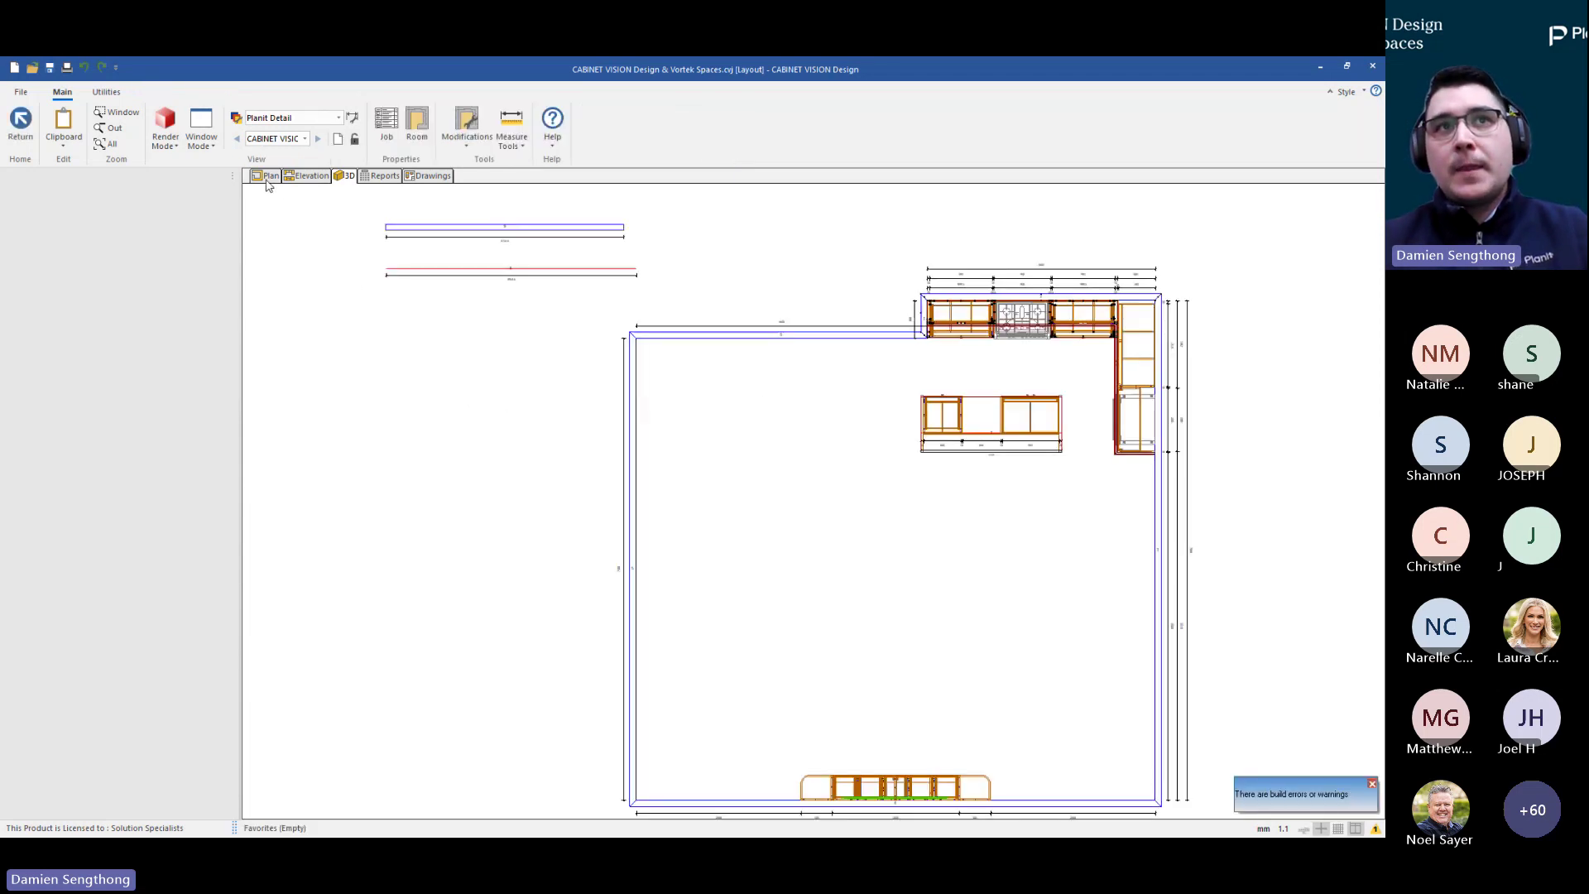
{"action": "left_click", "coordinate": [476, 235]}
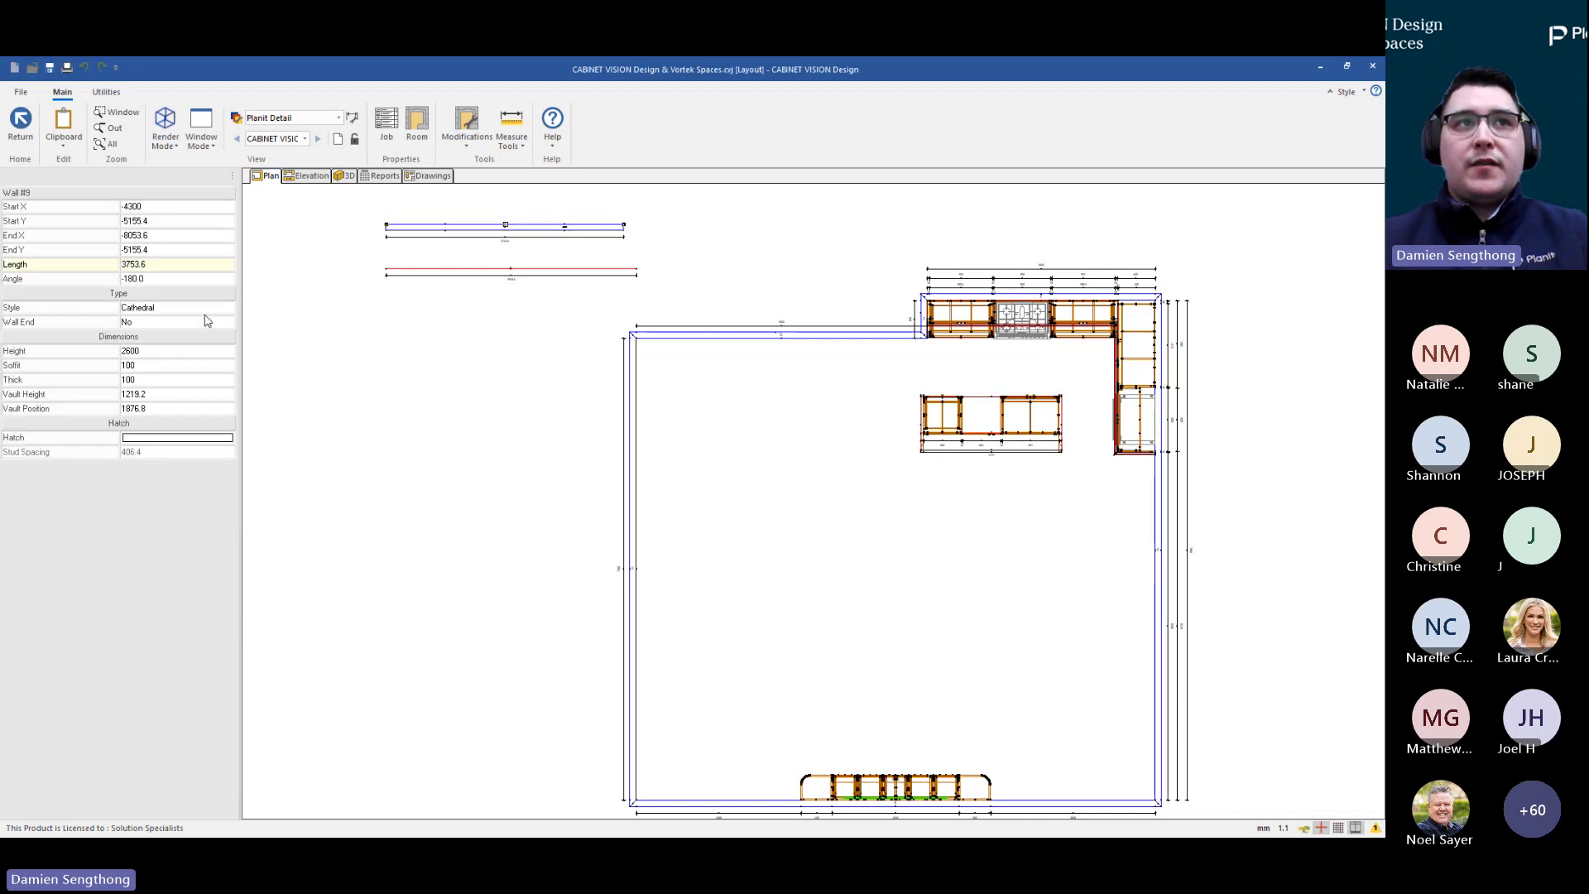
{"action": "left_click", "coordinate": [229, 307]}
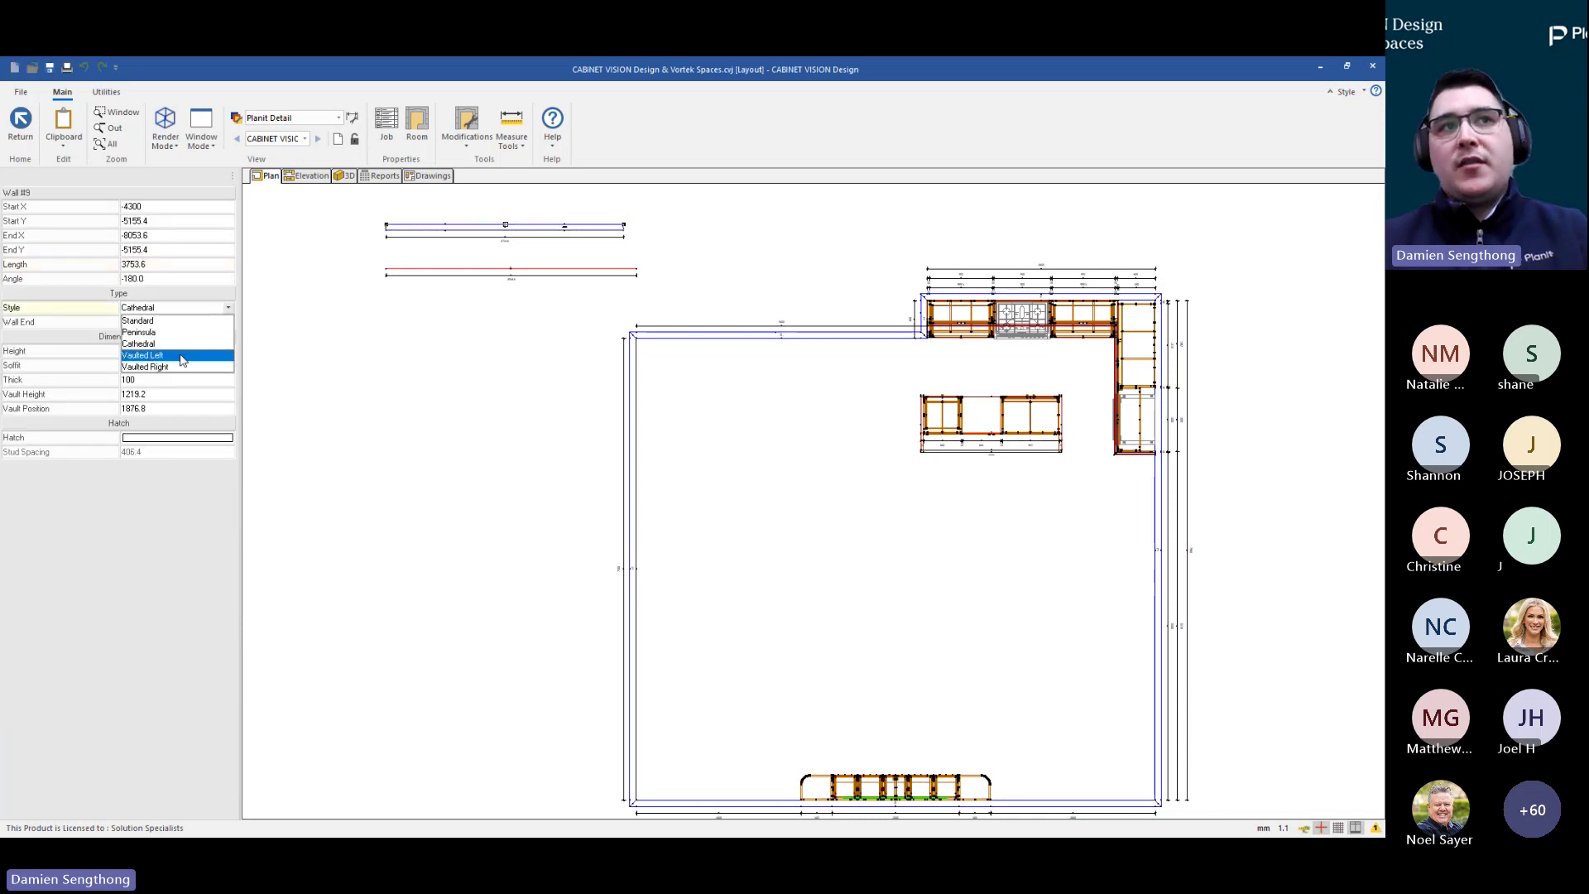
{"action": "left_click", "coordinate": [181, 355]}
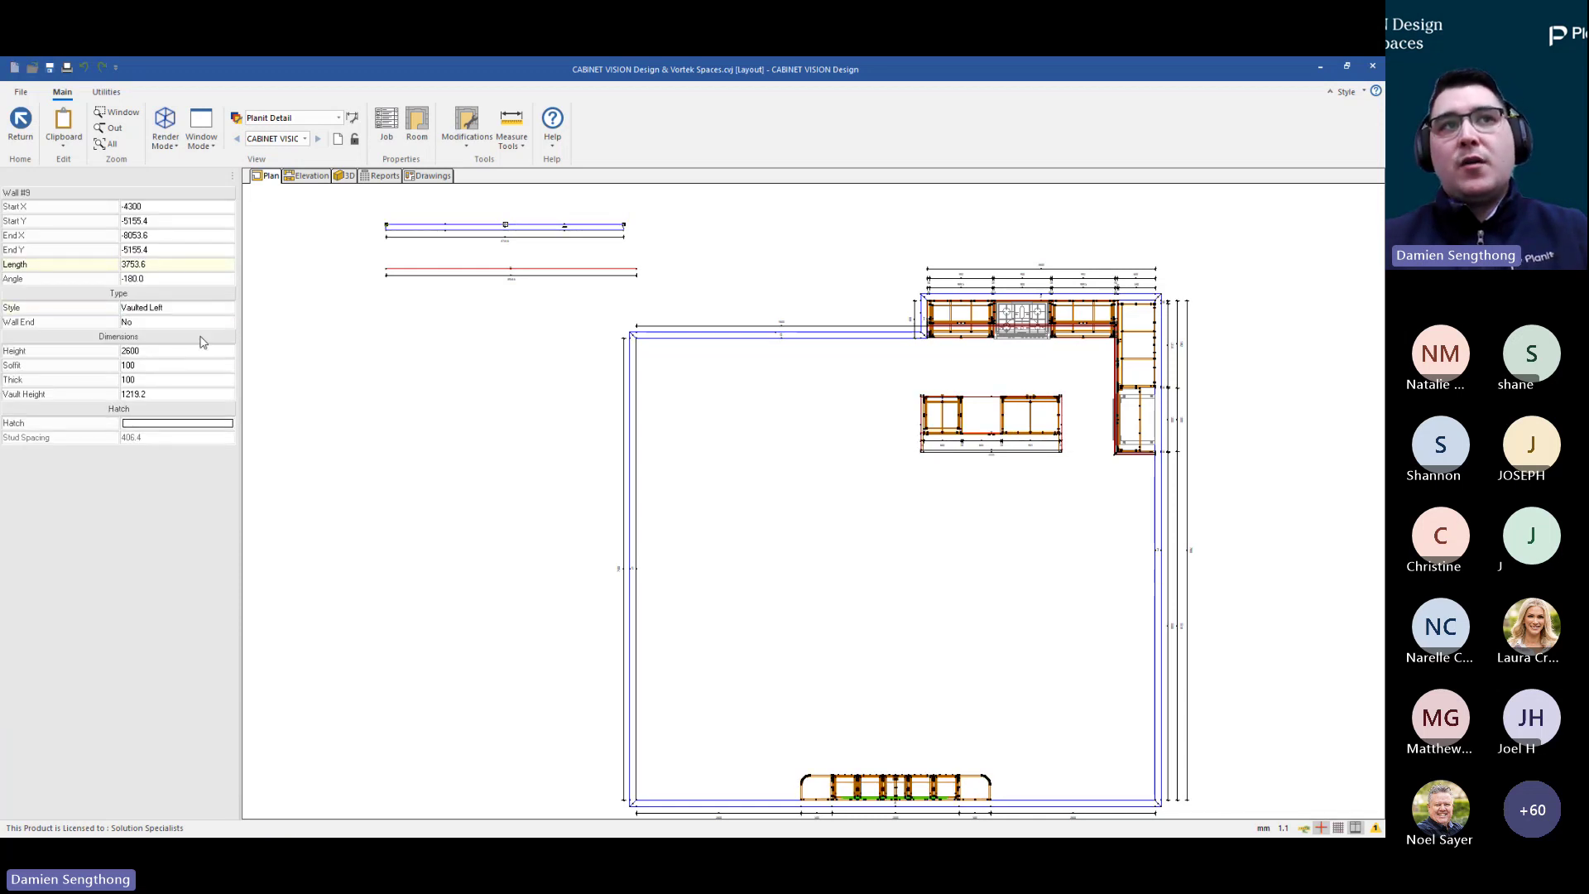
{"action": "left_click", "coordinate": [343, 176]}
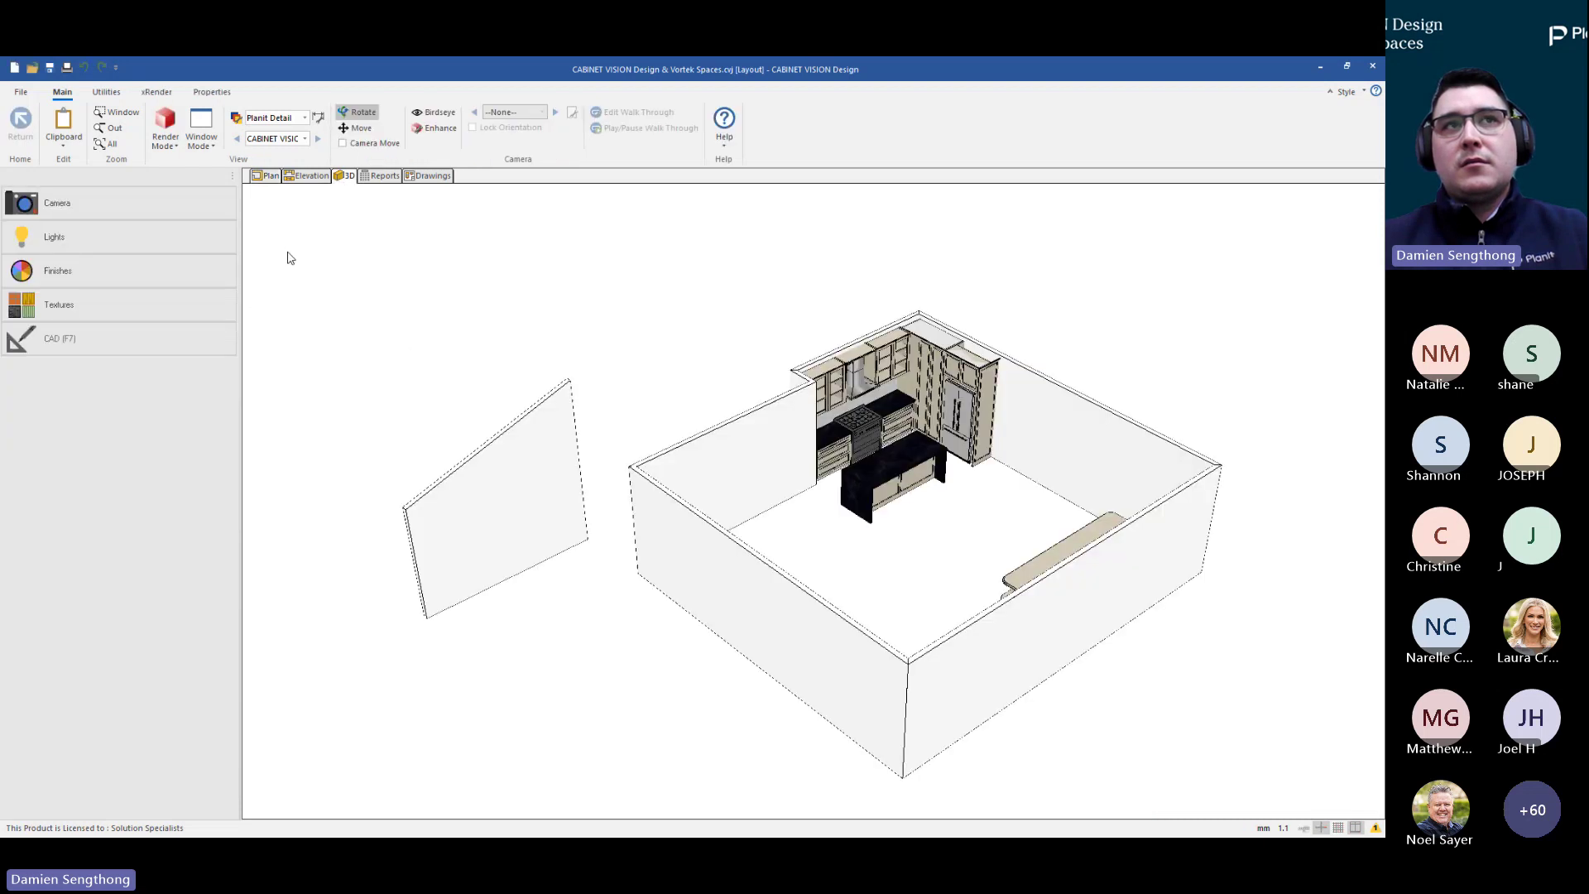
Set the same wall's style to Vaulted Right in the plan and view it in 3D
{"action": "left_click", "coordinate": [270, 177]}
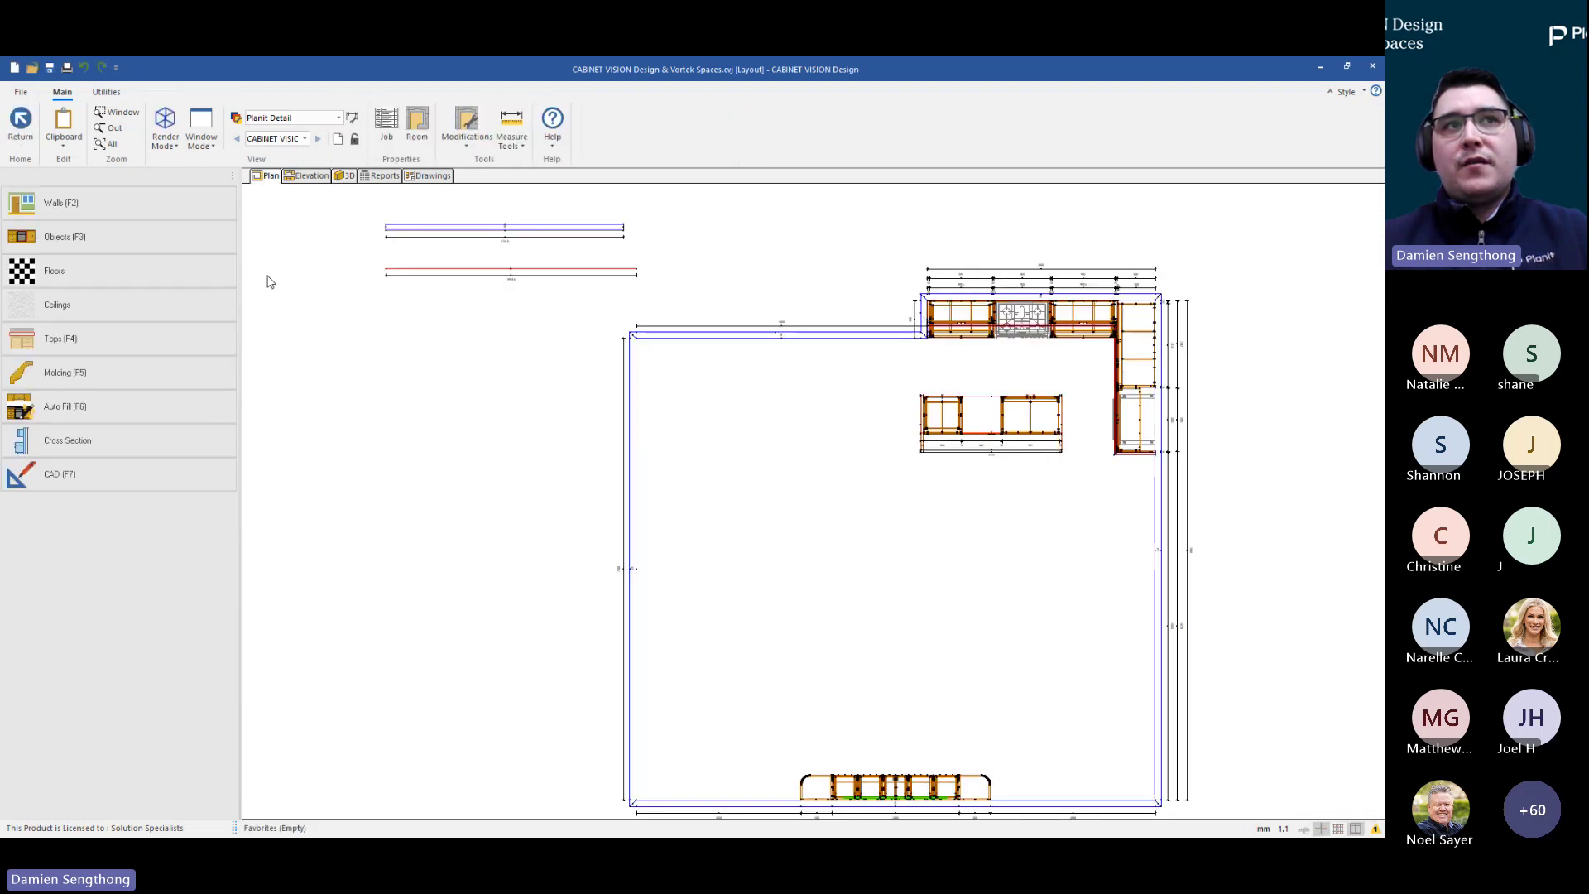
{"action": "left_click", "coordinate": [227, 309]}
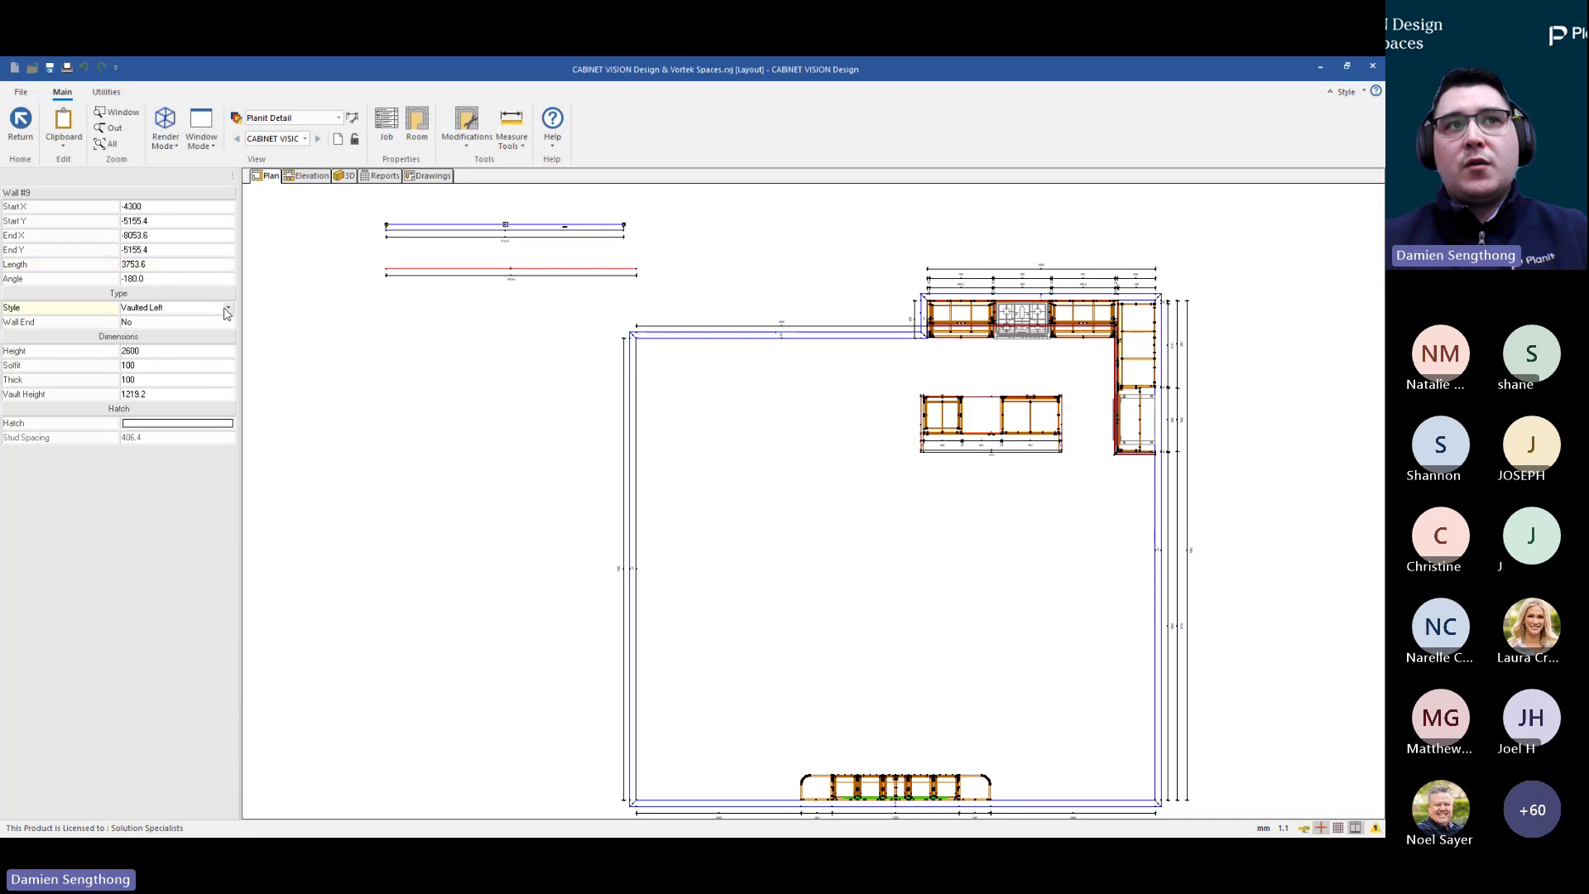
{"action": "left_click", "coordinate": [176, 367]}
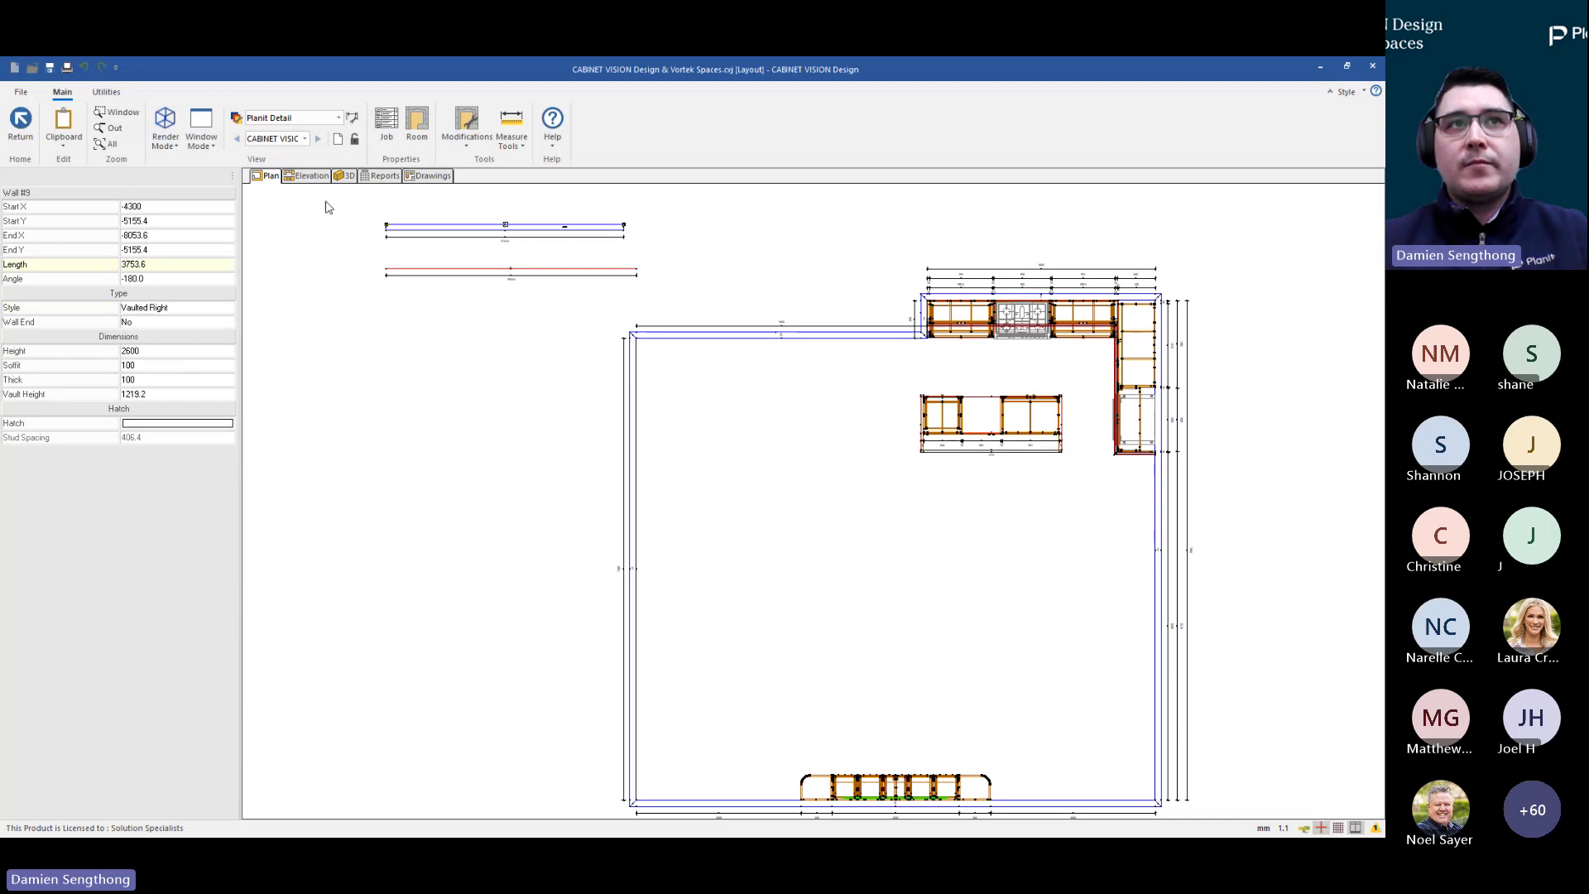
{"action": "left_click", "coordinate": [343, 176]}
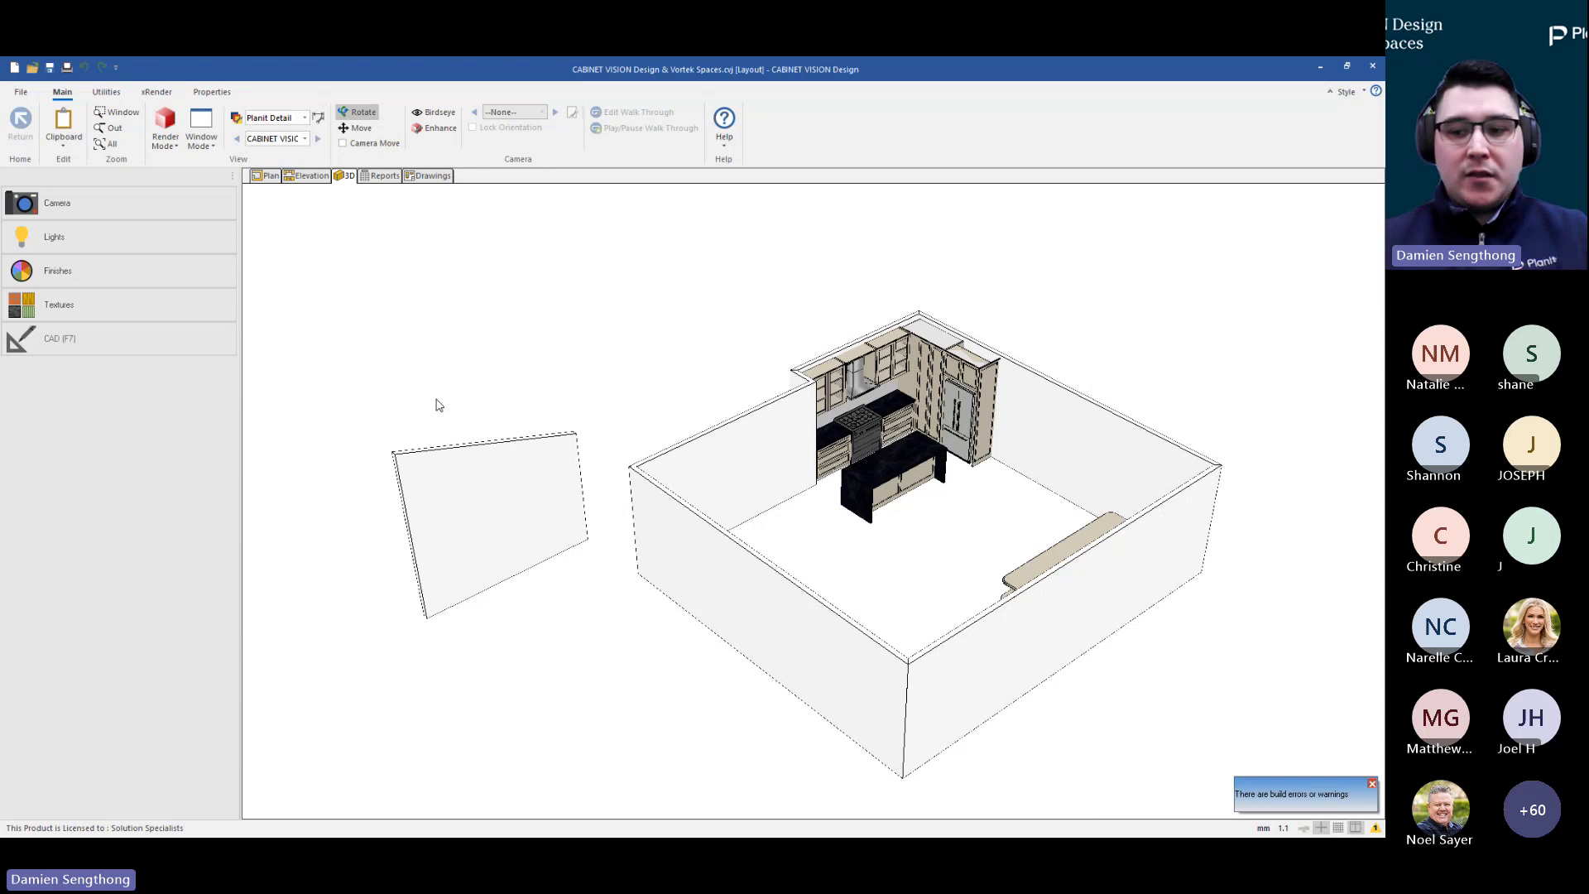
Return to the plan view and delete the two separate demonstration walls drawn above the room
{"action": "left_click", "coordinate": [276, 177]}
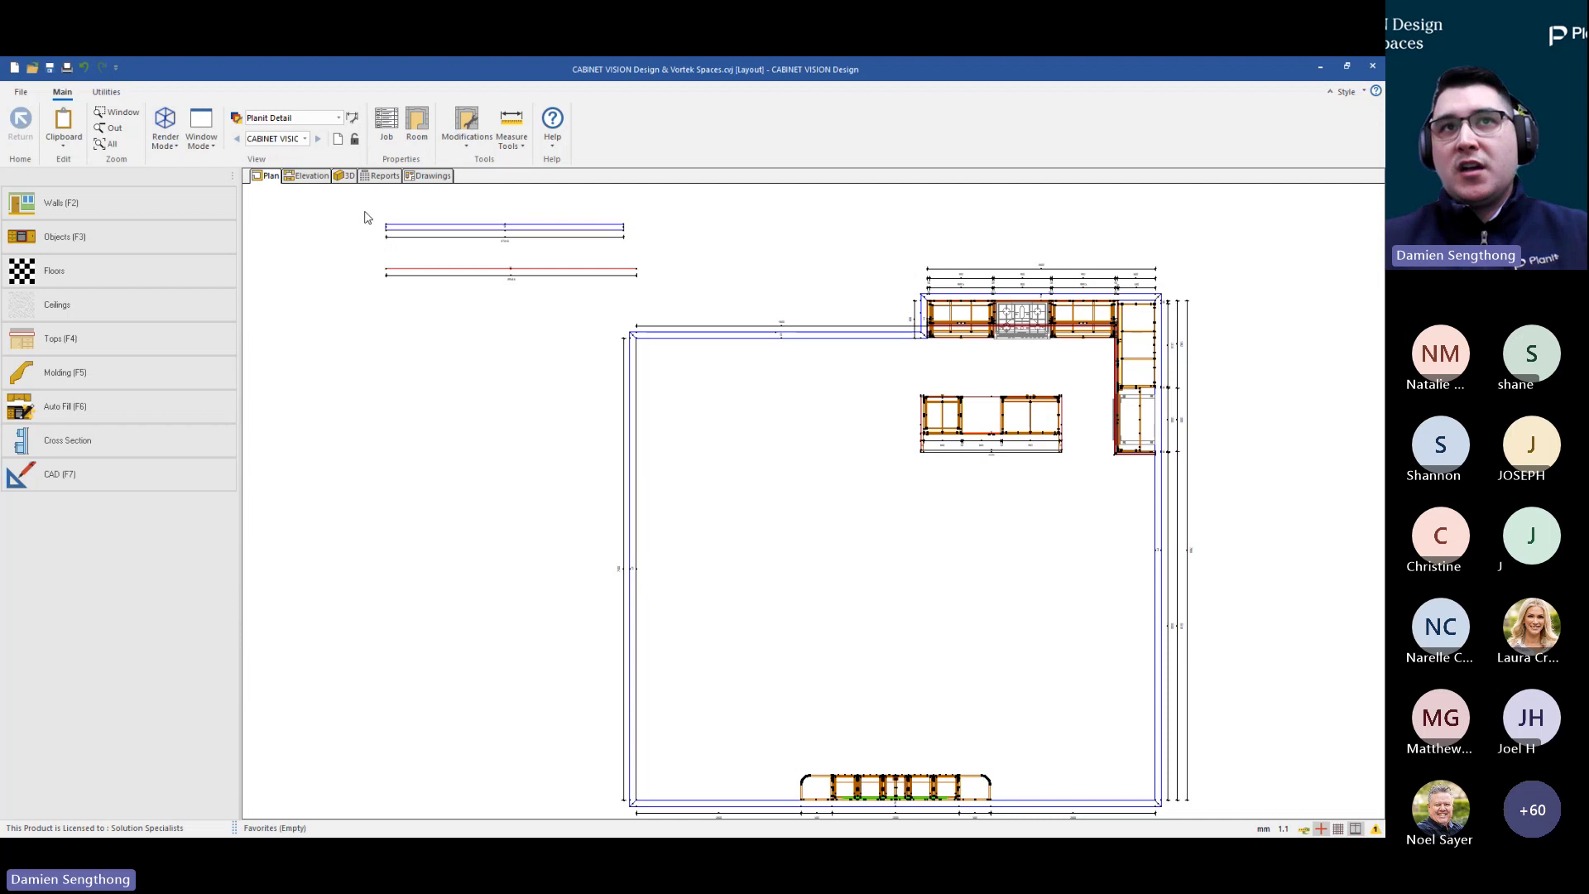
{"action": "left_click", "coordinate": [133, 204]}
{"action": "left_click_drag", "start_coordinate": [365, 213], "coordinate": [653, 294]}
{"action": "key", "text": "Delete"}
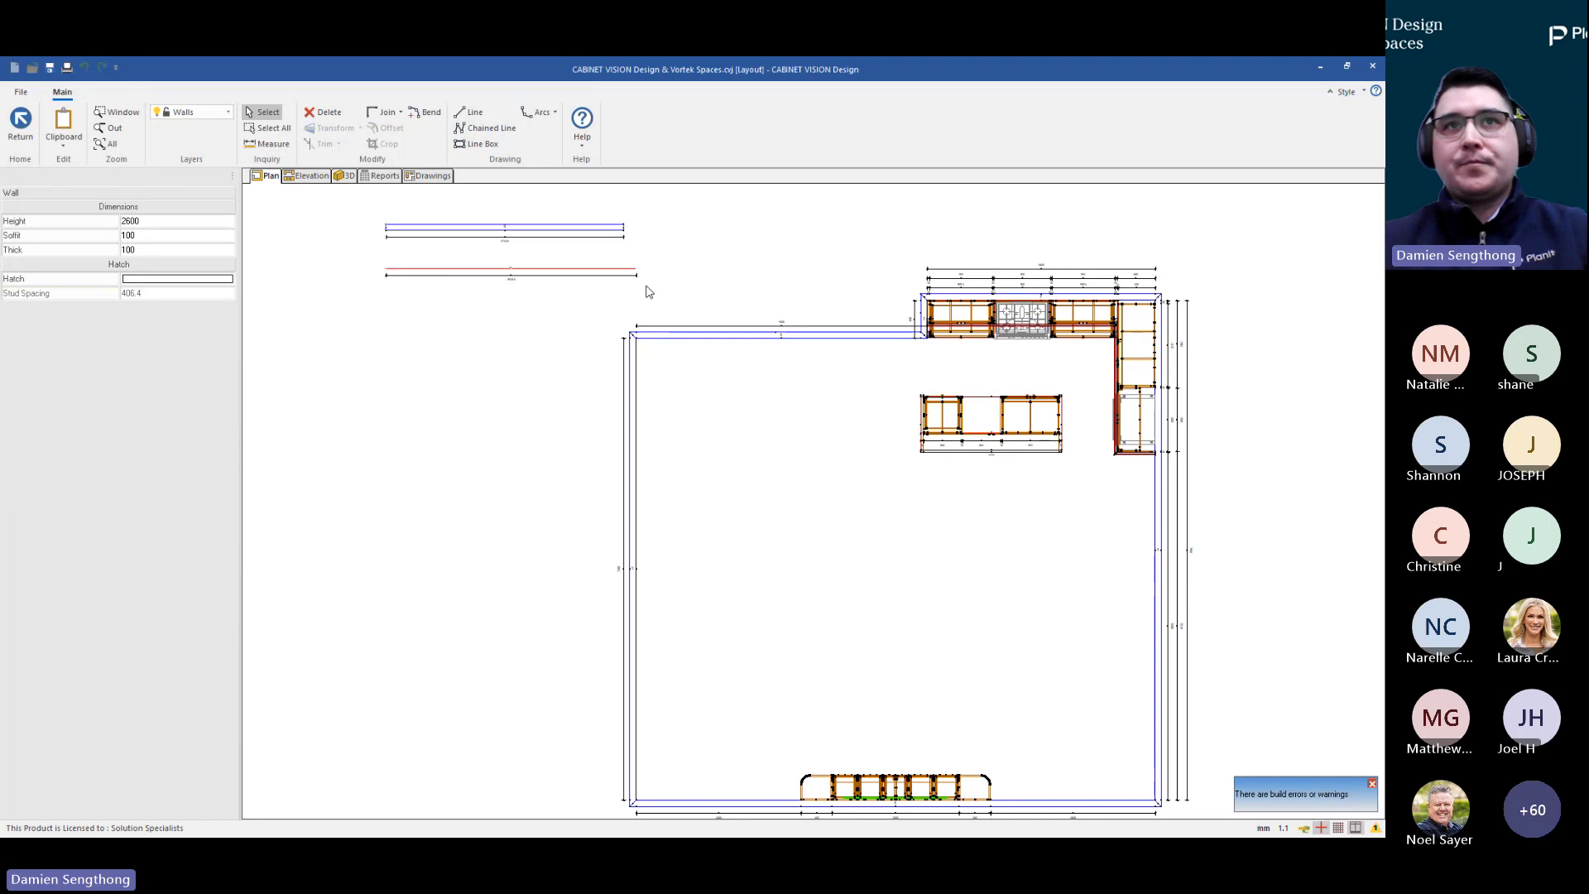
{"action": "key", "text": "Escape"}
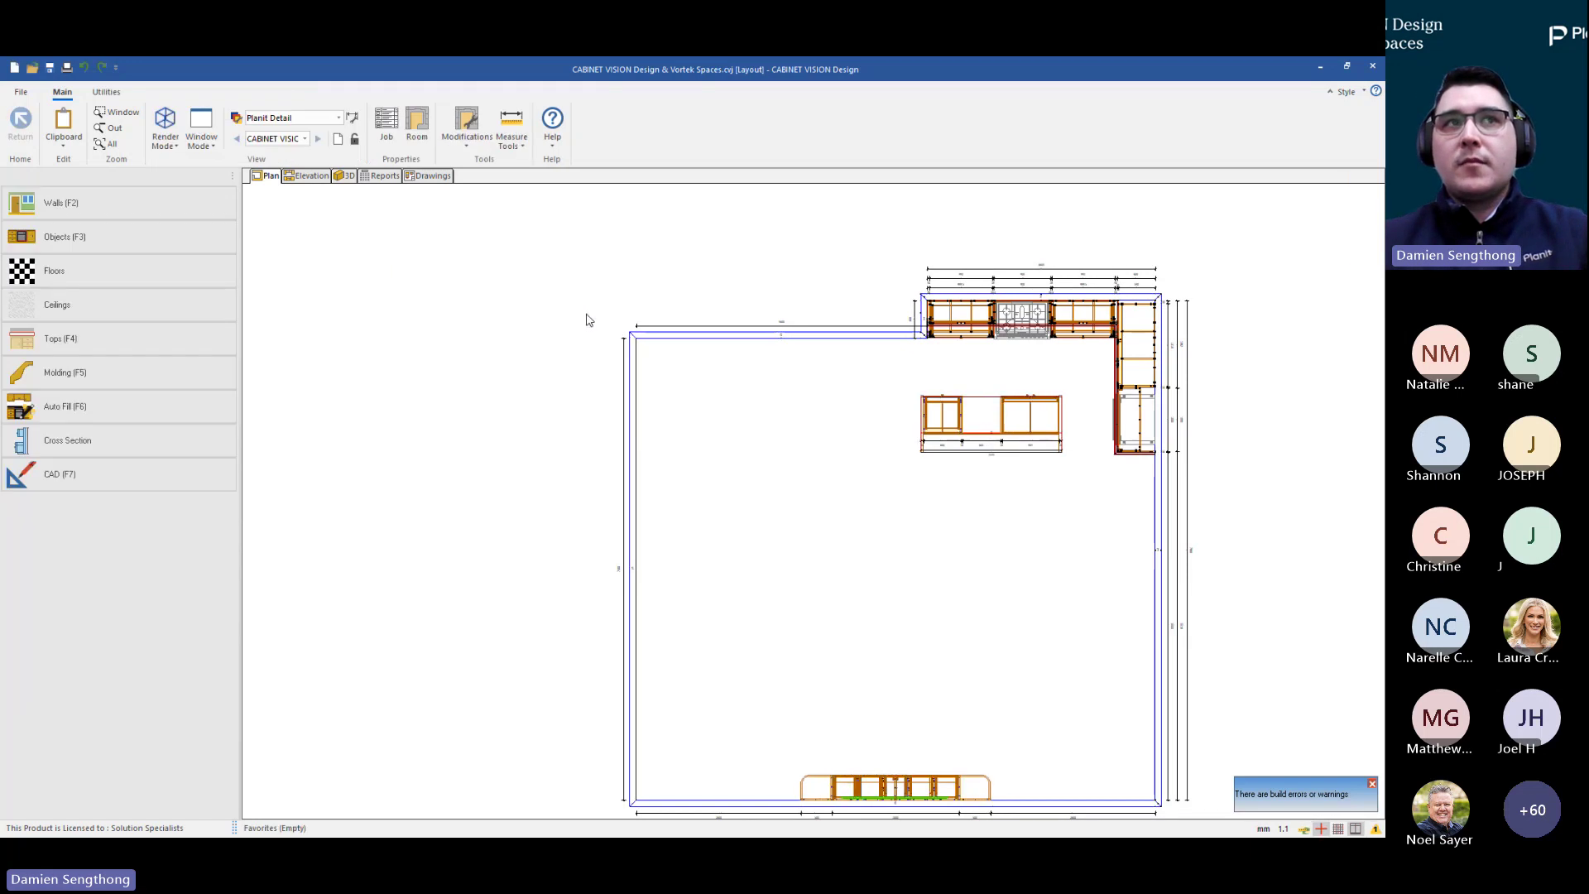
Browse the Base, Wall, Tall and Vanity Cabinets categories of the Planit Cabinets 2024 catalog, then leave object placement
{"action": "scroll", "coordinate": [586, 319], "scroll_direction": "down", "scroll_amount": 1}
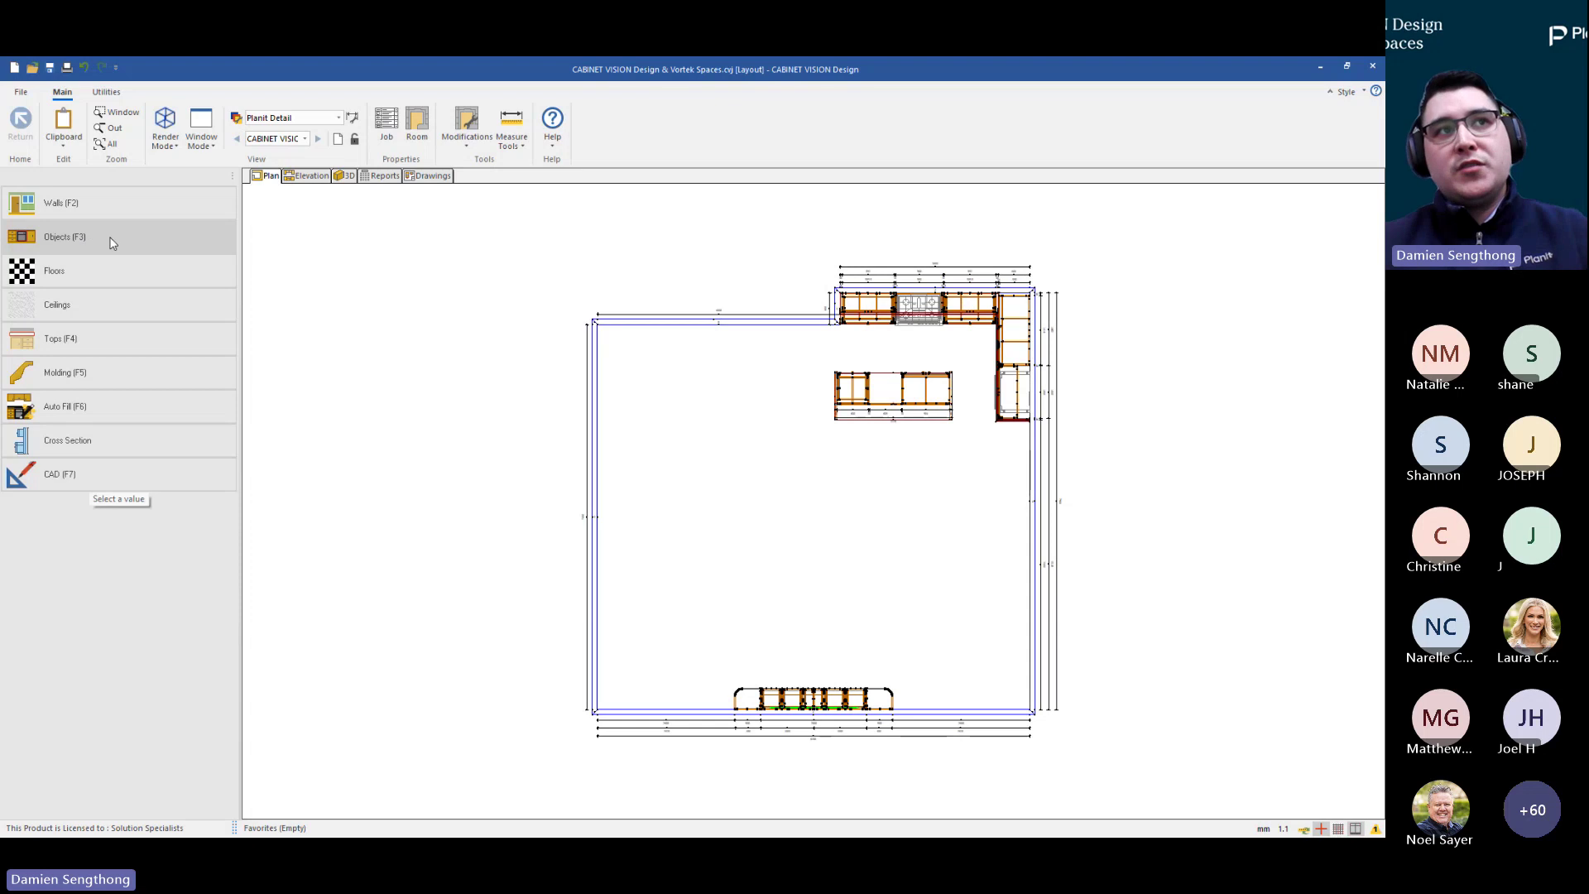
{"action": "left_click", "coordinate": [100, 241]}
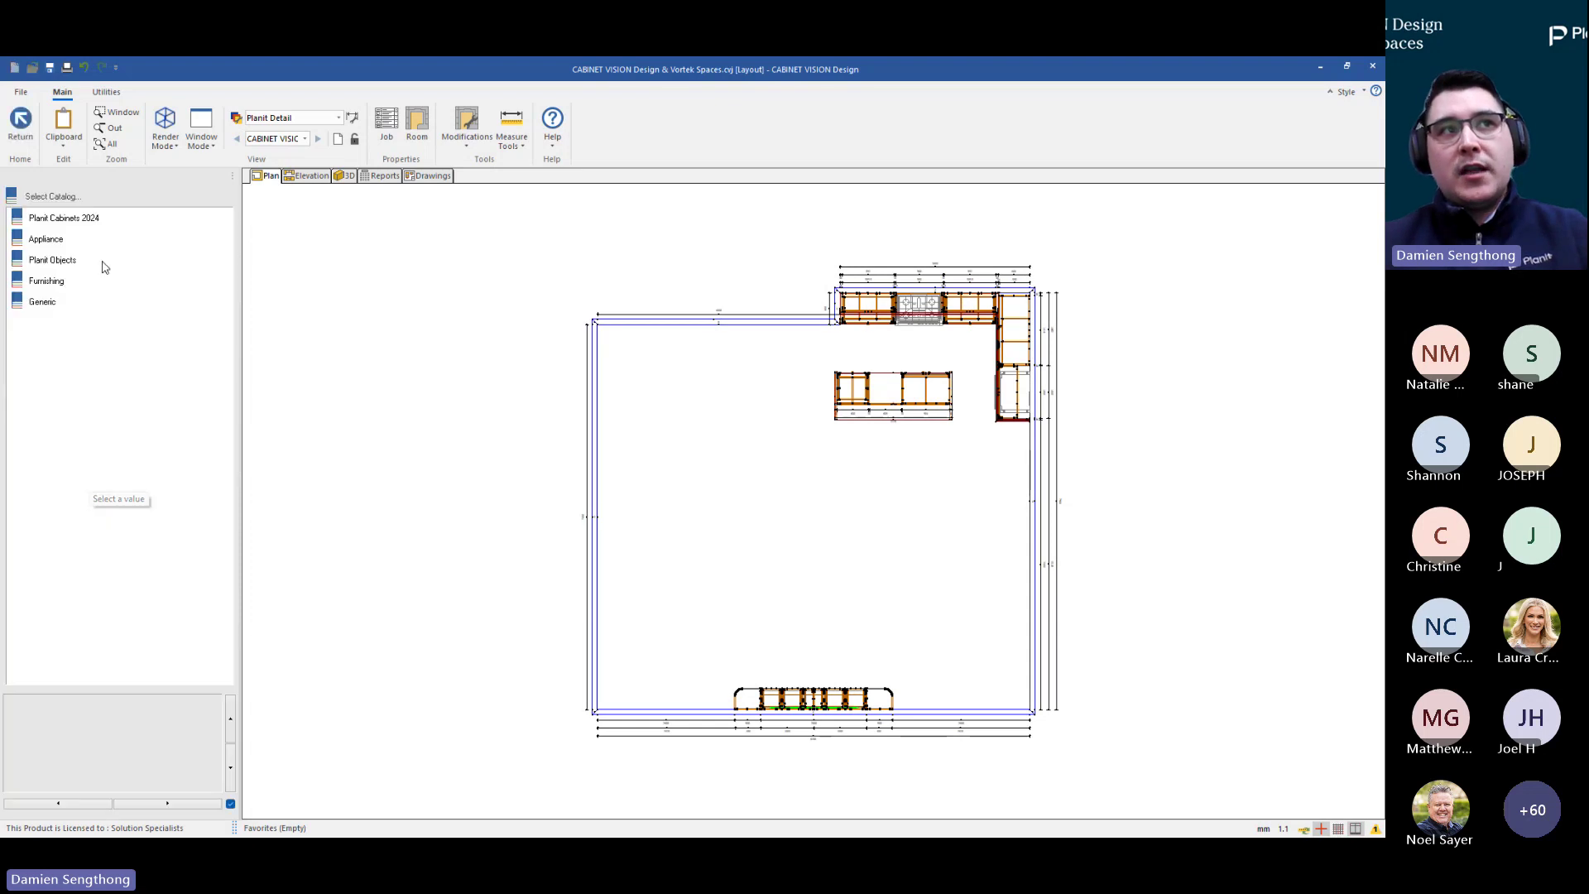
{"action": "double_click", "coordinate": [53, 221]}
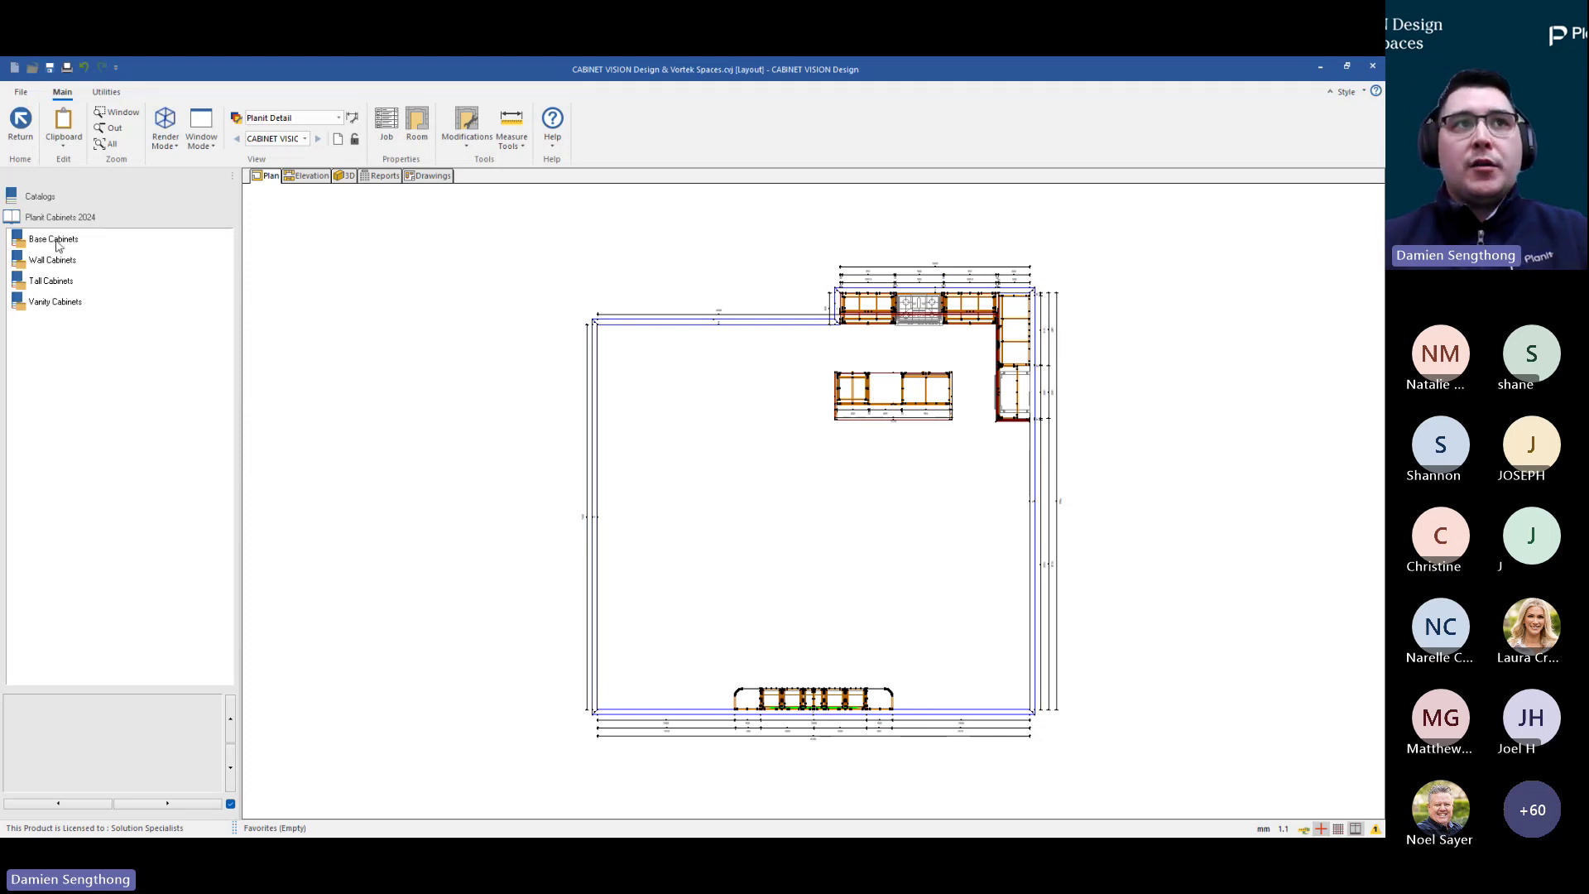
{"action": "double_click", "coordinate": [58, 241]}
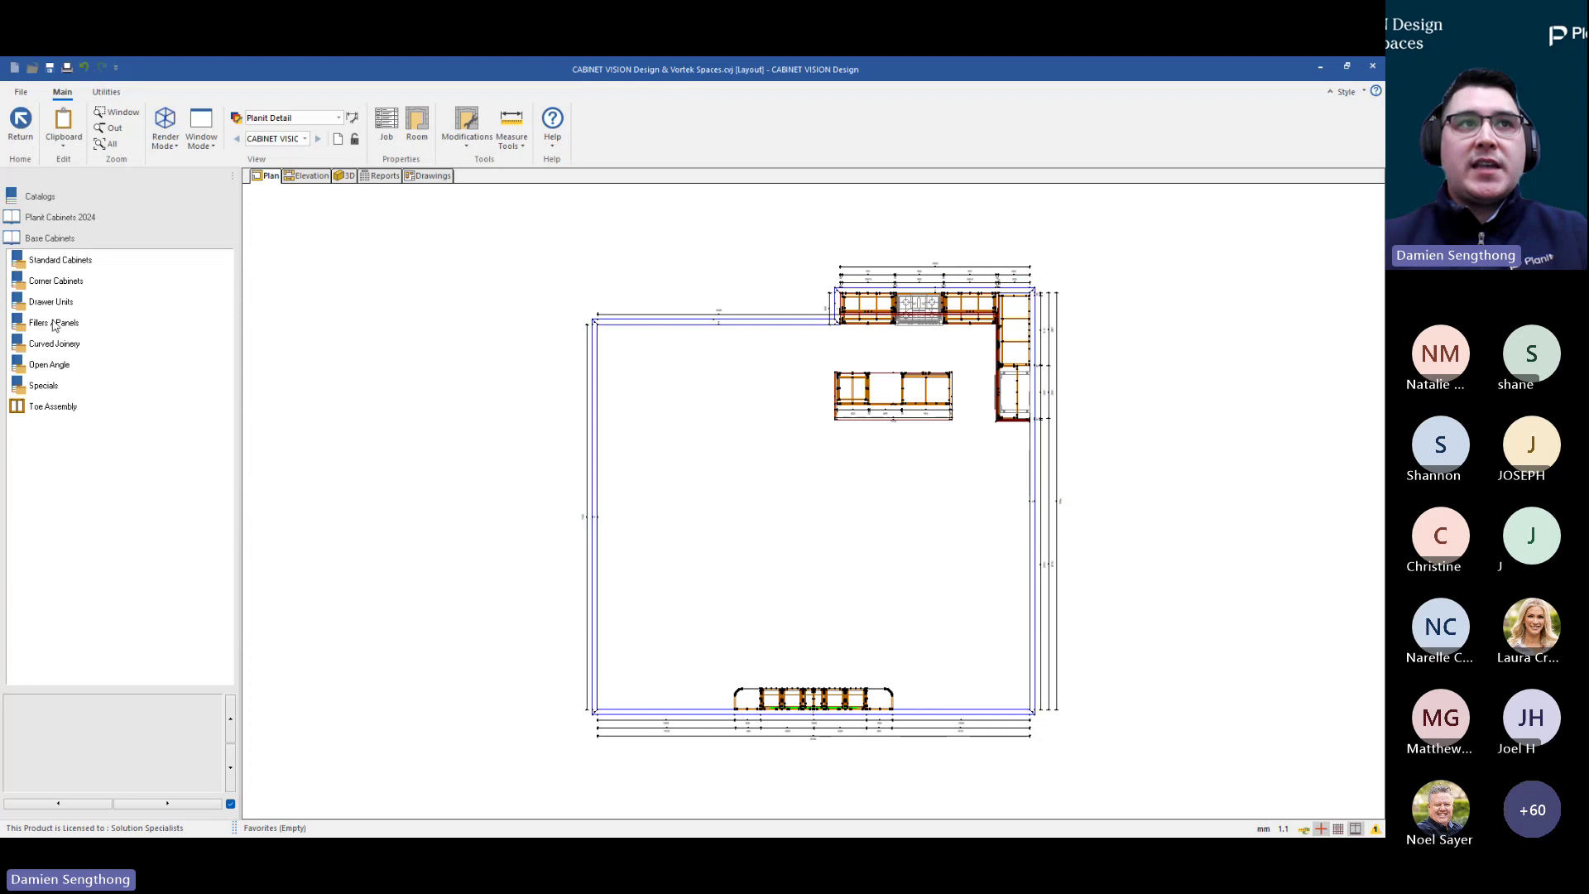
{"action": "left_click", "coordinate": [46, 239]}
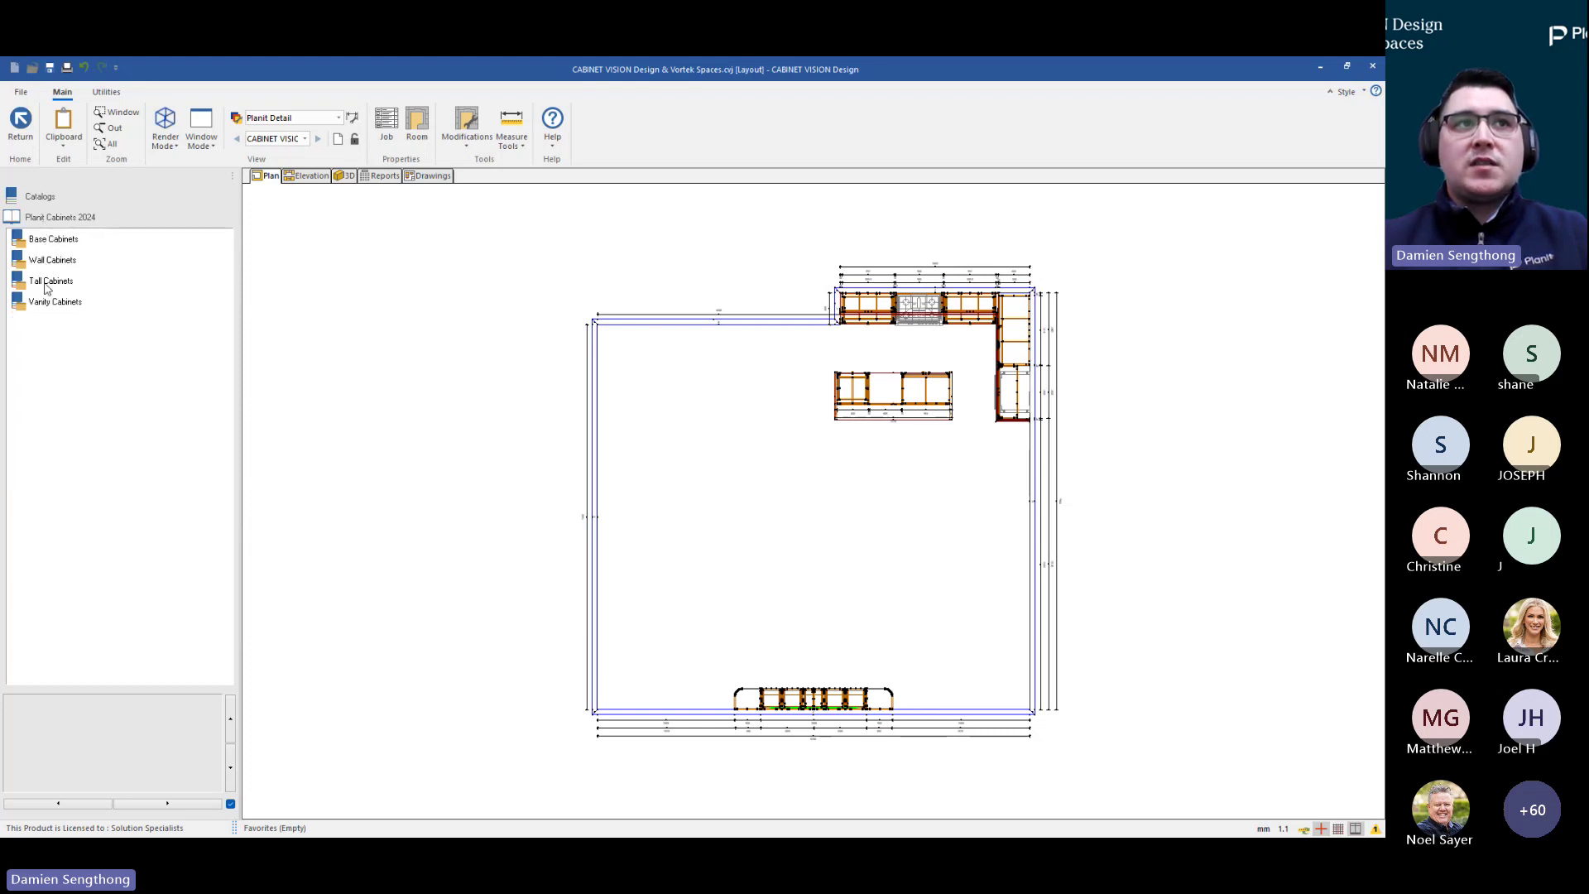
{"action": "double_click", "coordinate": [50, 263]}
{"action": "left_click", "coordinate": [49, 238]}
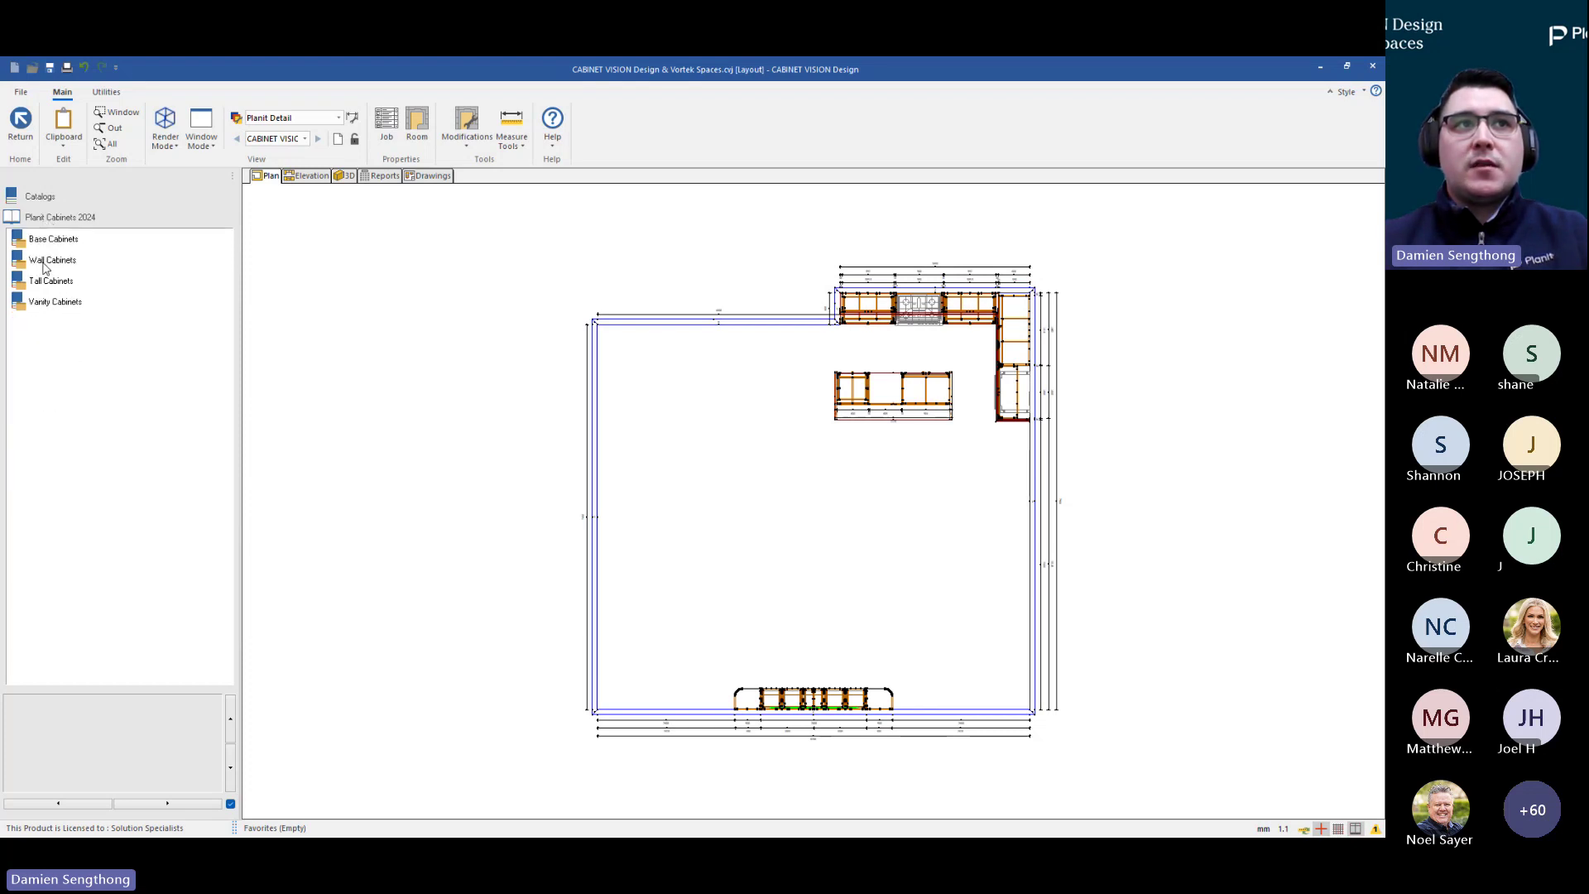
{"action": "double_click", "coordinate": [46, 284]}
{"action": "left_click", "coordinate": [48, 218]}
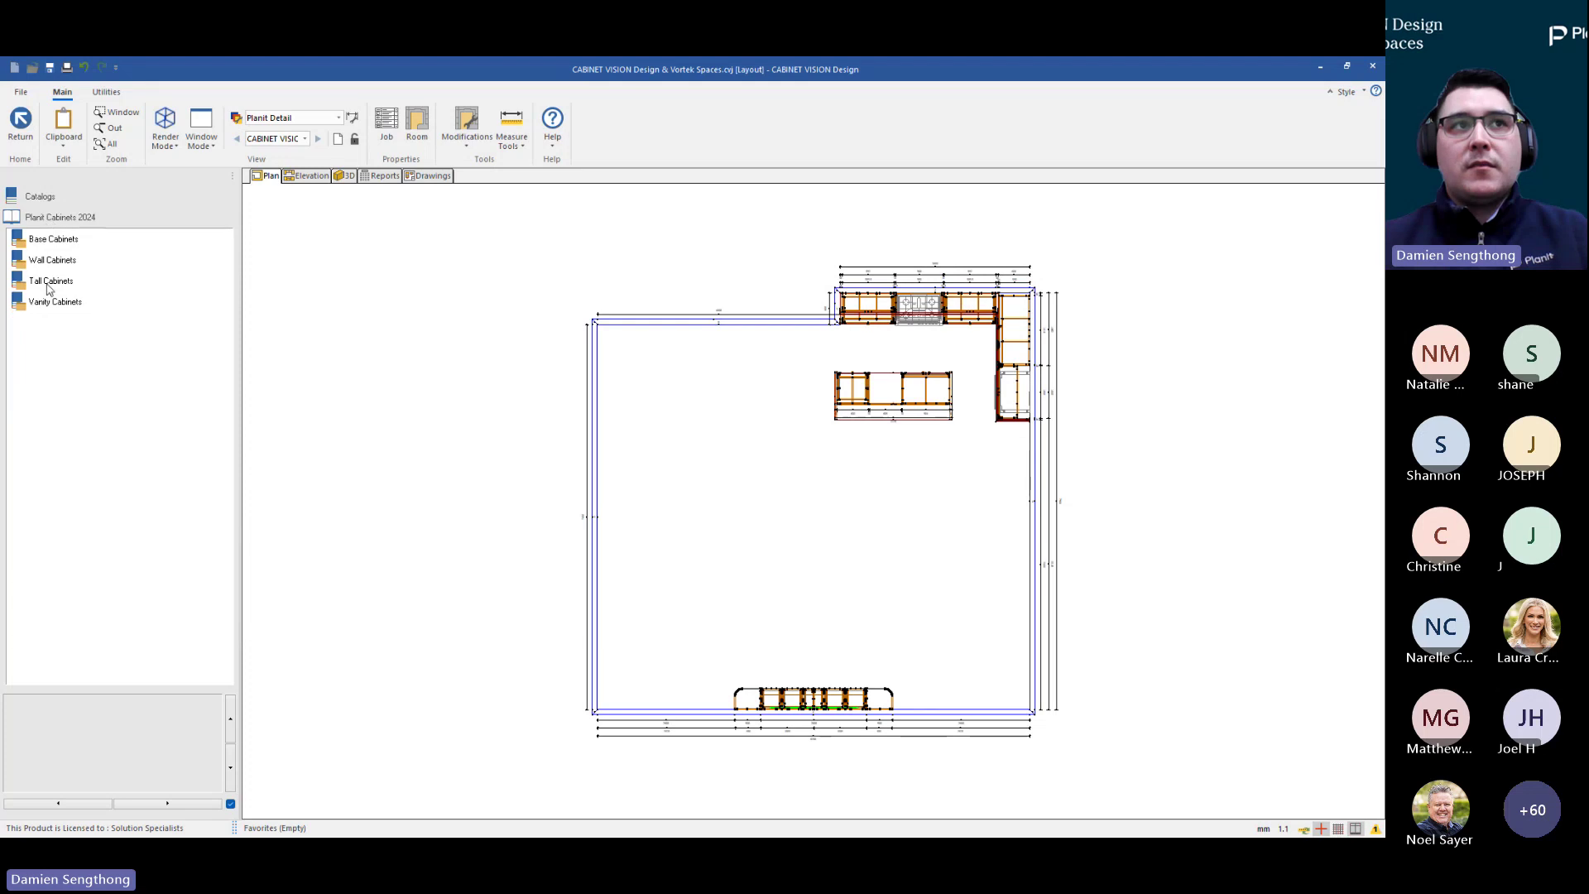
{"action": "double_click", "coordinate": [50, 306]}
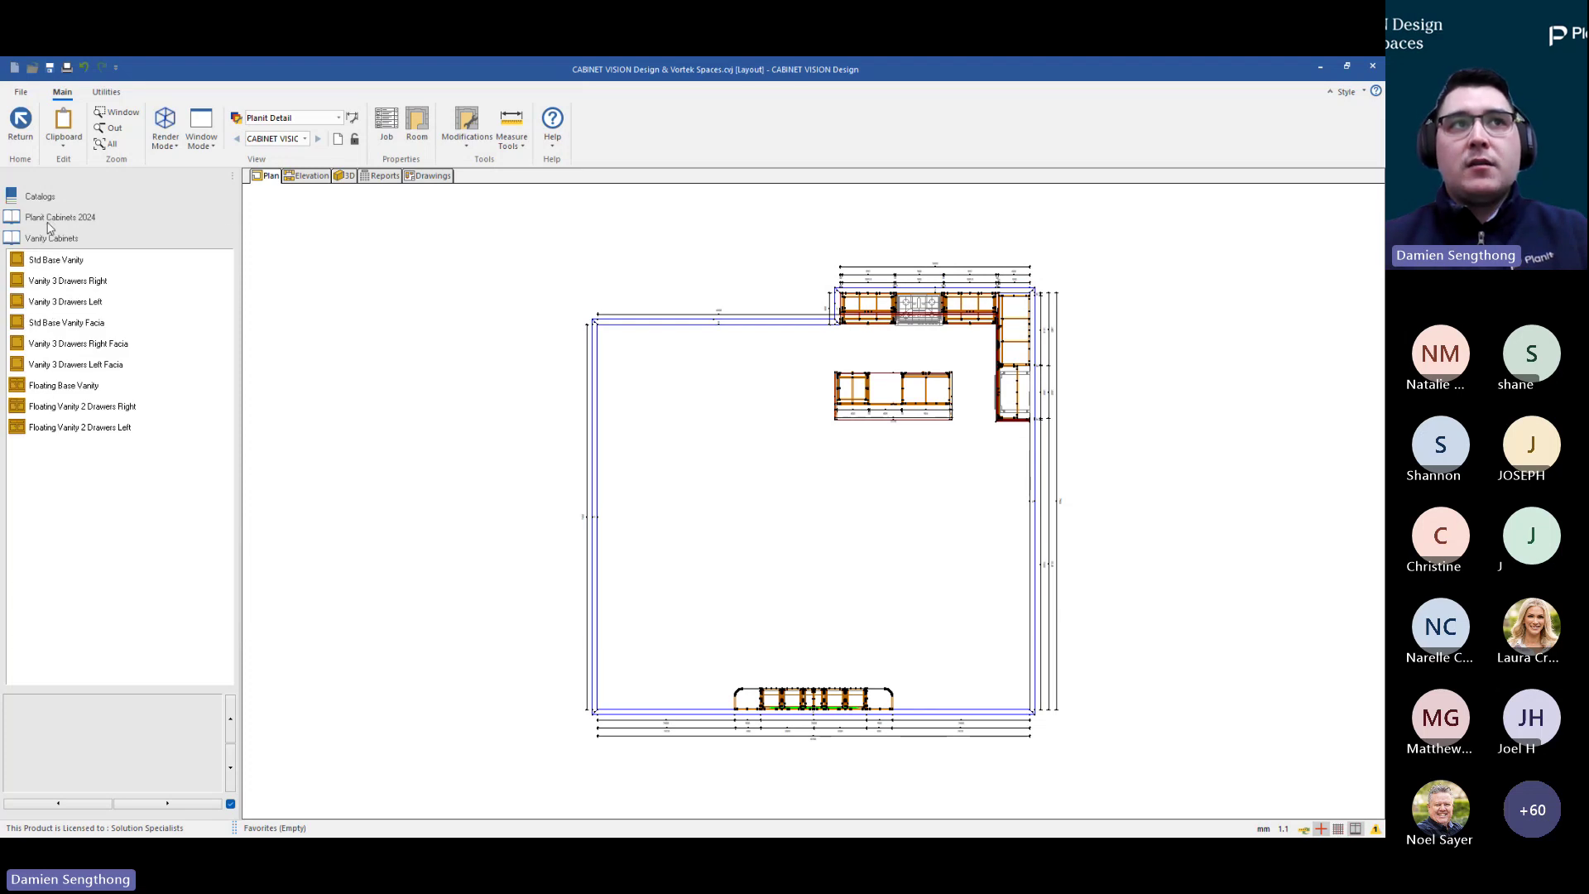
{"action": "left_click", "coordinate": [48, 220]}
{"action": "left_click", "coordinate": [41, 198]}
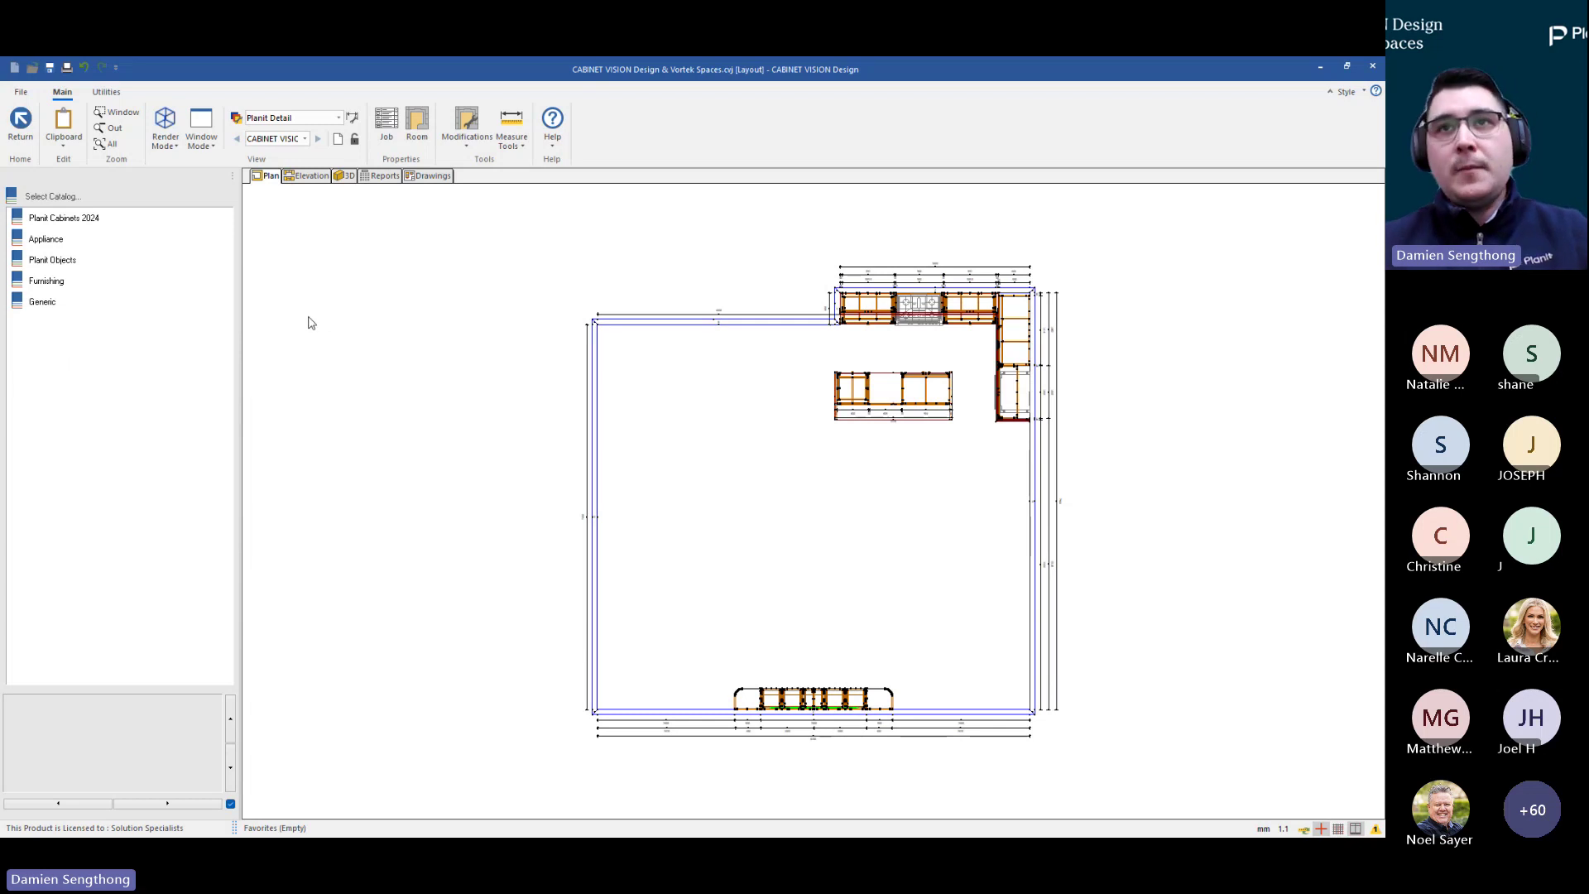
{"action": "key", "text": "Escape"}
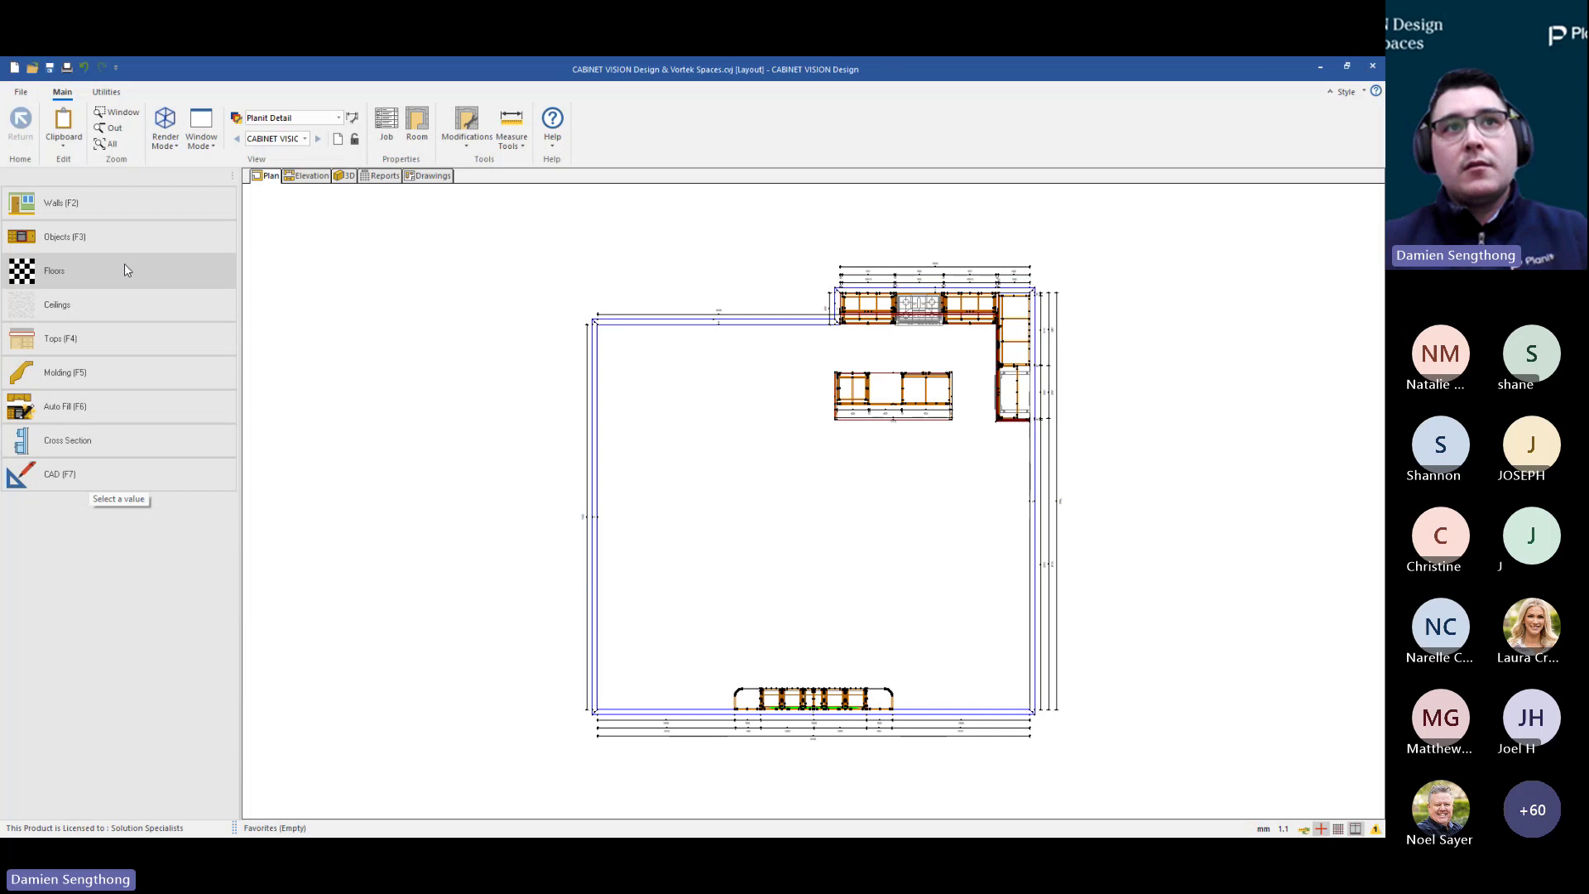
Auto-build the room's floor and ceiling from the plan, checking each one in 3D
{"action": "left_click", "coordinate": [78, 270]}
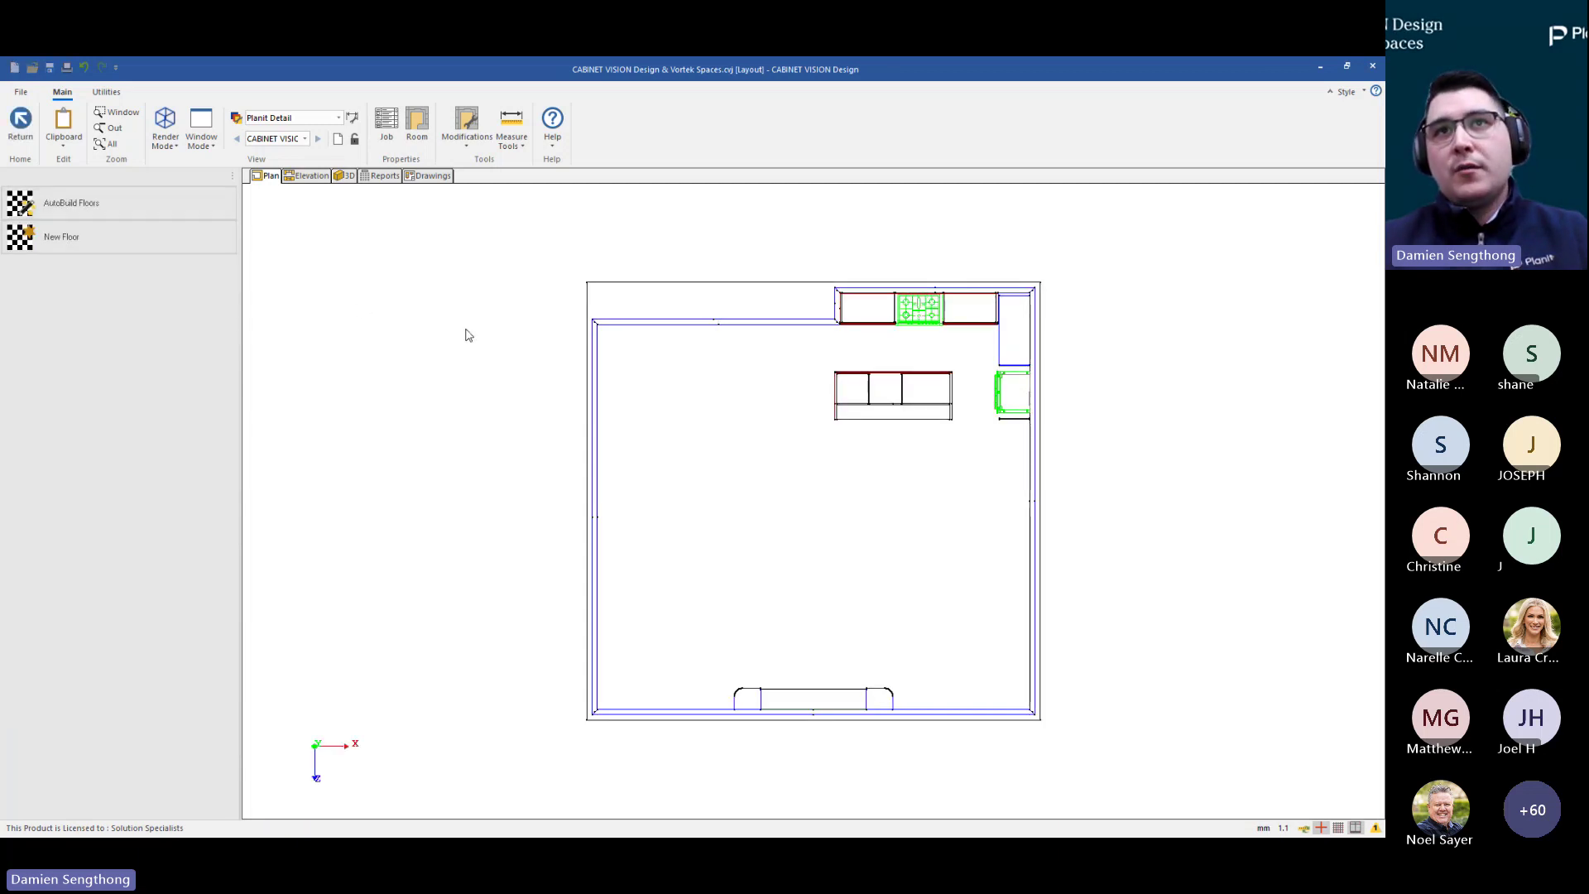
{"action": "left_click", "coordinate": [344, 176]}
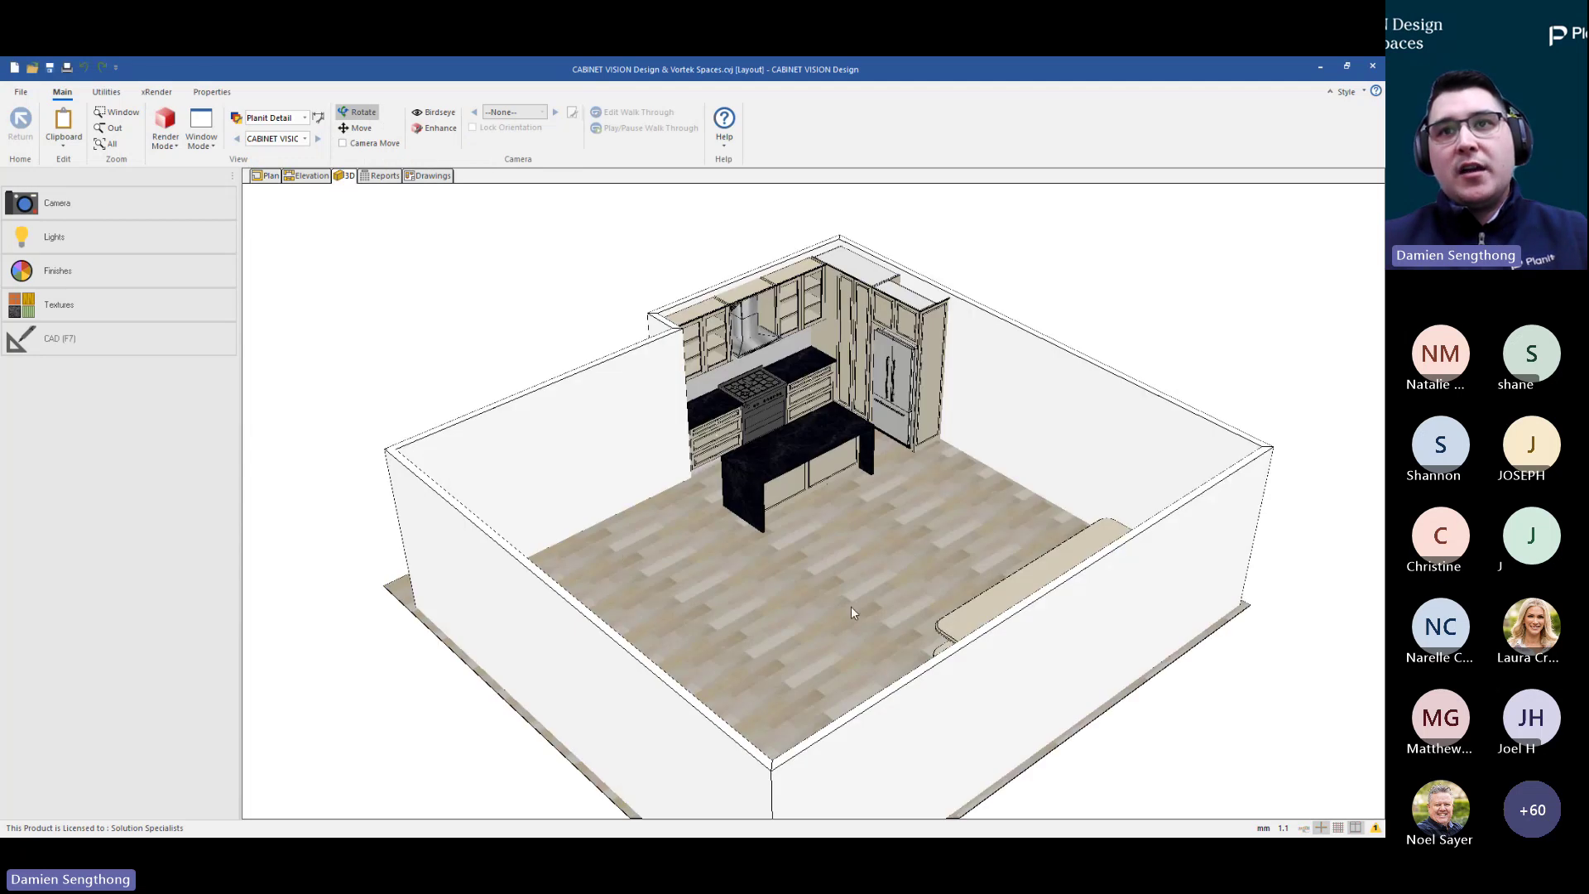
{"action": "left_click", "coordinate": [270, 176]}
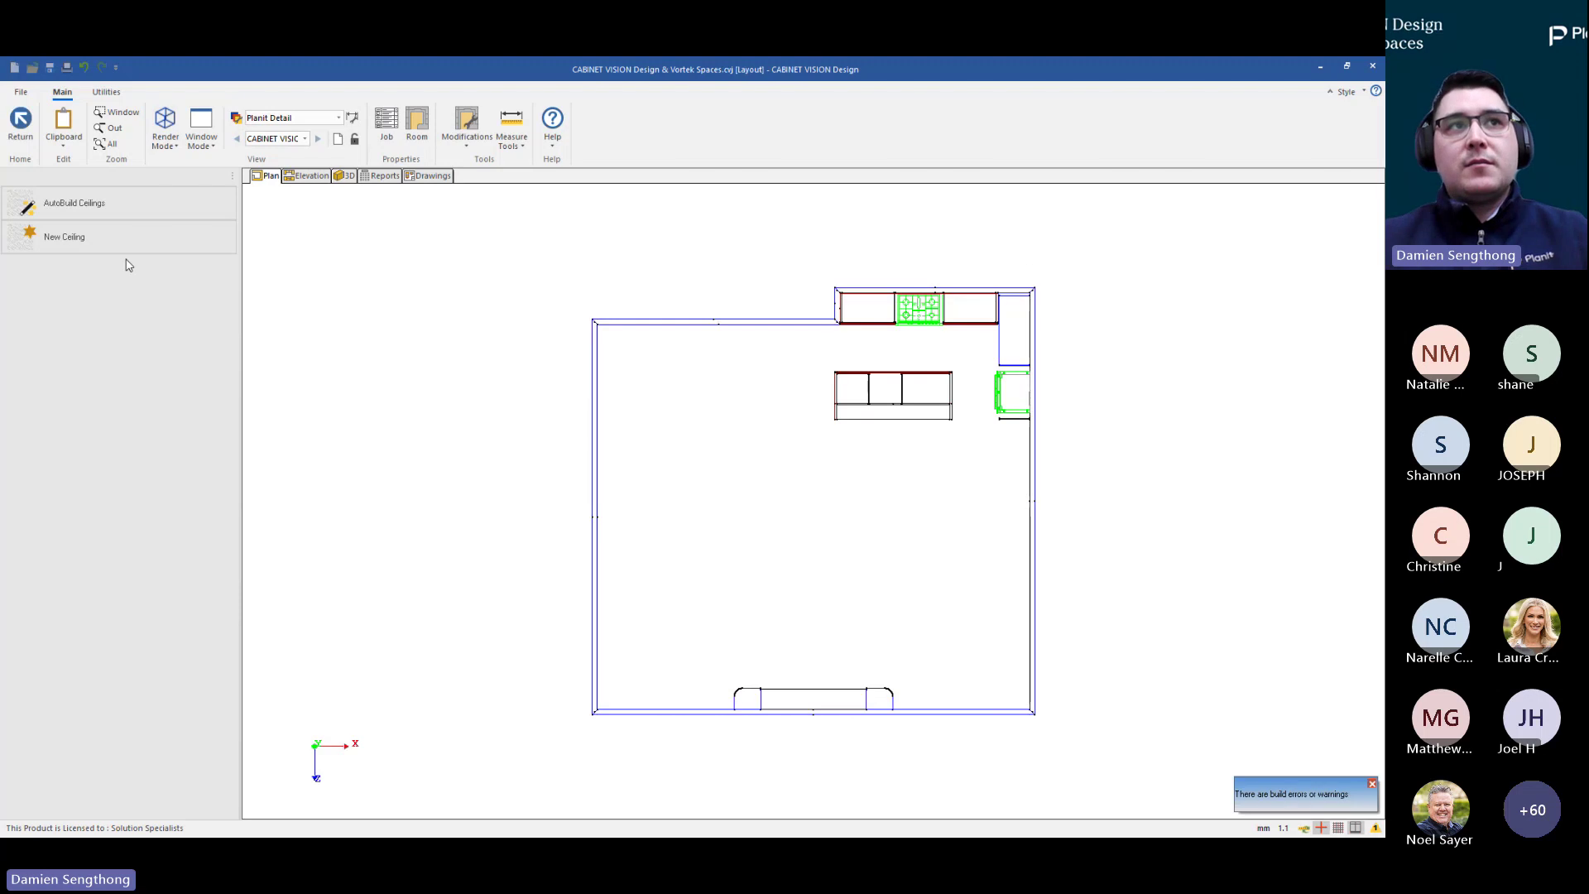
{"action": "left_click", "coordinate": [344, 176]}
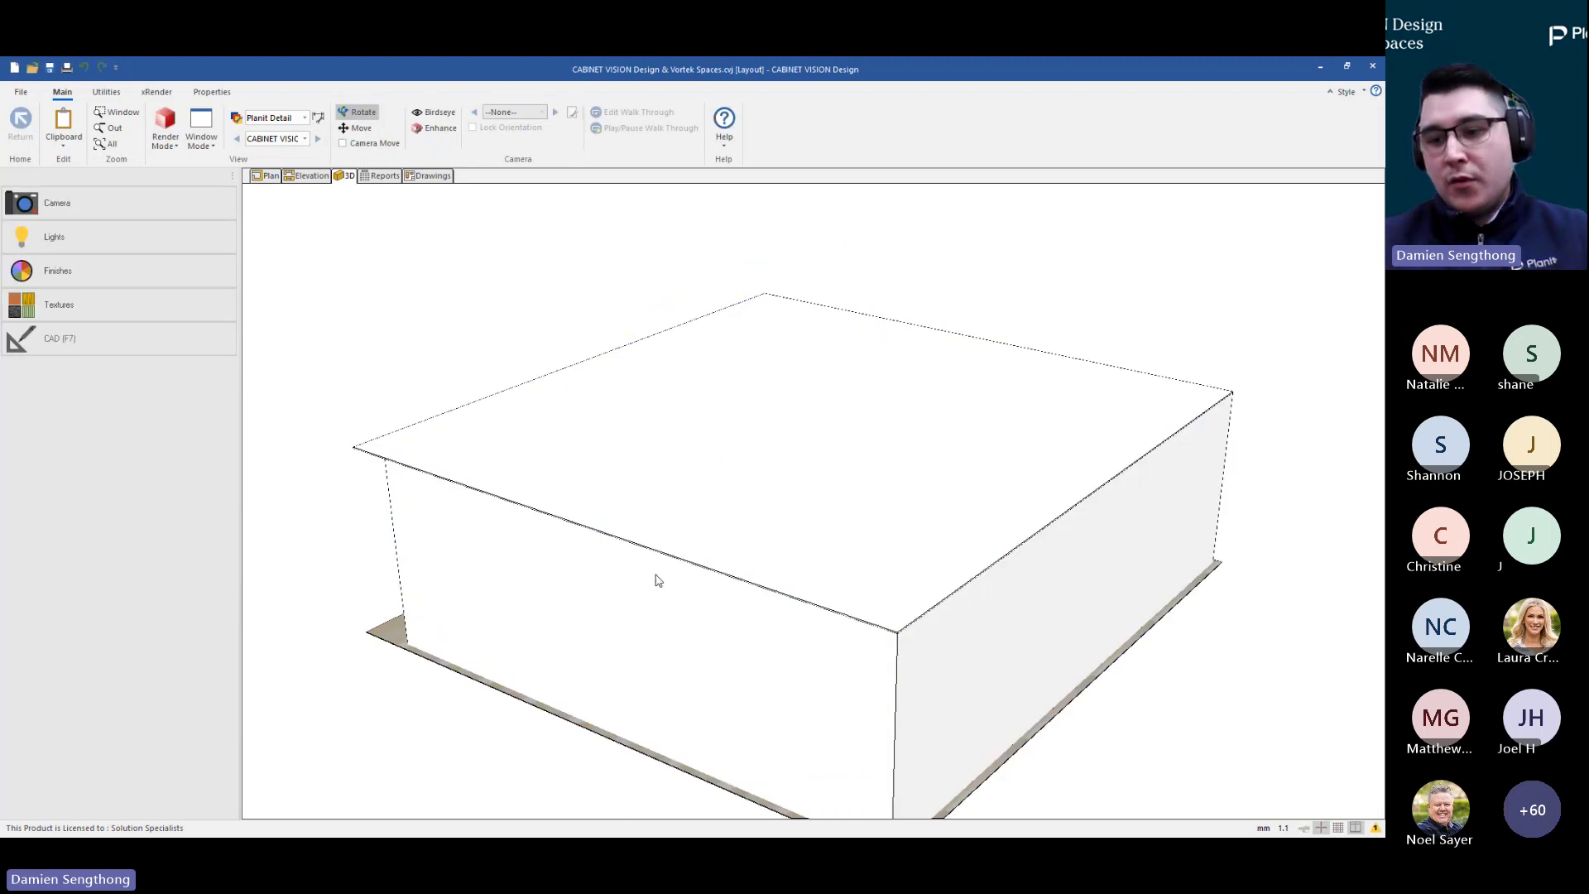
Delete the room's ceiling in the plan view and leave ceiling editing
{"action": "left_click", "coordinate": [270, 176]}
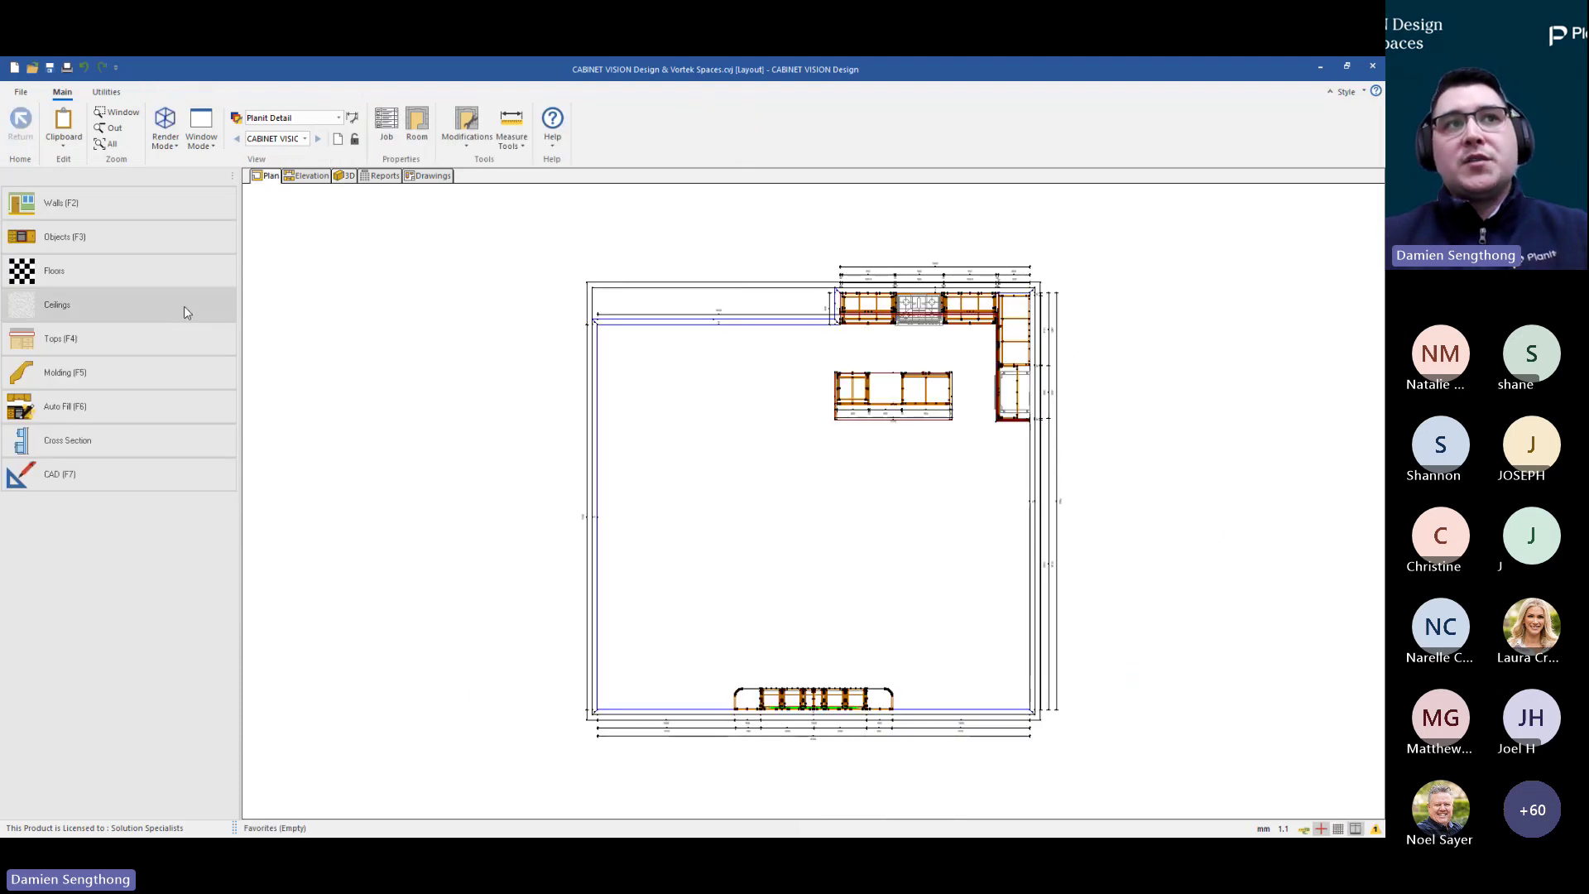
{"action": "left_click", "coordinate": [642, 312]}
{"action": "right_click", "coordinate": [640, 305]}
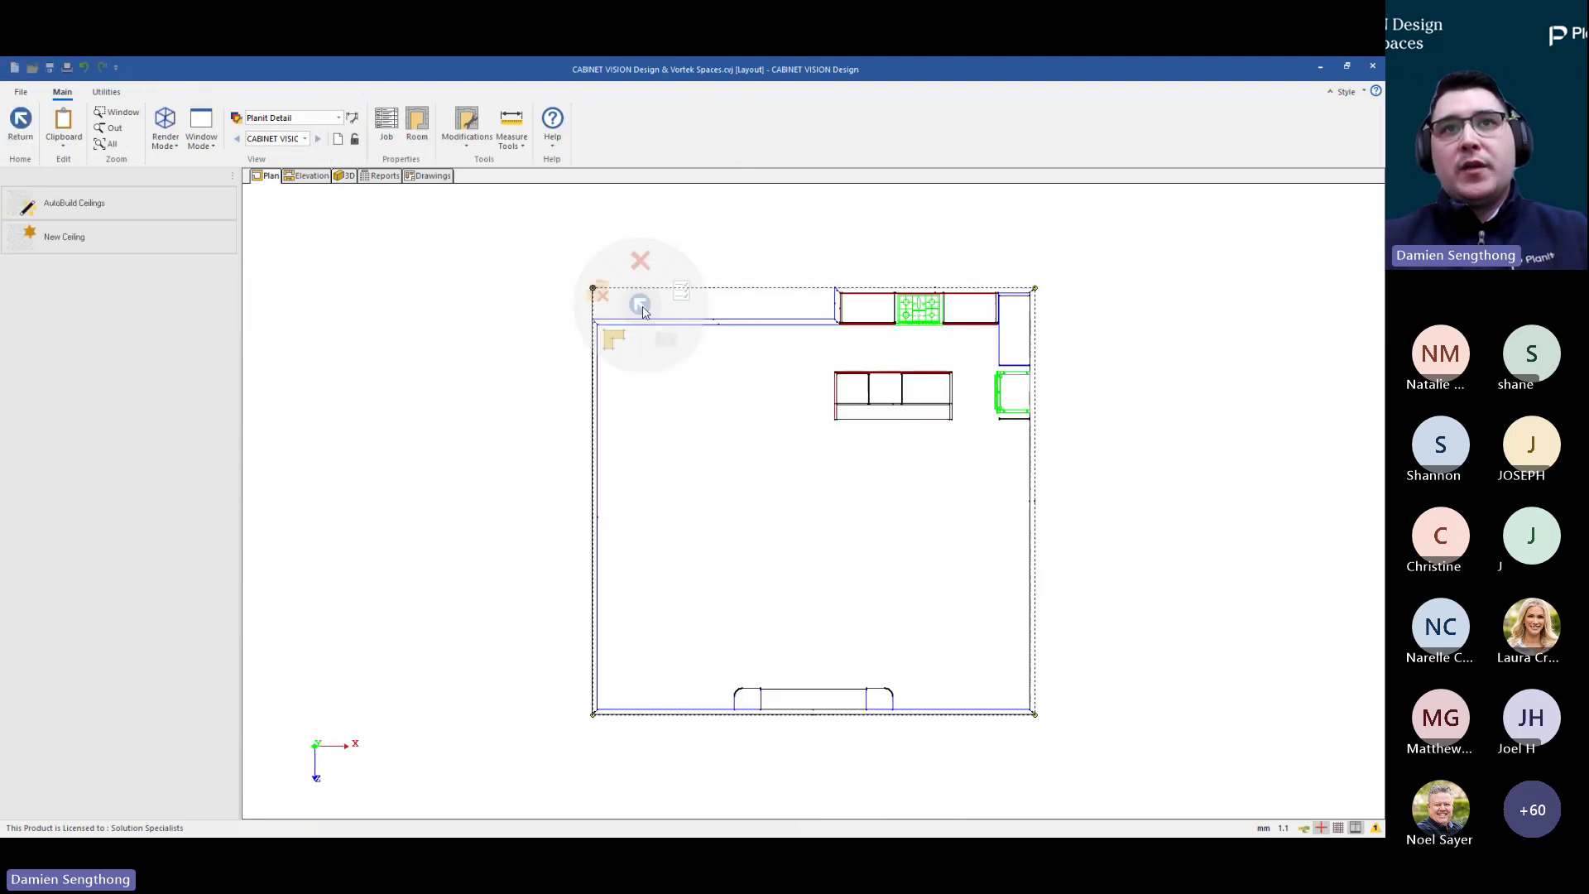
{"action": "left_click", "coordinate": [640, 304]}
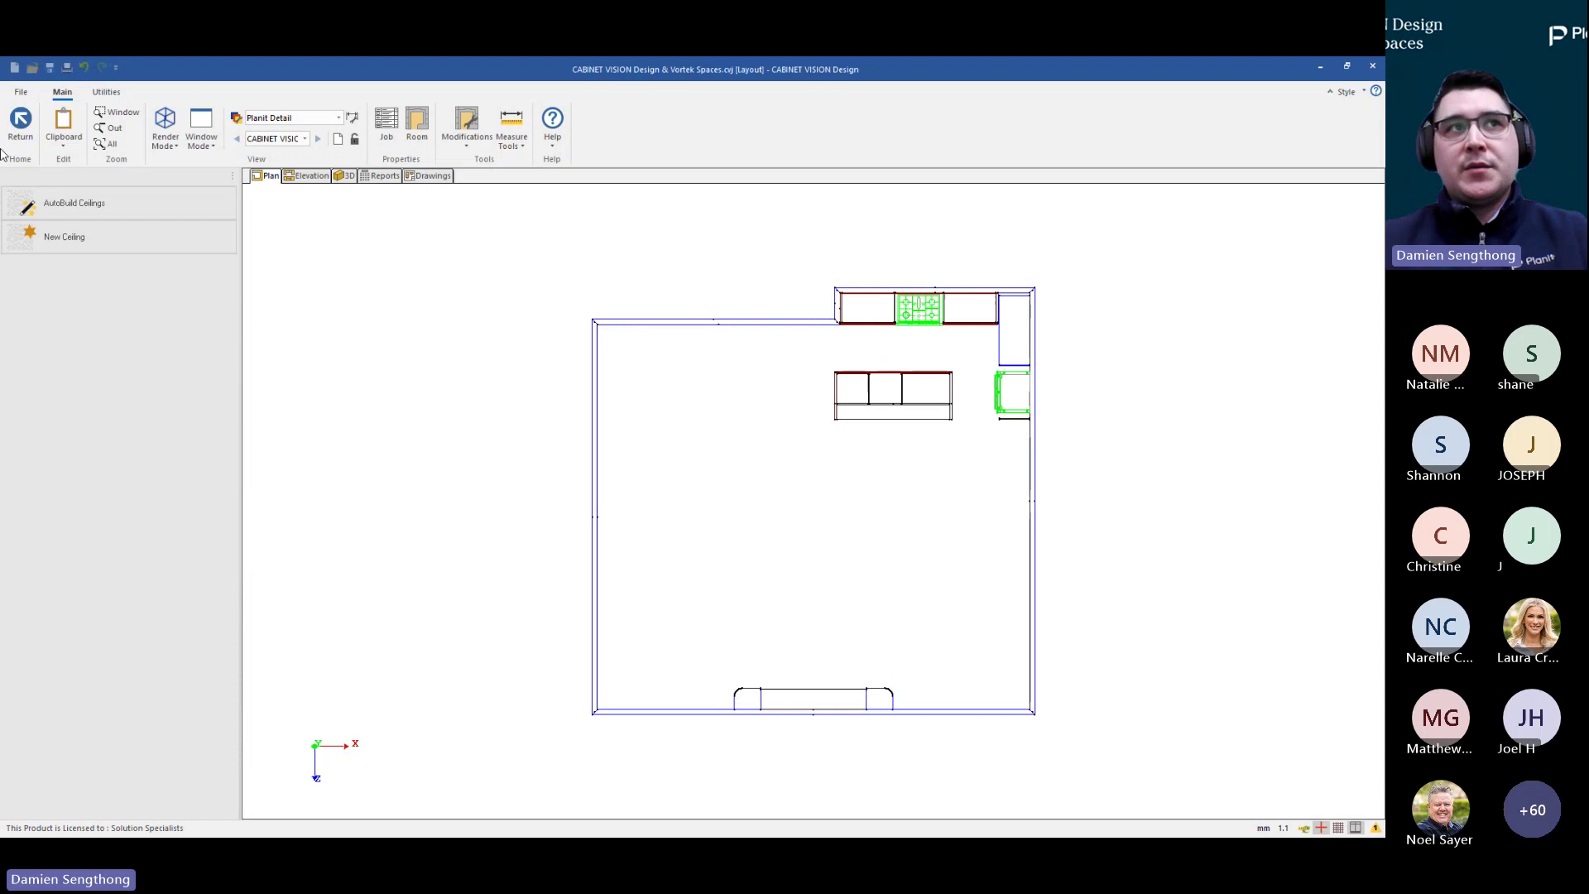
{"action": "left_click", "coordinate": [16, 125]}
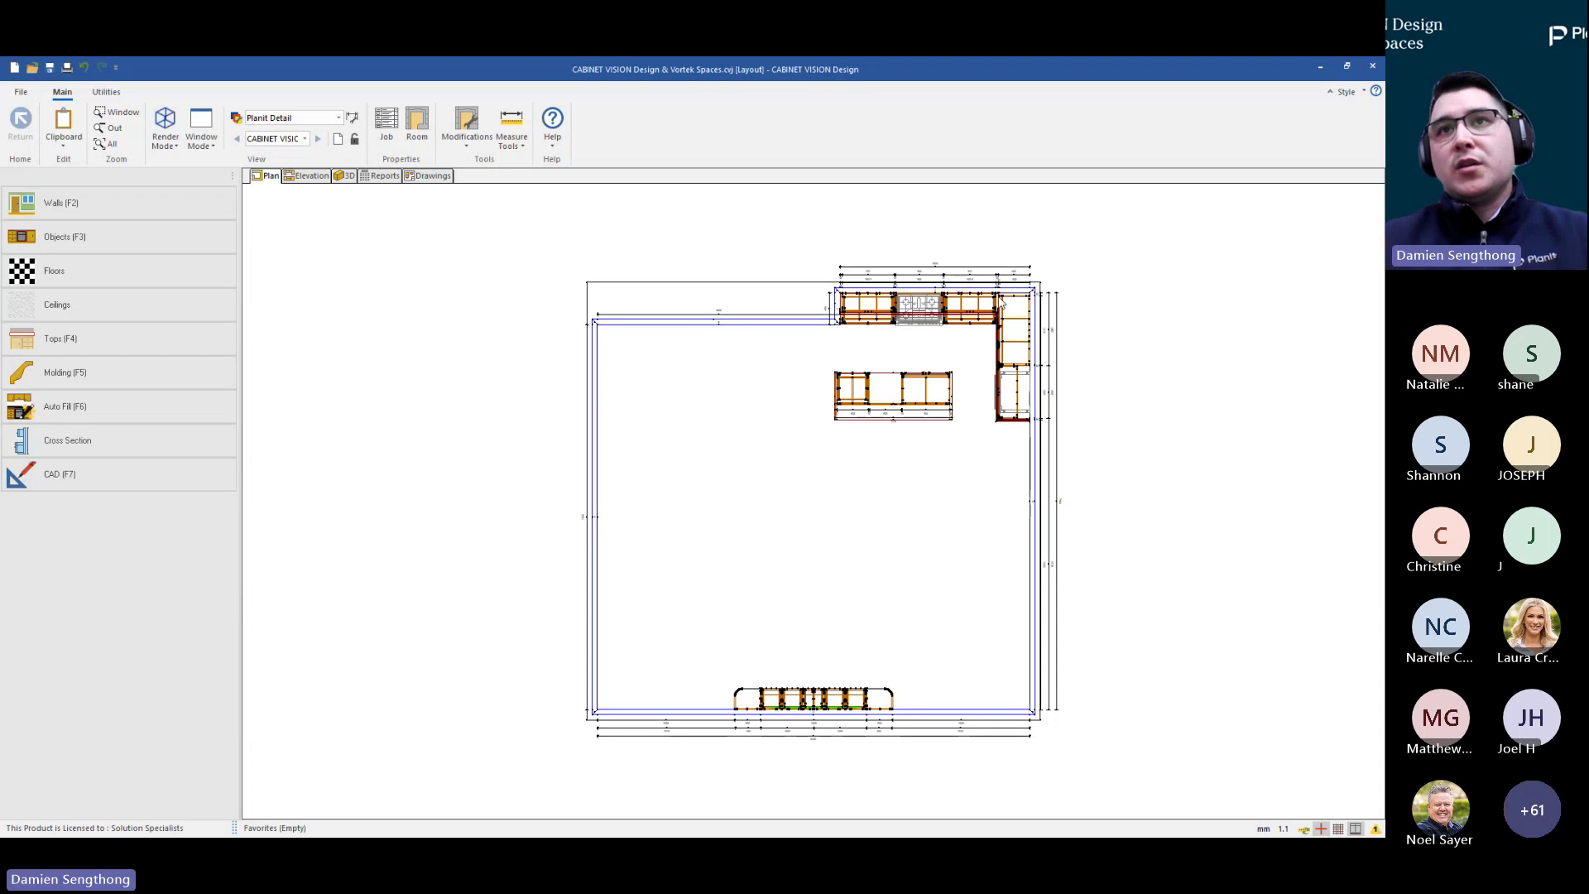
Select the wall behind the cooktop in the plan and view its front elevation
{"action": "scroll", "coordinate": [941, 293], "scroll_direction": "up", "scroll_amount": 1}
{"action": "scroll", "coordinate": [941, 294], "scroll_direction": "up", "scroll_amount": 2}
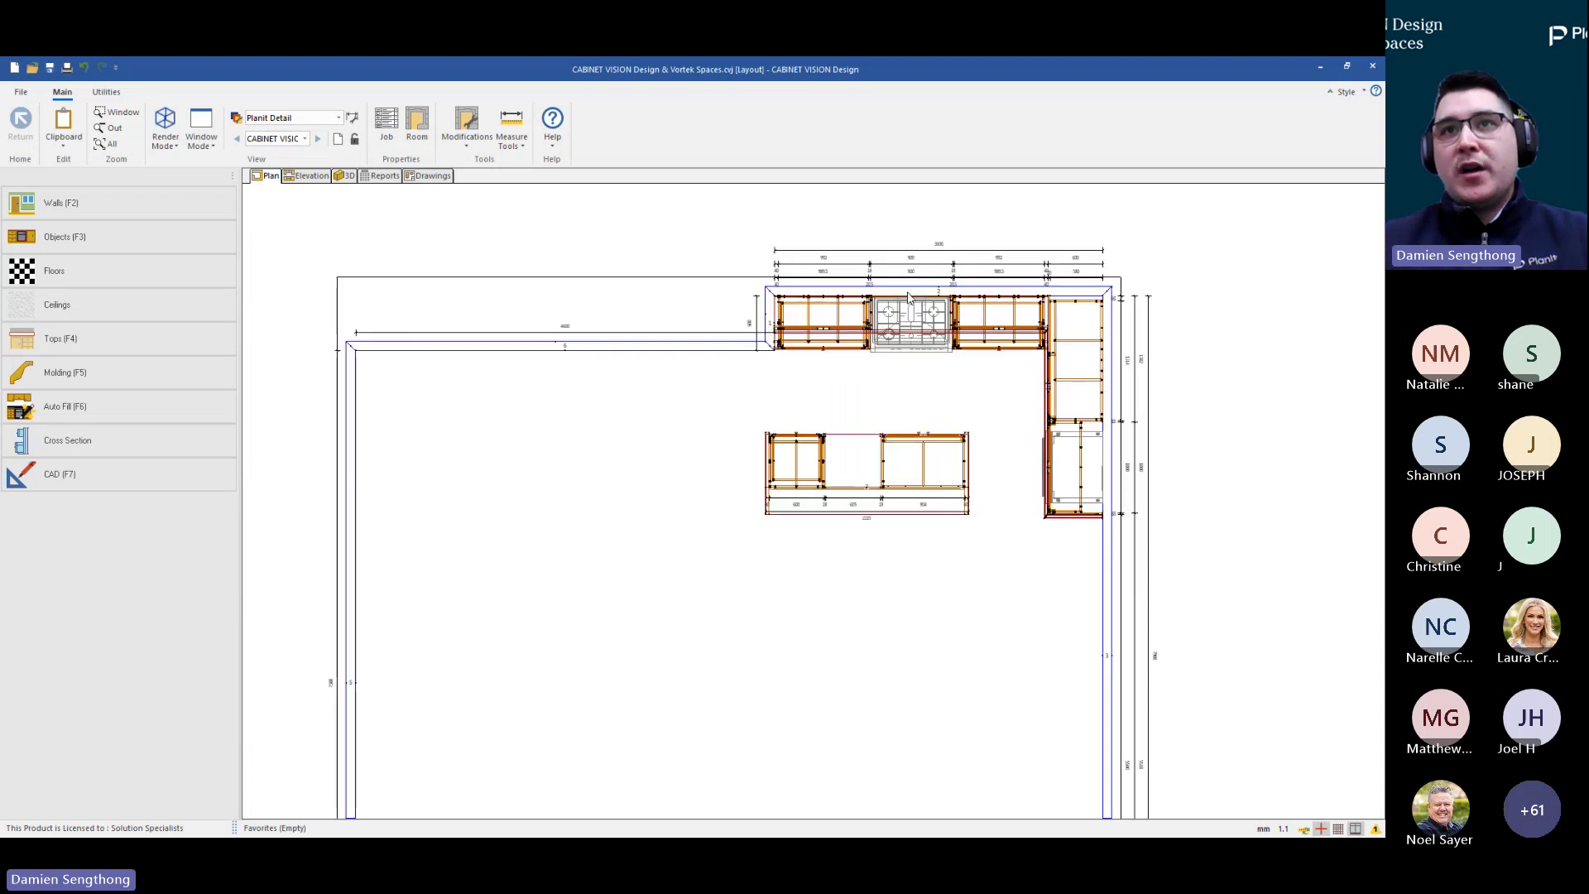
{"action": "left_click", "coordinate": [936, 293]}
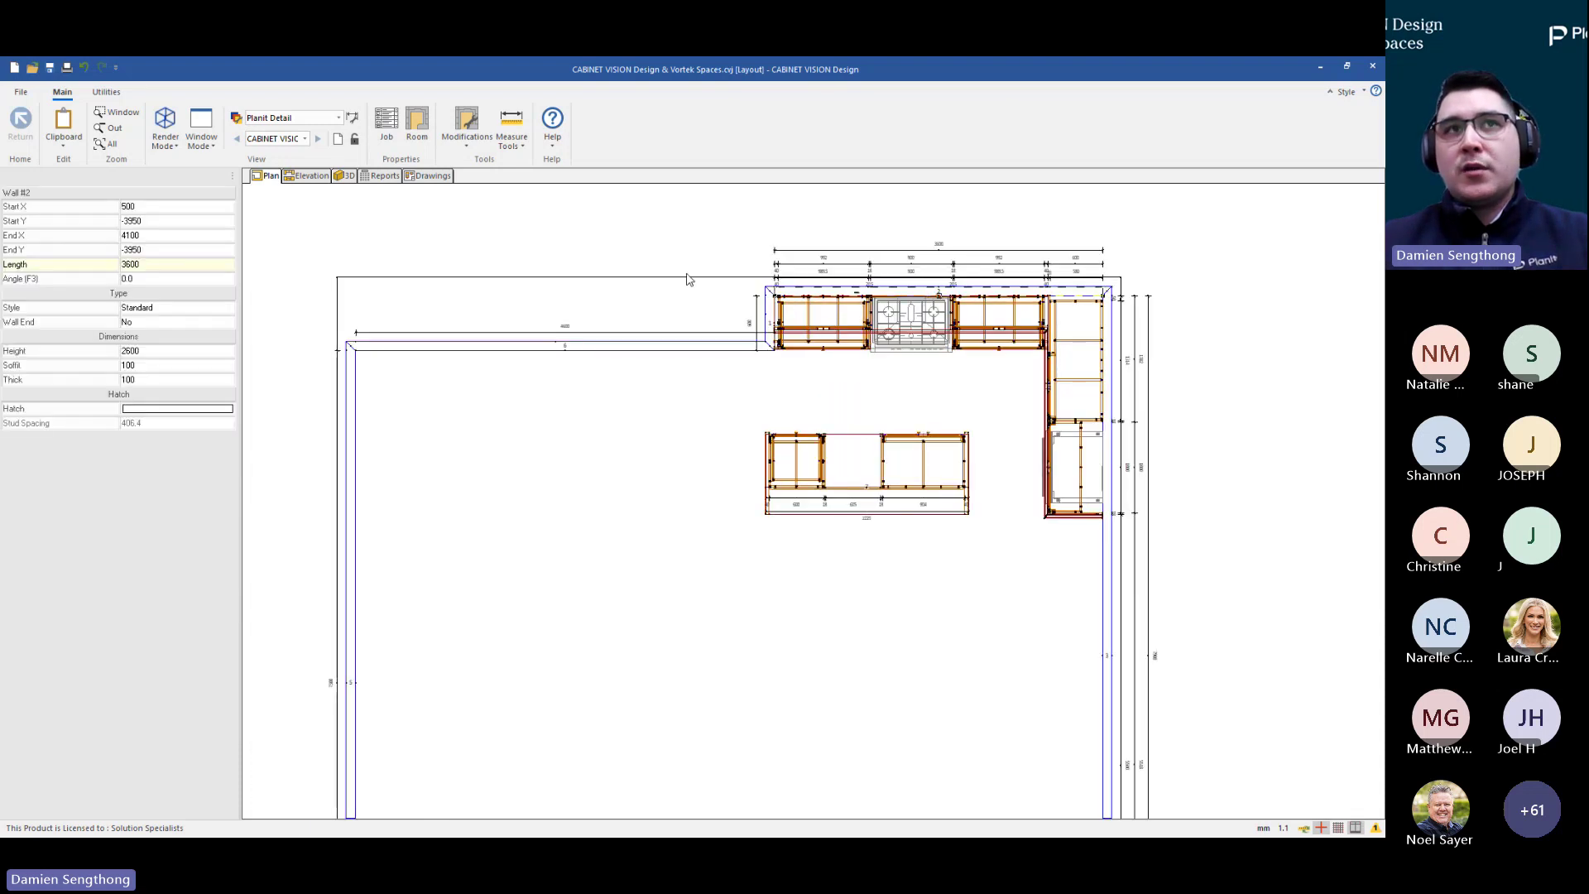
{"action": "left_click", "coordinate": [311, 176]}
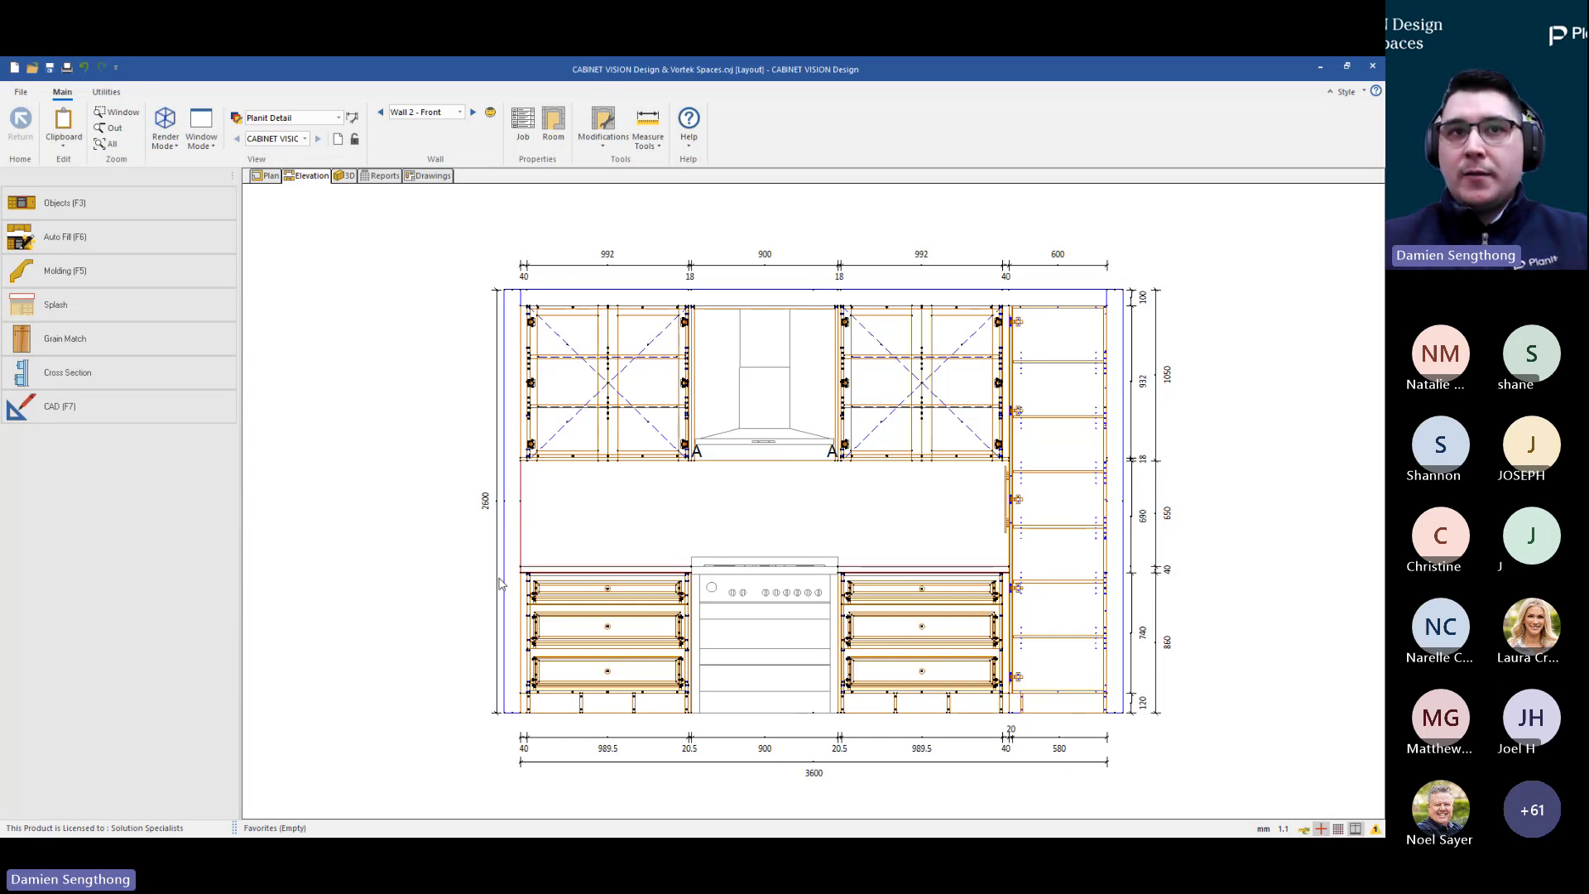
{"action": "scroll", "coordinate": [538, 588], "scroll_direction": "up", "scroll_amount": 1}
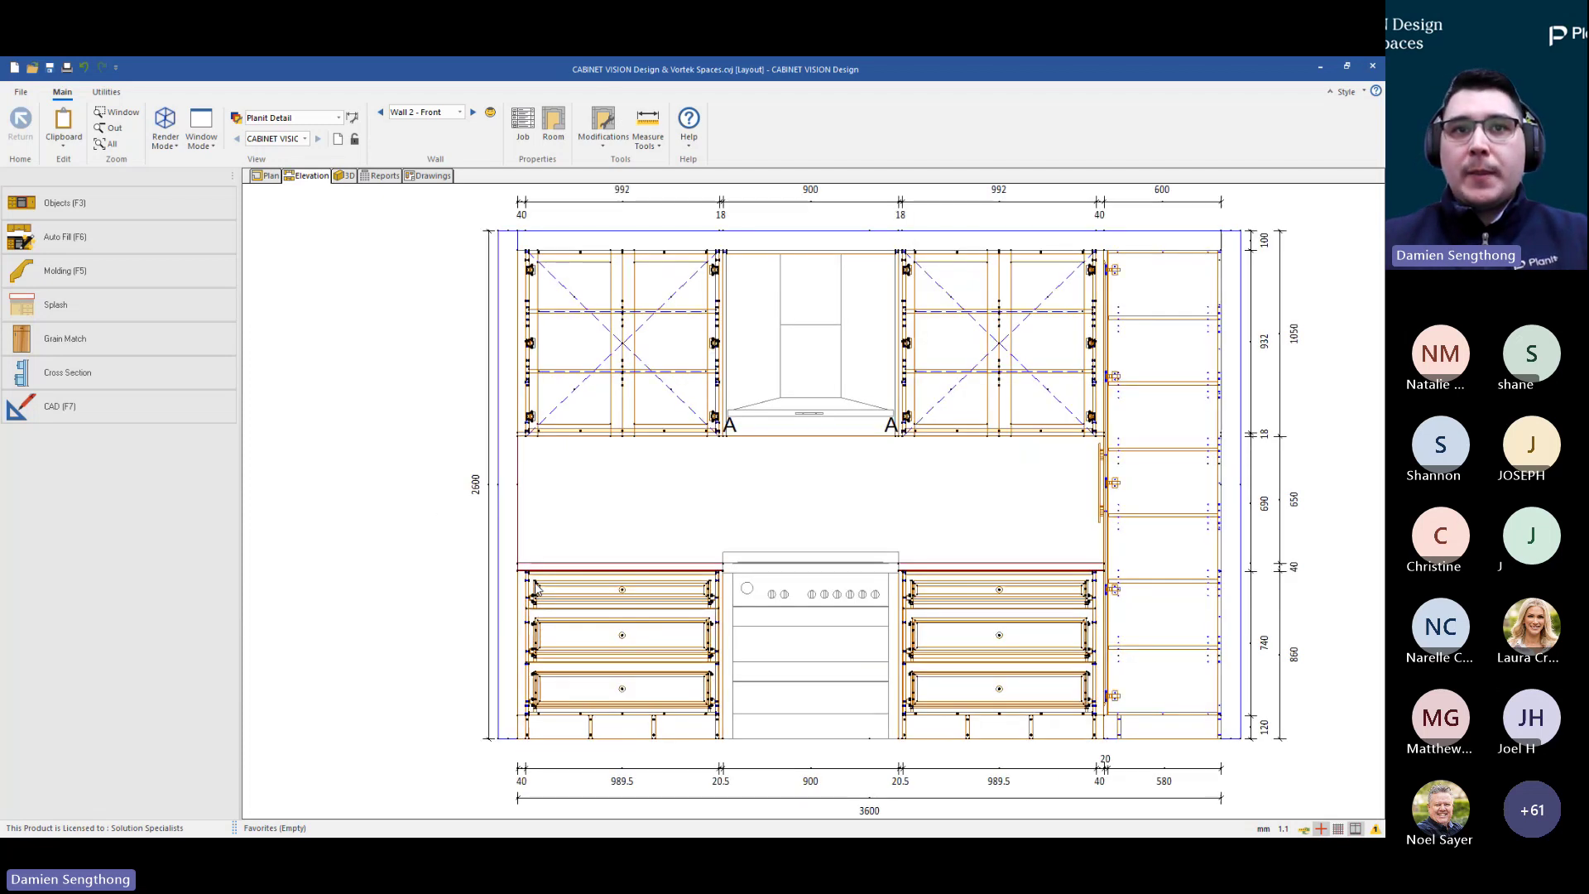
Open the job's cabinet door properties and look through the available door styles, leaving Shaker 60mm as the style
{"action": "left_click", "coordinate": [524, 124]}
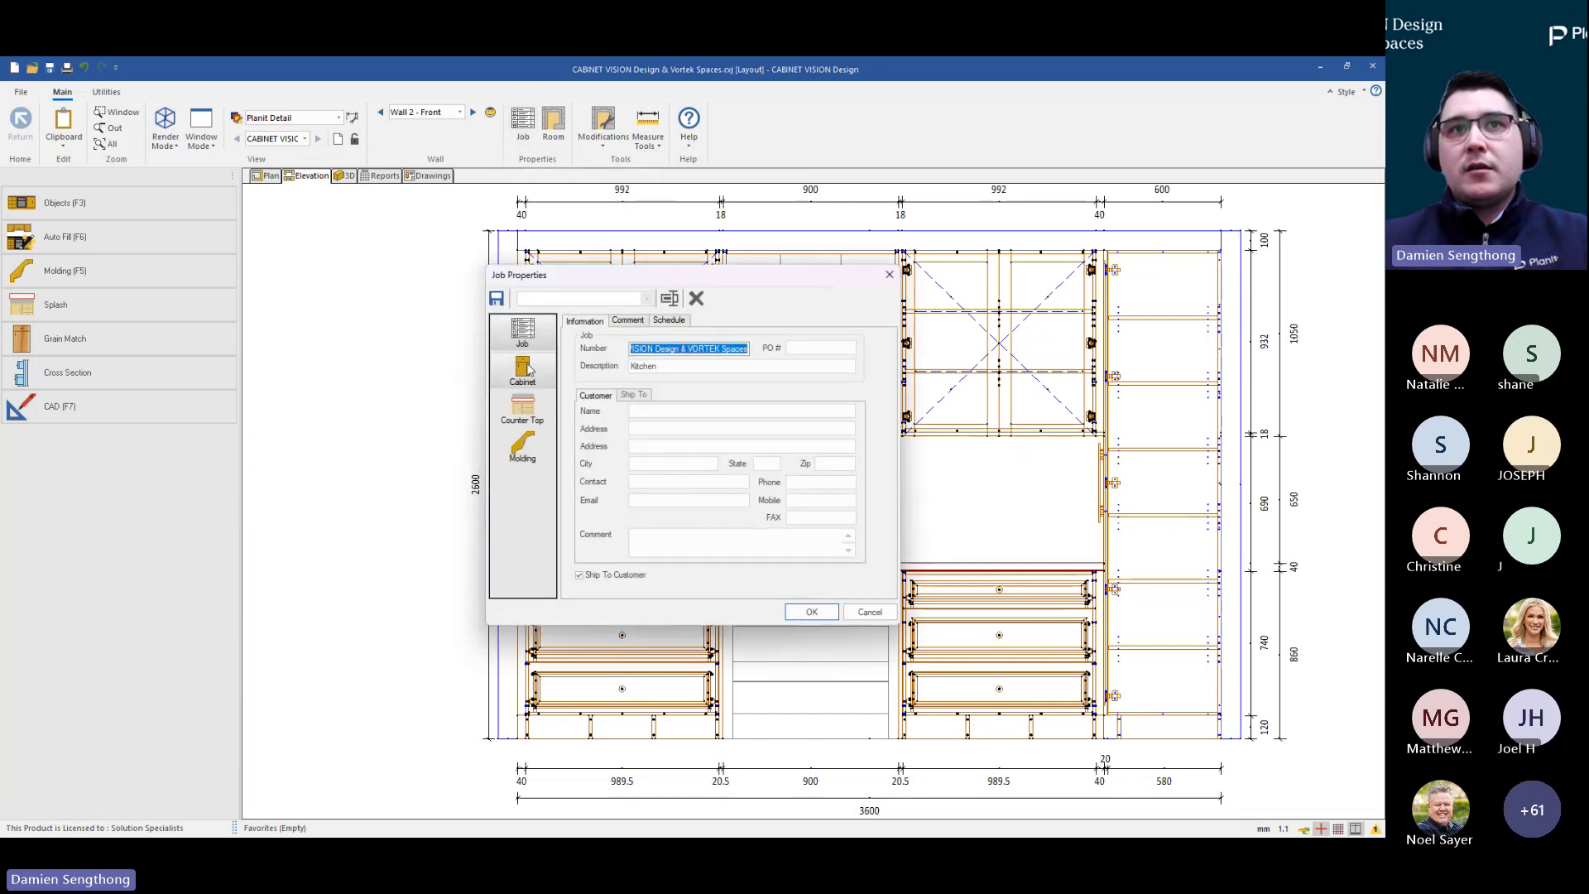
{"action": "left_click", "coordinate": [523, 373]}
{"action": "left_click", "coordinate": [709, 322]}
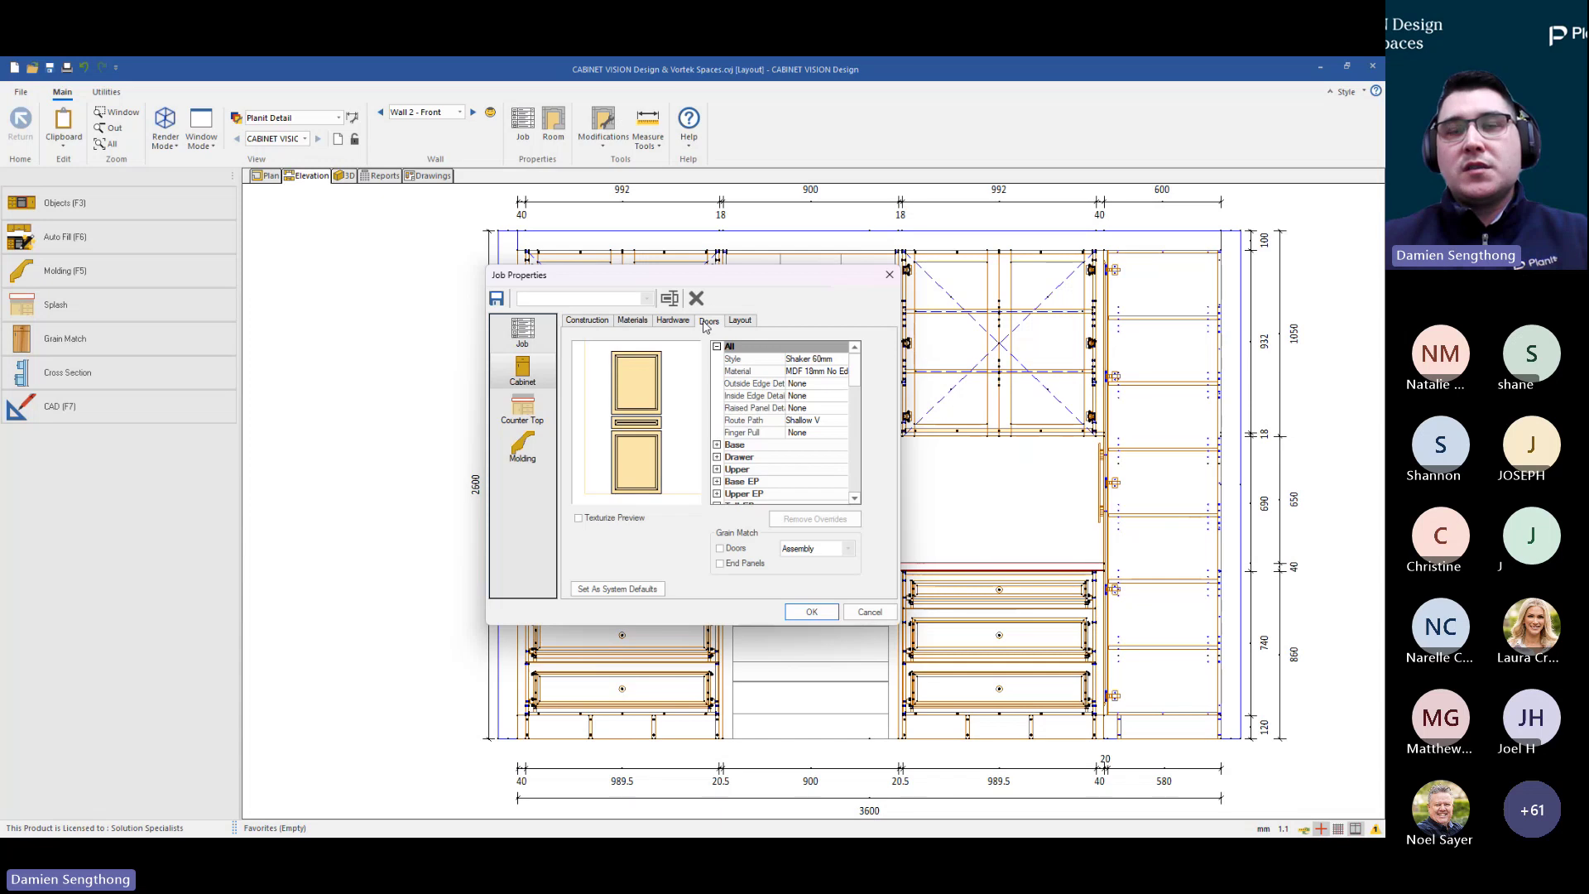
{"action": "left_click", "coordinate": [820, 361]}
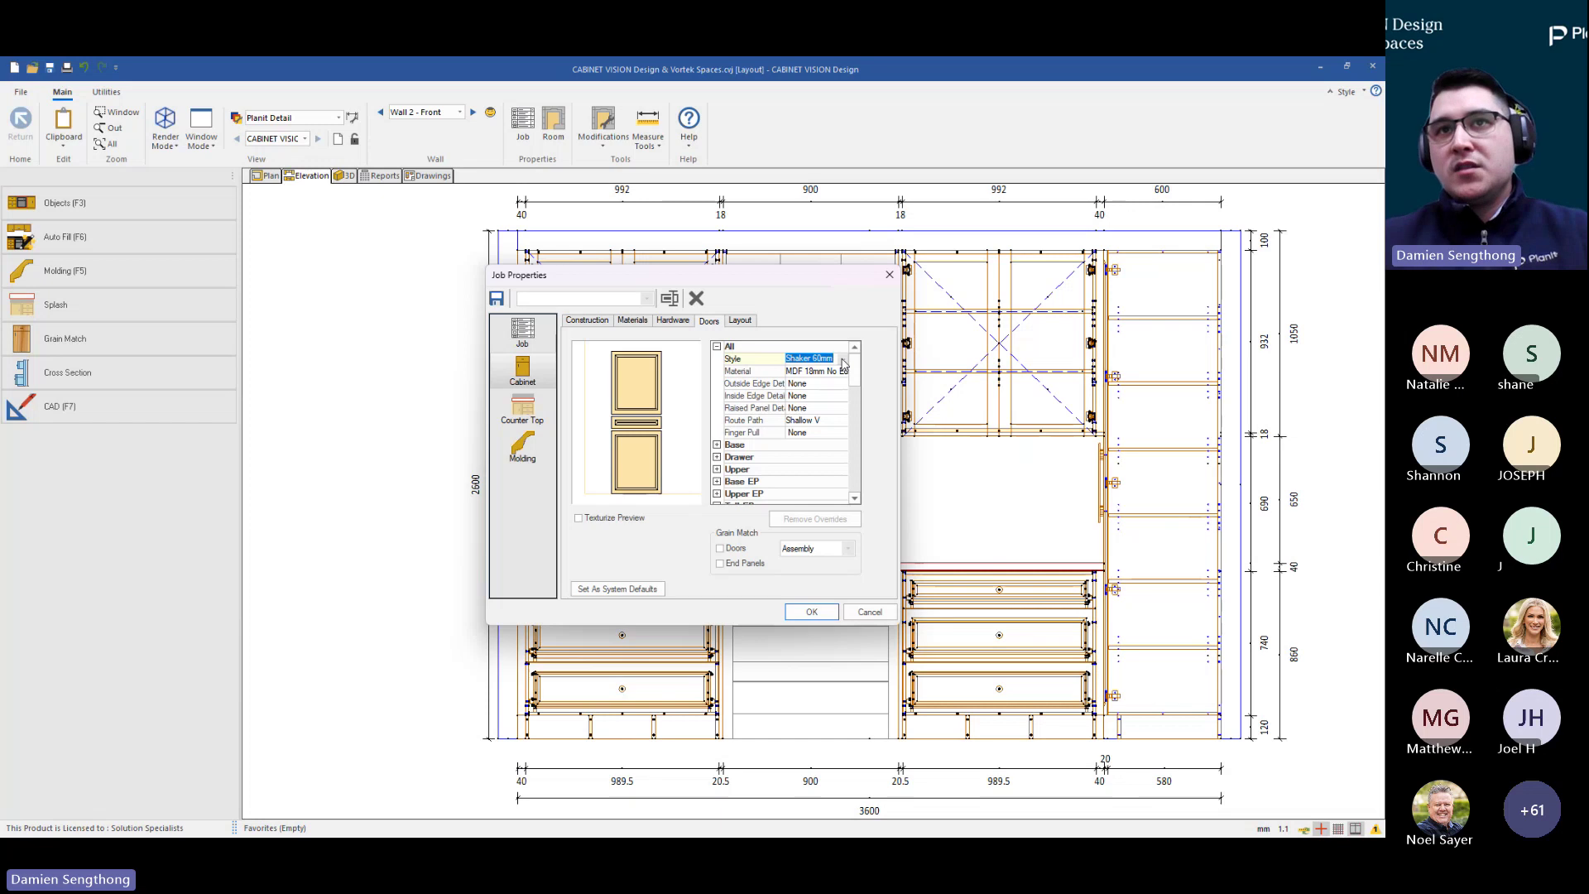
{"action": "left_click", "coordinate": [845, 364]}
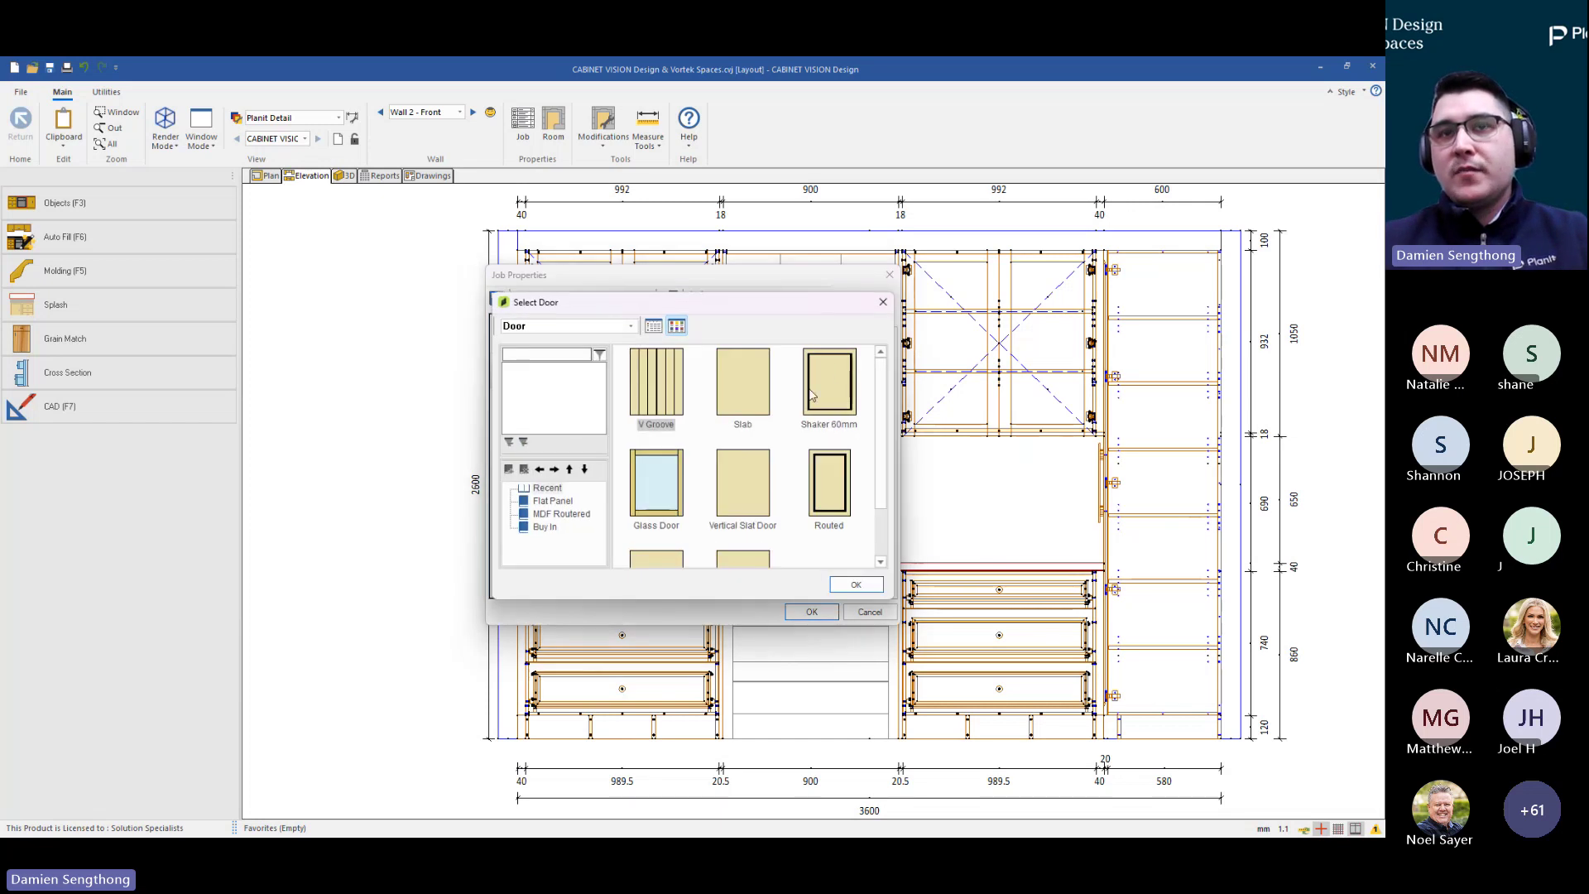
{"action": "left_click", "coordinate": [824, 387]}
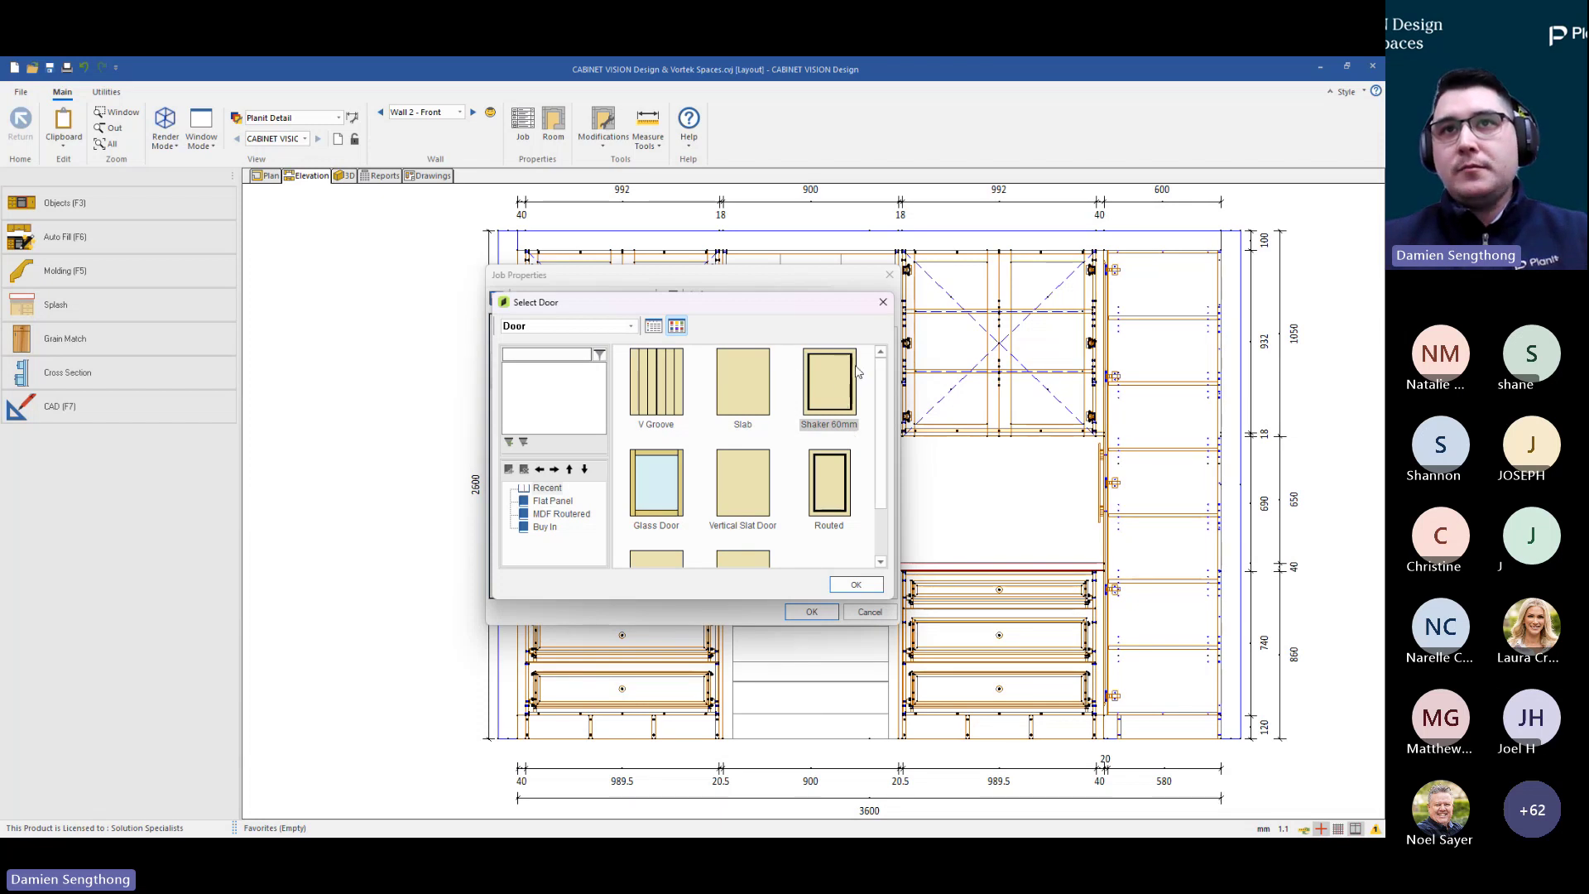
{"action": "left_click", "coordinate": [883, 302]}
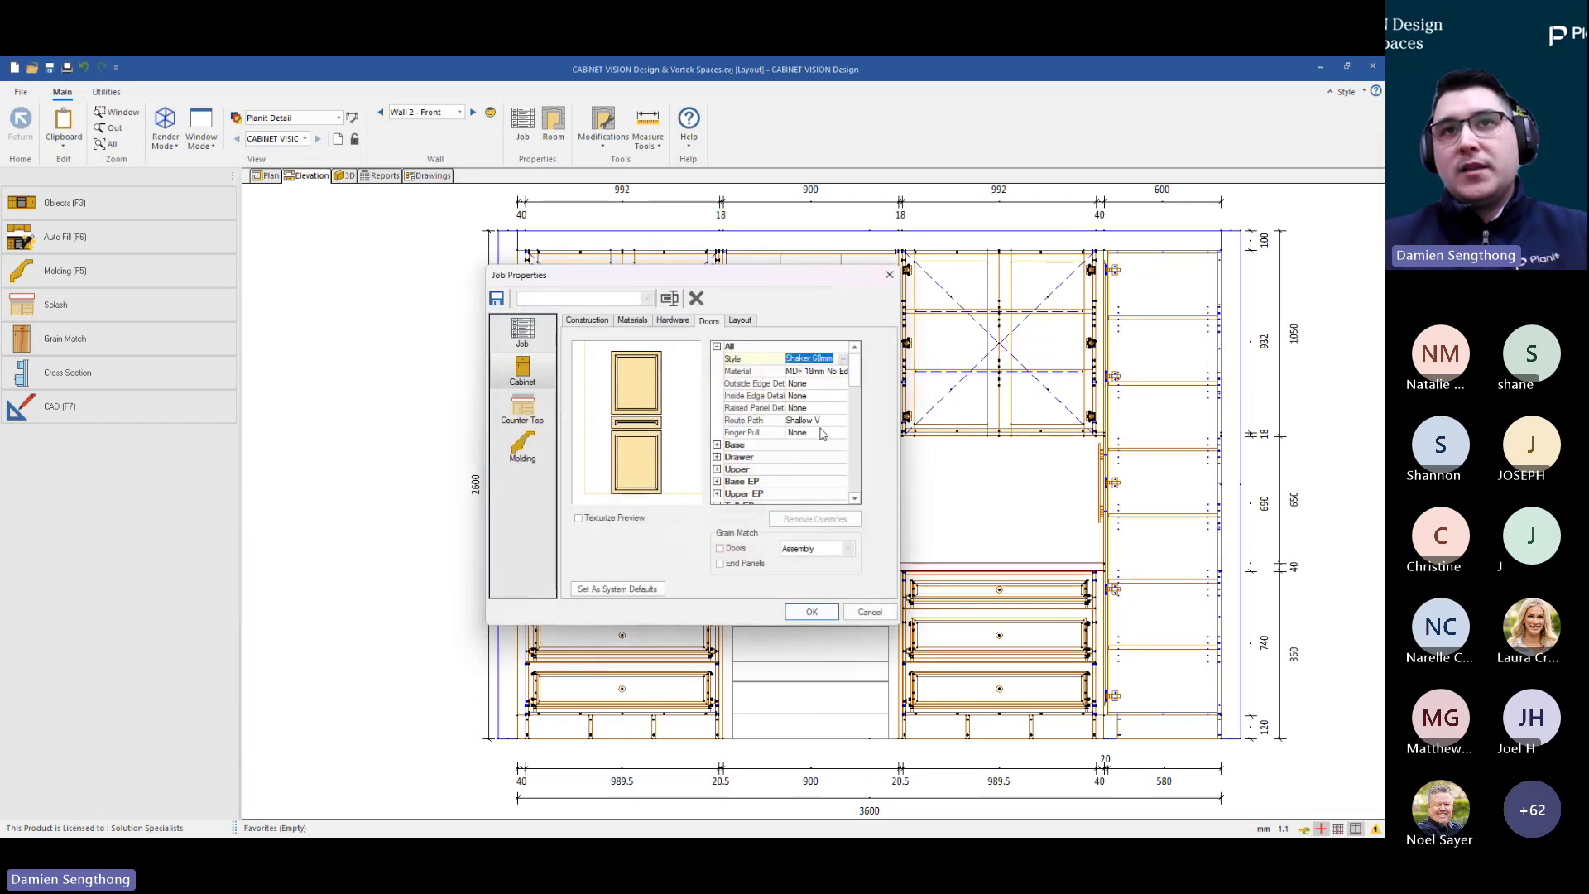
Try the Step Route and Batman Groove route paths on all cabinet doors, return to Shallow V, and discard the job properties changes
{"action": "left_click", "coordinate": [781, 422]}
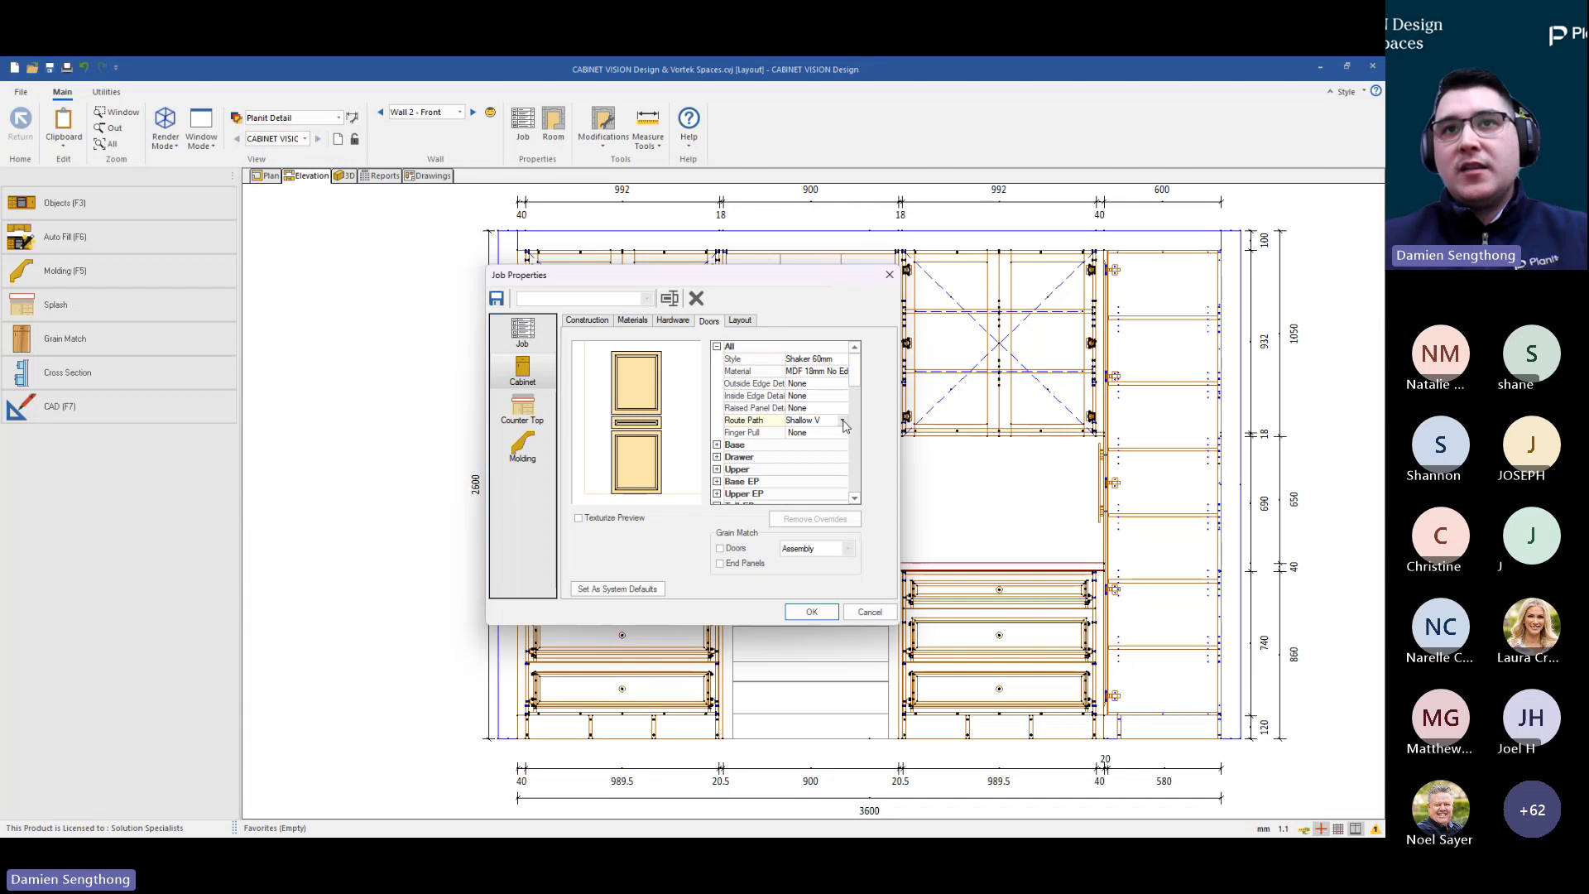
{"action": "left_click", "coordinate": [842, 422]}
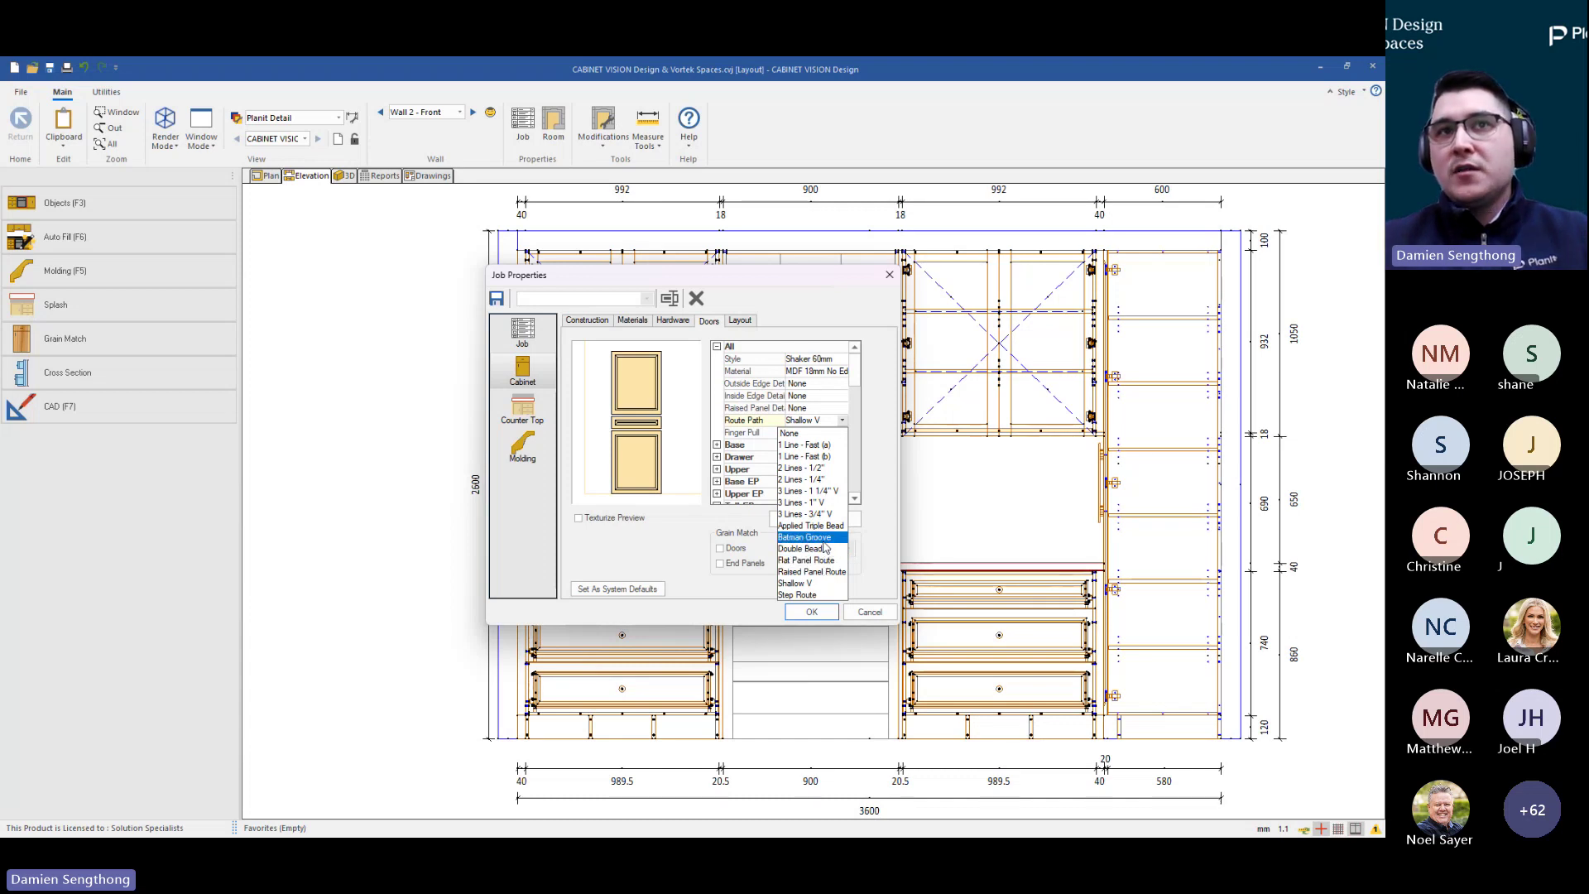
{"action": "left_click", "coordinate": [807, 595]}
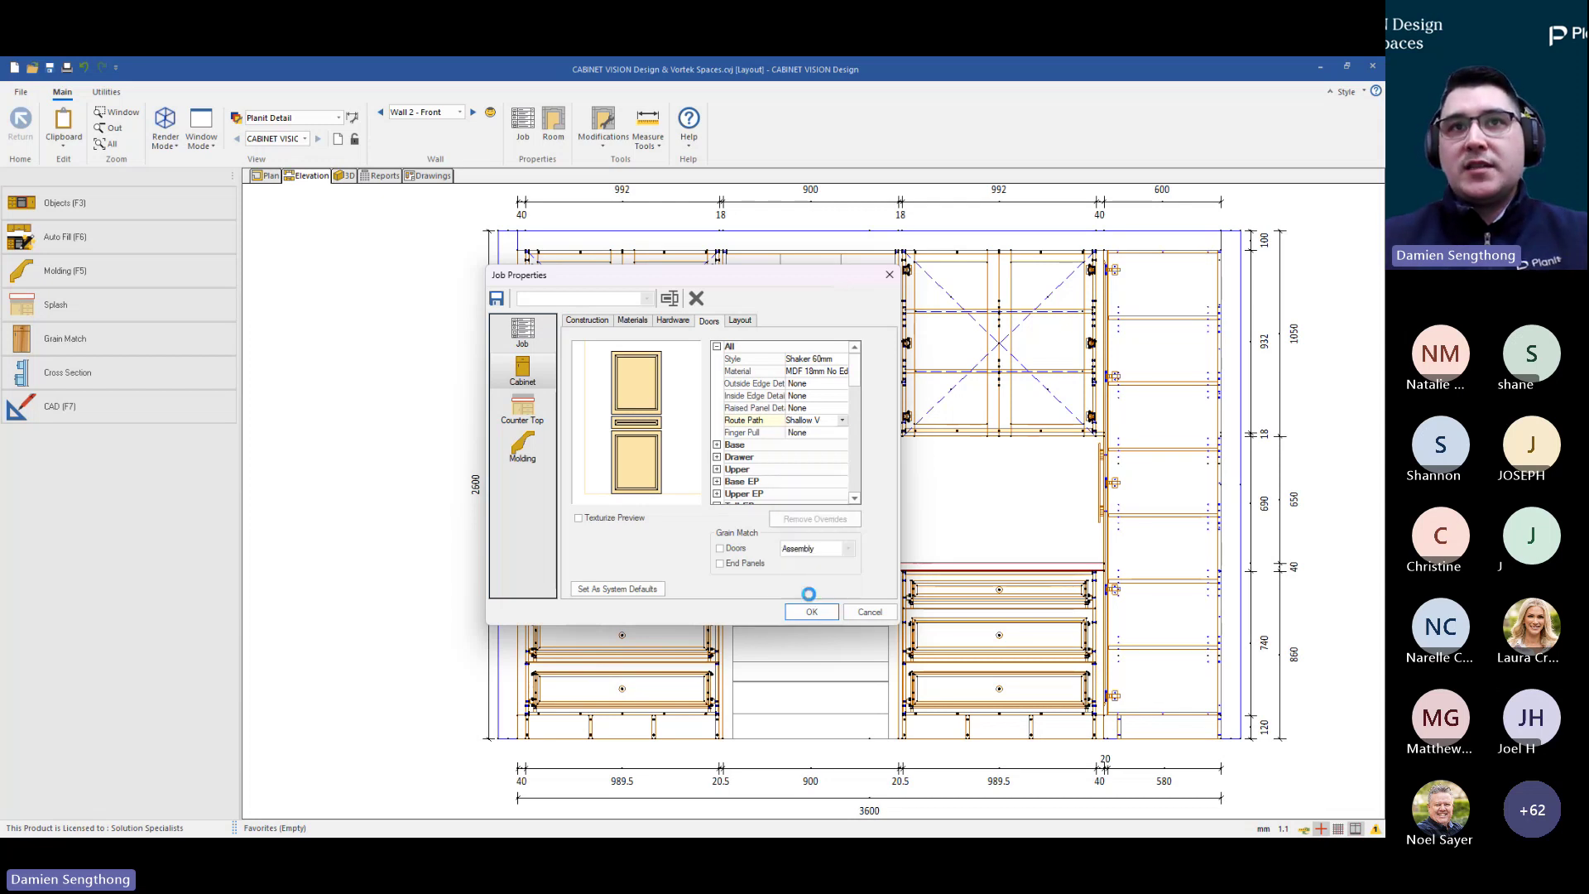
{"action": "left_click", "coordinate": [842, 420]}
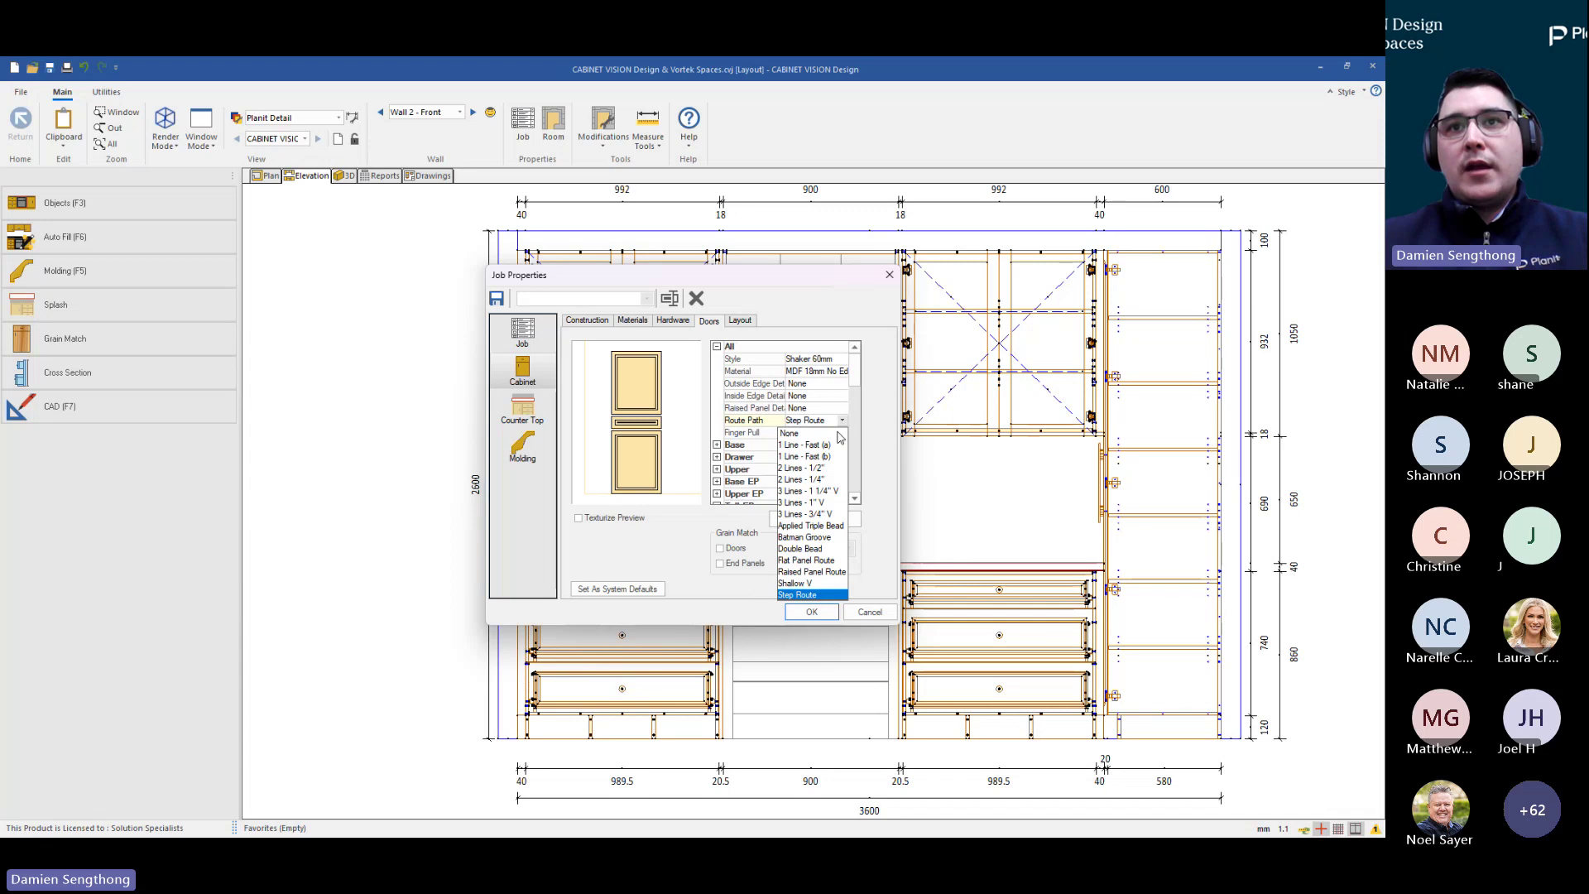
{"action": "left_click", "coordinate": [829, 538]}
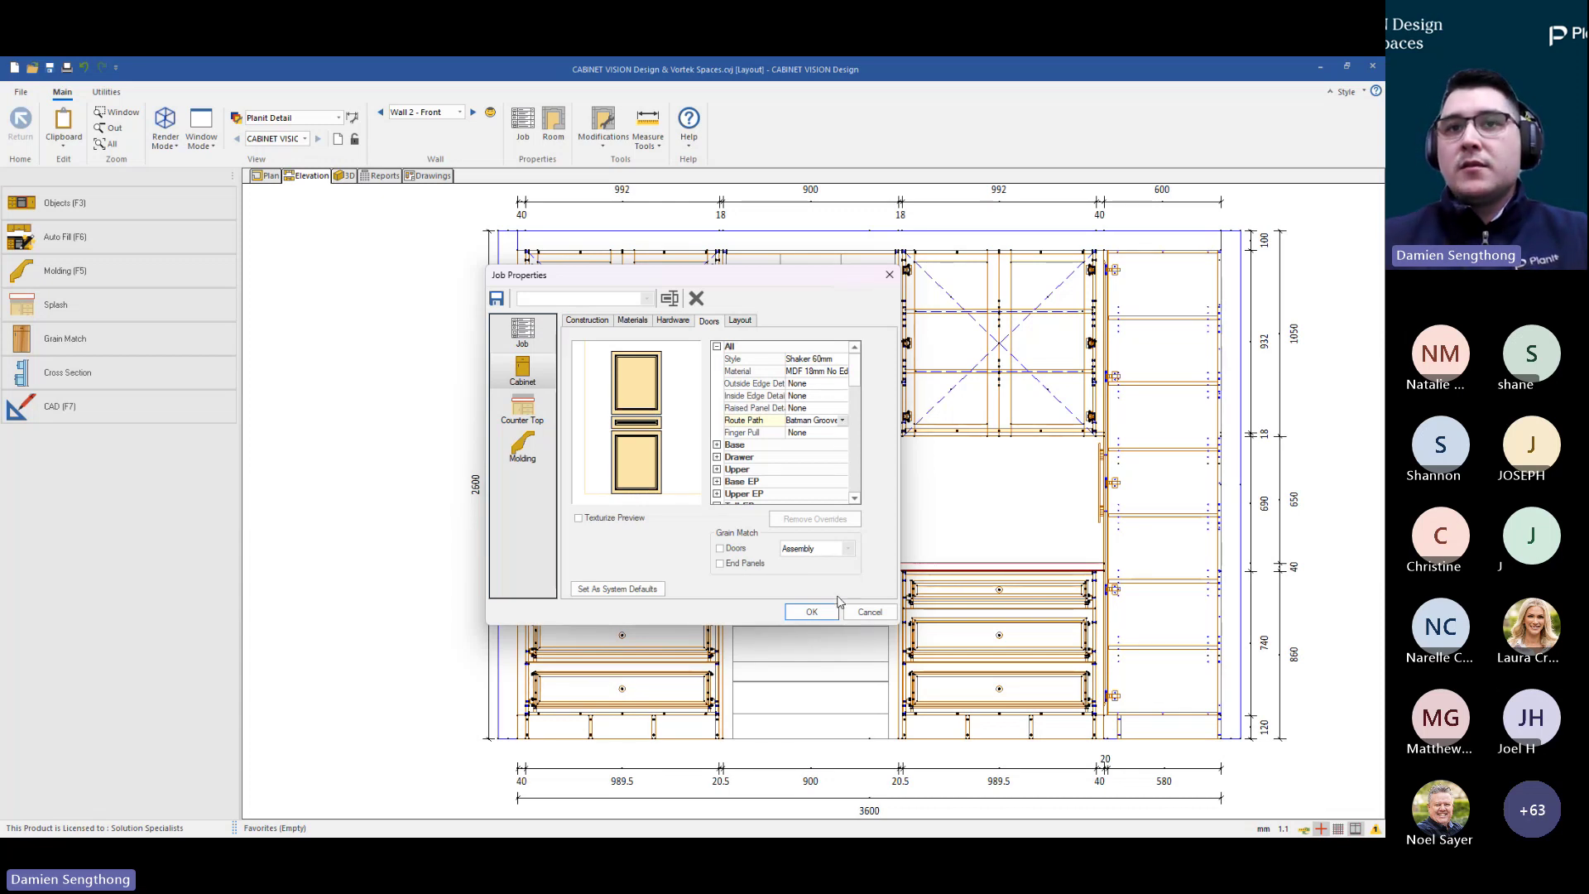
{"action": "left_click", "coordinate": [842, 420]}
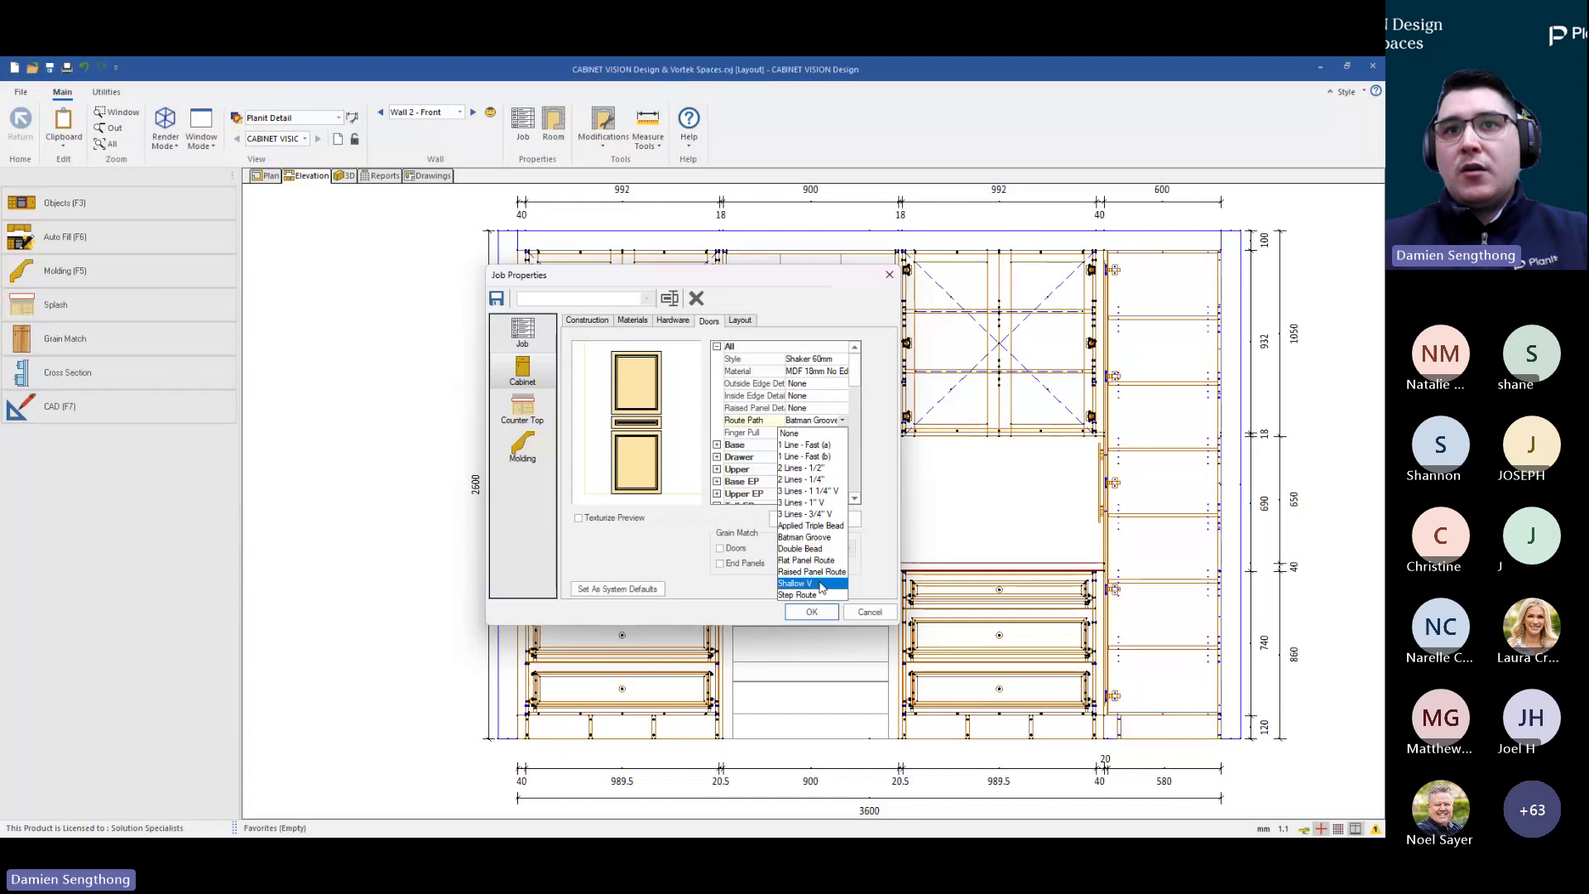
{"action": "left_click", "coordinate": [822, 585]}
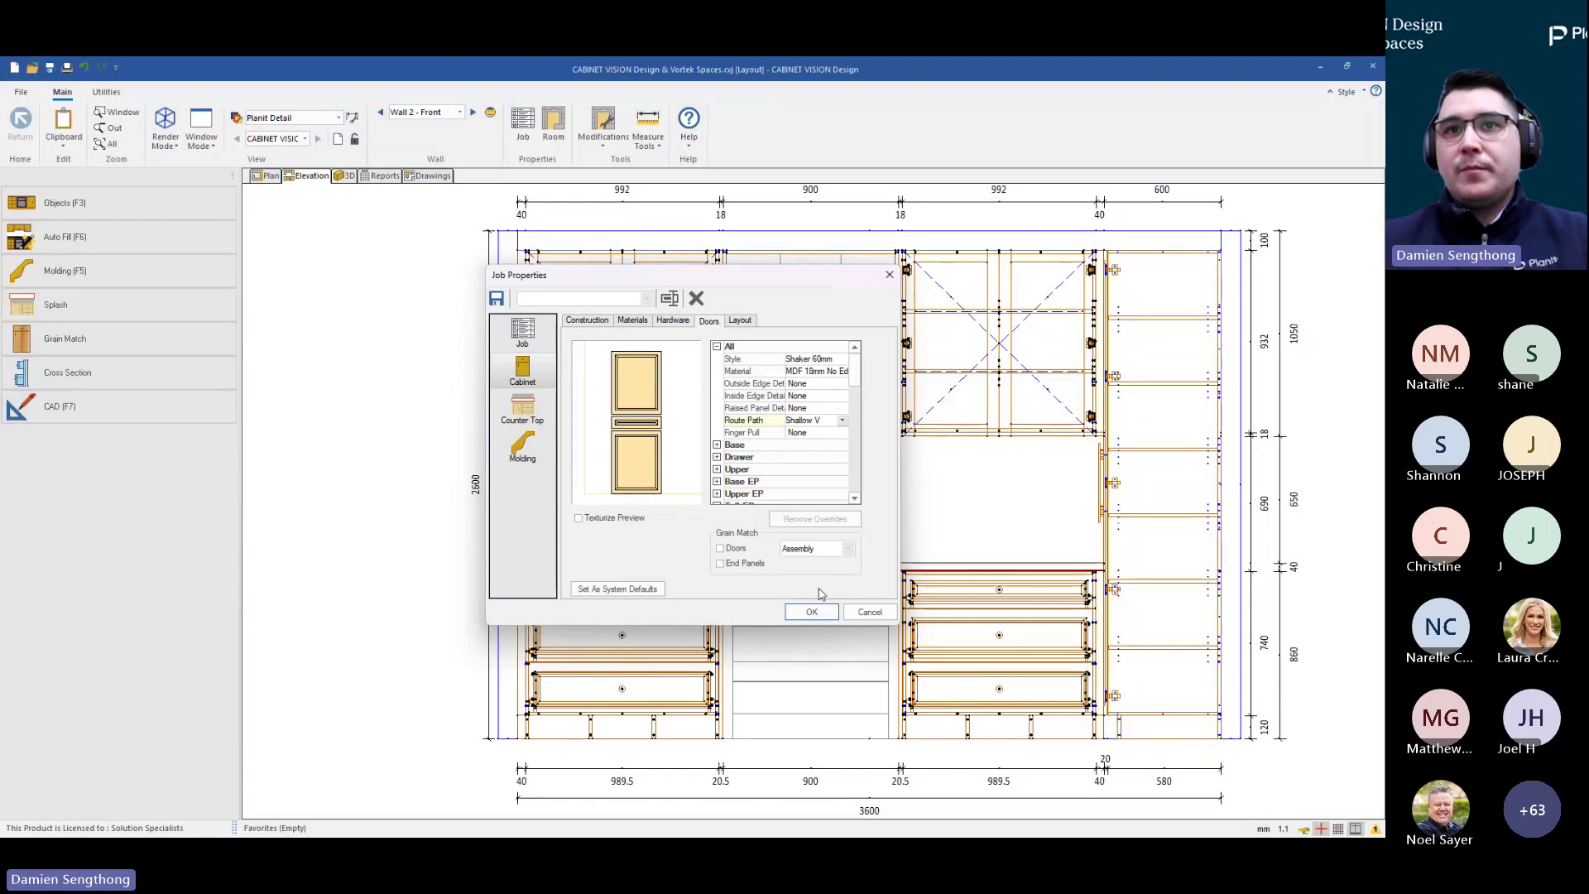
{"action": "left_click", "coordinate": [866, 612]}
Open the three-drawer bank left of the oven and examine the V route in its drawer fronts in plan view and in 3D
{"action": "scroll", "coordinate": [506, 604], "scroll_direction": "up", "scroll_amount": 1}
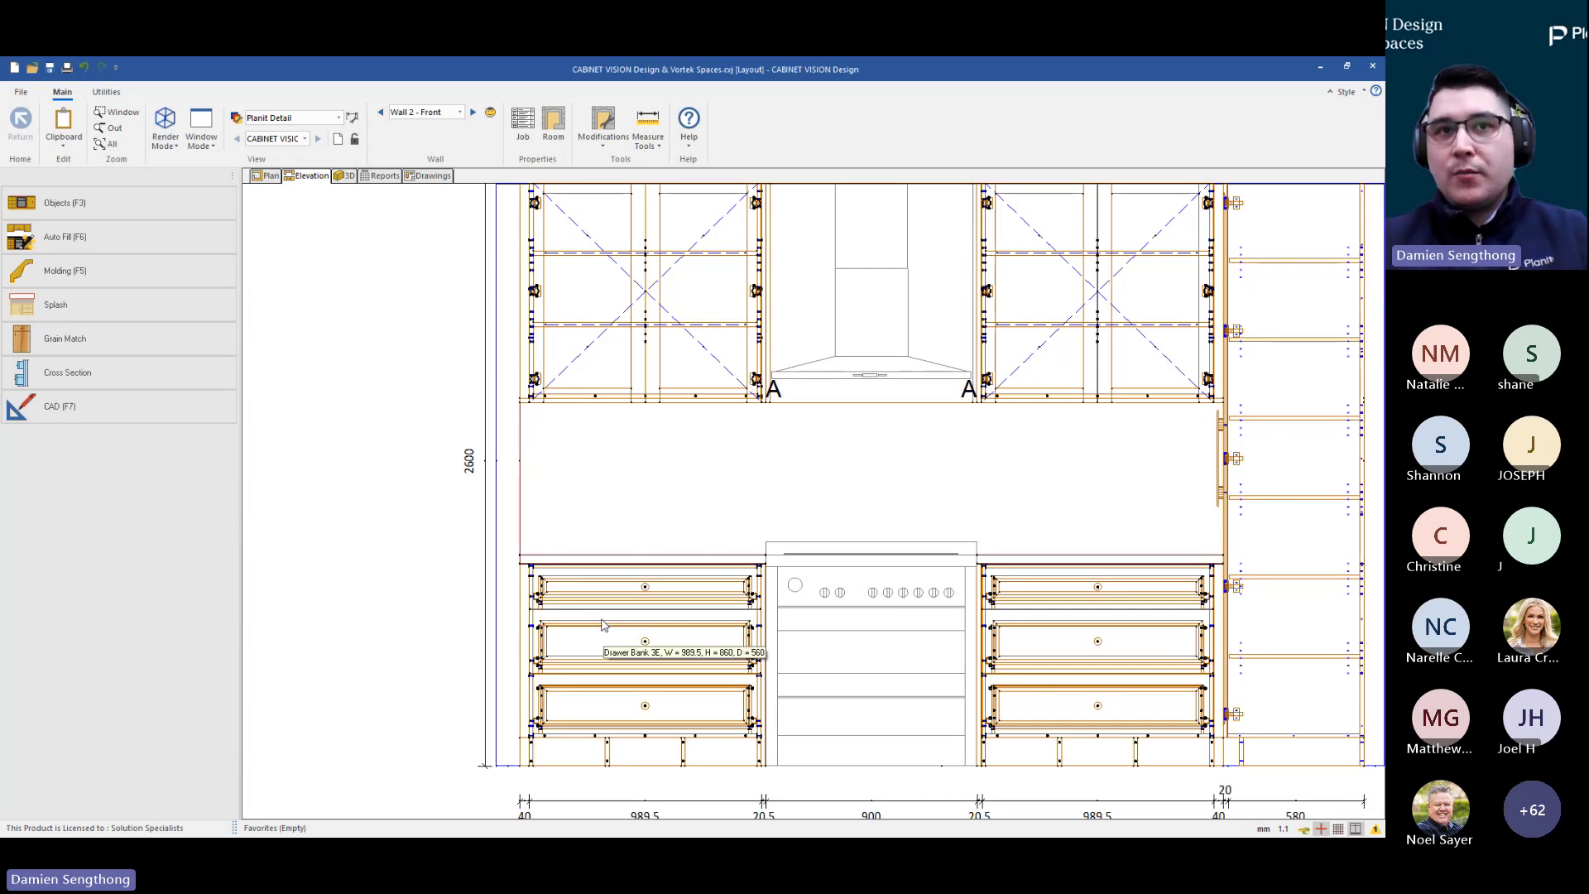
{"action": "left_click", "coordinate": [595, 596]}
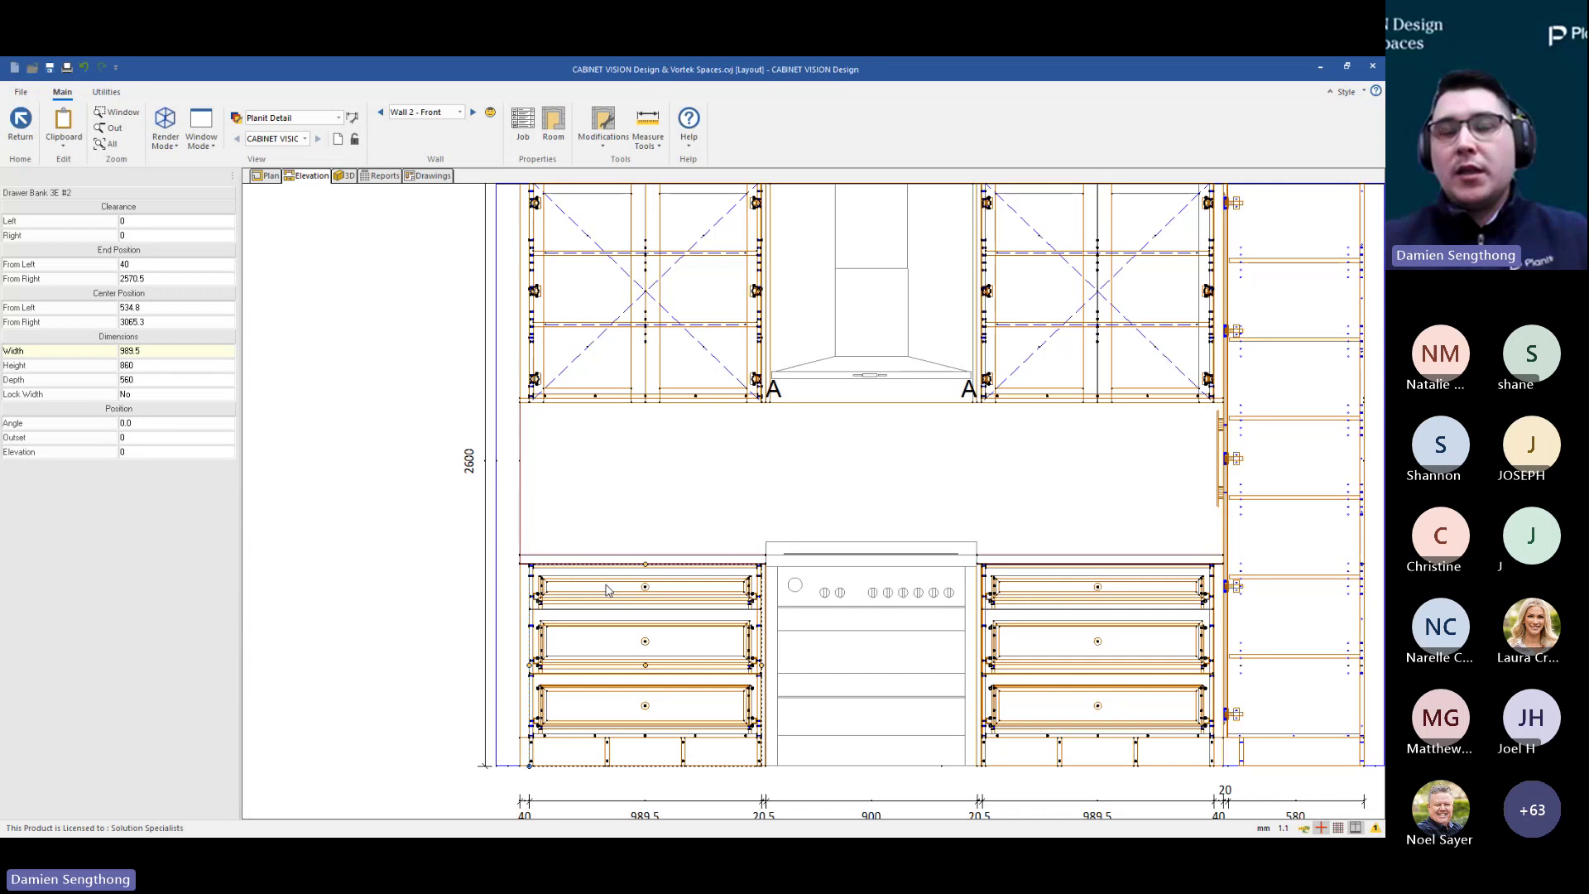
{"action": "double_click", "coordinate": [607, 590]}
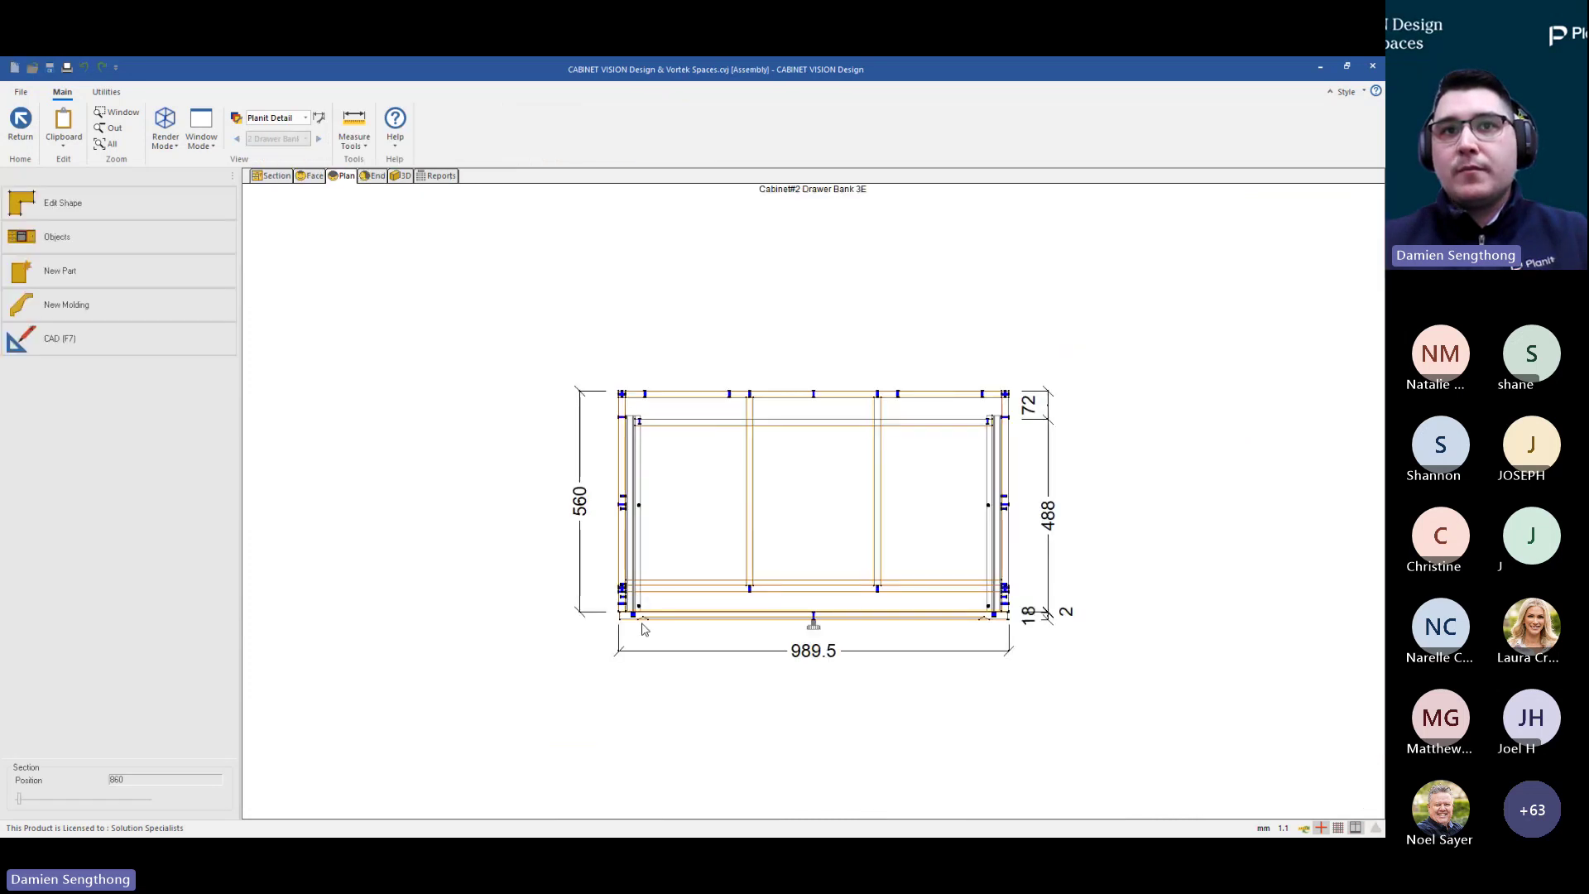
{"action": "scroll", "coordinate": [651, 629], "scroll_direction": "up", "scroll_amount": 3}
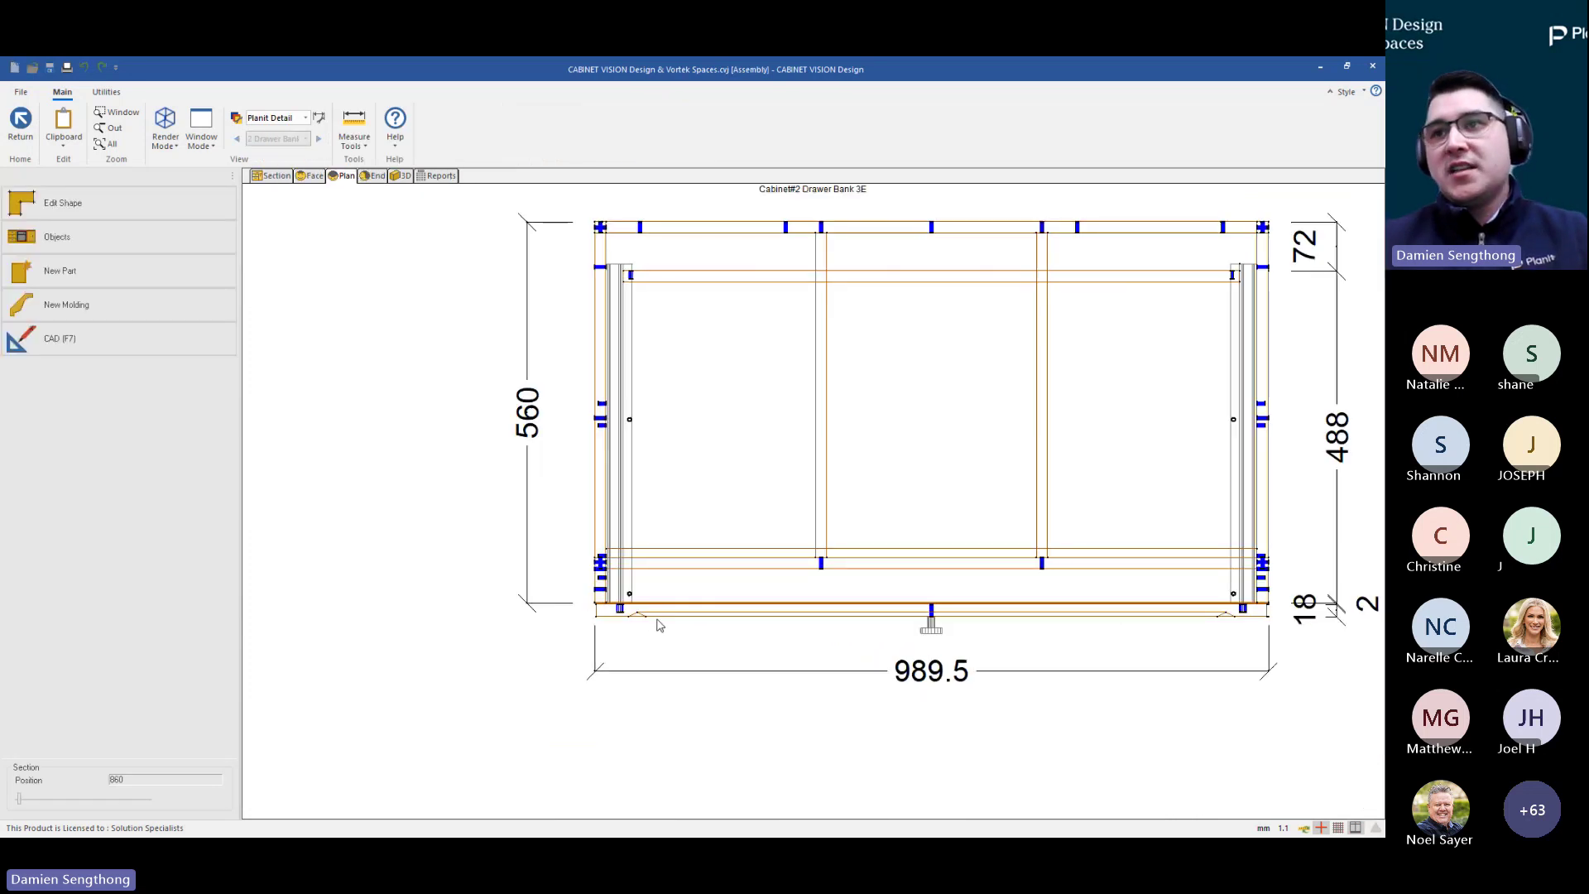
{"action": "scroll", "coordinate": [666, 612], "scroll_direction": "up", "scroll_amount": 2}
{"action": "scroll", "coordinate": [665, 611], "scroll_direction": "up", "scroll_amount": 2}
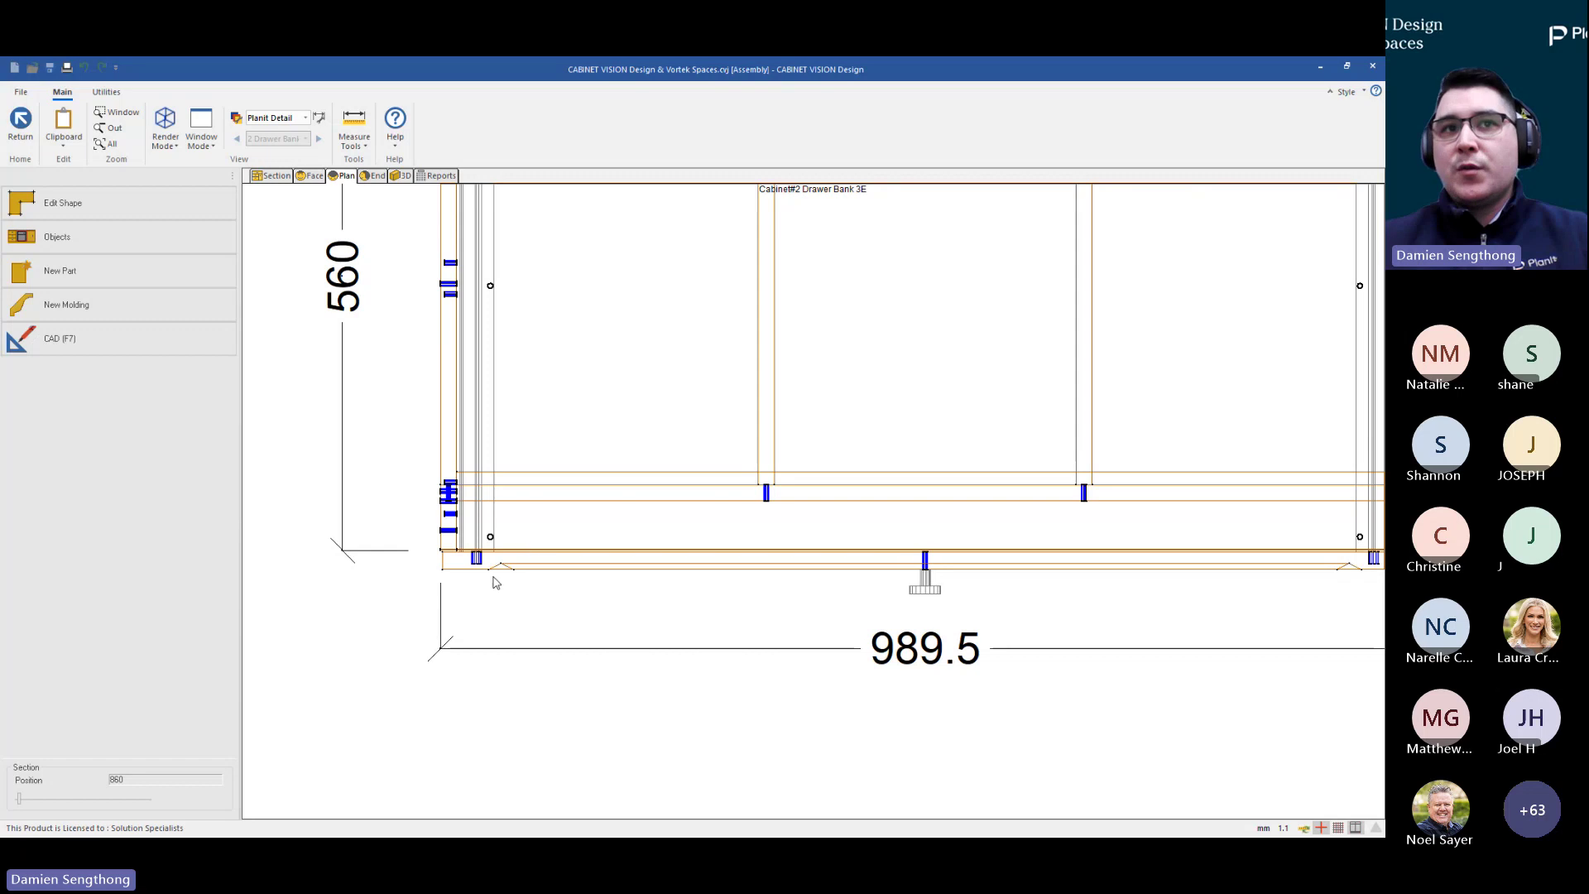
{"action": "scroll", "coordinate": [499, 574], "scroll_direction": "up", "scroll_amount": 3}
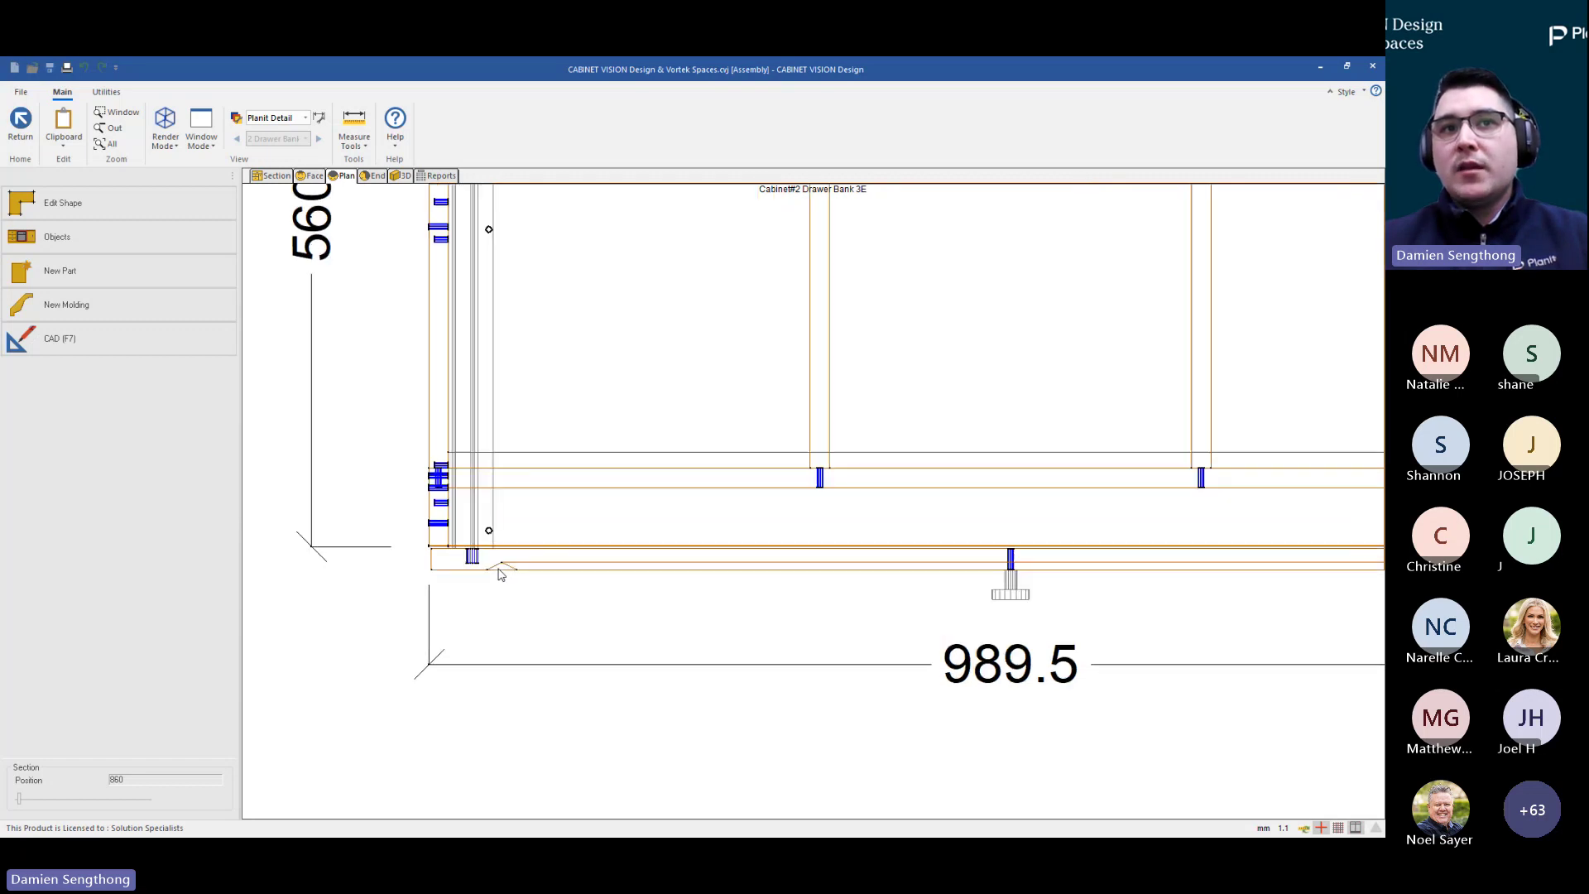
{"action": "scroll", "coordinate": [498, 572], "scroll_direction": "up", "scroll_amount": 4}
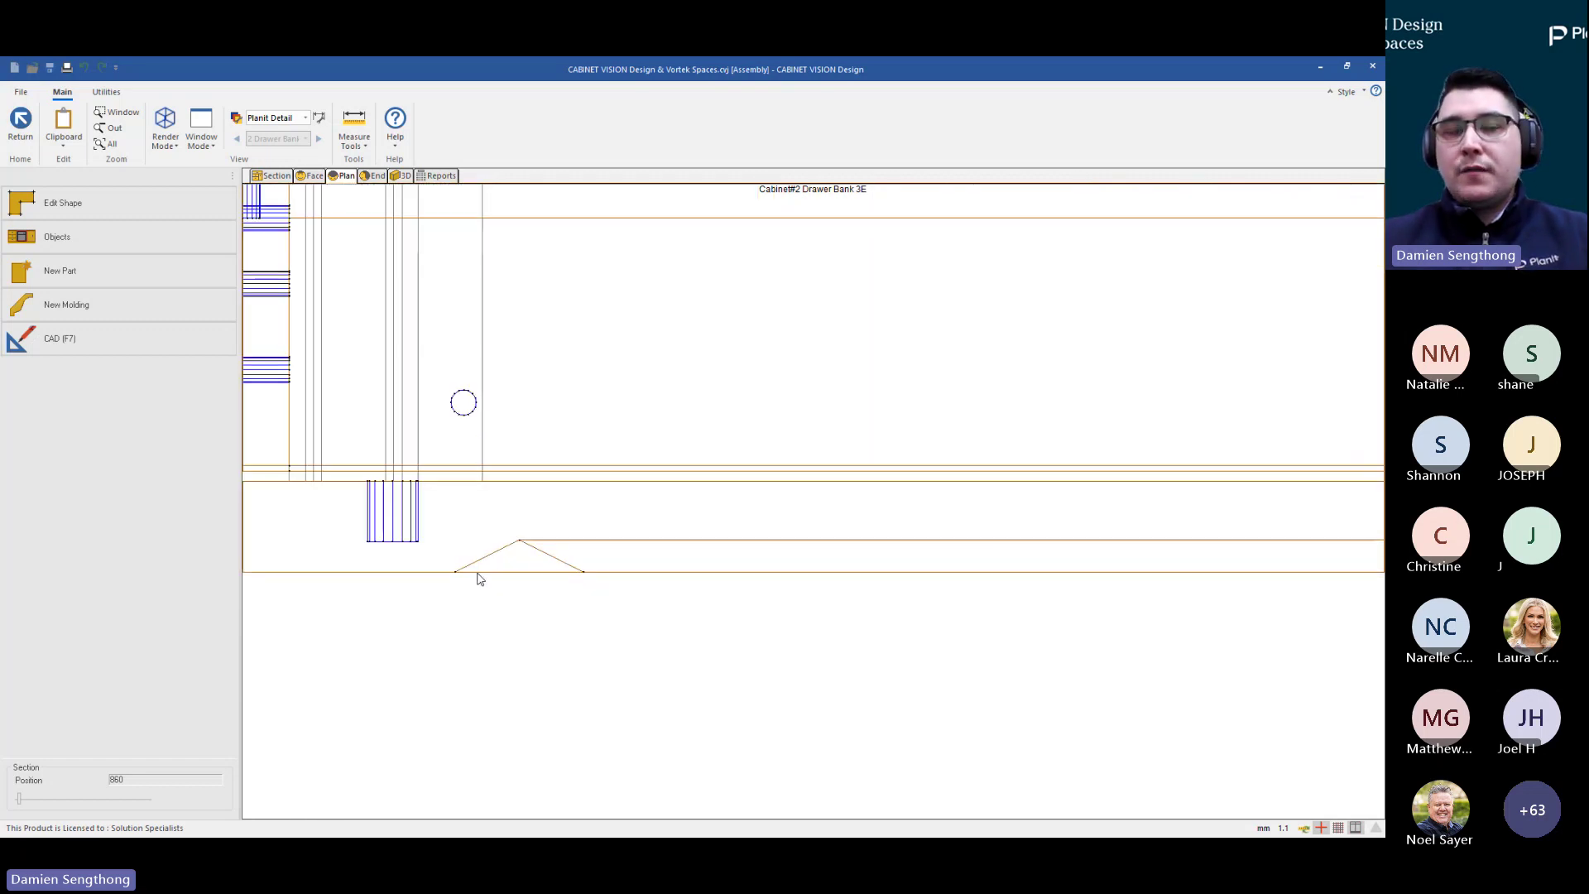
{"action": "middle_click_drag", "start_coordinate": [460, 582], "coordinate": [480, 574]}
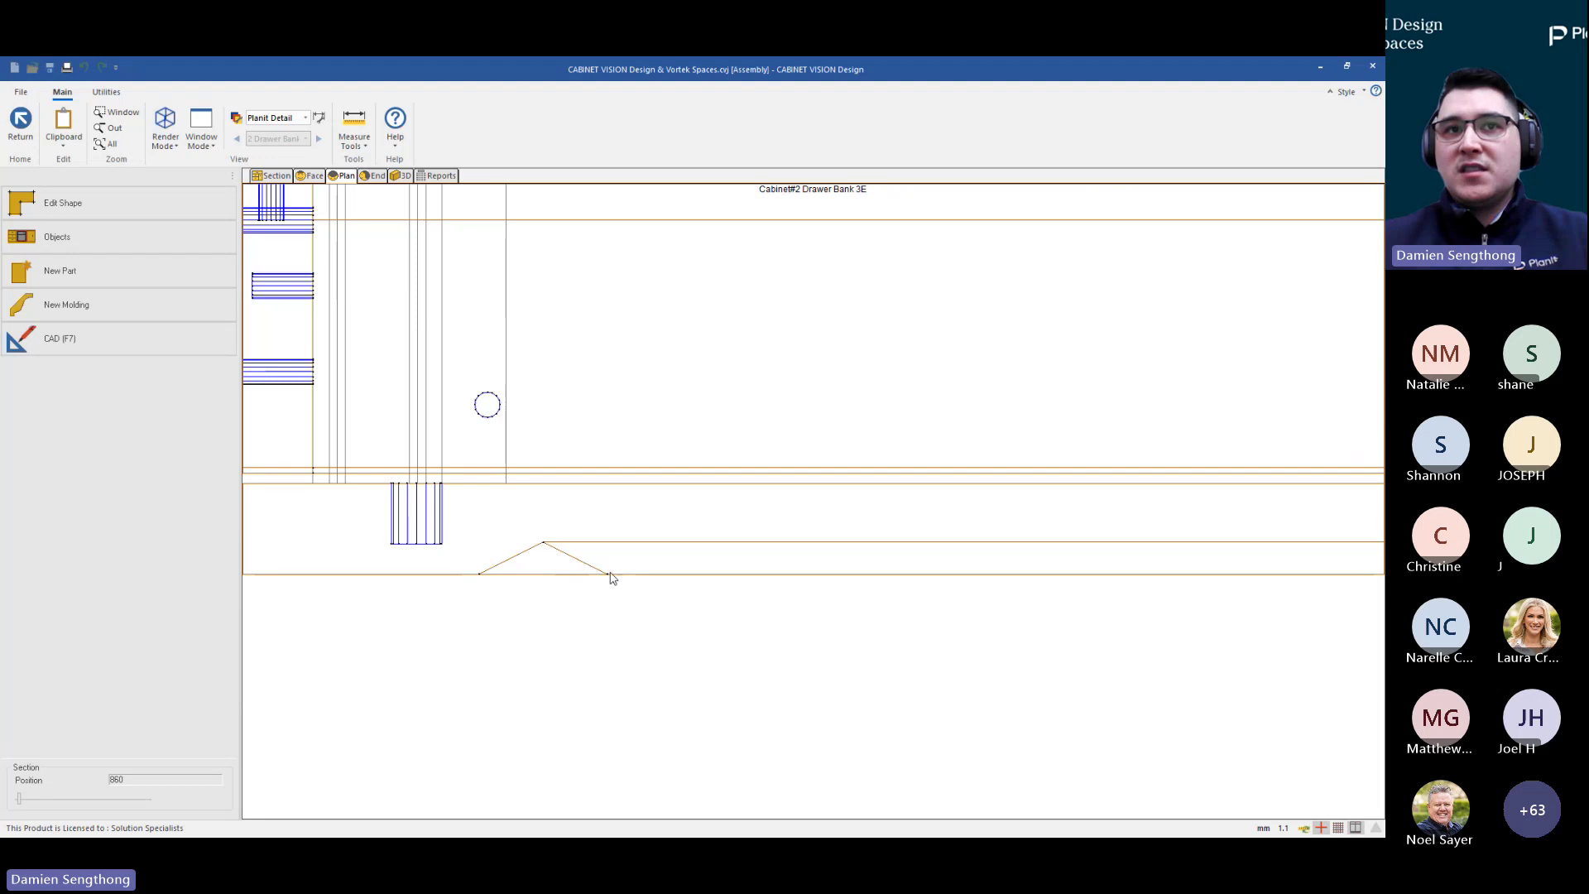
{"action": "scroll", "coordinate": [543, 549], "scroll_direction": "down", "scroll_amount": 2}
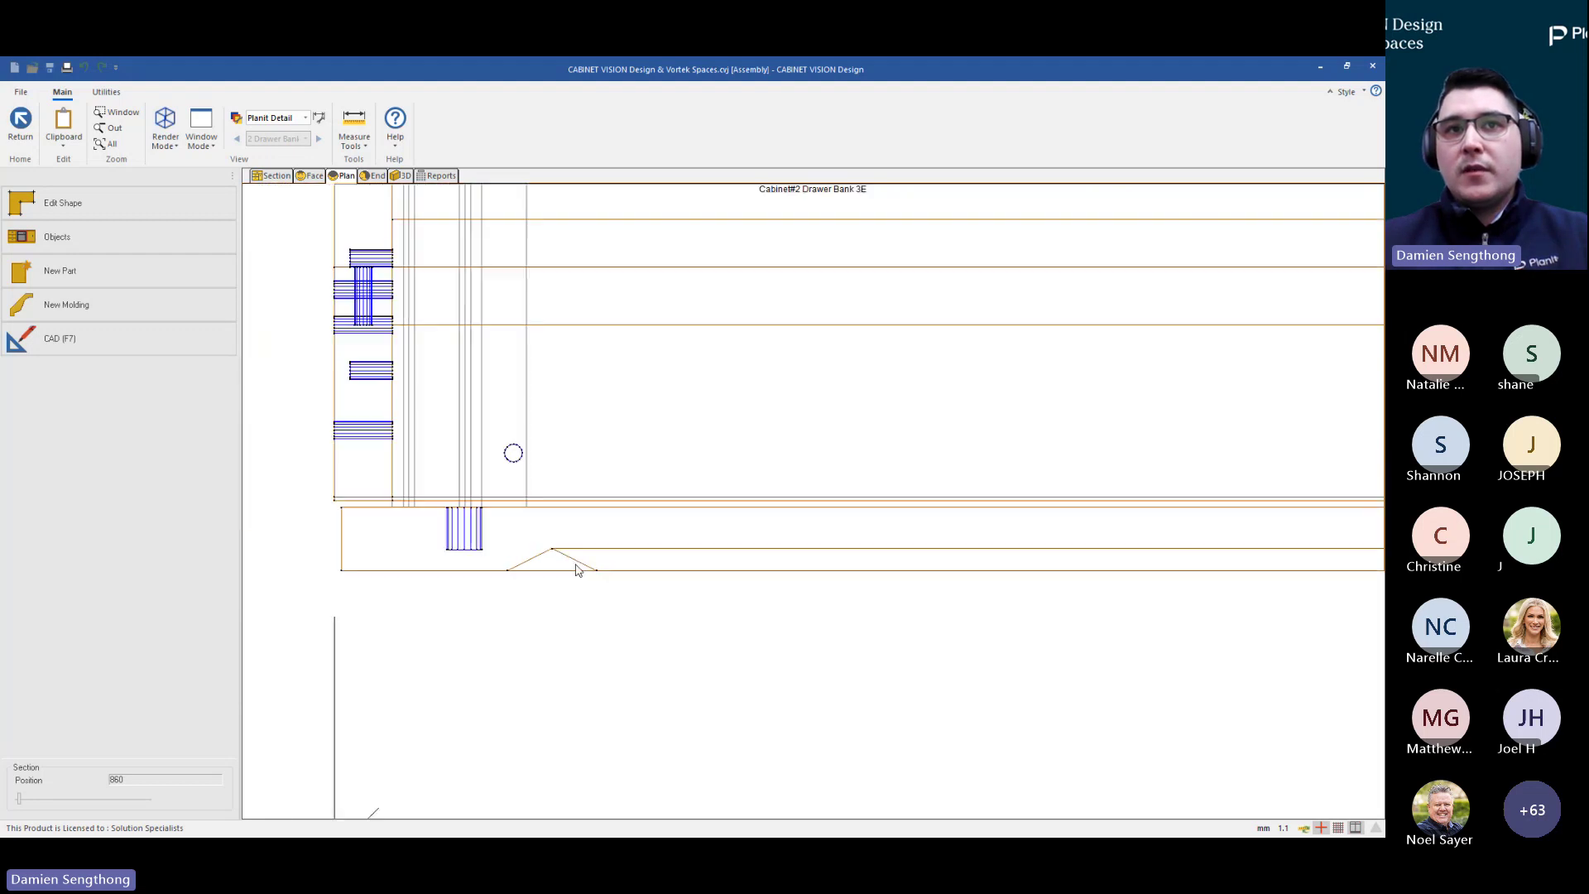
{"action": "left_click", "coordinate": [405, 179]}
{"action": "left_click_drag", "start_coordinate": [871, 376], "coordinate": [654, 361]}
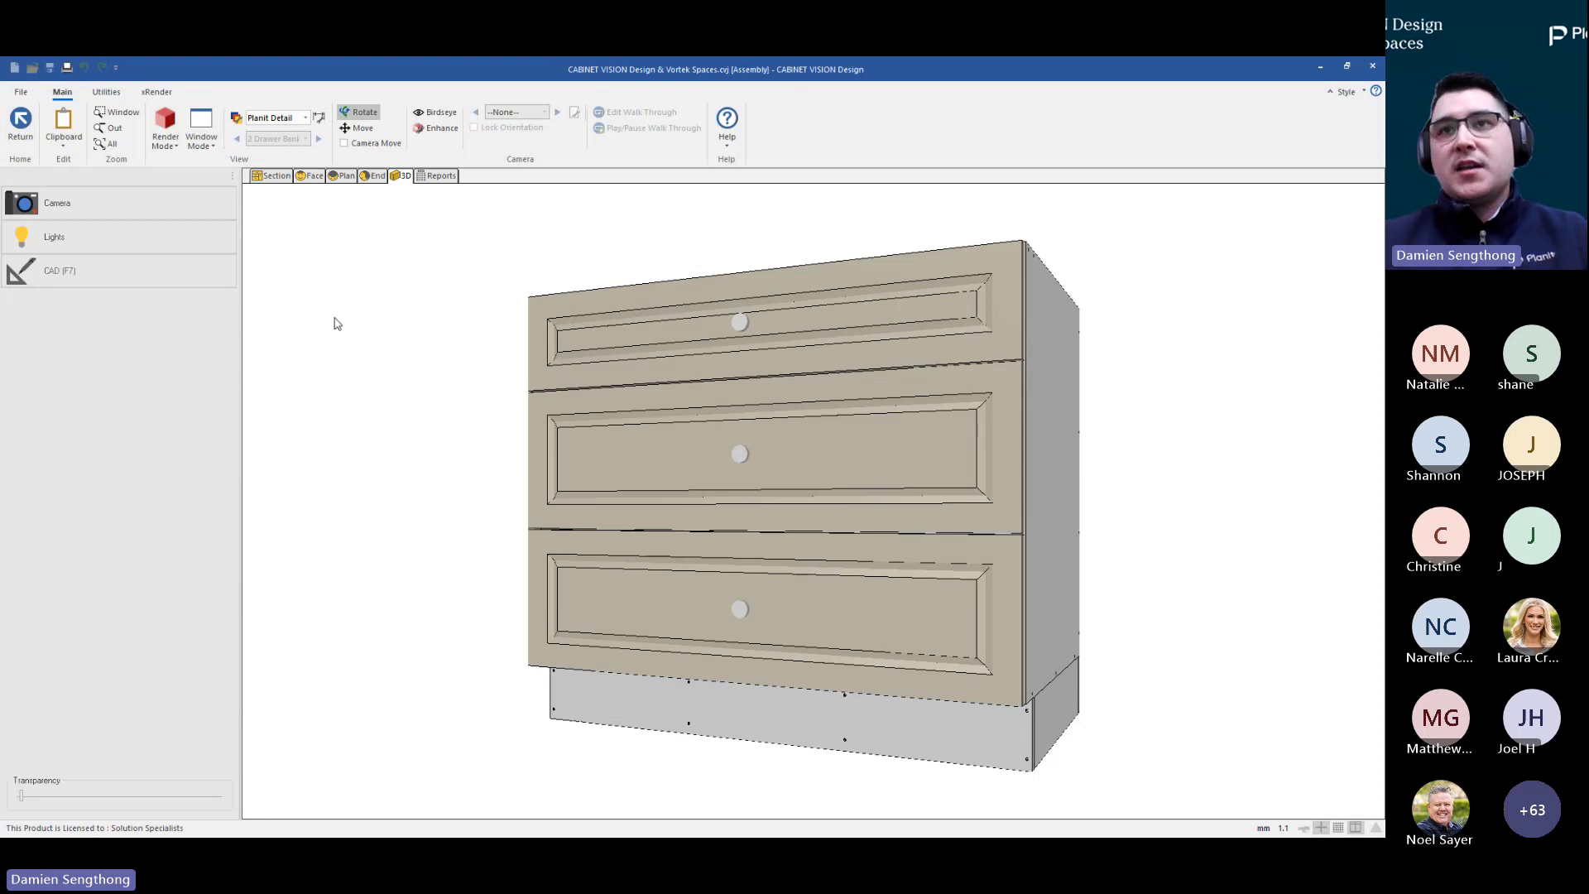
Inspect the face settings of the bank's three drawers and its interior section, and return to the wall elevation
{"action": "left_click", "coordinate": [272, 177]}
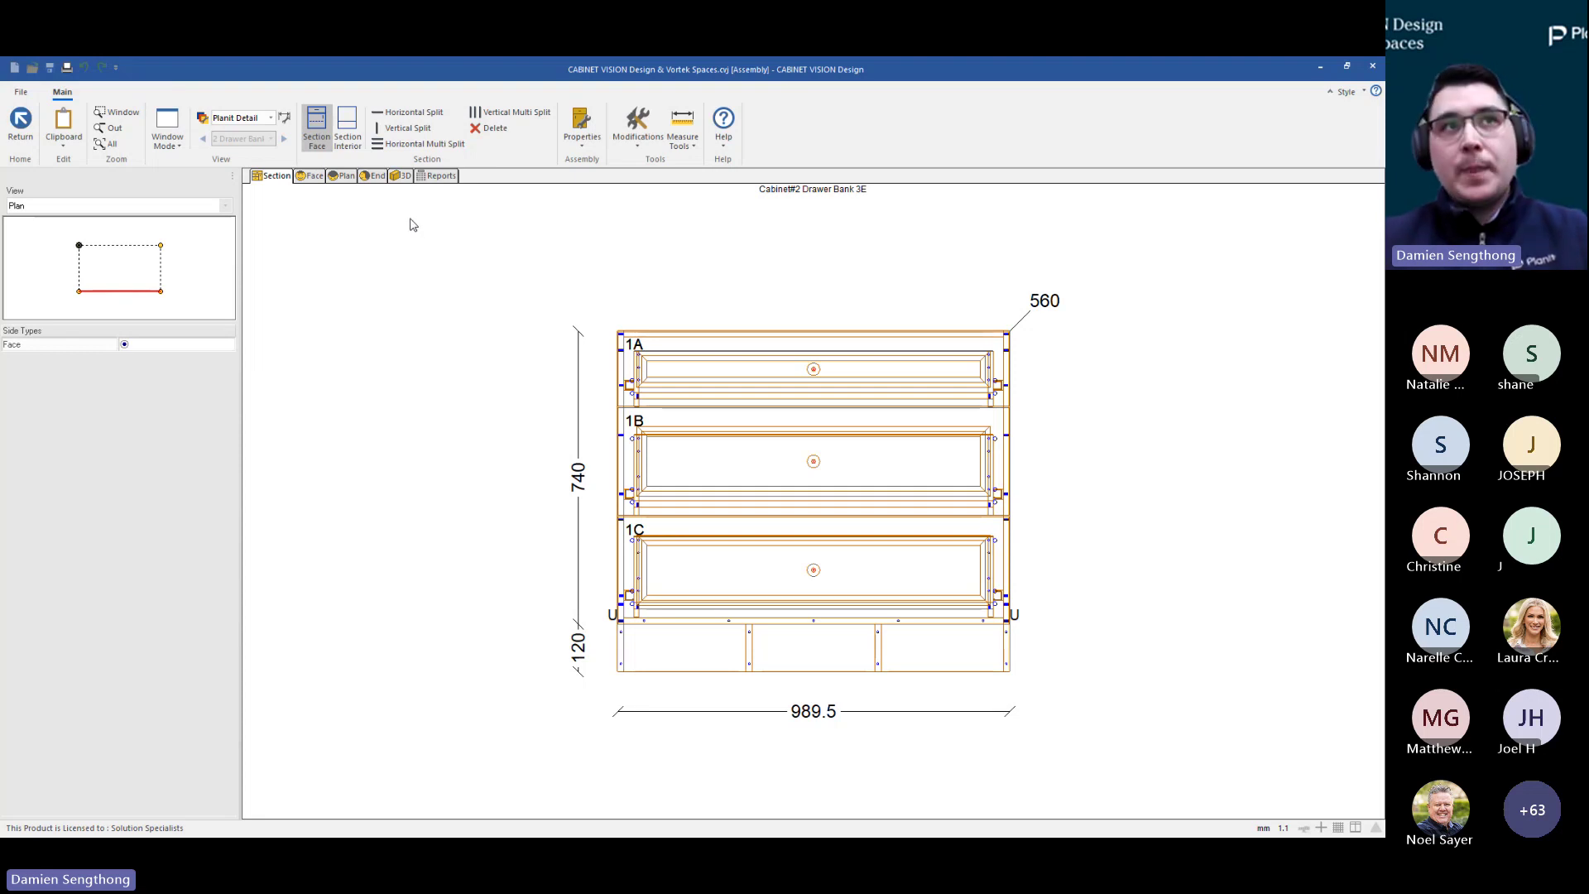
{"action": "left_click", "coordinate": [745, 370]}
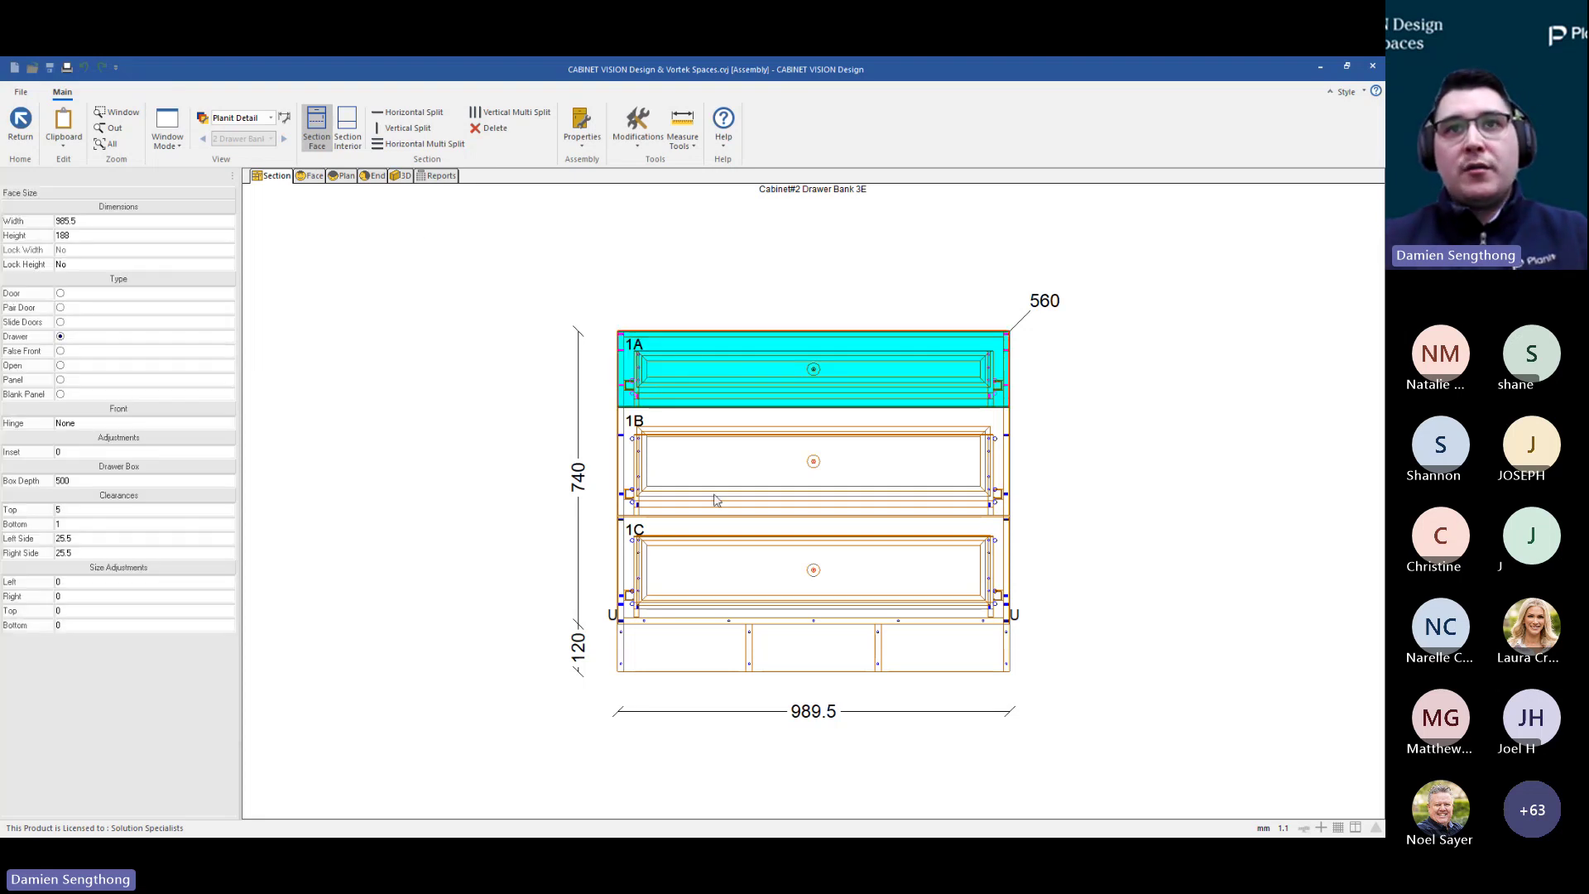
{"action": "left_click", "coordinate": [718, 482]}
{"action": "left_click", "coordinate": [709, 582]}
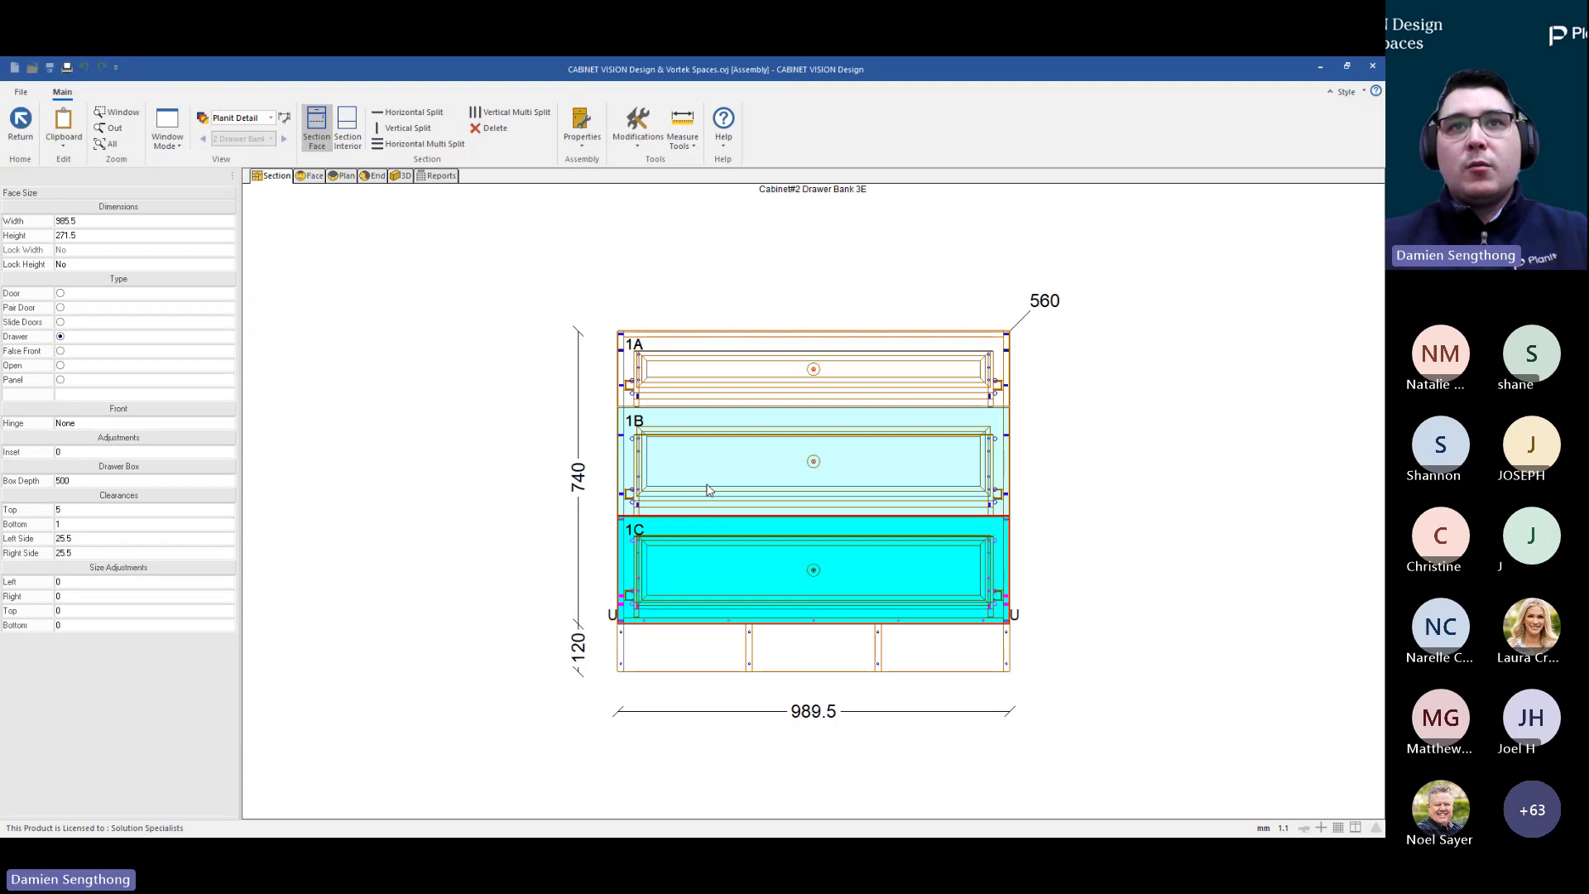
{"action": "left_click", "coordinate": [709, 489]}
{"action": "left_click", "coordinate": [710, 365]}
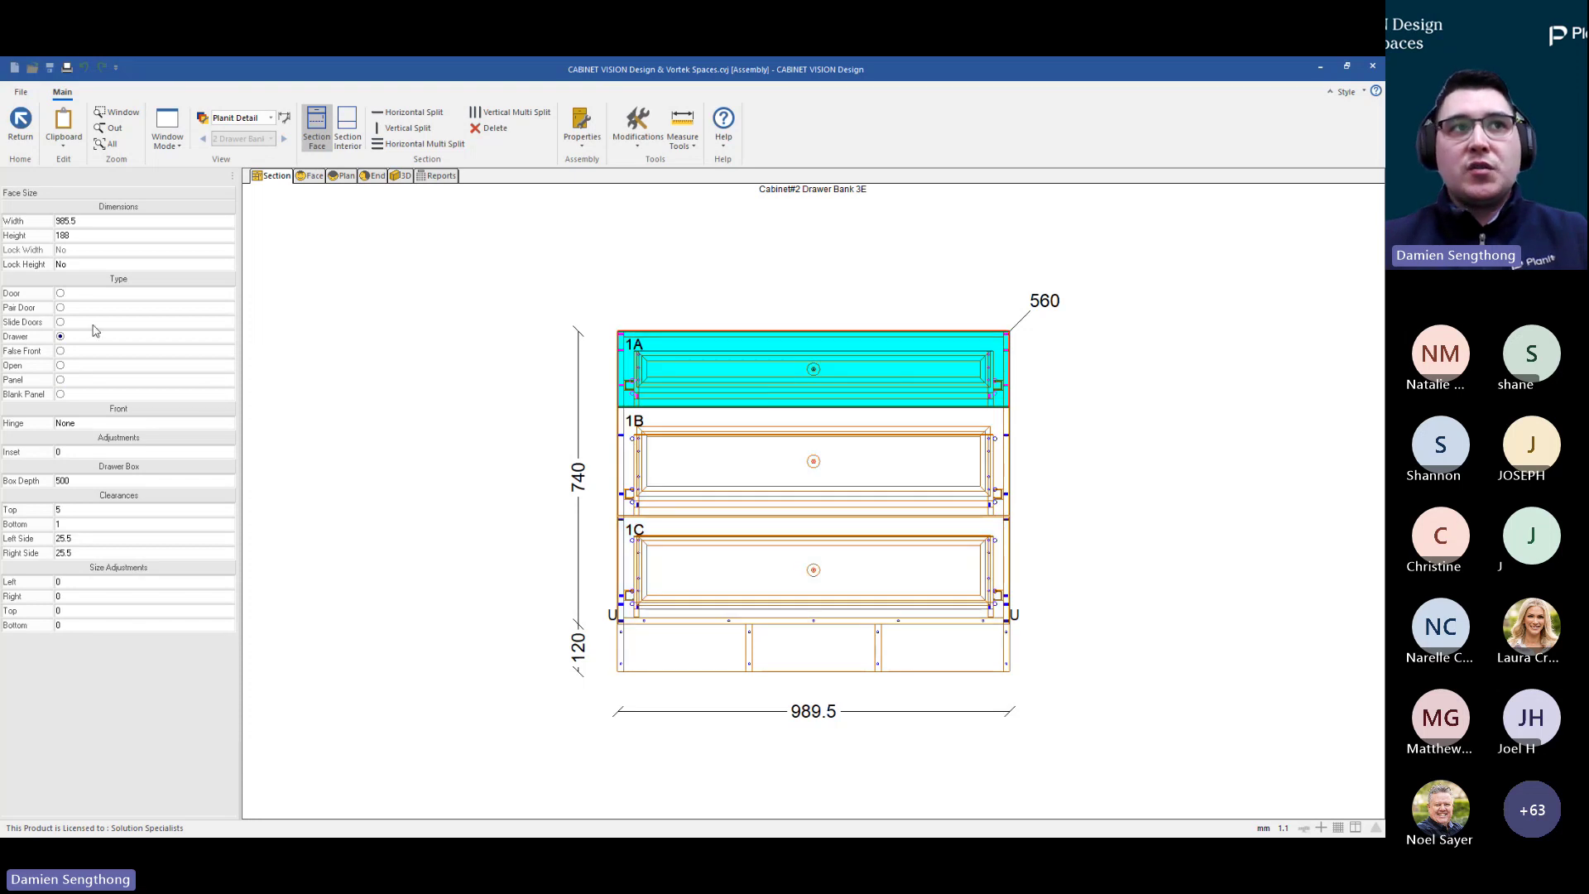
{"action": "left_click", "coordinate": [718, 452]}
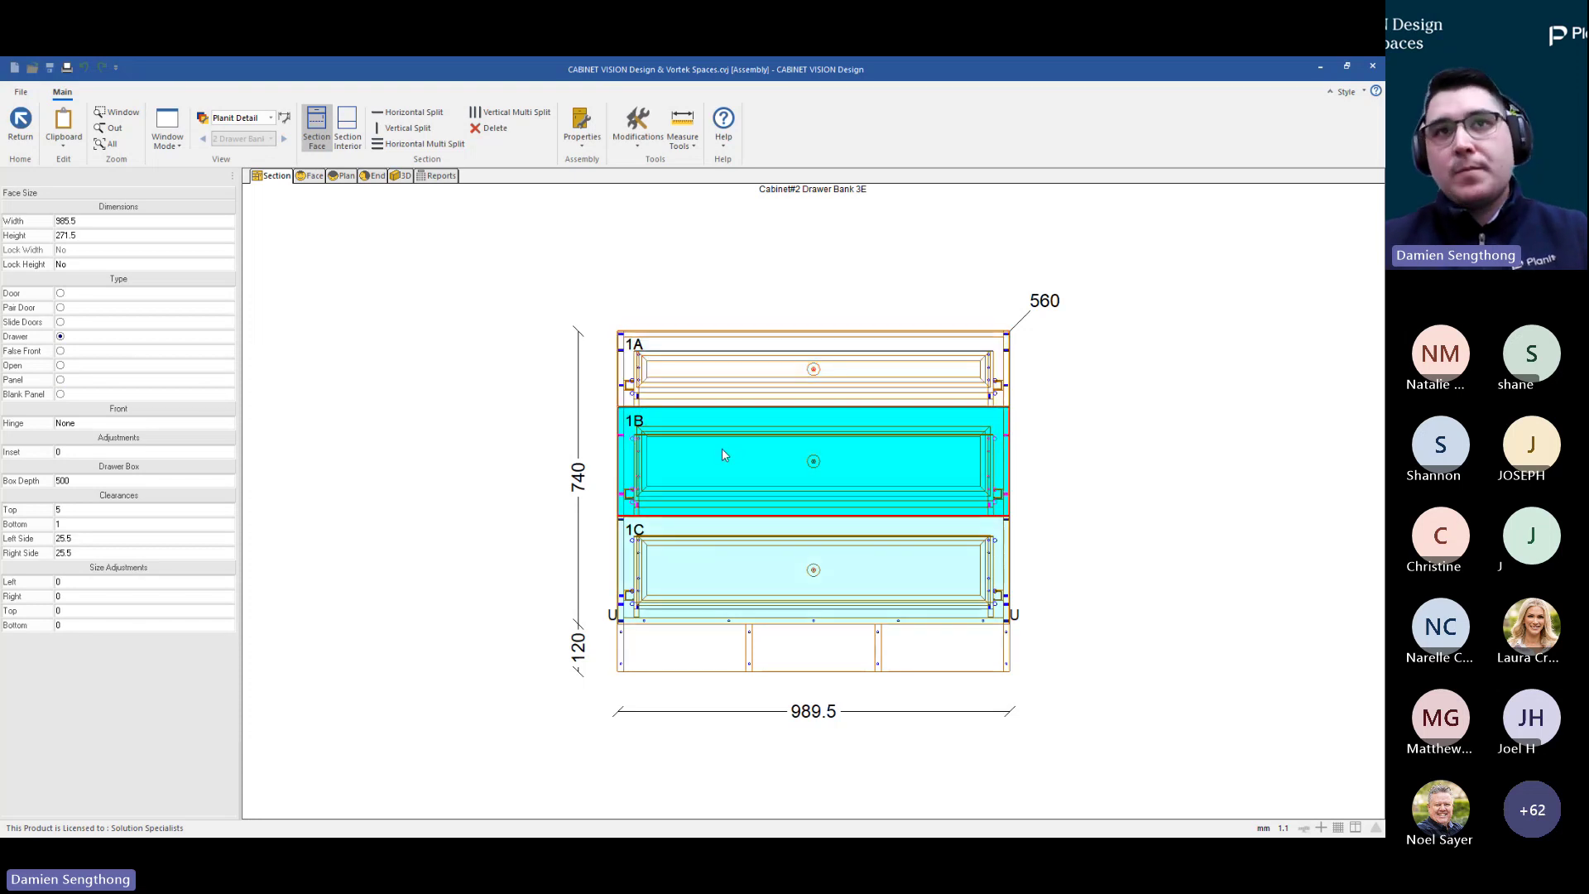
{"action": "left_click", "coordinate": [348, 132]}
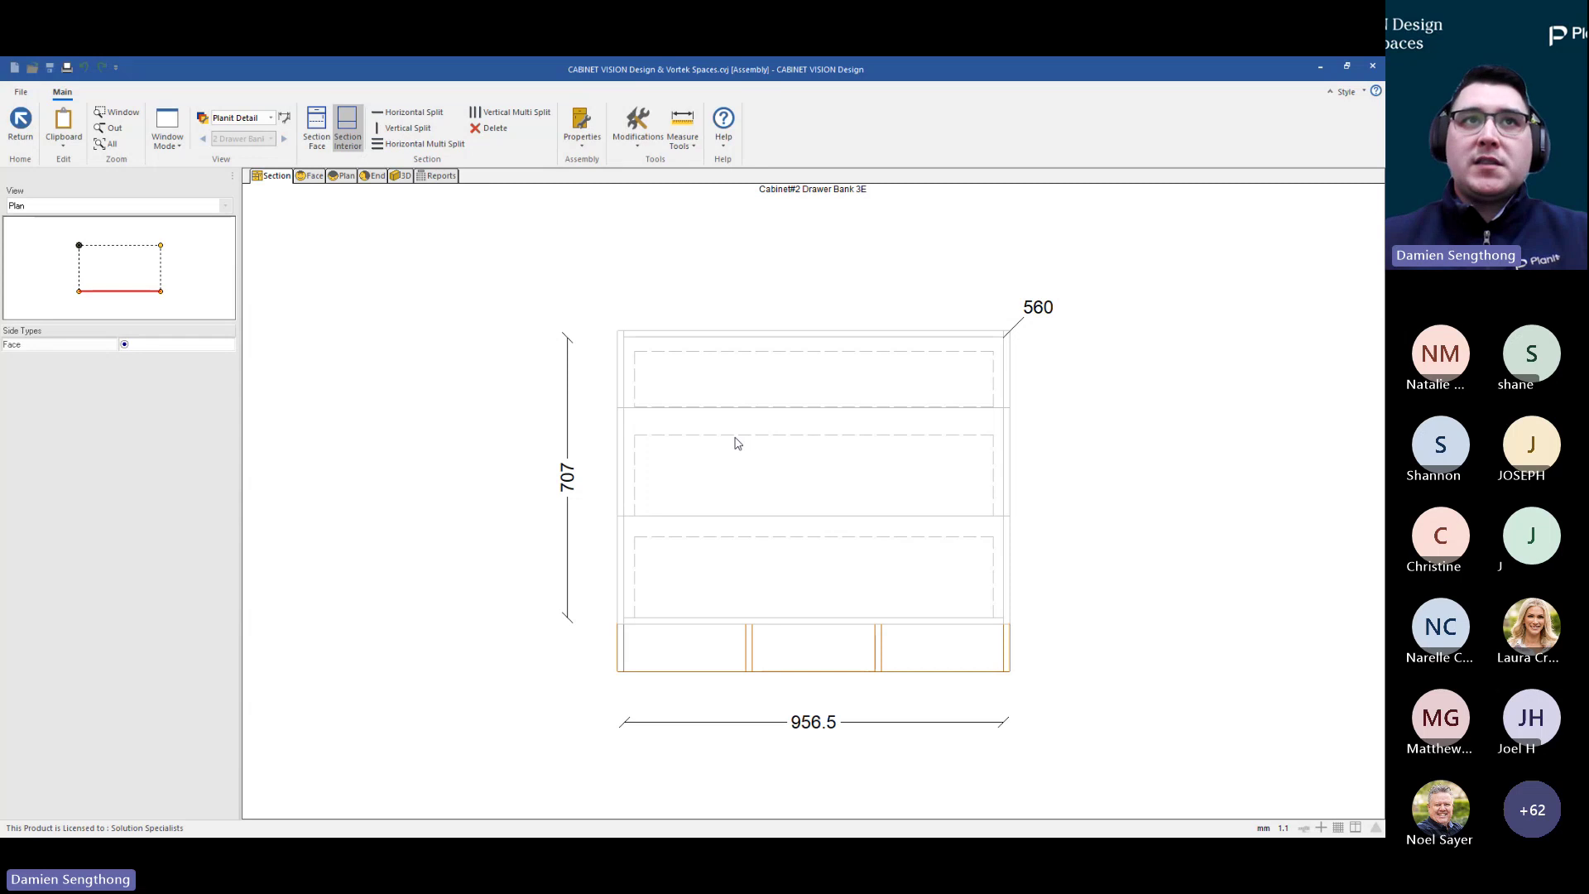
{"action": "left_click", "coordinate": [22, 128]}
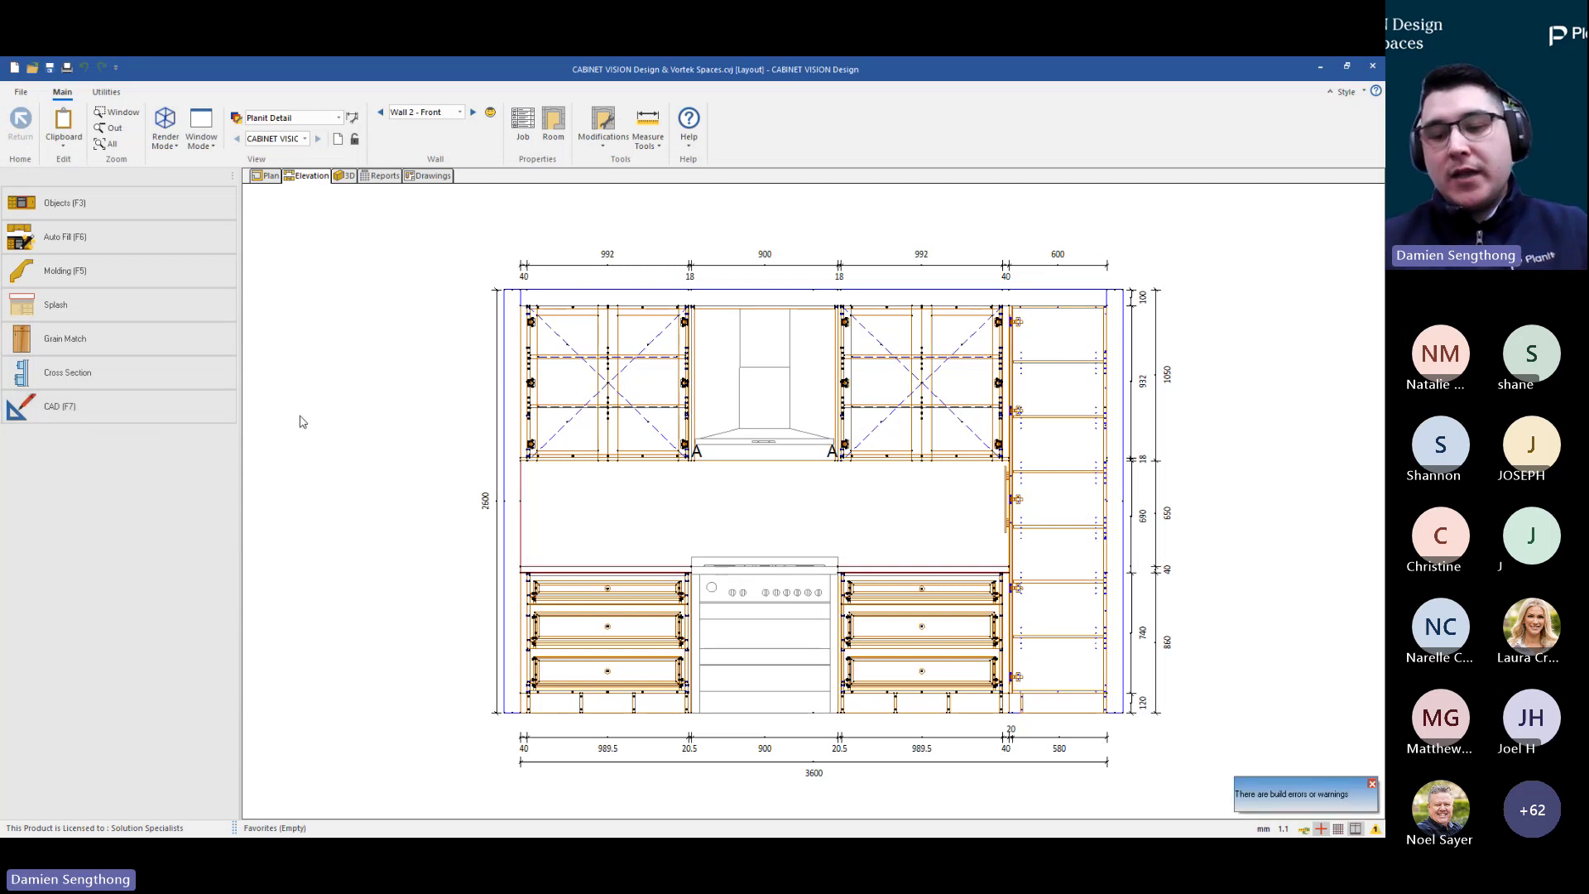
Add the CAD text "ADJ" at the upper shelf of the wall cabinet left of the rangehood
{"action": "left_click", "coordinate": [173, 425]}
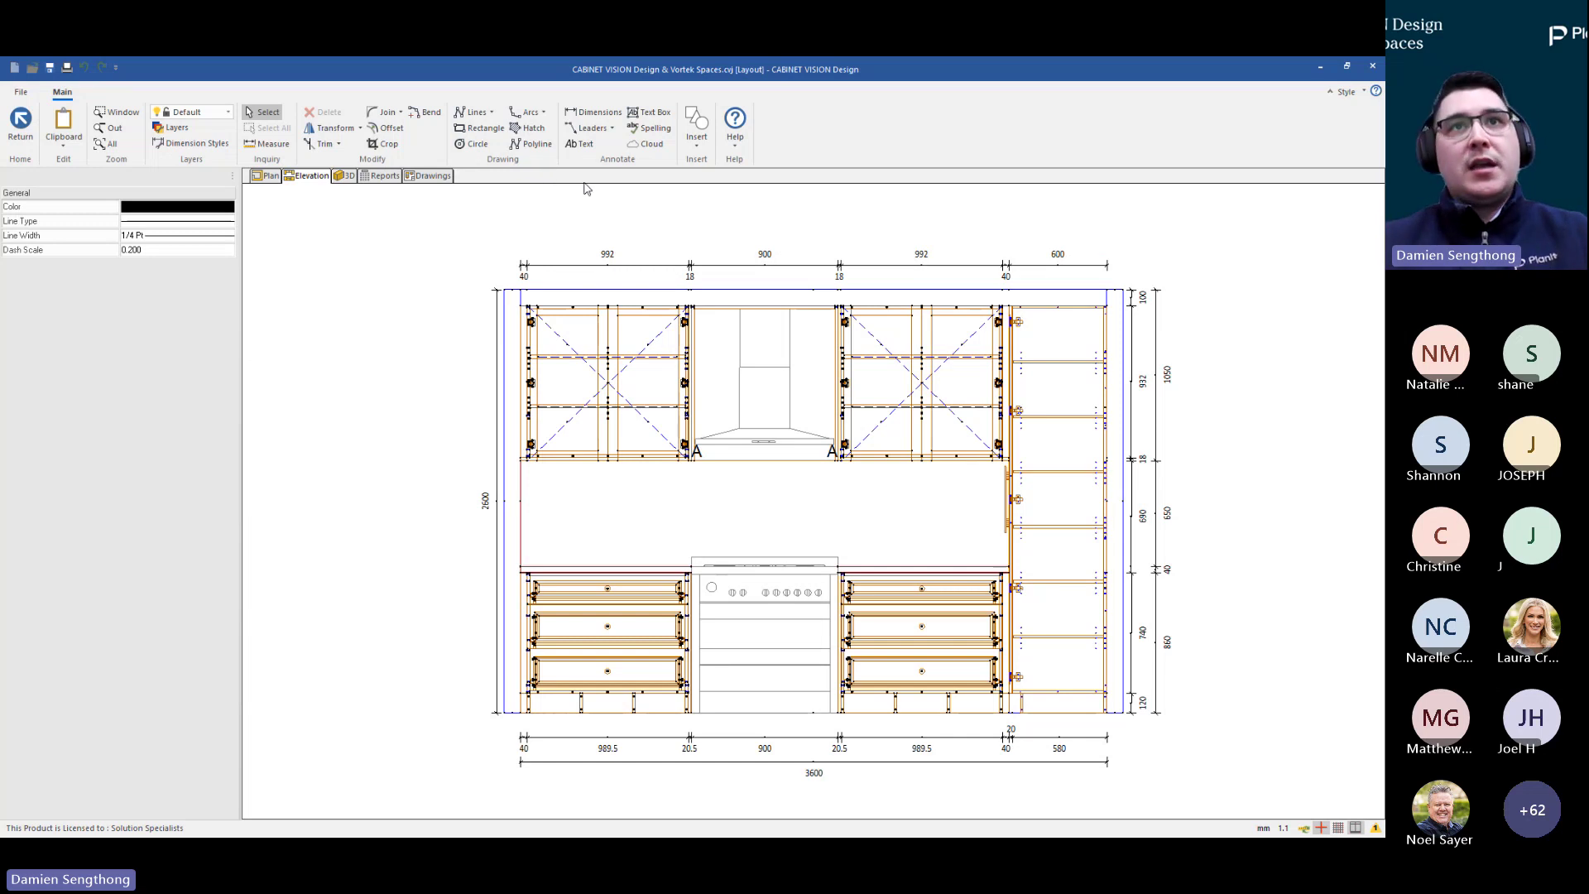
{"action": "left_click", "coordinate": [581, 145]}
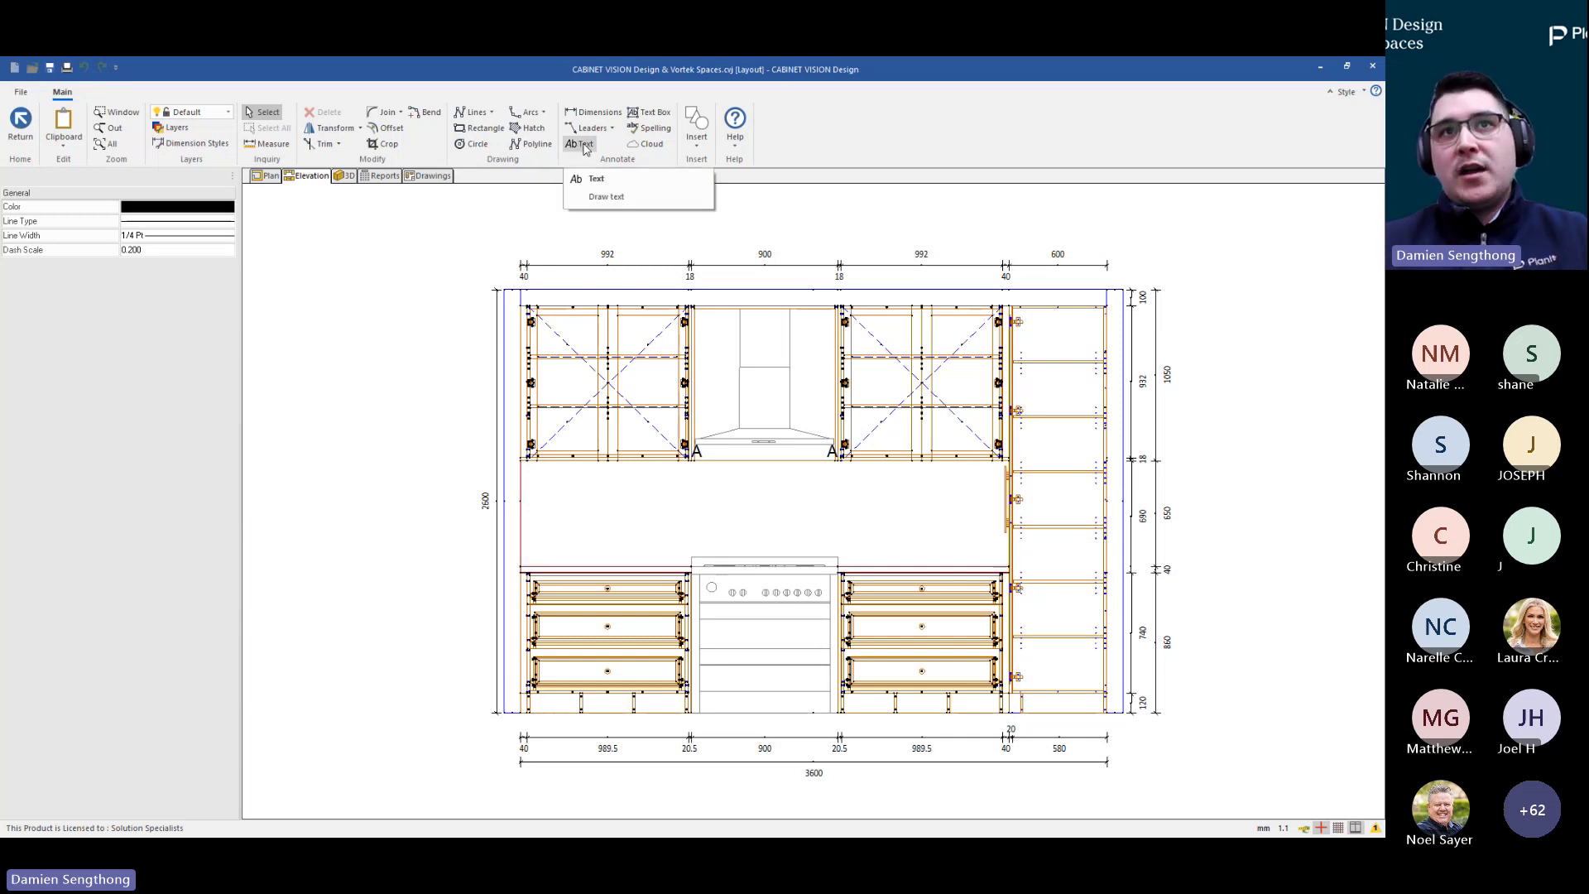
{"action": "left_click", "coordinate": [595, 187]}
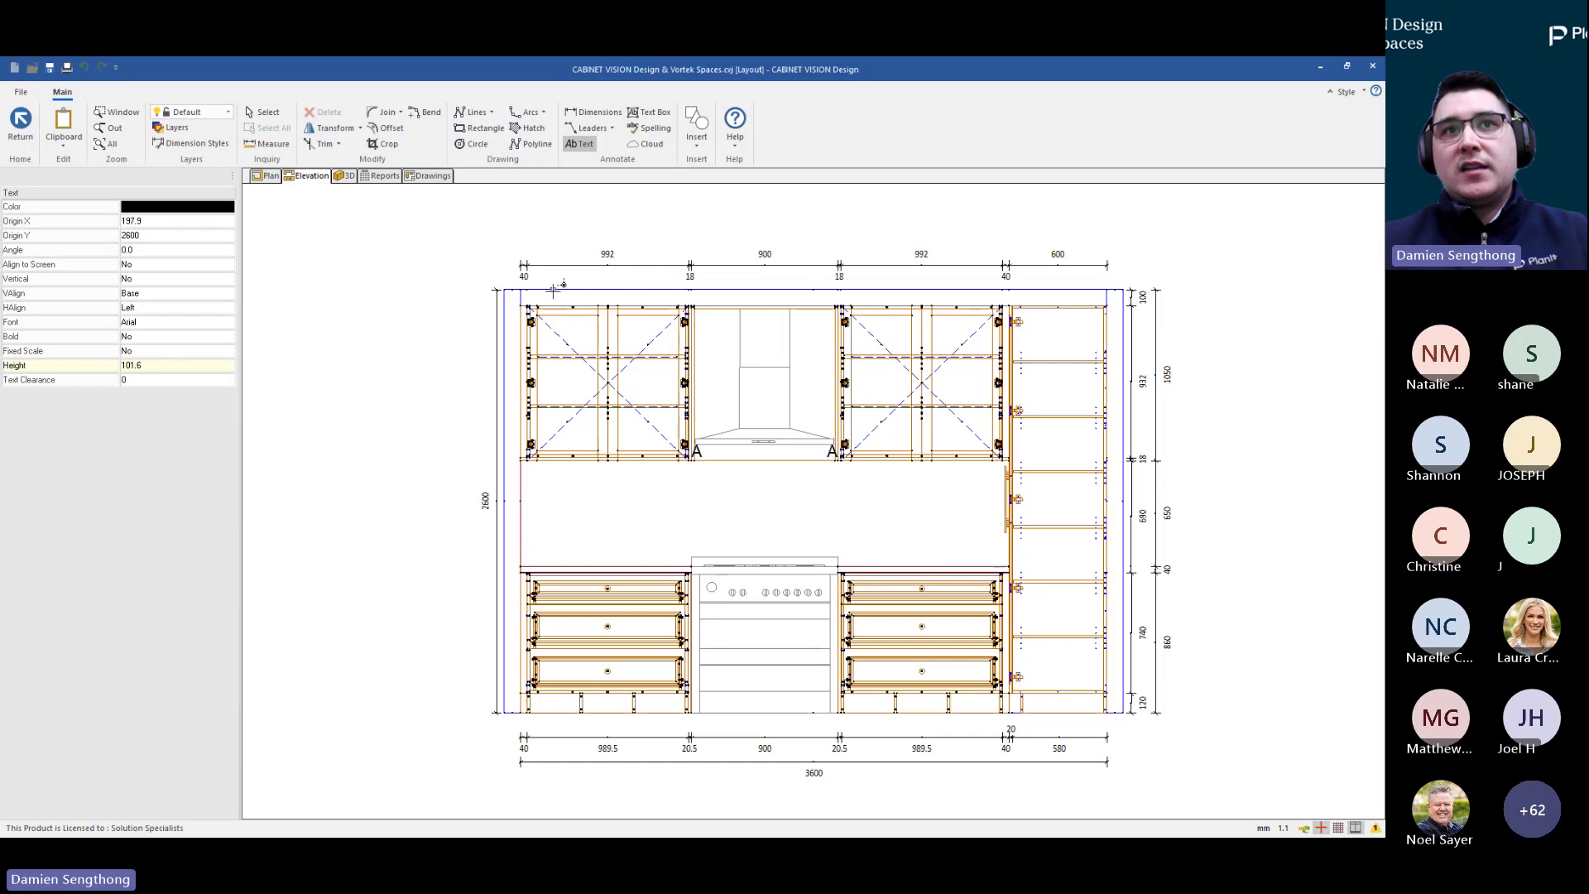
{"action": "scroll", "coordinate": [552, 350], "scroll_direction": "up", "scroll_amount": 2}
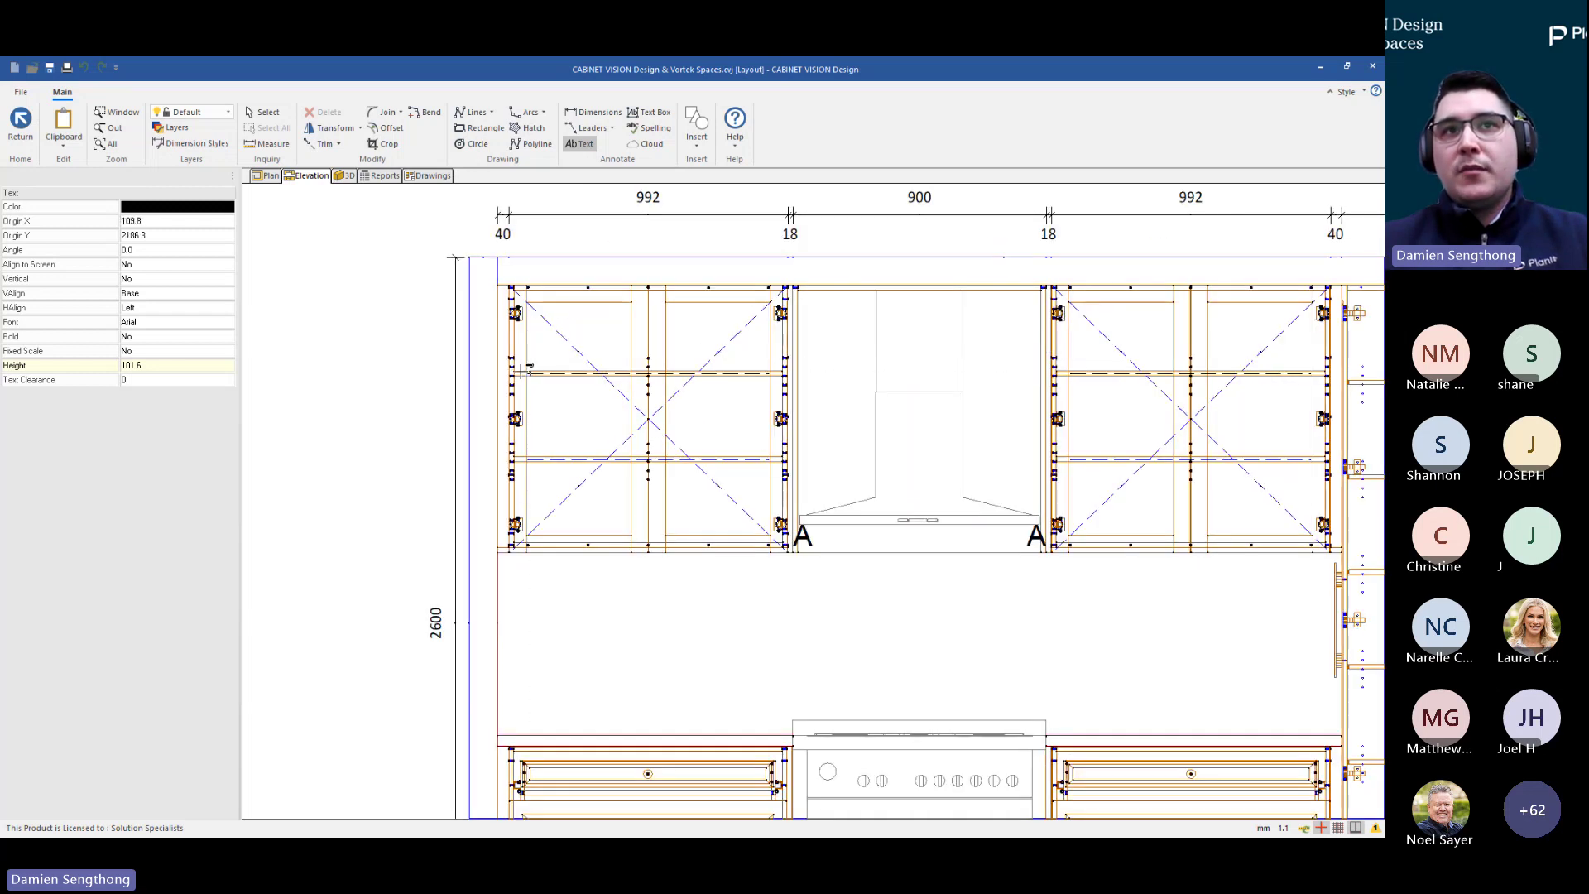
{"action": "left_click", "coordinate": [517, 373]}
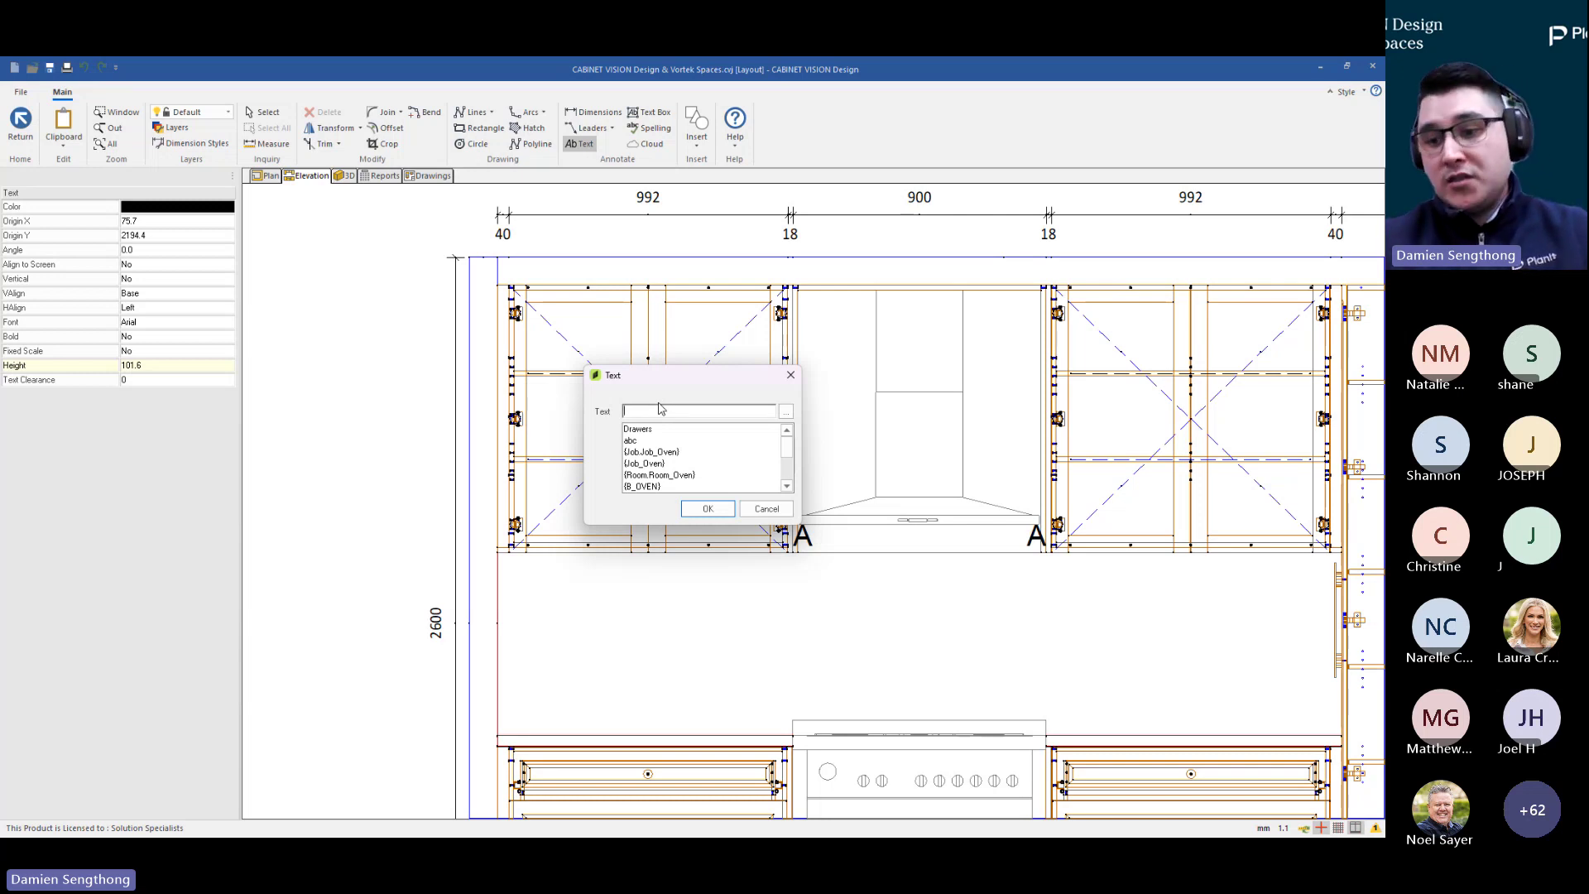
{"action": "type", "text": "ADJ"}
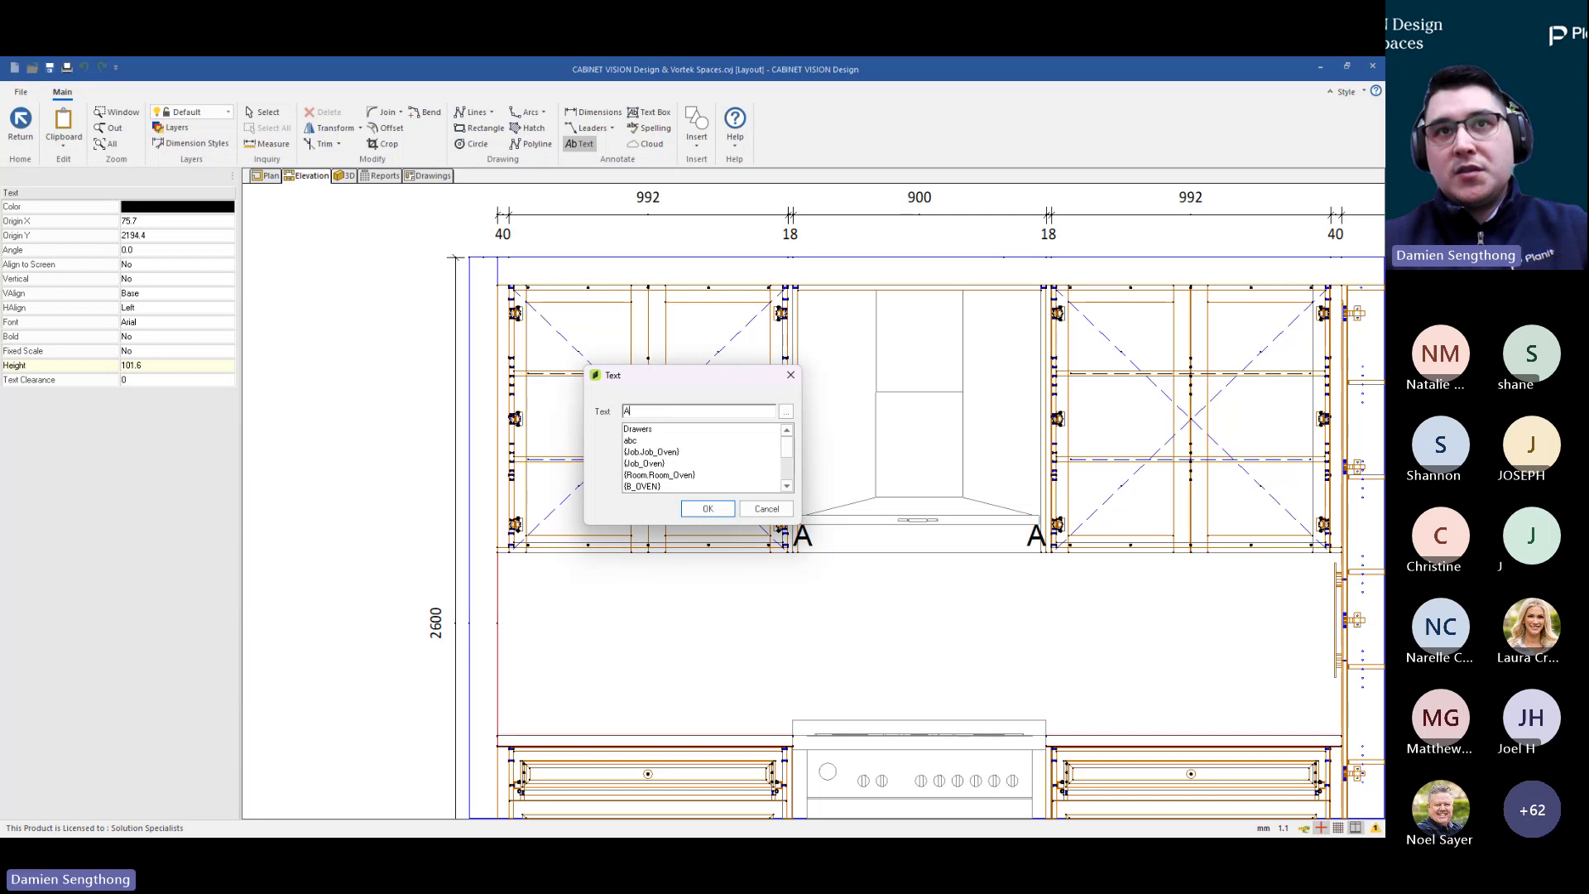
{"action": "left_click", "coordinate": [708, 509]}
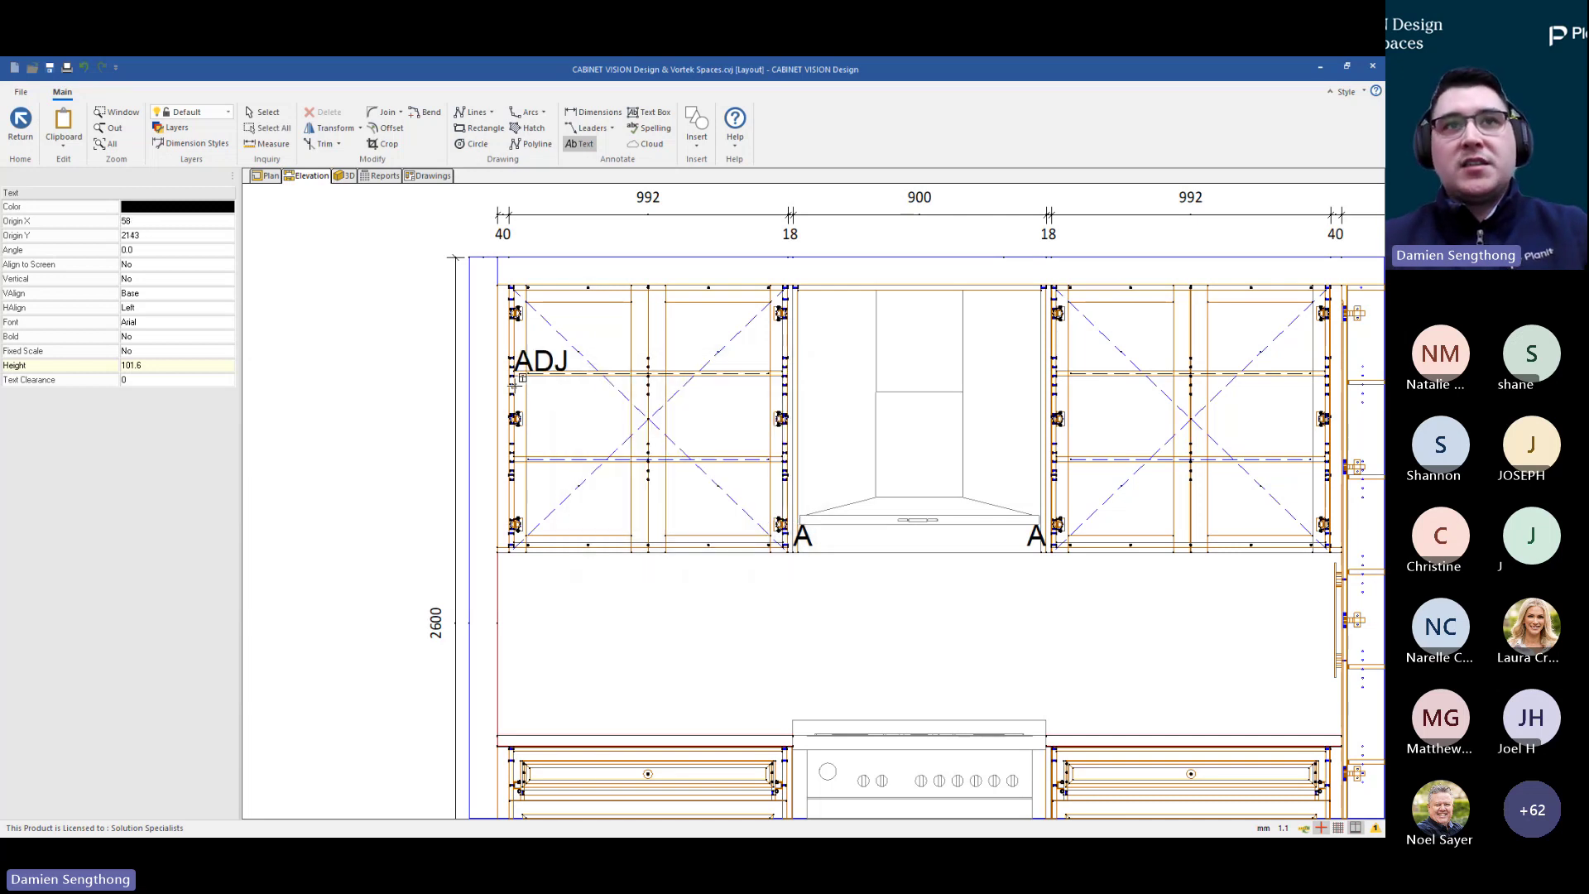
{"action": "key", "text": "Escape"}
{"action": "scroll", "coordinate": [528, 380], "scroll_direction": "down", "scroll_amount": 3}
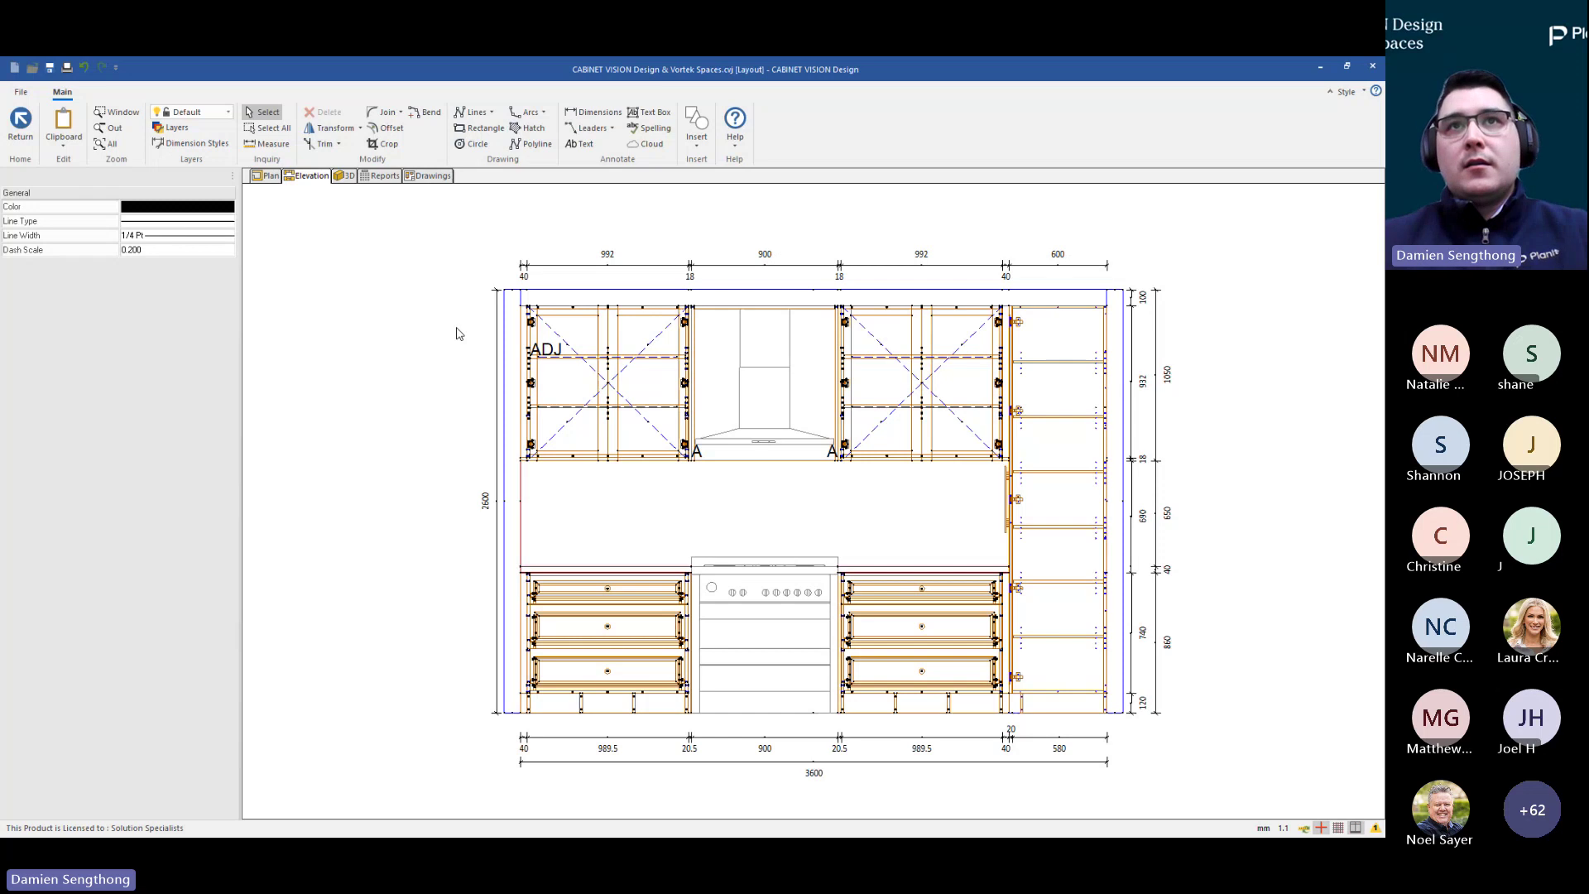
Examine the Joint Details drawing symbols and the other CAD insert options, and return from CAD to the wall elevation
{"action": "left_click", "coordinate": [696, 135]}
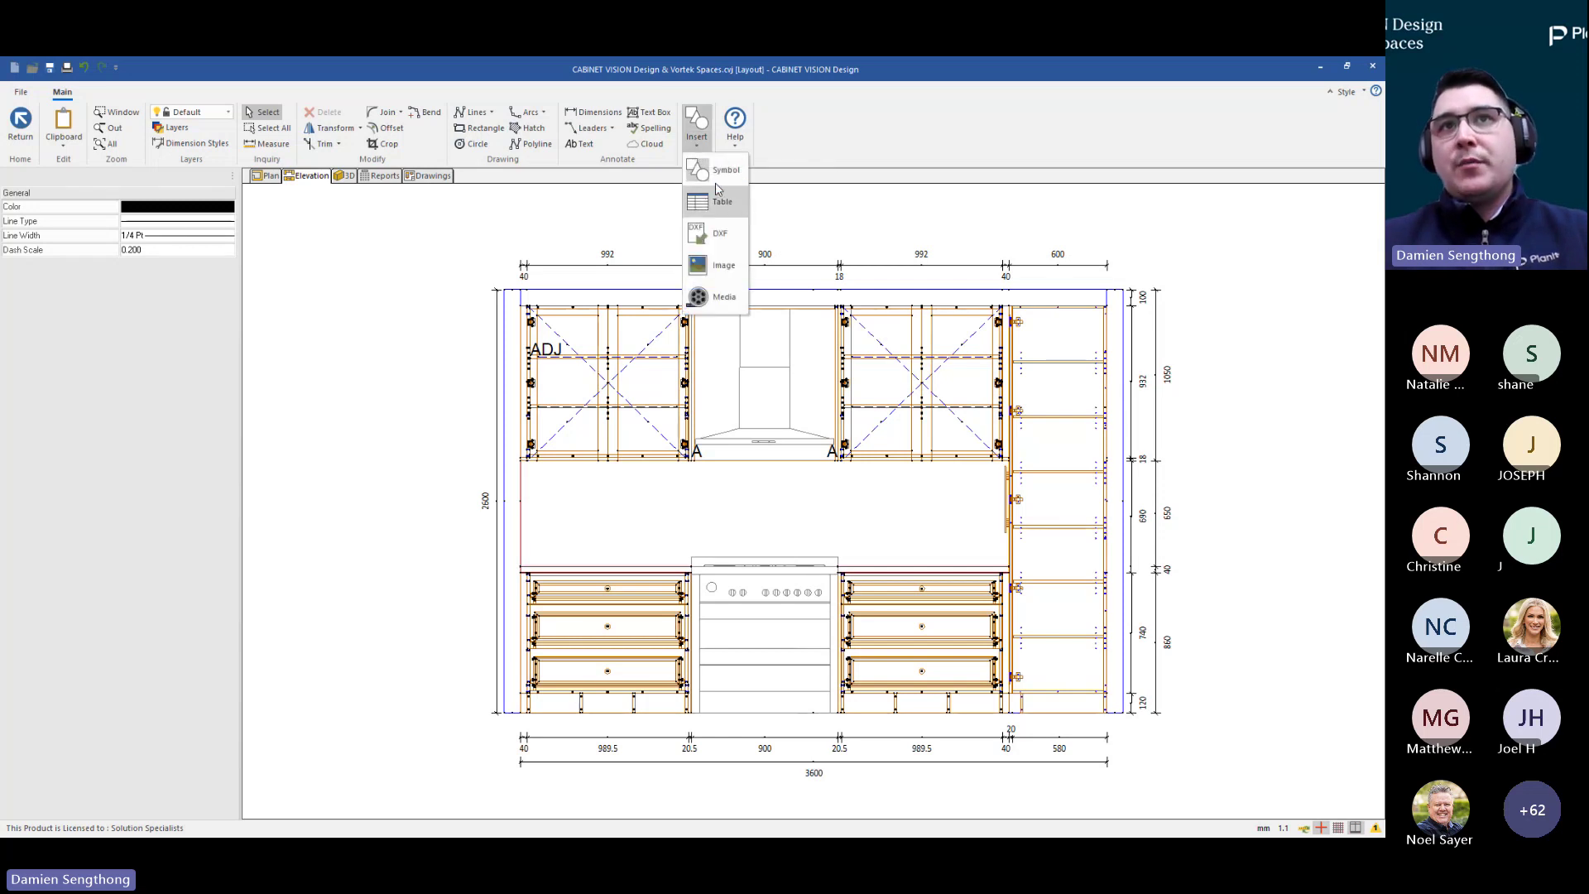
{"action": "left_click", "coordinate": [718, 174]}
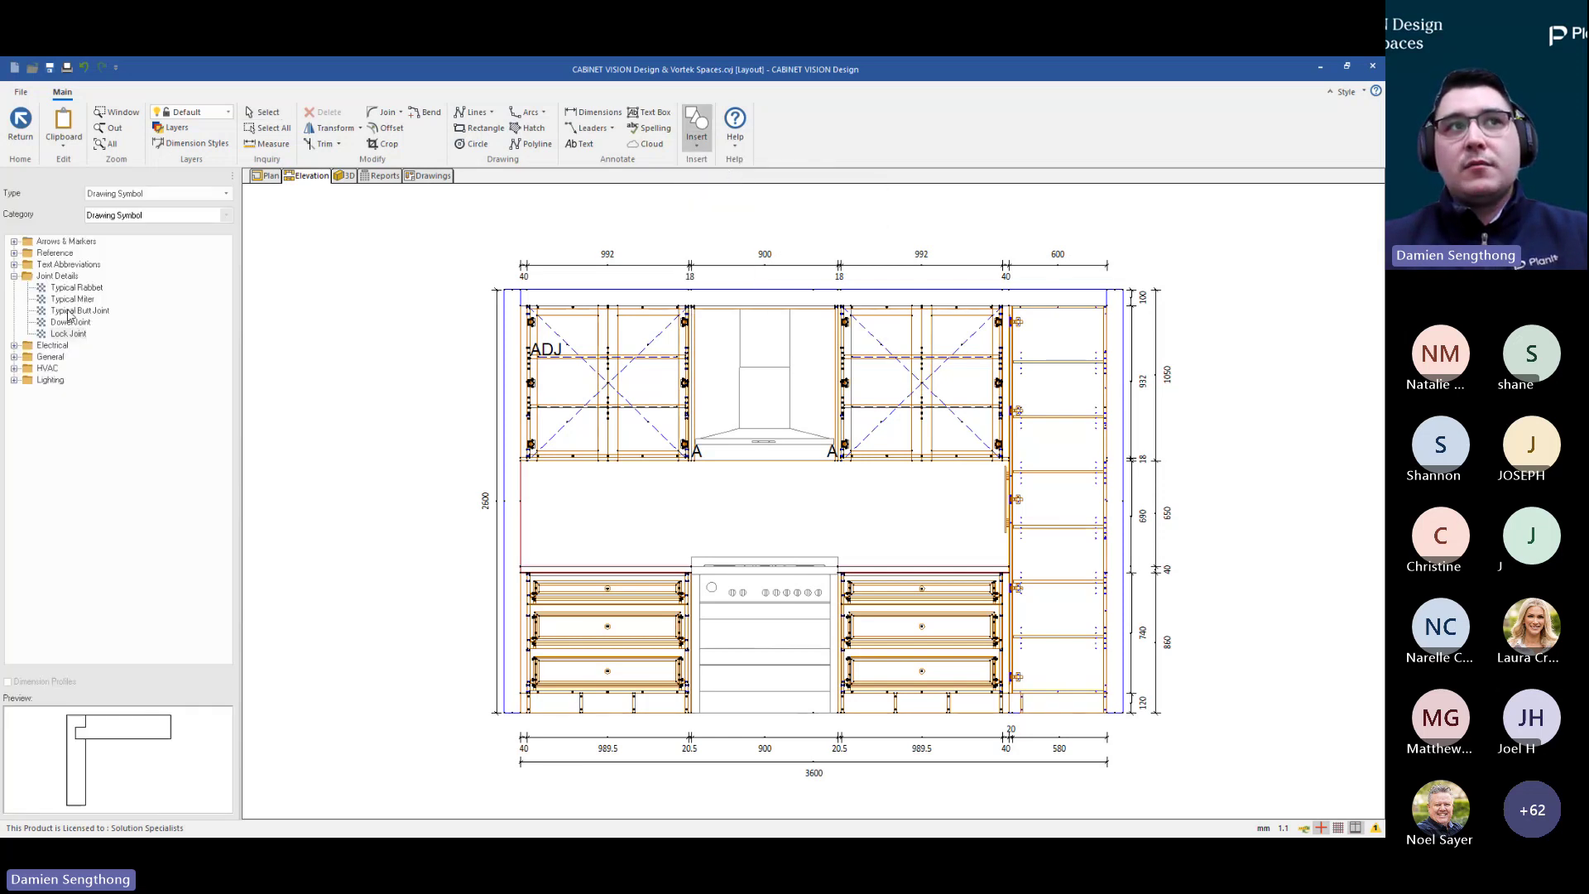
{"action": "left_click", "coordinate": [14, 277]}
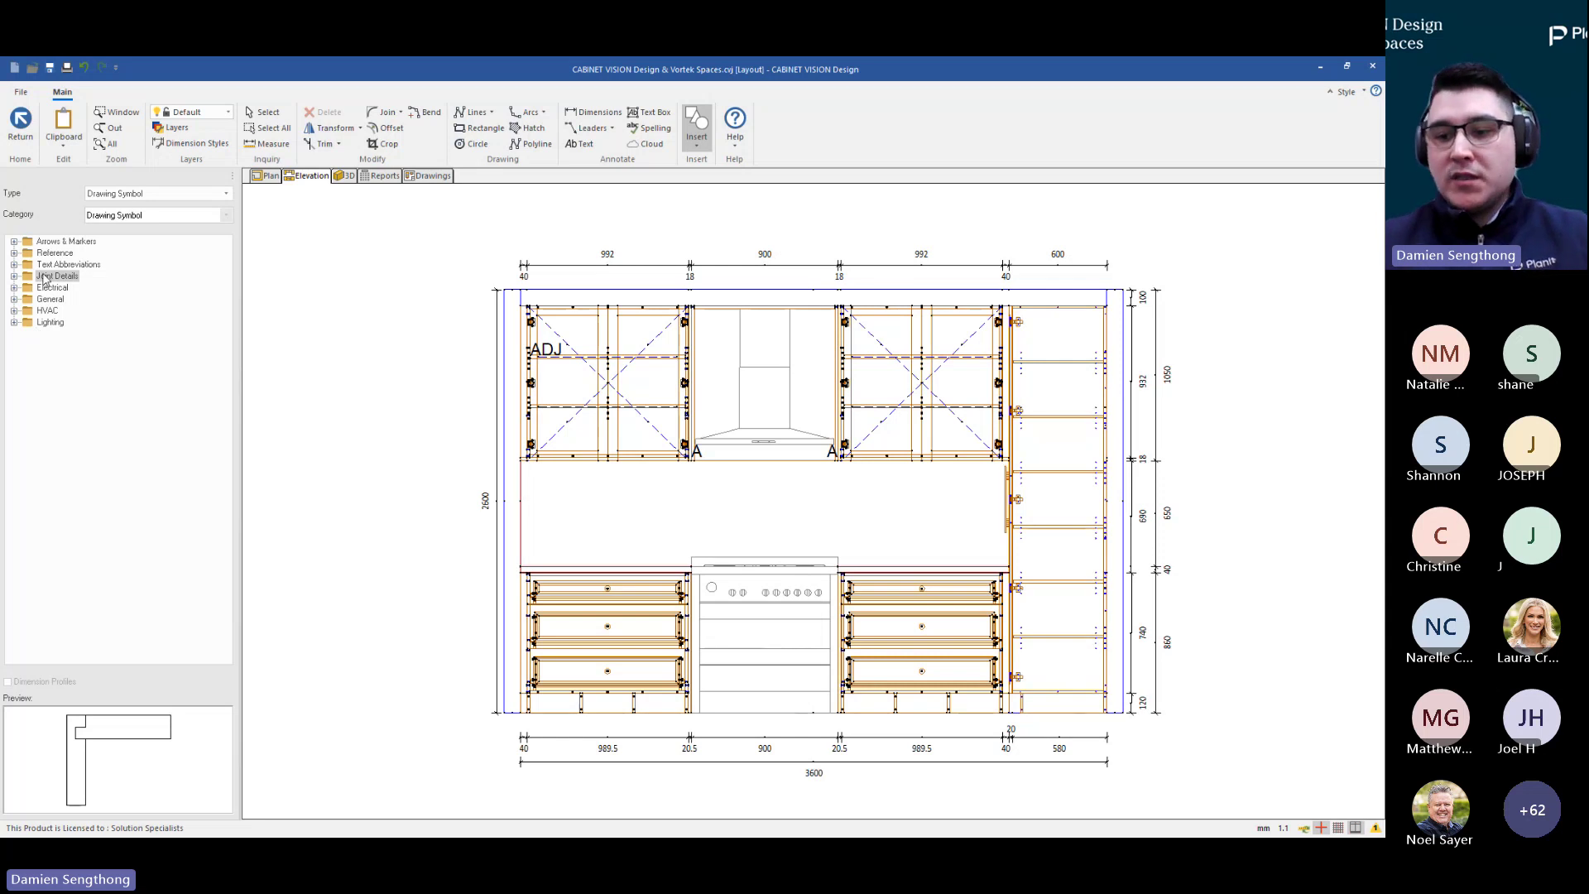
{"action": "left_click", "coordinate": [692, 146]}
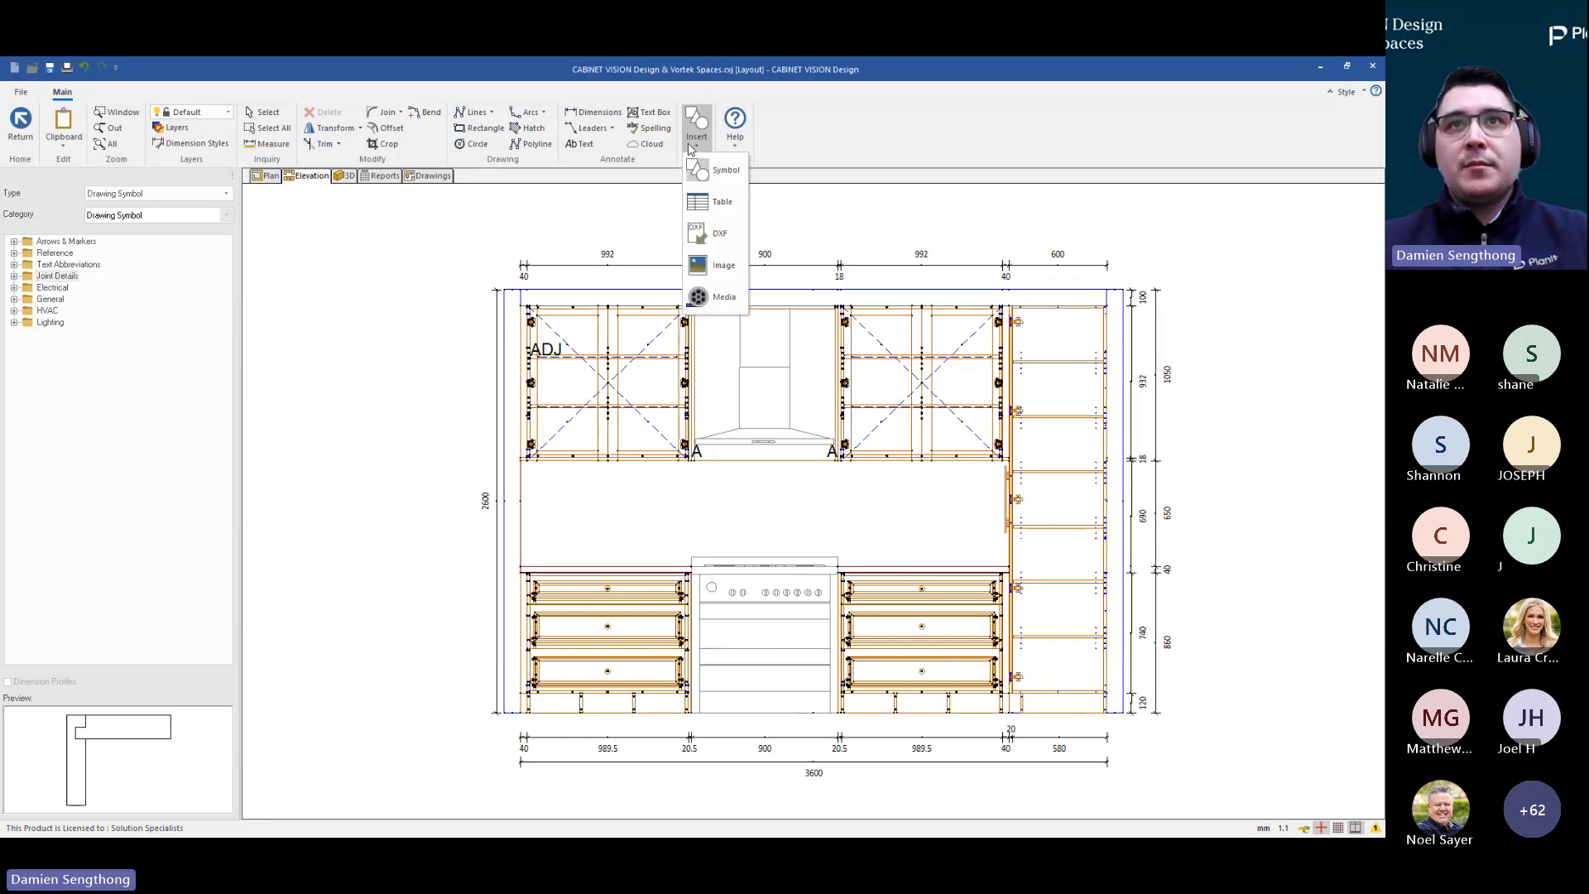
{"action": "mouse_move", "coordinate": [706, 206]}
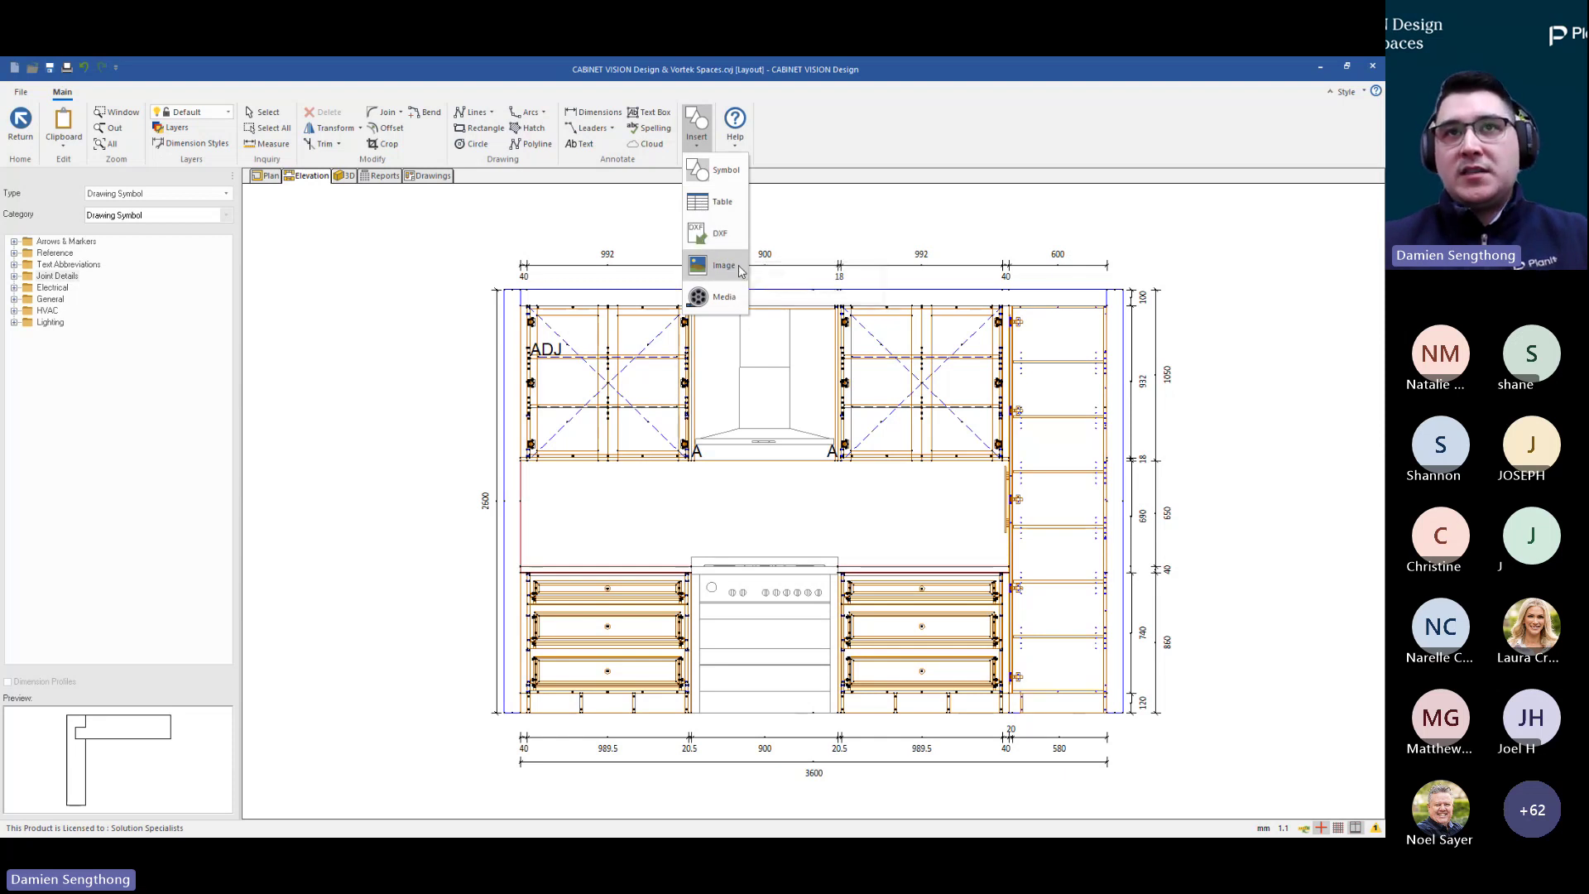
{"action": "left_click", "coordinate": [799, 222]}
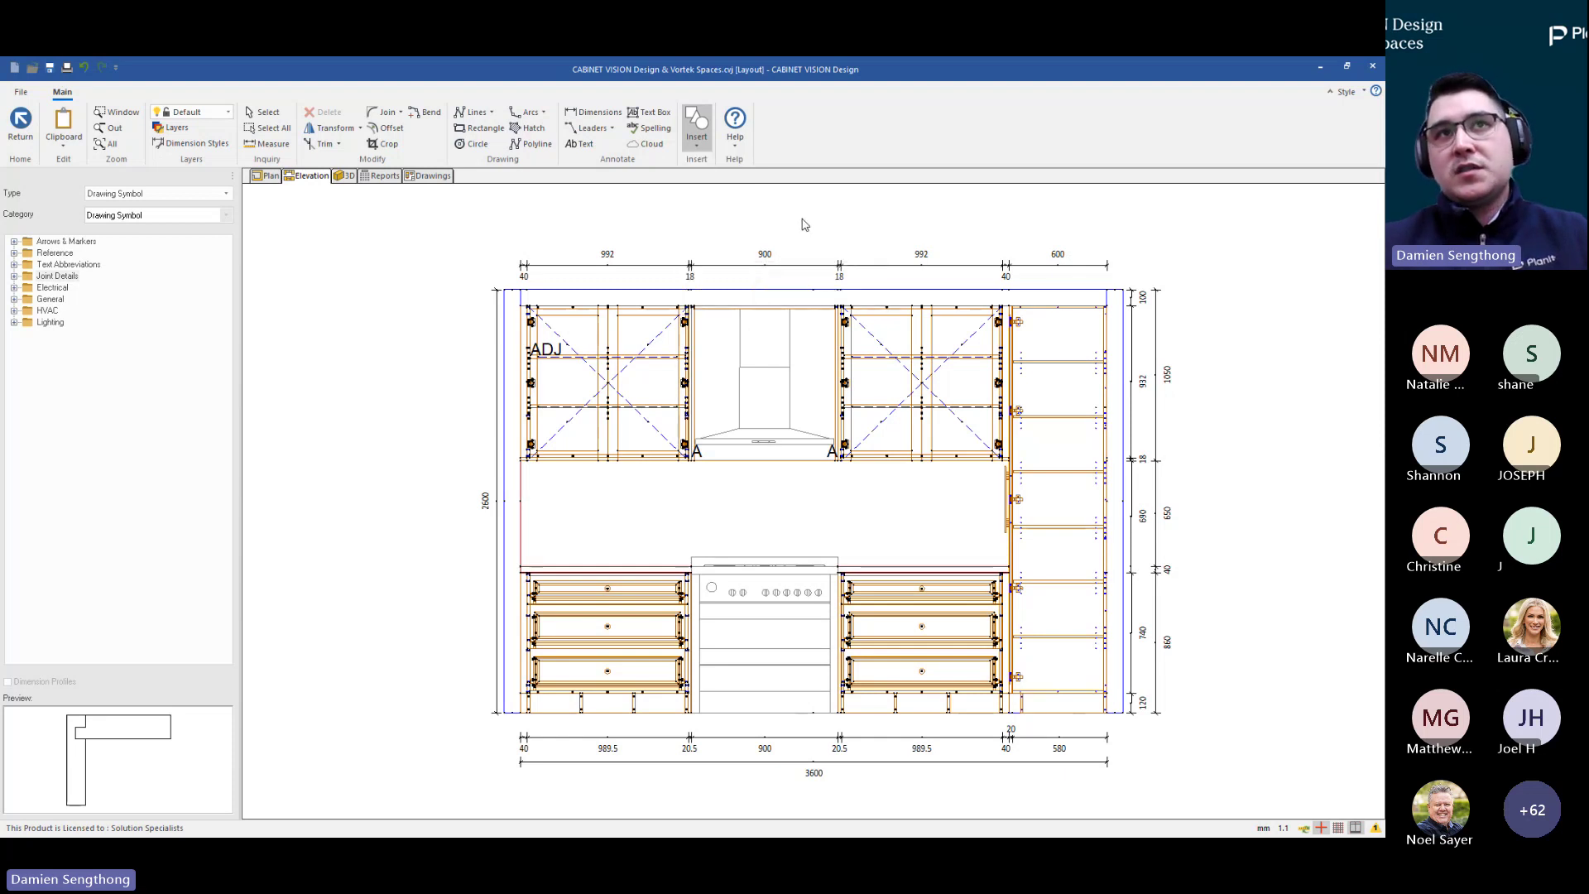
{"action": "left_click", "coordinate": [8, 139]}
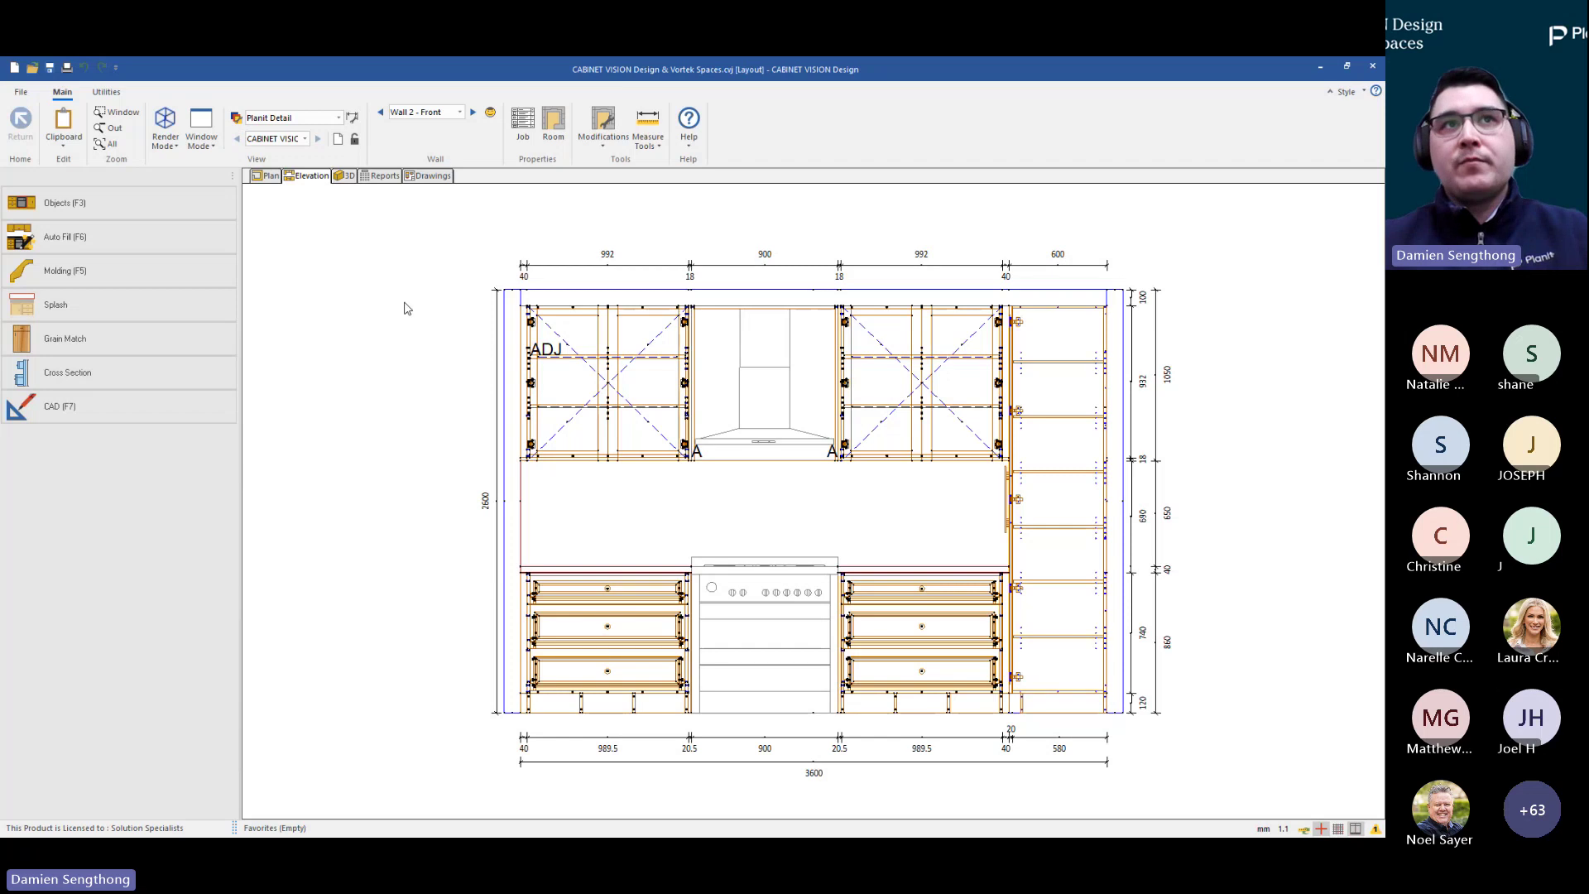
Review the job's item list in the reports and in Order Entry, and return to the reports overview
{"action": "left_click", "coordinate": [384, 177]}
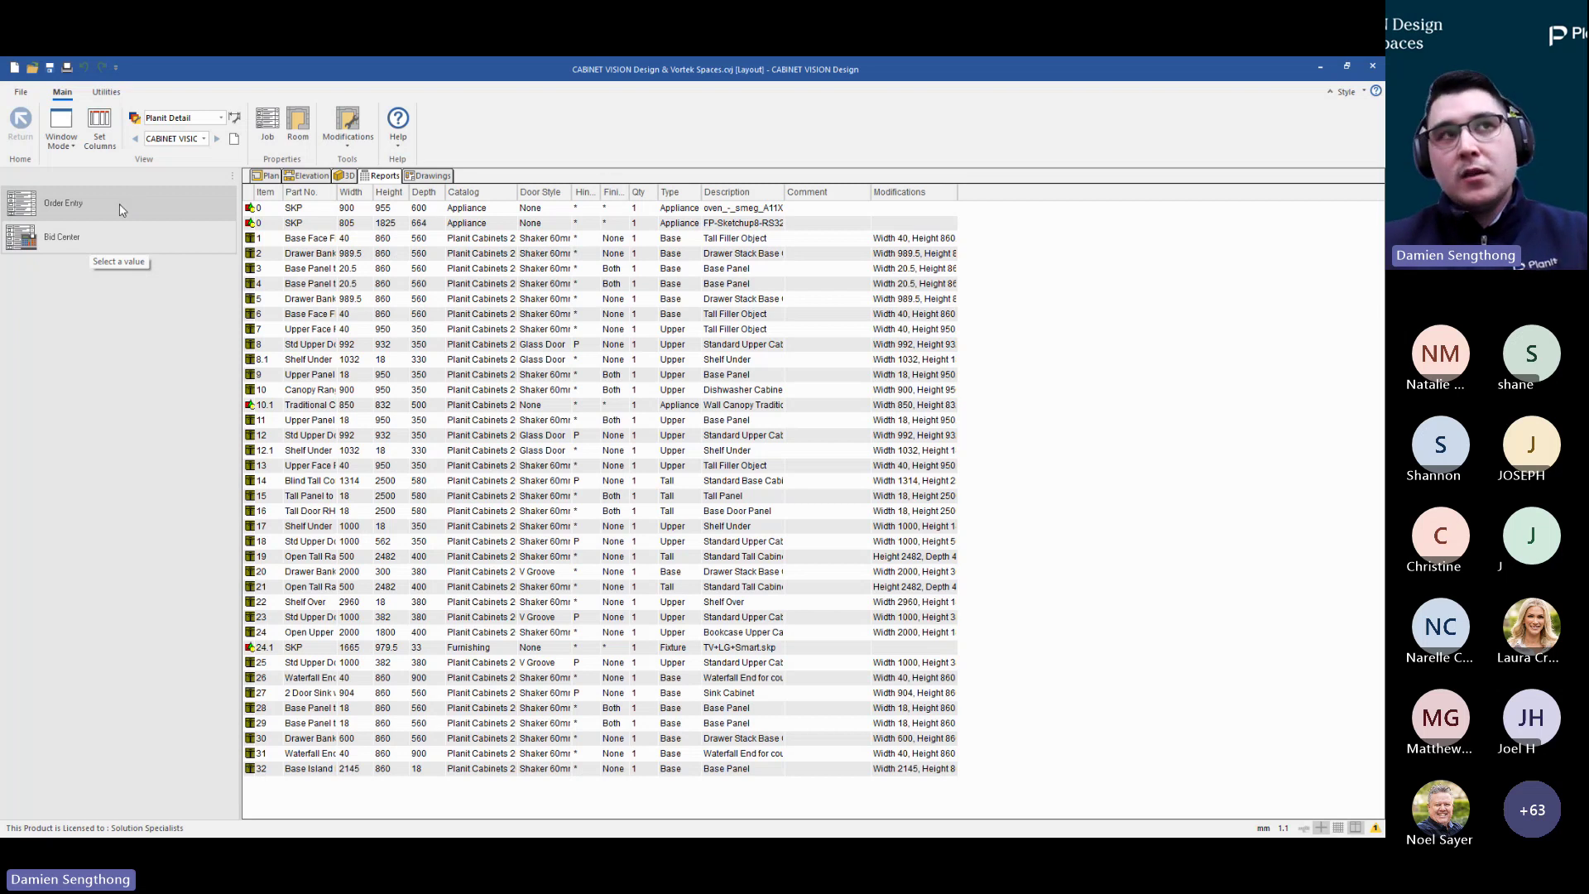
{"action": "left_click", "coordinate": [115, 212]}
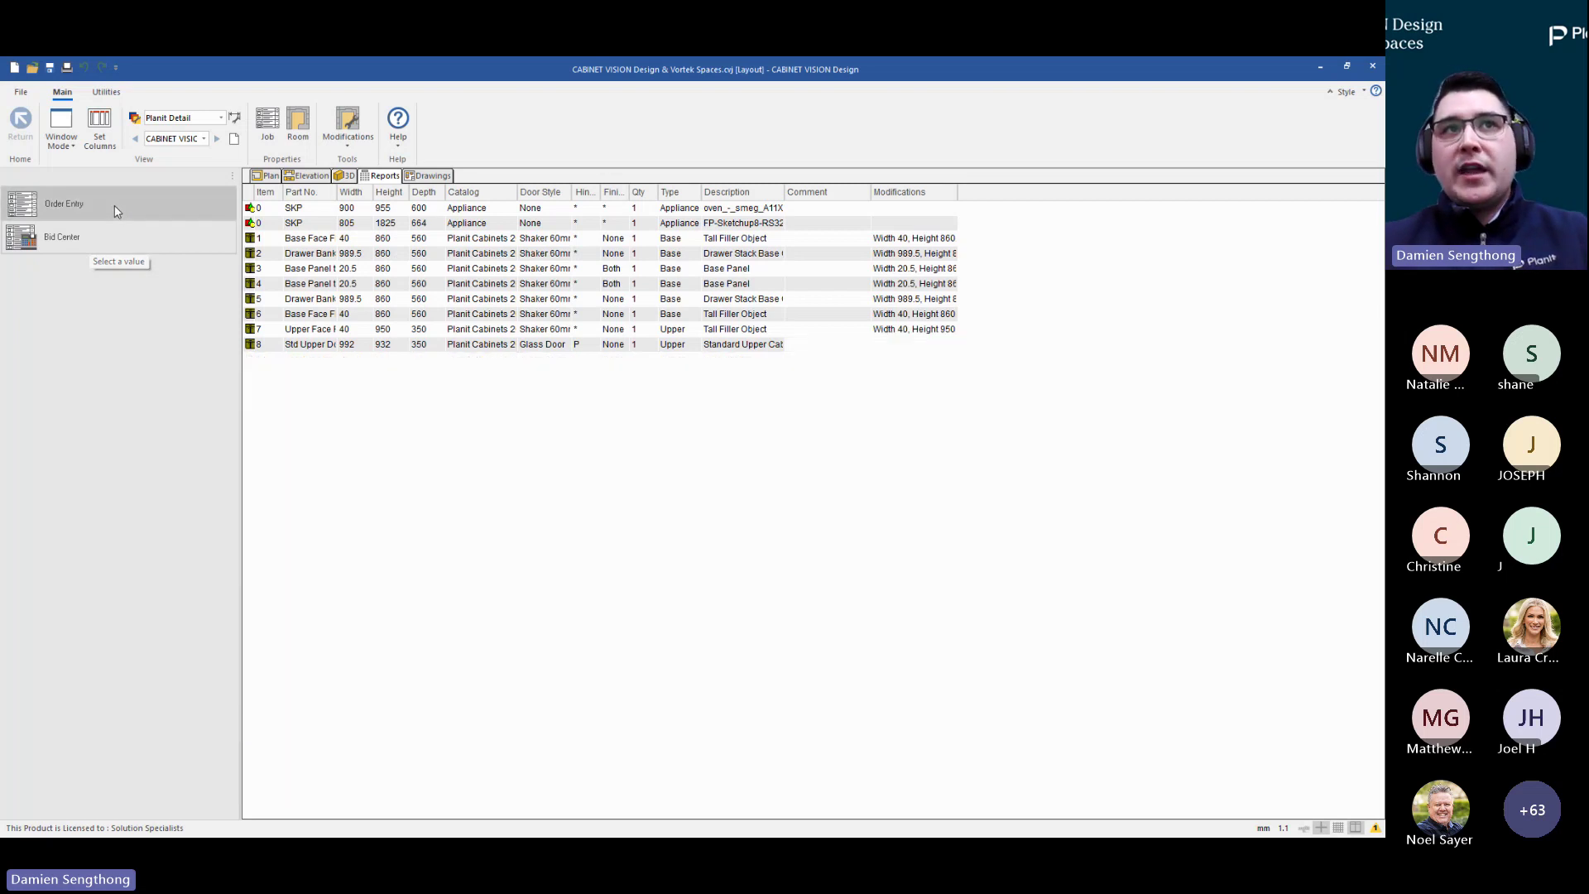
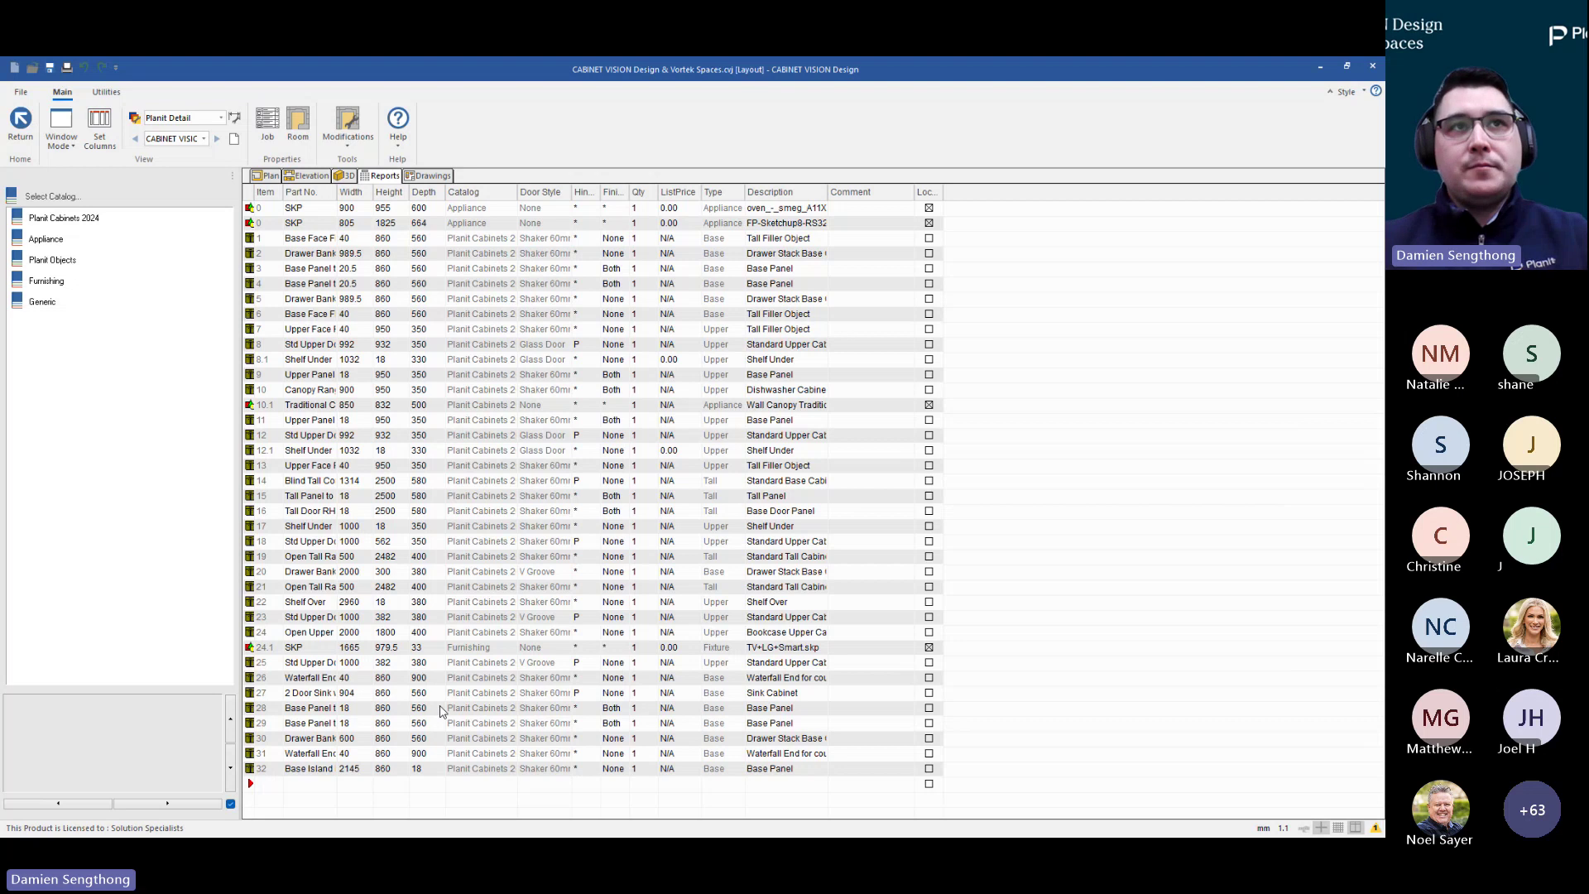
{"action": "left_click", "coordinate": [21, 125]}
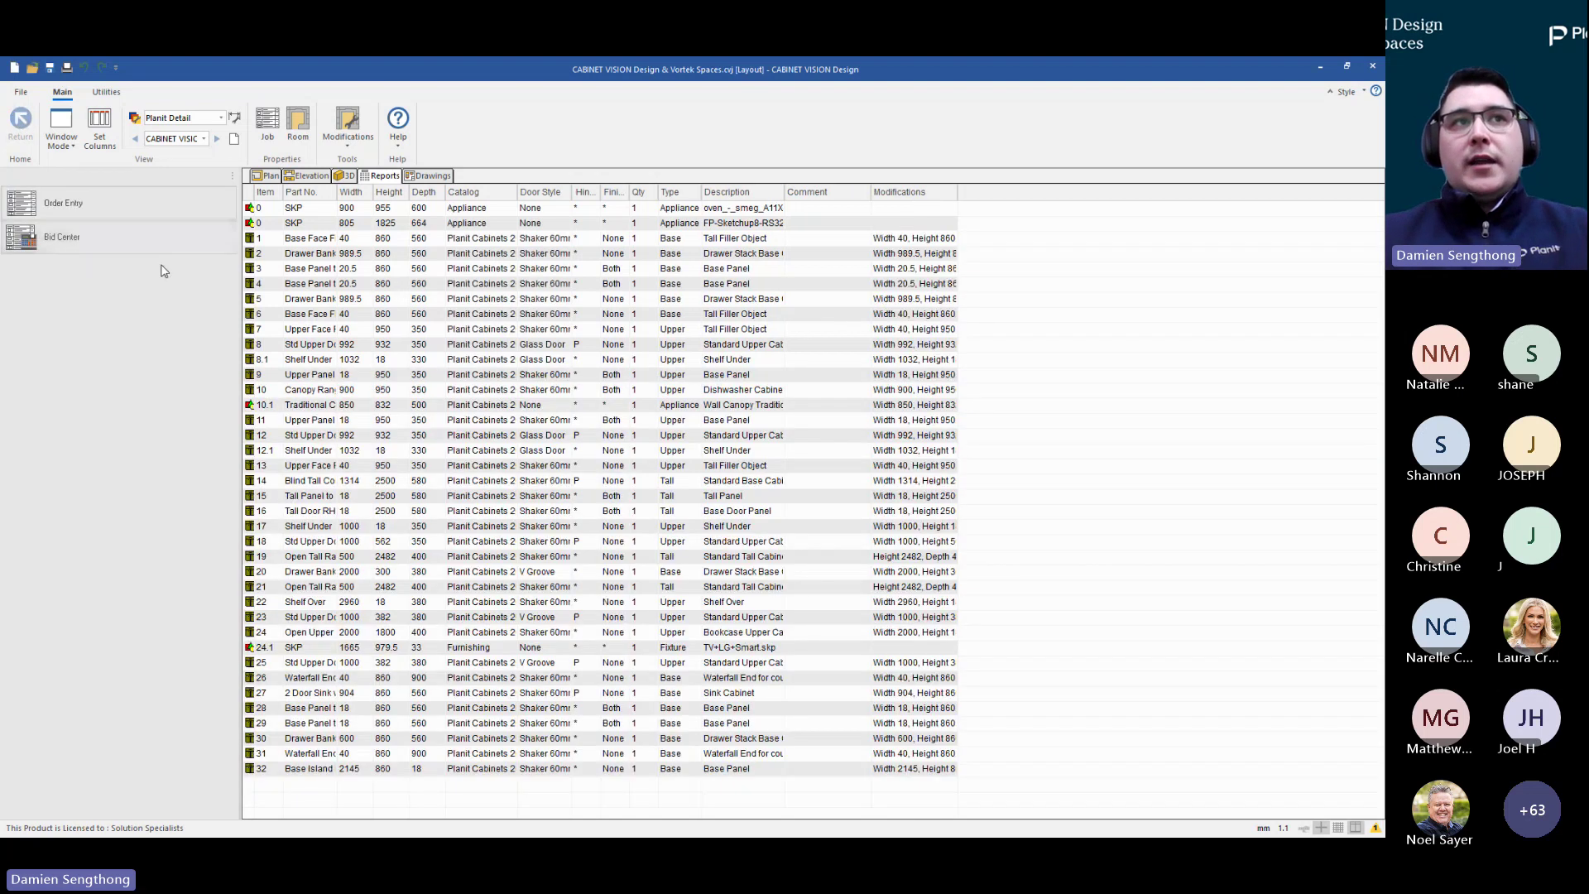
Open the Bid Center and examine the materials and overheads in the 1 Private Clients rate table setup, keeping that table selected
{"action": "left_click", "coordinate": [106, 238]}
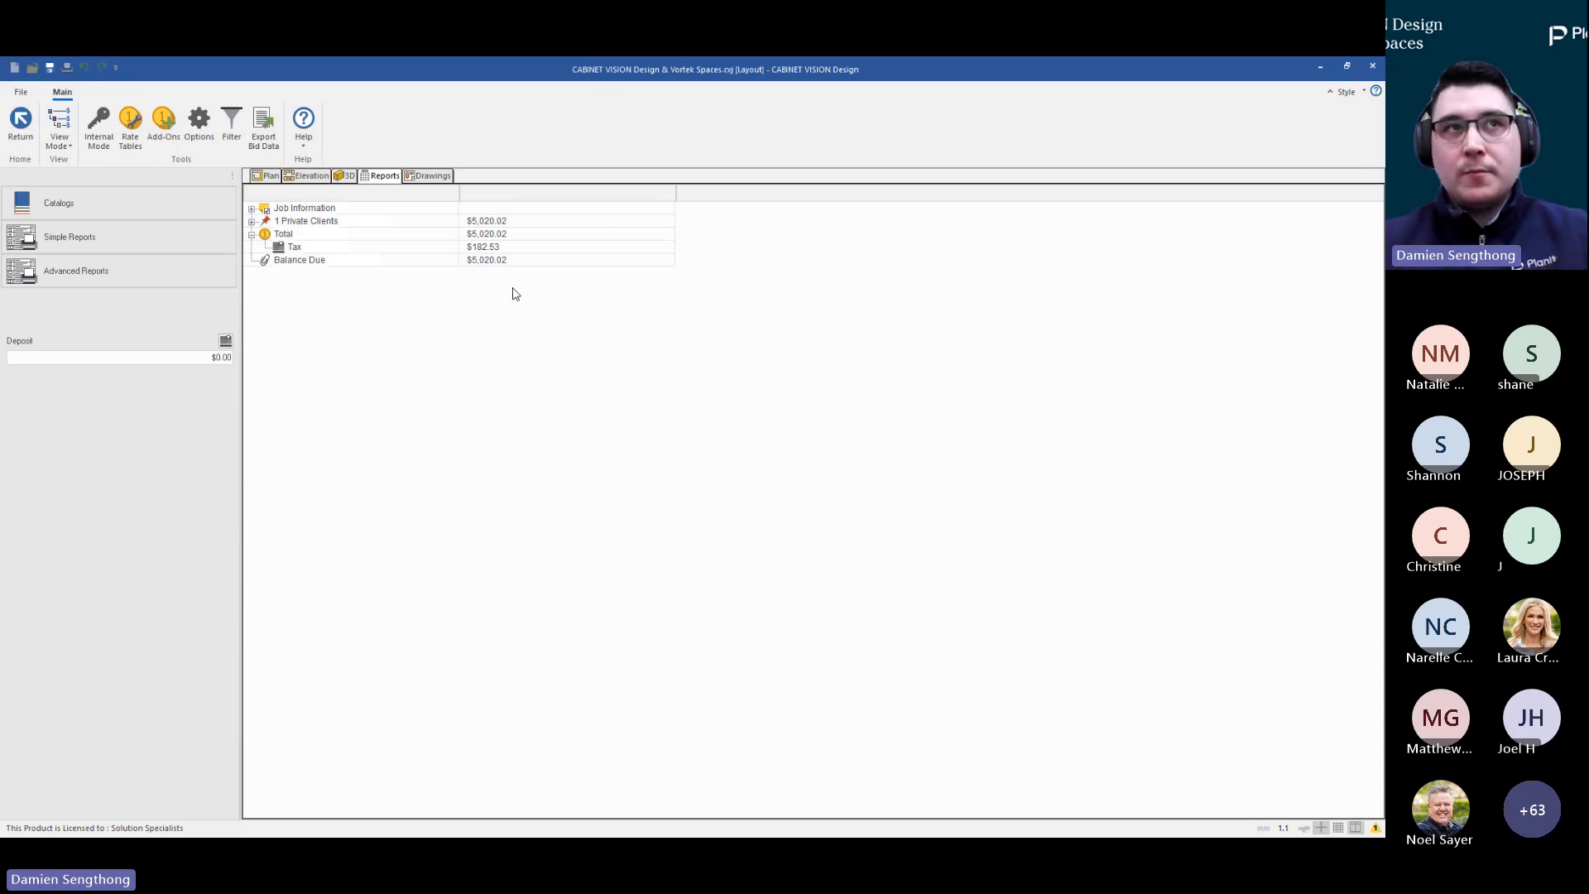
{"action": "left_click", "coordinate": [130, 132]}
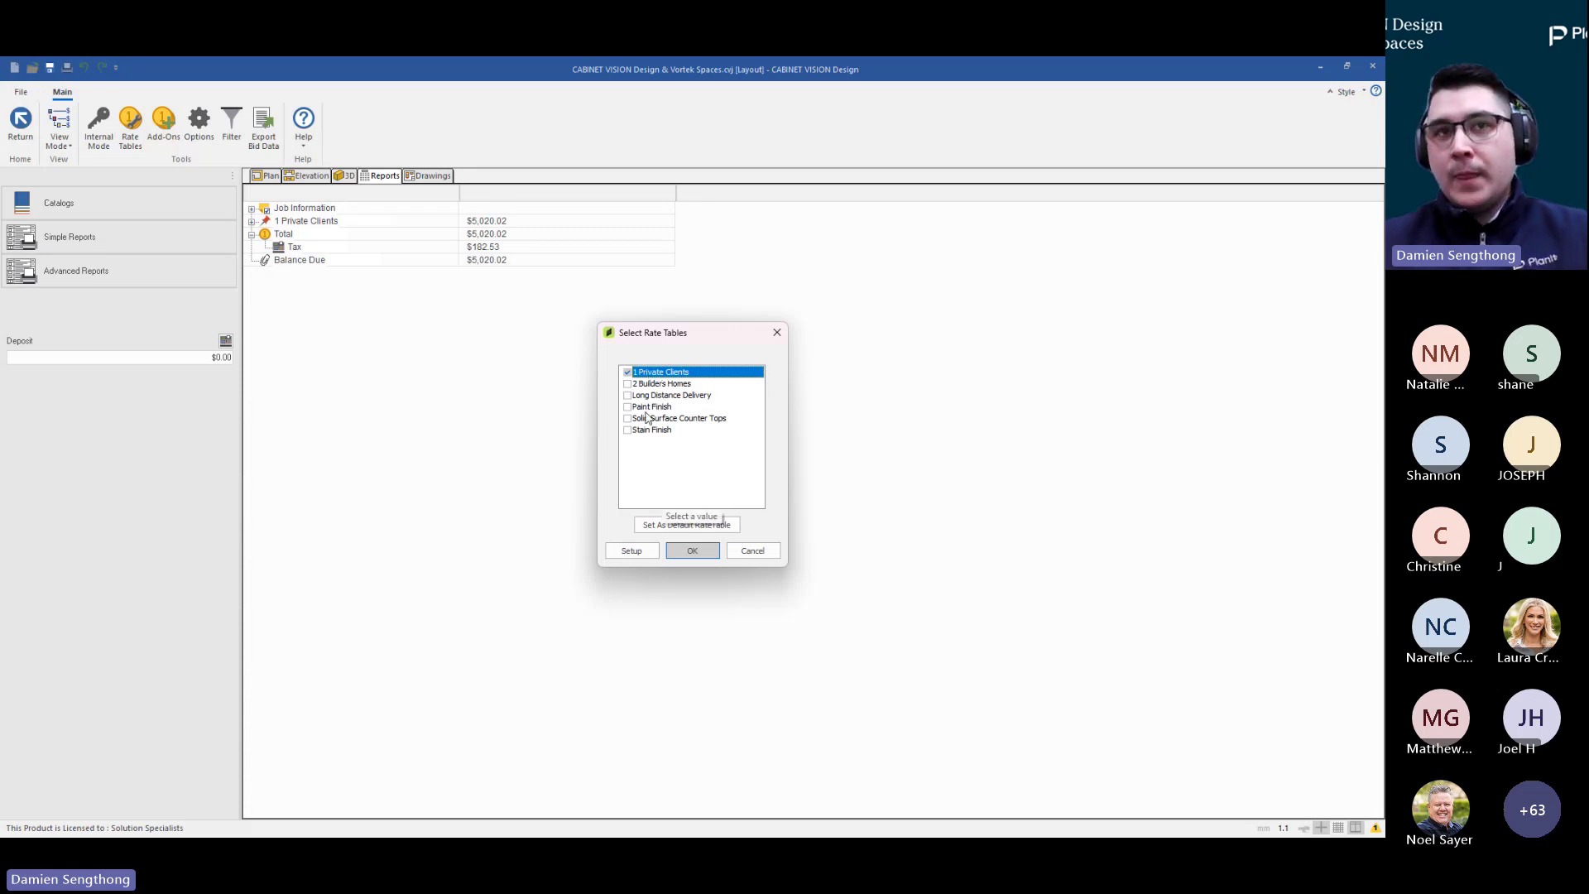
{"action": "left_click", "coordinate": [629, 557]}
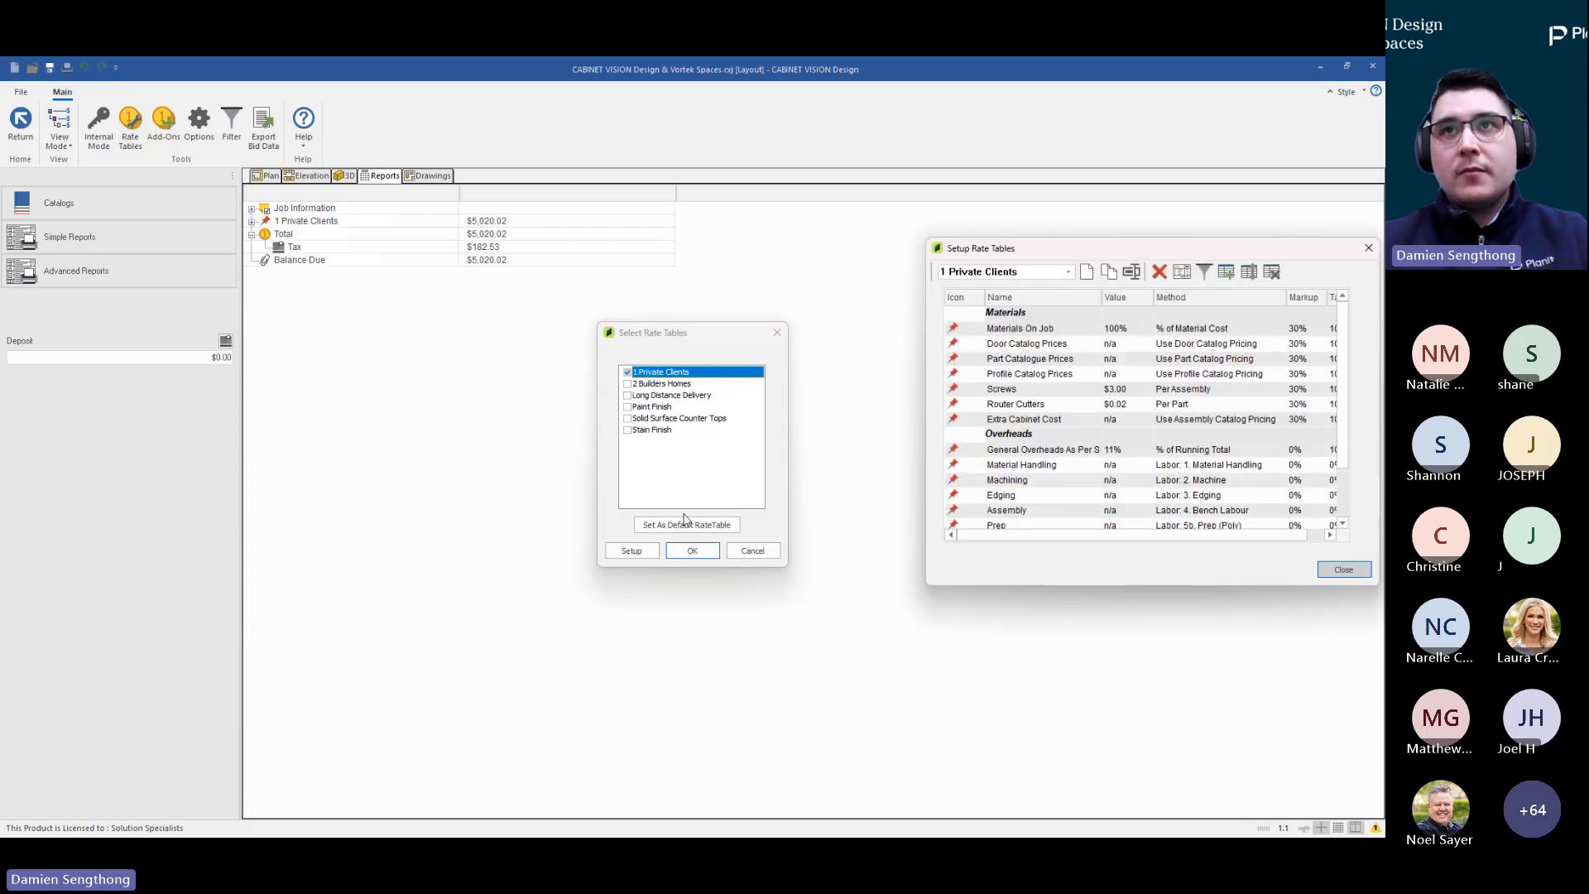
{"action": "left_click_drag", "start_coordinate": [998, 258], "coordinate": [540, 258]}
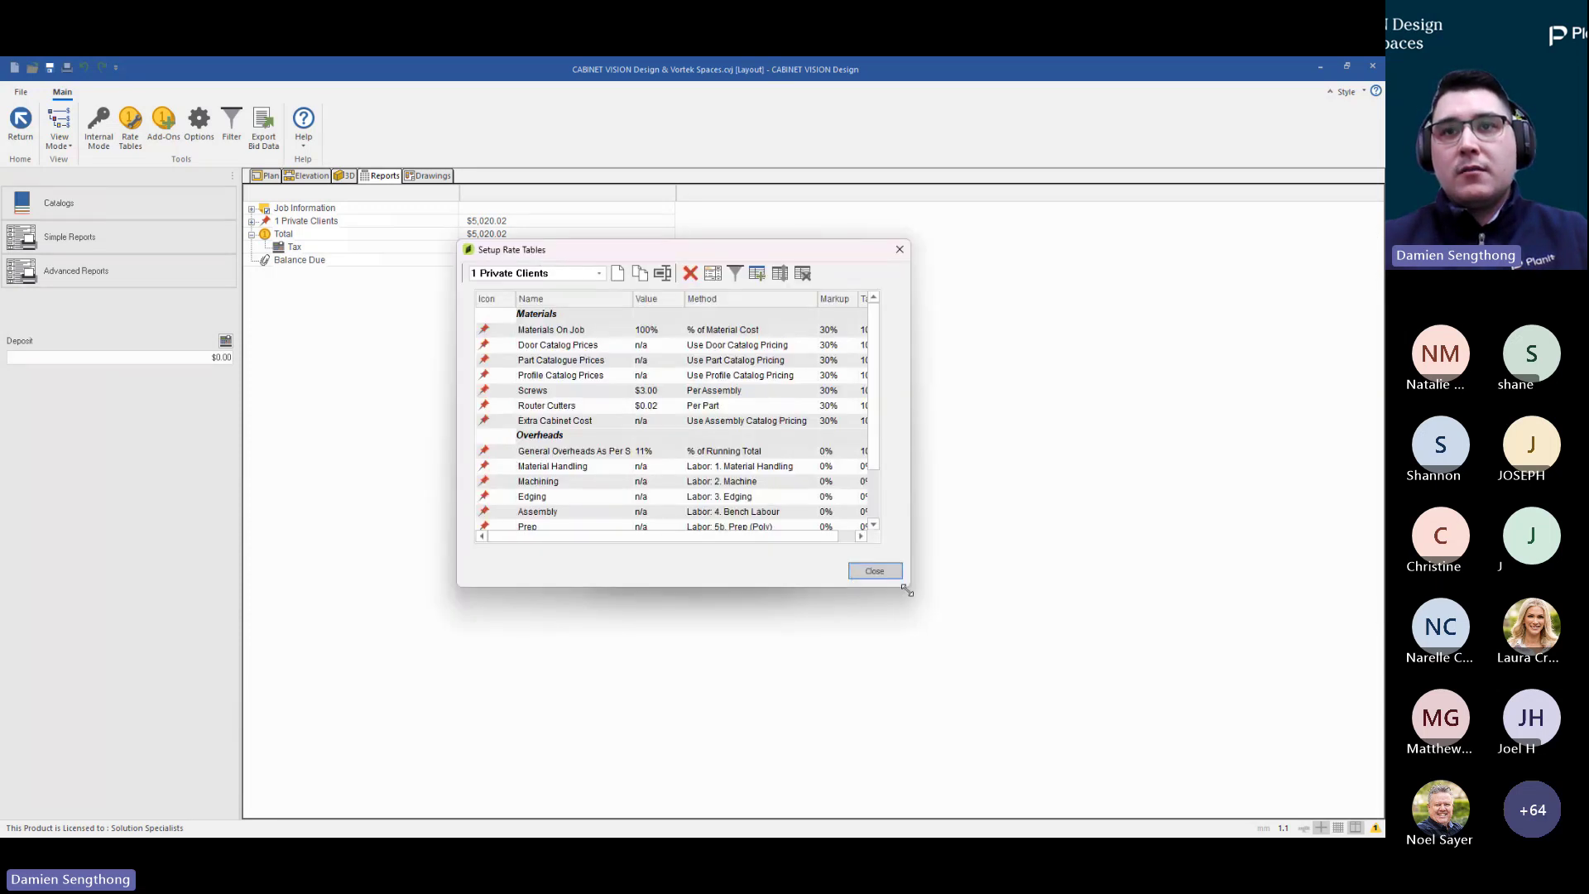
{"action": "left_click_drag", "start_coordinate": [908, 586], "coordinate": [1004, 646]}
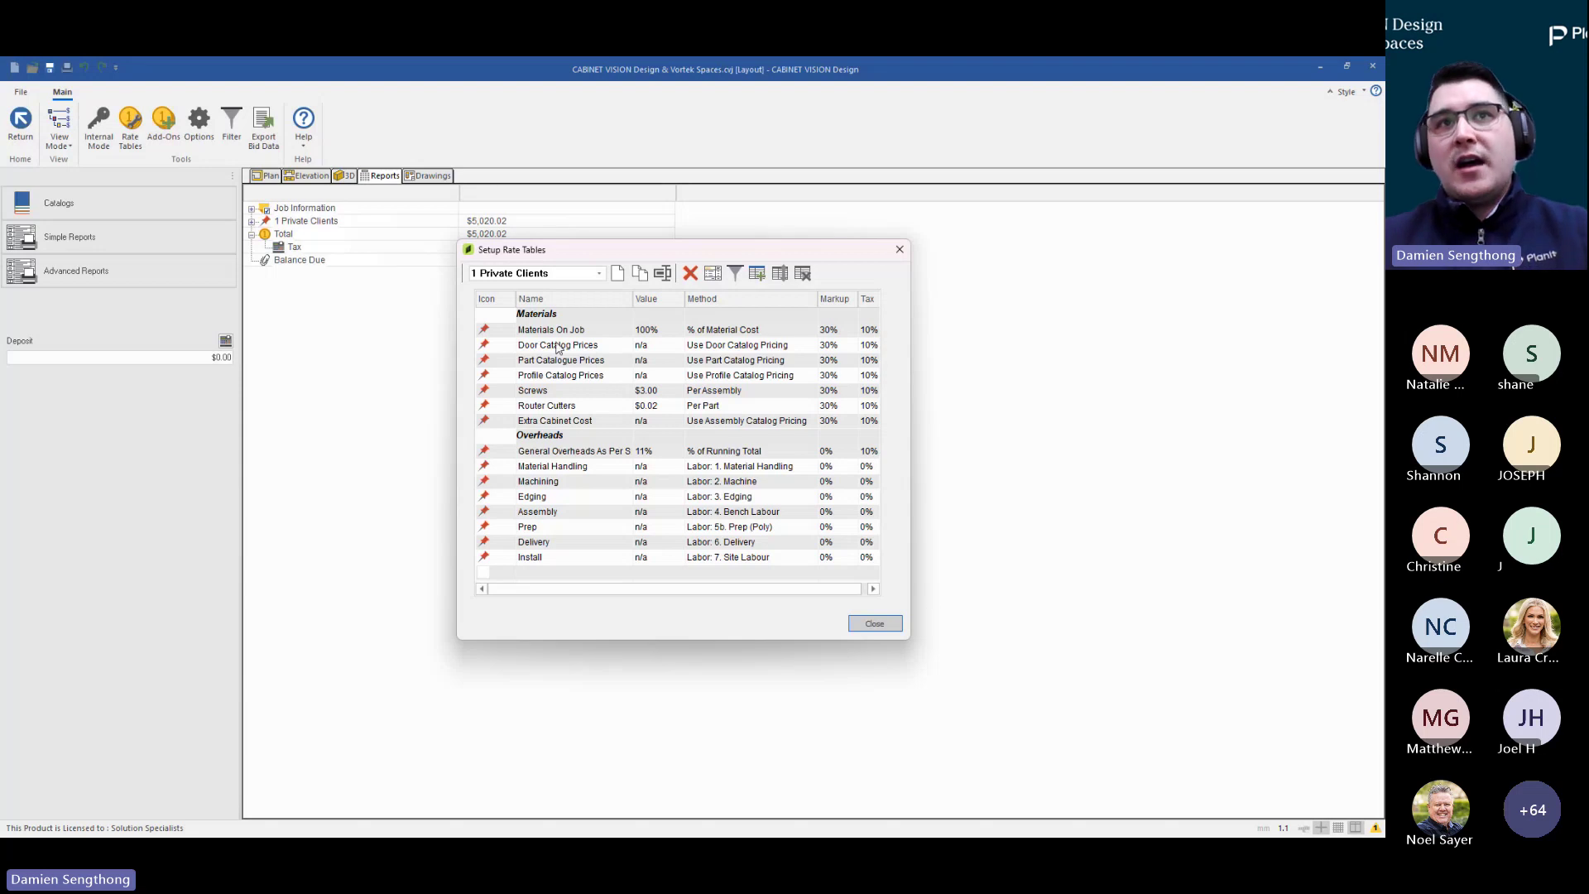
{"action": "left_click", "coordinate": [874, 624]}
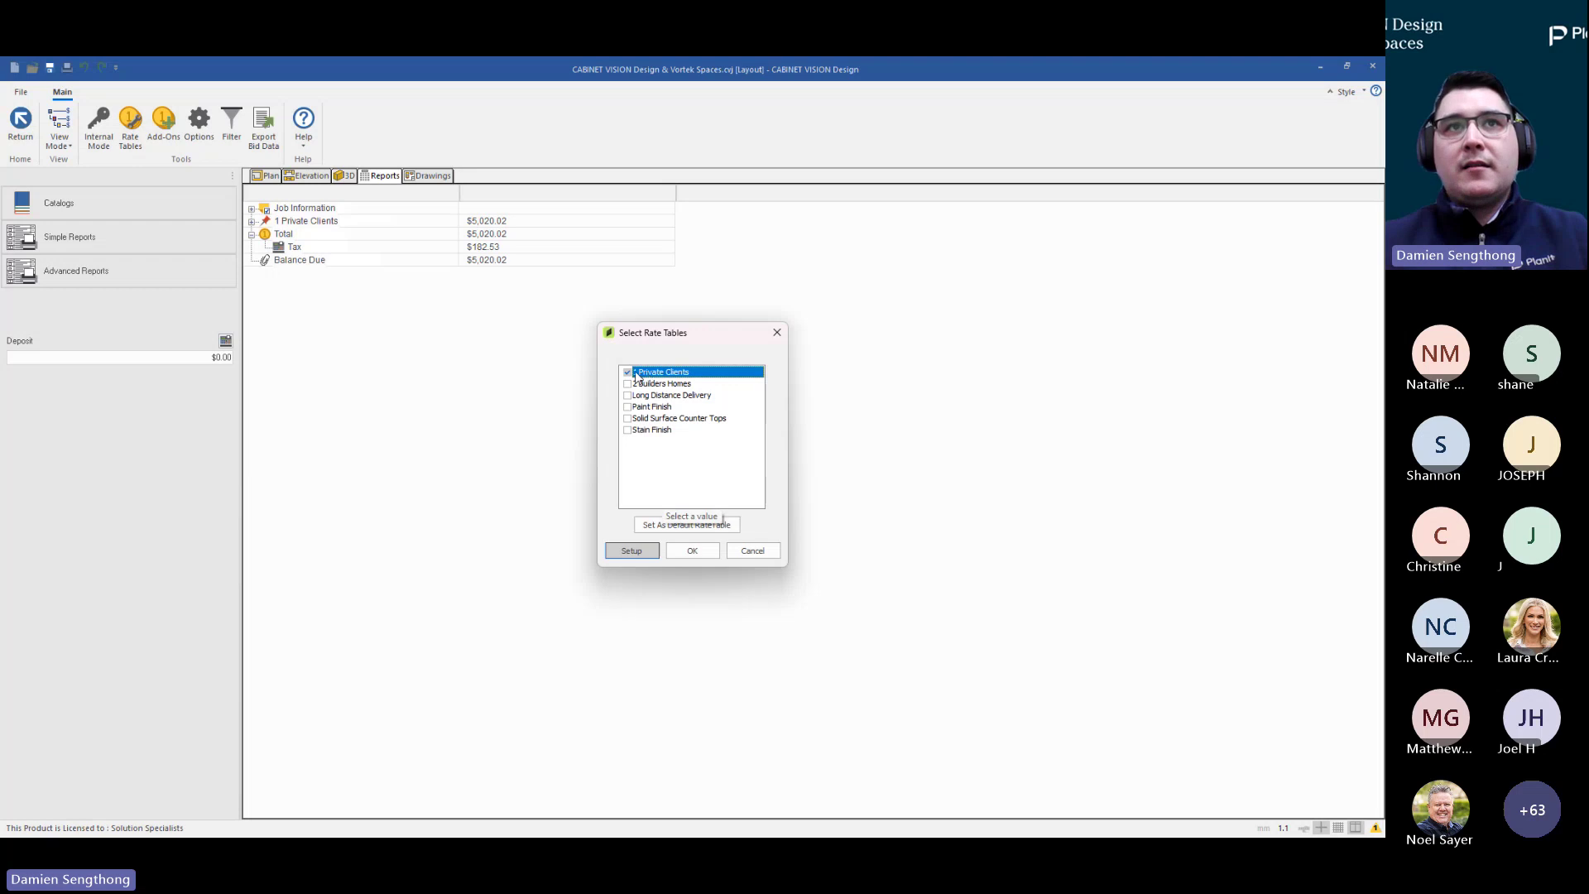
{"action": "left_click", "coordinate": [688, 553]}
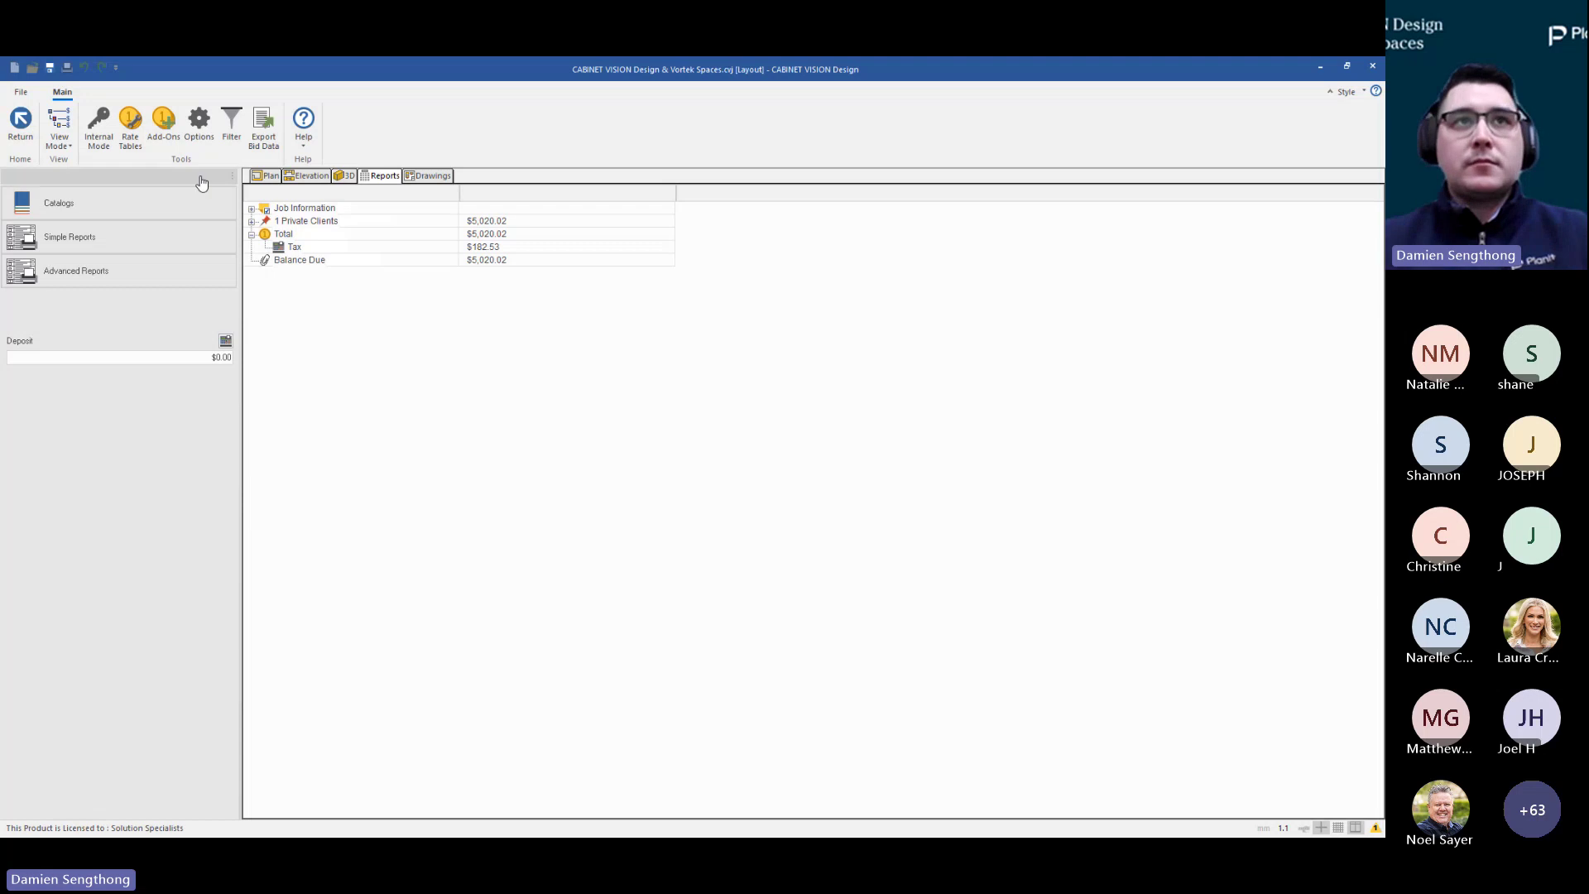
View the empty drawing sheet and the To Drawing option for sending the Wall 2 front elevation to drawings
{"action": "left_click", "coordinate": [292, 178]}
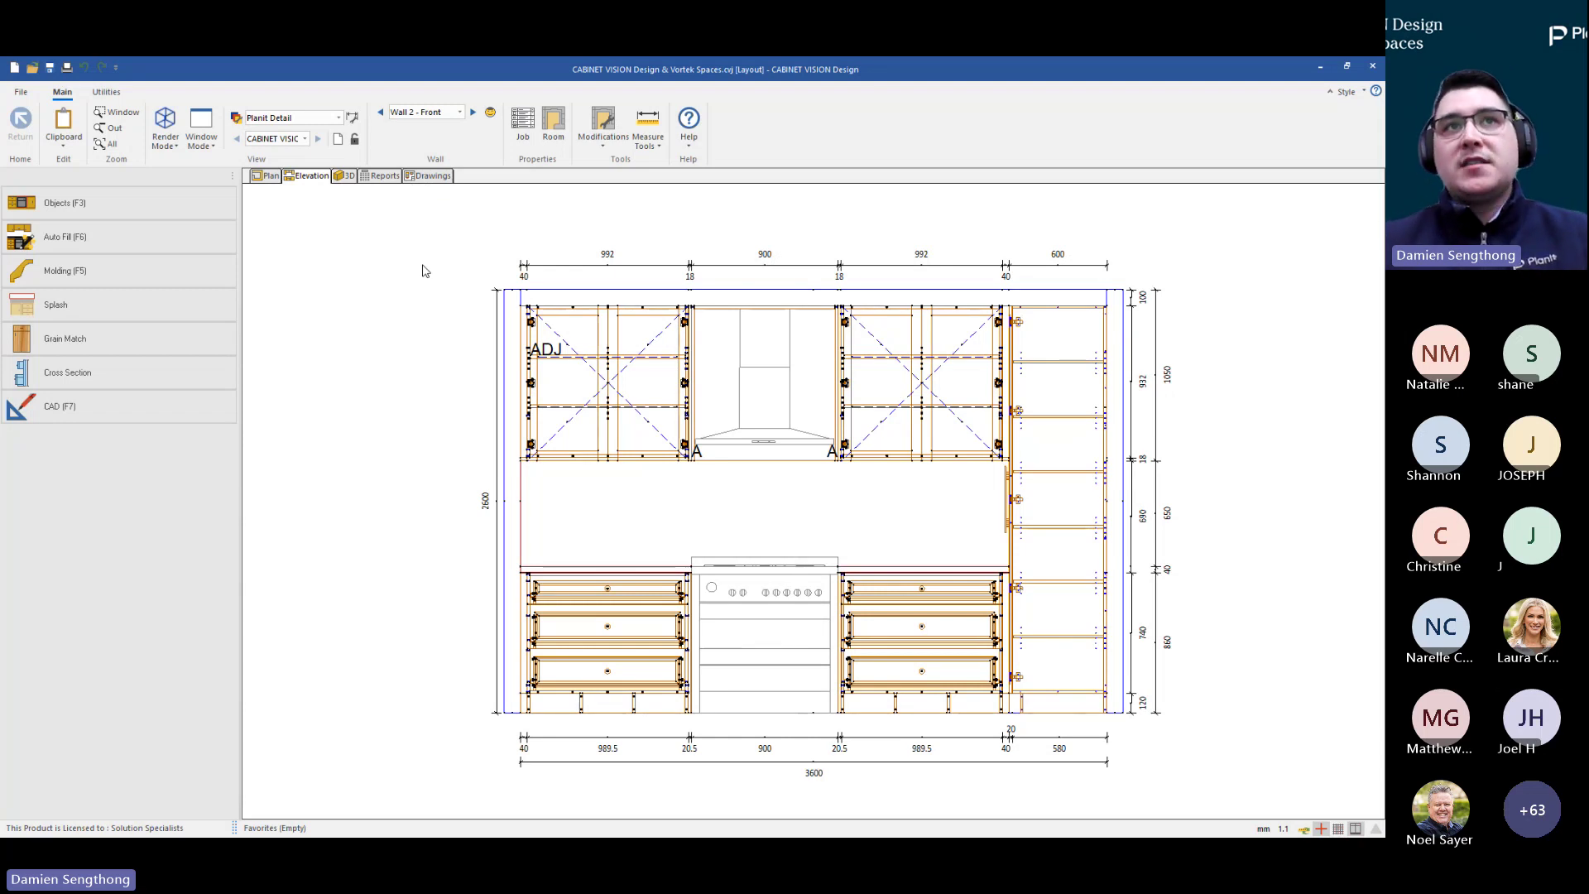
{"action": "left_click", "coordinate": [432, 176]}
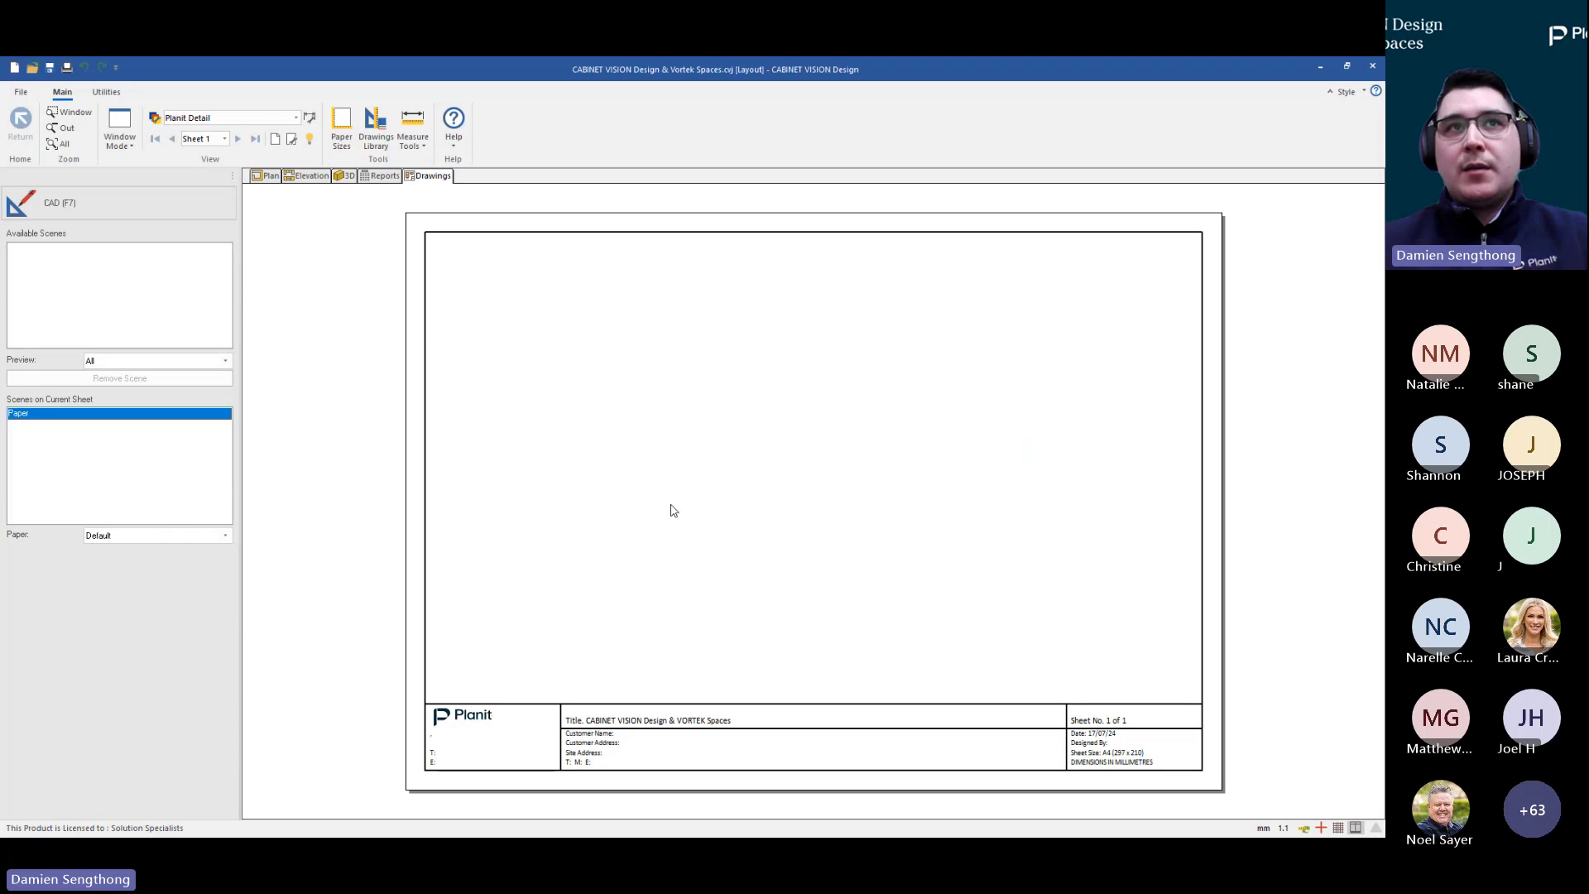
{"action": "left_click", "coordinate": [309, 177]}
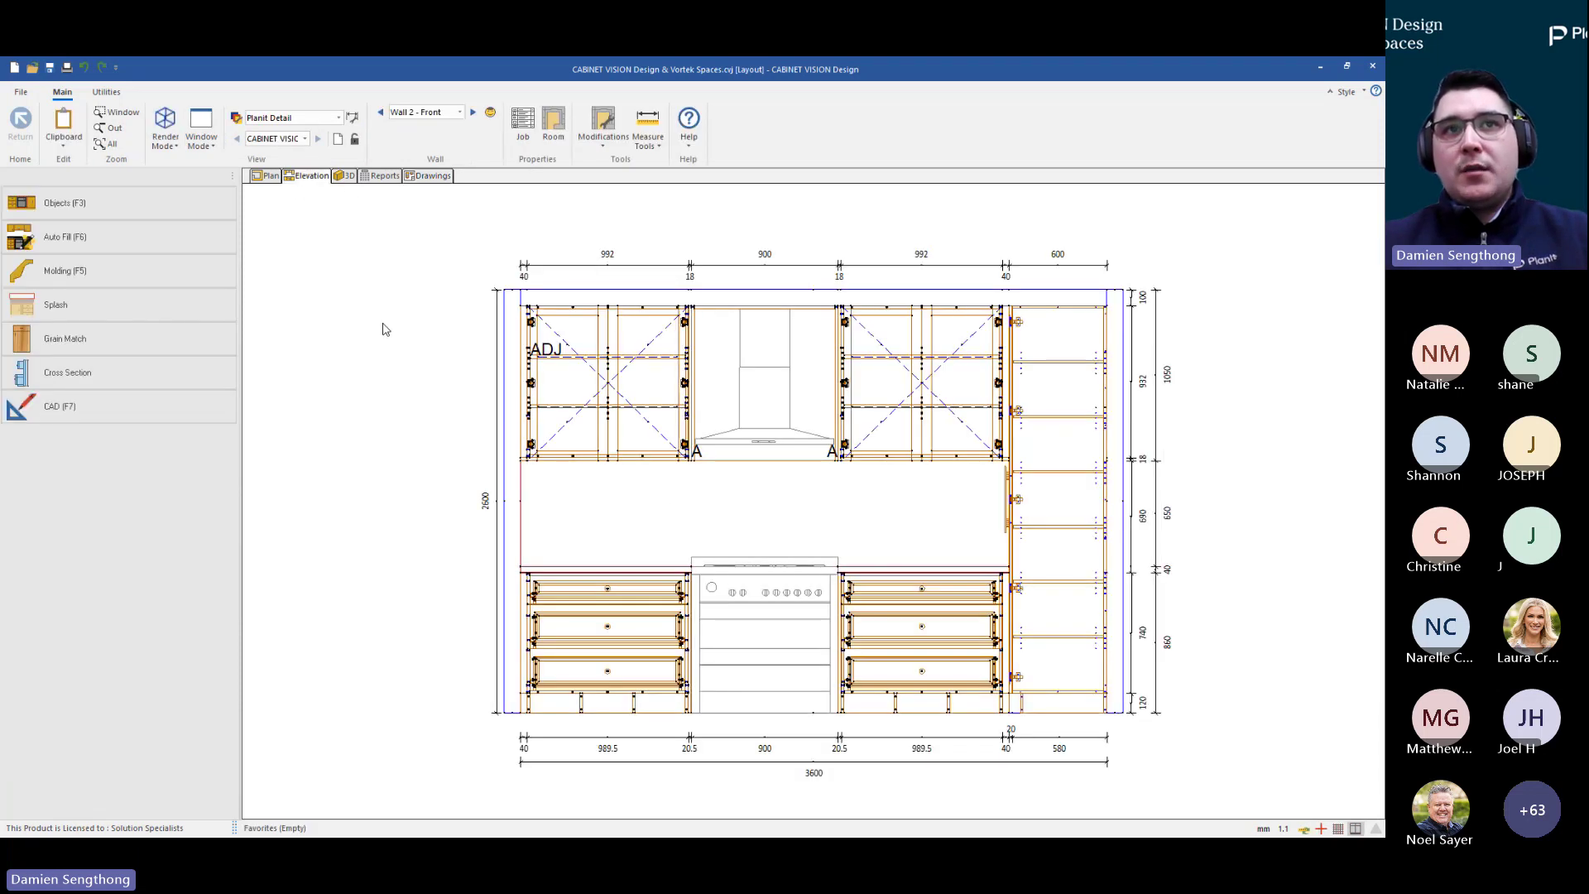
{"action": "right_click", "coordinate": [374, 324]}
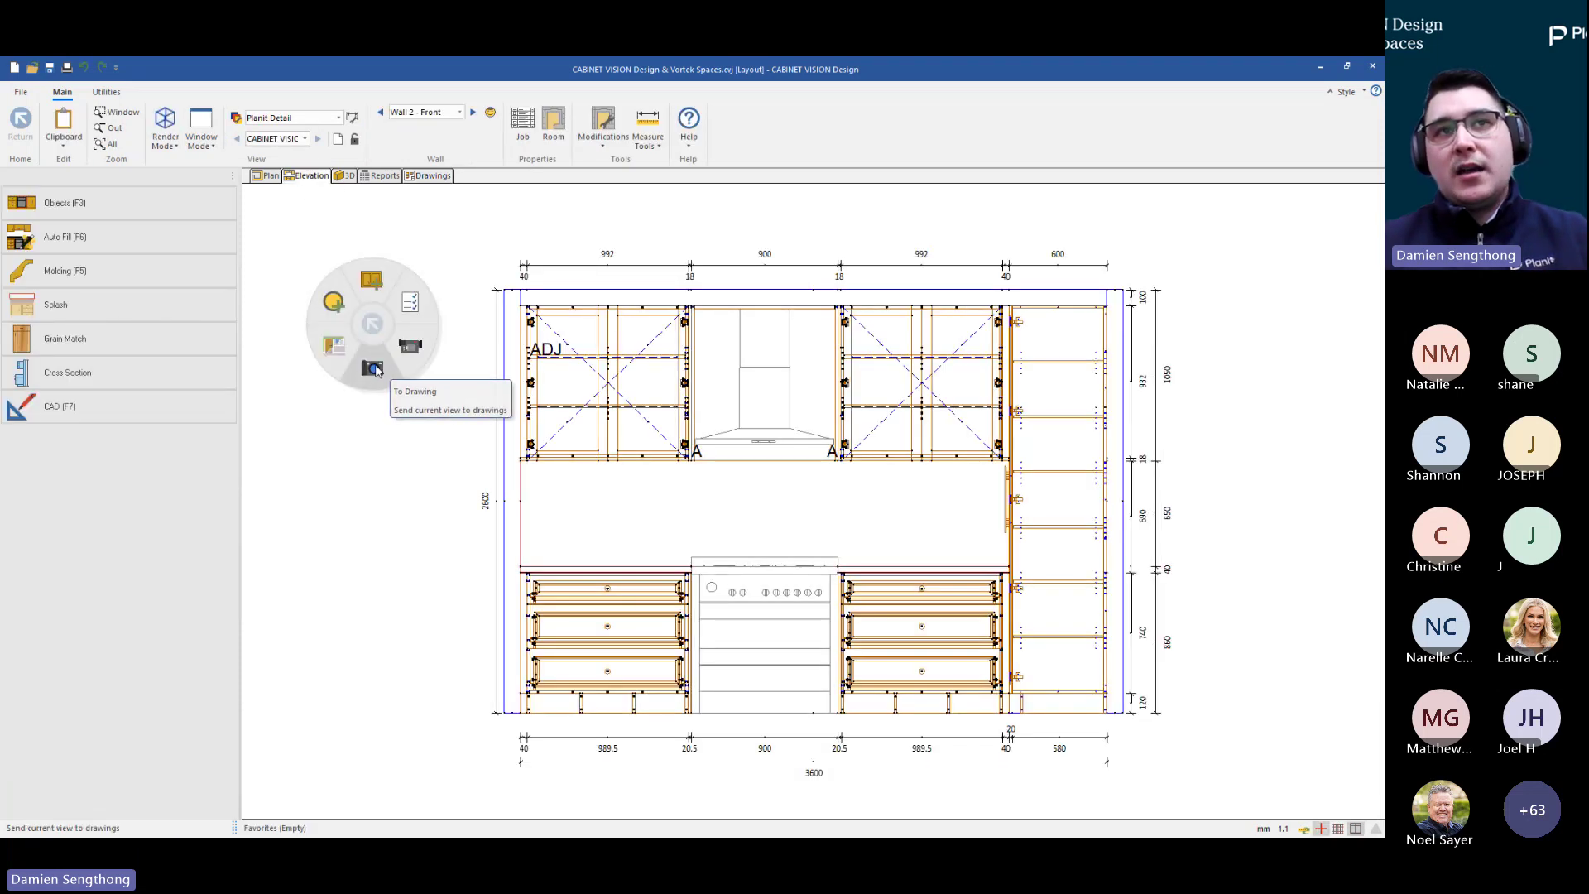
{"action": "left_click", "coordinate": [402, 458]}
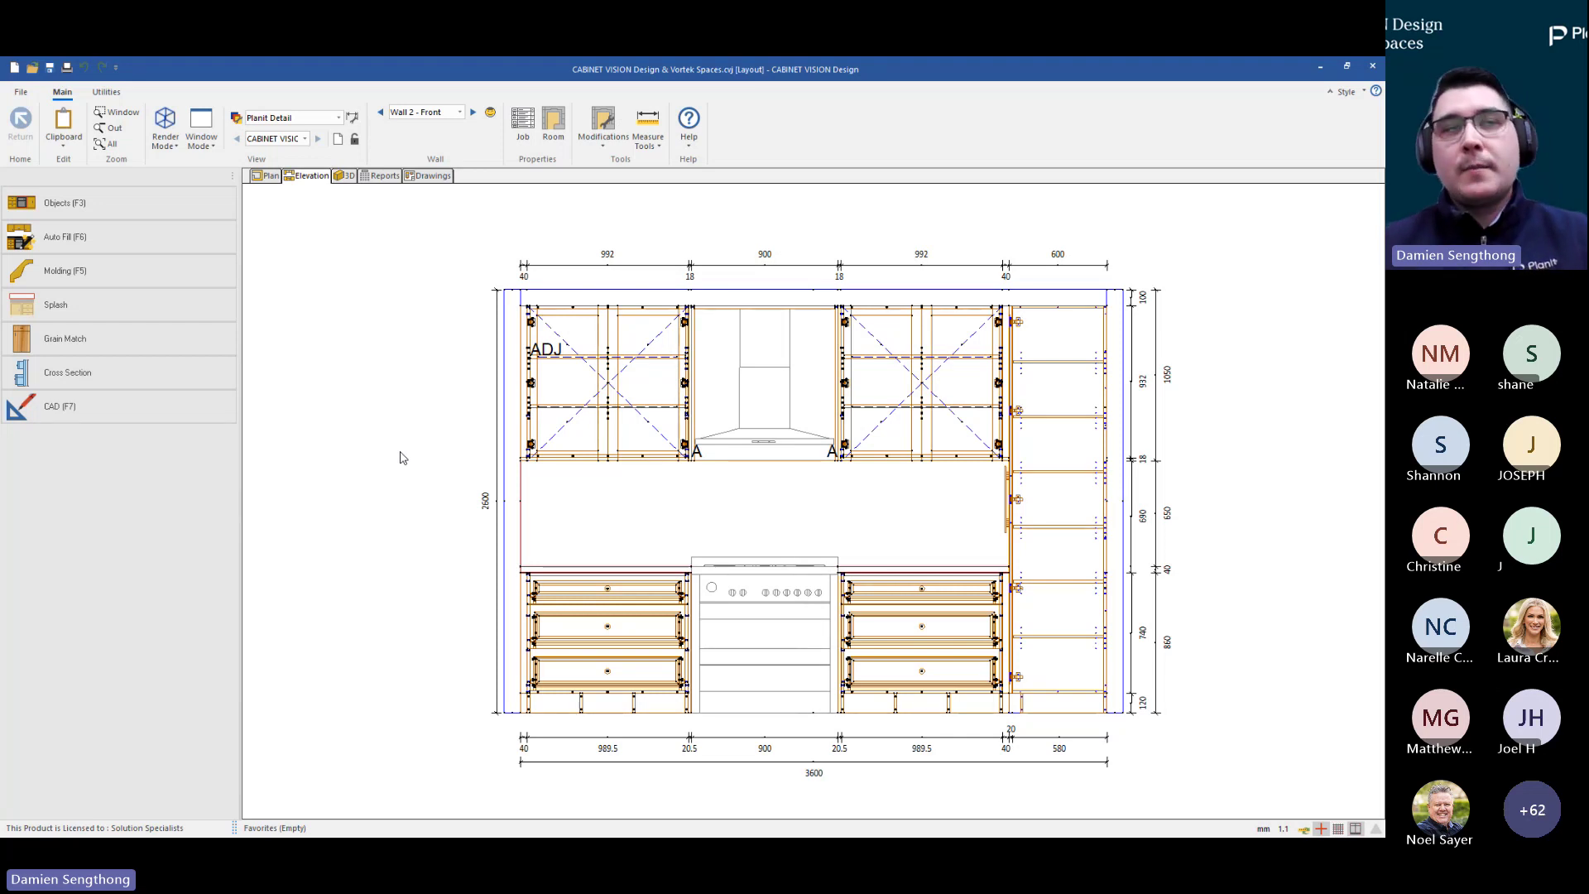
Show the whole room in 3D from above and compare the Wire, Fill and Texture render modes
{"action": "left_click", "coordinate": [346, 177]}
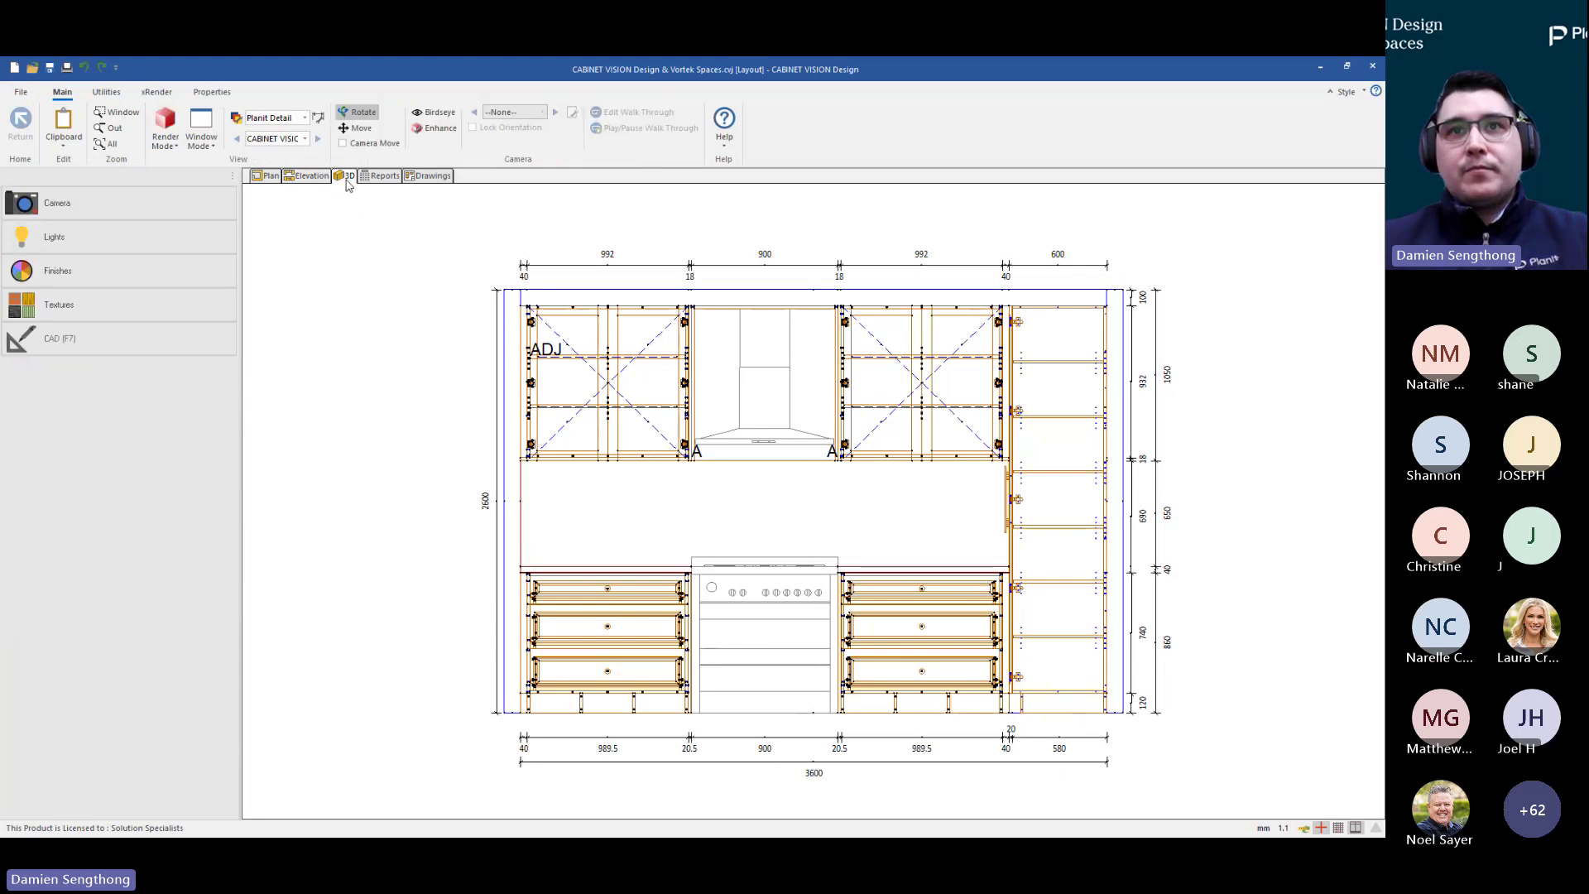
{"action": "left_click_drag", "start_coordinate": [904, 508], "coordinate": [834, 508]}
{"action": "mouse_move", "coordinate": [709, 524]}
{"action": "left_mouse_down"}
{"action": "mouse_move", "coordinate": [855, 543]}
{"action": "mouse_move", "coordinate": [687, 495]}
{"action": "left_mouse_up"}
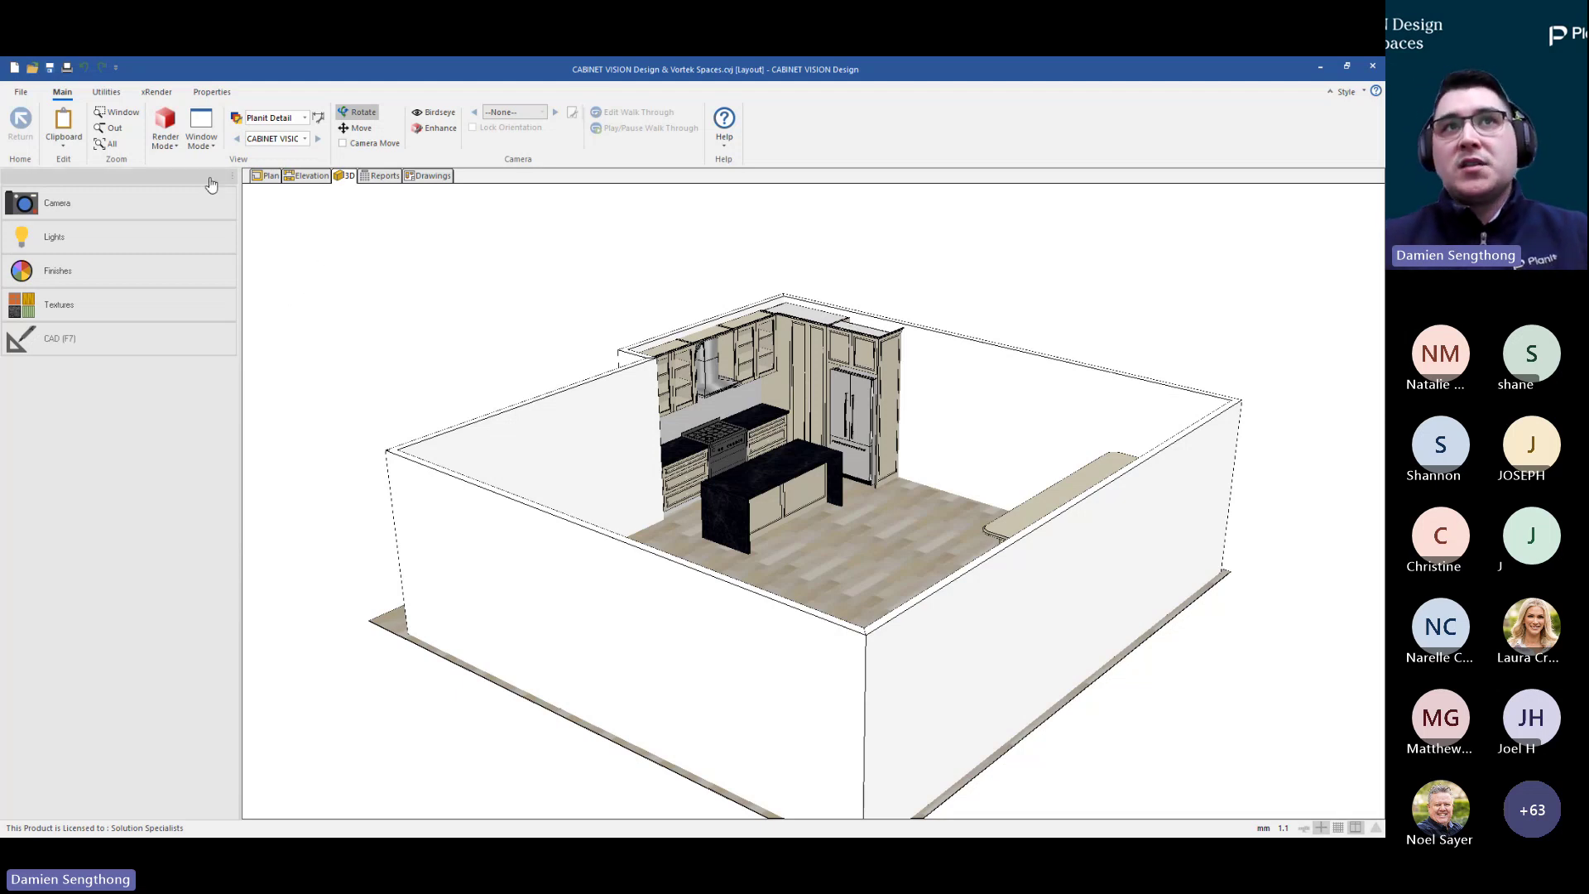
{"action": "left_click", "coordinate": [176, 150]}
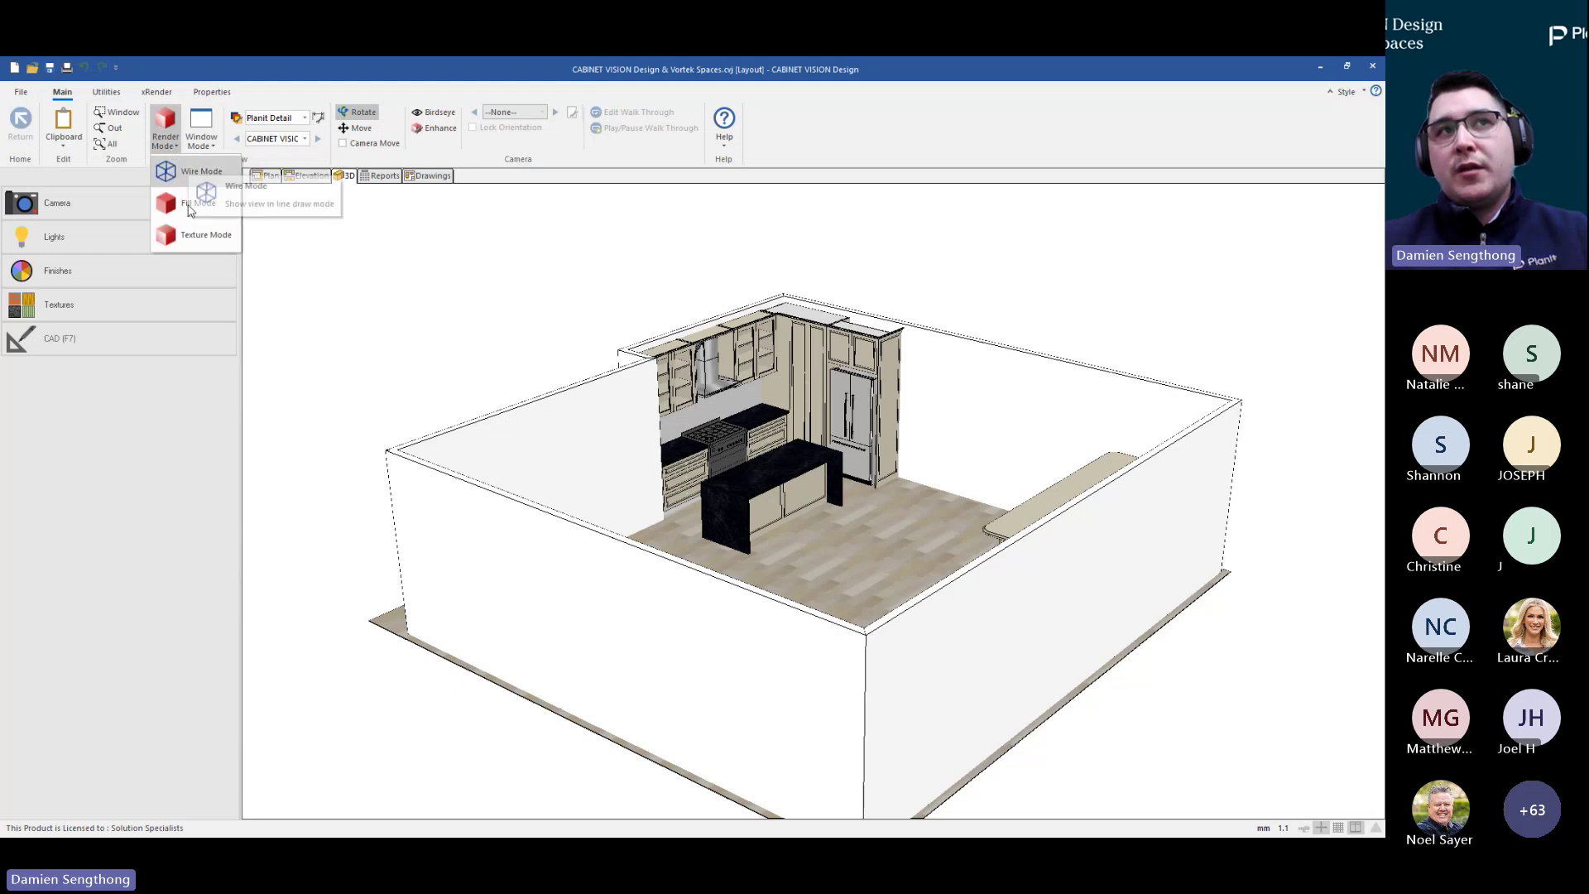
{"action": "left_click", "coordinate": [178, 171]}
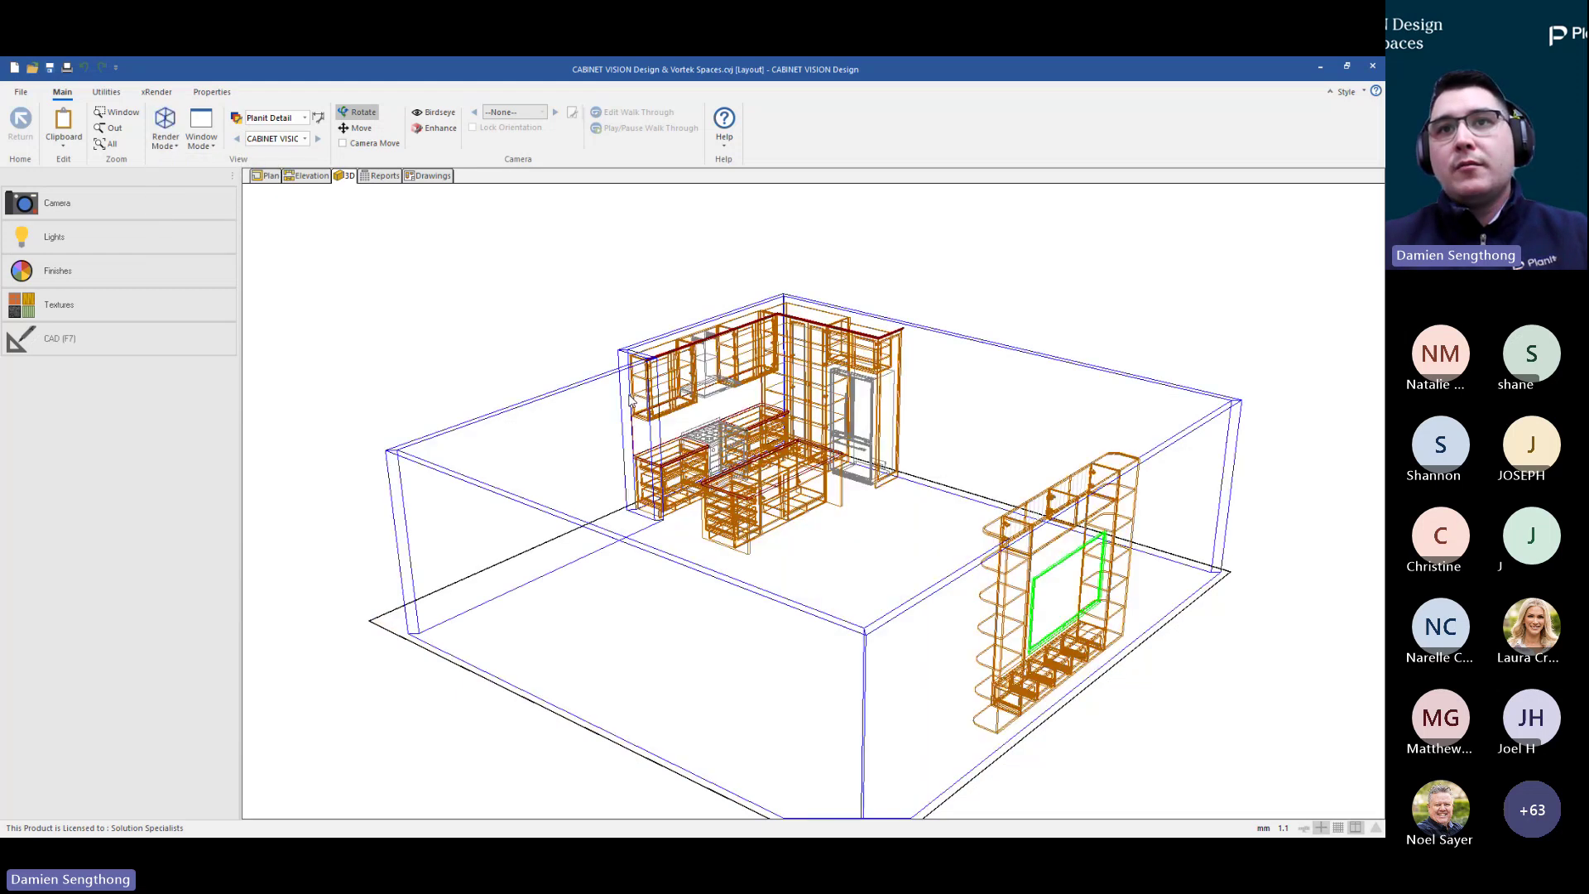
{"action": "left_click", "coordinate": [166, 139]}
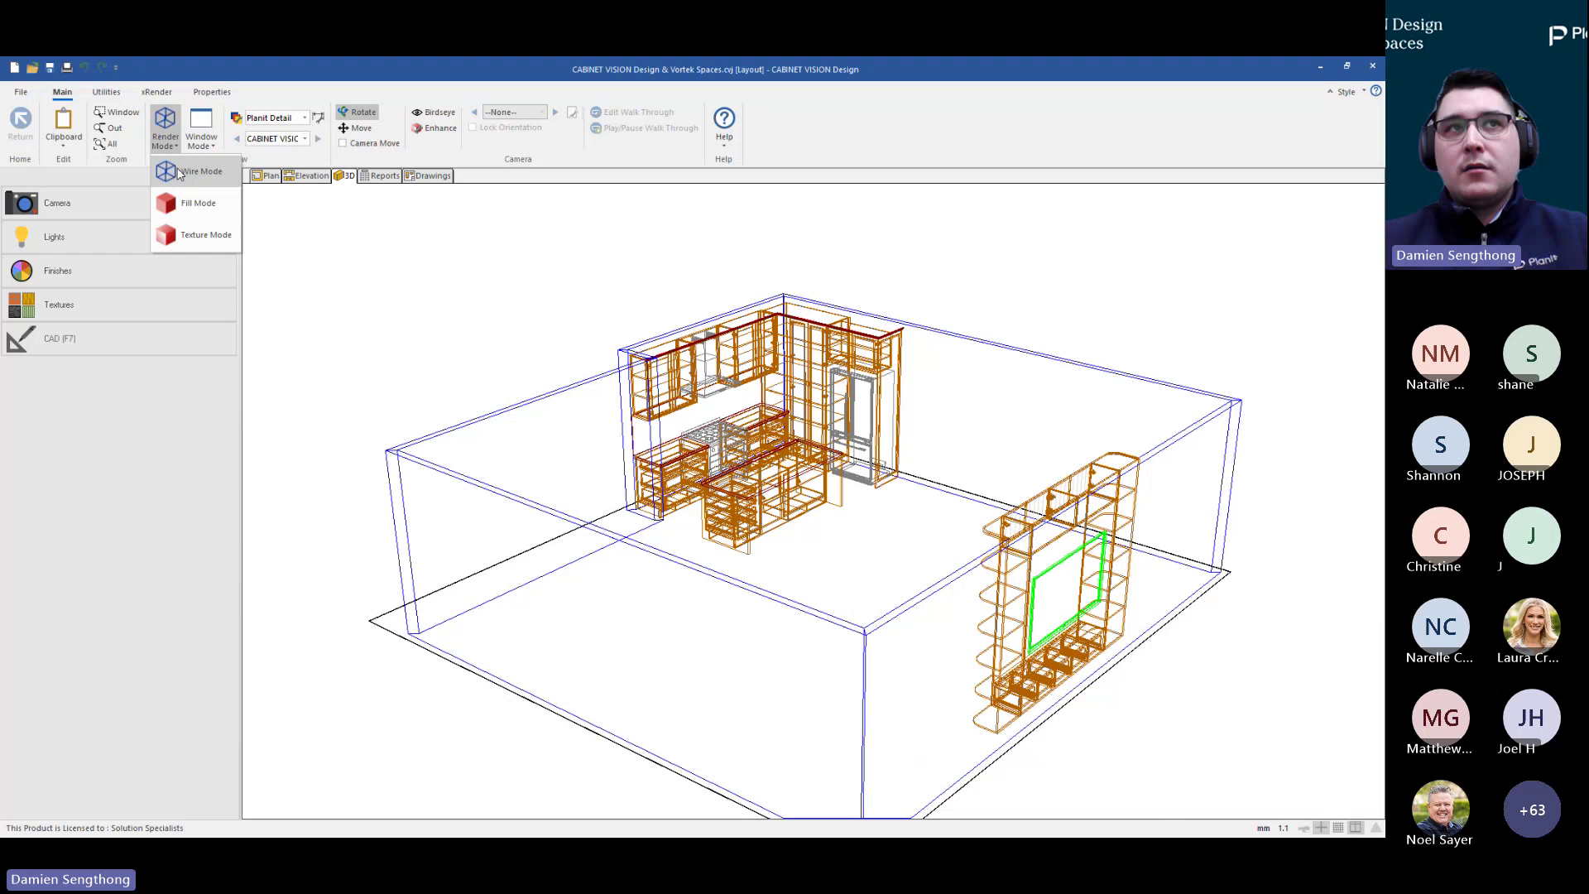
{"action": "left_click", "coordinate": [191, 209]}
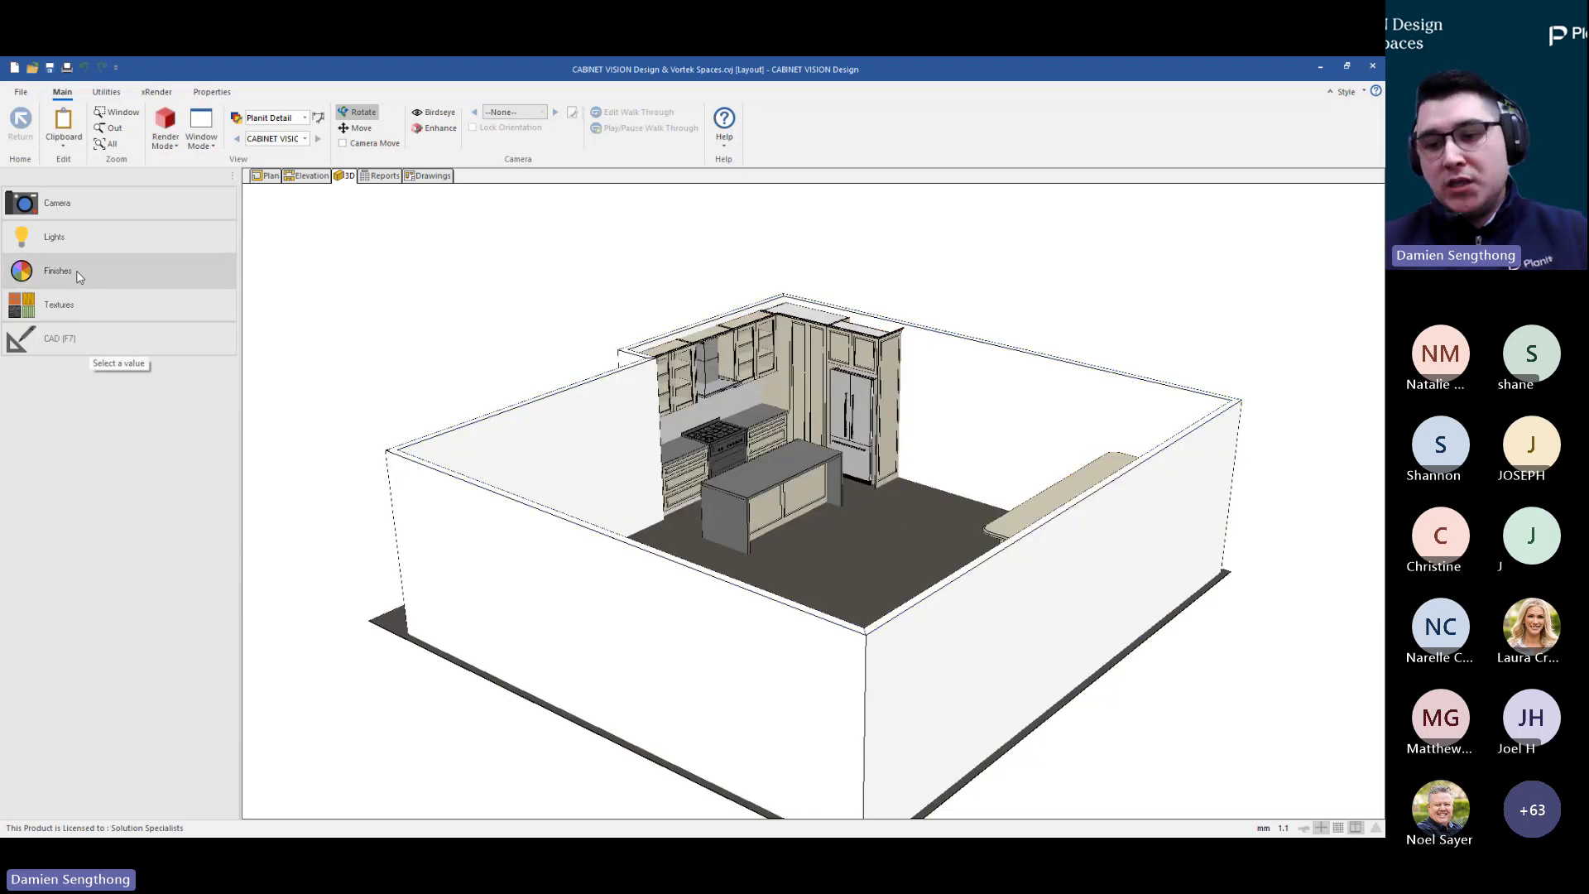
{"action": "left_click", "coordinate": [165, 139]}
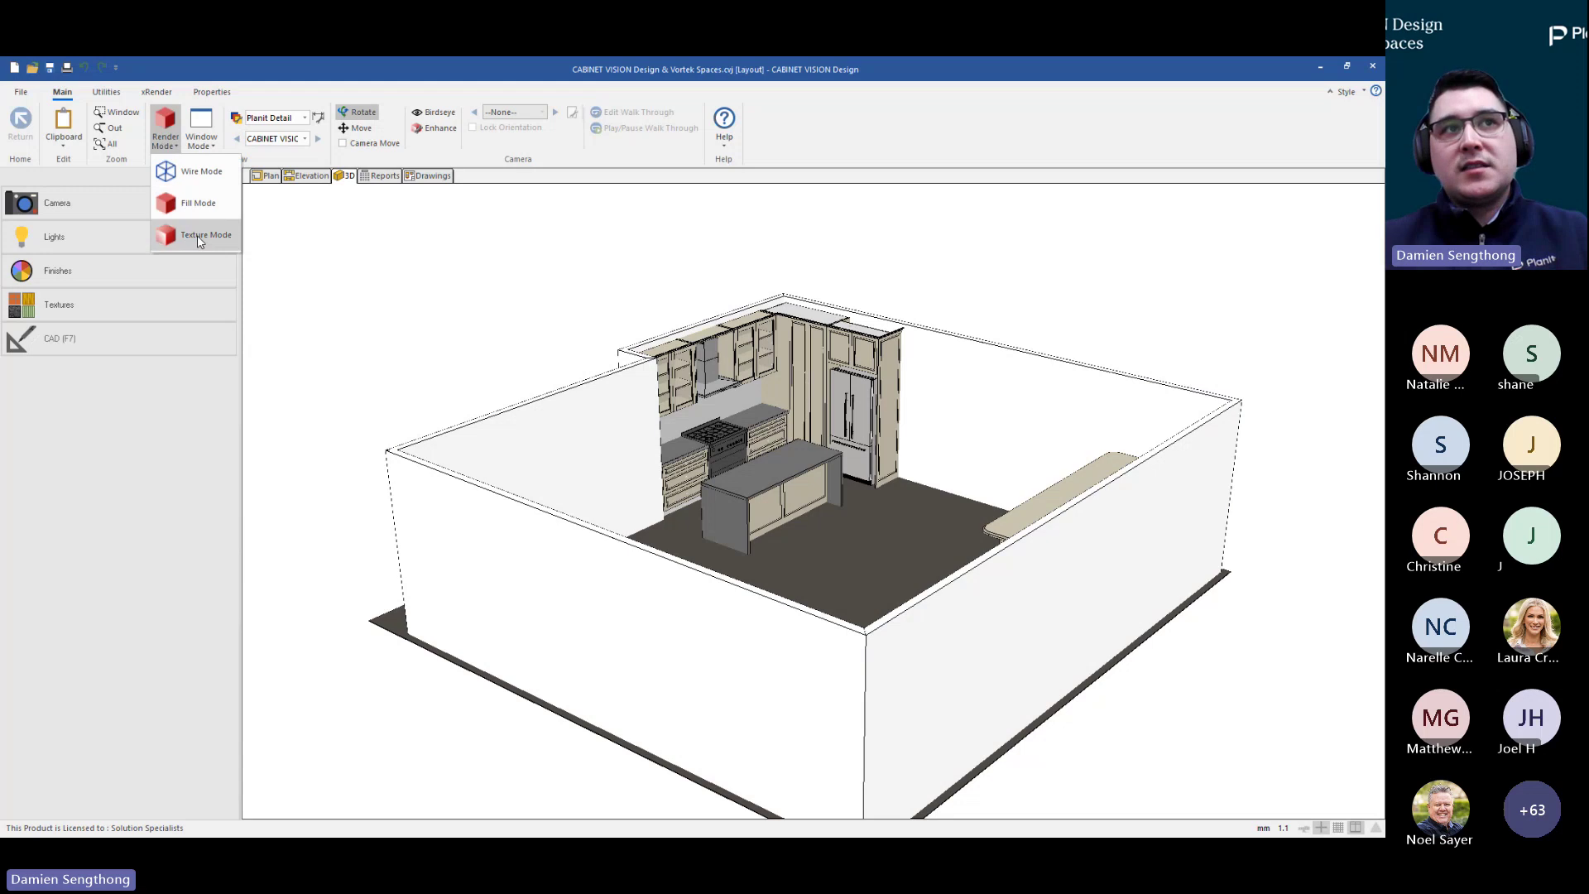
{"action": "left_click", "coordinate": [198, 241]}
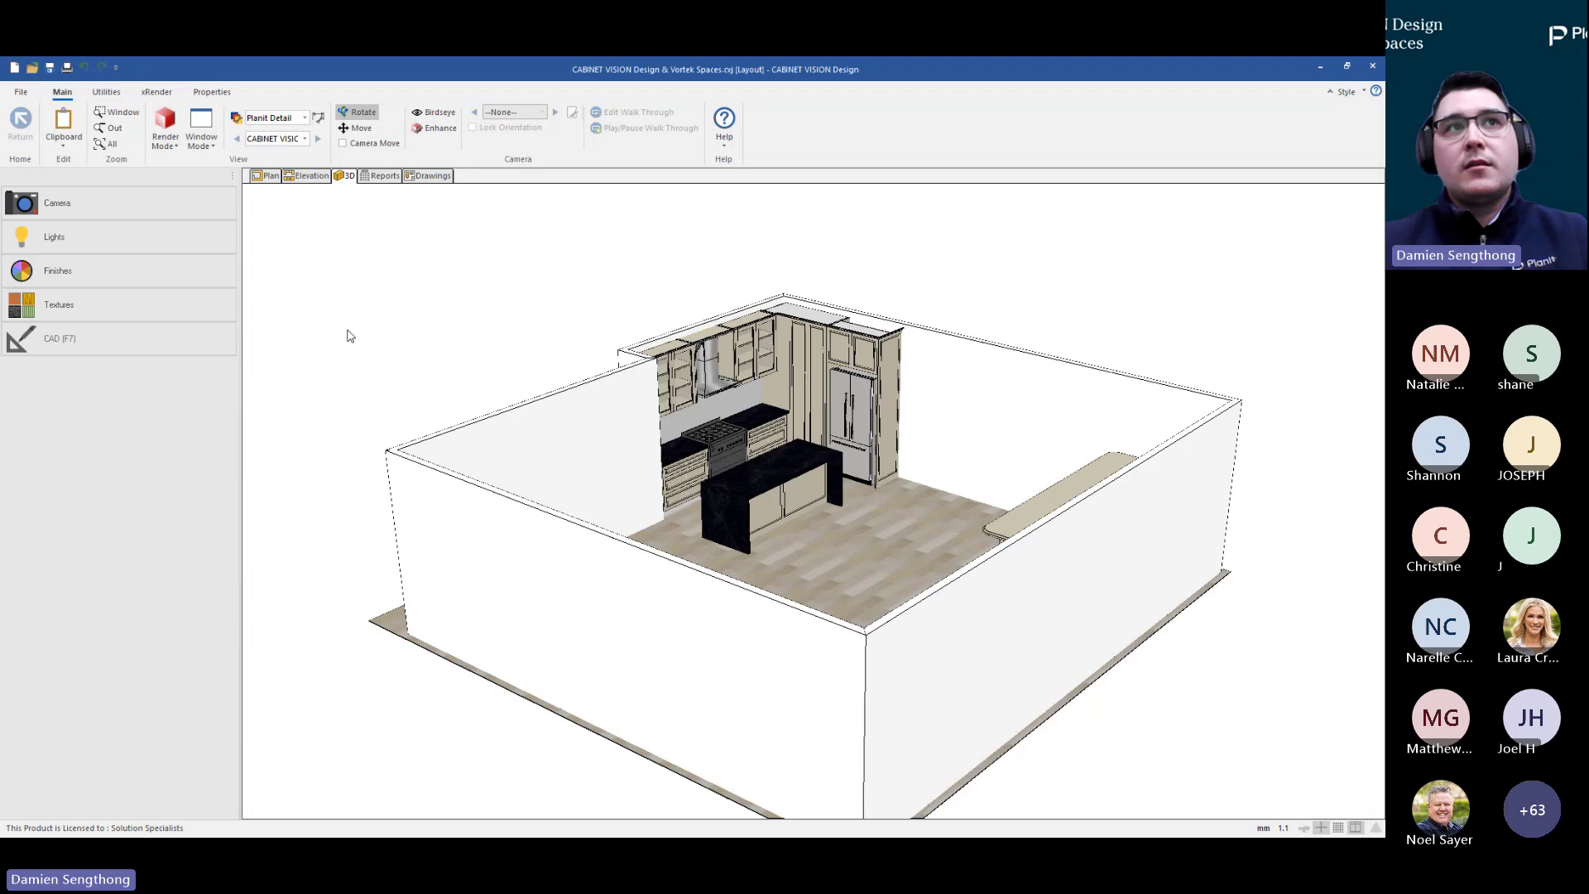
Set the 3D room view to Fill Mode and open the finish colours for assemblies, walls, floor and counter tops
{"action": "left_click", "coordinate": [164, 133]}
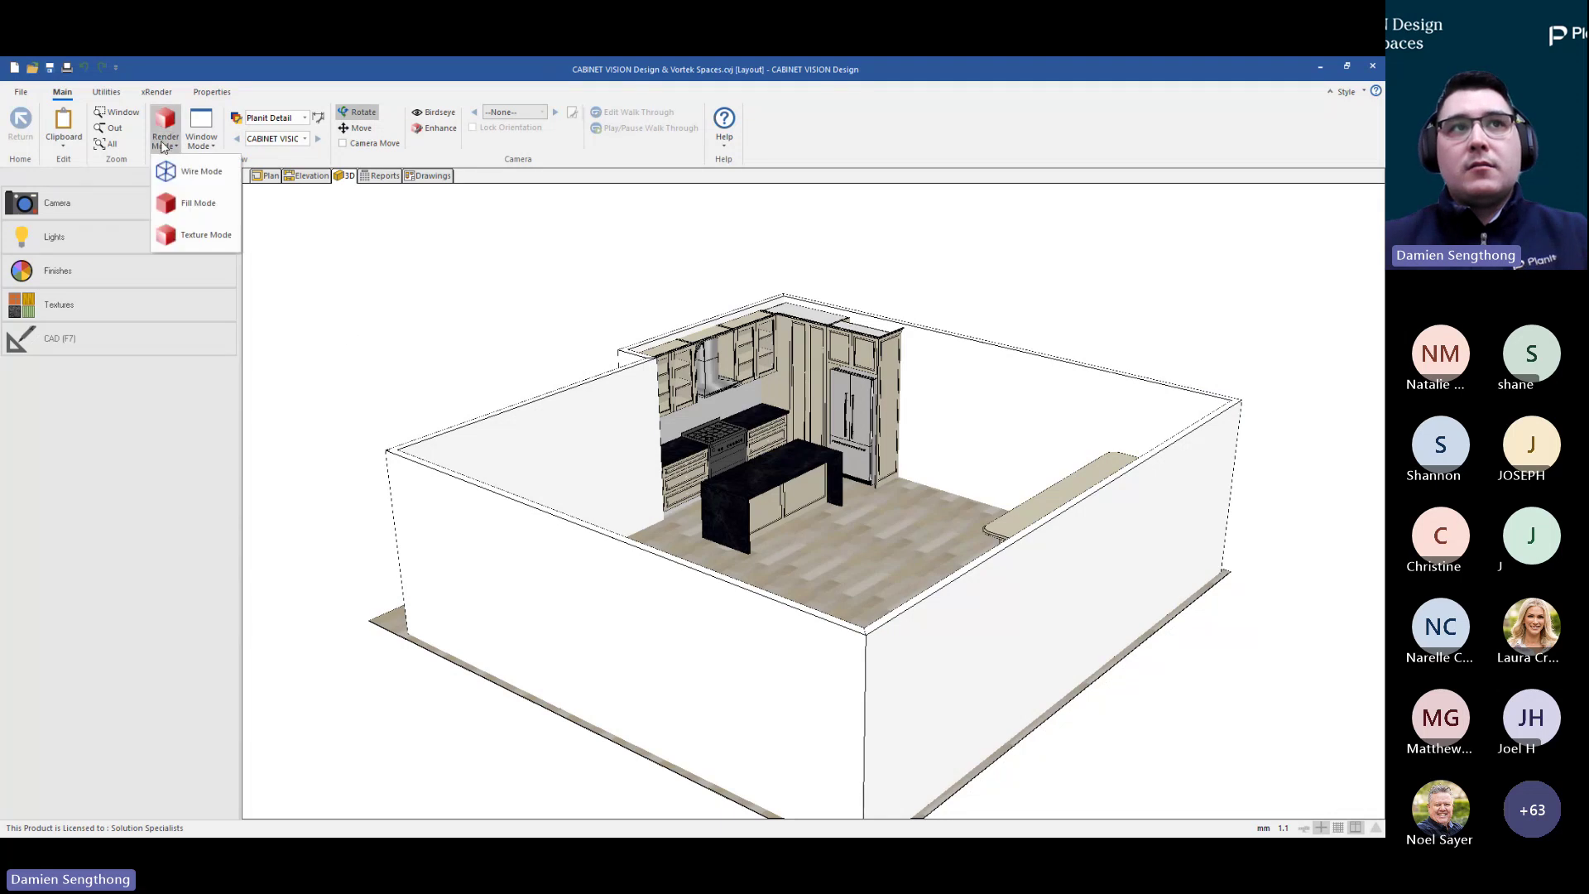
{"action": "left_click", "coordinate": [212, 207]}
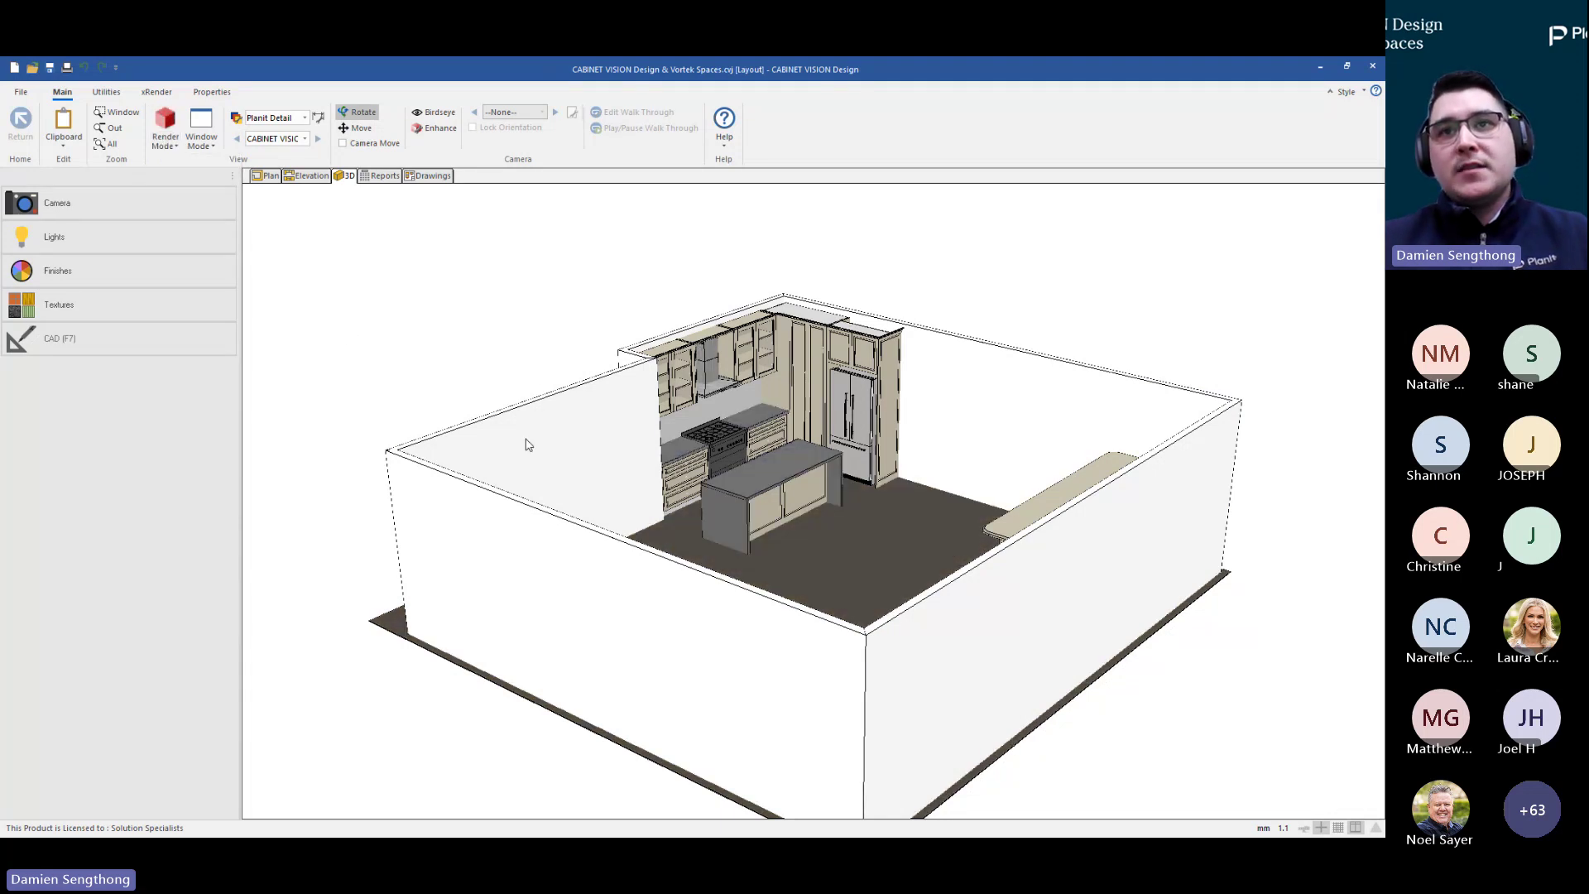
{"action": "left_click_drag", "start_coordinate": [529, 445], "coordinate": [836, 537]}
{"action": "left_click_drag", "start_coordinate": [970, 539], "coordinate": [702, 549]}
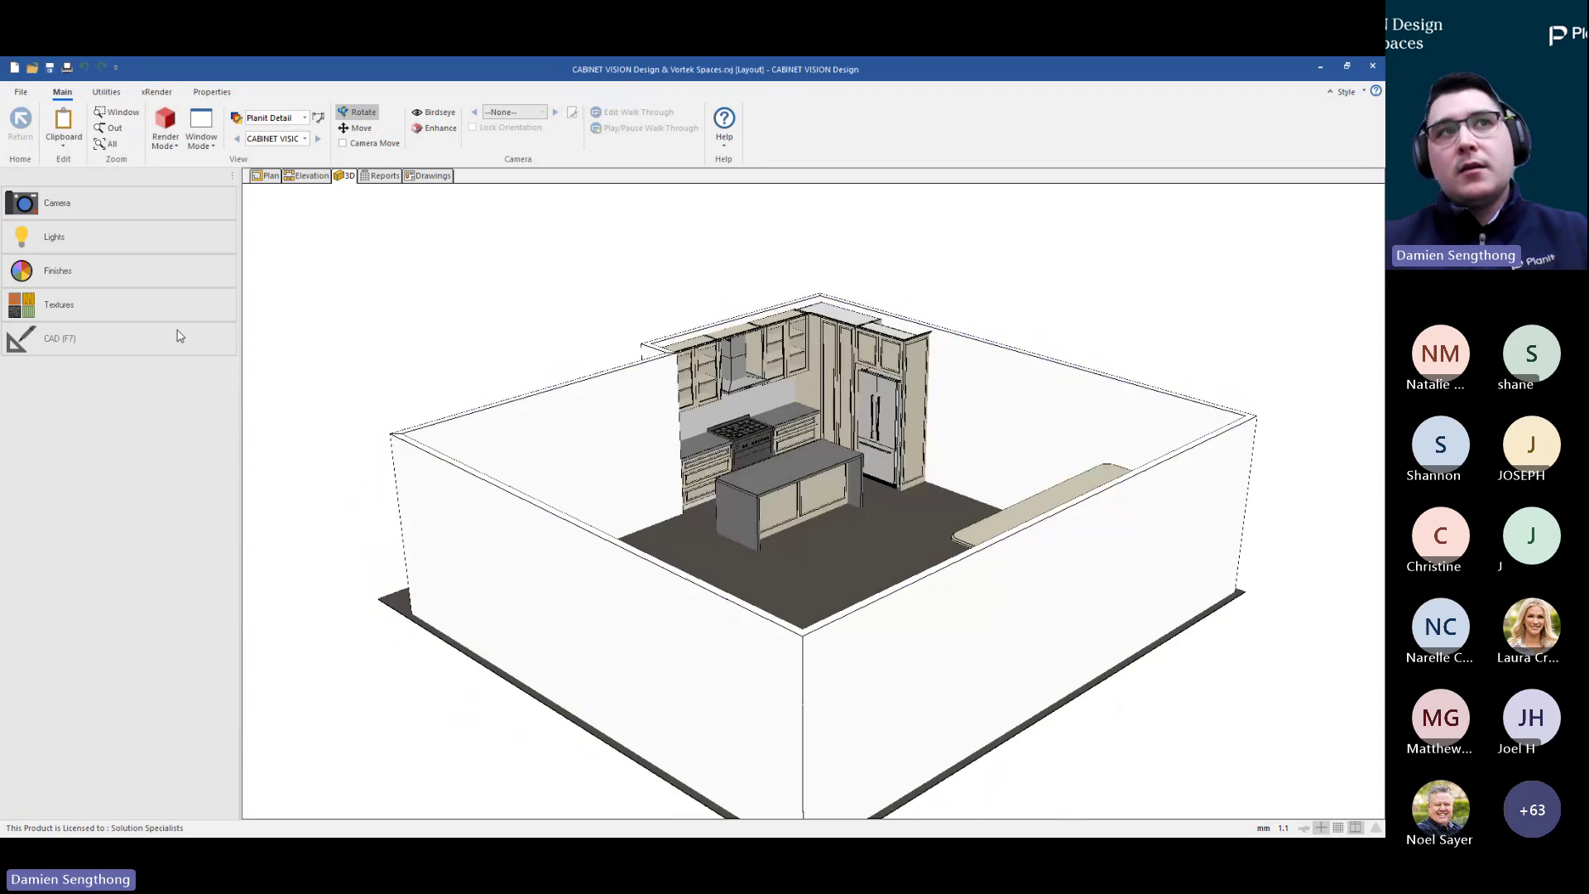
{"action": "left_click", "coordinate": [105, 275]}
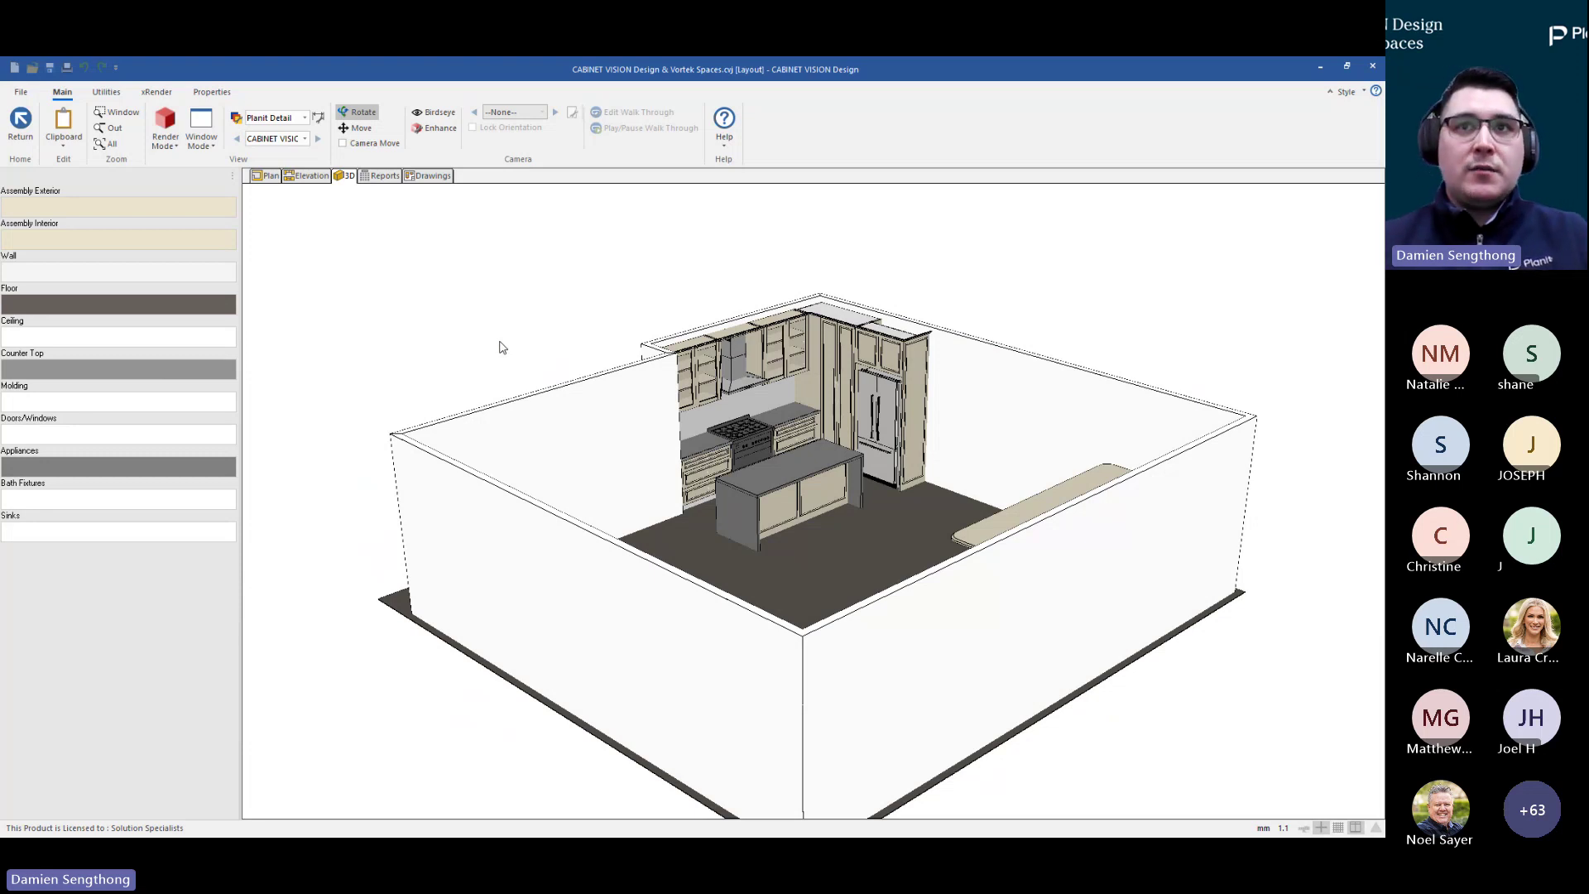
Set the assembly exterior finish to bright green and inspect it on the kitchen cabinets and the media unit
{"action": "left_click_drag", "start_coordinate": [514, 348], "coordinate": [578, 359]}
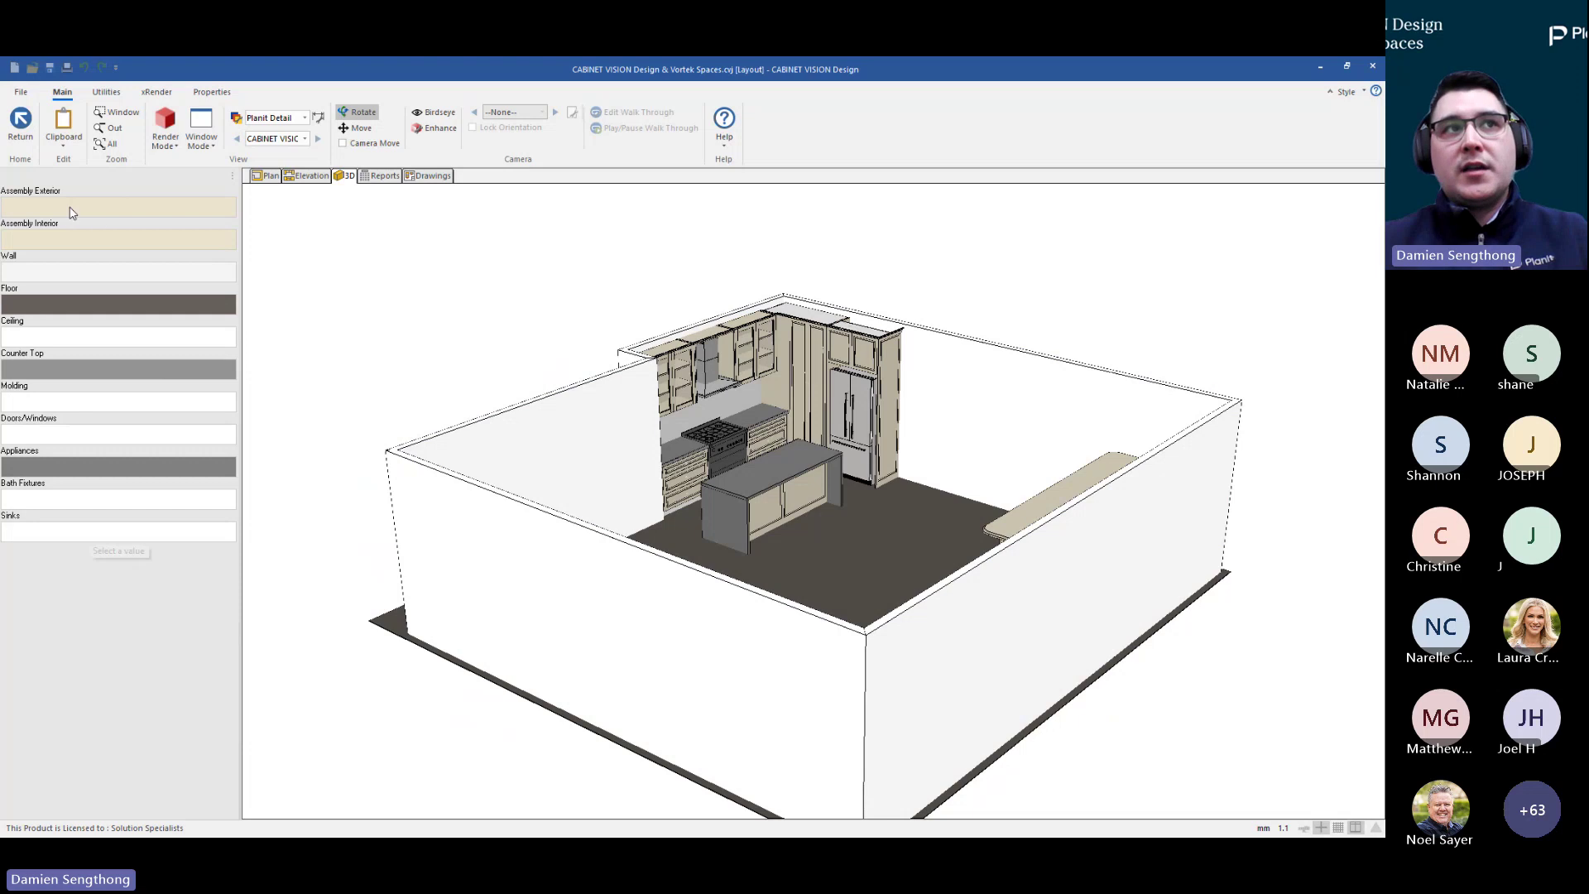
{"action": "left_click", "coordinate": [73, 211]}
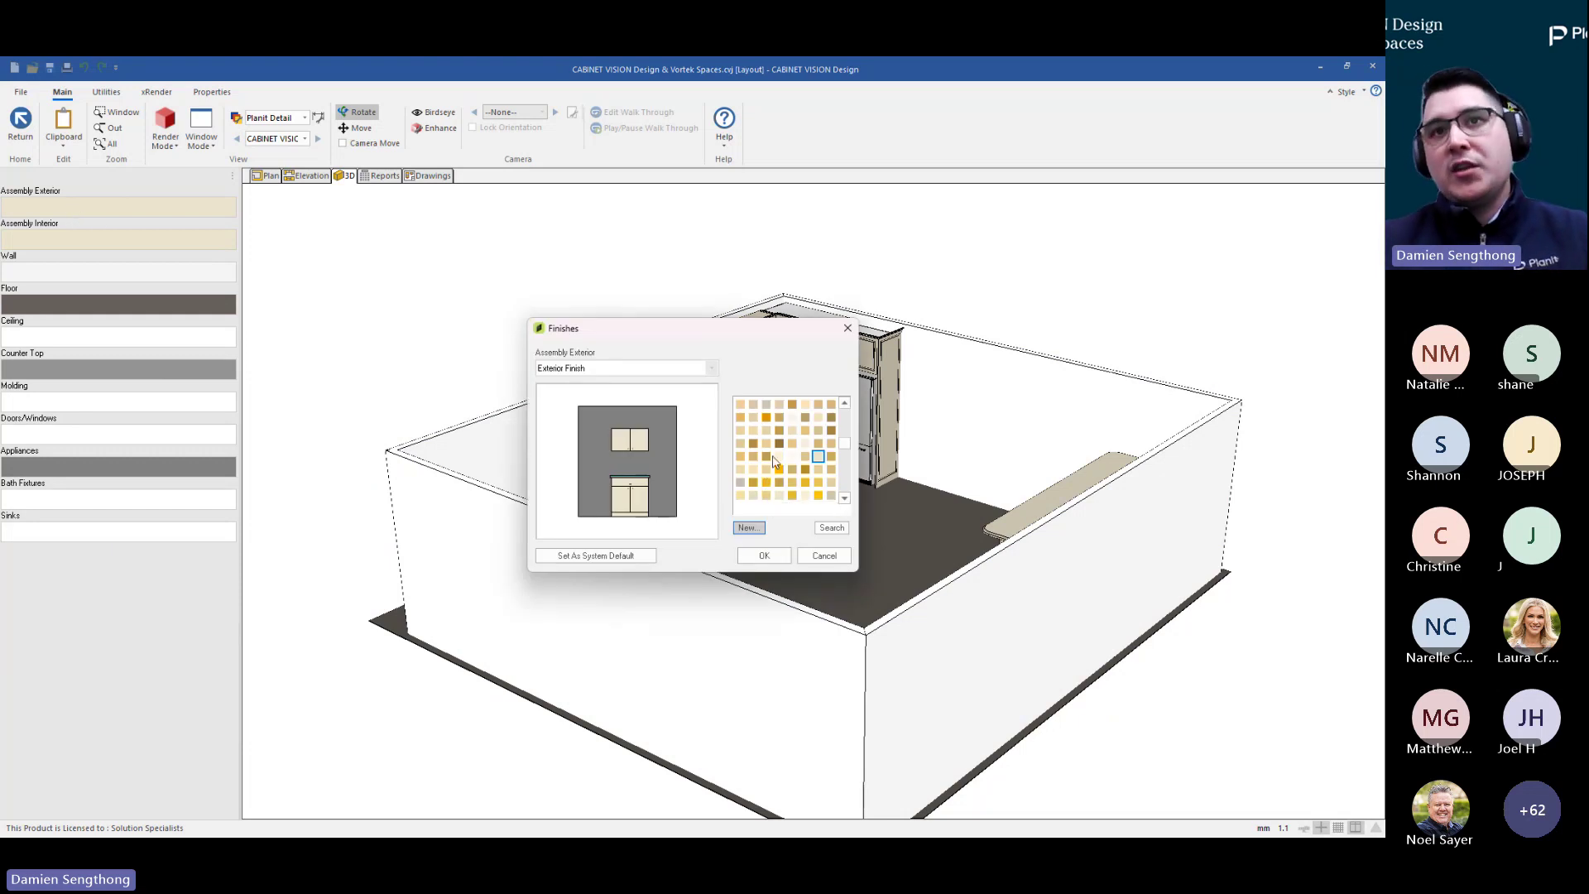
{"action": "left_click_drag", "start_coordinate": [846, 449], "coordinate": [846, 464]}
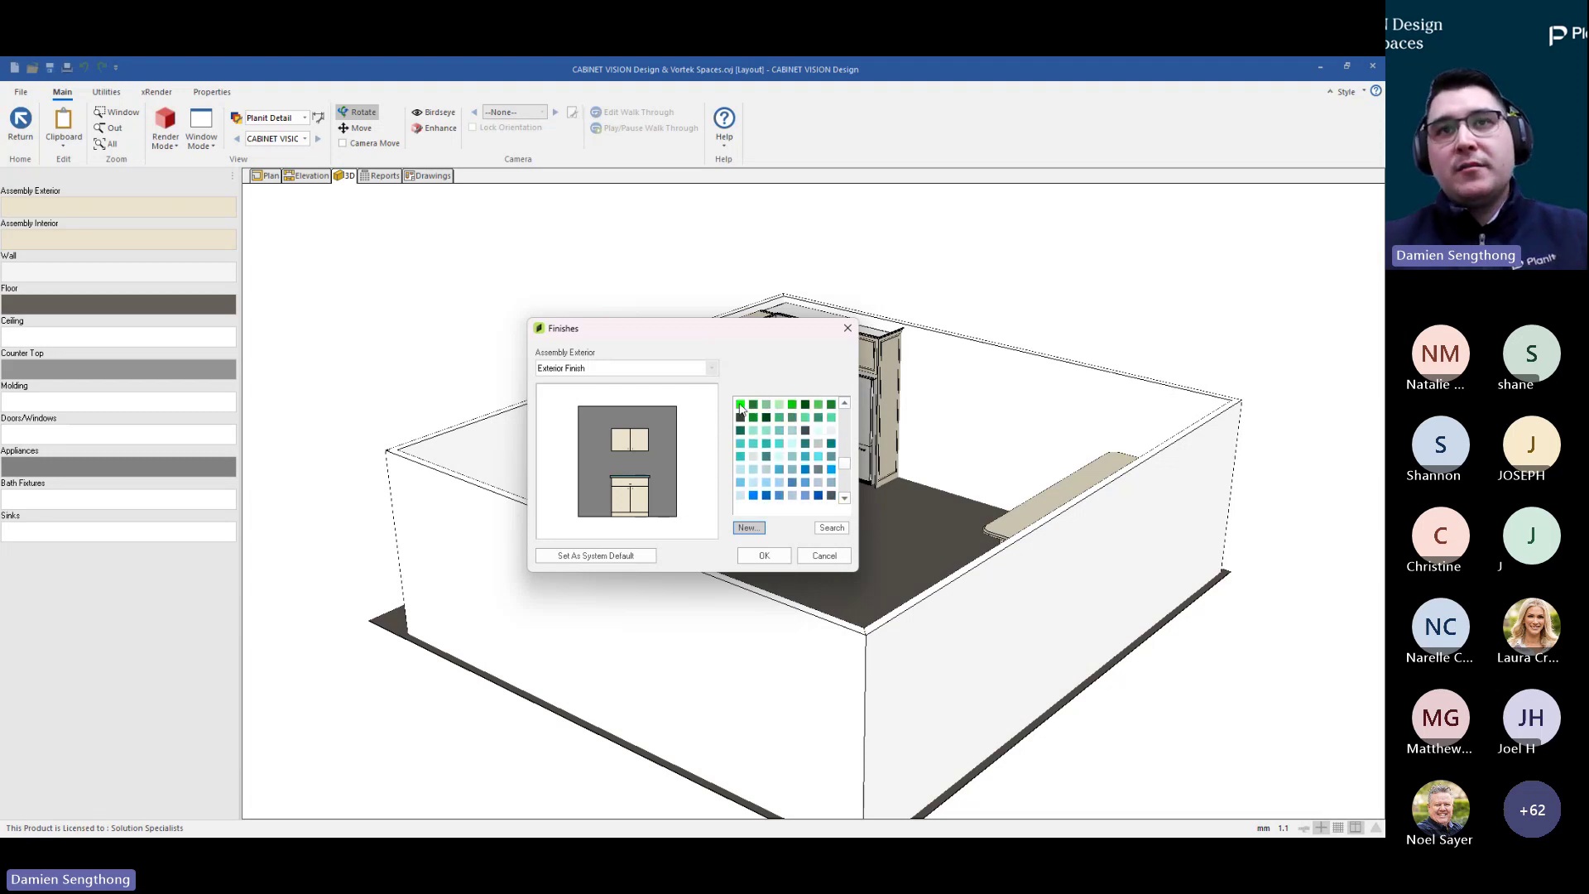
{"action": "left_click", "coordinate": [740, 405]}
{"action": "left_click", "coordinate": [771, 557]}
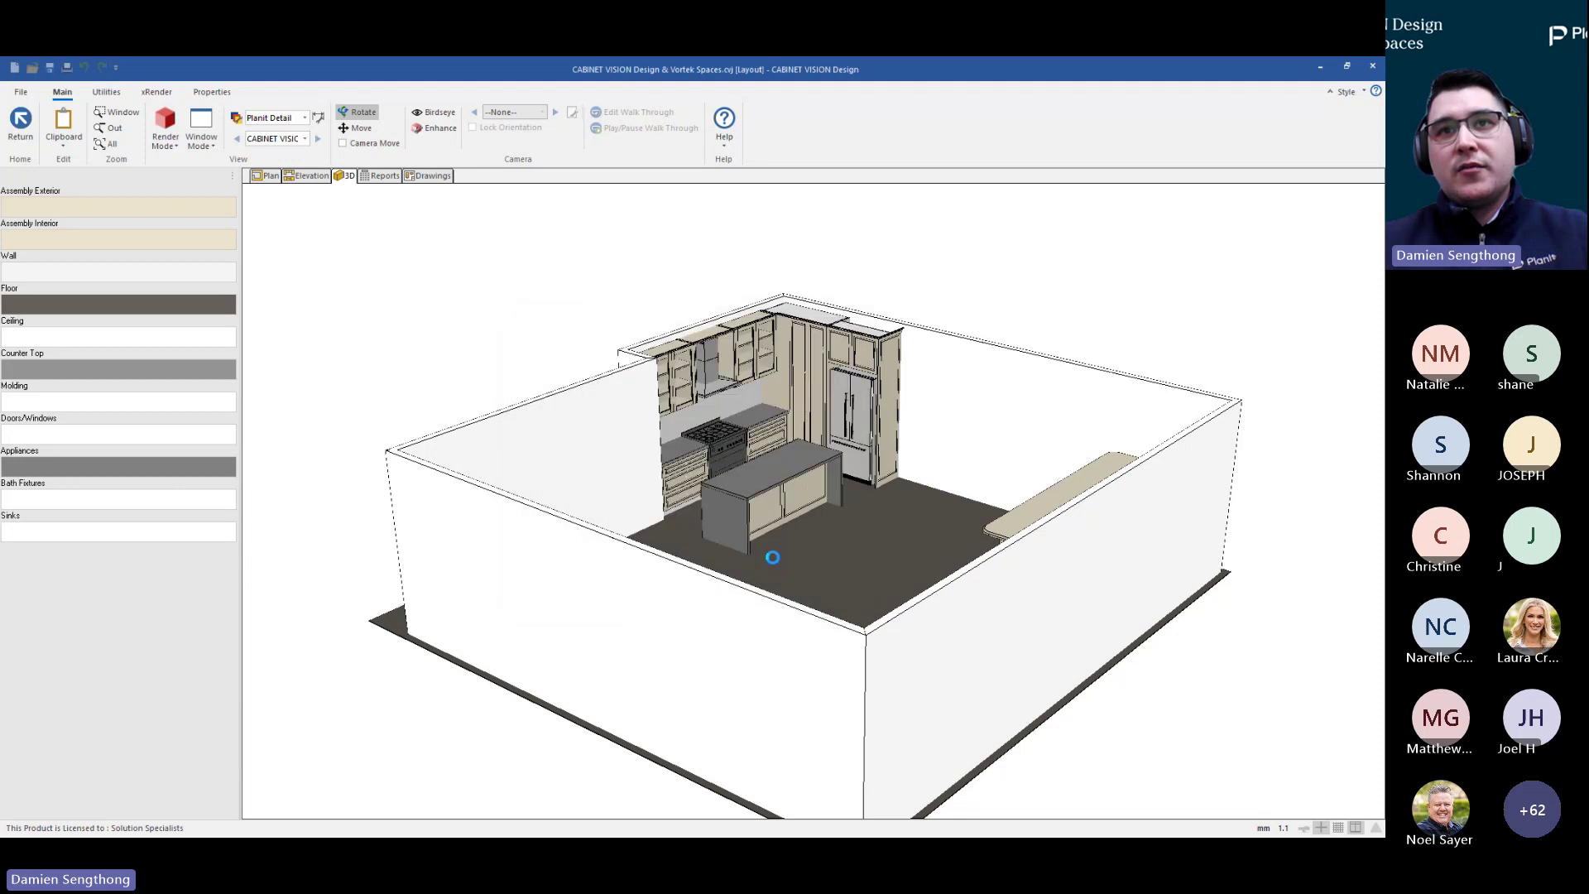
{"action": "left_click_drag", "start_coordinate": [739, 485], "coordinate": [1041, 514]}
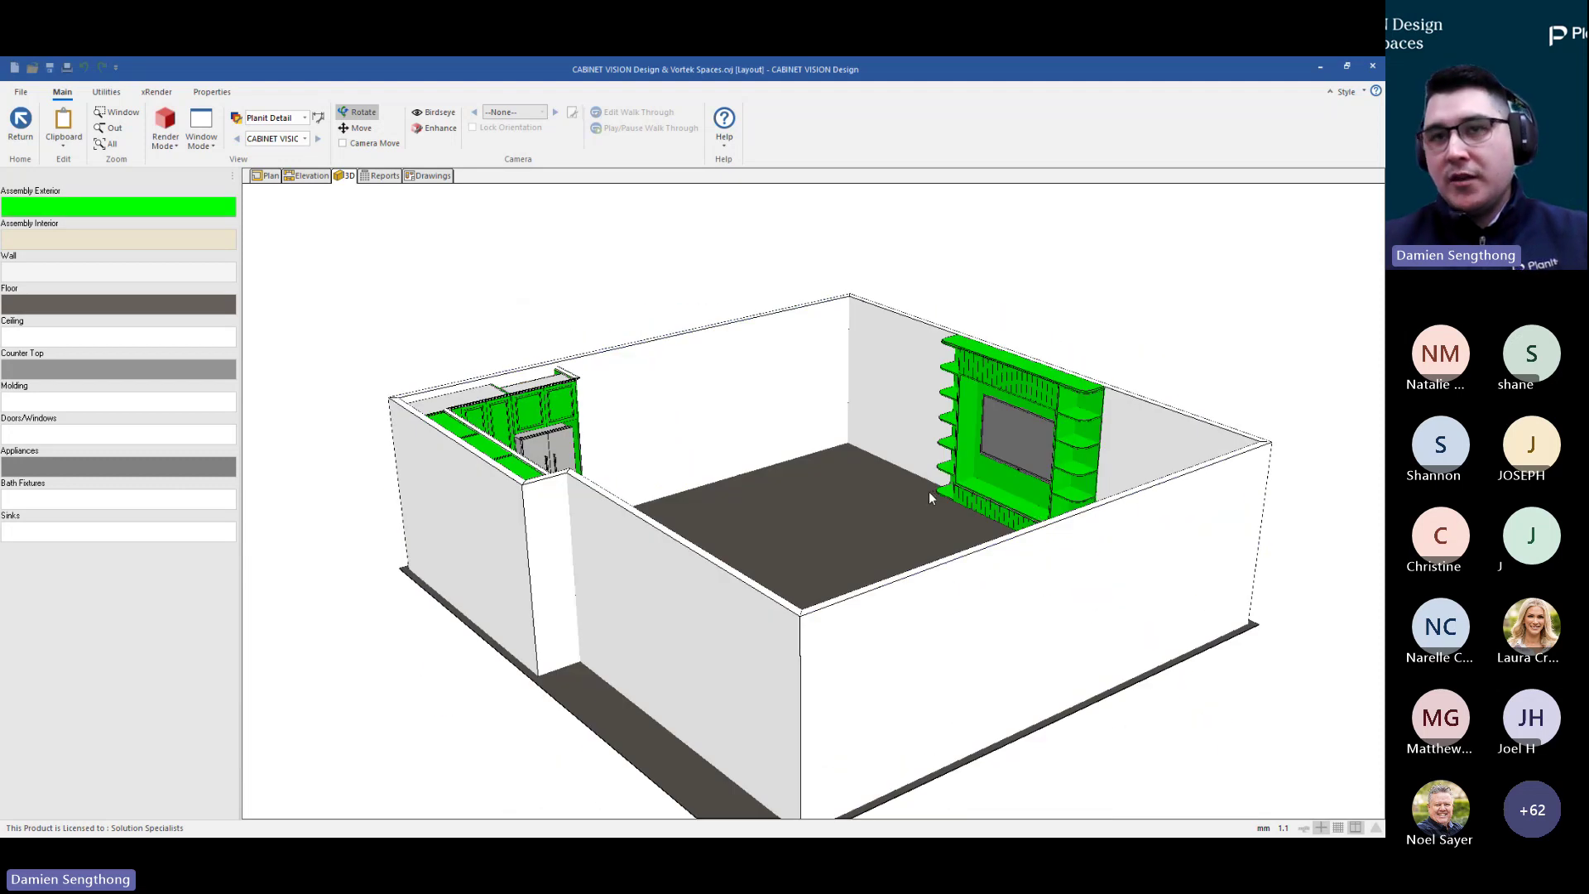
{"action": "left_click_drag", "start_coordinate": [917, 487], "coordinate": [810, 541]}
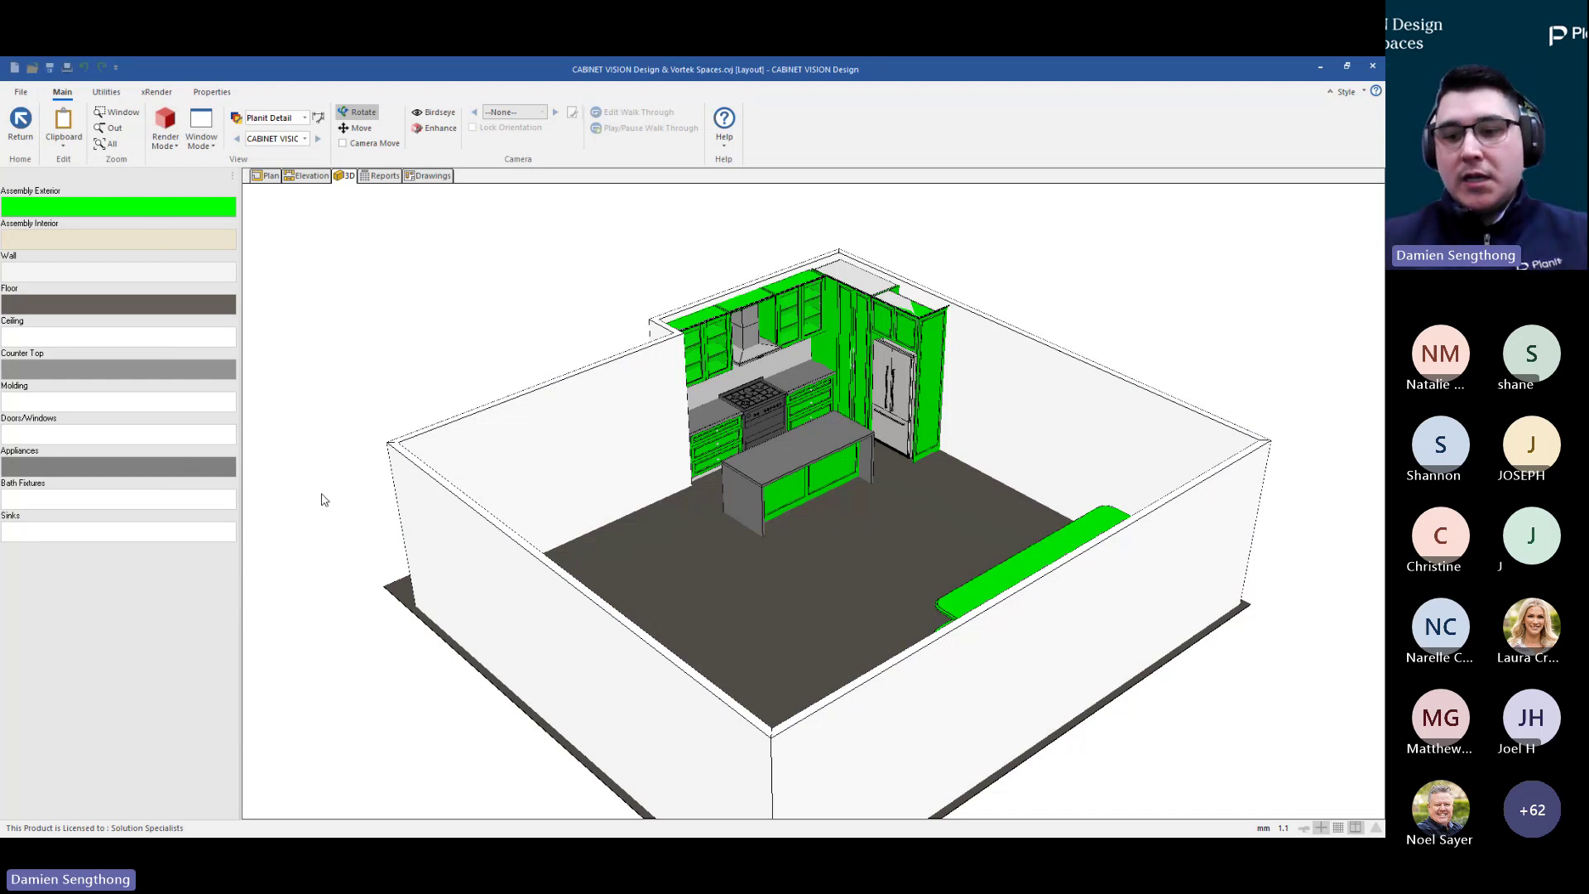
Check the individual finish, texture and material settings of an upper door cabinet and the island panel
{"action": "left_click", "coordinate": [785, 331]}
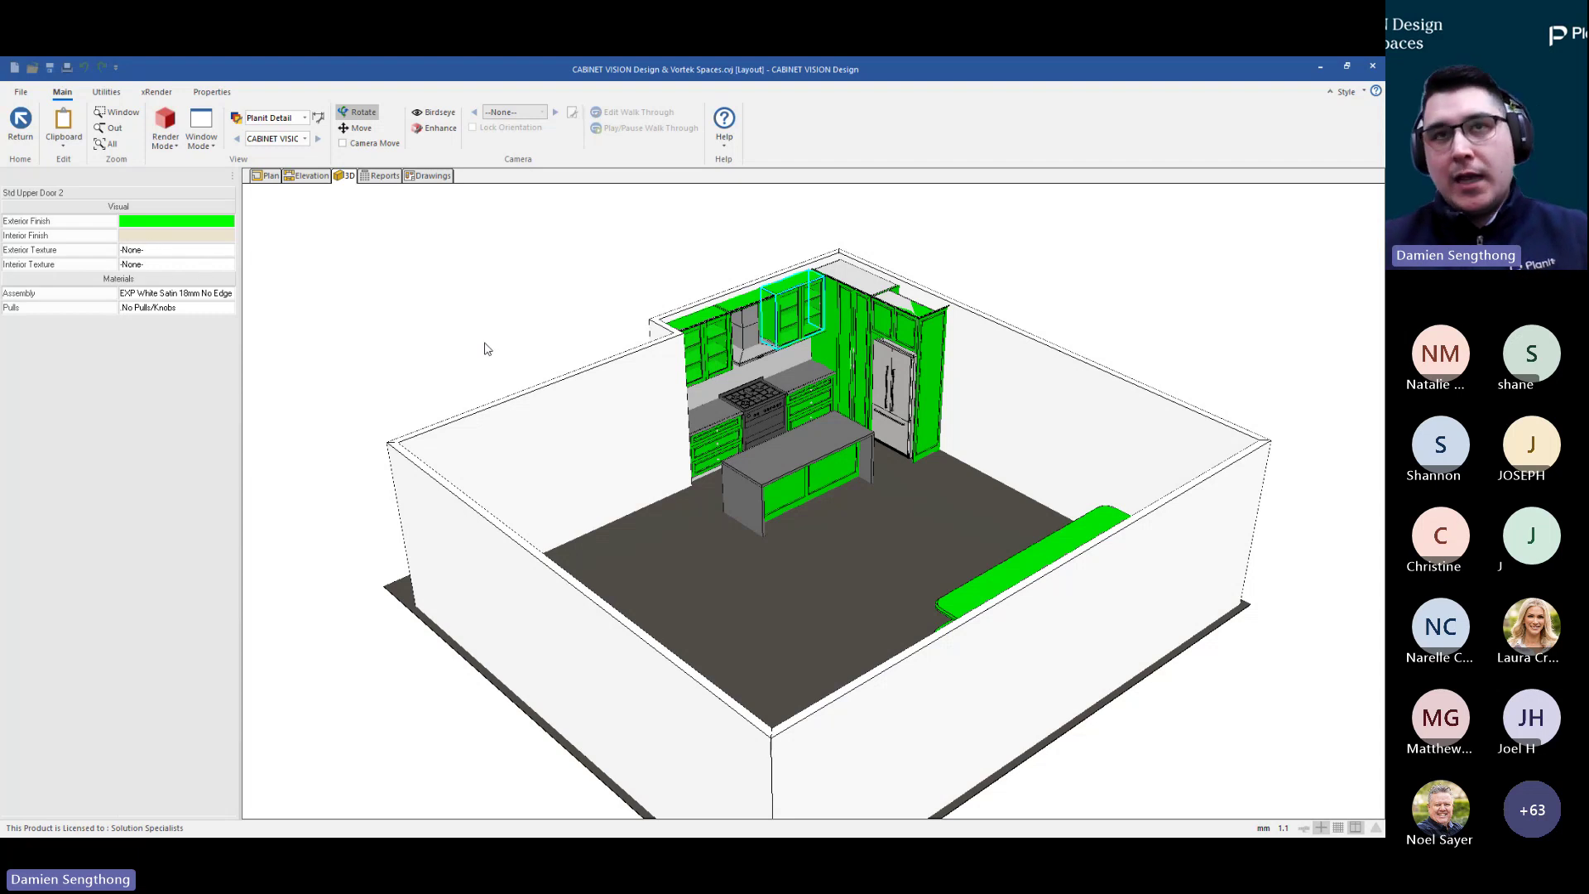
{"action": "left_click", "coordinate": [788, 500]}
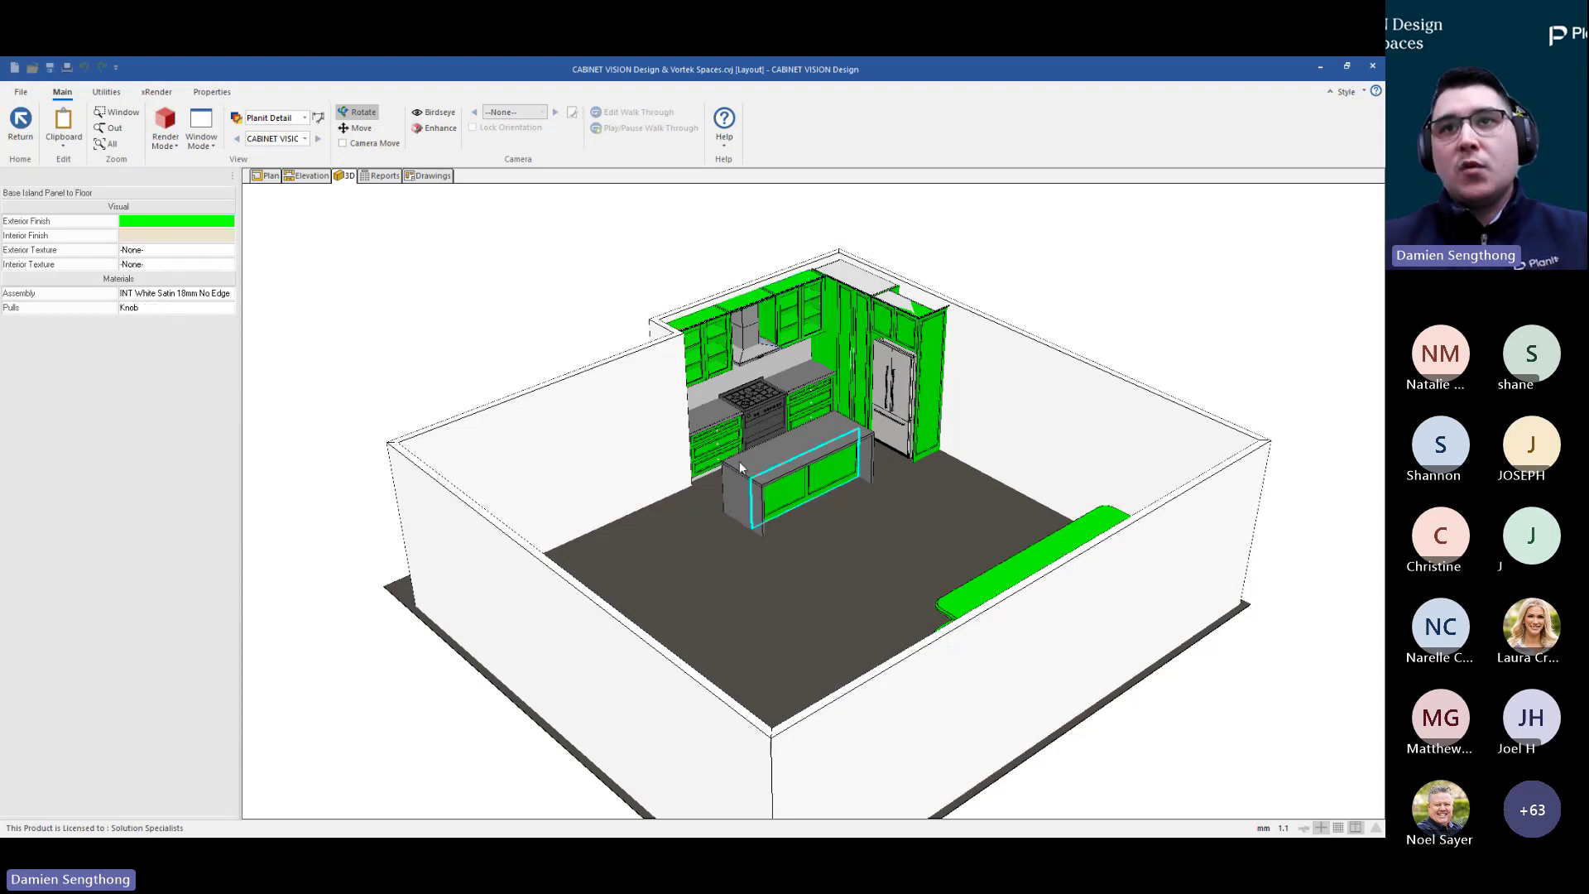
{"action": "left_click", "coordinate": [20, 121]}
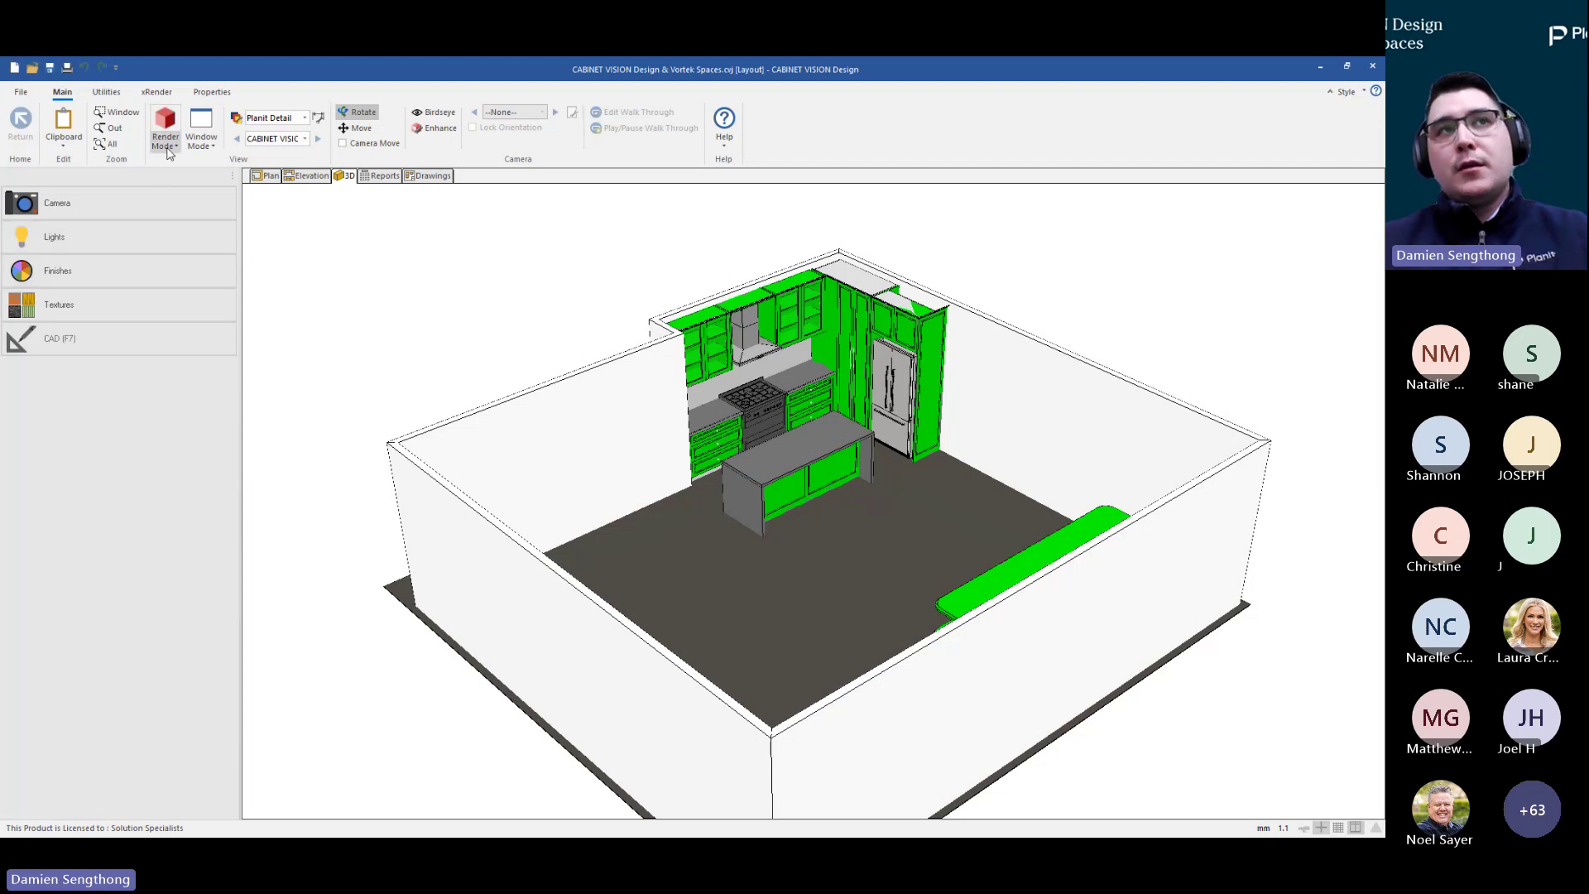
Set the 3D room view to Texture Mode and inspect the counter top and floor textures around the island
{"action": "left_click", "coordinate": [170, 147]}
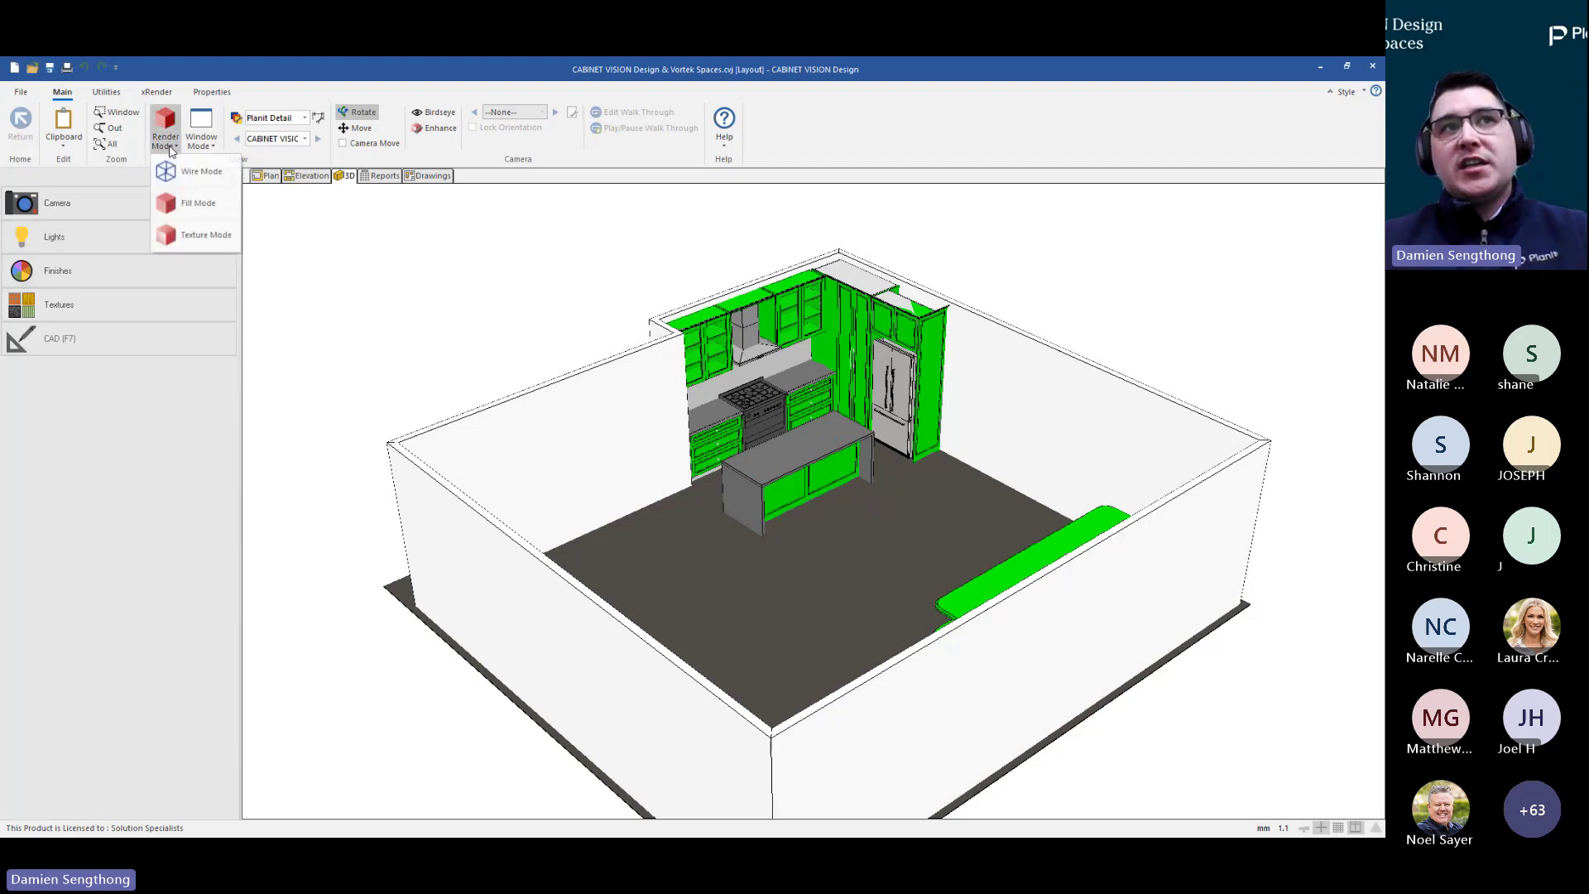
{"action": "left_click", "coordinate": [199, 235]}
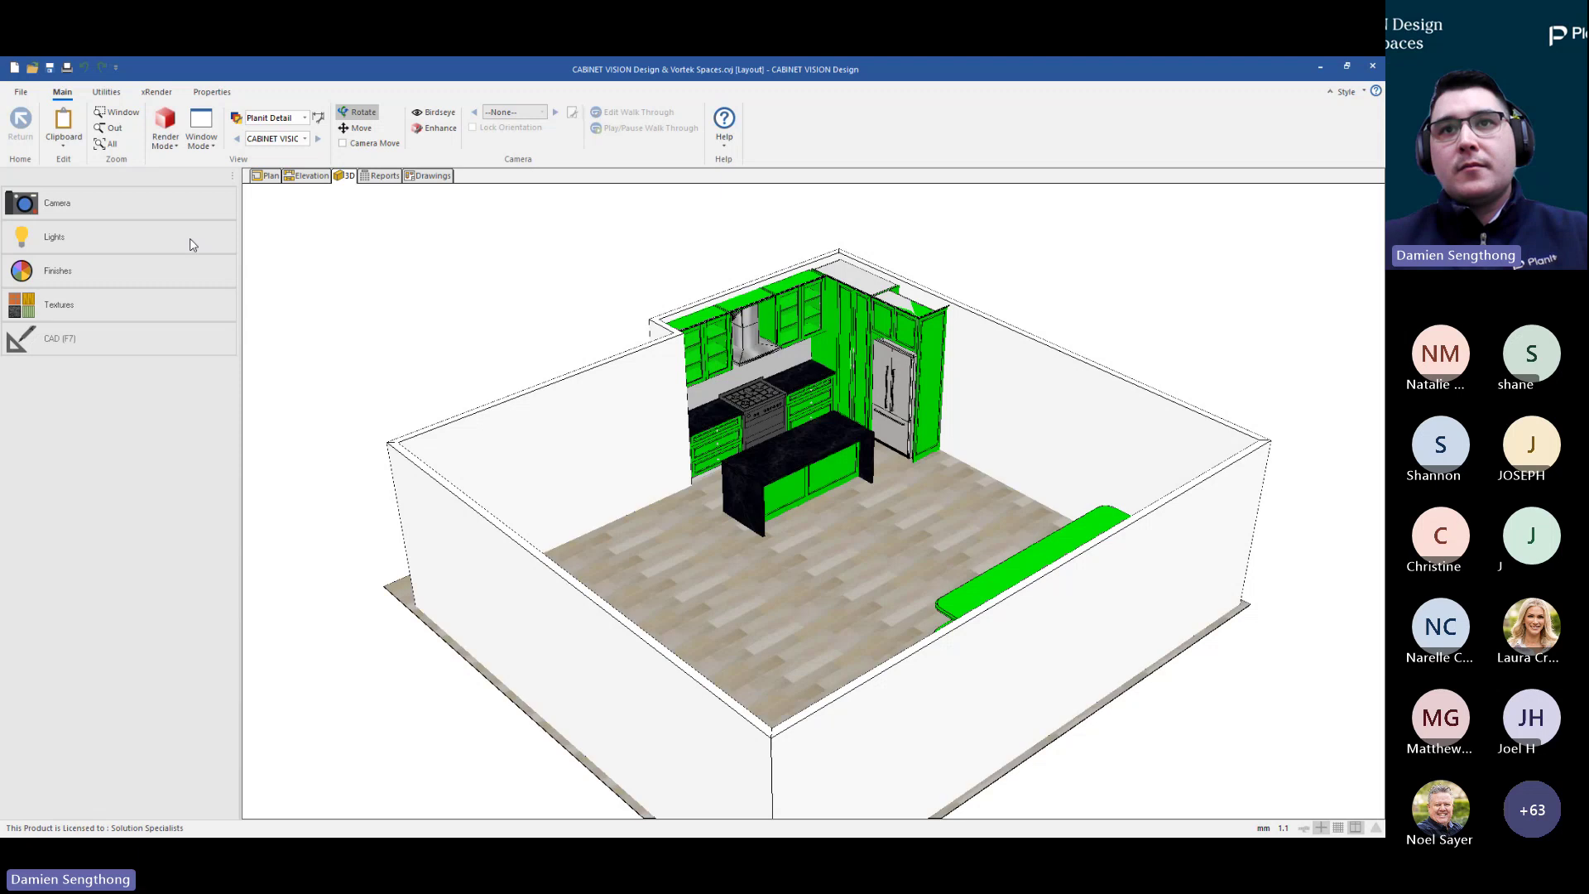
{"action": "left_click_drag", "start_coordinate": [365, 364], "coordinate": [525, 398]}
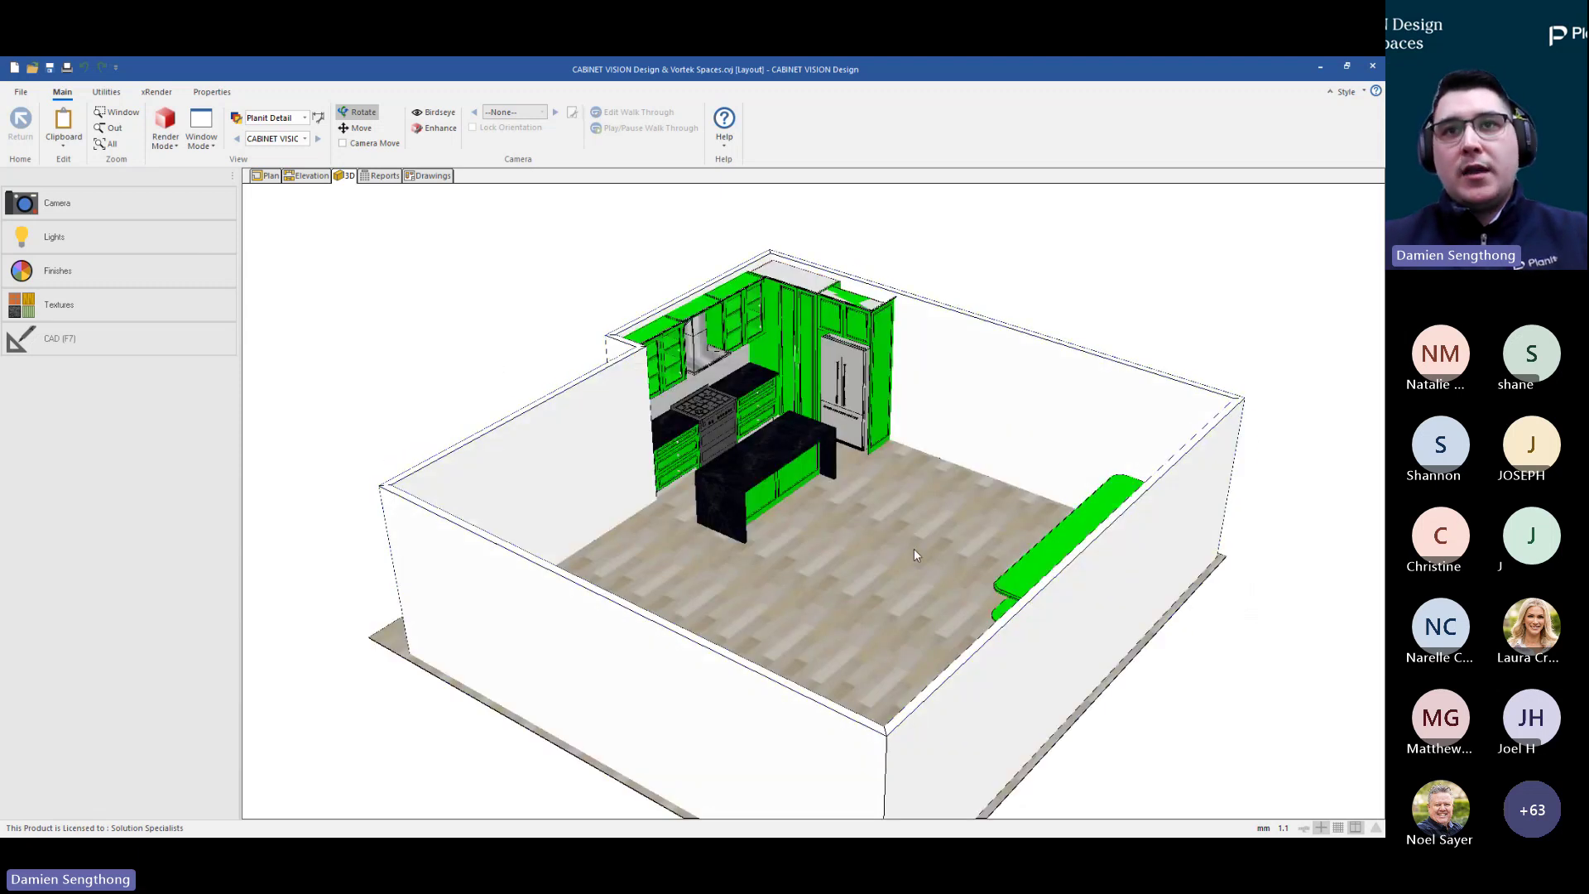
{"action": "scroll", "coordinate": [758, 462], "scroll_direction": "up", "scroll_amount": 3}
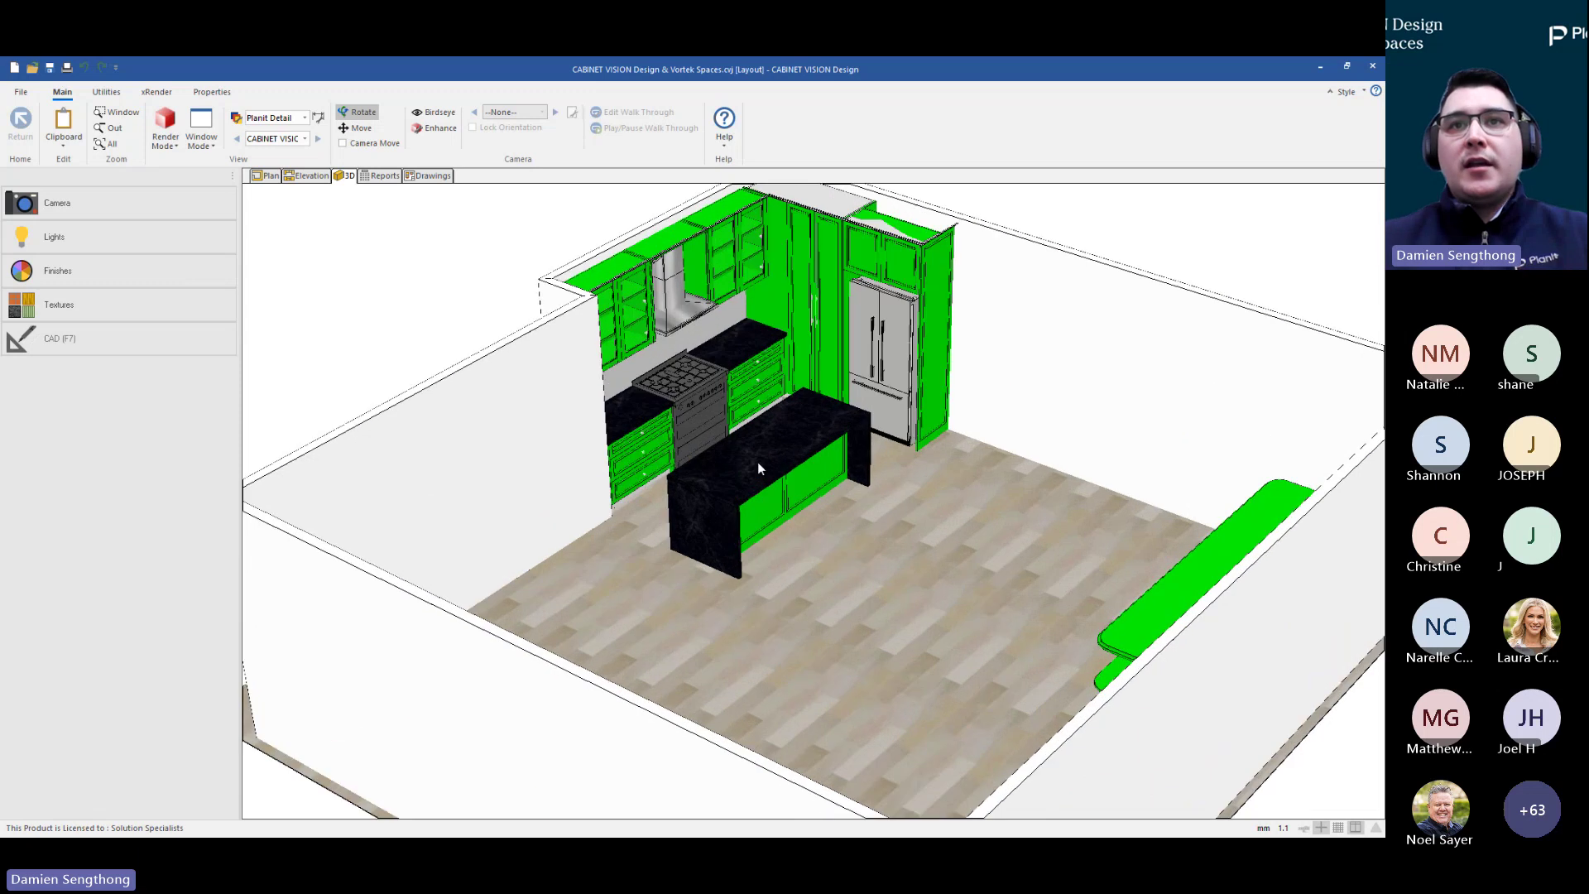
{"action": "scroll", "coordinate": [753, 379], "scroll_direction": "up", "scroll_amount": 5}
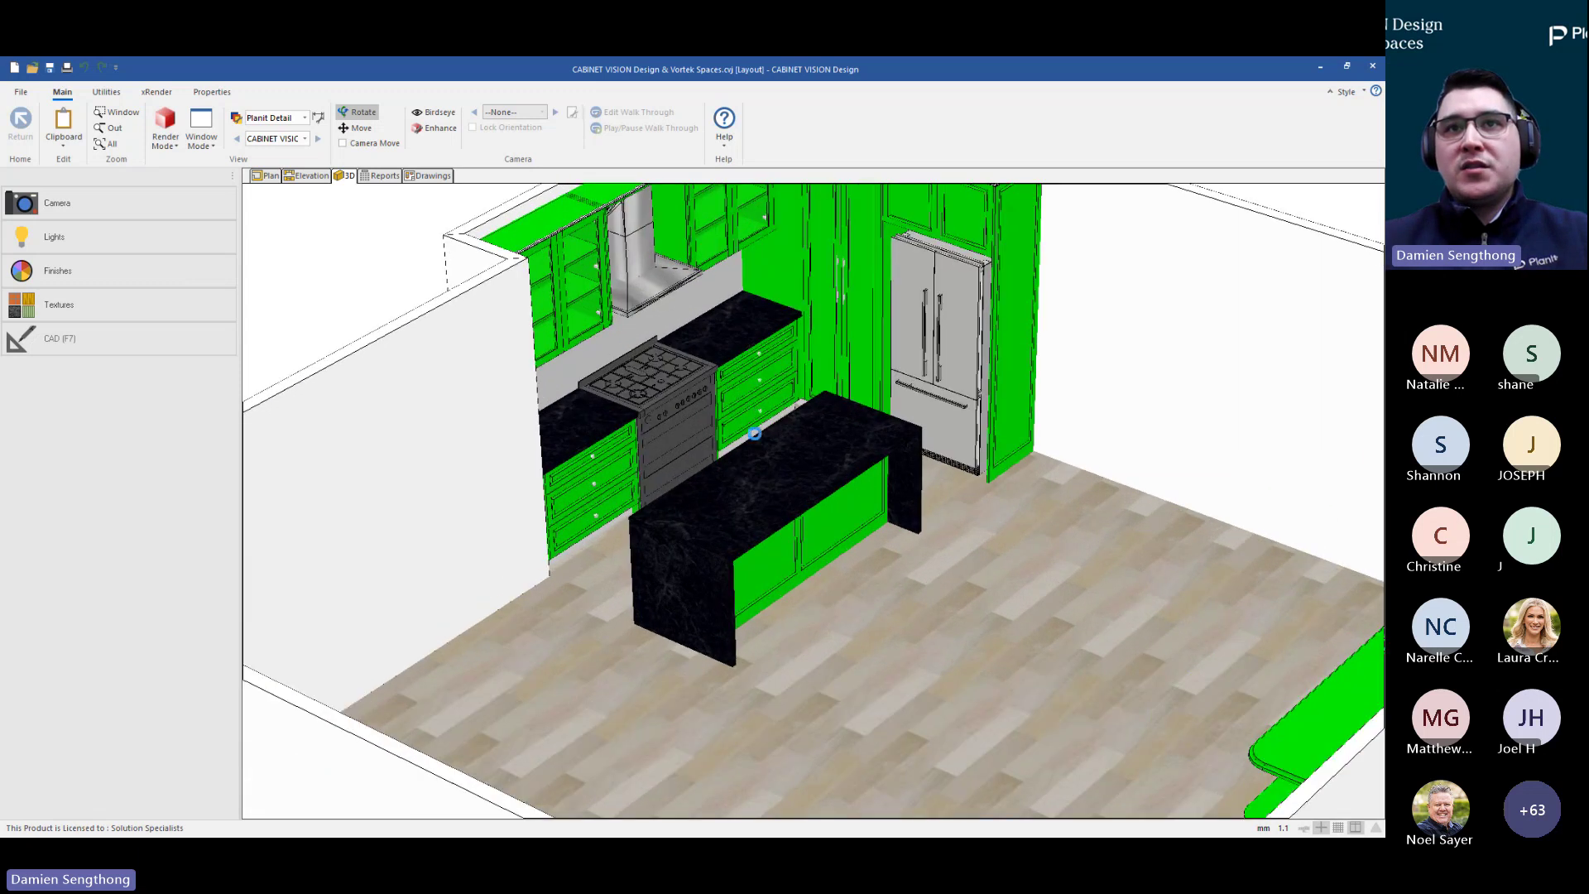
{"action": "scroll", "coordinate": [789, 515], "scroll_direction": "up", "scroll_amount": 4}
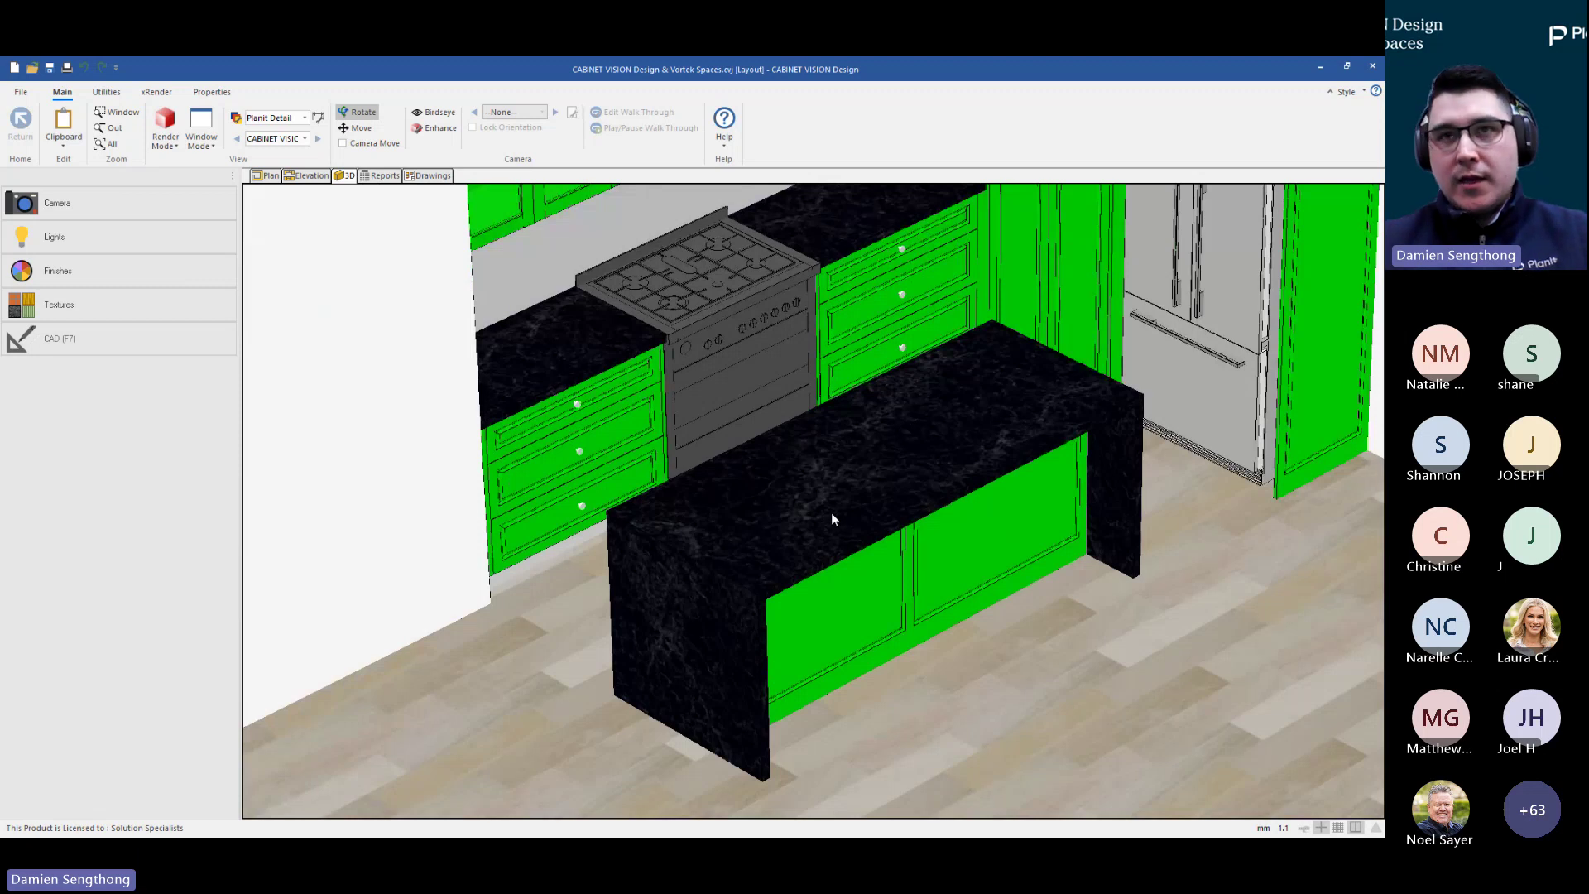
{"action": "scroll", "coordinate": [824, 513], "scroll_direction": "down", "scroll_amount": 6}
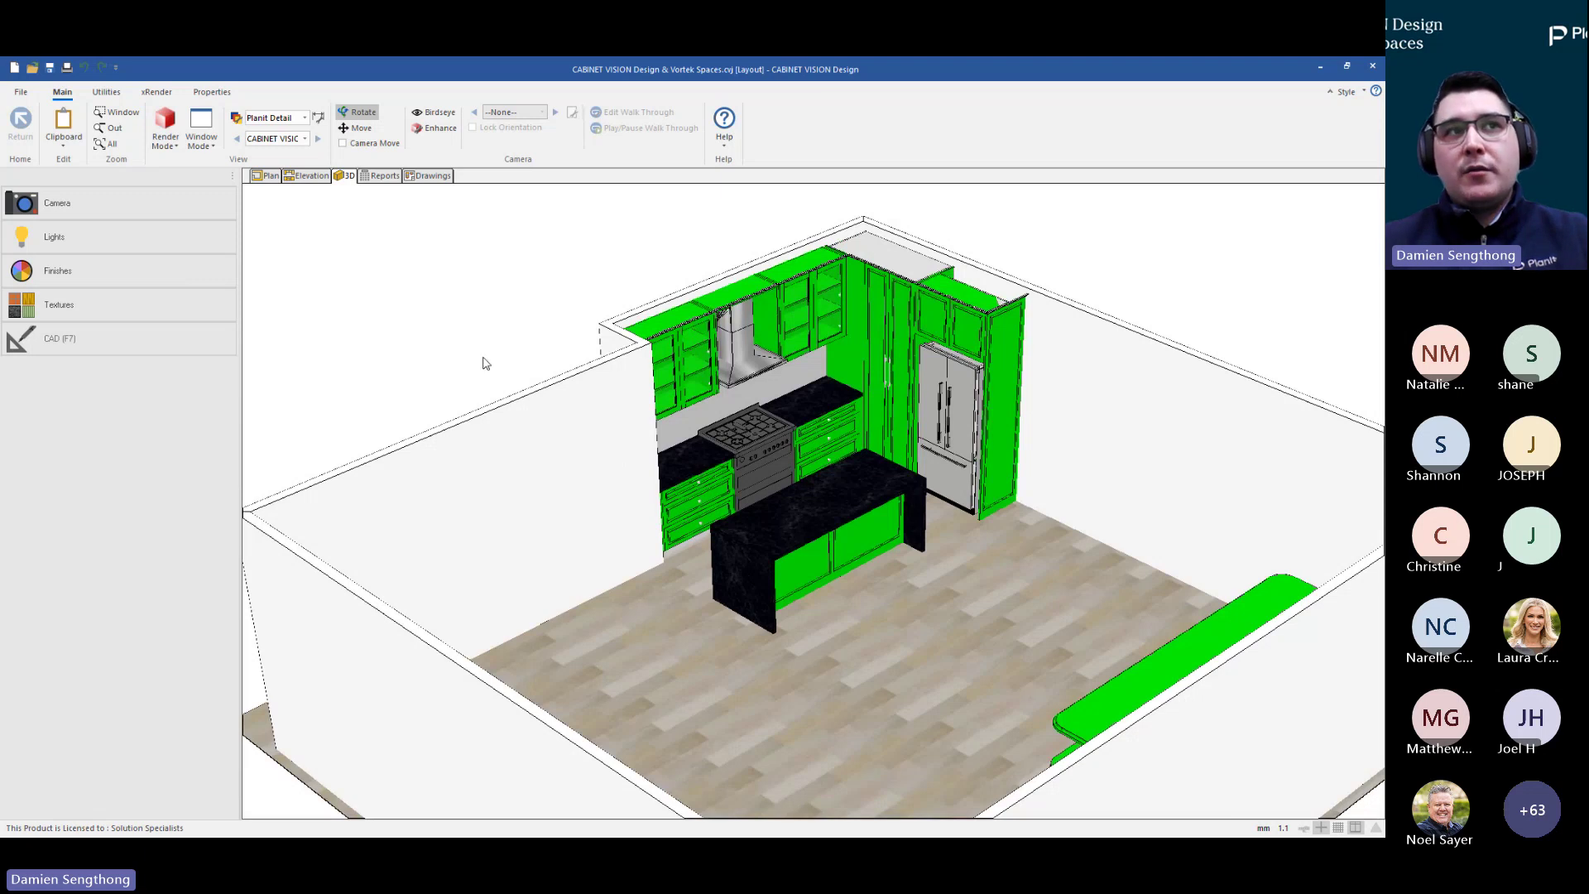
Apply the Polytec Stone Grey texture from the Miscellaneous Artwork category to the assembly exteriors and inspect the kitchen
{"action": "left_click", "coordinate": [91, 306]}
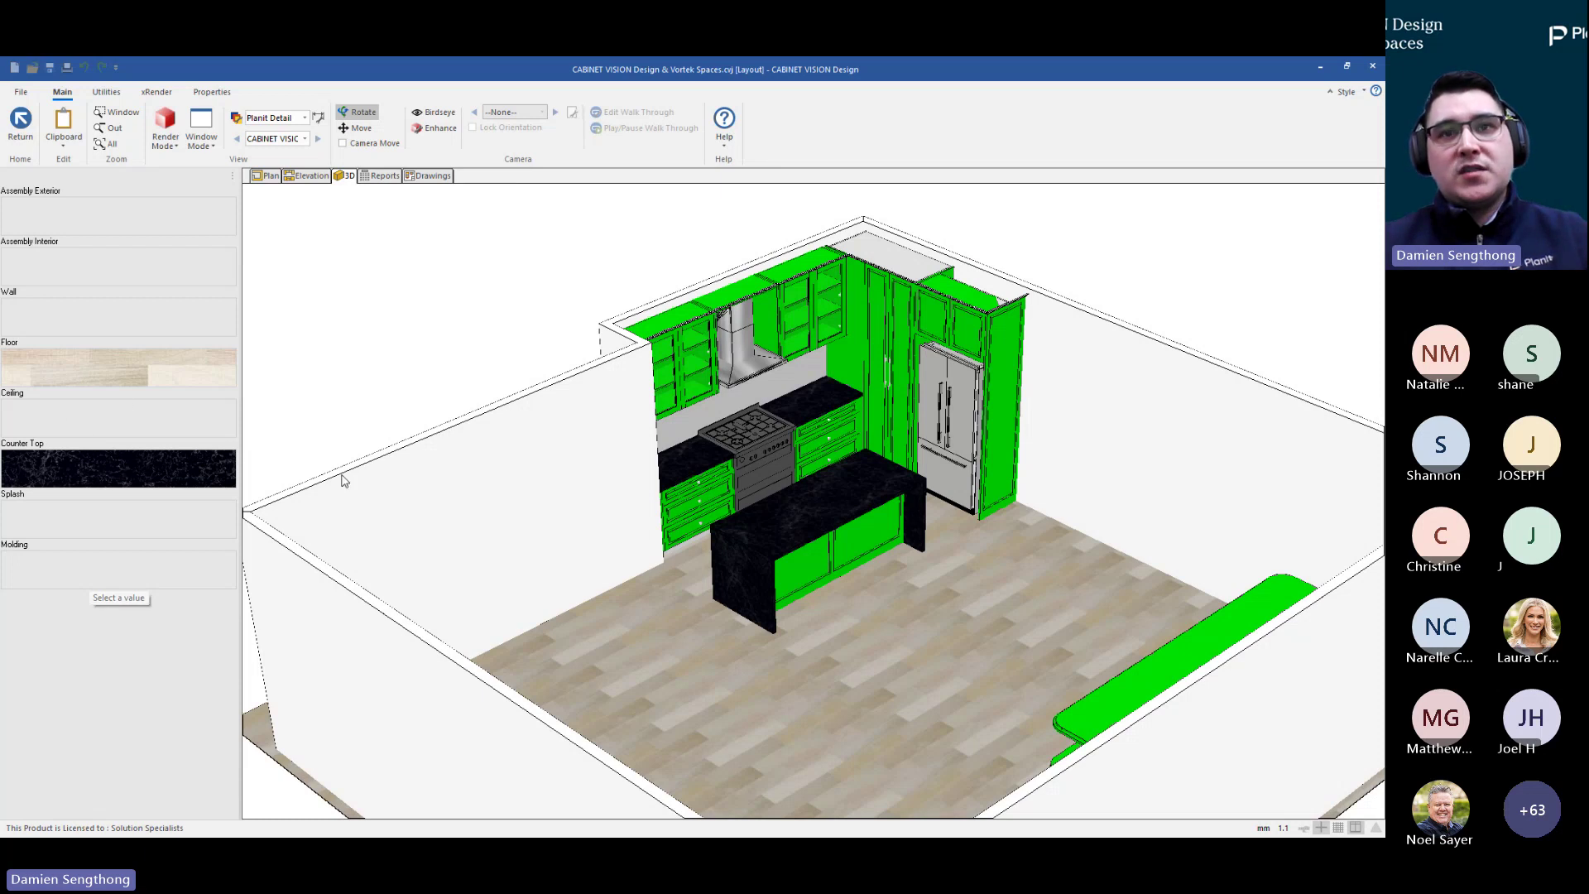
{"action": "left_click_drag", "start_coordinate": [610, 574], "coordinate": [539, 477]}
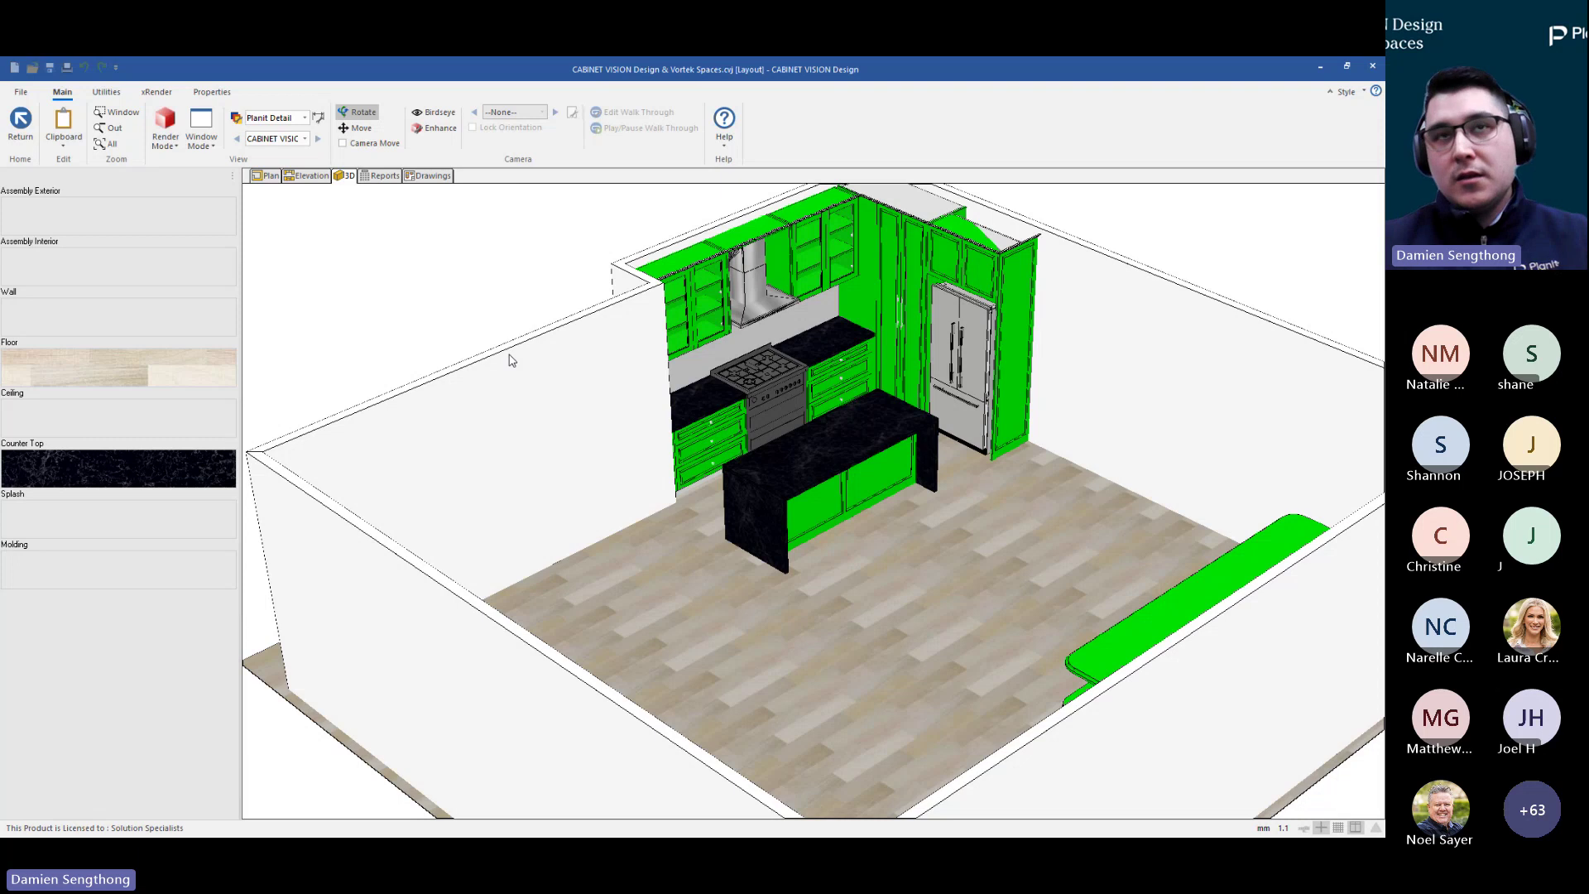
{"action": "double_click", "coordinate": [106, 221]}
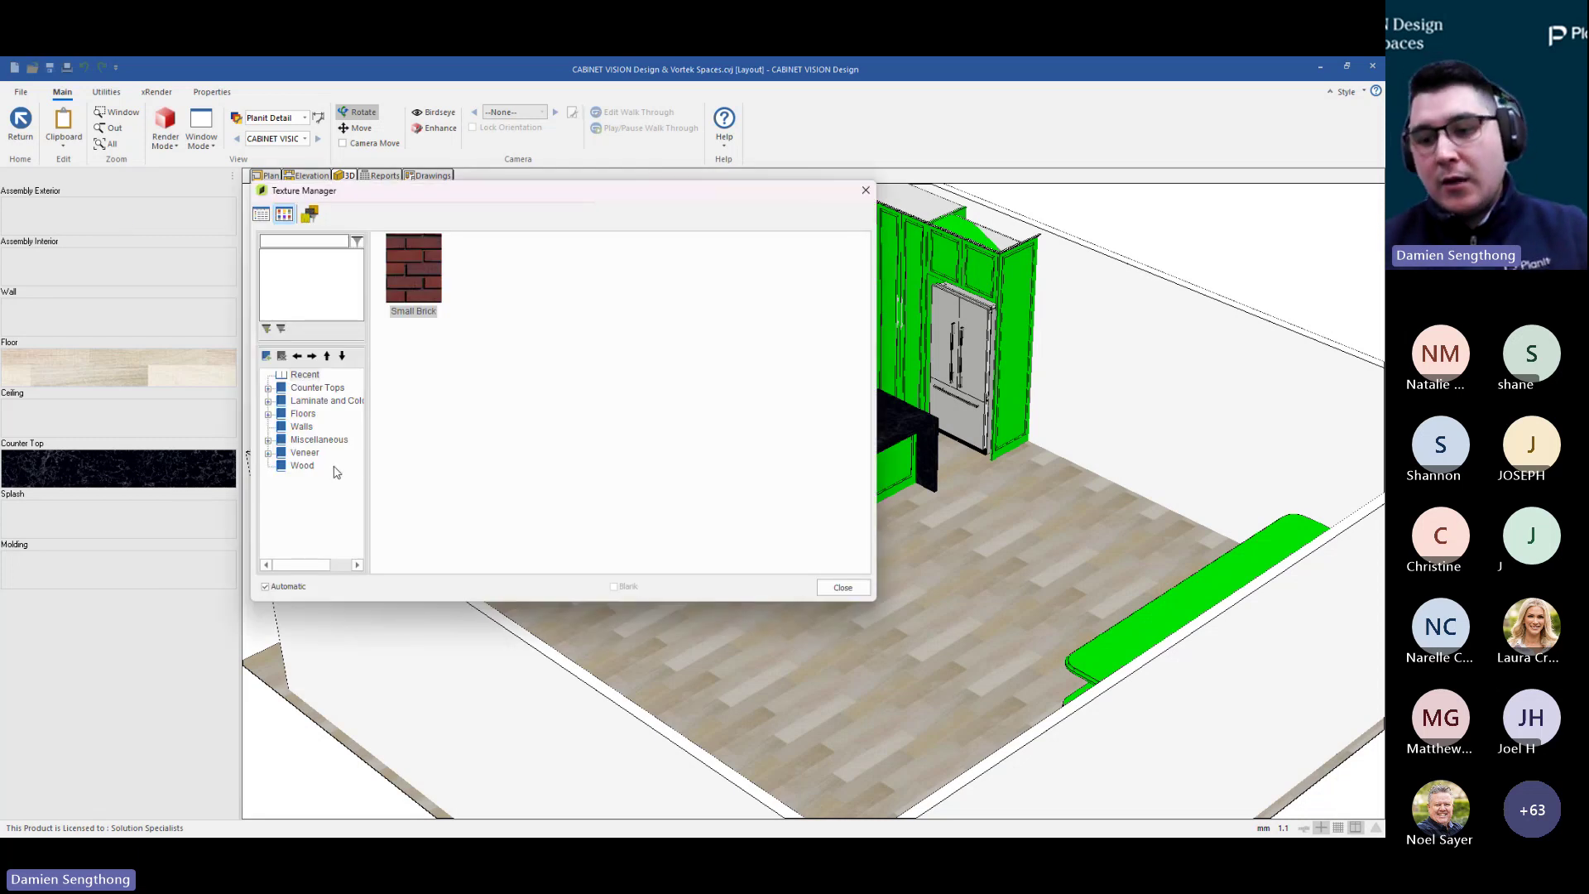
{"action": "double_click", "coordinate": [281, 441]}
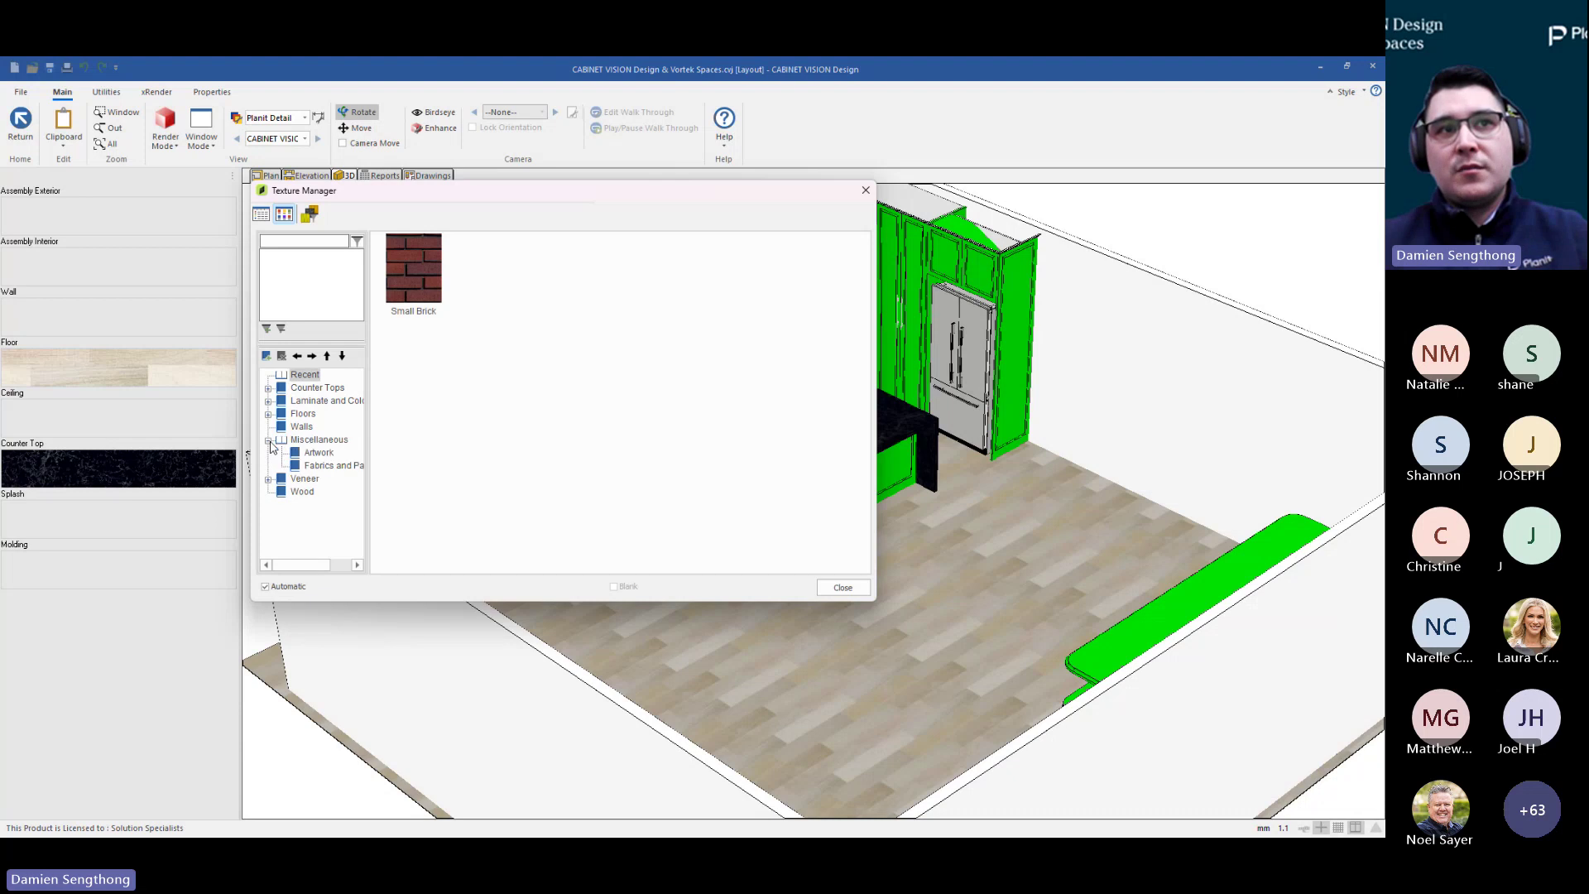
{"action": "left_click", "coordinate": [328, 456]}
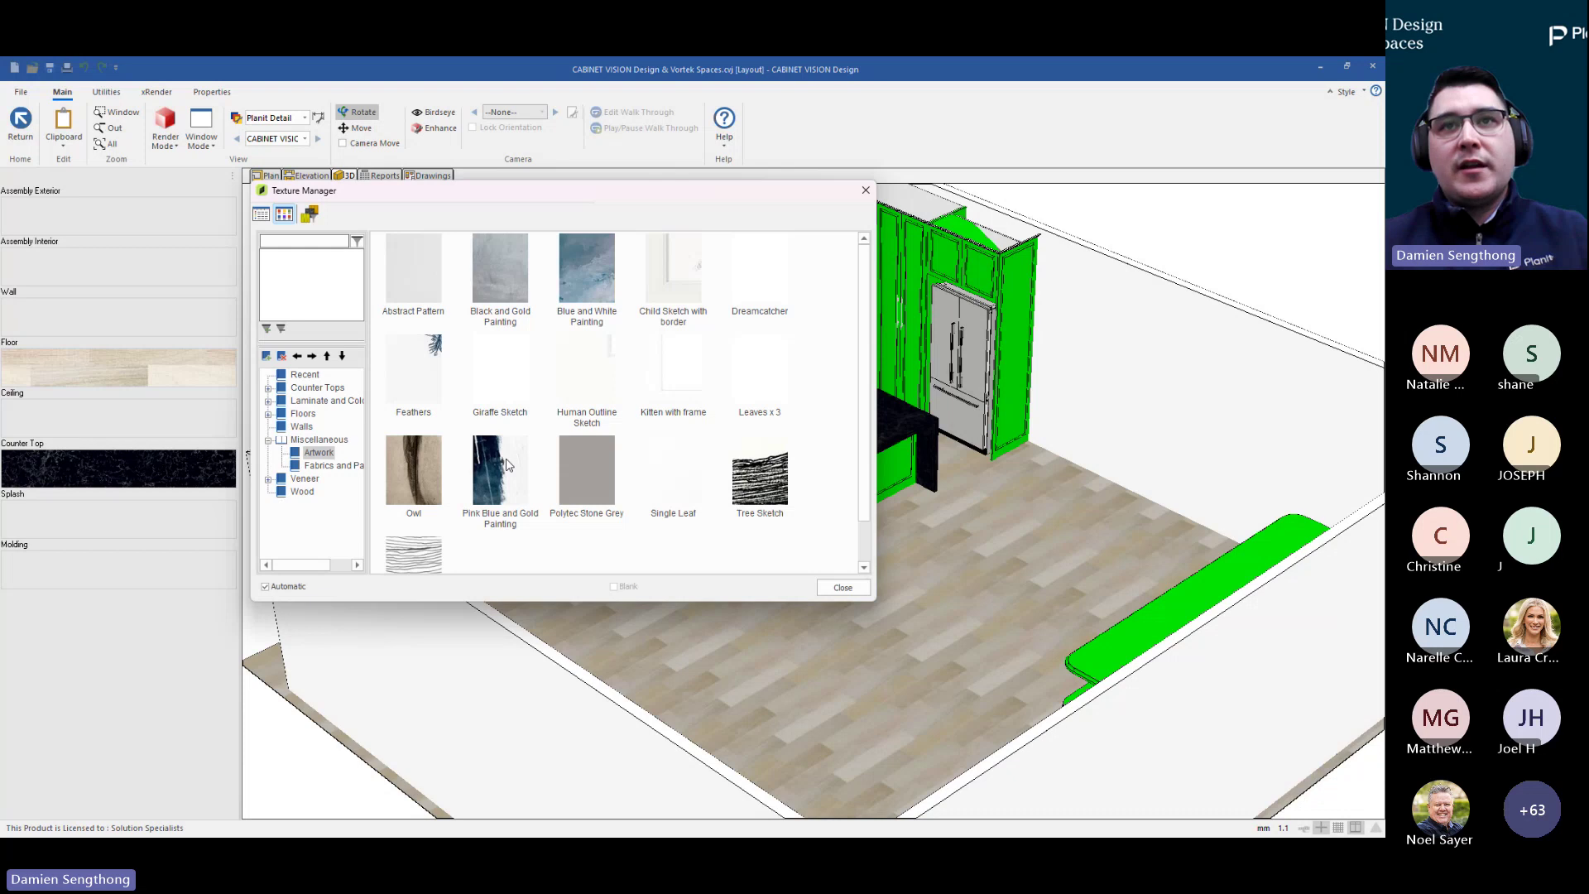
{"action": "key", "text": "Escape"}
{"action": "left_click", "coordinate": [578, 475]}
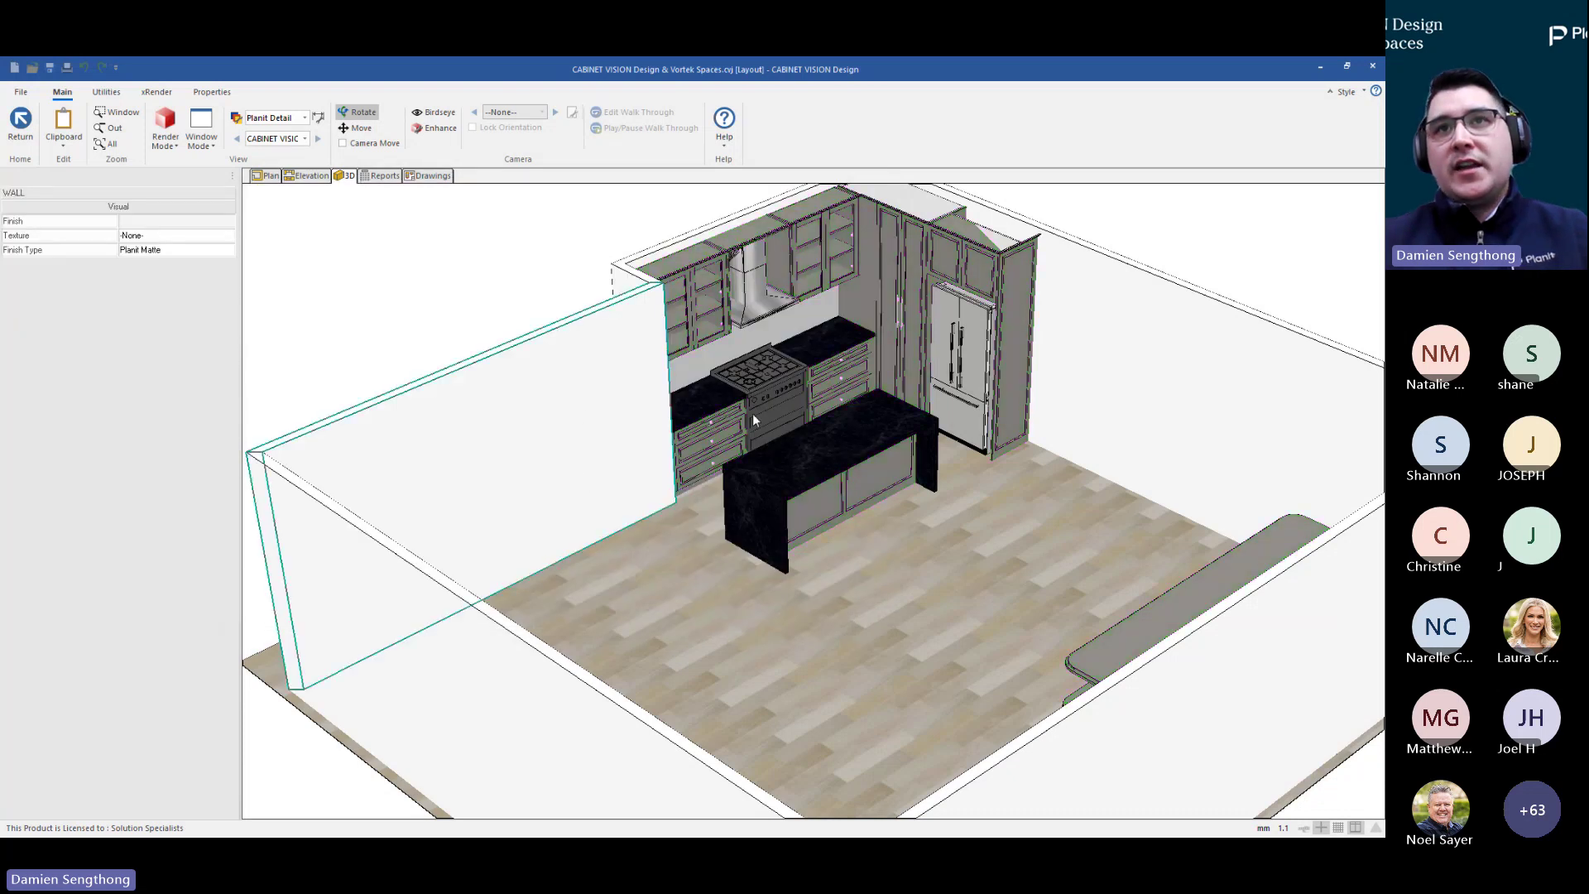
{"action": "left_click_drag", "start_coordinate": [753, 414], "coordinate": [740, 282]}
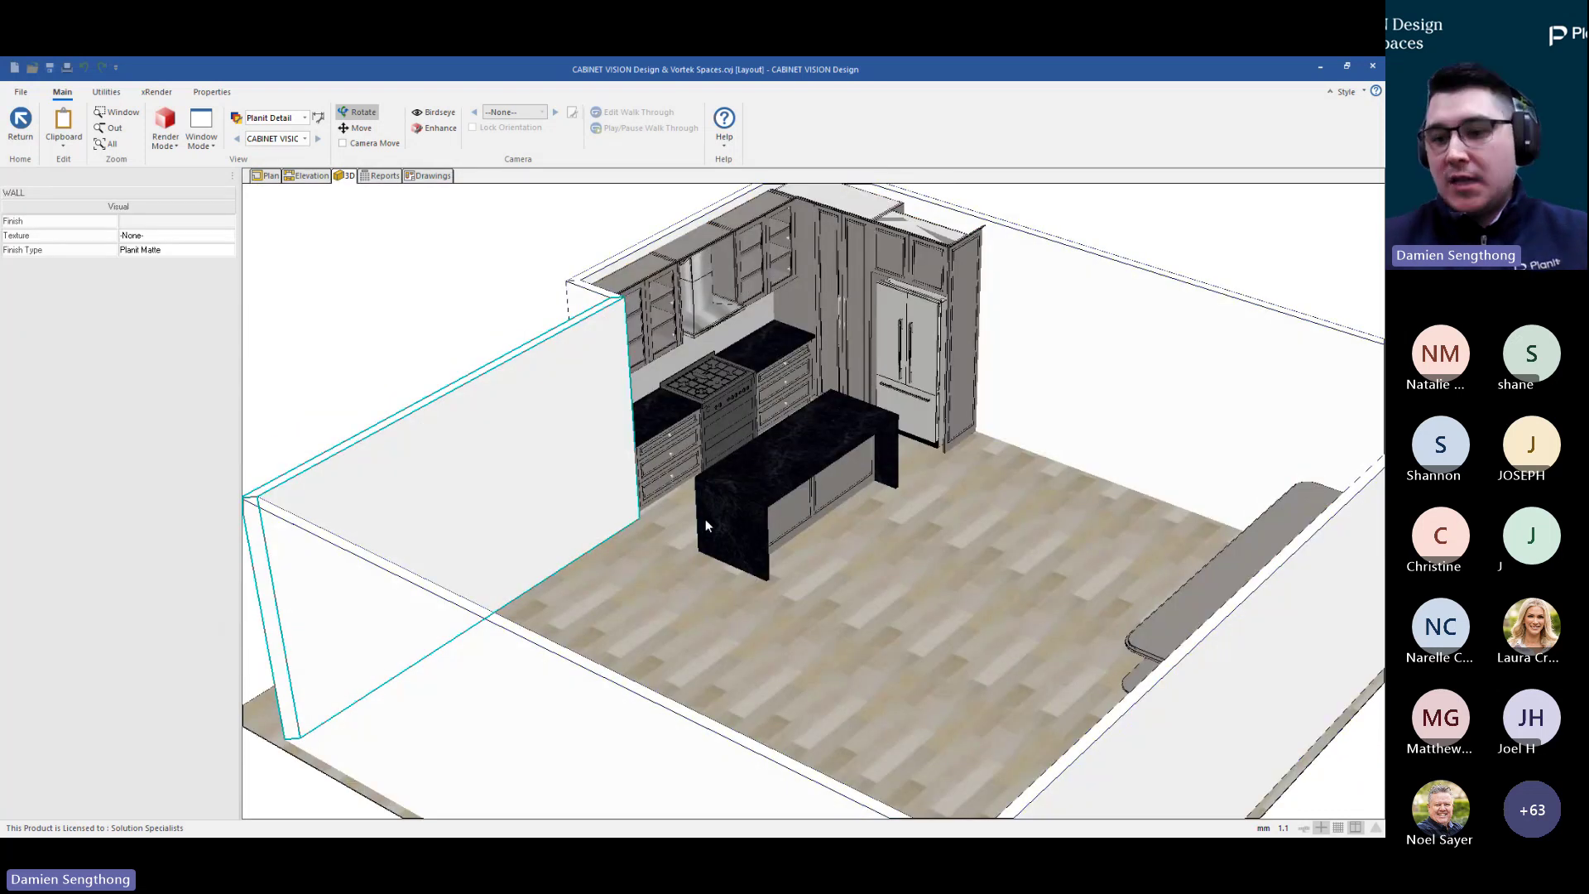
{"action": "left_click", "coordinate": [360, 322]}
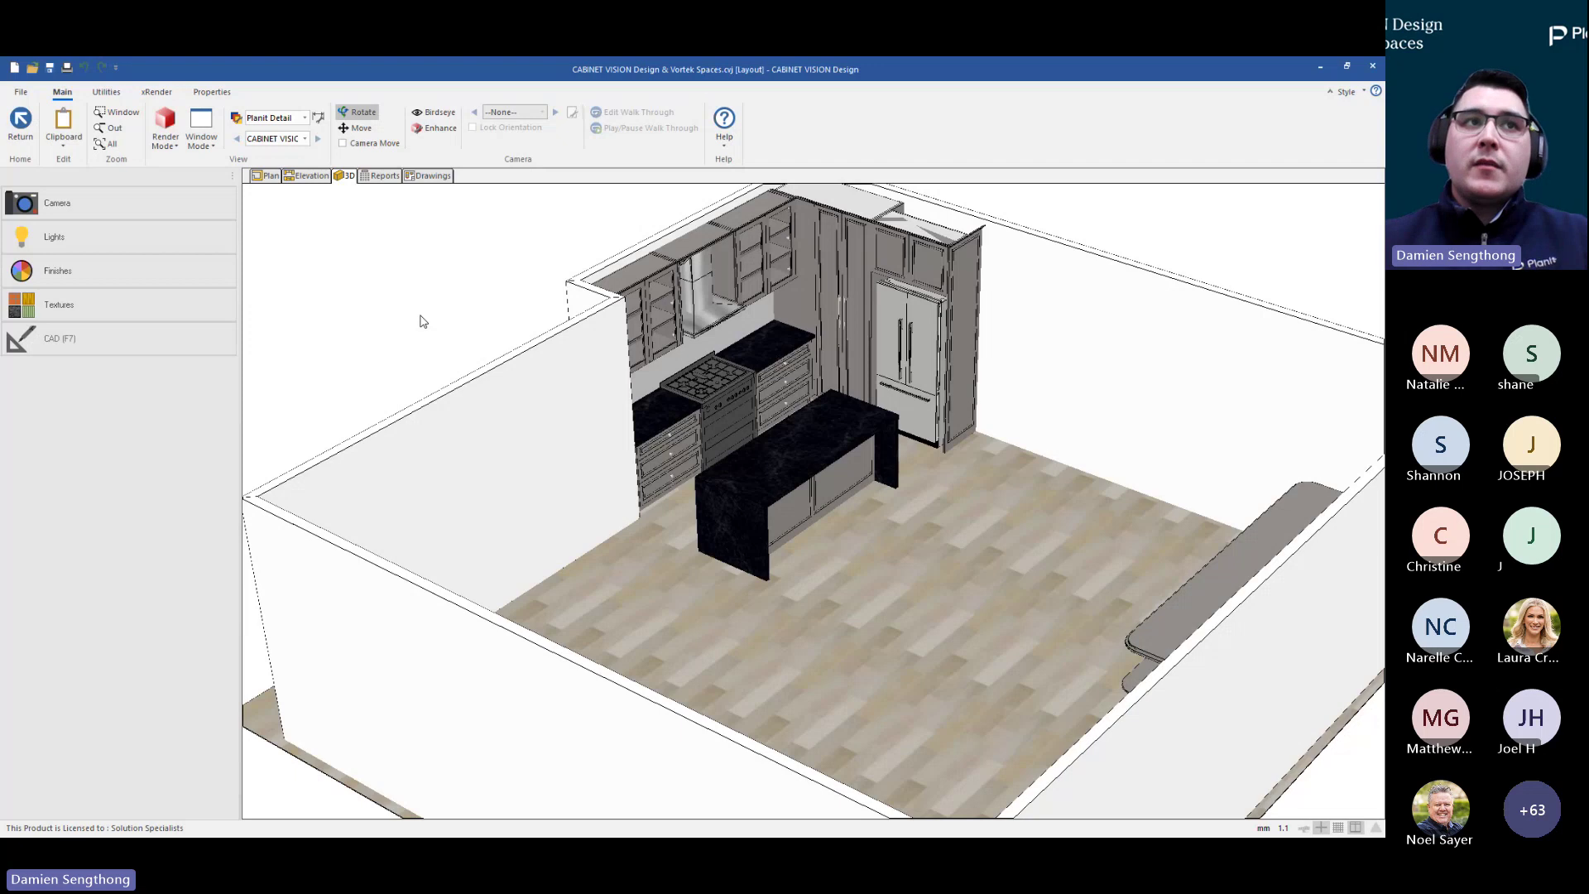
{"action": "left_click_drag", "start_coordinate": [629, 382], "coordinate": [446, 344]}
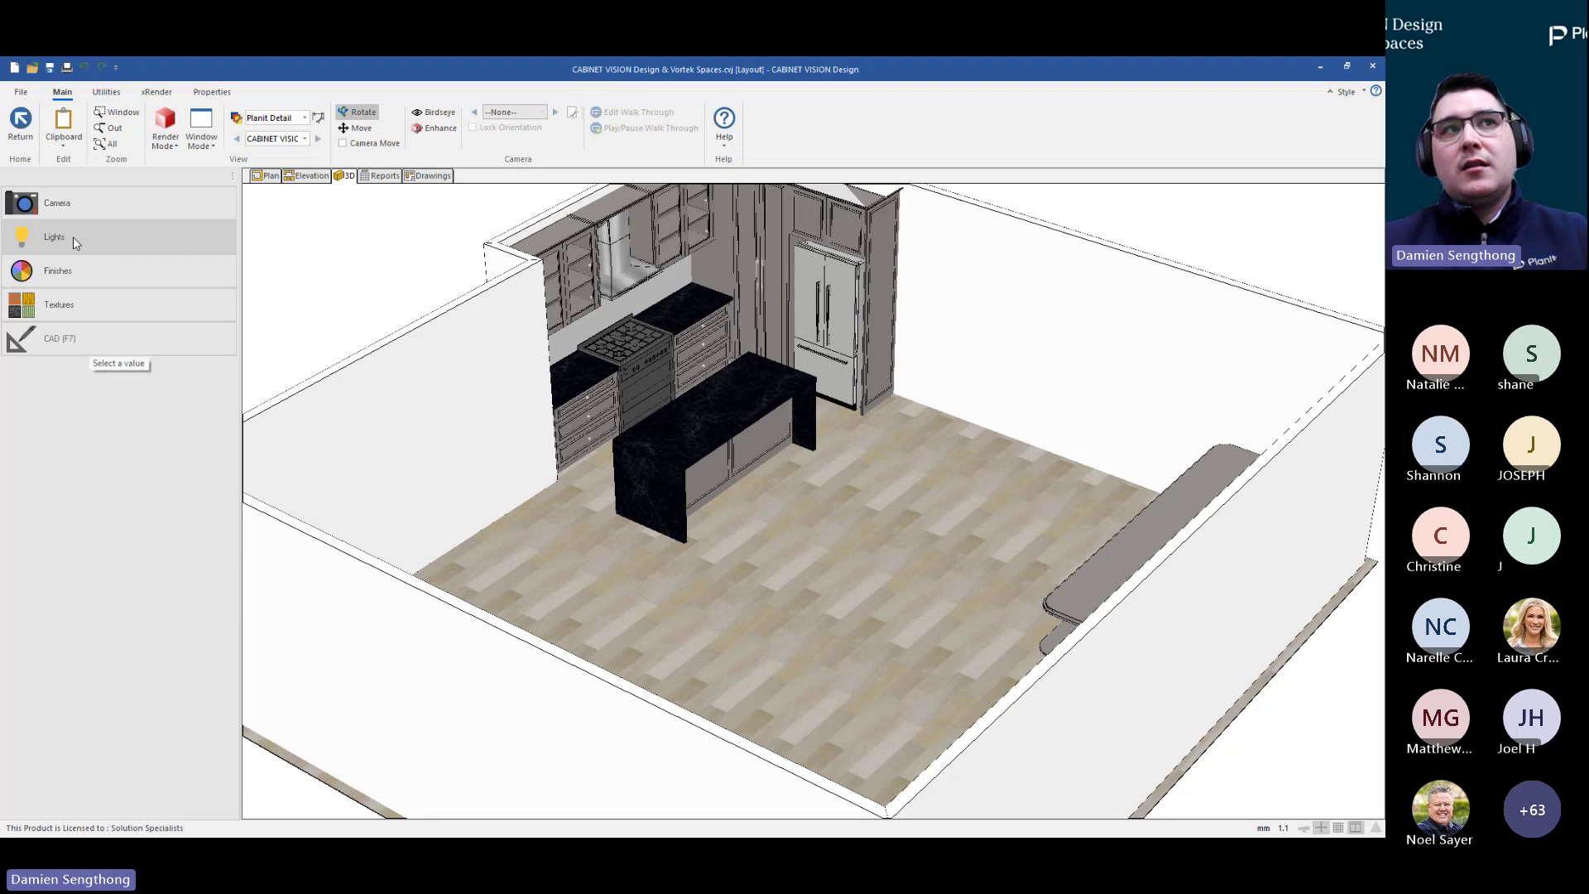
Open the Light Editor and rotate the sun light's horizontal direction to about 39.8
{"action": "left_click", "coordinate": [124, 237]}
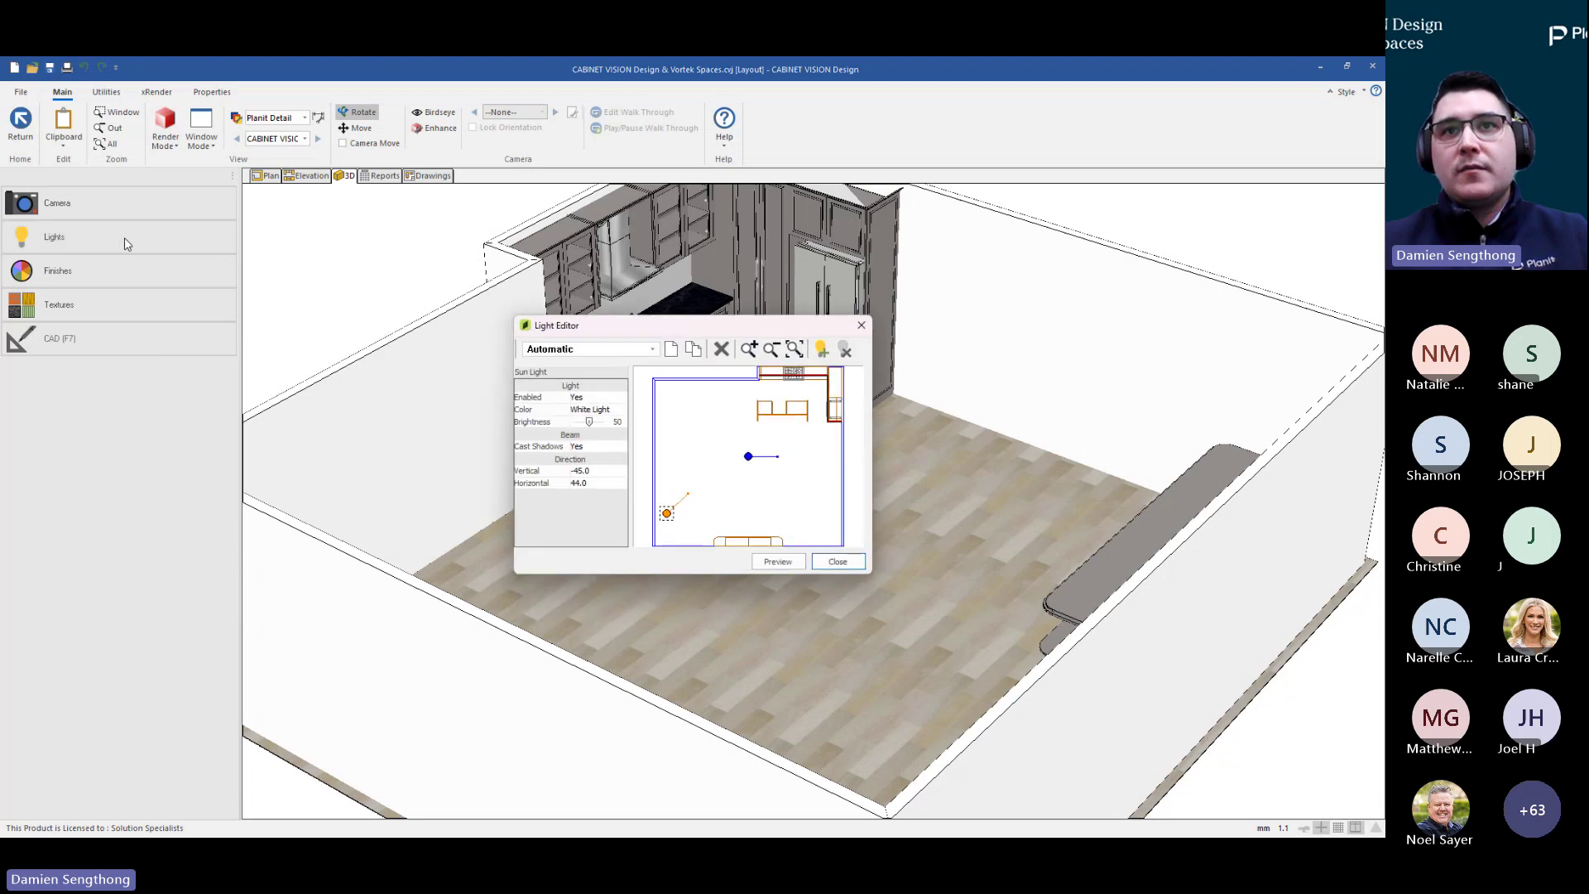
{"action": "left_click_drag", "start_coordinate": [676, 326], "coordinate": [662, 294]}
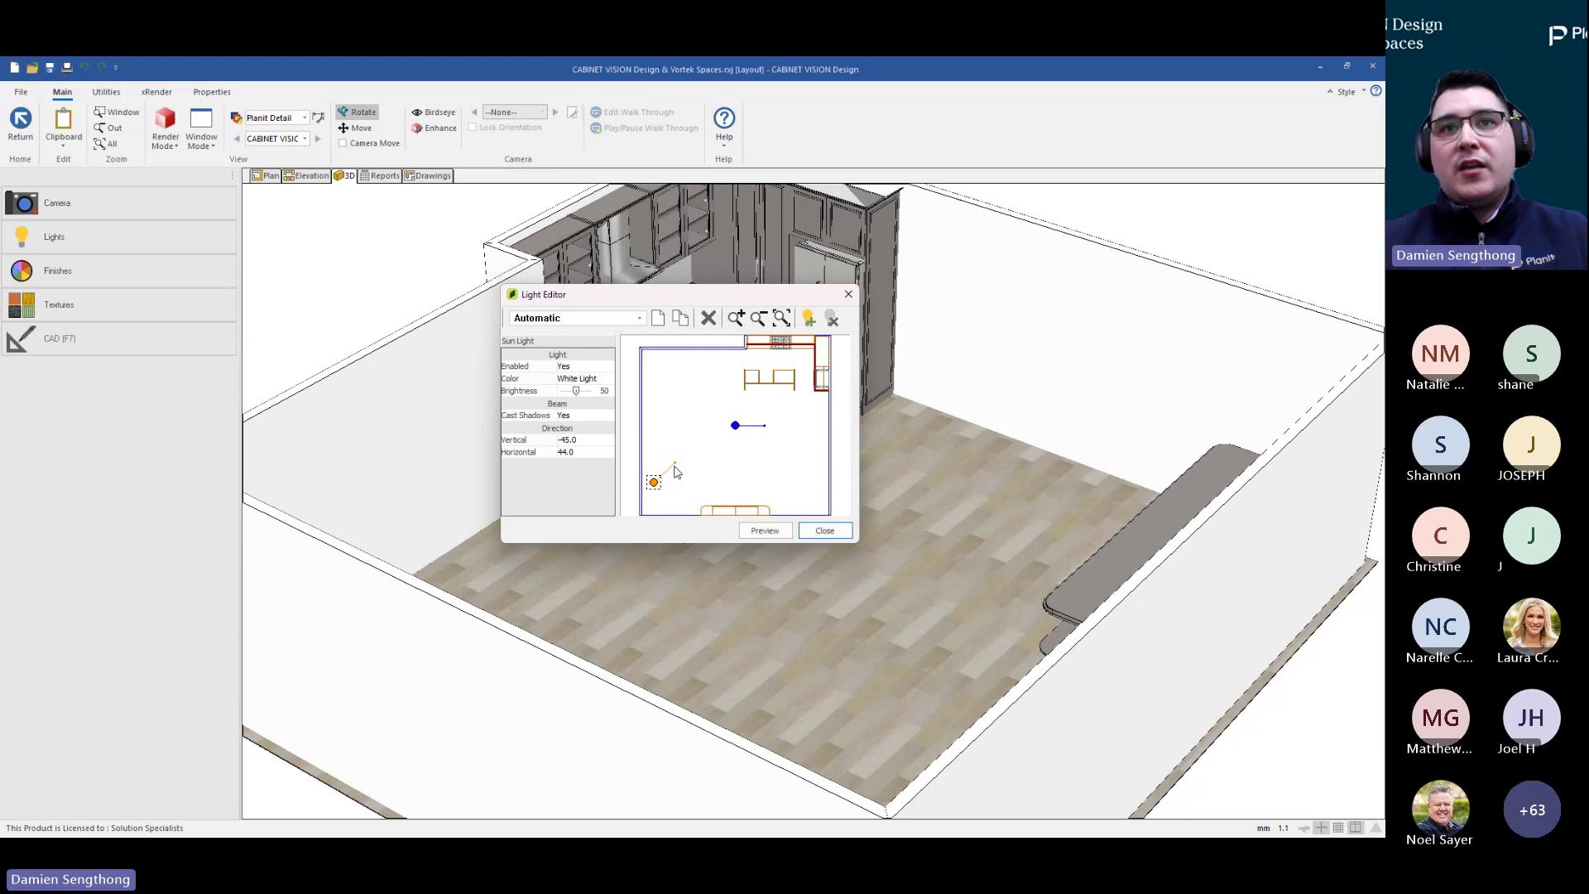
{"action": "mouse_move", "coordinate": [673, 470]}
{"action": "left_mouse_down"}
{"action": "mouse_move", "coordinate": [666, 487]}
{"action": "mouse_move", "coordinate": [660, 456]}
{"action": "mouse_move", "coordinate": [702, 470]}
{"action": "mouse_move", "coordinate": [666, 476]}
{"action": "mouse_move", "coordinate": [686, 463]}
{"action": "left_mouse_up"}
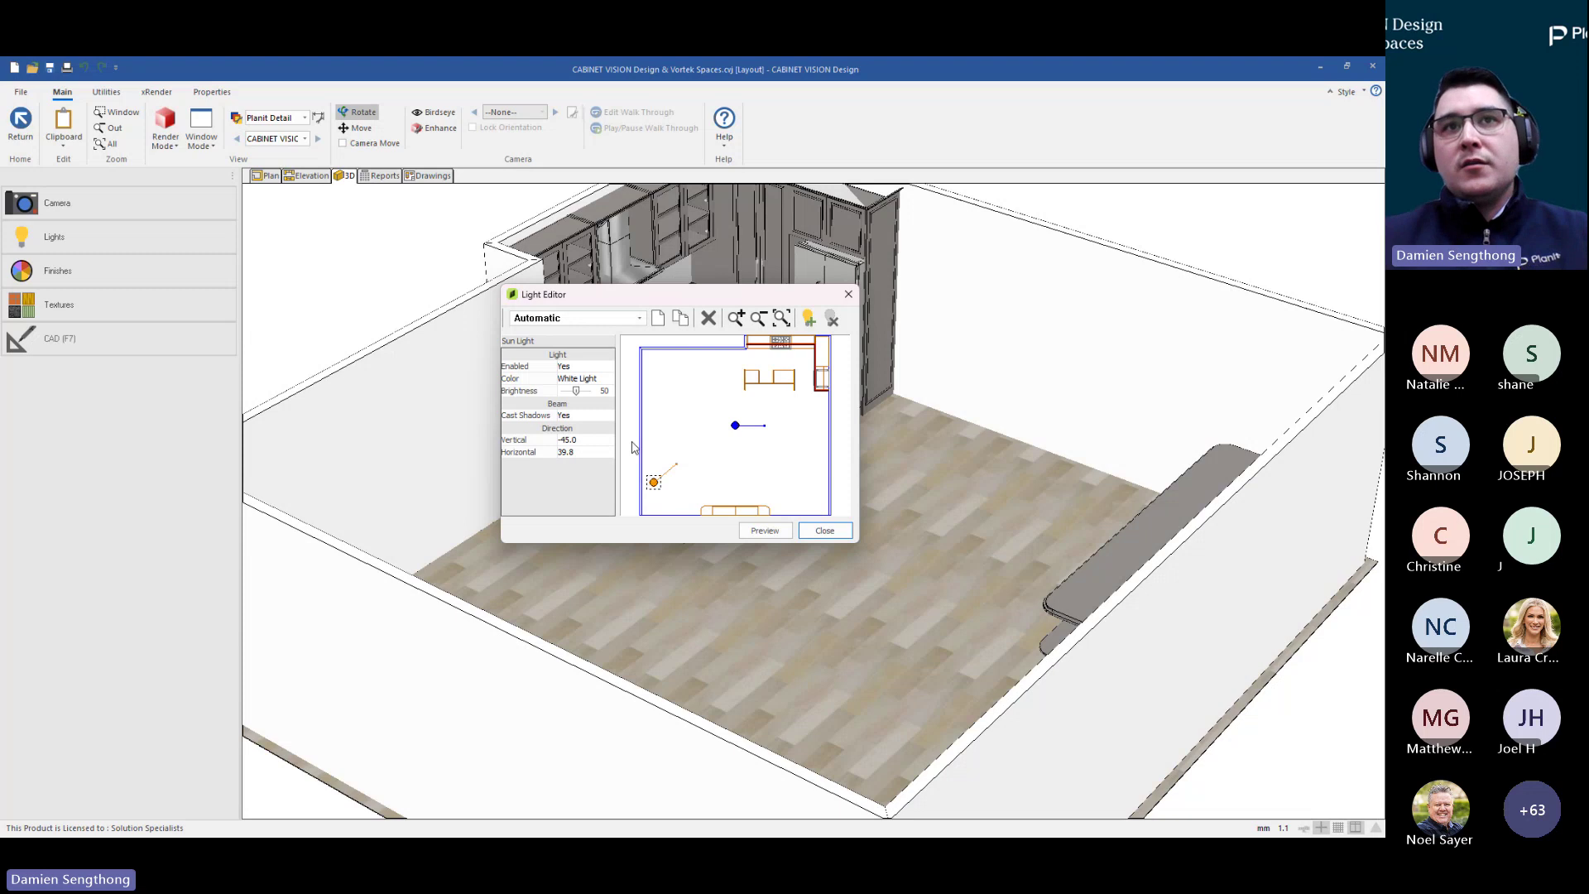
Examine the sun light's colour choices, enabled setting and vertical and horizontal direction values
{"action": "left_click", "coordinate": [608, 380]}
{"action": "left_click", "coordinate": [608, 380]}
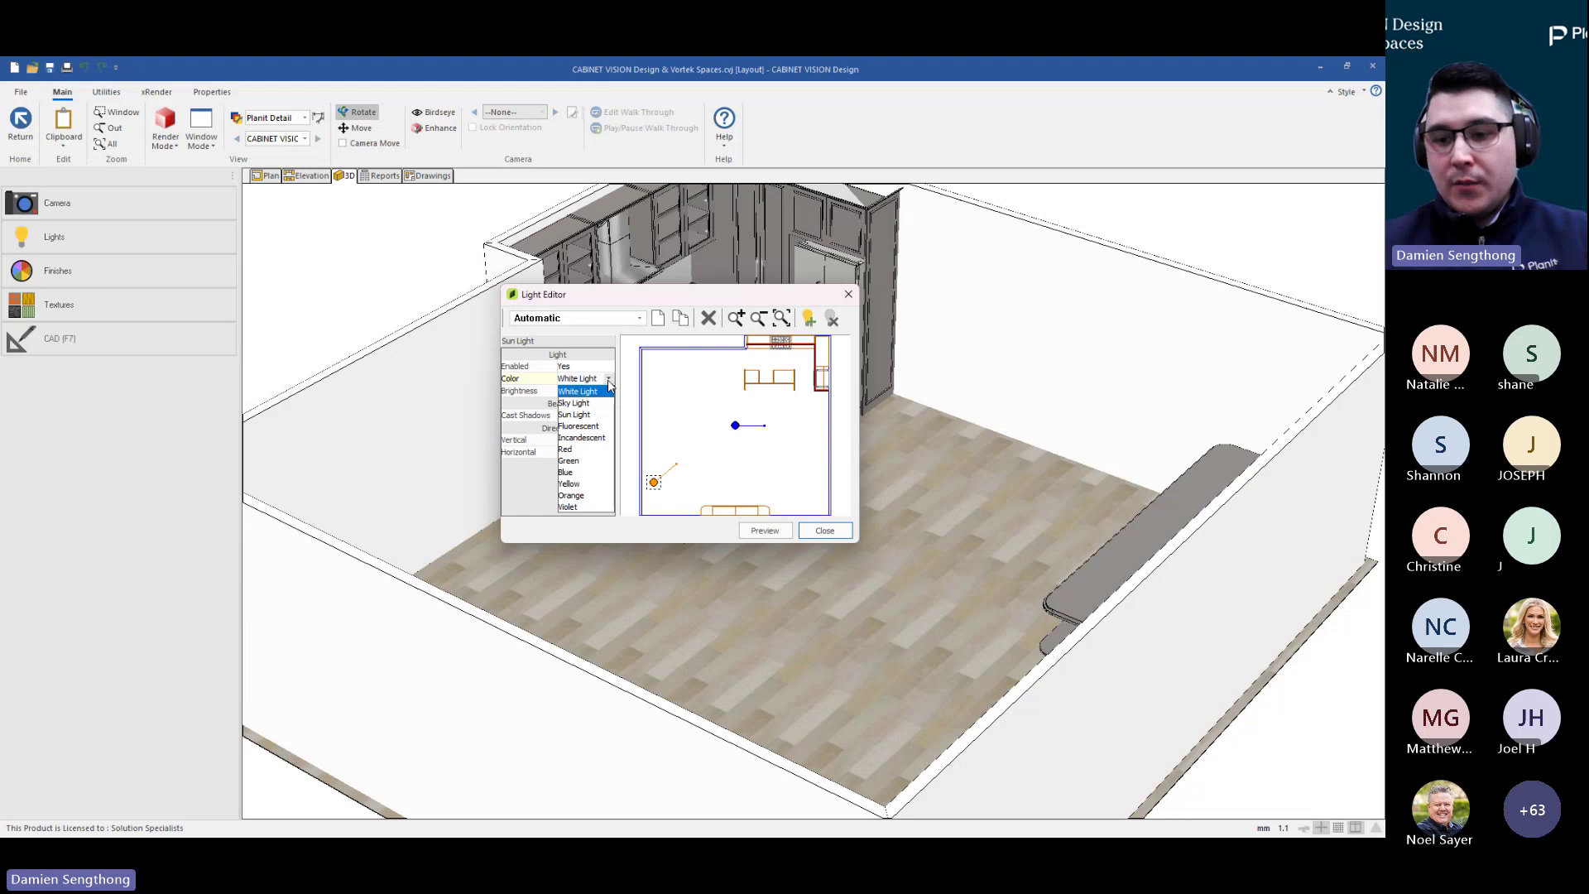
{"action": "left_click", "coordinate": [609, 380]}
{"action": "left_click", "coordinate": [608, 367]}
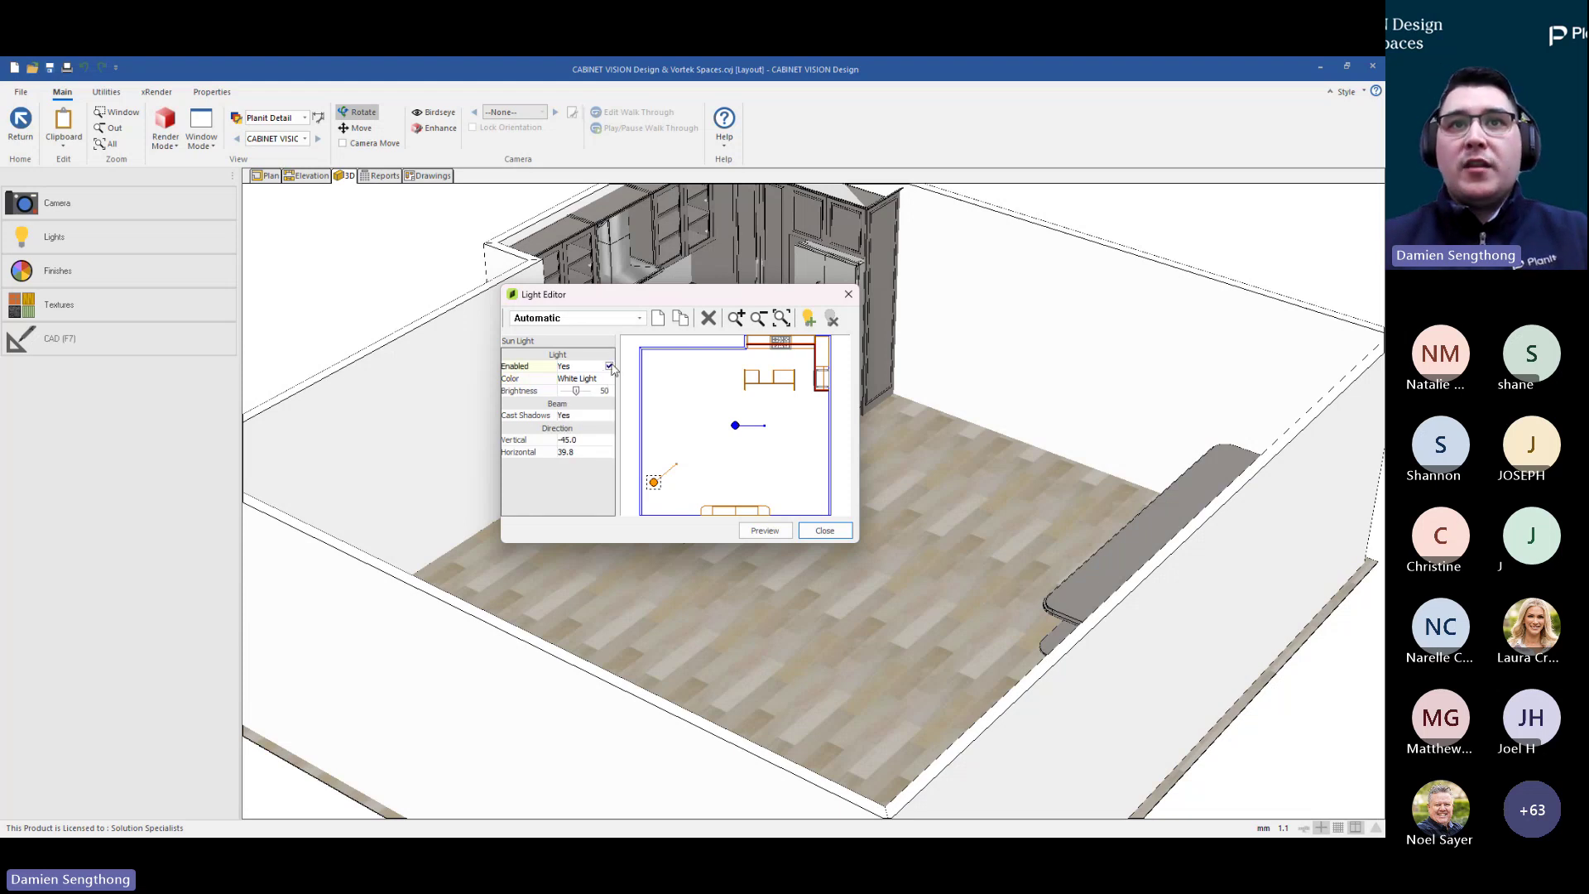
{"action": "left_click", "coordinate": [610, 366]}
{"action": "left_click", "coordinate": [611, 369]}
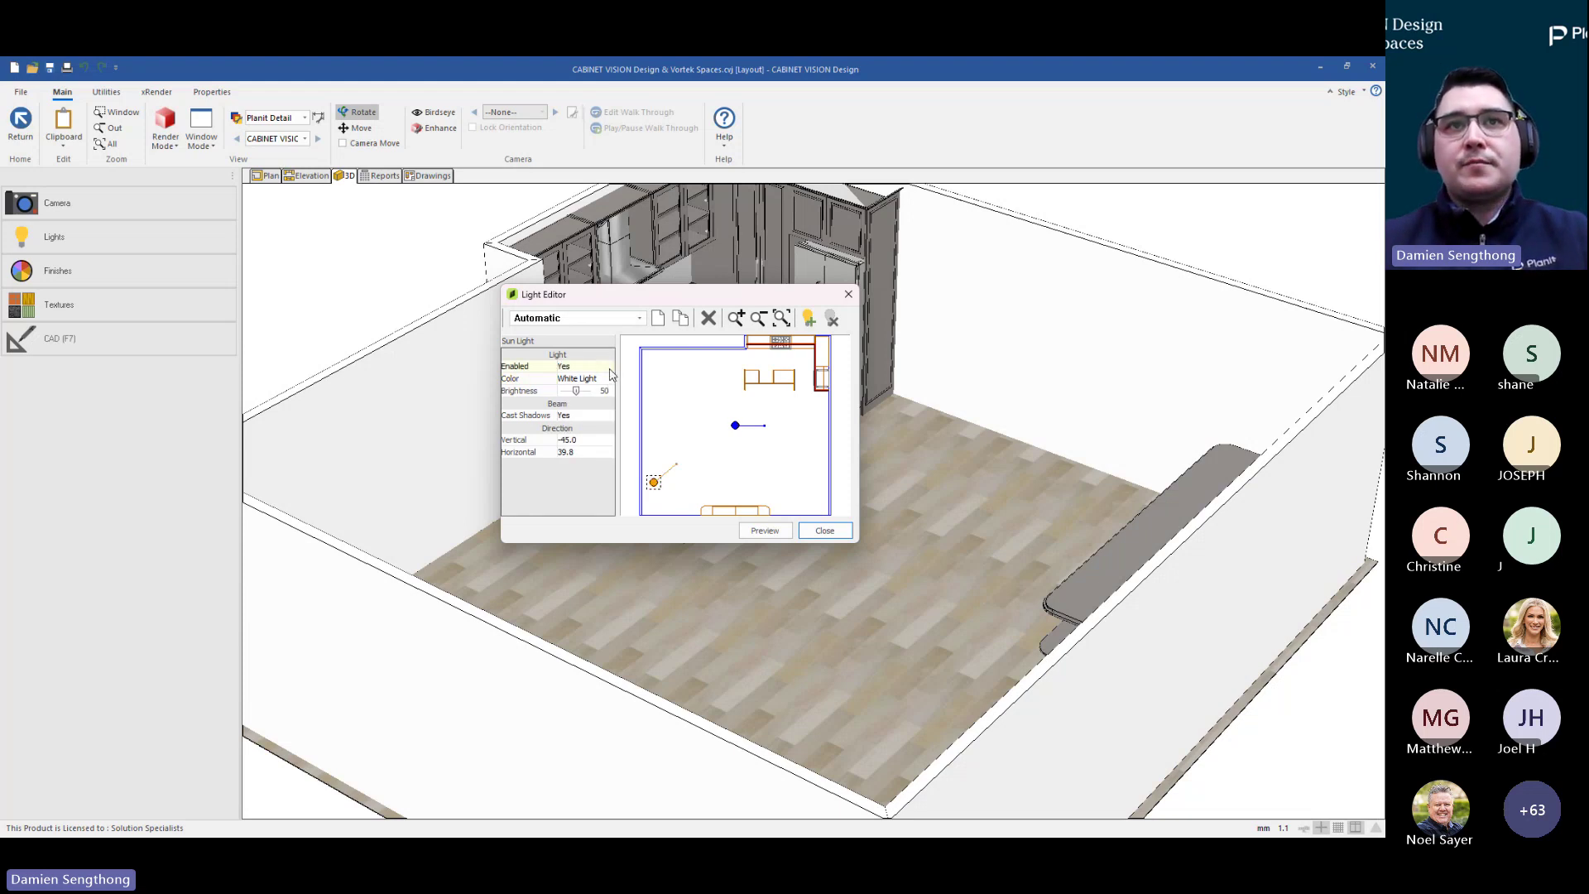
{"action": "left_click", "coordinate": [583, 442]}
{"action": "left_click", "coordinate": [578, 453]}
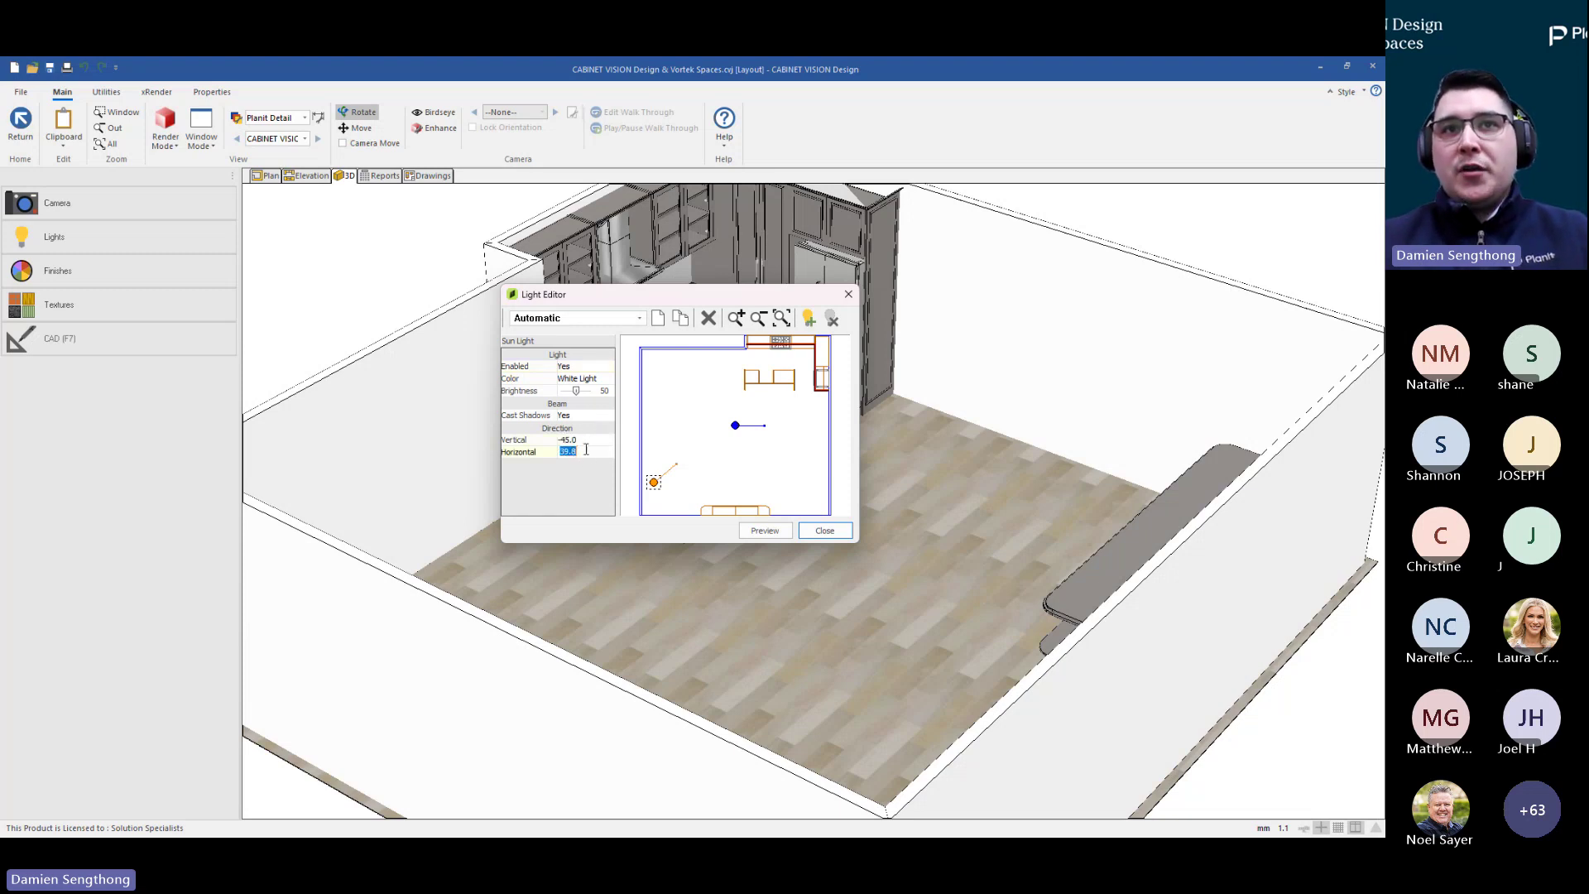
{"action": "mouse_move", "coordinate": [676, 464]}
{"action": "left_mouse_down"}
{"action": "mouse_move", "coordinate": [658, 444]}
{"action": "mouse_move", "coordinate": [692, 496]}
{"action": "mouse_move", "coordinate": [677, 461]}
{"action": "left_mouse_up"}
Add a positional light near the middle of the room plan
{"action": "left_click", "coordinate": [722, 444]}
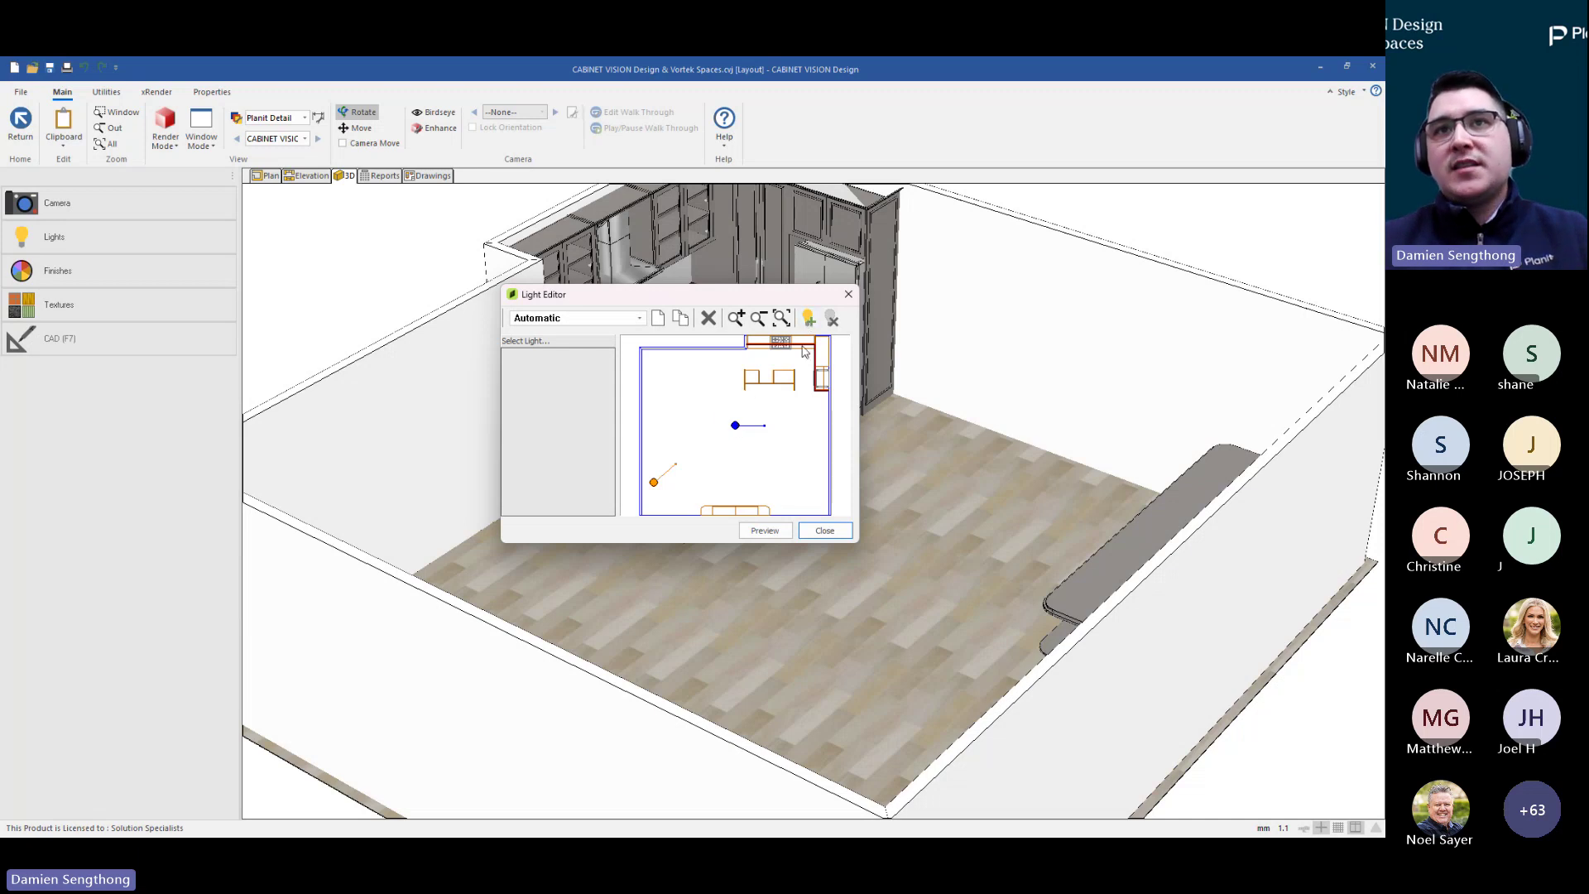
{"action": "left_click", "coordinate": [809, 319]}
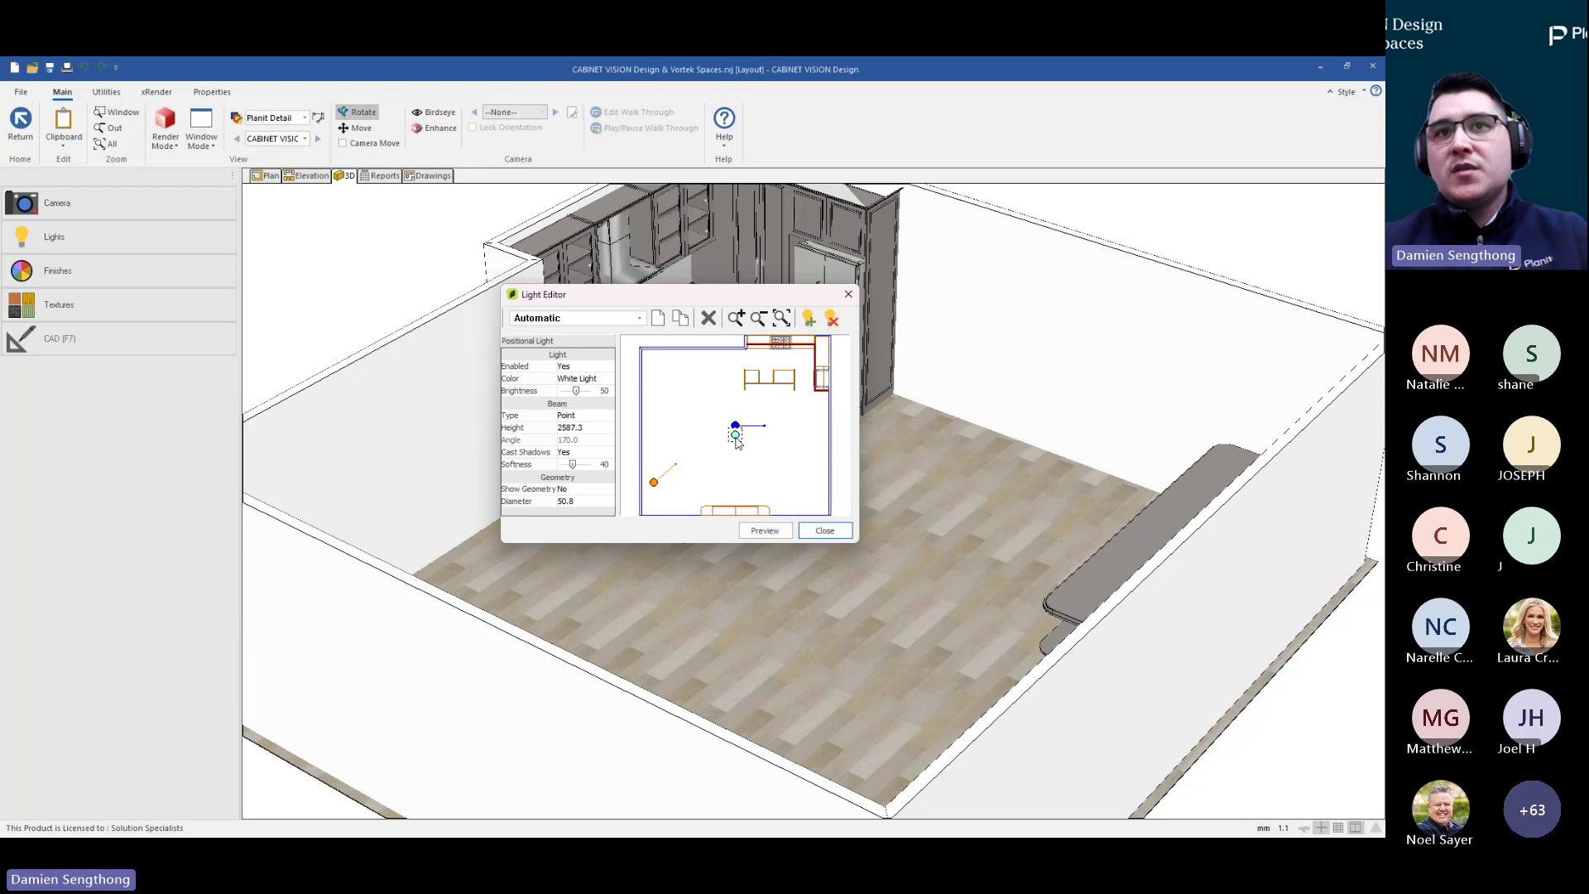
{"action": "left_click", "coordinate": [706, 428]}
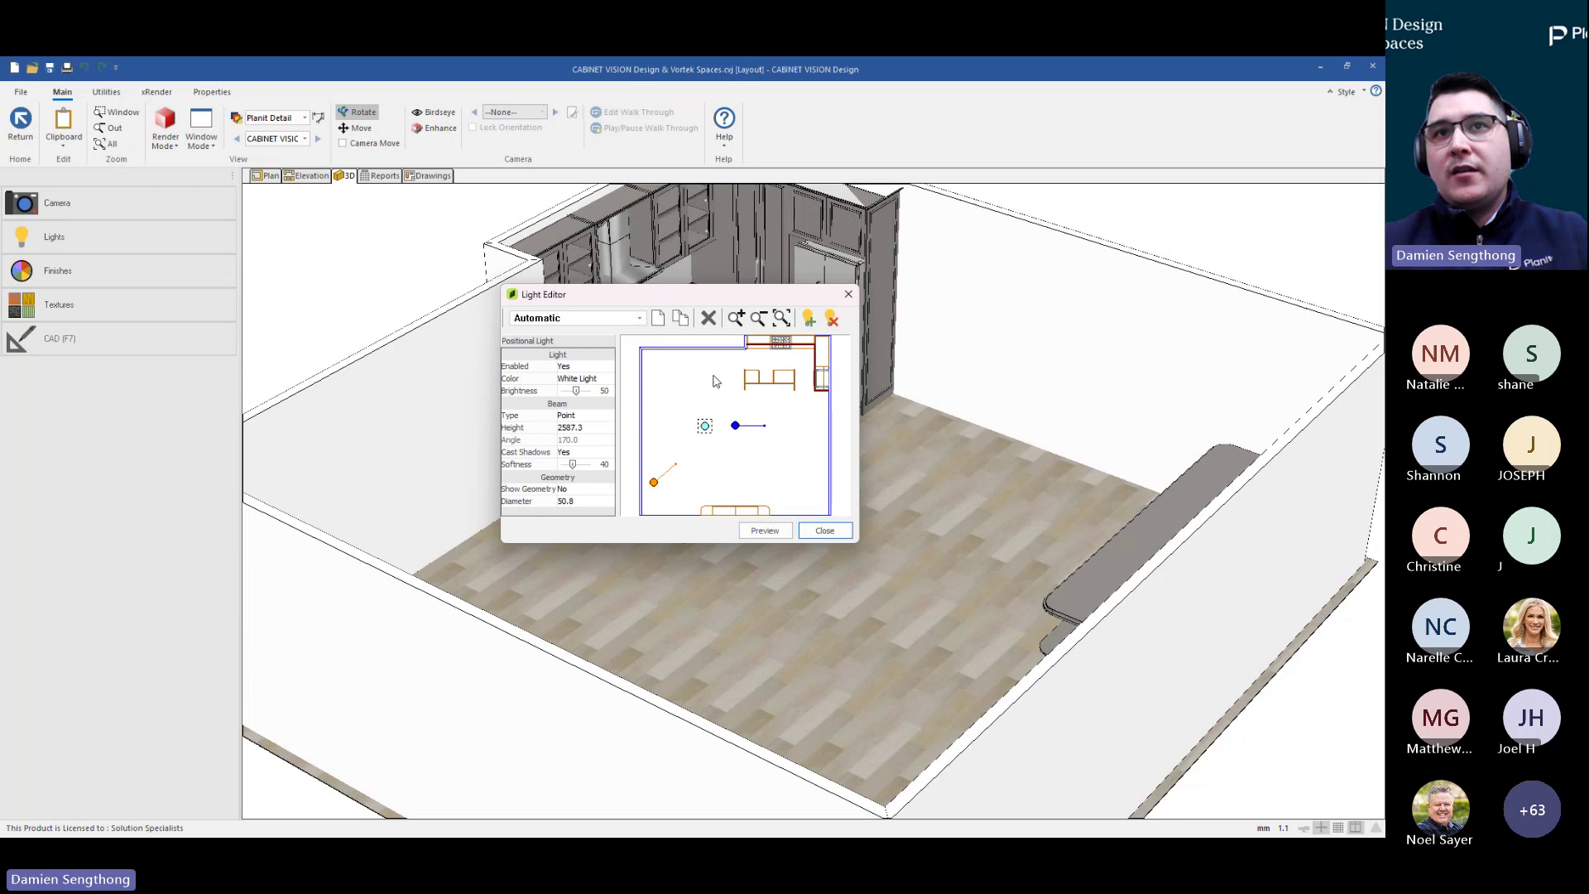
Position the point light beside the kitchen island on the room plan, review its beam types and keep Point
{"action": "left_click", "coordinate": [764, 364]}
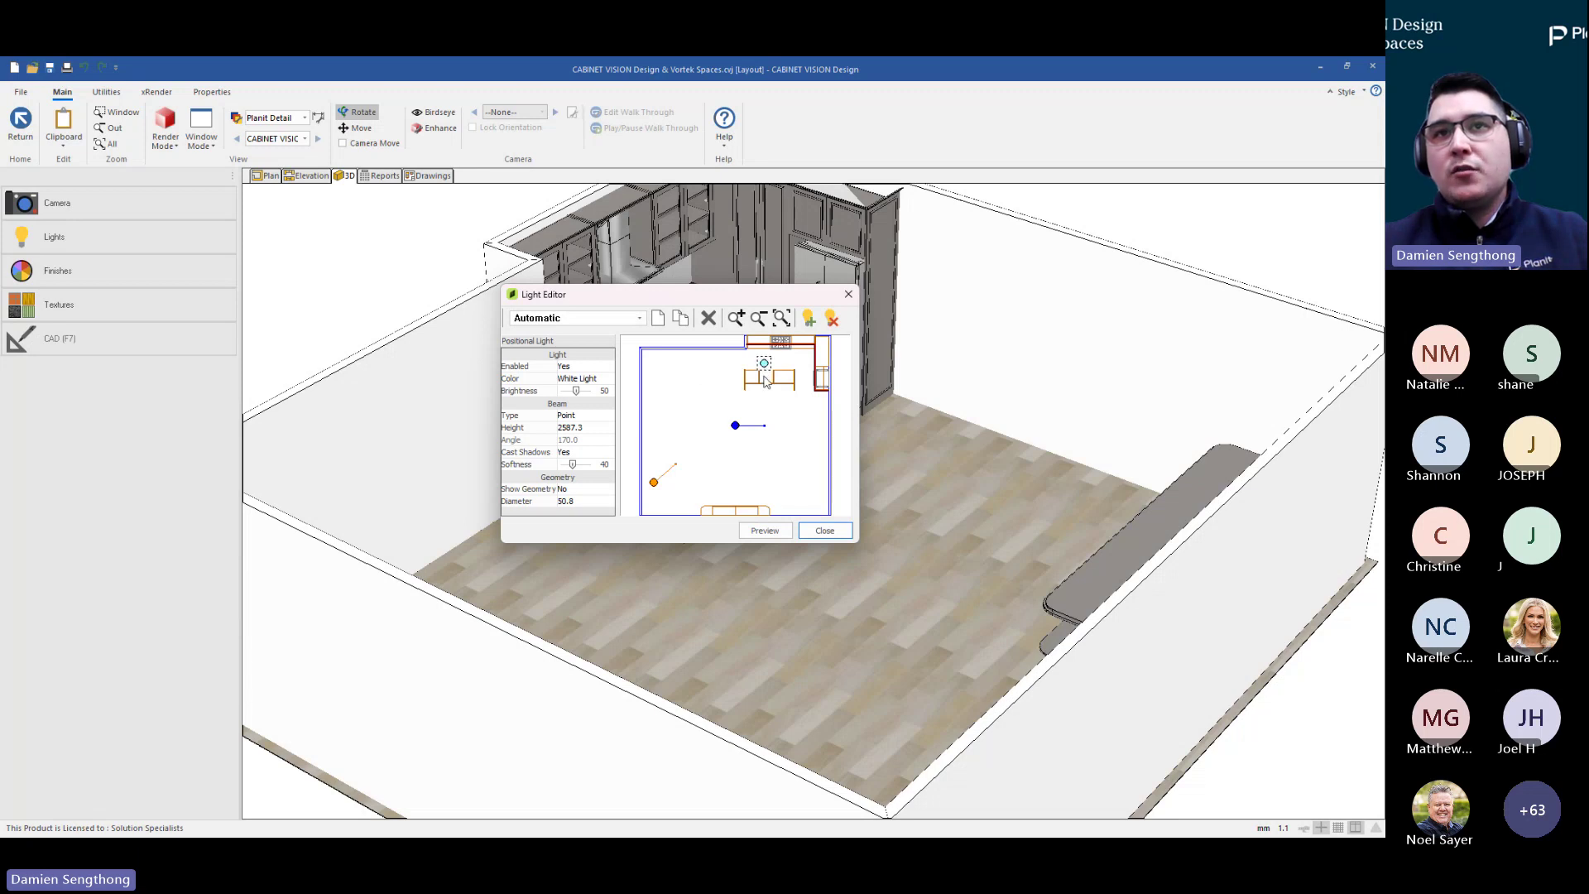
{"action": "left_click", "coordinate": [609, 418]}
{"action": "left_click", "coordinate": [609, 418]}
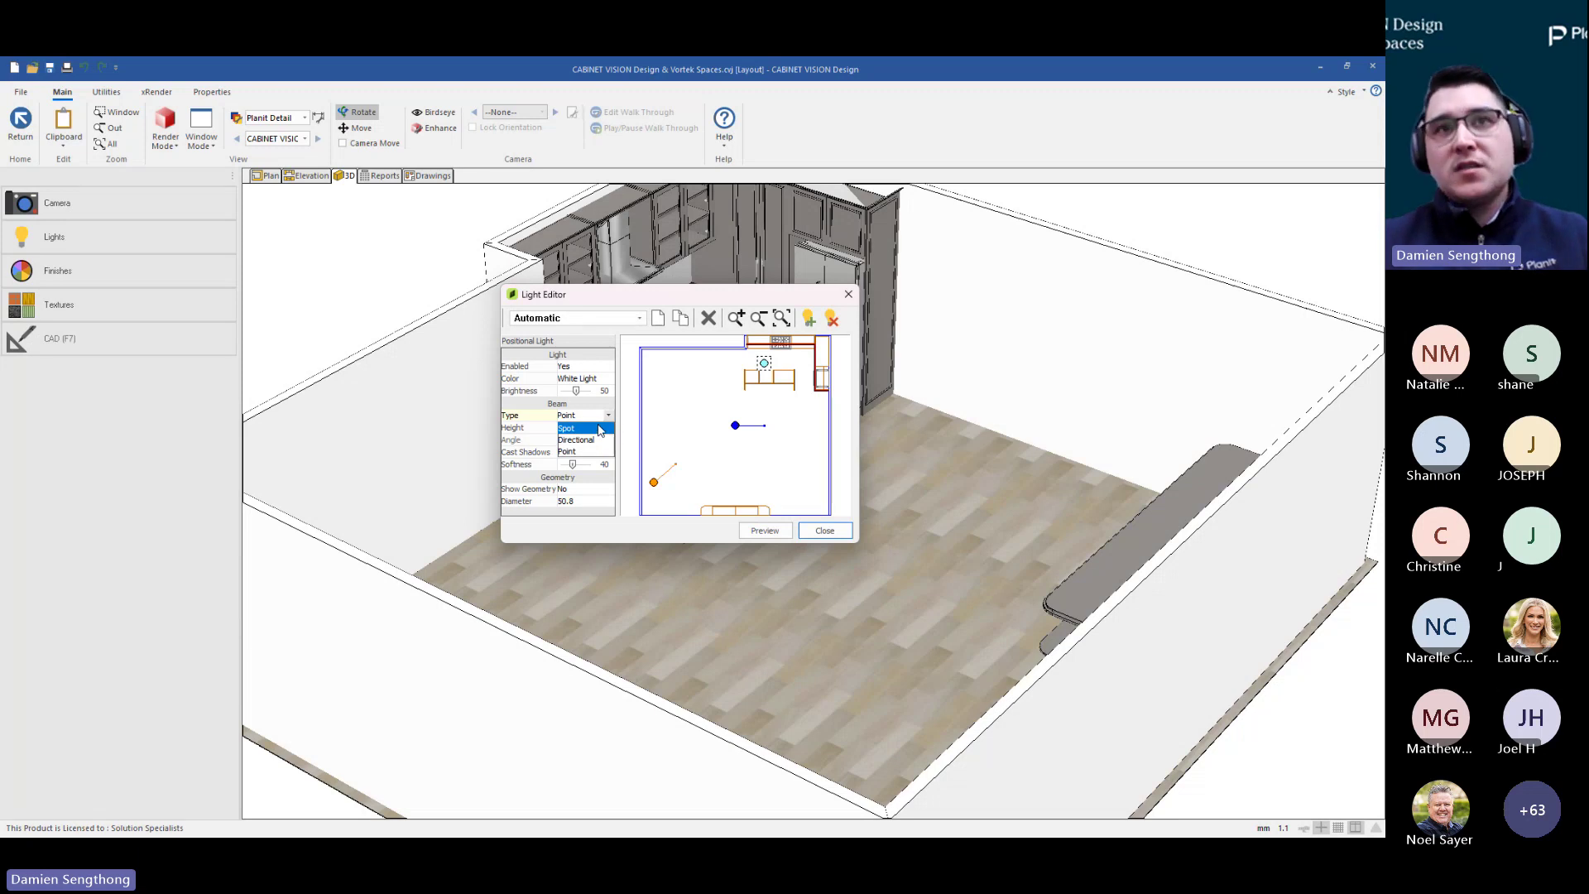
{"action": "left_click", "coordinate": [600, 428]}
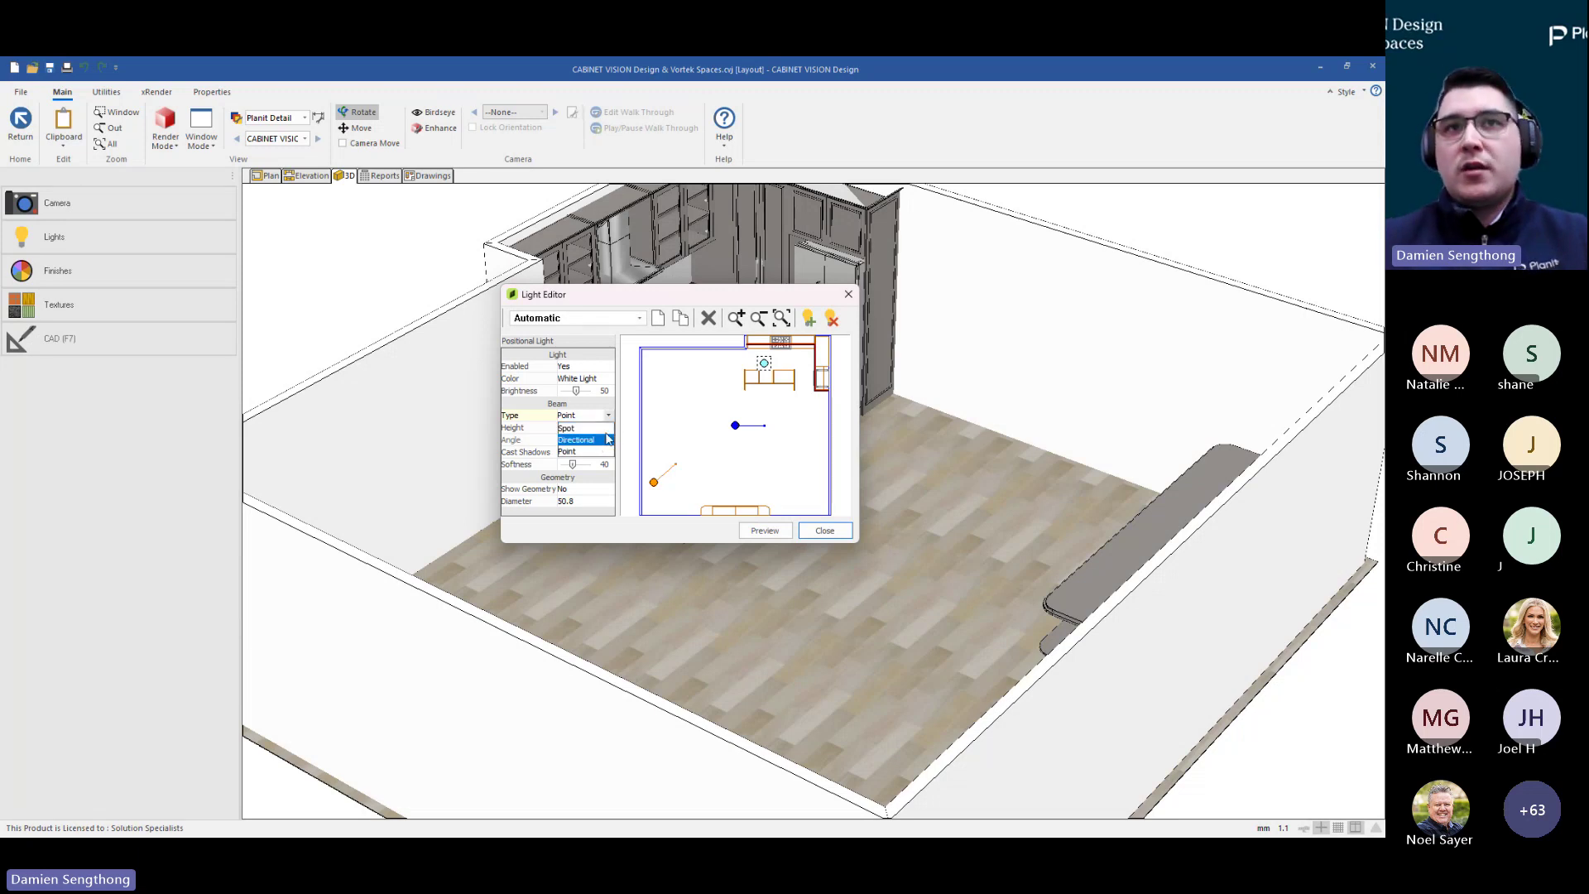
{"action": "left_click", "coordinate": [609, 415]}
{"action": "left_click", "coordinate": [580, 451]}
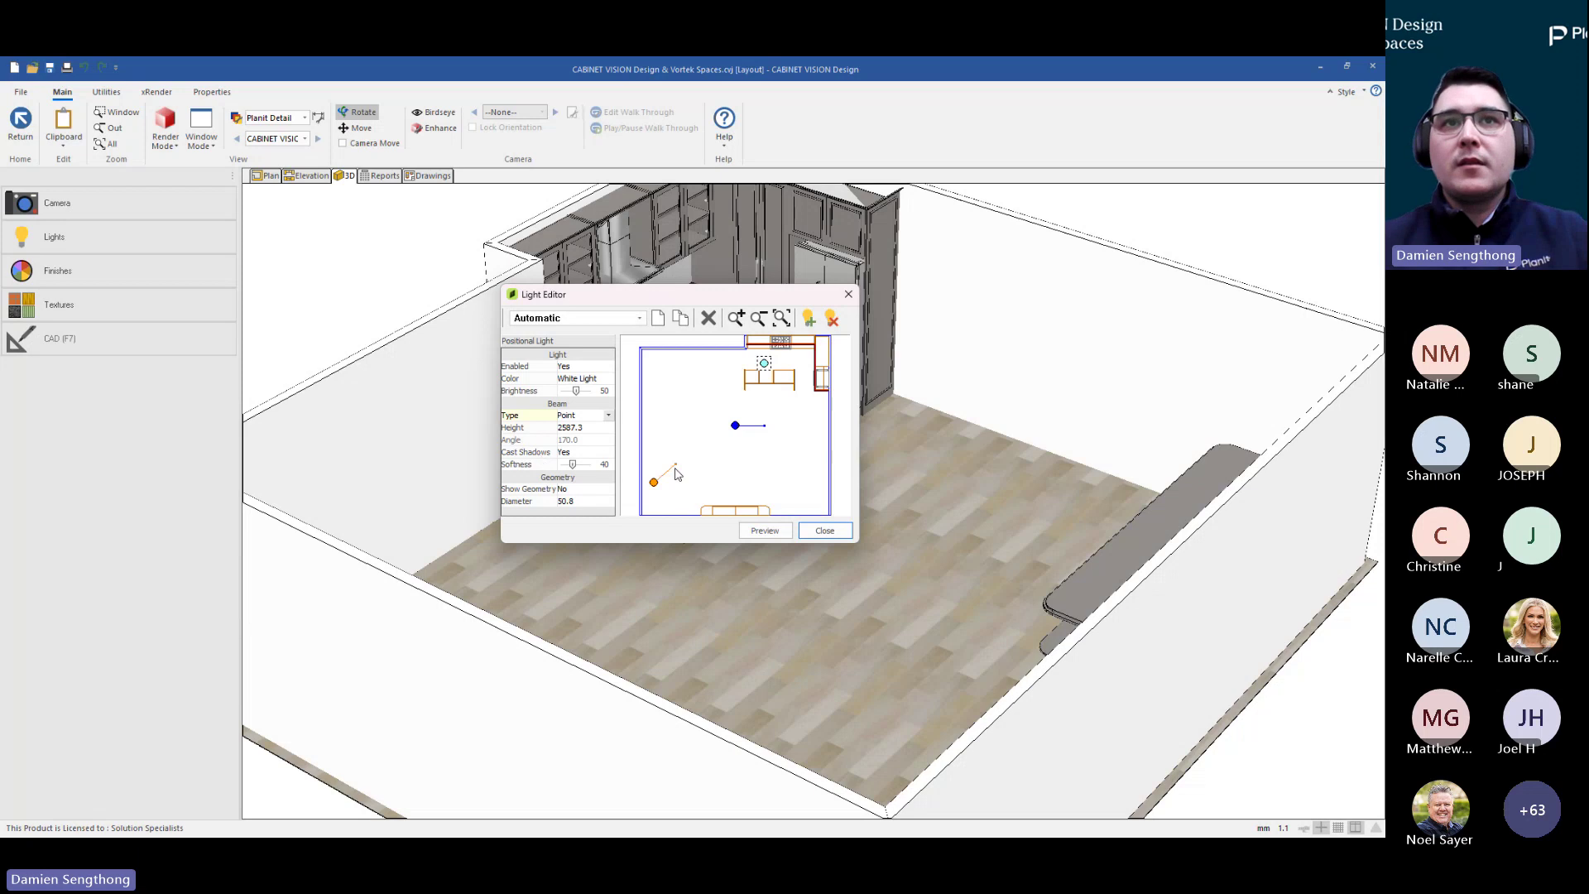
{"action": "left_click", "coordinate": [825, 531]}
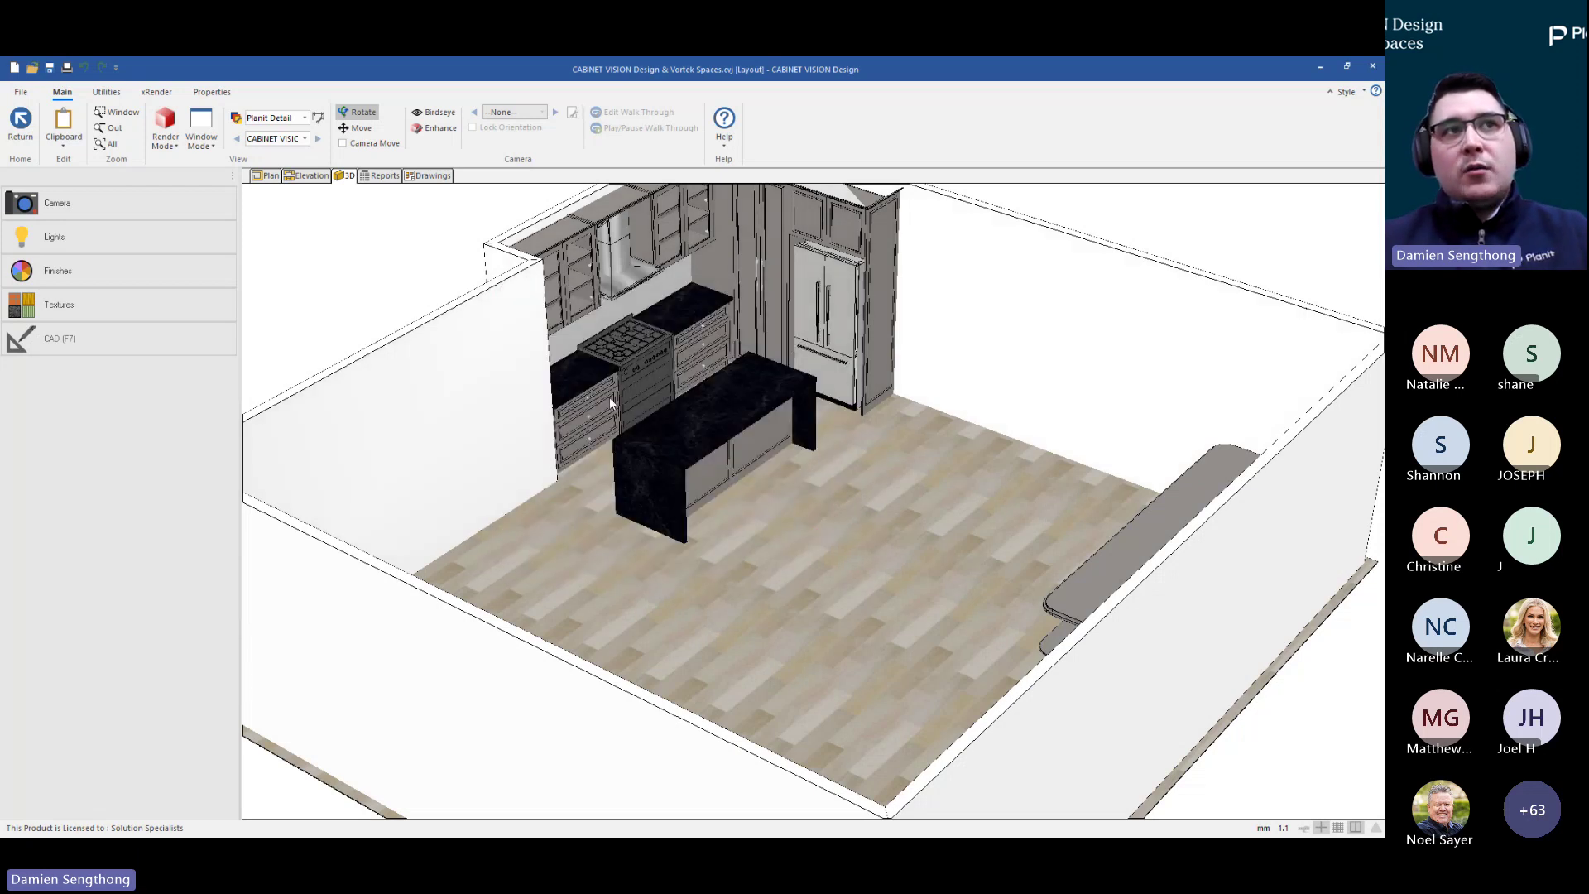
Examine the camera's height, target height and lens angle in the Camera Editor
{"action": "left_click", "coordinate": [175, 209]}
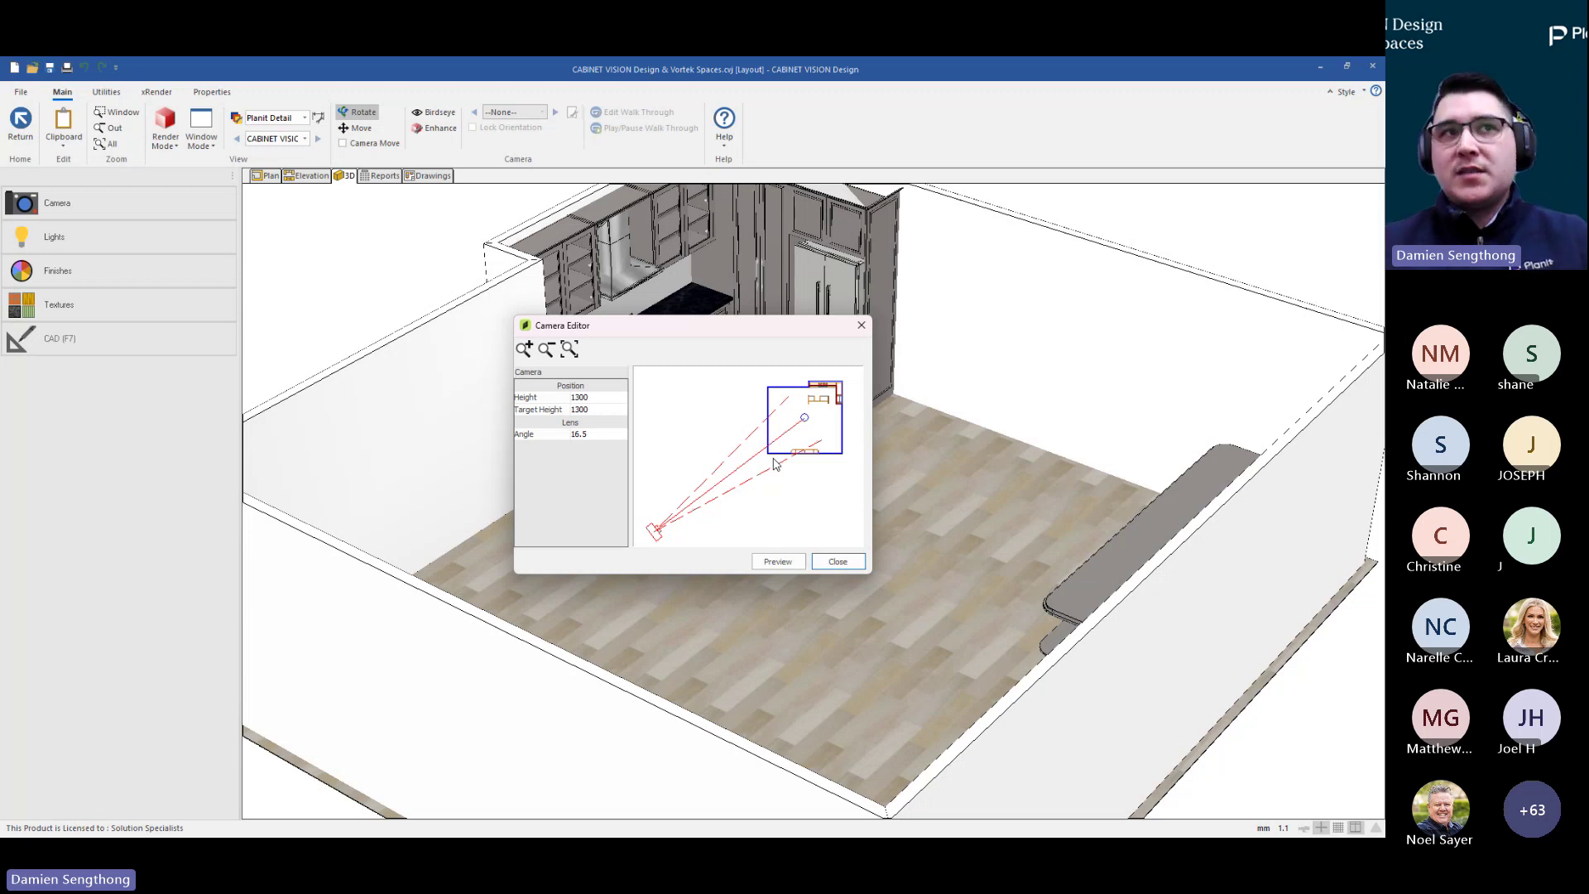
{"action": "left_click", "coordinate": [838, 561]}
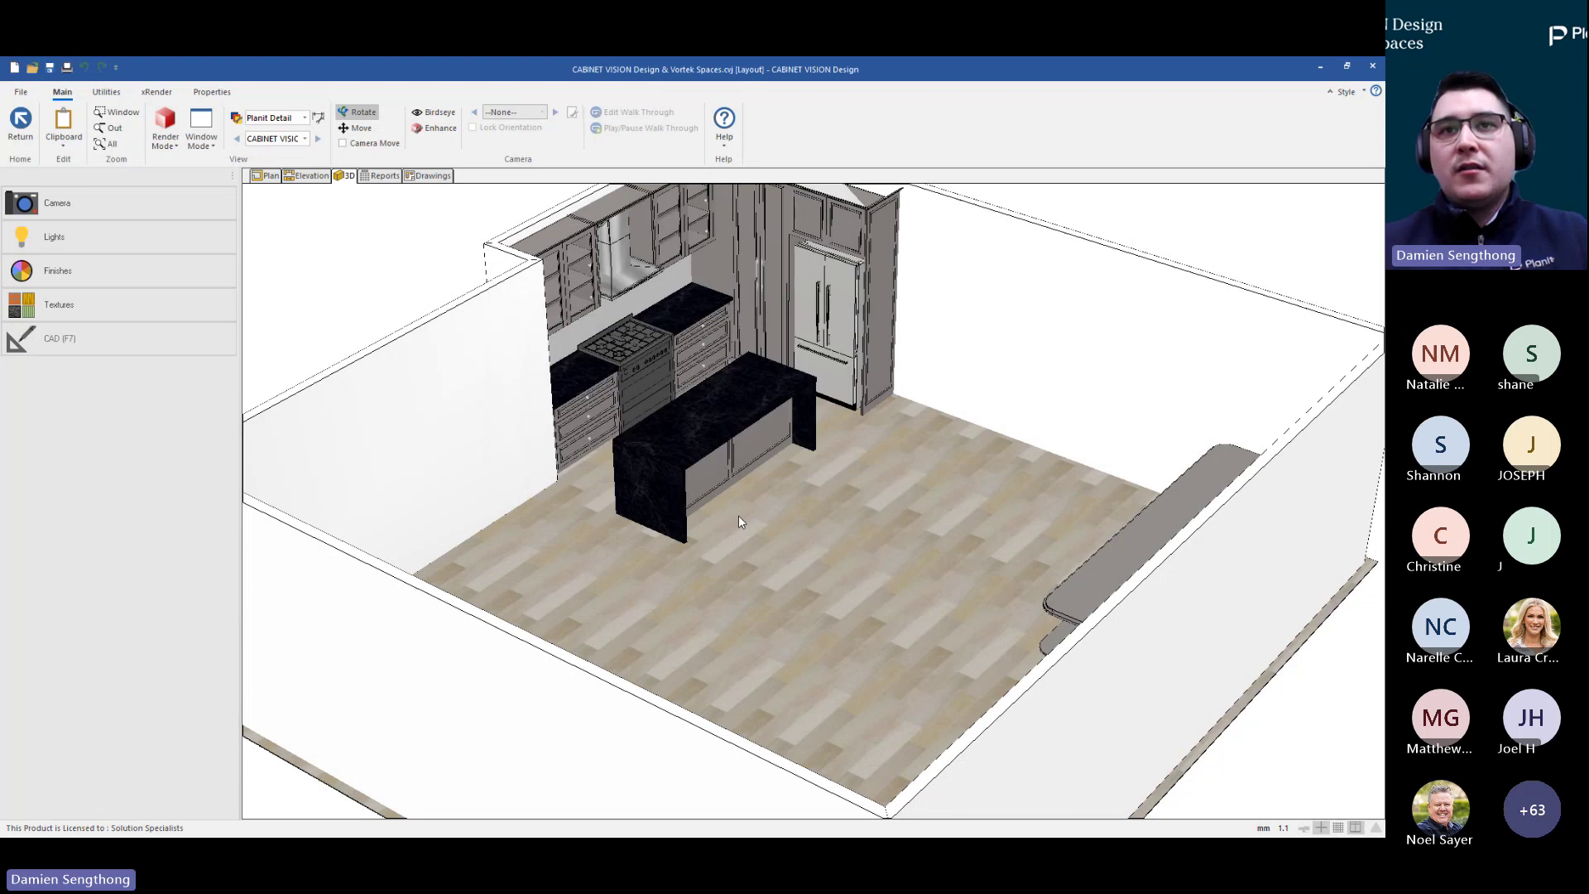
Save the current 3D perspective of the kitchen room as View 1
{"action": "scroll", "coordinate": [578, 408], "scroll_direction": "up", "scroll_amount": 3}
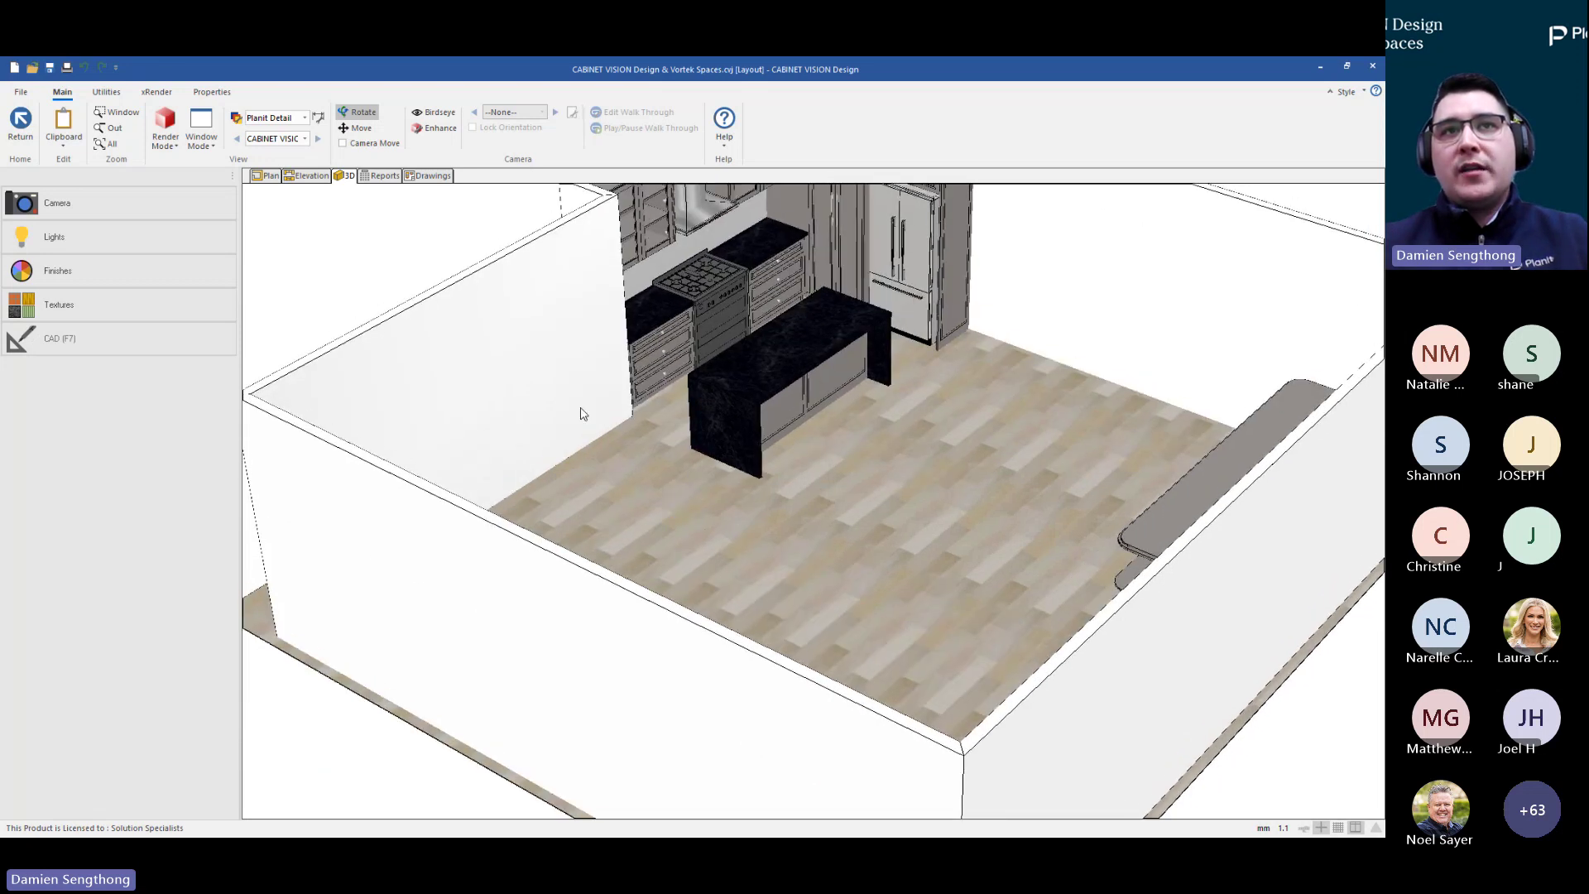
{"action": "left_click_drag", "start_coordinate": [426, 302], "coordinate": [397, 362]}
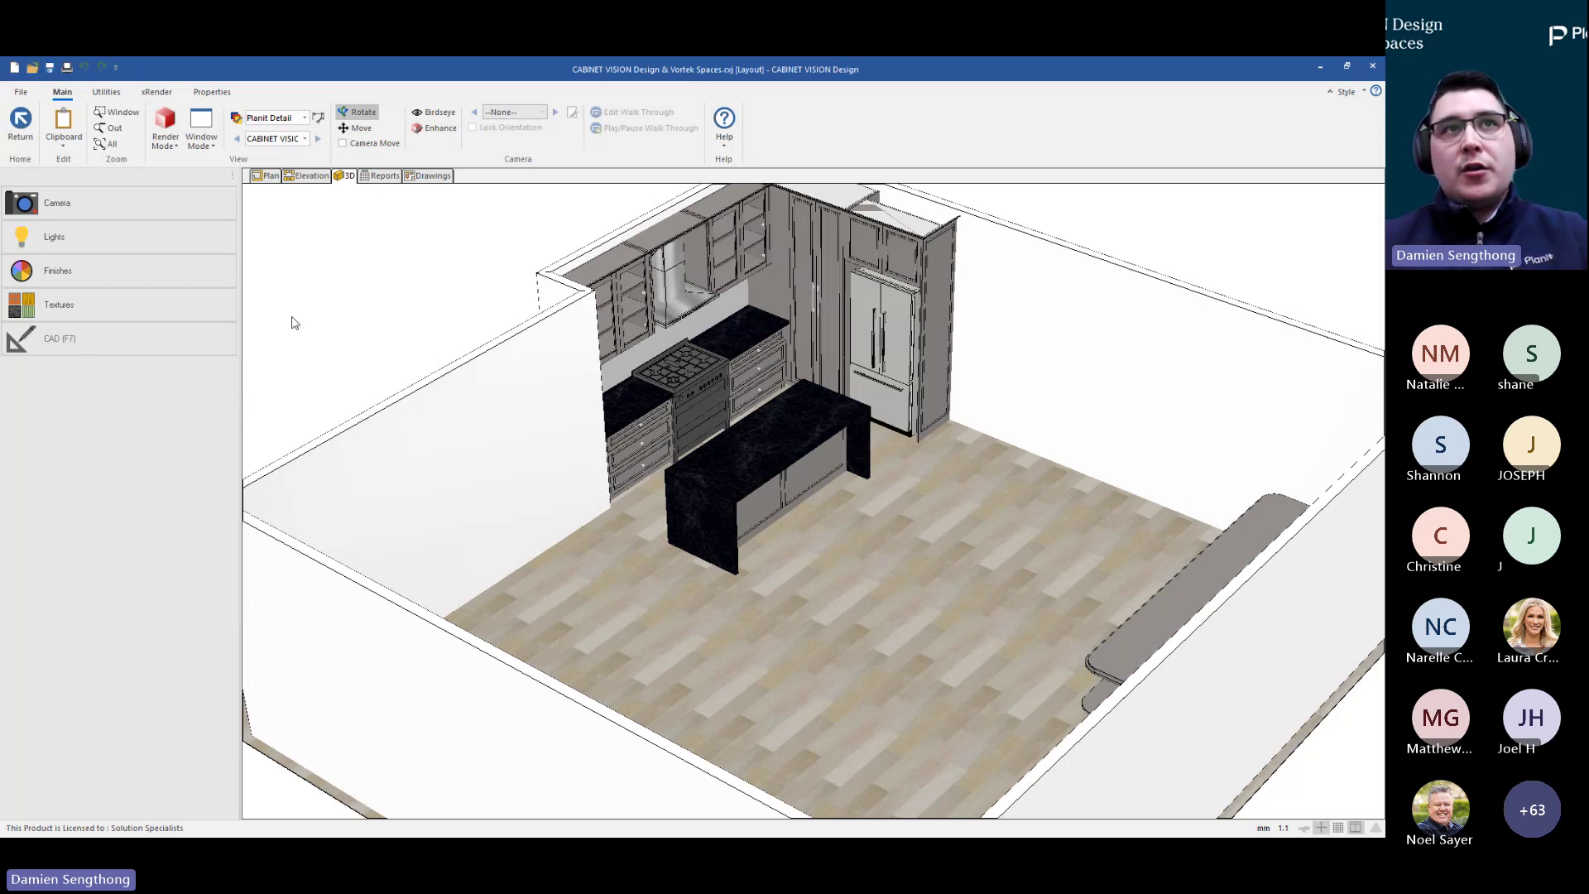
{"action": "right_click", "coordinate": [389, 248]}
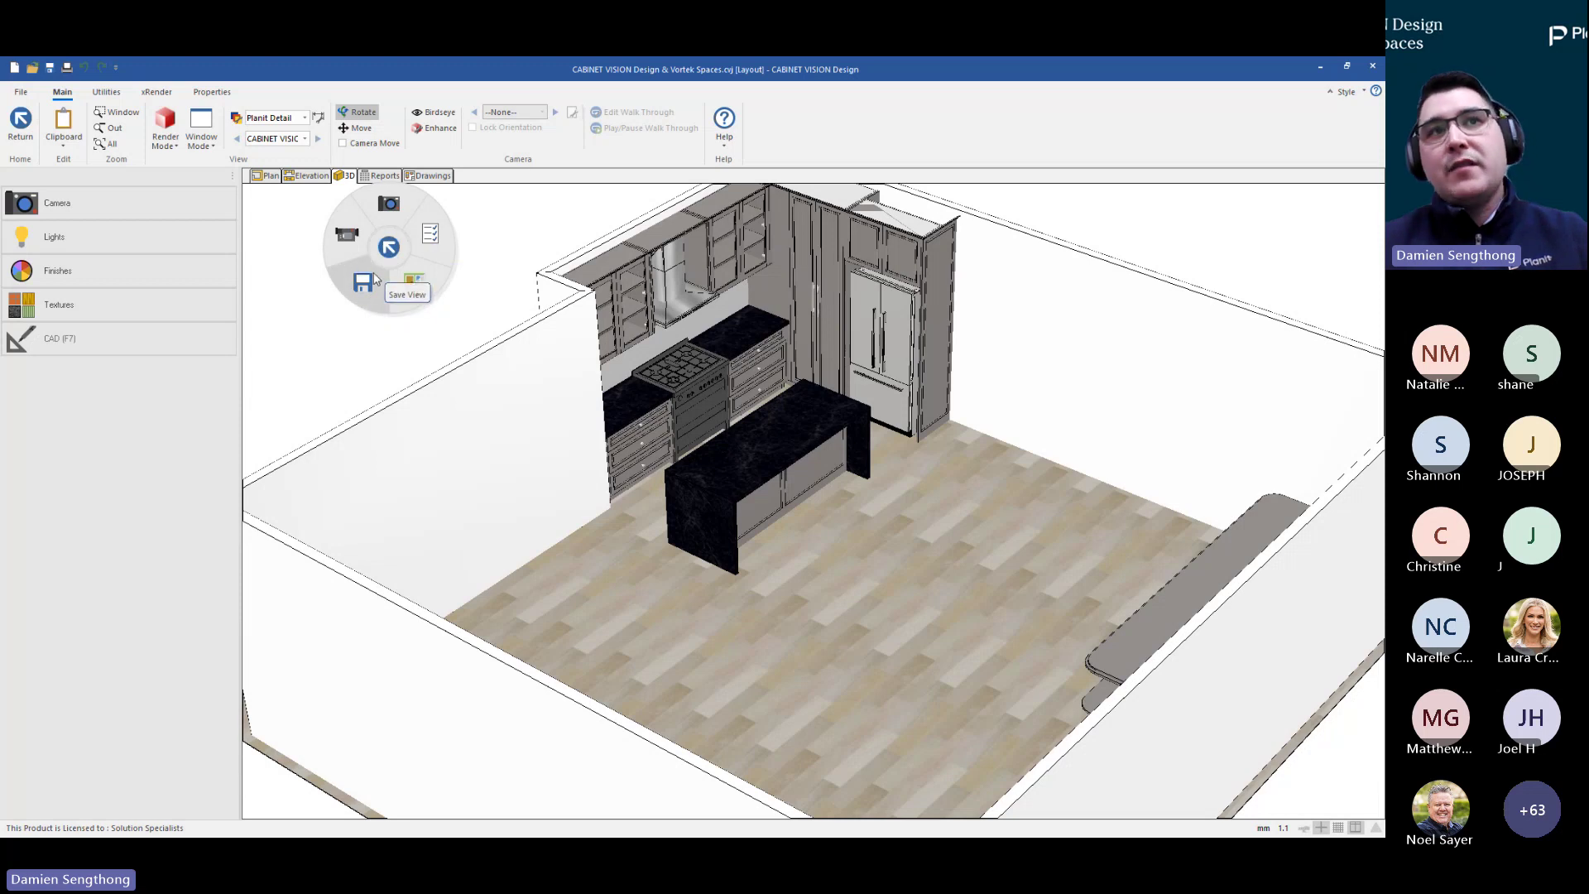
{"action": "left_click", "coordinate": [368, 281]}
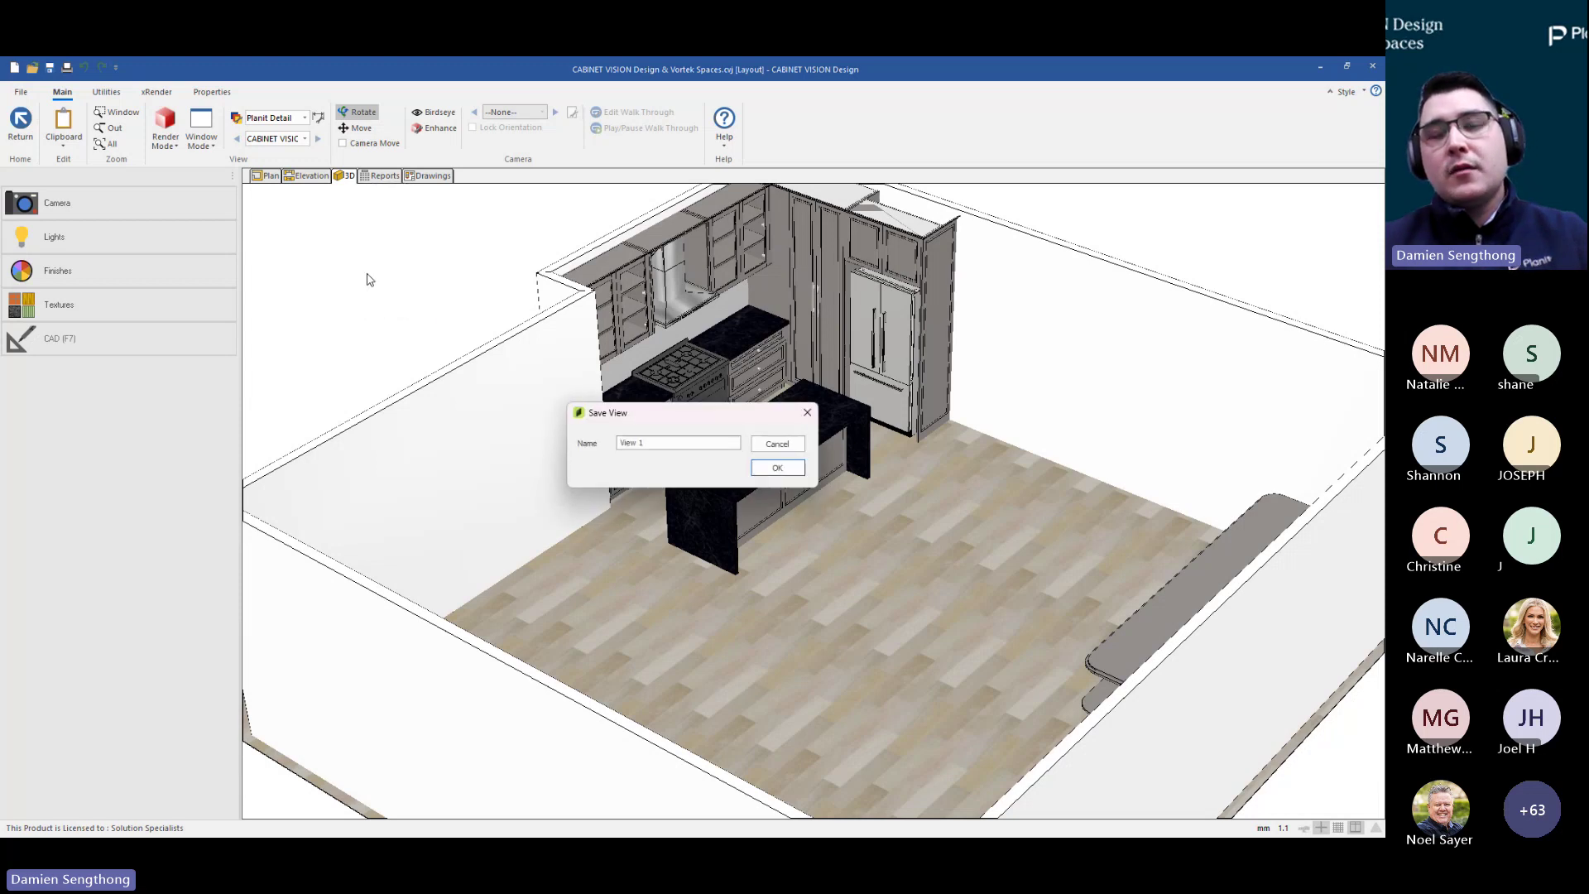
{"action": "left_click", "coordinate": [783, 469]}
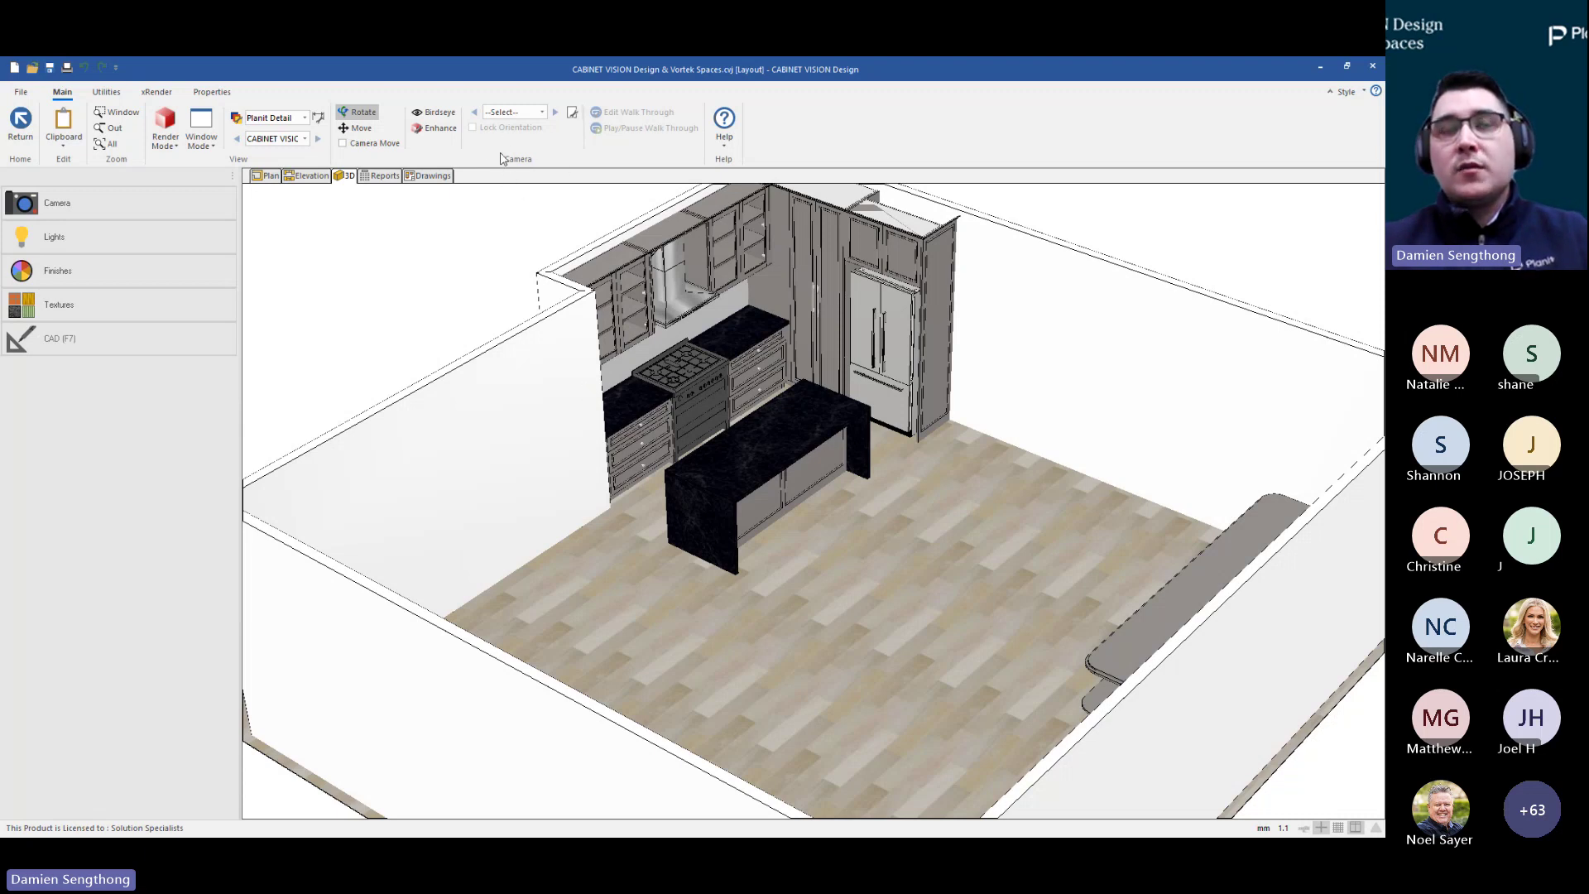
Activate the saved View 1 with its orientation locked and frame the whole room
{"action": "left_click", "coordinate": [543, 112]}
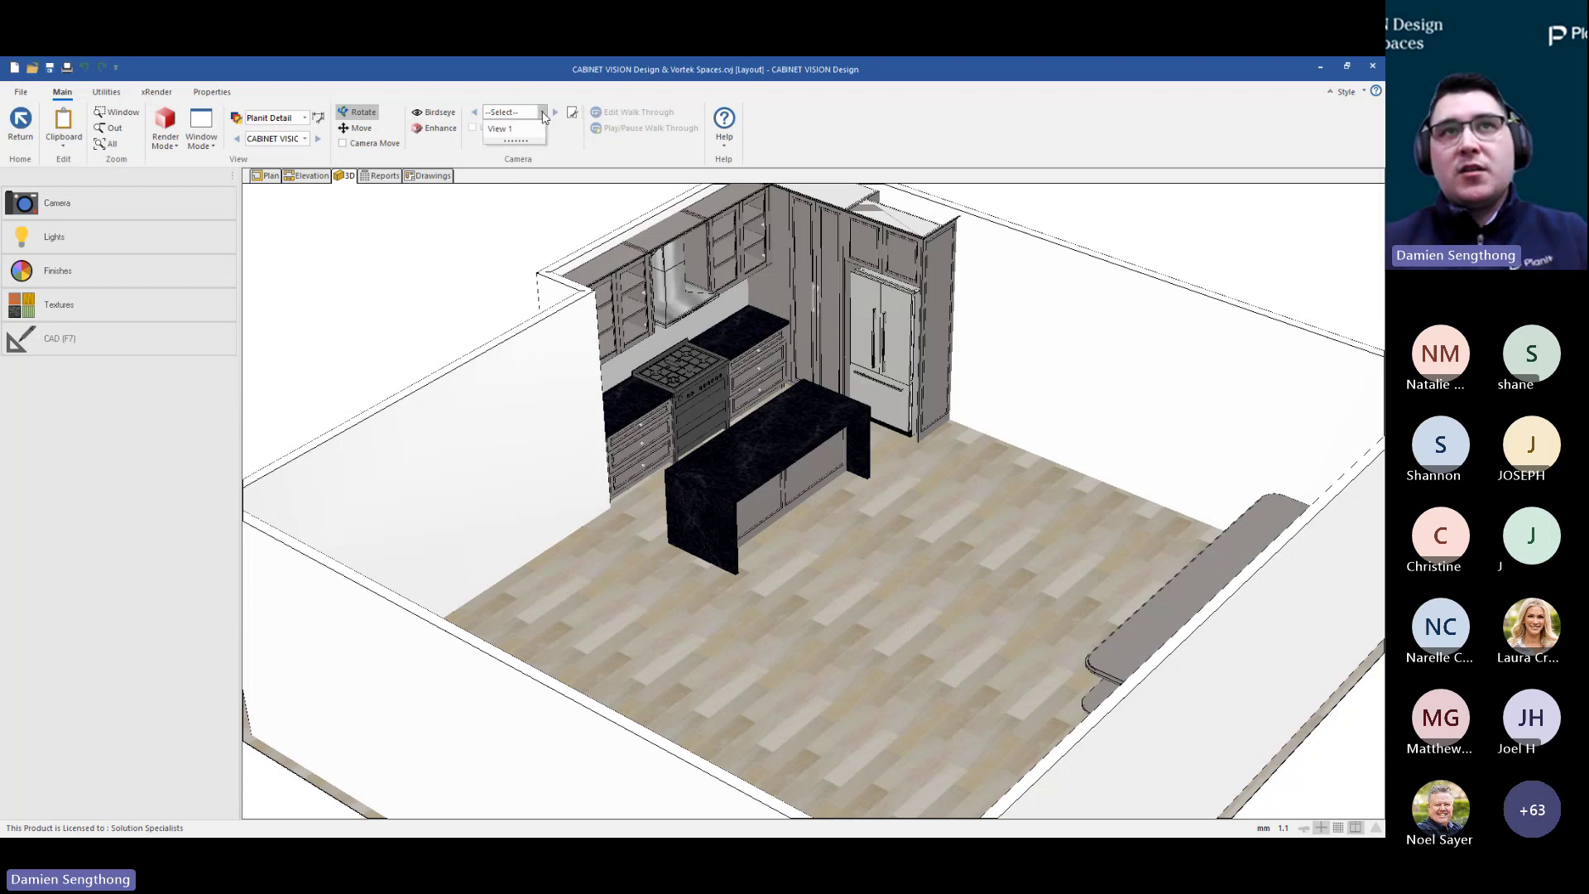
{"action": "left_click", "coordinate": [520, 133]}
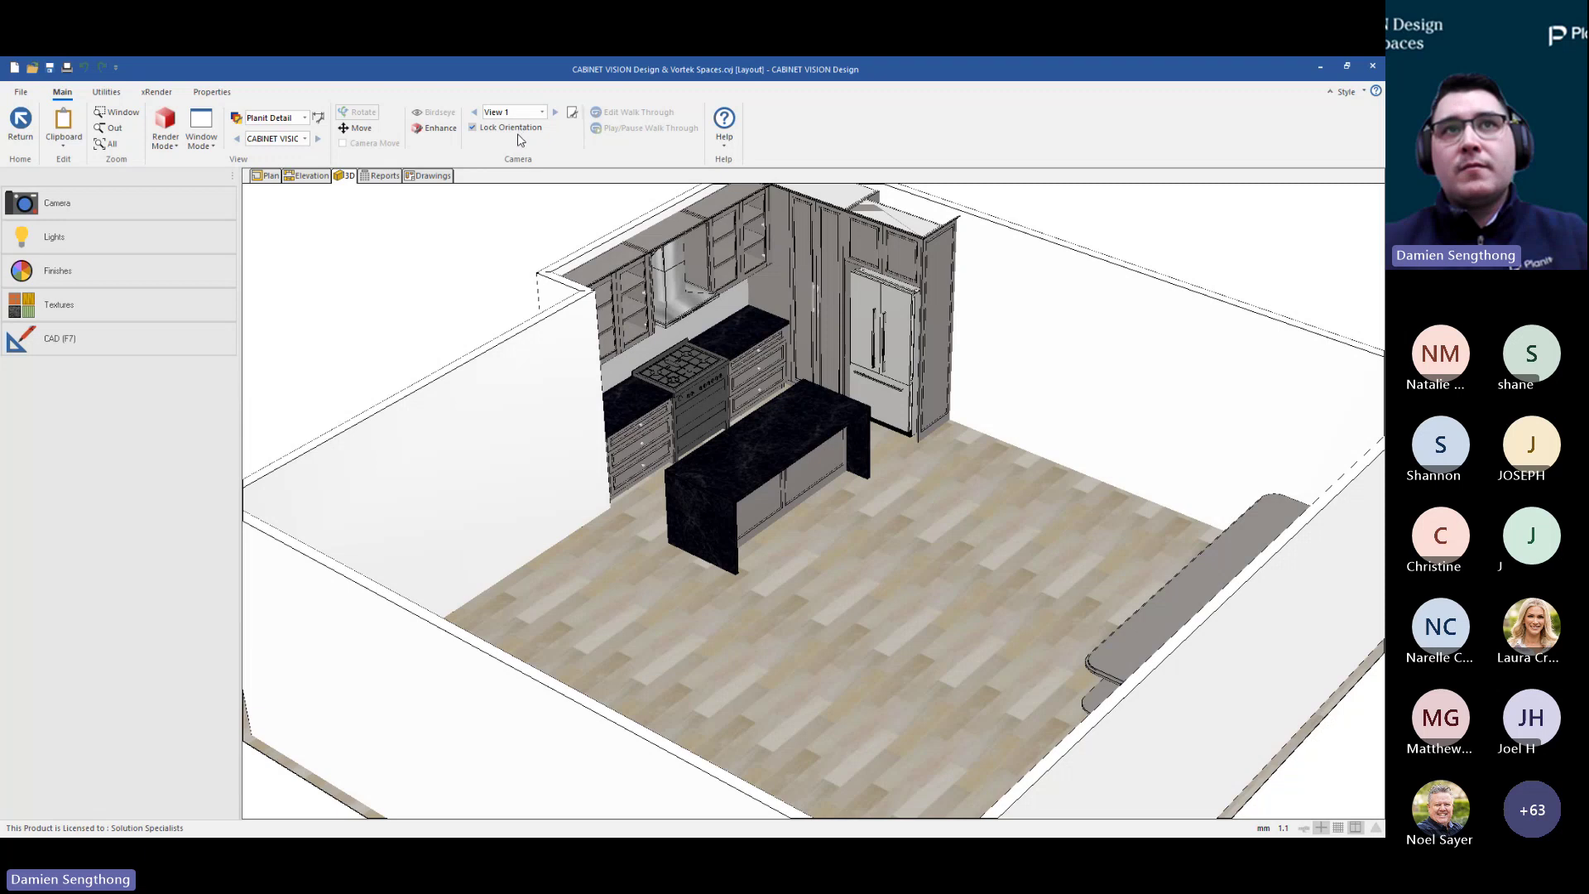
{"action": "scroll", "coordinate": [593, 385], "scroll_direction": "up", "scroll_amount": 2}
{"action": "scroll", "coordinate": [534, 408], "scroll_direction": "up", "scroll_amount": 2}
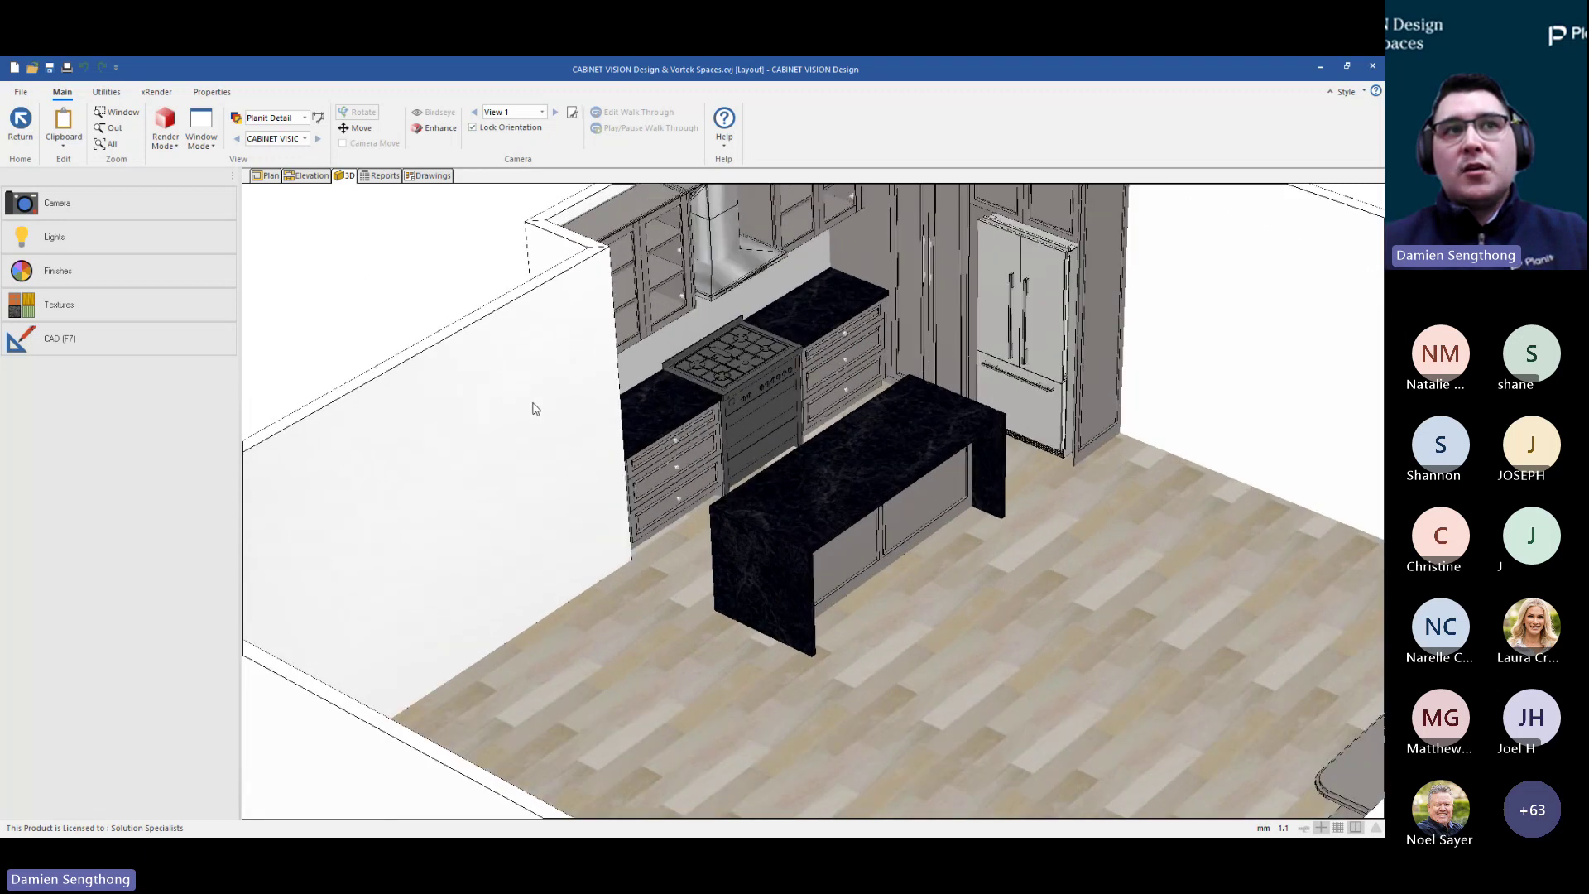
{"action": "scroll", "coordinate": [526, 394], "scroll_direction": "down", "scroll_amount": 3}
{"action": "scroll", "coordinate": [666, 386], "scroll_direction": "down", "scroll_amount": 3}
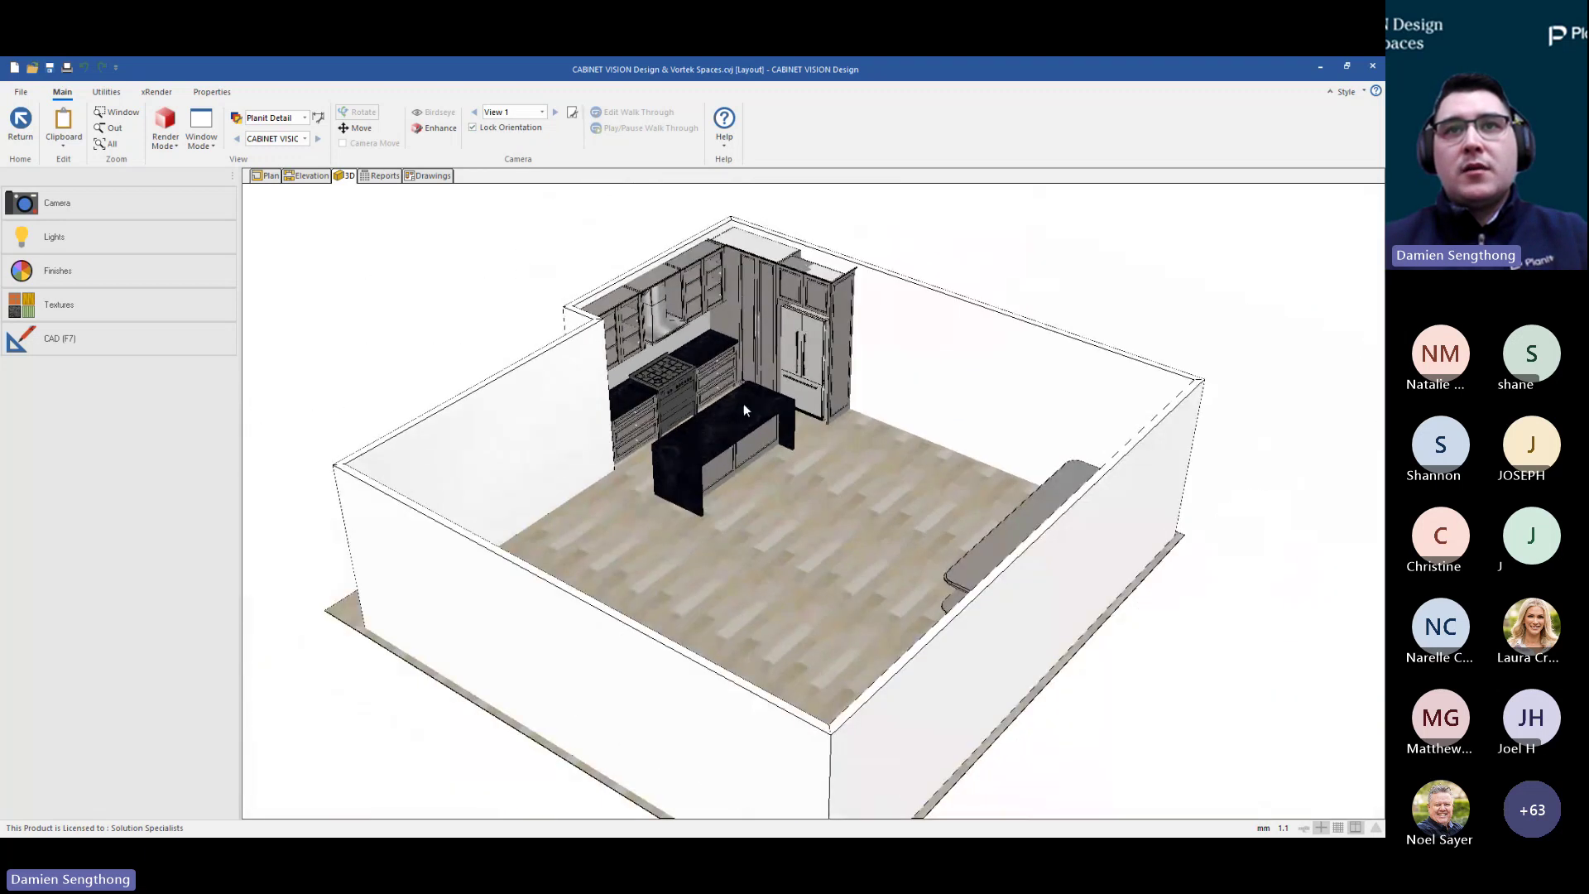
{"action": "scroll", "coordinate": [542, 344], "scroll_direction": "up", "scroll_amount": 4}
{"action": "scroll", "coordinate": [534, 342], "scroll_direction": "down", "scroll_amount": 2}
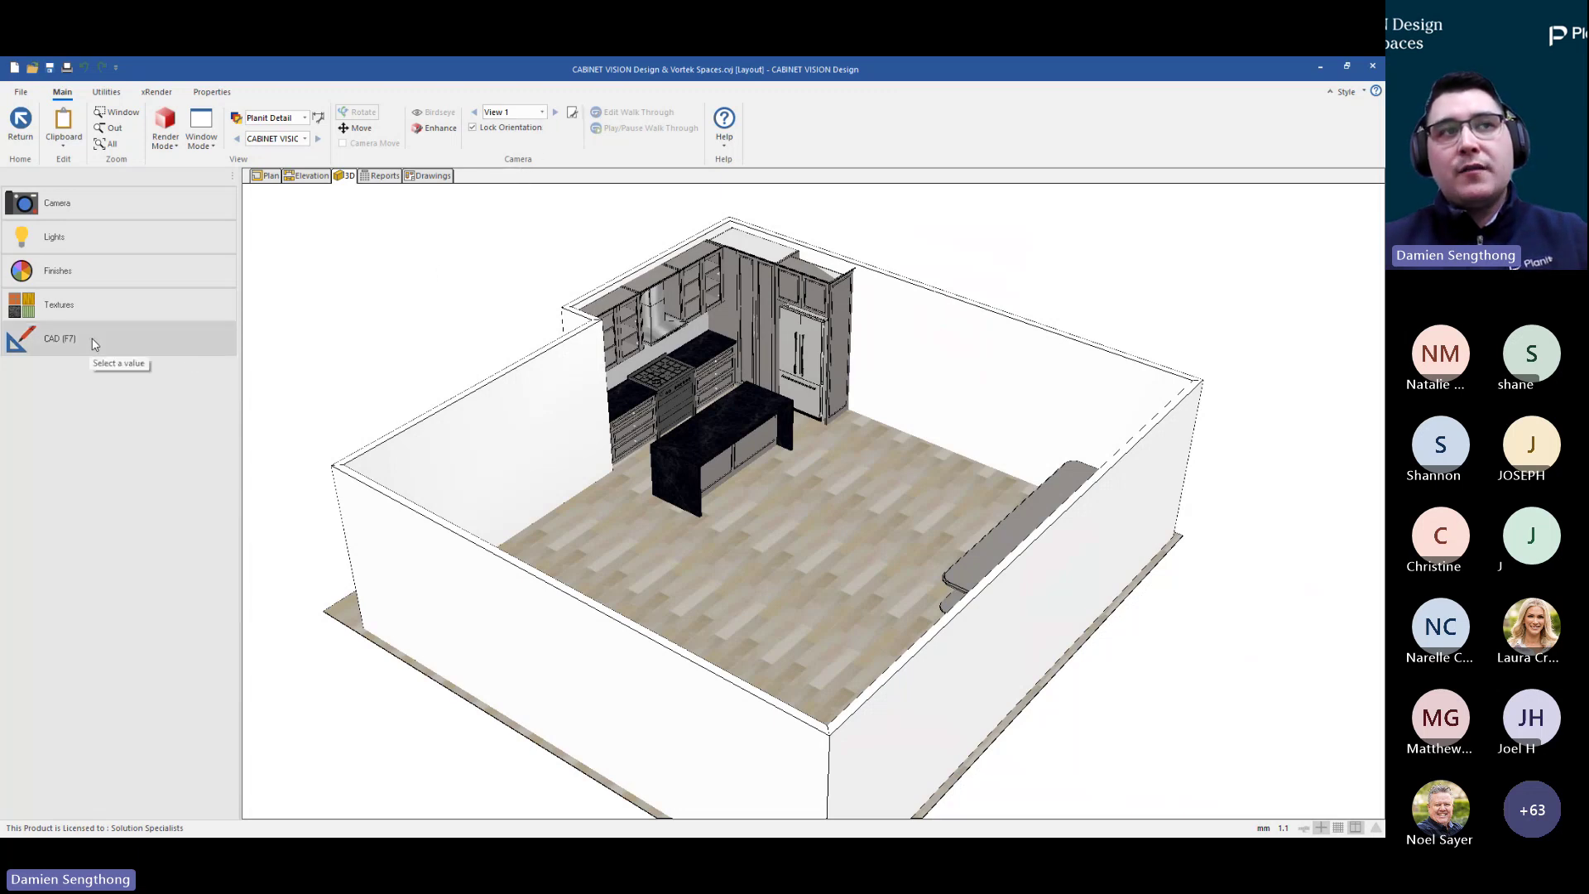
Annotate the locked 3D view with a text leader reading Kitchen that points at the tall fridge cabinet
{"action": "left_click", "coordinate": [114, 338]}
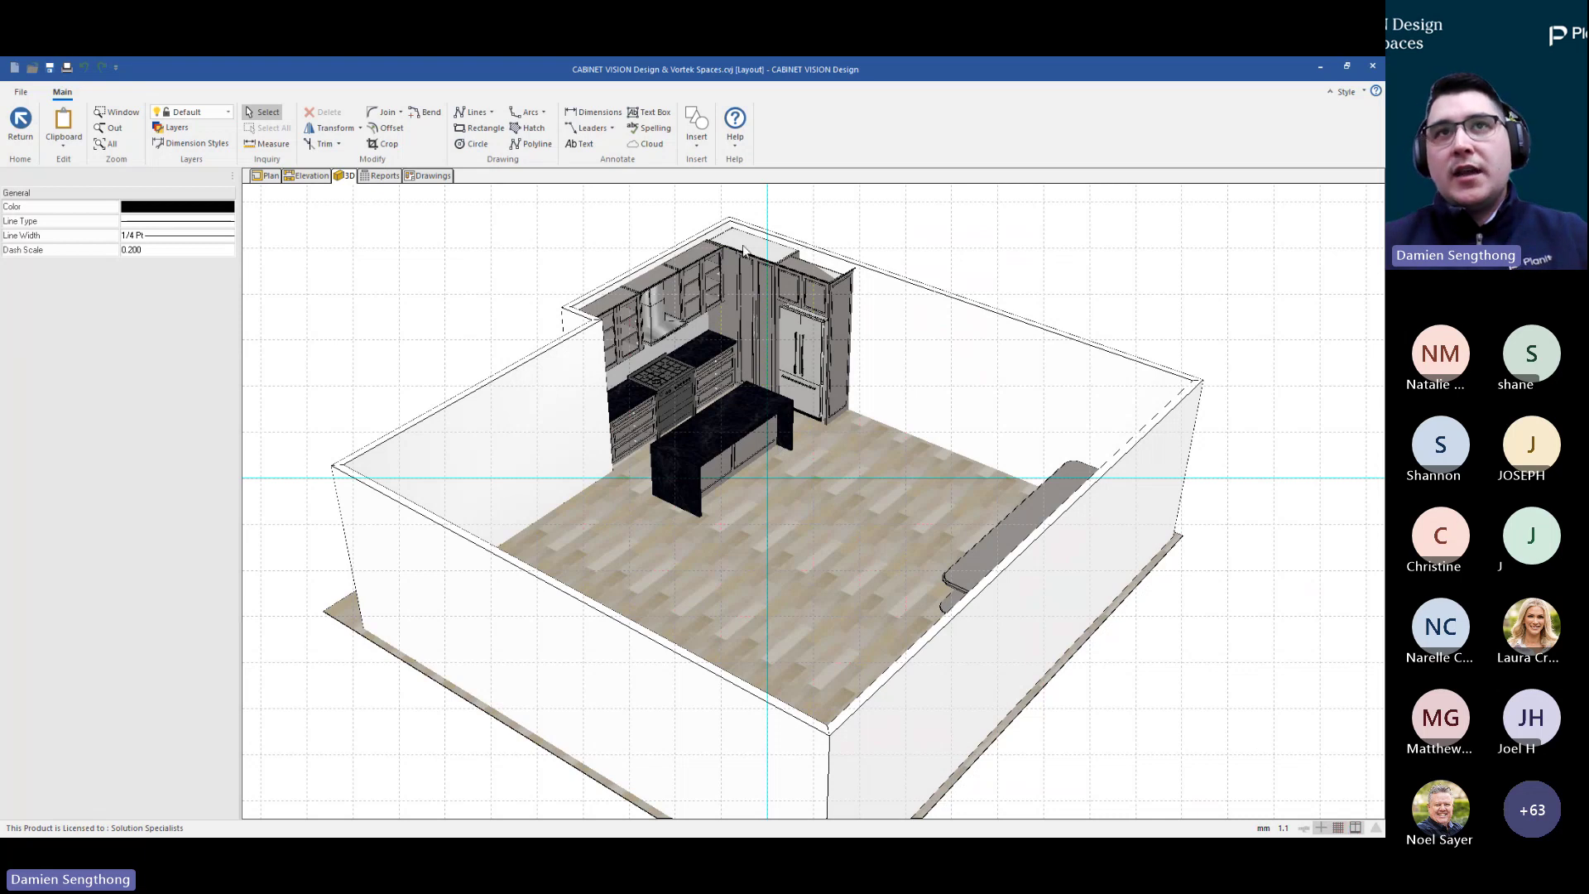
{"action": "left_click", "coordinate": [579, 143]}
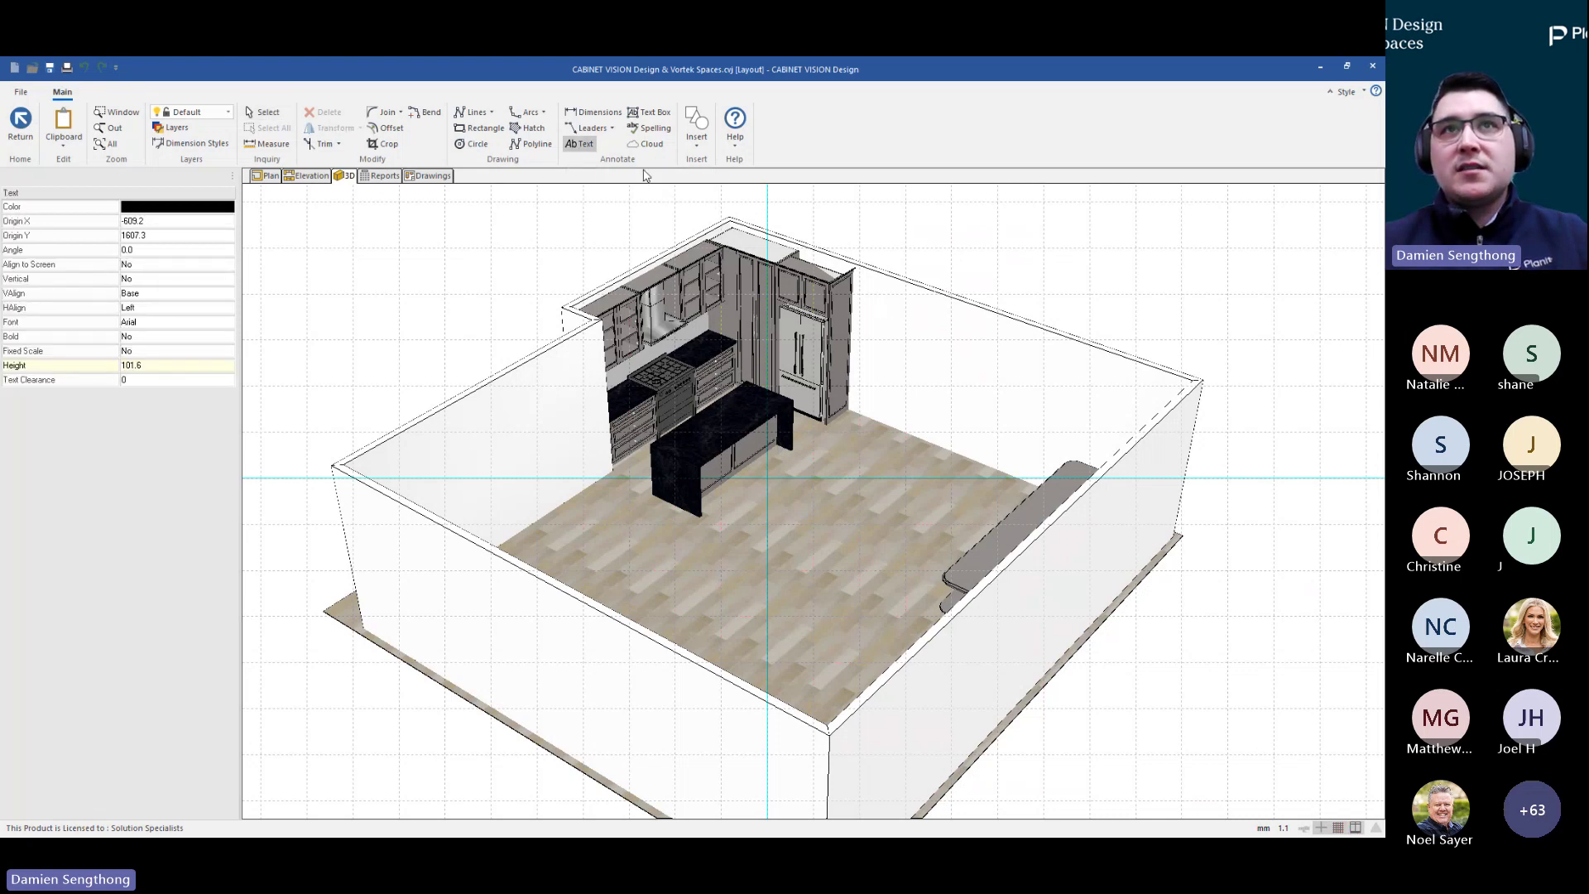
{"action": "left_click", "coordinate": [593, 128]}
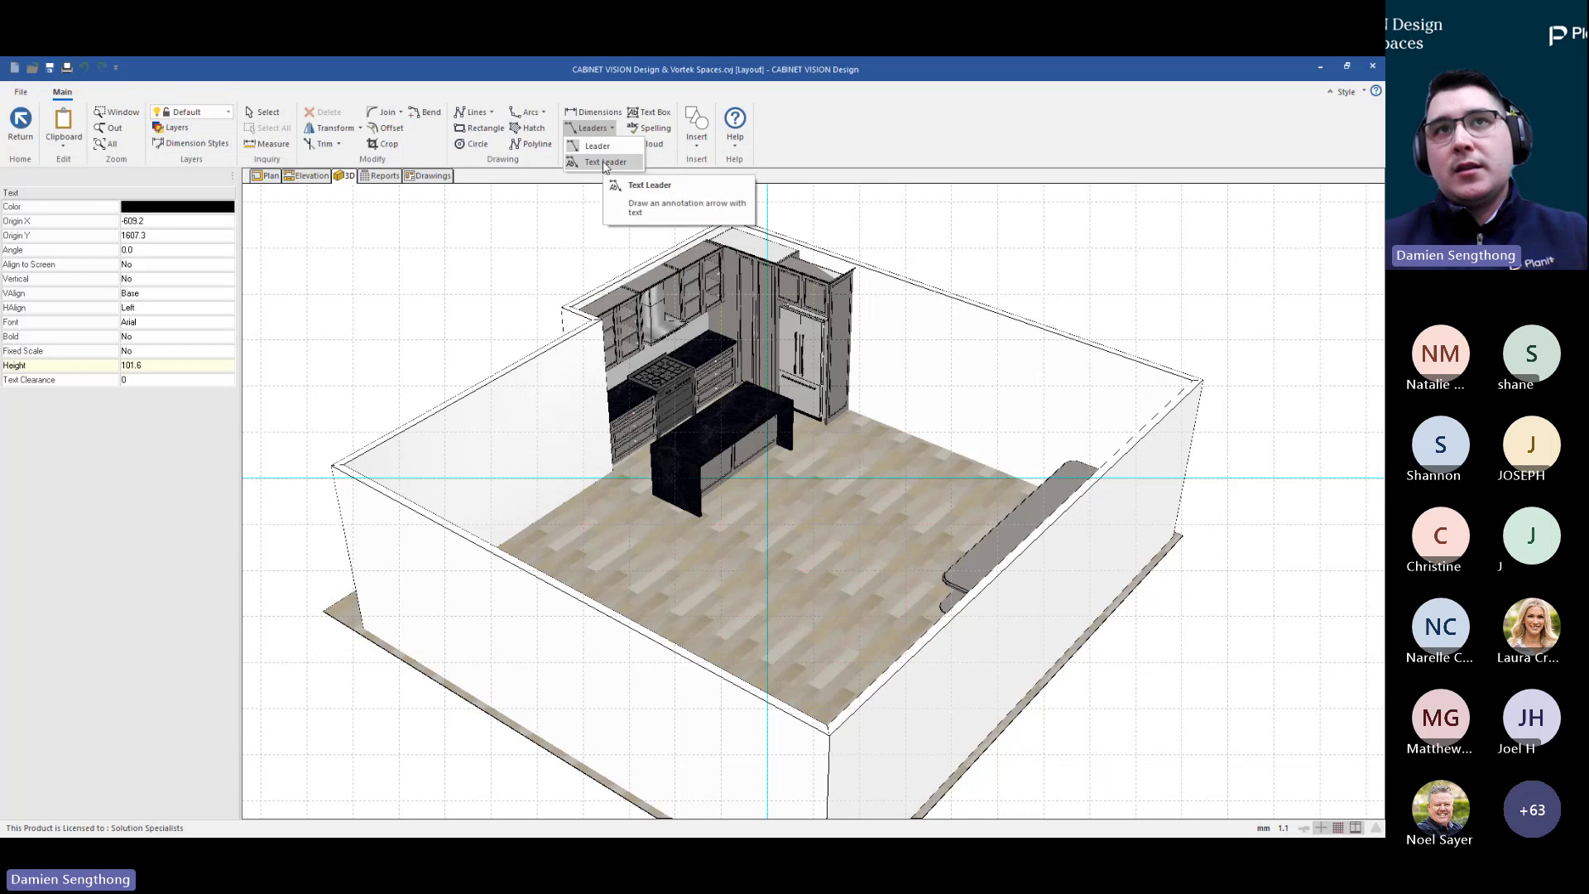
{"action": "left_click", "coordinate": [606, 162]}
{"action": "left_click", "coordinate": [860, 334]}
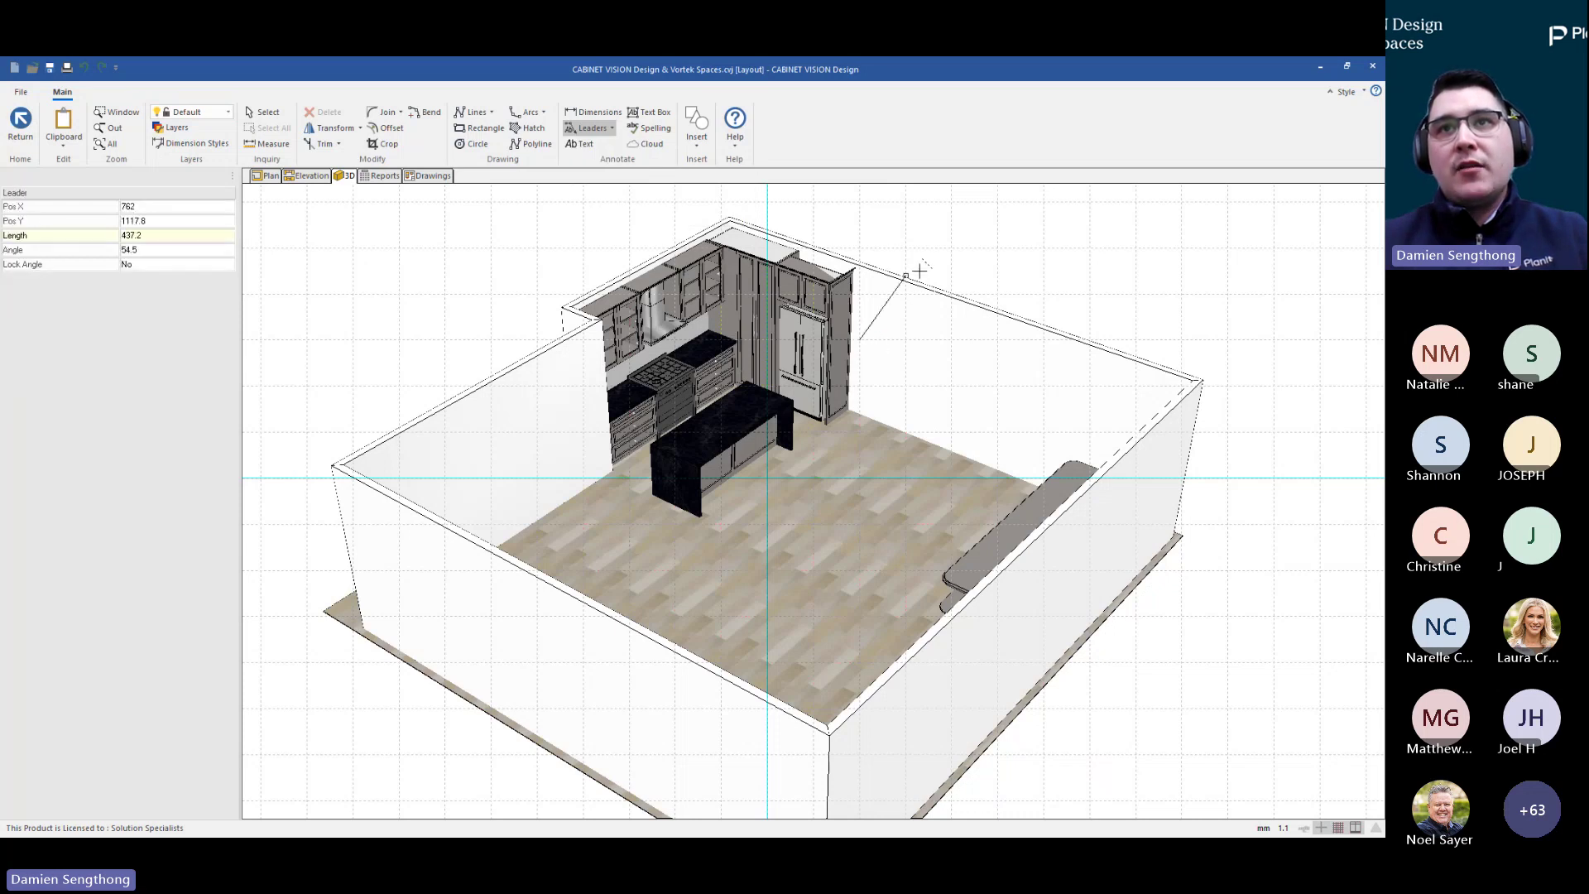
{"action": "left_click", "coordinate": [959, 265]}
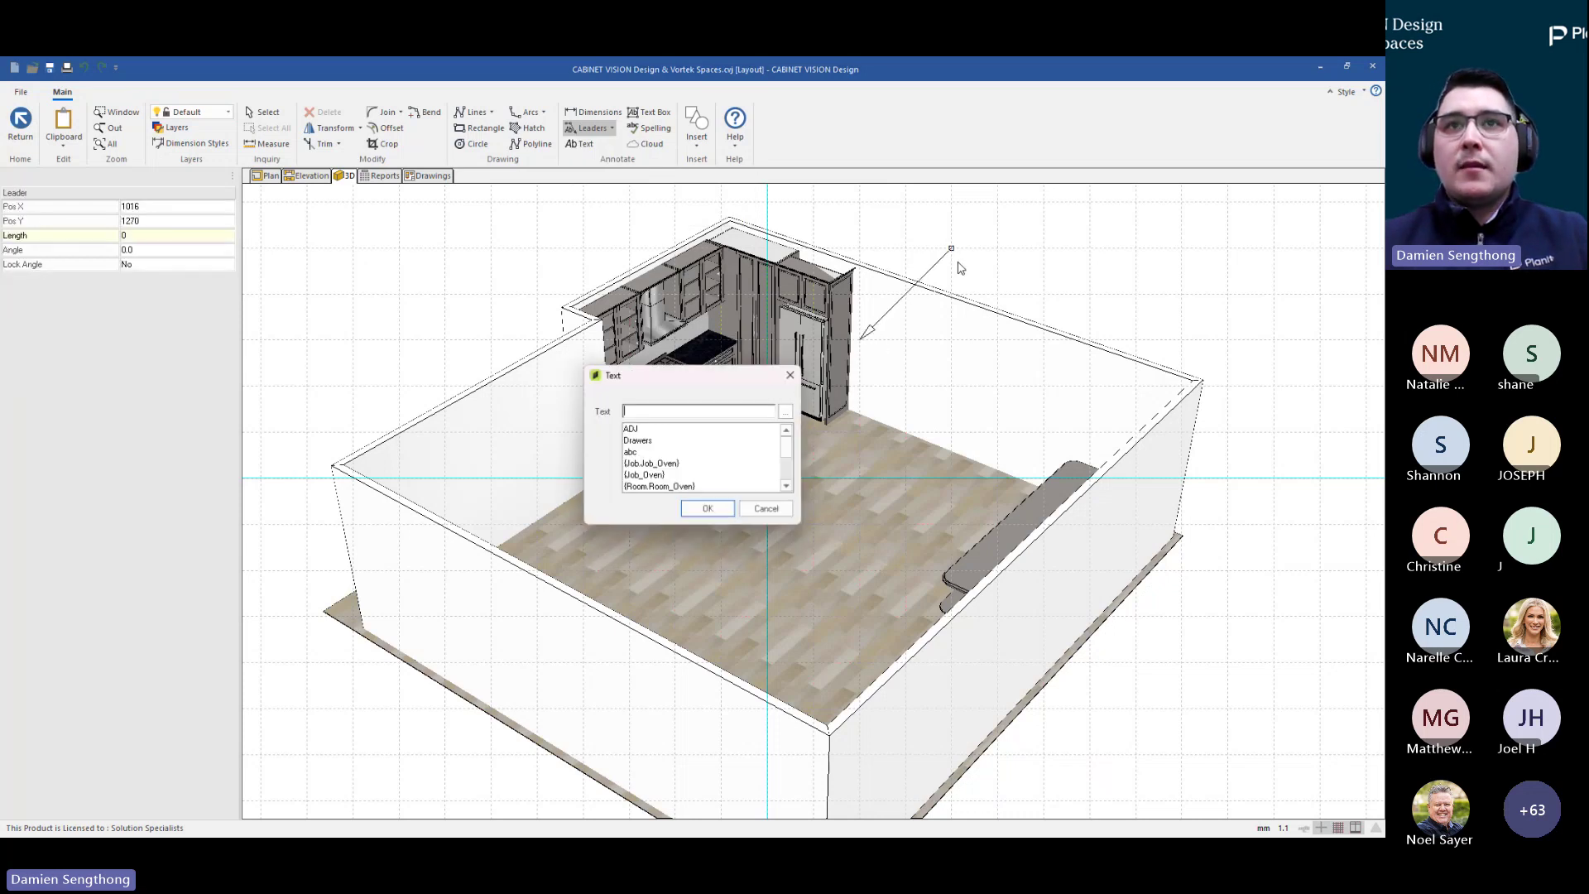
{"action": "type", "text": "Kitchen"}
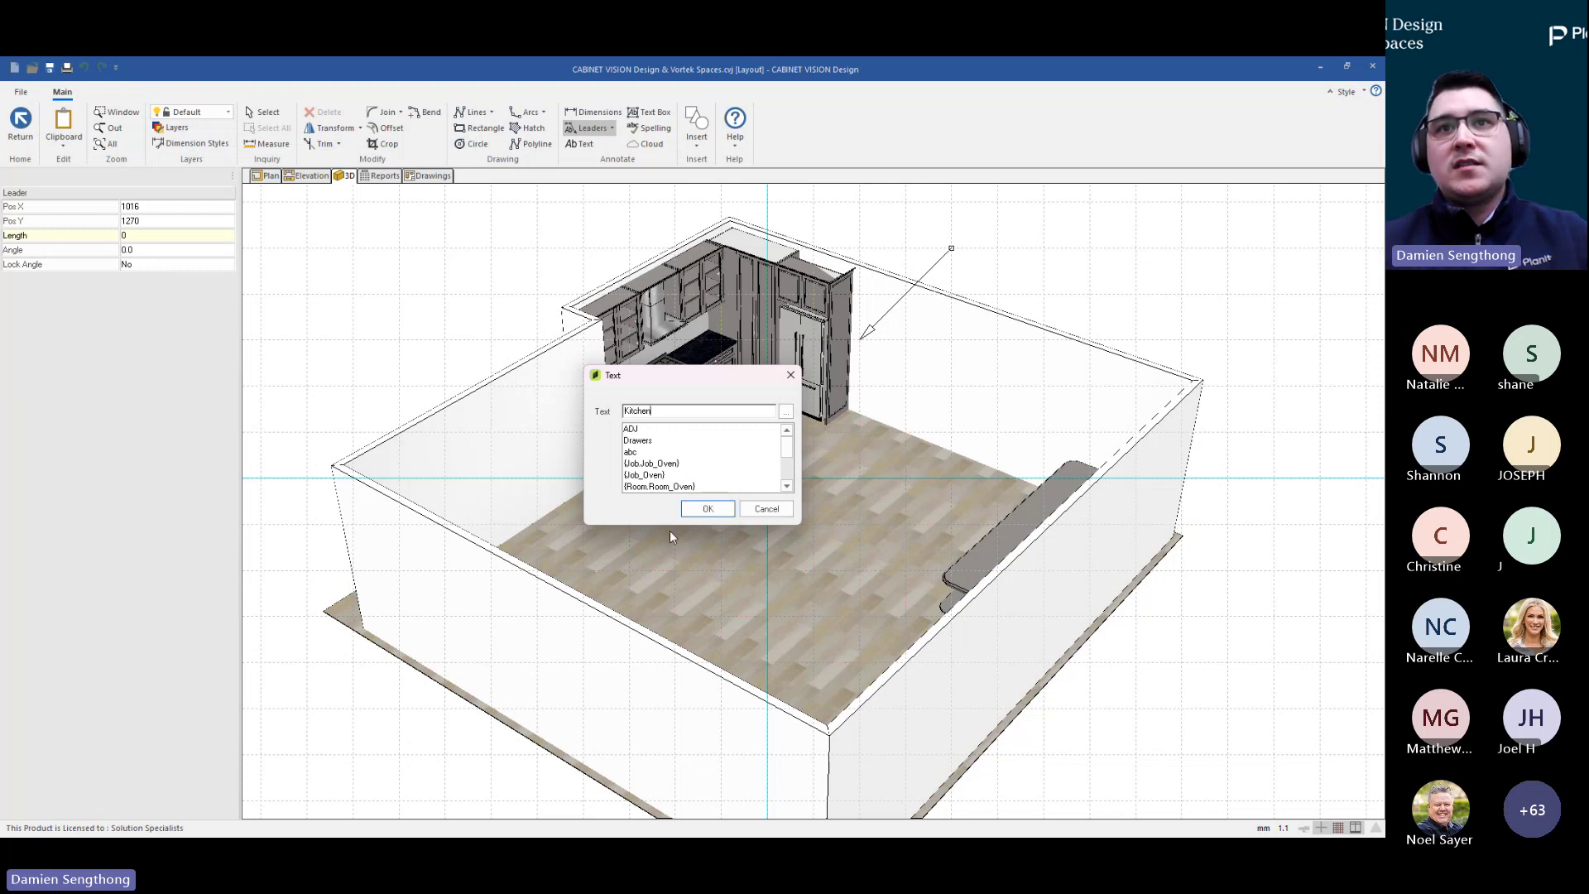
{"action": "left_click", "coordinate": [708, 508]}
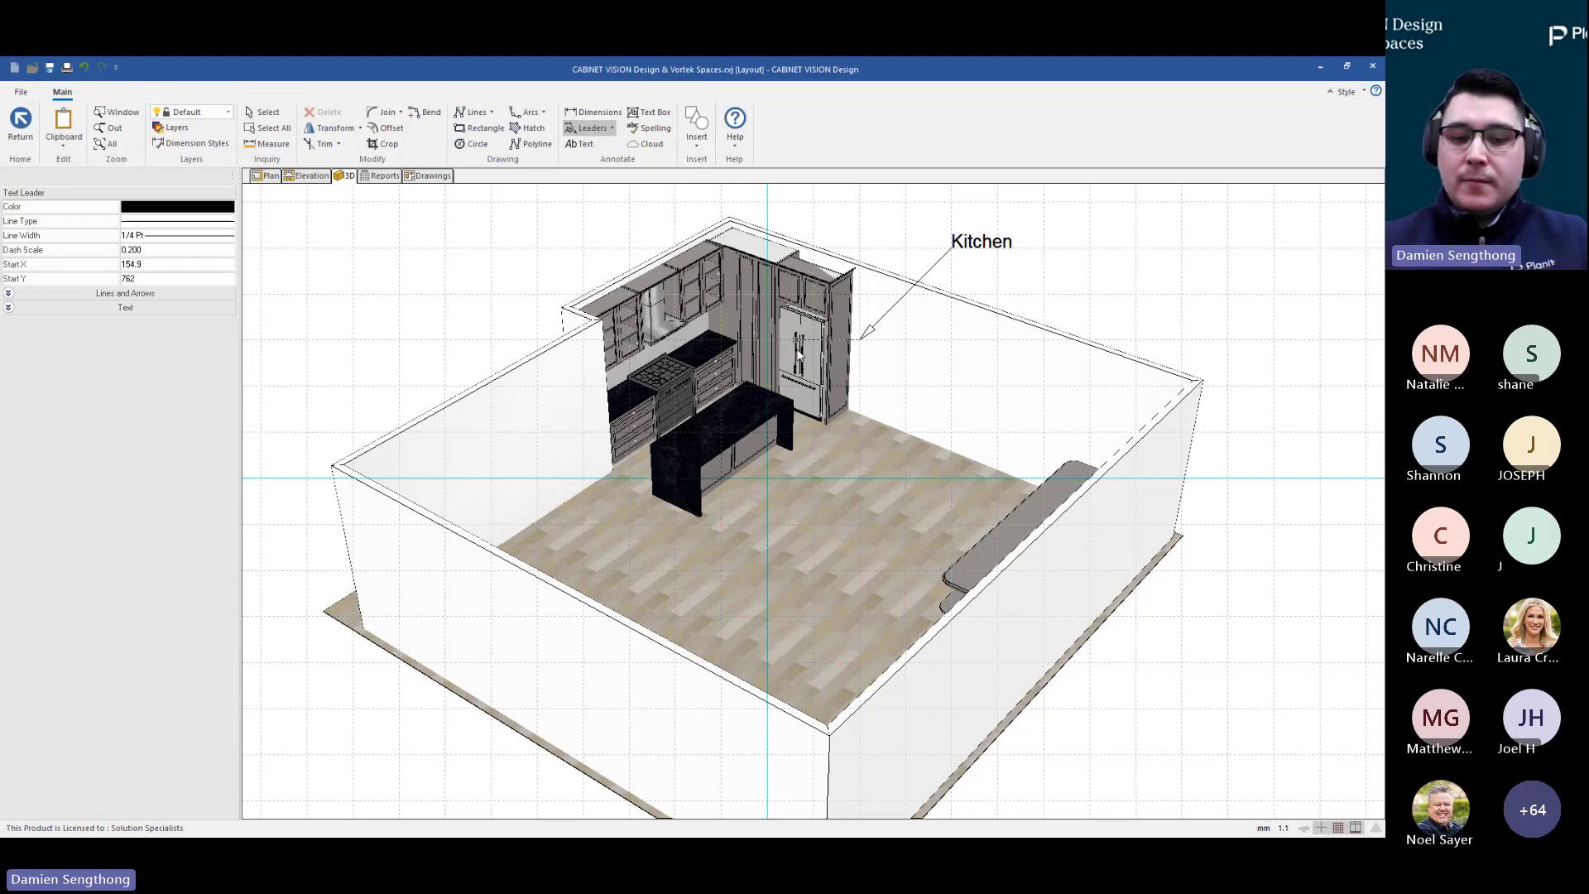
{"action": "key", "text": "Escape"}
{"action": "key", "text": "Escape"}
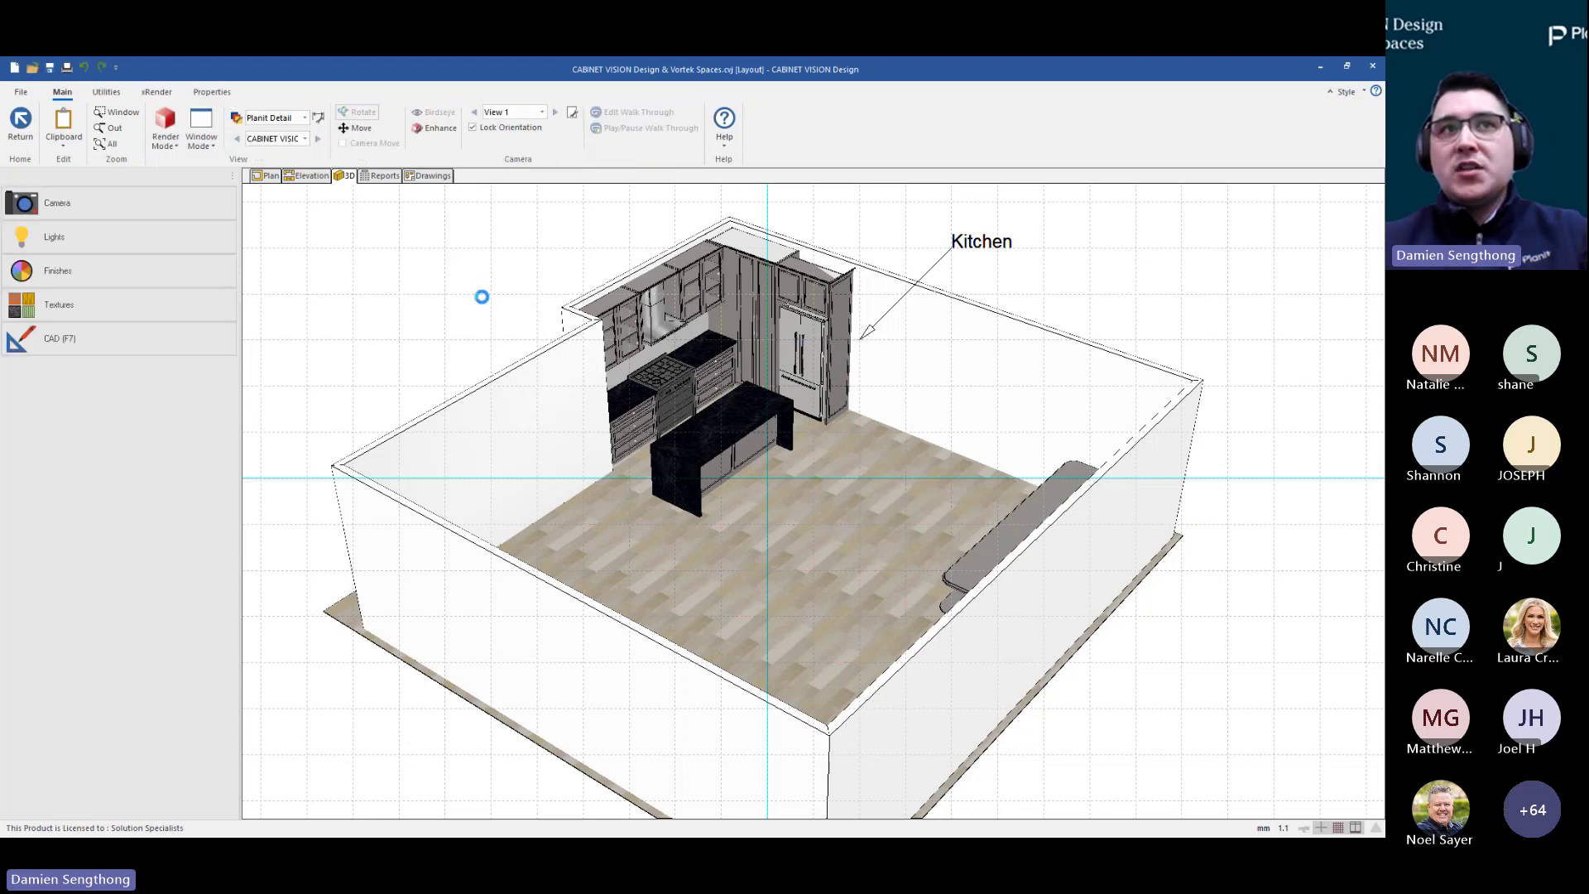
Capture the annotated 3D view as a scene and switch to the drawing sheets
{"action": "right_click", "coordinate": [452, 292]}
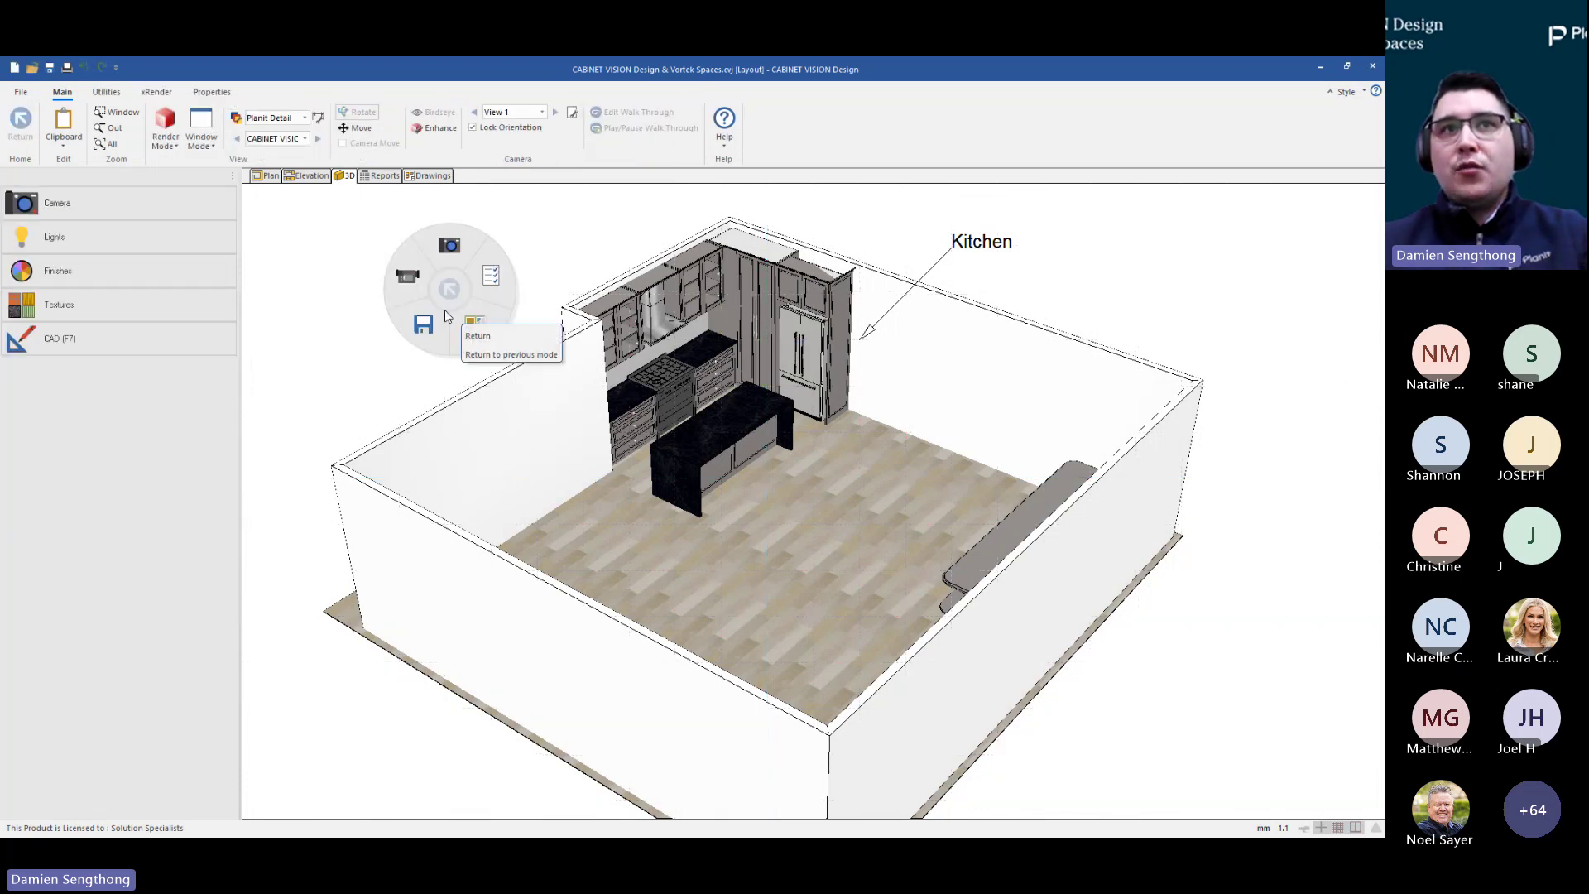
{"action": "left_click", "coordinate": [441, 254]}
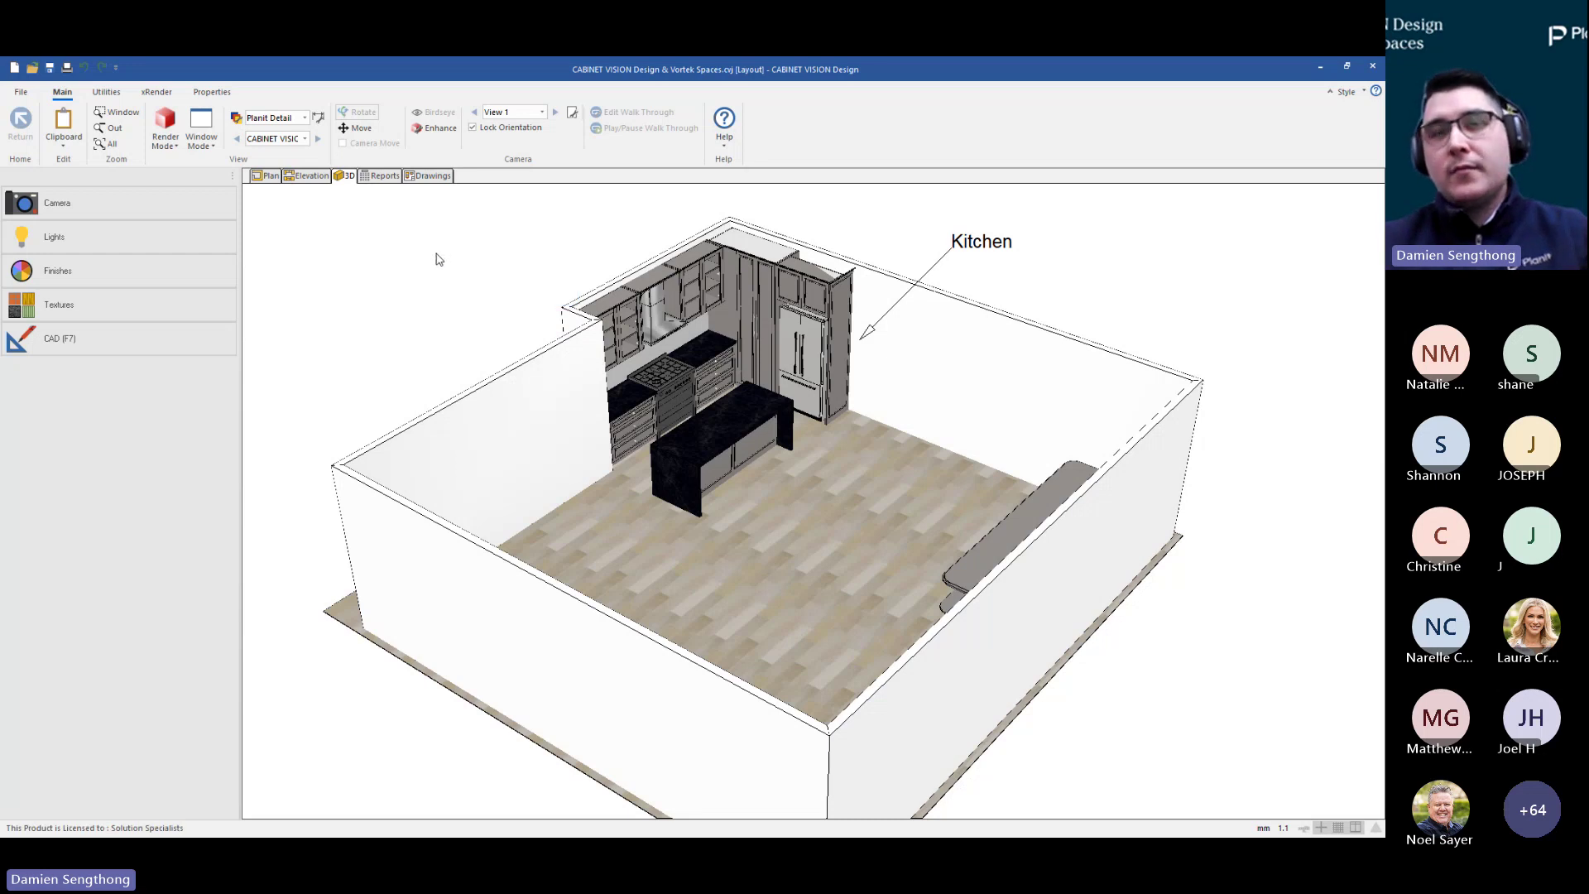
{"action": "left_click", "coordinate": [430, 178]}
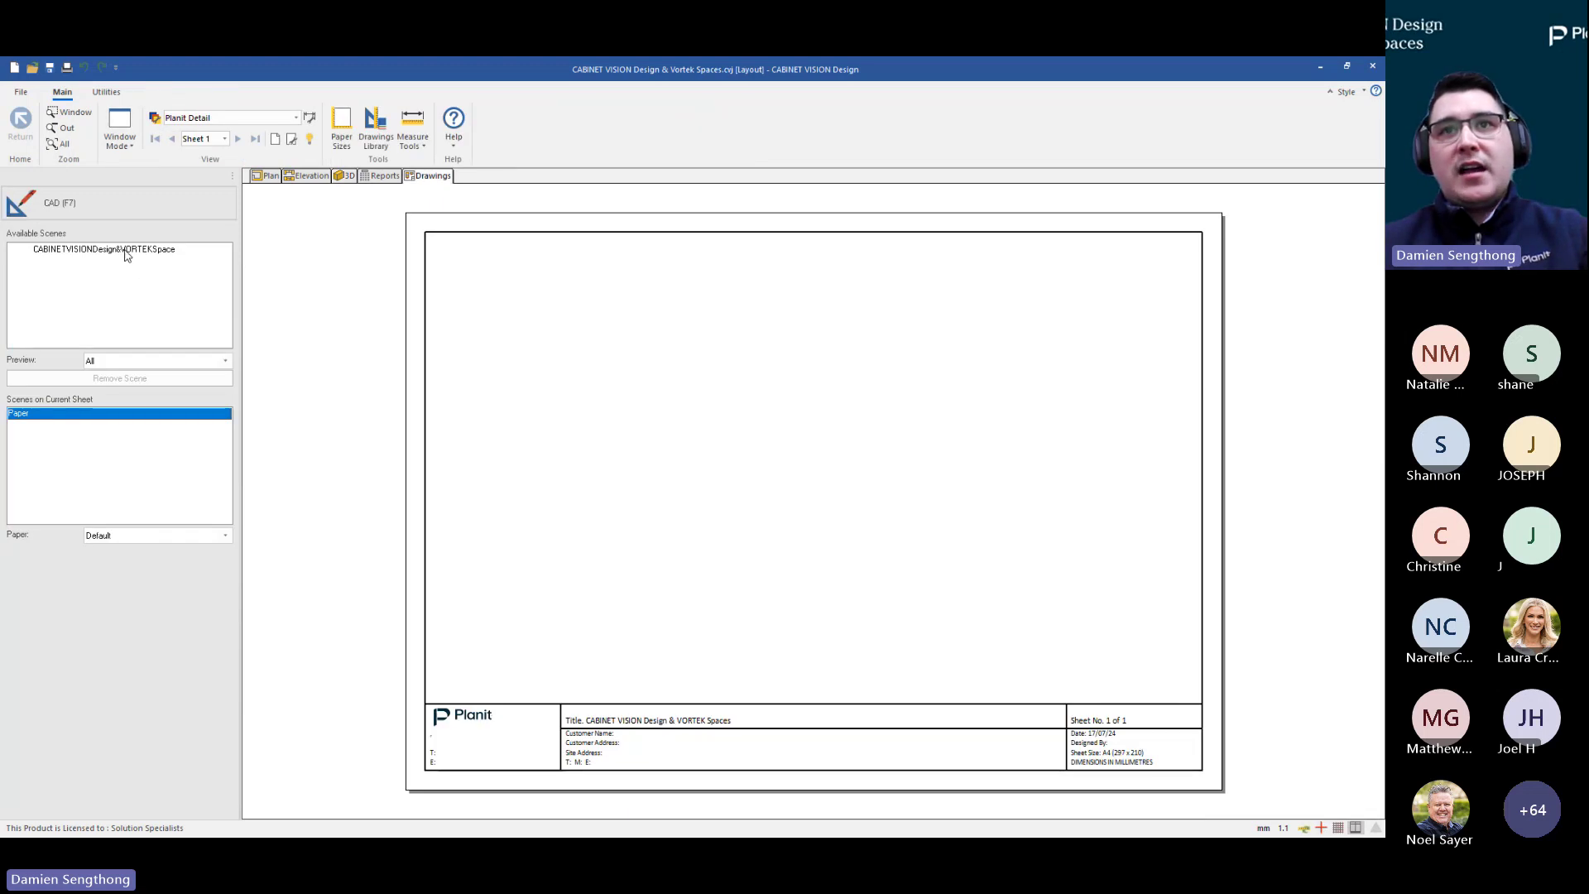
Place the CABINETVISIONDesign&VORTEKSpace scene on Sheet 1, inspect it and delete it from the sheet
{"action": "left_click_drag", "start_coordinate": [126, 255], "coordinate": [500, 624]}
{"action": "scroll", "coordinate": [828, 346], "scroll_direction": "up", "scroll_amount": 2}
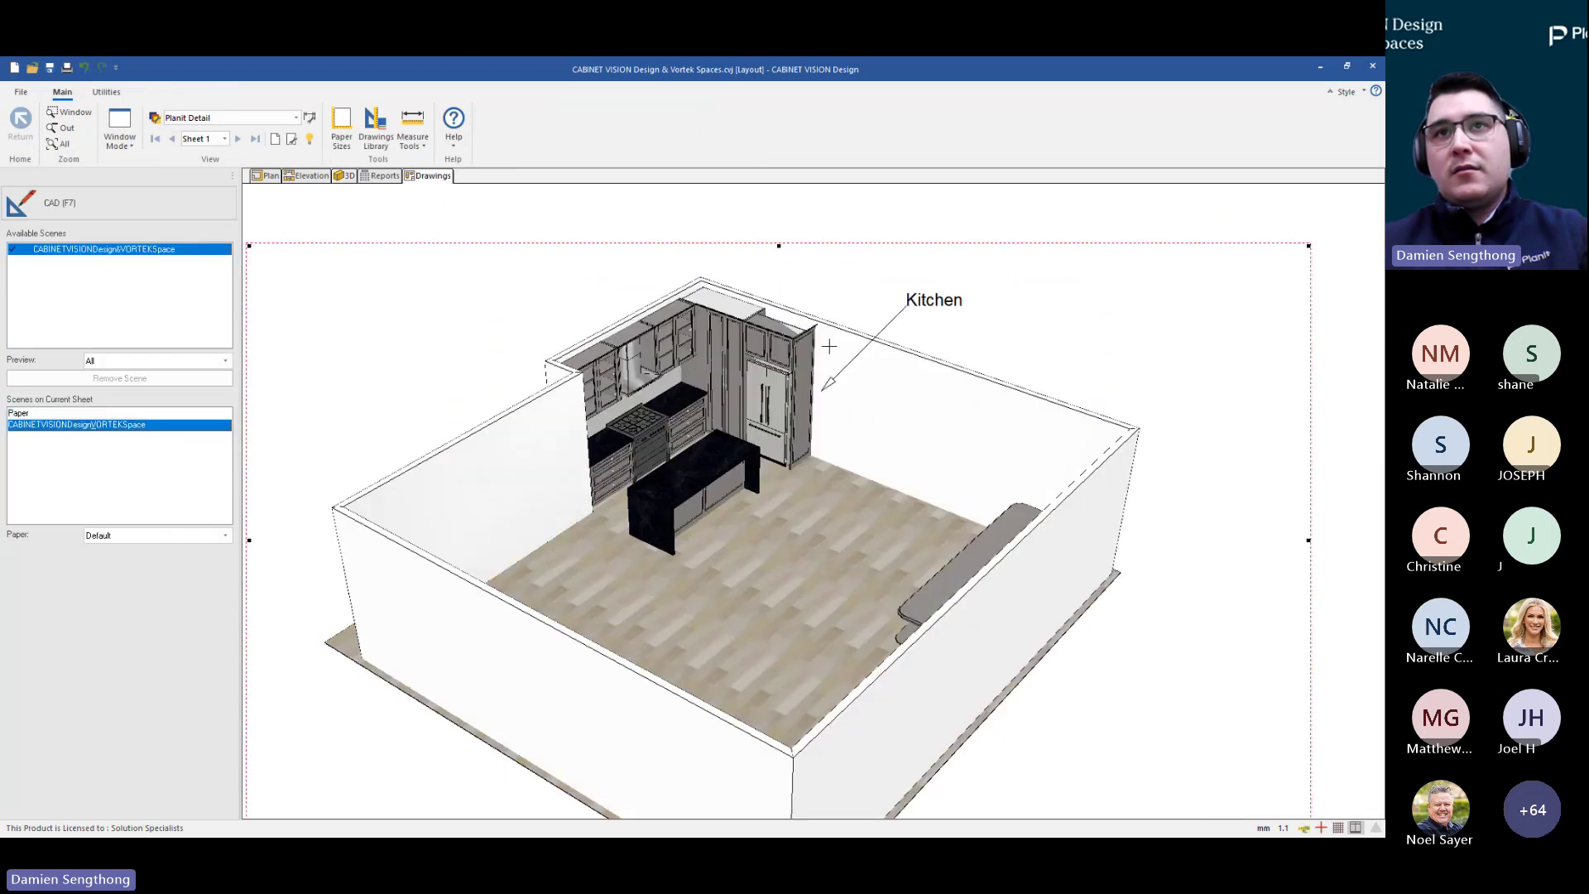
{"action": "scroll", "coordinate": [829, 346], "scroll_direction": "down", "scroll_amount": 2}
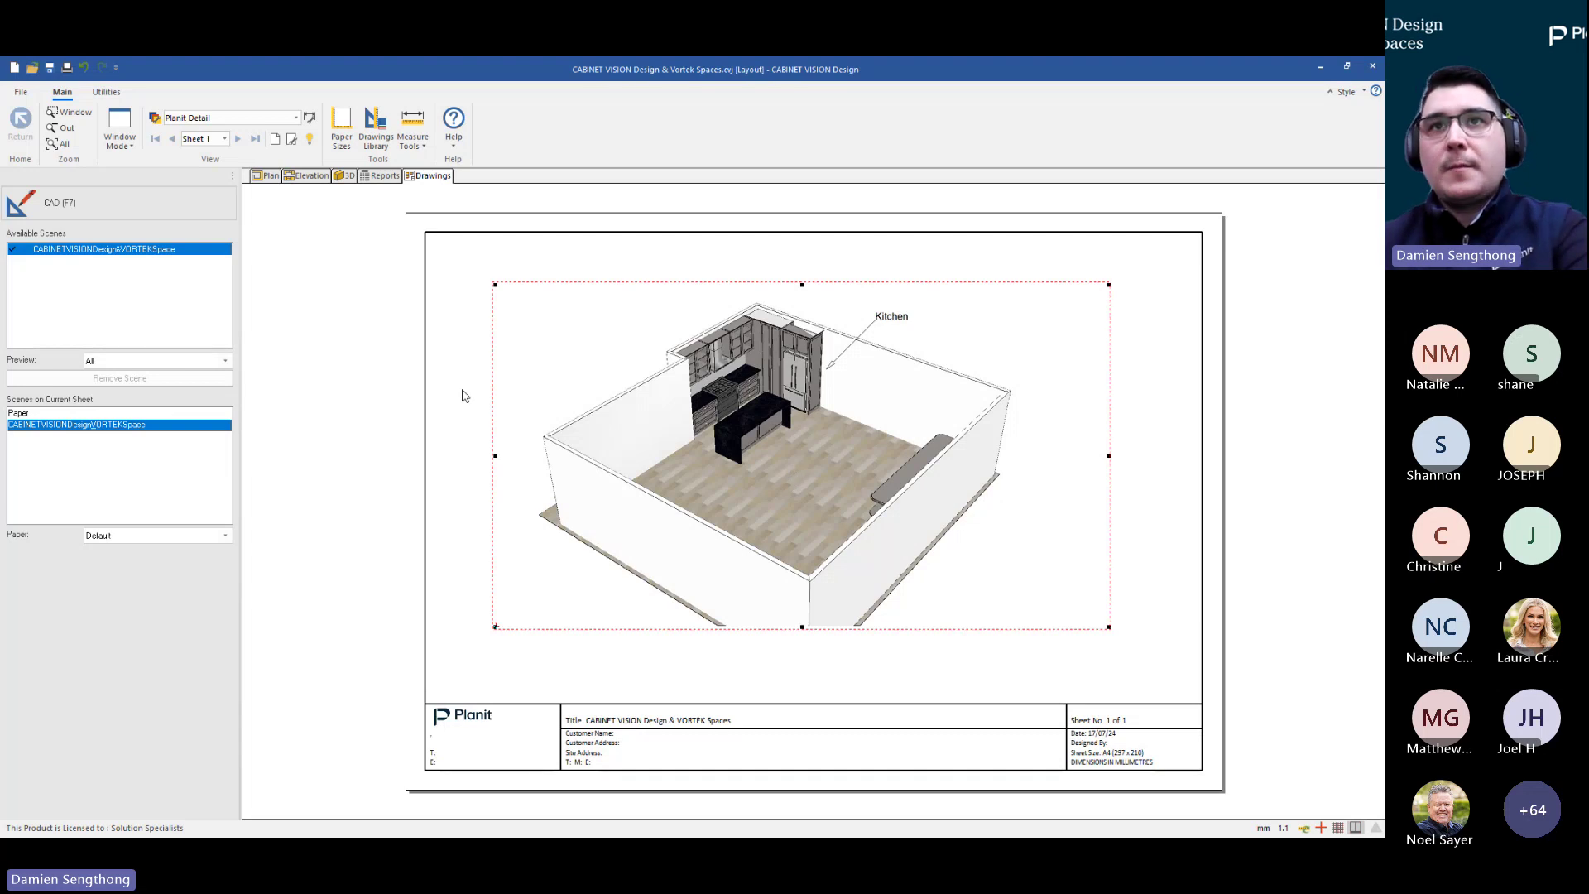
{"action": "key", "text": "Delete"}
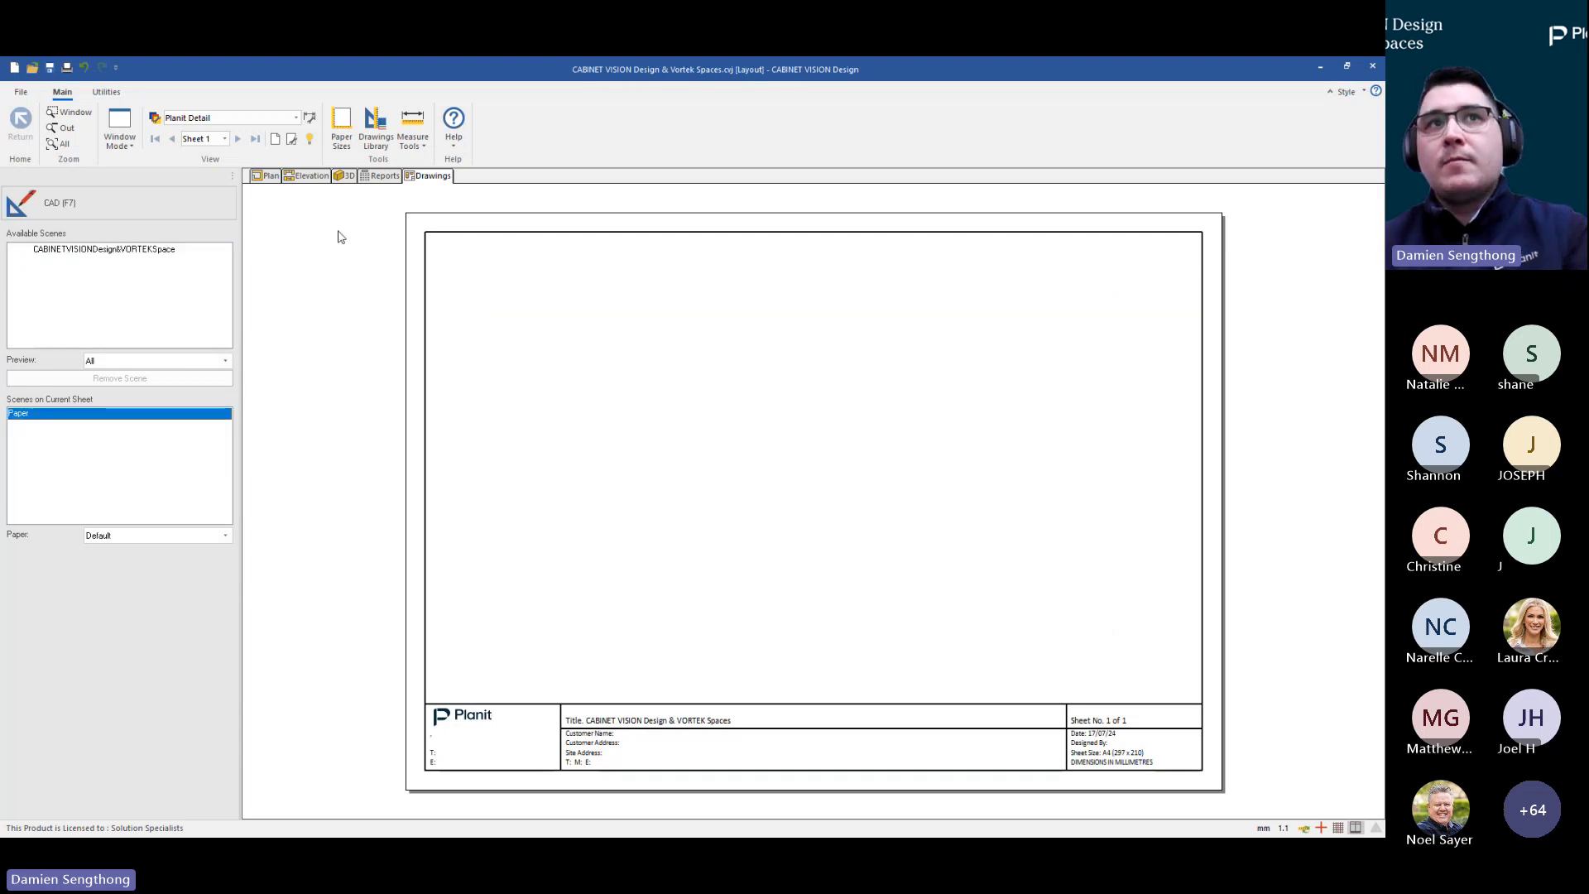
Enhance the 3D view of the kitchen room from an angled corner perspective and capture it as a scene for the drawings
{"action": "left_click", "coordinate": [346, 176]}
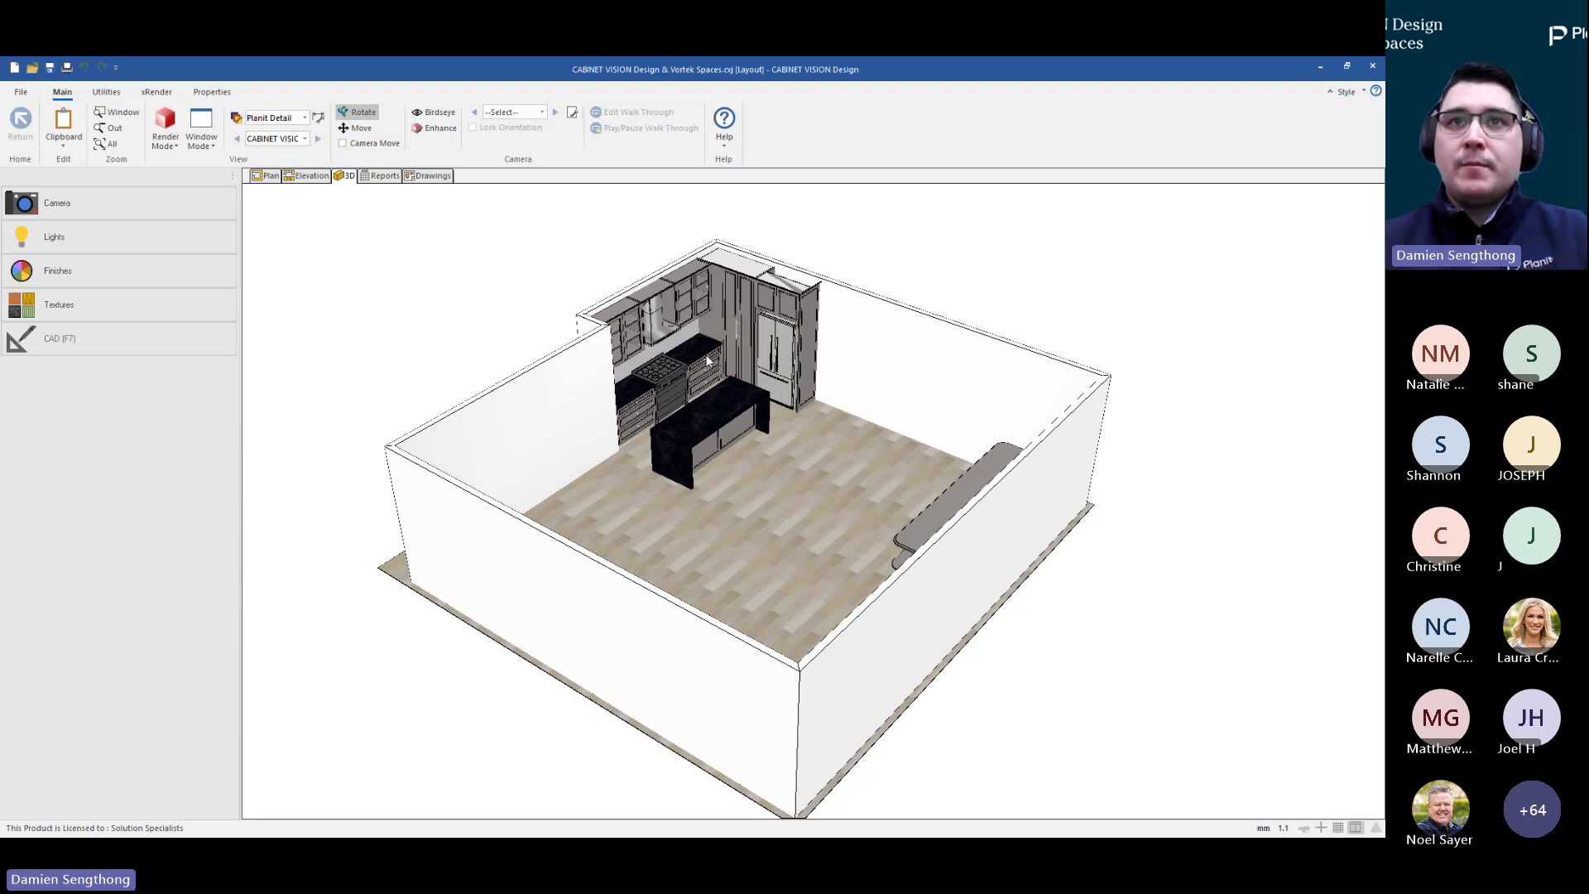
{"action": "scroll", "coordinate": [725, 349], "scroll_direction": "up", "scroll_amount": 3}
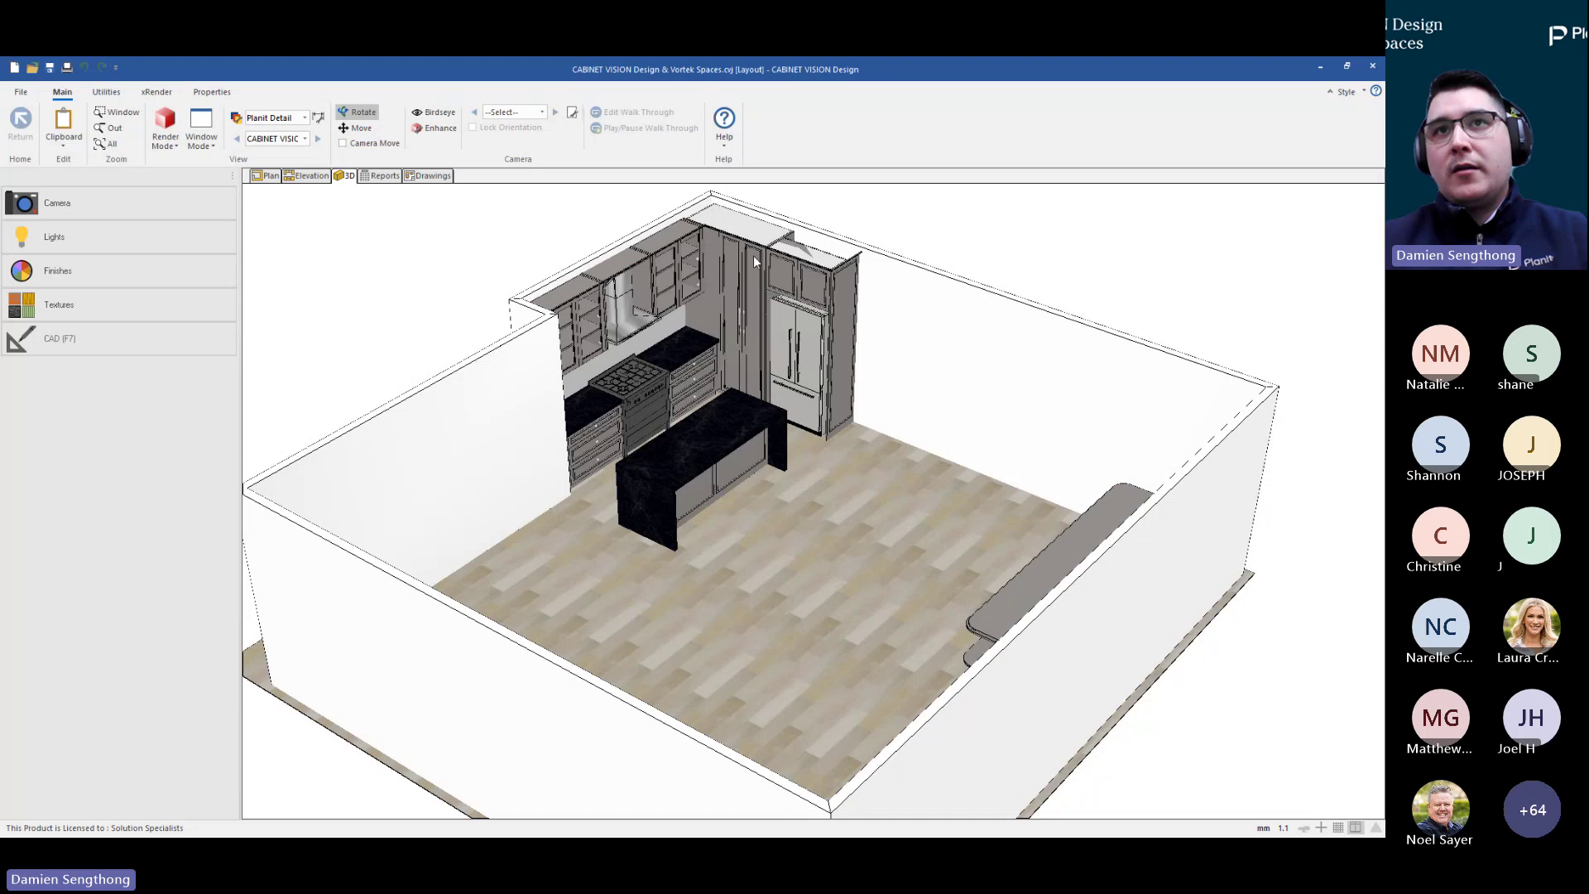
{"action": "left_click_drag", "start_coordinate": [710, 410], "coordinate": [535, 323]}
{"action": "scroll", "coordinate": [535, 321], "scroll_direction": "up", "scroll_amount": 2}
{"action": "scroll", "coordinate": [570, 312], "scroll_direction": "down", "scroll_amount": 2}
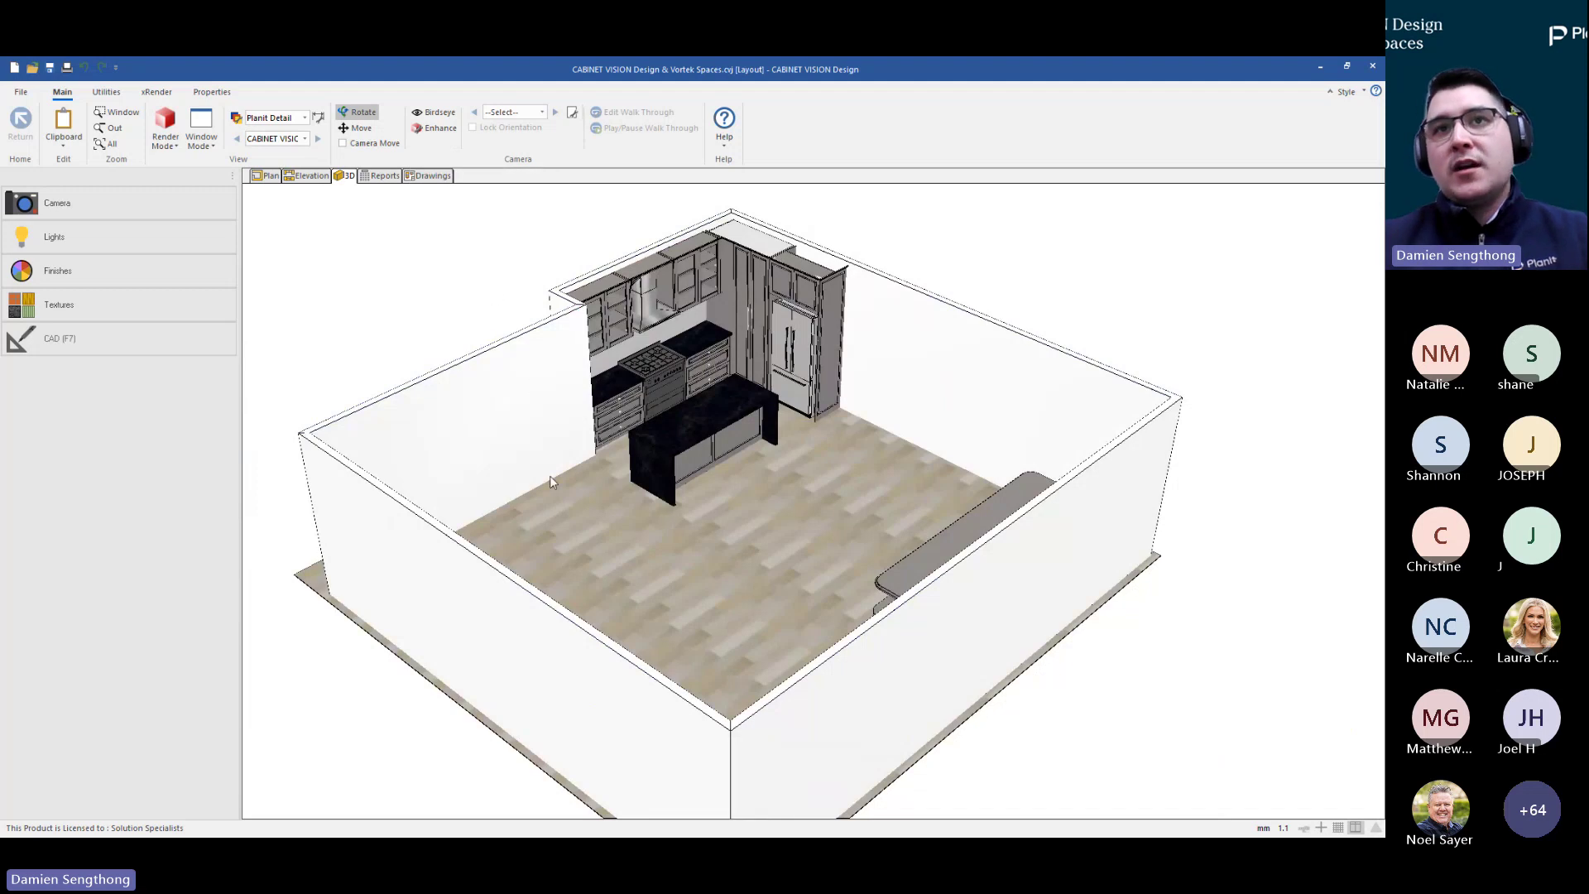
{"action": "left_click", "coordinate": [435, 131]}
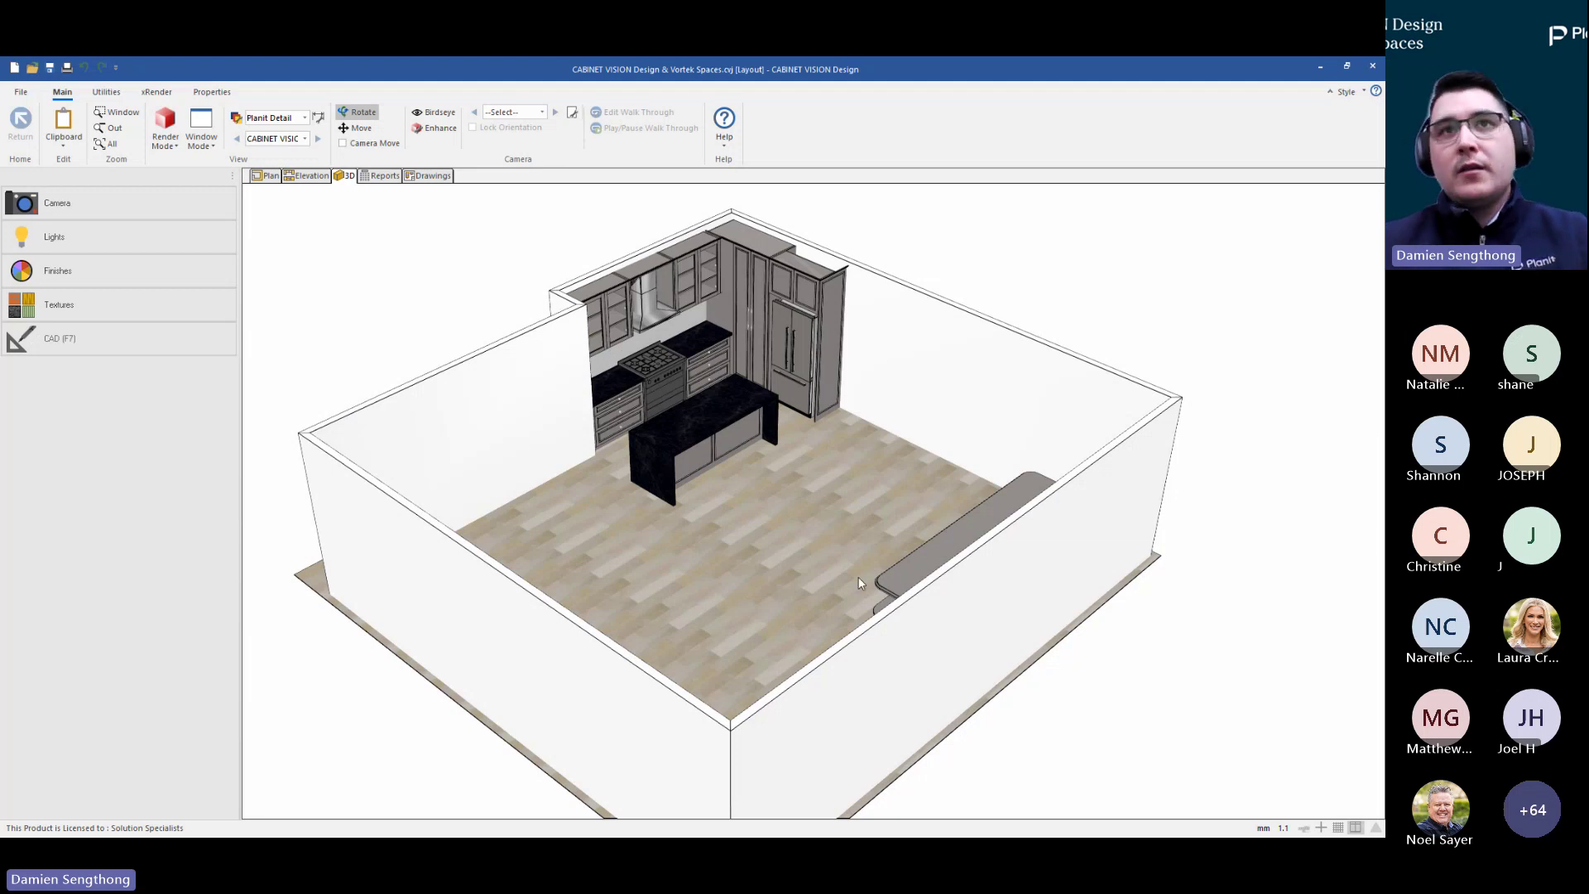
{"action": "right_click", "coordinate": [390, 237]}
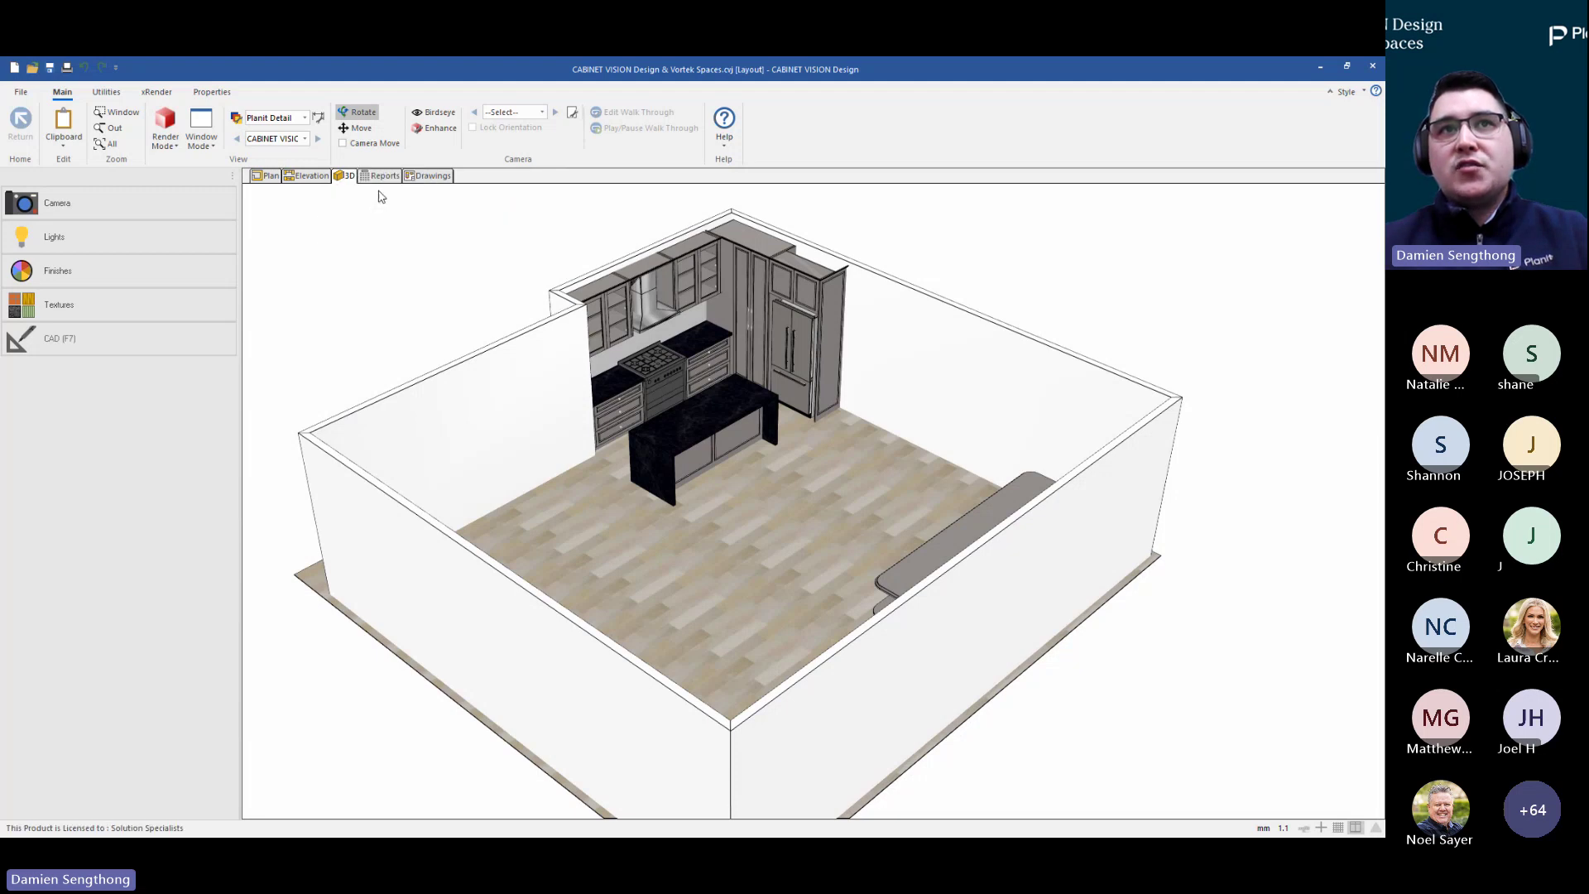
Place the newly captured 3D room scene on Sheet 1 of the drawings, above the title block
{"action": "left_click", "coordinate": [432, 177]}
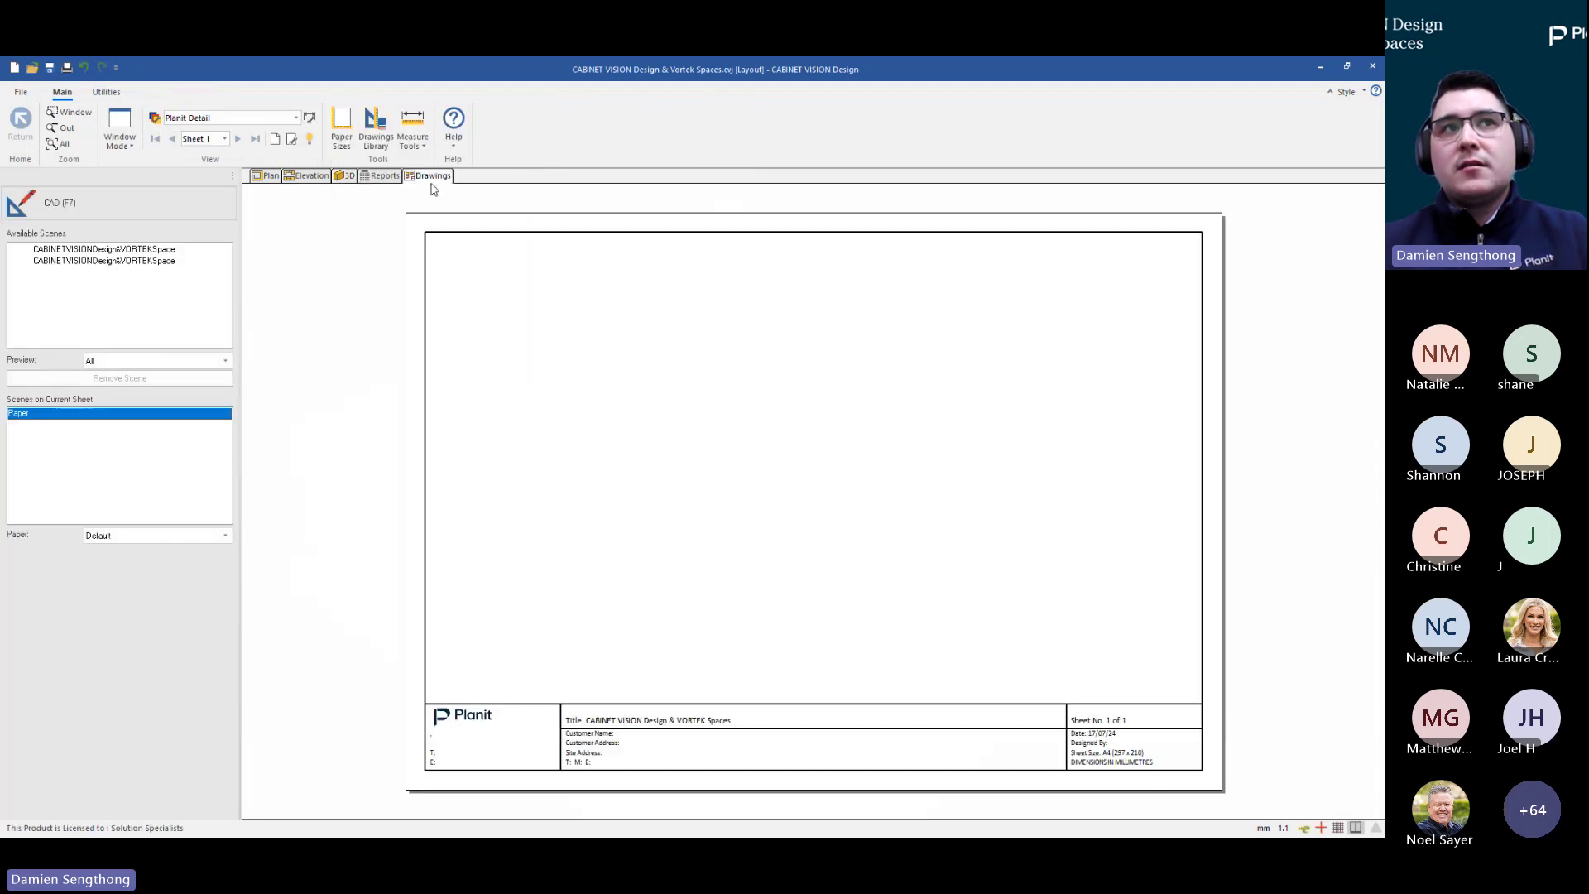
{"action": "left_click", "coordinate": [123, 261]}
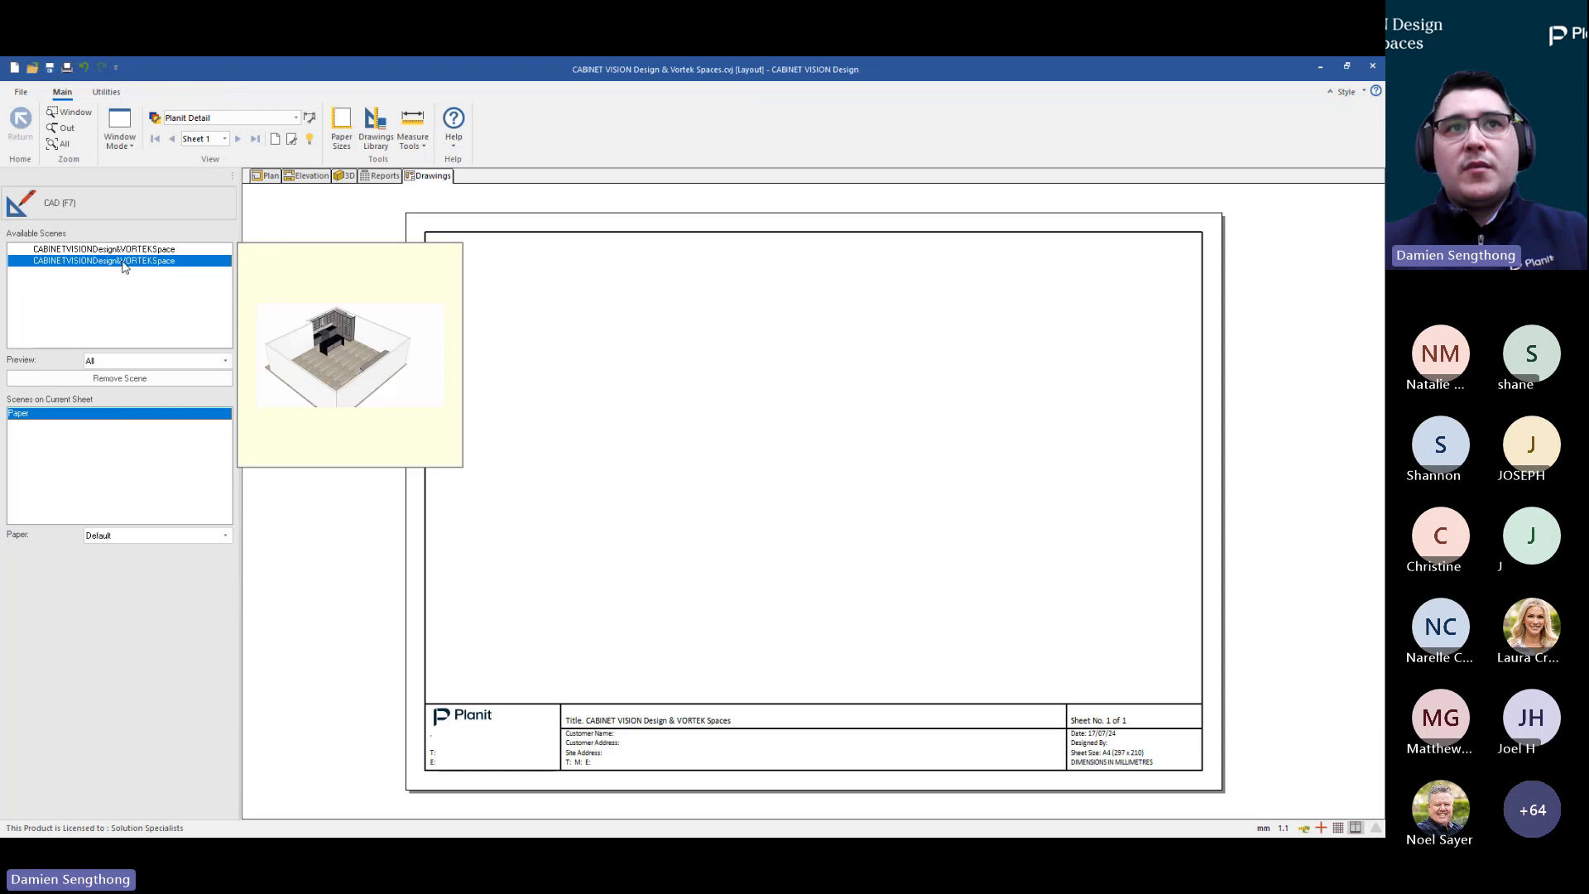
{"action": "left_click", "coordinate": [494, 646]}
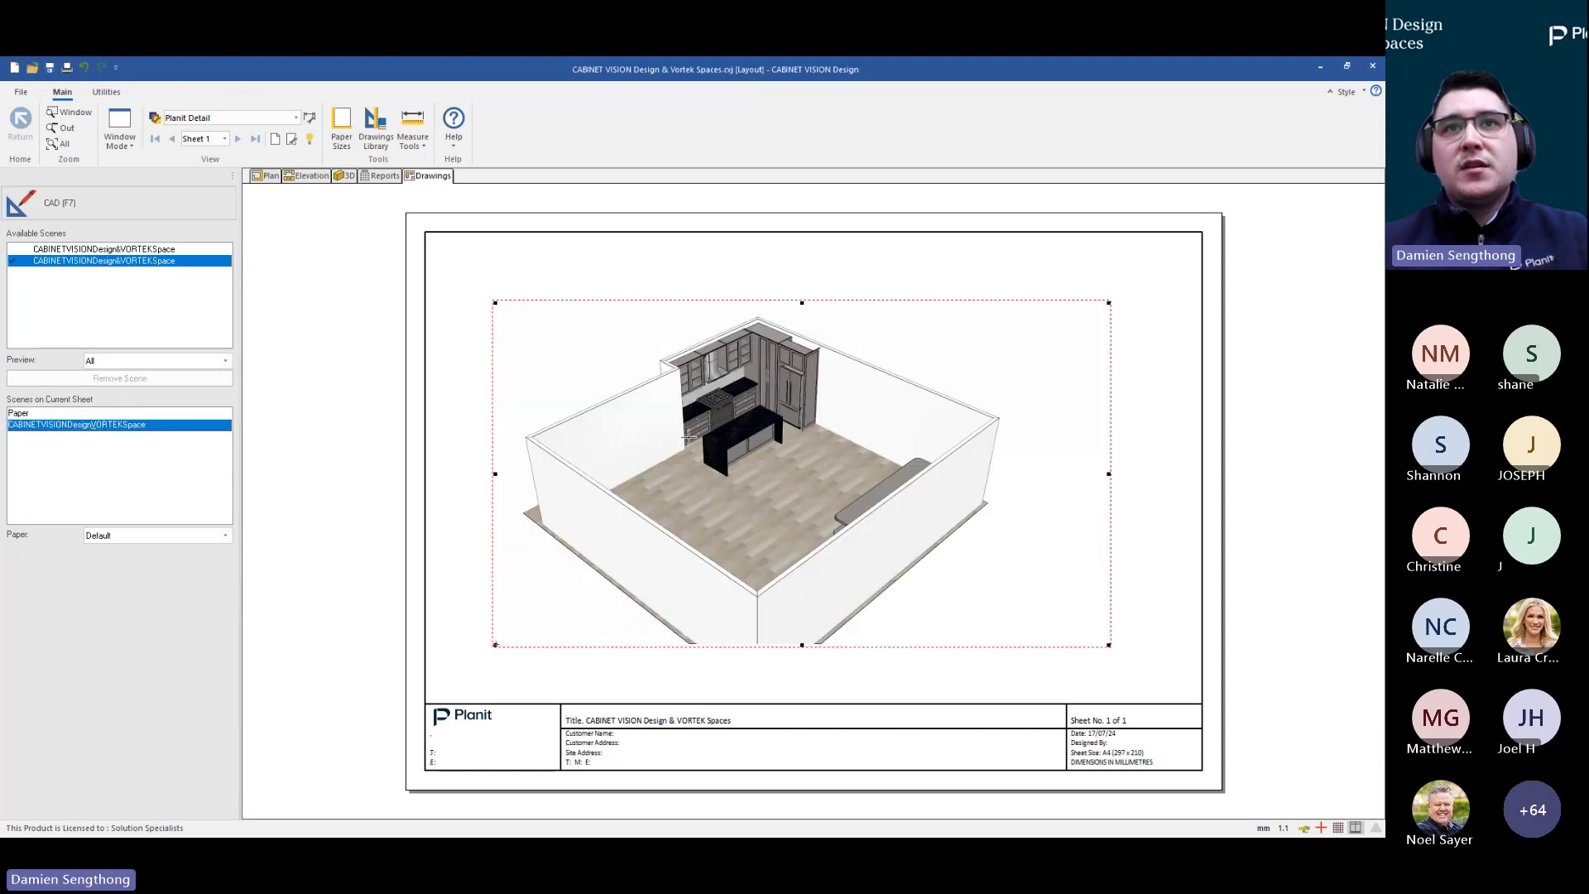
{"action": "scroll", "coordinate": [689, 436], "scroll_direction": "up", "scroll_amount": 3}
{"action": "scroll", "coordinate": [629, 426], "scroll_direction": "down", "scroll_amount": 3}
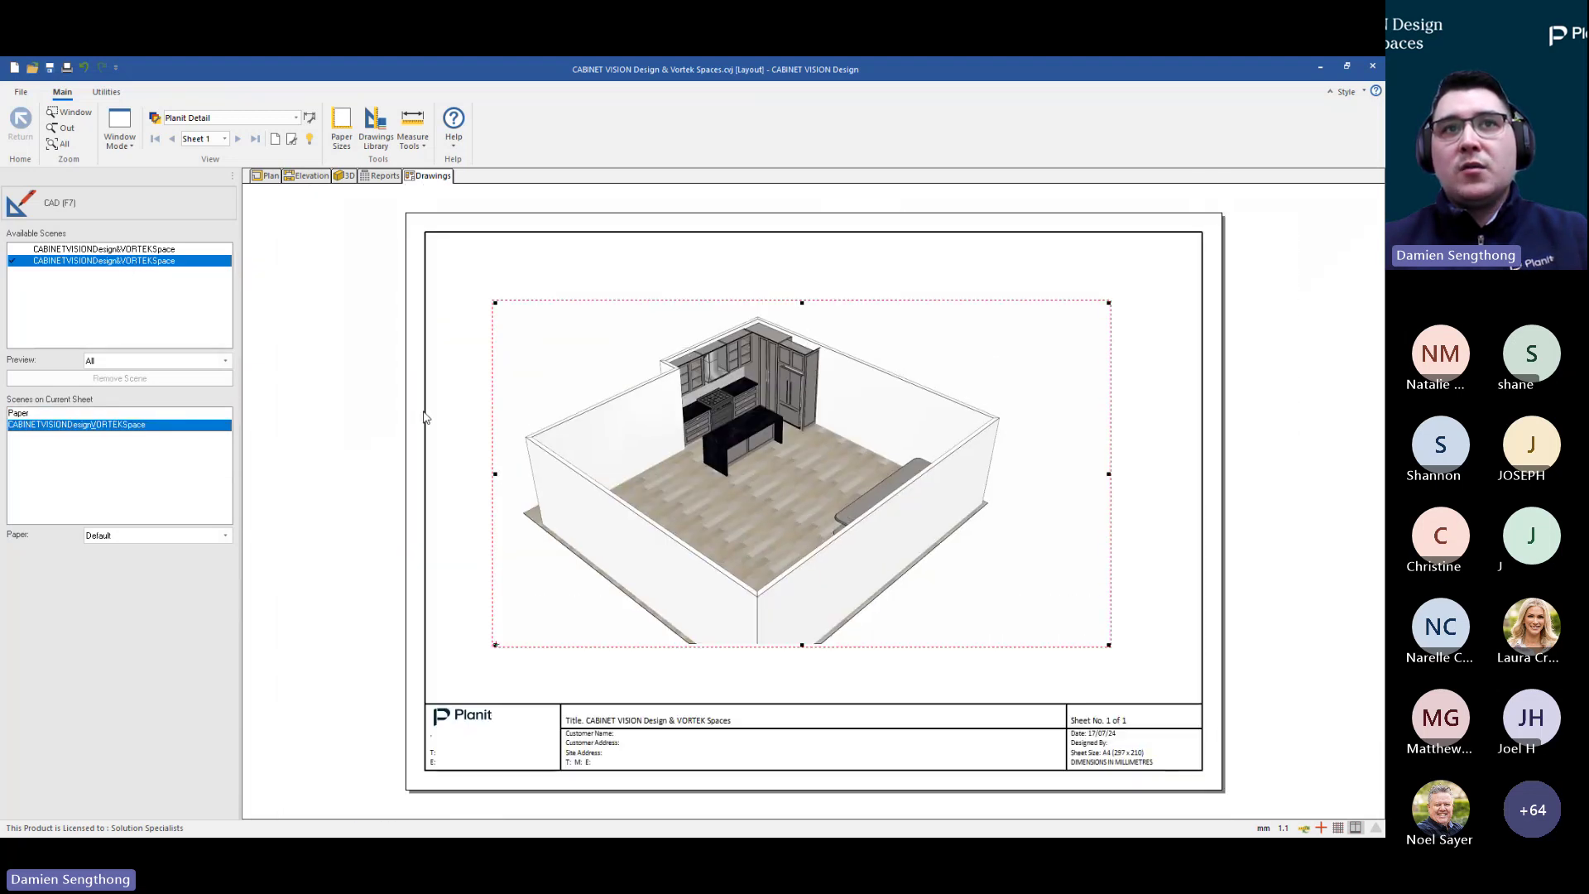
{"action": "left_click", "coordinate": [426, 417]}
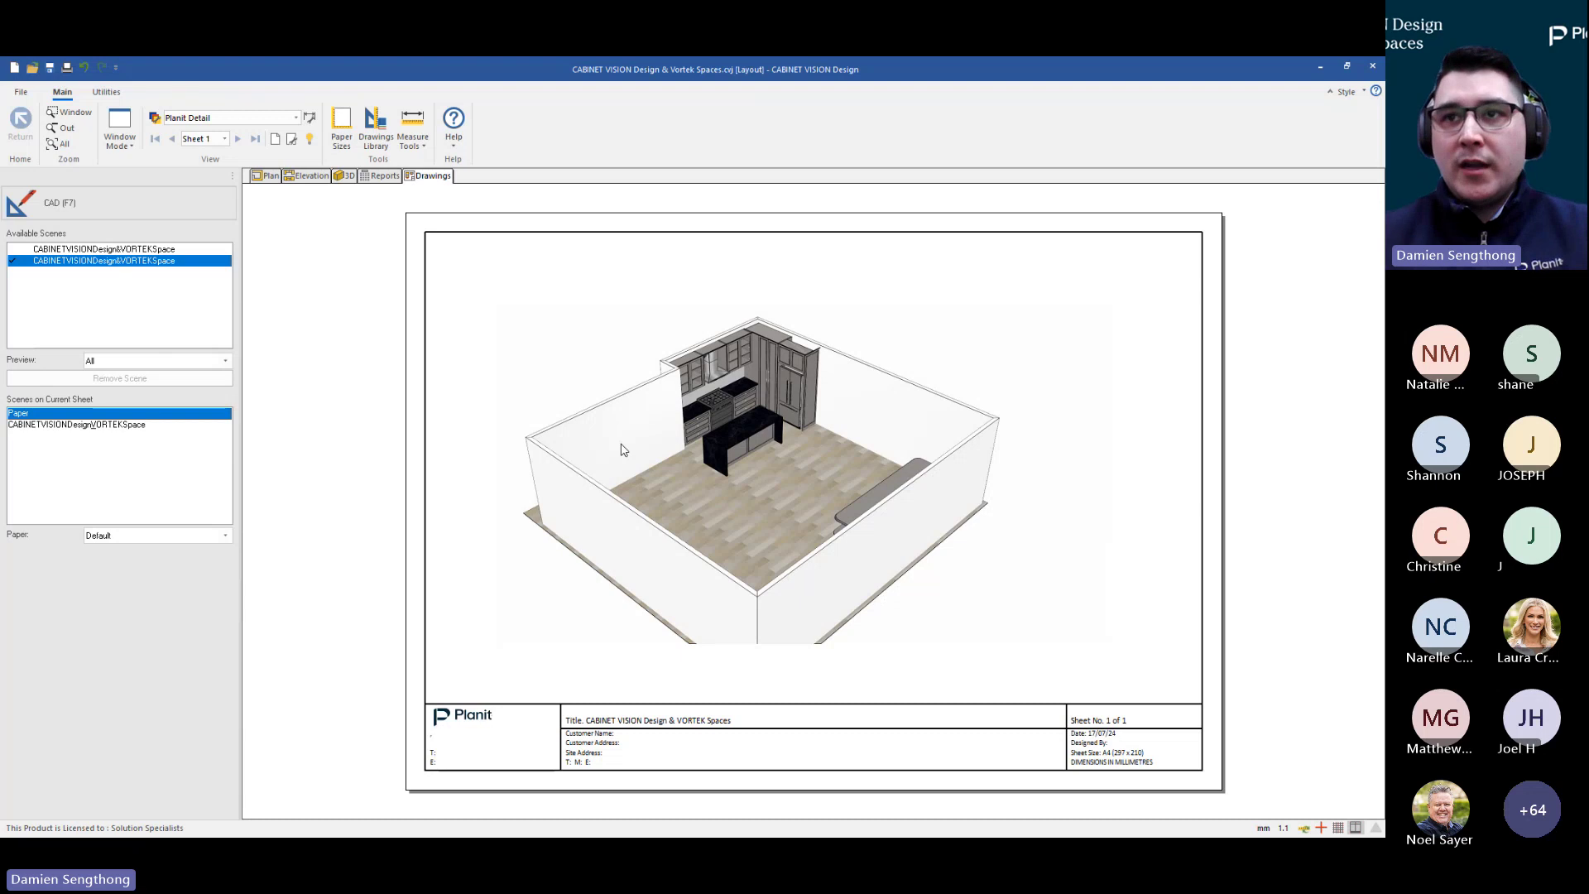
Delete the placed 3D room scene from Sheet 1
{"action": "left_click", "coordinate": [737, 543]}
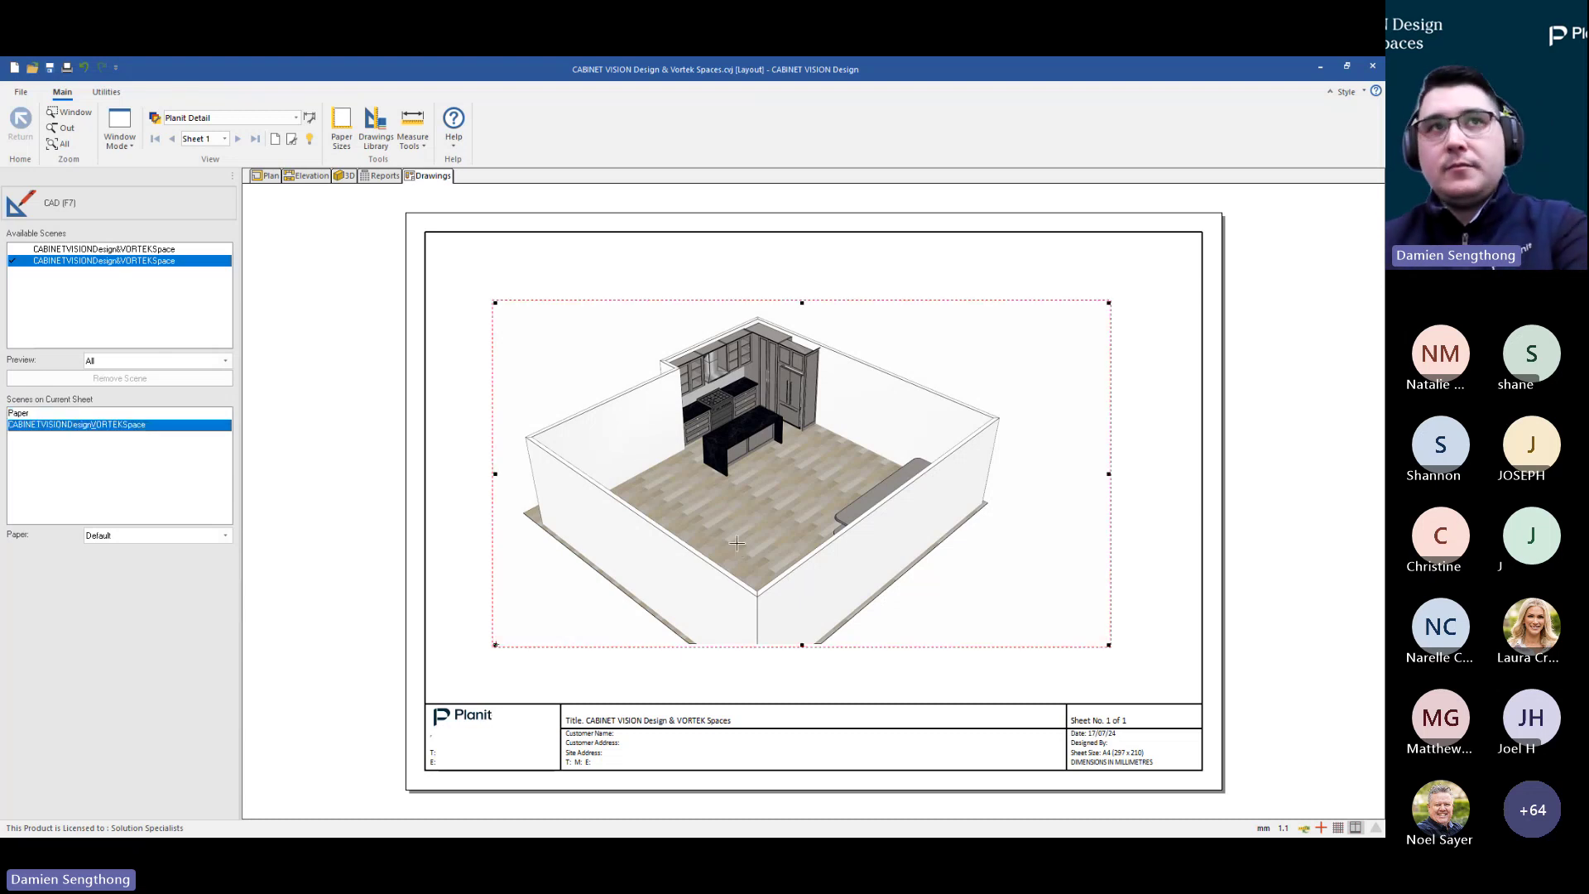
{"action": "key", "text": "Delete"}
Show the 3D room from the Birdseye camera and rotate it back to an angled corner perspective
{"action": "left_click", "coordinate": [344, 175]}
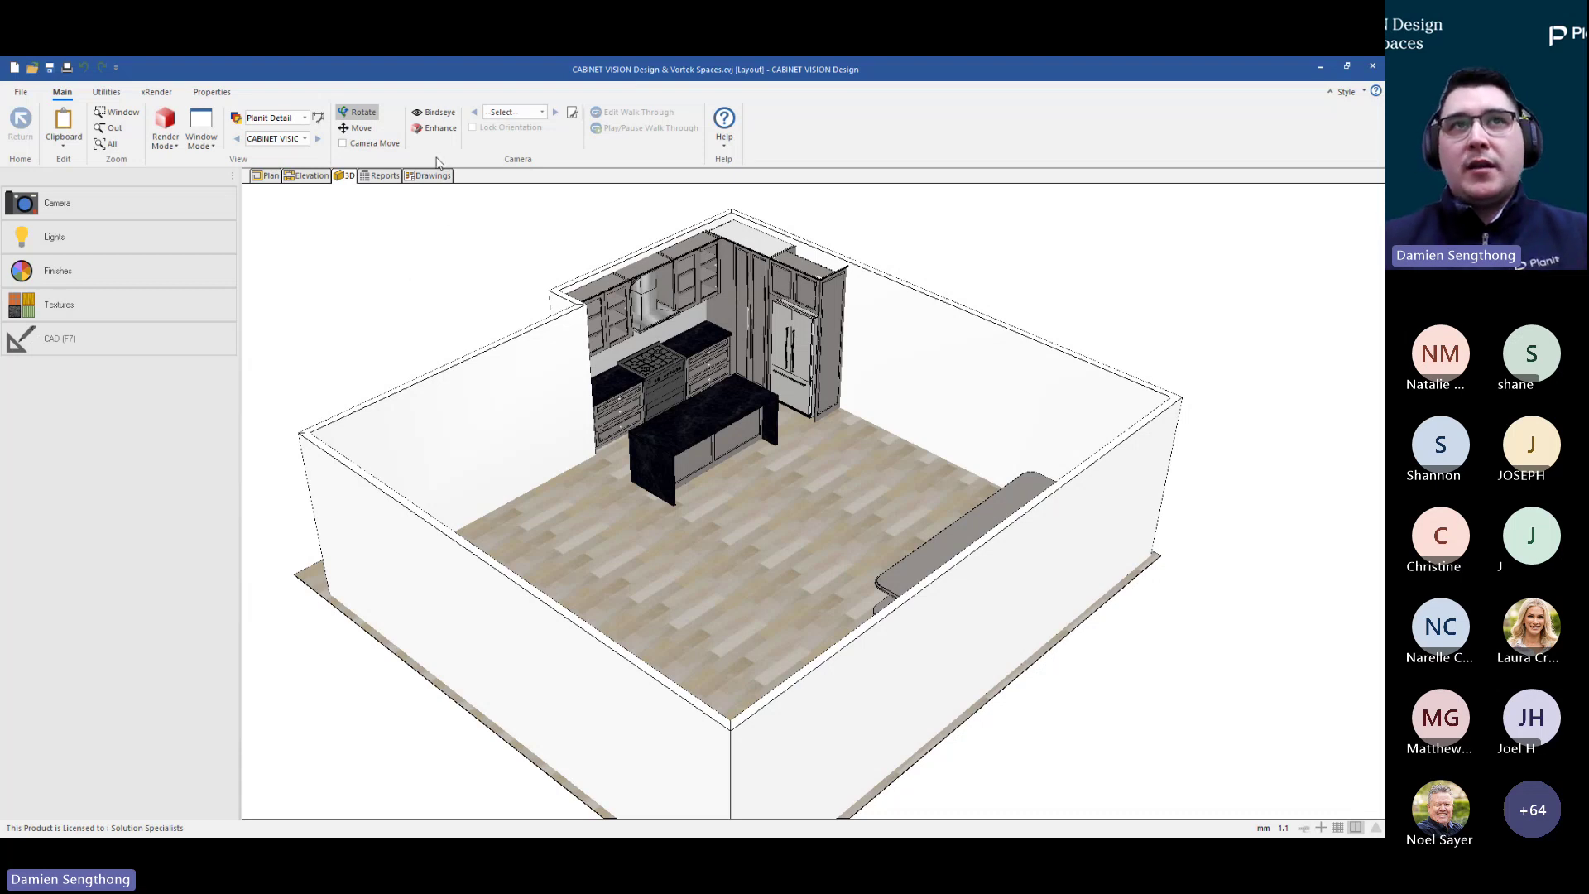
{"action": "left_click", "coordinate": [437, 116]}
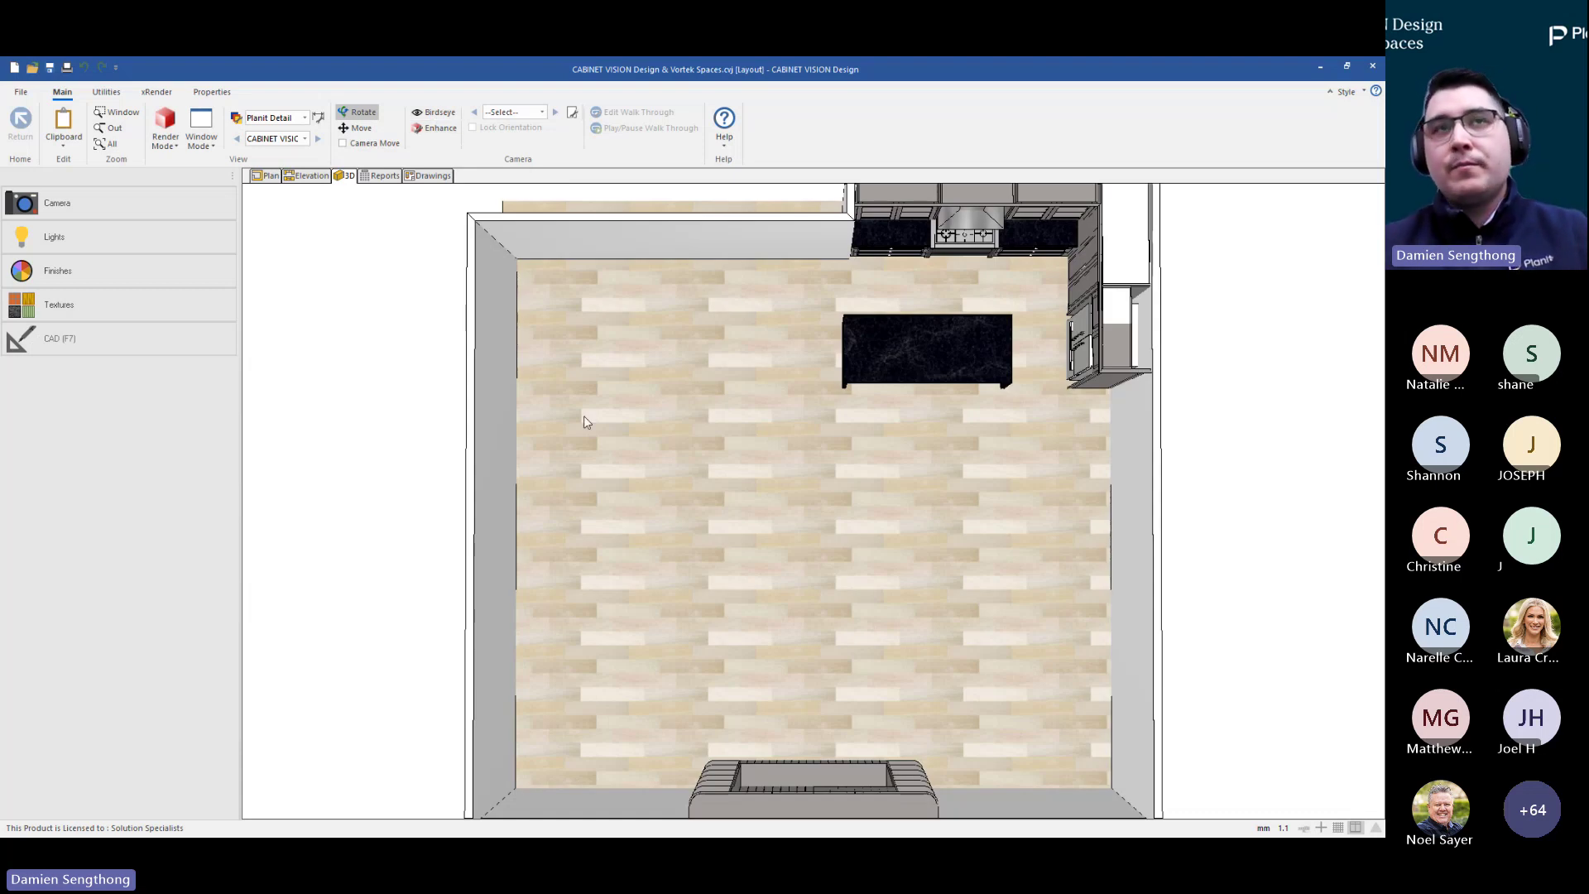
{"action": "left_click_drag", "start_coordinate": [426, 383], "coordinate": [811, 557]}
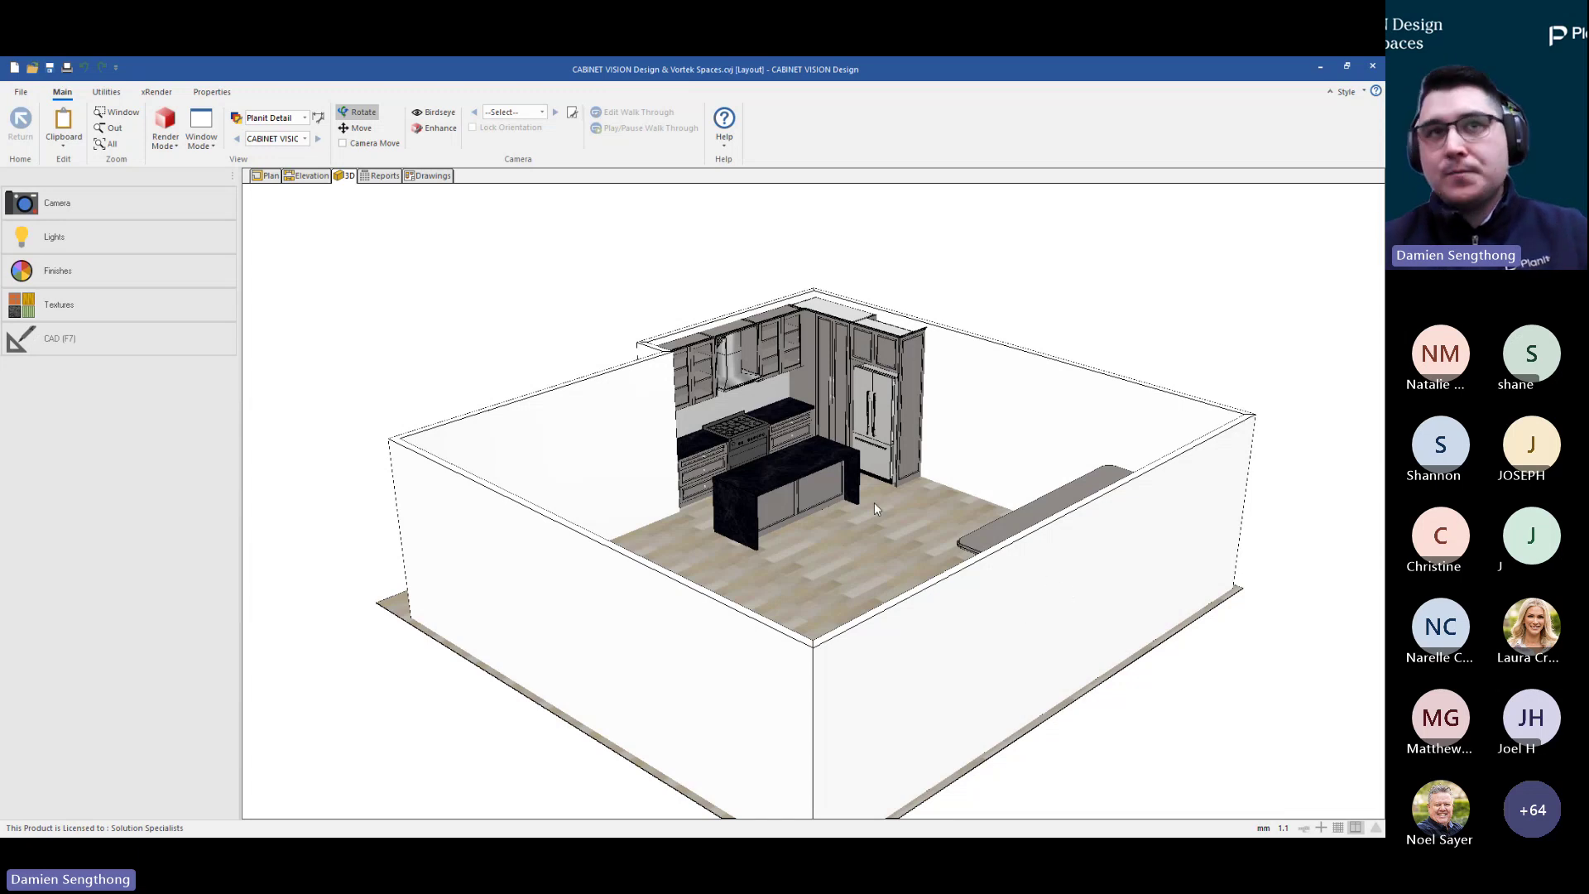
Hide Wall 7, which holds the island bench, in the 3D view
{"action": "right_click", "coordinate": [401, 268]}
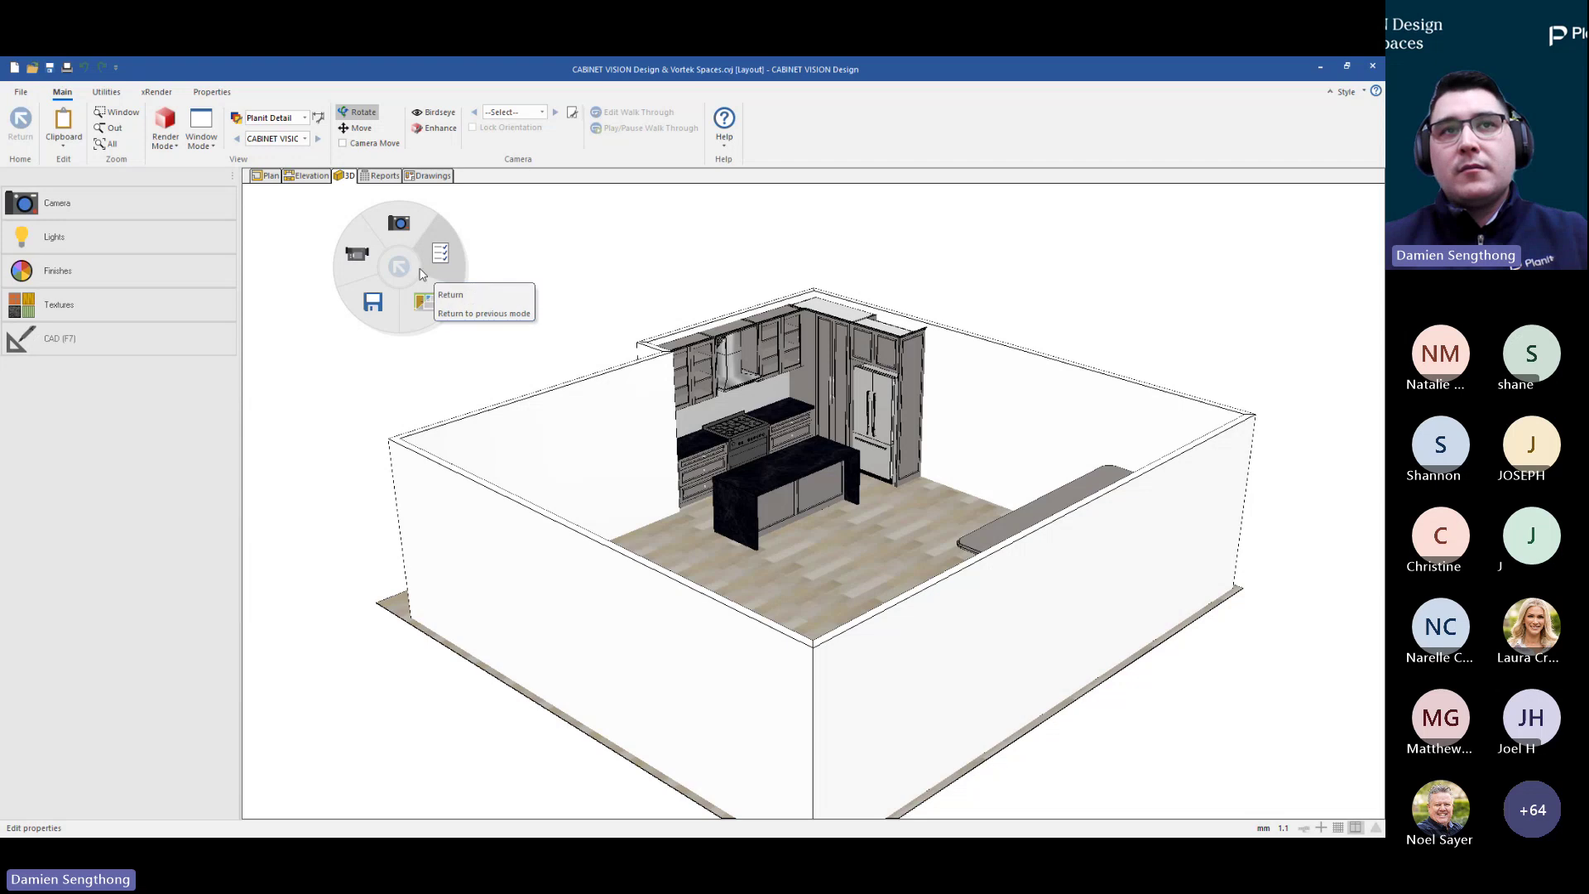
{"action": "left_click", "coordinate": [429, 321]}
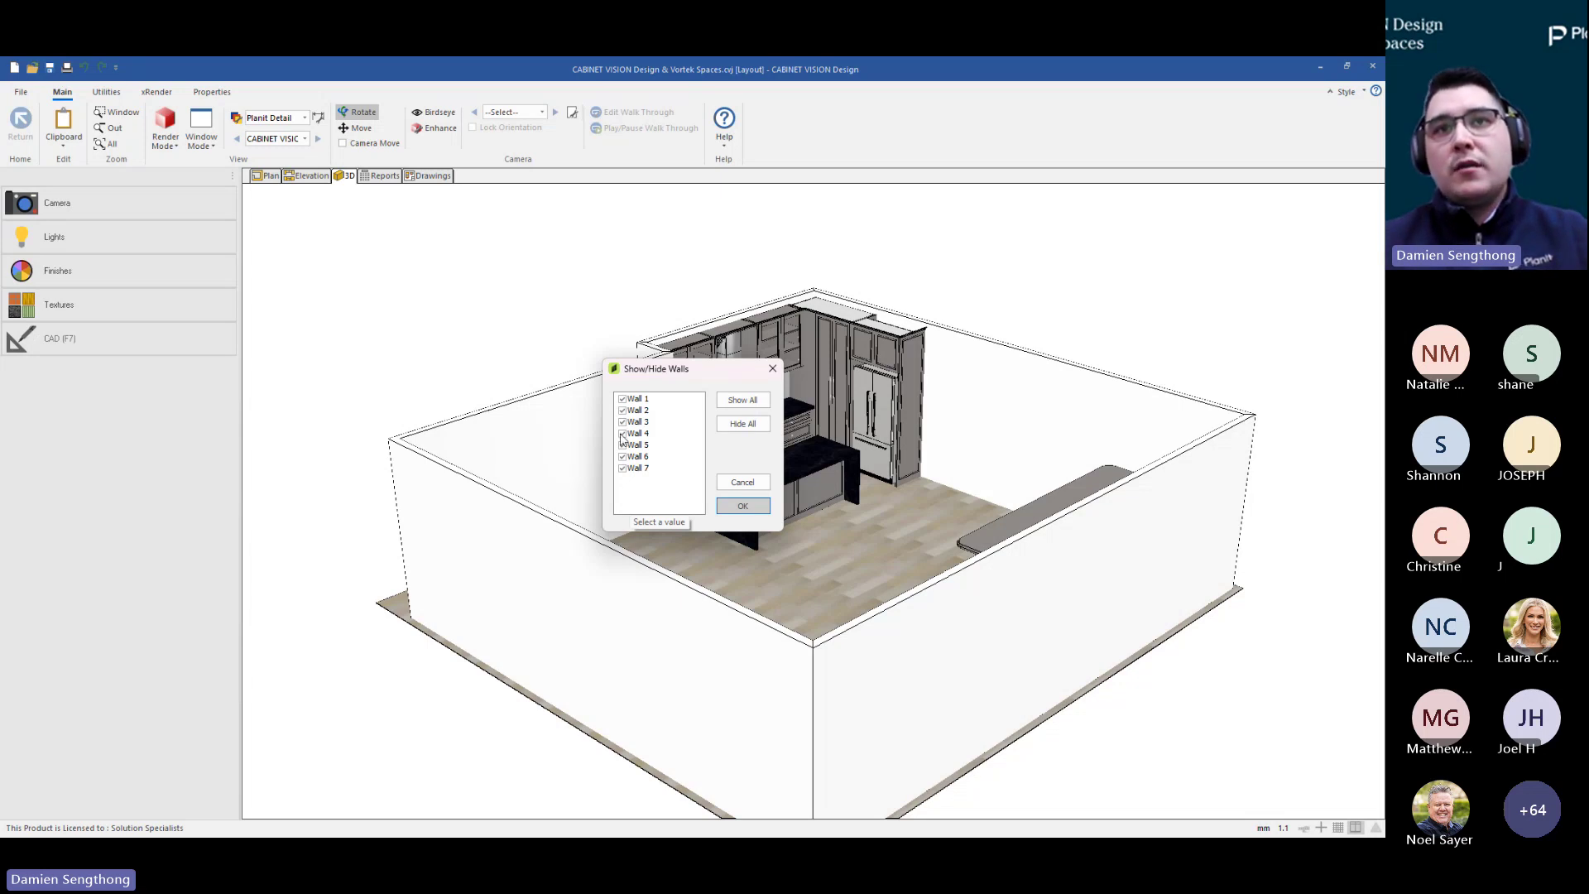
{"action": "left_click", "coordinate": [623, 468]}
{"action": "left_click", "coordinate": [743, 506]}
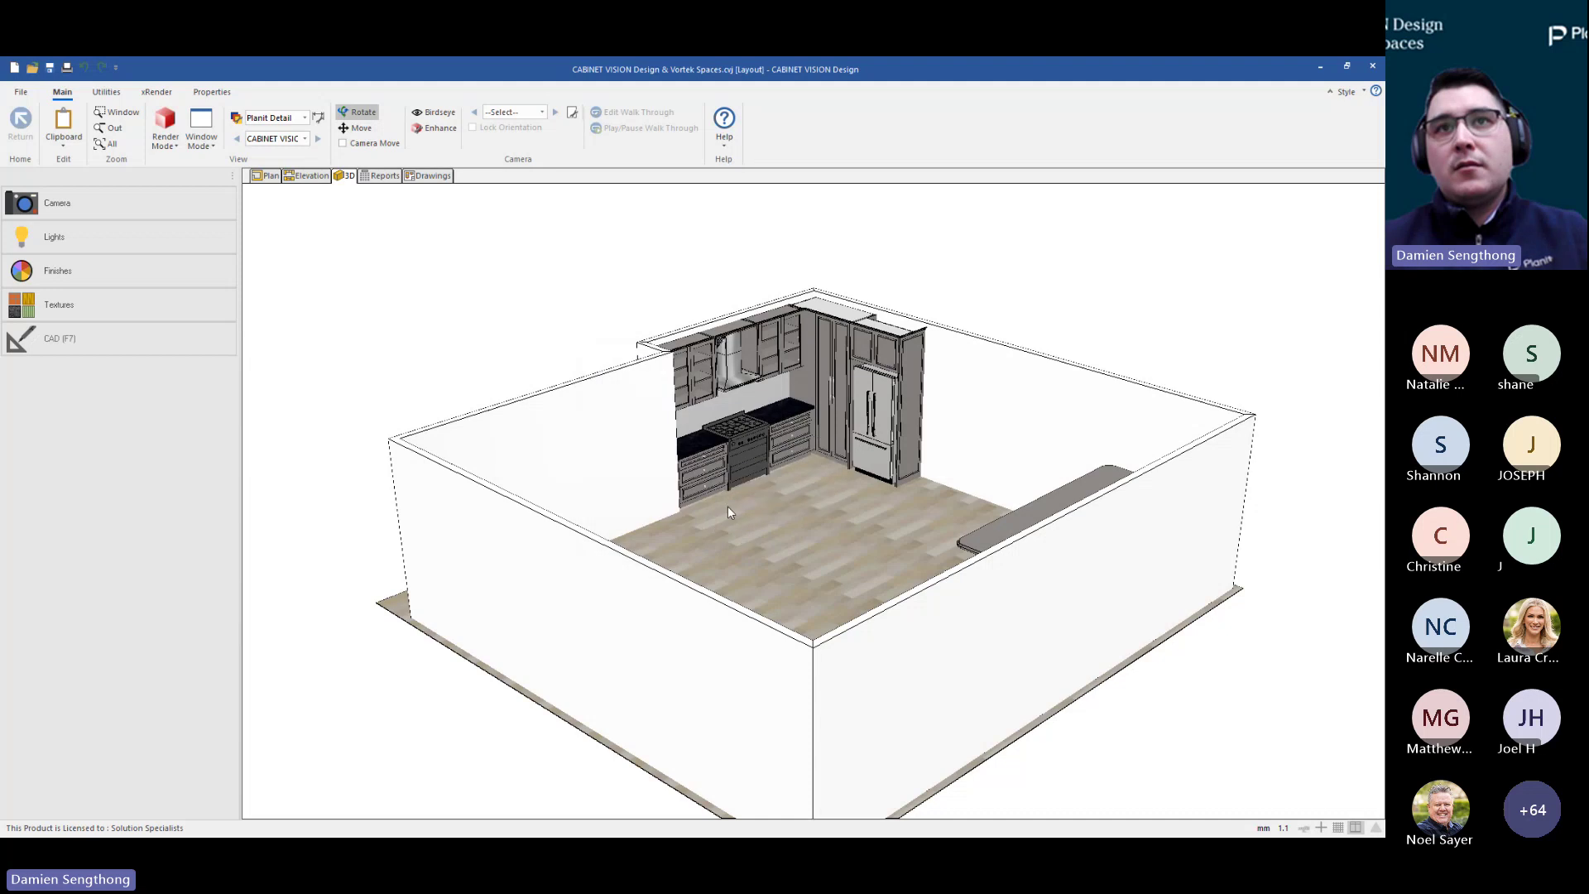
Show Wall 7 with the island bench again in the 3D view
{"action": "left_click_drag", "start_coordinate": [782, 495], "coordinate": [805, 468]}
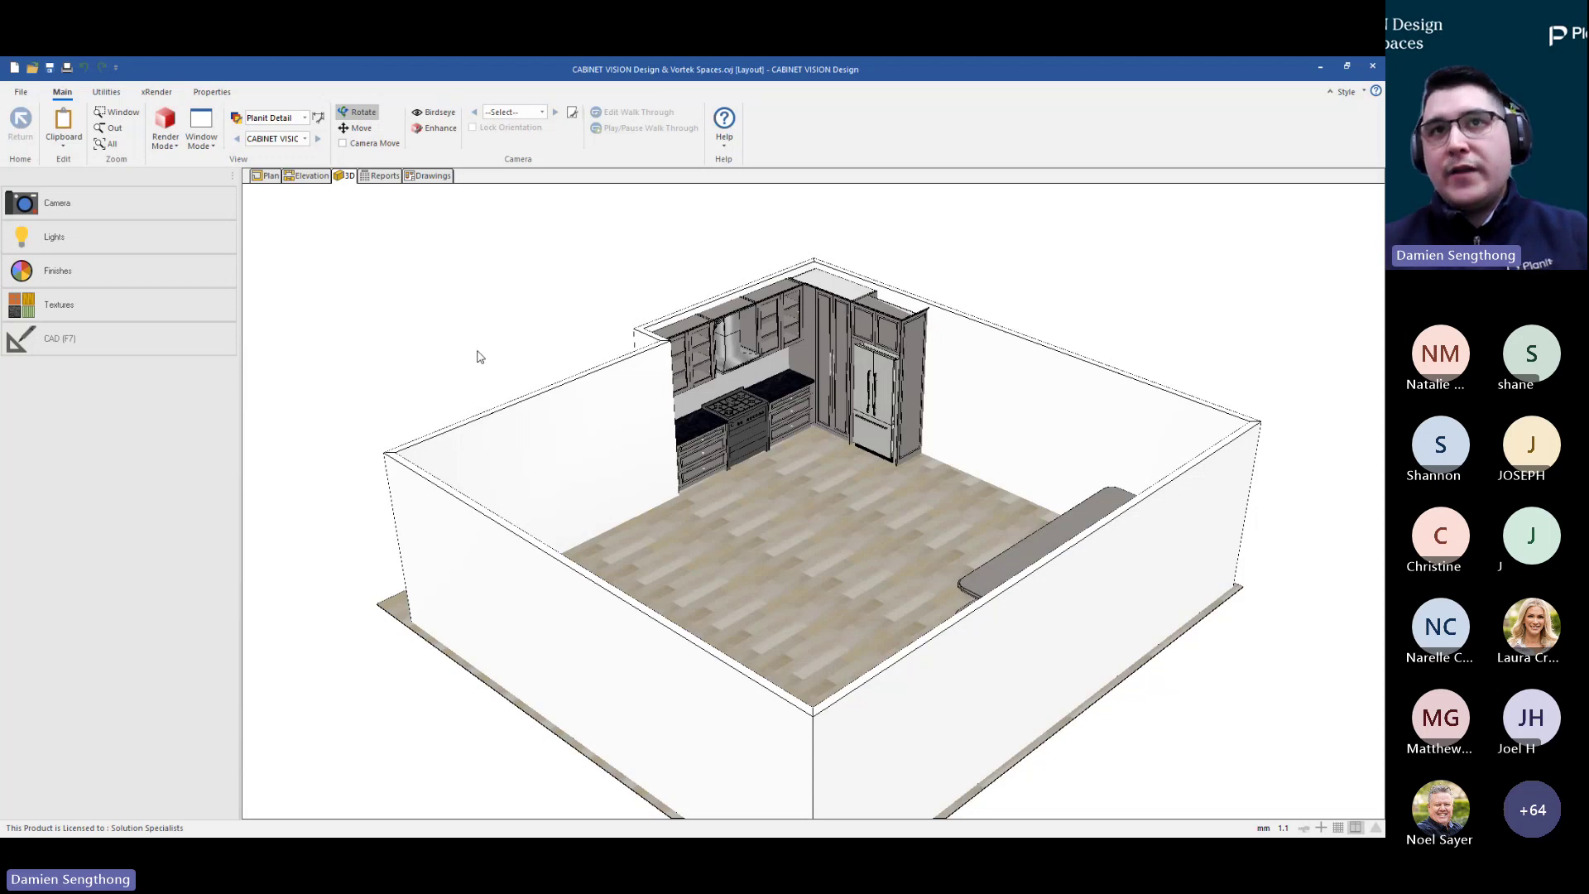
{"action": "right_click", "coordinate": [439, 321]}
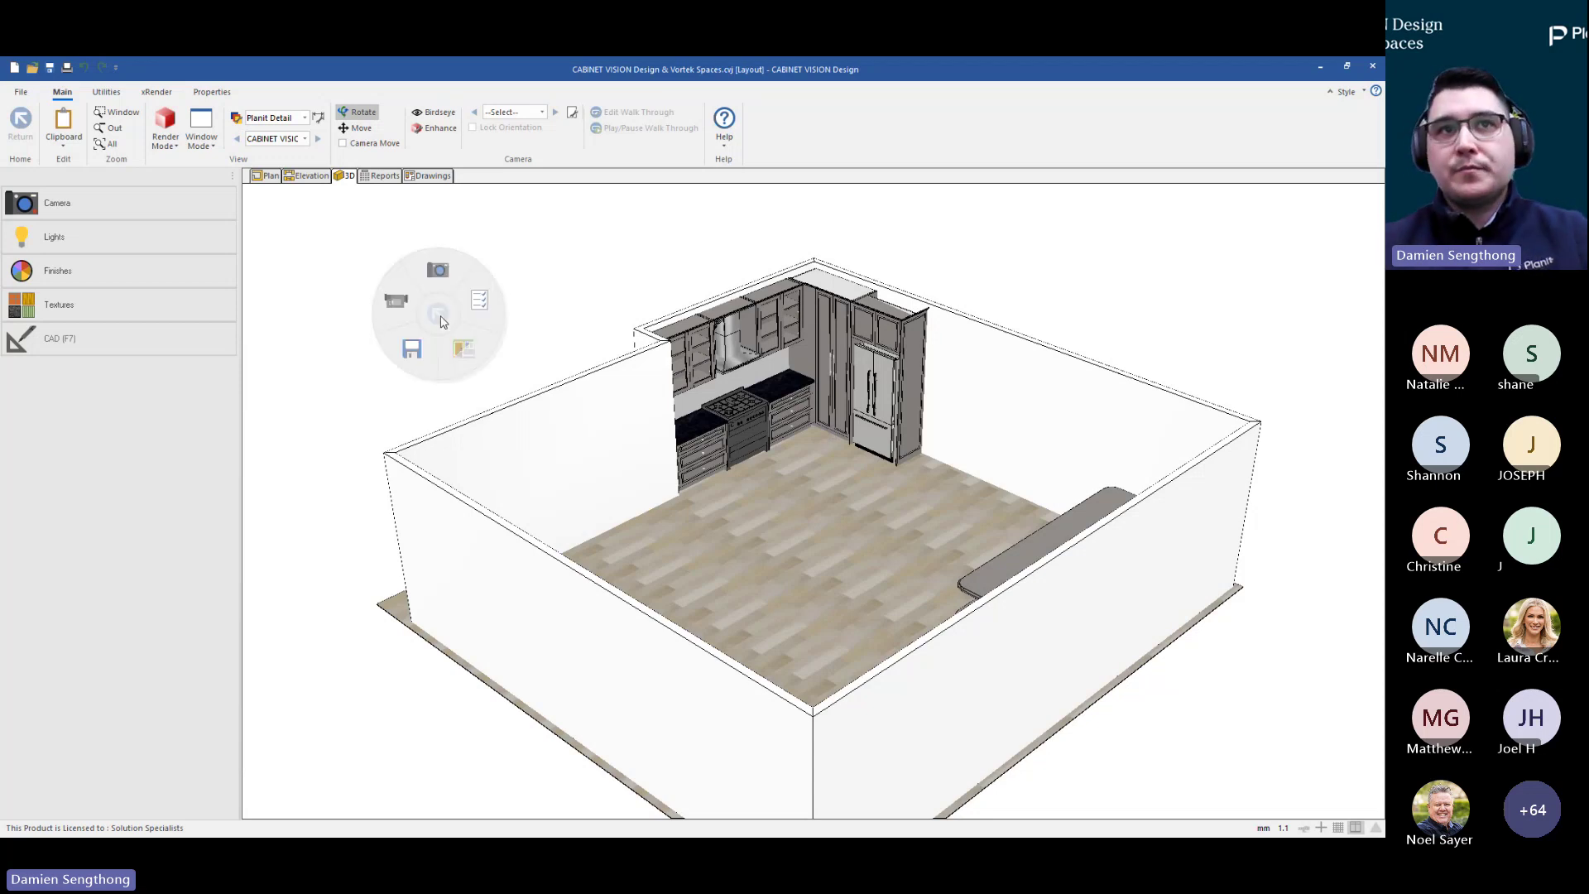
{"action": "left_click", "coordinate": [419, 348]}
{"action": "left_click", "coordinate": [635, 469]}
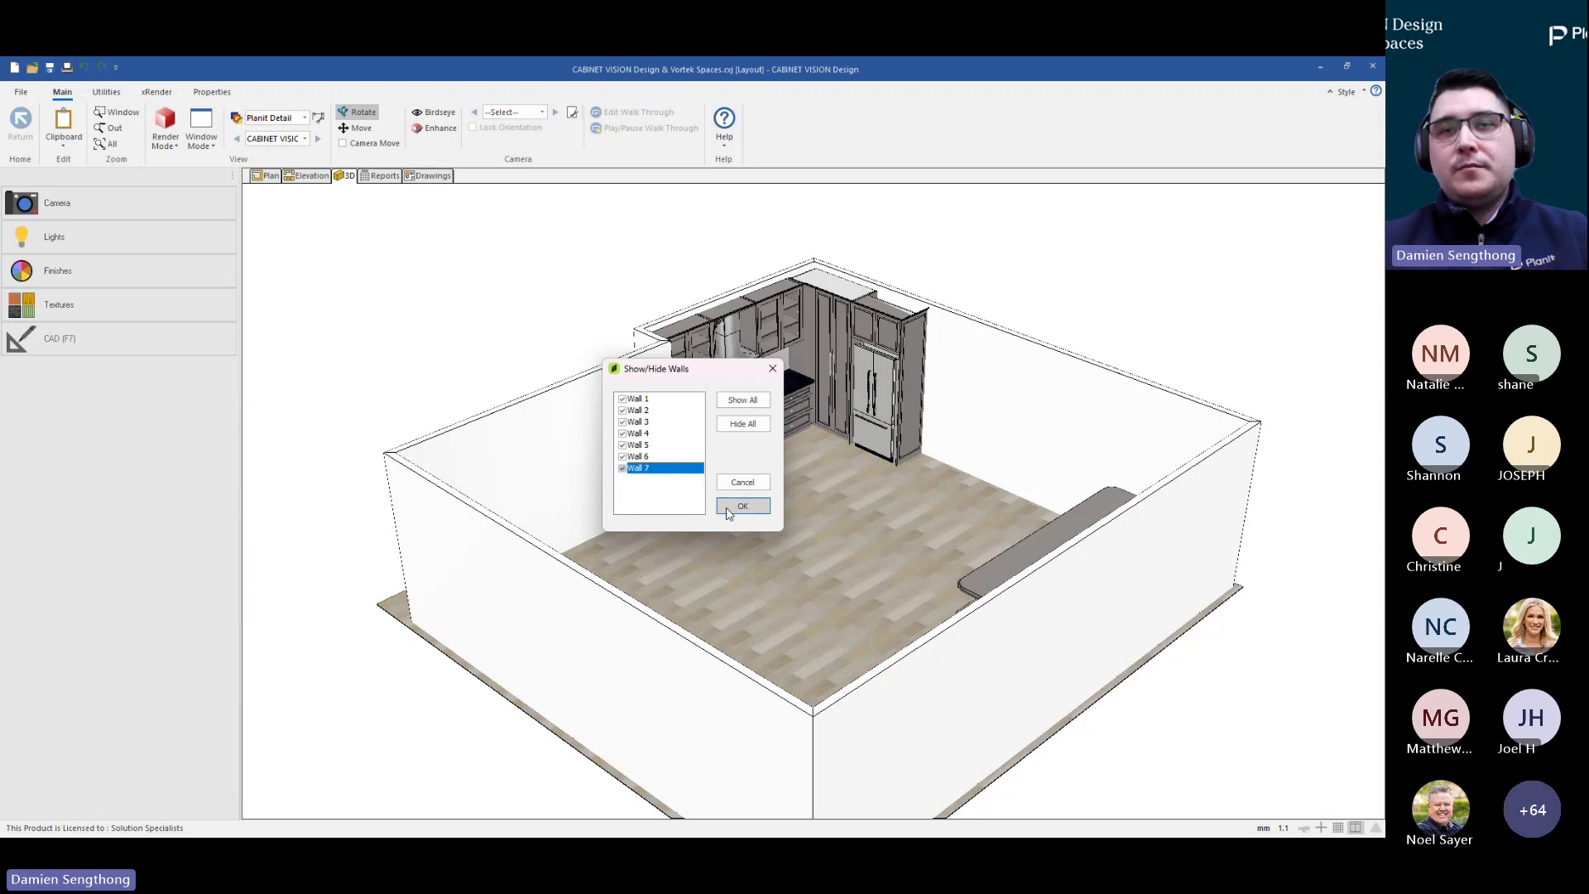
{"action": "left_click", "coordinate": [743, 507]}
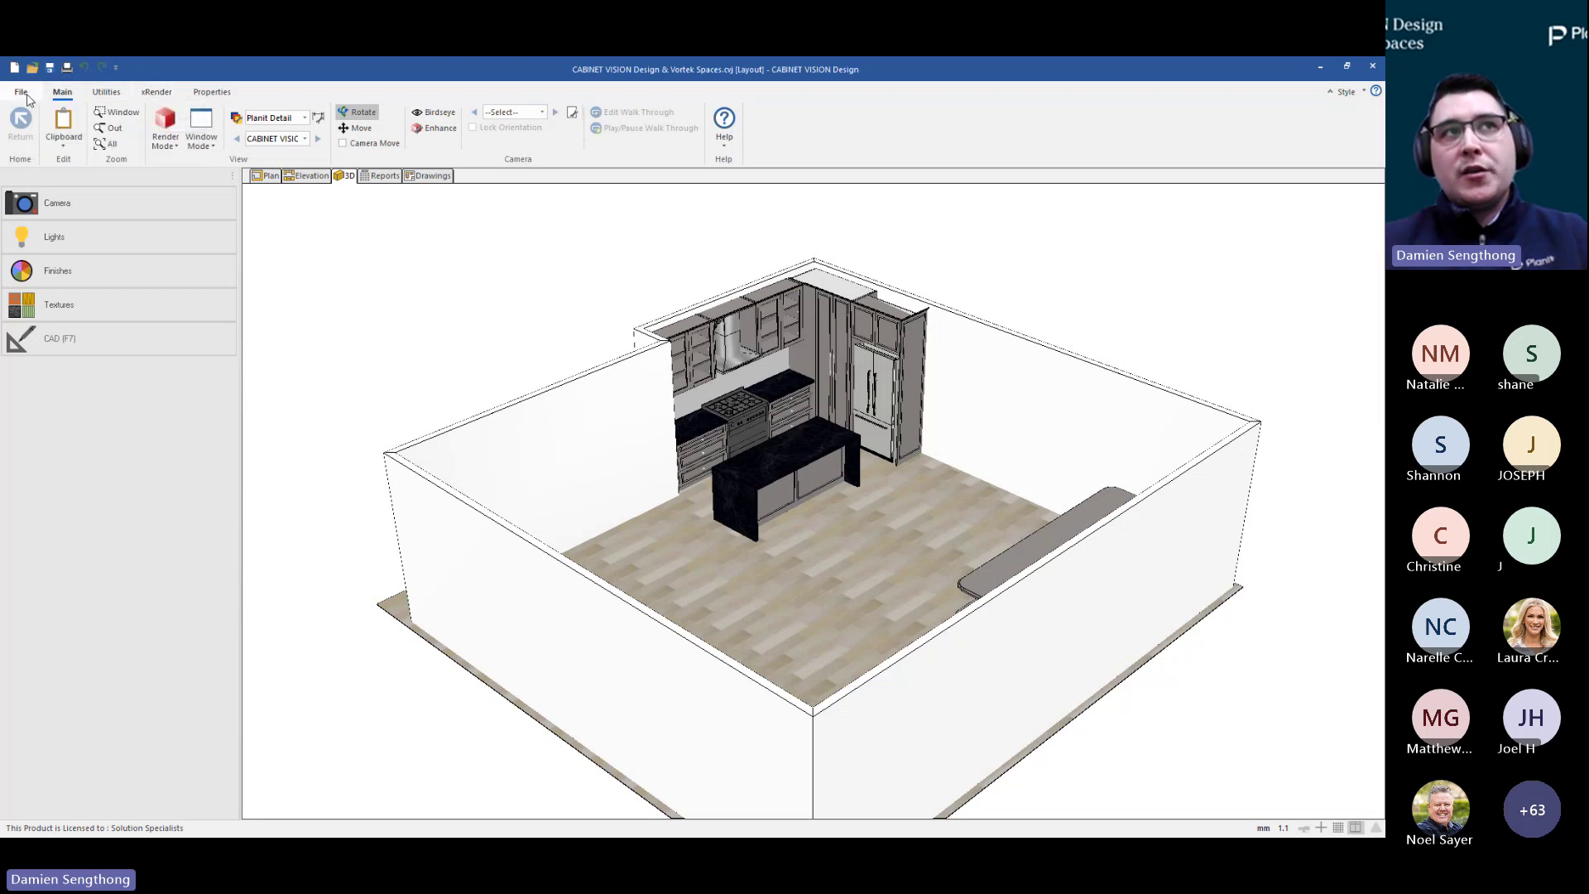
Render the 3D kitchen room with the Full Advanced option of xRender
{"action": "left_click", "coordinate": [157, 92]}
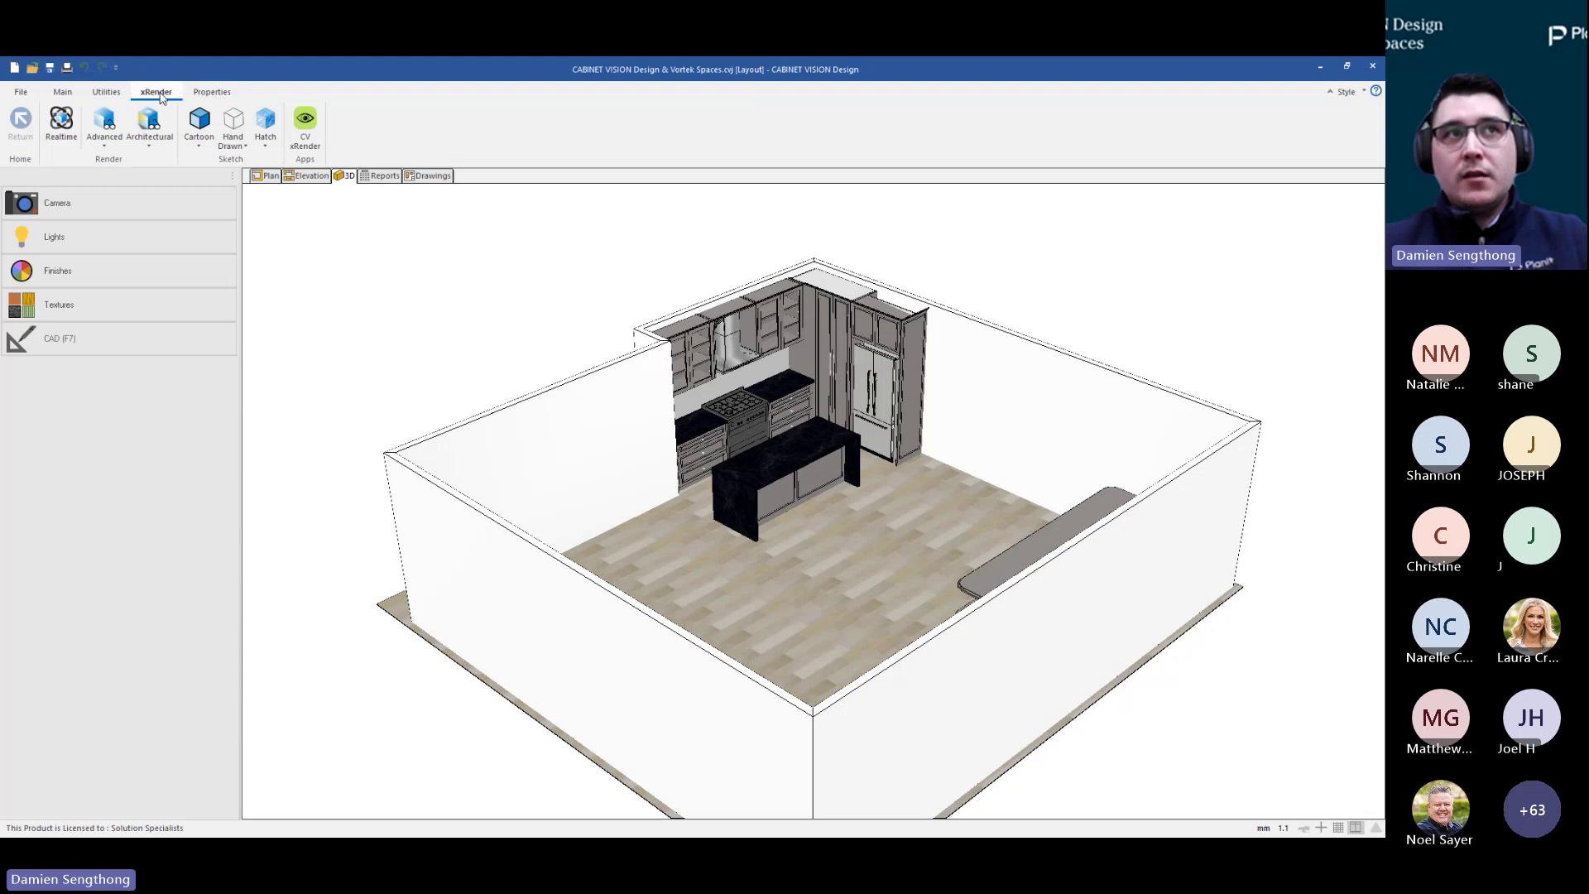
{"action": "left_click", "coordinate": [99, 147]}
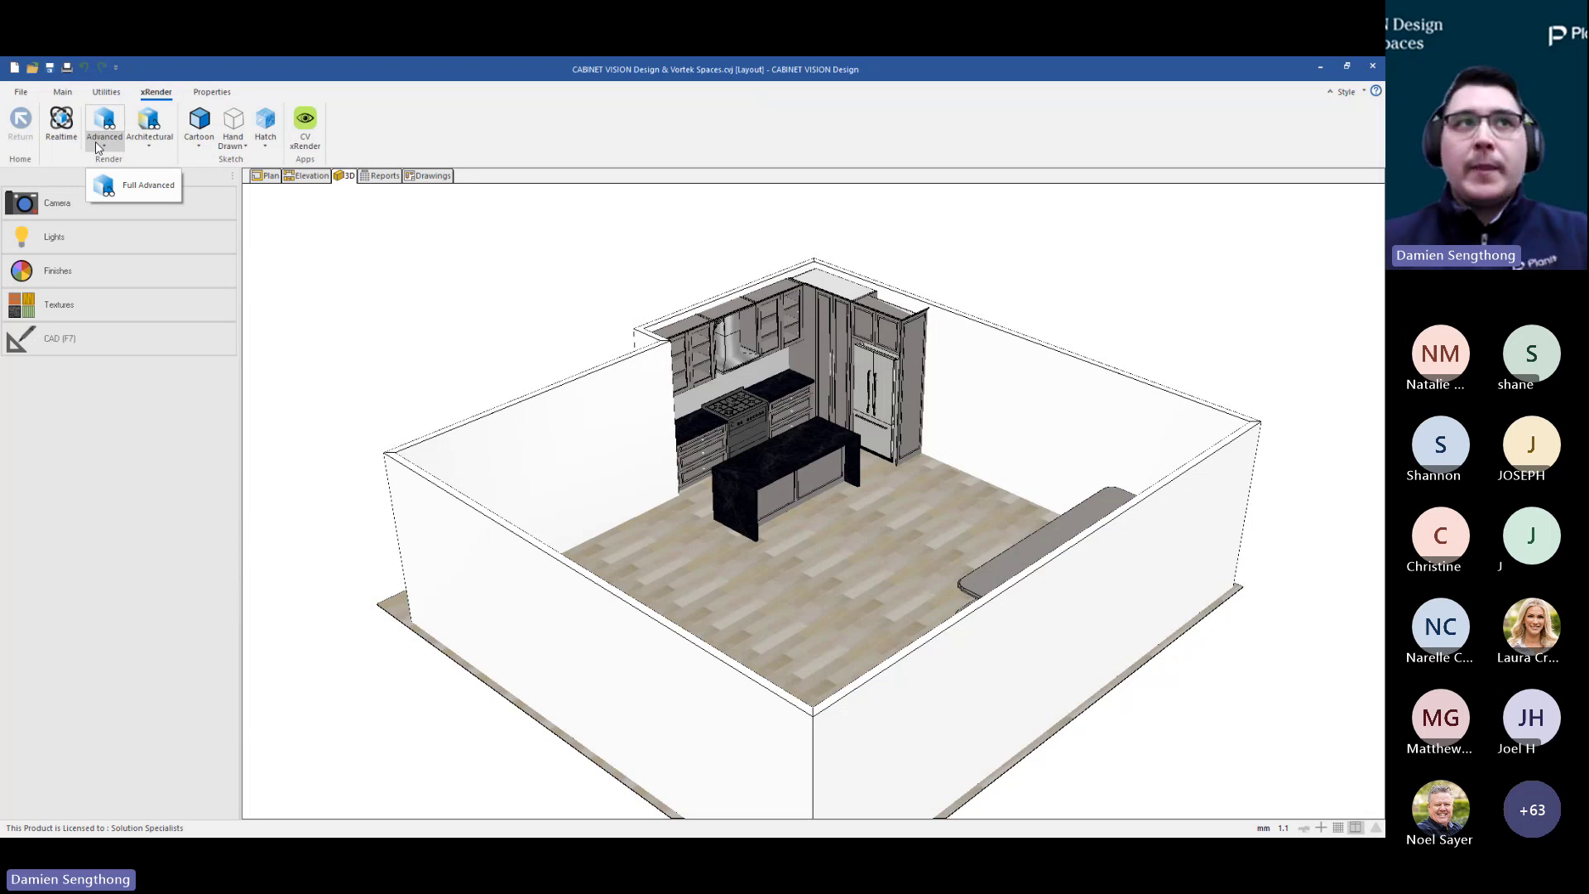
{"action": "left_click", "coordinate": [96, 145]}
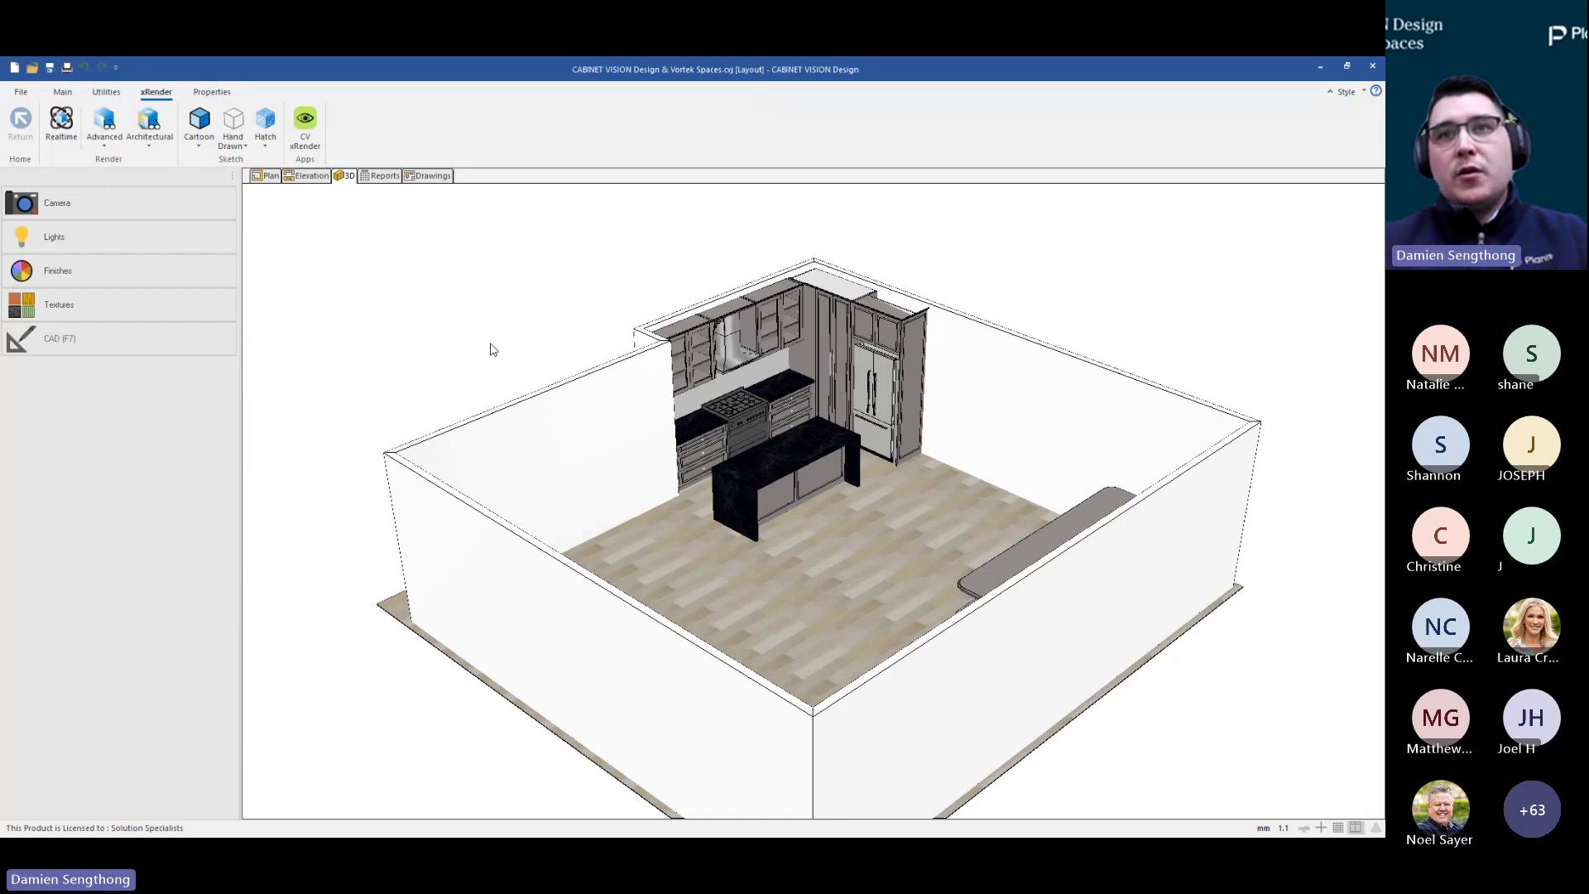
{"action": "left_click", "coordinate": [104, 146]}
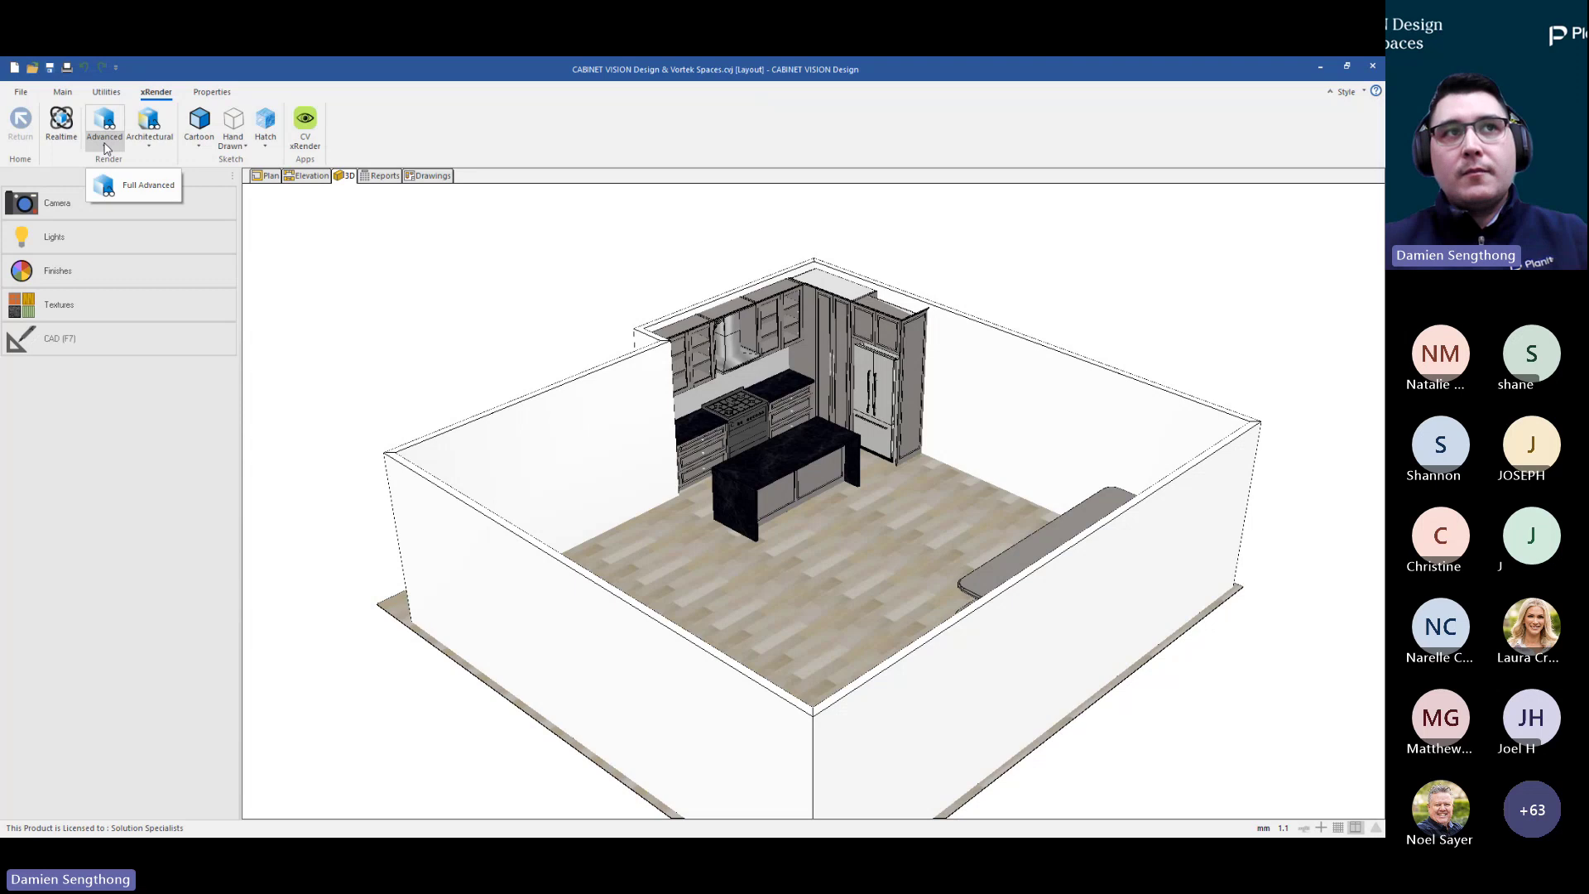
{"action": "left_click", "coordinate": [105, 147]}
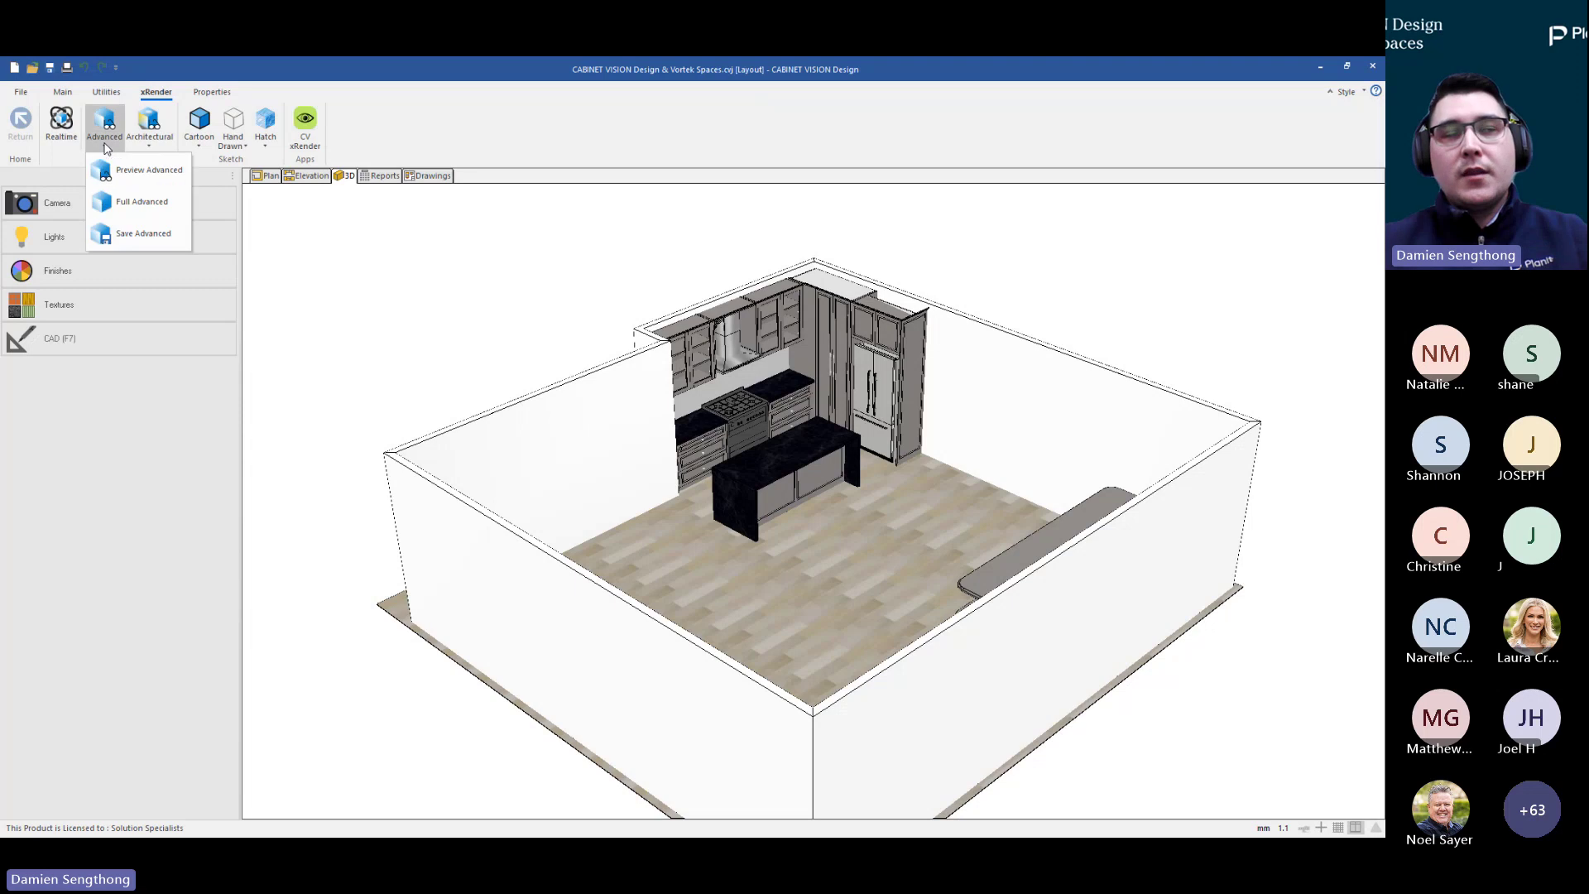
{"action": "left_click", "coordinate": [142, 203]}
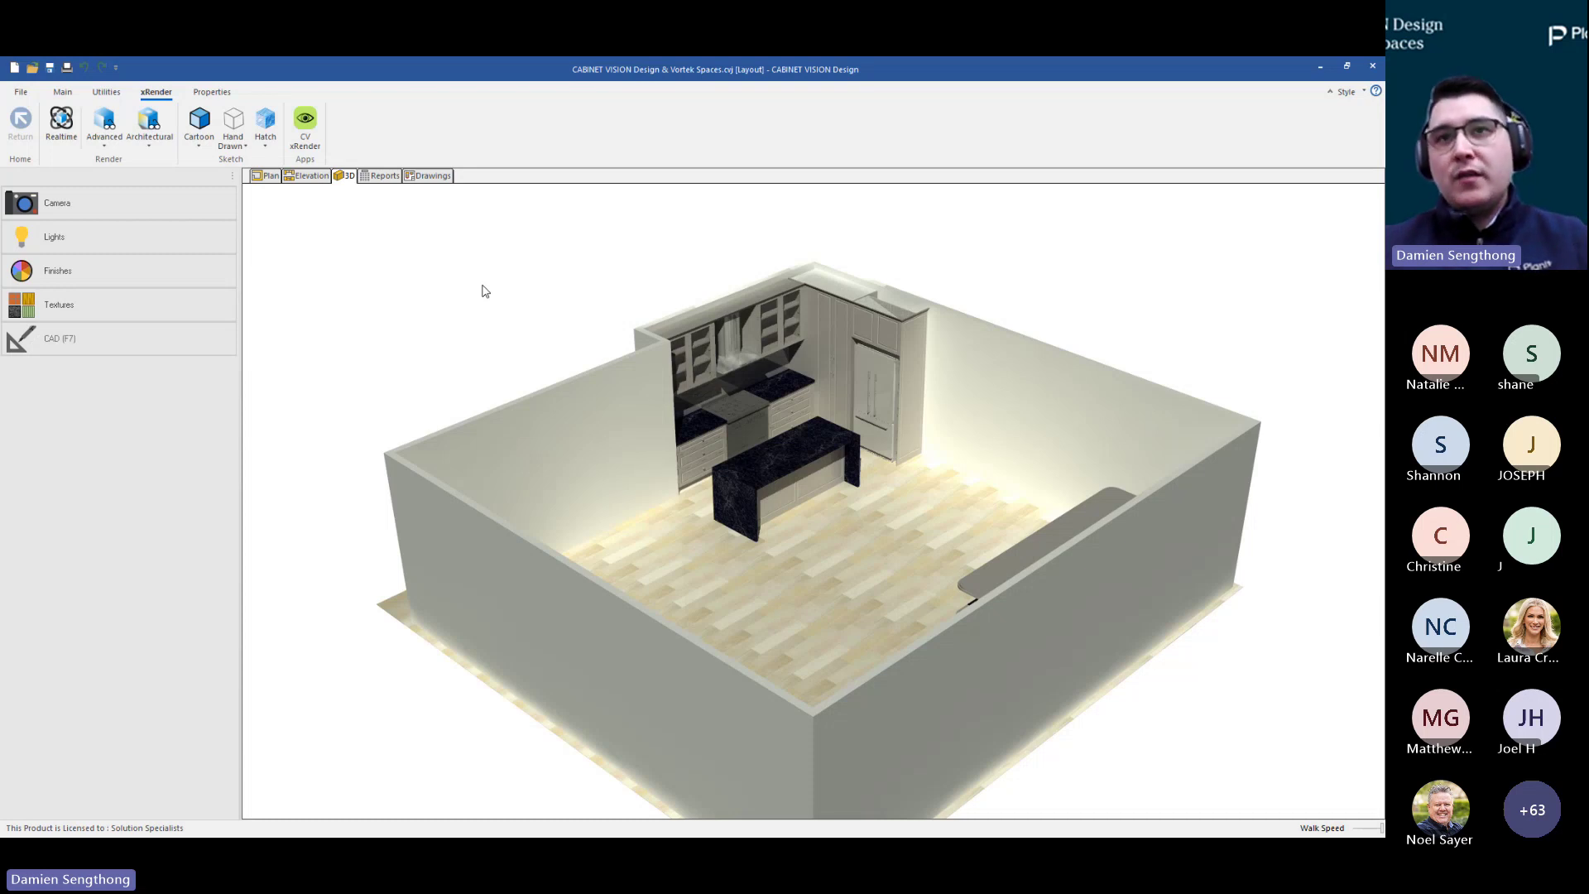
{"action": "left_click", "coordinate": [105, 146]}
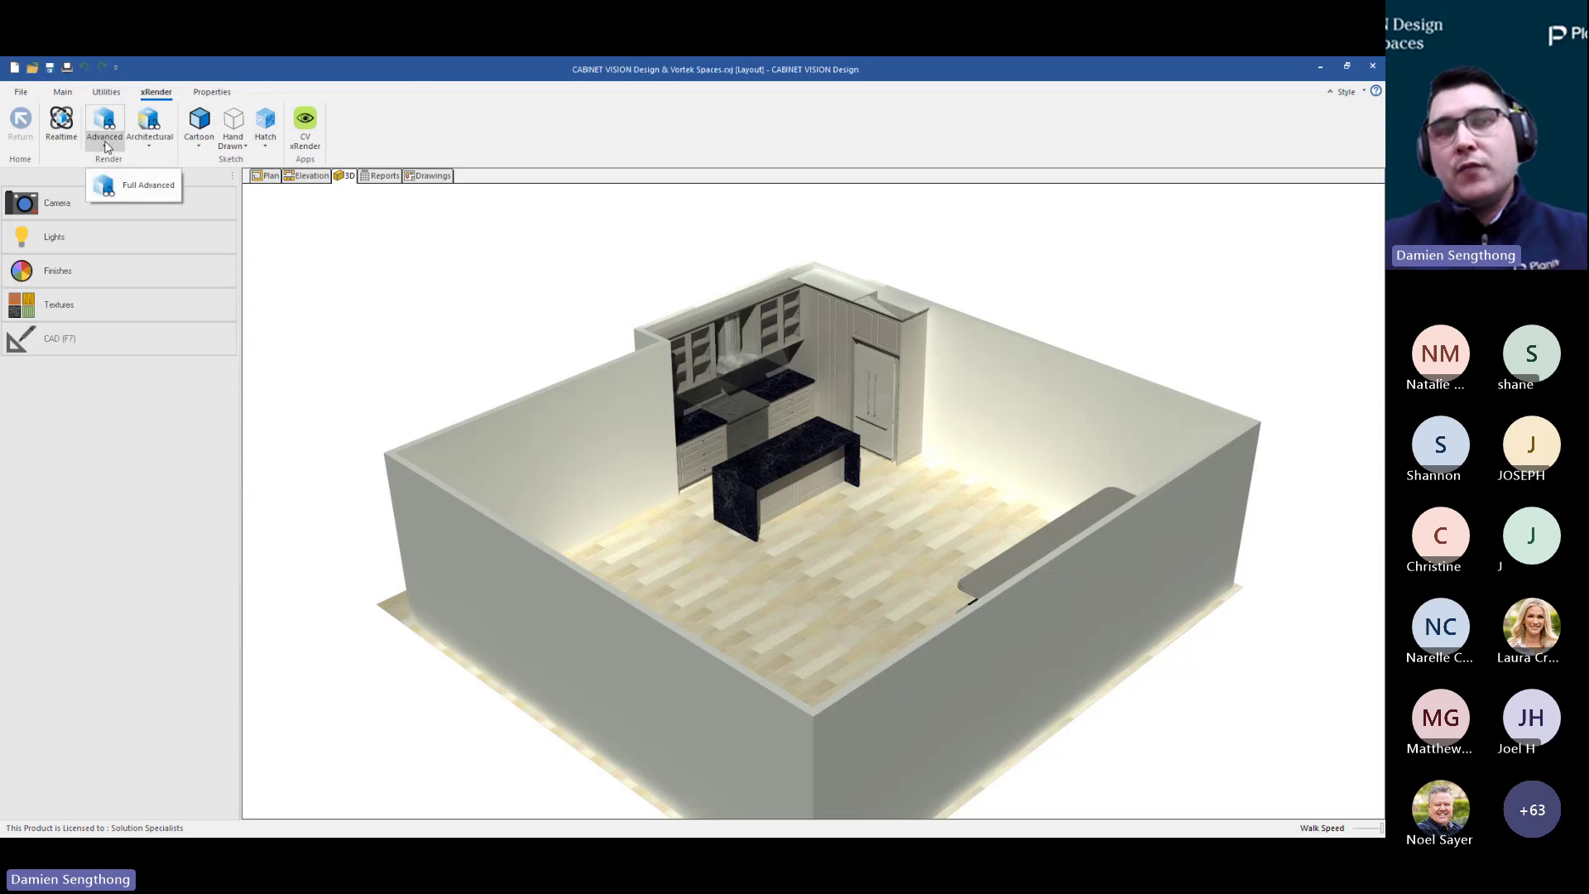
{"action": "left_click", "coordinate": [509, 343]}
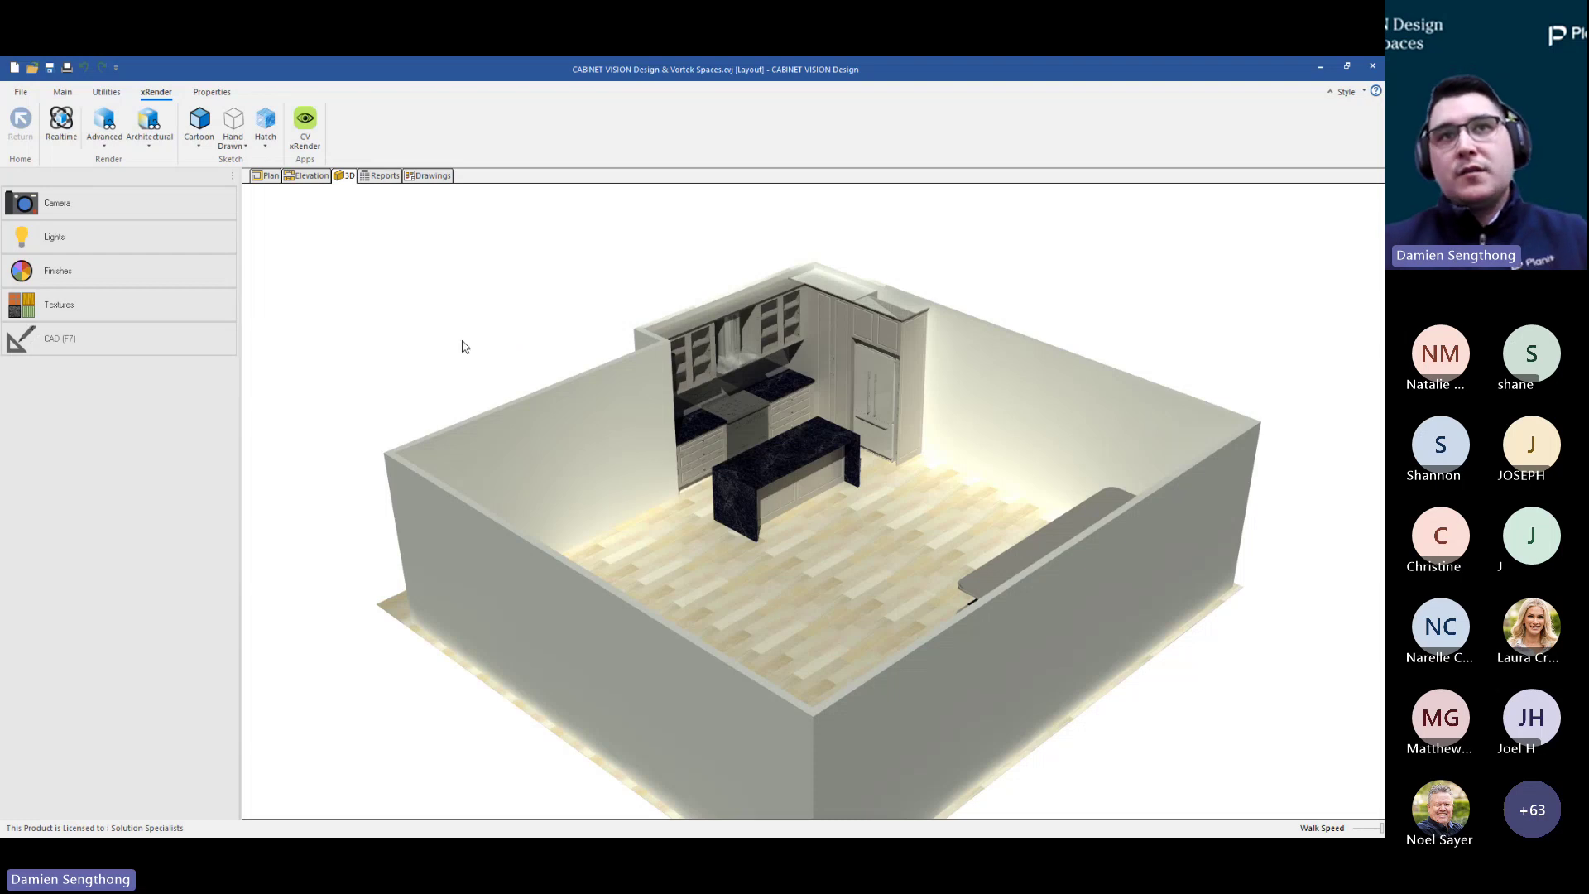
{"action": "mouse_move", "coordinate": [458, 344]}
{"action": "left_mouse_down"}
{"action": "mouse_move", "coordinate": [507, 358]}
{"action": "mouse_move", "coordinate": [552, 467]}
{"action": "mouse_move", "coordinate": [987, 471]}
{"action": "left_mouse_up"}
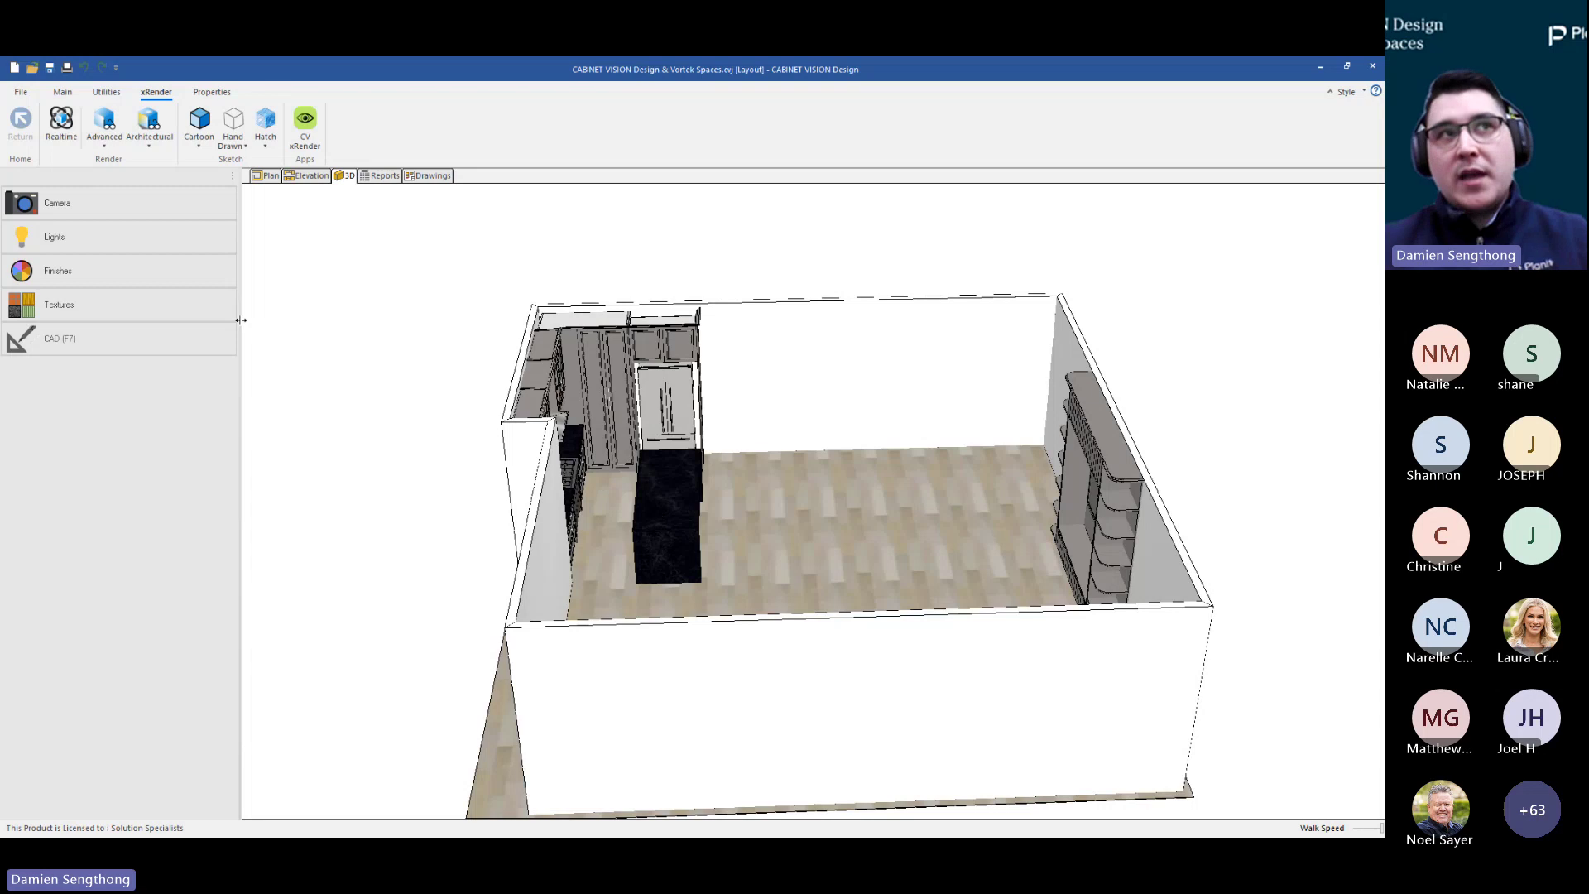
{"action": "scroll", "coordinate": [158, 147], "scroll_direction": "up", "scroll_amount": 2}
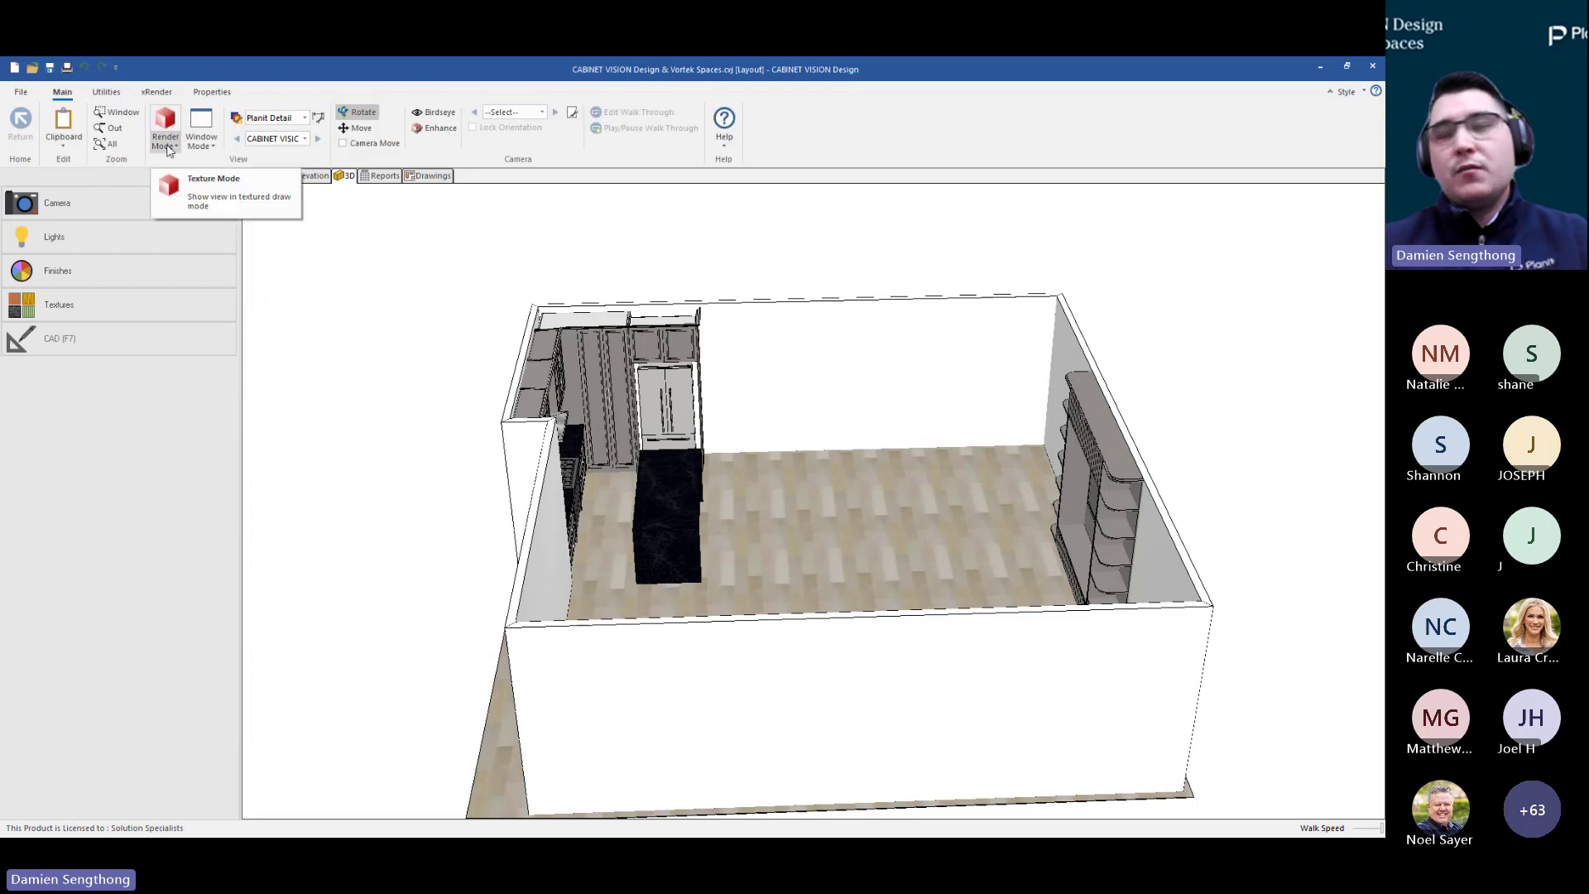
{"action": "scroll", "coordinate": [175, 131], "scroll_direction": "down", "scroll_amount": 2}
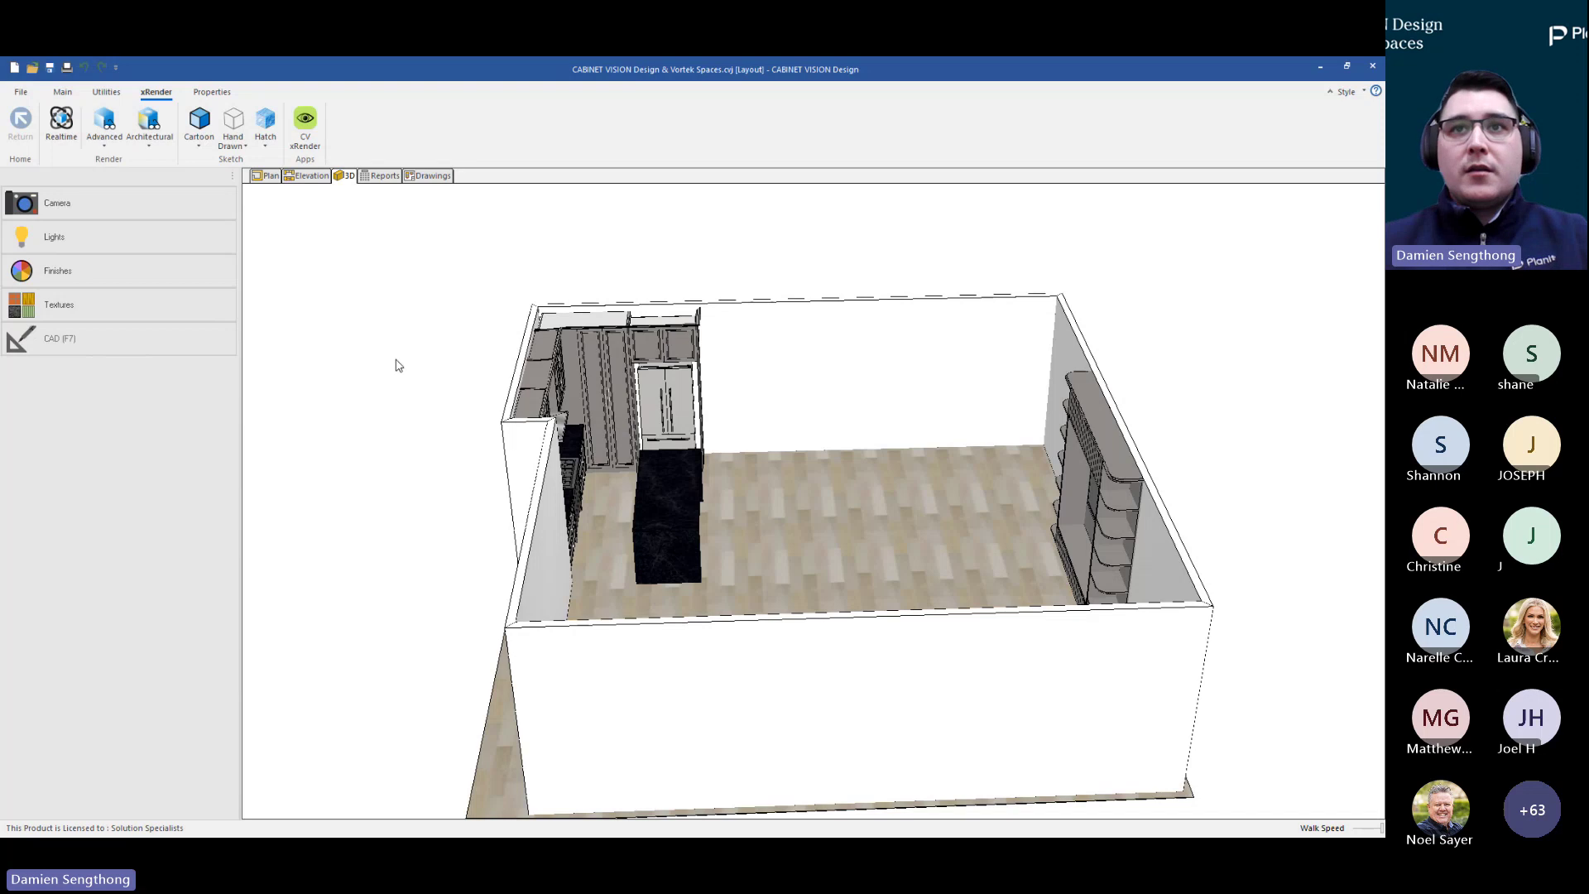
{"action": "left_click_drag", "start_coordinate": [394, 359], "coordinate": [517, 449]}
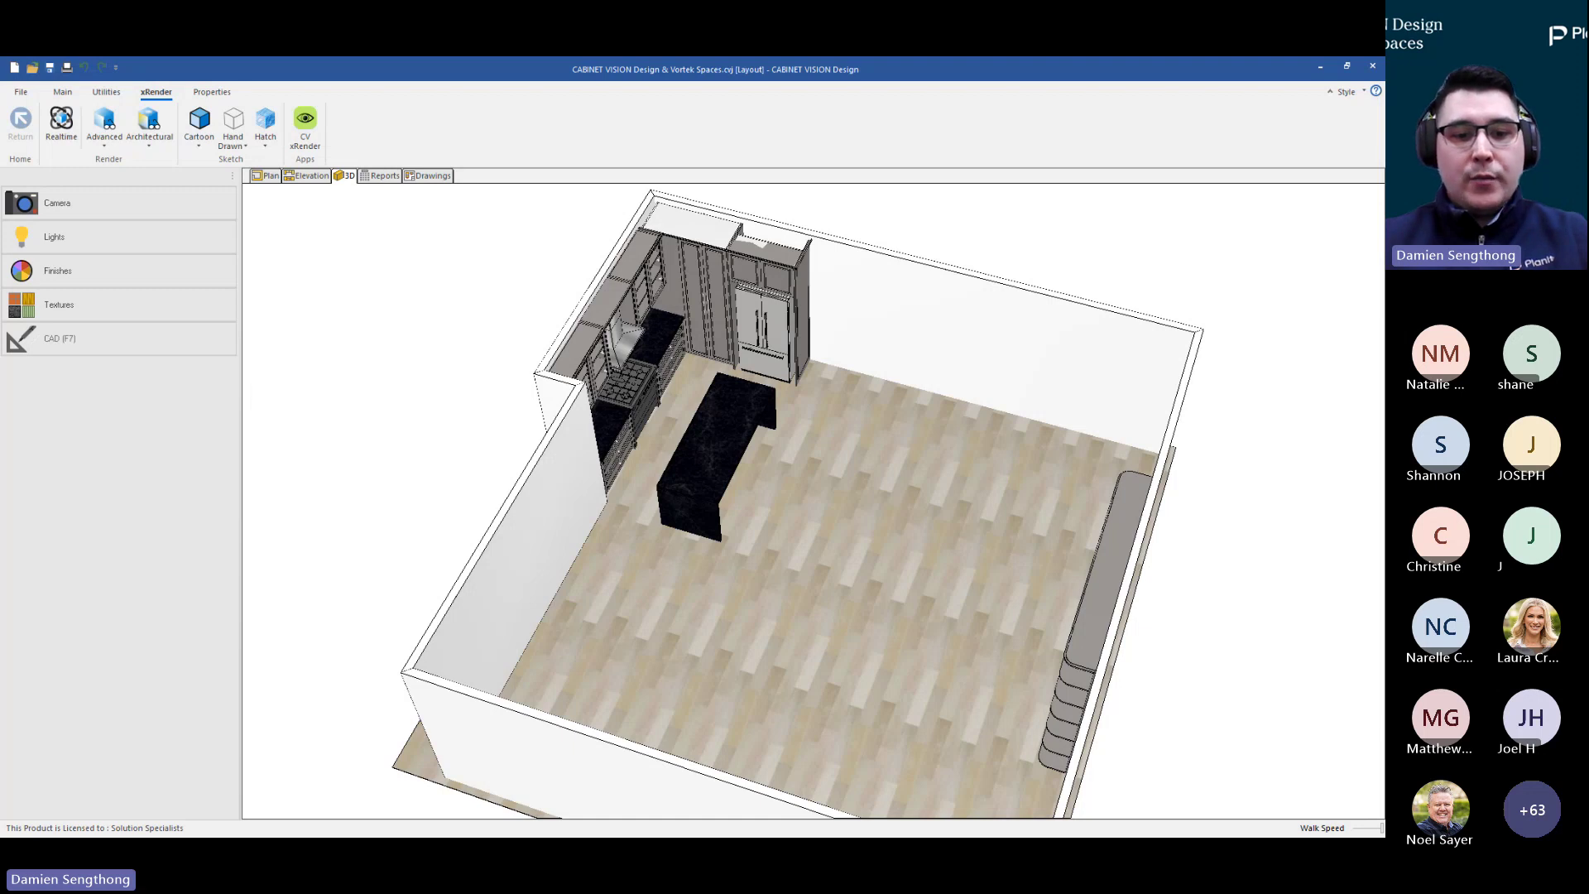
Switch to the browser's 3D Warehouse page and search for "Couch"
{"action": "key", "text": "alt+Tab"}
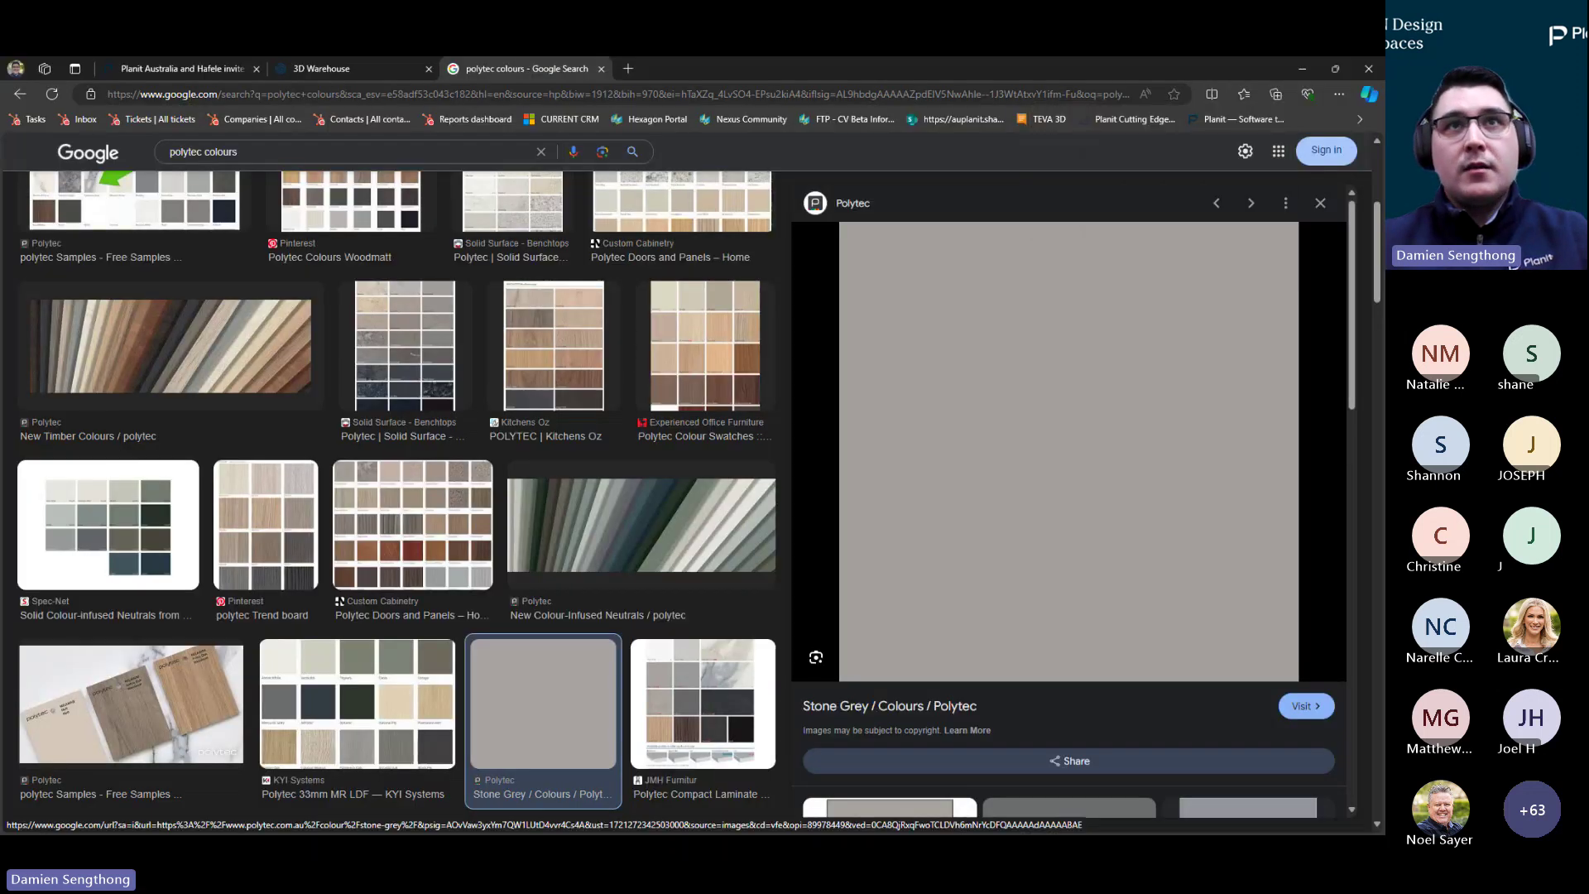
{"action": "left_click", "coordinate": [331, 70]}
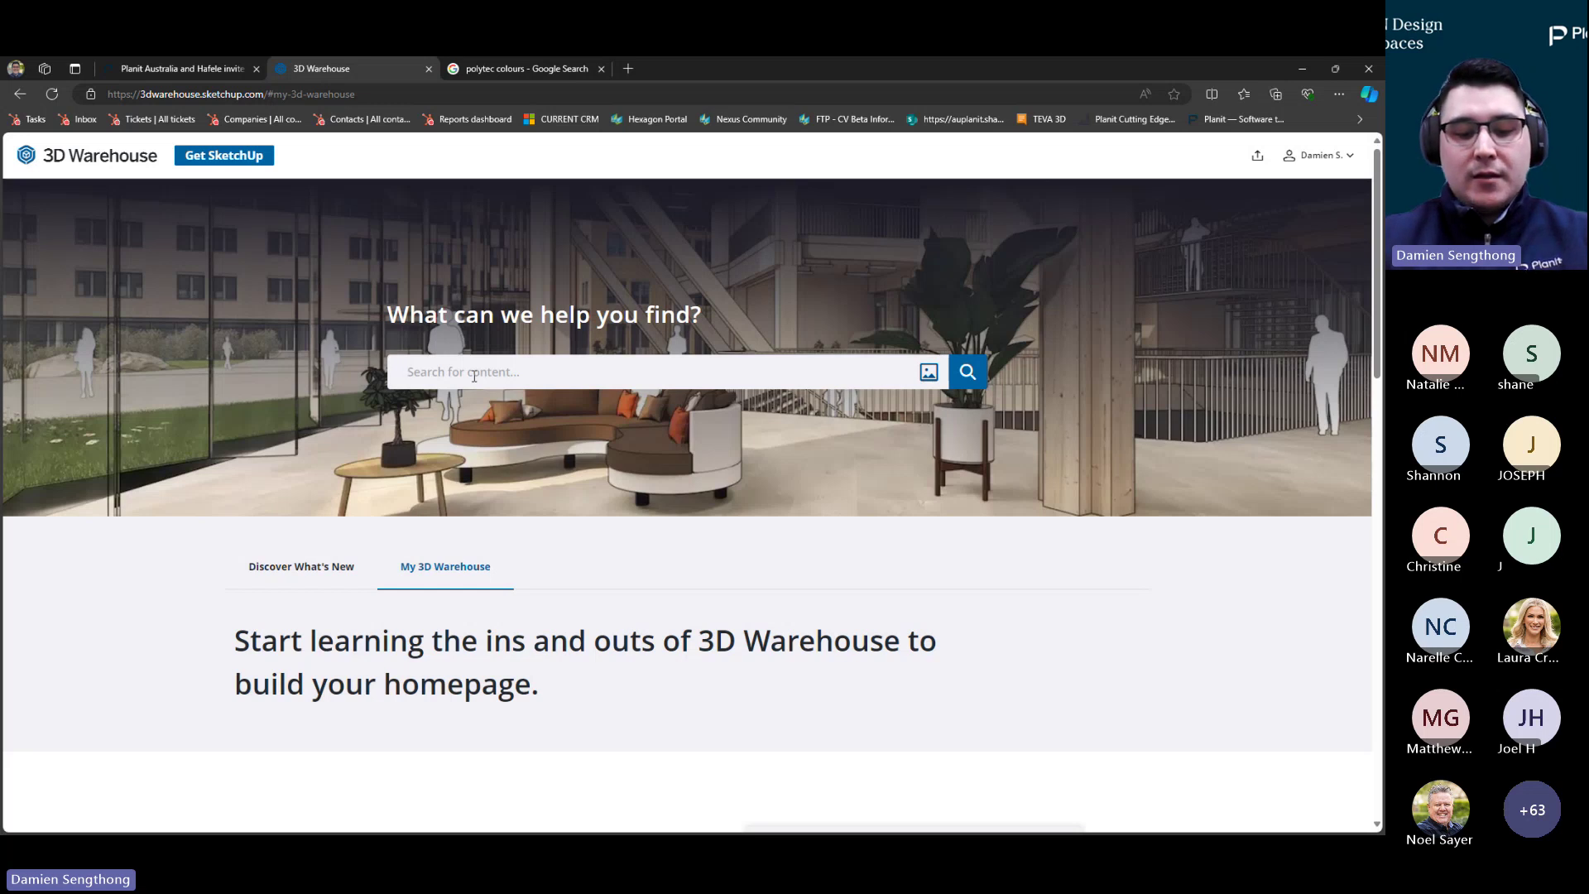
{"action": "type", "text": "Cou"}
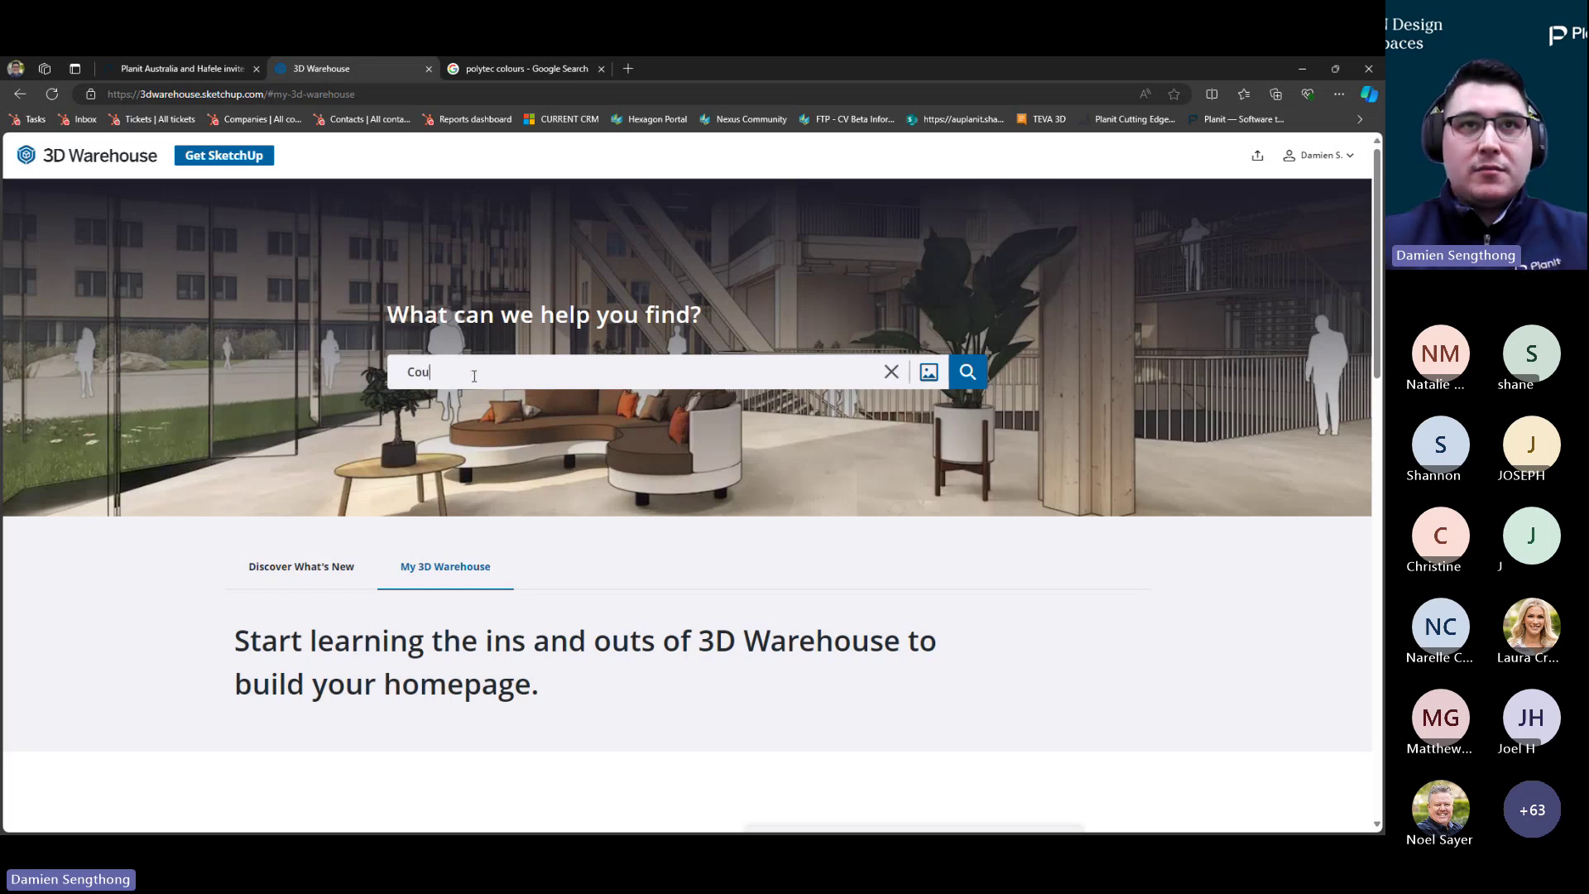
{"action": "type", "text": "ch"}
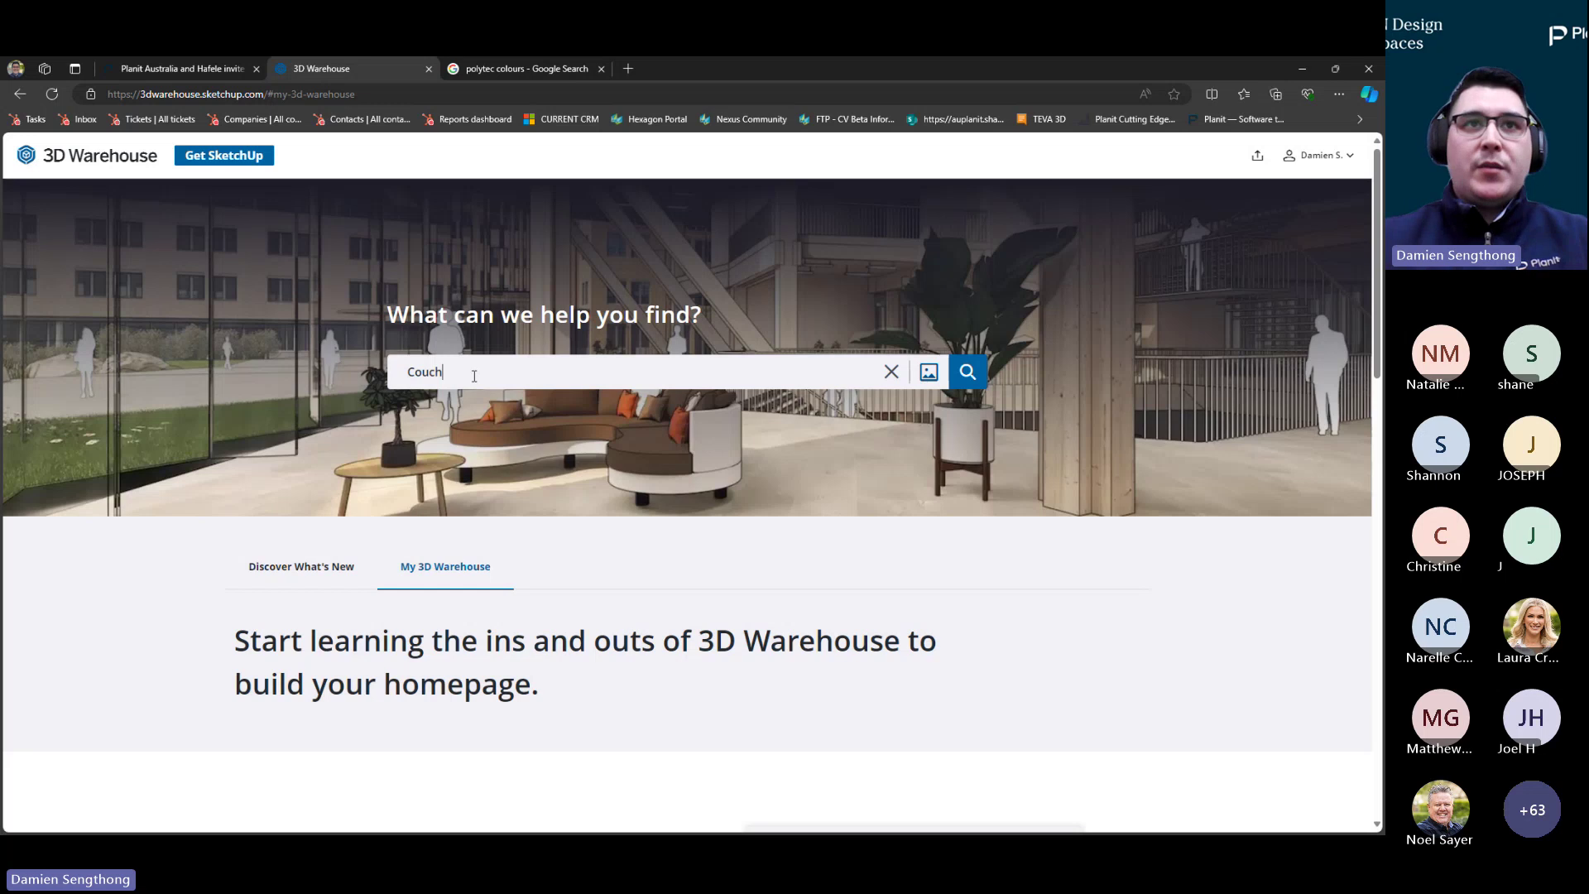
{"action": "key", "text": "Return"}
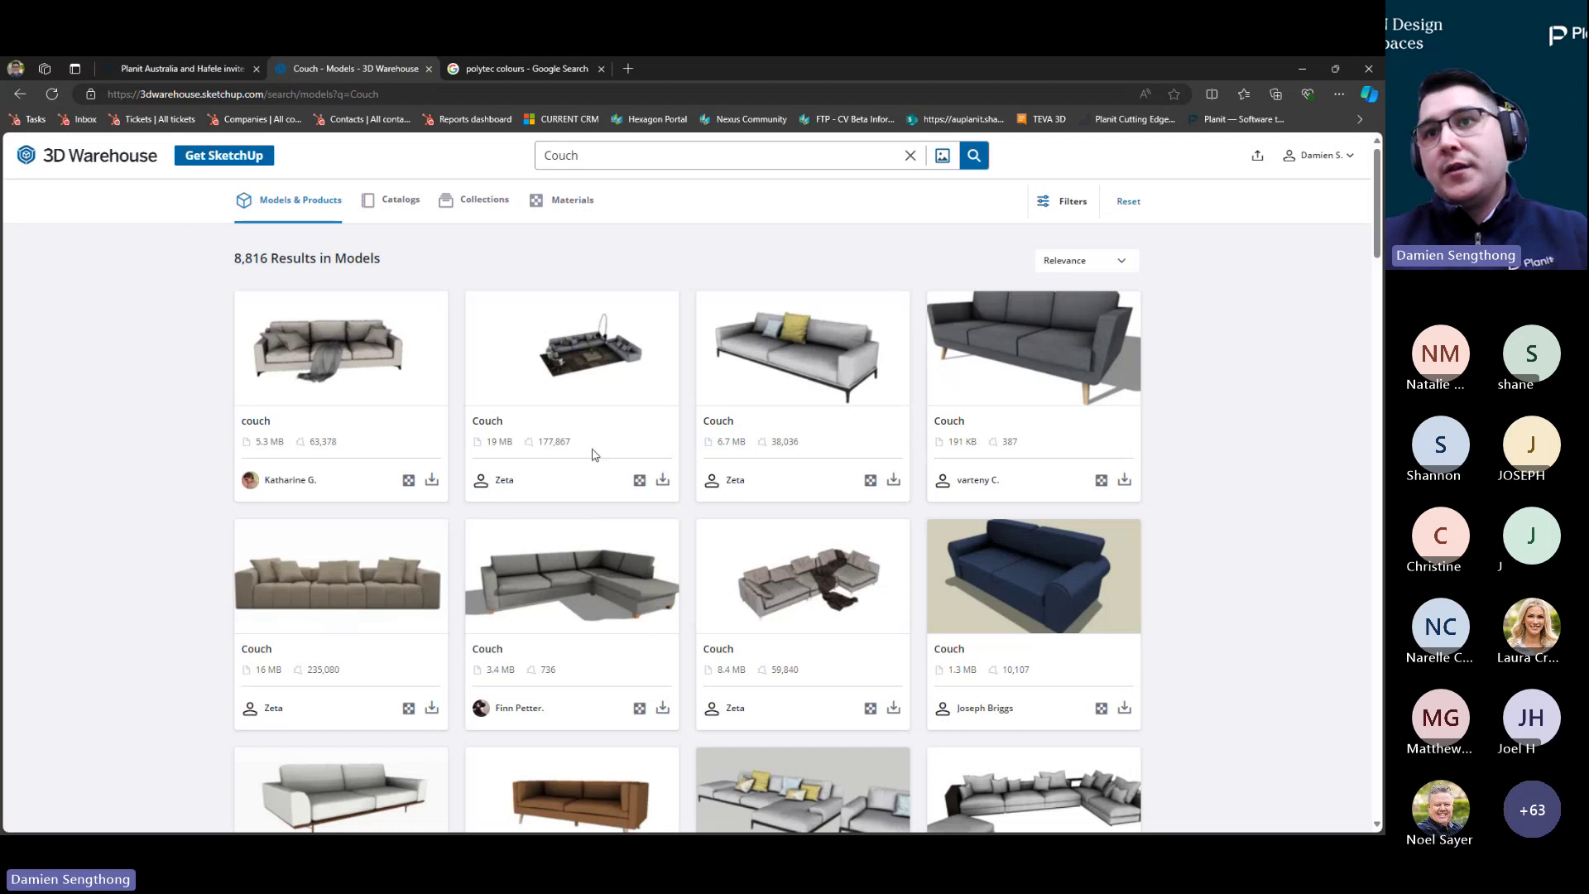
Open the grey L-shaped couch model with wooden feet from the results and download it as a SketchUp file
{"action": "scroll", "coordinate": [546, 469], "scroll_direction": "down", "scroll_amount": 1}
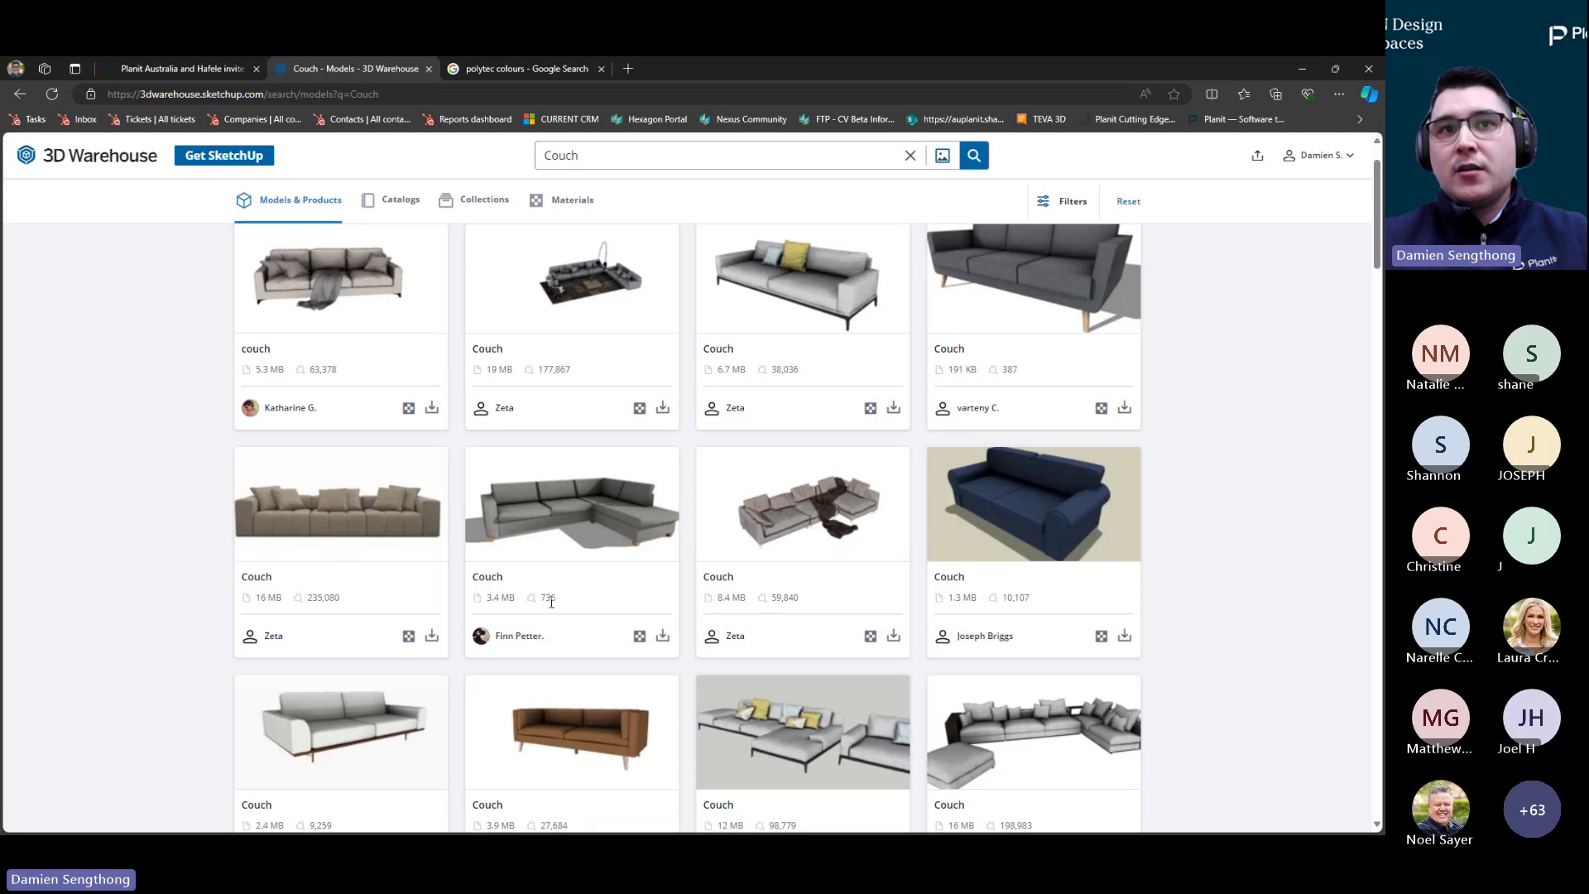
{"action": "left_click", "coordinate": [557, 544]}
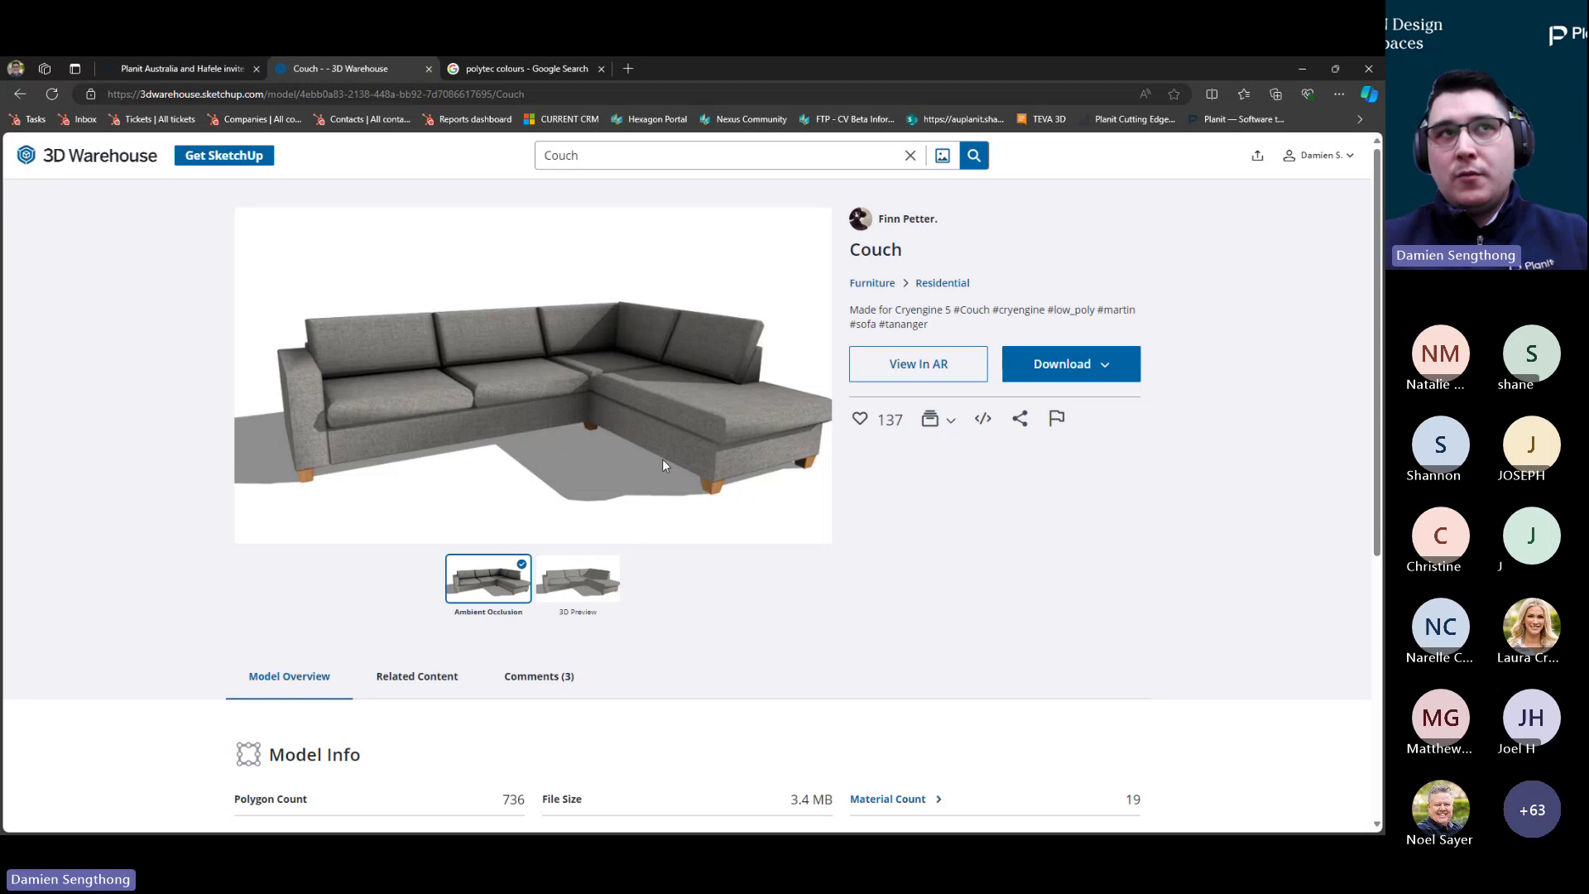
{"action": "left_click", "coordinate": [1108, 366]}
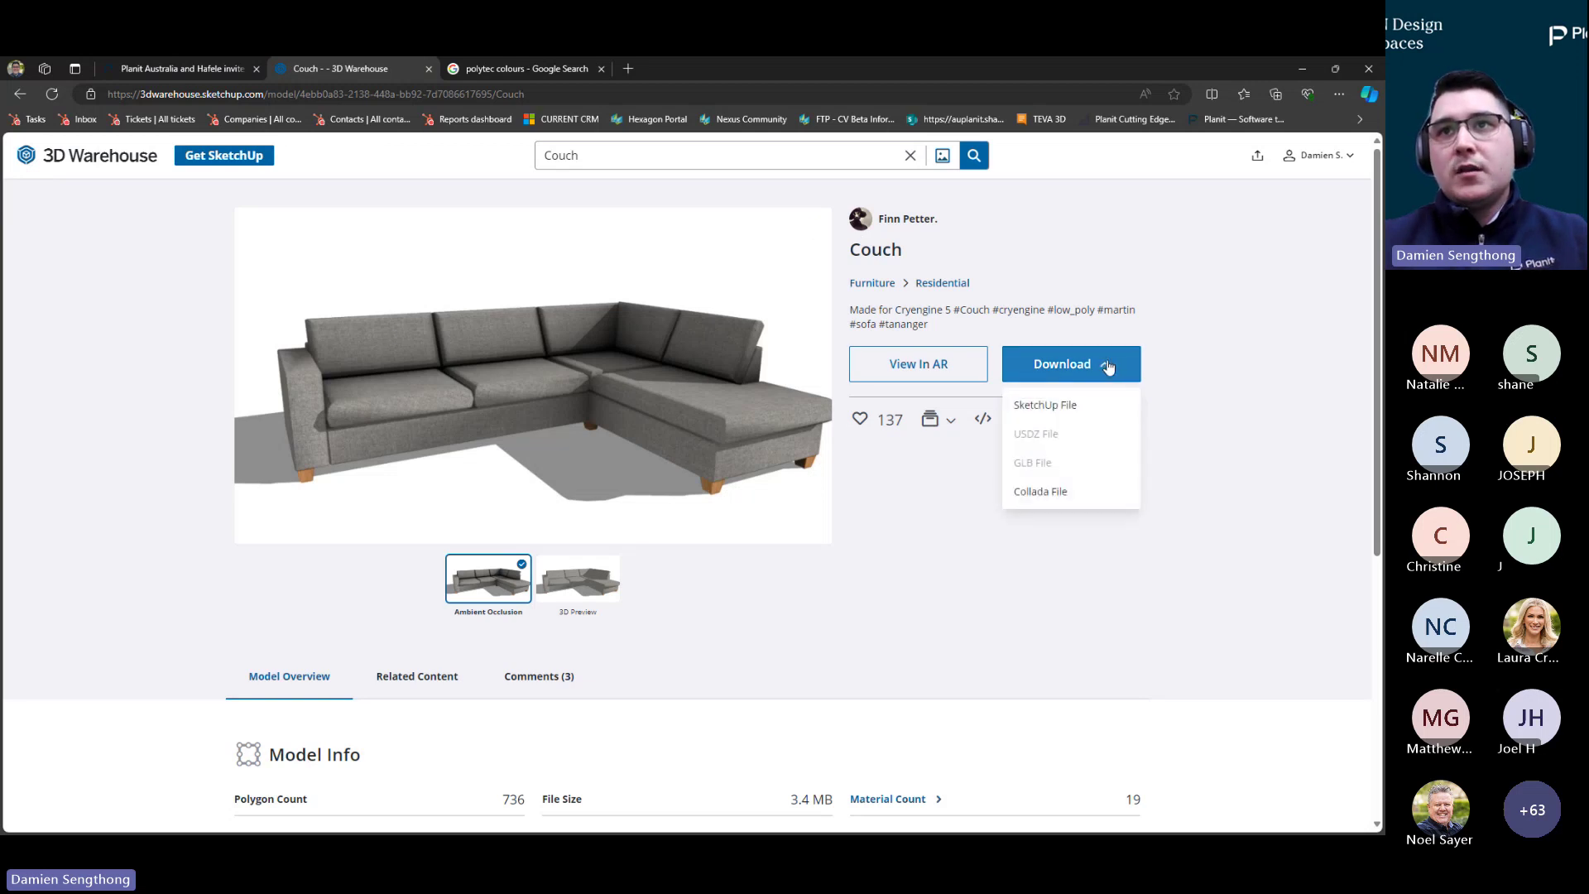
{"action": "left_click", "coordinate": [1083, 413]}
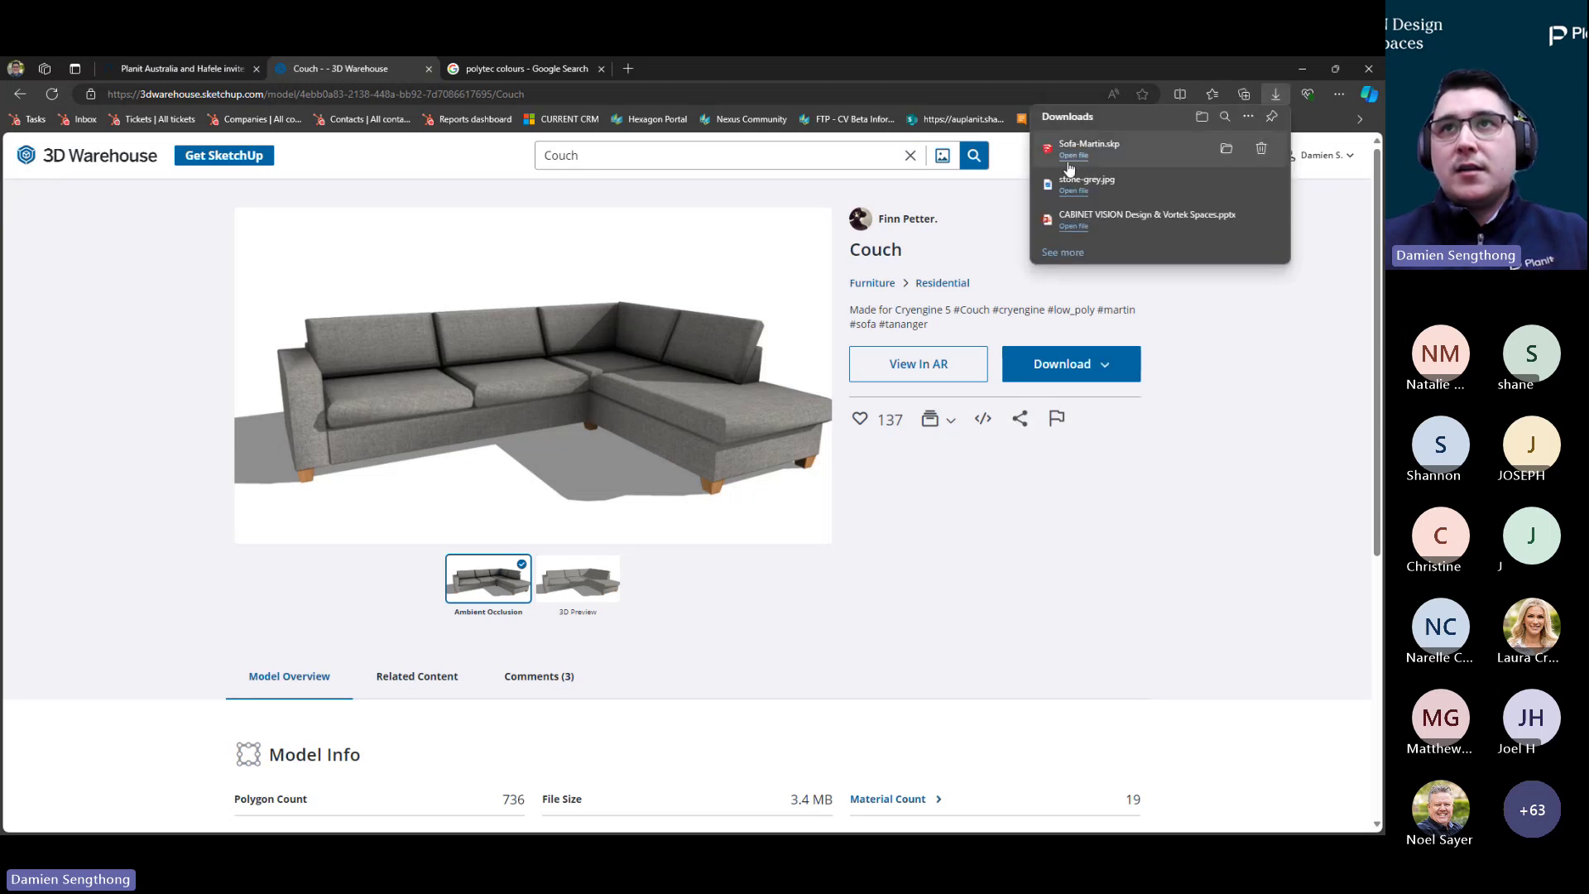
{"action": "left_click", "coordinate": [1123, 580]}
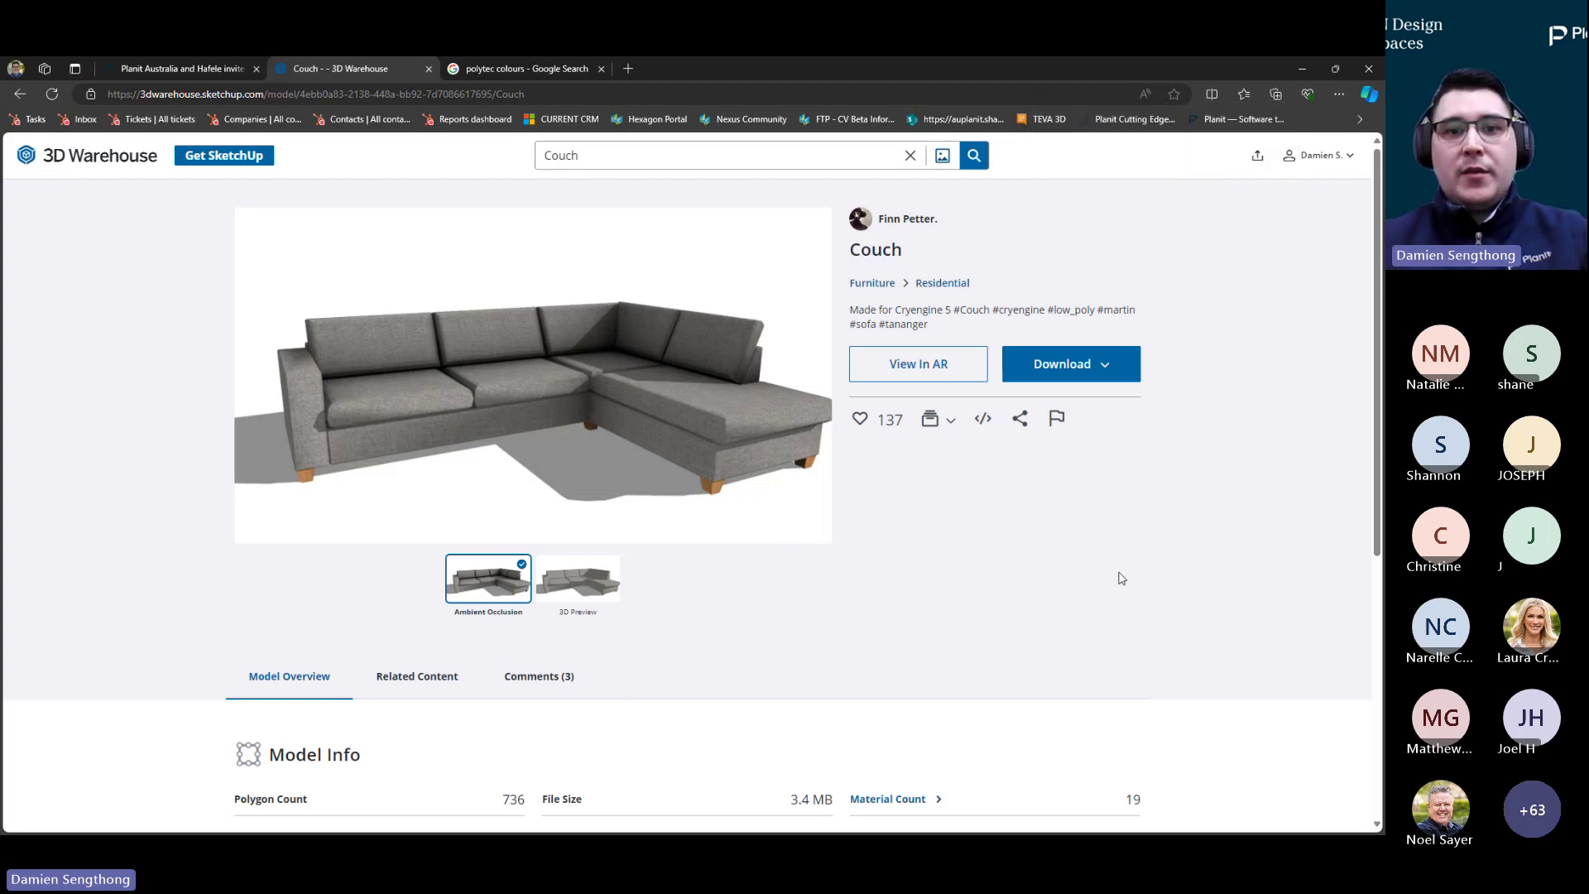
Switch back to CABINET VISION and, from the plan view, load Sofa-Martin.skp from Downloads into the SketchUp model import
{"action": "key", "text": "alt+Tab"}
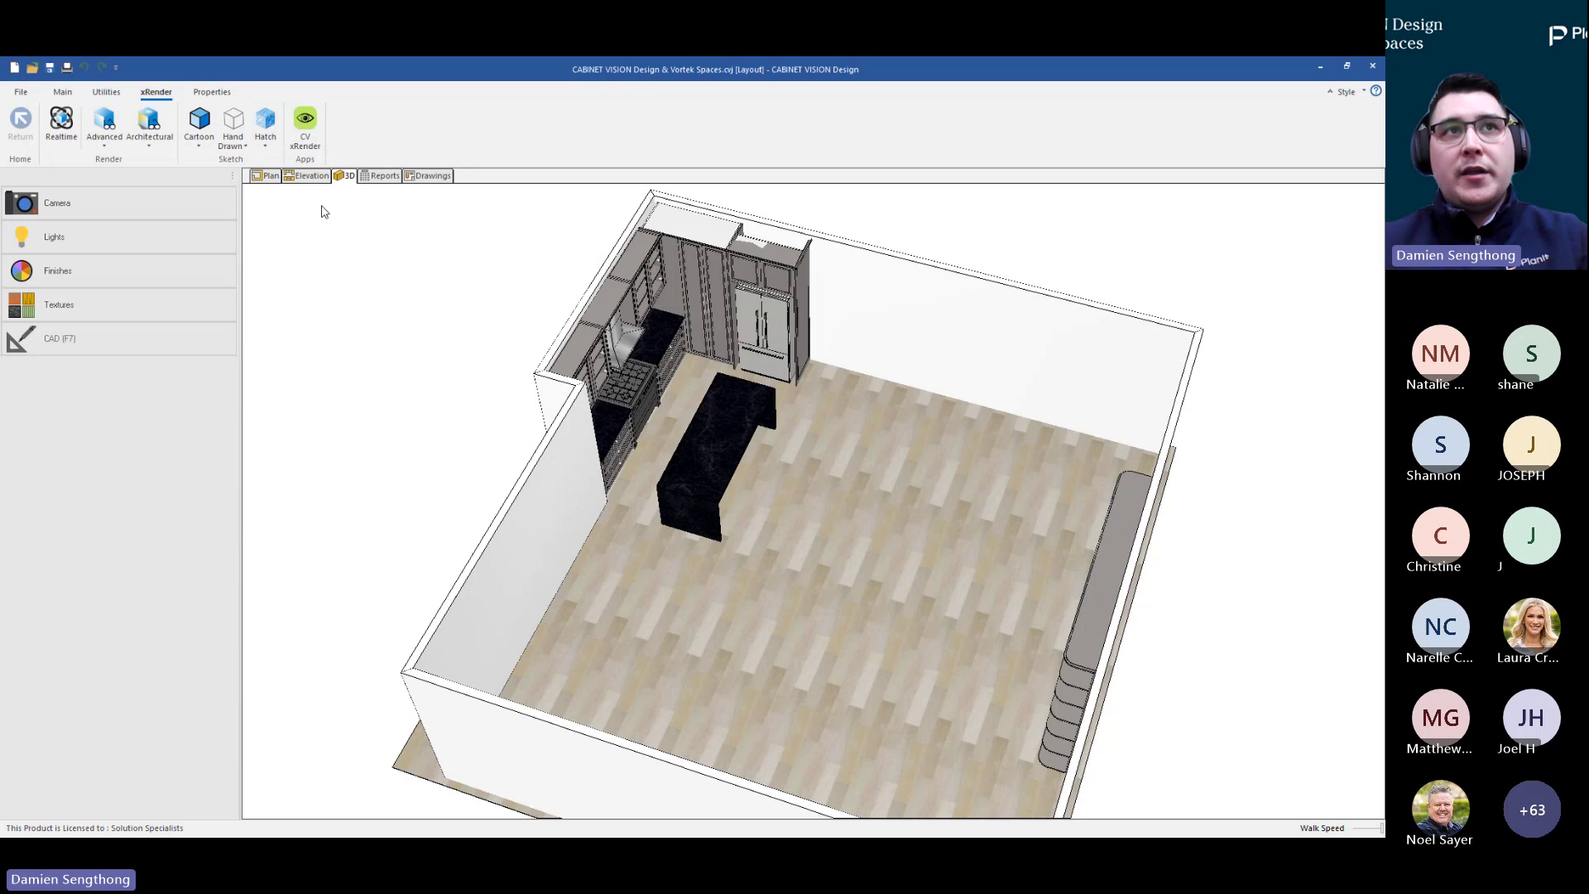
{"action": "left_click", "coordinate": [310, 177]}
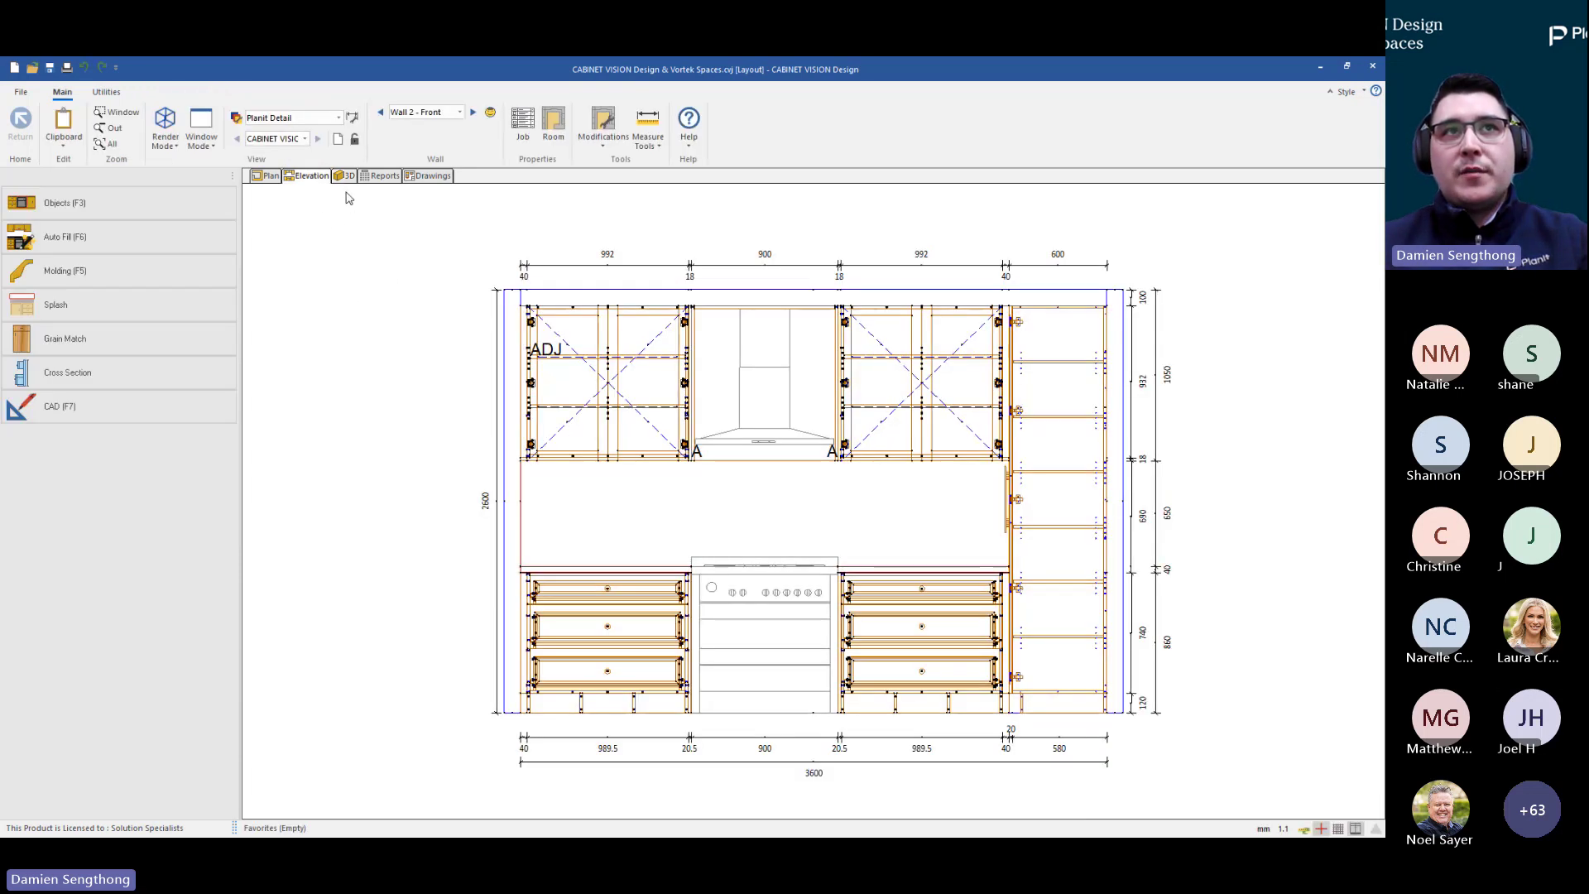
{"action": "left_click", "coordinate": [269, 176]}
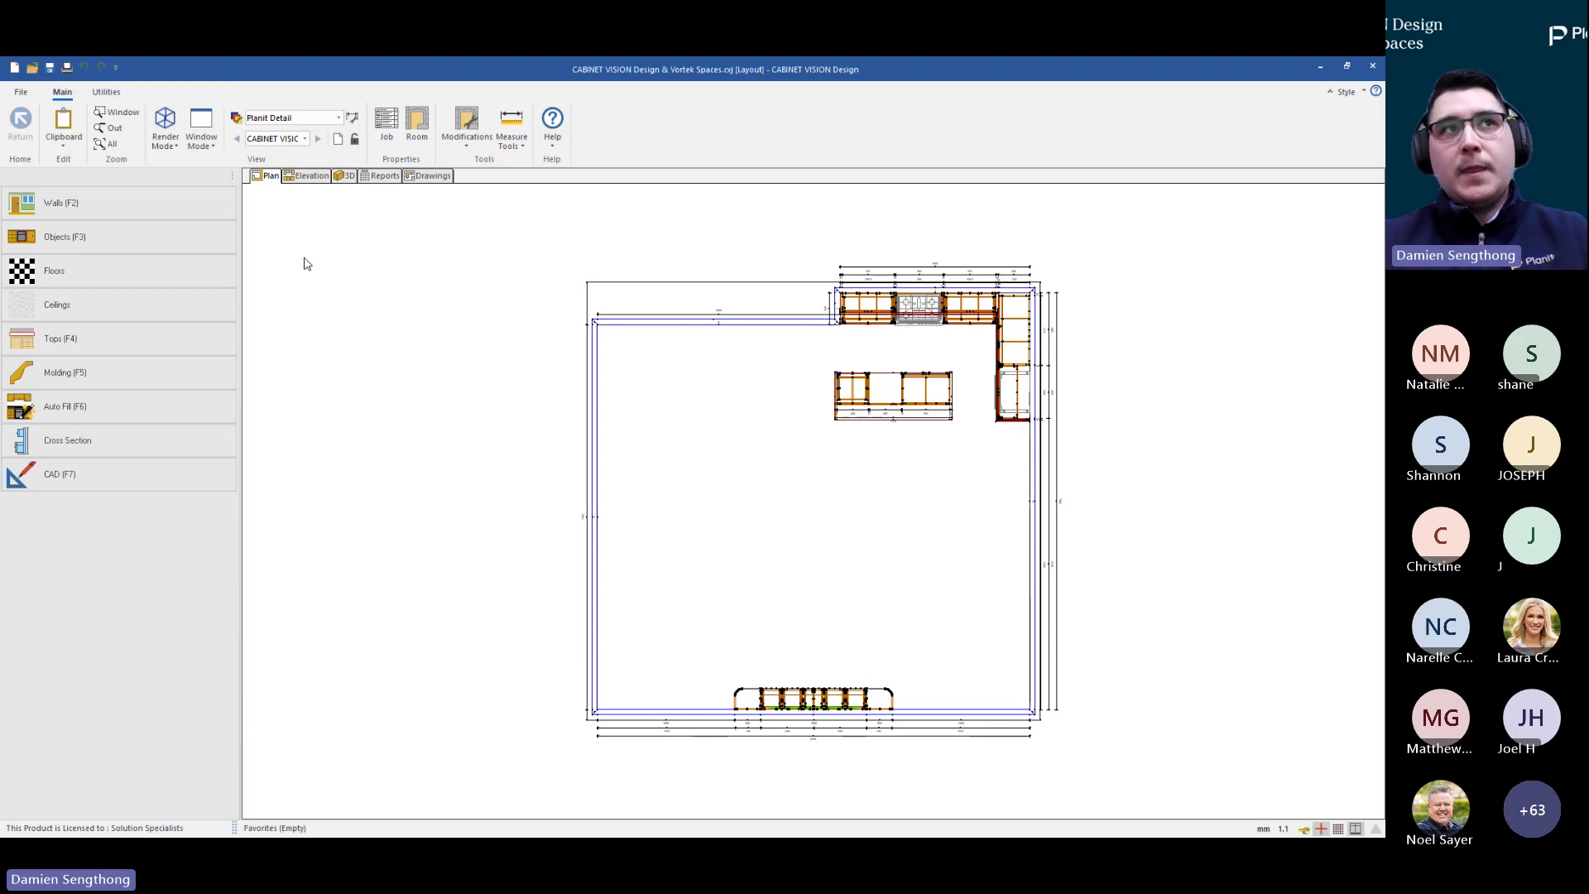
{"action": "left_click", "coordinate": [106, 98]}
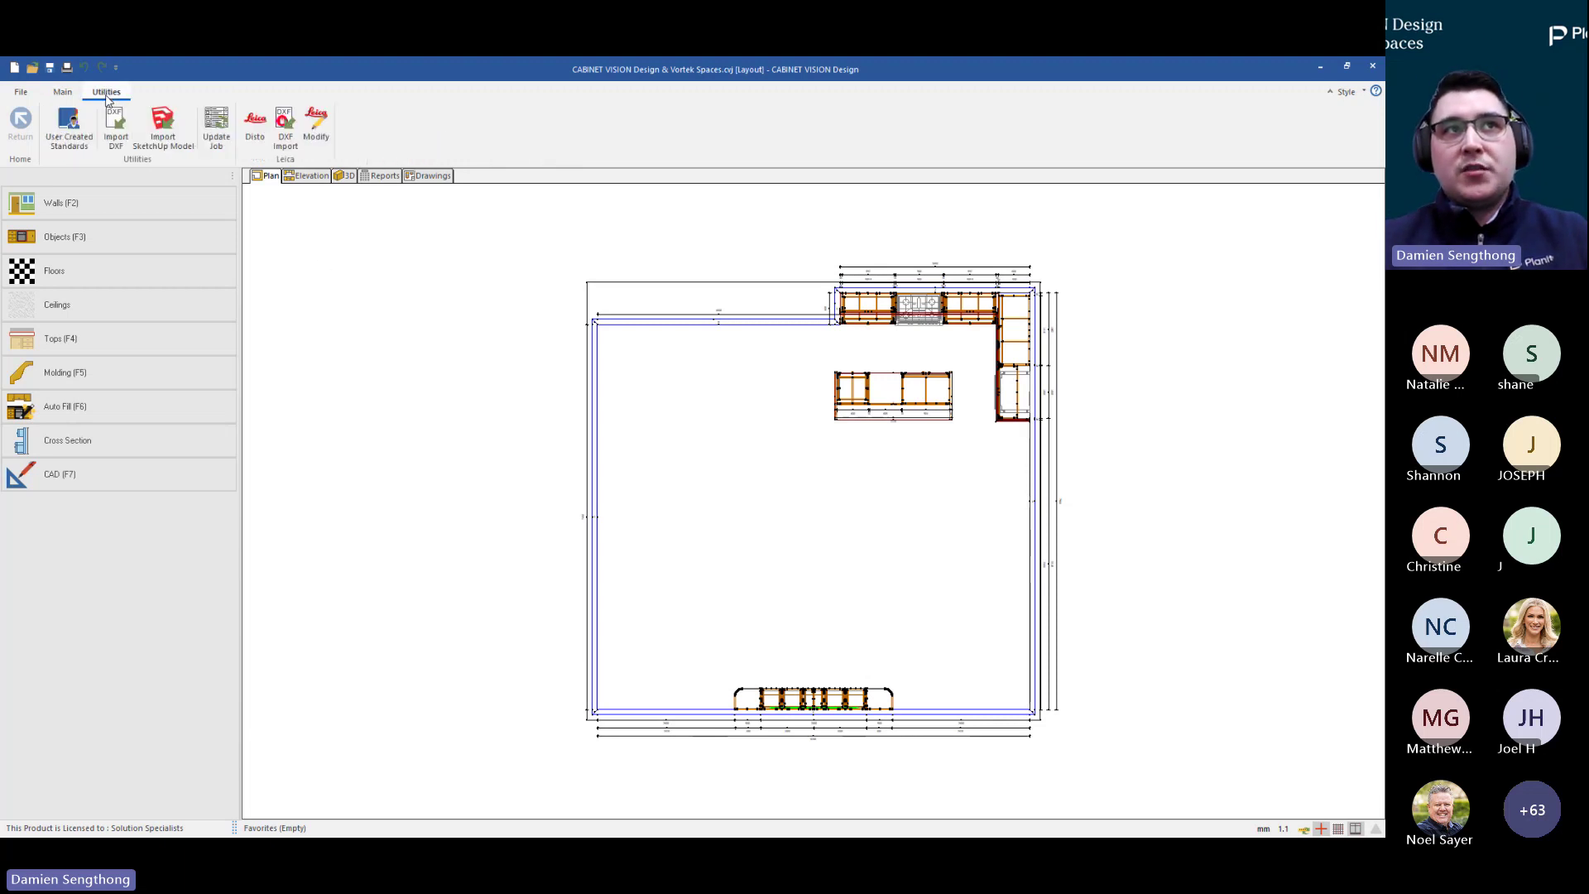
{"action": "left_click", "coordinate": [169, 134]}
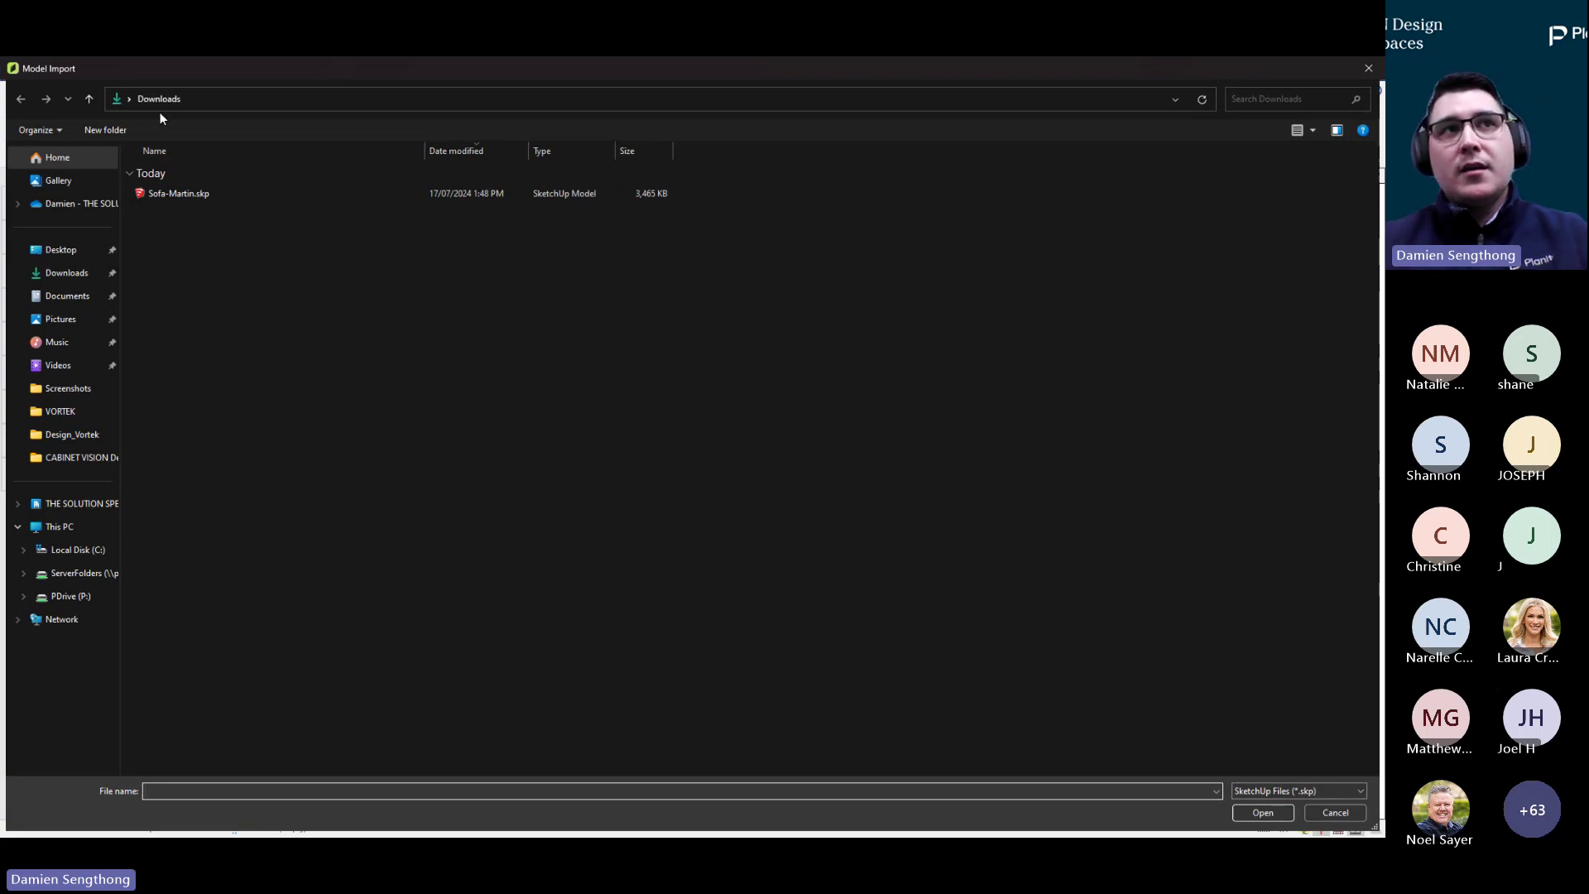
{"action": "left_click", "coordinate": [178, 194]}
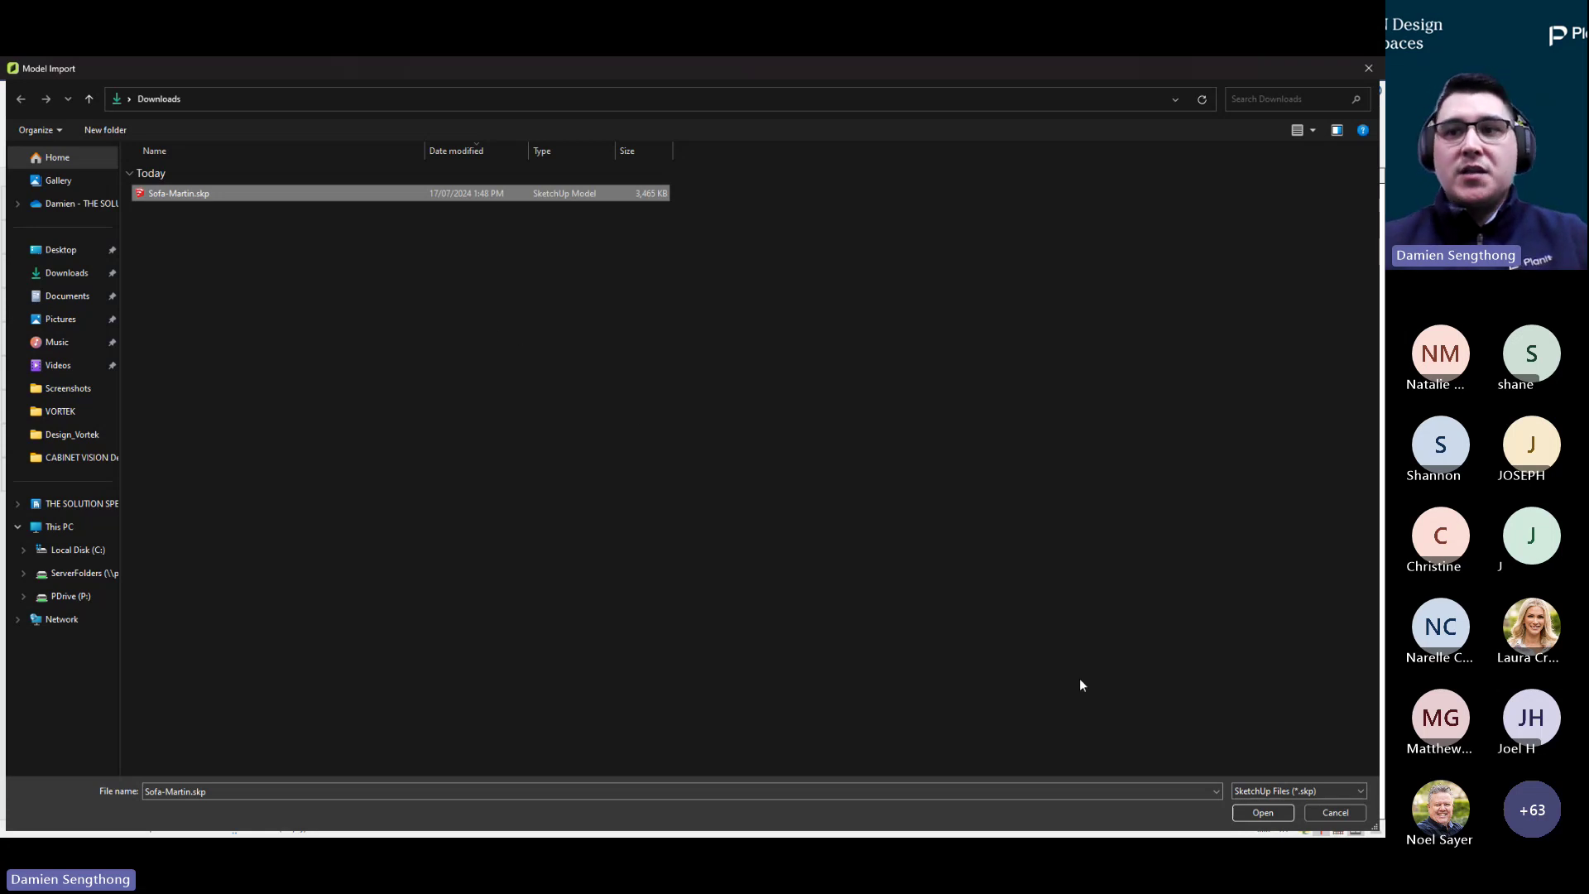
{"action": "left_click", "coordinate": [1241, 815]}
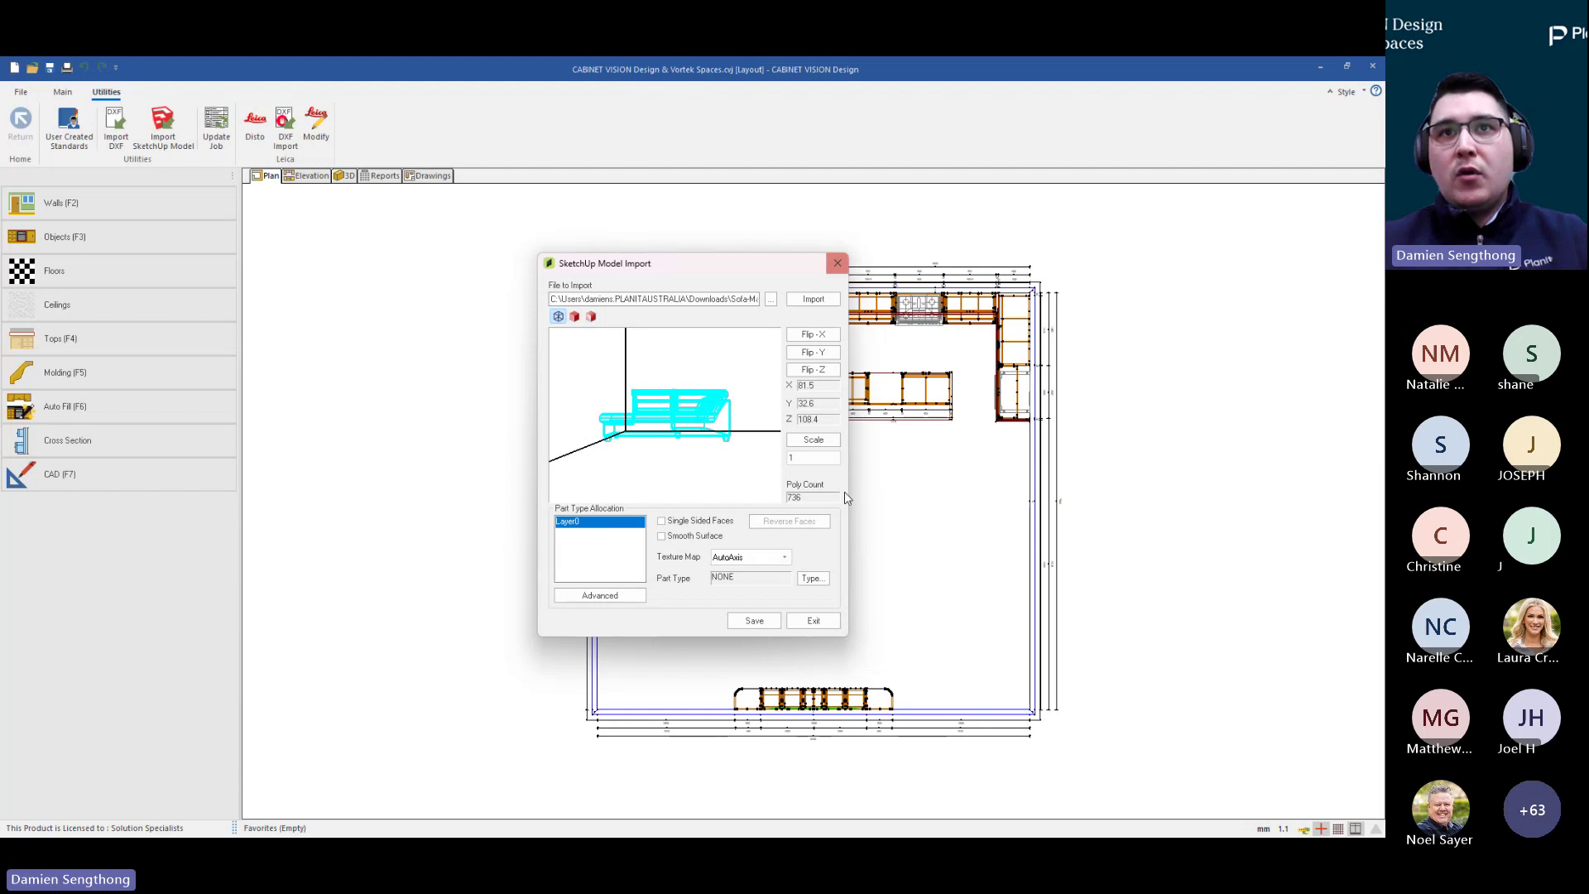
Examine the sofa in the import preview from several angles, in wireframe and in both solid display modes
{"action": "mouse_move", "coordinate": [629, 429]}
{"action": "left_mouse_down"}
{"action": "mouse_move", "coordinate": [742, 452]}
{"action": "mouse_move", "coordinate": [662, 447]}
{"action": "mouse_move", "coordinate": [619, 465]}
{"action": "mouse_move", "coordinate": [687, 437]}
{"action": "mouse_move", "coordinate": [672, 438]}
{"action": "mouse_move", "coordinate": [726, 466]}
{"action": "left_mouse_up"}
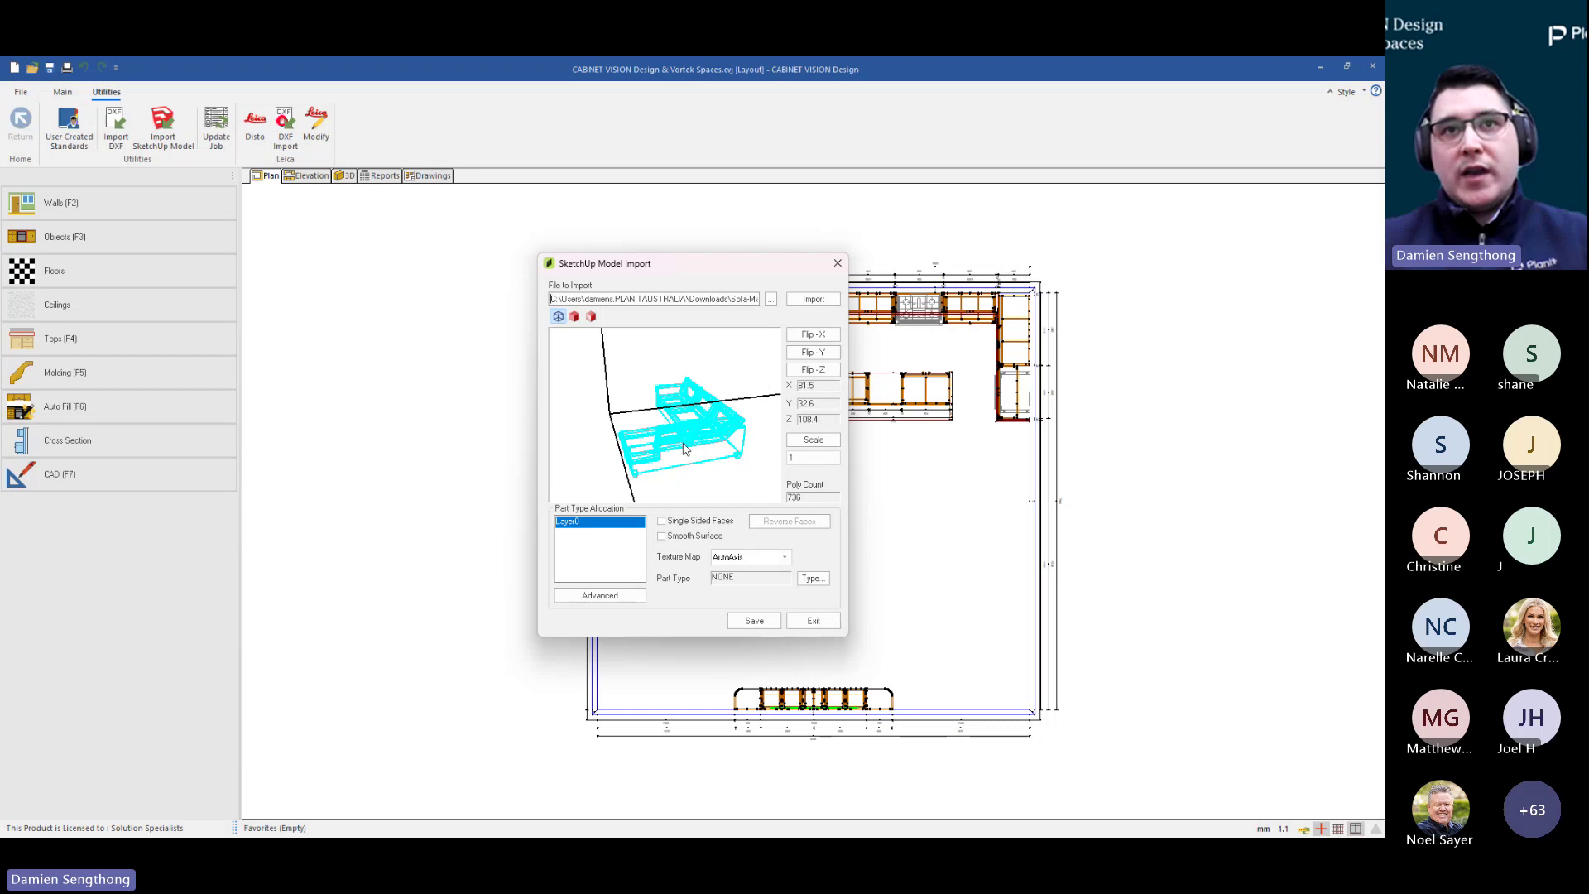
{"action": "left_click_drag", "start_coordinate": [687, 451], "coordinate": [749, 445]}
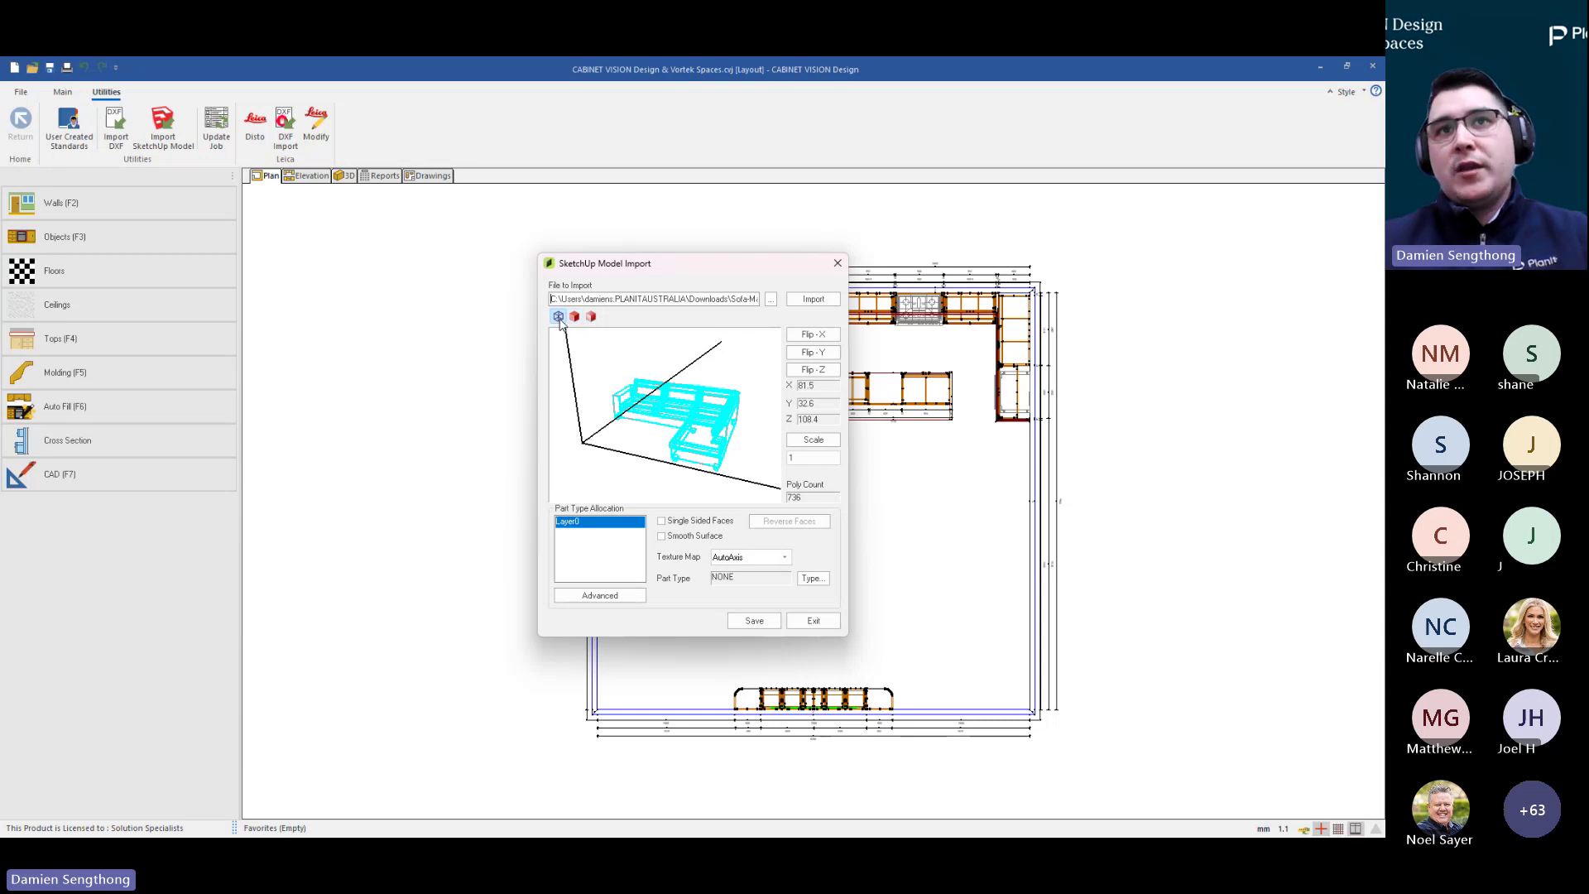
{"action": "left_click_drag", "start_coordinate": [651, 436], "coordinate": [695, 443]}
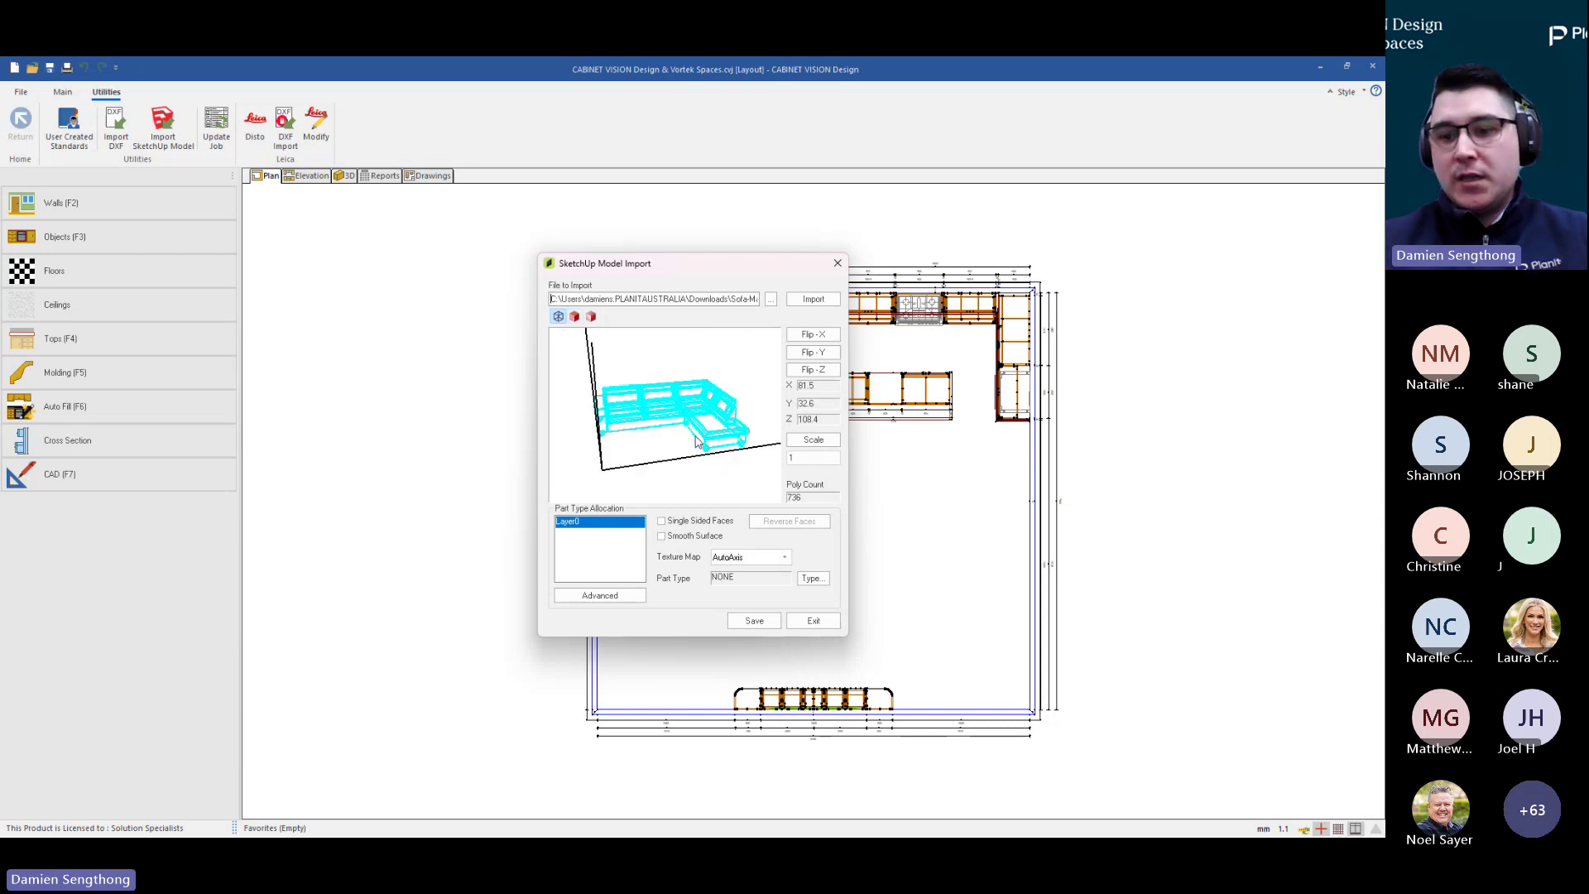
{"action": "left_click", "coordinate": [575, 316]}
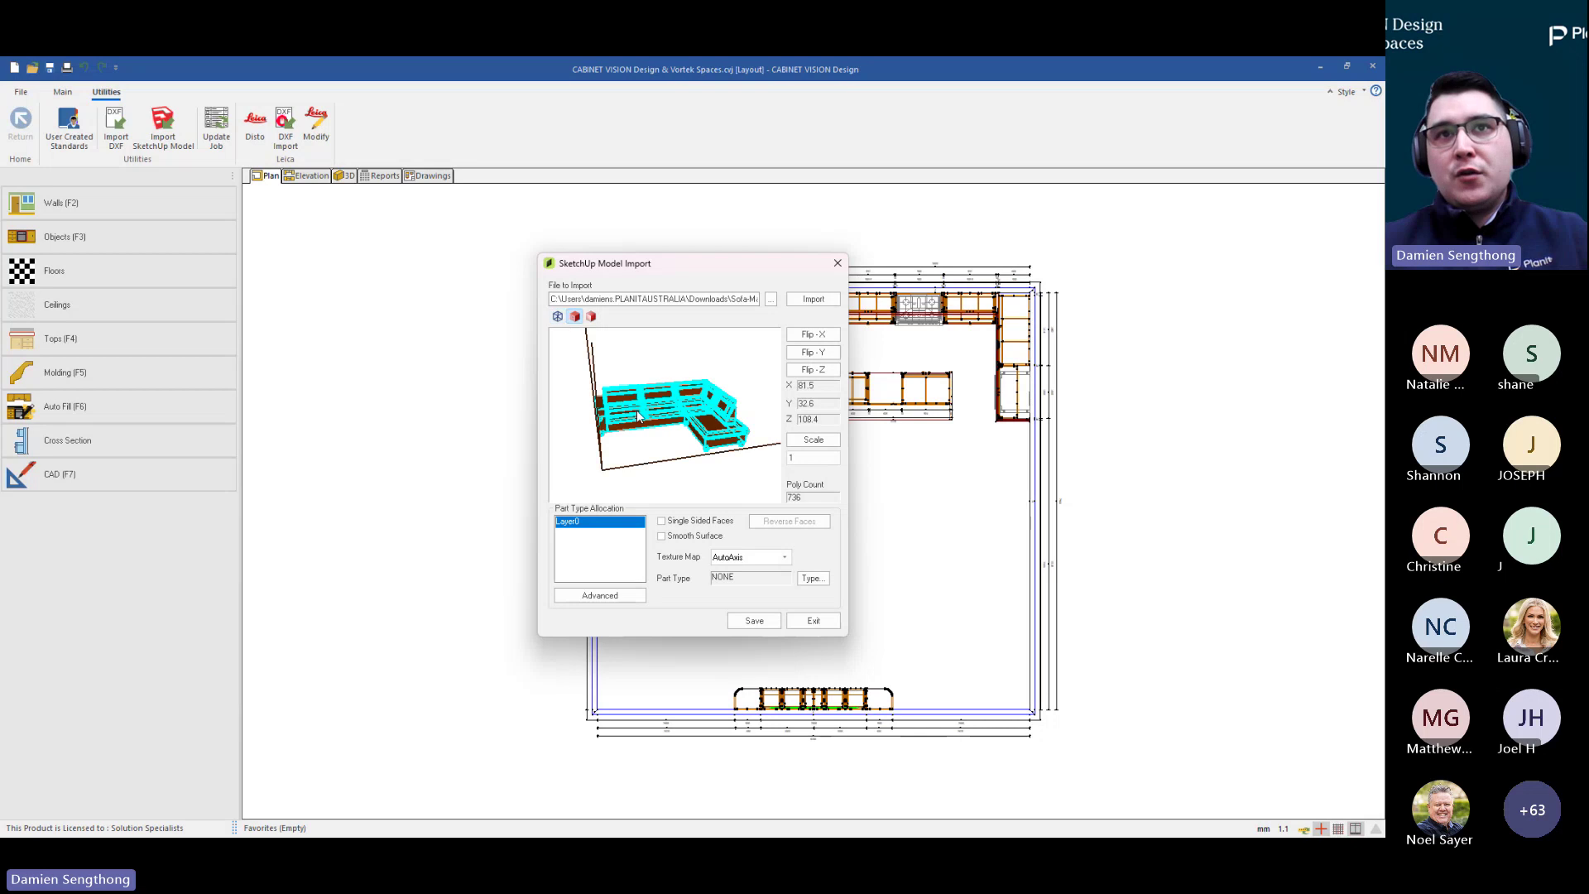
{"action": "left_click", "coordinate": [591, 316]}
{"action": "mouse_move", "coordinate": [653, 428]}
{"action": "left_mouse_down"}
{"action": "mouse_move", "coordinate": [695, 462]}
{"action": "mouse_move", "coordinate": [625, 408]}
{"action": "mouse_move", "coordinate": [660, 410]}
{"action": "mouse_move", "coordinate": [663, 432]}
{"action": "left_mouse_up"}
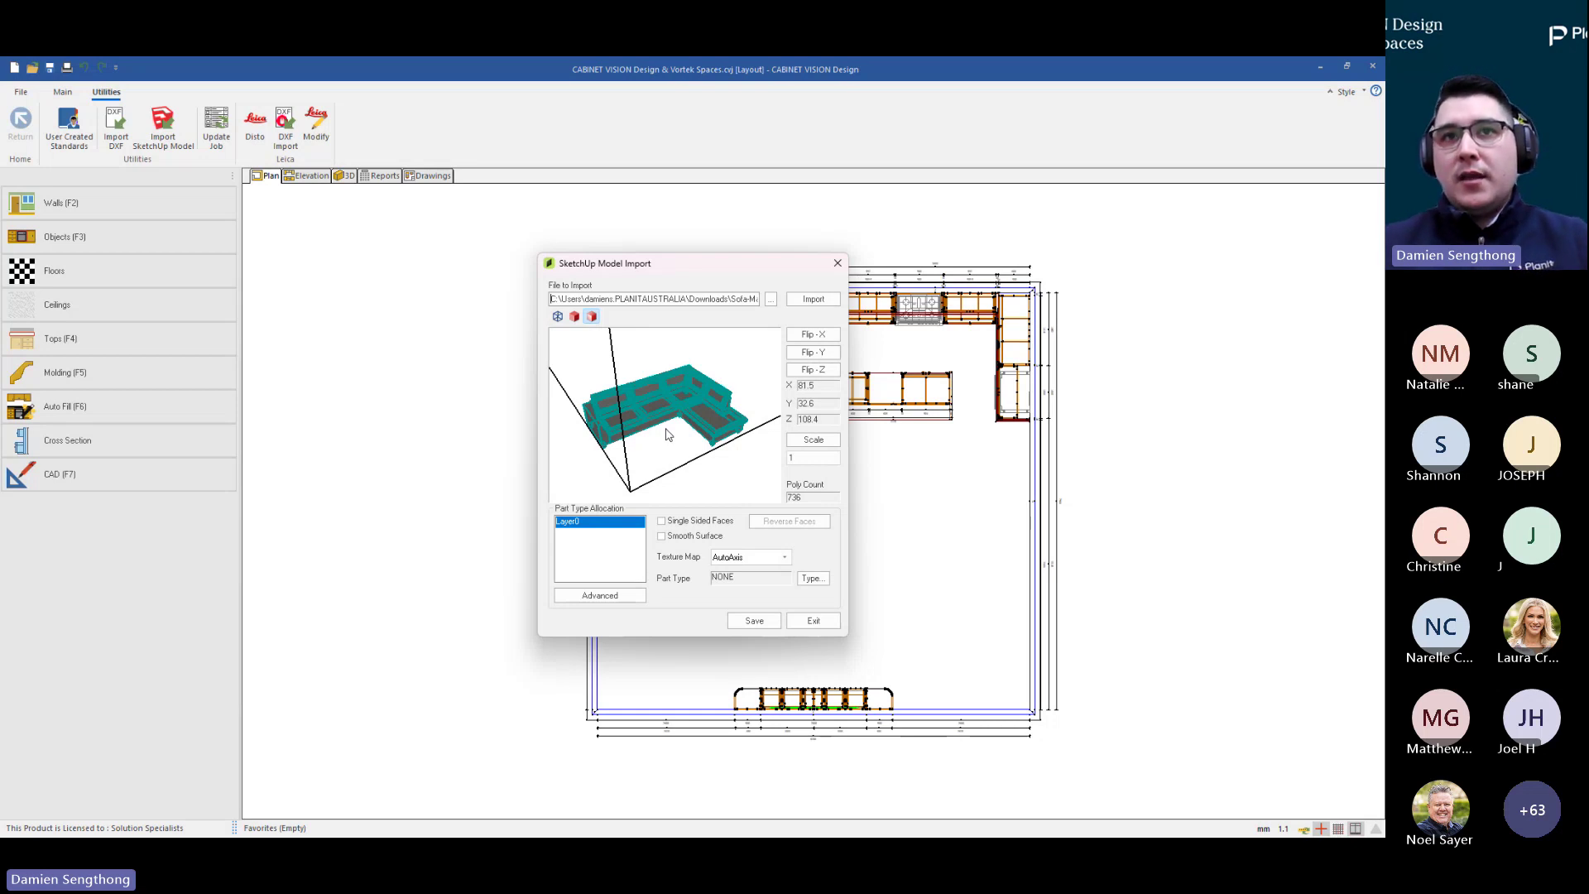
Assign the part type Gray from the Color schedule to the sofa's Layer0
{"action": "left_click", "coordinate": [810, 581]}
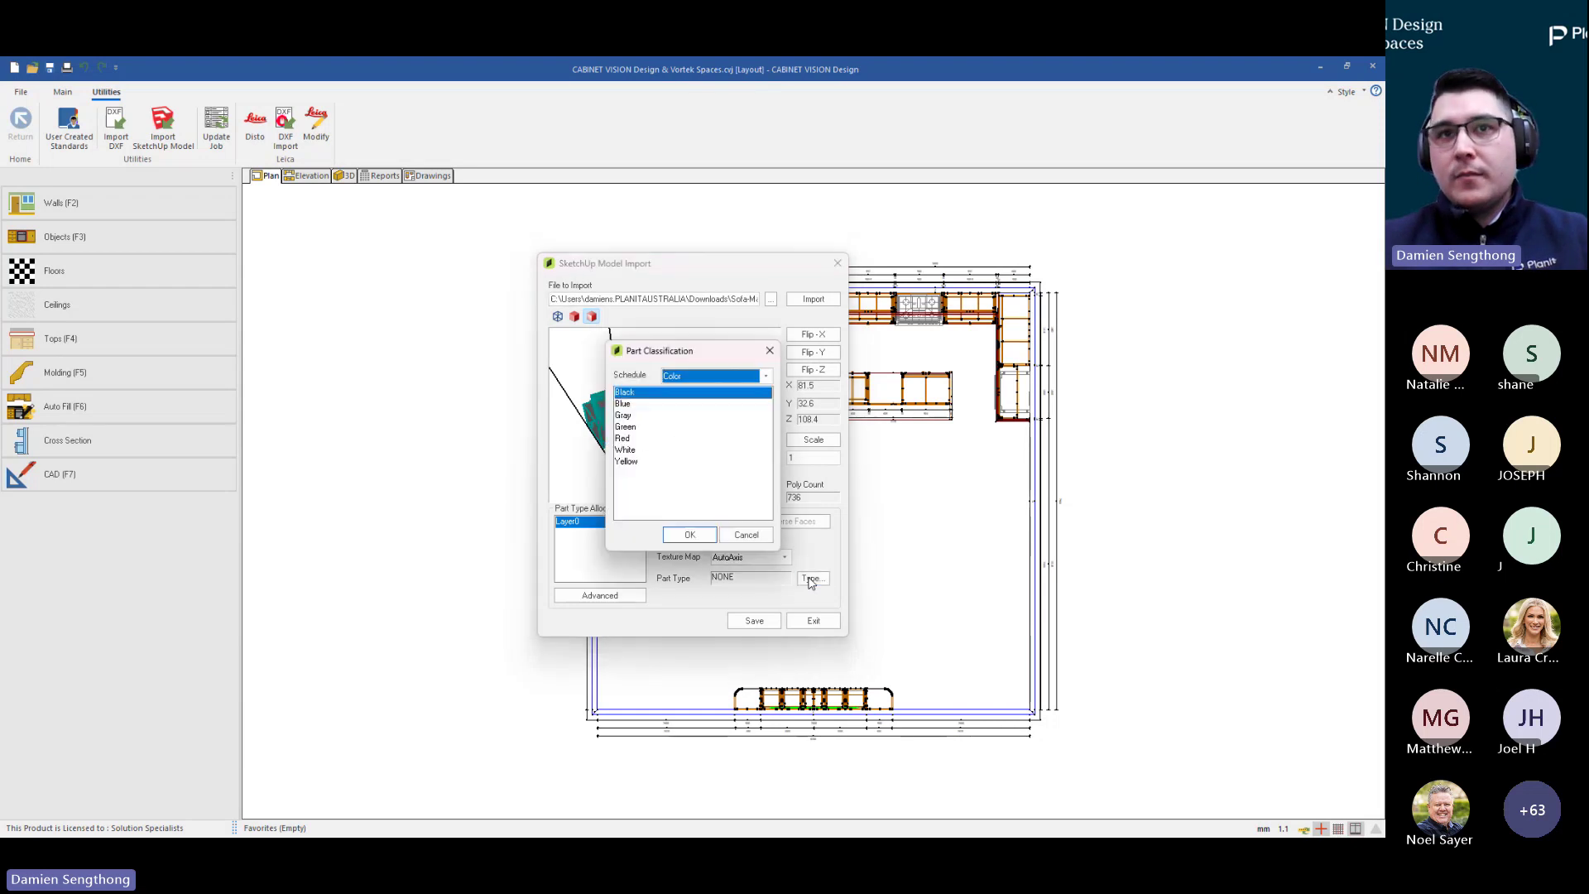
{"action": "left_click", "coordinate": [723, 378]}
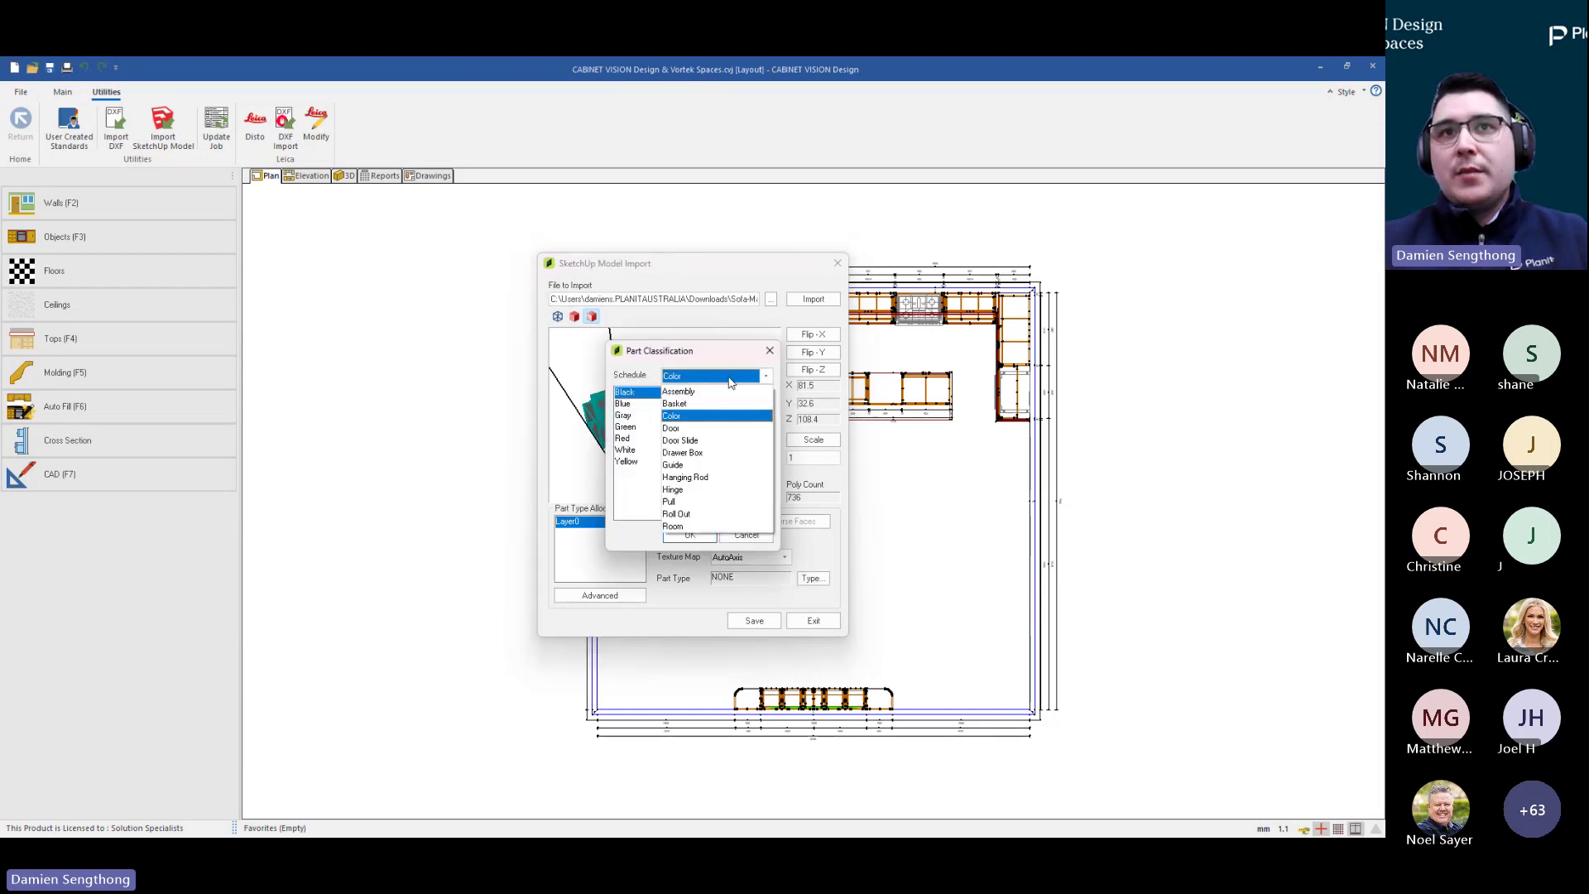
{"action": "left_click", "coordinate": [705, 396]}
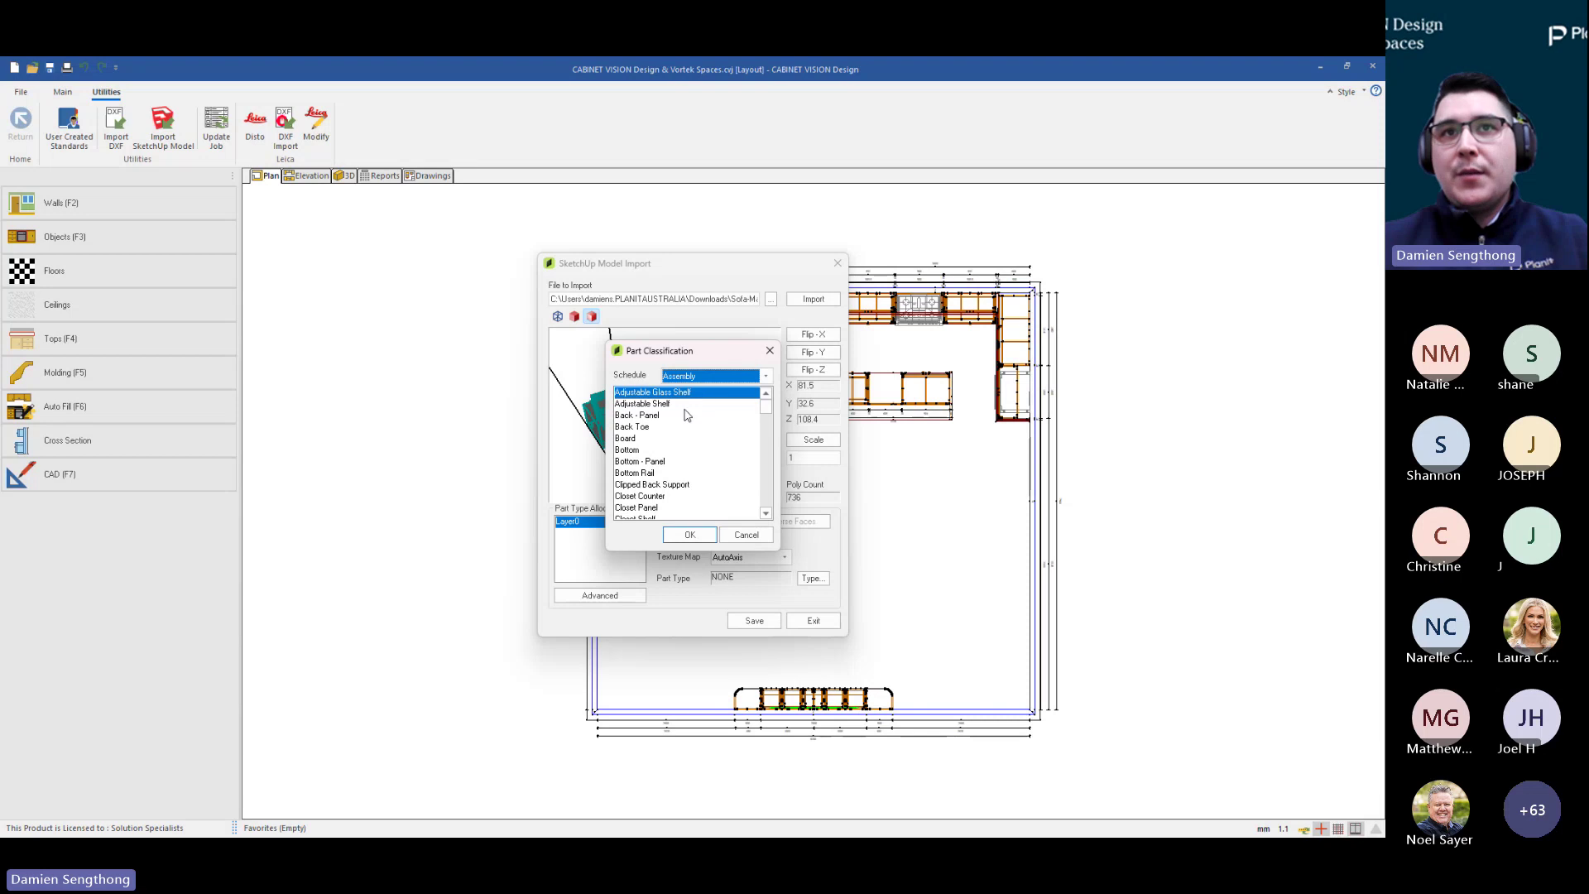
{"action": "left_click", "coordinate": [712, 377]}
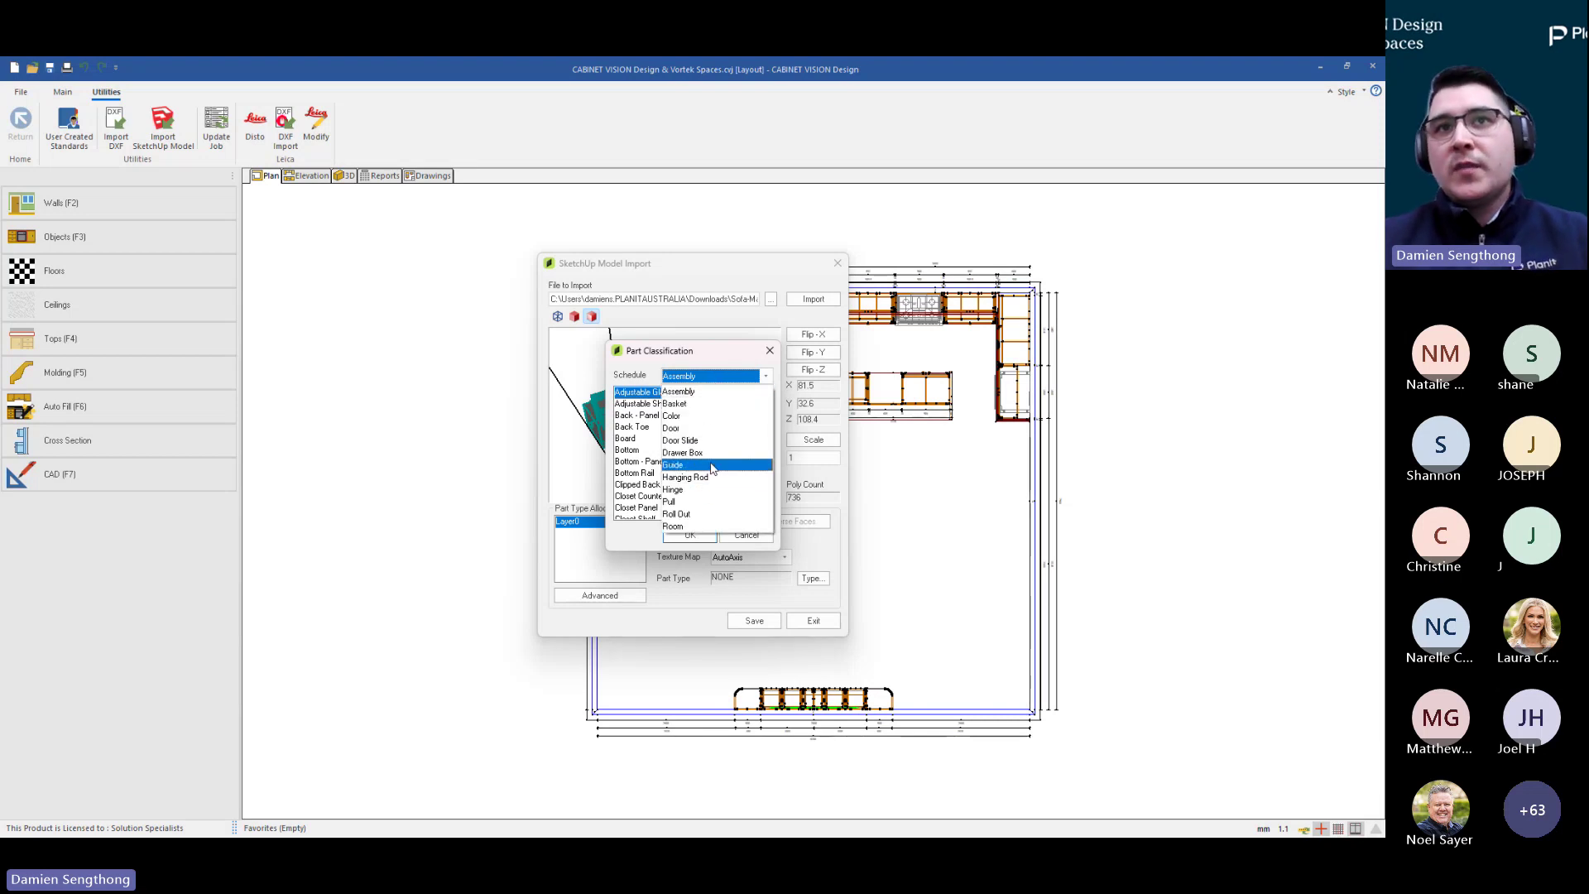
{"action": "left_click", "coordinate": [709, 416]}
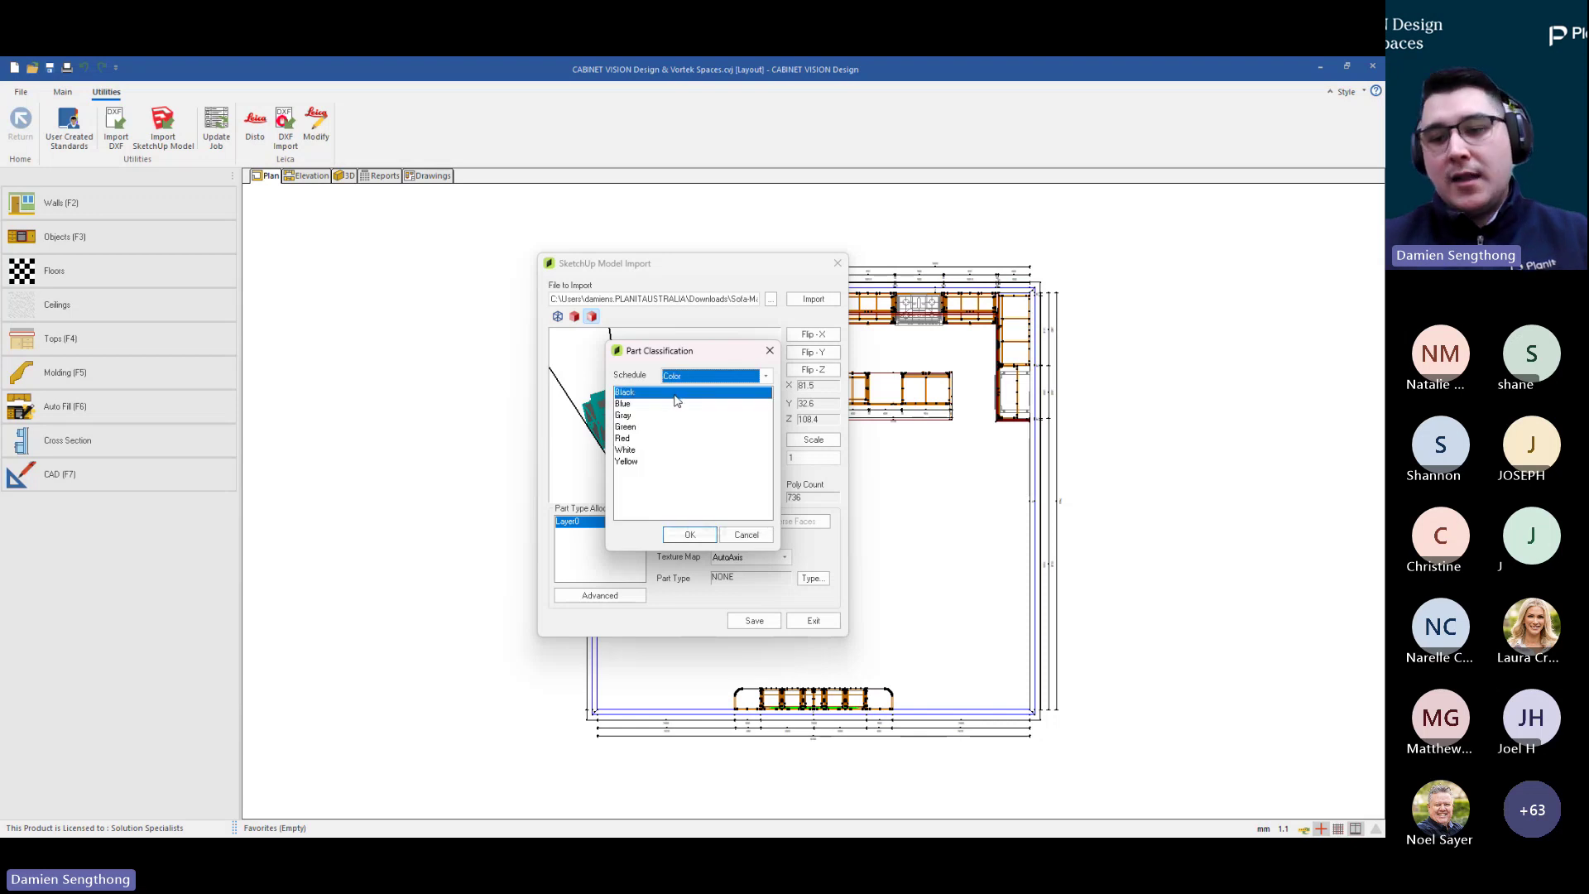
{"action": "left_click", "coordinate": [632, 417]}
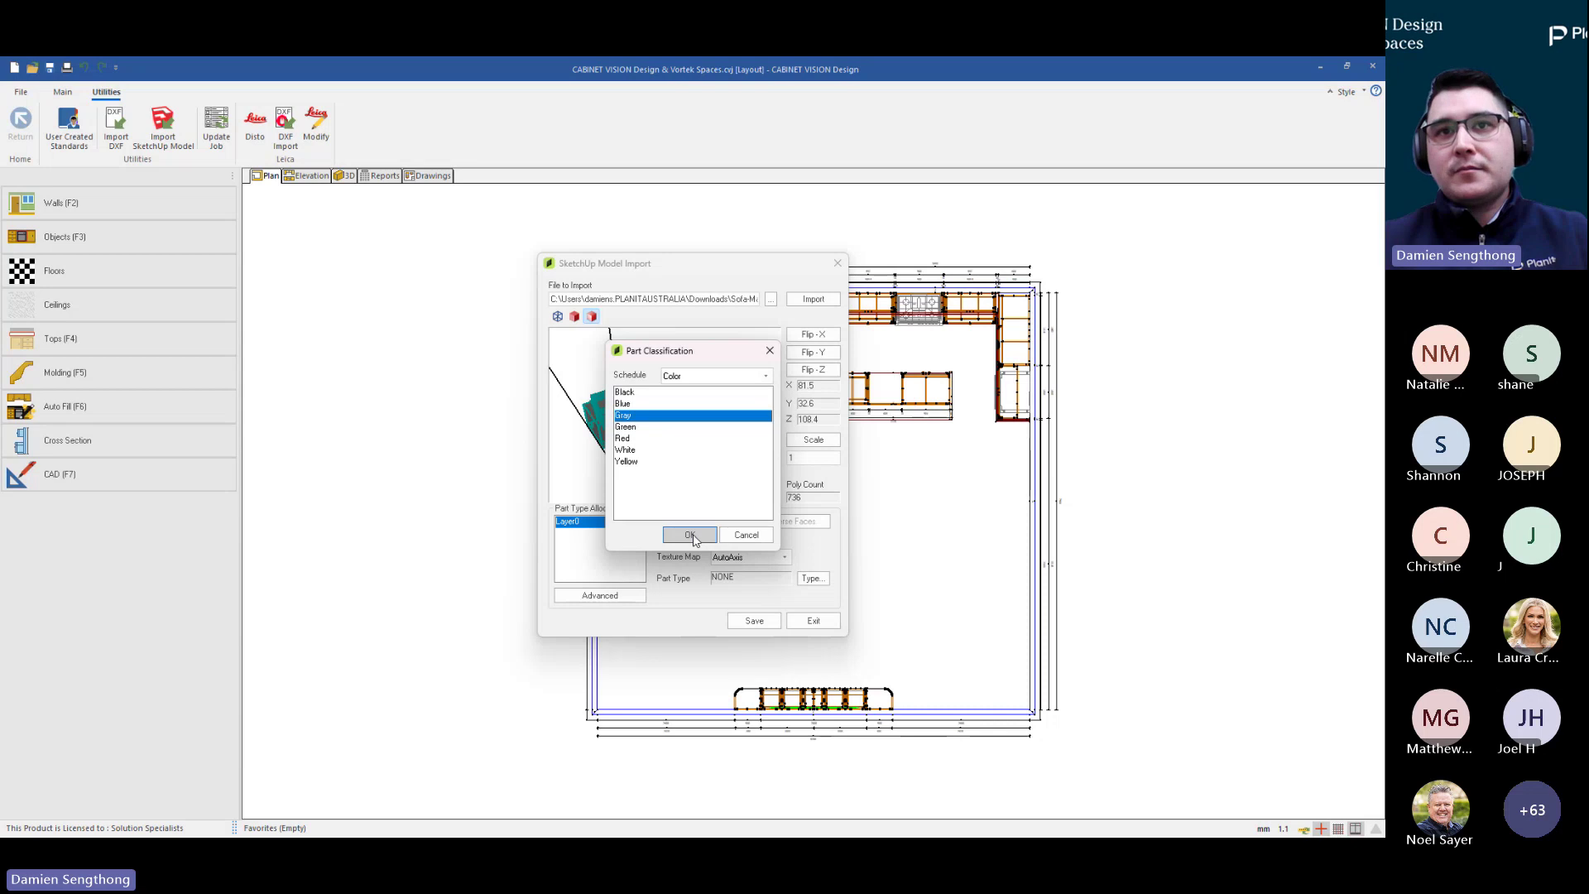
{"action": "left_click", "coordinate": [691, 535]}
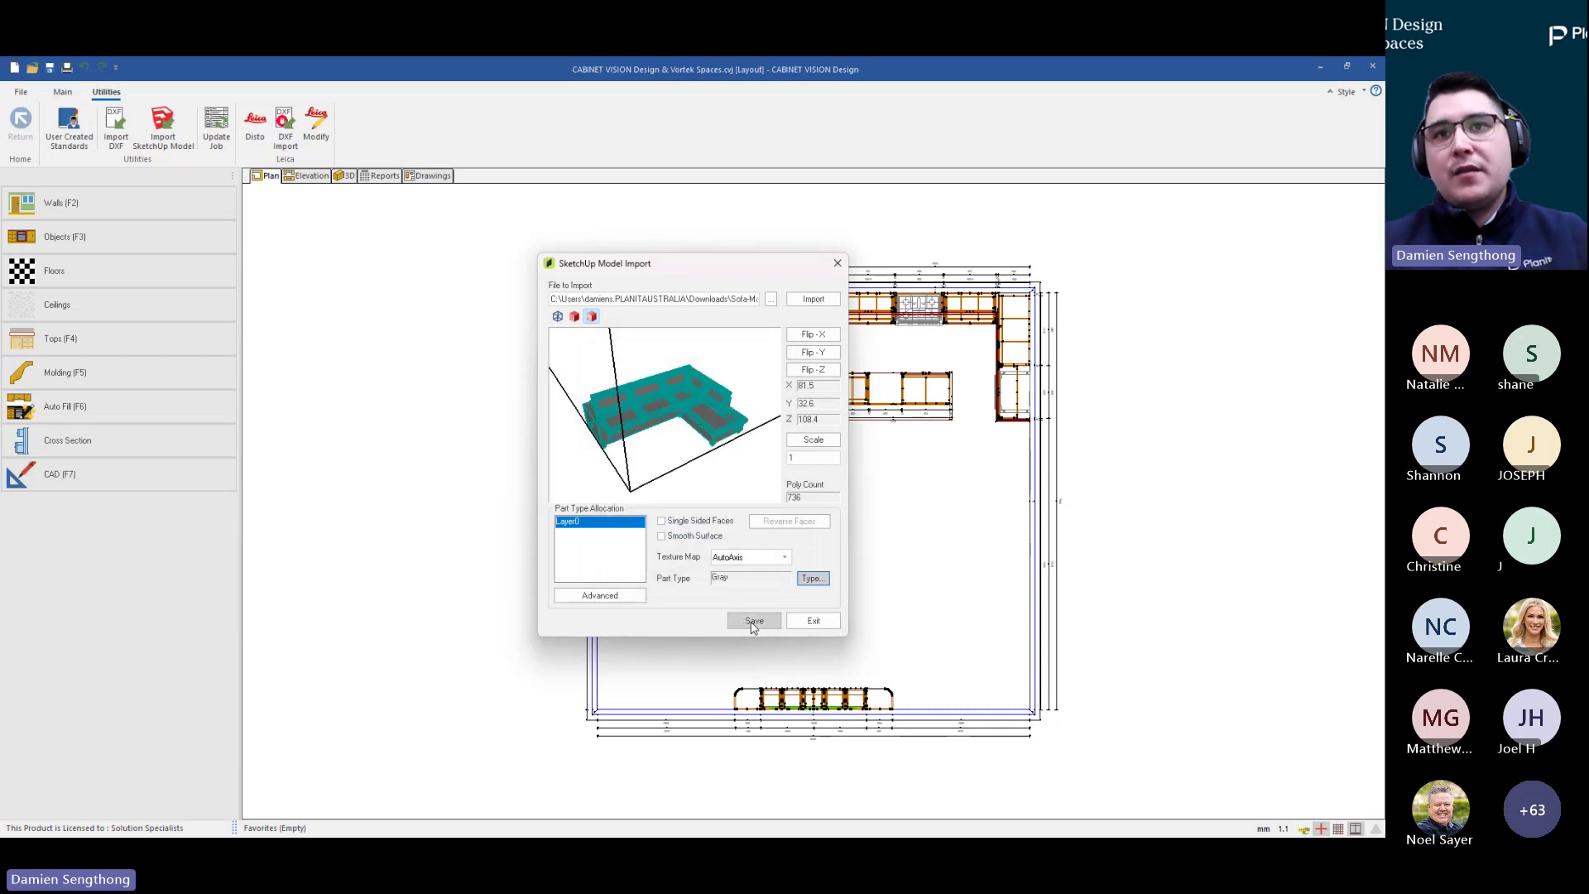
Begin saving the imported sofa as an object named Sofa in the Furnishing catalog's Tables & Chairs group
{"action": "left_click", "coordinate": [753, 624]}
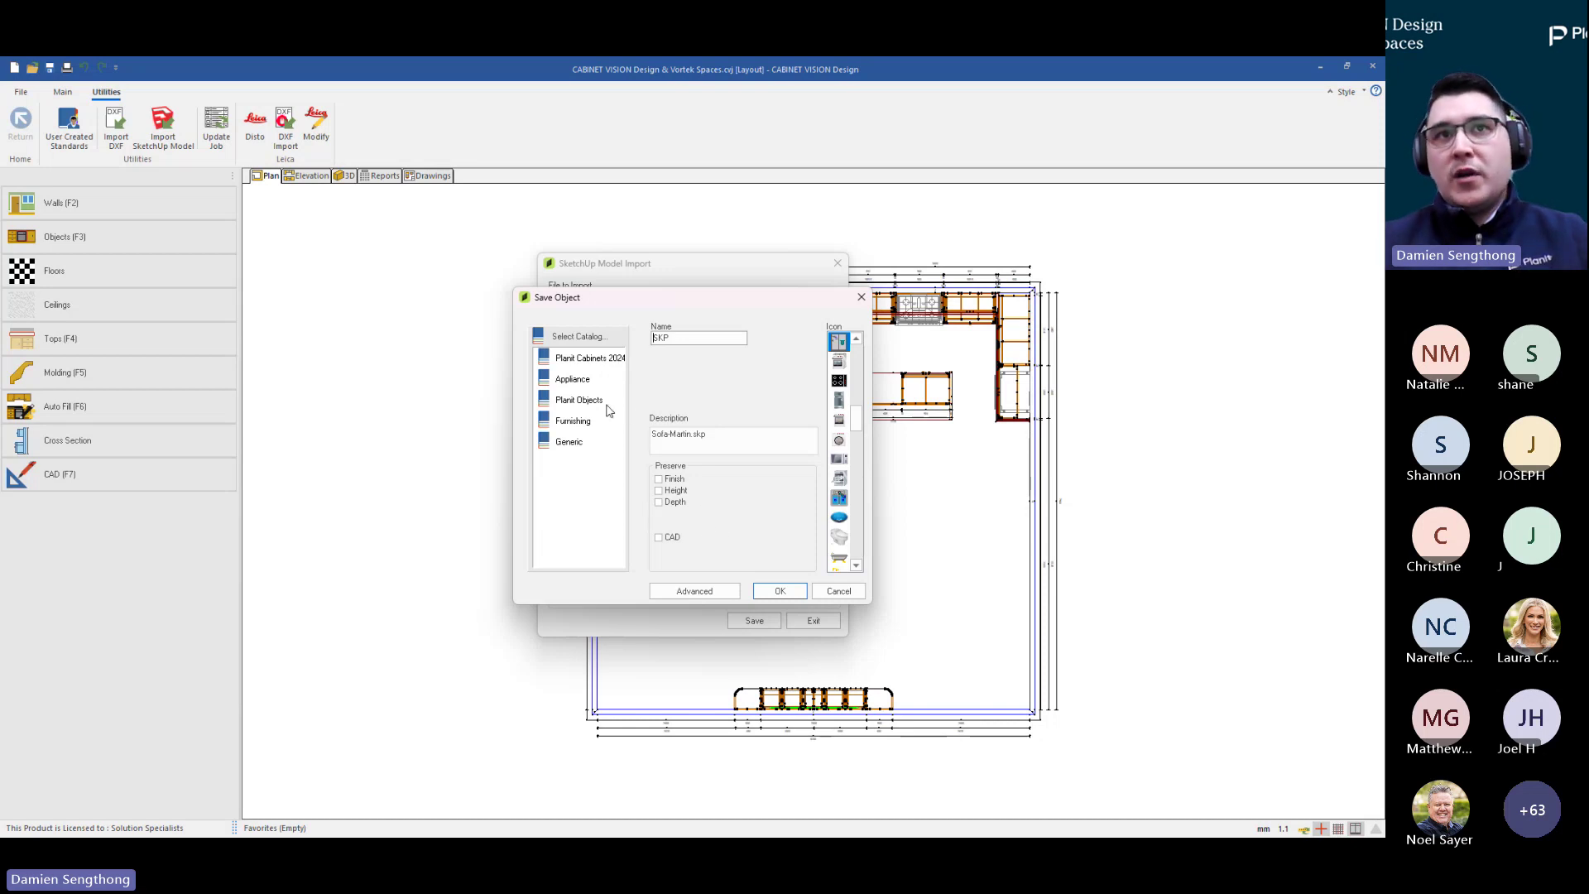
{"action": "double_click", "coordinate": [582, 423]}
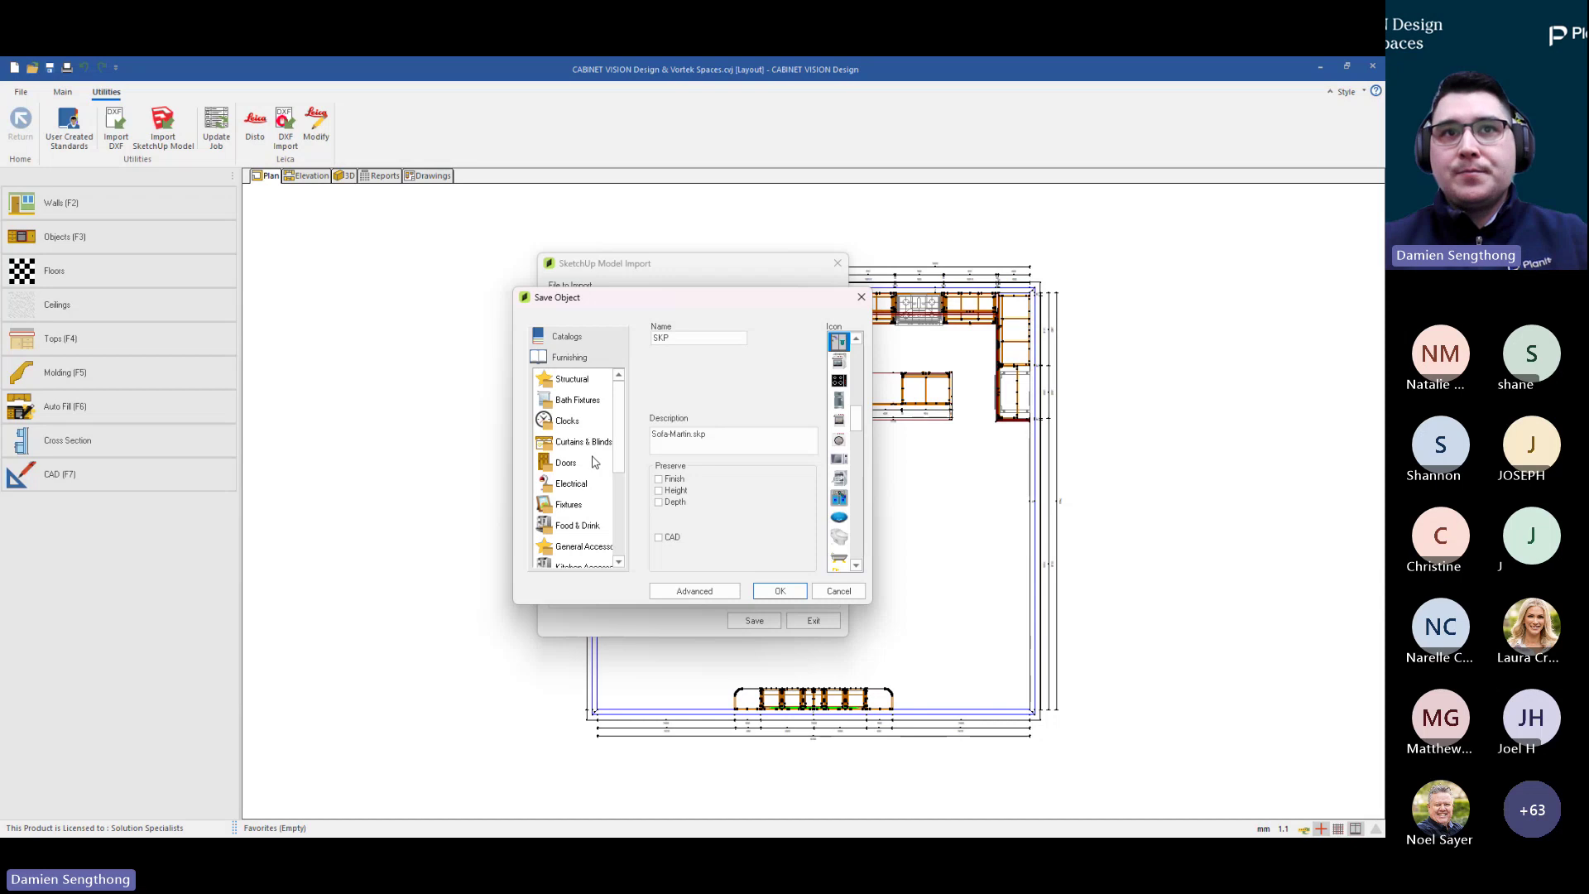
{"action": "scroll", "coordinate": [601, 479], "scroll_direction": "down", "scroll_amount": 3}
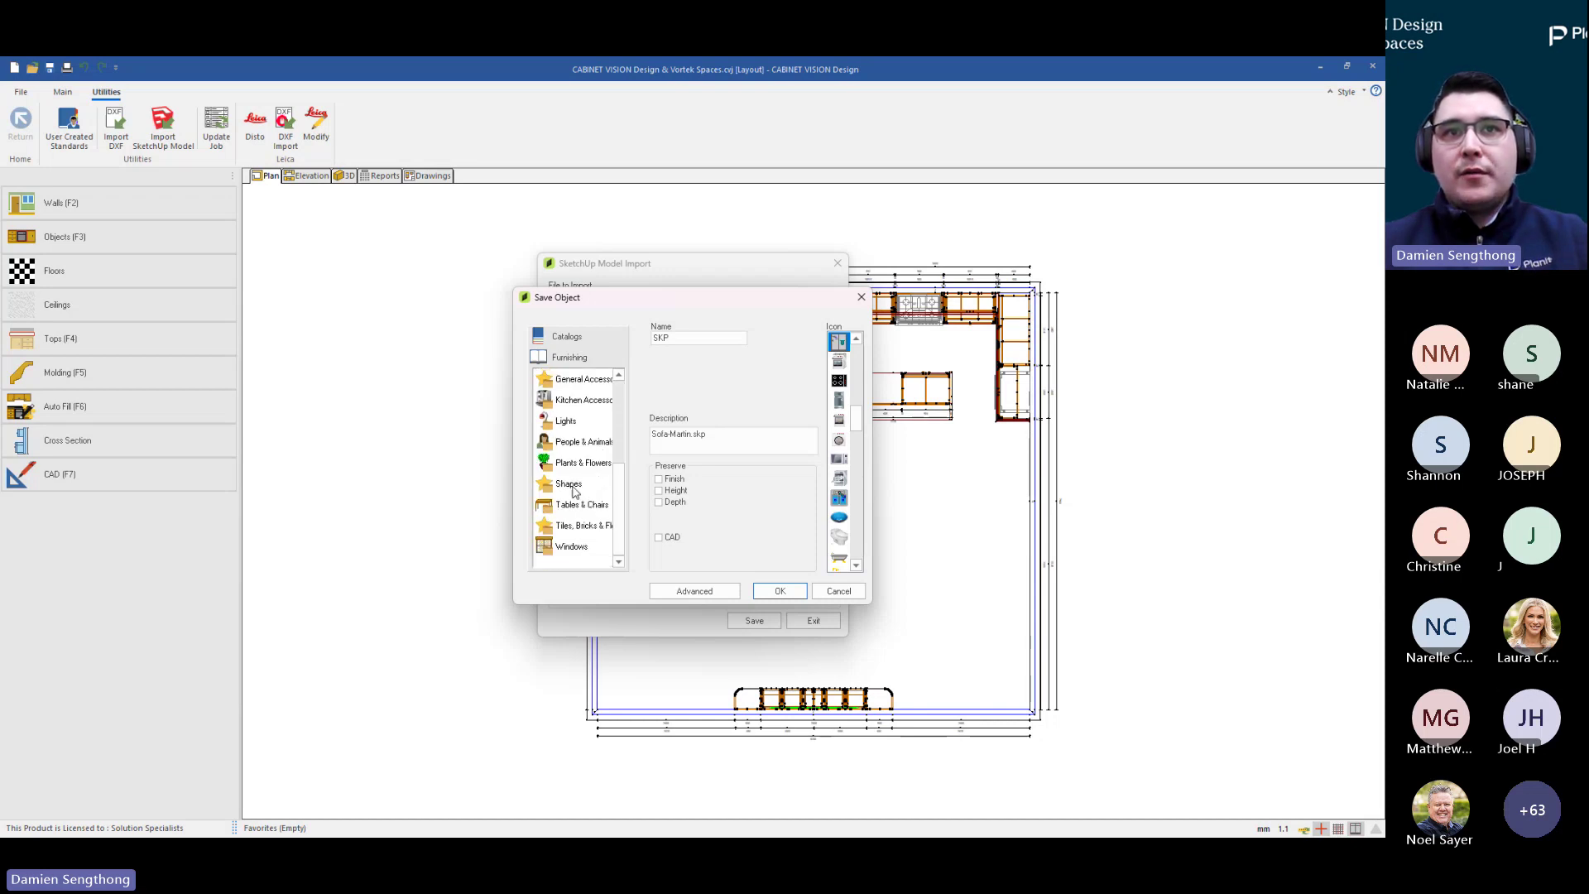
{"action": "scroll", "coordinate": [573, 491], "scroll_direction": "up", "scroll_amount": 3}
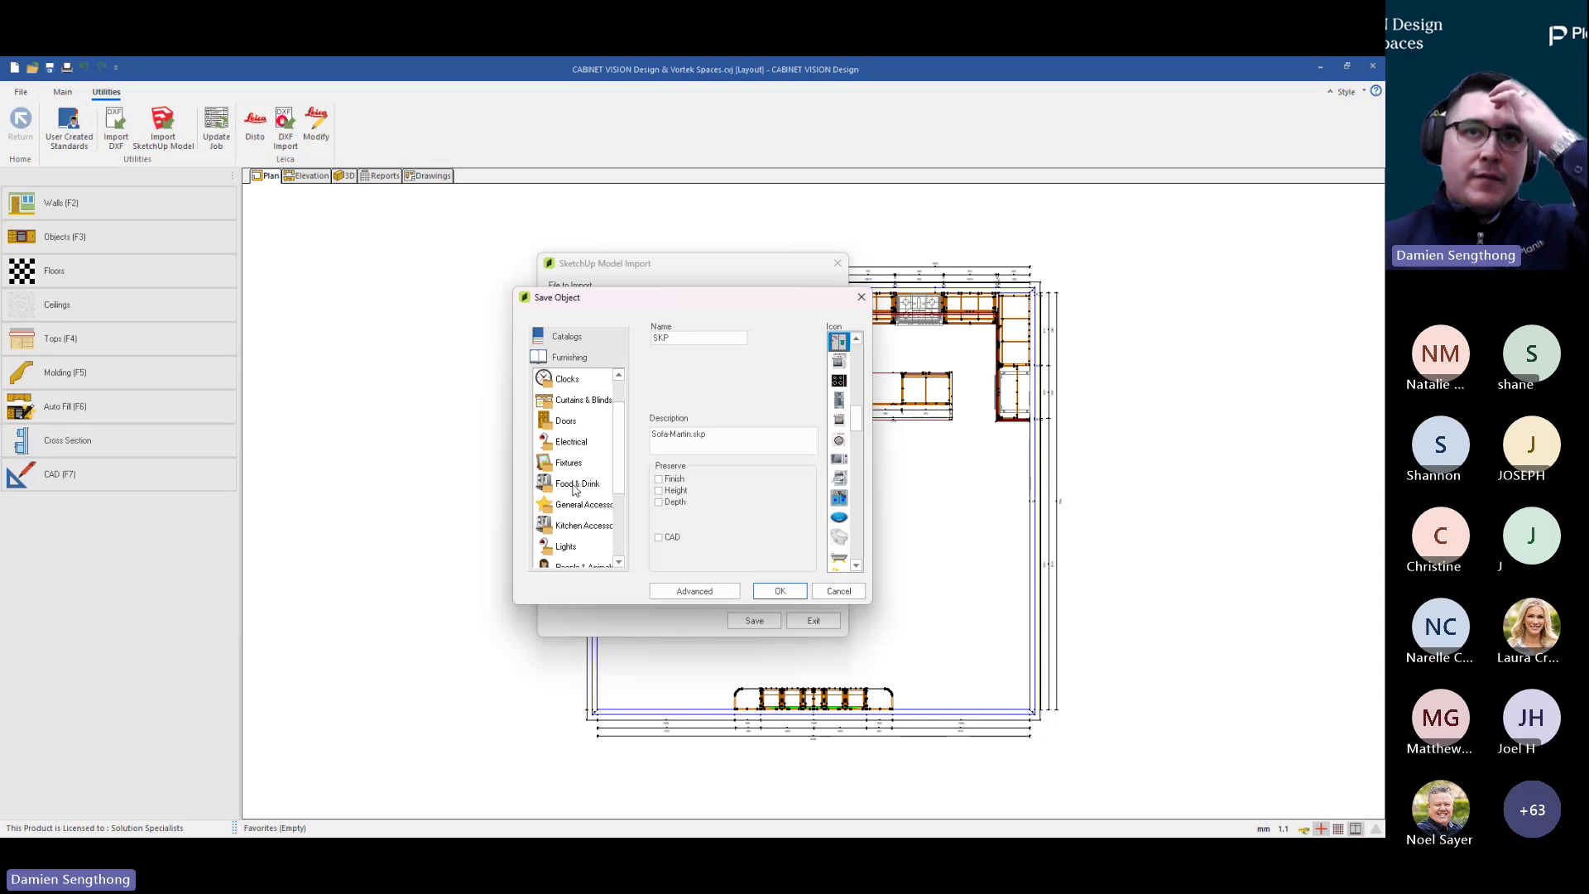
{"action": "scroll", "coordinate": [574, 490], "scroll_direction": "up", "scroll_amount": 2}
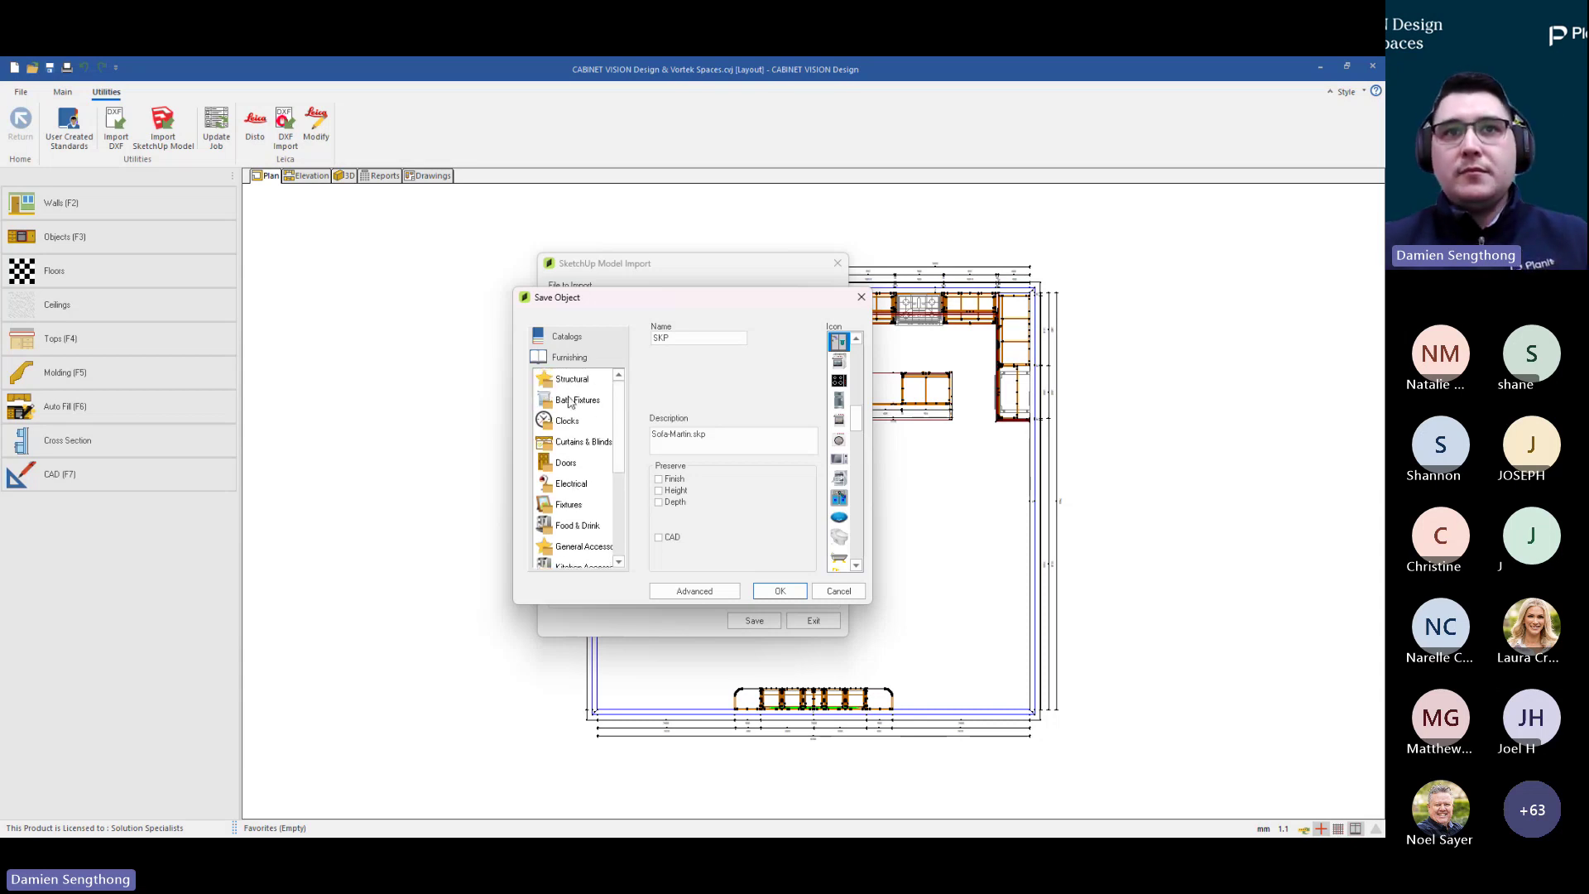
{"action": "scroll", "coordinate": [572, 459], "scroll_direction": "down", "scroll_amount": 4}
{"action": "scroll", "coordinate": [572, 464], "scroll_direction": "down", "scroll_amount": 2}
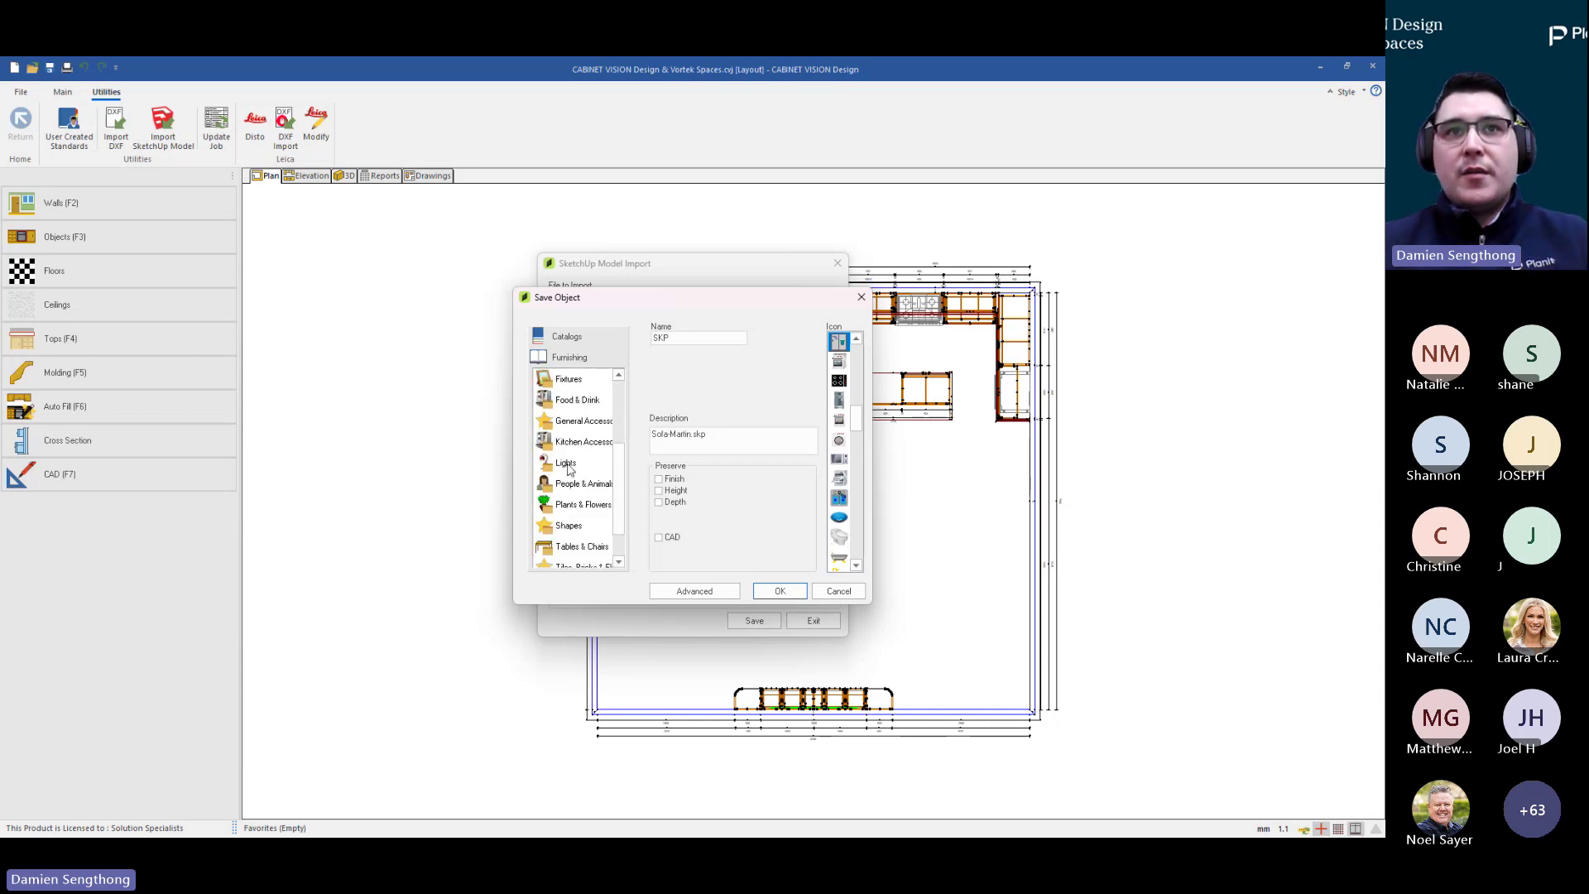
{"action": "left_click", "coordinate": [571, 548]}
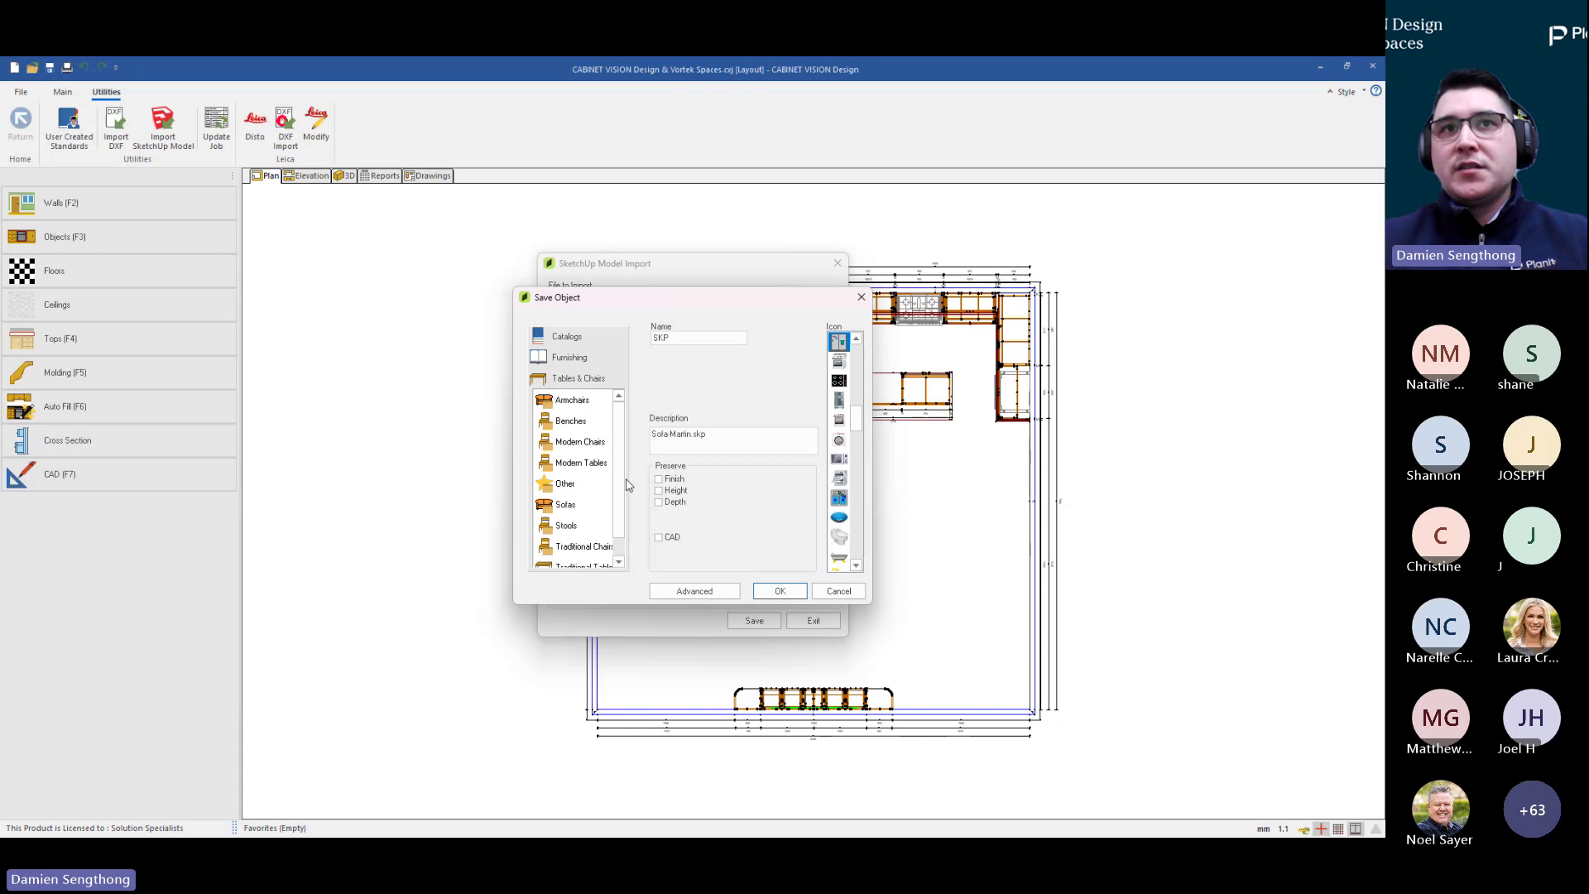
{"action": "left_click_drag", "start_coordinate": [678, 339], "coordinate": [621, 342]}
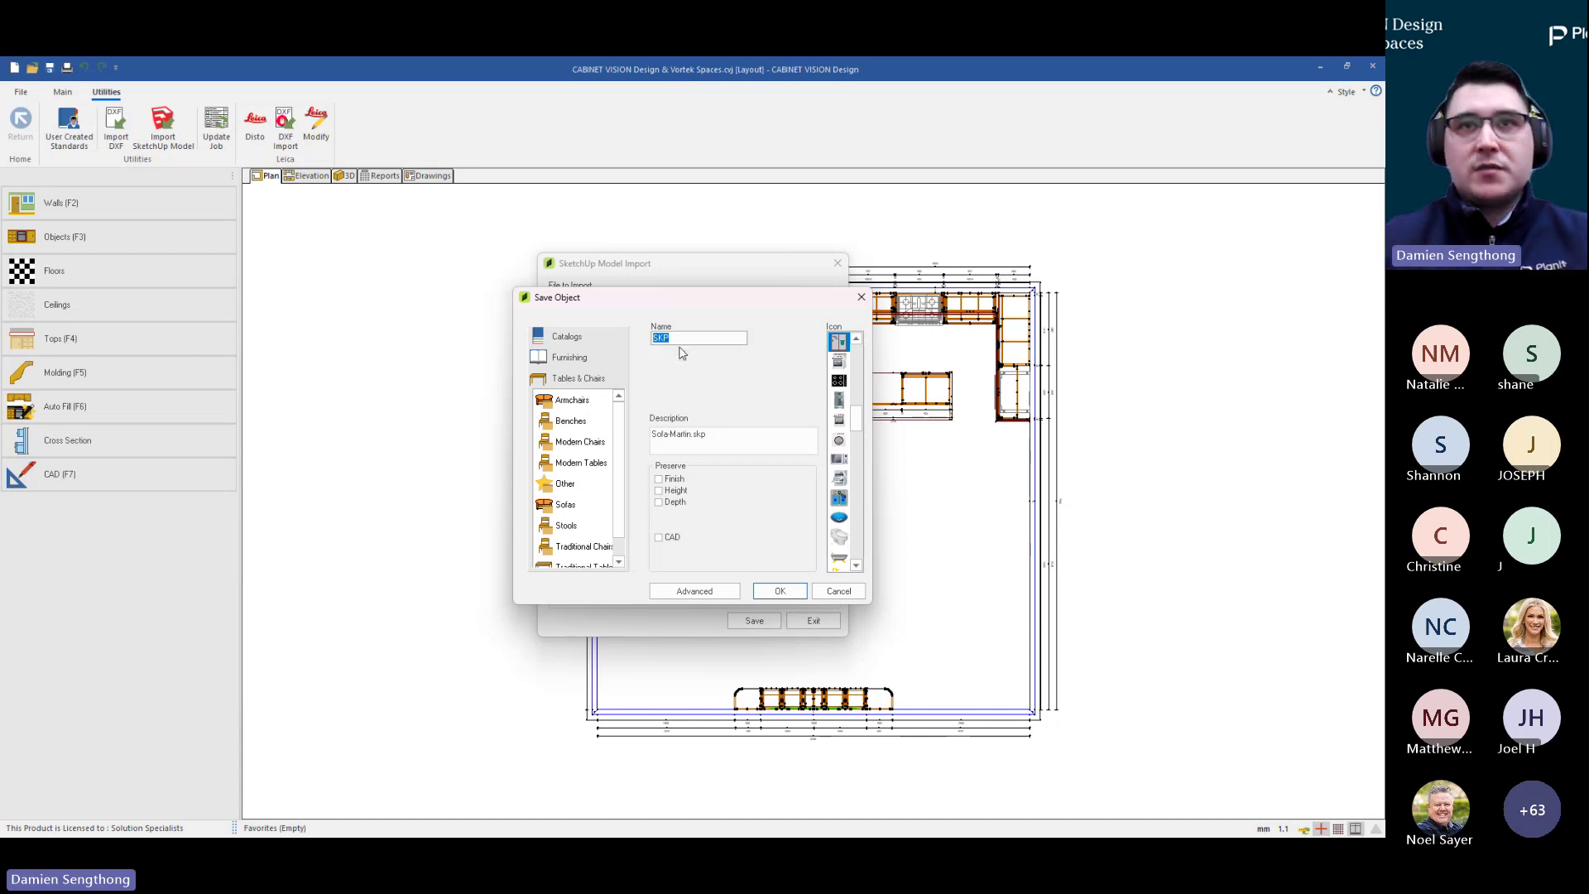
{"action": "type", "text": "Sofa"}
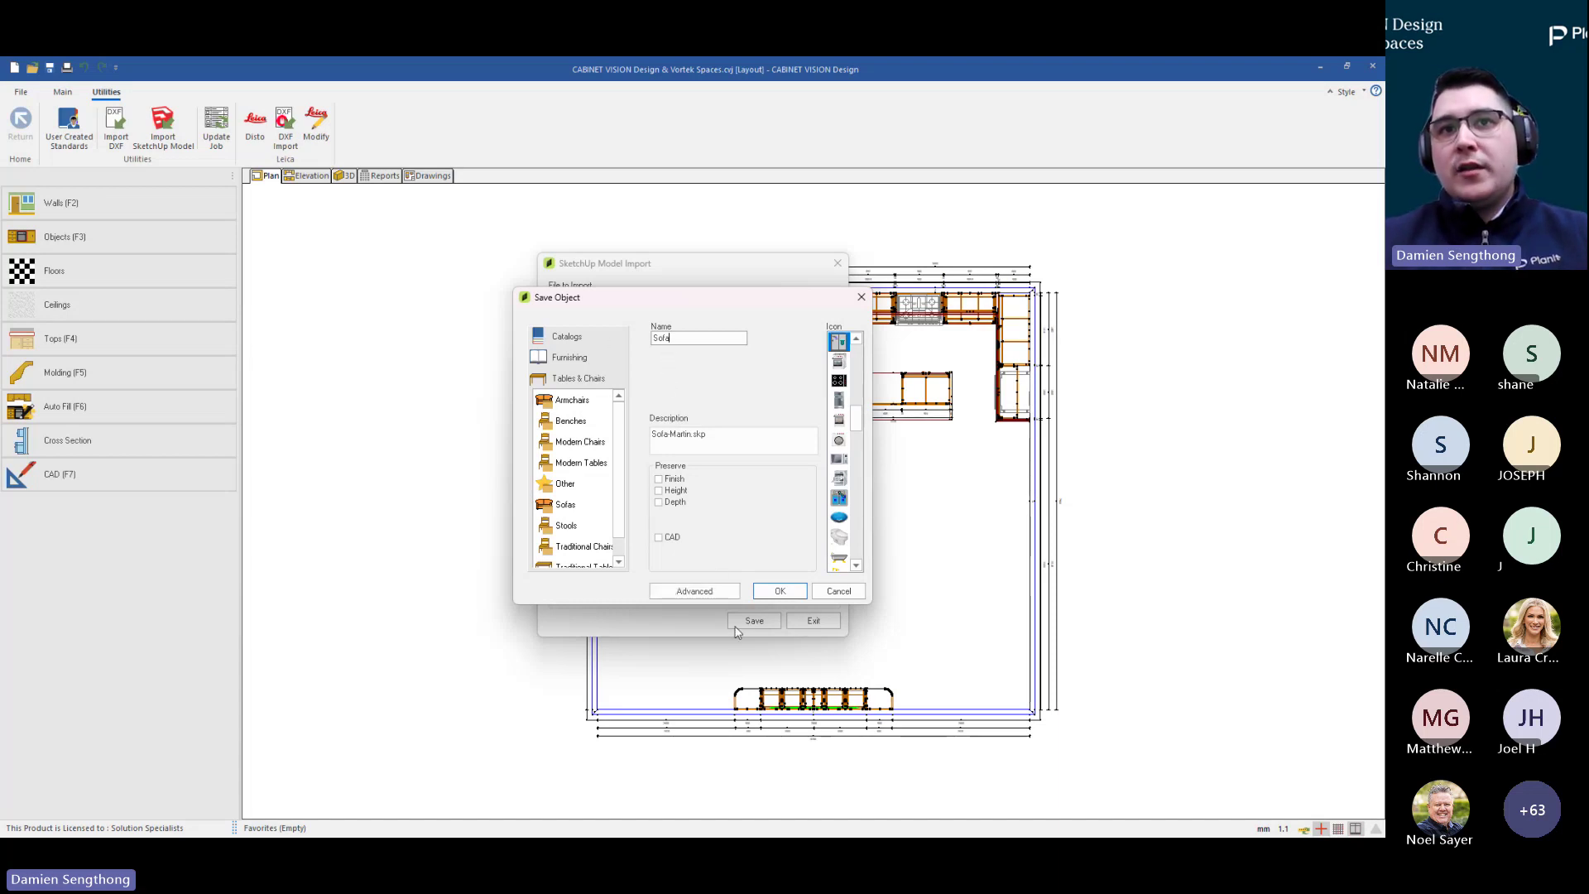
Set the sofa object's class to Decorative and its type to Part in the advanced properties
{"action": "left_click", "coordinate": [695, 591]}
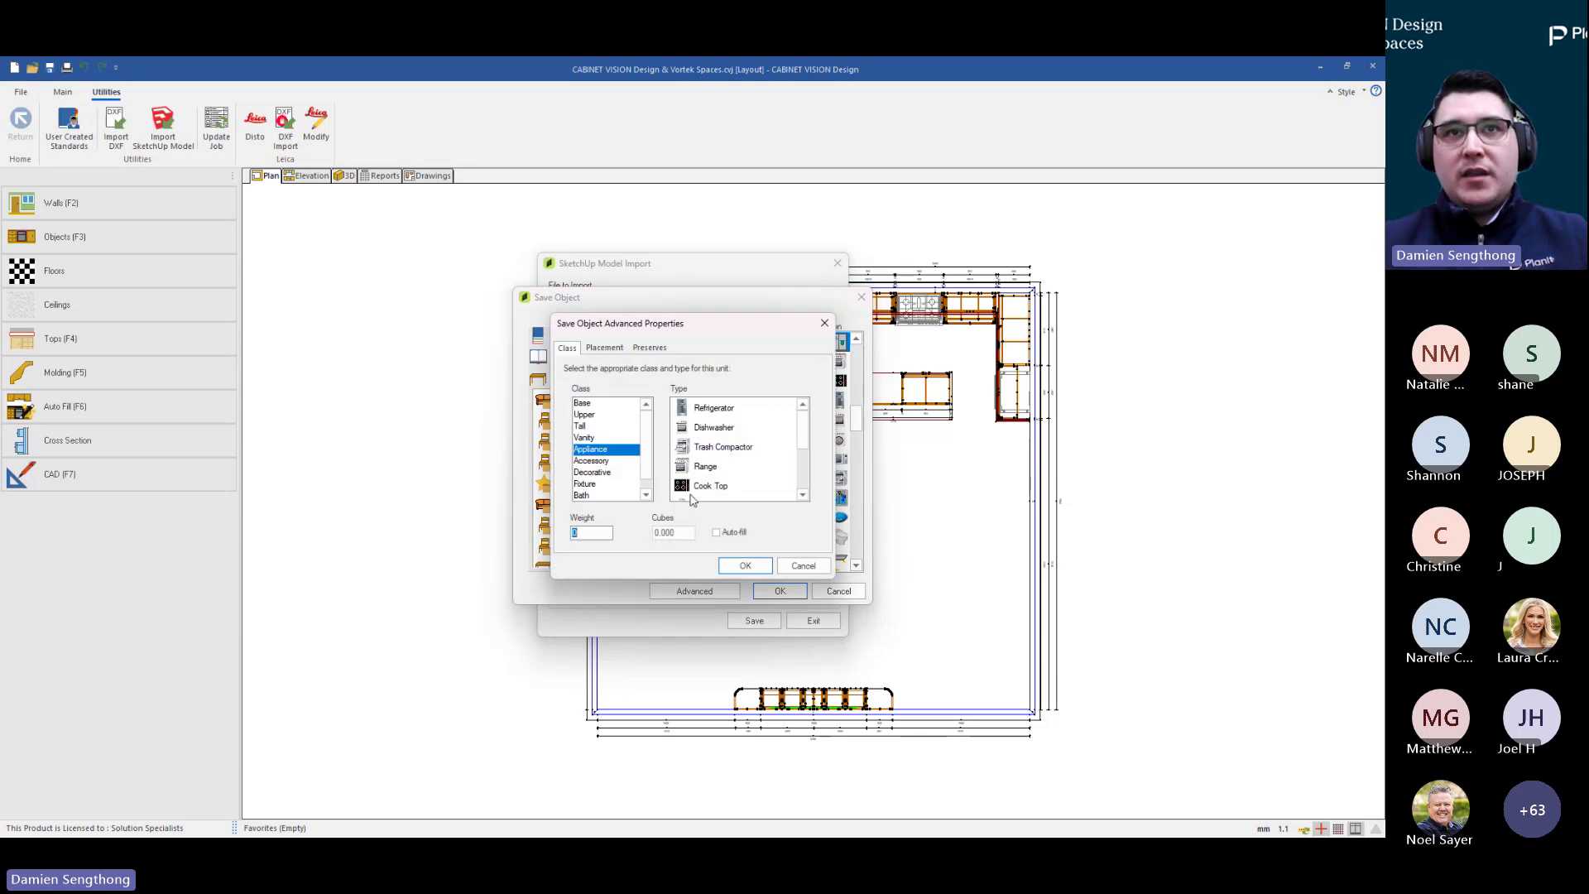
{"action": "scroll", "coordinate": [613, 462], "scroll_direction": "down", "scroll_amount": 1}
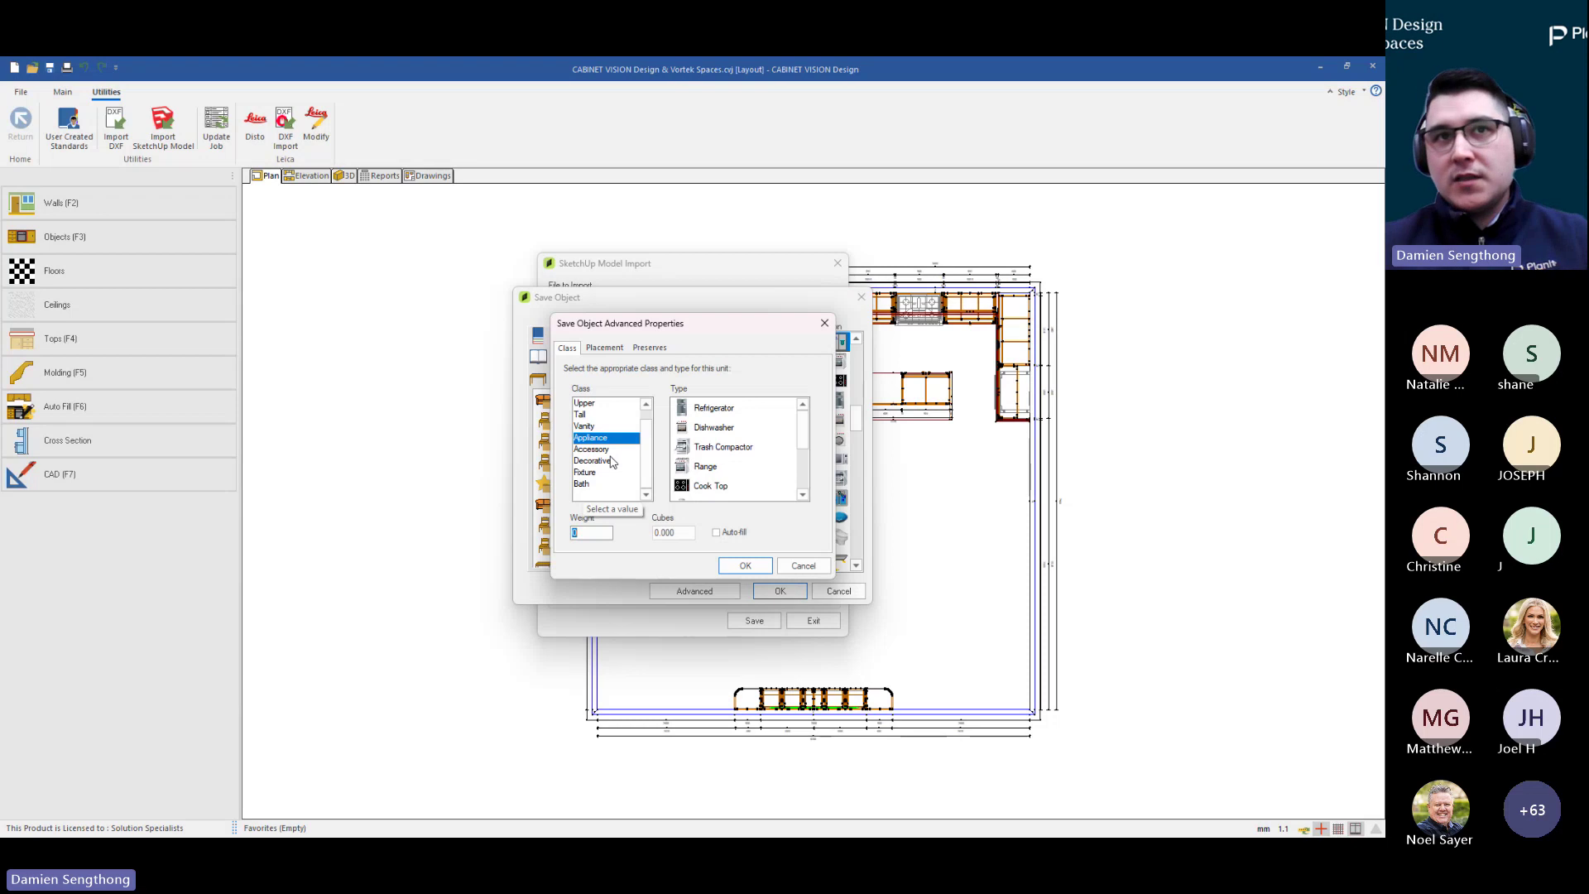
{"action": "left_click", "coordinate": [592, 450]}
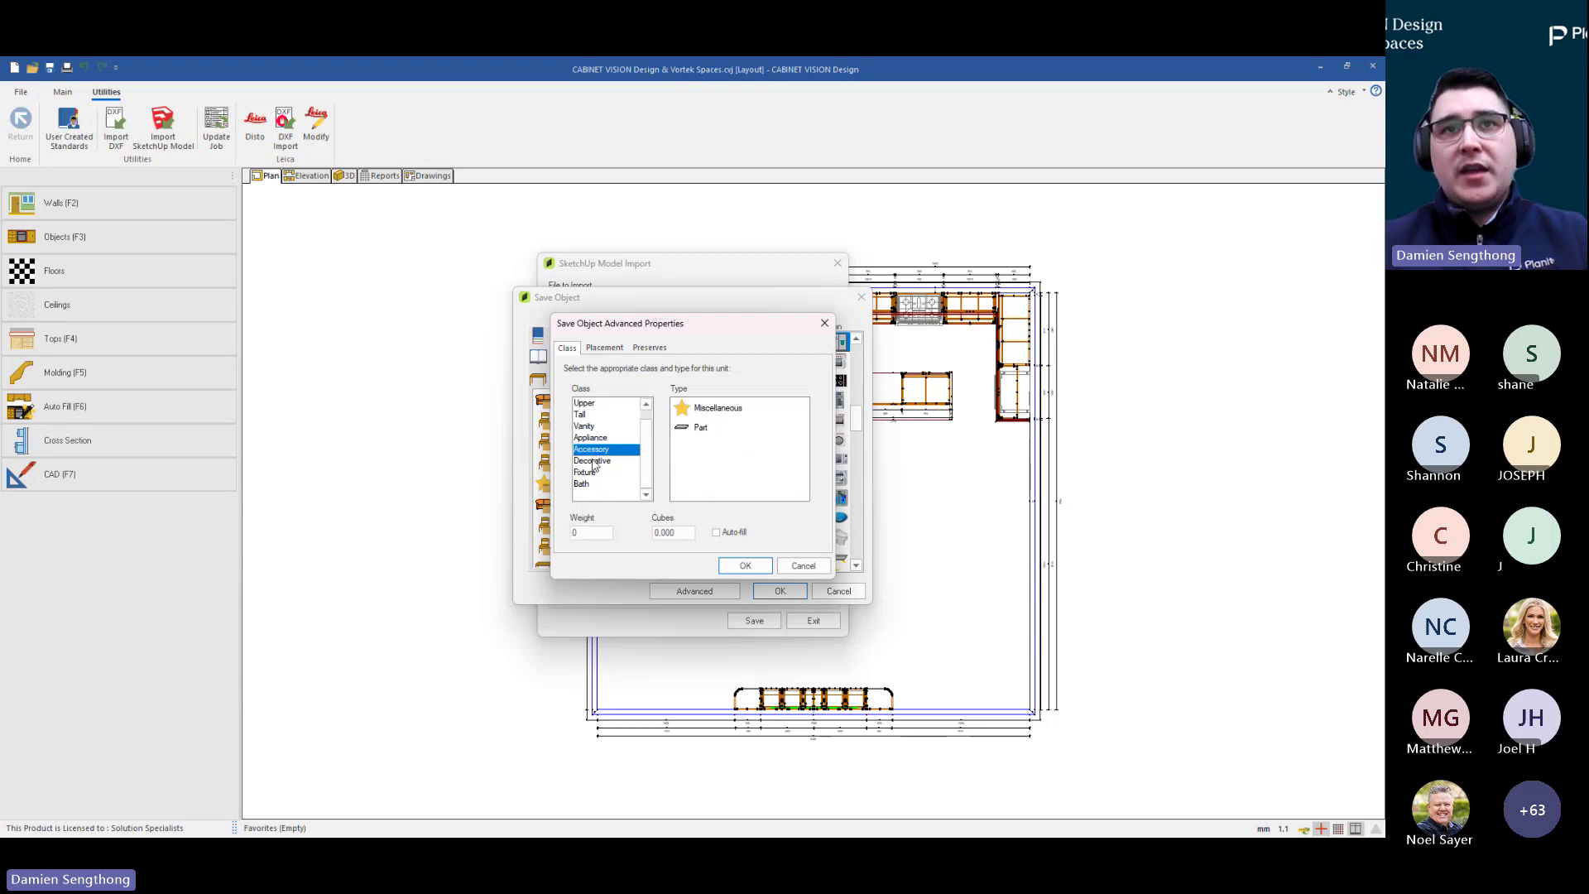
{"action": "left_click", "coordinate": [593, 461]}
{"action": "scroll", "coordinate": [717, 438], "scroll_direction": "down", "scroll_amount": 2}
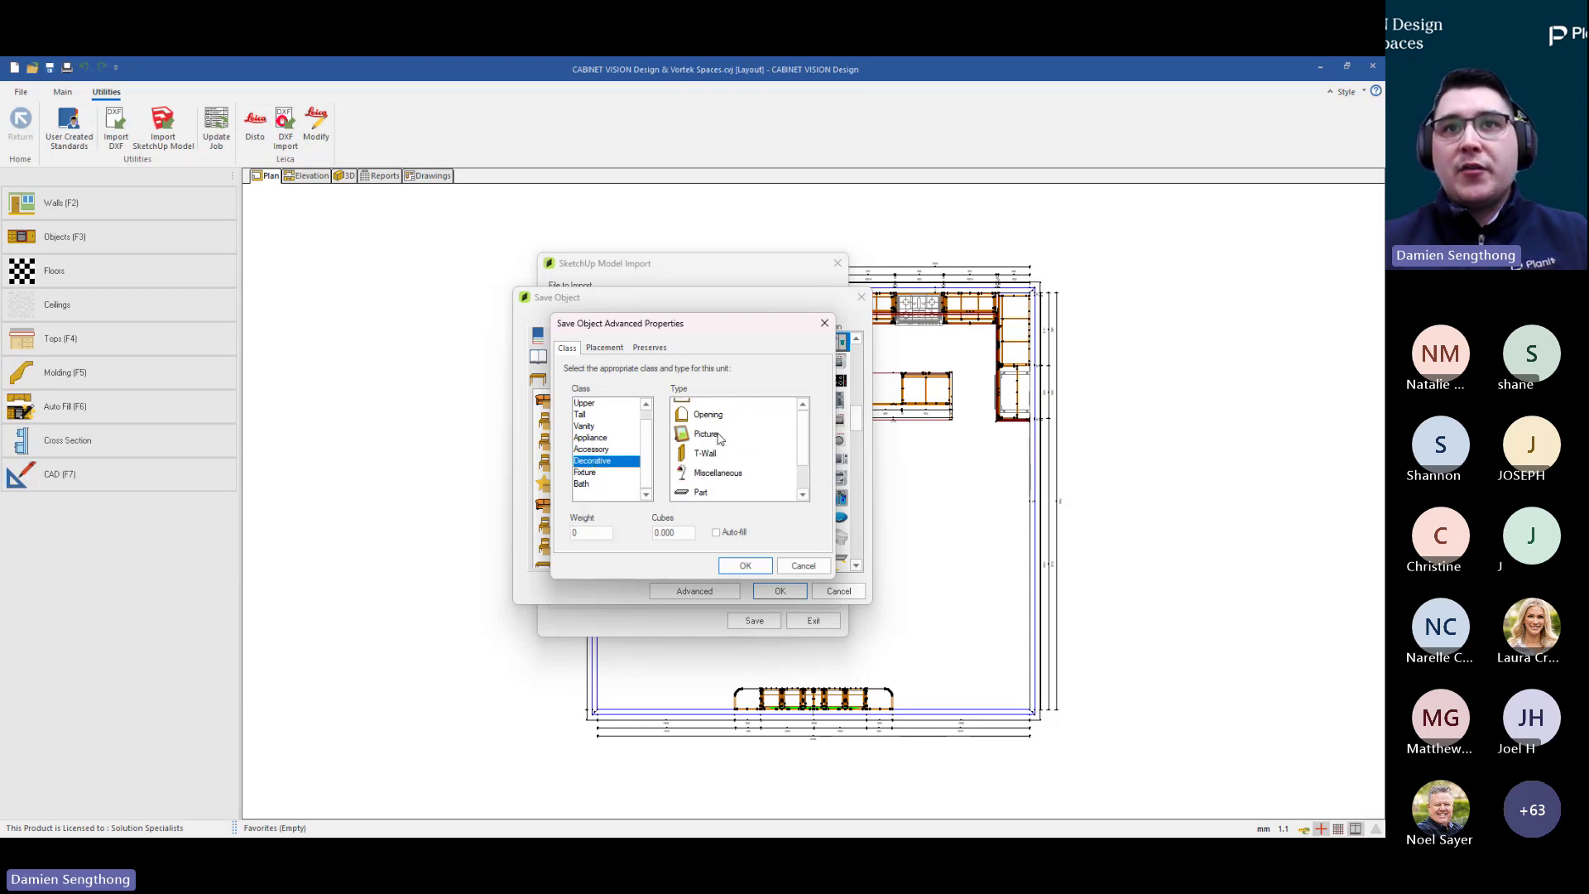
{"action": "left_click", "coordinate": [585, 483]}
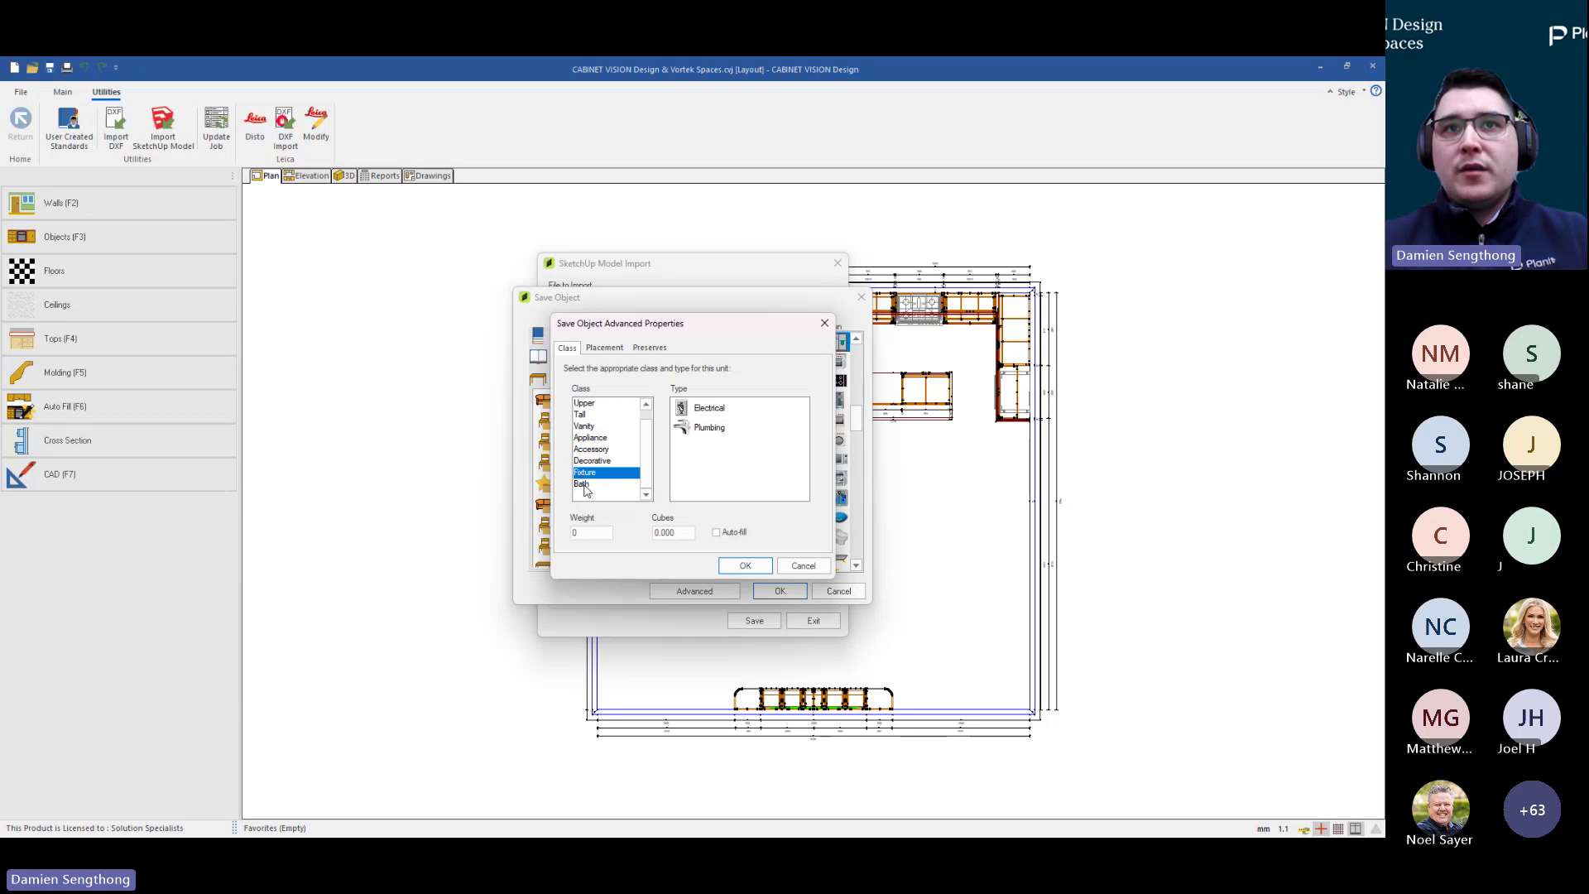
{"action": "left_click", "coordinate": [609, 464]}
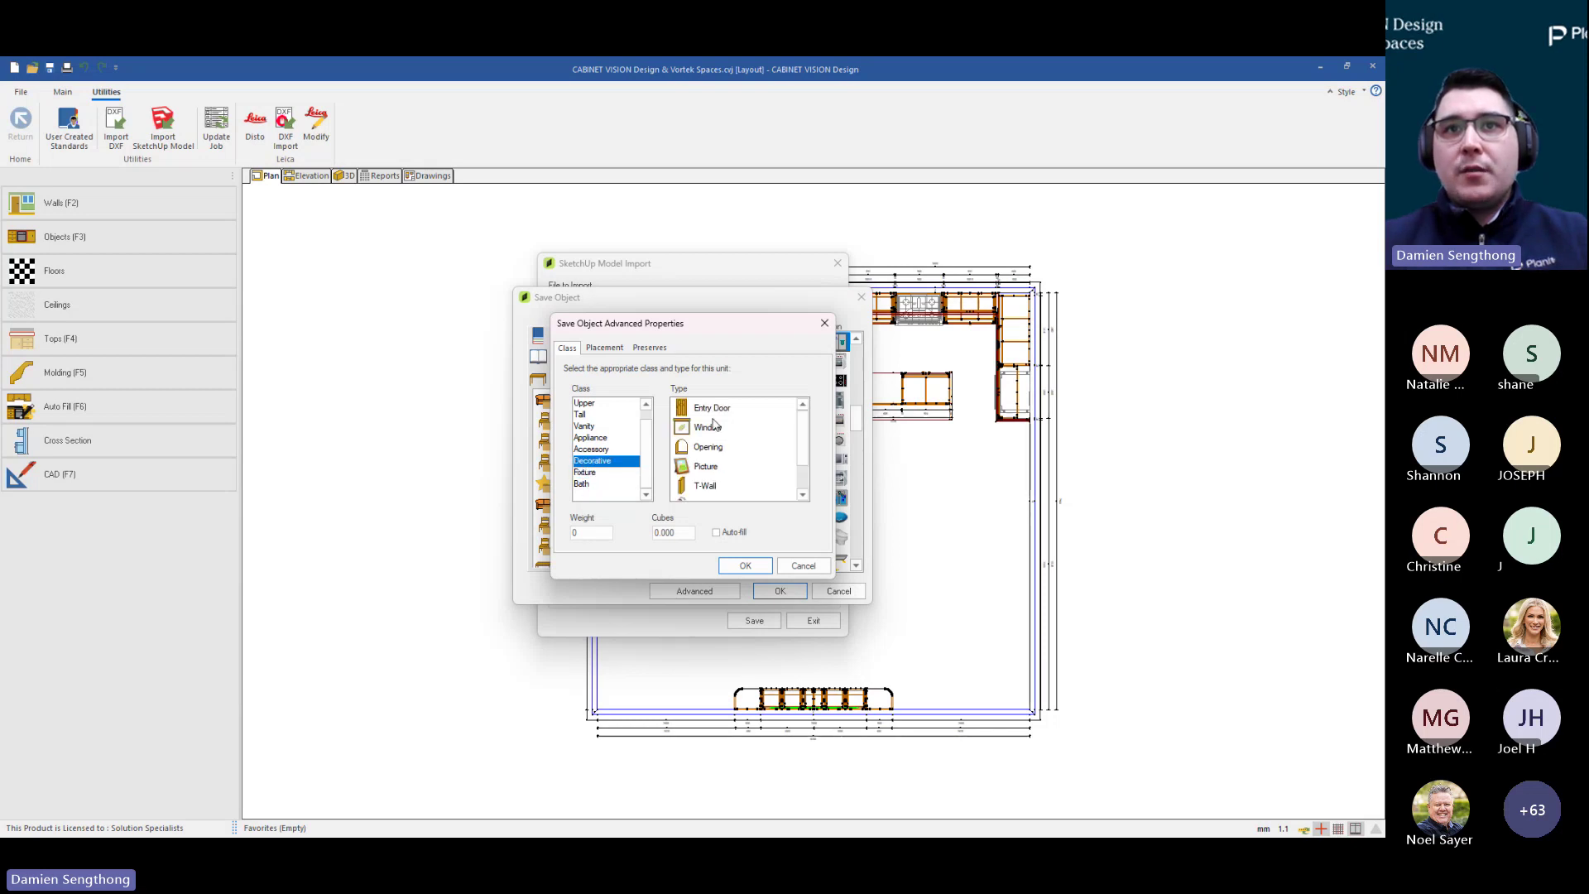
{"action": "scroll", "coordinate": [710, 424], "scroll_direction": "down", "scroll_amount": 2}
{"action": "left_click", "coordinate": [593, 449]}
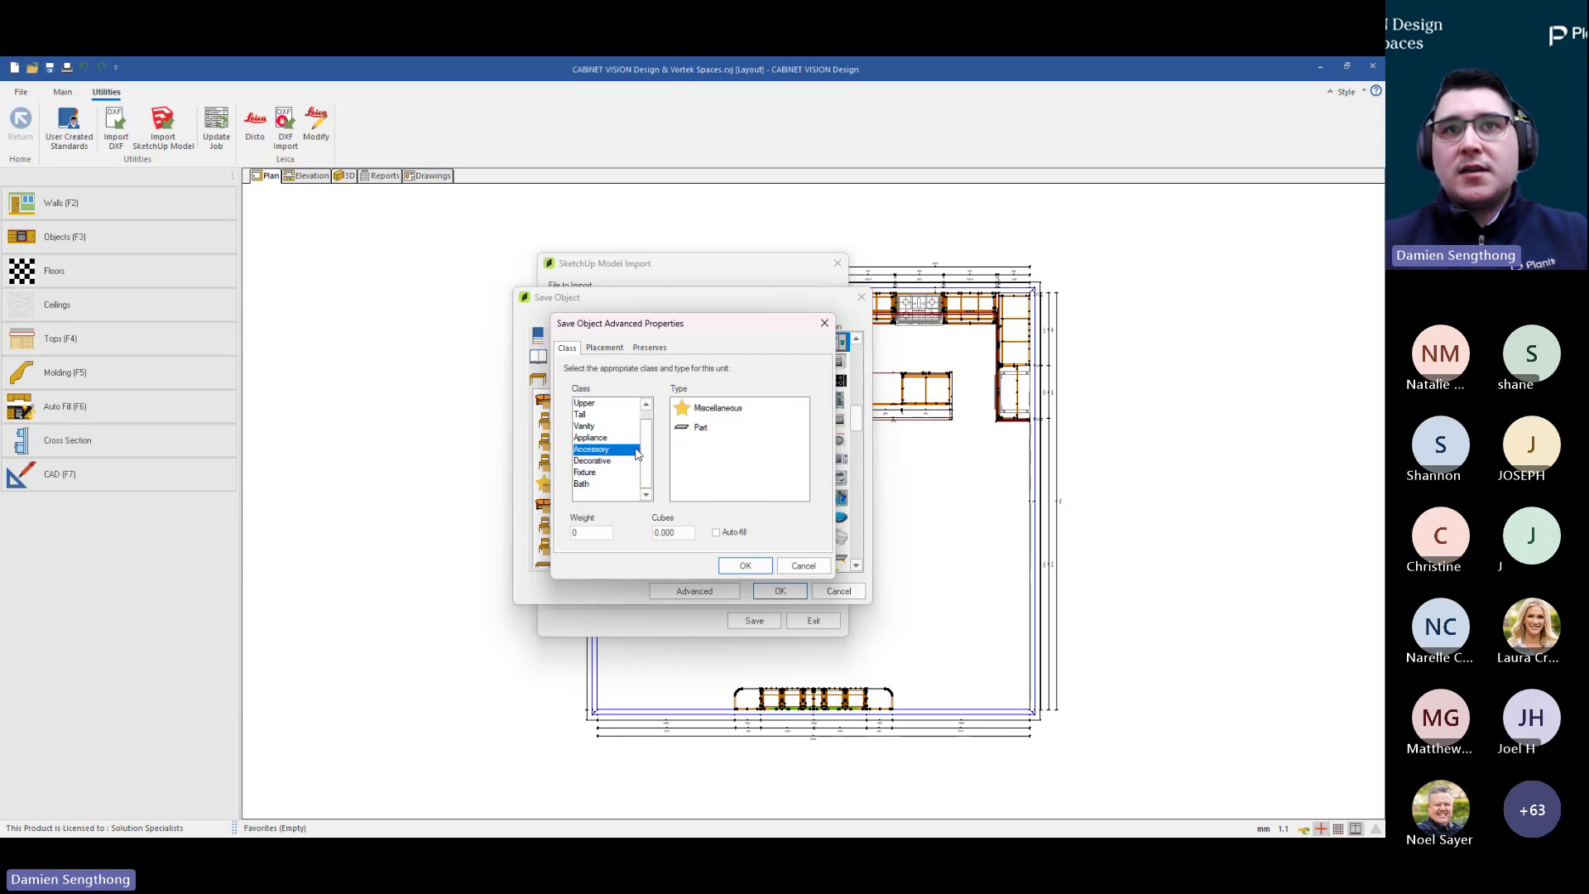
{"action": "left_click", "coordinate": [602, 461]}
{"action": "scroll", "coordinate": [720, 439], "scroll_direction": "down", "scroll_amount": 2}
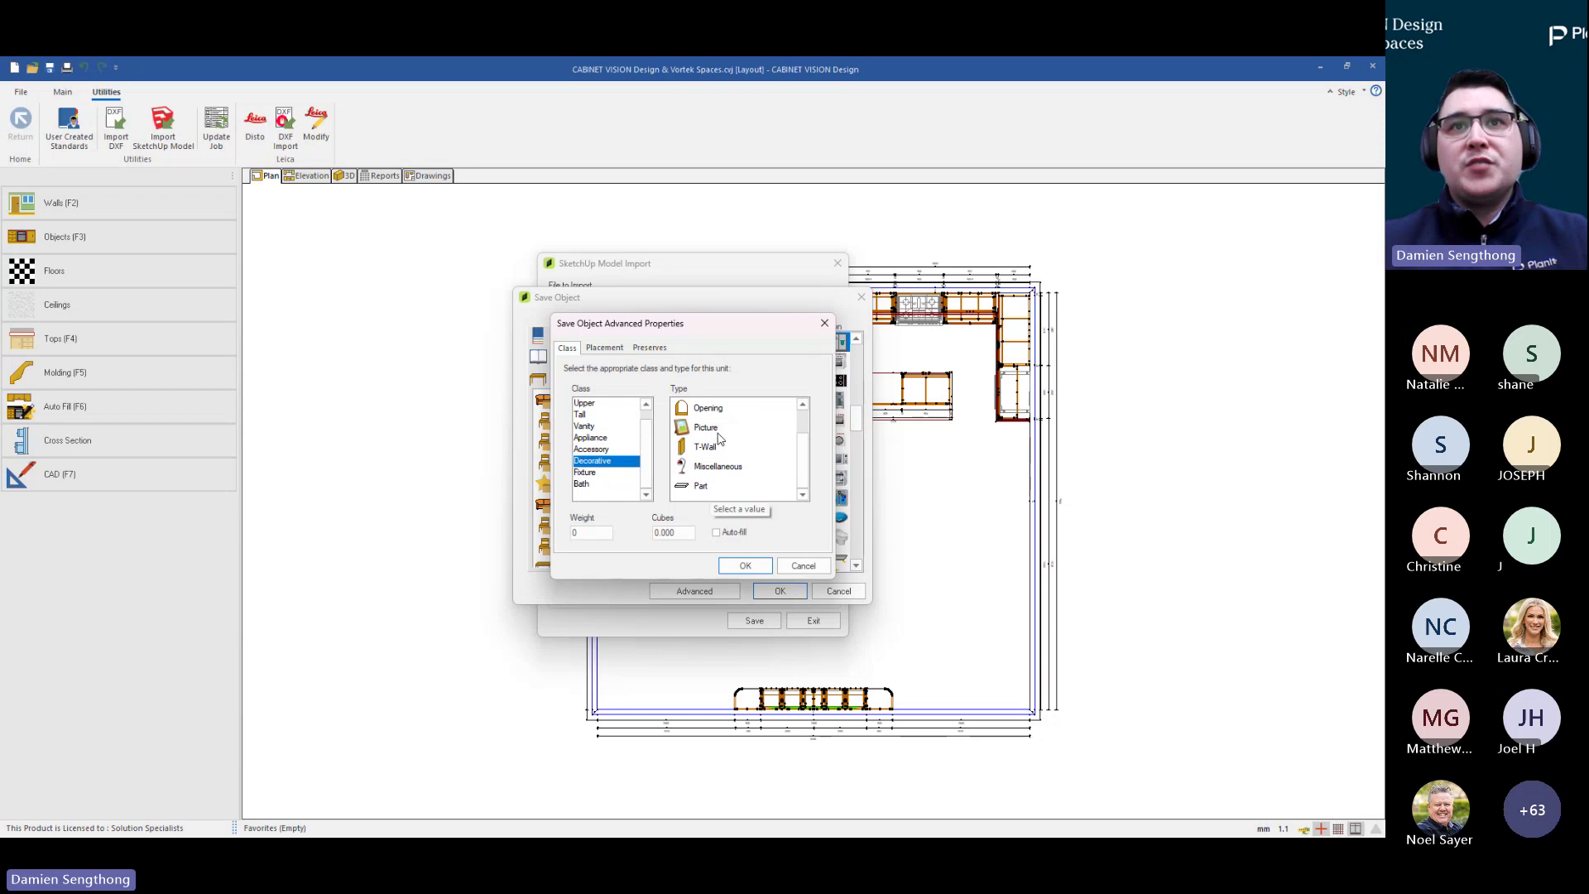
{"action": "scroll", "coordinate": [705, 454], "scroll_direction": "down", "scroll_amount": 1}
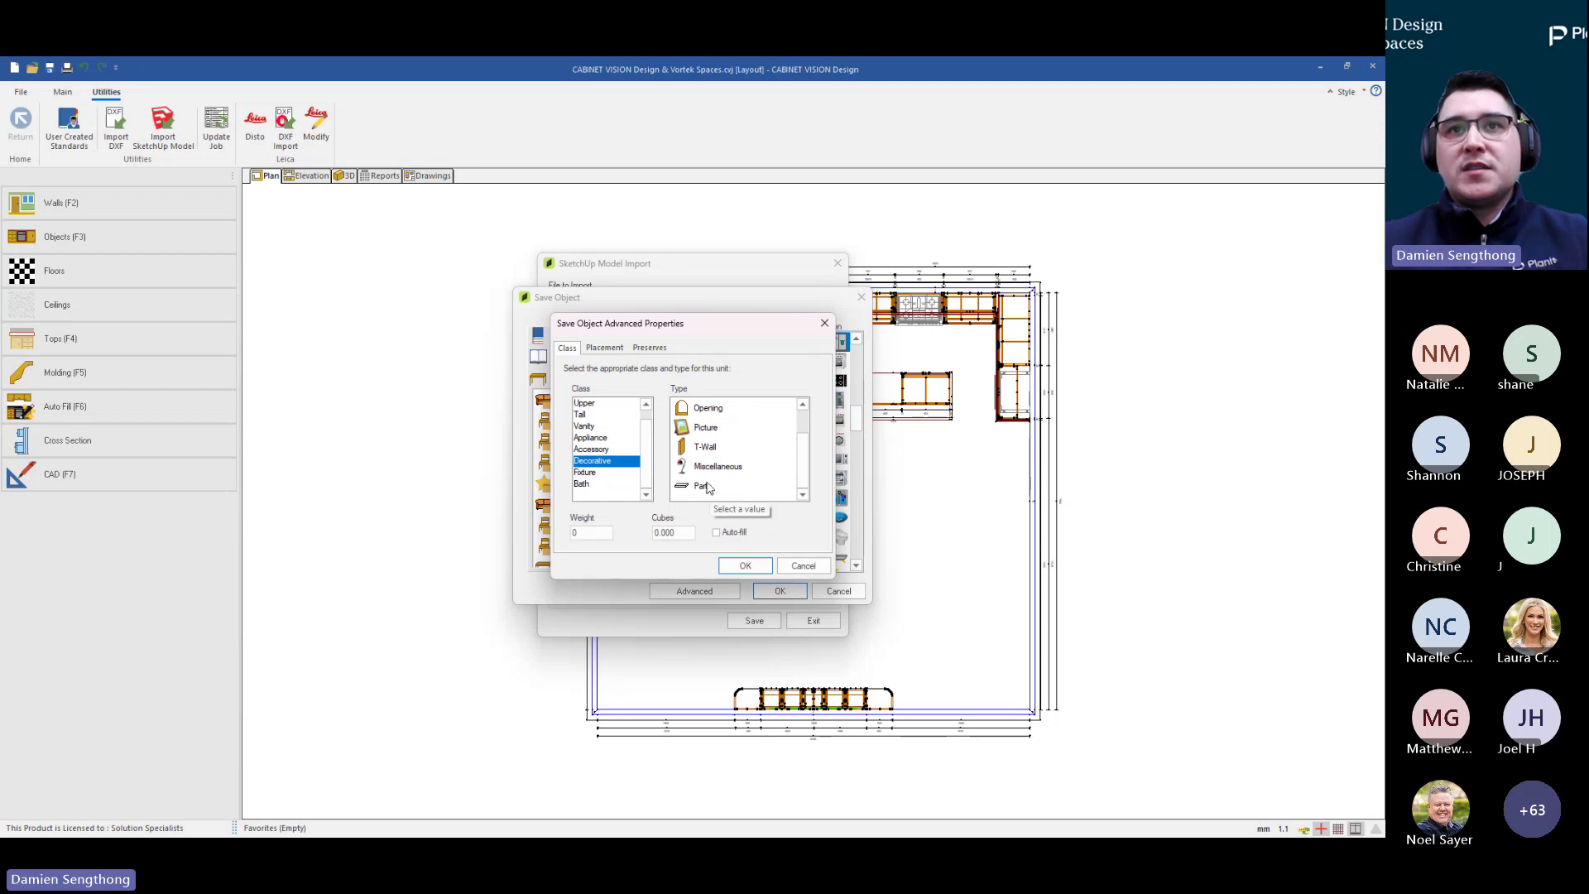
{"action": "left_click", "coordinate": [705, 488]}
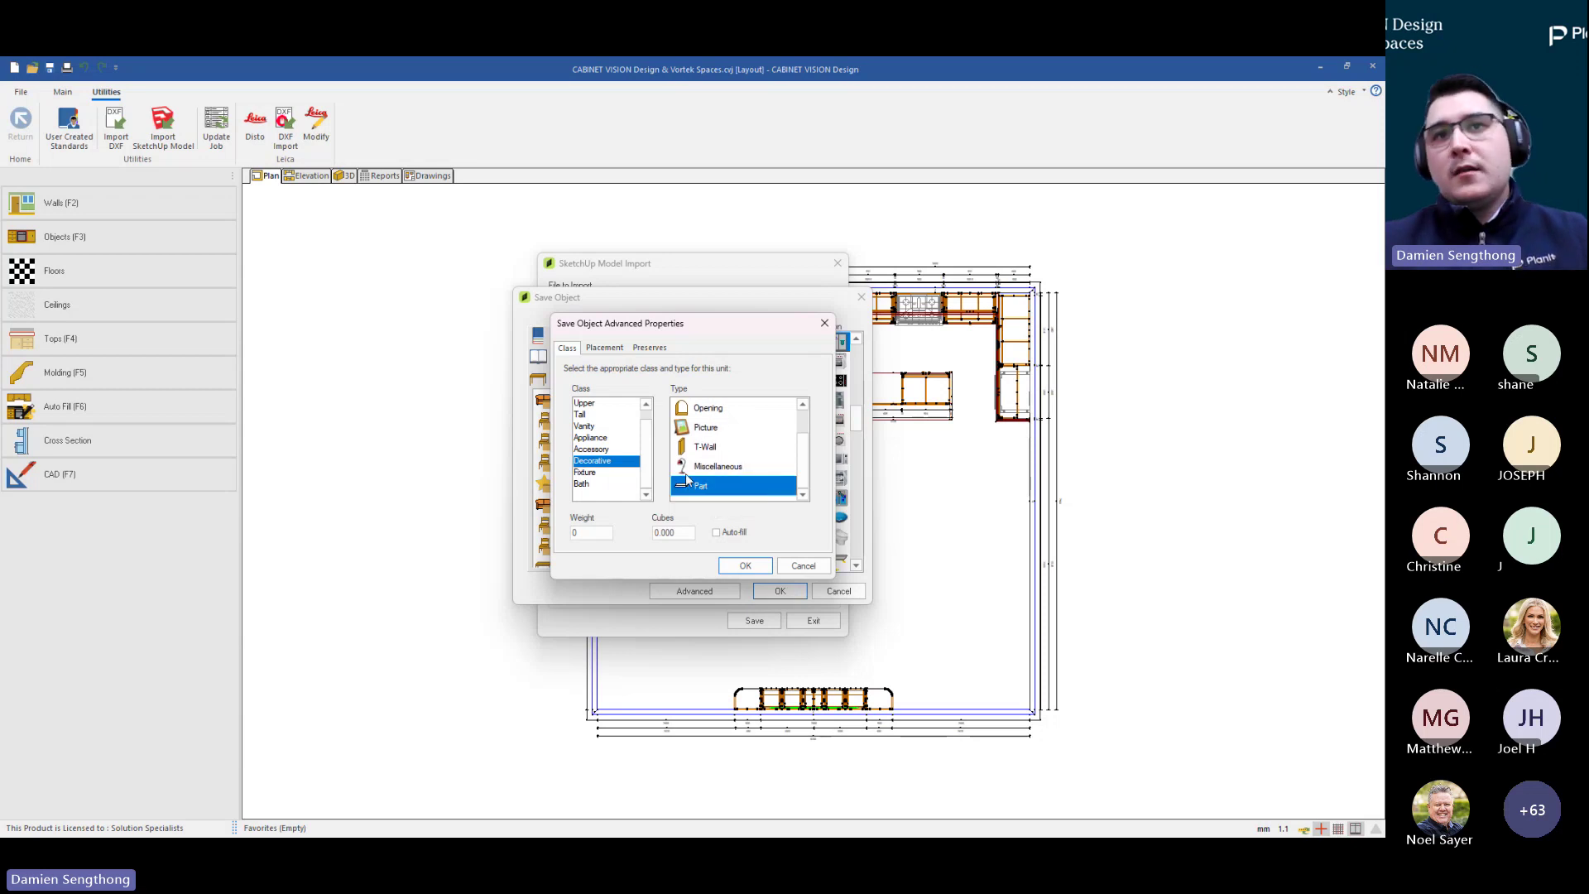
Enable Wall for the sofa's horizontal placement and set its vertical placement to Floor
{"action": "left_click", "coordinate": [605, 348]}
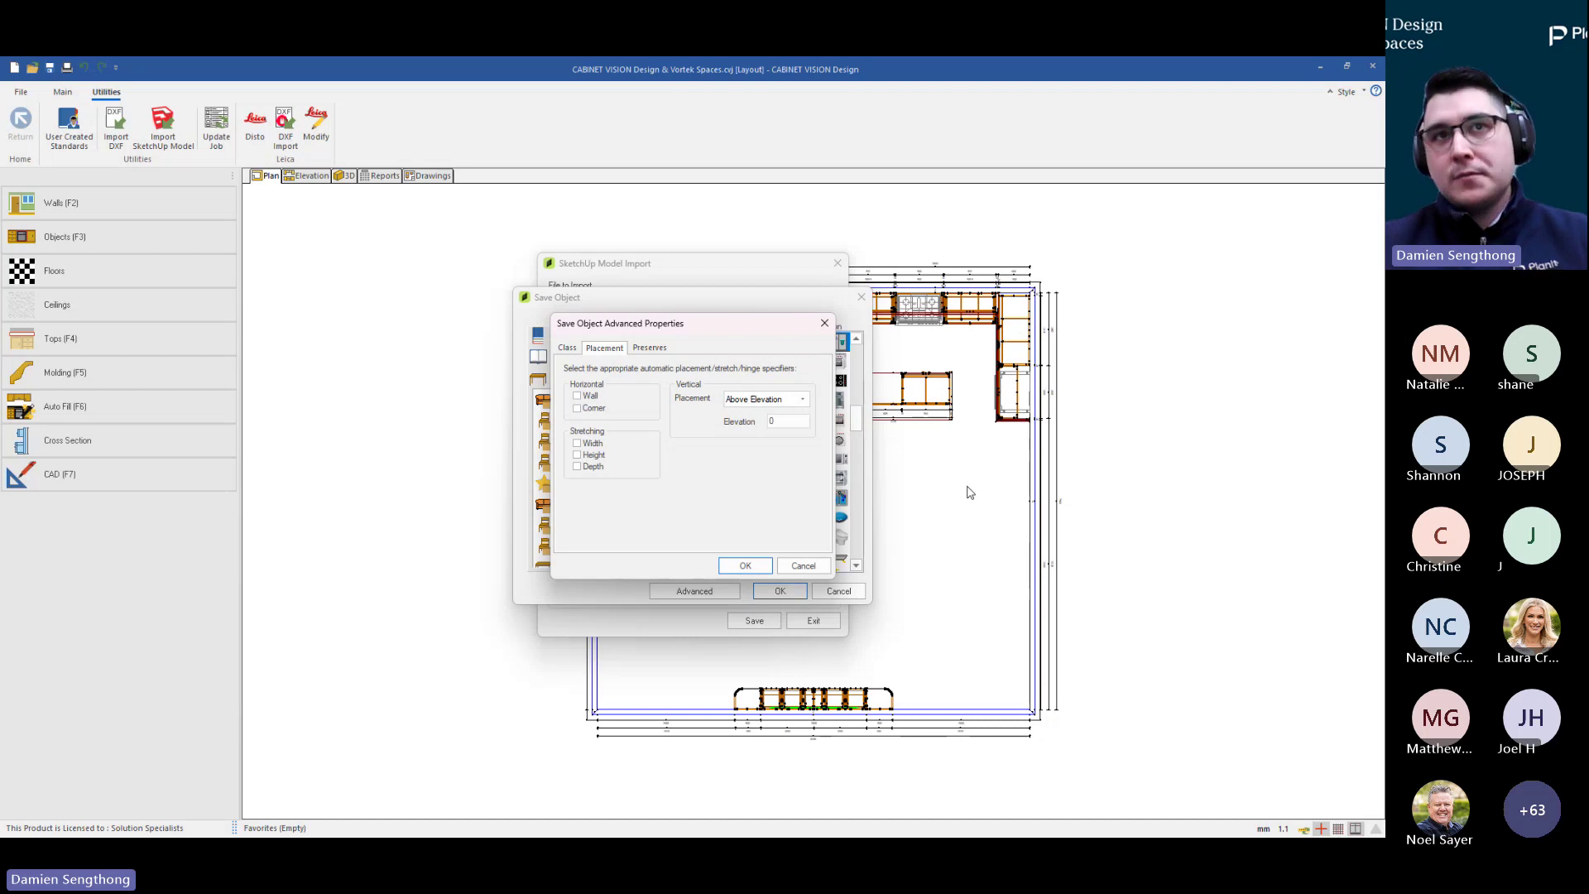
{"action": "left_click", "coordinate": [578, 397]}
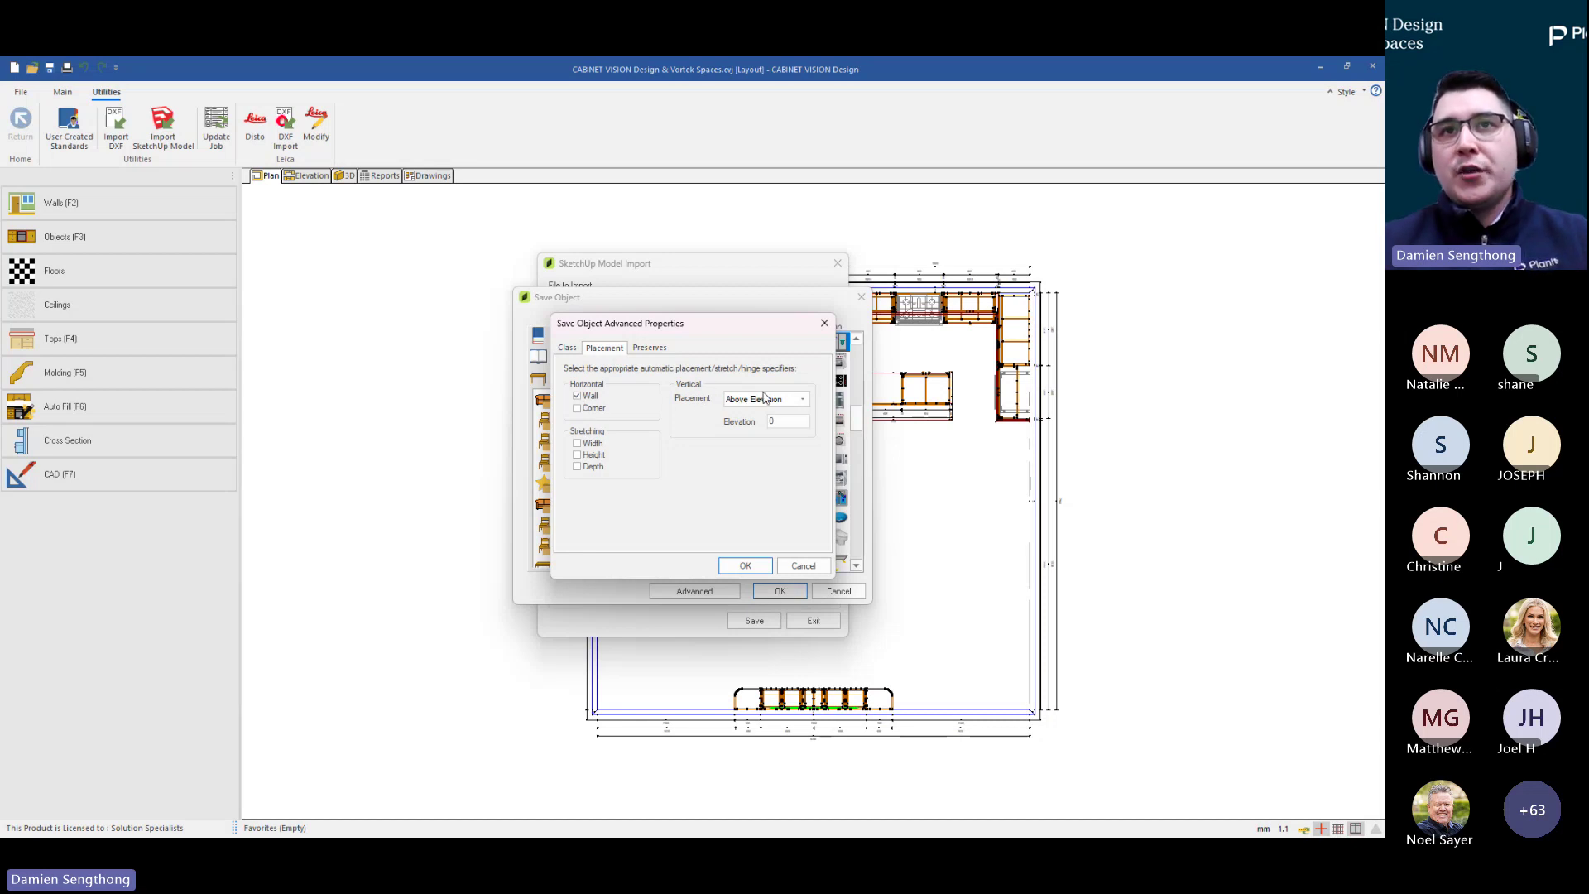
{"action": "left_click", "coordinate": [800, 400]}
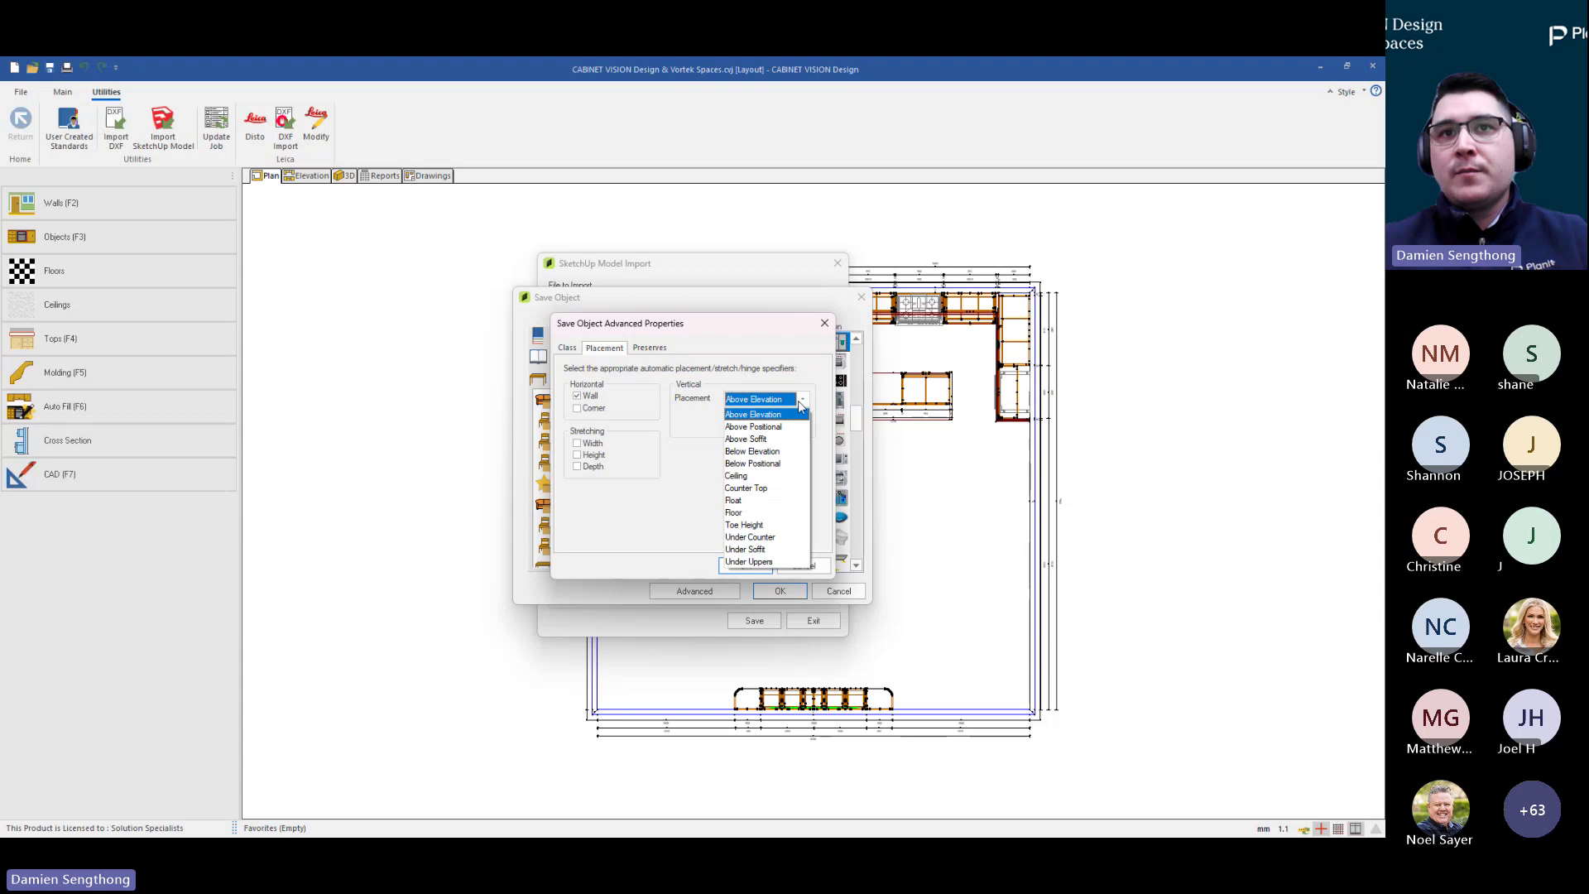
{"action": "left_click", "coordinate": [747, 515]}
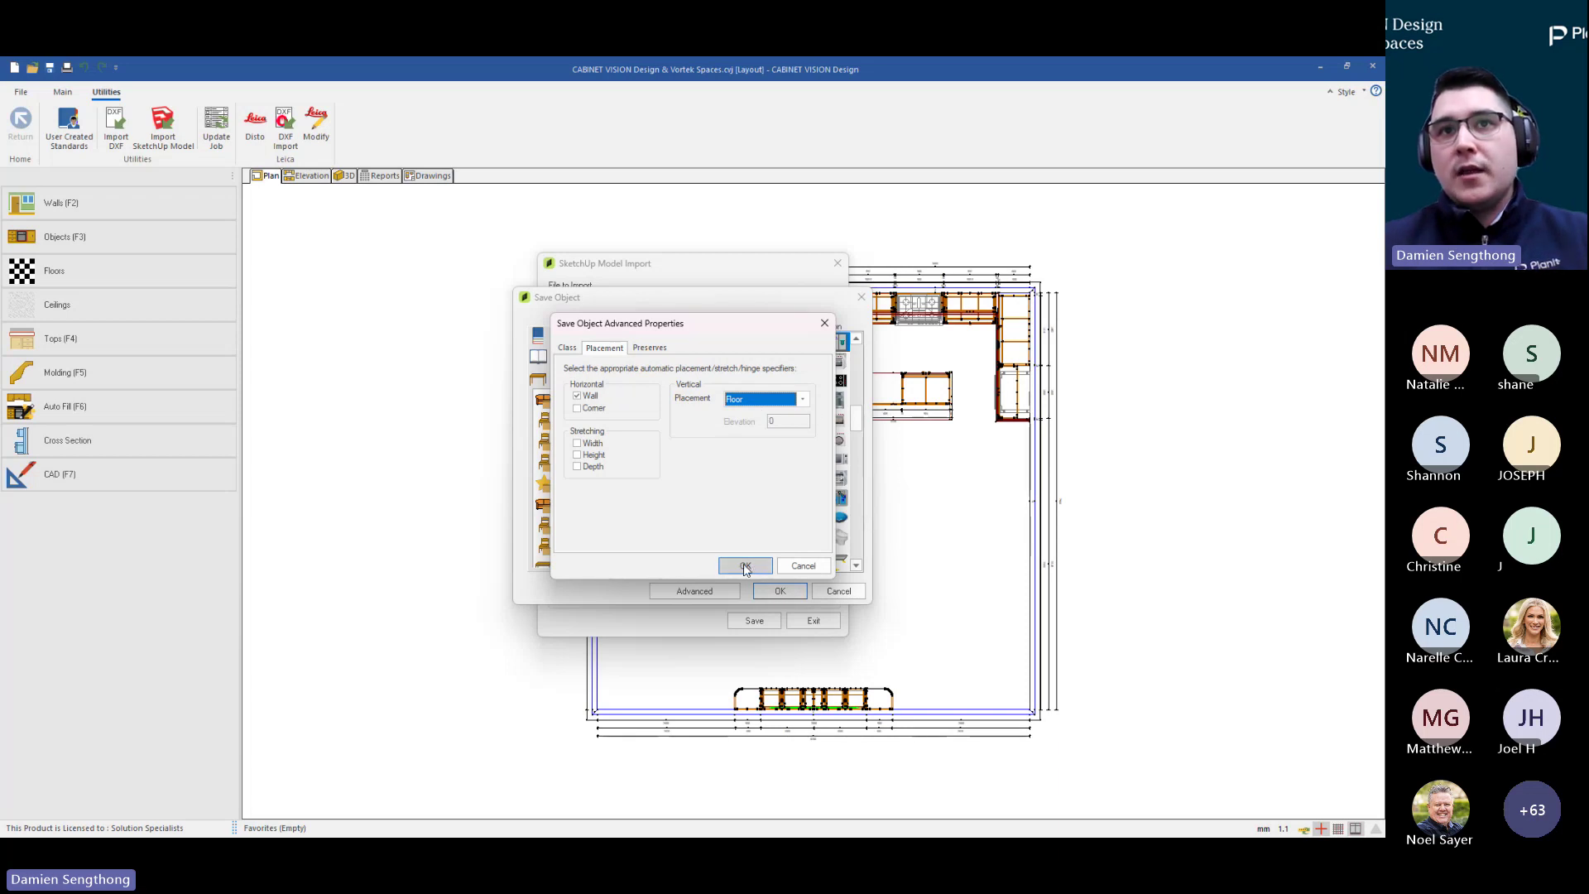
{"action": "left_click", "coordinate": [745, 566]}
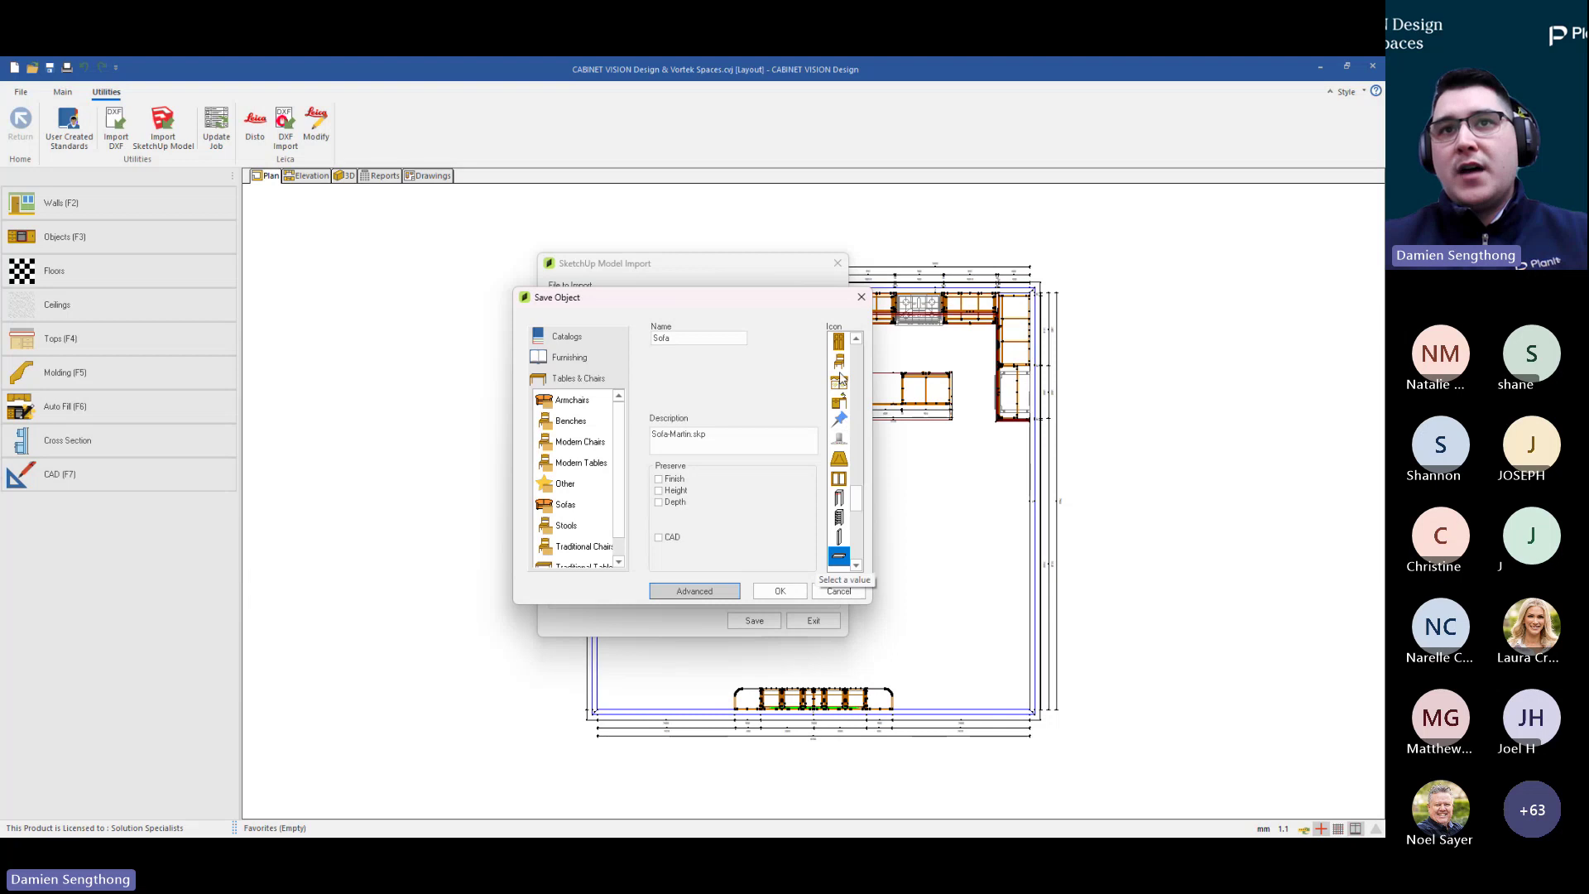
Assign the chair icon to the Sofa object, save it to the catalog and exit the SketchUp import
{"action": "mouse_move", "coordinate": [854, 496]}
{"action": "left_mouse_down"}
{"action": "mouse_move", "coordinate": [855, 547]}
{"action": "mouse_move", "coordinate": [860, 498]}
{"action": "left_mouse_up"}
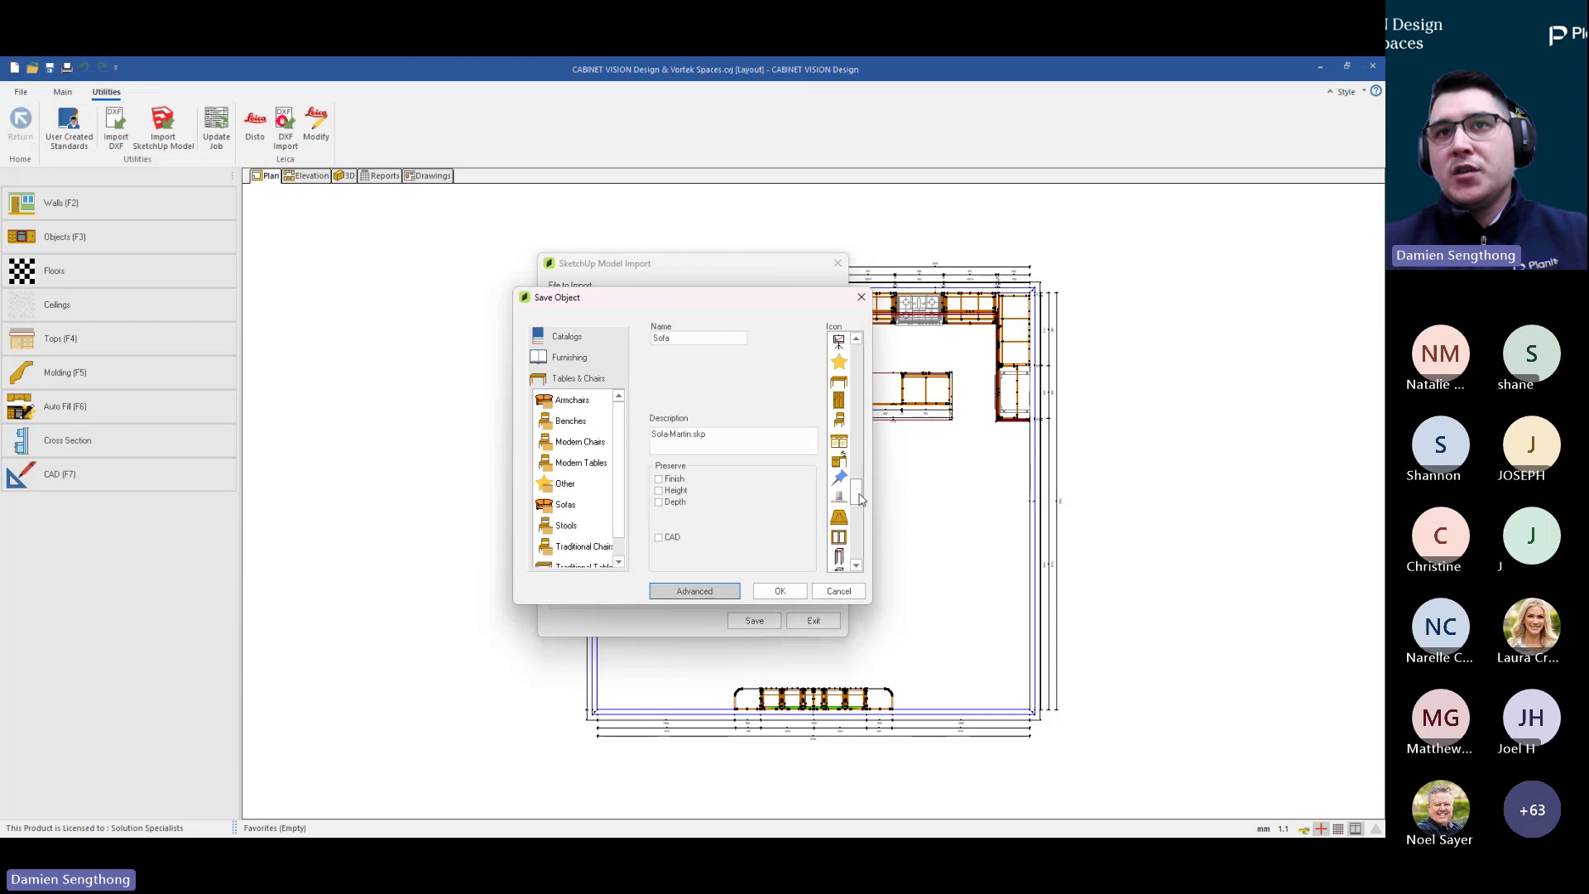
{"action": "left_click", "coordinate": [839, 424]}
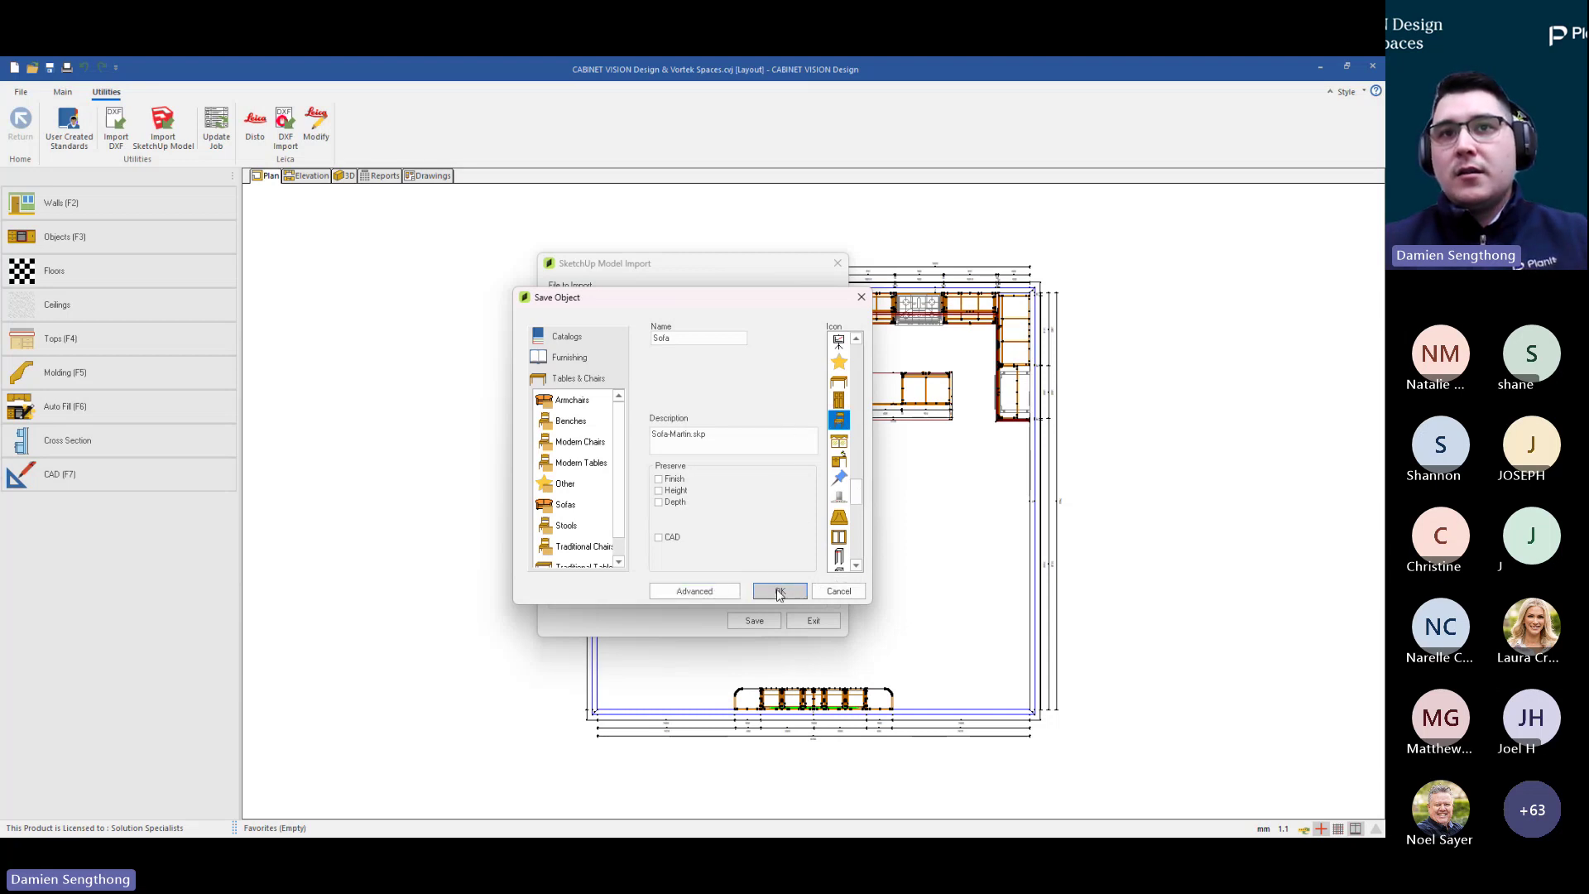
{"action": "left_click", "coordinate": [779, 591]}
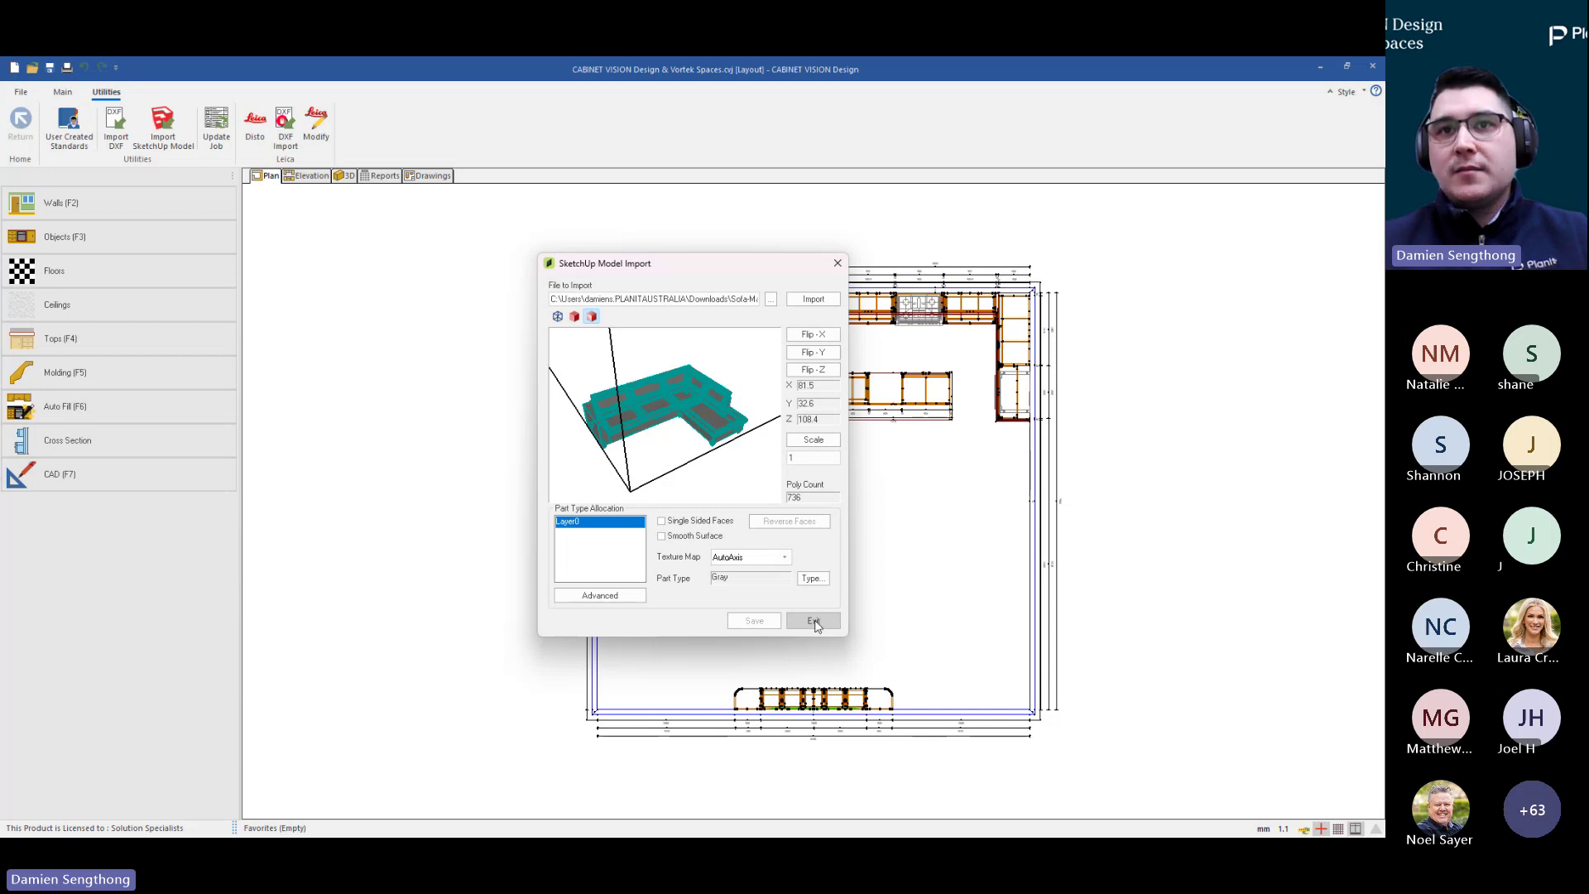
{"action": "left_click", "coordinate": [814, 622]}
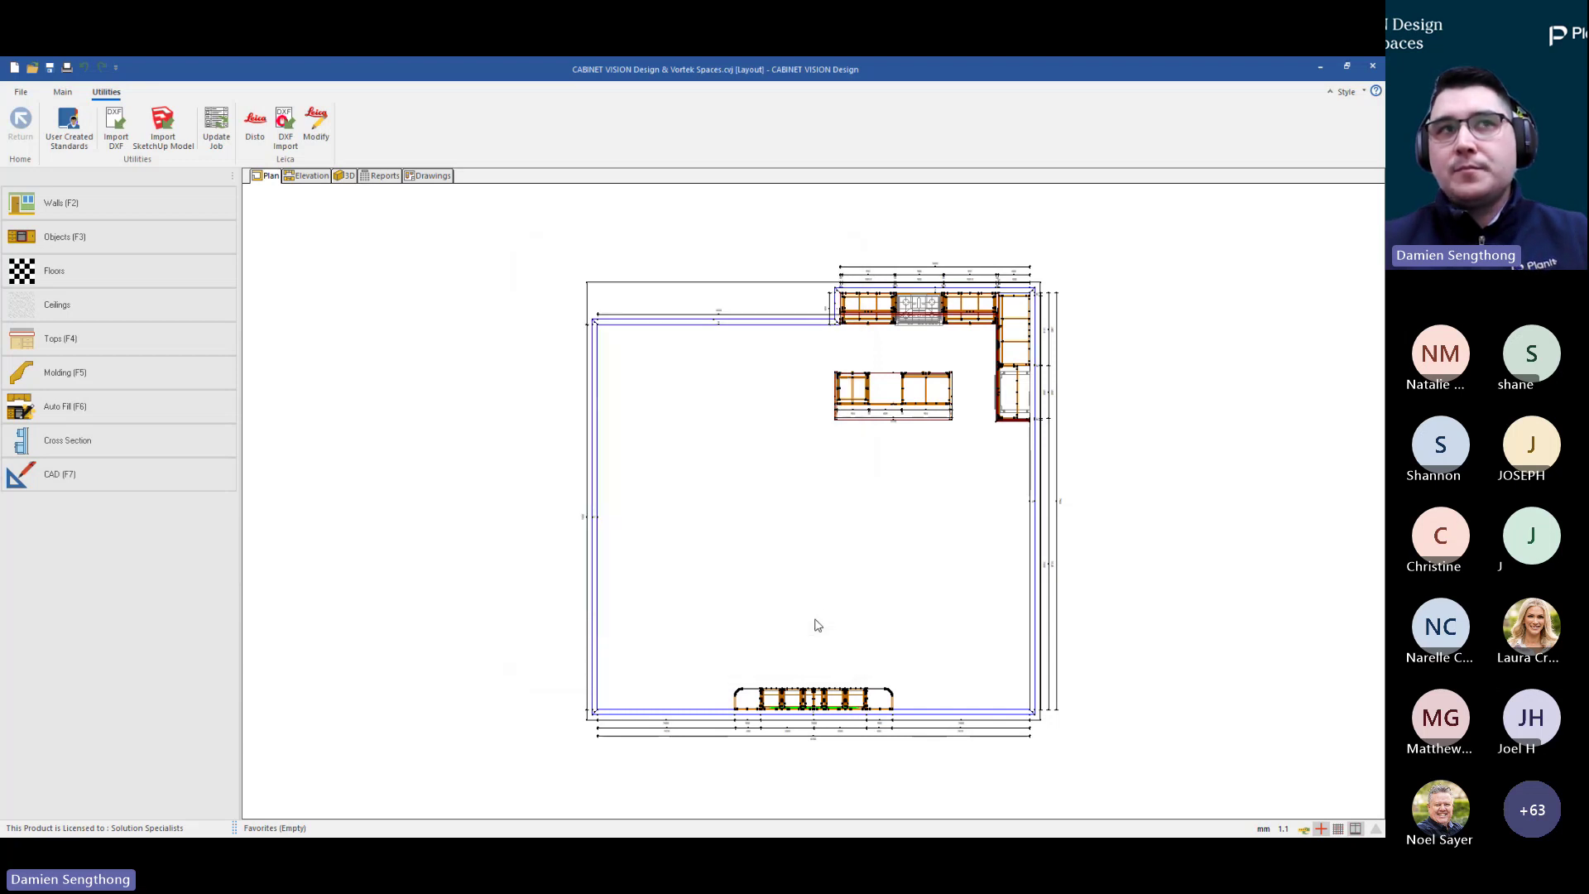
Place the Sofa from Tables & Chairs in the open floor between the island and the opposite wall unit, and view it in 3D
{"action": "left_click", "coordinate": [84, 237]}
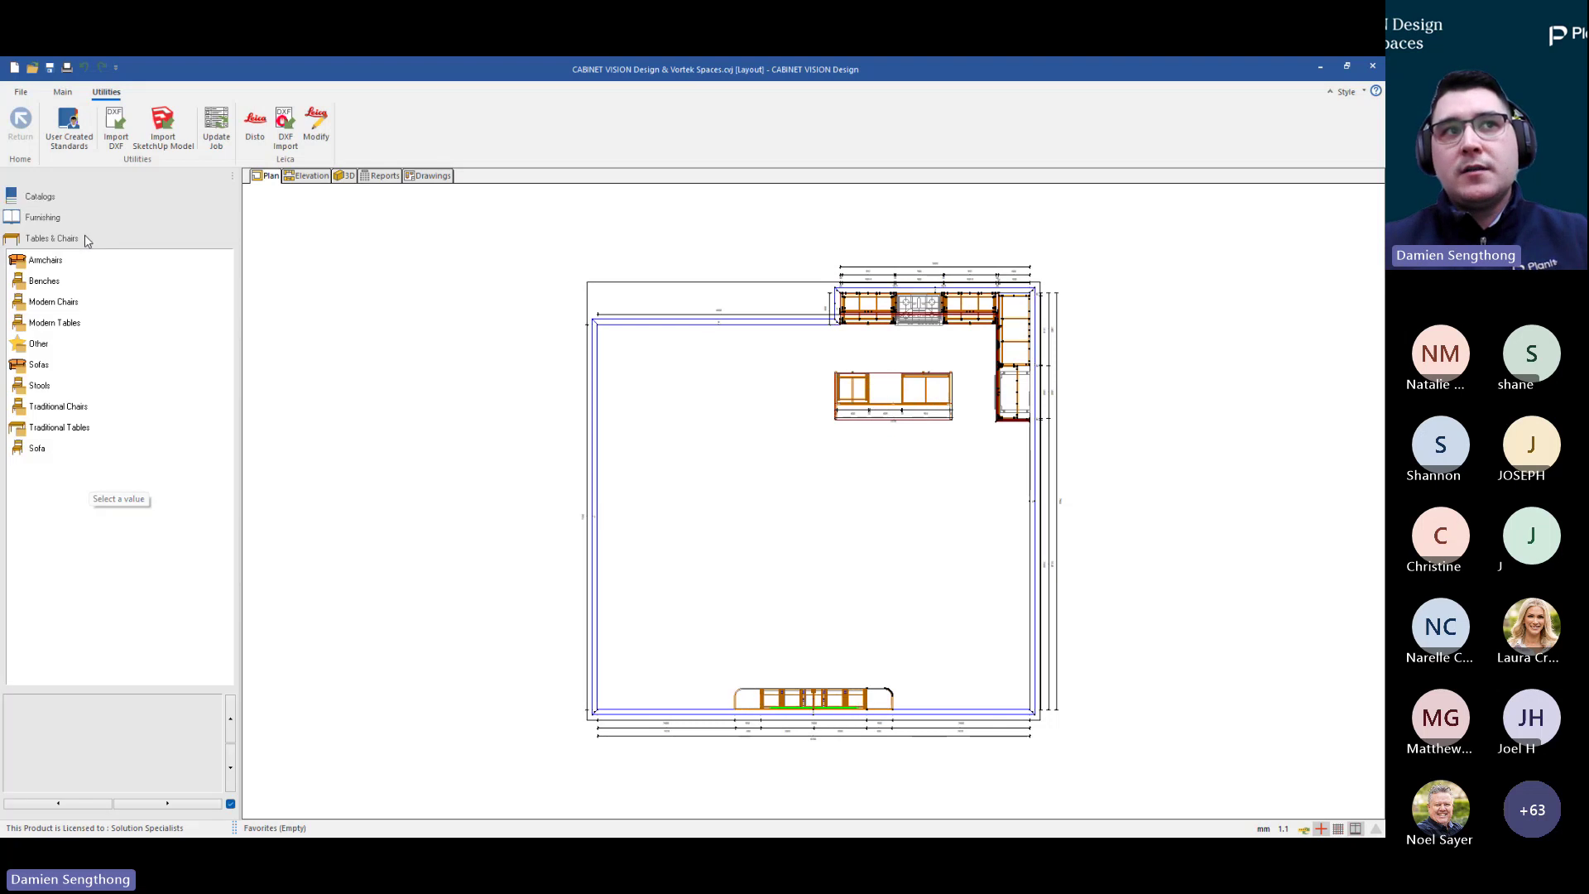
{"action": "left_click", "coordinate": [47, 449]}
{"action": "left_click_drag", "start_coordinate": [93, 729], "coordinate": [131, 743]}
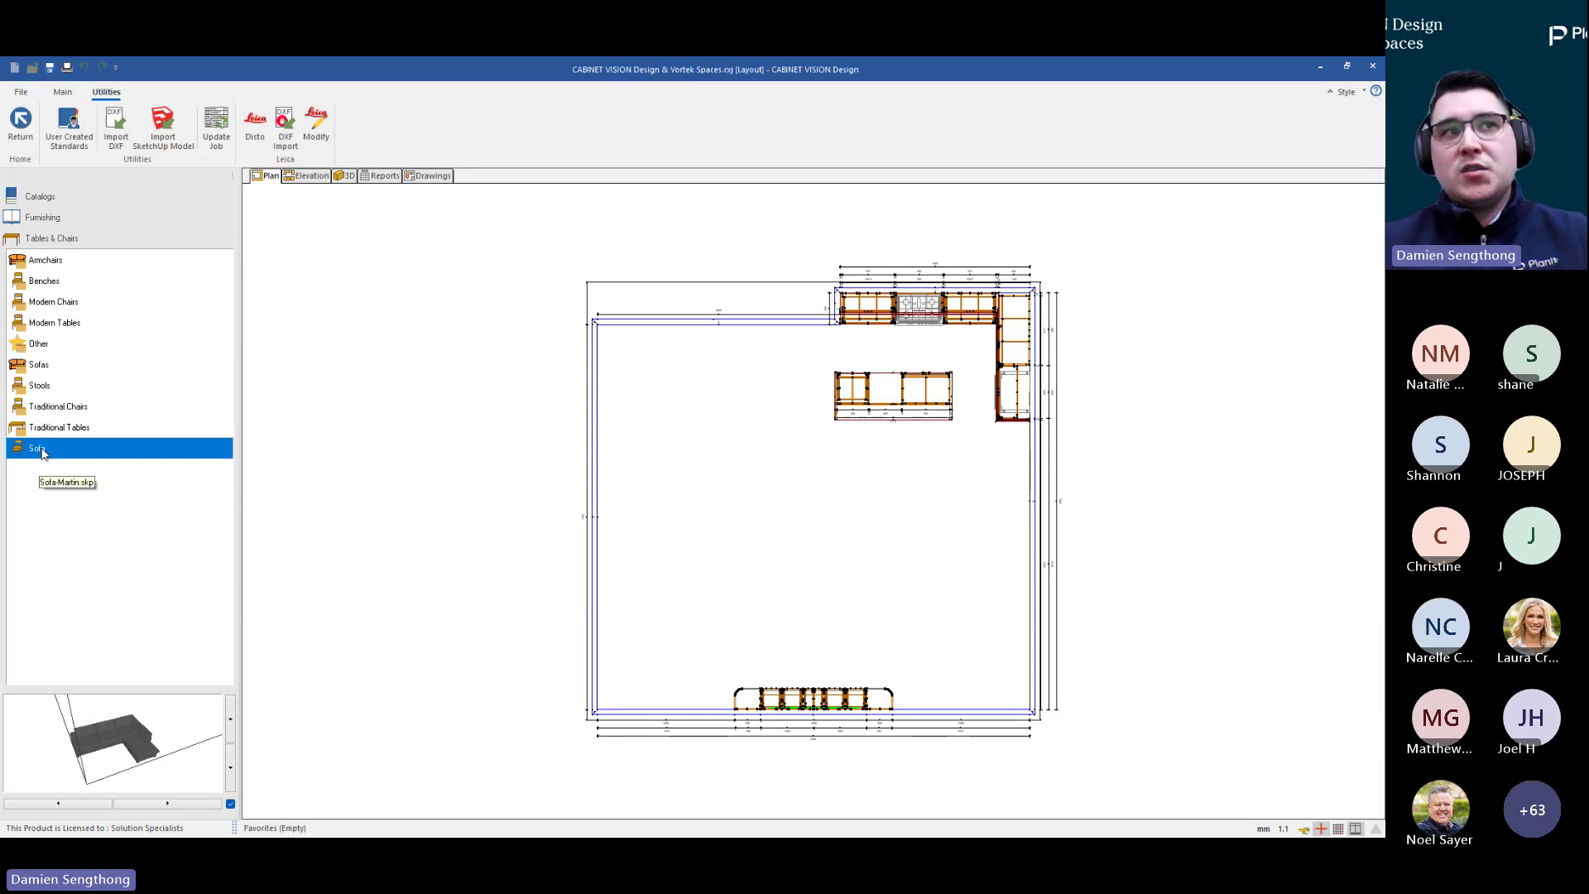
{"action": "left_click_drag", "start_coordinate": [41, 452], "coordinate": [794, 534]}
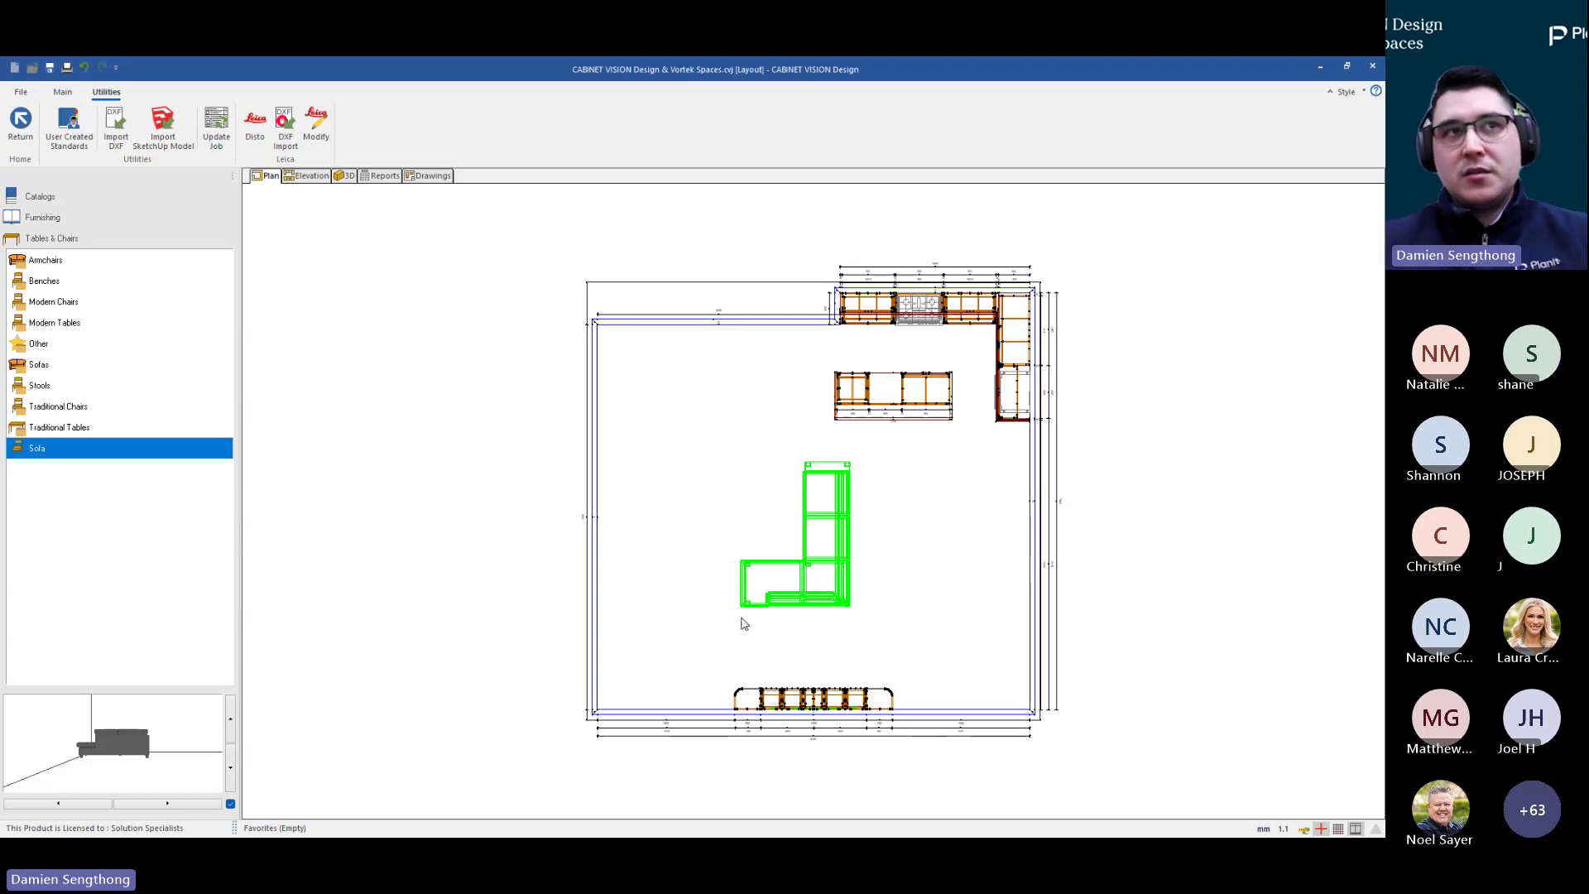
{"action": "left_click", "coordinate": [344, 176]}
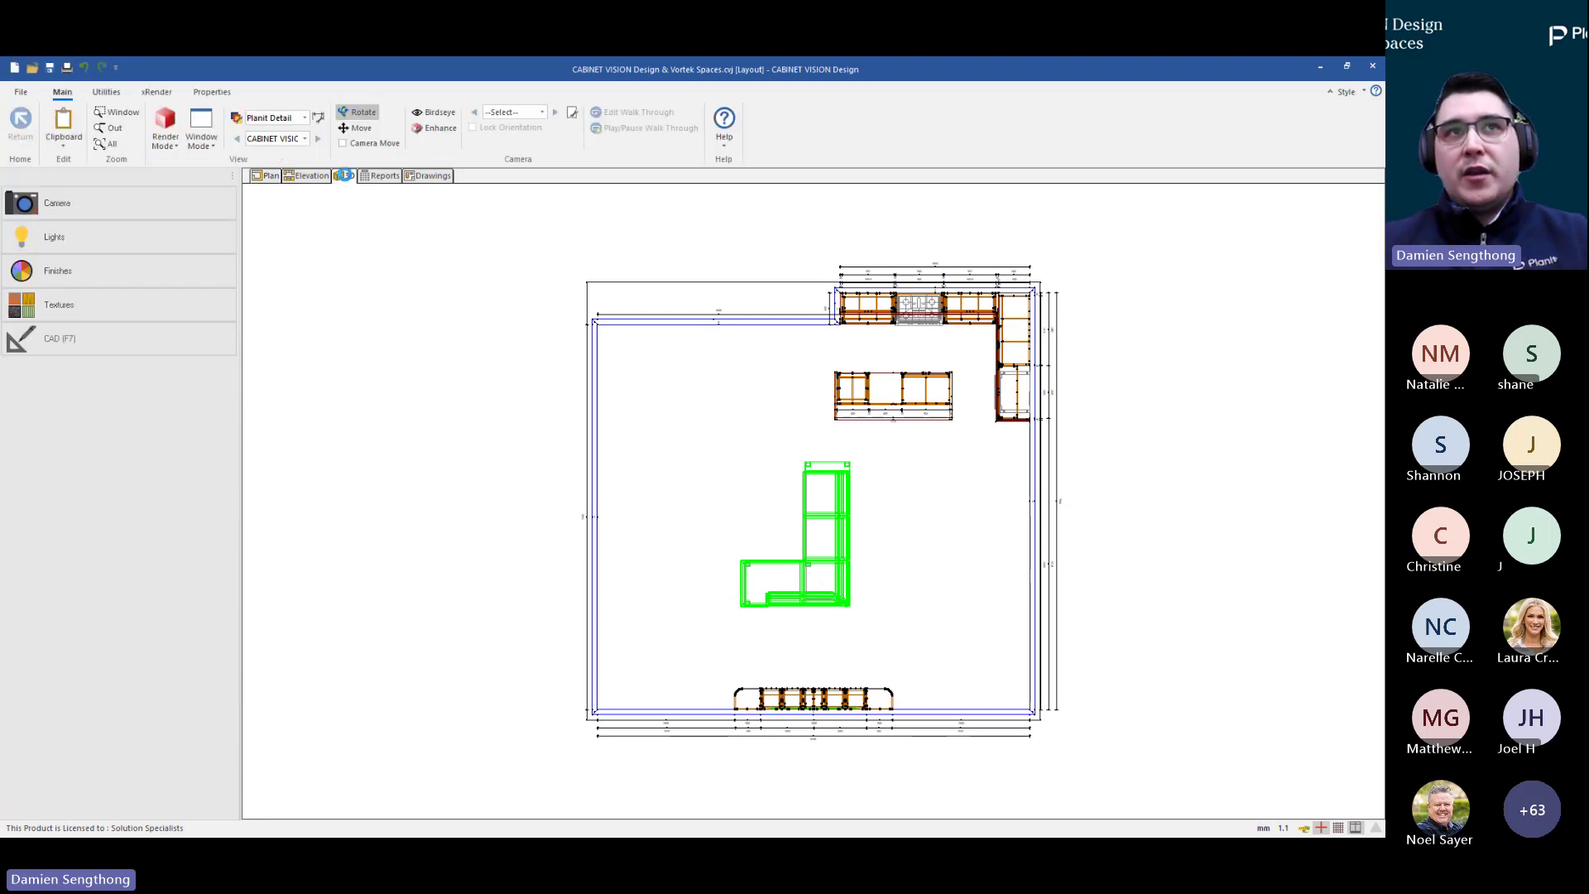
{"action": "left_click_drag", "start_coordinate": [769, 597], "coordinate": [946, 594]}
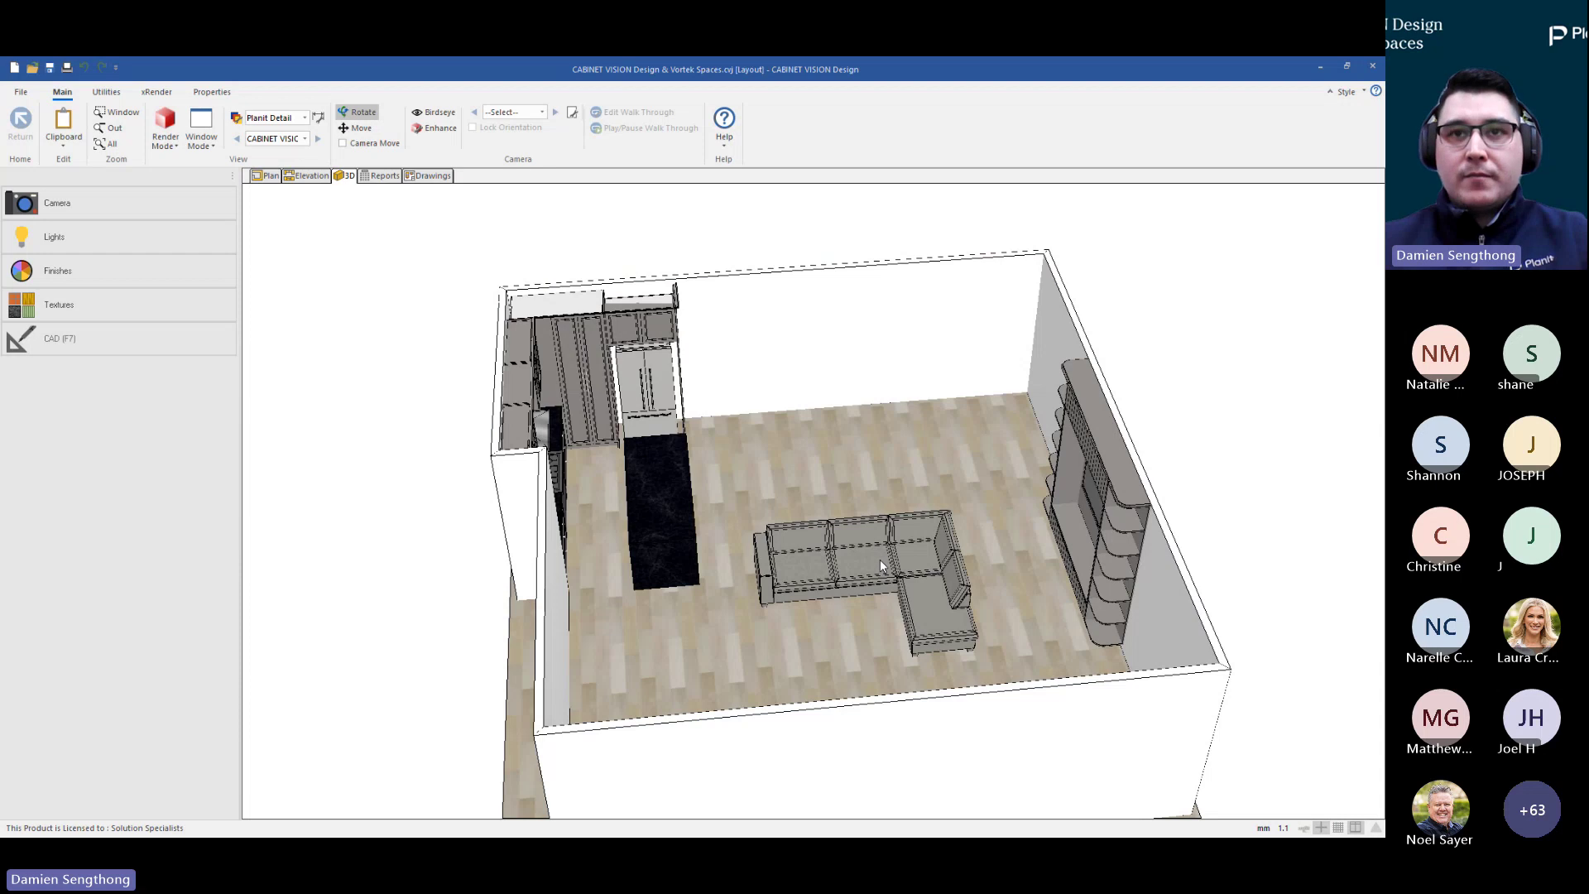
Switch to the slide presentation and advance to the Key Features slide
{"action": "key", "text": "alt+Tab"}
{"action": "key", "text": "Right"}
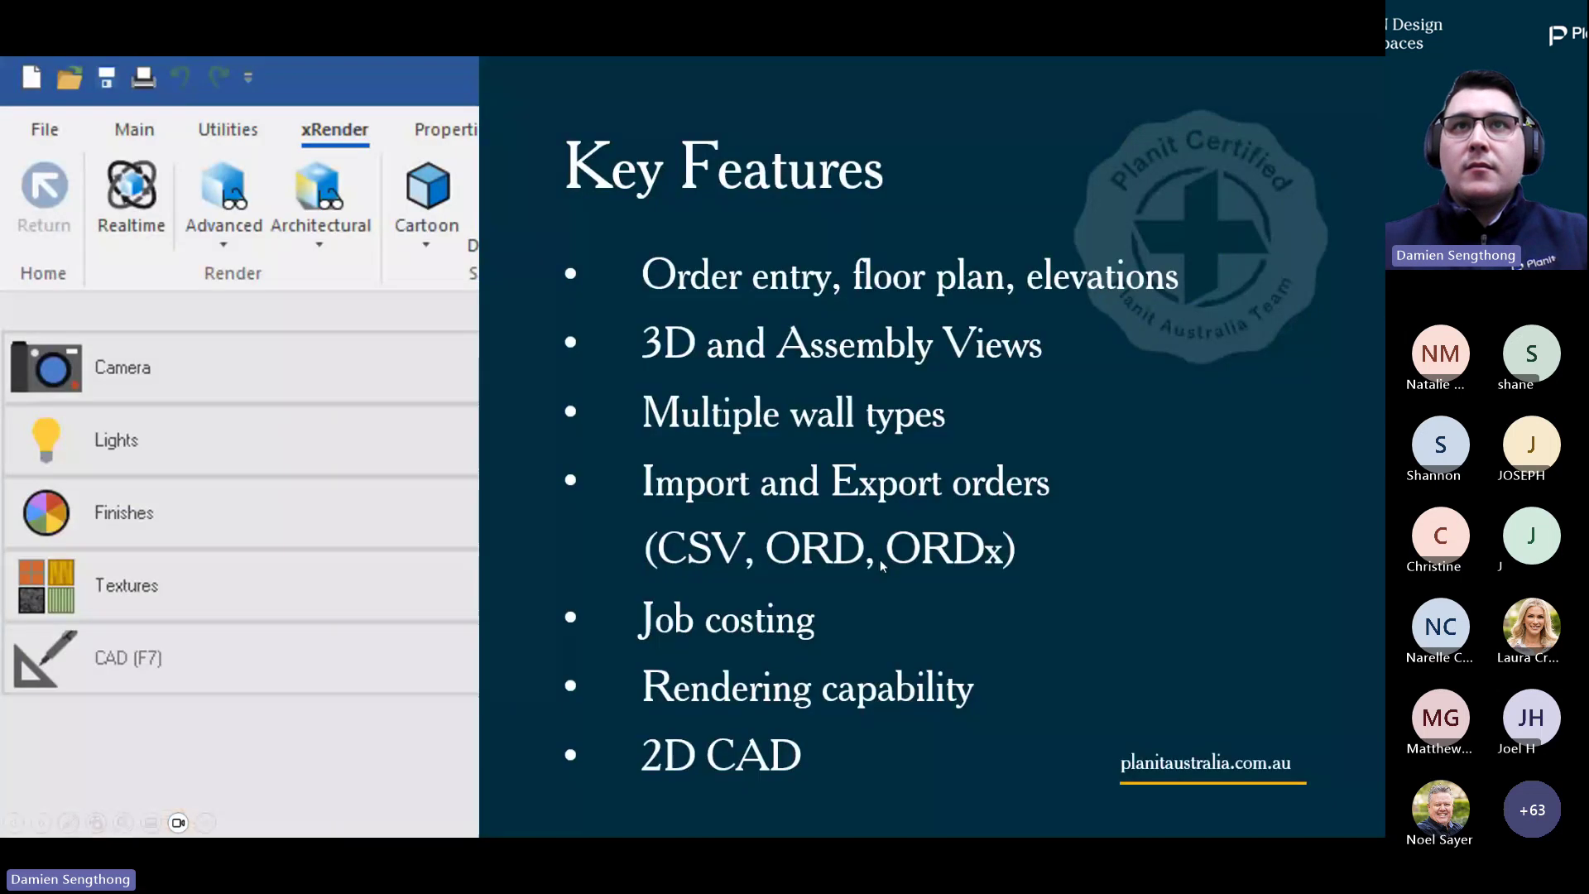
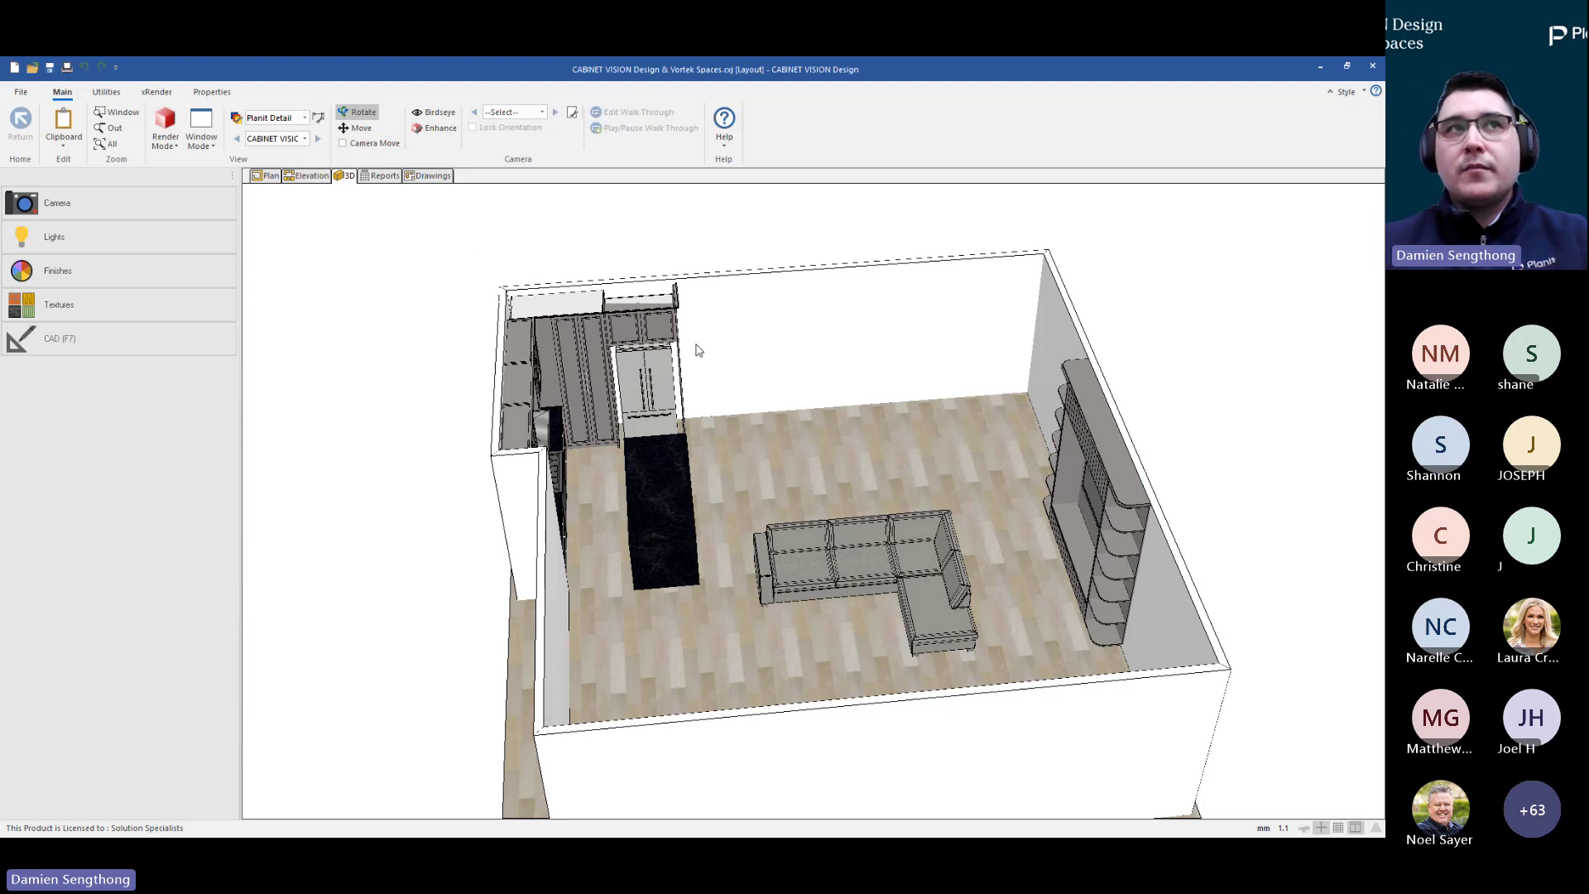
Export the 3D design as a VORTEK file named Living Room in the VORTEK folder
{"action": "left_click", "coordinate": [107, 93]}
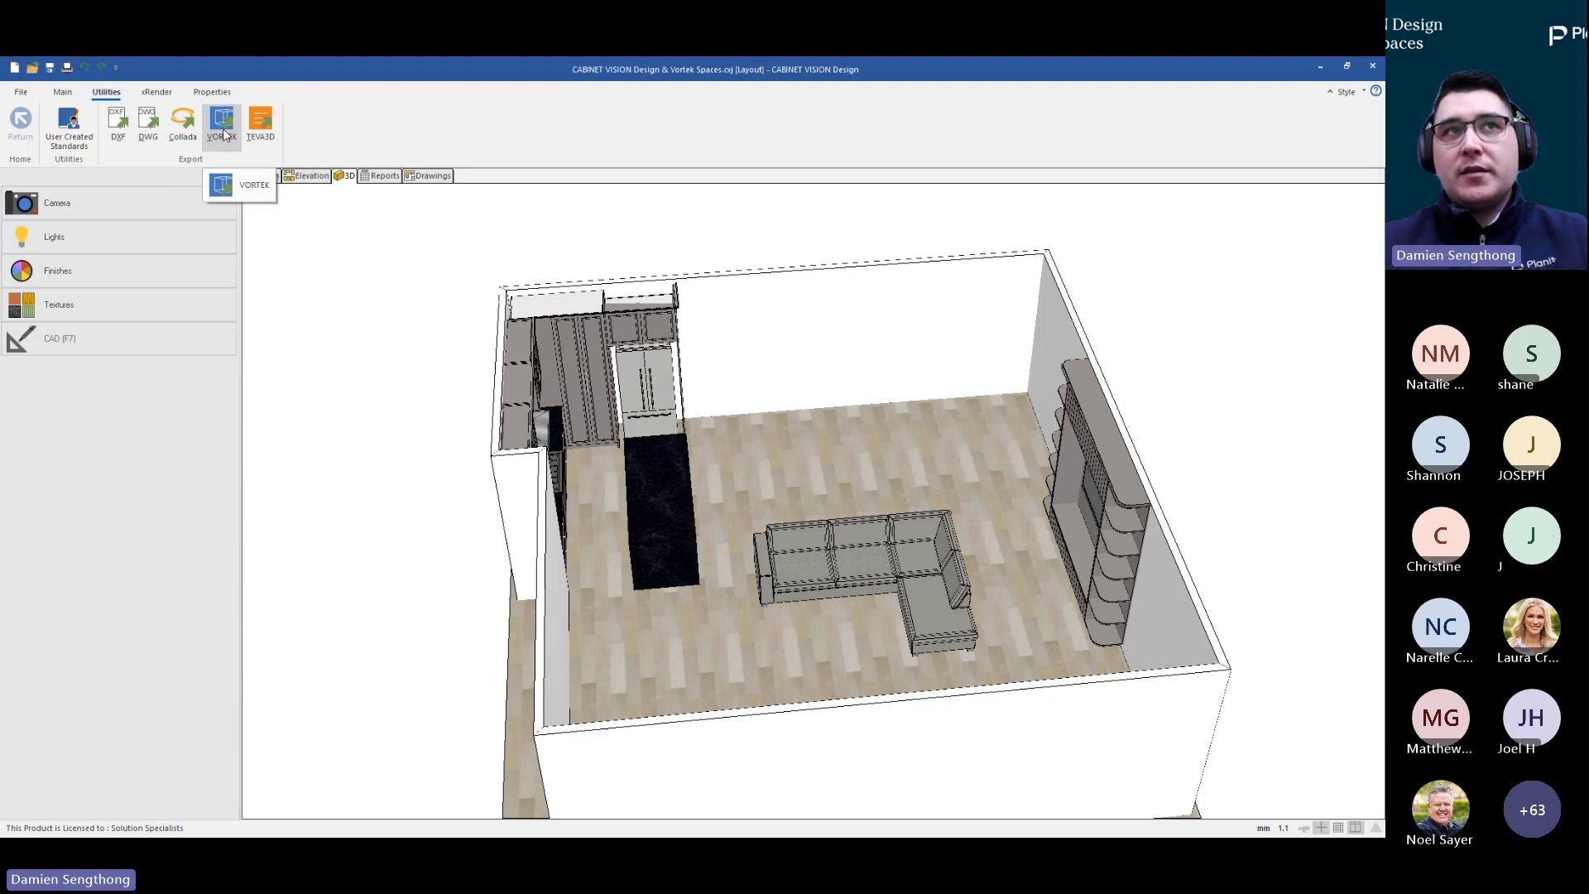
{"action": "left_click", "coordinate": [223, 125]}
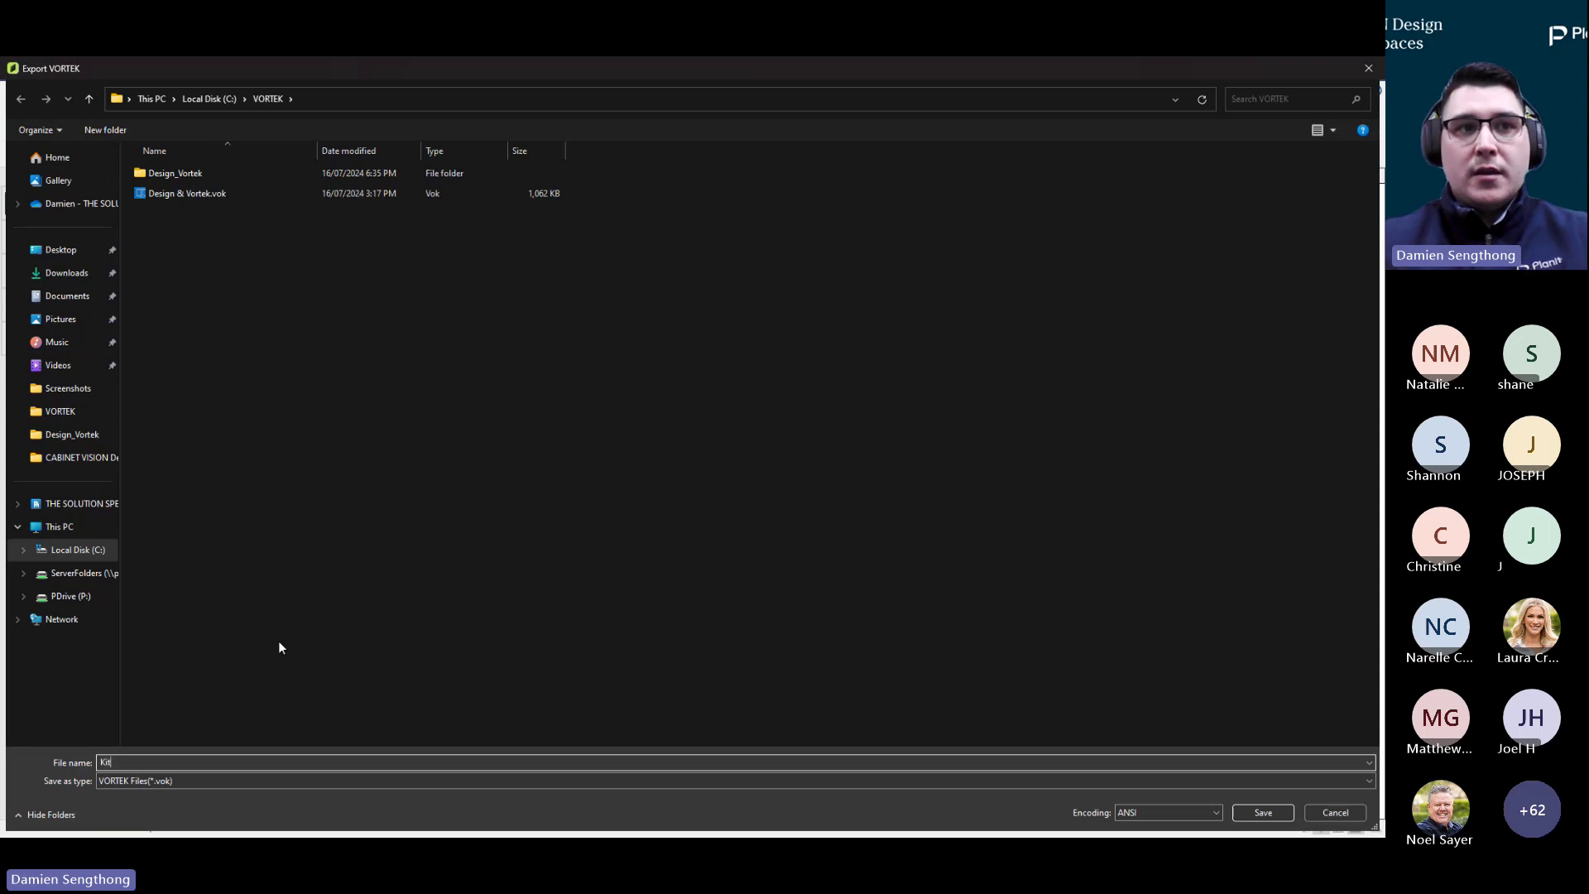
{"action": "key", "text": "BackSpace"}
{"action": "key", "text": "BackSpace"}
{"action": "key", "text": "BackSpace"}
{"action": "type", "text": "L"}
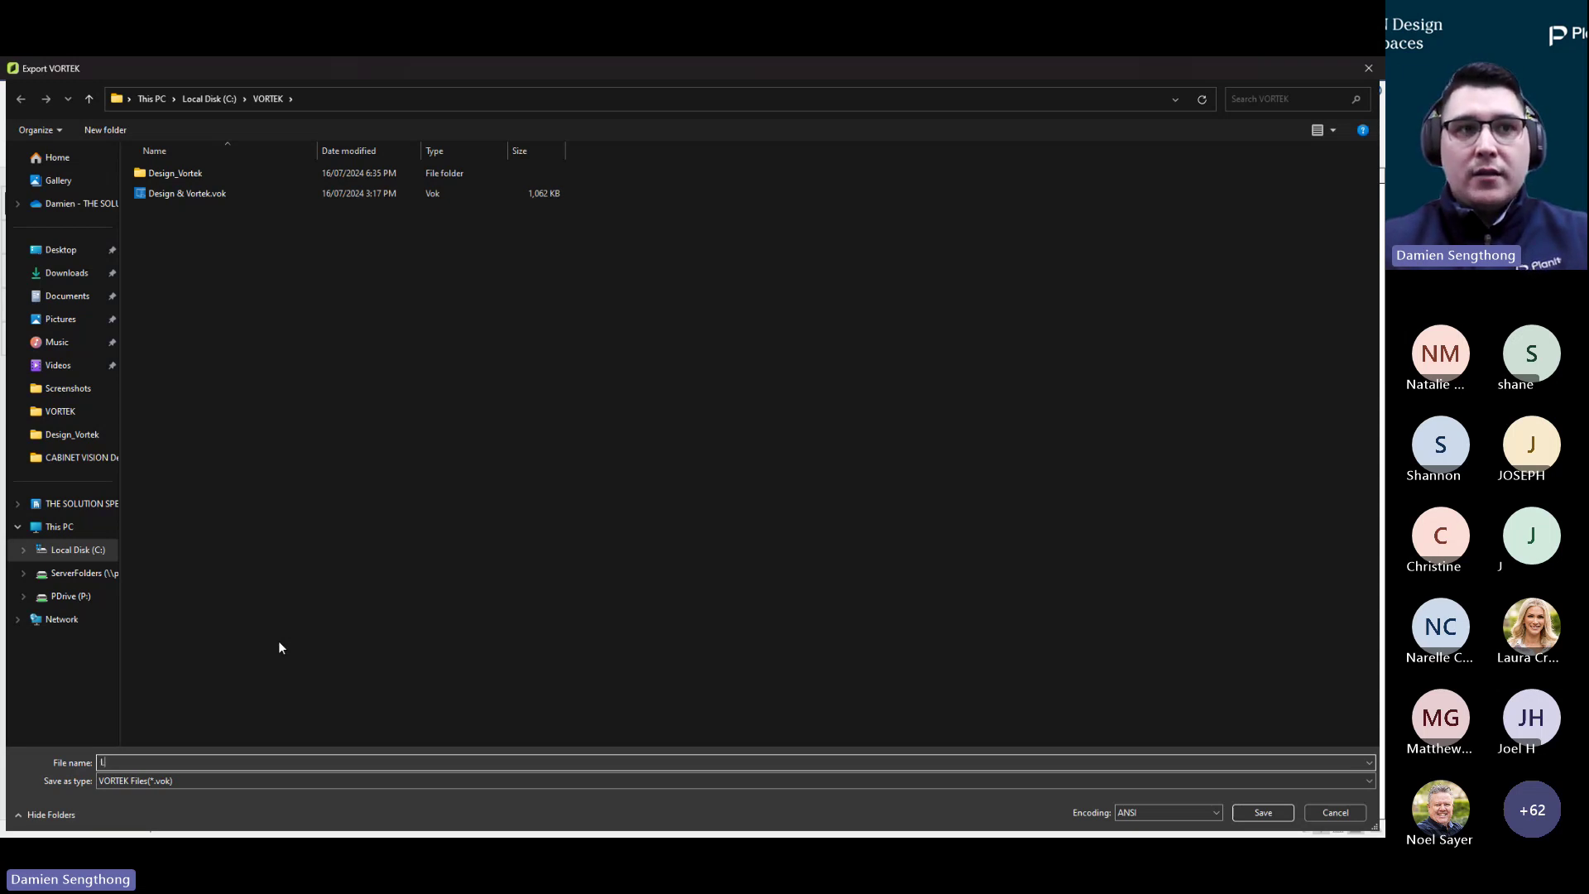
{"action": "type", "text": "iving Room"}
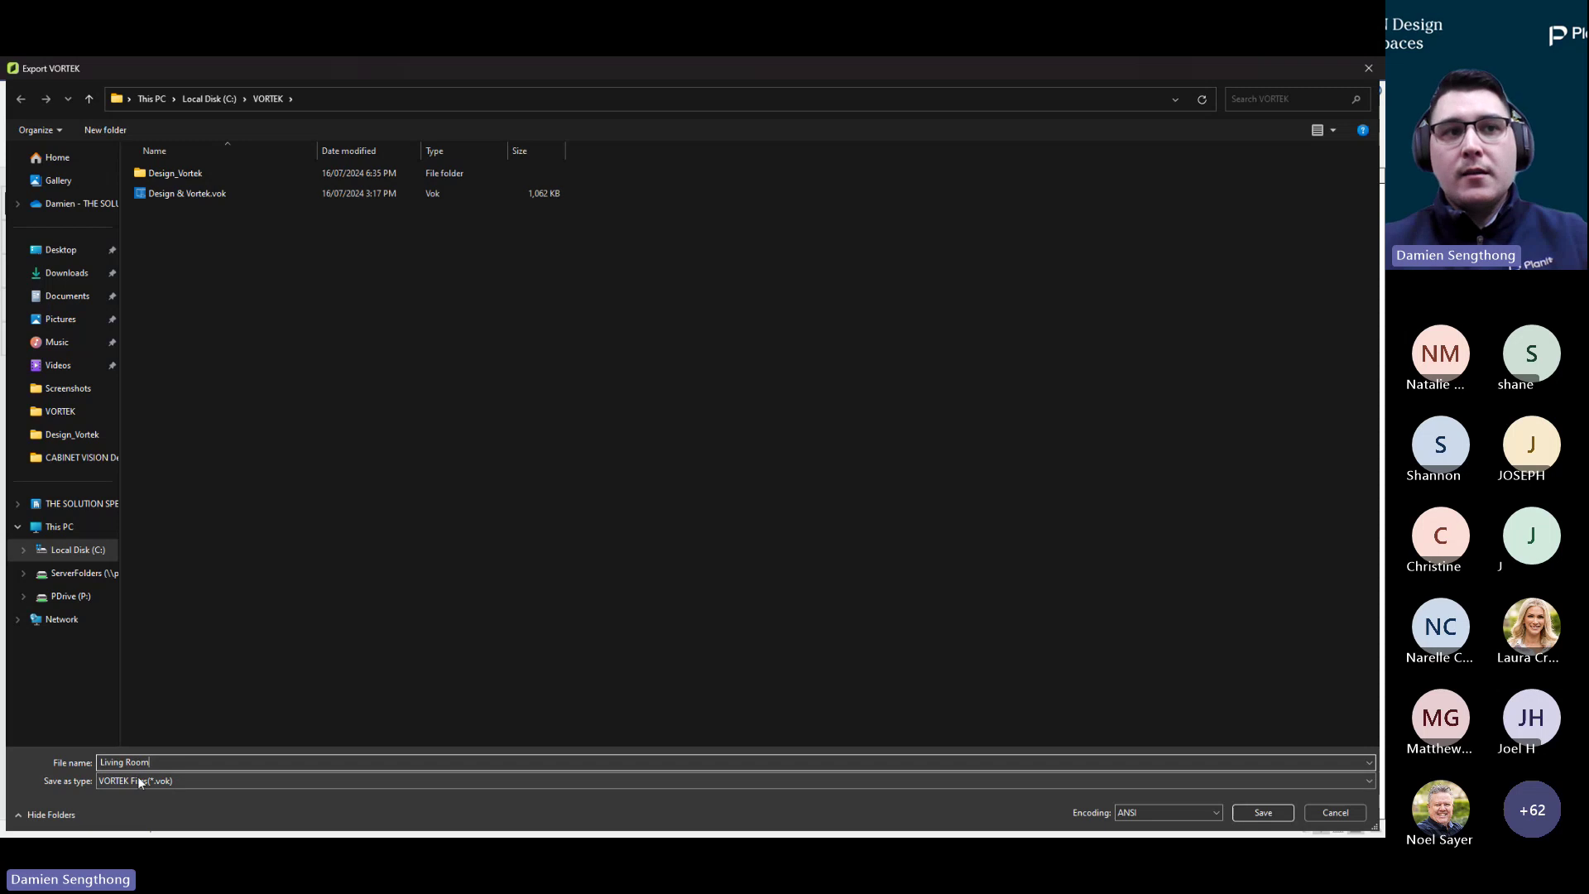
{"action": "left_click", "coordinate": [1256, 814]}
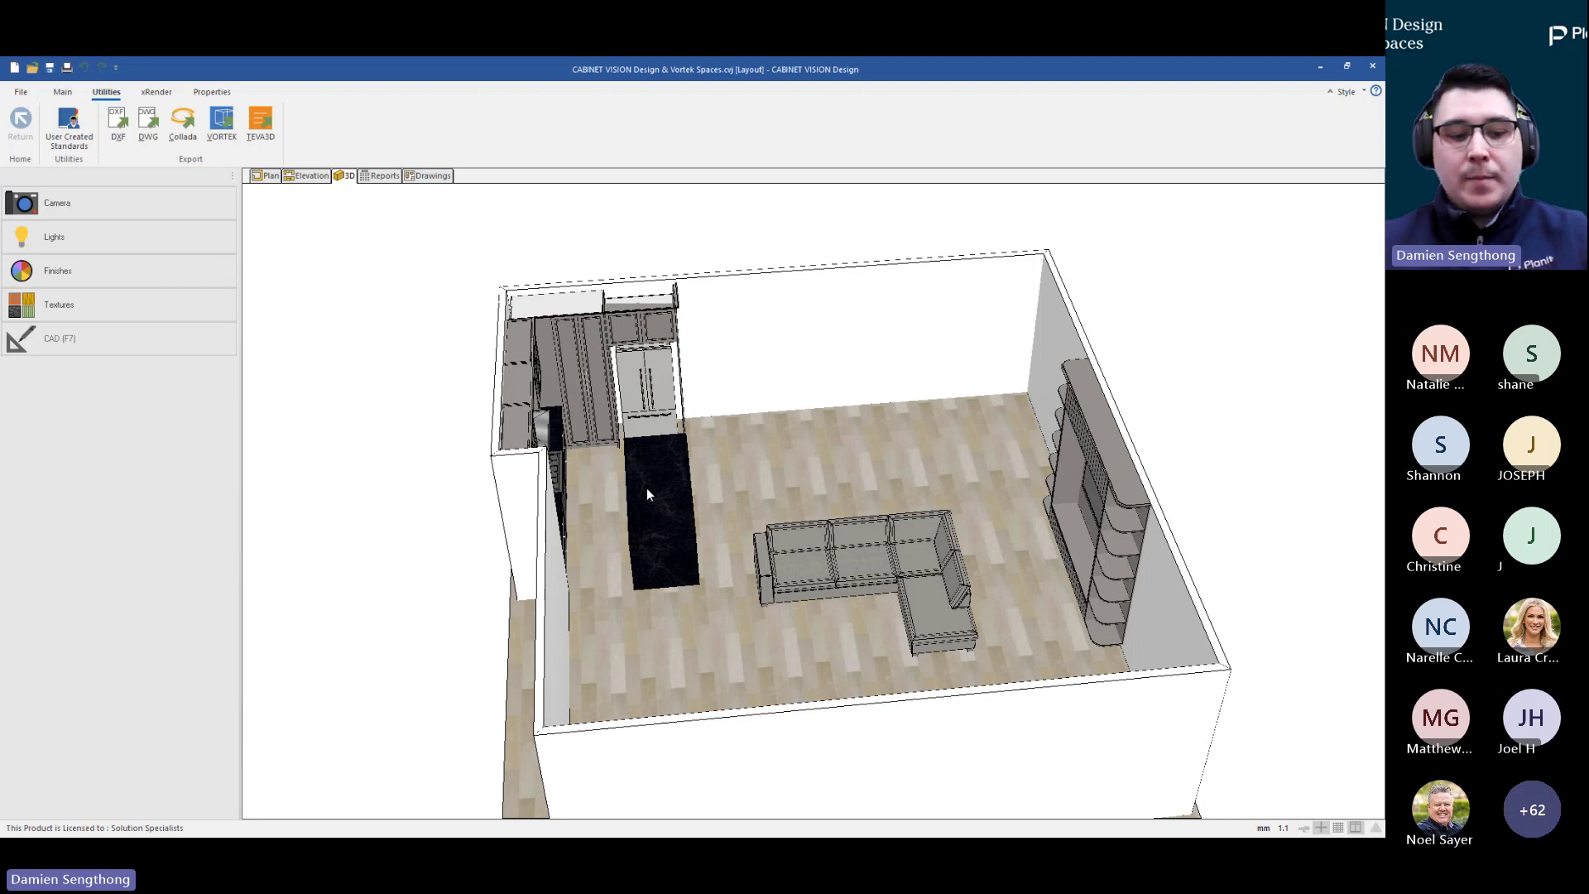
Switch to VORTEK Spaces and import Living Room.vok as a project named Living Room
{"action": "key", "text": "alt"}
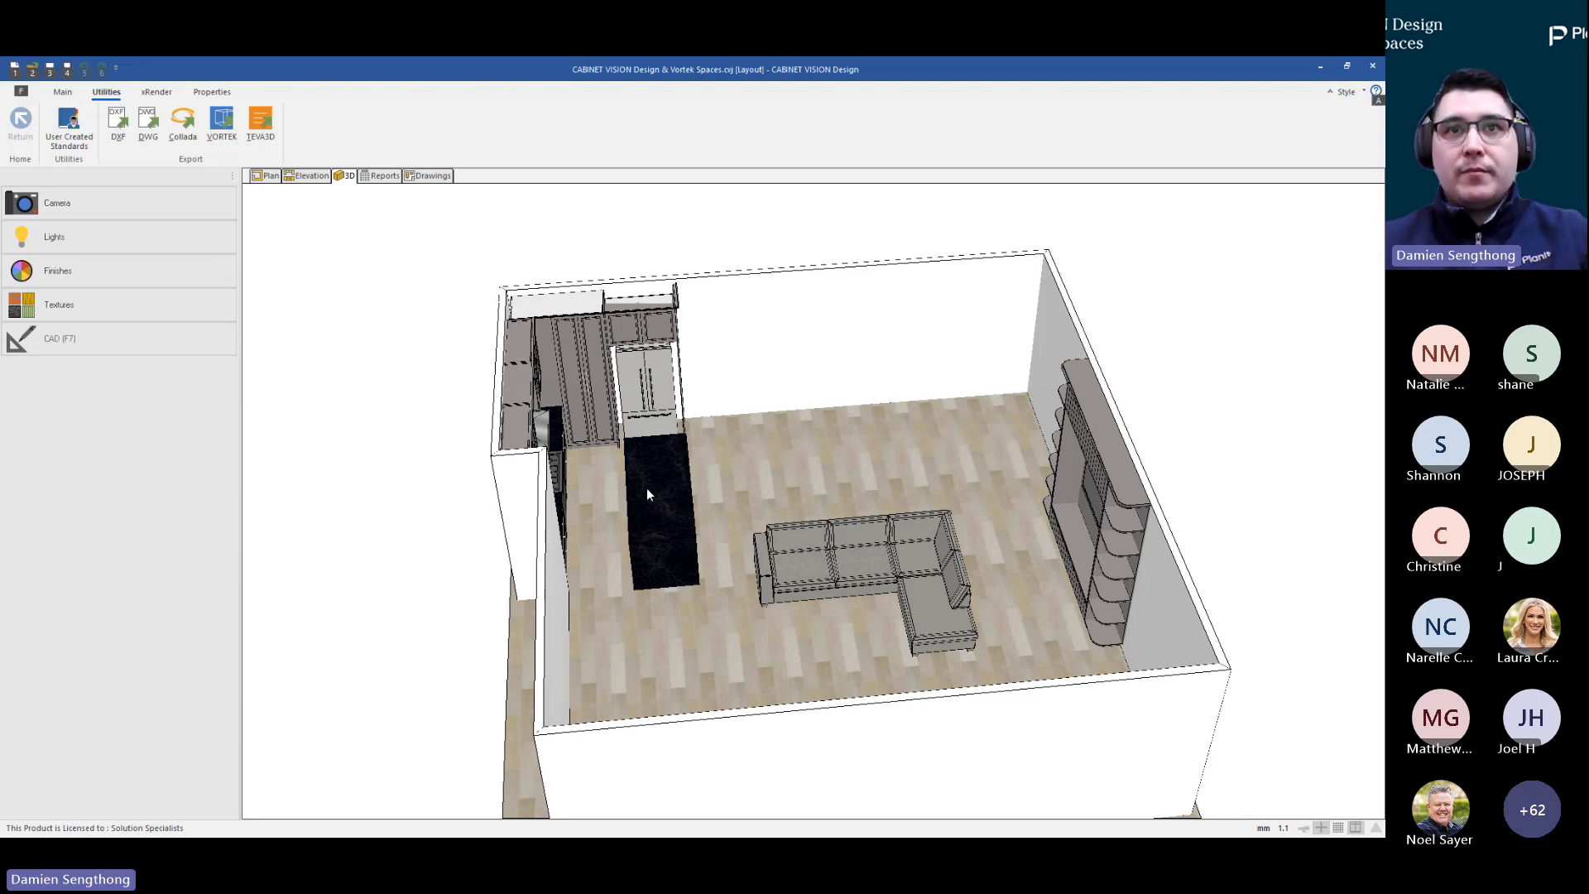
{"action": "key", "text": "alt"}
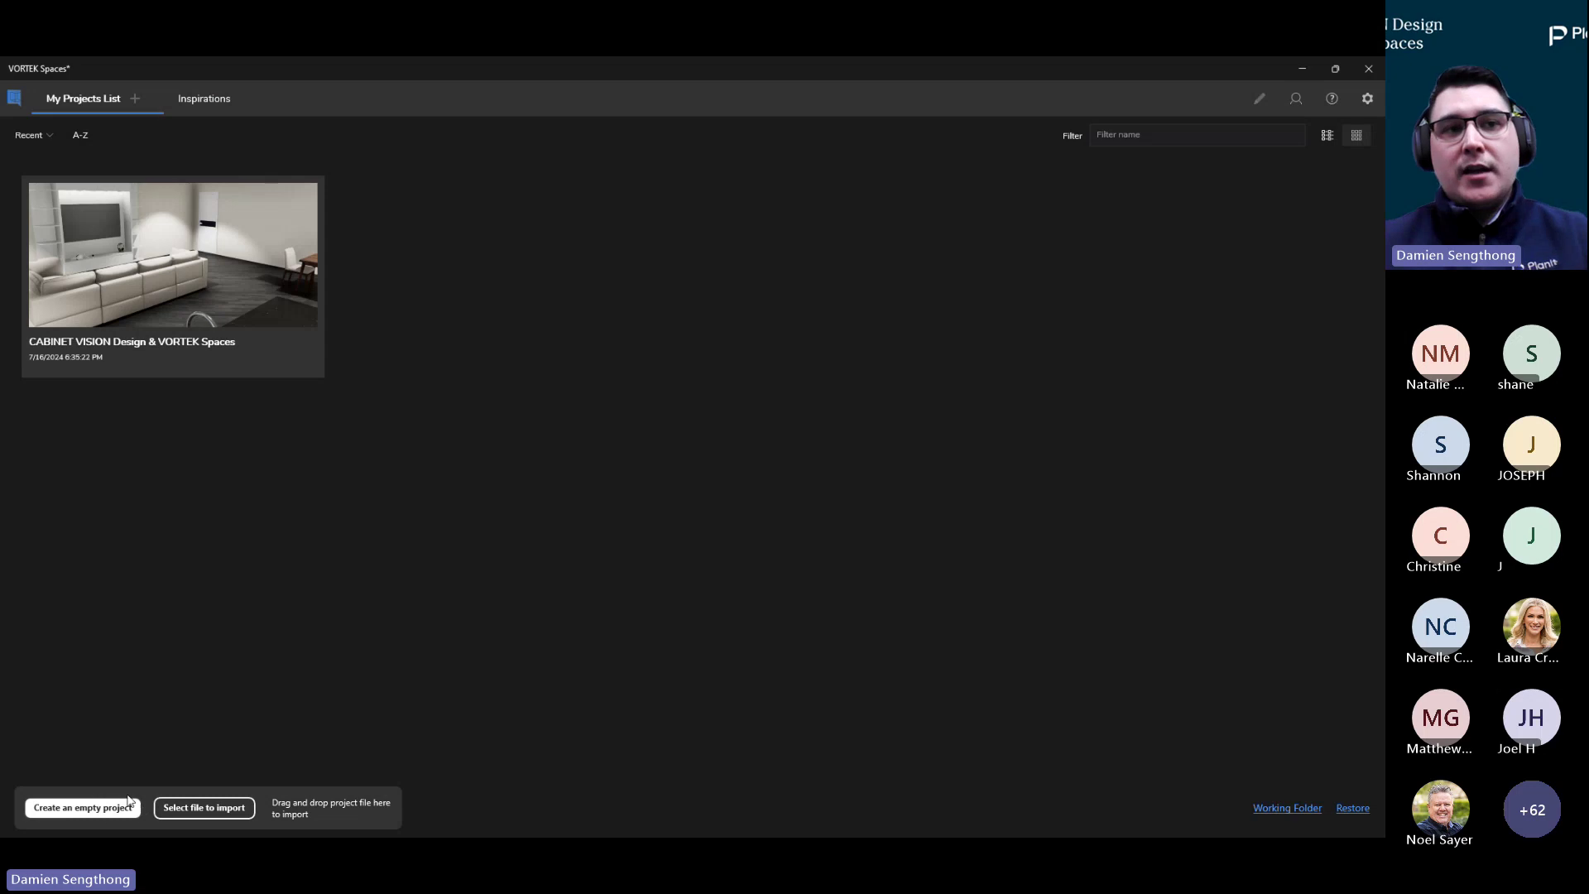
{"action": "mouse_move", "coordinate": [209, 812]}
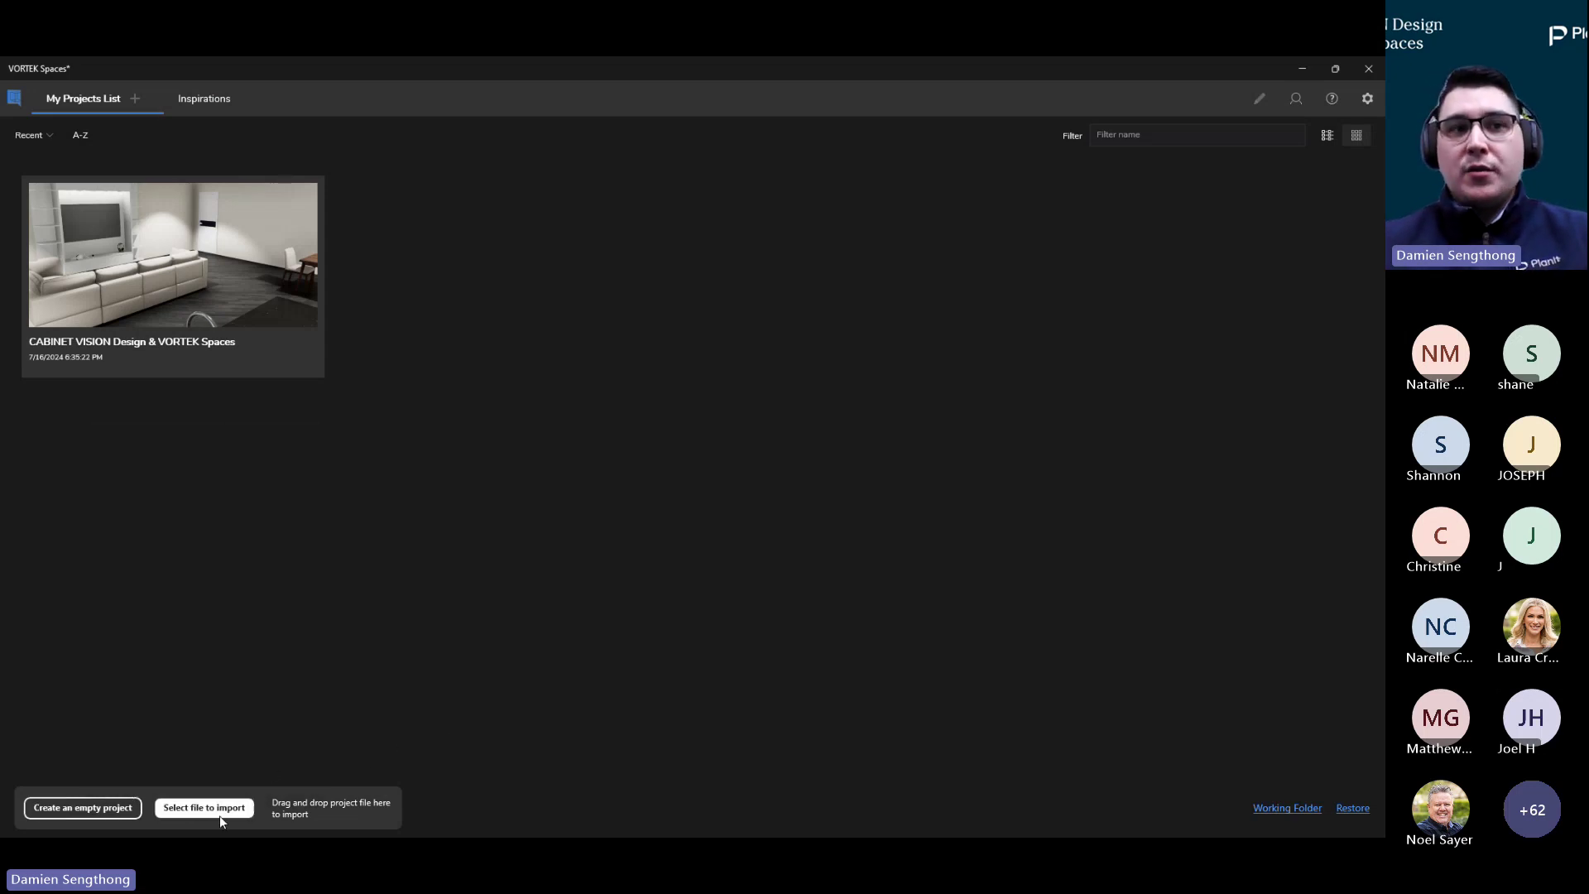
{"action": "left_click", "coordinate": [211, 813]}
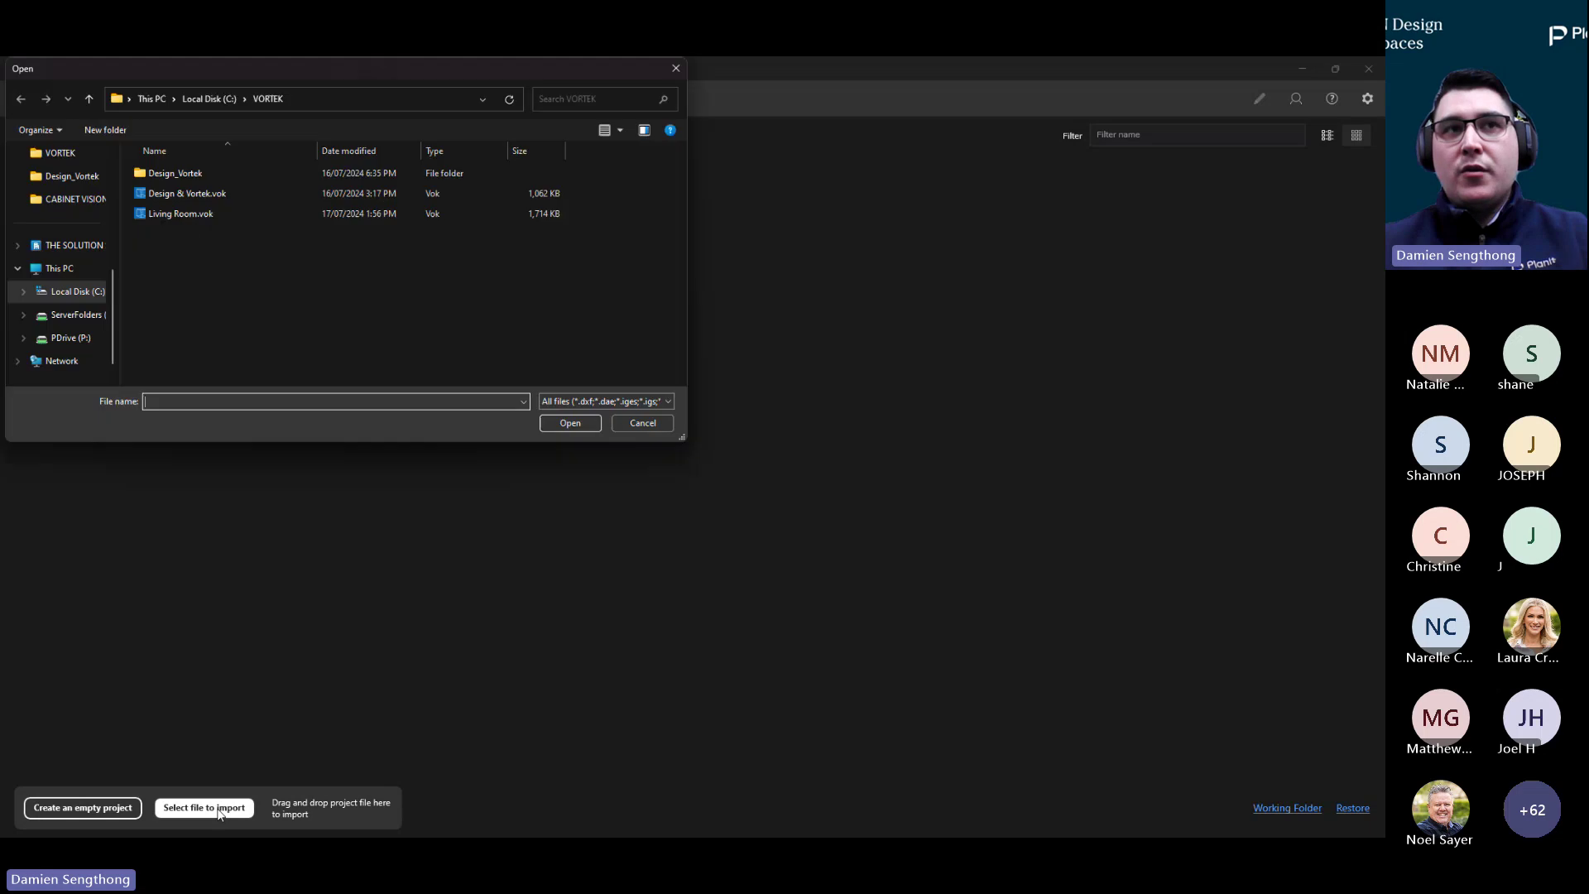
{"action": "left_click", "coordinate": [181, 216]}
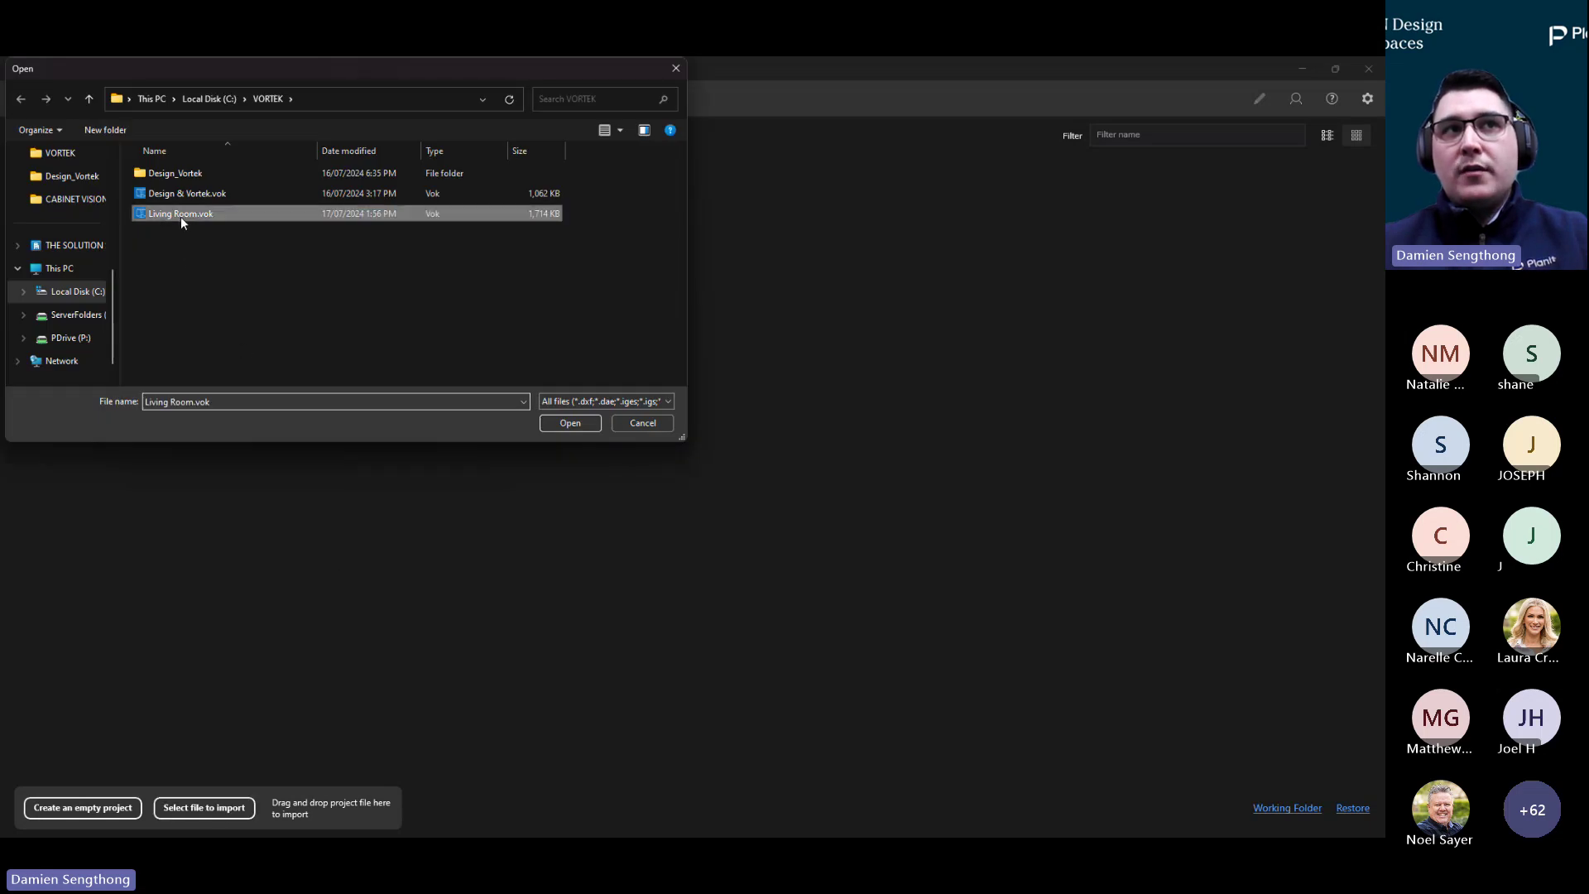
{"action": "left_click", "coordinate": [569, 424]}
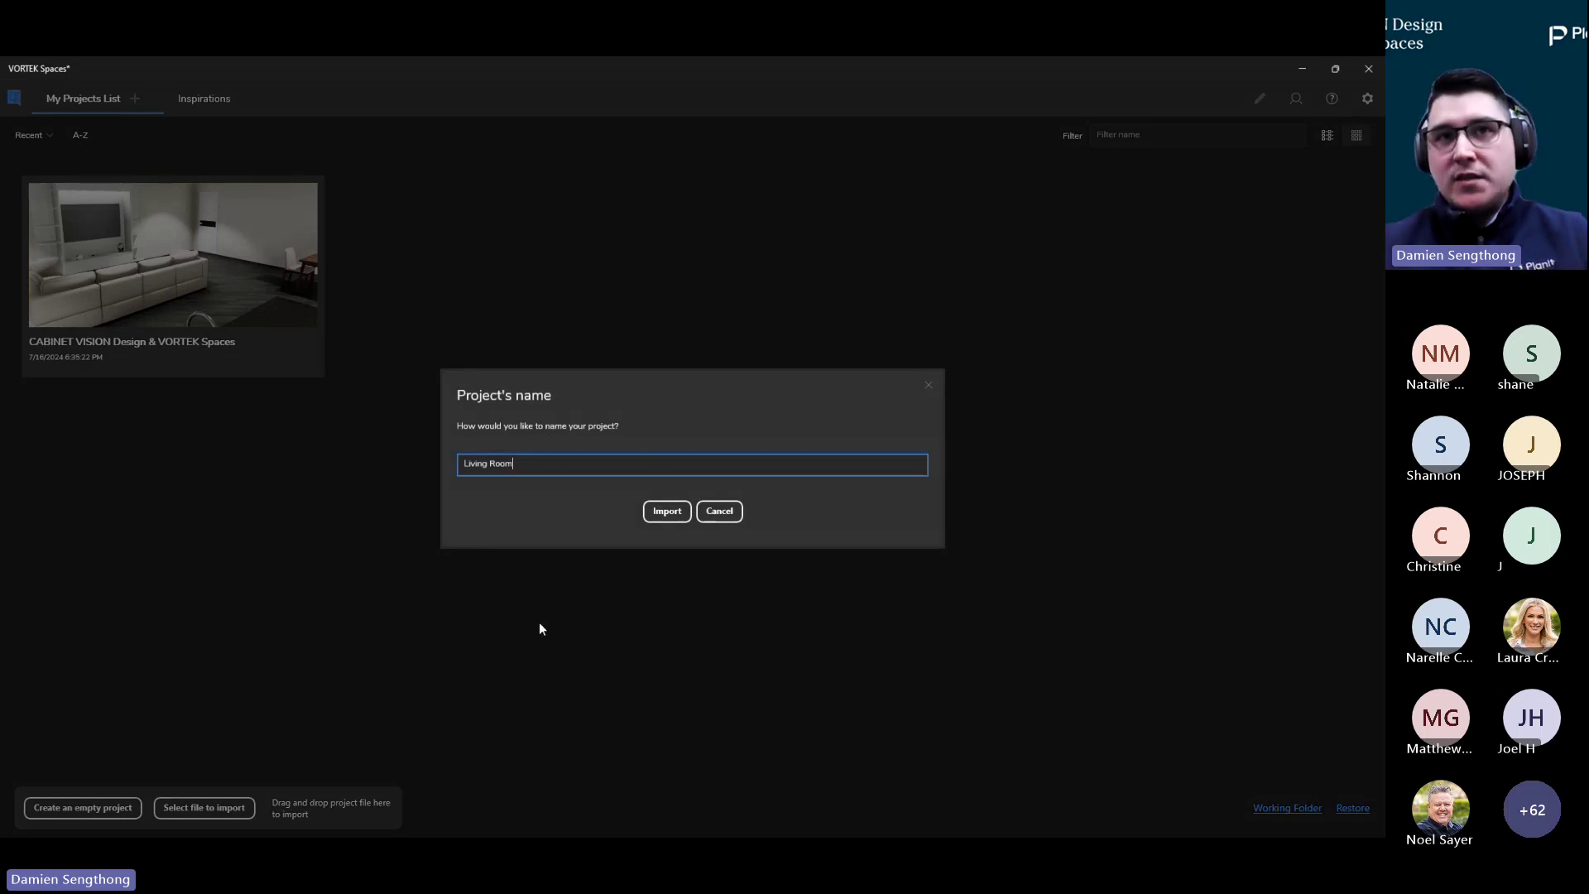
{"action": "left_click", "coordinate": [667, 512]}
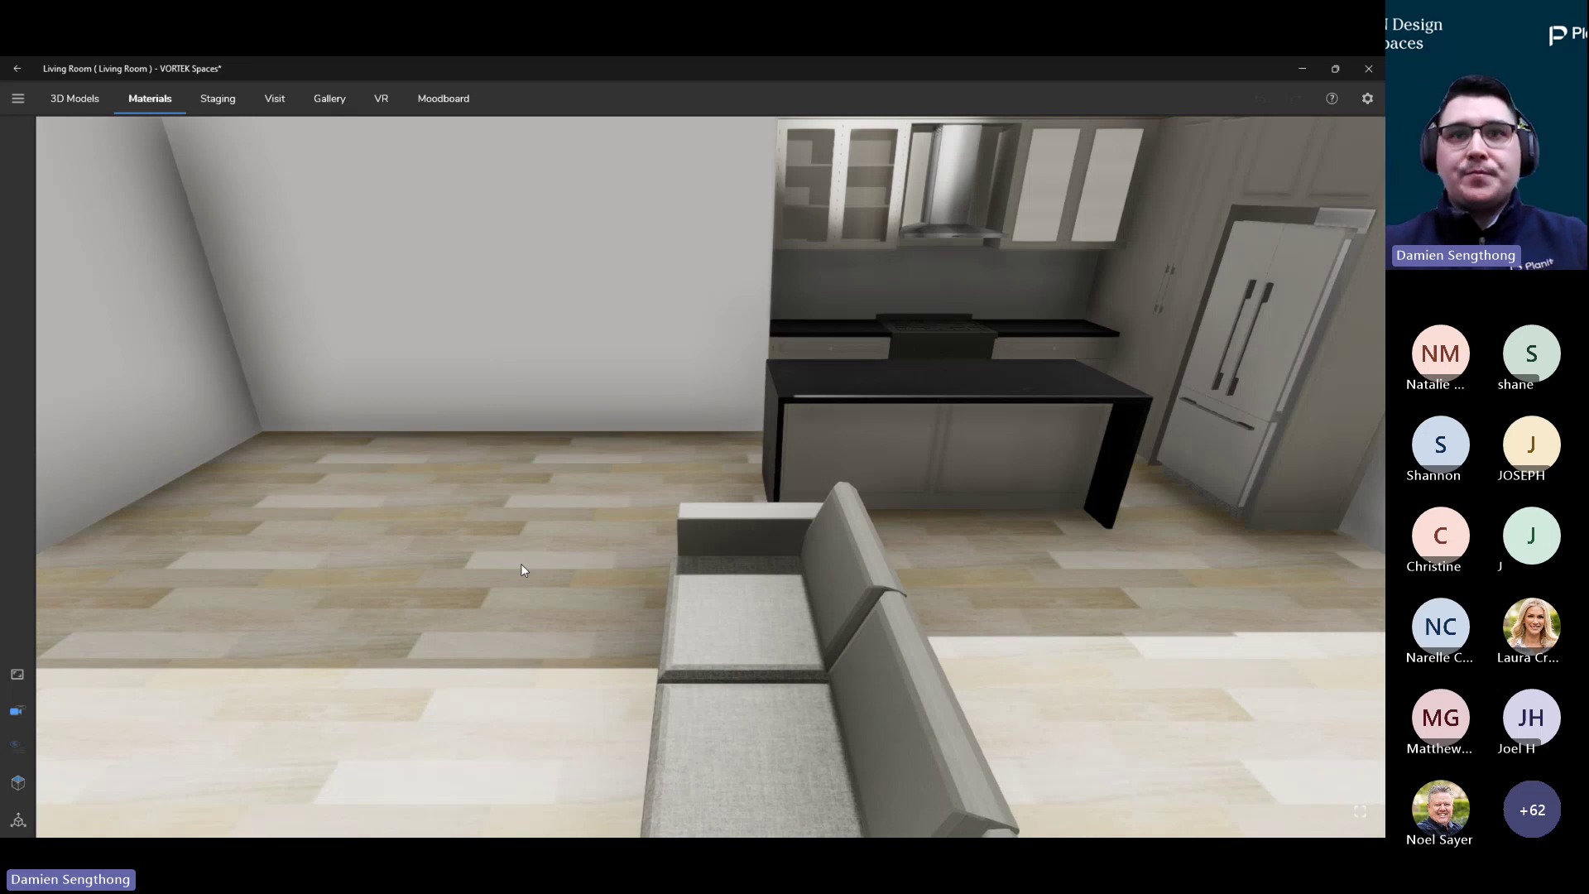
Examine the imported room from above and from several angles, covering the kitchen, sofa and shelving unit
{"action": "left_click_drag", "start_coordinate": [532, 543], "coordinate": [642, 615]}
{"action": "scroll", "coordinate": [407, 528], "scroll_direction": "down", "scroll_amount": 3}
{"action": "scroll", "coordinate": [429, 532], "scroll_direction": "down", "scroll_amount": 5}
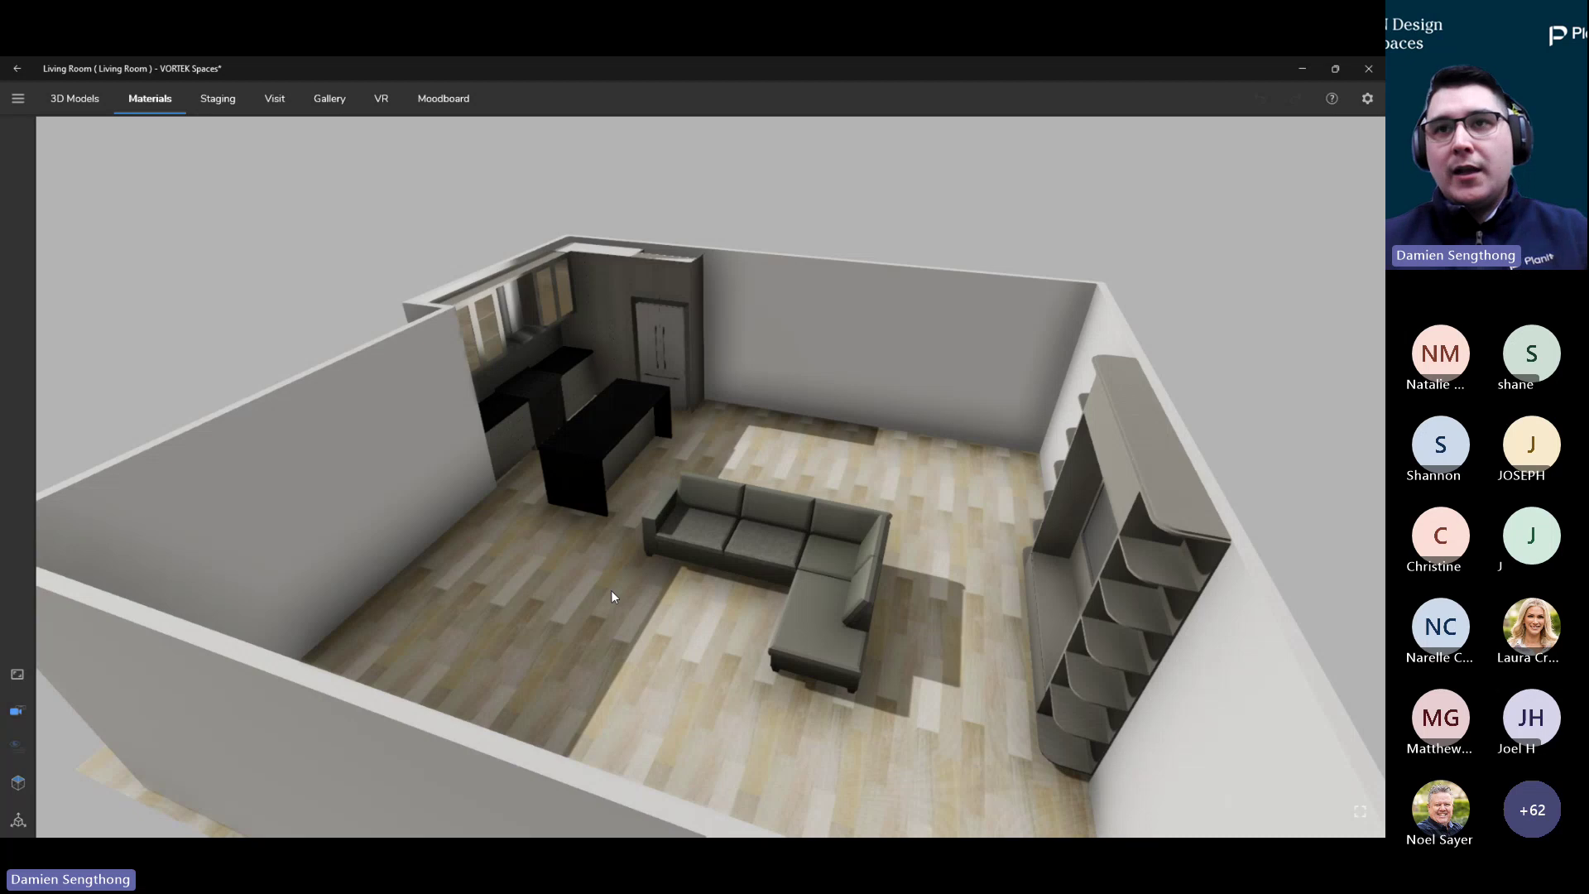
{"action": "left_click_drag", "start_coordinate": [611, 589], "coordinate": [596, 621]}
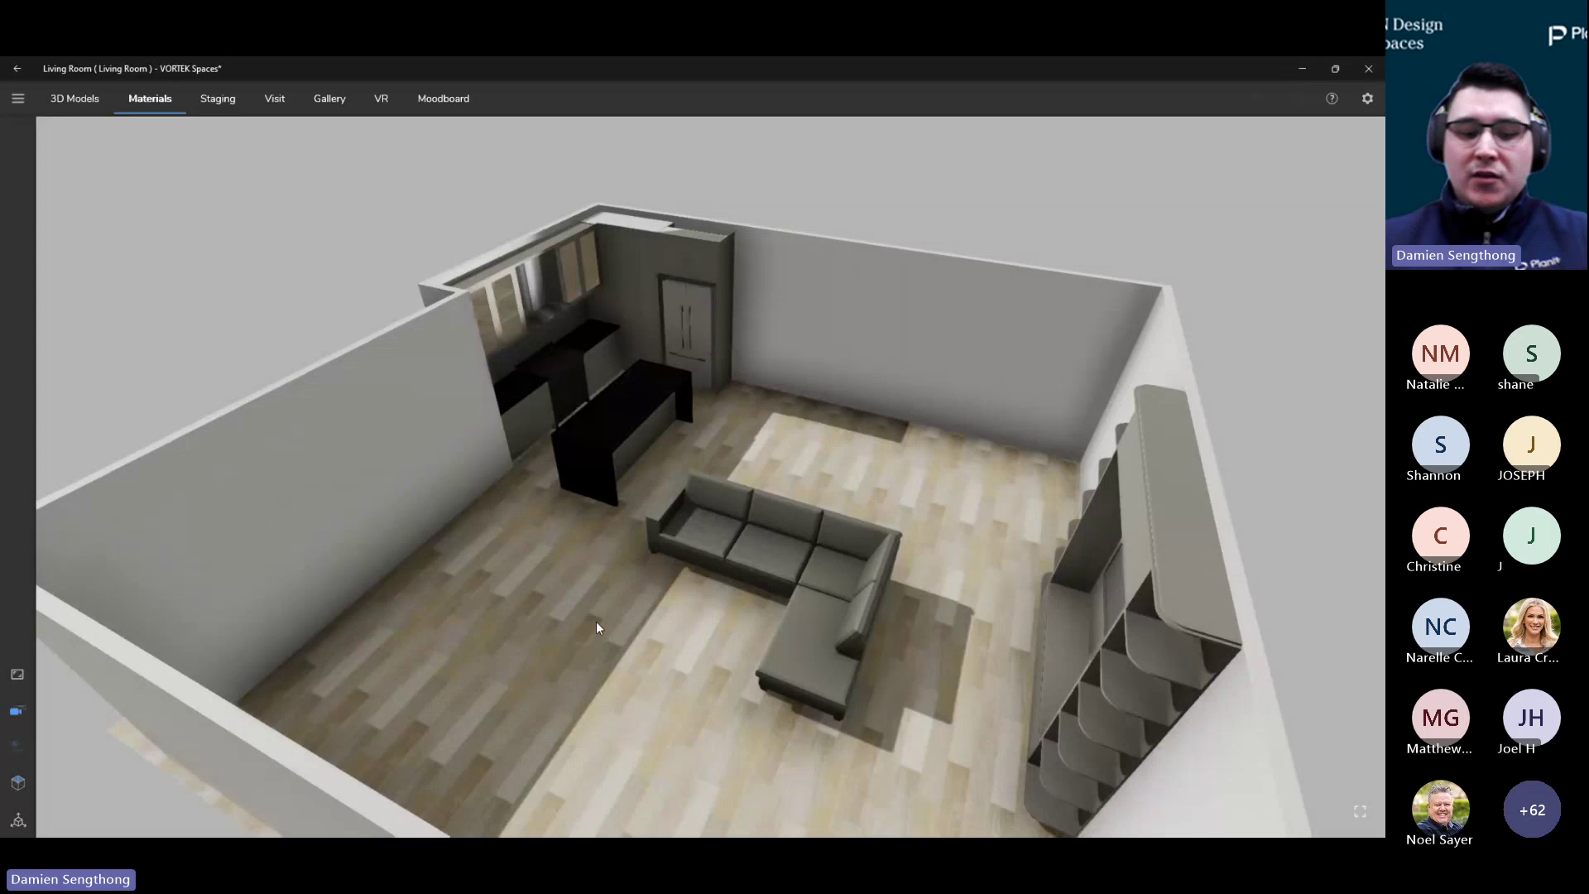
{"action": "key", "text": "Right"}
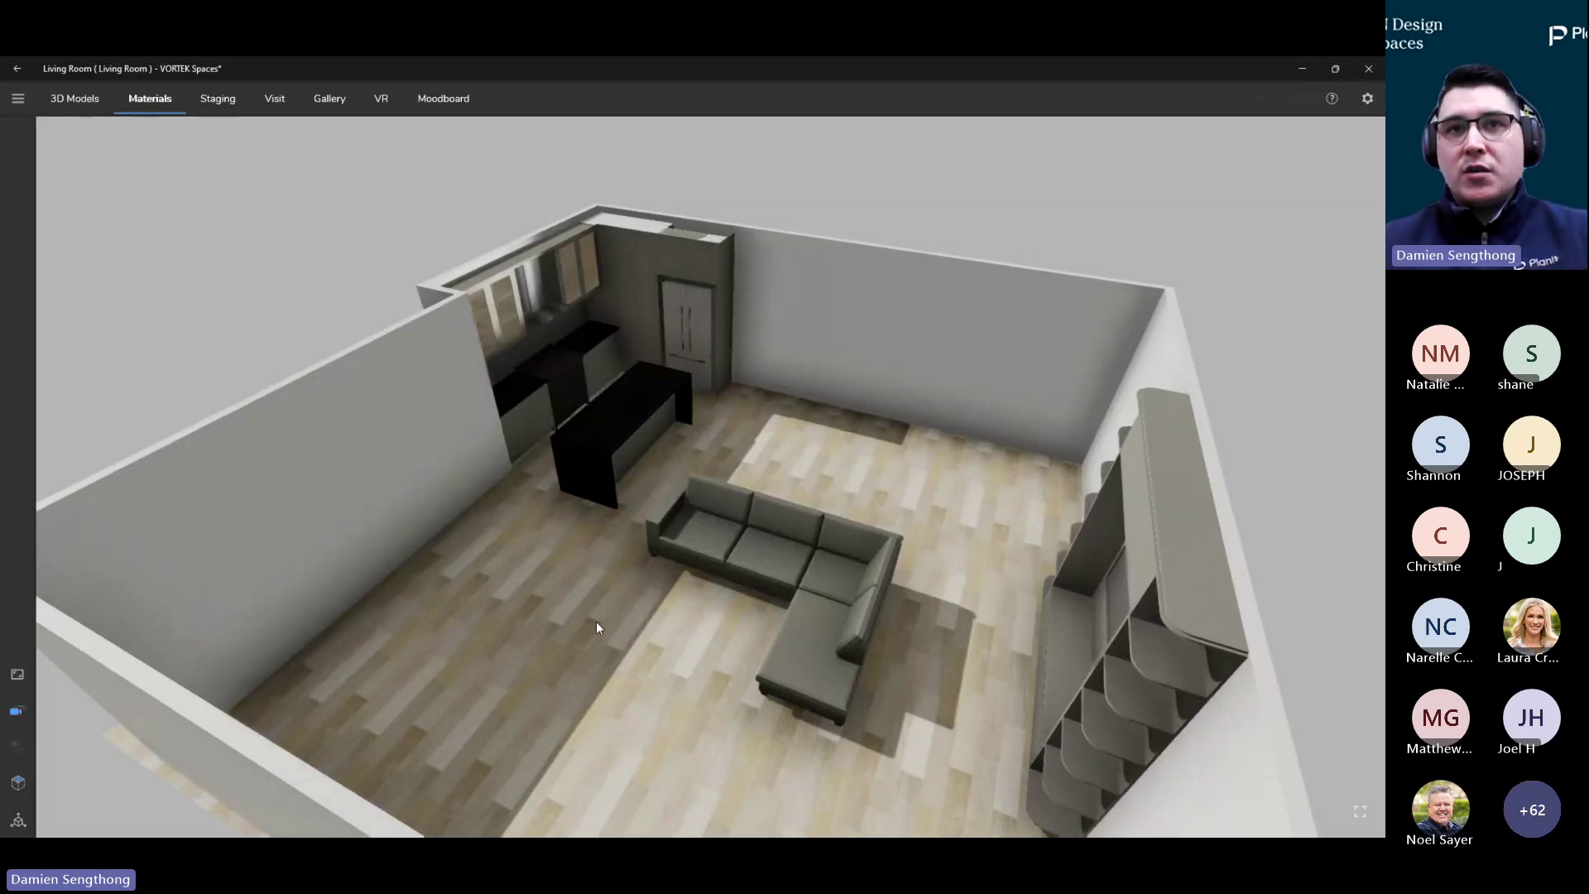
{"action": "key", "text": "Right"}
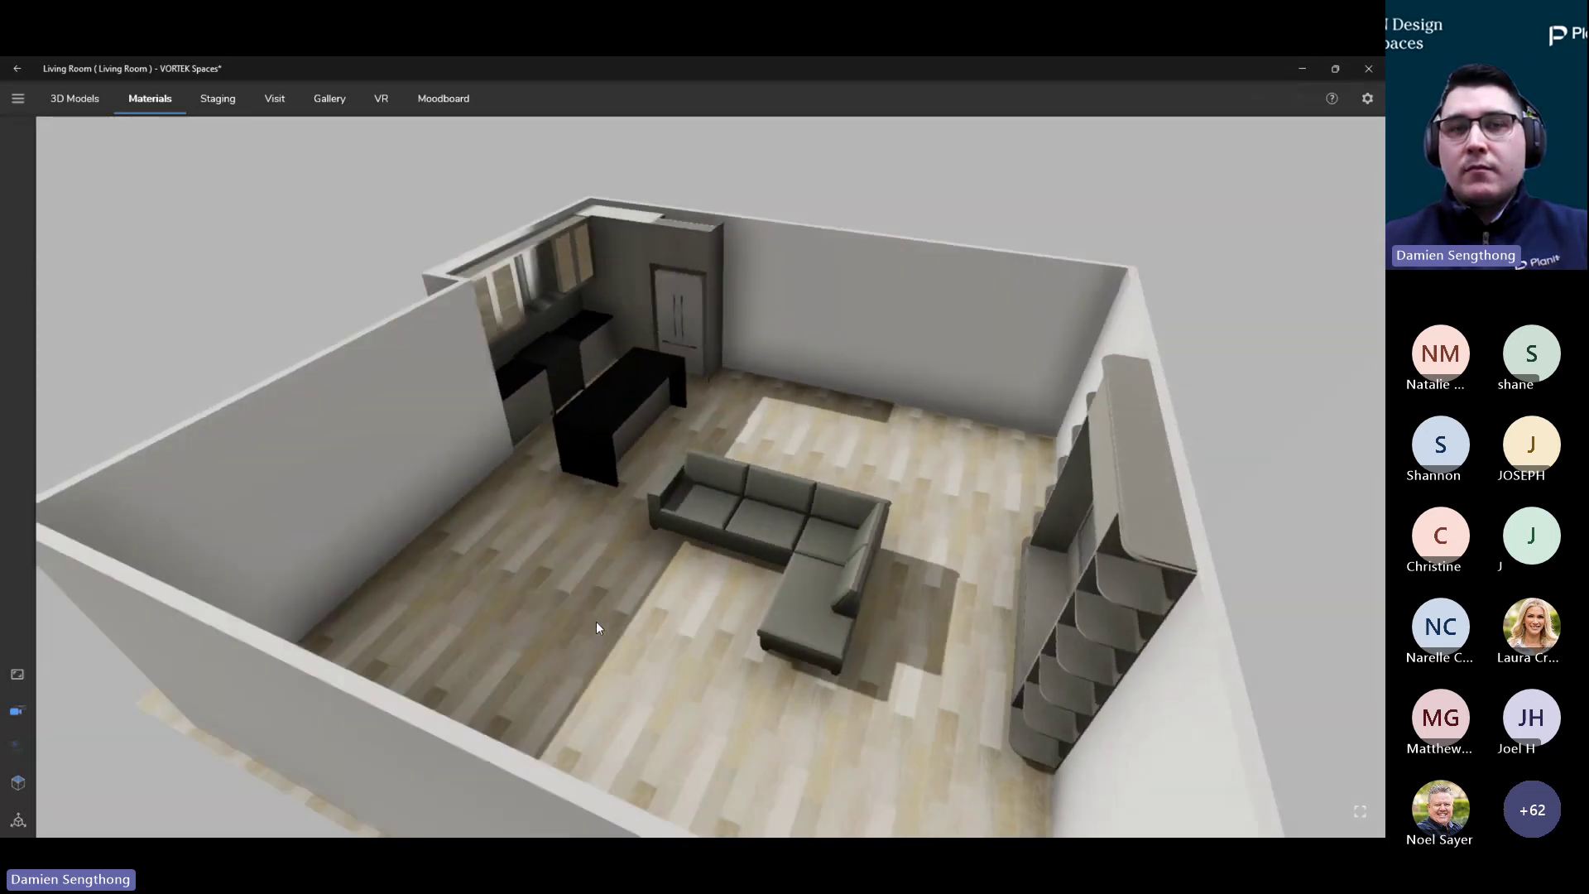
{"action": "key", "text": "Down"}
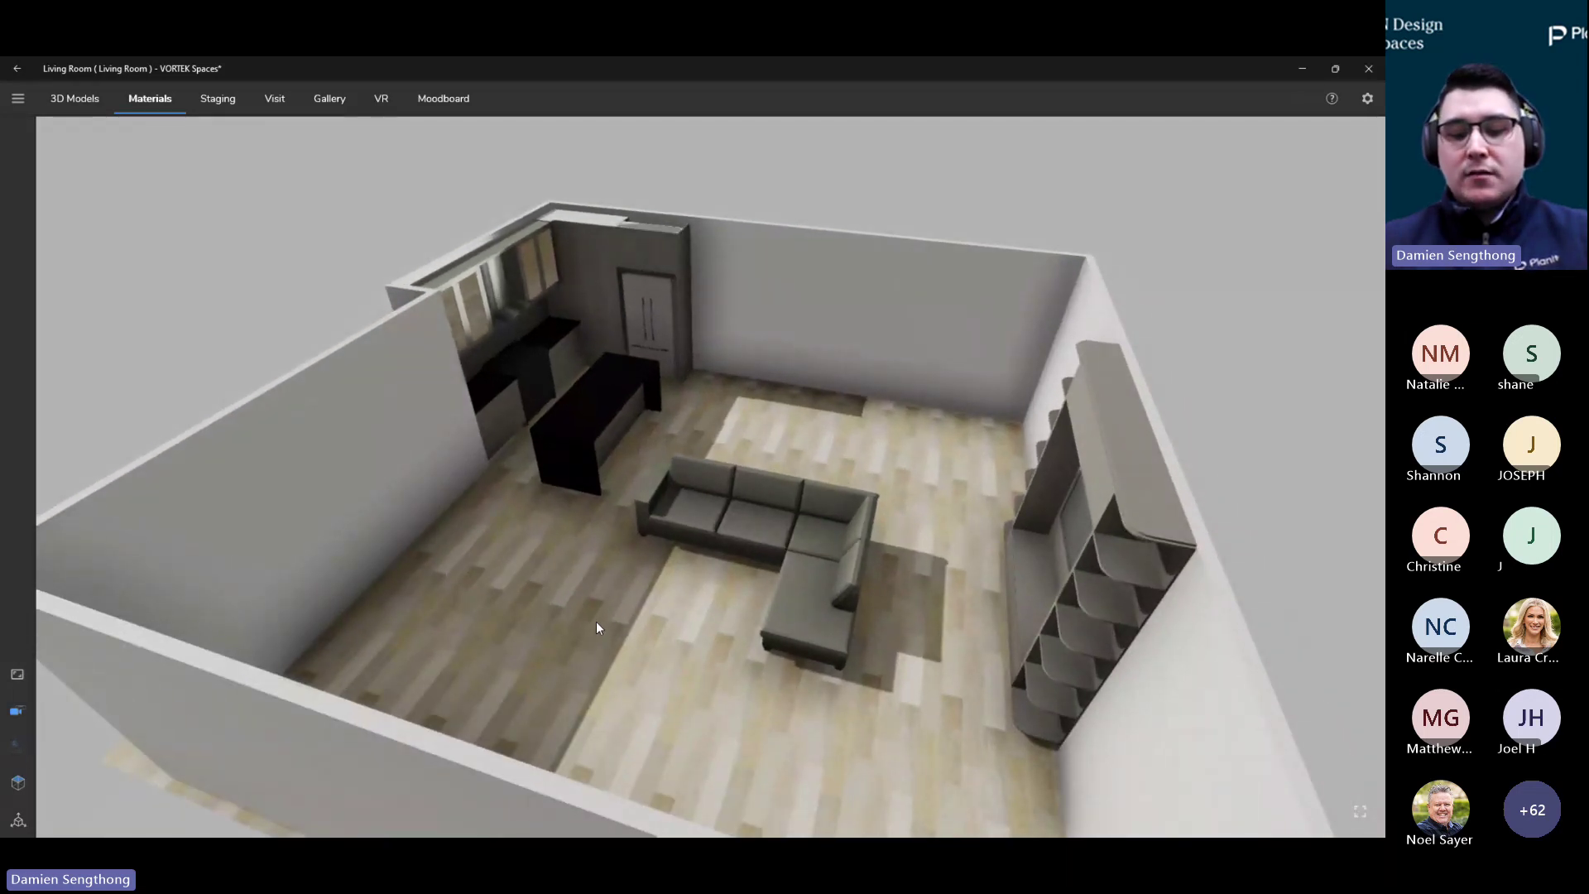
{"action": "key", "text": "Right"}
{"action": "key", "text": "Down"}
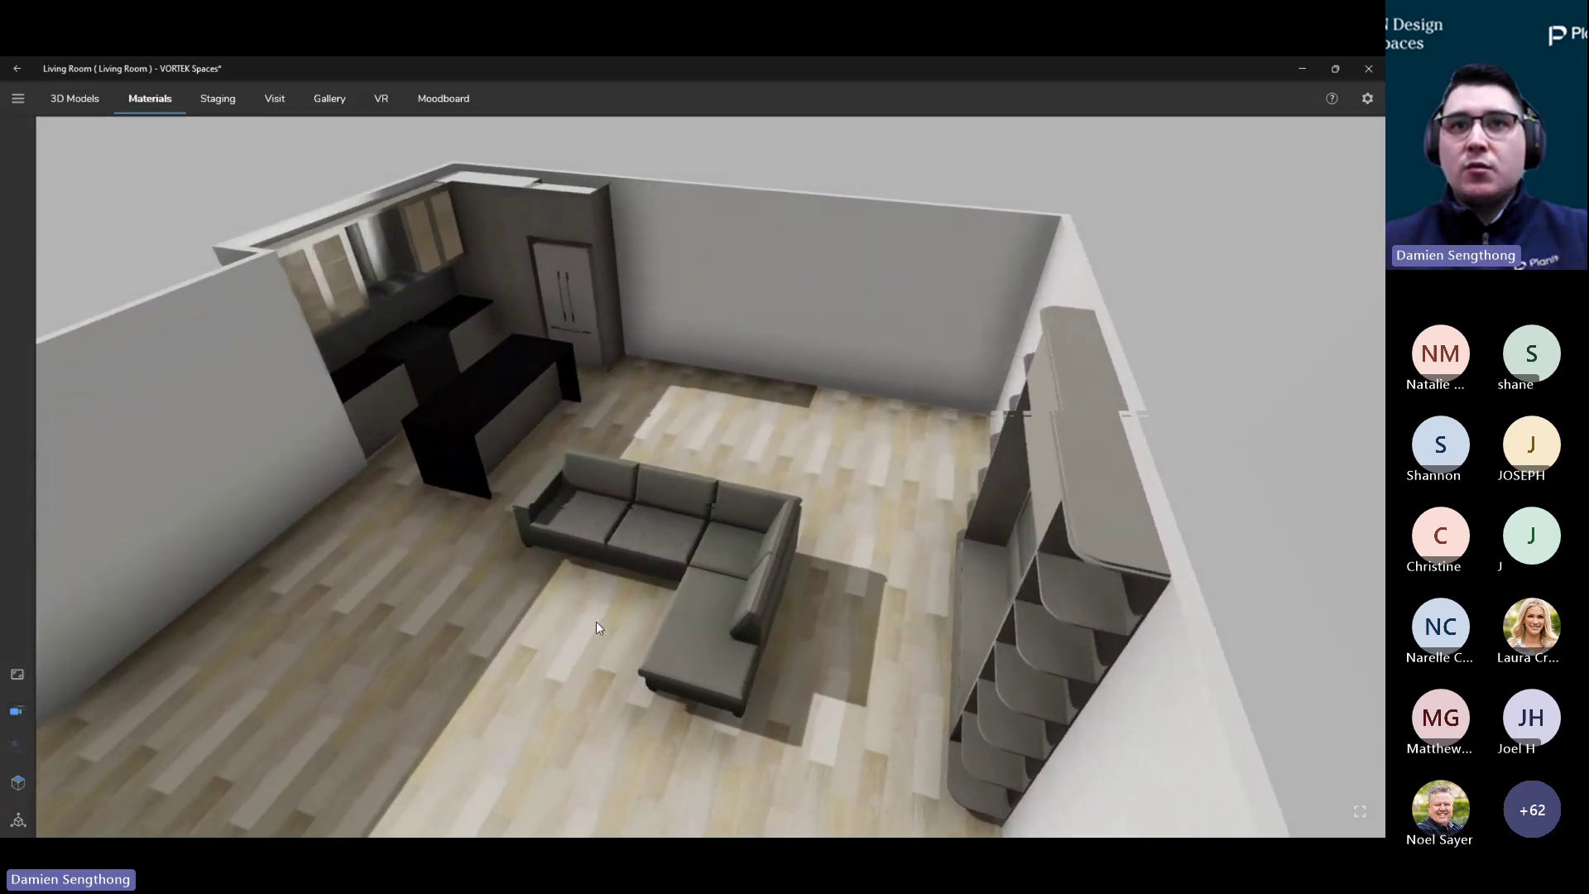
{"action": "key", "text": "Up"}
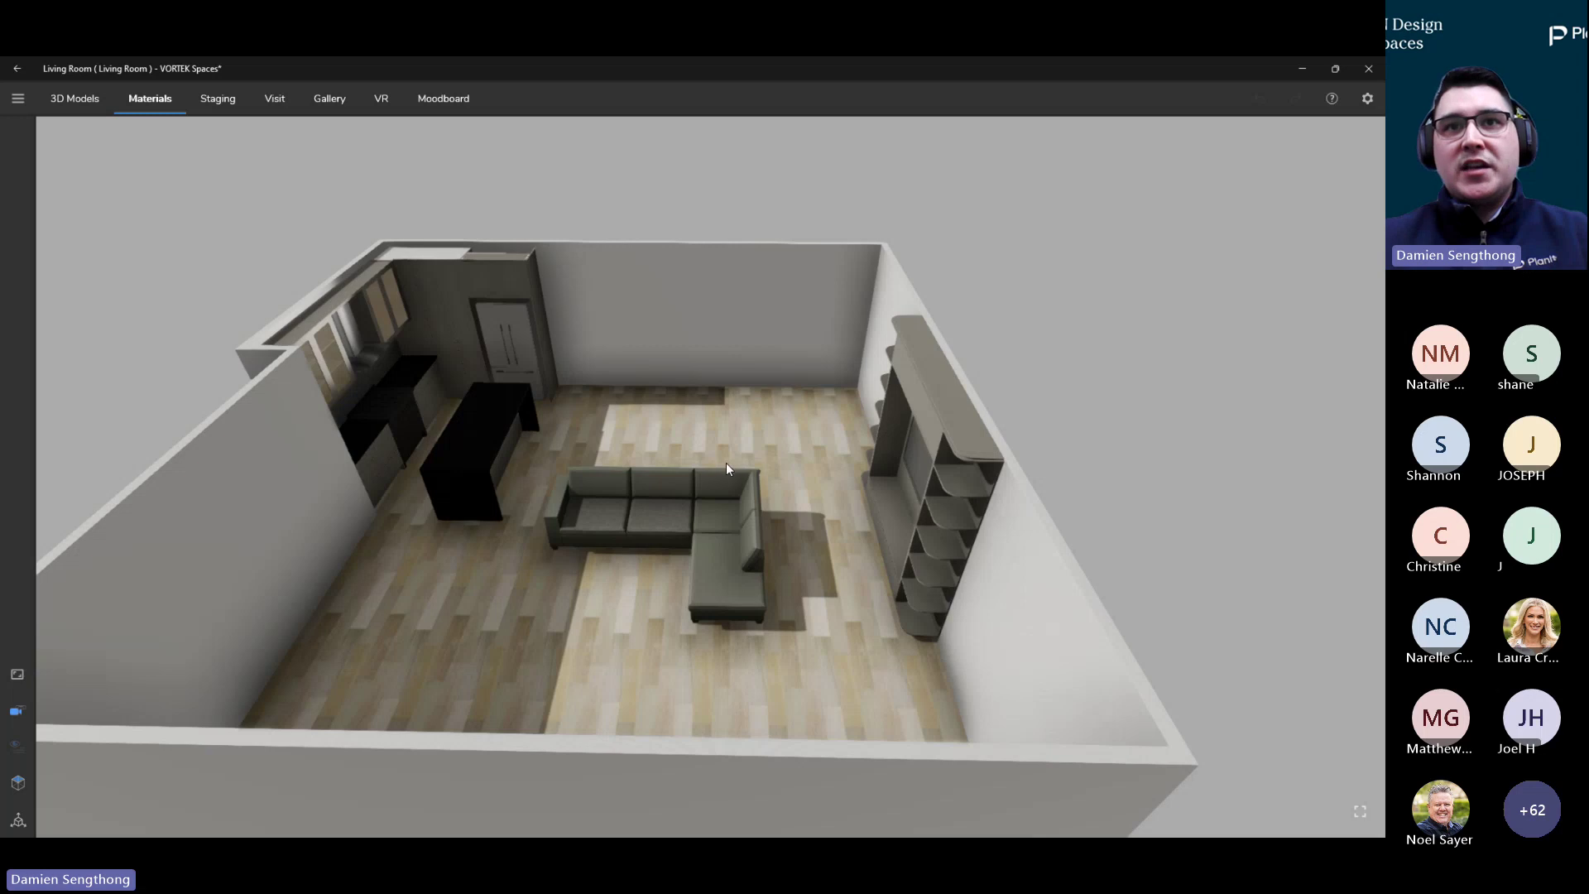
{"action": "left_click_drag", "start_coordinate": [726, 465], "coordinate": [643, 480]}
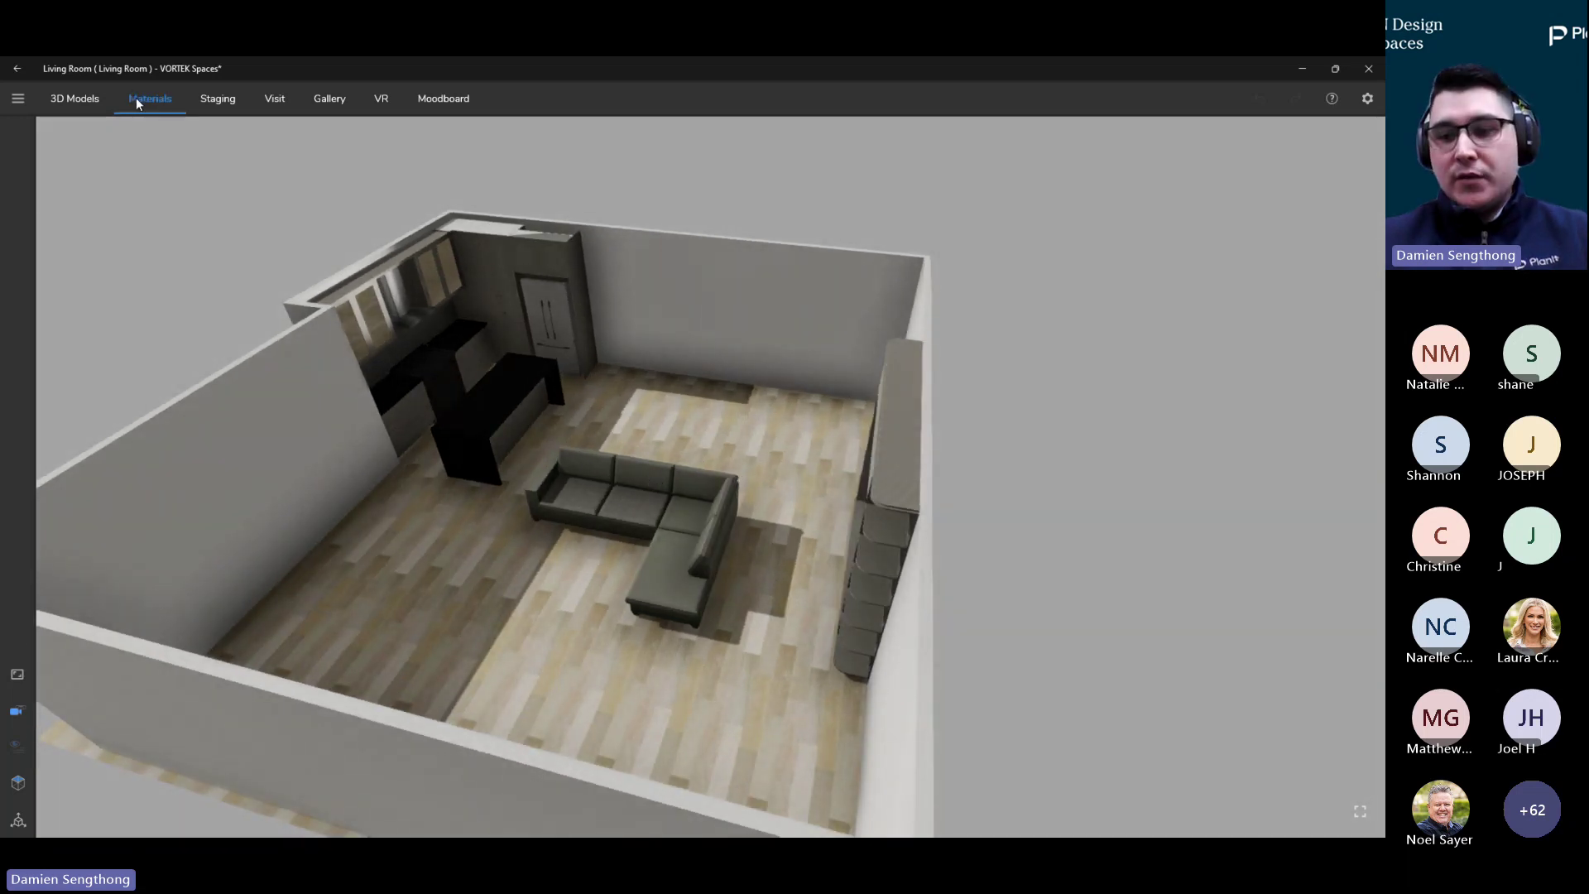
Apply the Alder Black Floor material from the Flooring Wood collection to the room's floor
{"action": "left_click", "coordinate": [670, 426]}
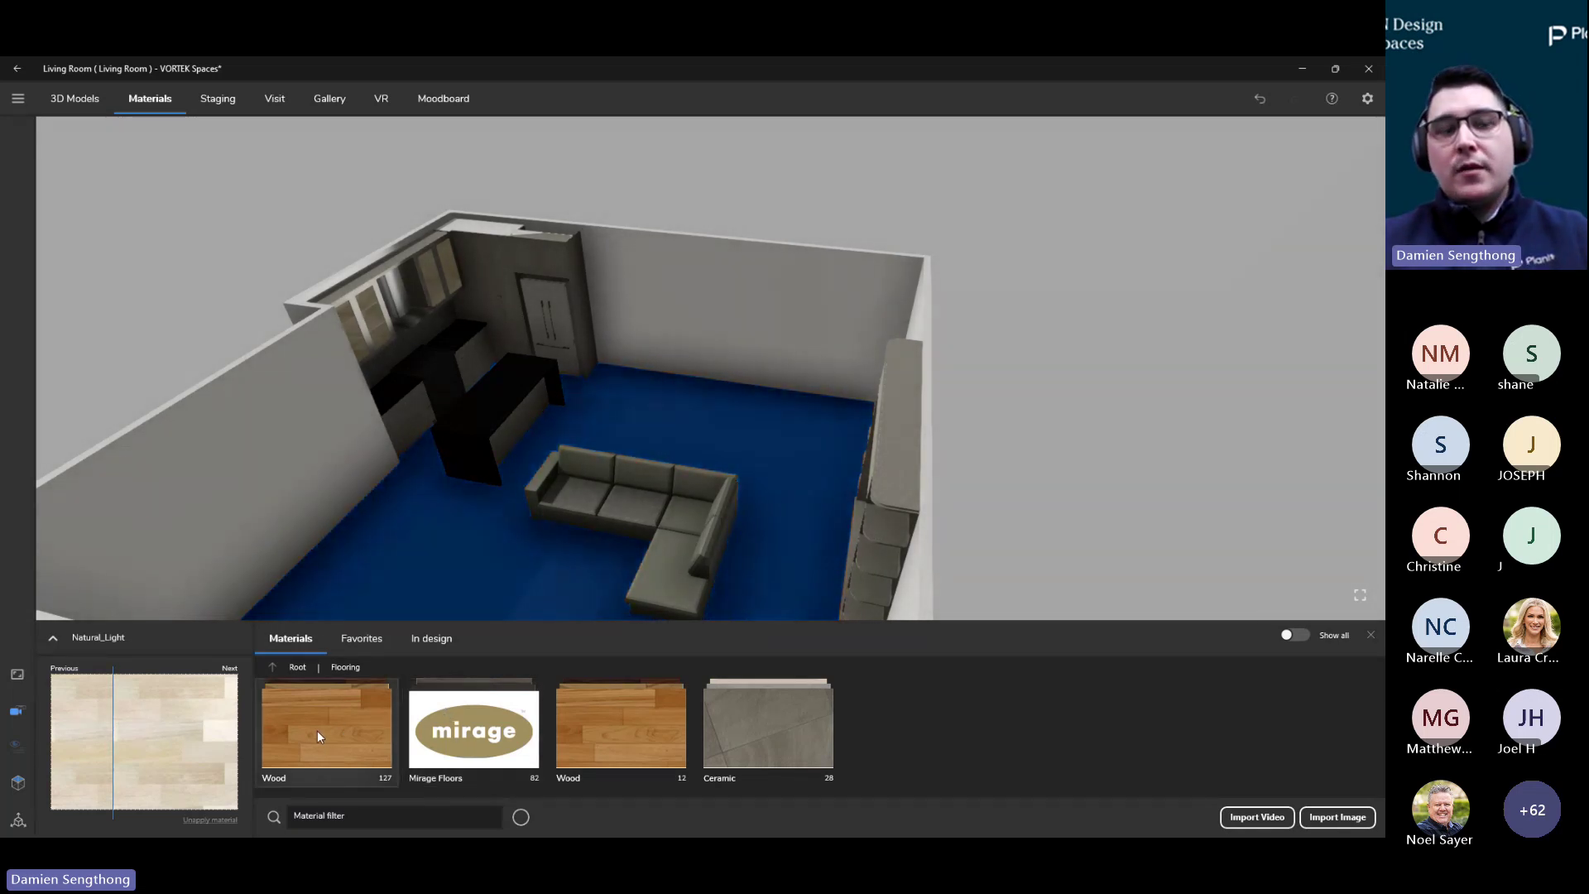
{"action": "left_click", "coordinate": [344, 728]}
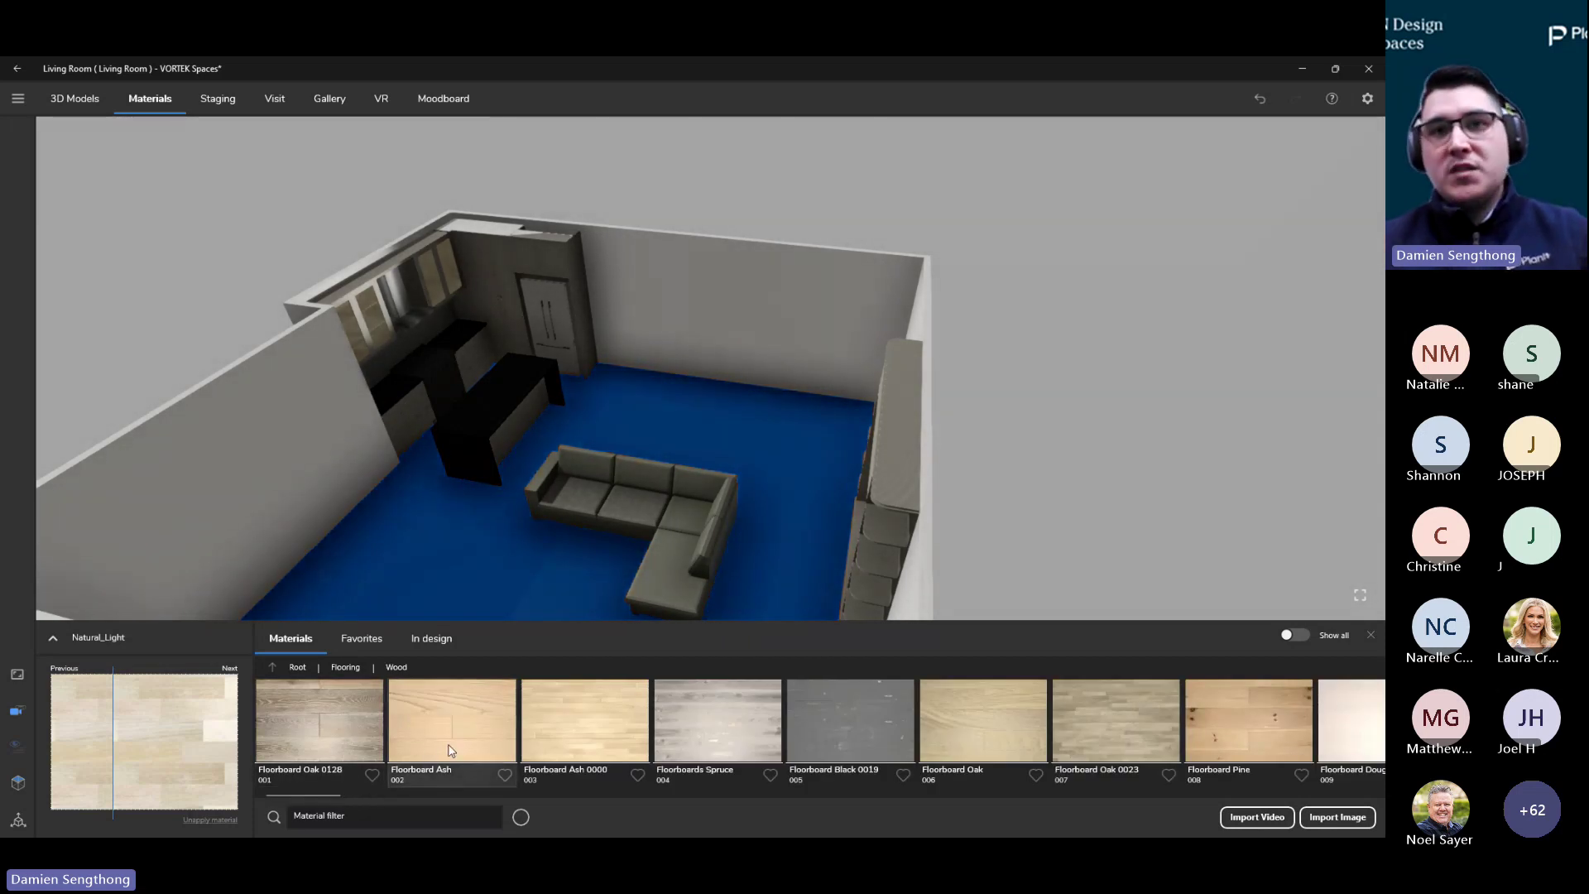
{"action": "left_click_drag", "start_coordinate": [330, 794], "coordinate": [451, 800]}
{"action": "left_click", "coordinate": [637, 728]}
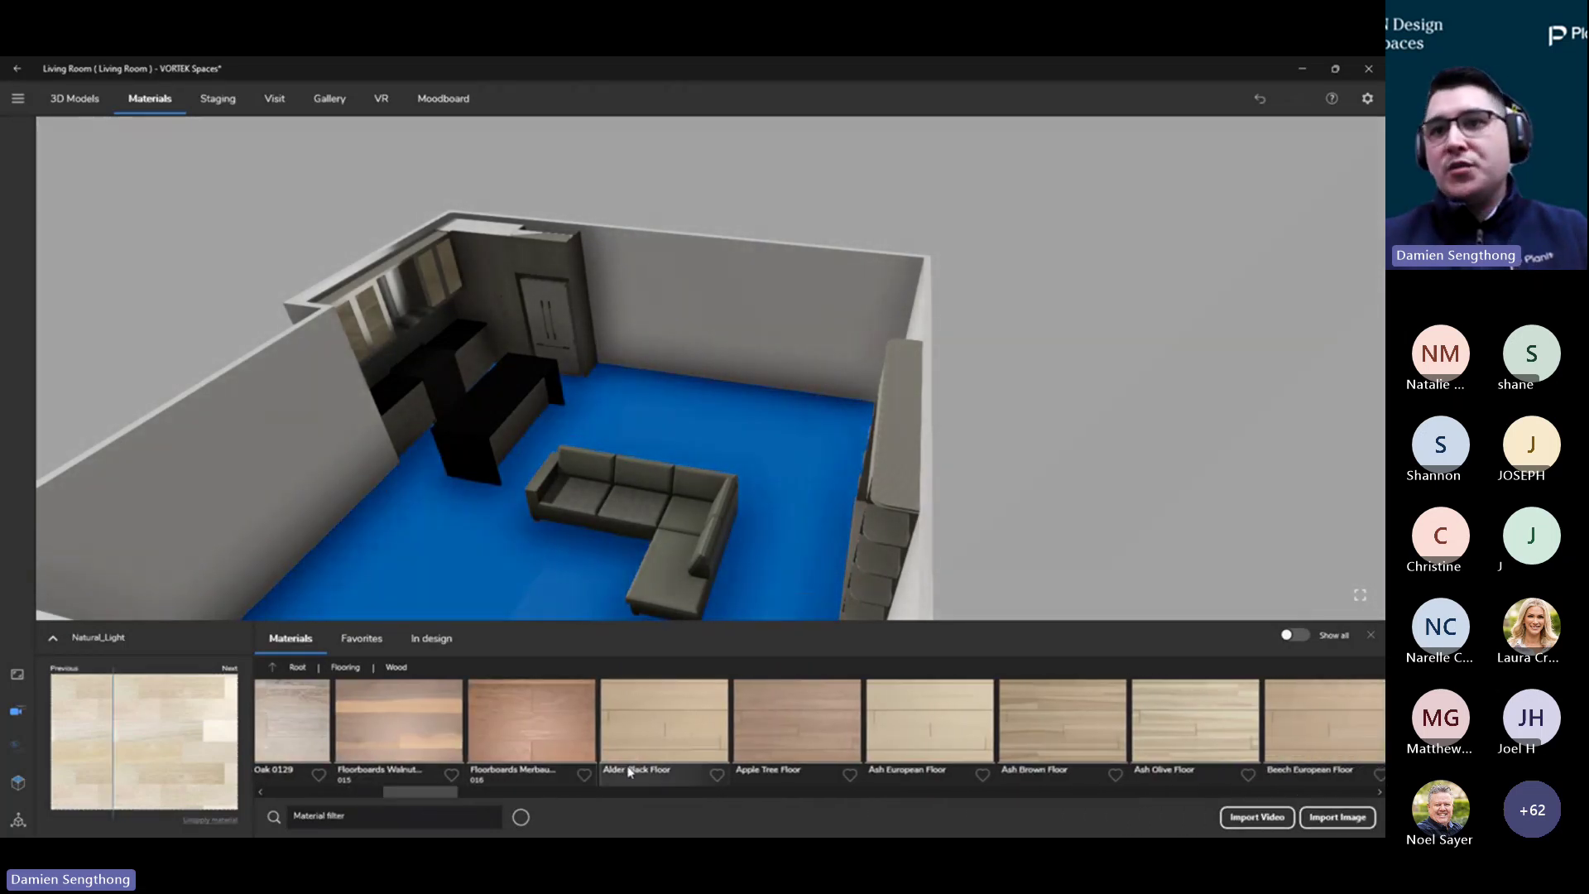
{"action": "left_click", "coordinate": [650, 716]}
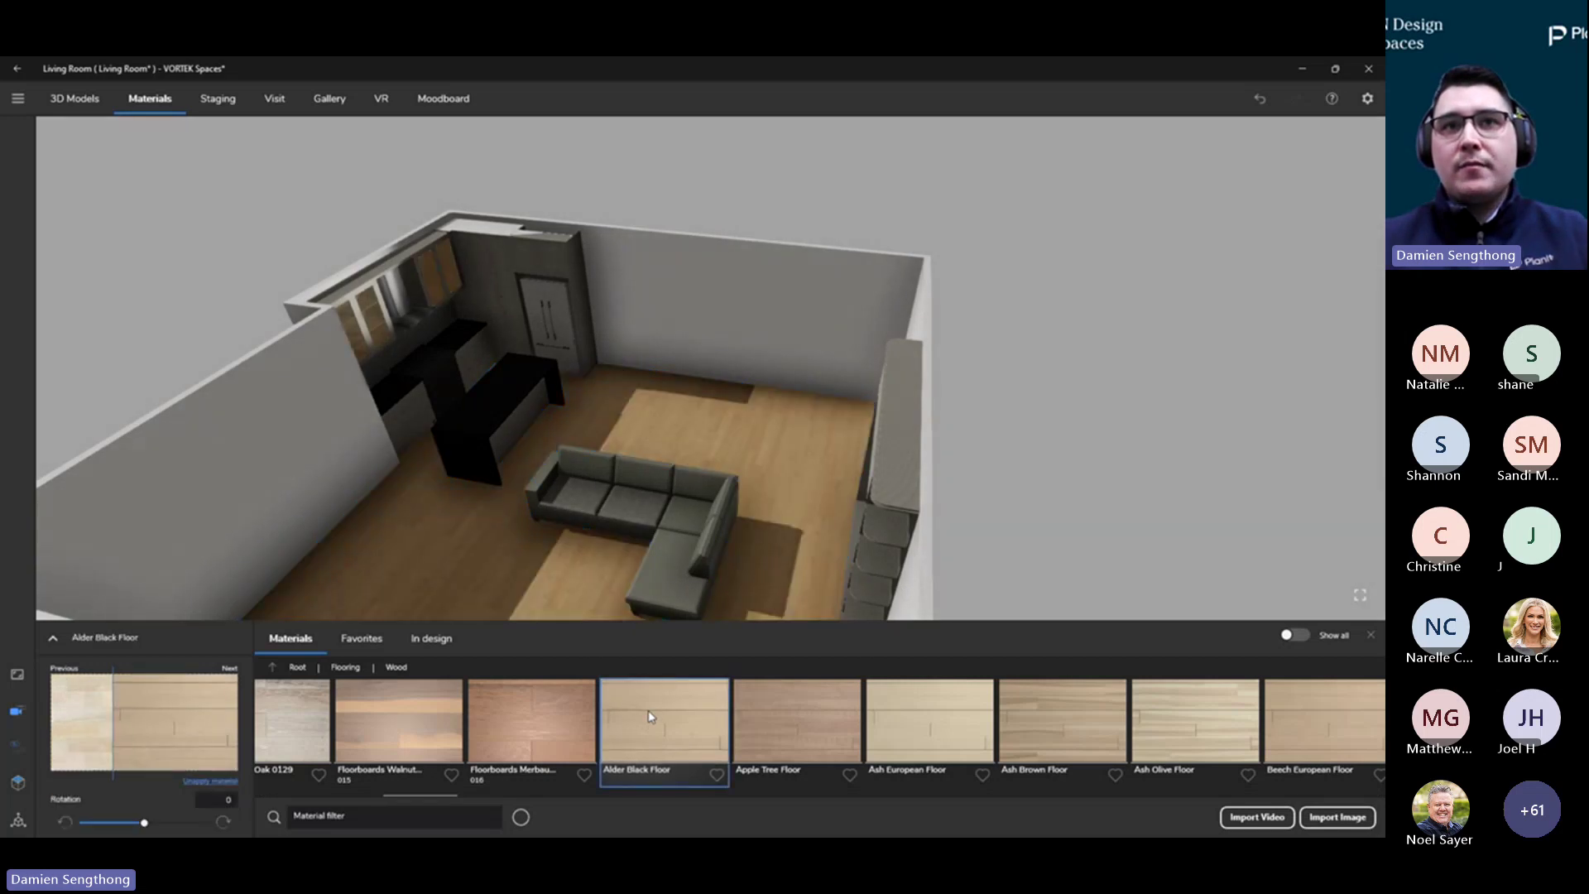
Adjust the rotation of the Alder Black Floor material to change the direction of the floorboards
{"action": "left_click_drag", "start_coordinate": [731, 445], "coordinate": [564, 455]}
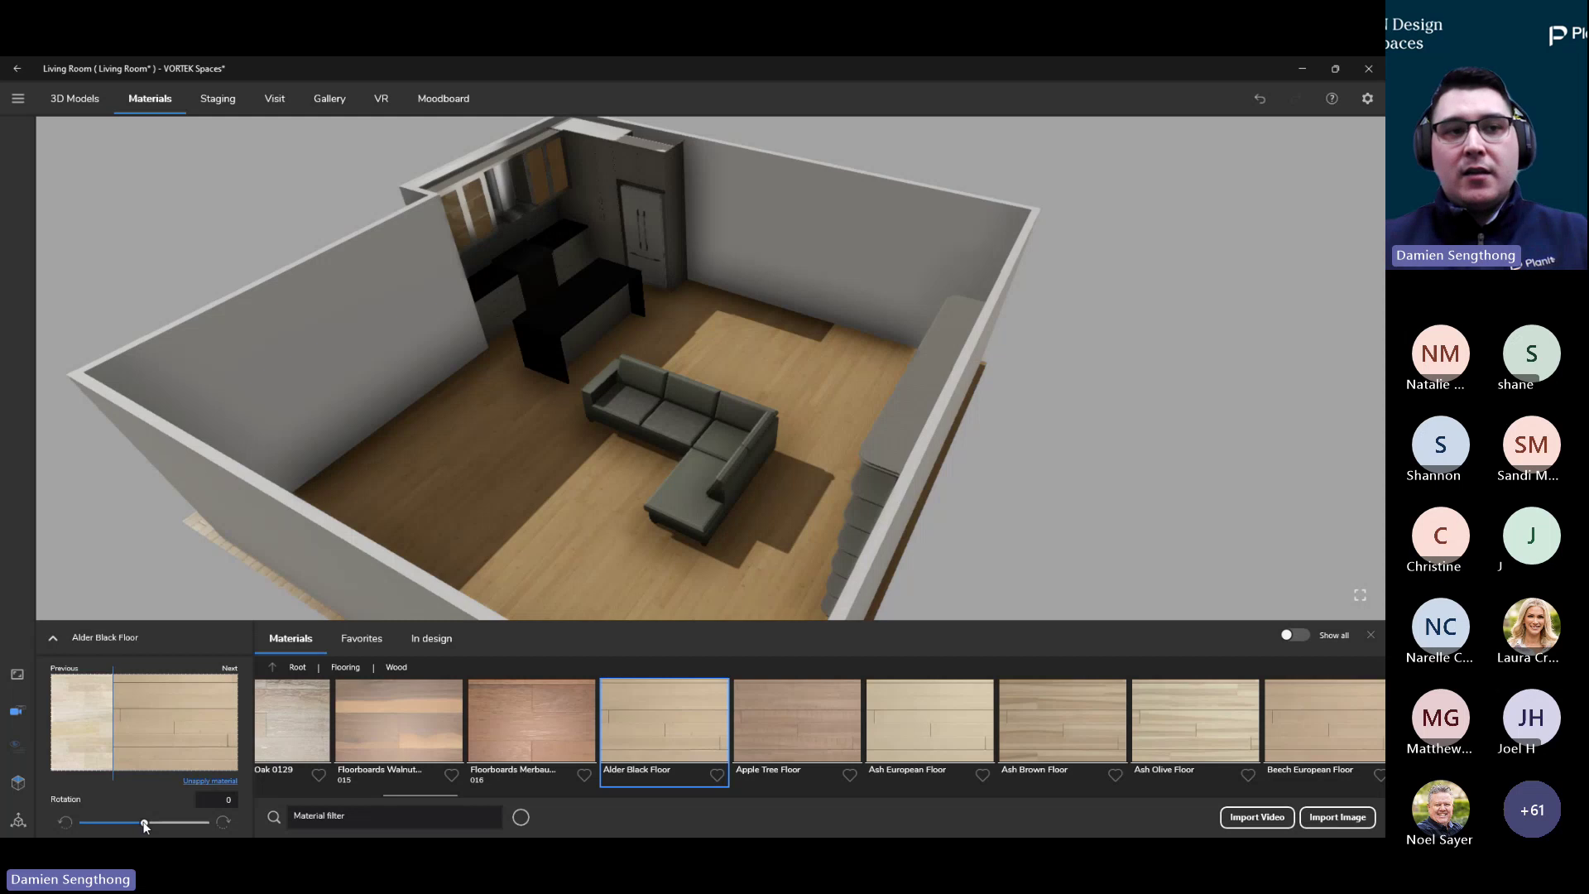
{"action": "mouse_move", "coordinate": [144, 821]}
{"action": "left_mouse_down"}
{"action": "mouse_move", "coordinate": [113, 823]}
{"action": "mouse_move", "coordinate": [144, 823]}
{"action": "left_mouse_up"}
{"action": "left_click", "coordinate": [217, 799]}
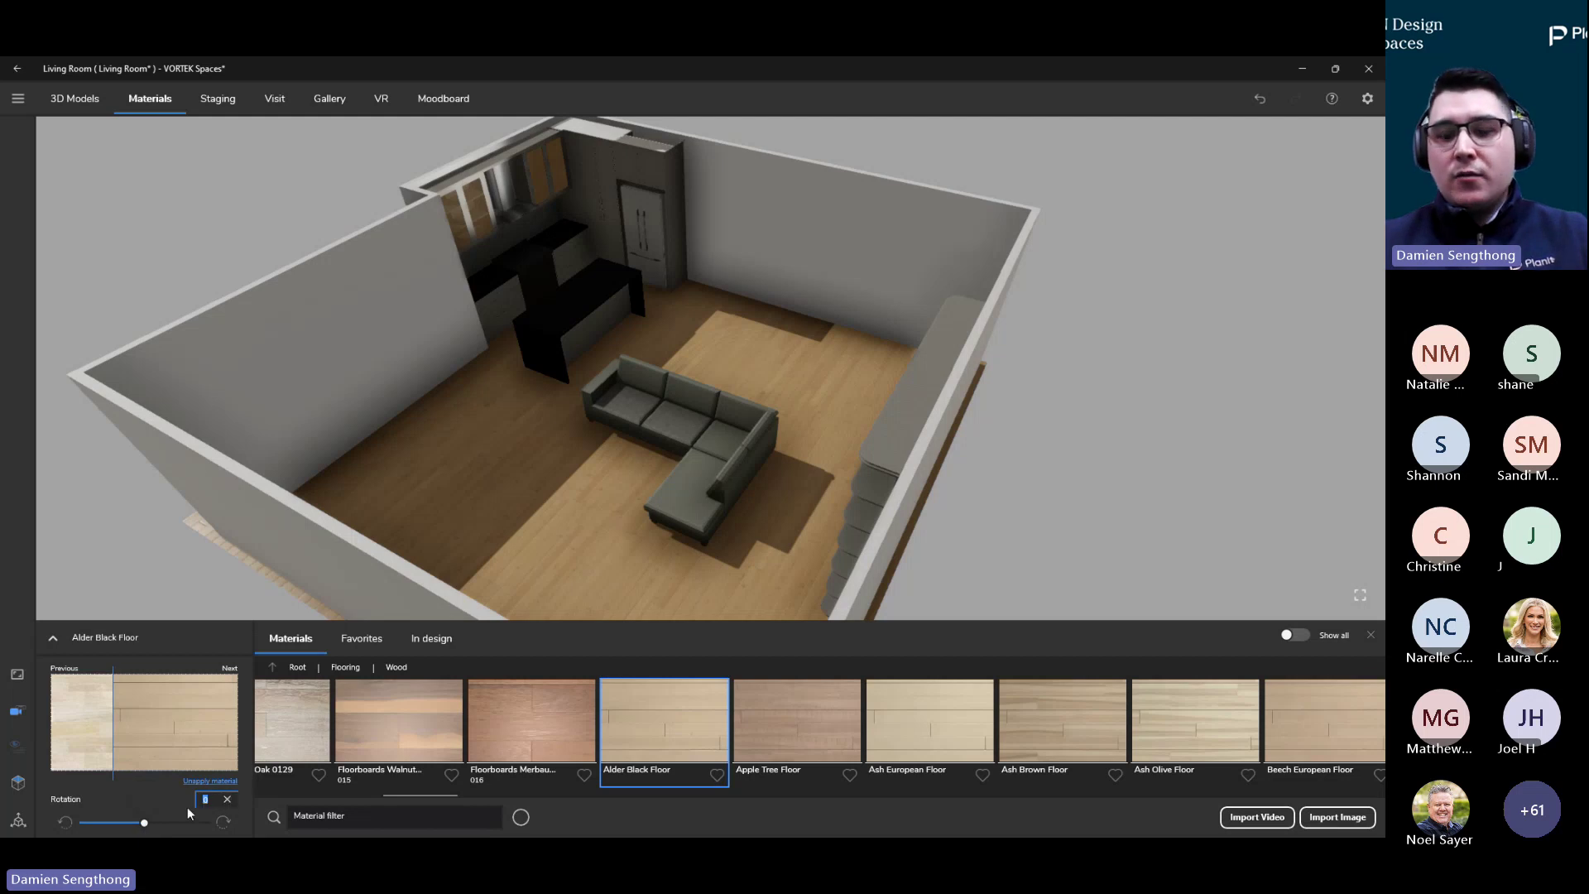
{"action": "key", "text": "BackSpace"}
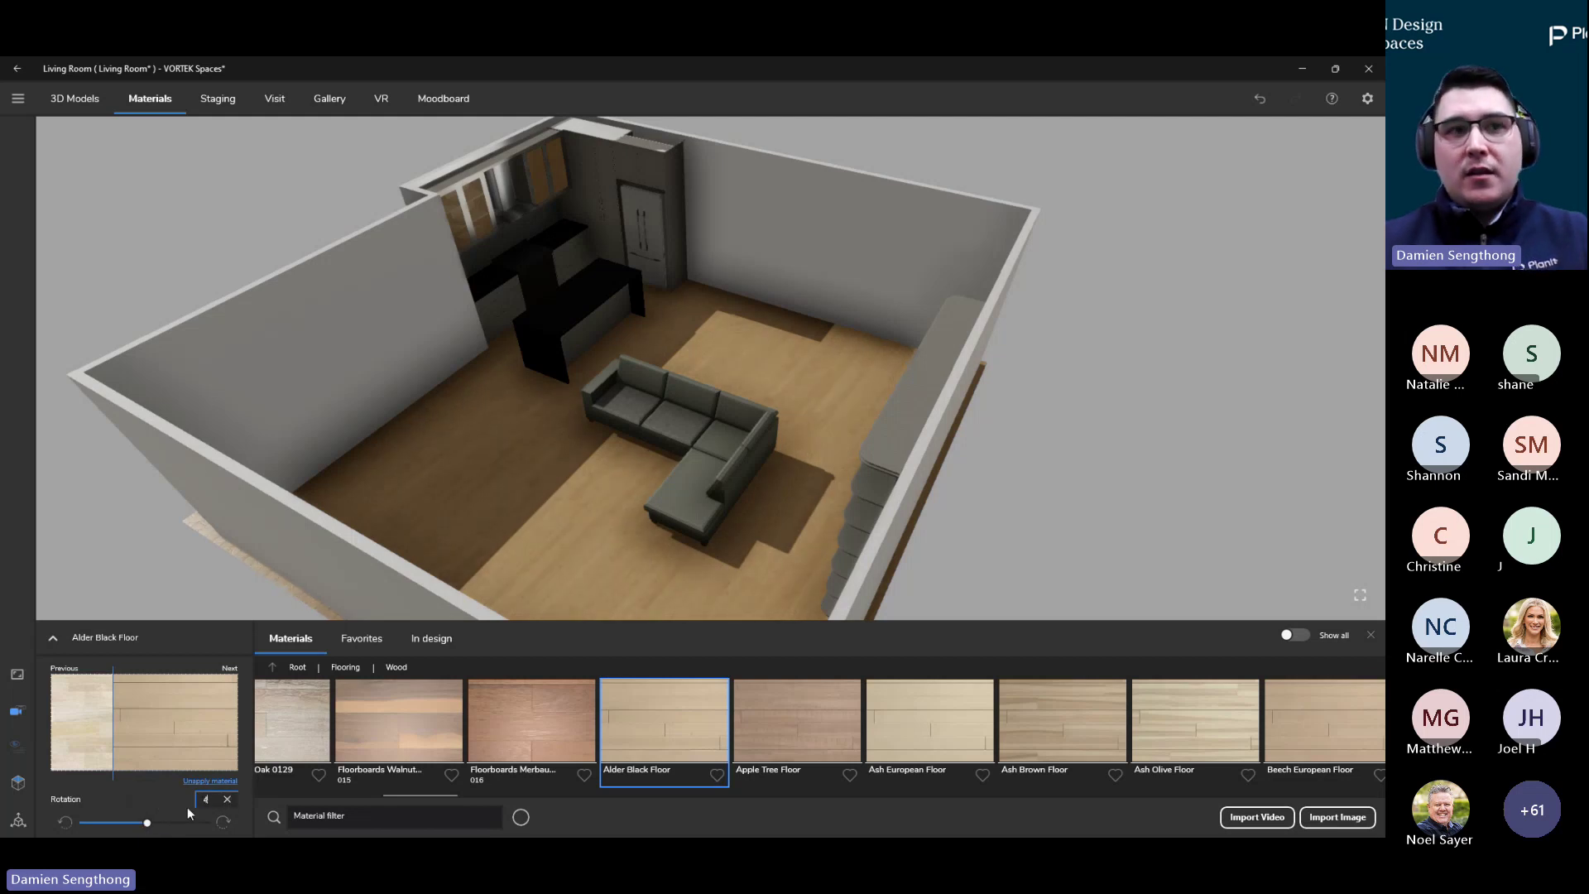
{"action": "type", "text": "8"}
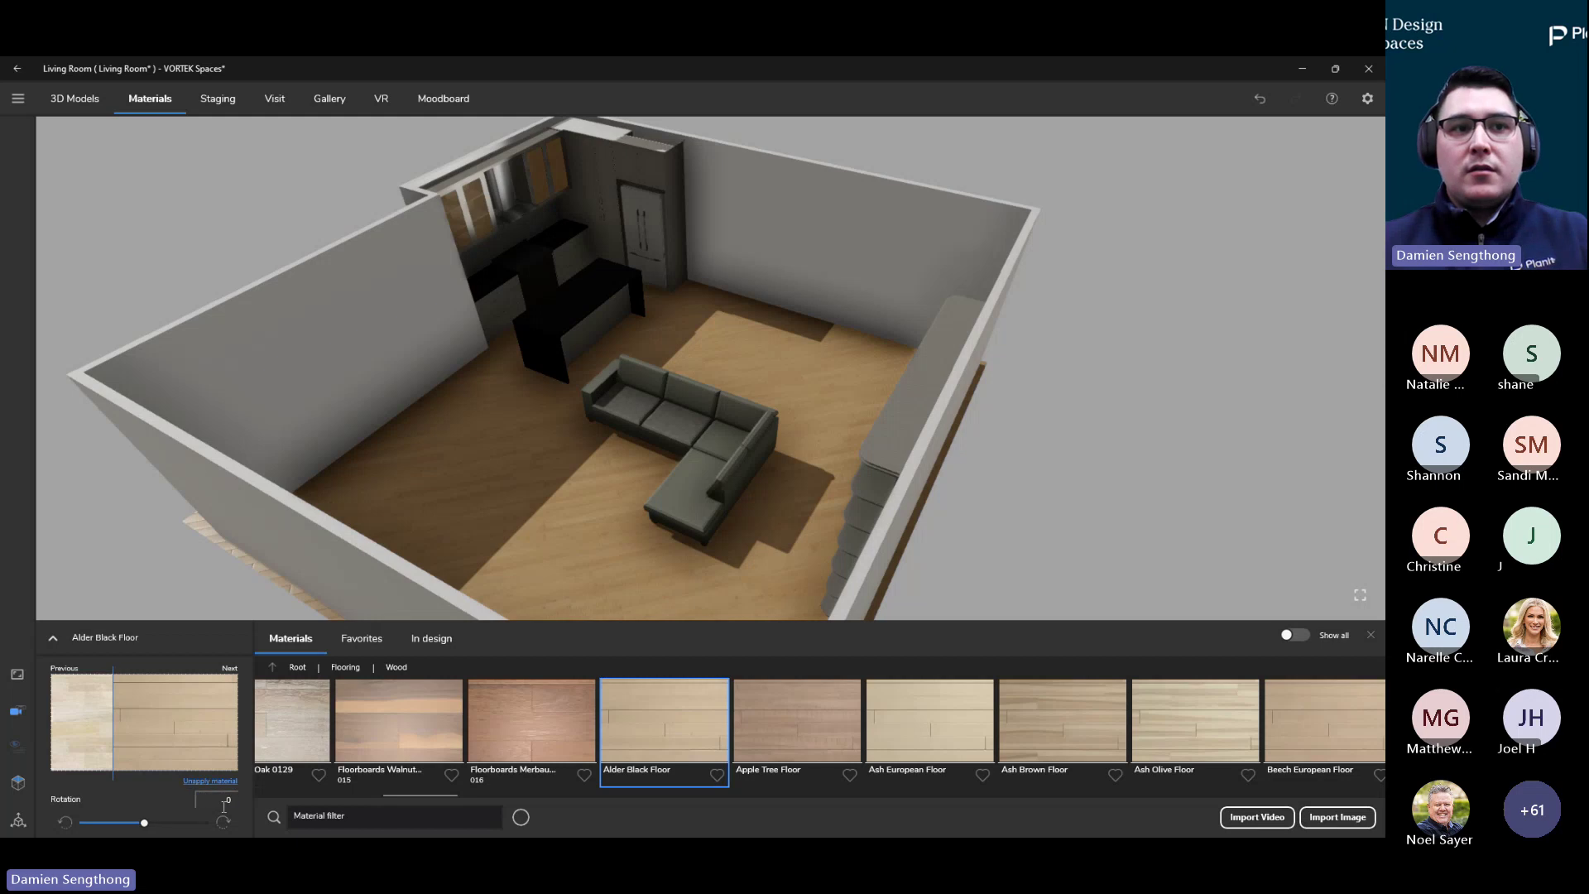
{"action": "left_click", "coordinate": [227, 799]}
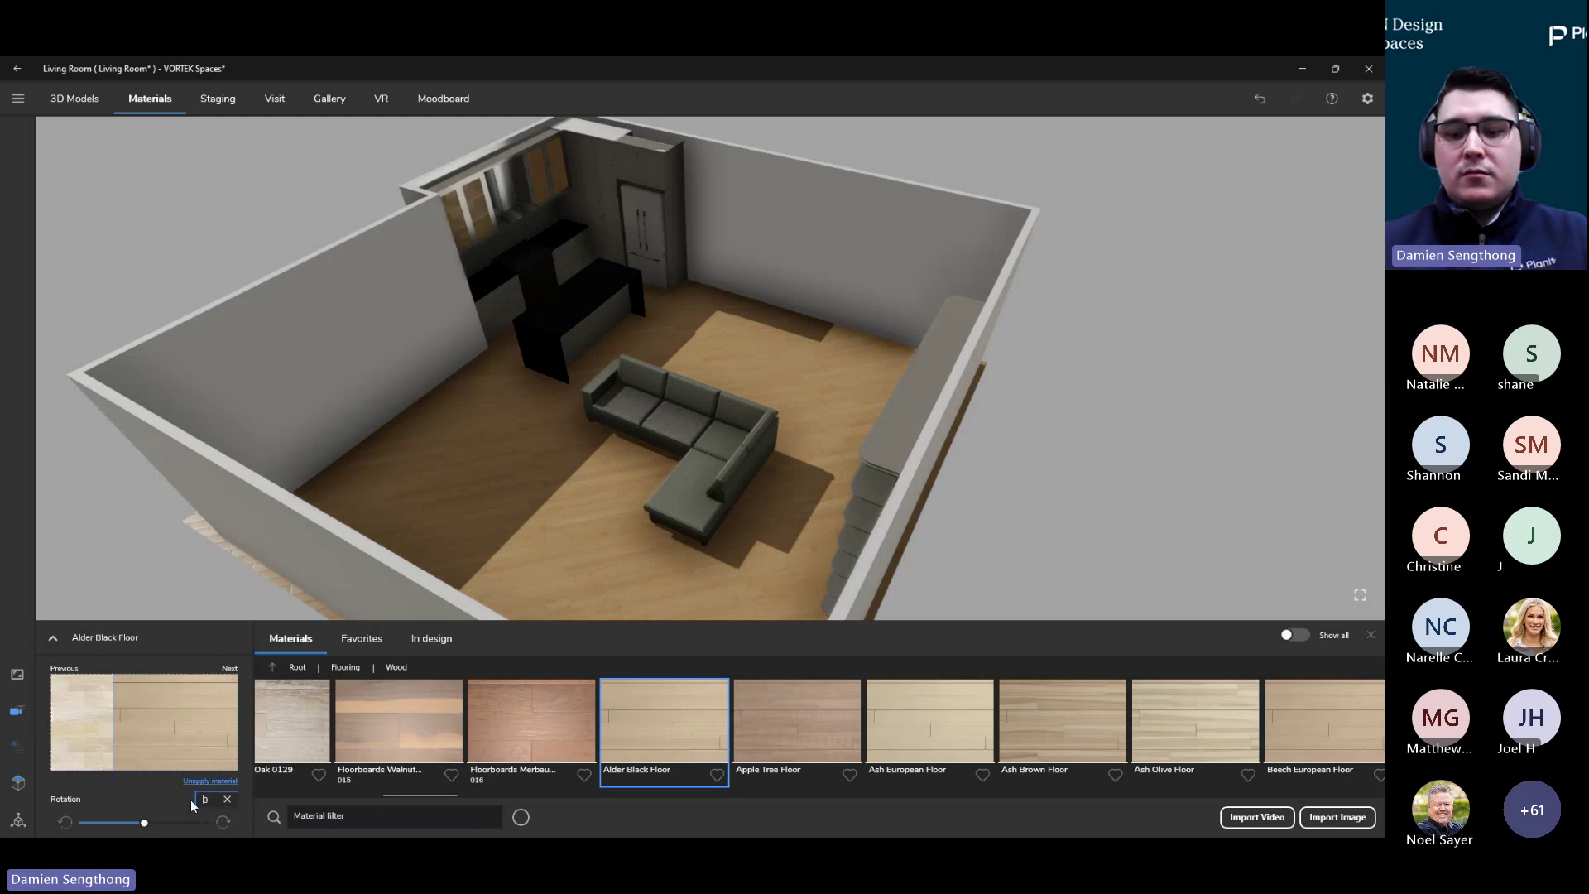
{"action": "type", "text": "8"}
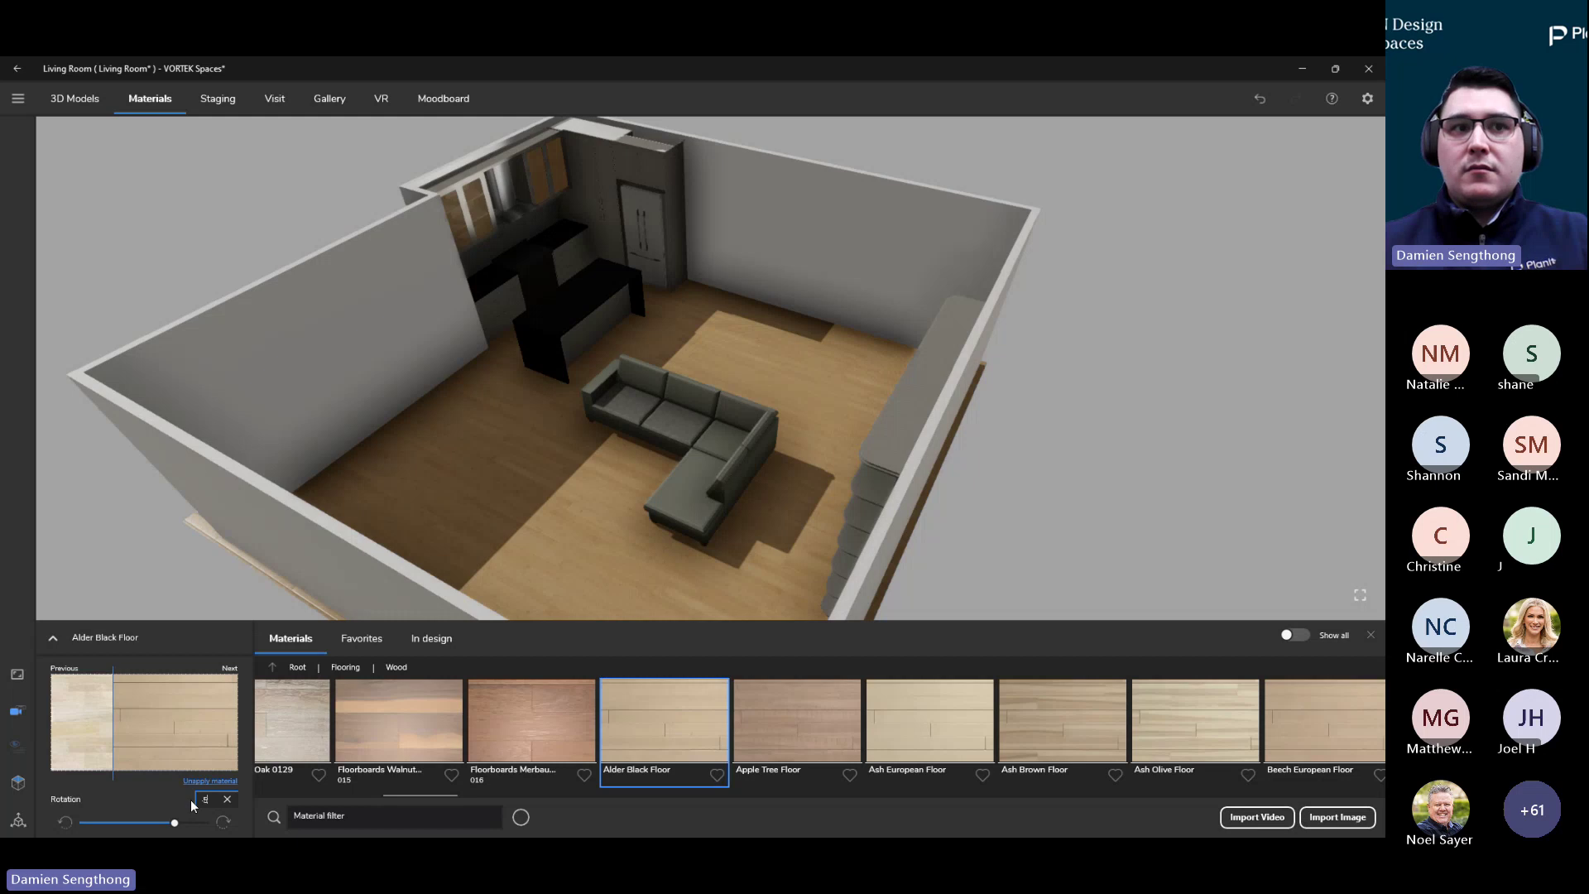
{"action": "key", "text": "BackSpace"}
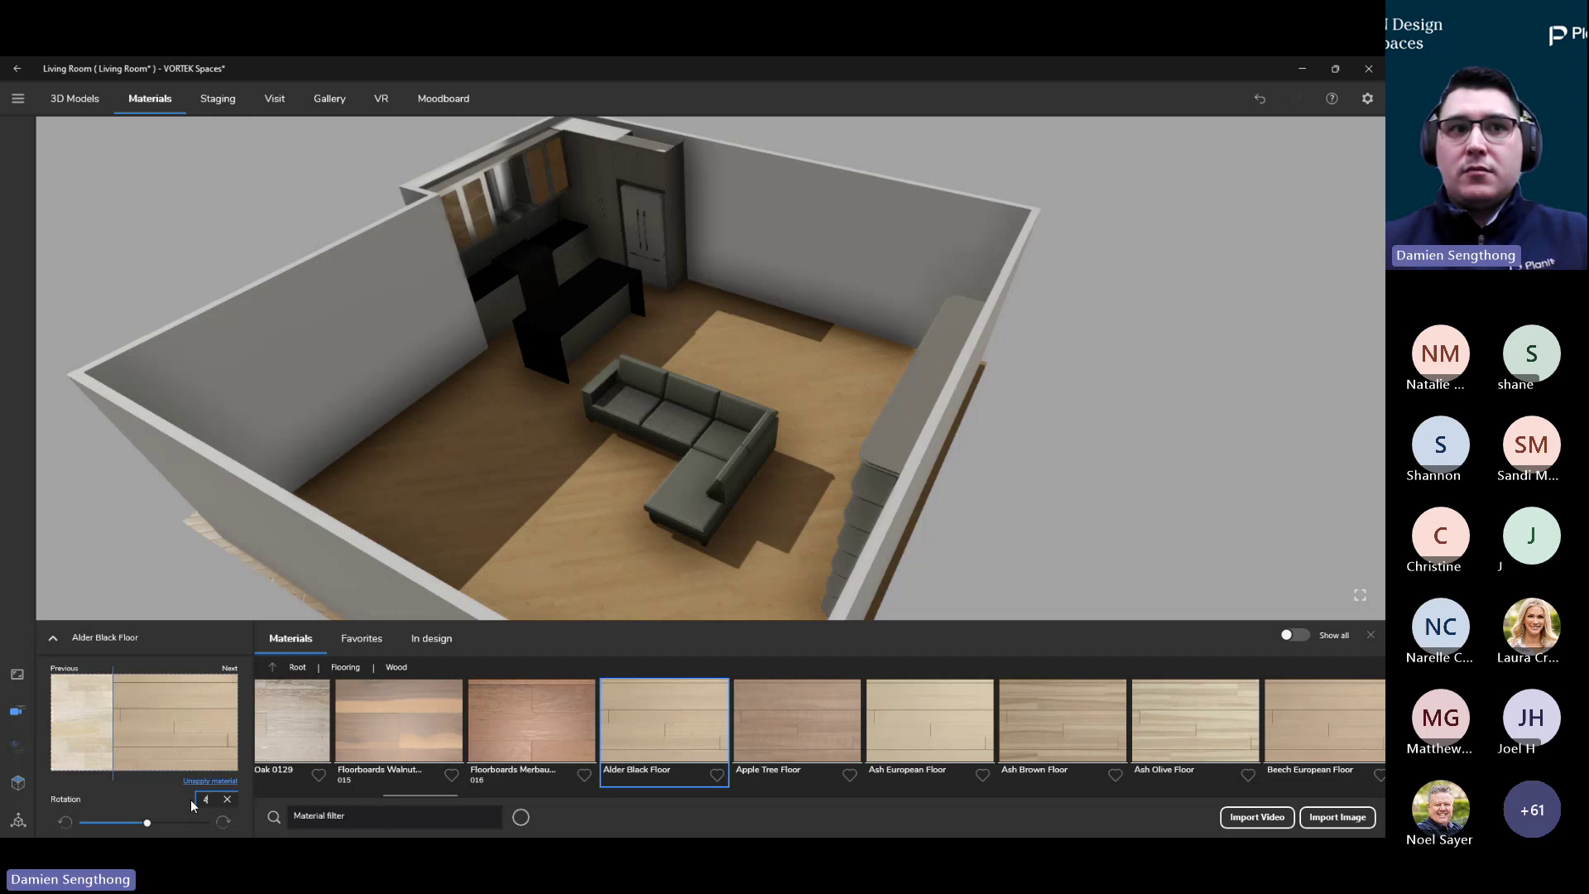
{"action": "mouse_move", "coordinate": [144, 823]}
{"action": "left_mouse_down"}
{"action": "mouse_move", "coordinate": [203, 823]}
{"action": "mouse_move", "coordinate": [157, 822]}
{"action": "mouse_move", "coordinate": [175, 826]}
{"action": "left_mouse_up"}
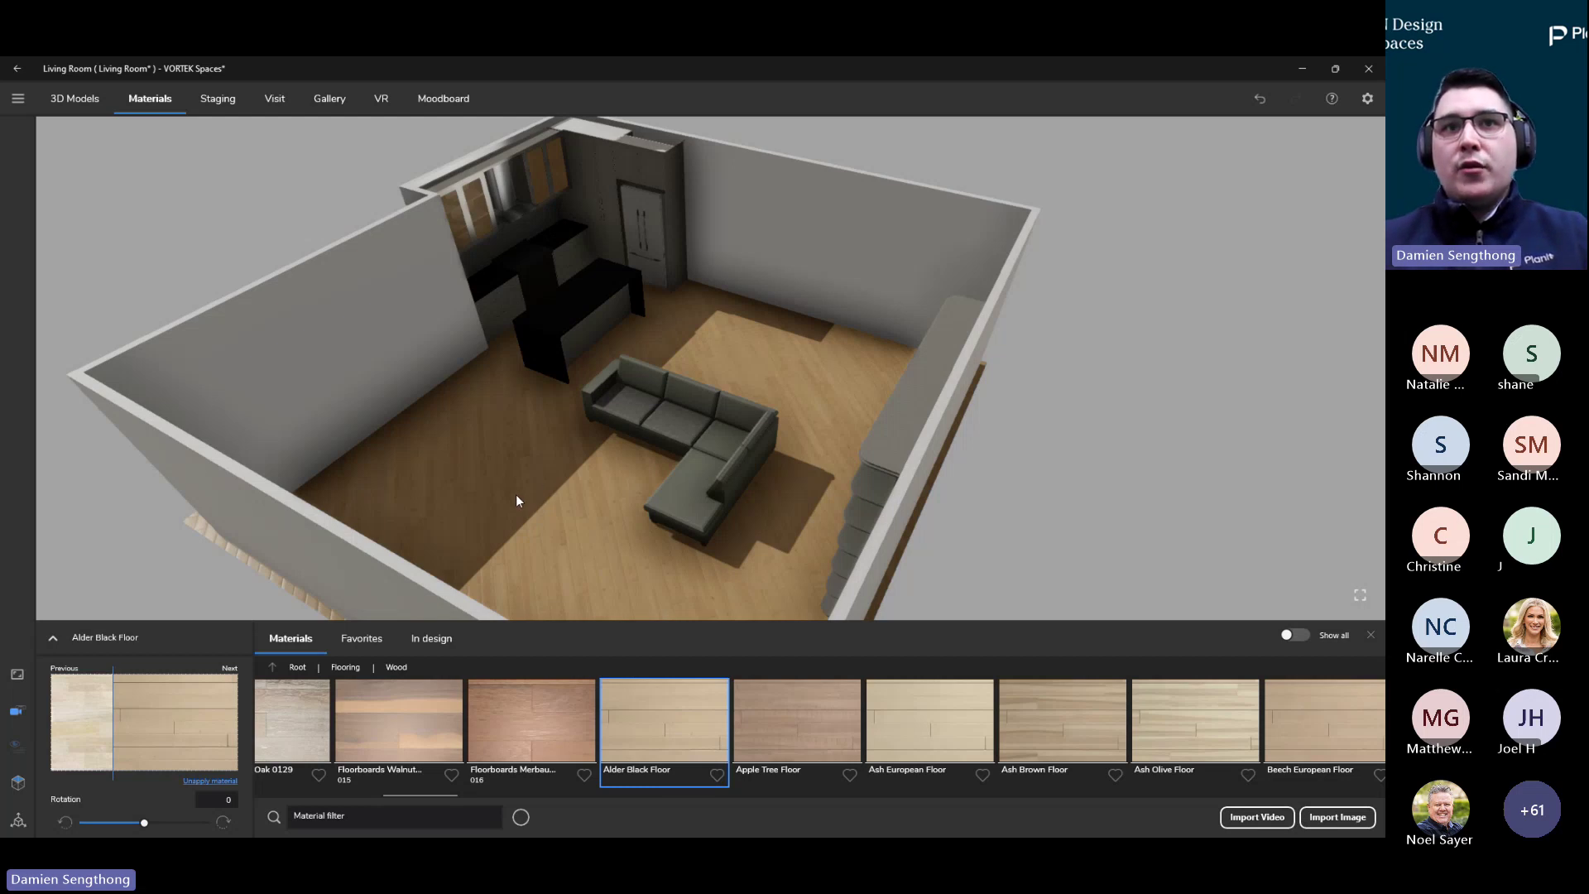
Apply the Golden Orange paint from the Dulux Oranges collection to the room's walls
{"action": "left_click_drag", "start_coordinate": [515, 494], "coordinate": [535, 515]}
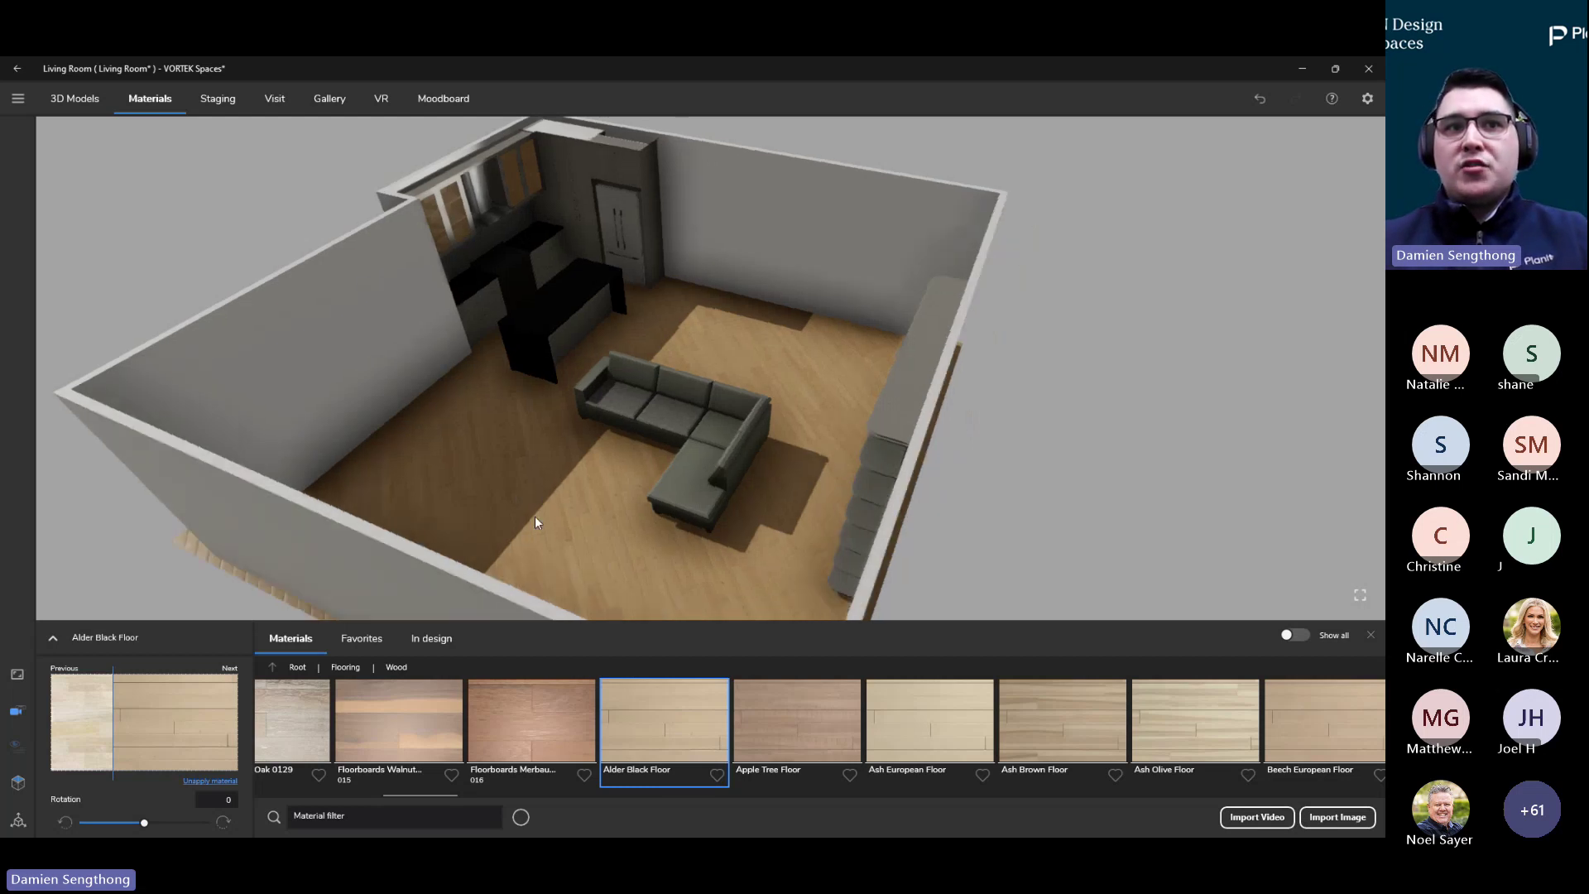
{"action": "left_click", "coordinate": [787, 217]}
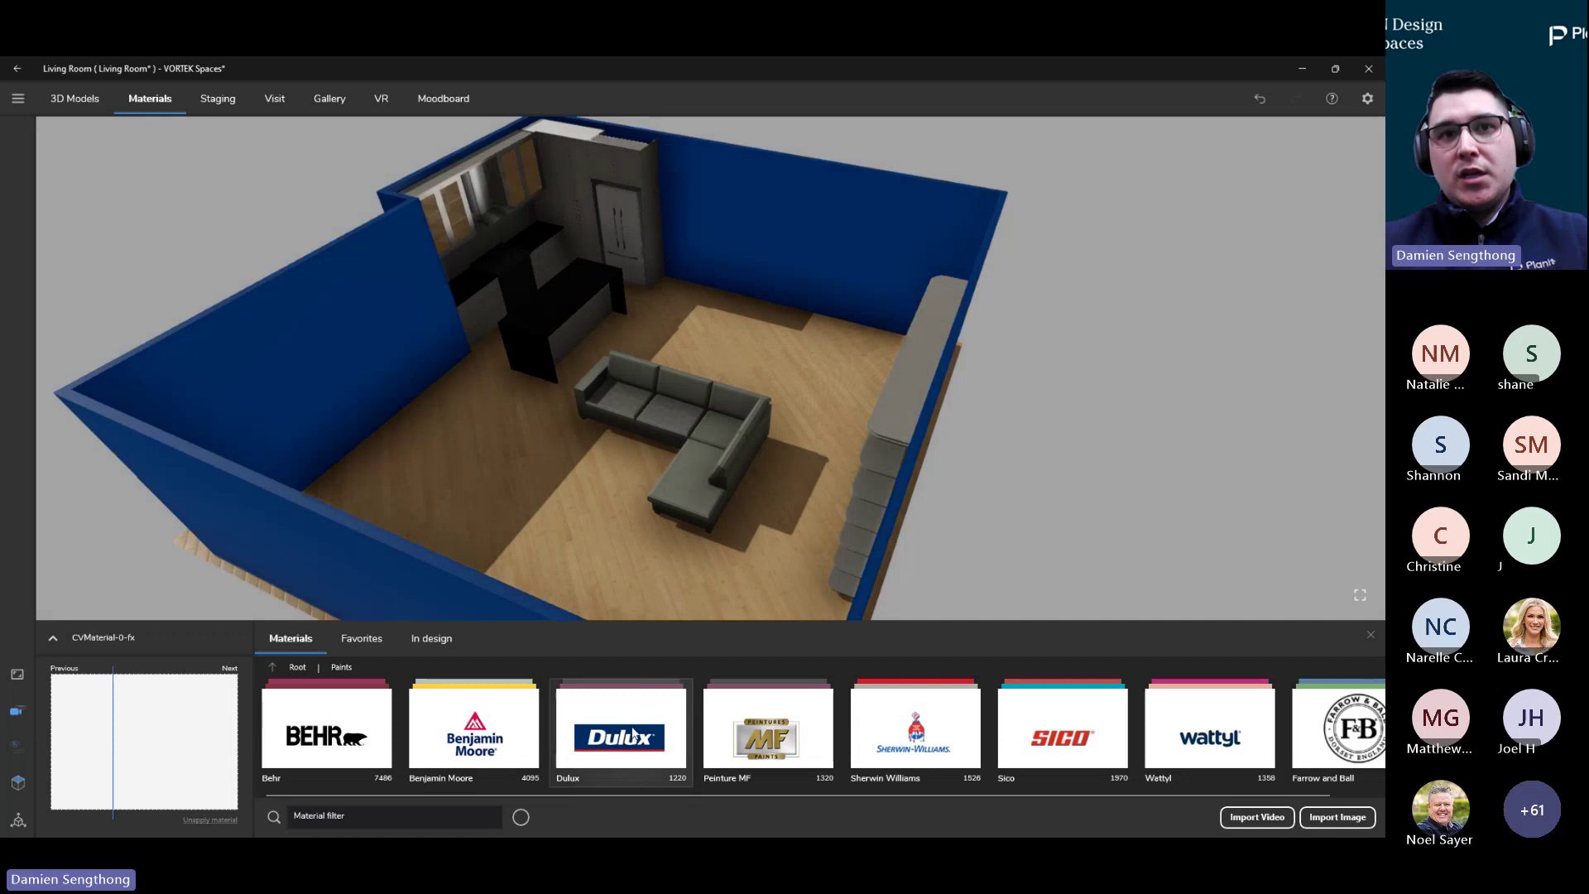
{"action": "left_click", "coordinate": [632, 733]}
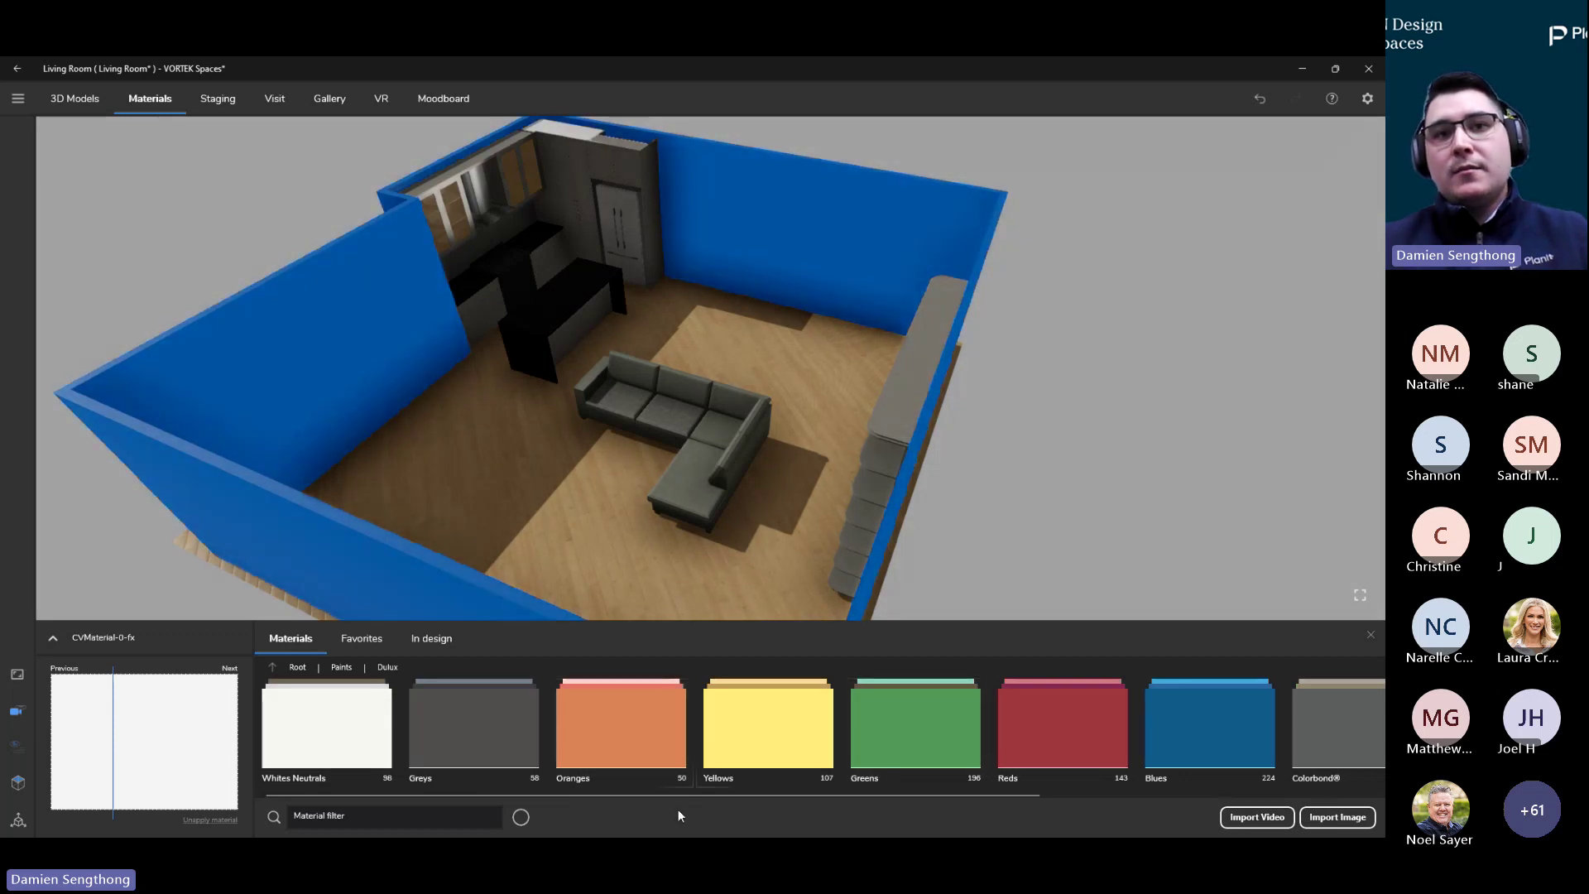
{"action": "mouse_move", "coordinate": [594, 793]}
{"action": "left_mouse_down"}
{"action": "mouse_move", "coordinate": [808, 786]}
{"action": "mouse_move", "coordinate": [579, 797]}
{"action": "left_mouse_up"}
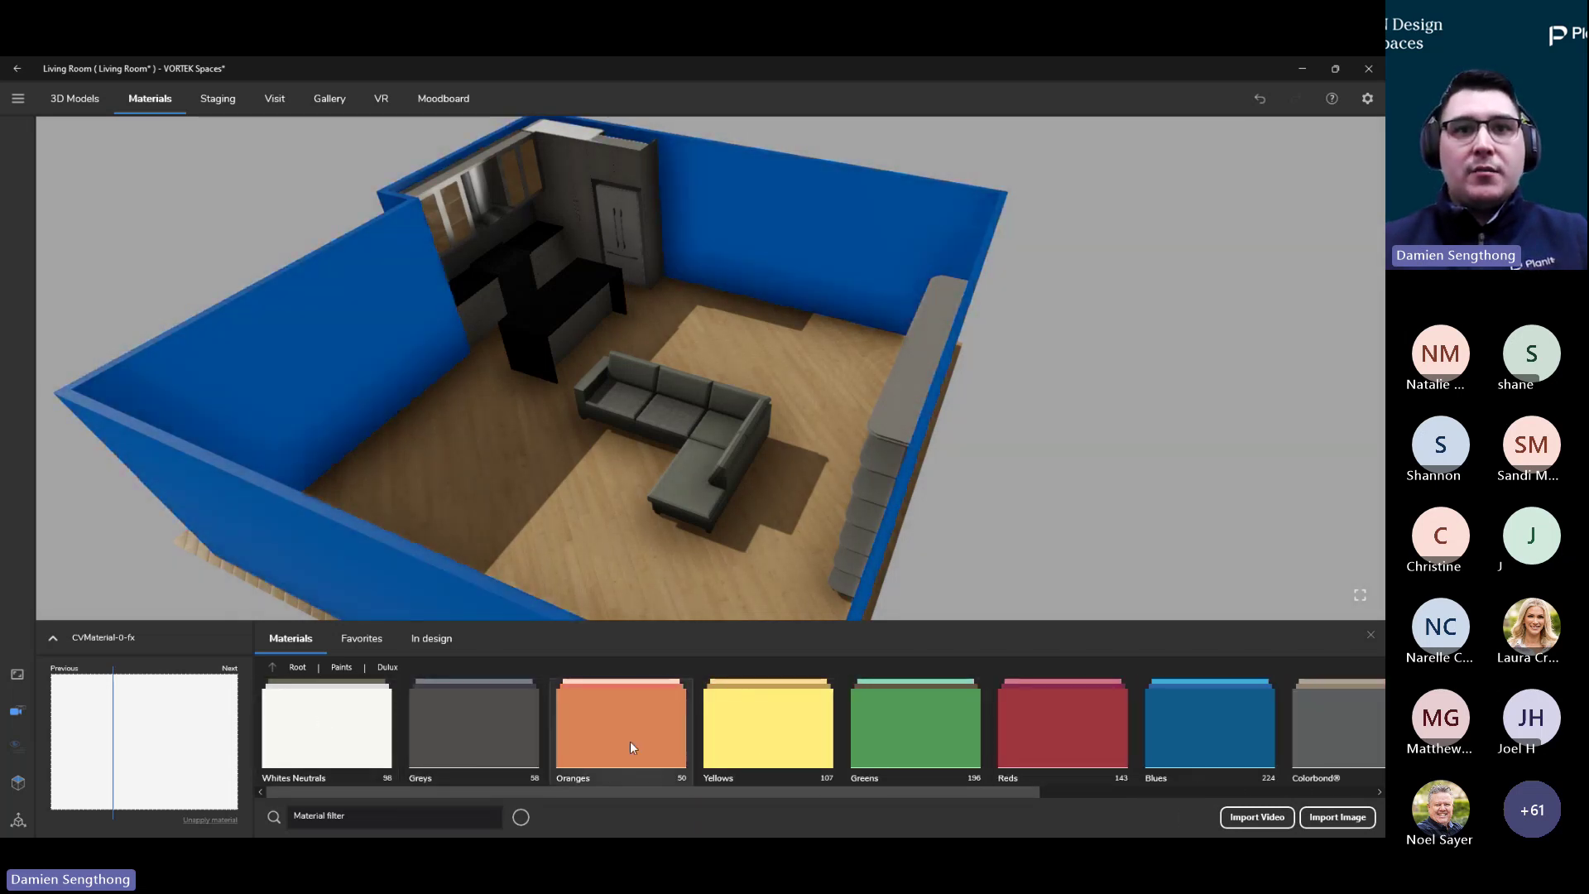
{"action": "left_click", "coordinate": [629, 742]}
{"action": "left_click", "coordinate": [411, 717]}
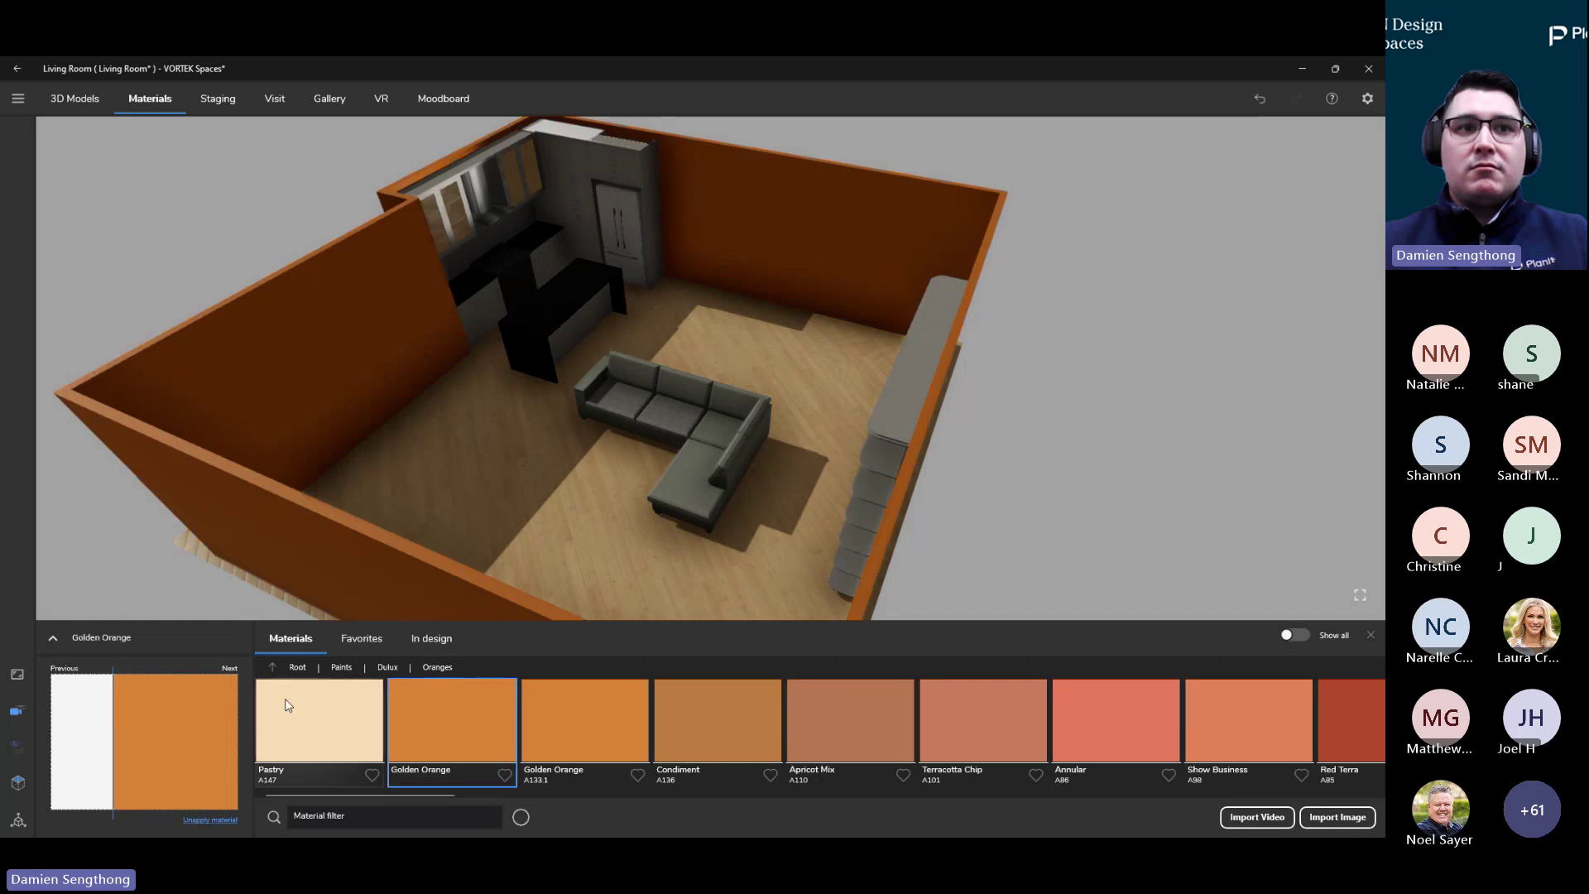
Check which surfaces share the sofa material and the cabinet material, viewing the kitchen and shelving unit, and close the material library
{"action": "left_click", "coordinate": [296, 668]}
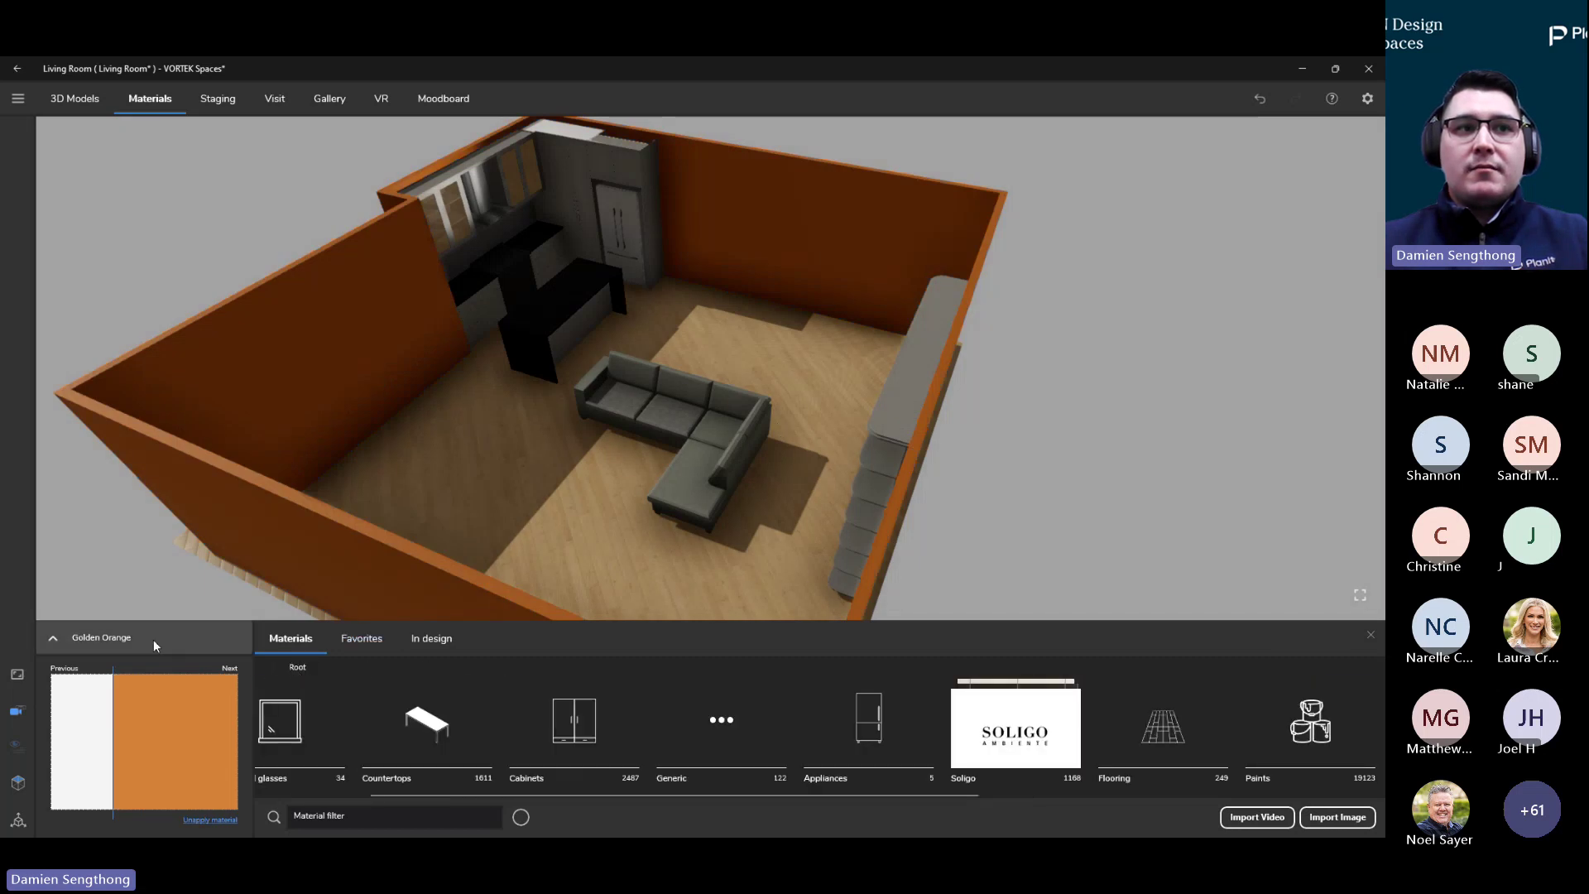
{"action": "left_click", "coordinate": [634, 426]}
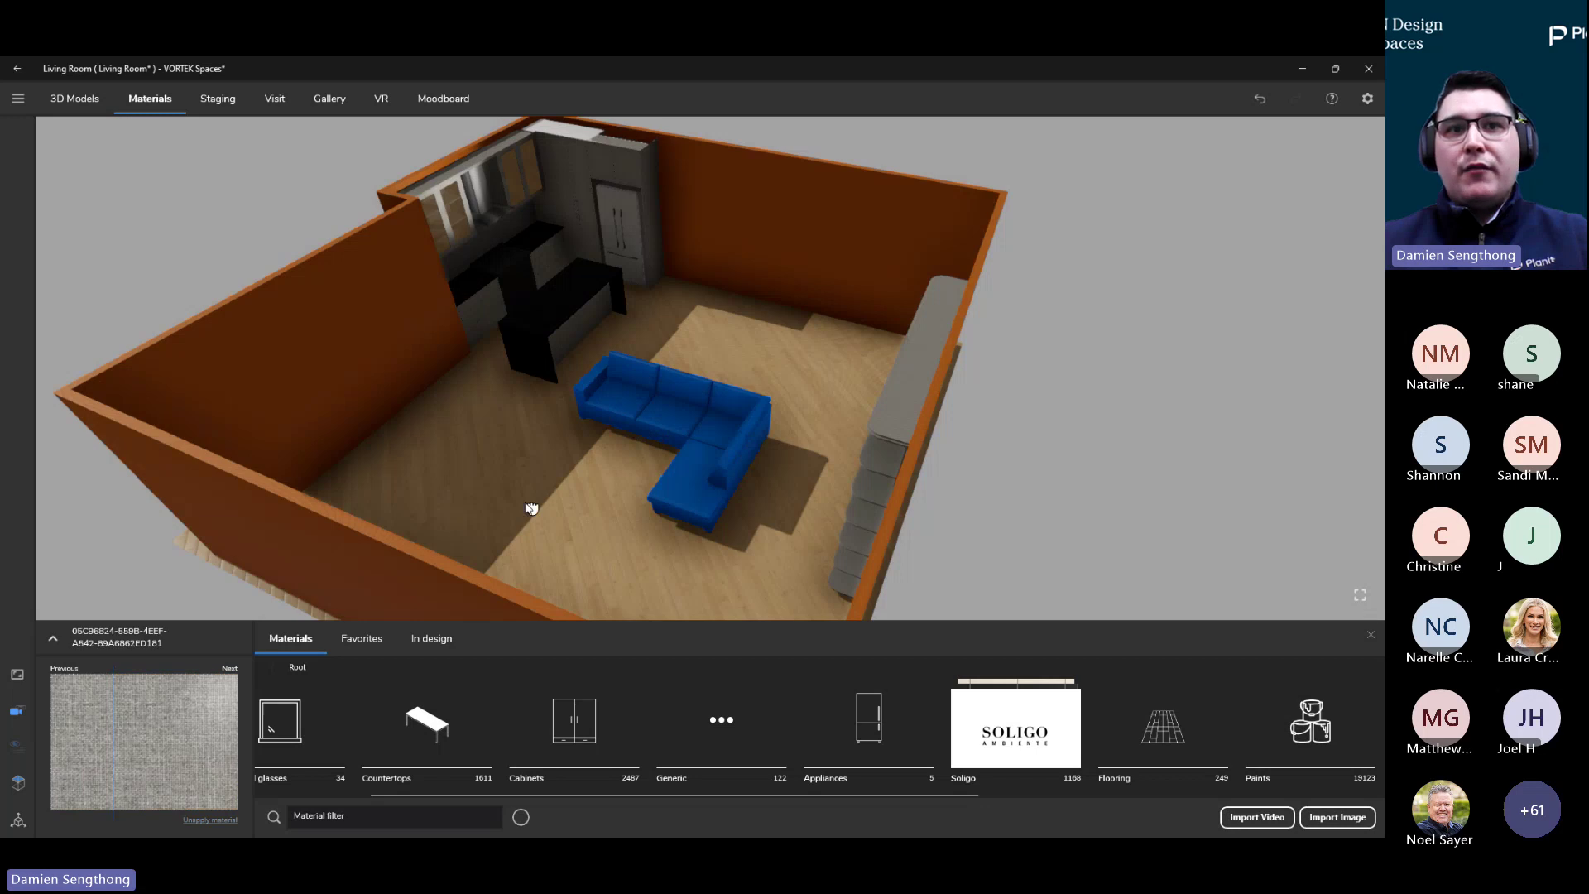
{"action": "left_click_drag", "start_coordinate": [531, 495], "coordinate": [593, 496]}
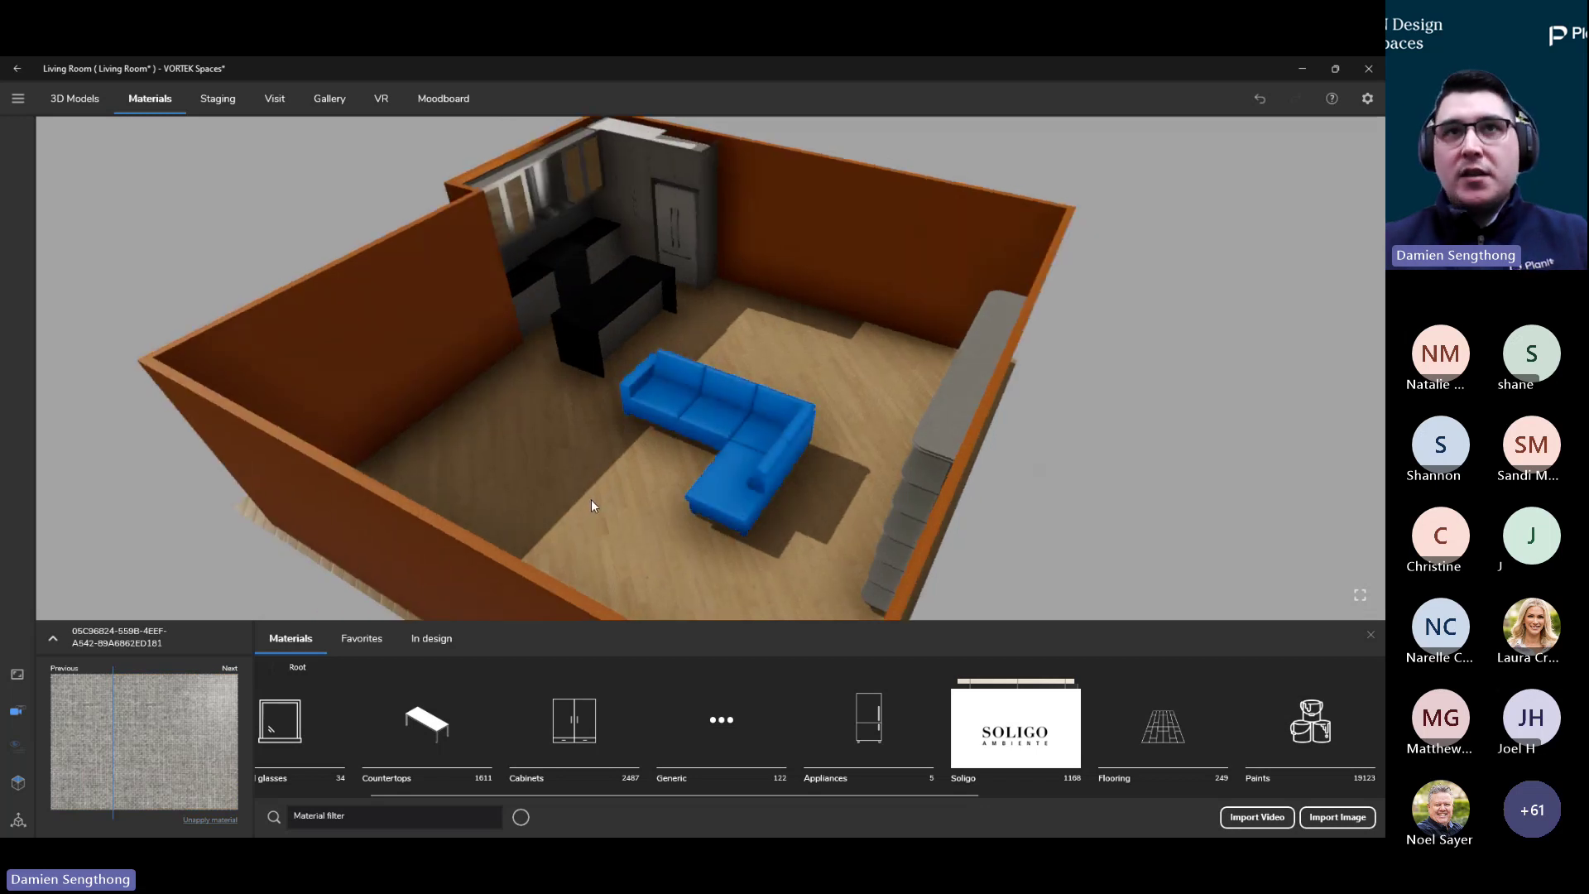
{"action": "scroll", "coordinate": [601, 181], "scroll_direction": "up", "scroll_amount": 3}
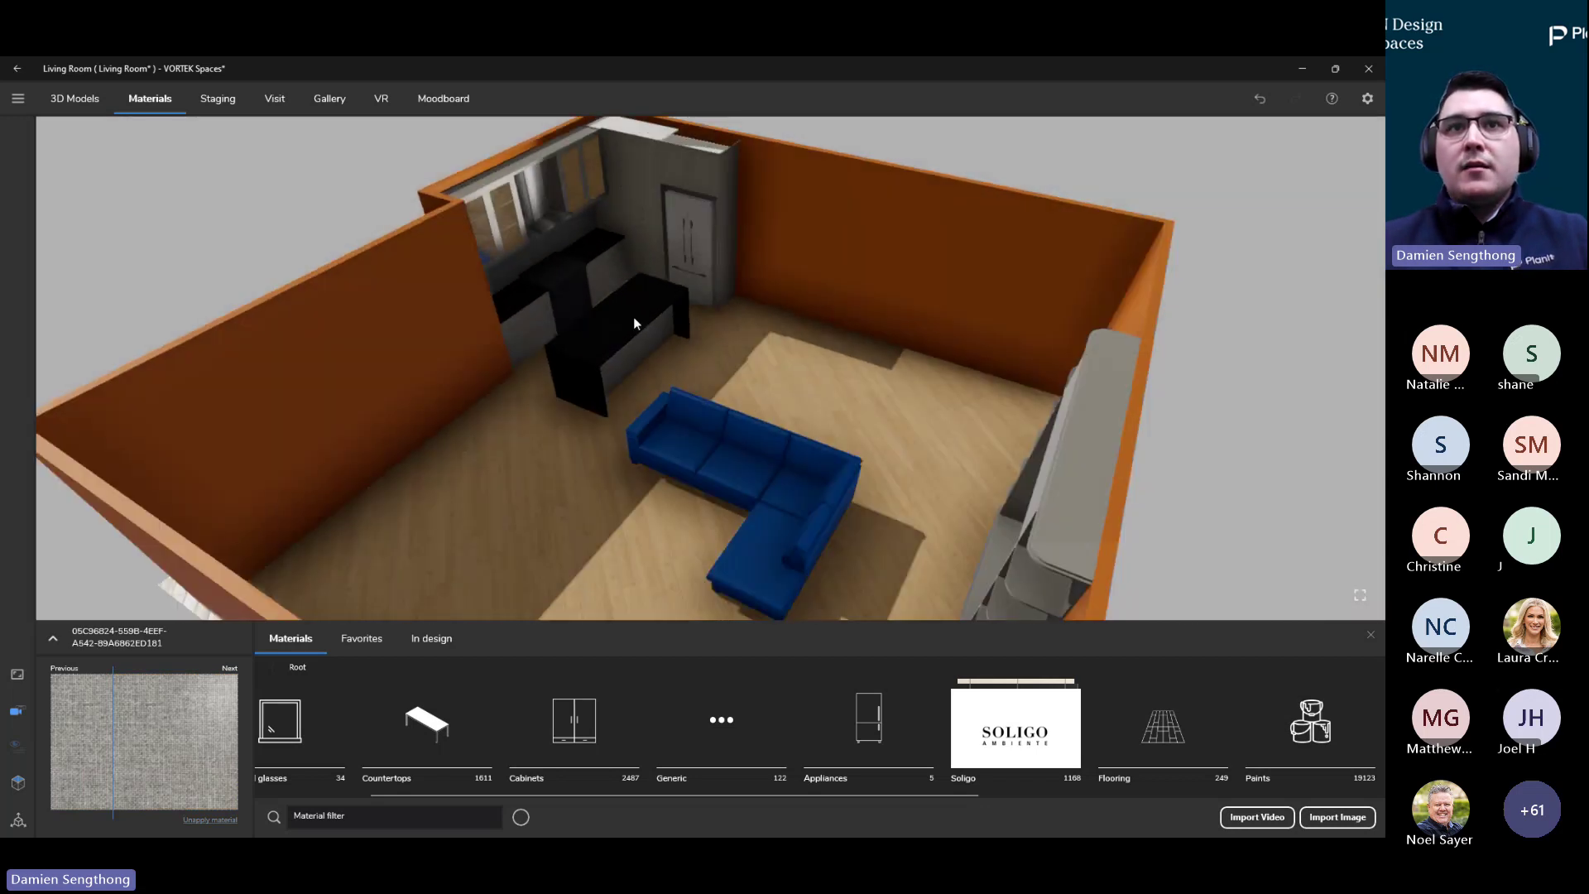
{"action": "left_click", "coordinate": [687, 174]}
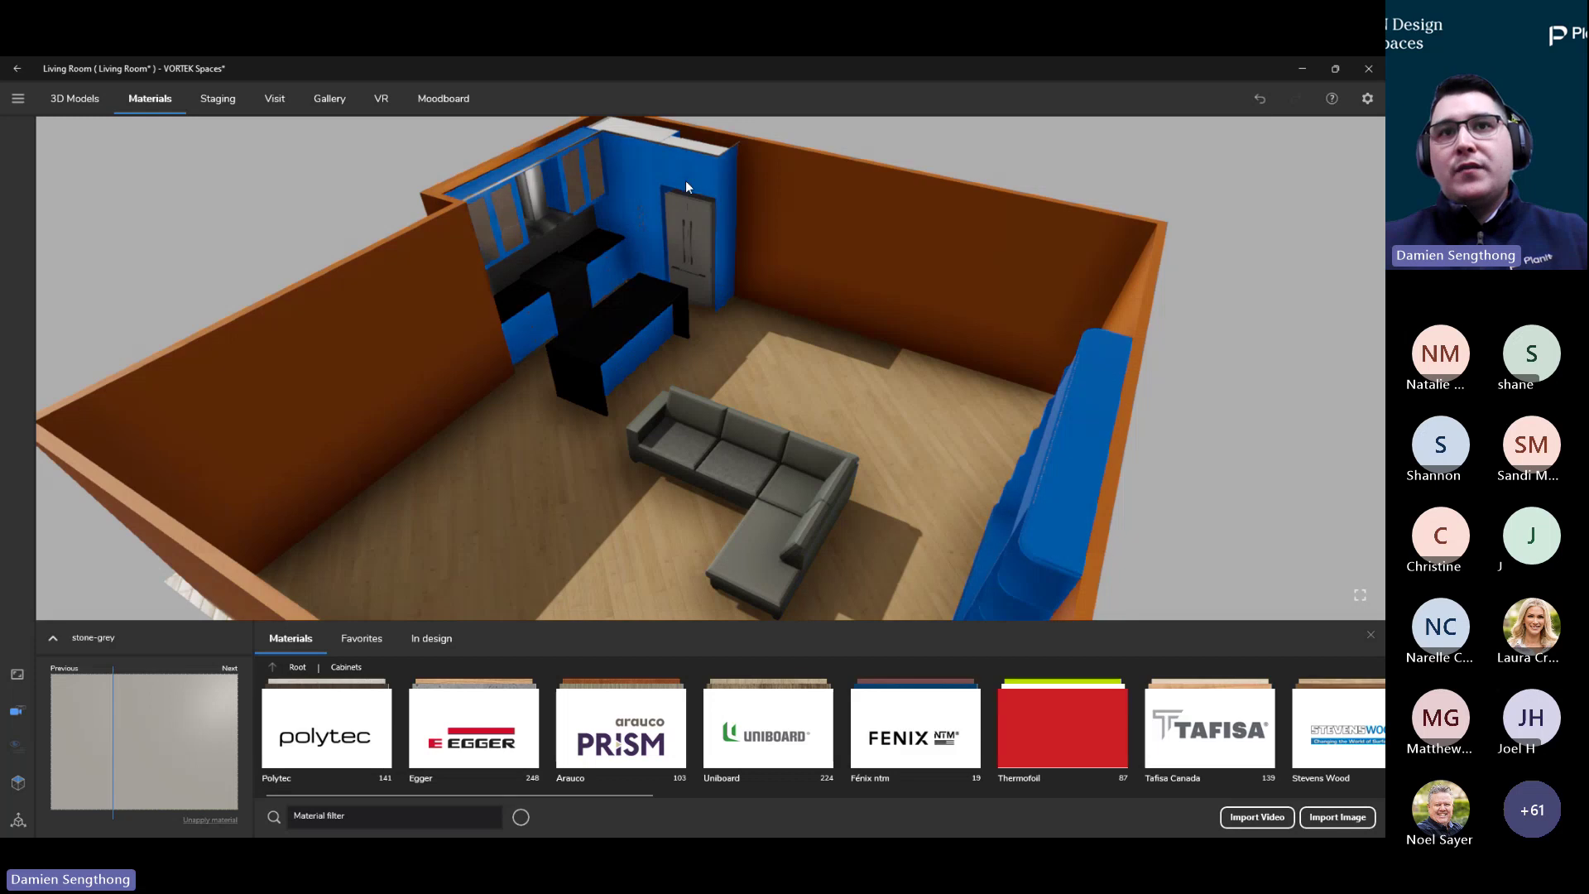
{"action": "left_click_drag", "start_coordinate": [691, 388], "coordinate": [823, 380]}
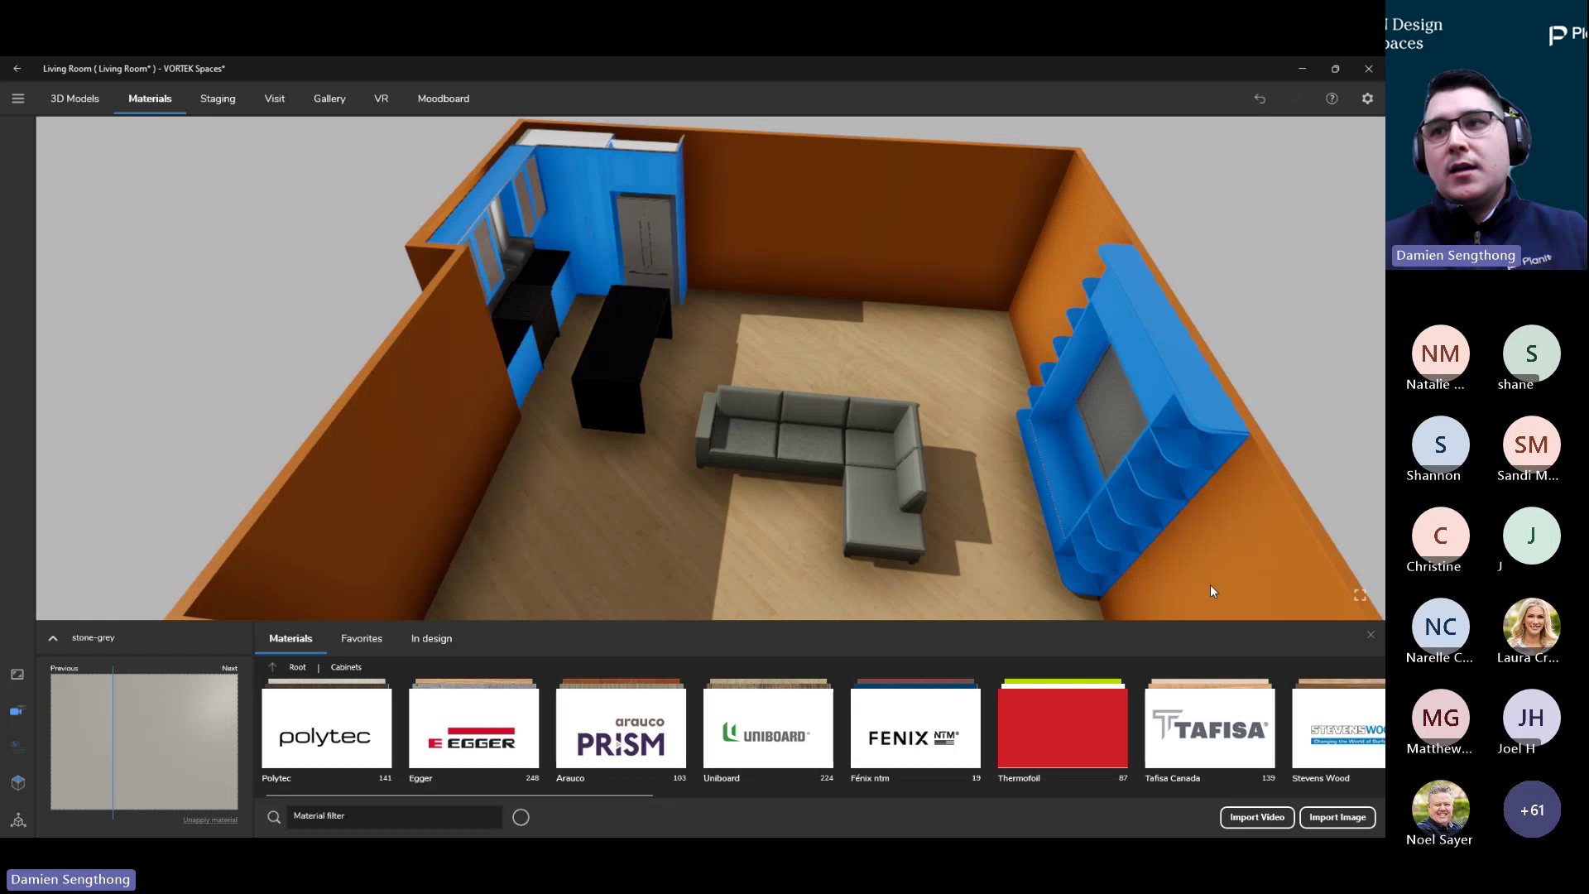
{"action": "left_click", "coordinate": [1372, 635]}
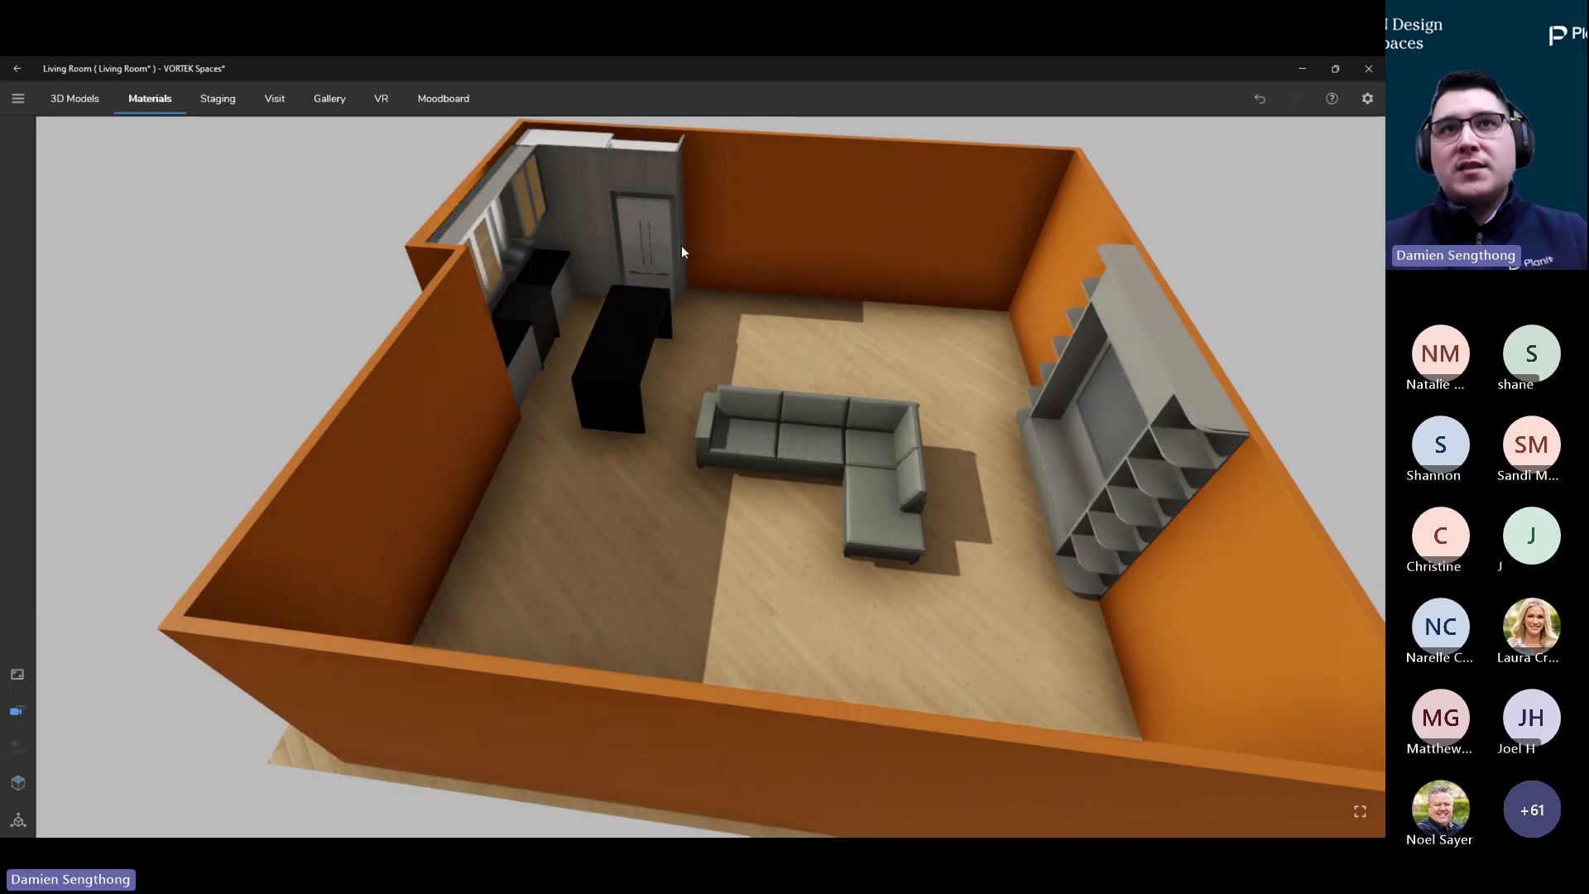
Apply the Vivid White paint from the Dulux Whites Neutrals collection to all stone-grey cabinetry in the kitchen and the shelving unit
{"action": "left_click", "coordinate": [655, 177]}
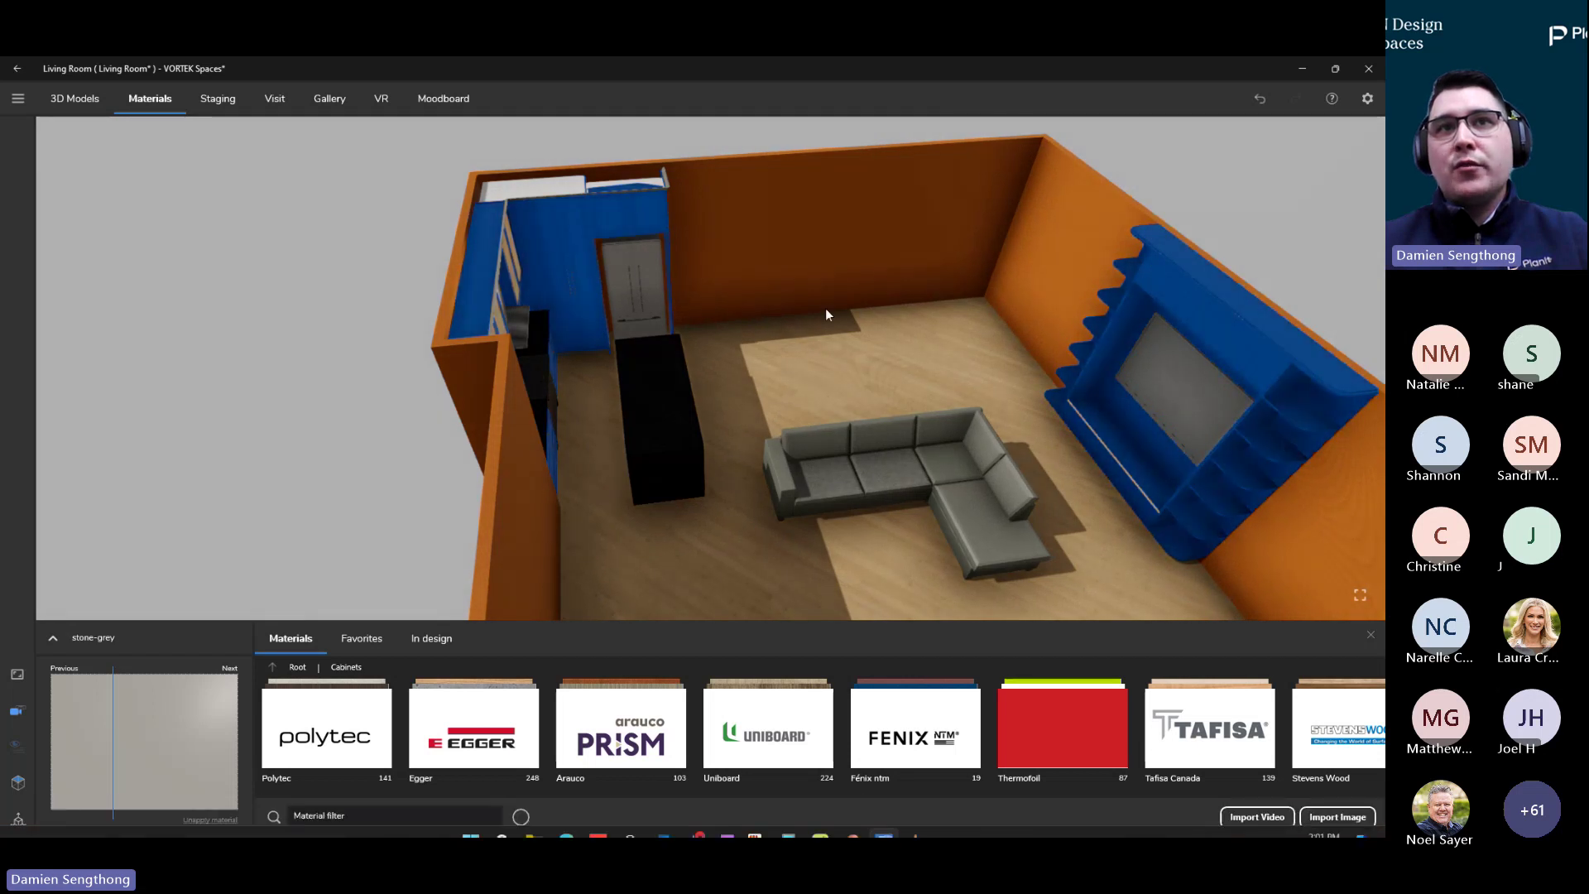
{"action": "left_click_drag", "start_coordinate": [826, 308], "coordinate": [648, 306]}
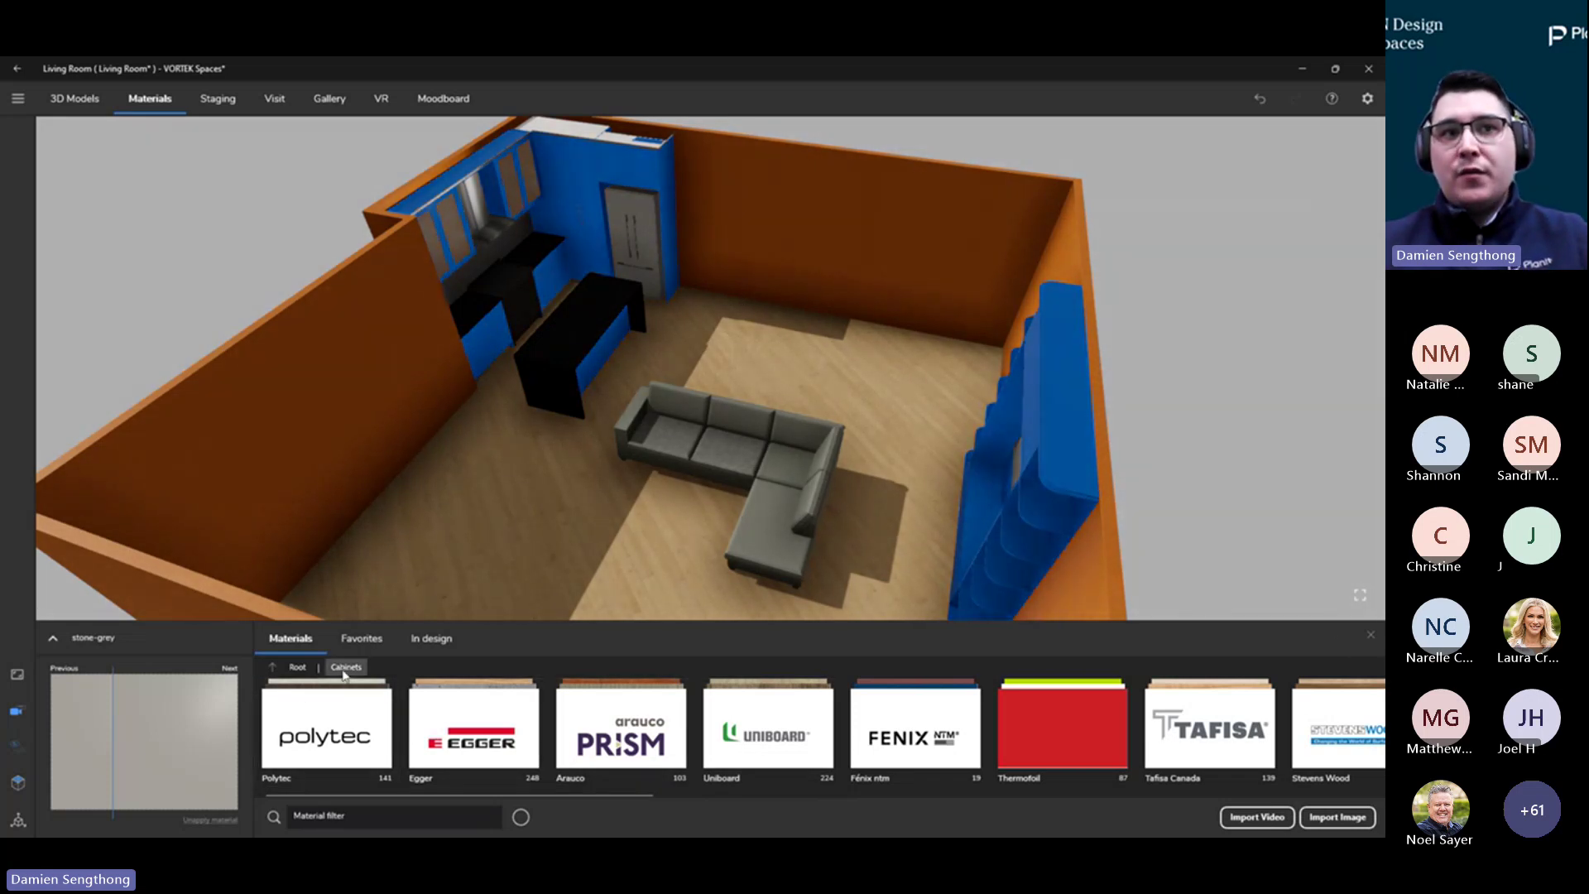
{"action": "left_click", "coordinate": [296, 667]}
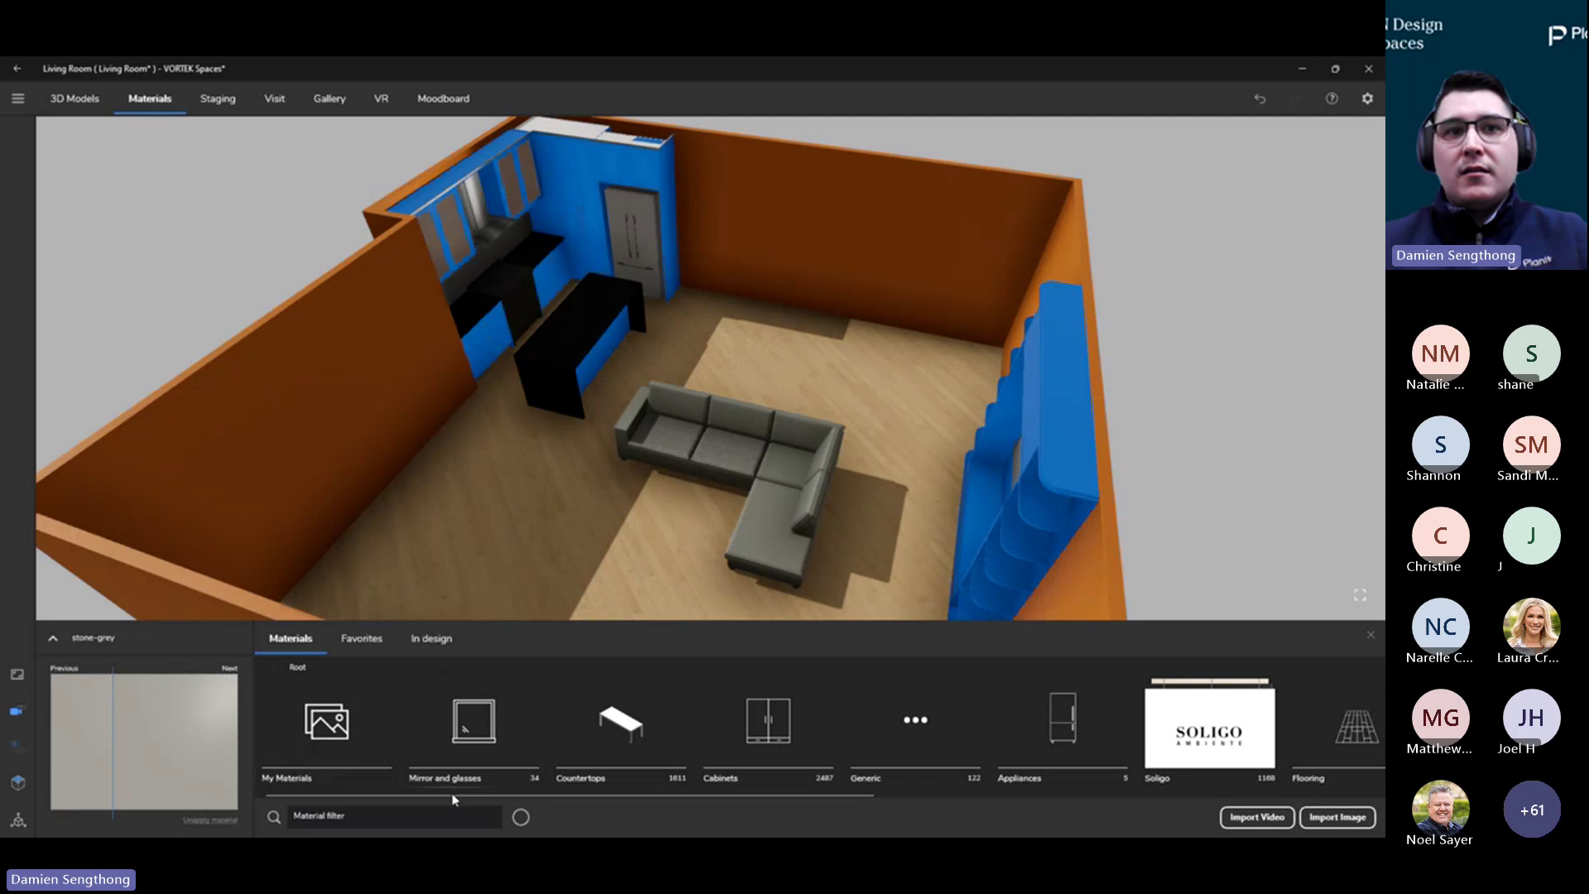
{"action": "left_click_drag", "start_coordinate": [454, 800], "coordinate": [894, 800]}
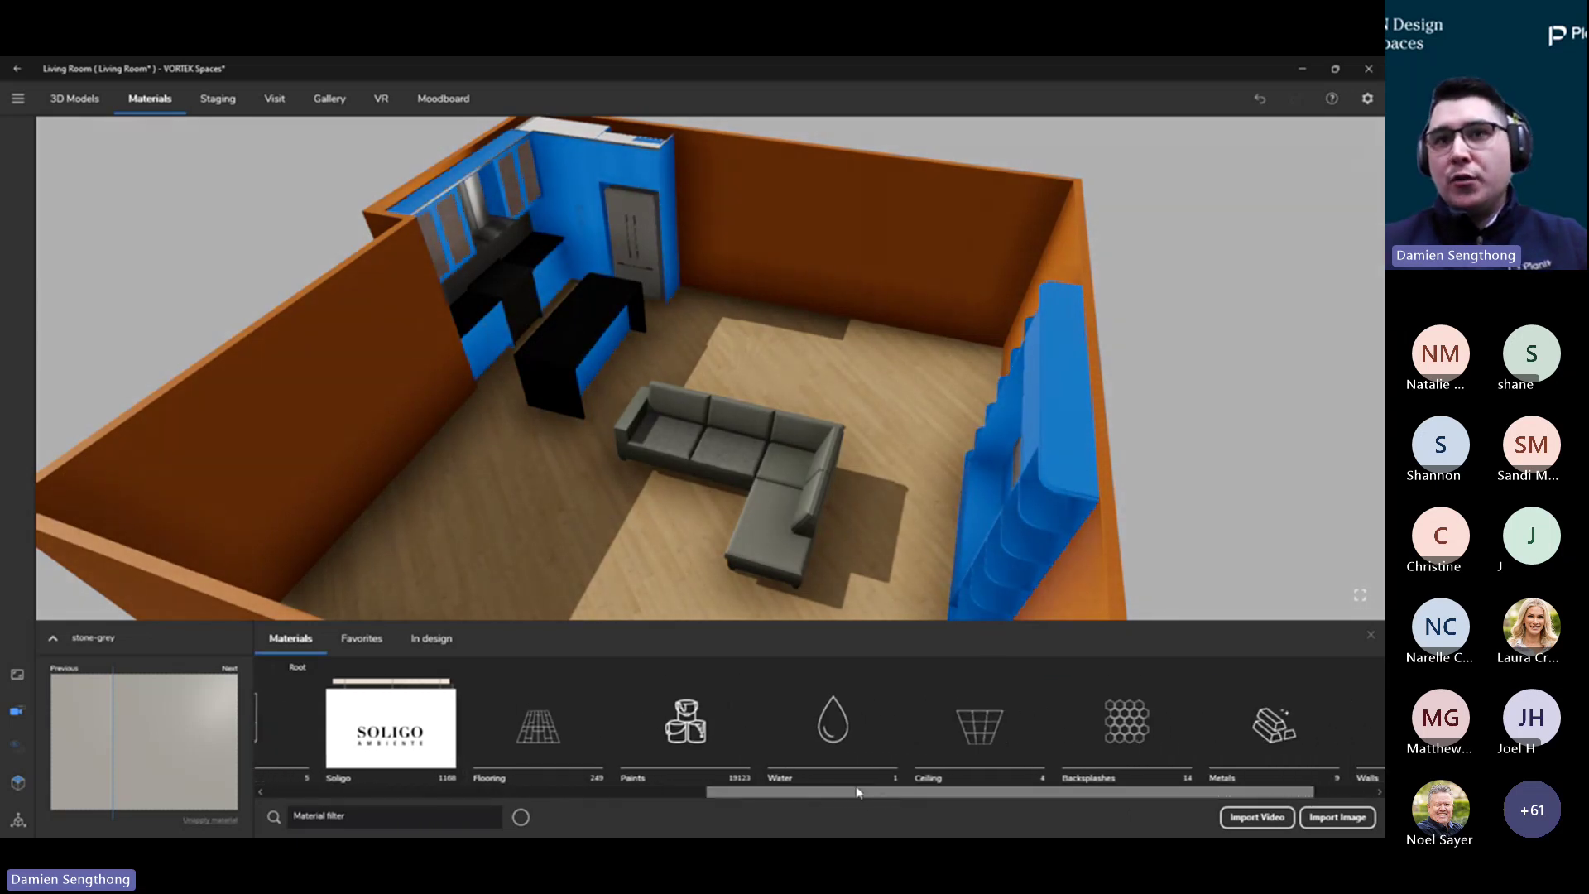
{"action": "left_click", "coordinate": [697, 735]}
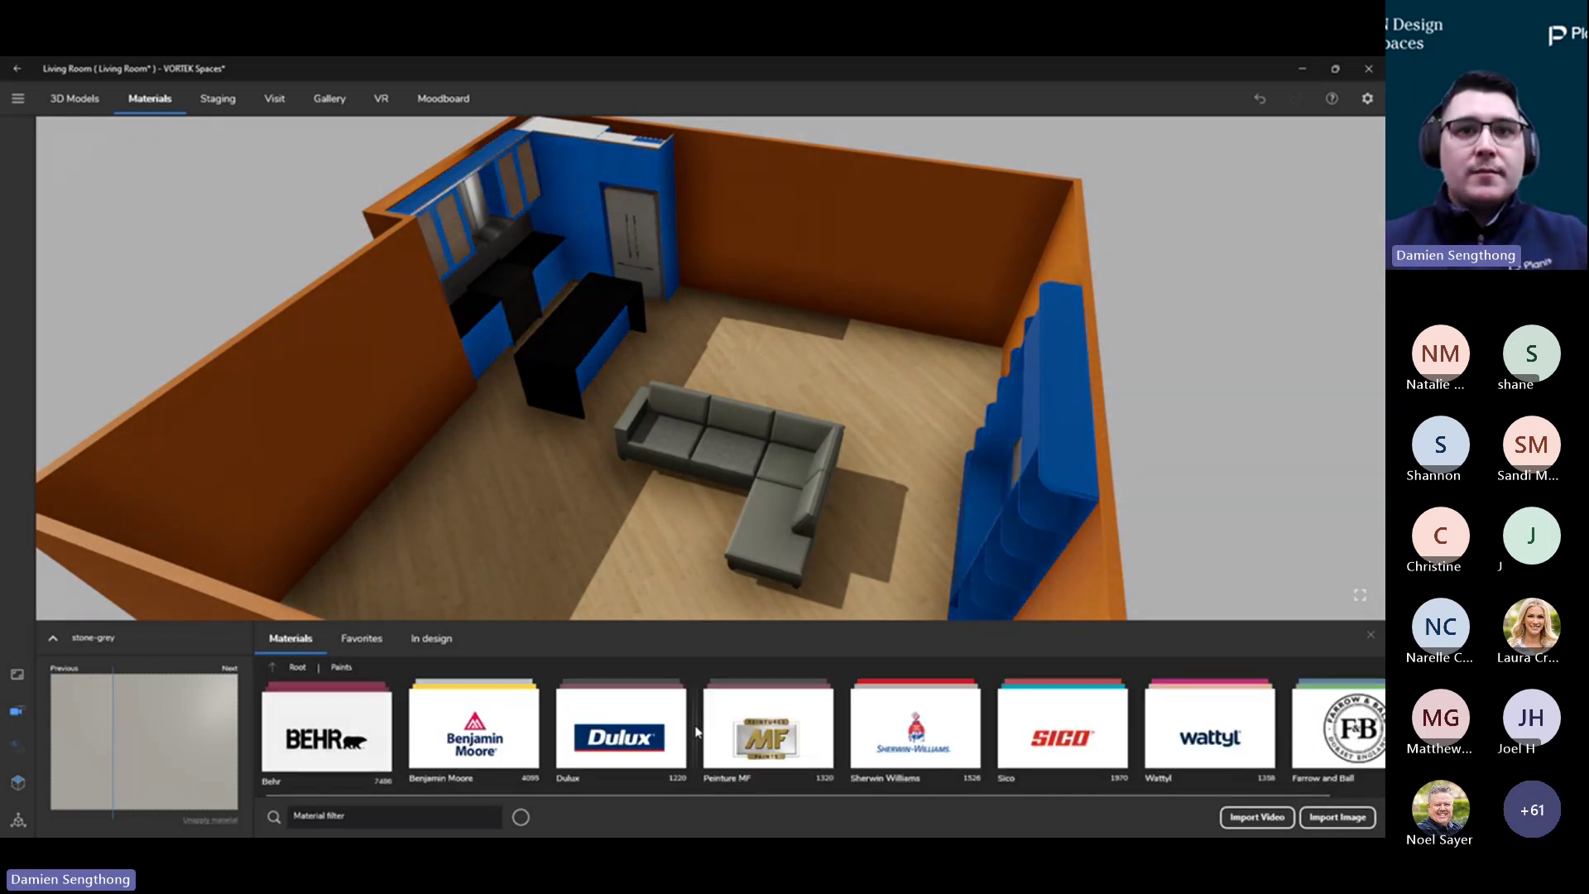
{"action": "left_click", "coordinate": [620, 732]}
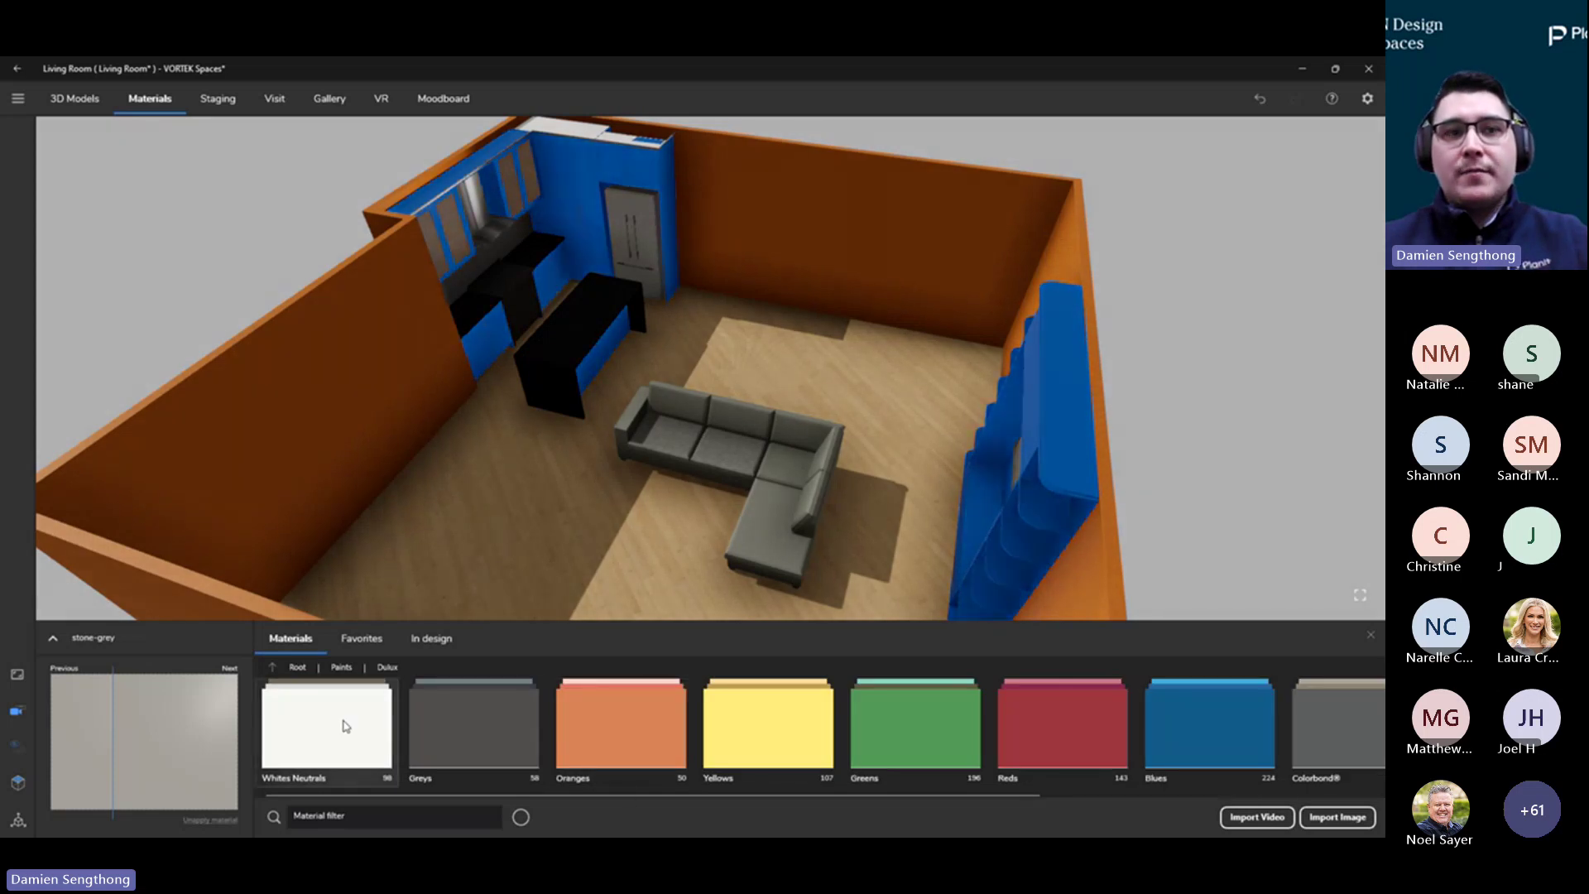
{"action": "left_click", "coordinate": [352, 728]}
{"action": "left_click", "coordinate": [345, 721]}
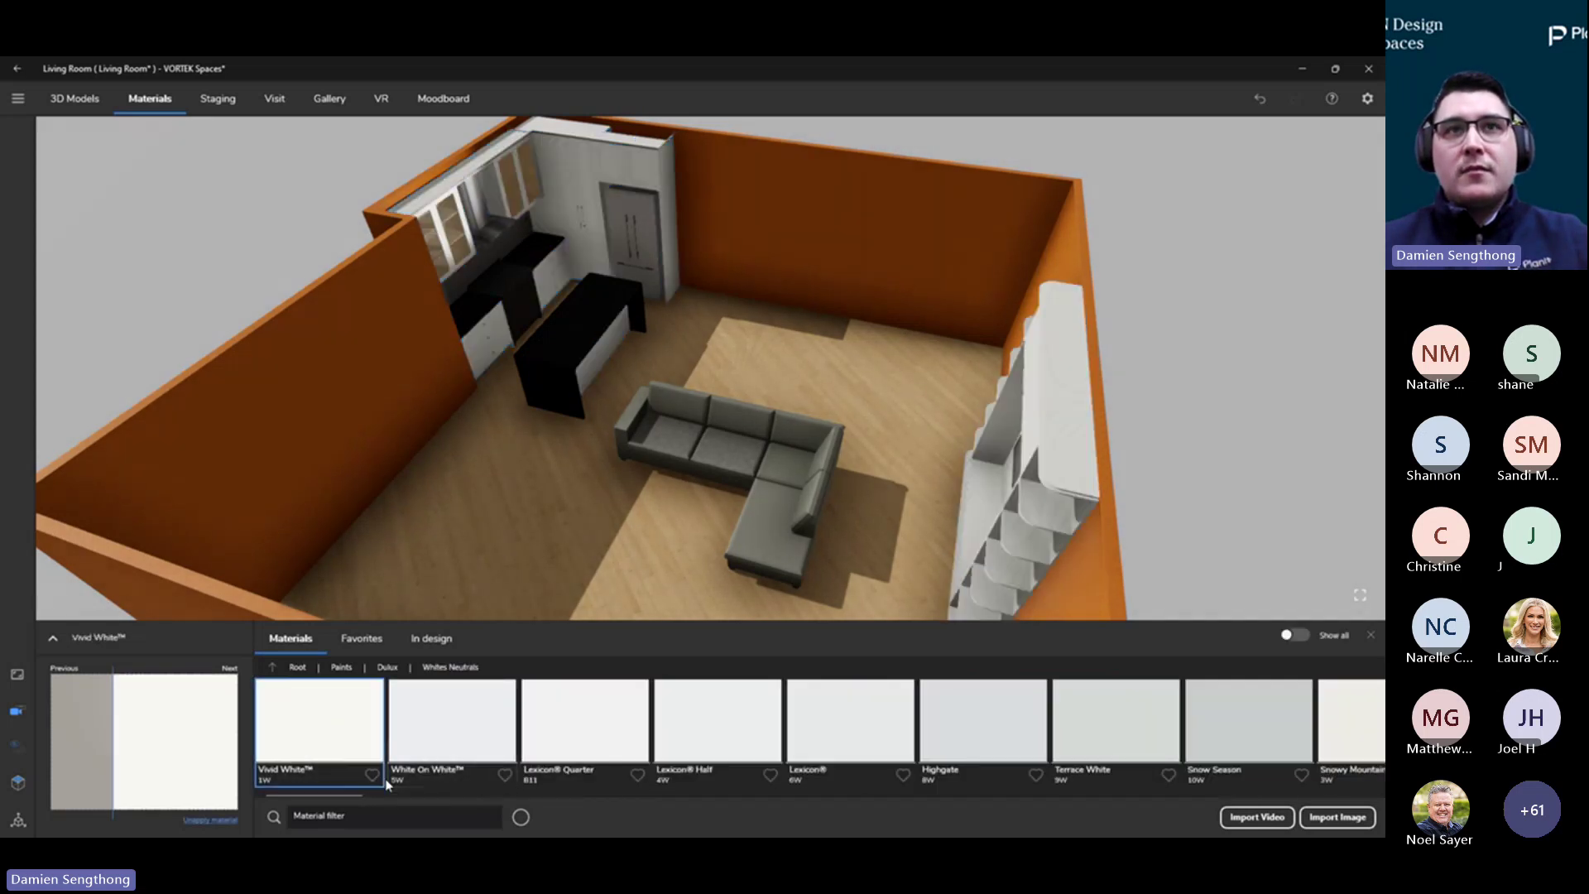
Try out selecting single cabinet parts around the refrigerator and several of them together, and clear the selection
{"action": "left_click_drag", "start_coordinate": [641, 381], "coordinate": [690, 377]}
{"action": "left_click", "coordinate": [690, 374]}
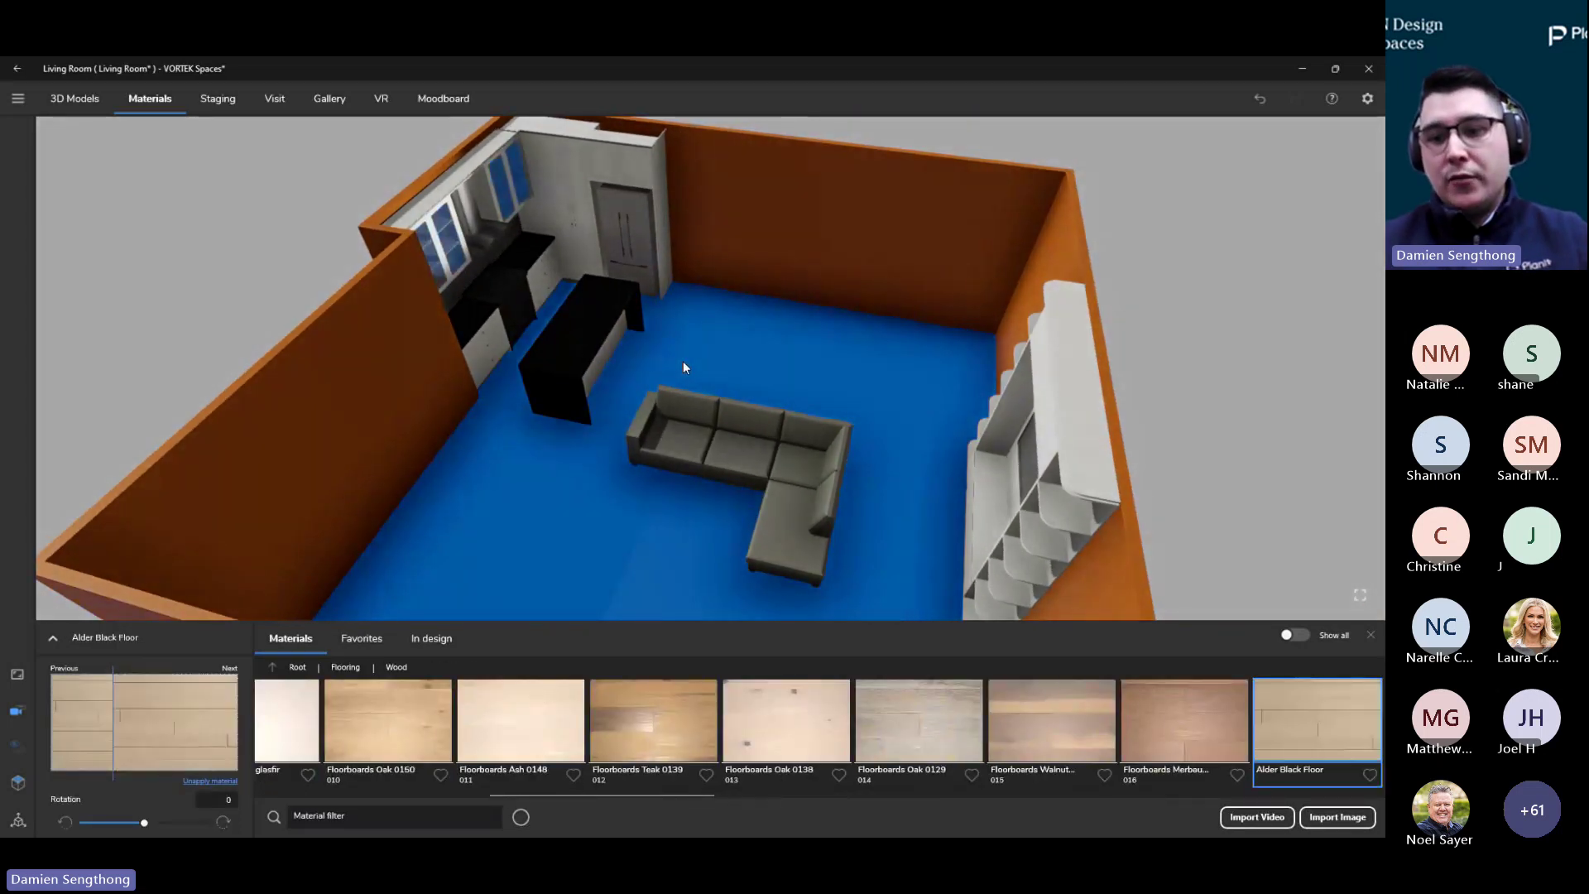
{"action": "left_click", "coordinate": [609, 171]}
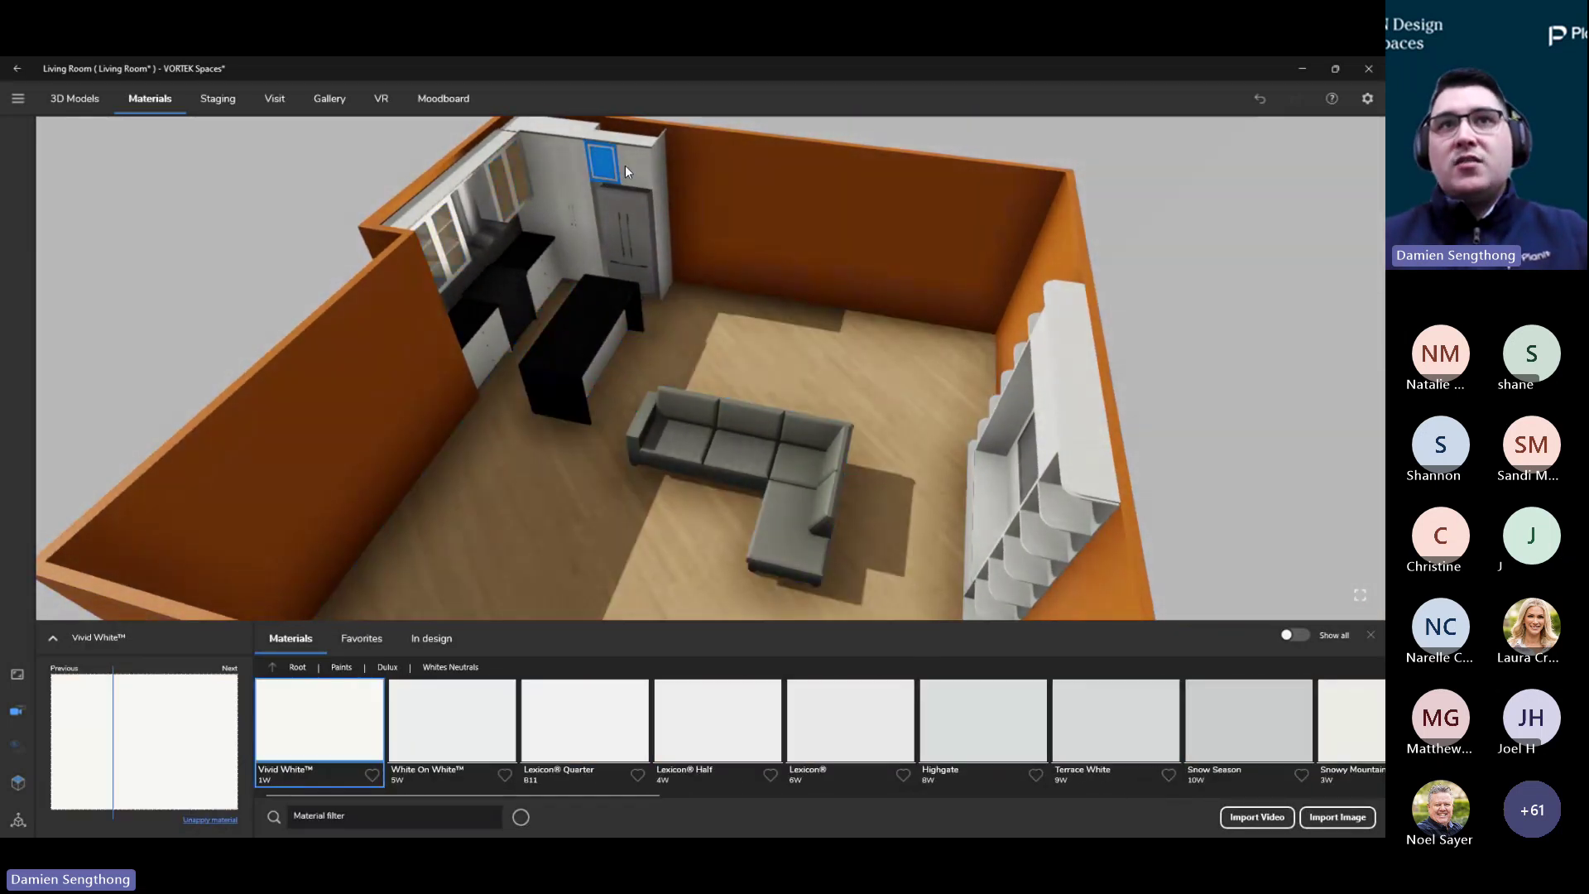
{"action": "left_click", "coordinate": [663, 239]}
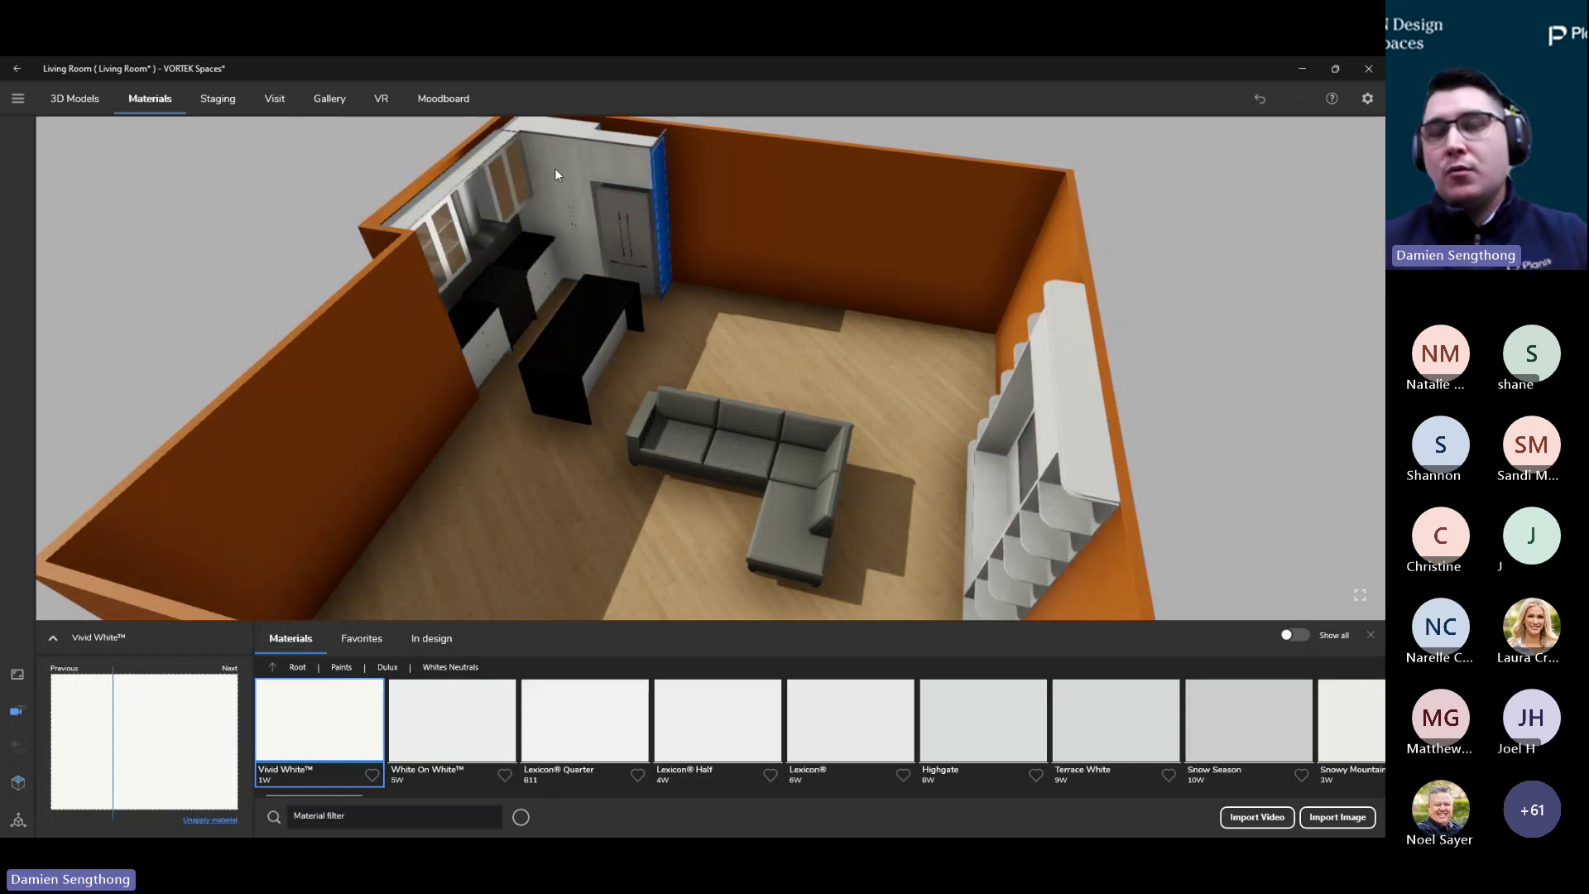
{"action": "left_click", "coordinate": [632, 167]}
{"action": "left_click", "coordinate": [623, 171]}
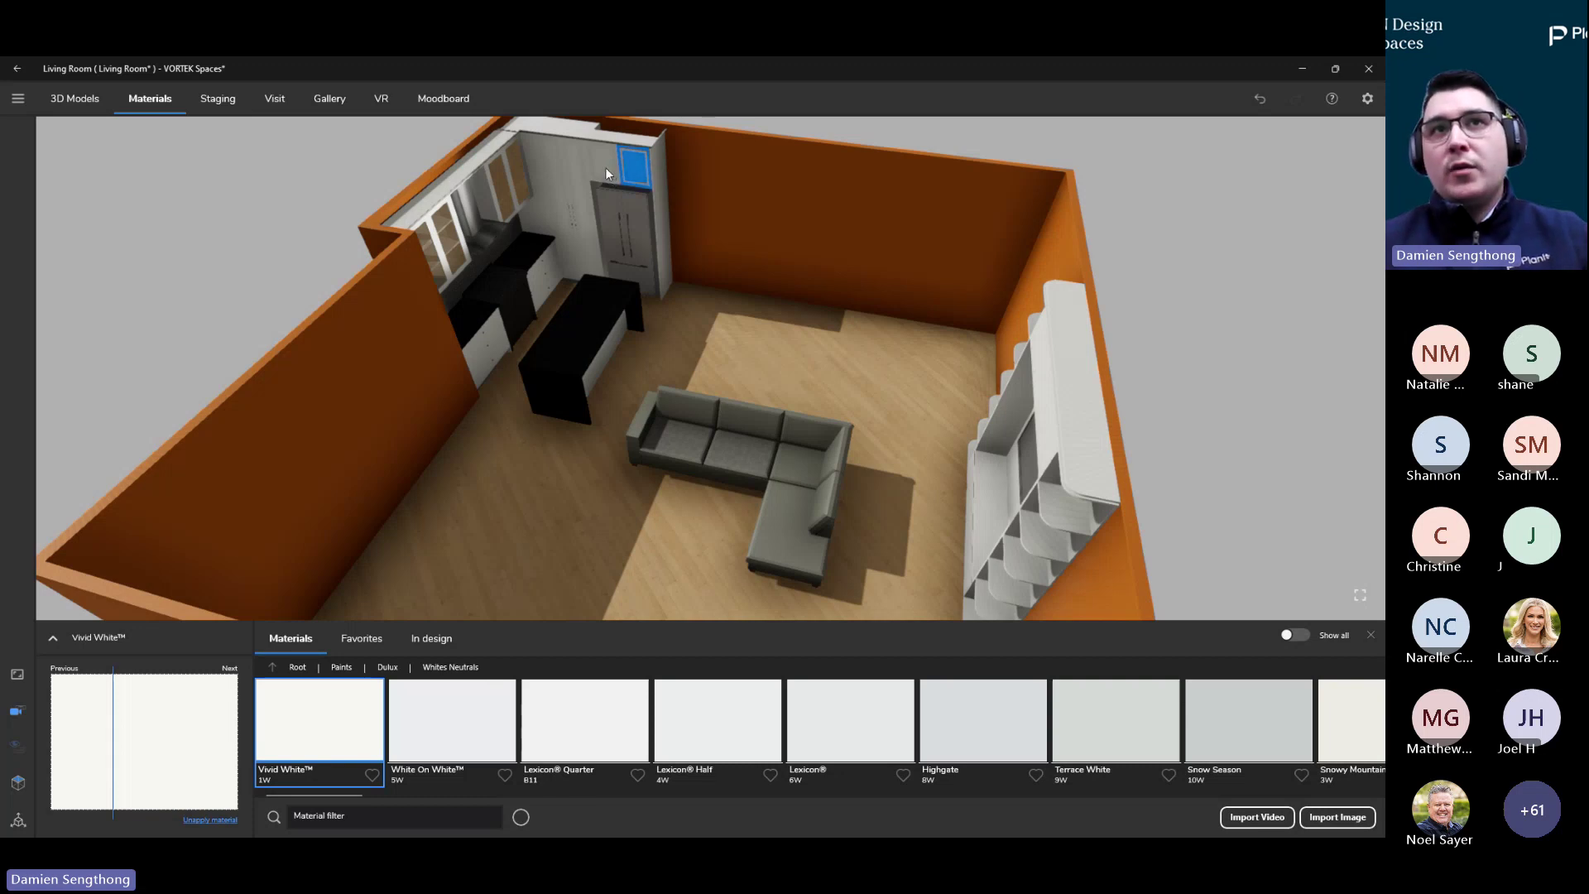
{"action": "left_click", "coordinate": [586, 175]}
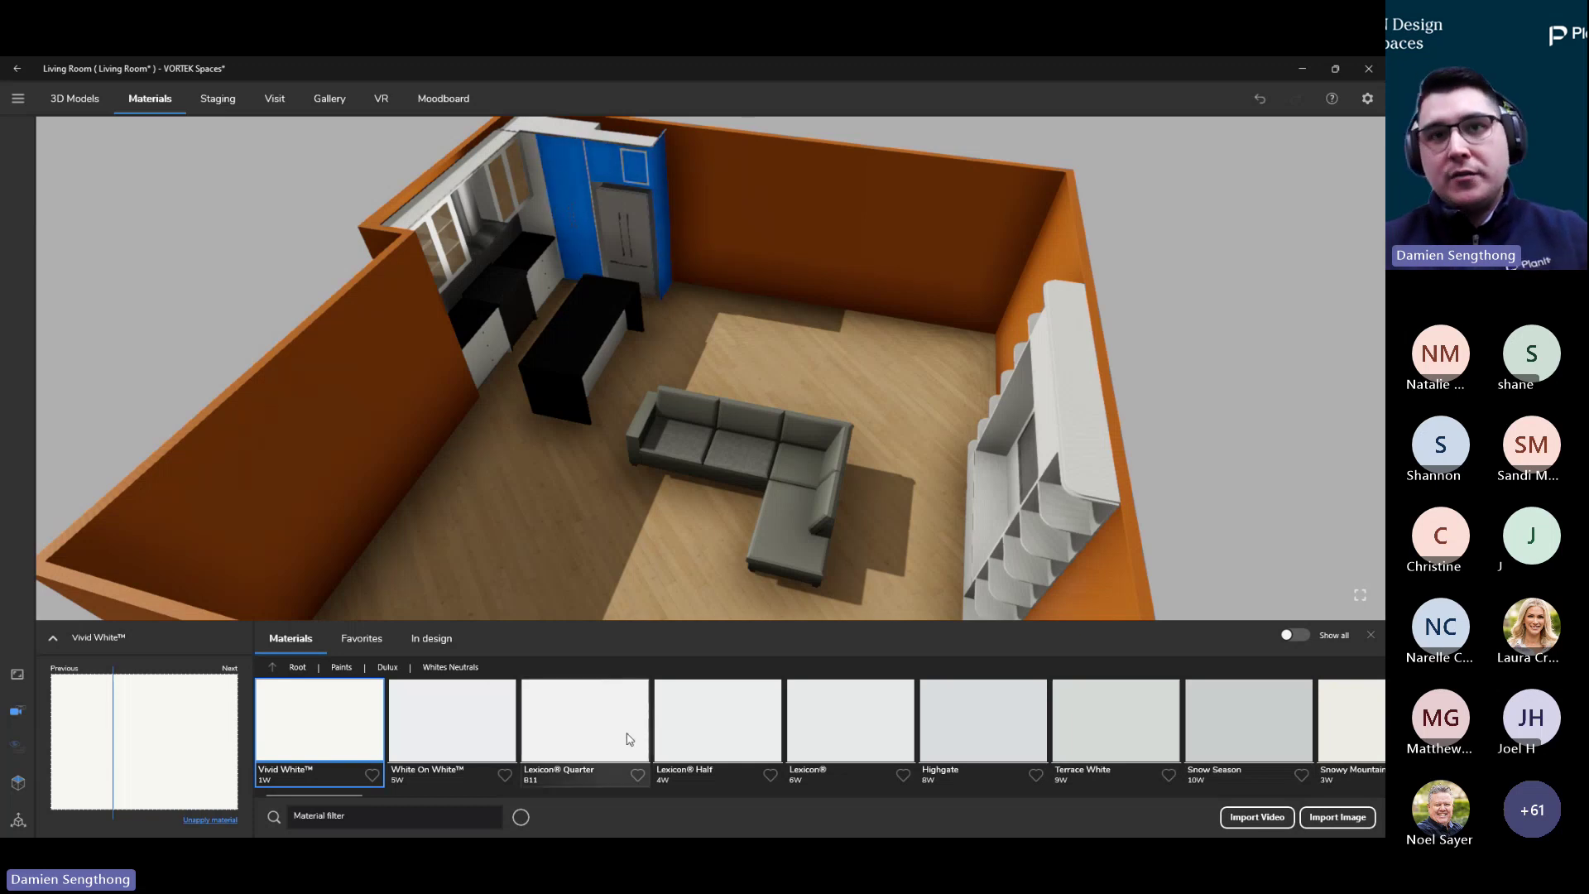
{"action": "left_click", "coordinate": [52, 639]}
{"action": "left_click", "coordinate": [53, 133]}
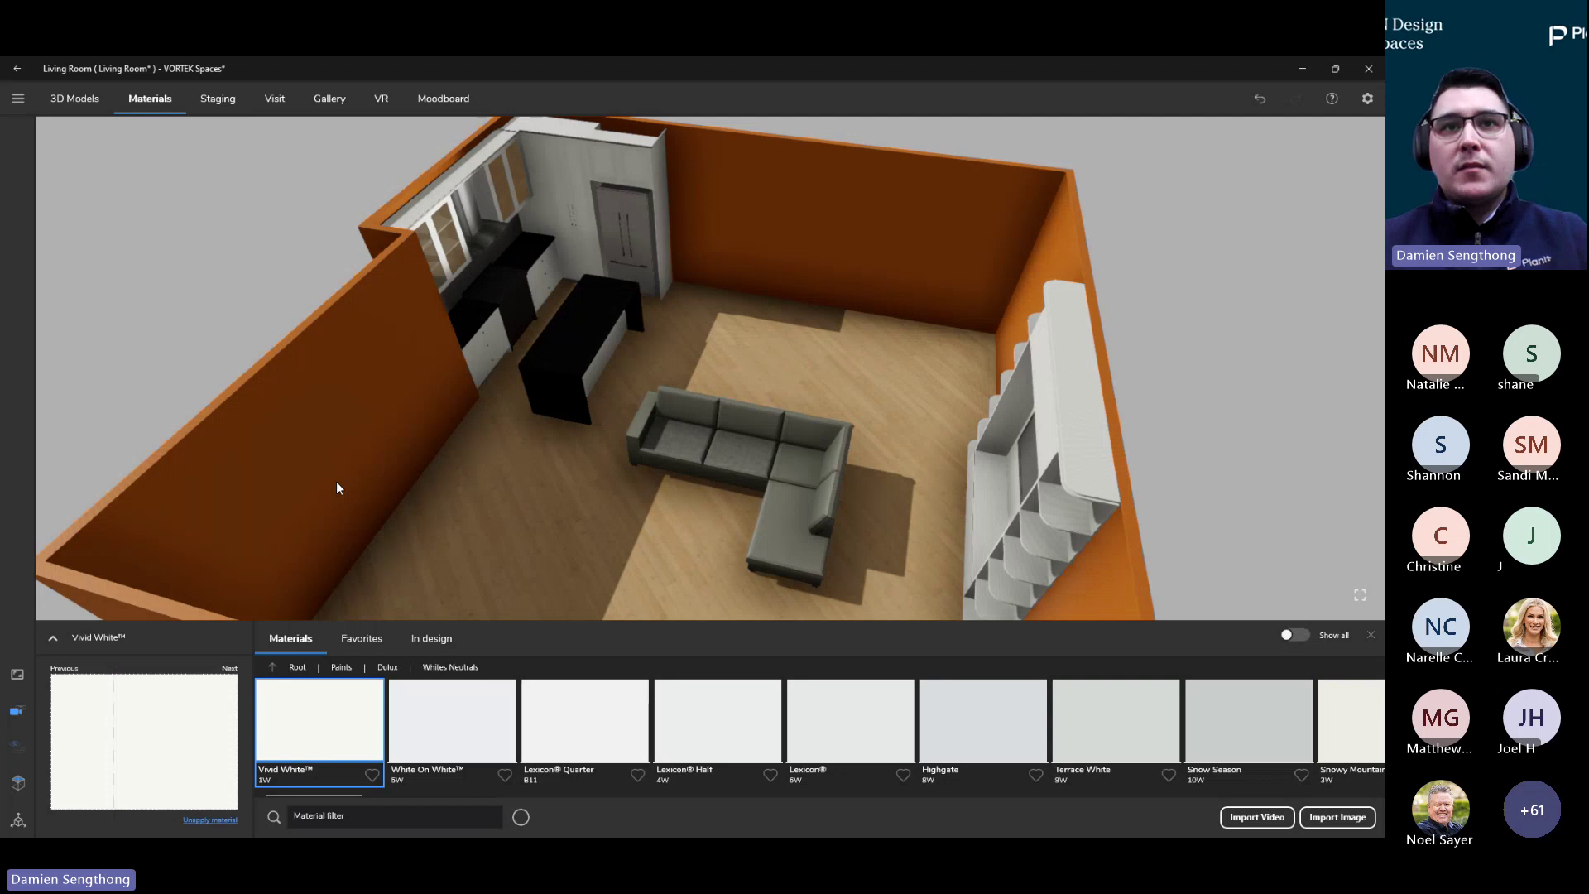
Browse the 3D model library's categories and open the Windows collection
{"action": "left_click_drag", "start_coordinate": [525, 482], "coordinate": [522, 532]}
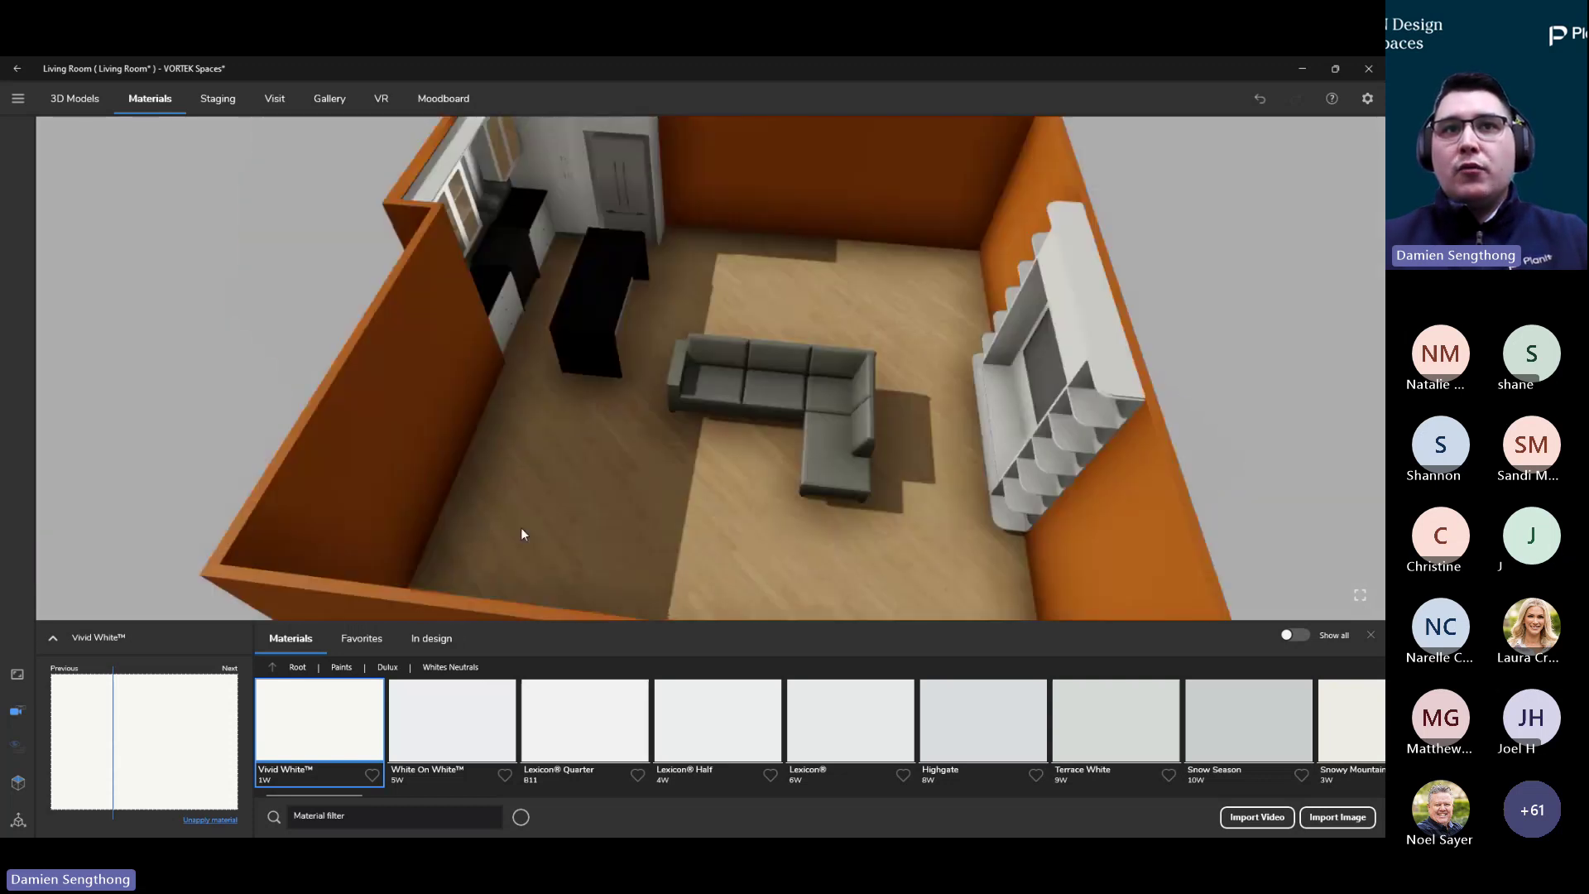
{"action": "left_click_drag", "start_coordinate": [596, 497], "coordinate": [825, 420]}
{"action": "left_click_drag", "start_coordinate": [743, 262], "coordinate": [736, 312]}
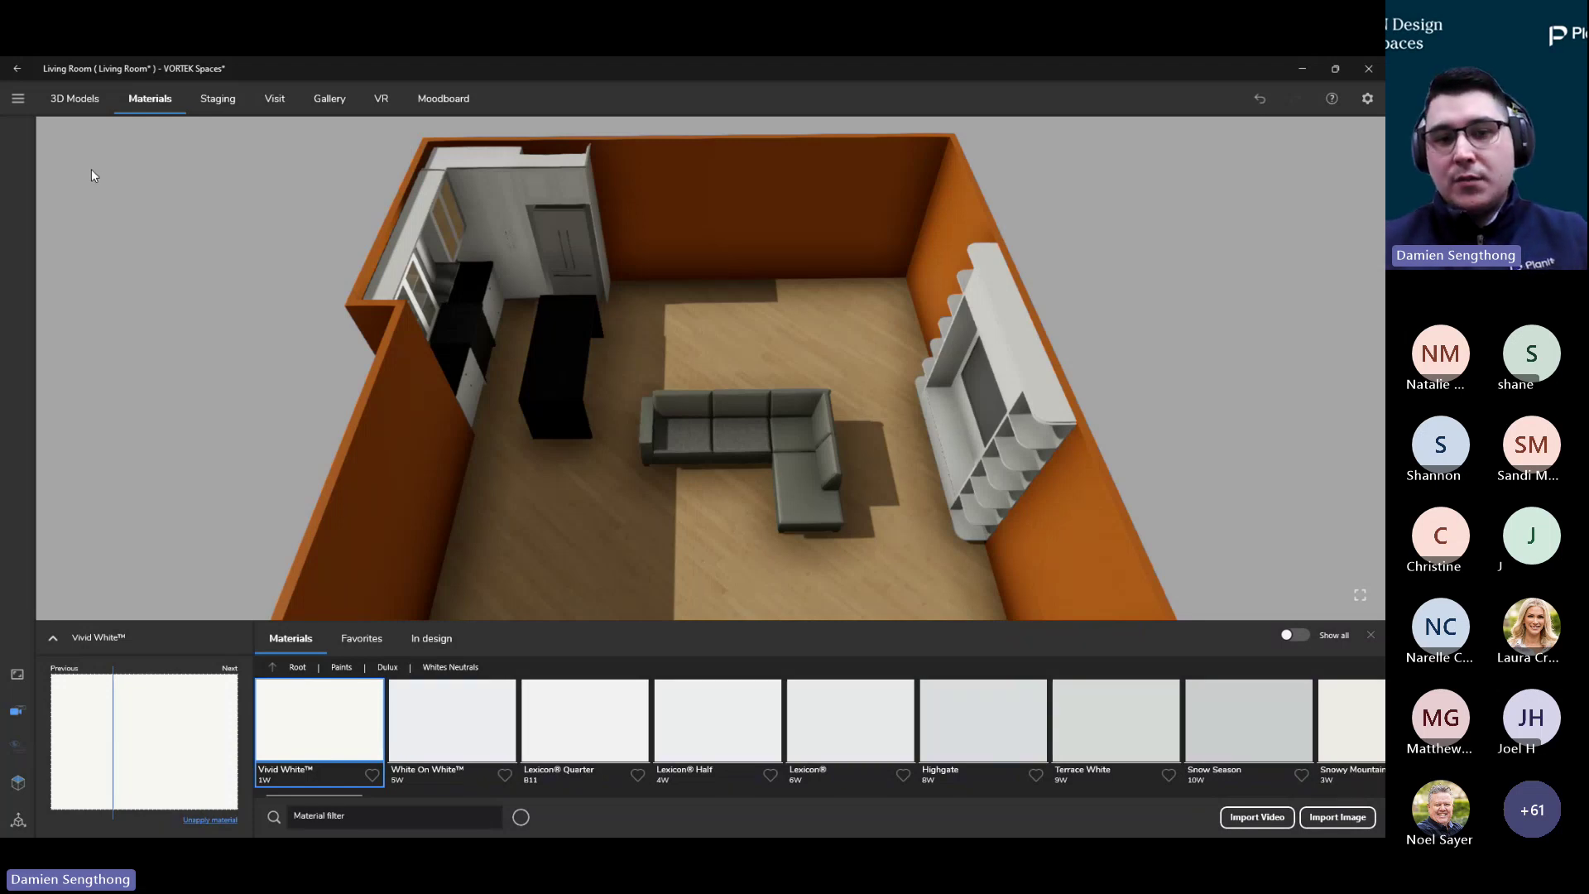
{"action": "left_click", "coordinate": [77, 98]}
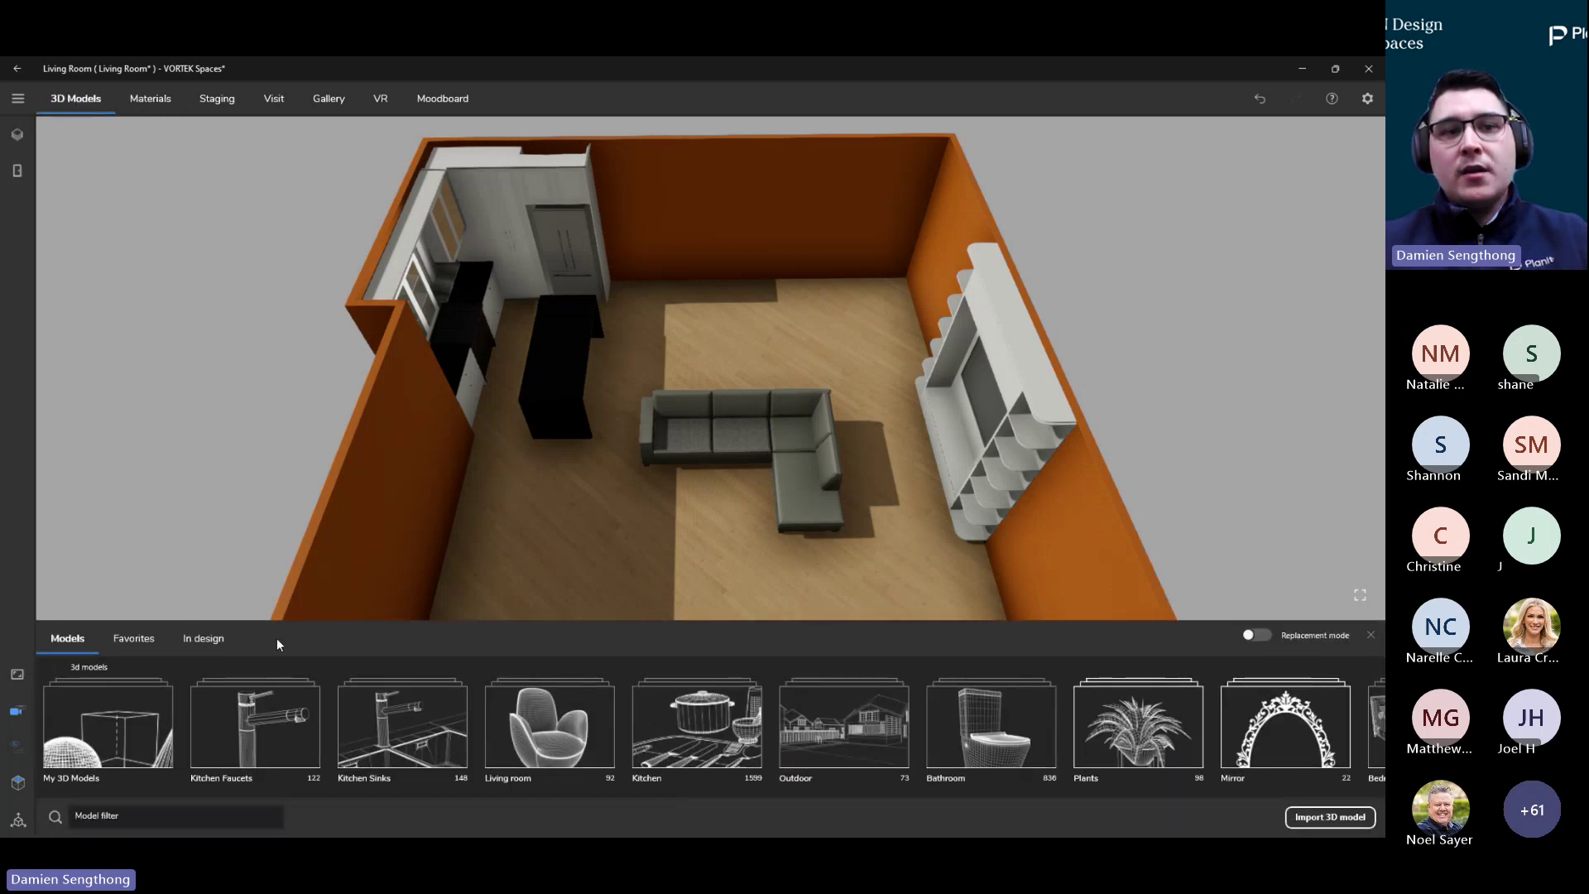
{"action": "mouse_move", "coordinate": [199, 798]}
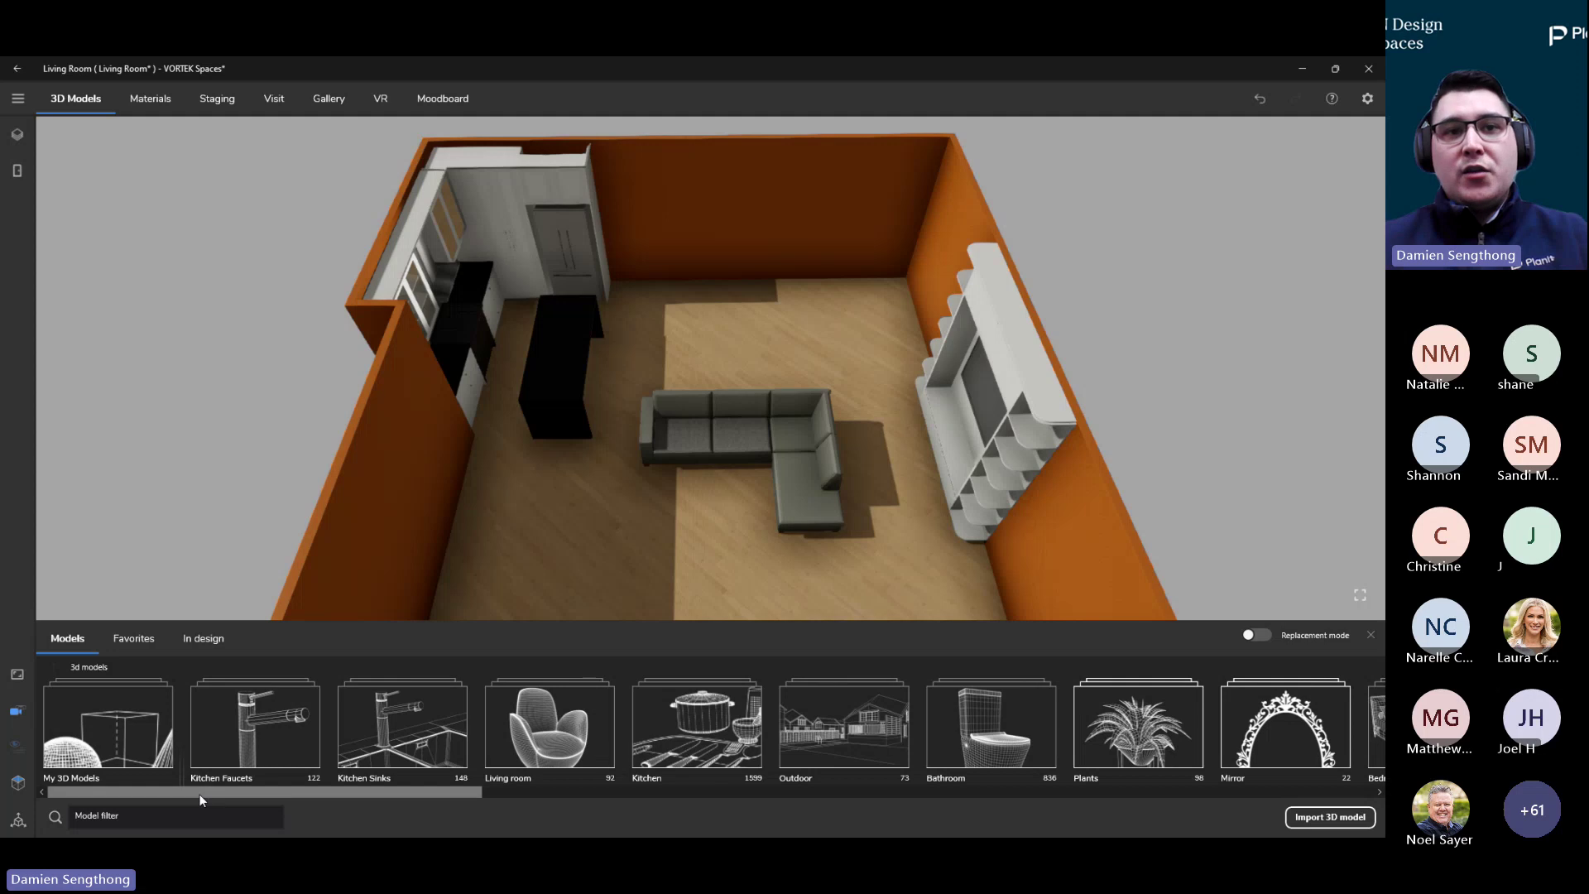
{"action": "left_click_drag", "start_coordinate": [199, 797], "coordinate": [713, 782]}
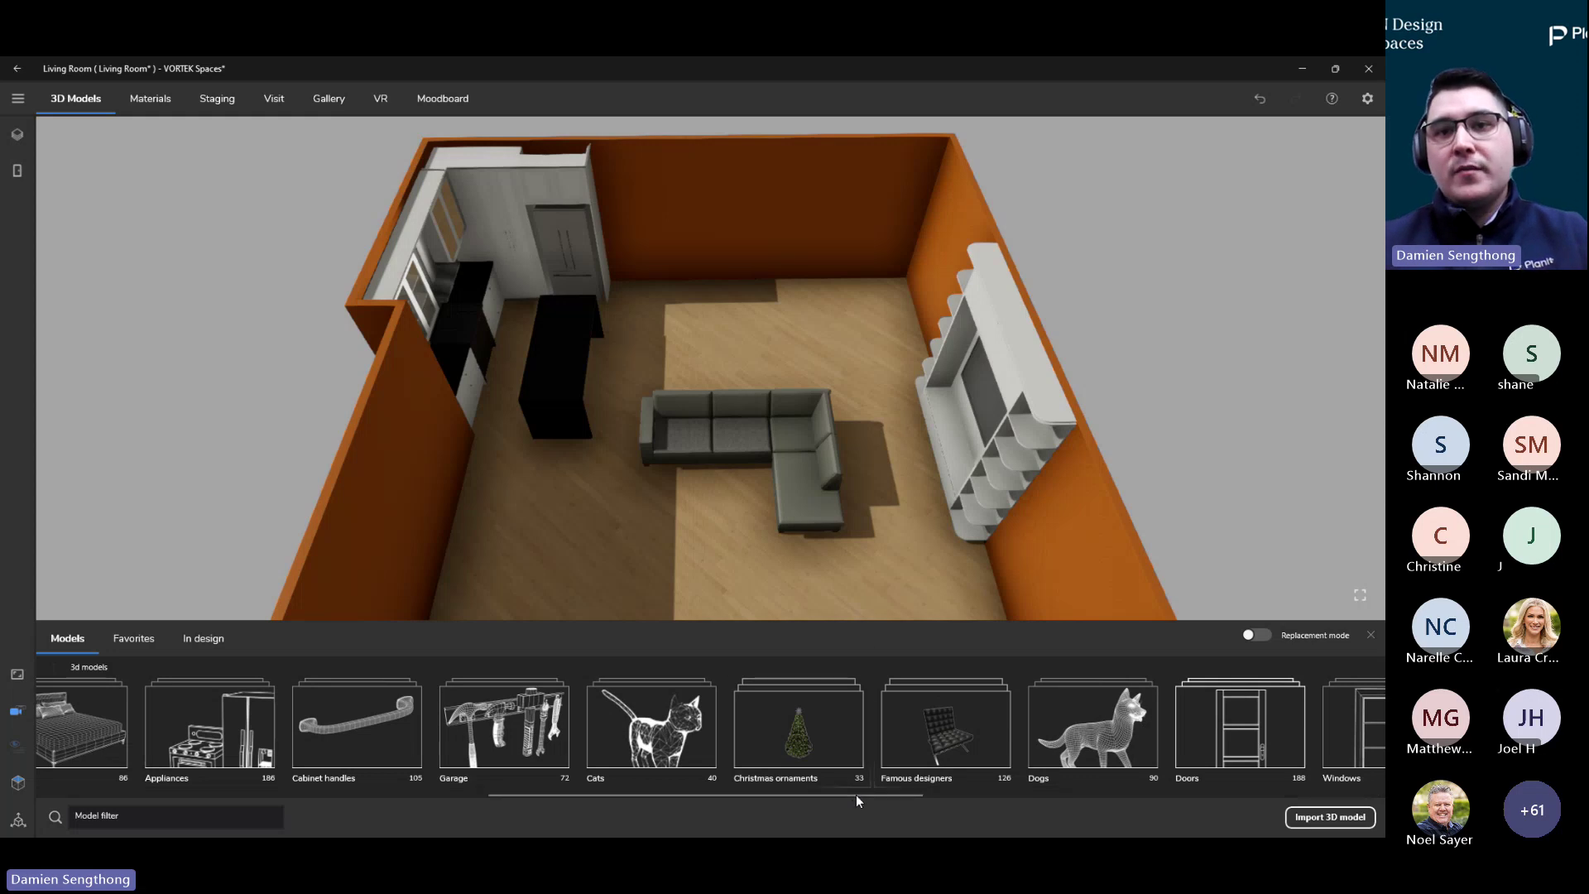
{"action": "left_click_drag", "start_coordinate": [856, 794], "coordinate": [994, 792]}
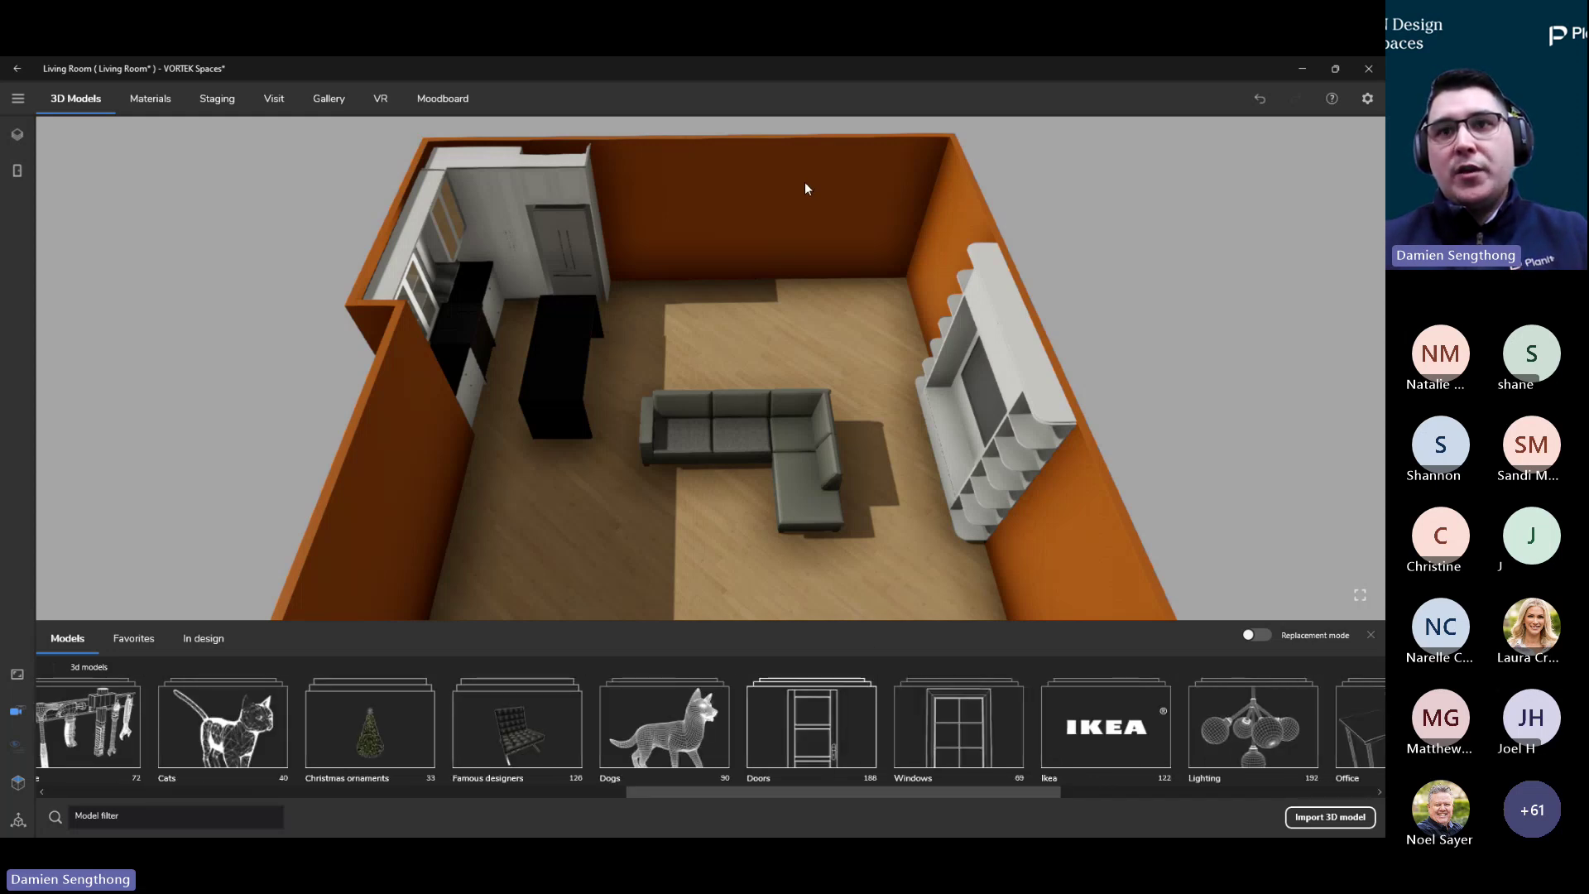
{"action": "left_click", "coordinate": [960, 732]}
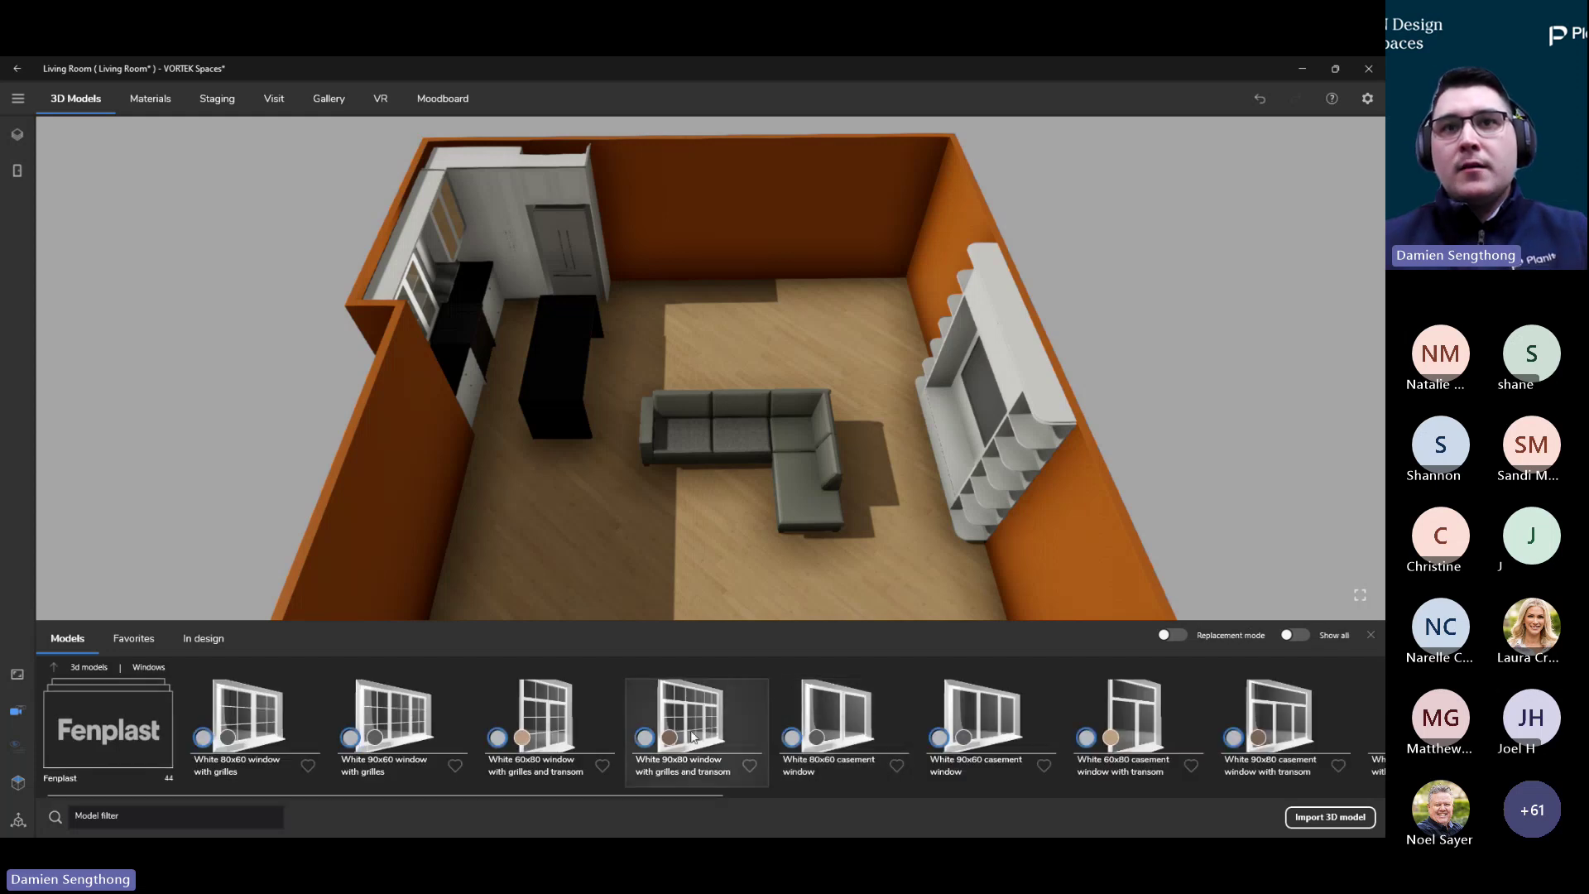
Switch the window models' finishes: black for the 80x60 grille and casement windows, wood for the 90x80 with grilles and transom, white for the 60x80
{"action": "left_click", "coordinate": [522, 737]}
{"action": "left_click", "coordinate": [228, 737]}
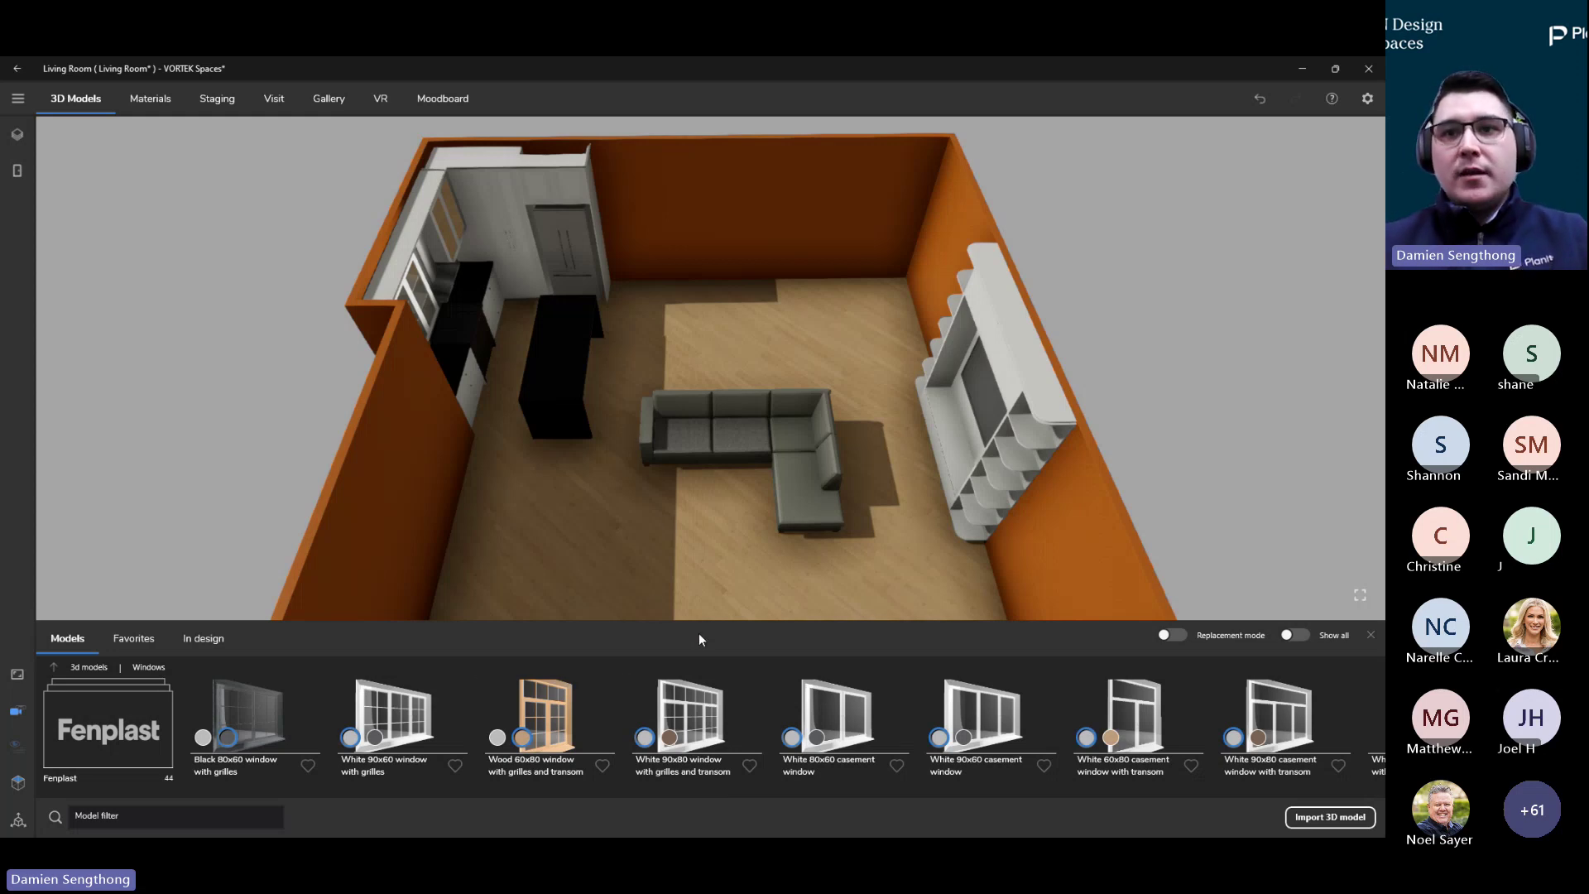
{"action": "left_click", "coordinate": [669, 738]}
{"action": "left_click", "coordinate": [816, 738]}
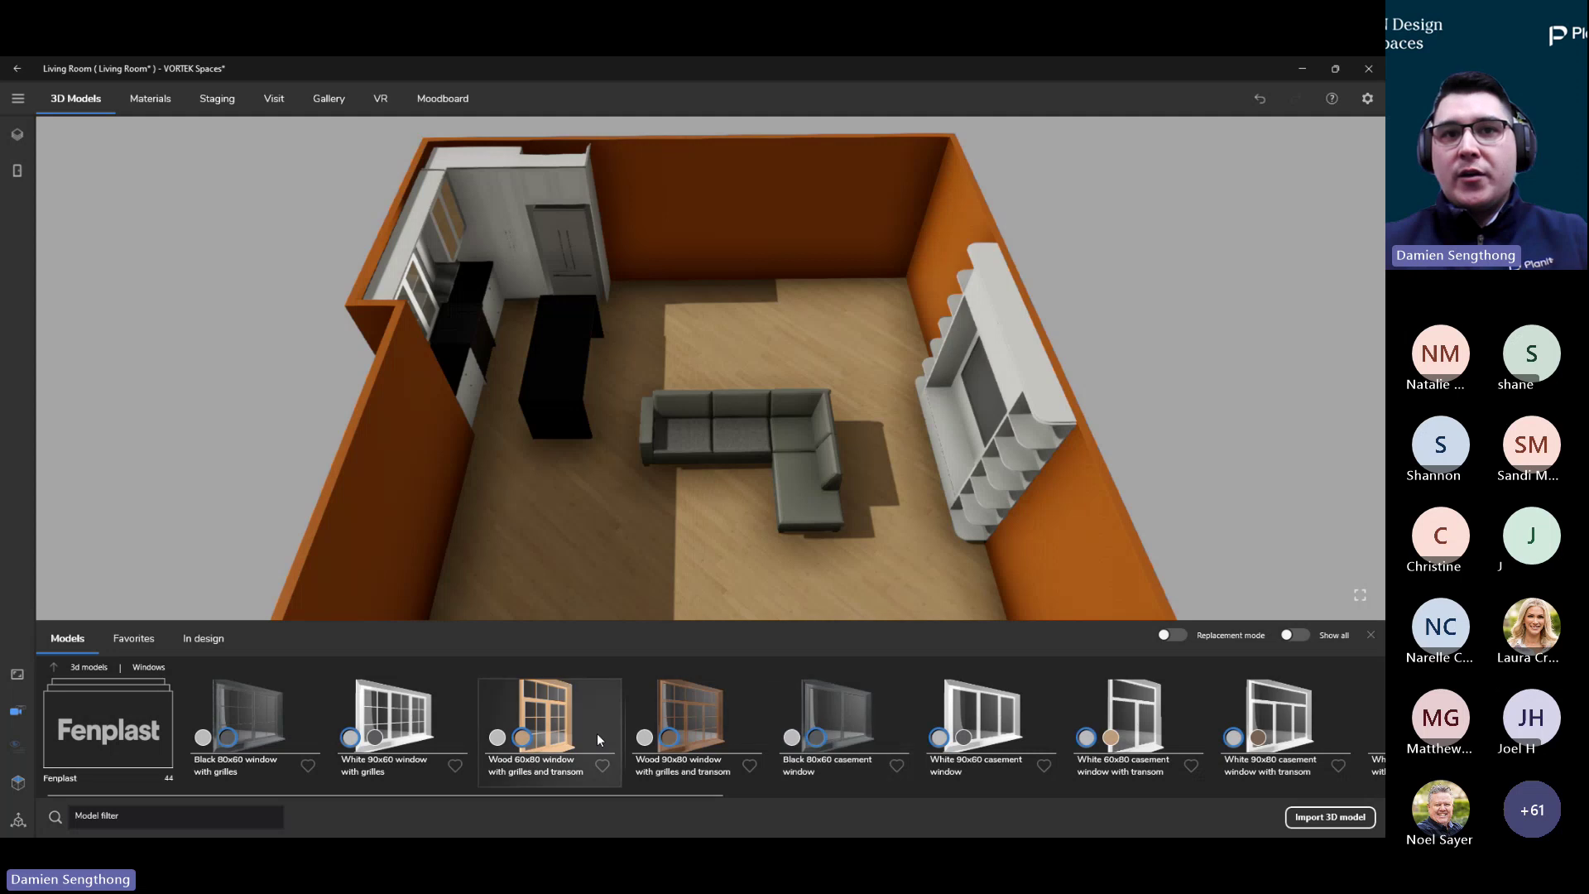
{"action": "left_click", "coordinate": [498, 737]}
{"action": "left_click", "coordinate": [522, 738]}
{"action": "left_click", "coordinate": [498, 738]}
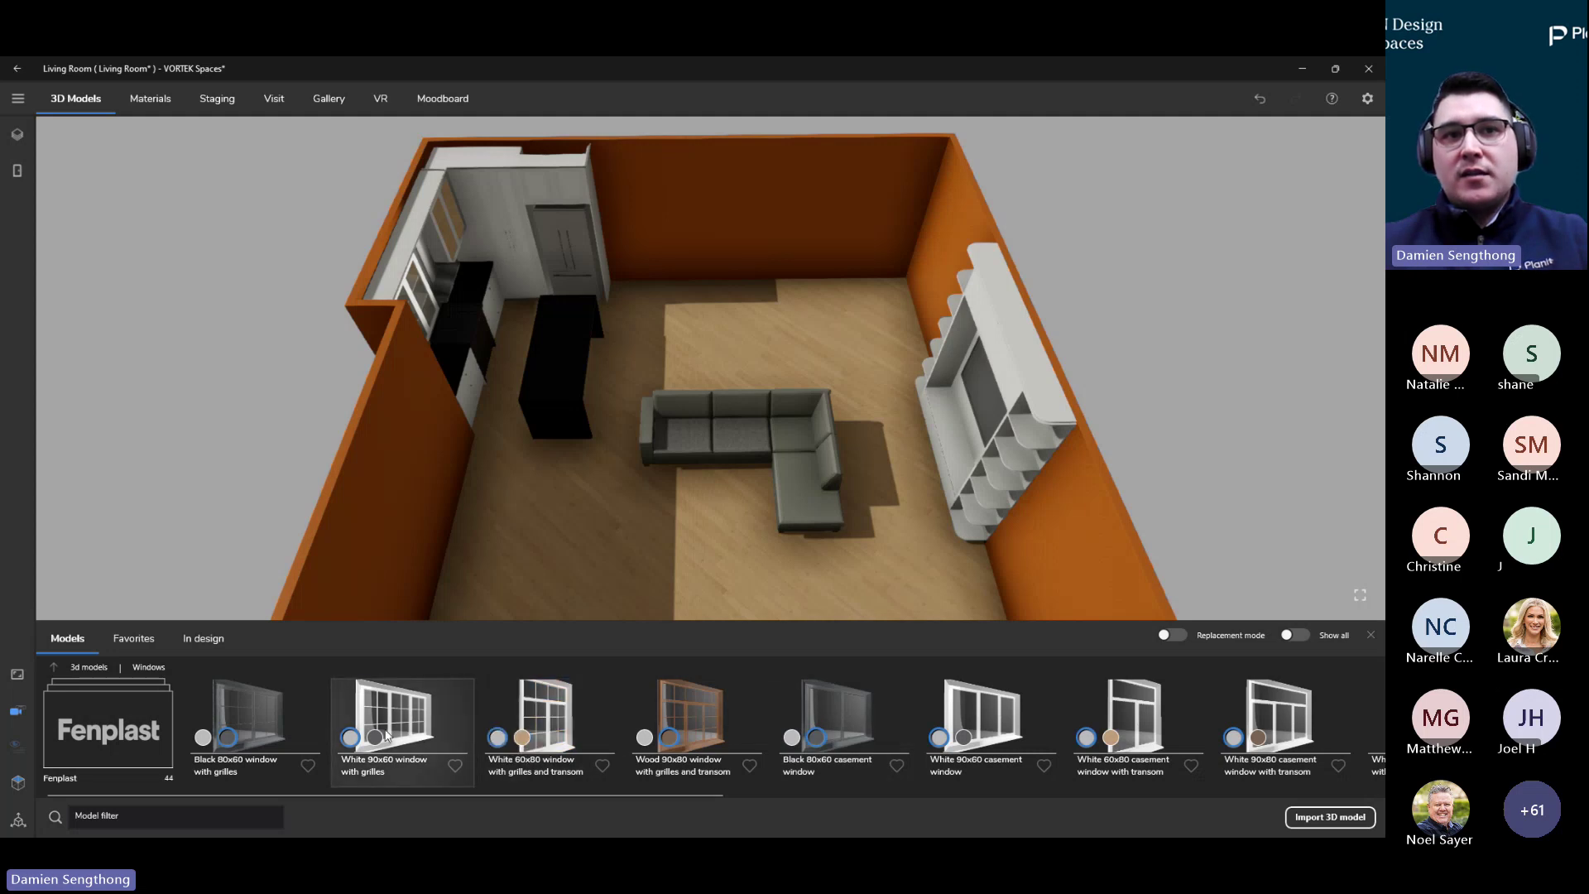
Switch the 90x60 window with grilles repeatedly between its black and white finishes, ending on white
{"action": "left_click", "coordinate": [376, 737]}
{"action": "left_click", "coordinate": [350, 738]}
{"action": "left_click", "coordinate": [375, 738]}
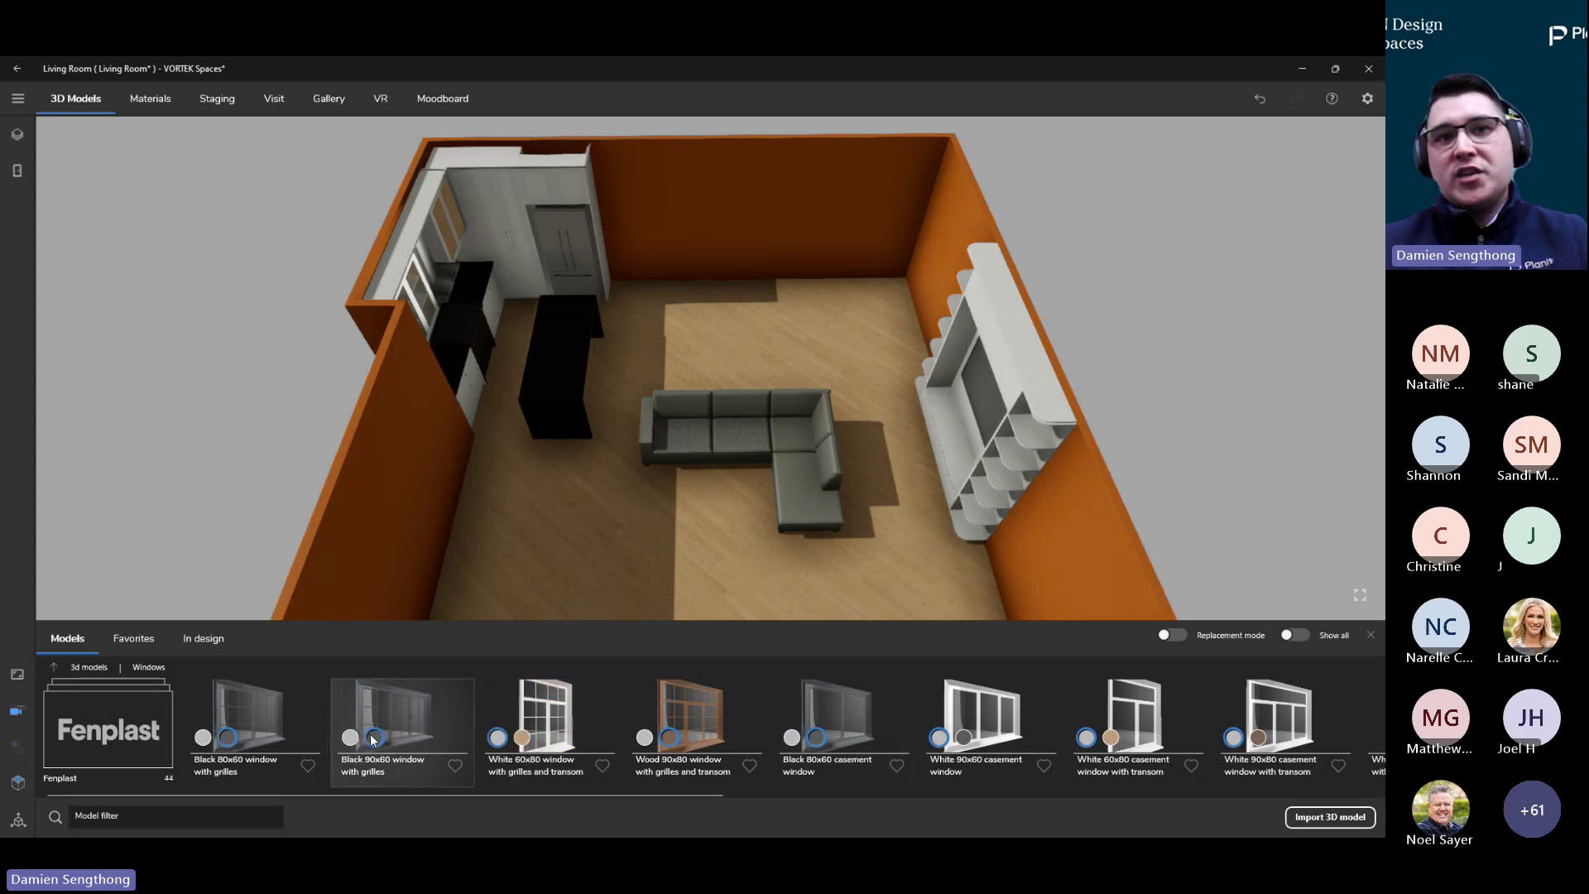
{"action": "left_click", "coordinate": [351, 738]}
{"action": "left_click", "coordinate": [375, 737]}
{"action": "left_click", "coordinate": [350, 737]}
{"action": "left_click", "coordinate": [375, 737]}
{"action": "left_click", "coordinate": [350, 737]}
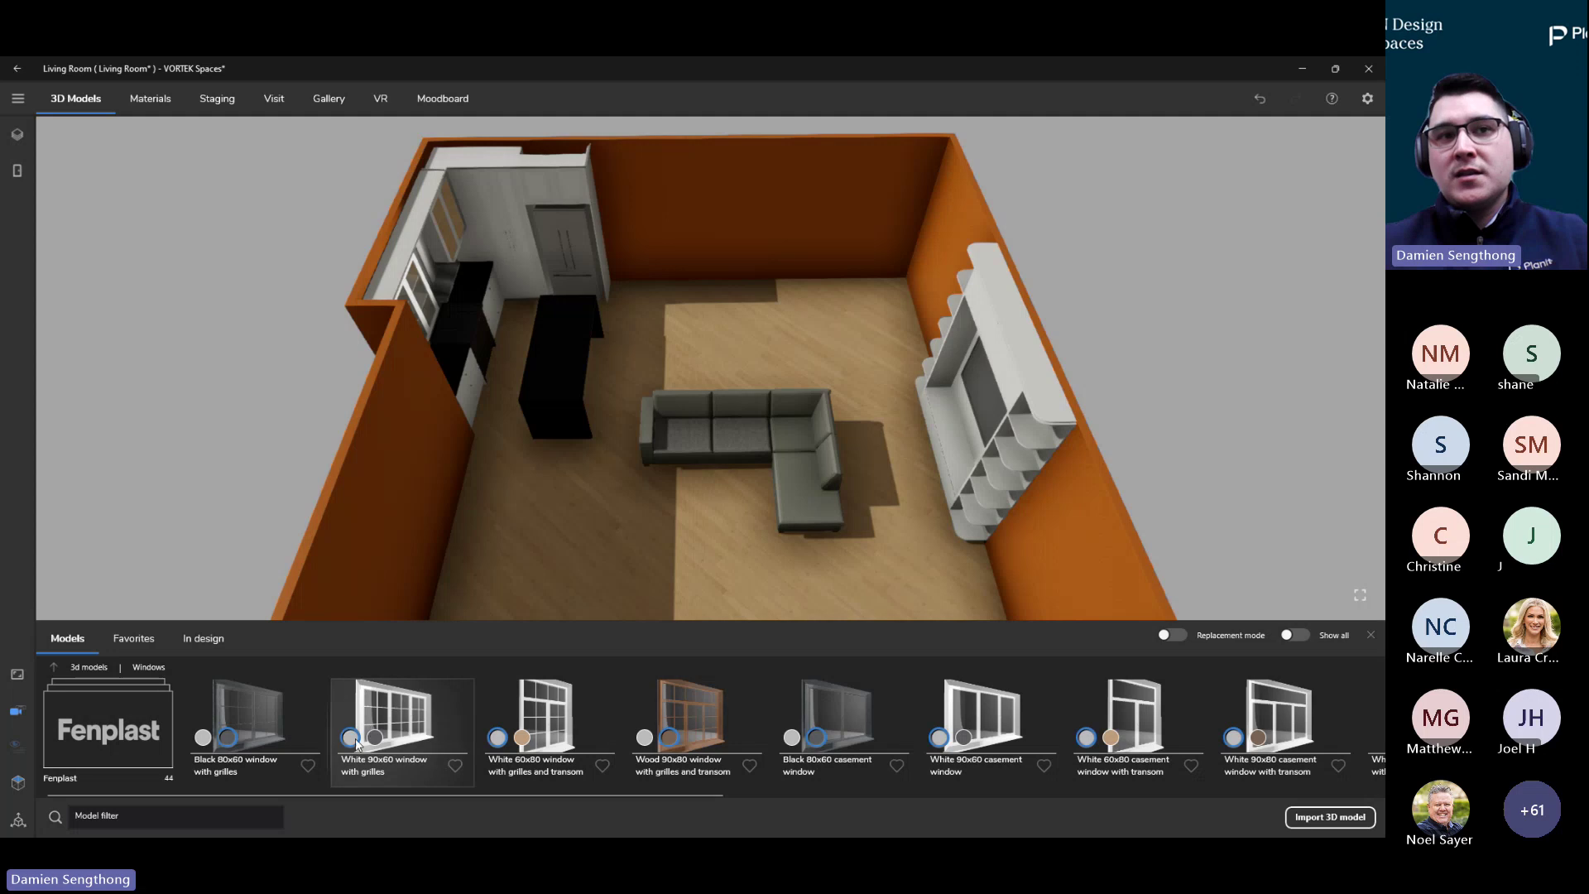
{"action": "left_click", "coordinate": [375, 738]}
{"action": "left_click", "coordinate": [350, 737]}
Place the white 90x60 window with grilles on the orange back wall beside the refrigerator cabinet
{"action": "left_click_drag", "start_coordinate": [356, 733], "coordinate": [618, 454]}
{"action": "left_click_drag", "start_coordinate": [769, 343], "coordinate": [748, 207]}
{"action": "scroll", "coordinate": [748, 205], "scroll_direction": "up", "scroll_amount": 5}
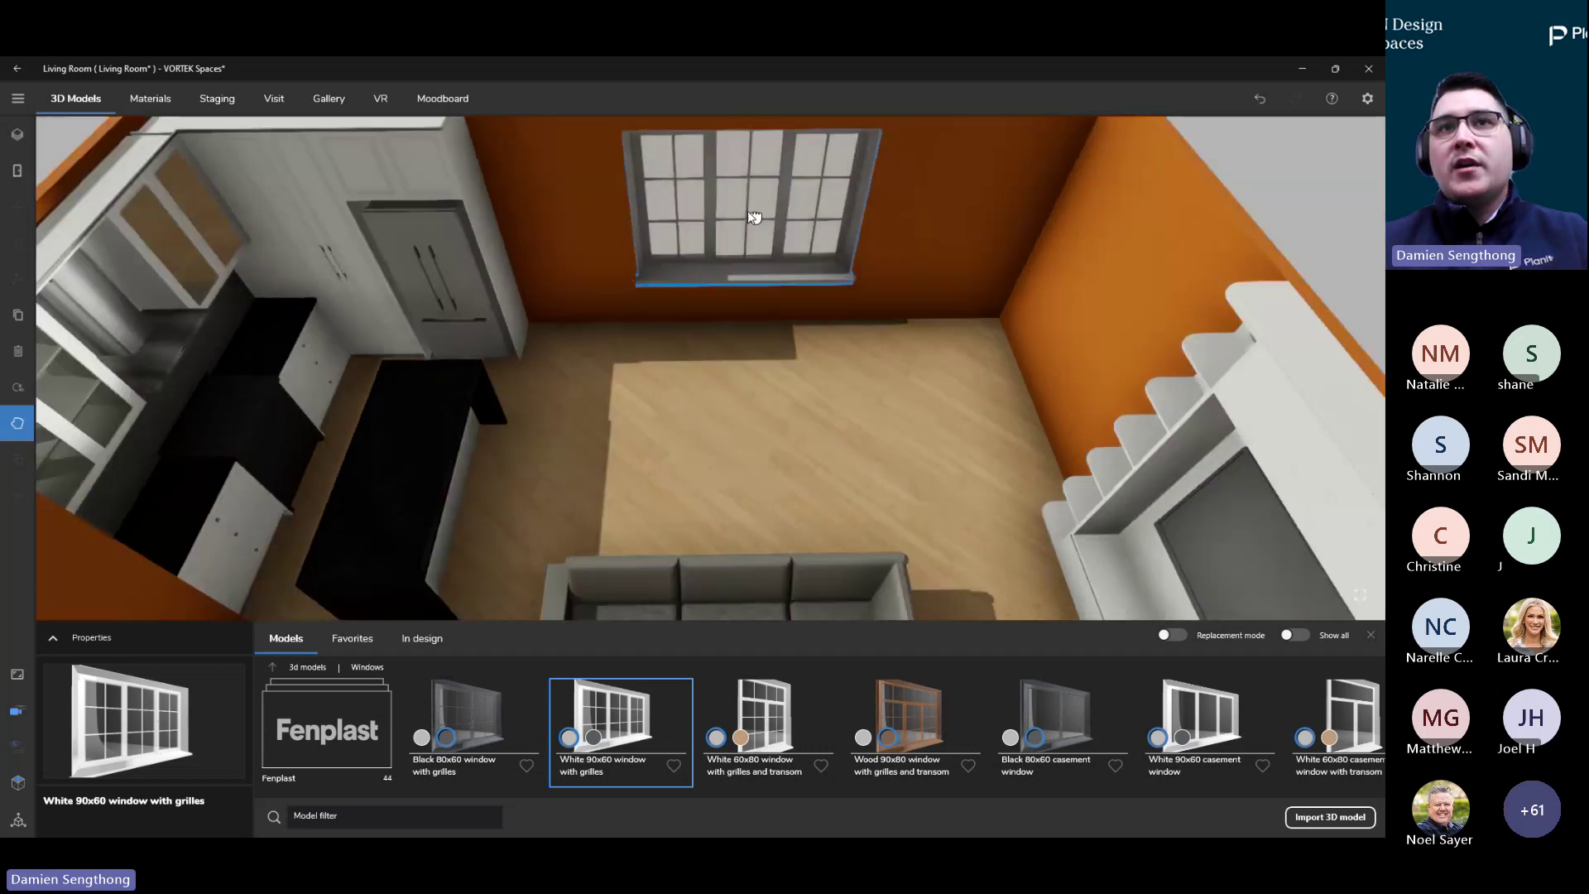
{"action": "middle_click_drag", "start_coordinate": [749, 197], "coordinate": [747, 267]}
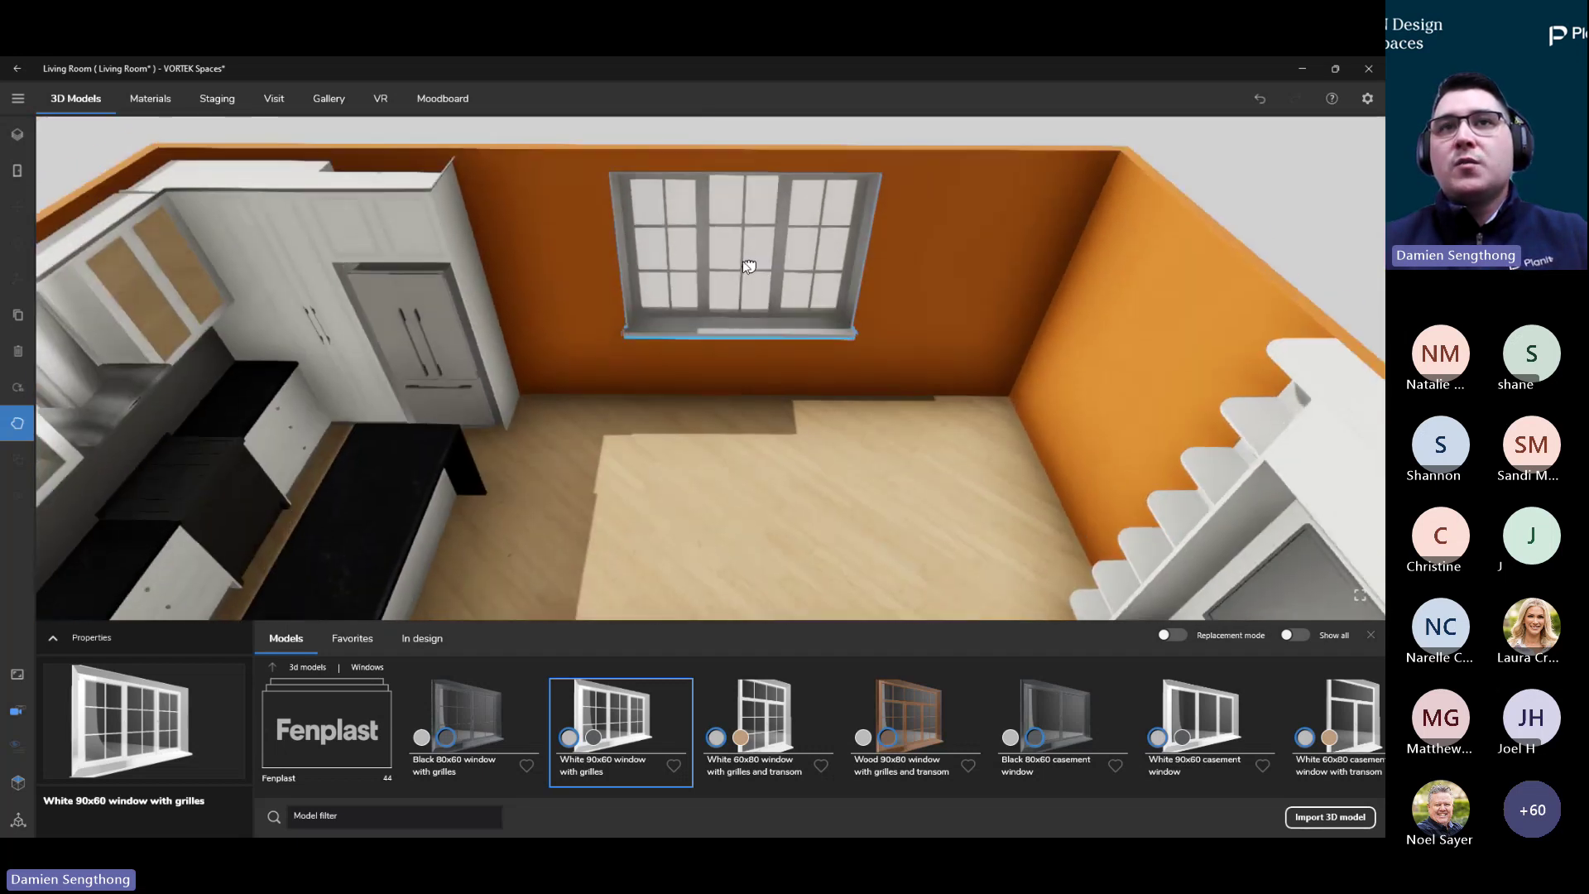
{"action": "left_click", "coordinate": [745, 277]}
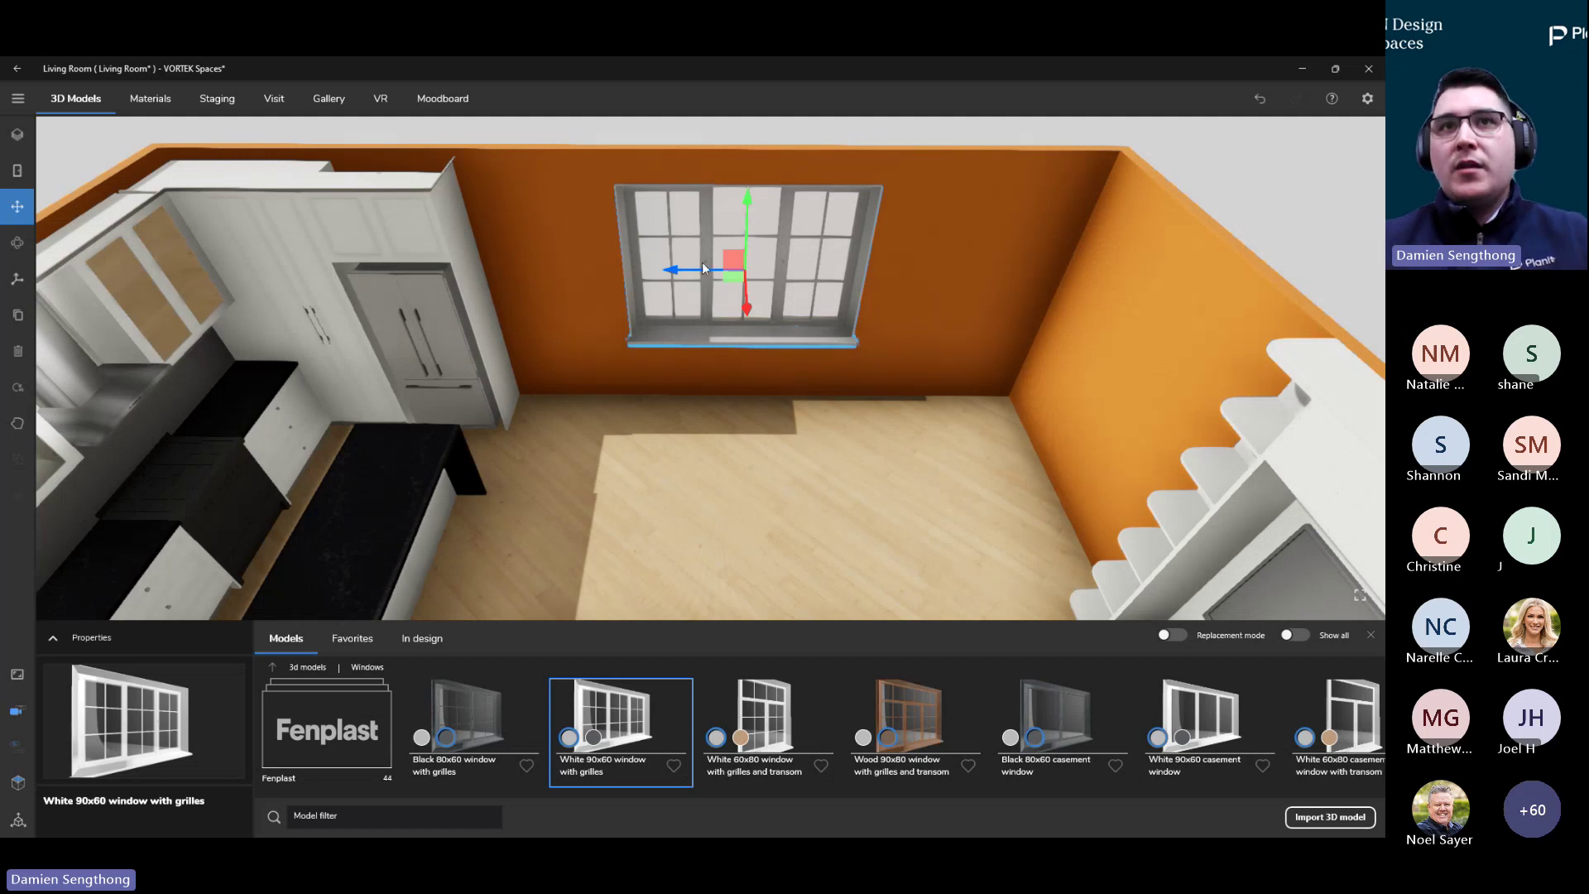
Move the window along the back wall away from the refrigerator and lower it slightly
{"action": "right_click_drag", "start_coordinate": [709, 316], "coordinate": [787, 334]}
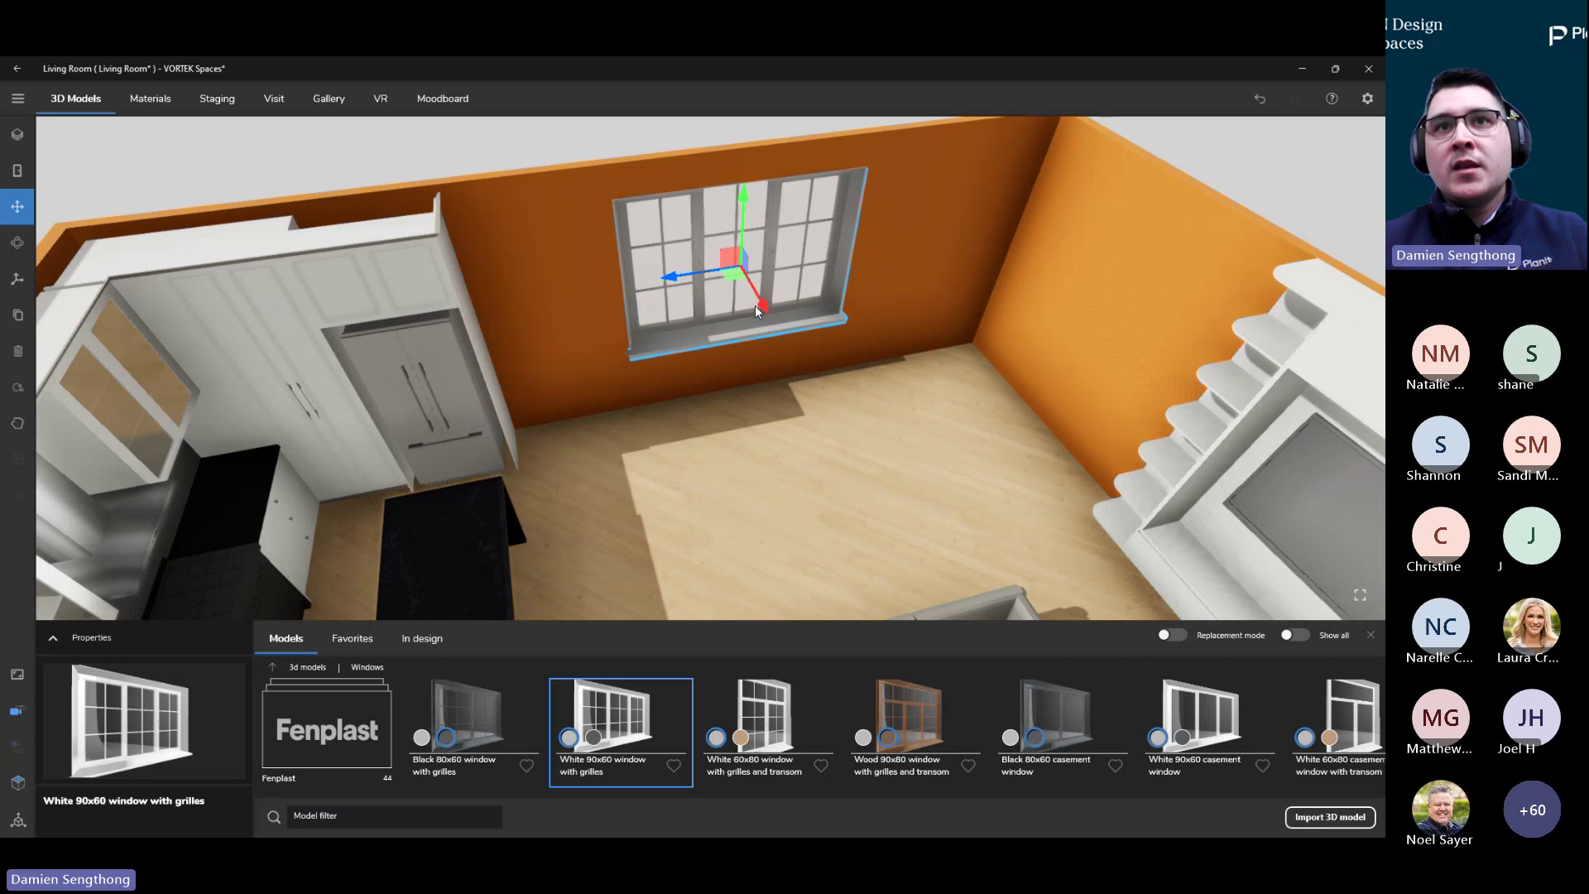
{"action": "mouse_move", "coordinate": [764, 305]}
{"action": "right_mouse_down"}
{"action": "mouse_move", "coordinate": [791, 398]}
{"action": "mouse_move", "coordinate": [748, 313]}
{"action": "right_mouse_up"}
{"action": "left_click_drag", "start_coordinate": [679, 281], "coordinate": [731, 259]}
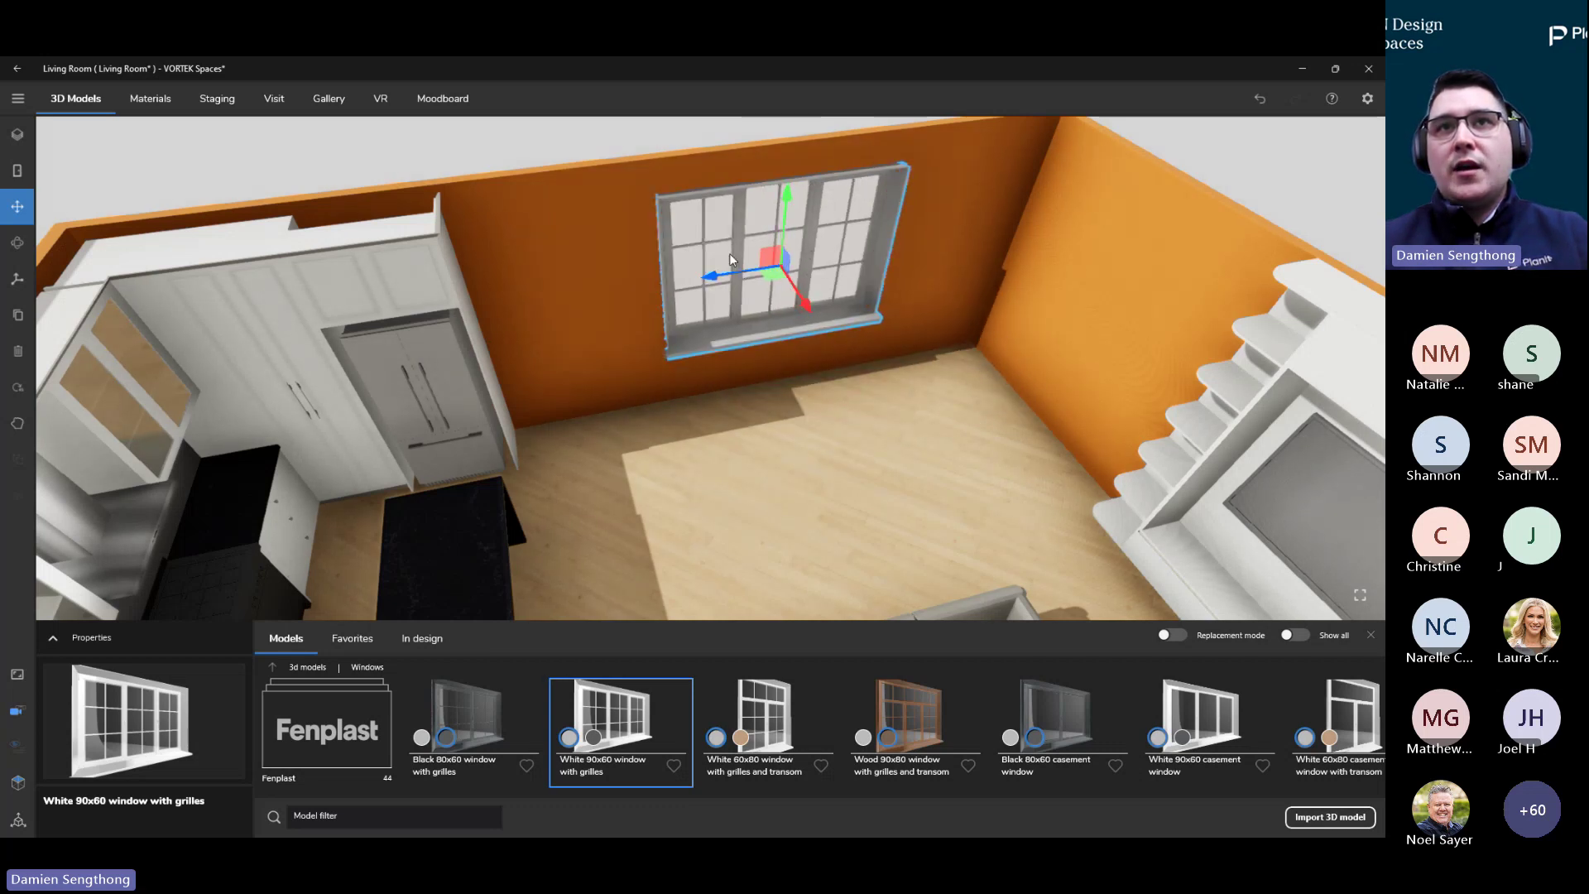
{"action": "left_click_drag", "start_coordinate": [787, 203], "coordinate": [787, 214]}
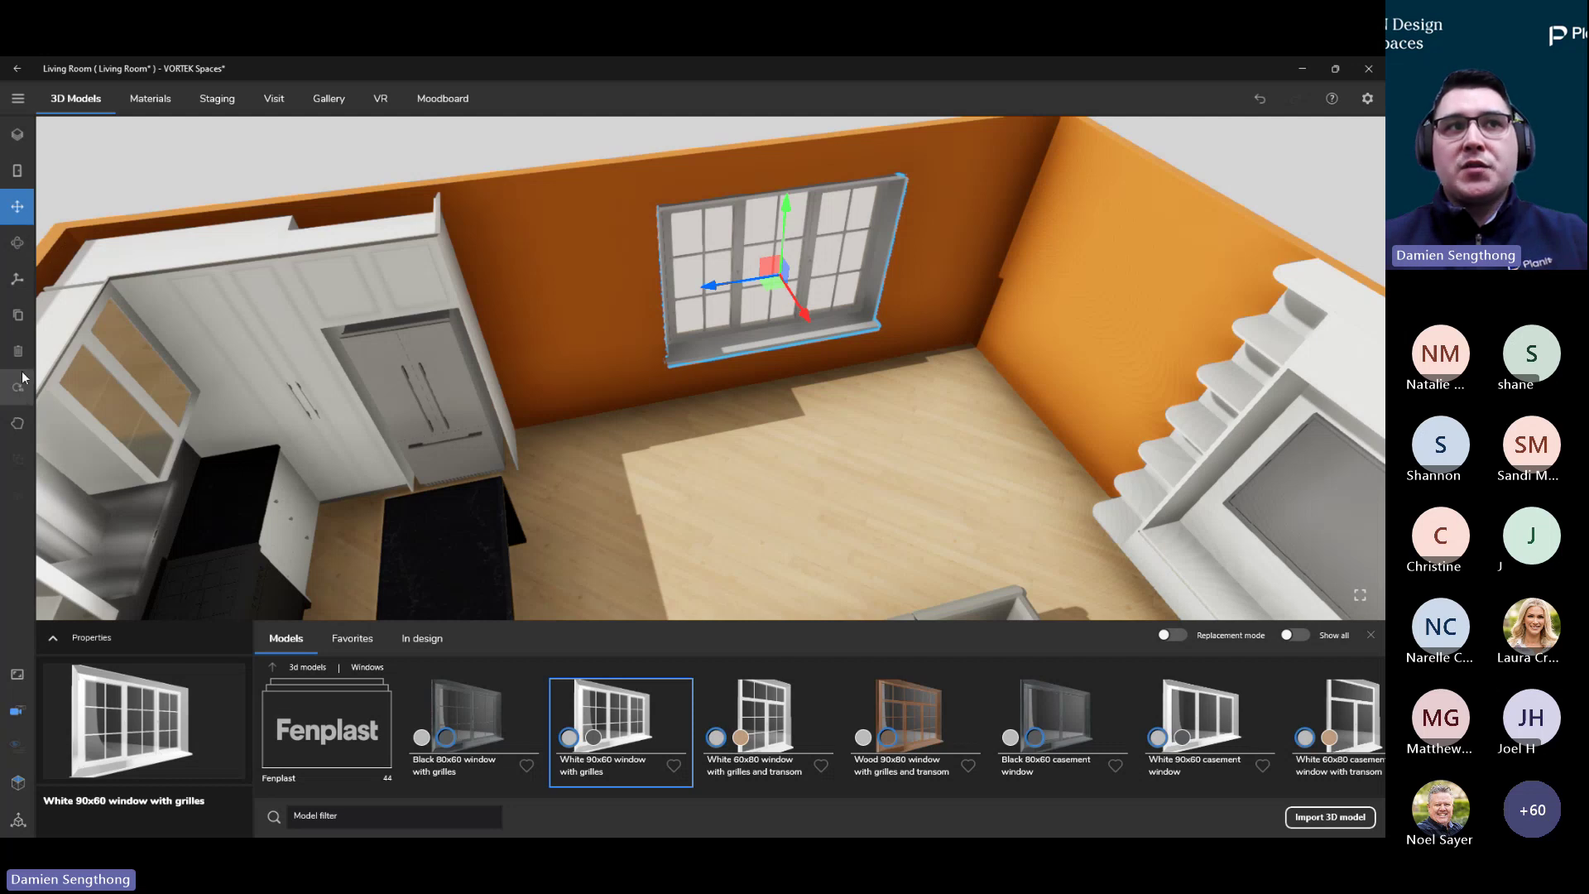
Try the Rotate tool on the window, and scale it slightly wider
{"action": "left_click", "coordinate": [18, 243]}
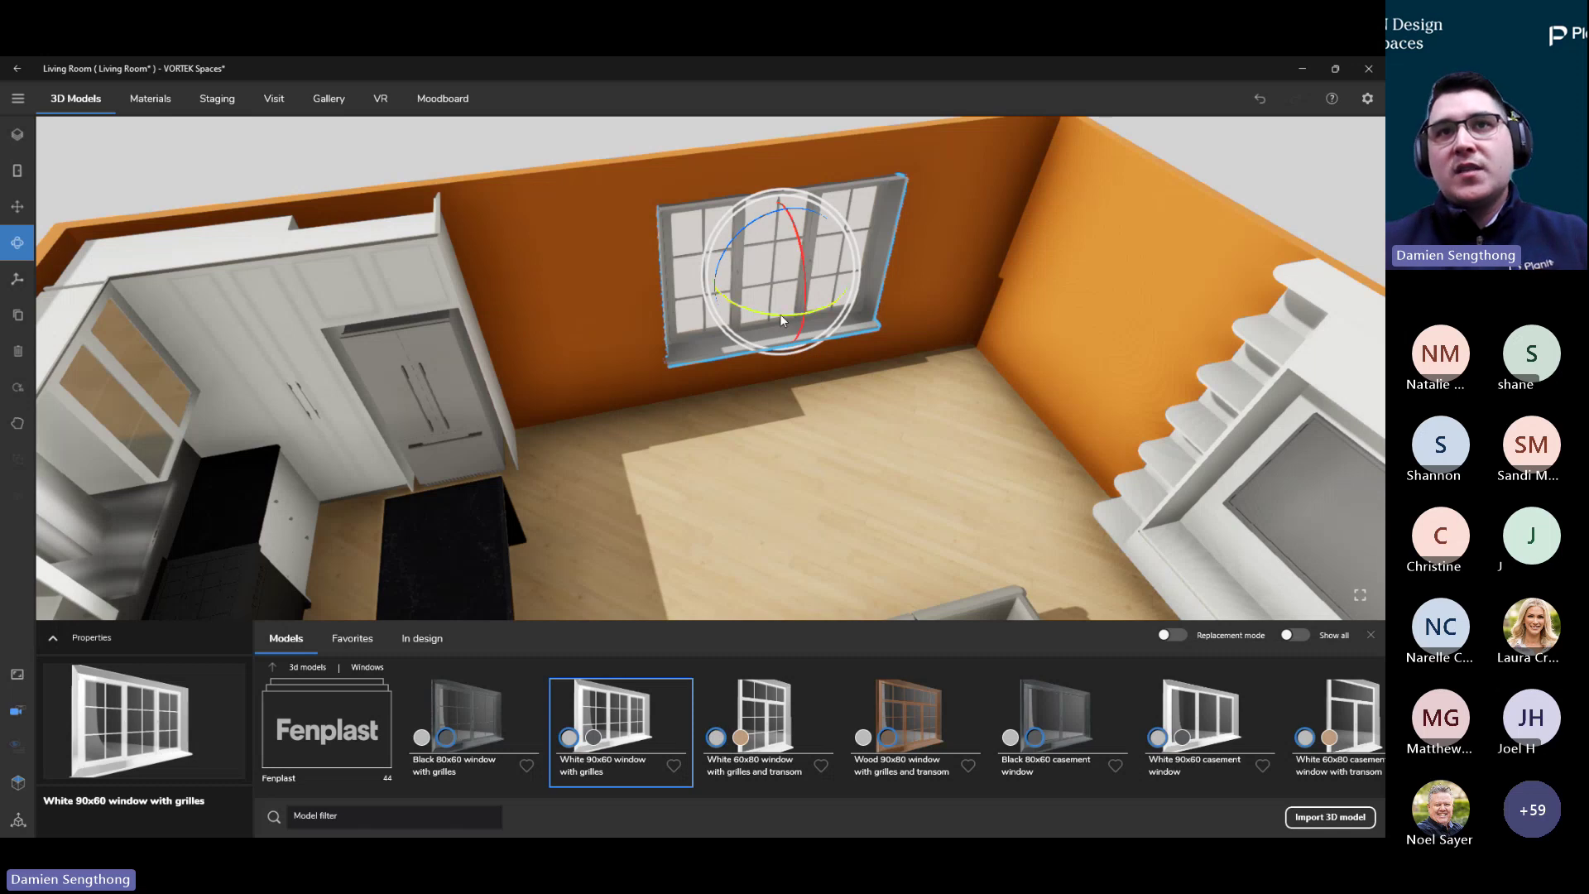
{"action": "mouse_move", "coordinate": [780, 315]}
{"action": "left_mouse_down"}
{"action": "mouse_move", "coordinate": [823, 321]}
{"action": "mouse_move", "coordinate": [780, 337]}
{"action": "left_mouse_up"}
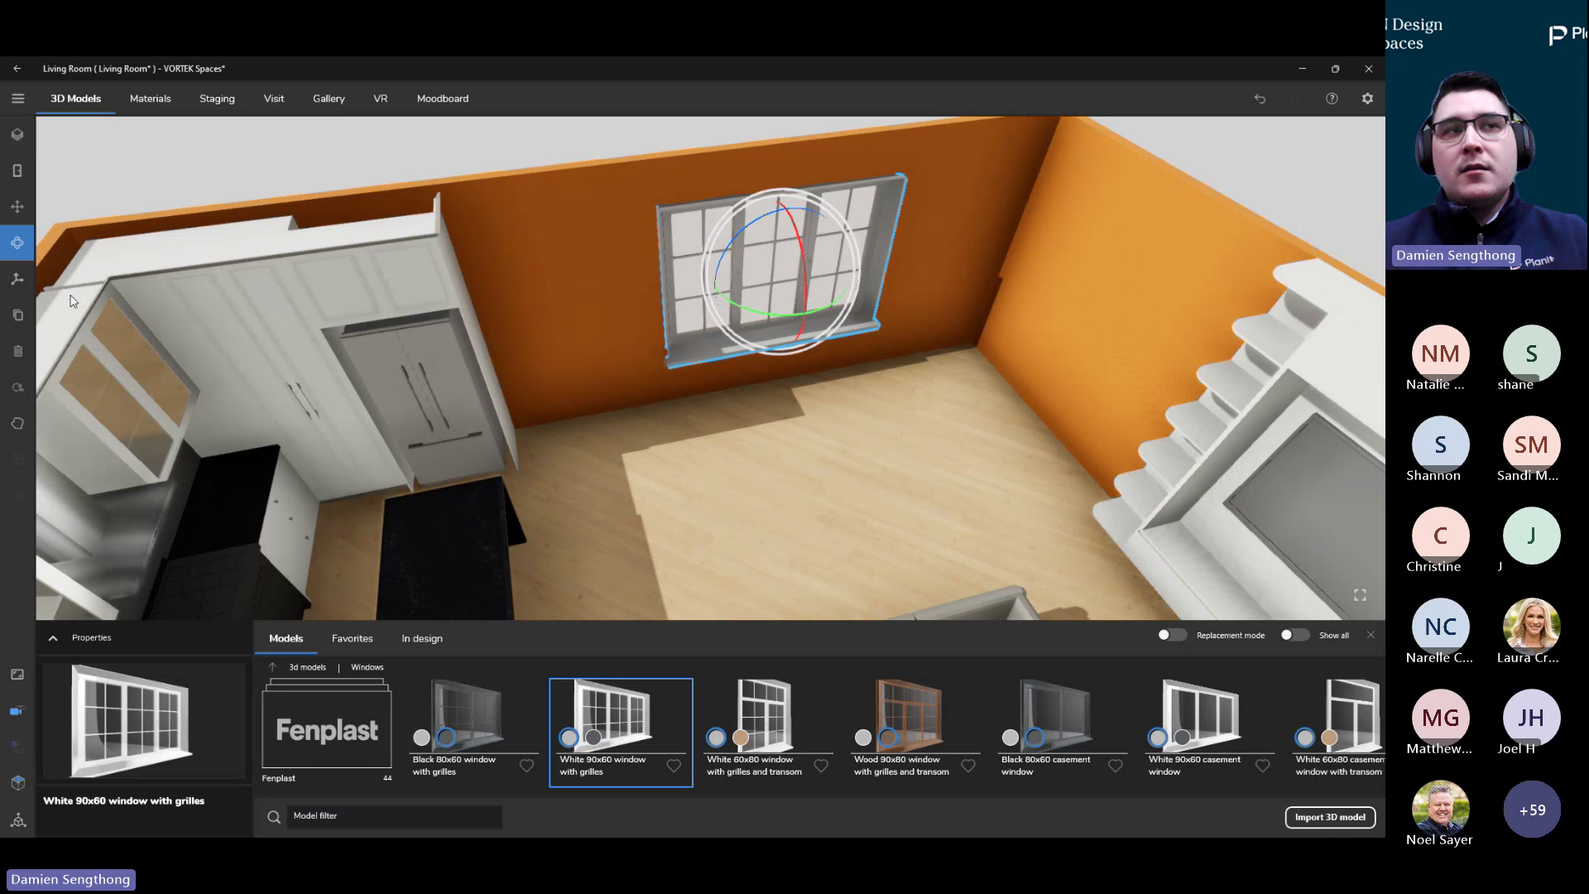
{"action": "left_click", "coordinate": [17, 280]}
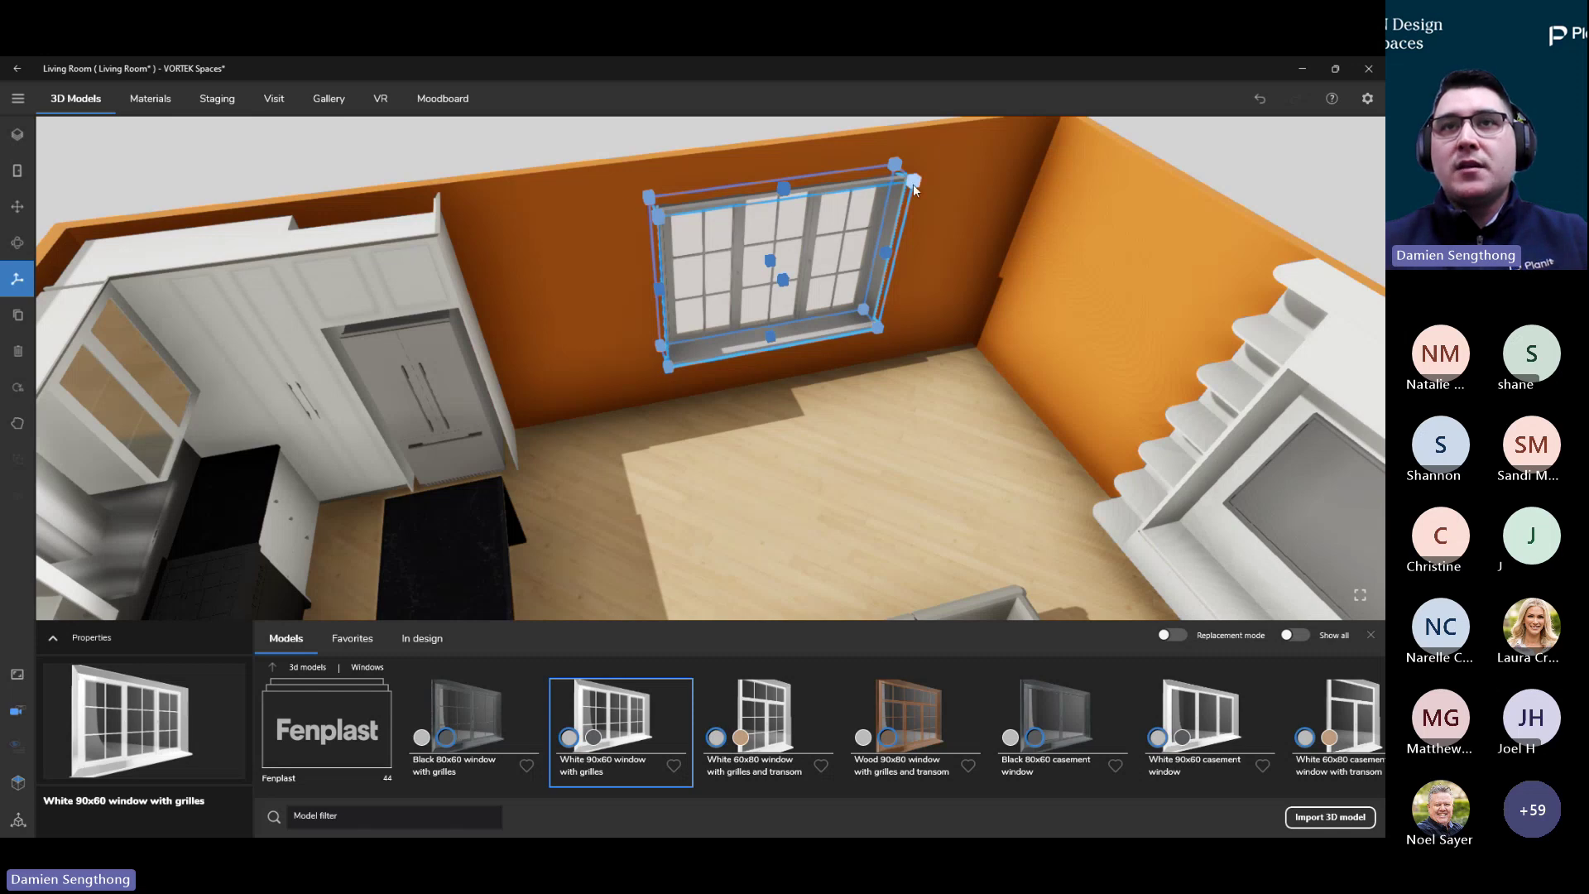
{"action": "left_click_drag", "start_coordinate": [912, 182], "coordinate": [906, 245]}
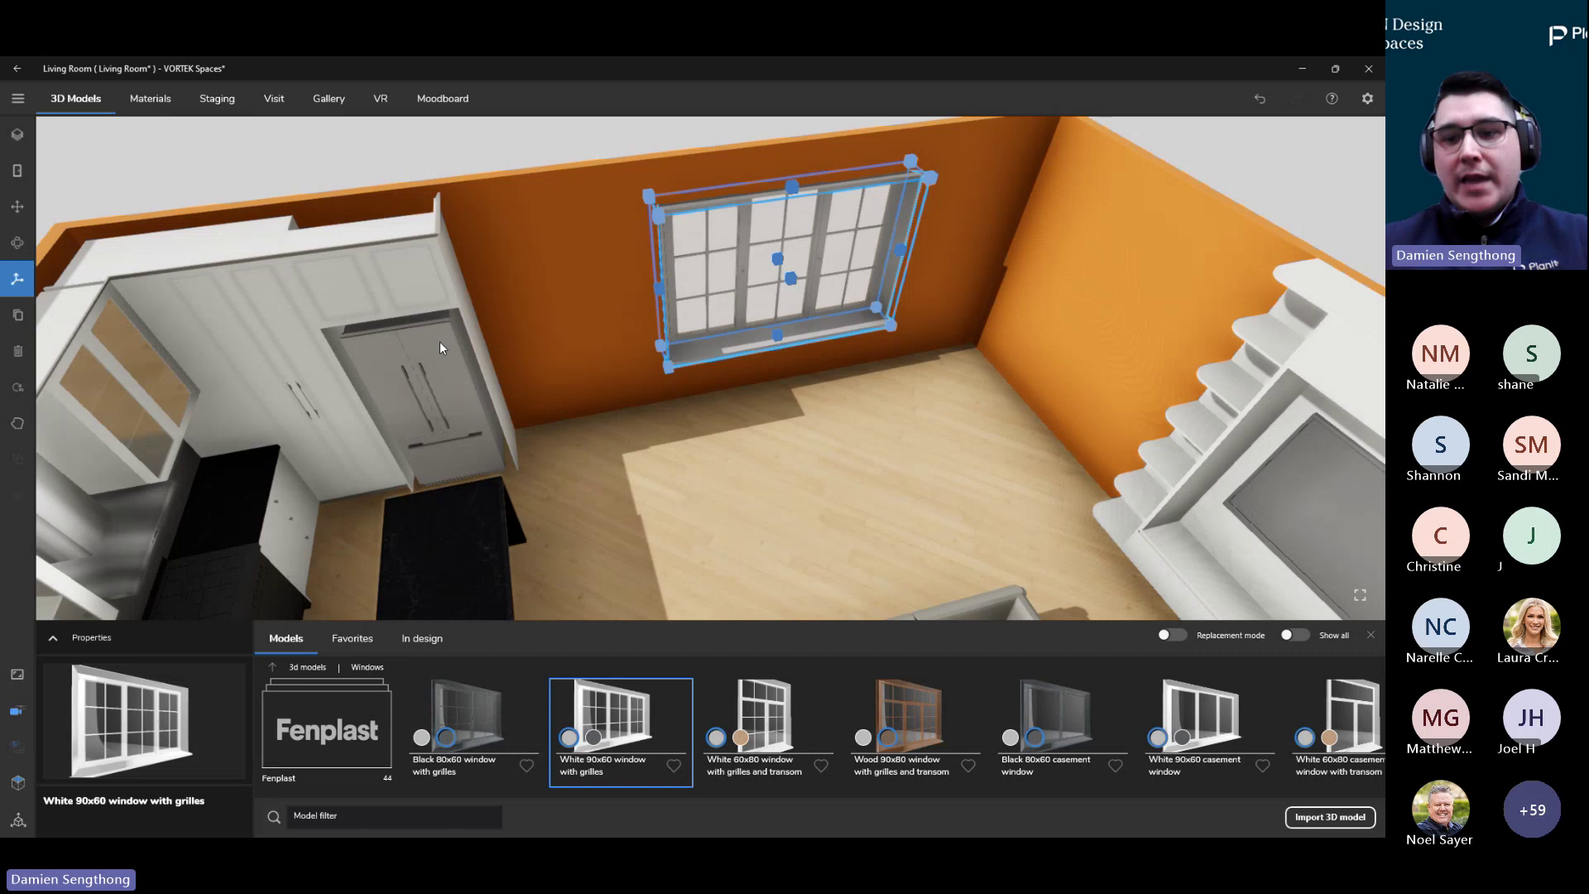
Show the 90x60 casement window in black, and check the couch's download formats on the 3D Warehouse website
{"action": "left_click", "coordinate": [1182, 737]}
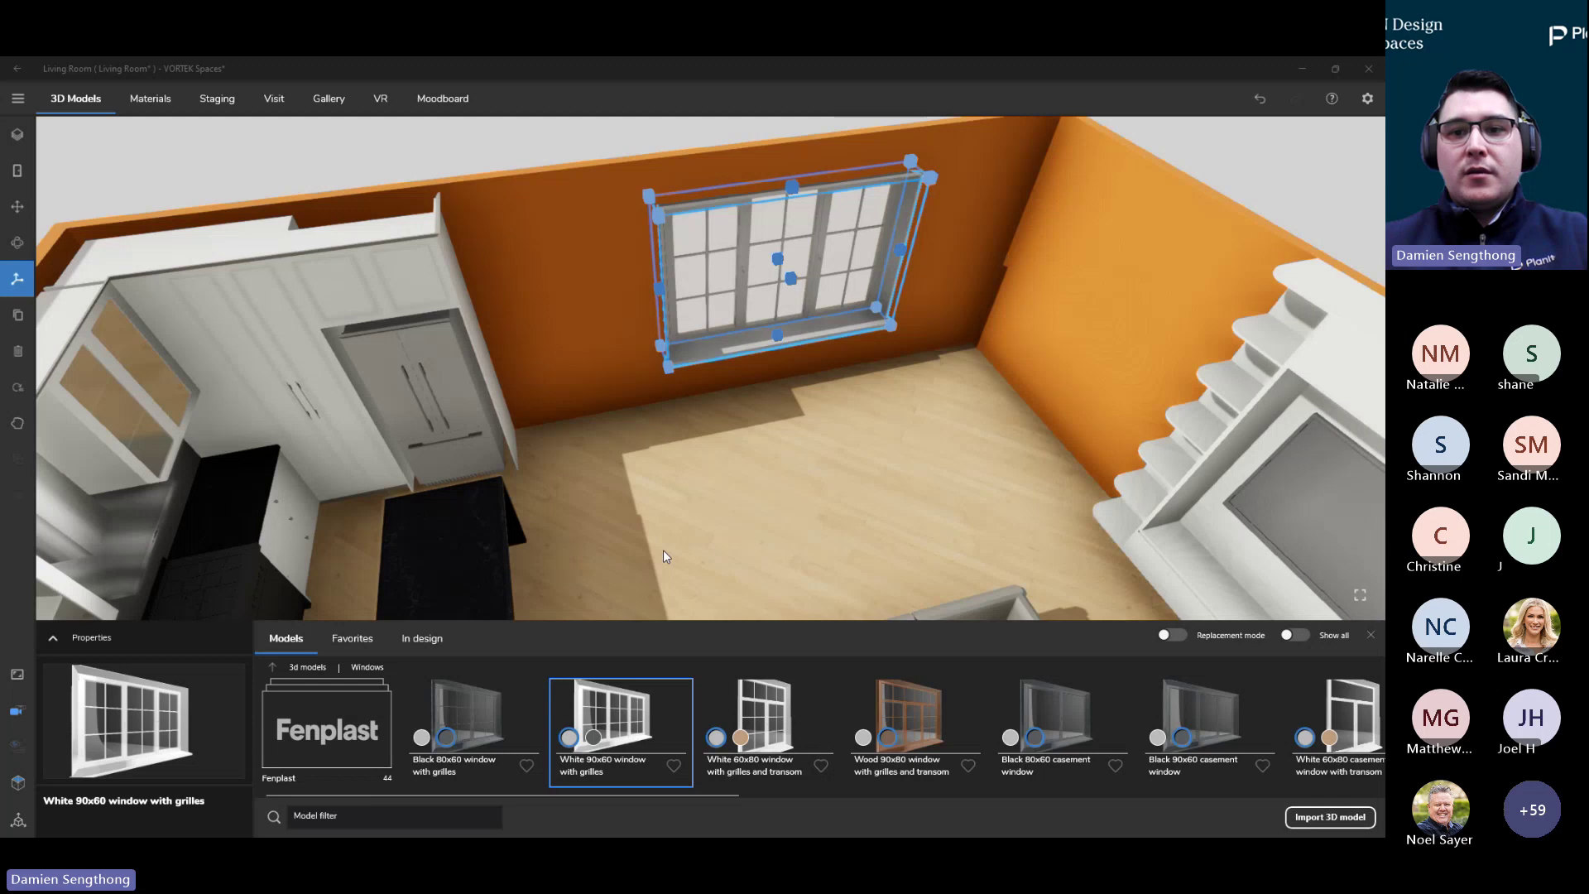
{"action": "key", "text": "alt+Tab"}
{"action": "left_click", "coordinate": [1109, 365]}
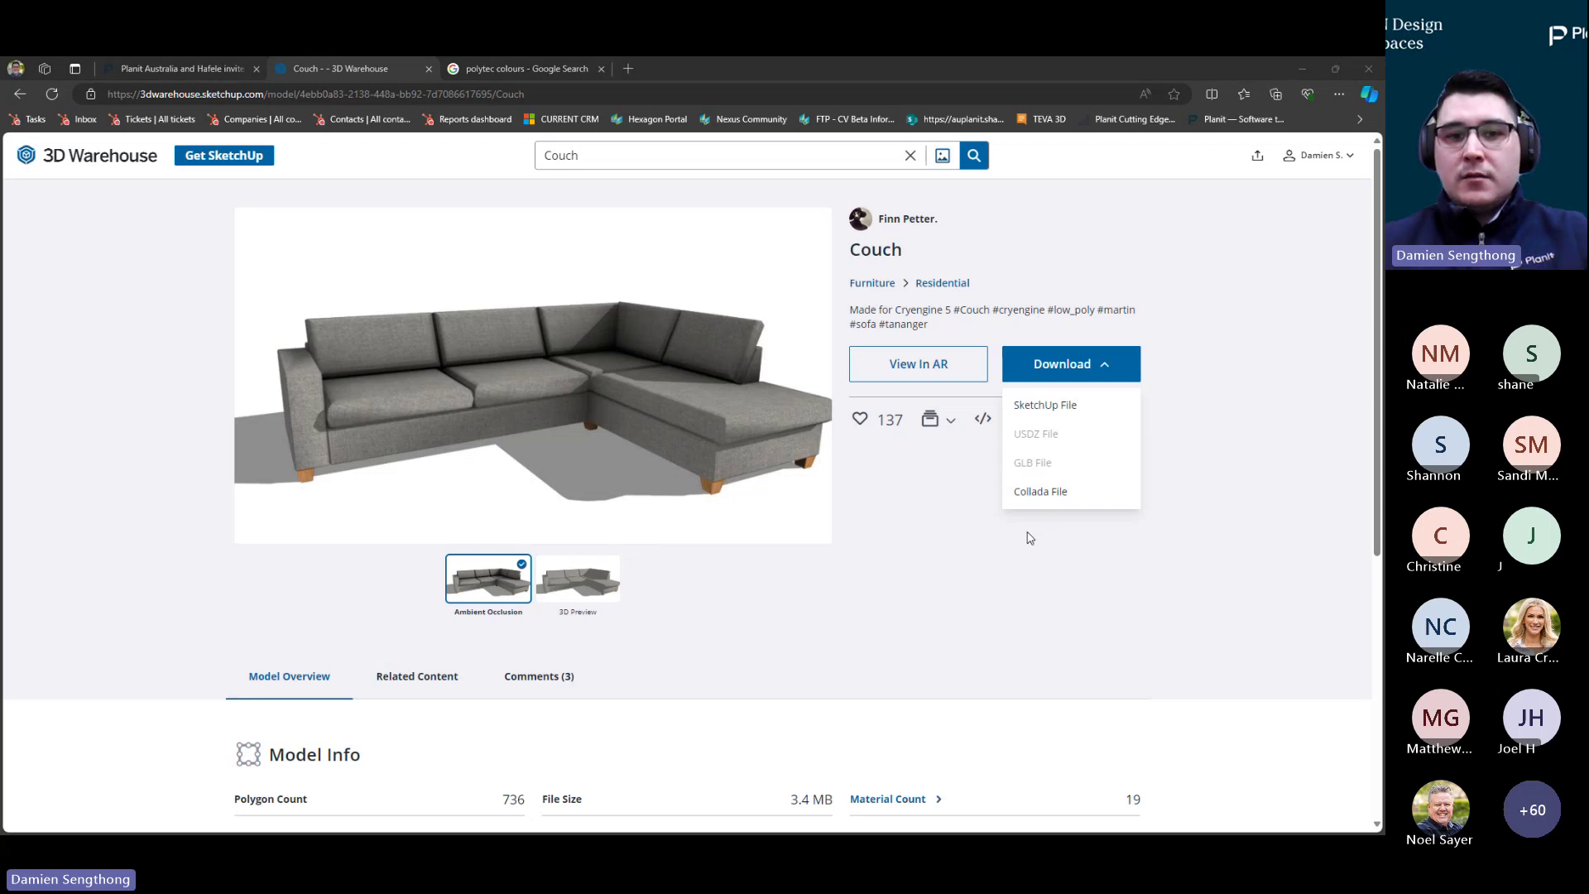
{"action": "key", "text": "alt+Tab"}
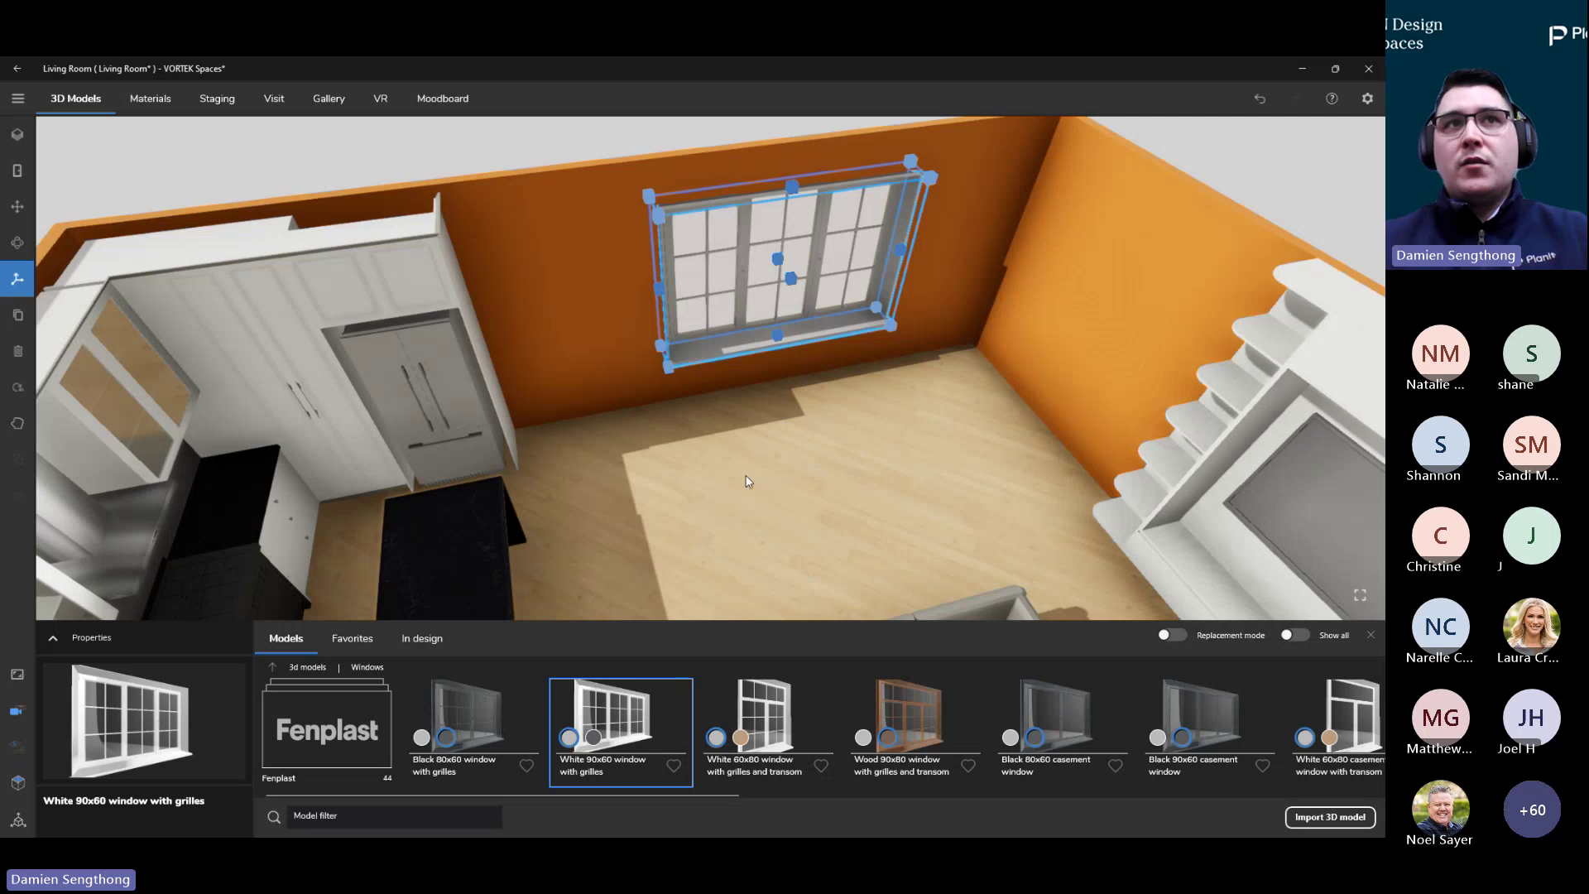
Clear the window selection and examine the whole room with the new window from several angles
{"action": "scroll", "coordinate": [728, 473], "scroll_direction": "down", "scroll_amount": 8}
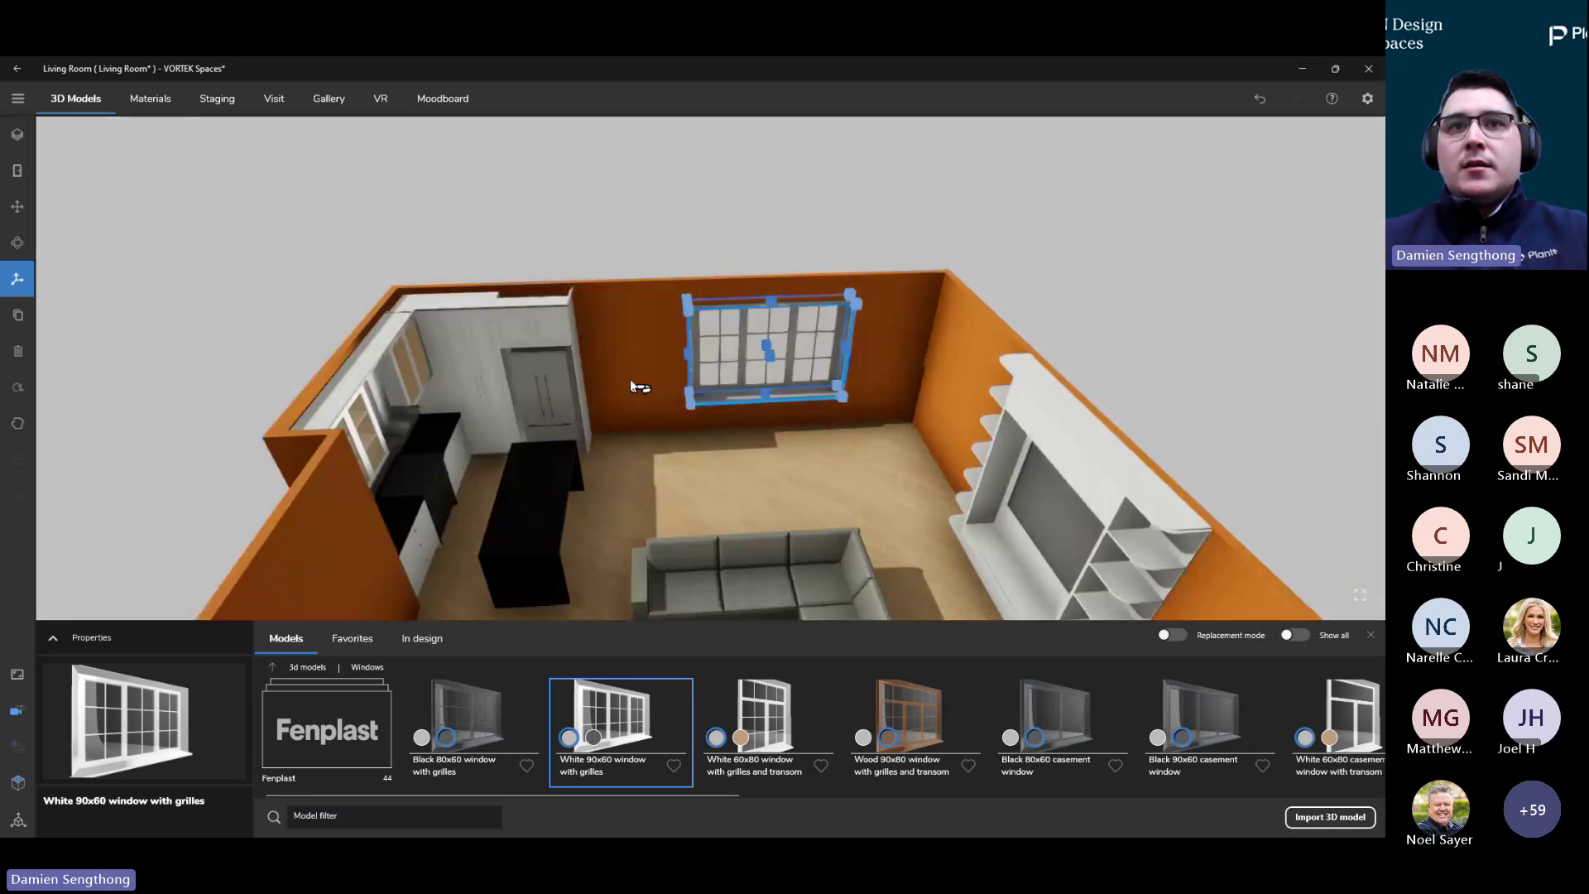
{"action": "left_click", "coordinate": [668, 470]}
{"action": "left_click_drag", "start_coordinate": [669, 470], "coordinate": [480, 453]}
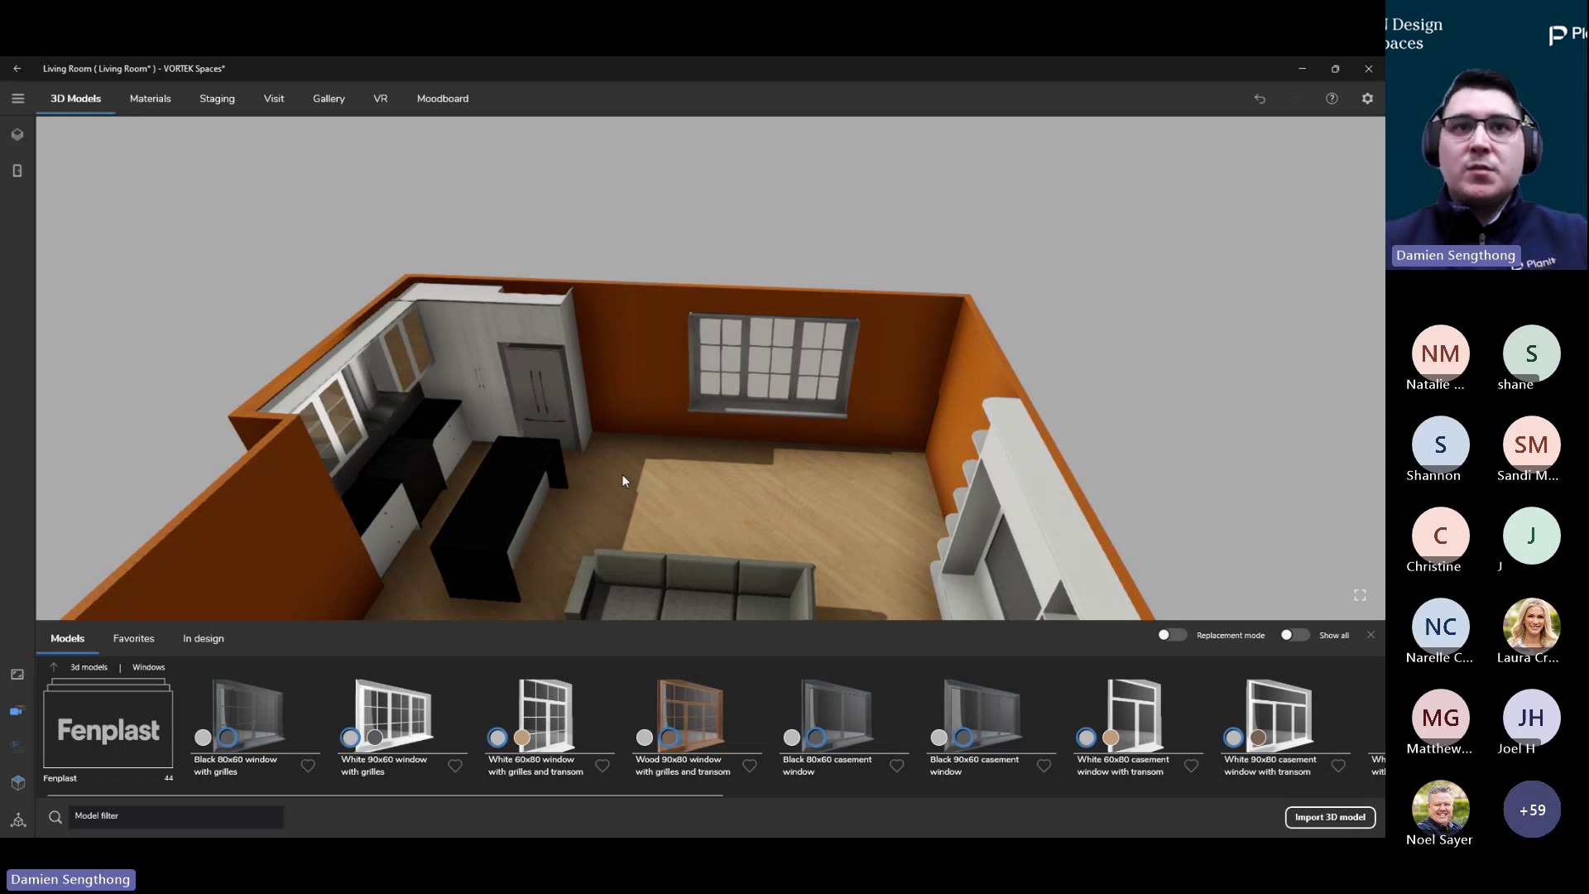
{"action": "left_click_drag", "start_coordinate": [622, 474], "coordinate": [738, 419]}
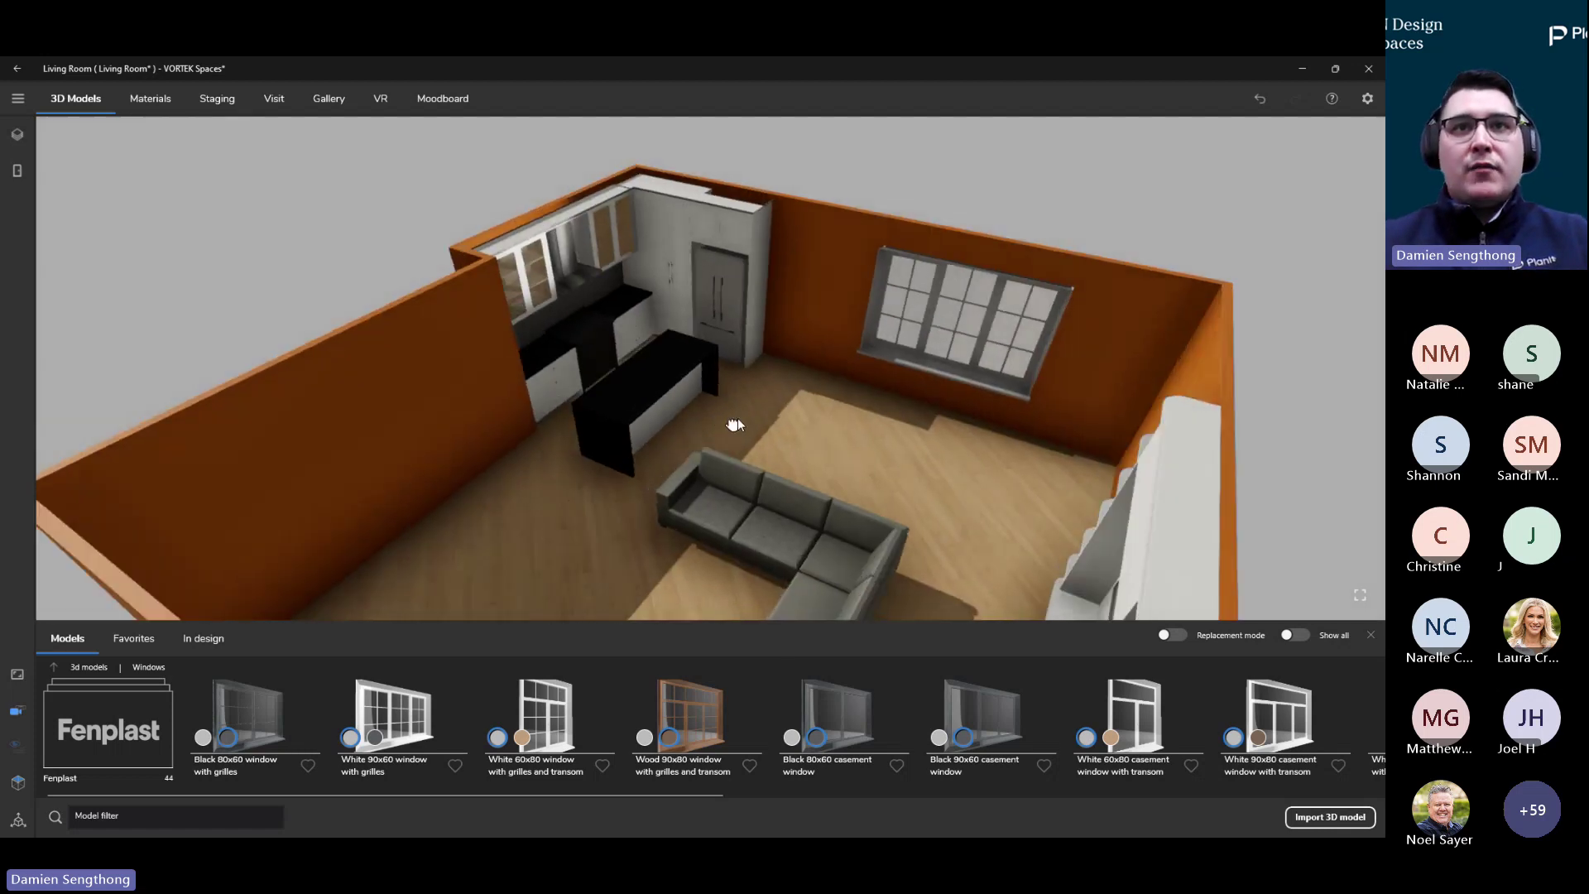
{"action": "scroll", "coordinate": [735, 417], "scroll_direction": "up", "scroll_amount": 2}
{"action": "mouse_move", "coordinate": [841, 420]}
{"action": "left_mouse_down"}
{"action": "mouse_move", "coordinate": [780, 363]}
{"action": "mouse_move", "coordinate": [818, 429]}
{"action": "left_mouse_up"}
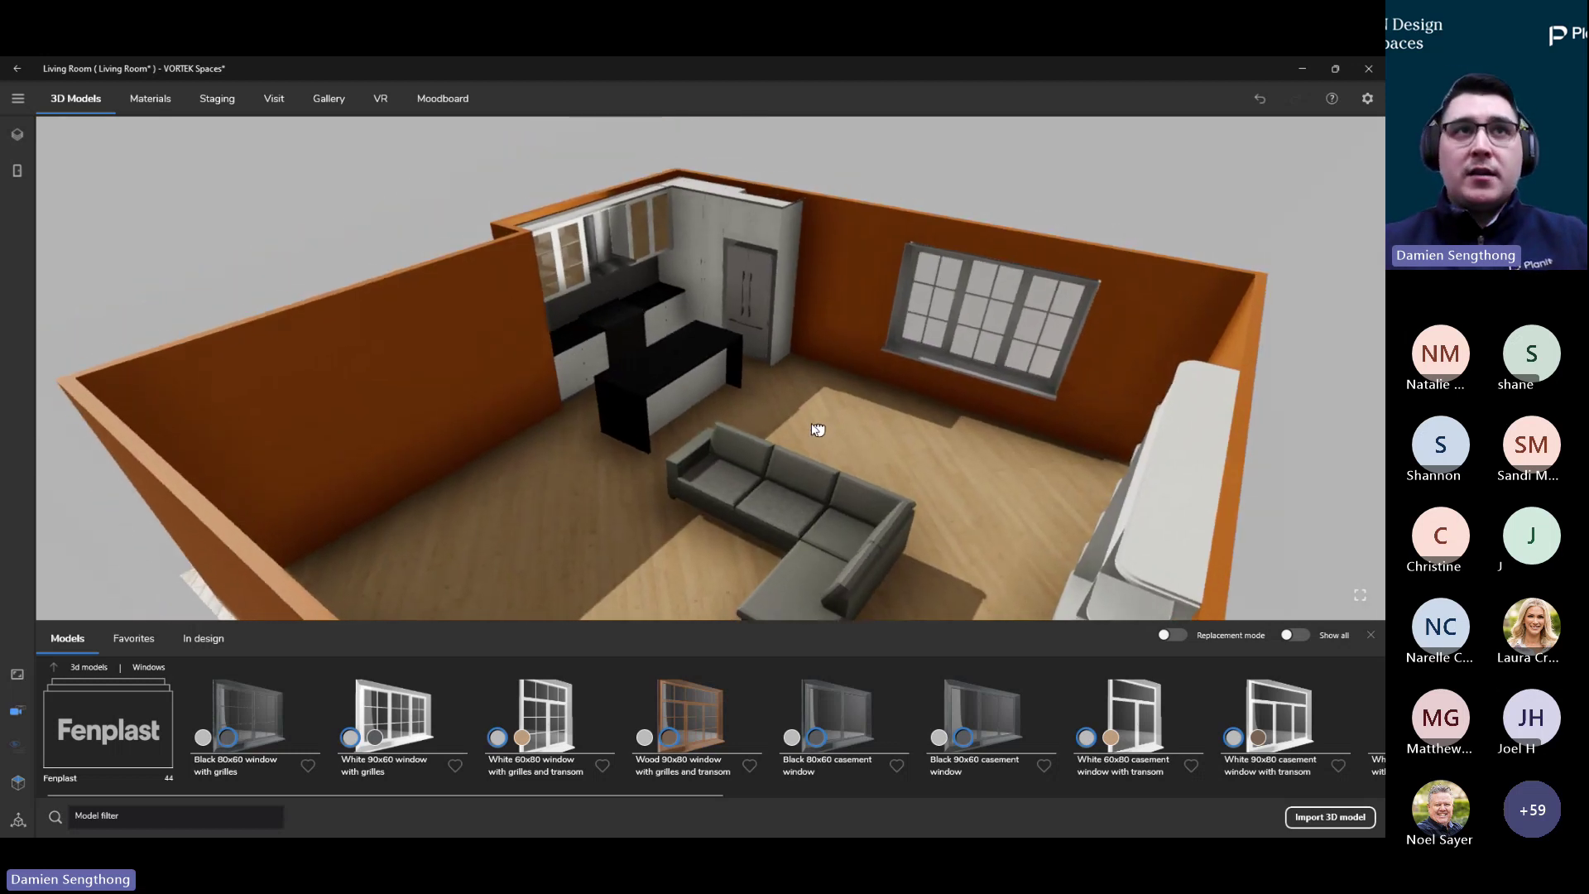
Open the staging tools, examine the kitchen's existing light and show the environment settings
{"action": "left_click", "coordinate": [212, 101]}
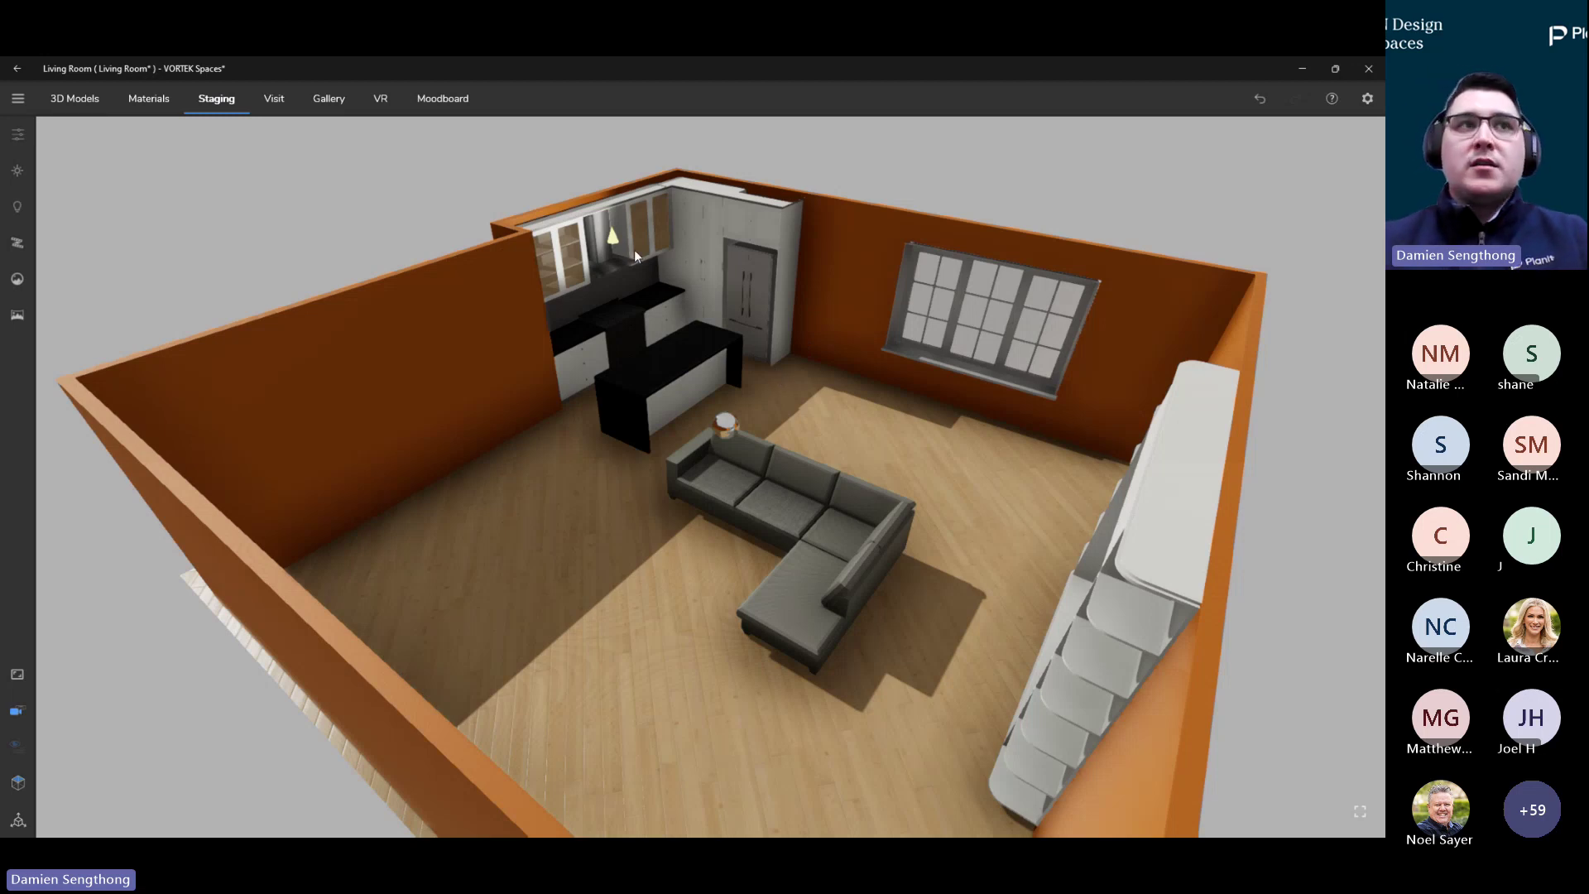
{"action": "scroll", "coordinate": [637, 250], "scroll_direction": "up", "scroll_amount": 5}
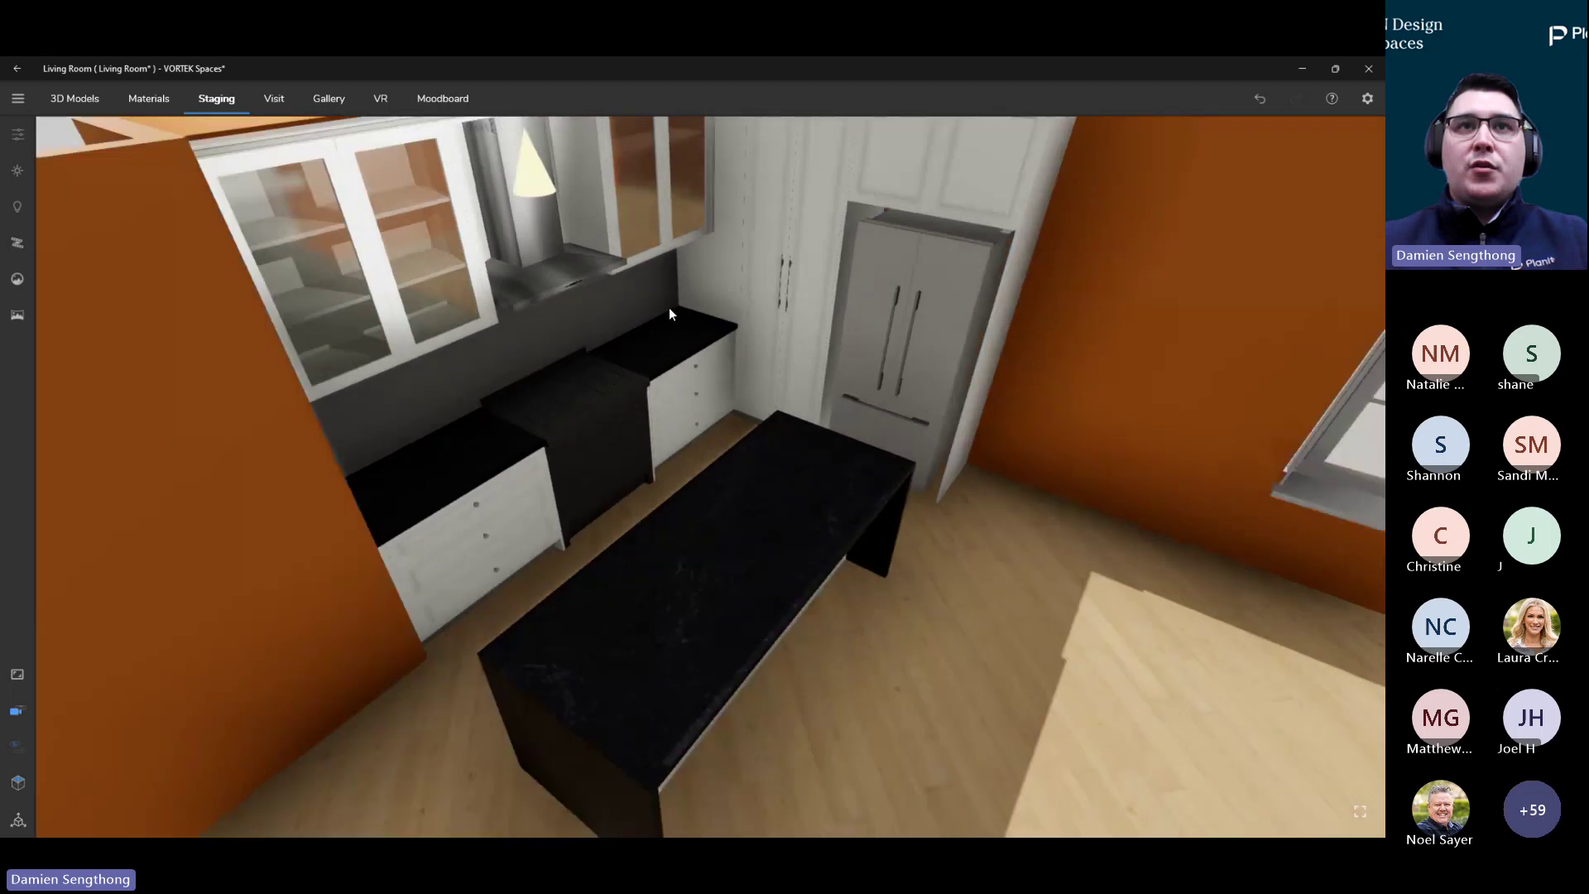
{"action": "scroll", "coordinate": [671, 313], "scroll_direction": "down", "scroll_amount": 5}
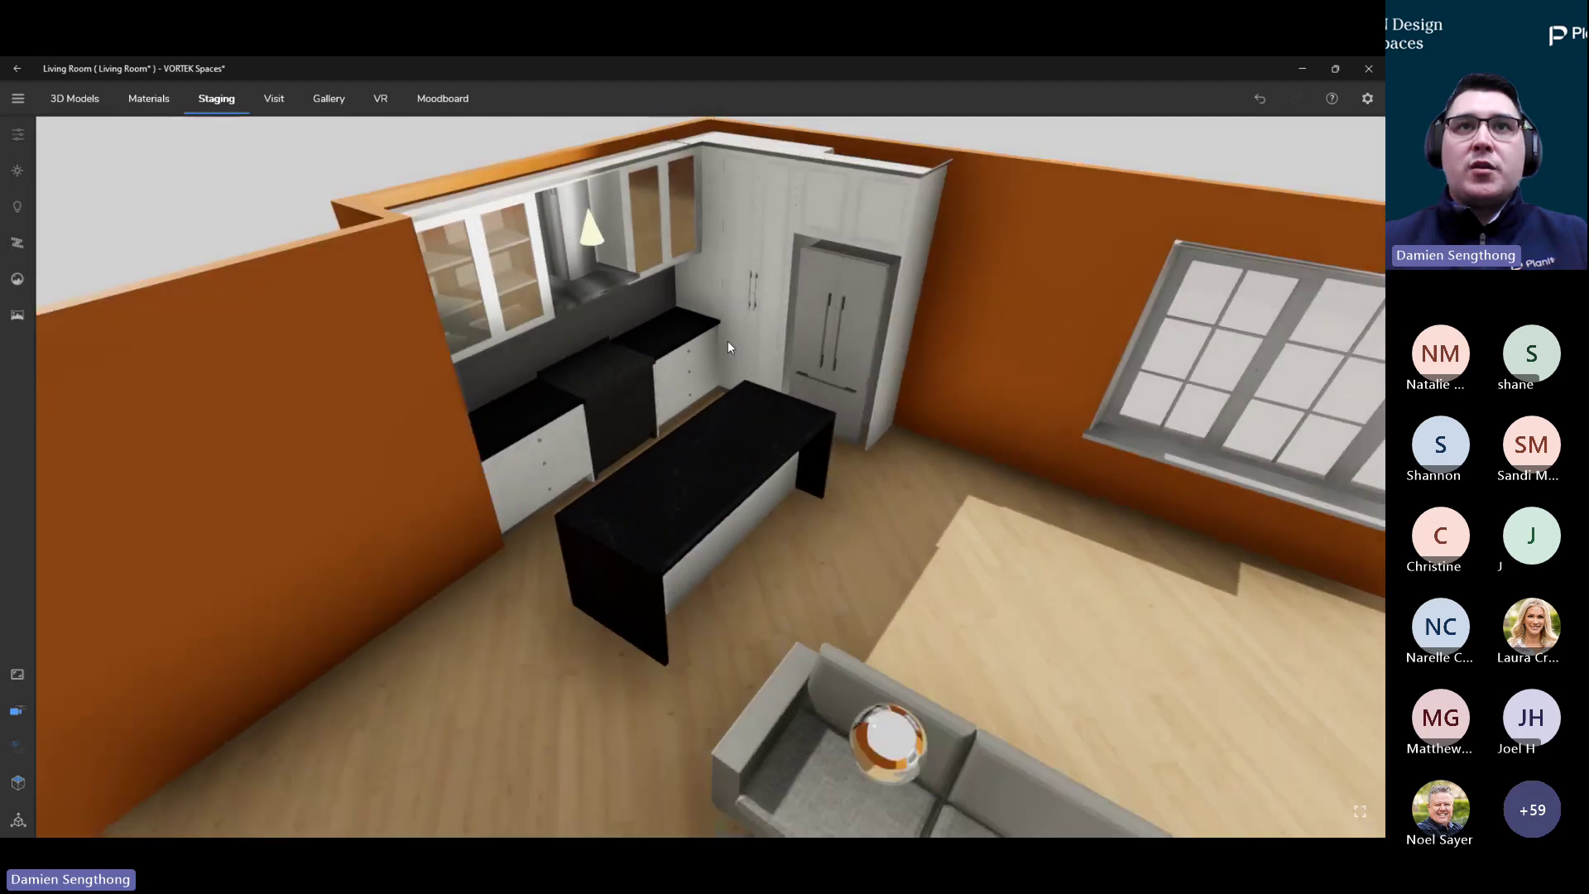
{"action": "left_click", "coordinate": [16, 177]}
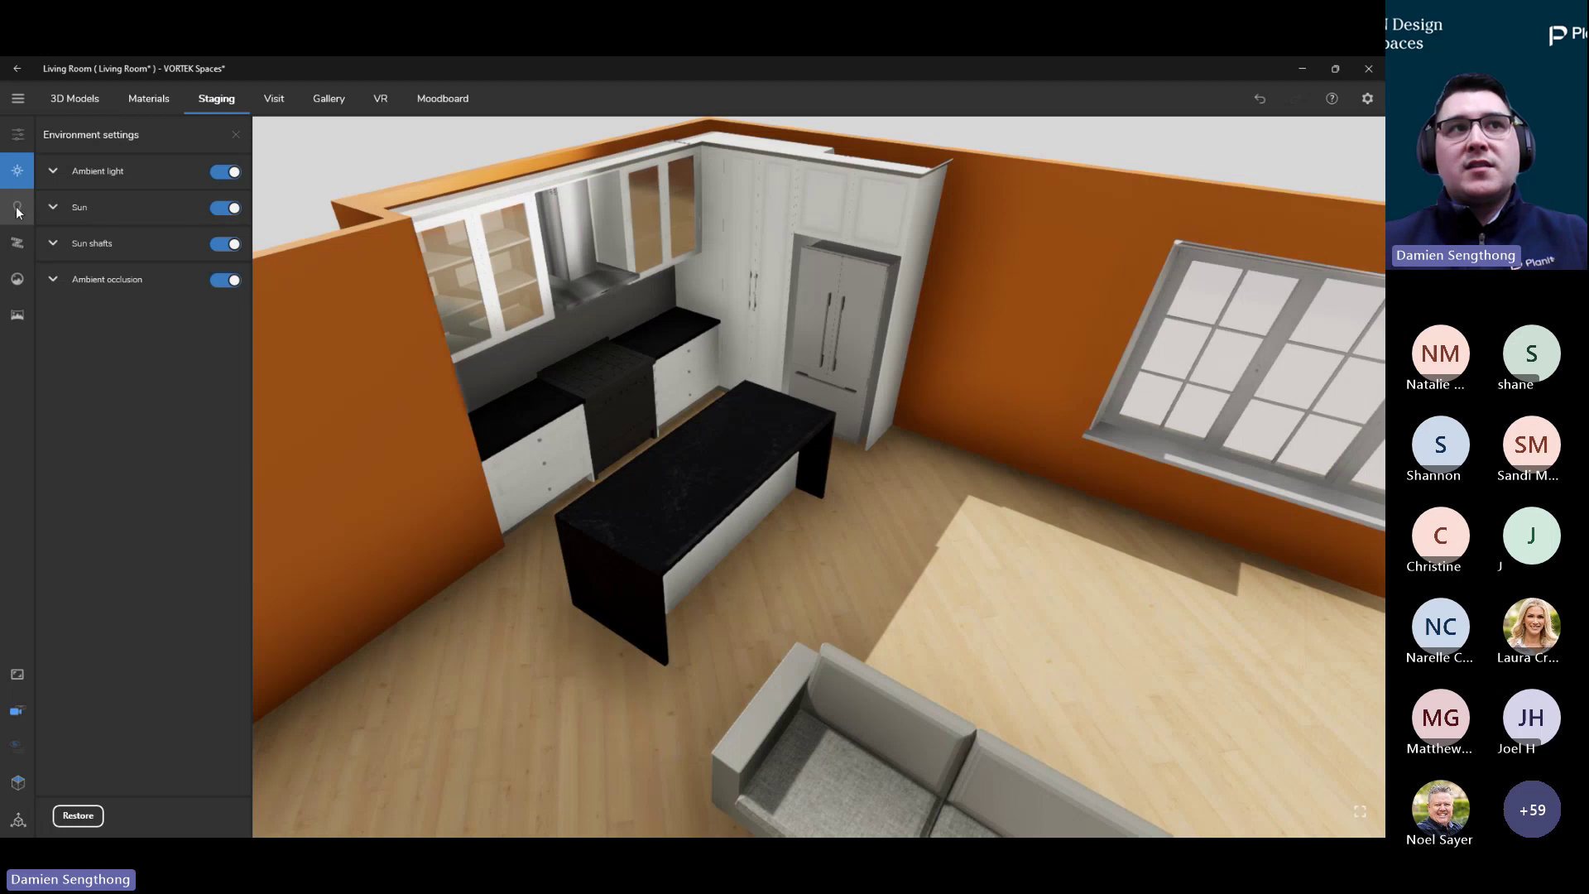
Add a light source high up near the refrigerator cabinet and the orange back wall
{"action": "left_click", "coordinate": [18, 210]}
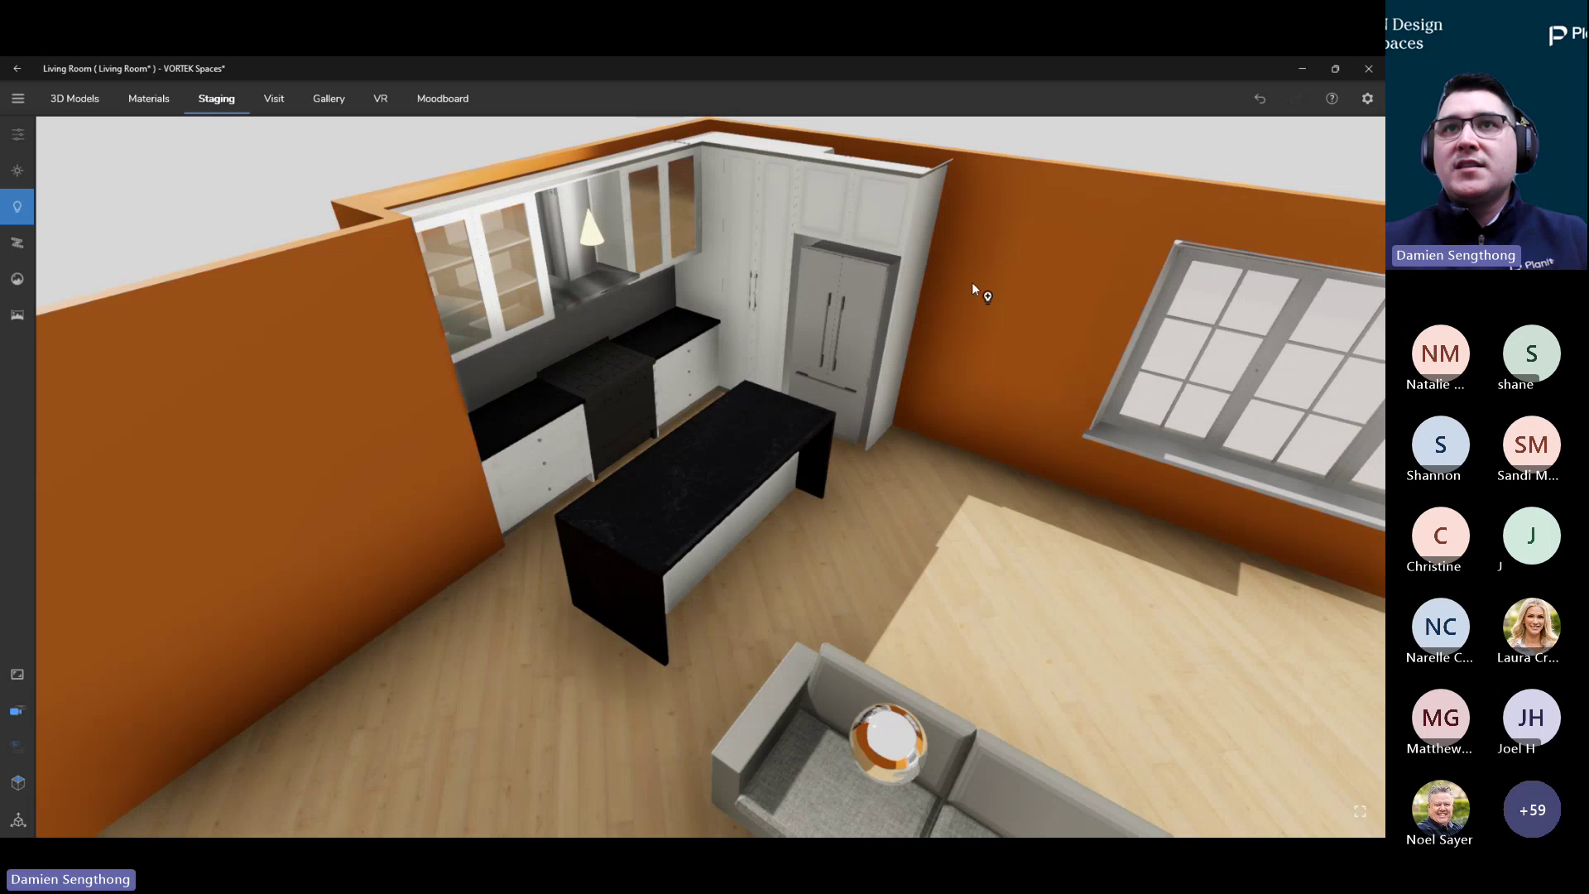
{"action": "right_click_drag", "start_coordinate": [972, 284], "coordinate": [902, 314]}
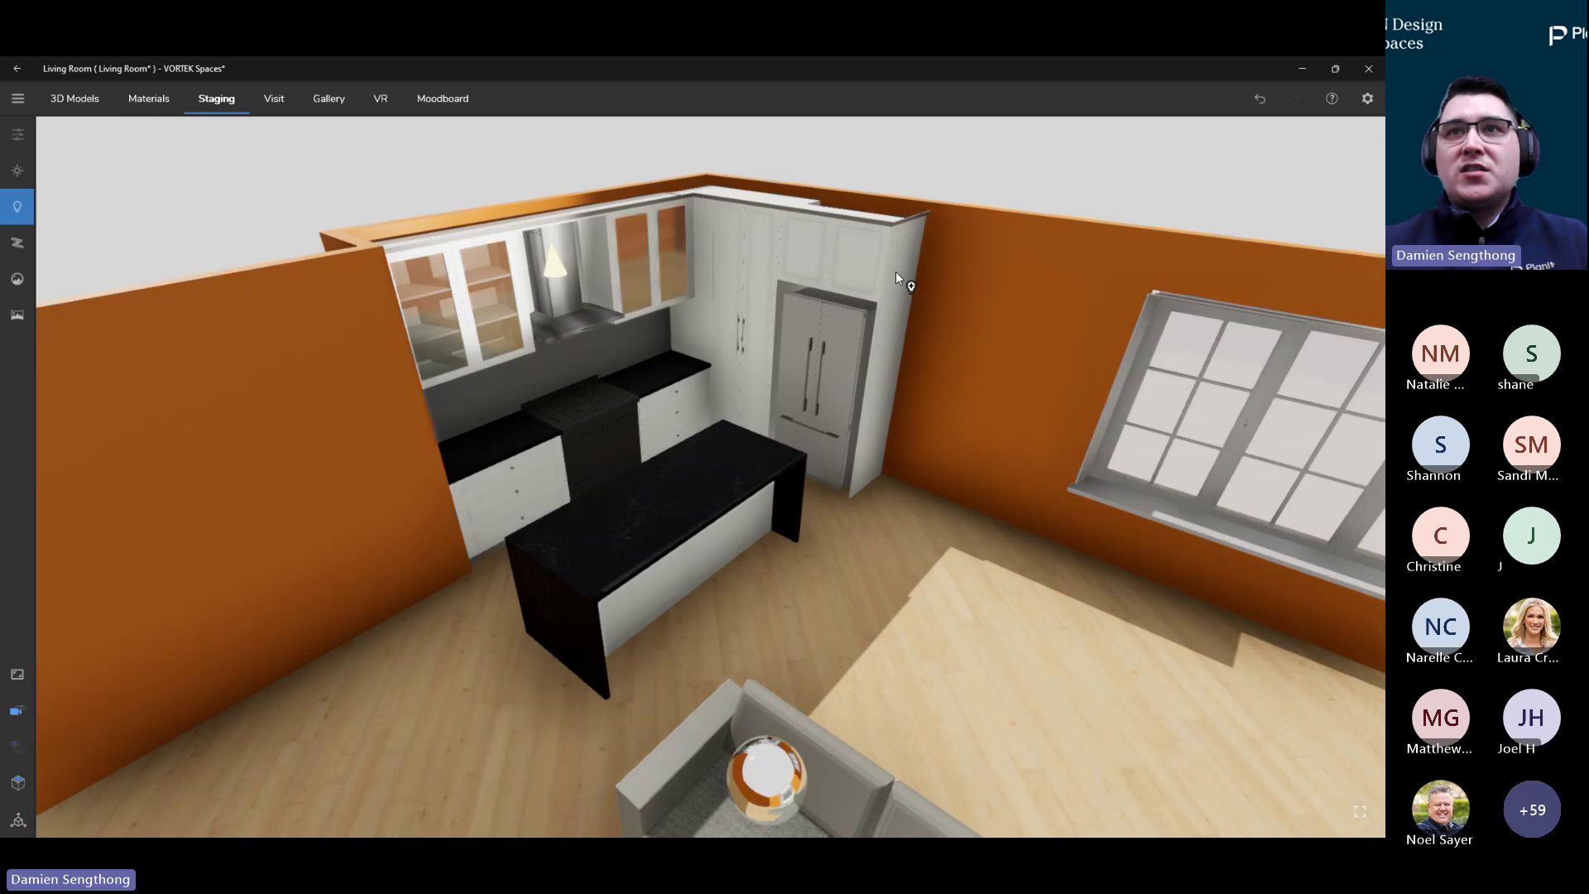
{"action": "right_click_drag", "start_coordinate": [794, 361], "coordinate": [875, 249]}
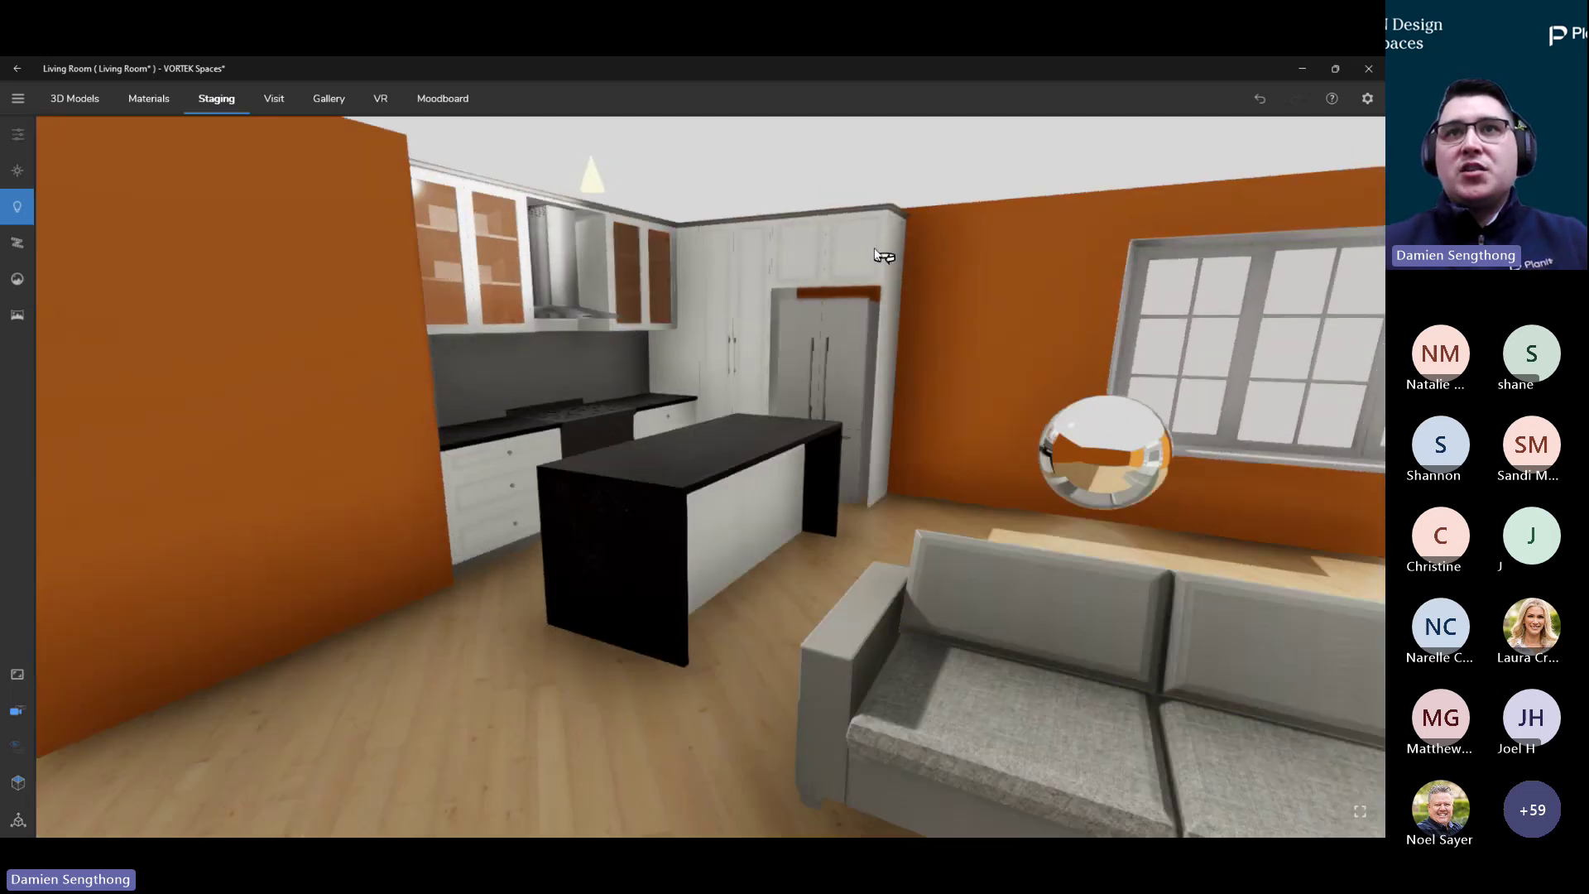
{"action": "left_click", "coordinate": [924, 182]}
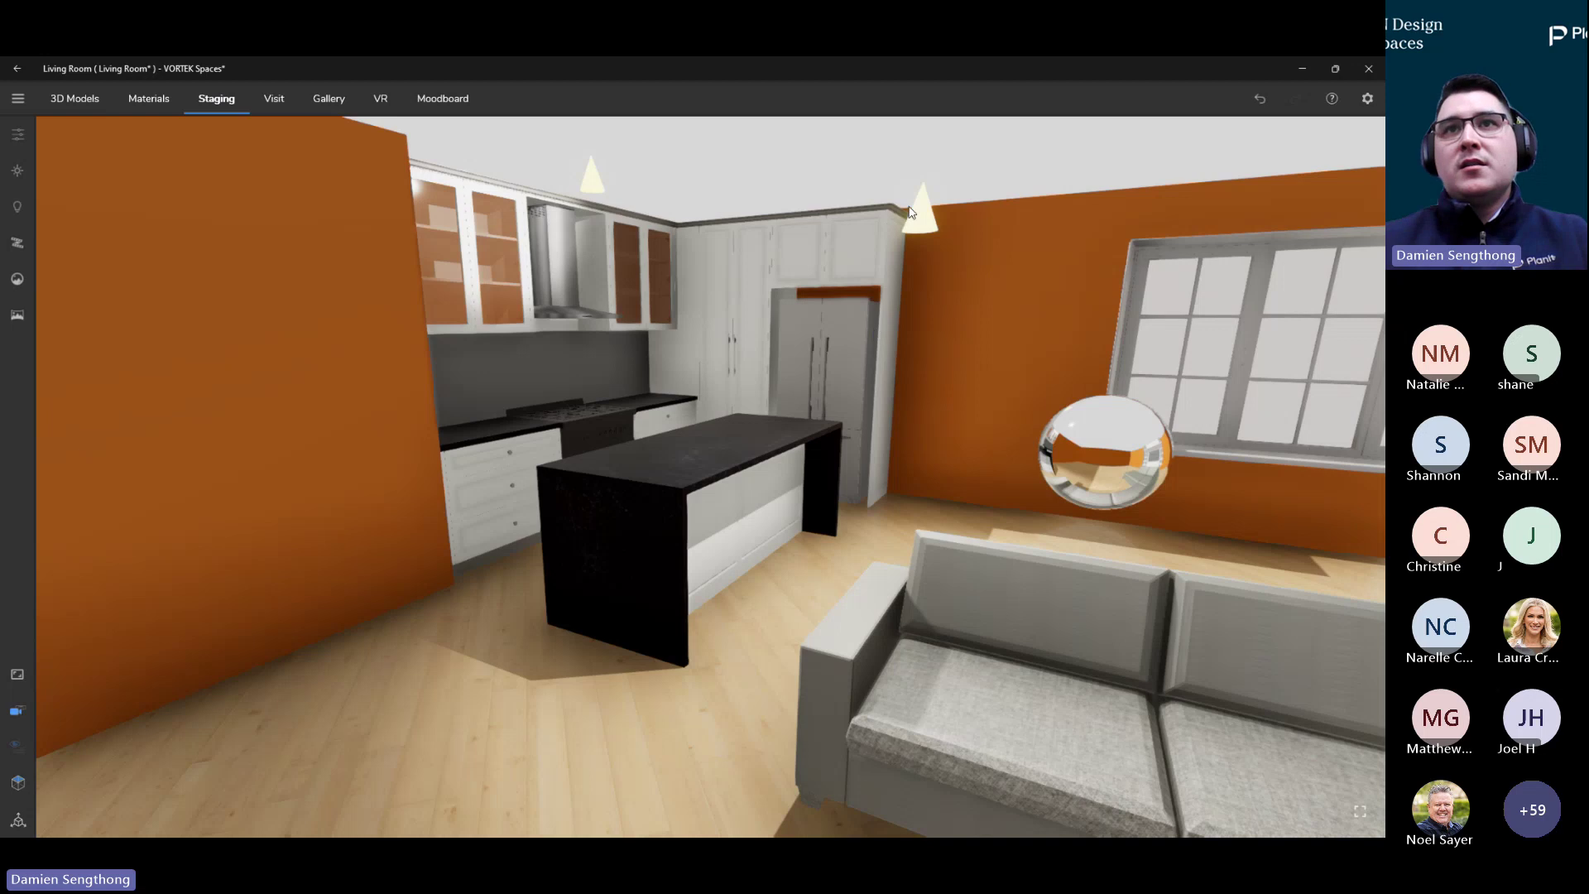
Add two more lights, one high near the refrigerator and one on the back wall between refrigerator and window
{"action": "left_click", "coordinate": [17, 208]}
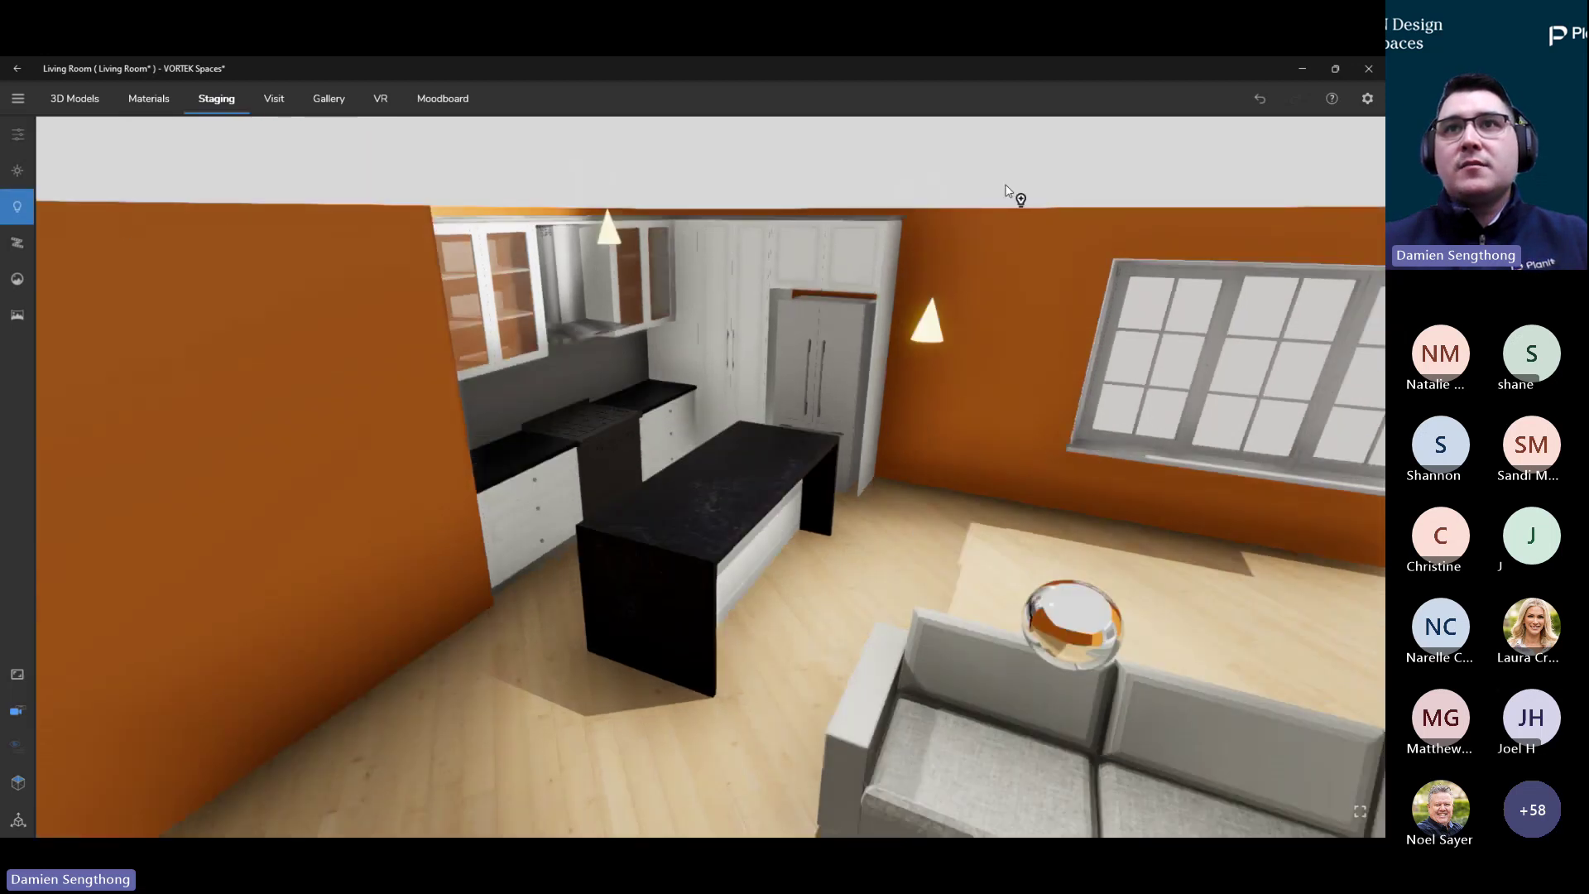
{"action": "left_click", "coordinate": [1006, 191]}
{"action": "middle_click_drag", "start_coordinate": [992, 290], "coordinate": [745, 302]}
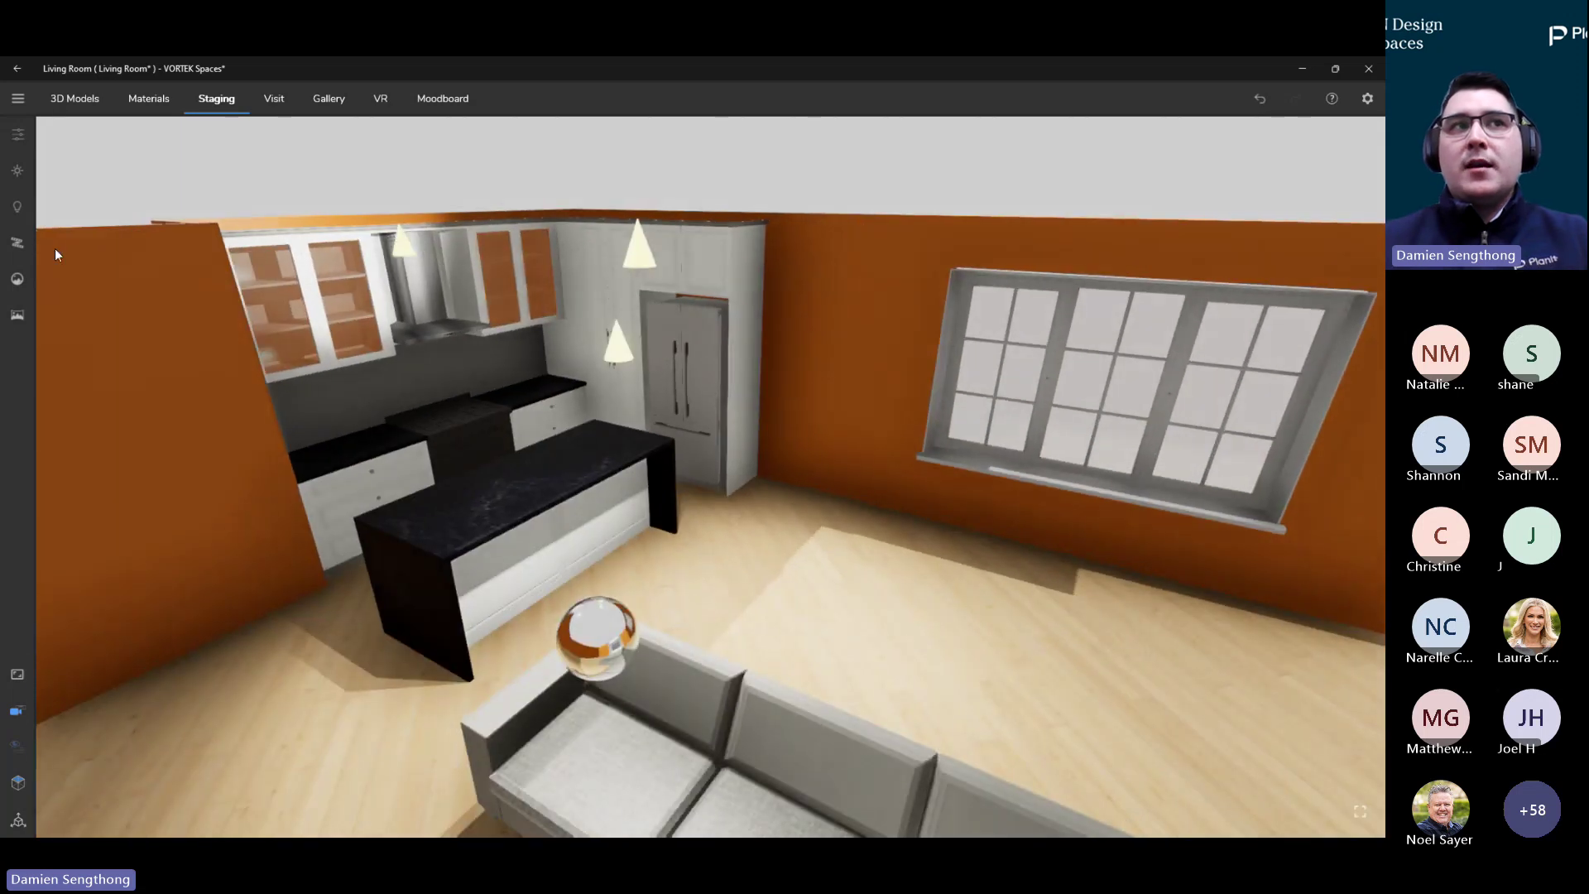
{"action": "left_click", "coordinate": [17, 207]}
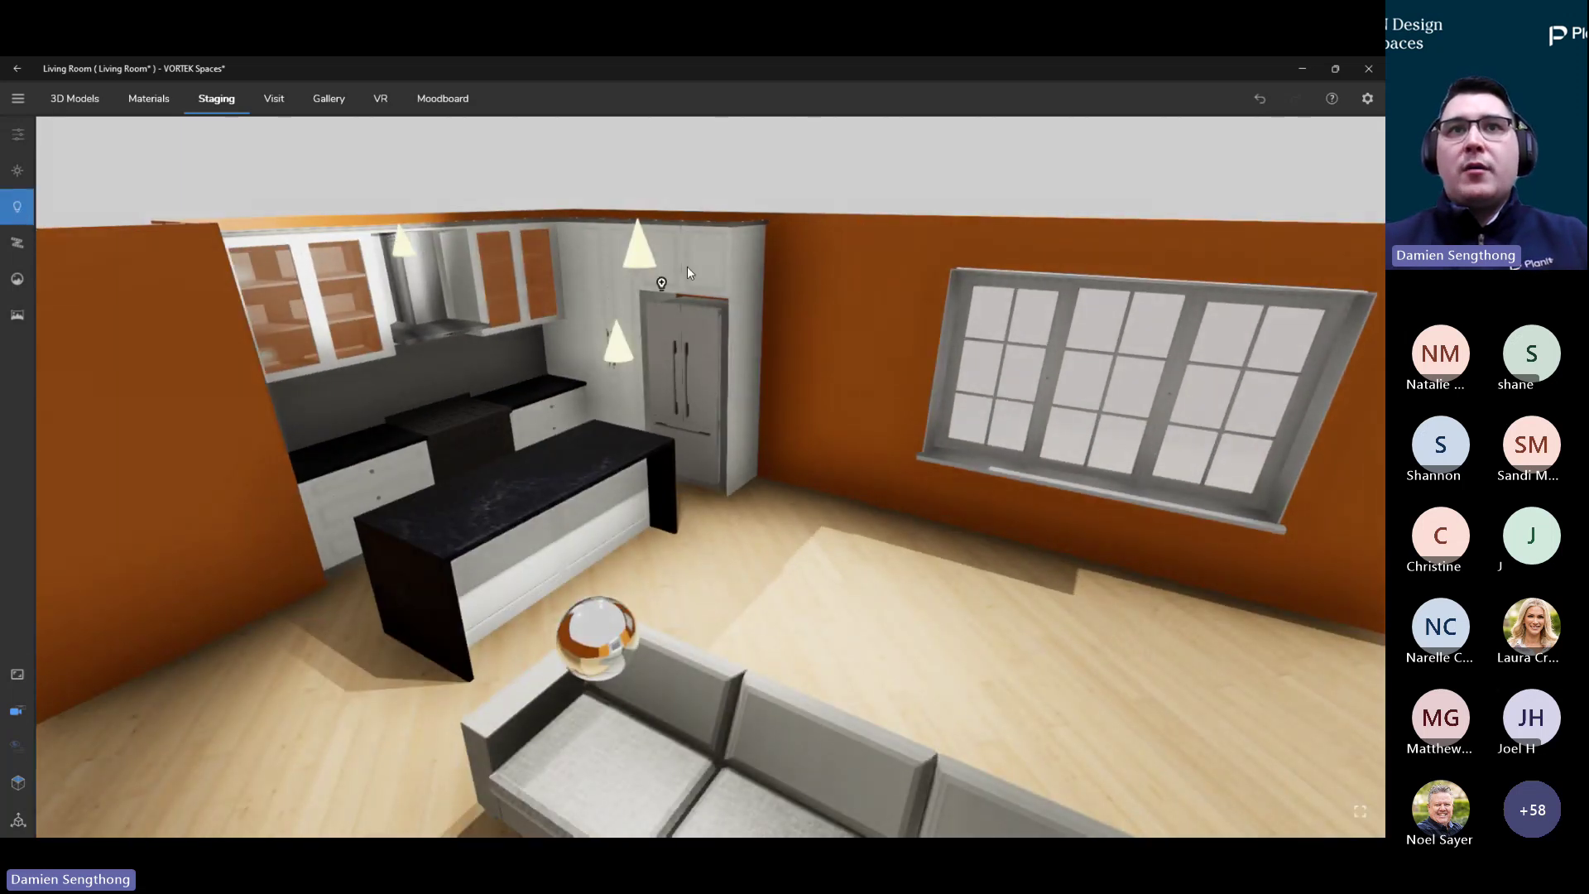
{"action": "left_click", "coordinate": [816, 361]}
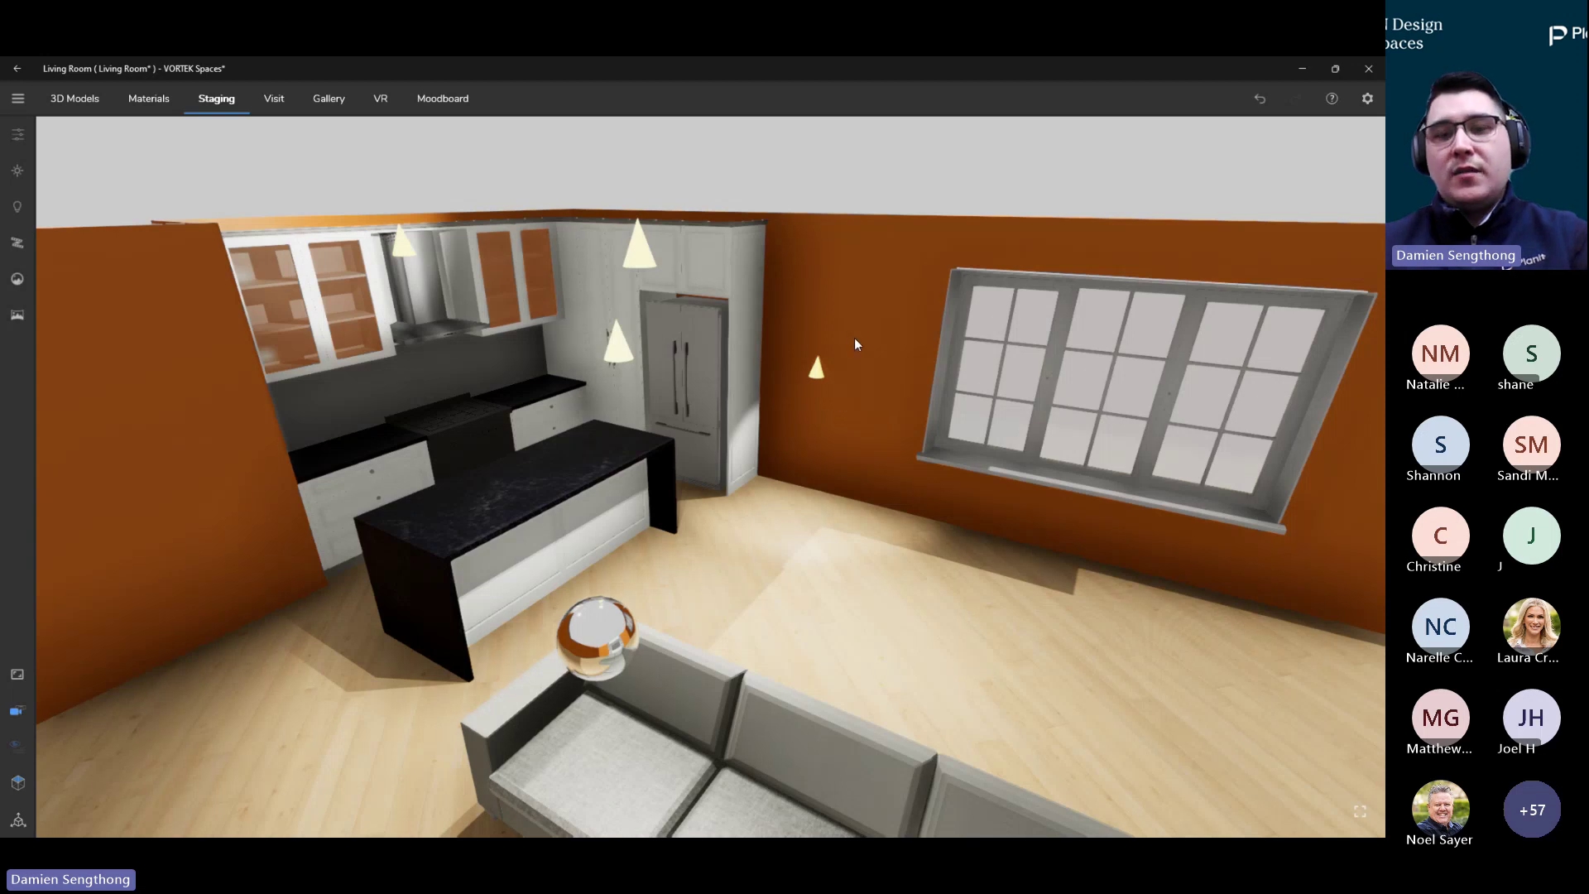
Add three more lights: beside the window, on the wall next to the kitchen, and above the window's corner
{"action": "key", "text": "l"}
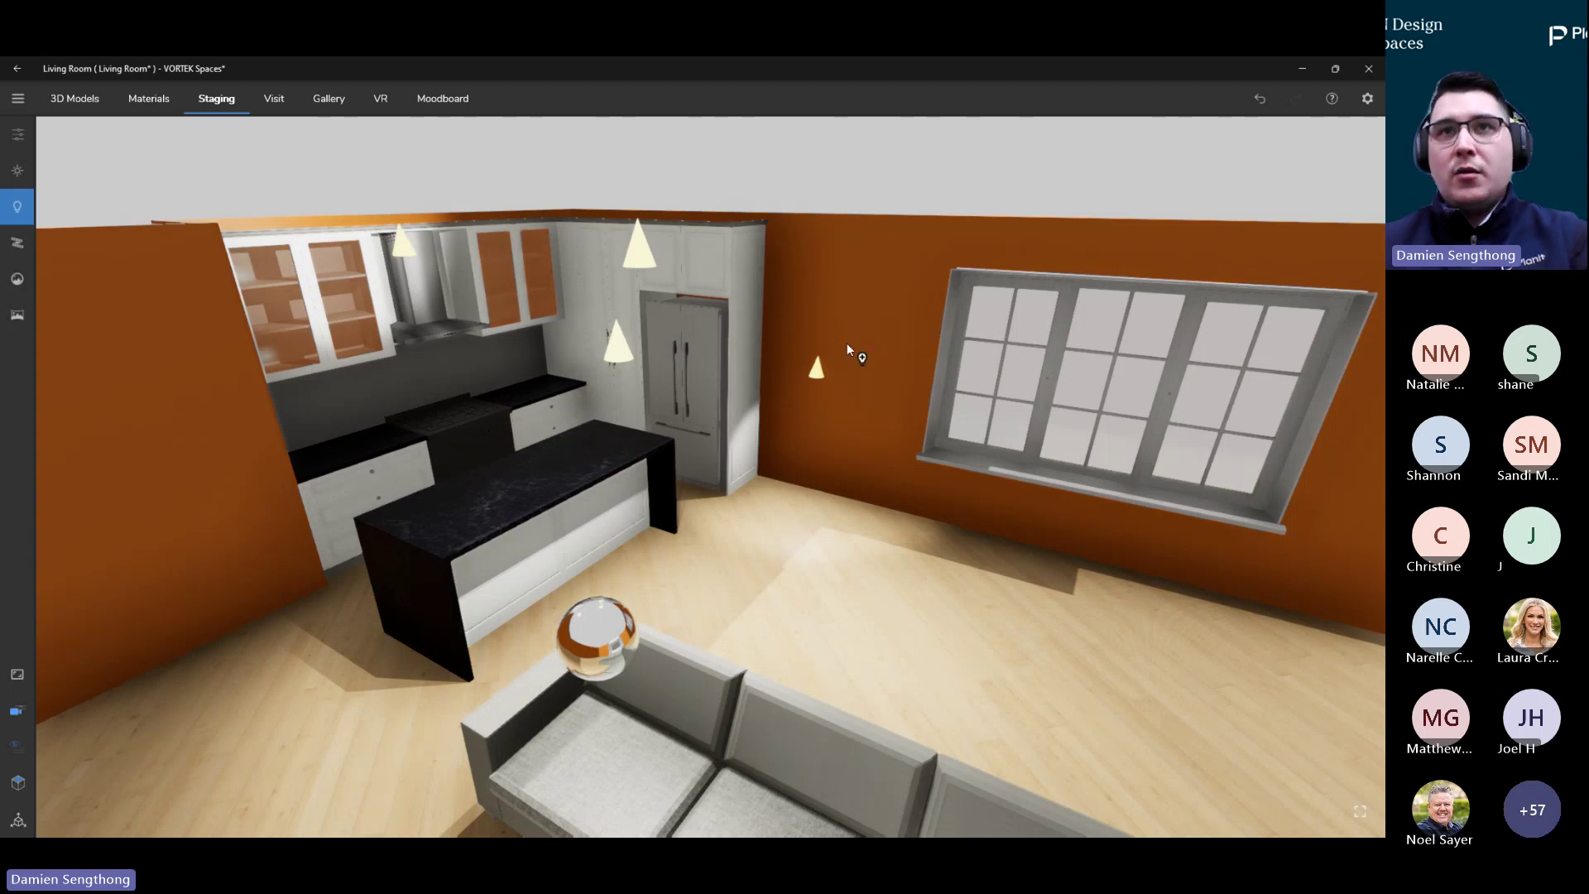
{"action": "left_click", "coordinate": [879, 267]}
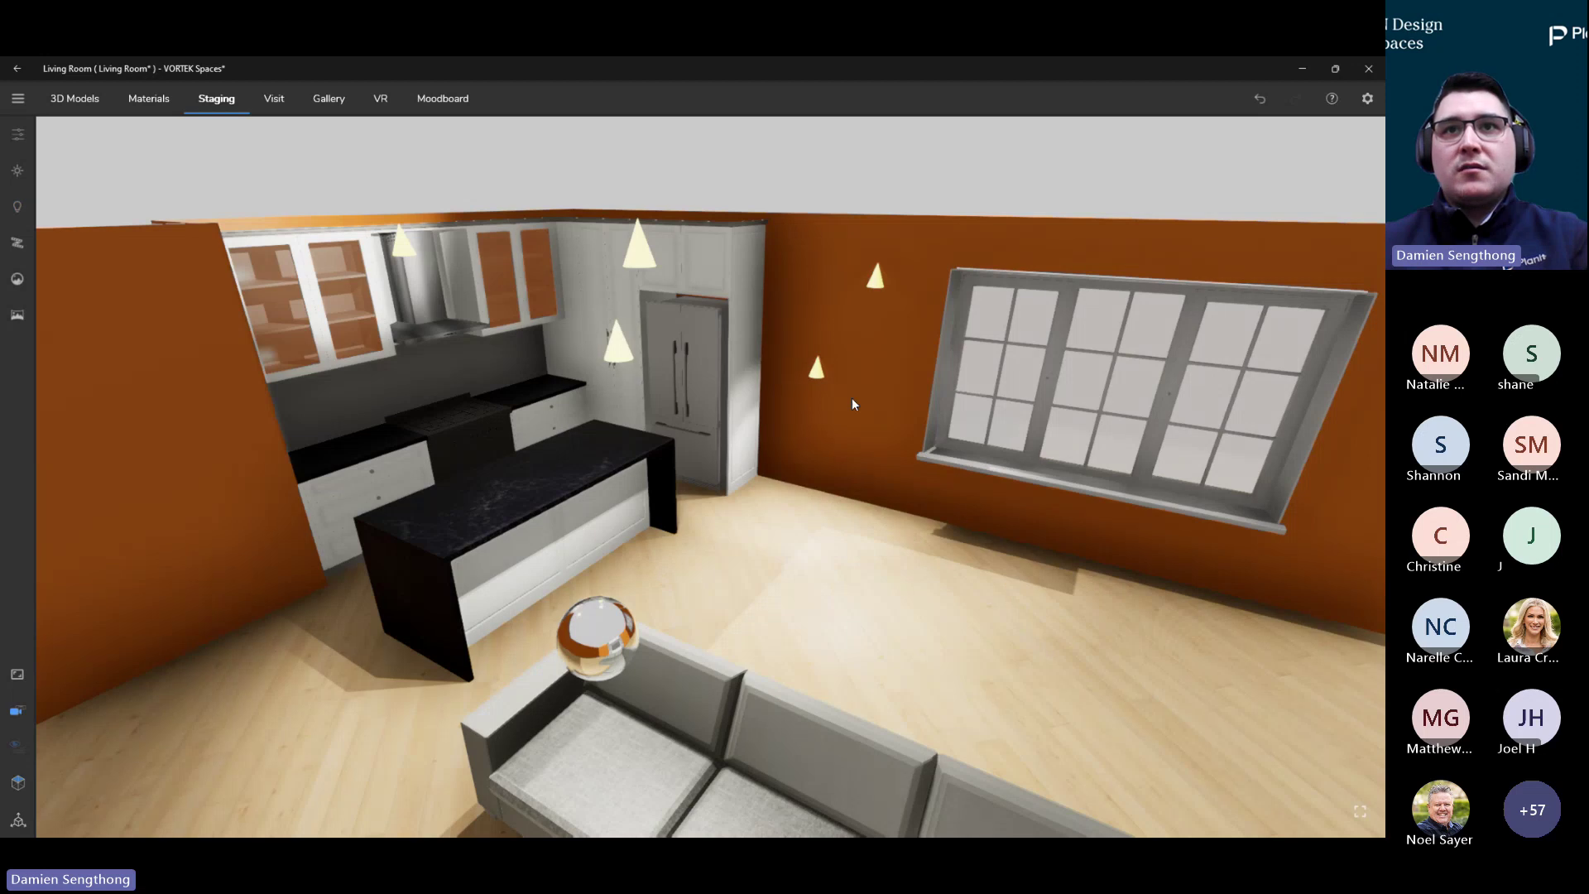
{"action": "key", "text": "l"}
{"action": "left_click", "coordinate": [181, 331]}
{"action": "key", "text": "l"}
{"action": "left_click", "coordinate": [981, 242]}
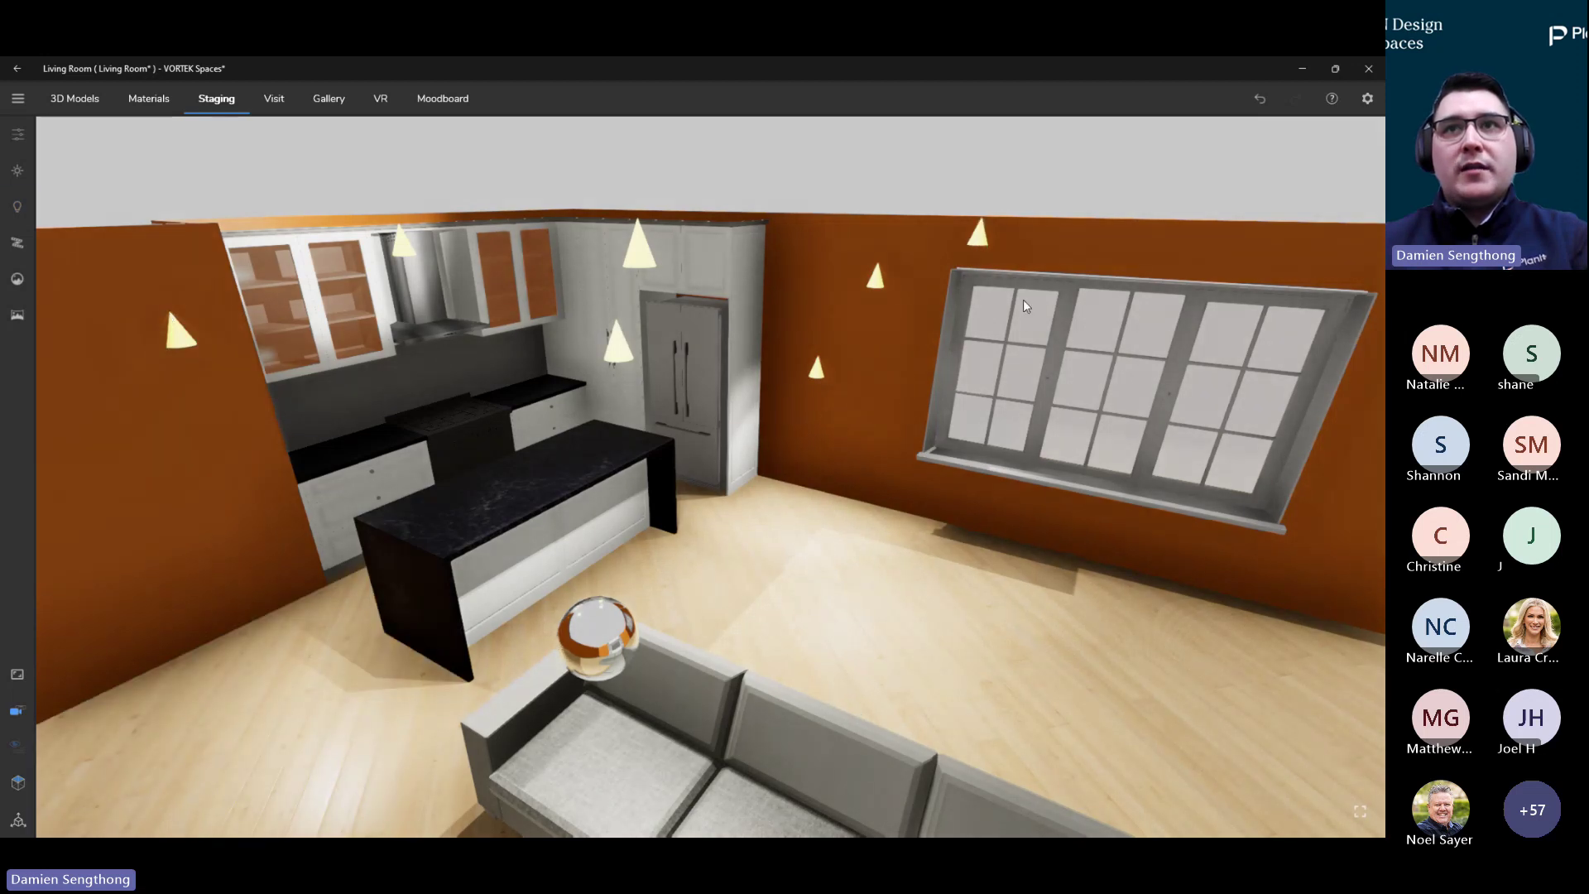
{"action": "middle_click_drag", "start_coordinate": [677, 465], "coordinate": [589, 482]}
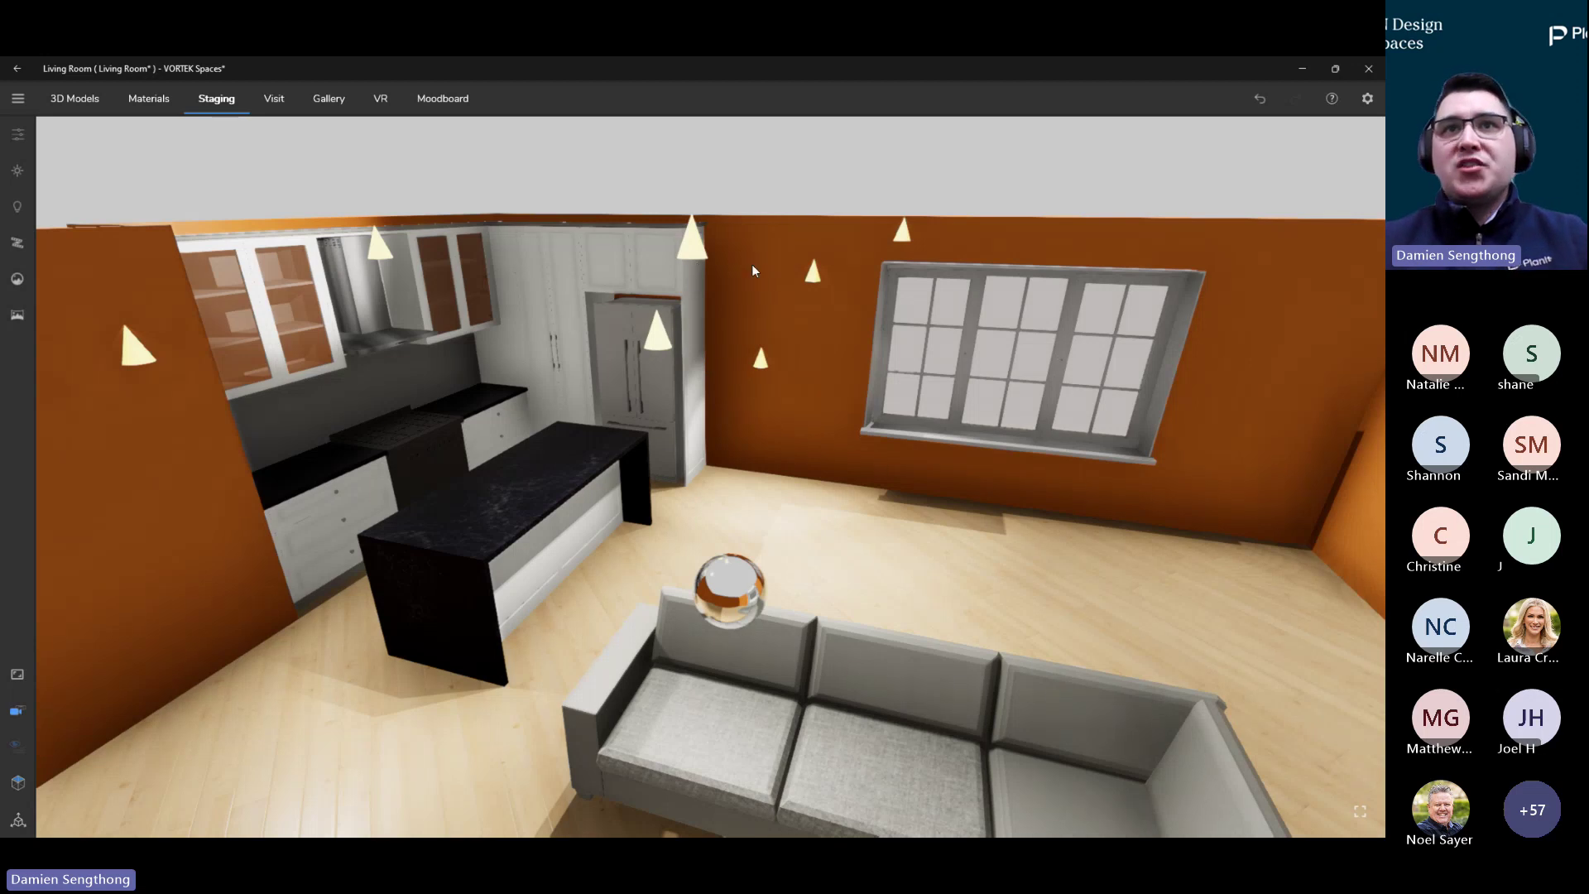
Add the back-wall light next to the window to the selected refrigerator light and align the two lights
{"action": "left_click", "coordinate": [814, 276]}
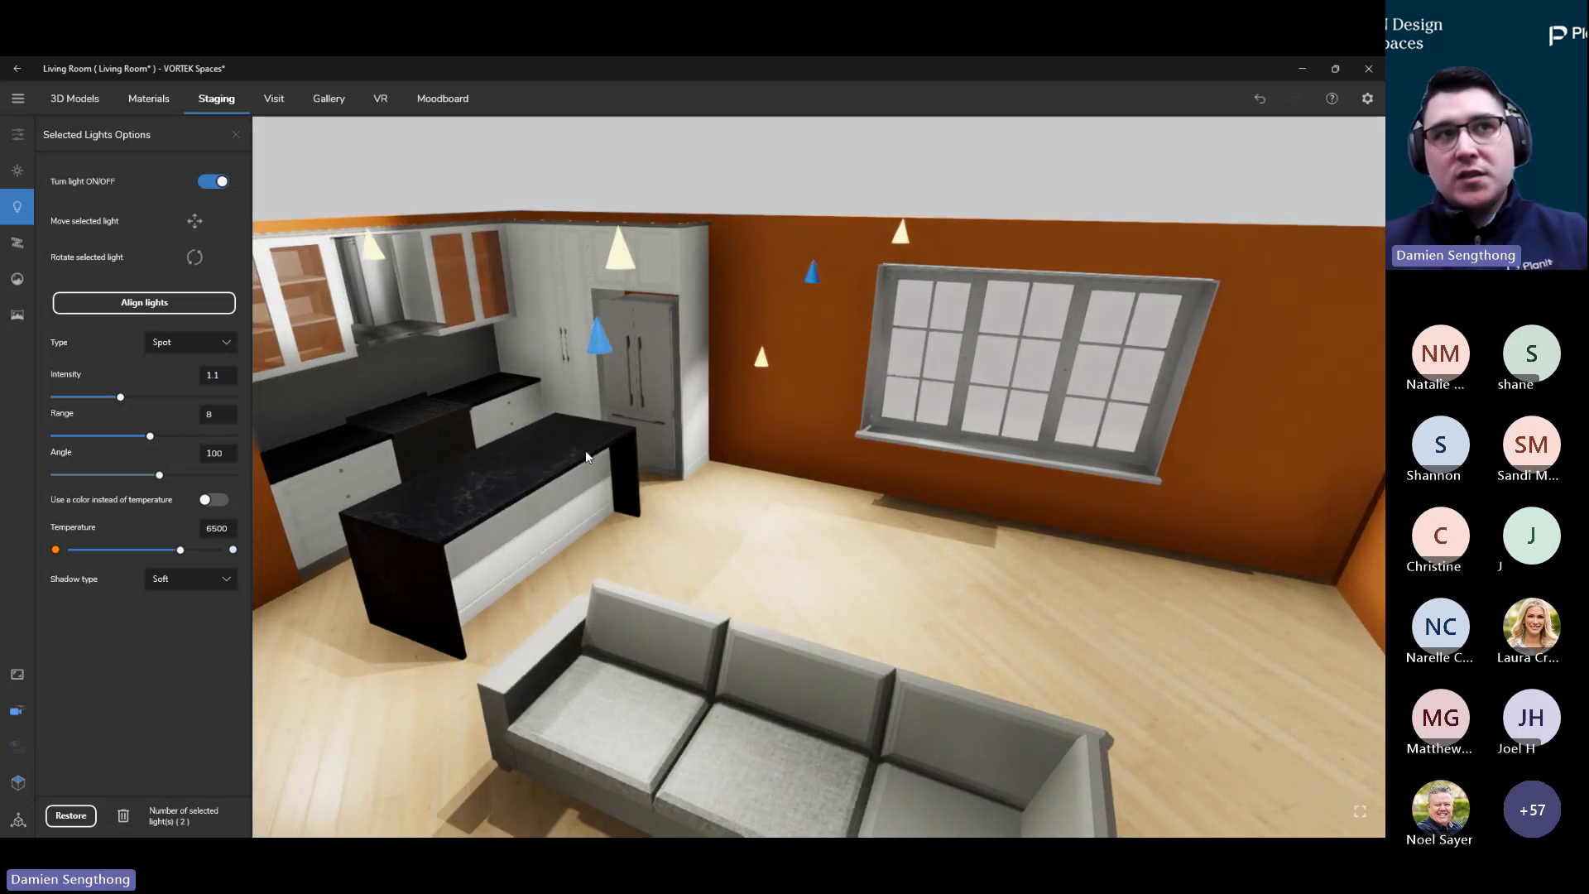
{"action": "left_click", "coordinate": [174, 313]}
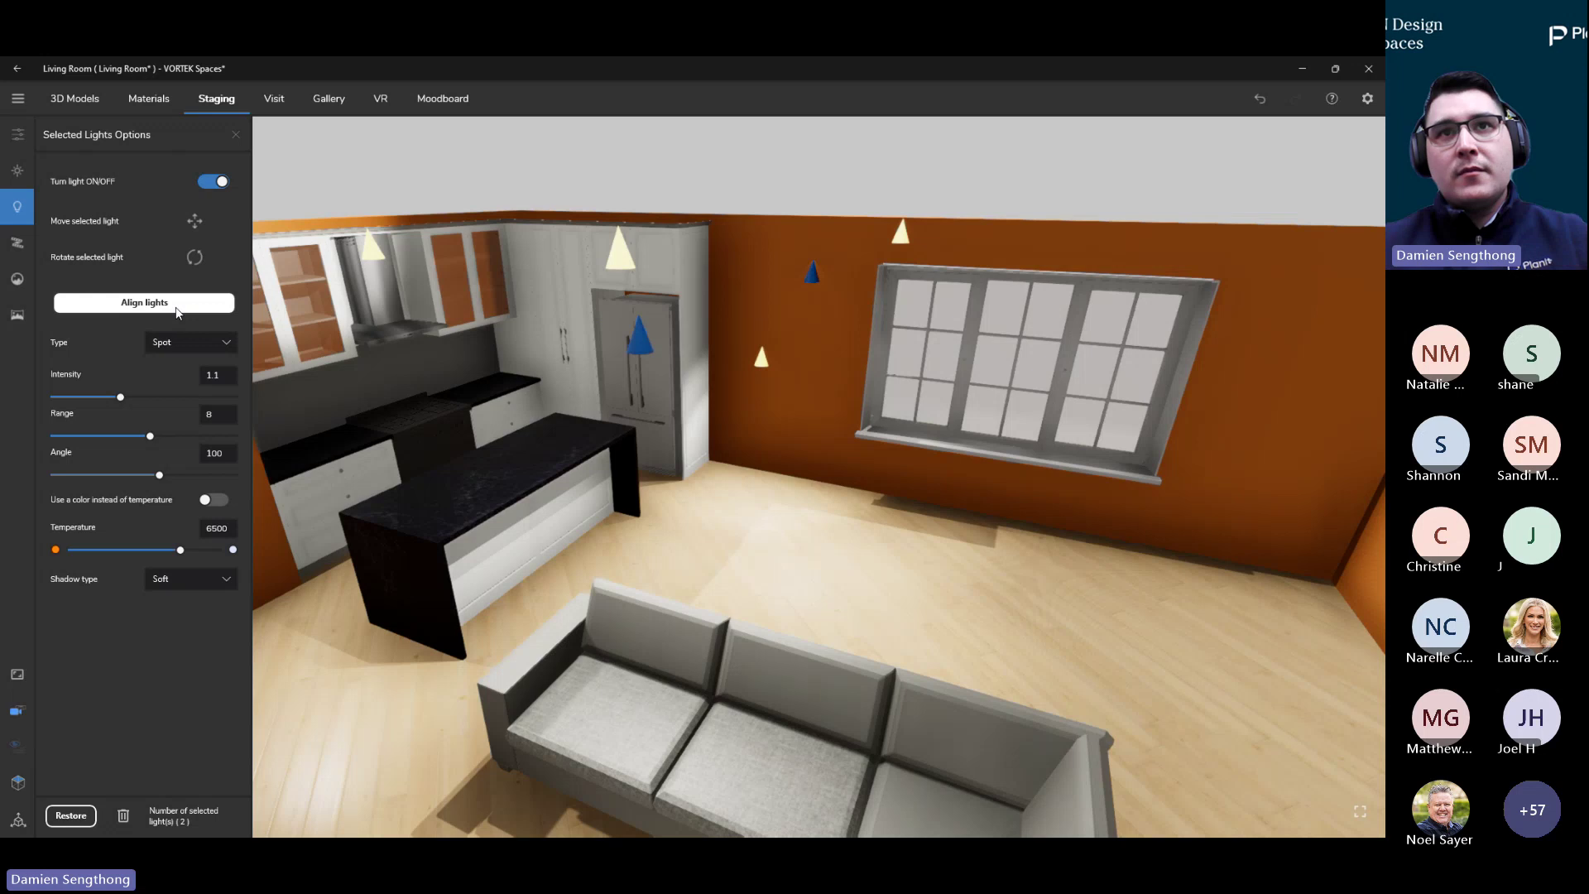
{"action": "left_click_drag", "start_coordinate": [930, 409], "coordinate": [772, 417]}
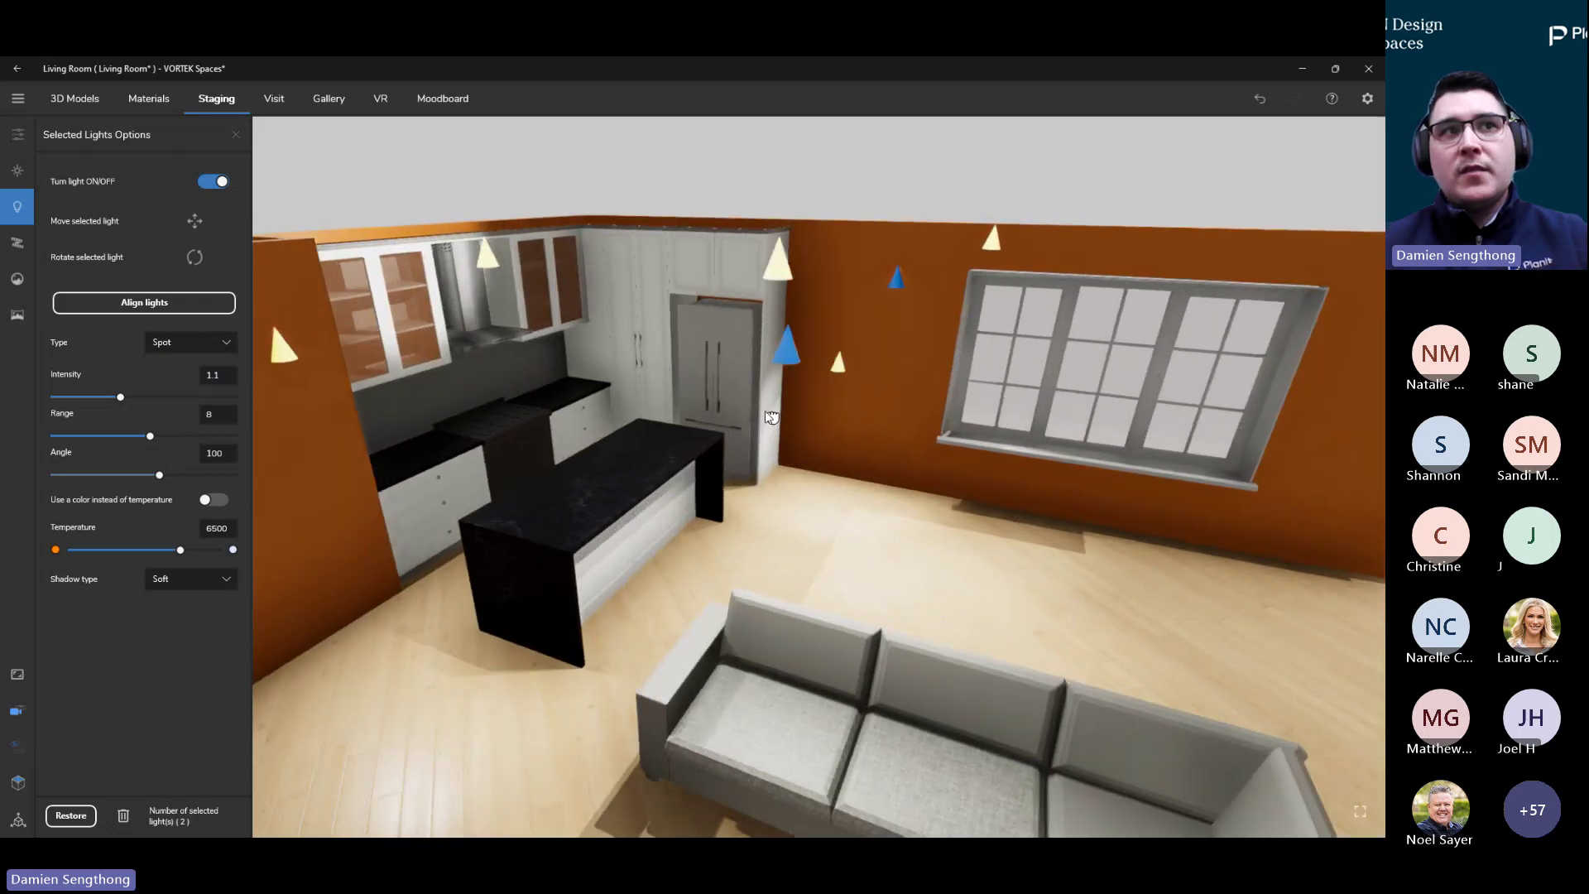
Try the Point type on the two selected lights and return them to Spot
{"action": "left_click", "coordinate": [172, 345]}
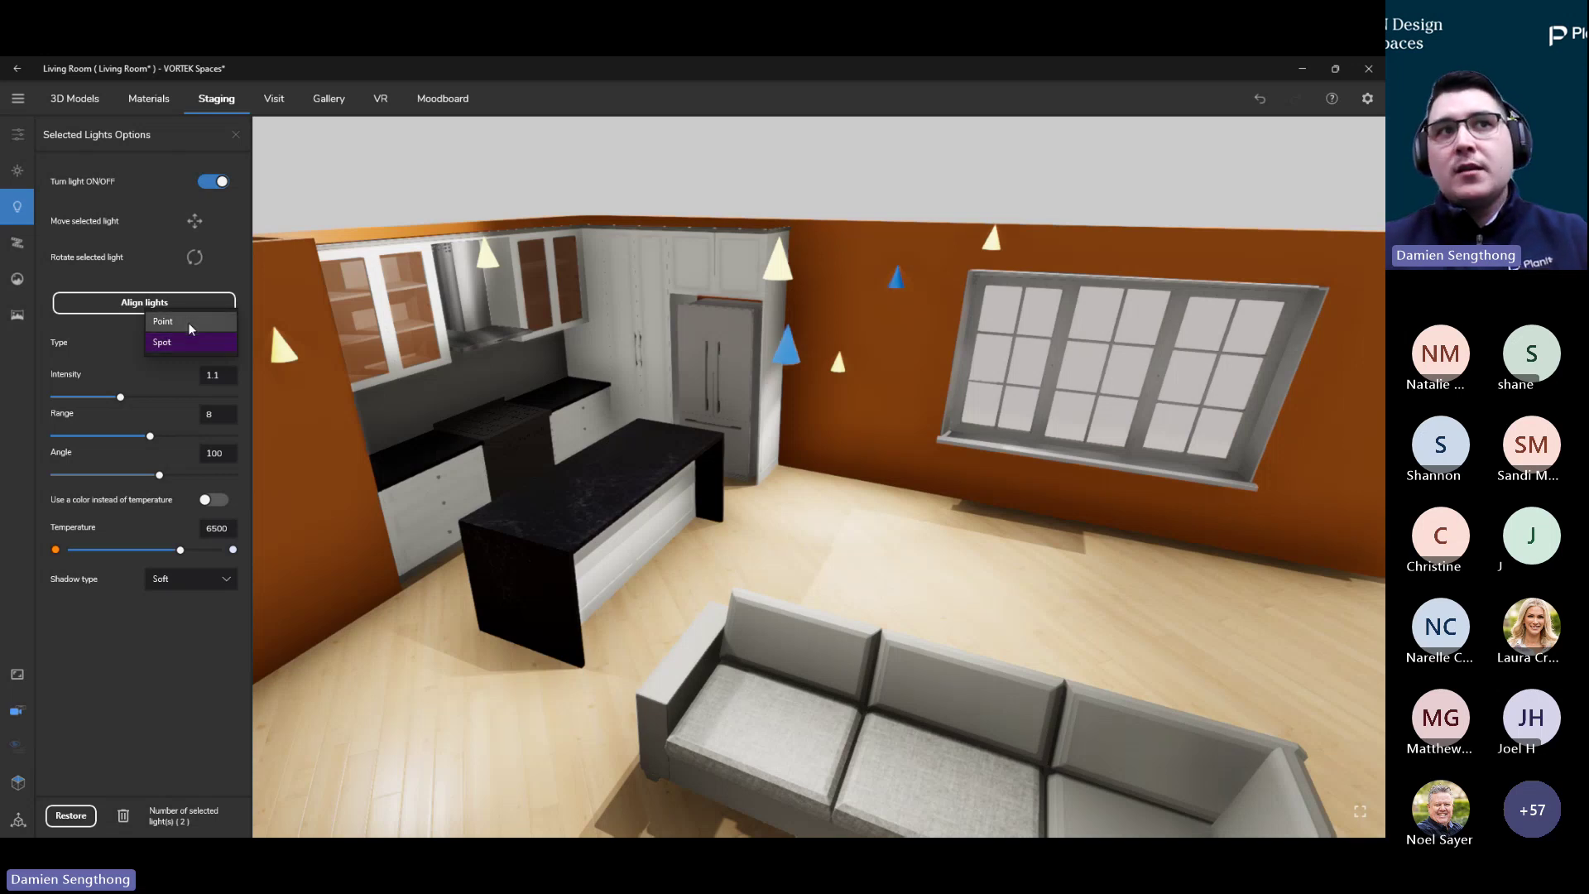
{"action": "left_click", "coordinate": [187, 321]}
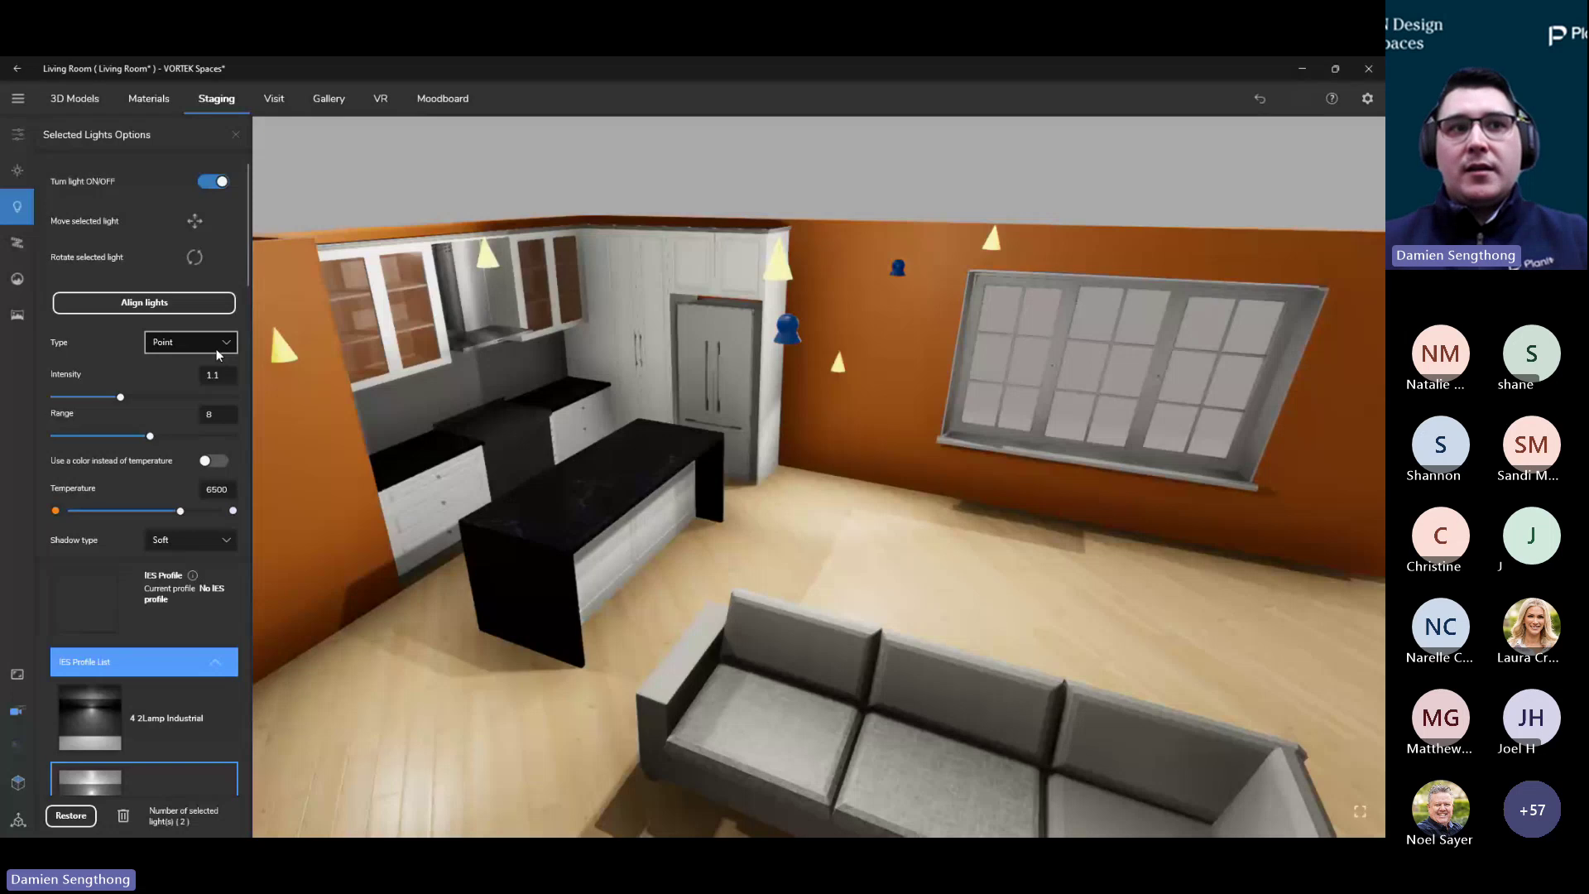
{"action": "left_click", "coordinate": [216, 349]}
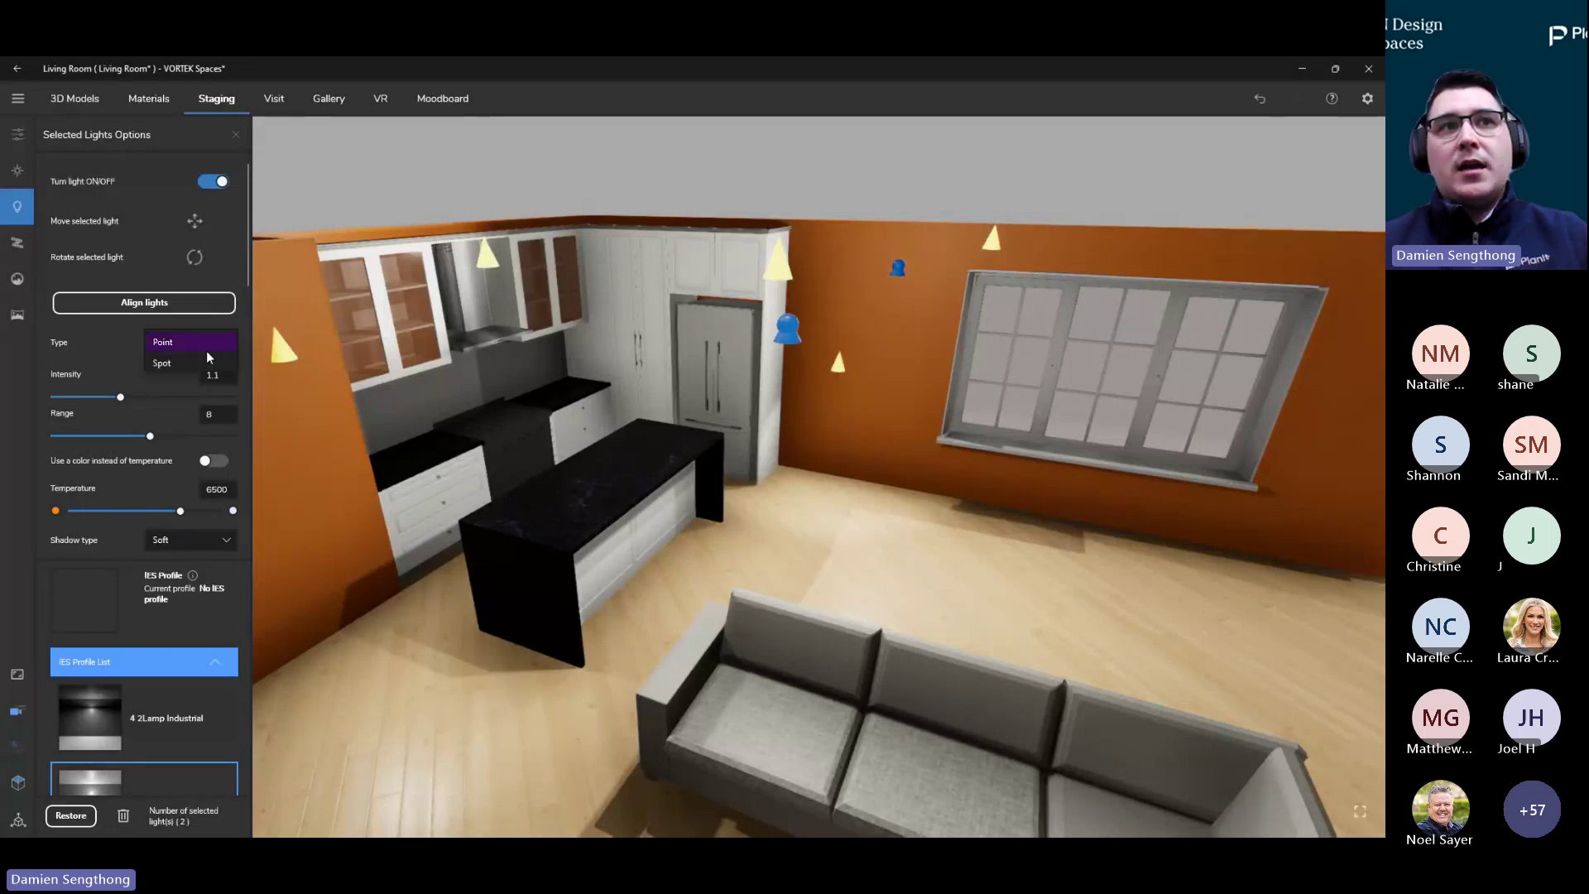
{"action": "left_click", "coordinate": [206, 350]}
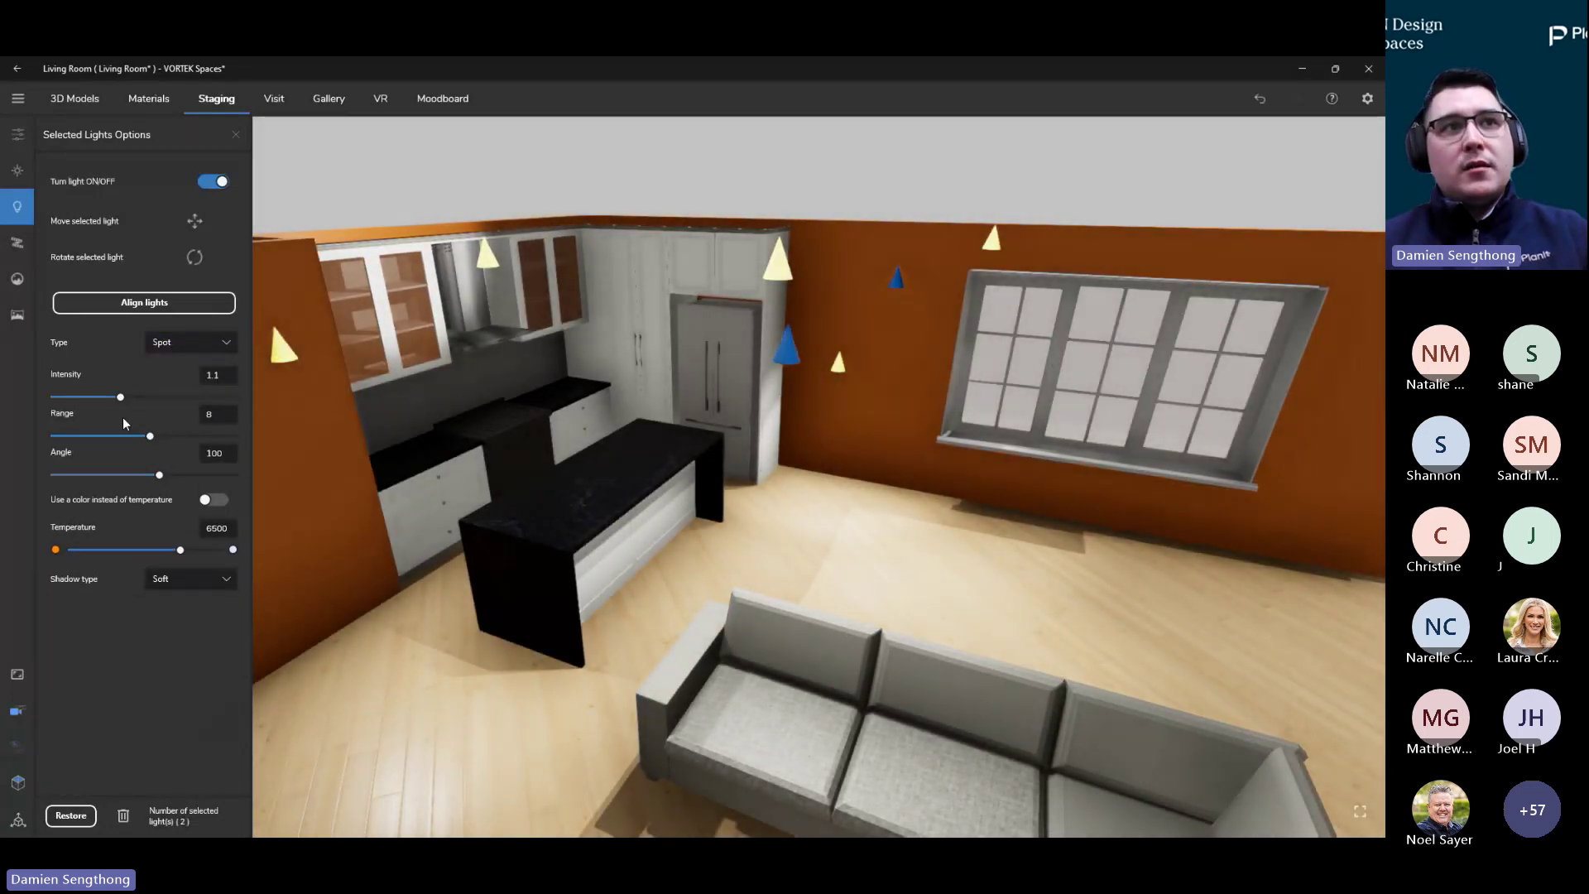
Set the selected lights' intensity to 1.33, range to 10.93, angle to 143 and temperature to 6325
{"action": "mouse_move", "coordinate": [123, 396]}
{"action": "left_mouse_down"}
{"action": "mouse_move", "coordinate": [236, 404]}
{"action": "mouse_move", "coordinate": [87, 408]}
{"action": "mouse_move", "coordinate": [135, 404]}
{"action": "left_mouse_up"}
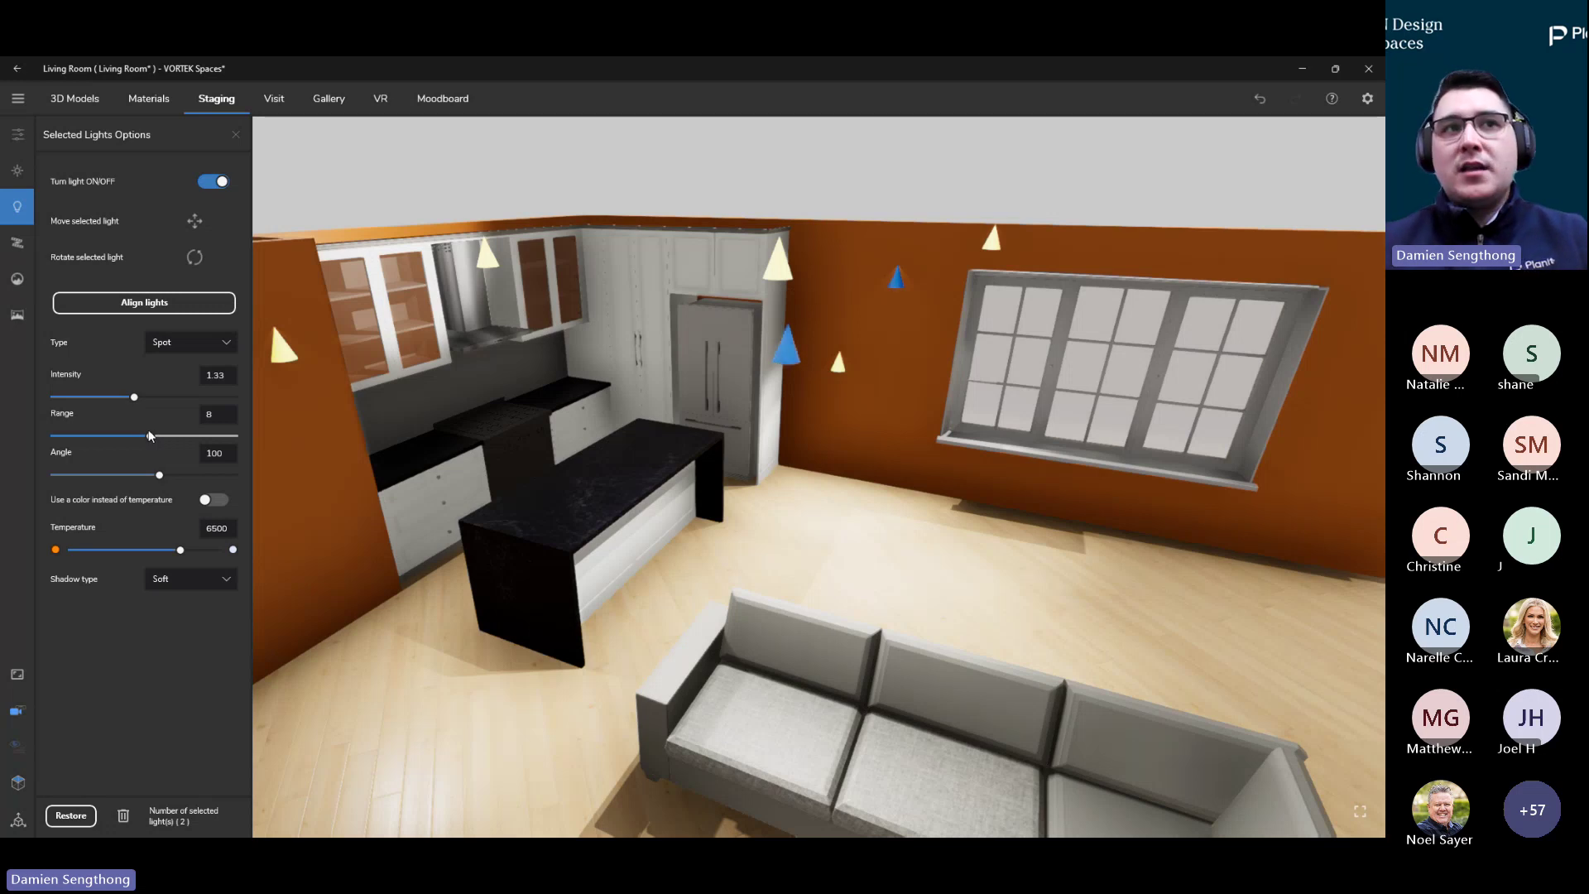
{"action": "left_click_drag", "start_coordinate": [152, 435], "coordinate": [217, 437]}
{"action": "left_click_drag", "start_coordinate": [245, 437], "coordinate": [207, 497]}
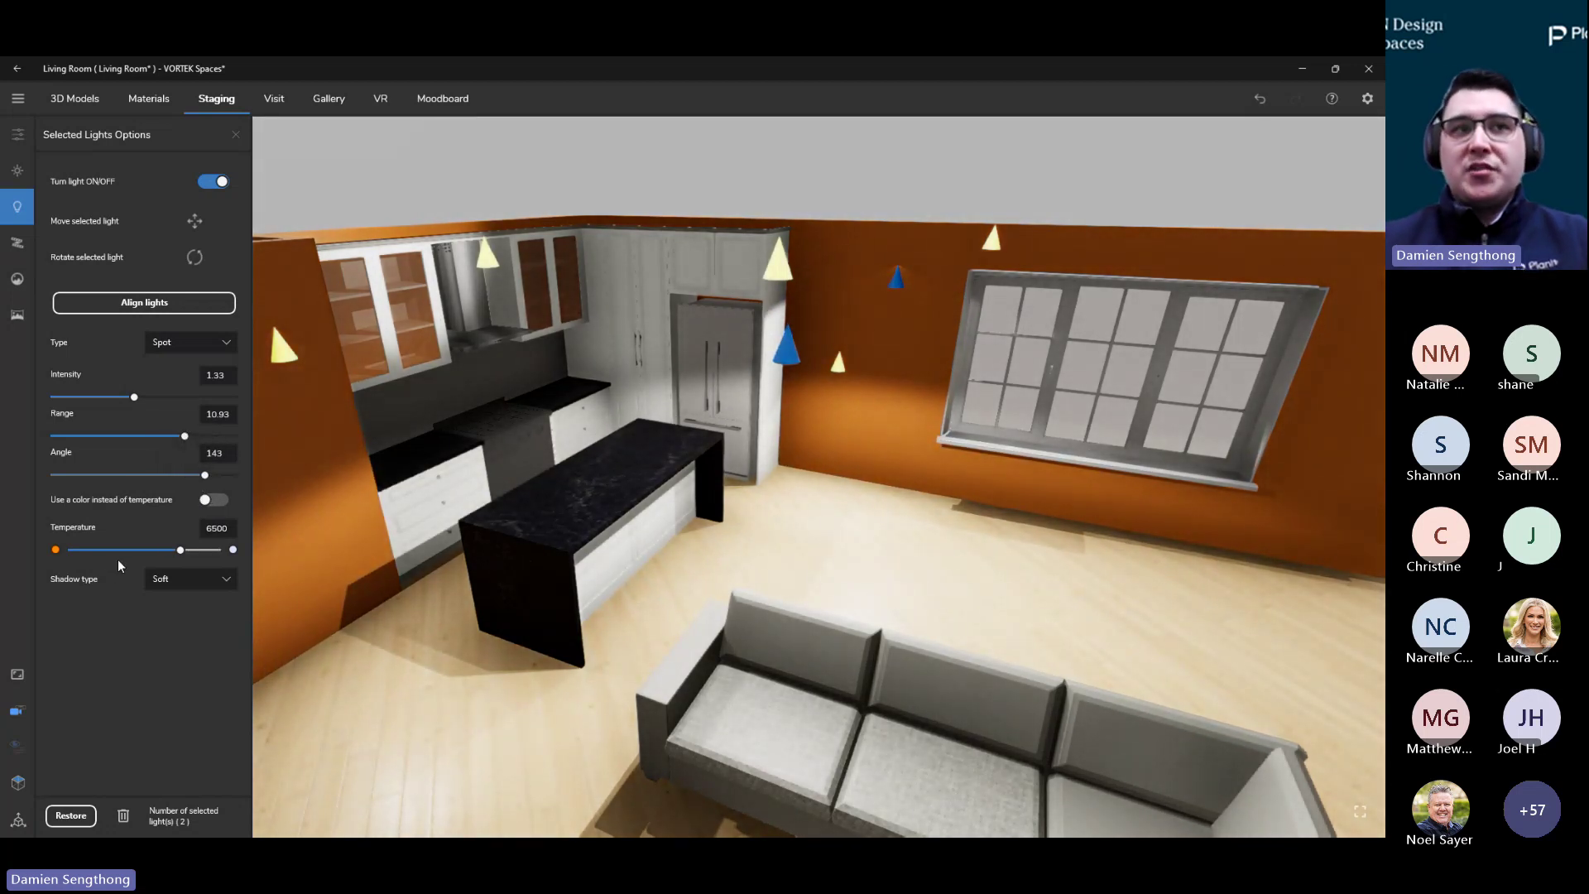
{"action": "mouse_move", "coordinate": [179, 549]}
{"action": "left_mouse_down"}
{"action": "mouse_move", "coordinate": [199, 549]}
{"action": "mouse_move", "coordinate": [86, 563]}
{"action": "mouse_move", "coordinate": [176, 565]}
{"action": "left_mouse_up"}
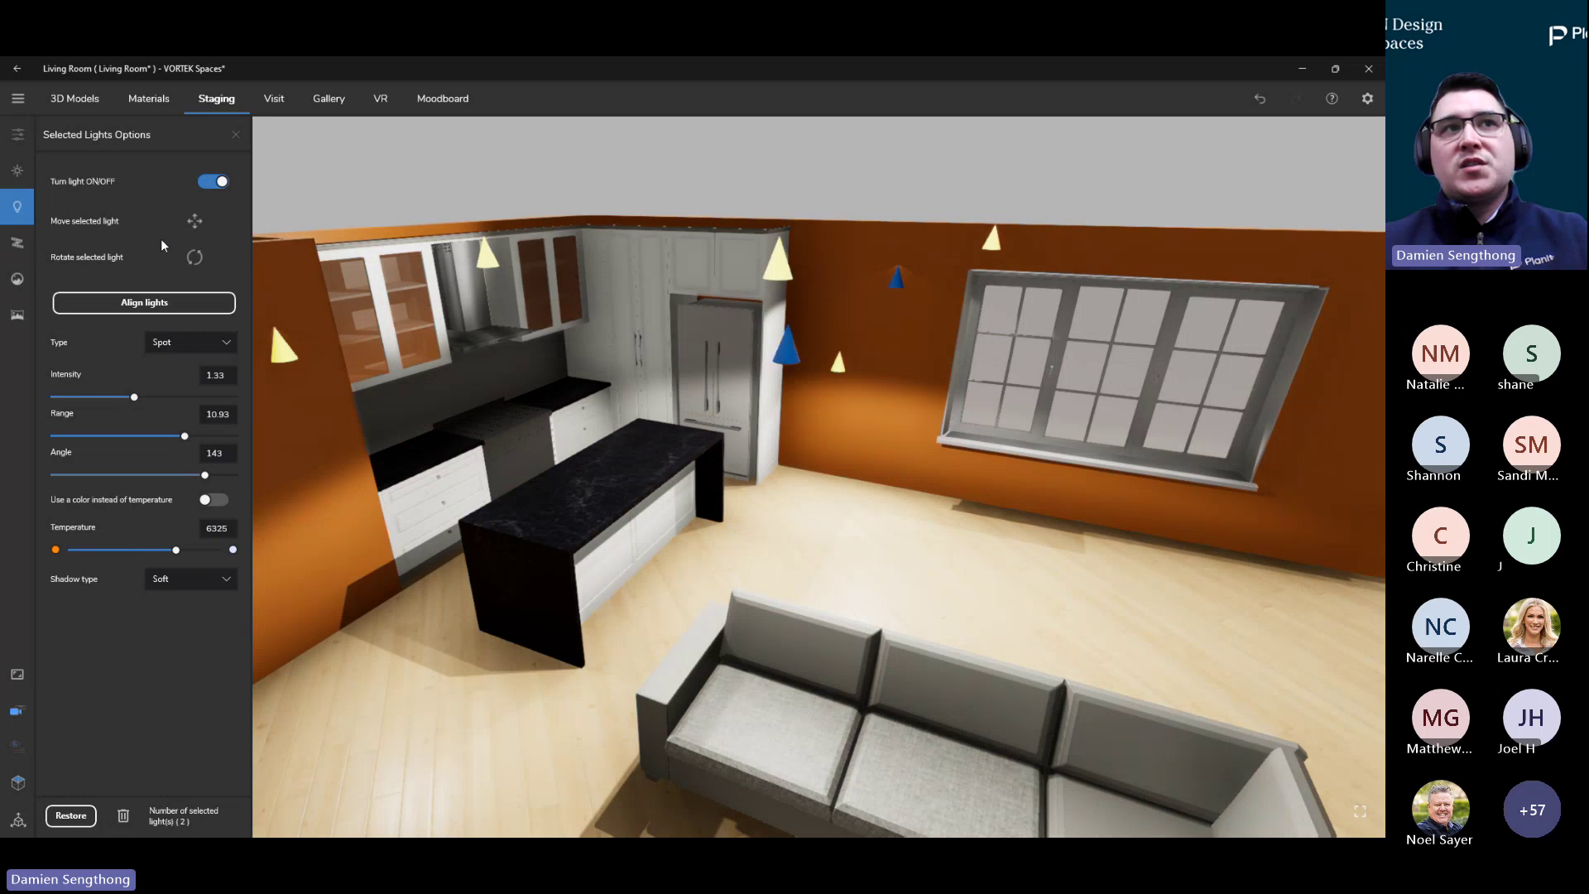
Toggle the selected lights off and on again, and show their rotation handles
{"action": "left_click", "coordinate": [214, 187]}
{"action": "left_click", "coordinate": [213, 186]}
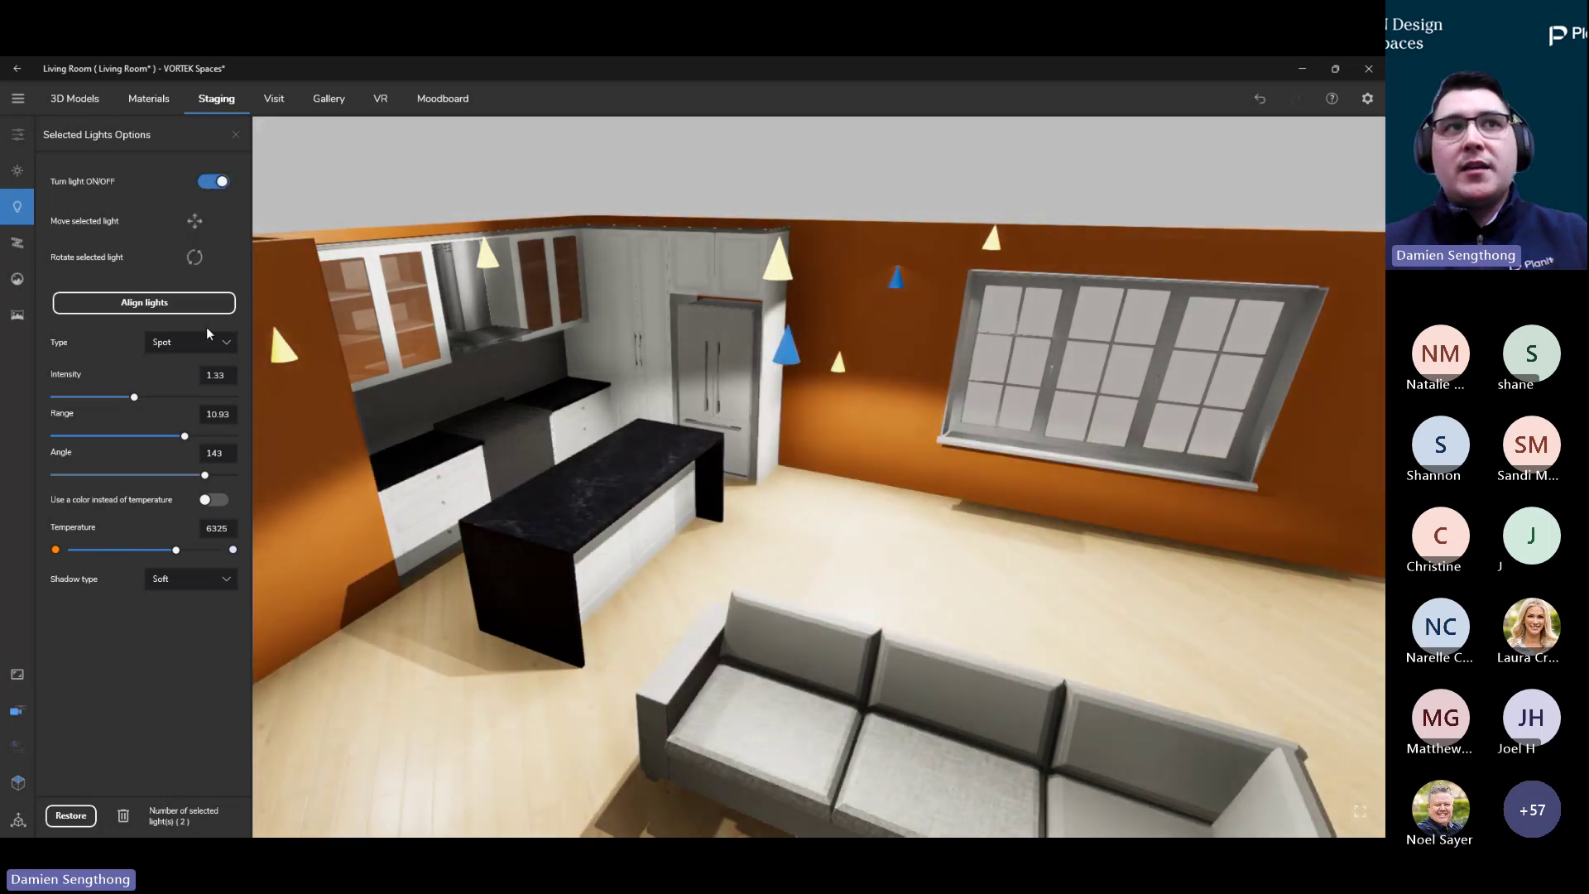
{"action": "left_click", "coordinate": [193, 249]}
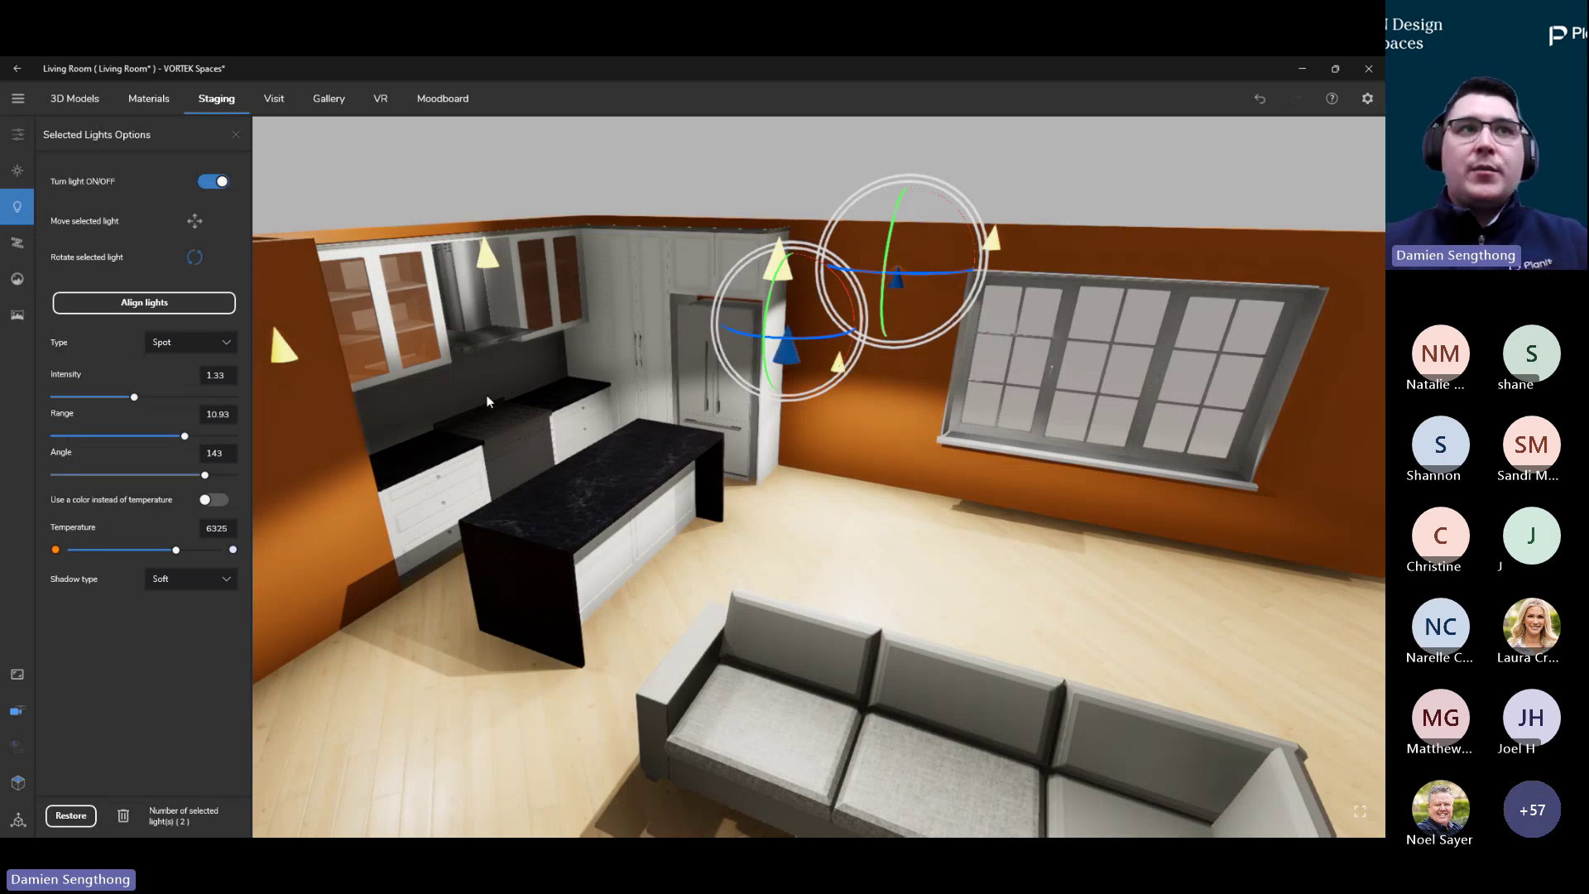
Examine the splashback area beneath the wall cabinets beside the range hood with the light placement tool active
{"action": "left_click_drag", "start_coordinate": [487, 401], "coordinate": [494, 357]}
{"action": "scroll", "coordinate": [452, 365], "scroll_direction": "up", "scroll_amount": 3}
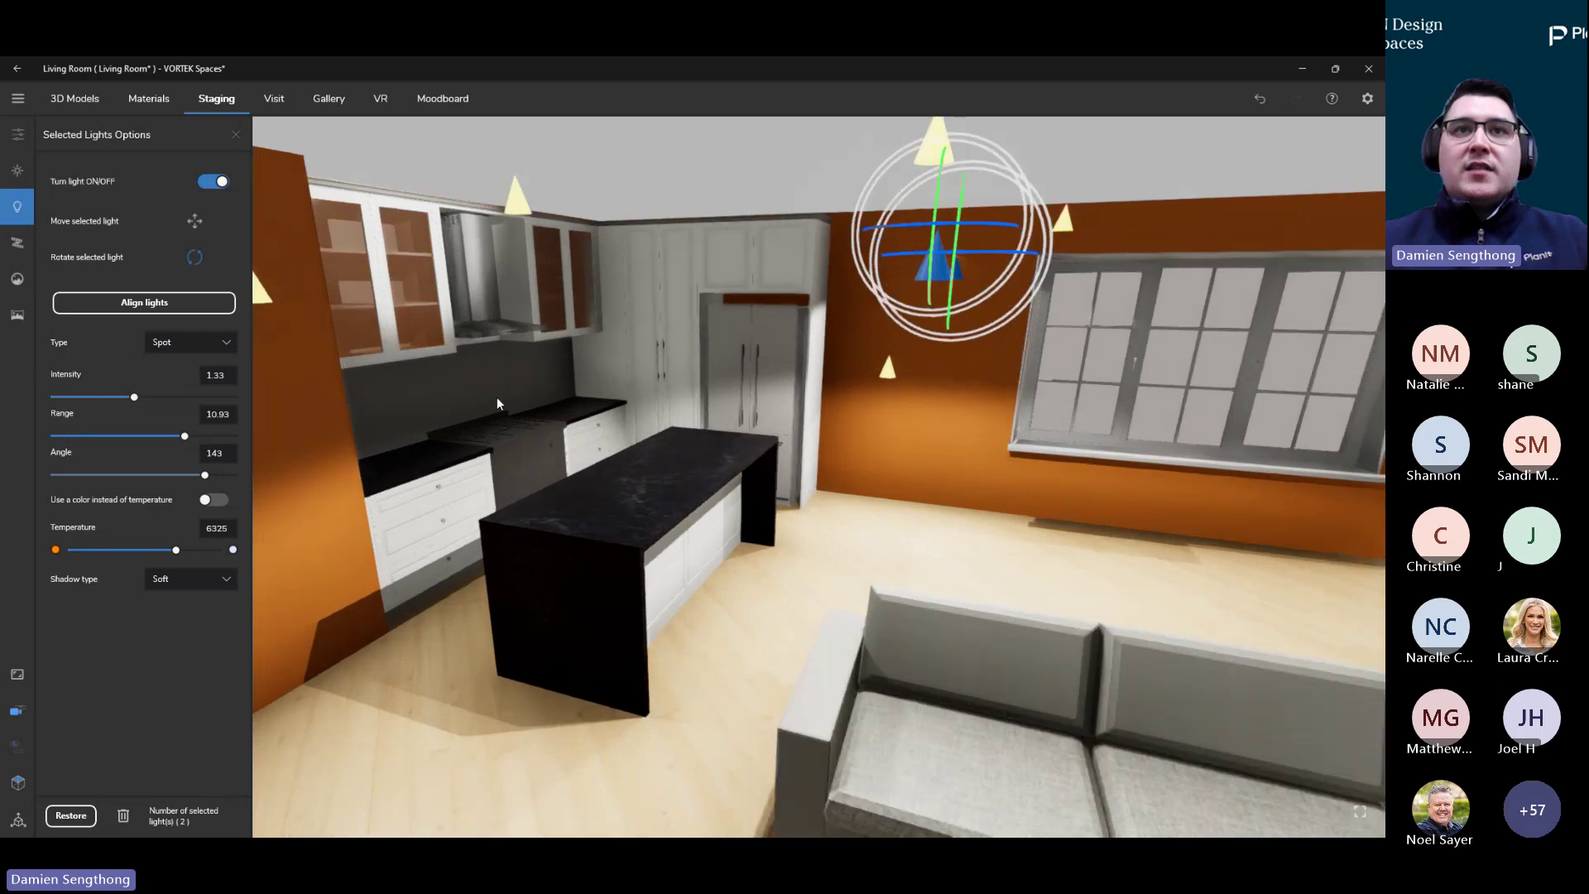
{"action": "scroll", "coordinate": [518, 415], "scroll_direction": "up", "scroll_amount": 6}
{"action": "scroll", "coordinate": [538, 421], "scroll_direction": "down", "scroll_amount": 3}
{"action": "middle_click_drag", "start_coordinate": [538, 421], "coordinate": [683, 410]}
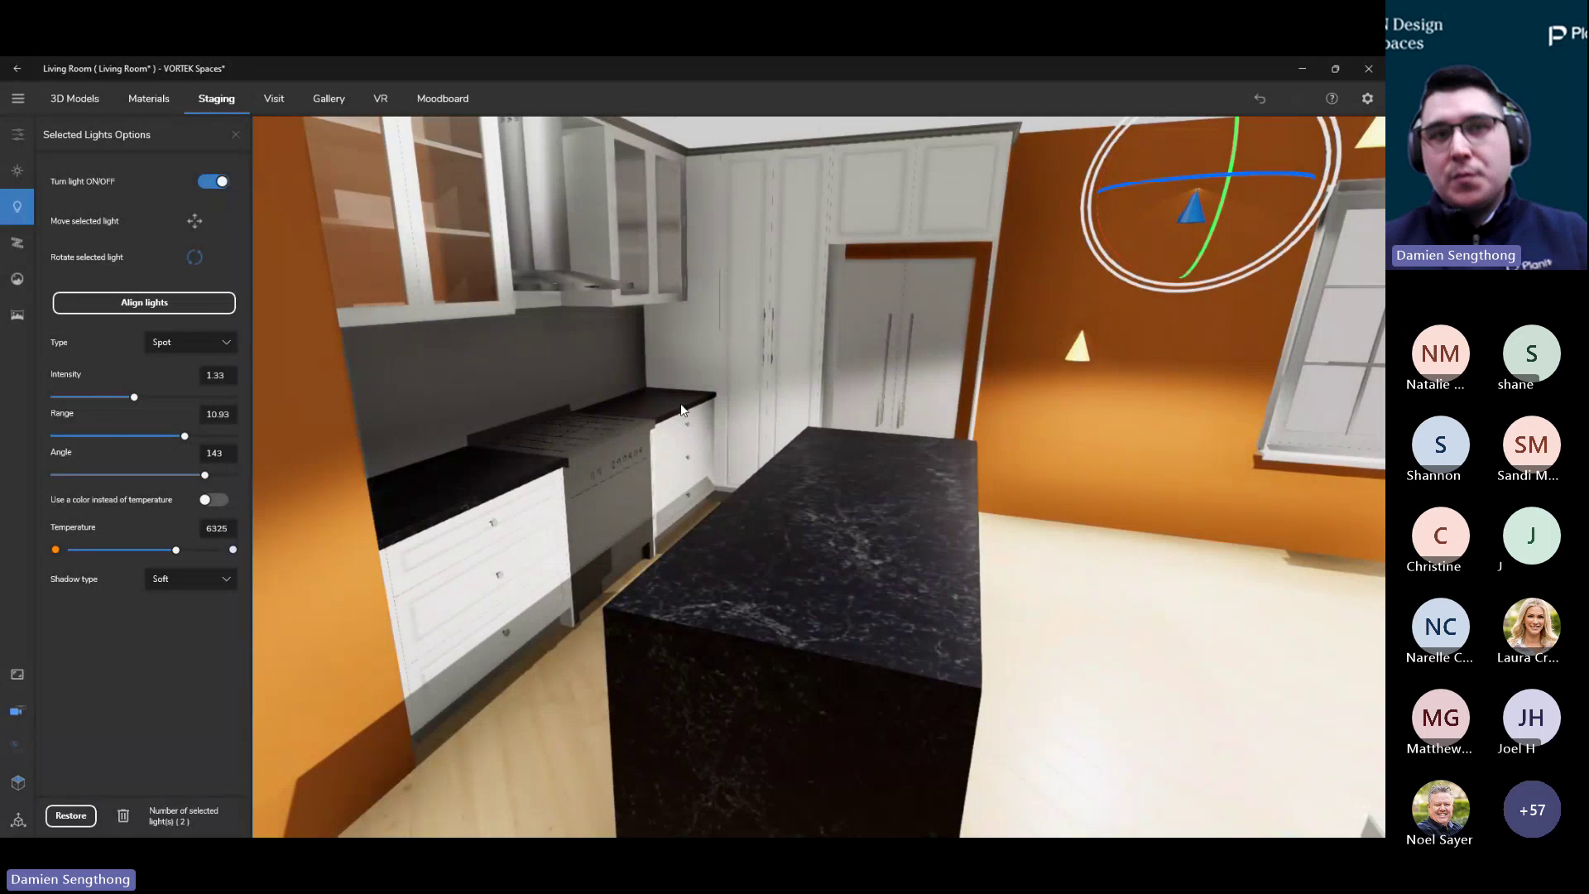
{"action": "left_click", "coordinate": [17, 243]}
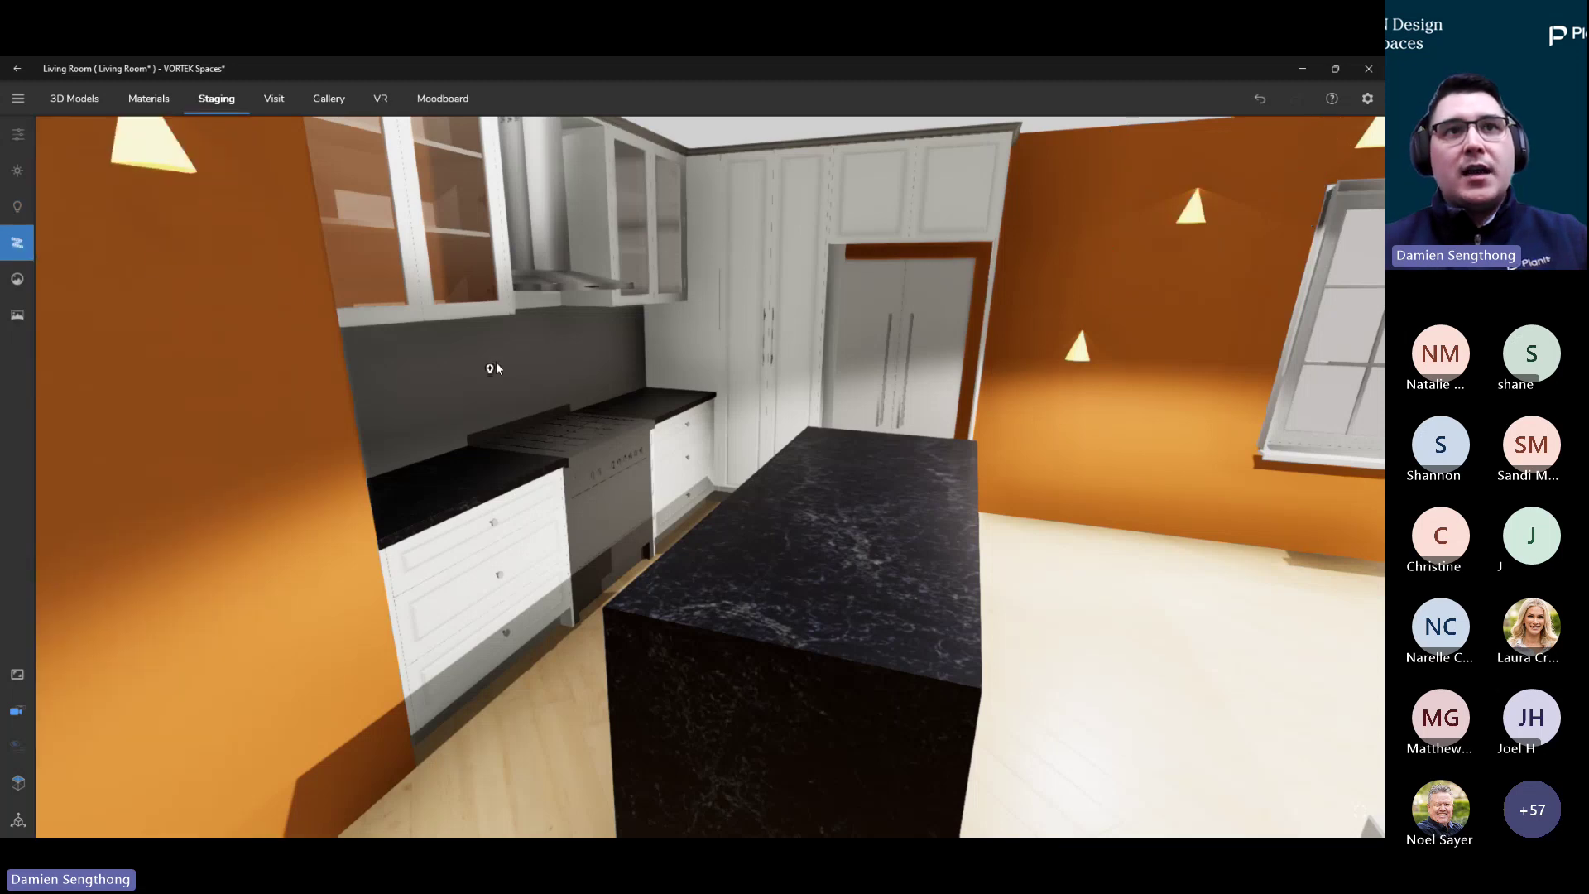
{"action": "left_click_drag", "start_coordinate": [657, 402], "coordinate": [594, 540]}
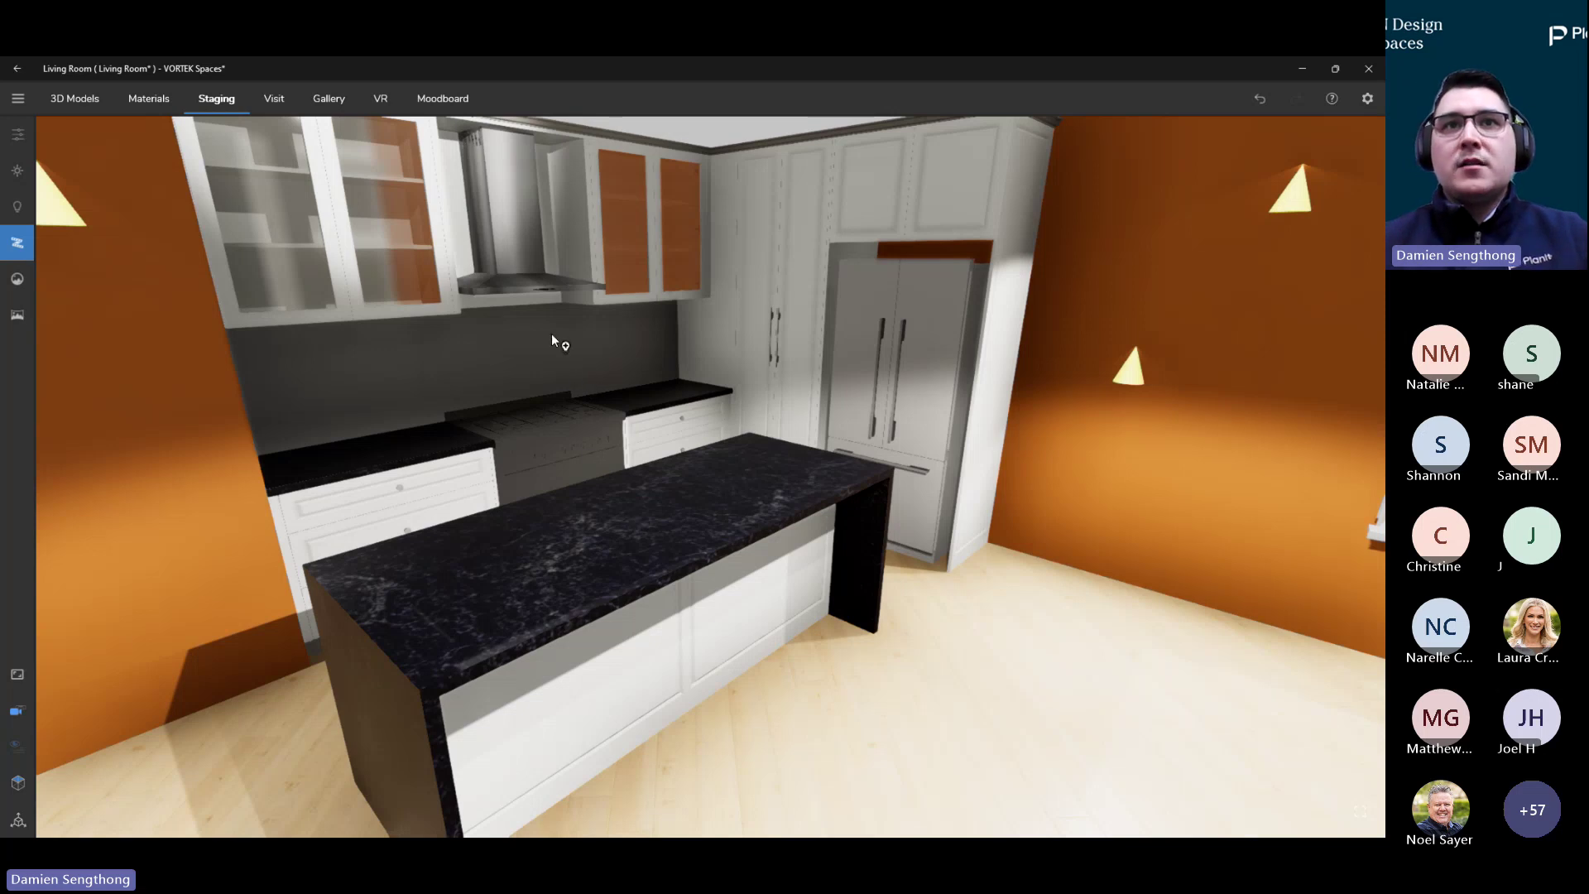
{"action": "scroll", "coordinate": [549, 339], "scroll_direction": "up", "scroll_amount": 5}
{"action": "scroll", "coordinate": [619, 315], "scroll_direction": "up", "scroll_amount": 8}
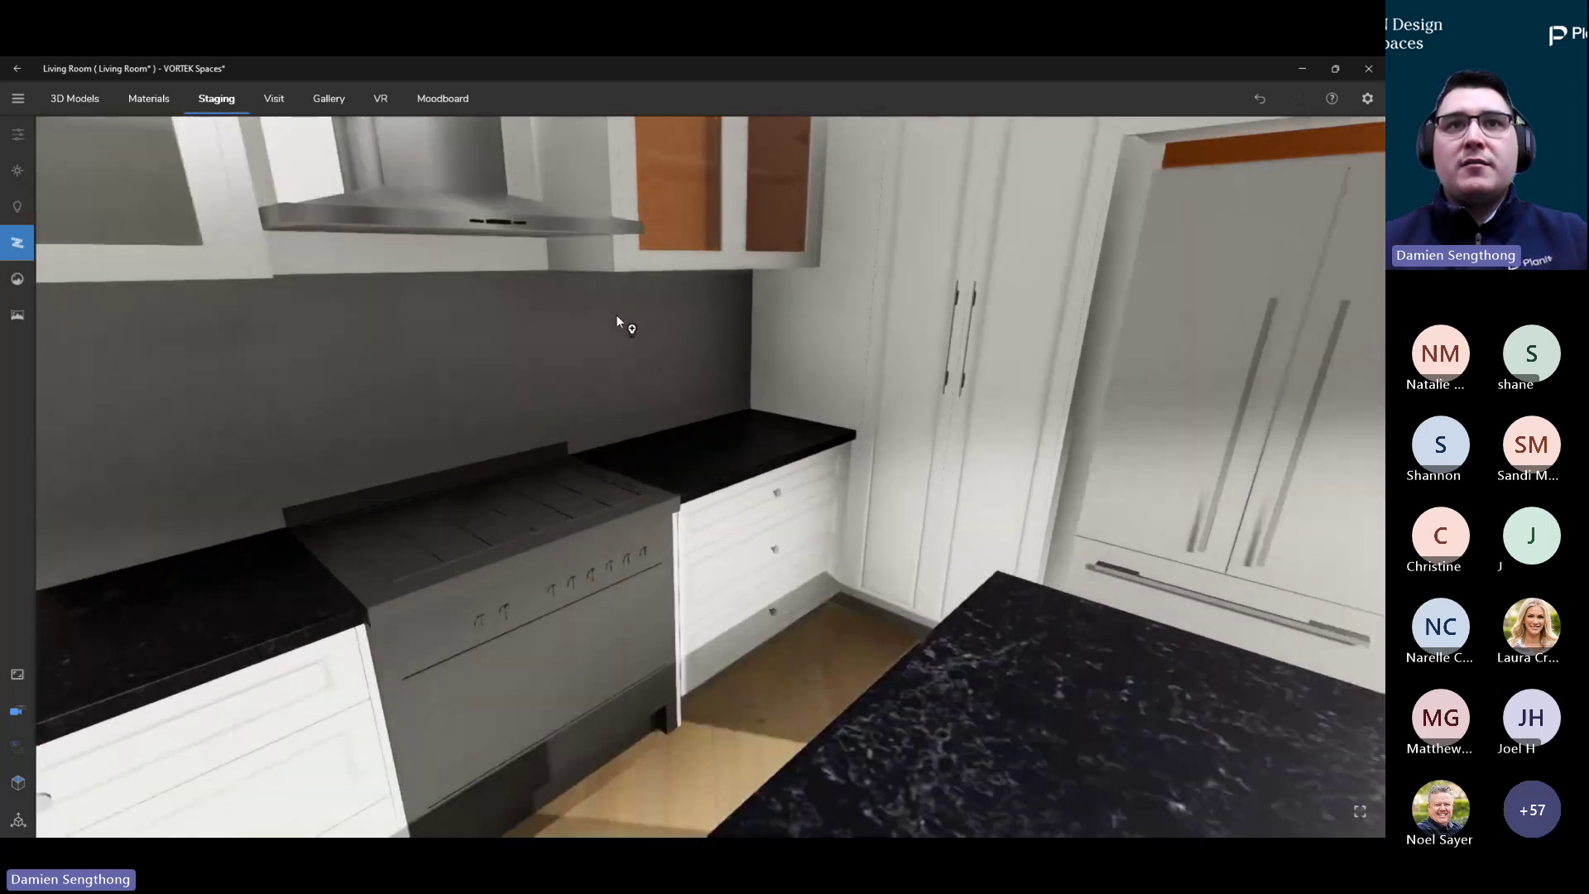
{"action": "scroll", "coordinate": [681, 322], "scroll_direction": "up", "scroll_amount": 8}
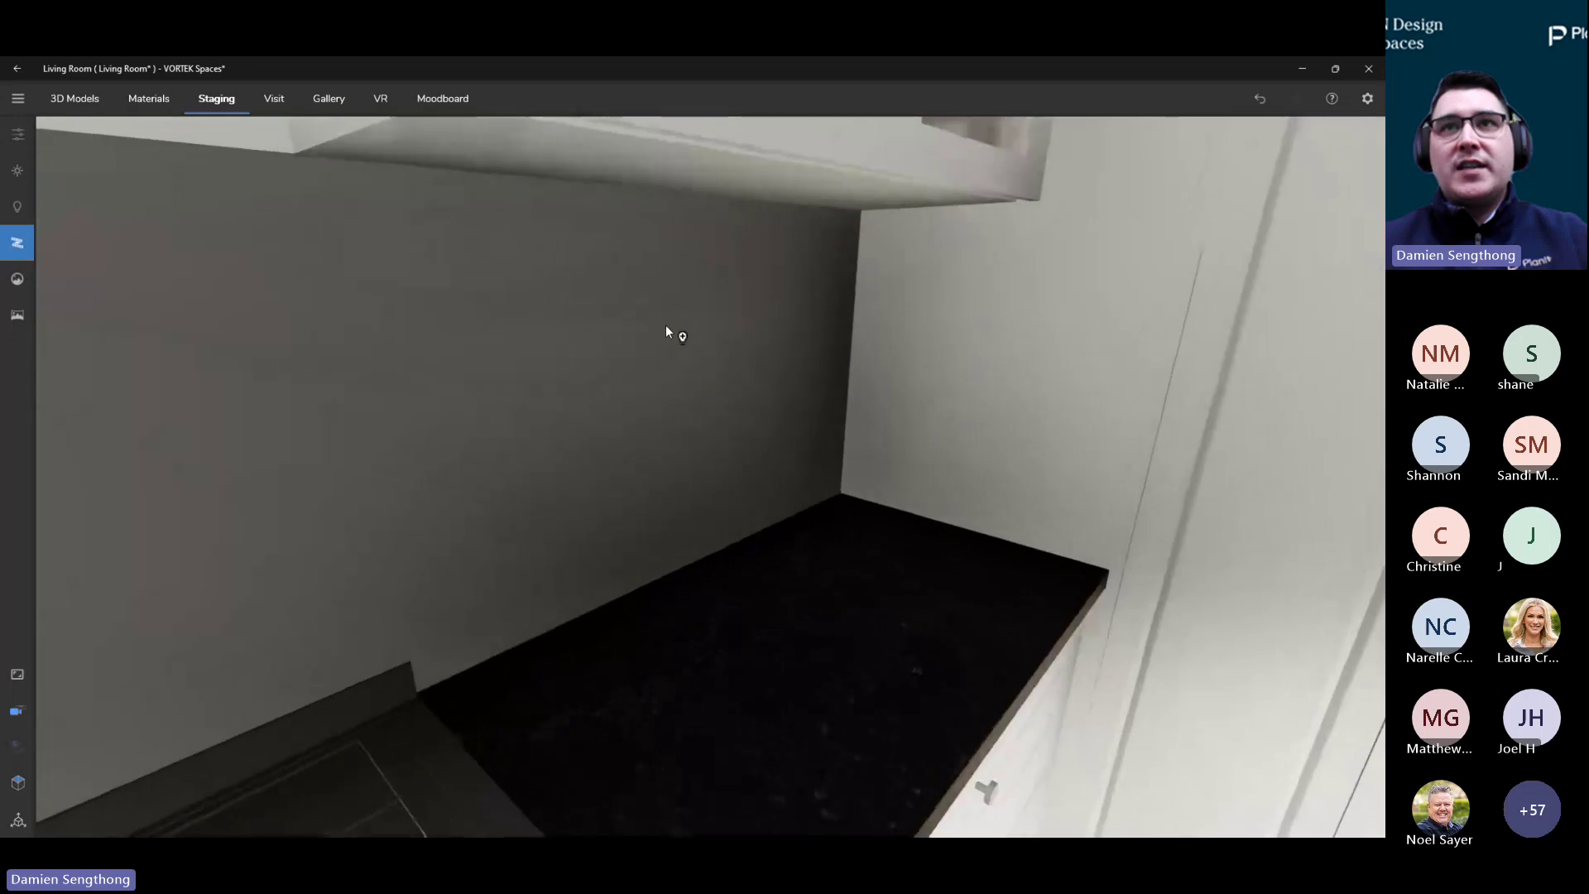
{"action": "left_click_drag", "start_coordinate": [661, 380], "coordinate": [659, 312]}
{"action": "scroll", "coordinate": [659, 312], "scroll_direction": "down", "scroll_amount": 10}
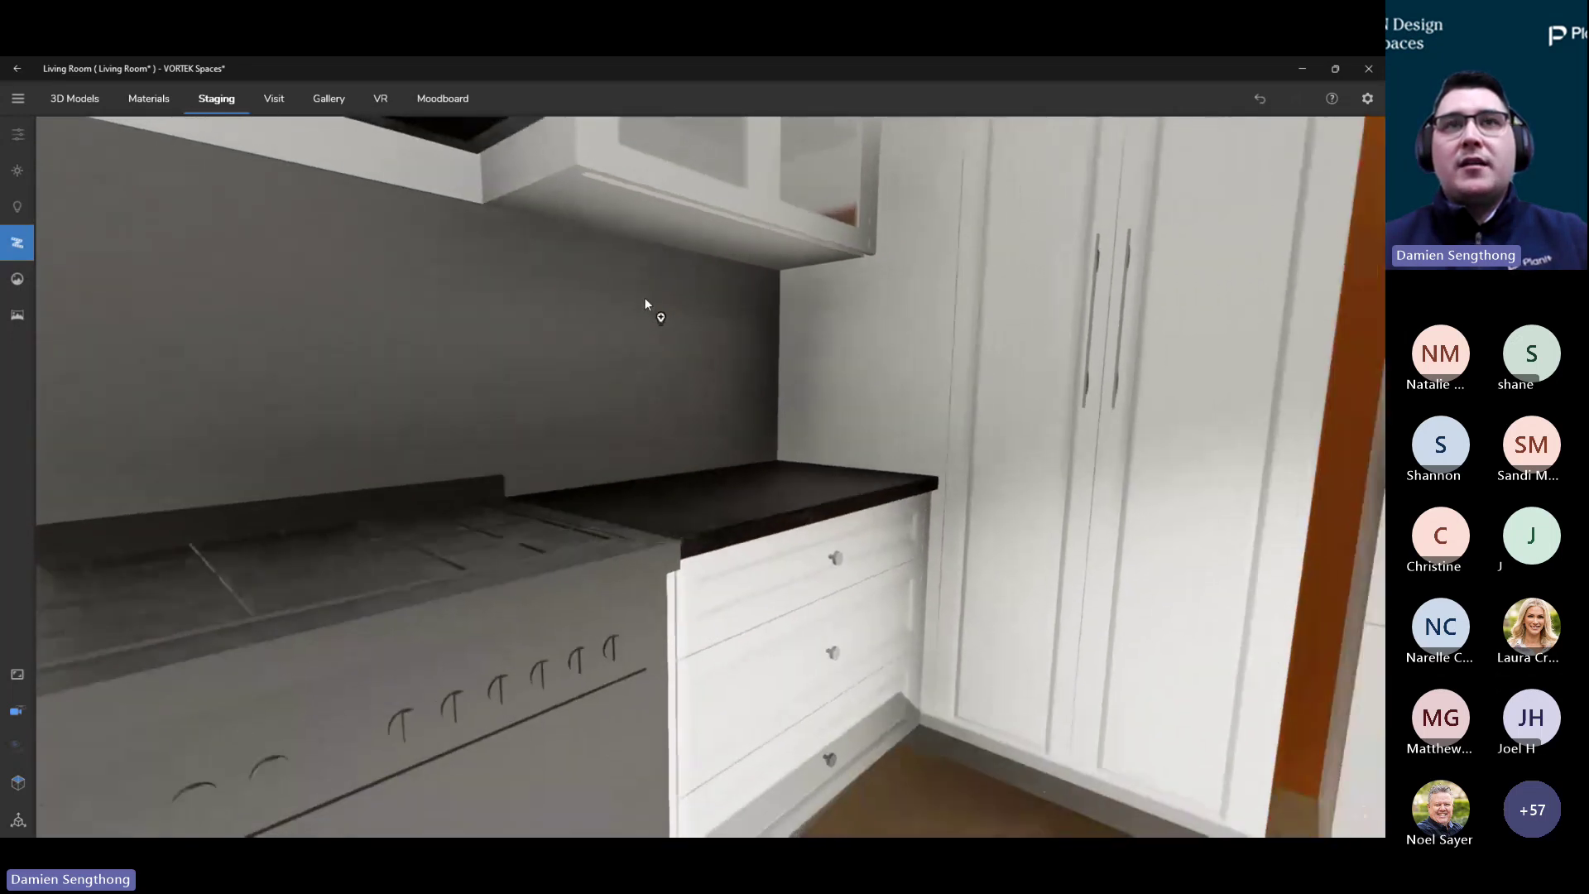
{"action": "scroll", "coordinate": [648, 324], "scroll_direction": "up", "scroll_amount": 6}
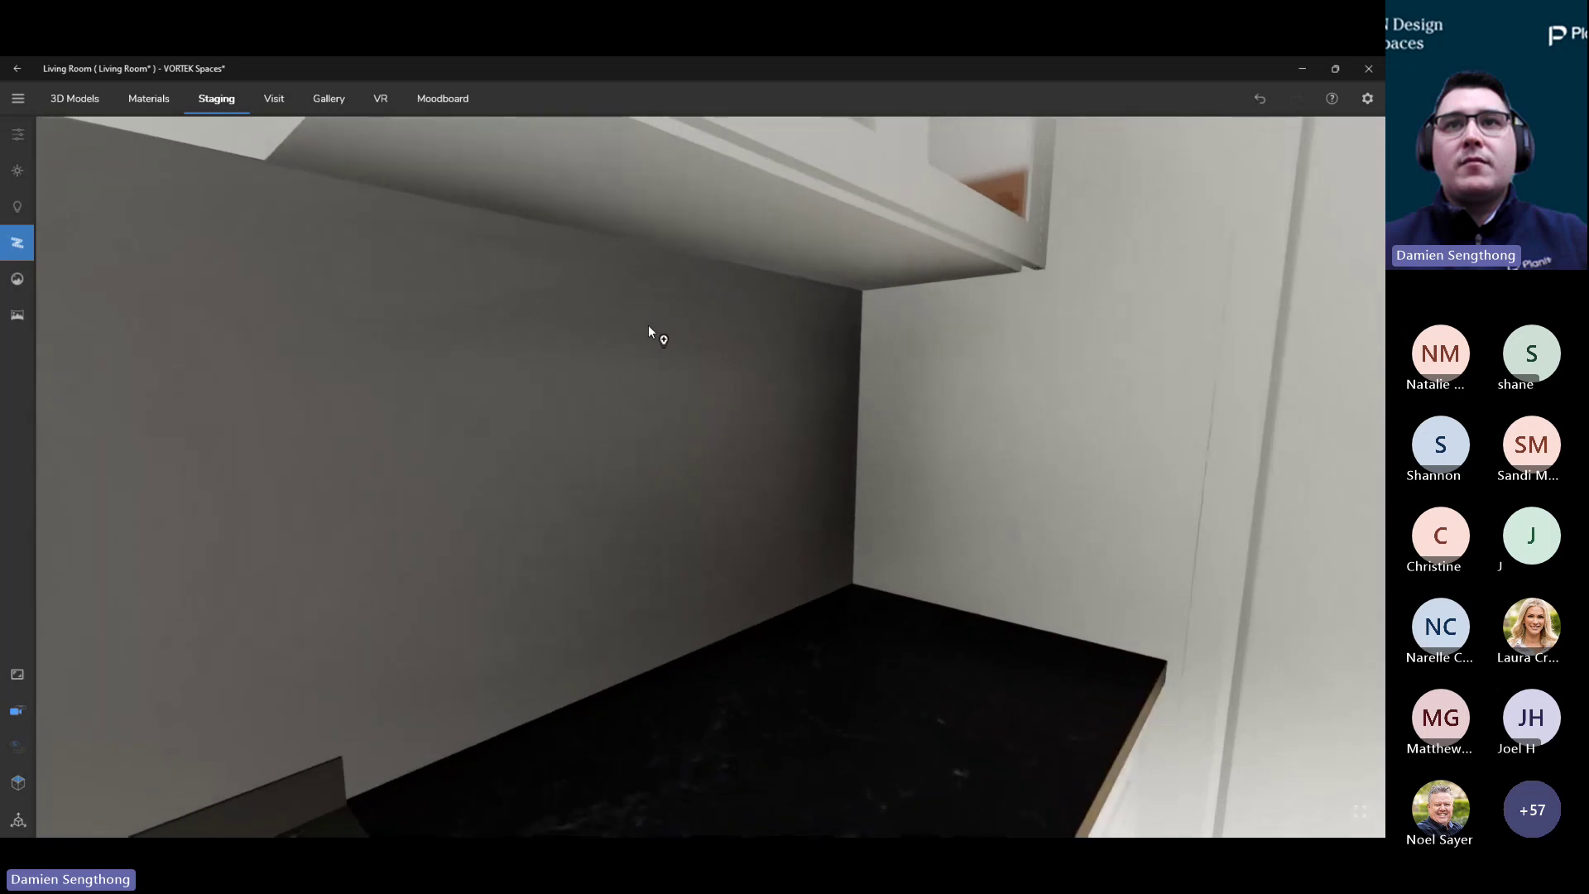
{"action": "scroll", "coordinate": [648, 325], "scroll_direction": "down", "scroll_amount": 3}
{"action": "mouse_move", "coordinate": [648, 326]}
{"action": "left_mouse_down"}
{"action": "mouse_move", "coordinate": [643, 292]}
{"action": "mouse_move", "coordinate": [647, 346]}
{"action": "left_mouse_up"}
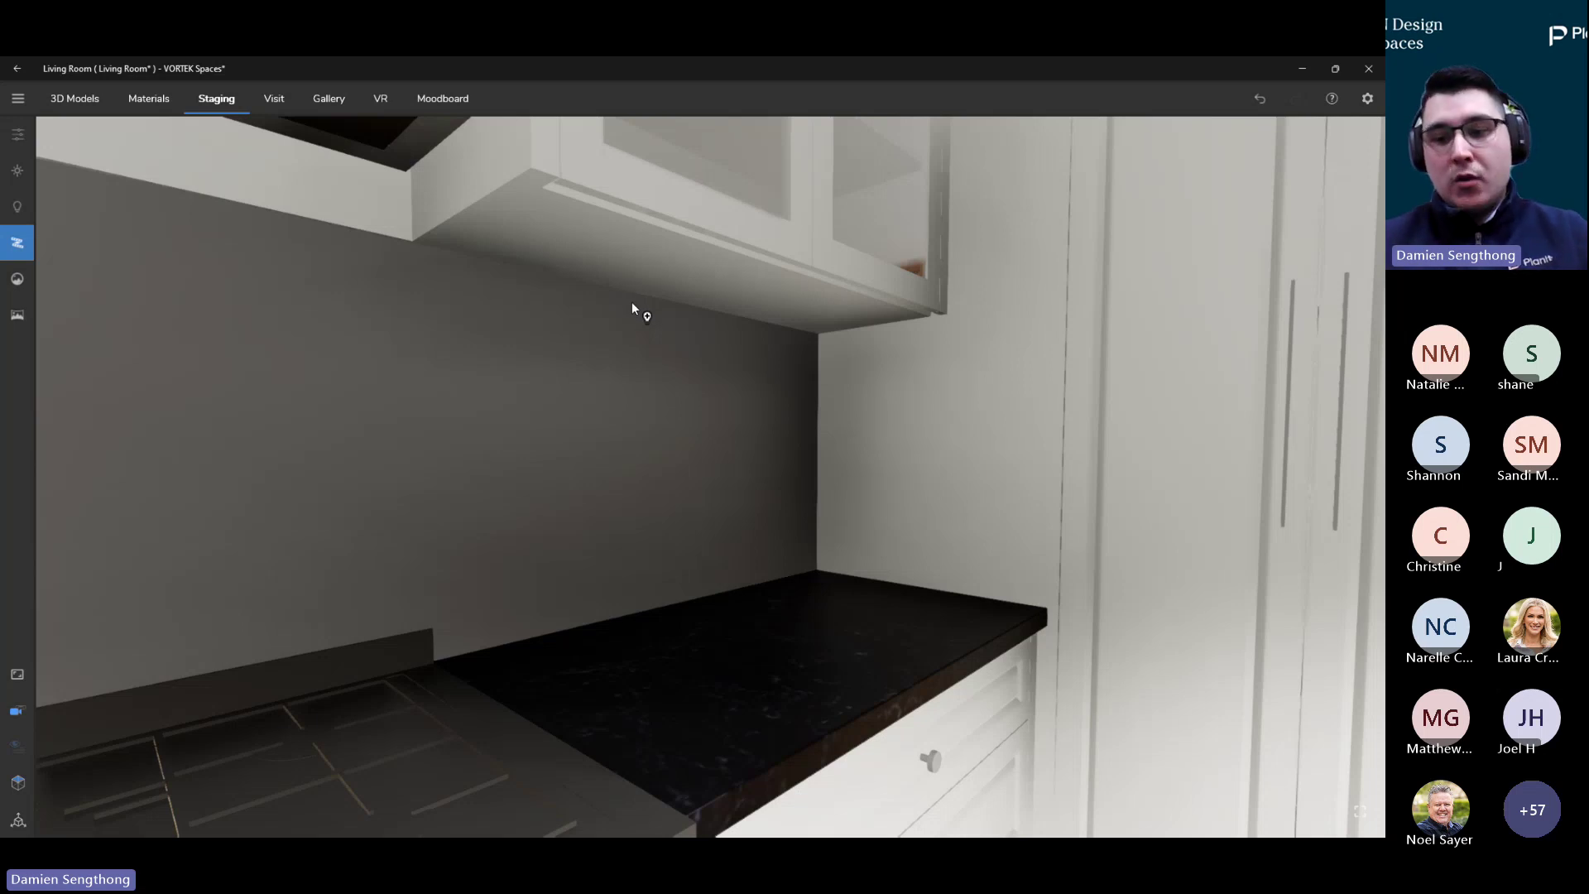
Insert the "Hanger with LED black" model from the Lighting category's Lights below the wall cabinet beside the range hood
{"action": "left_click", "coordinate": [79, 100]}
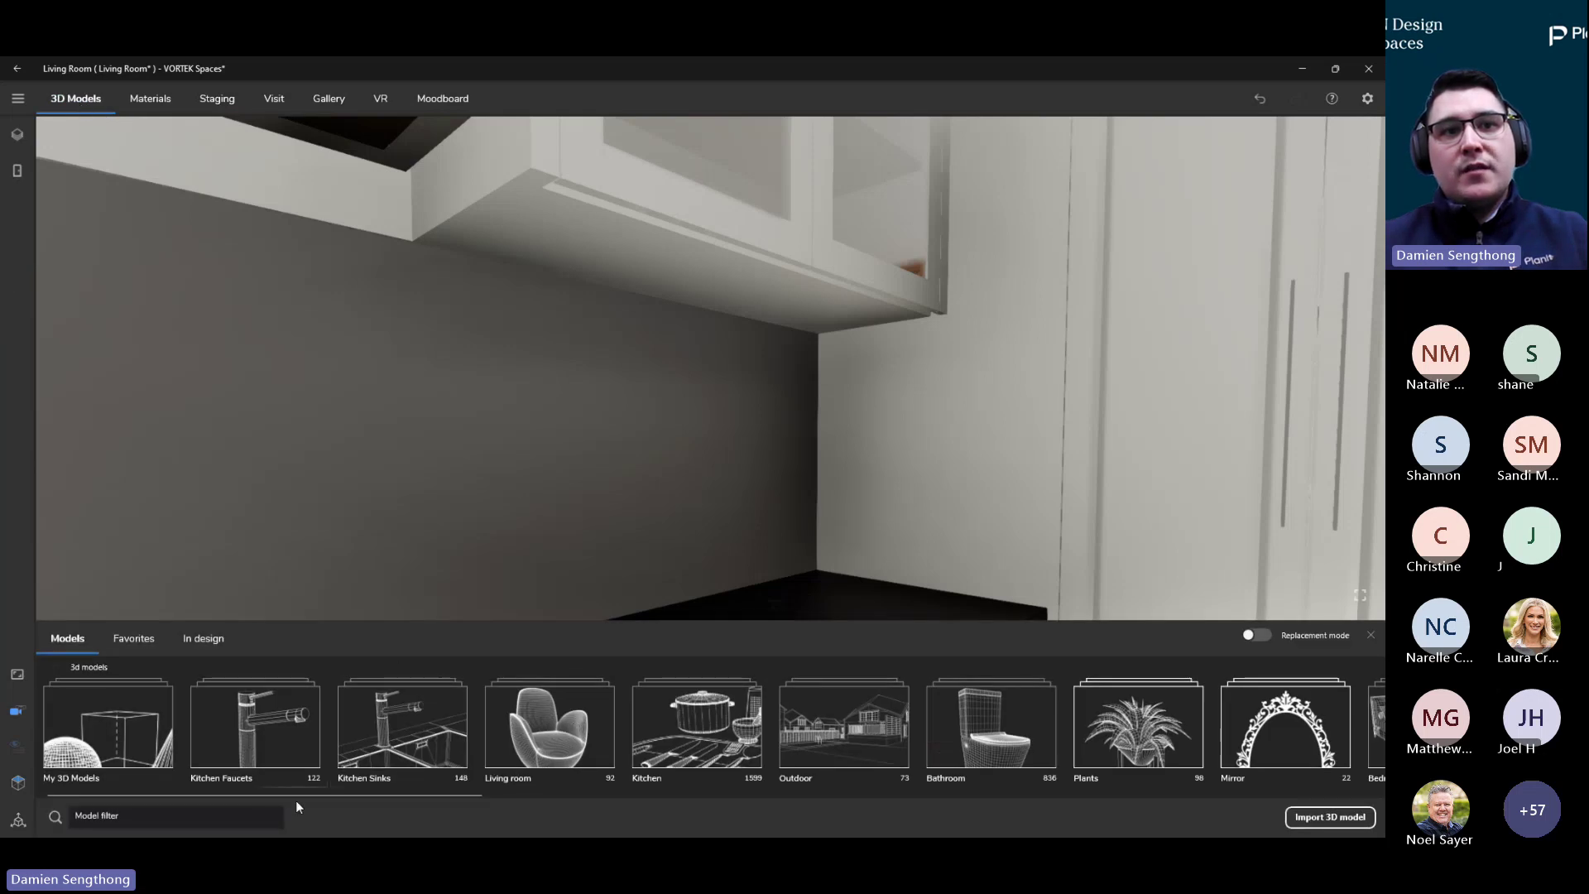
{"action": "left_click_drag", "start_coordinate": [309, 793], "coordinate": [994, 768]}
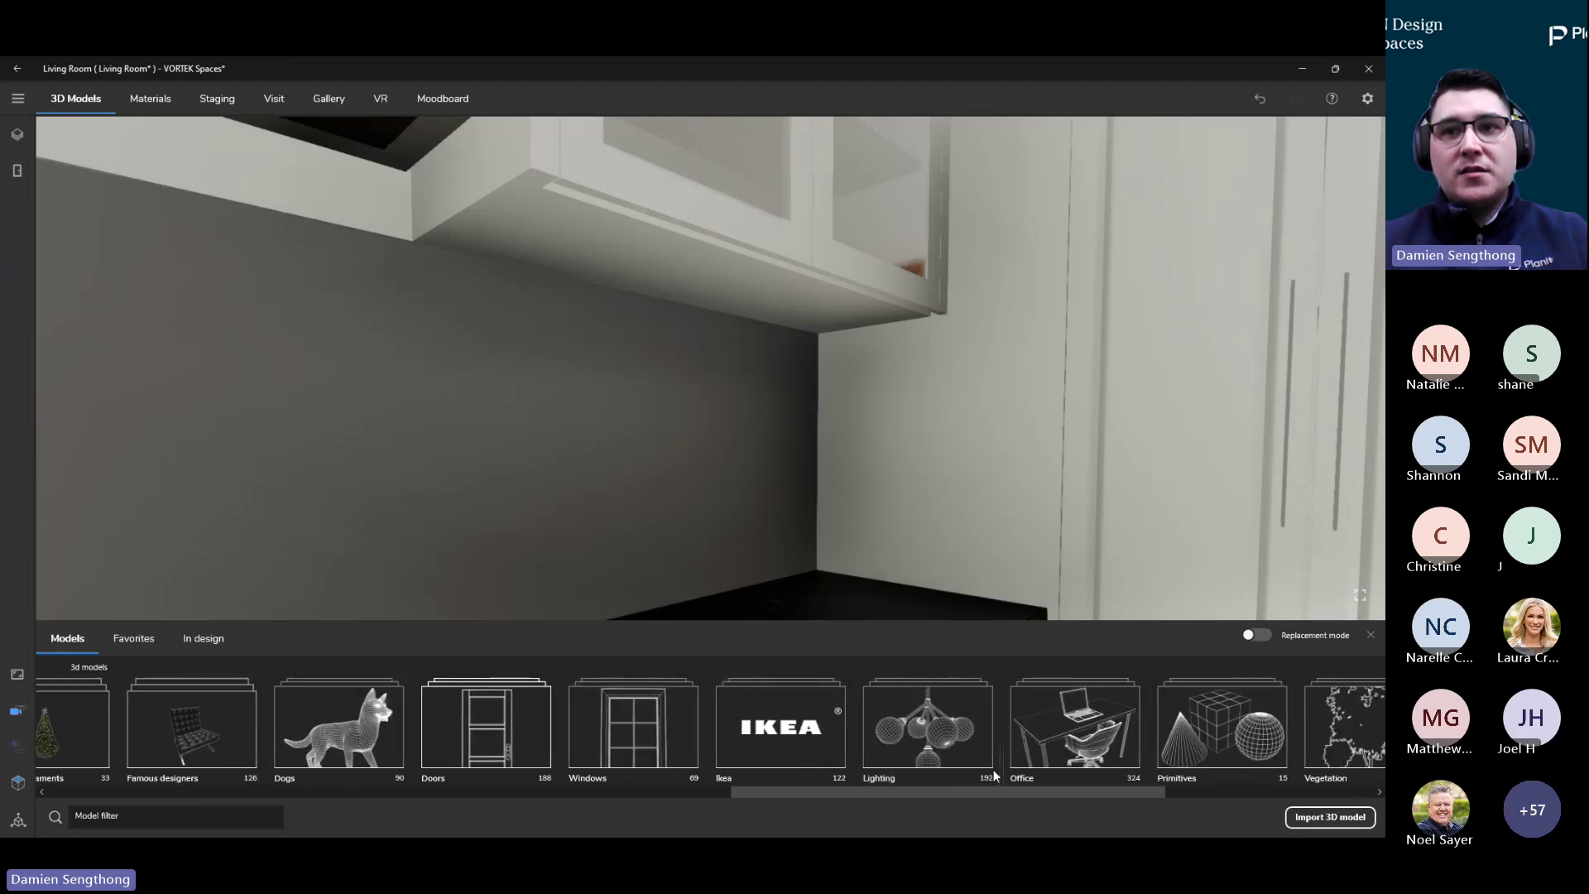
{"action": "left_click", "coordinate": [910, 737]}
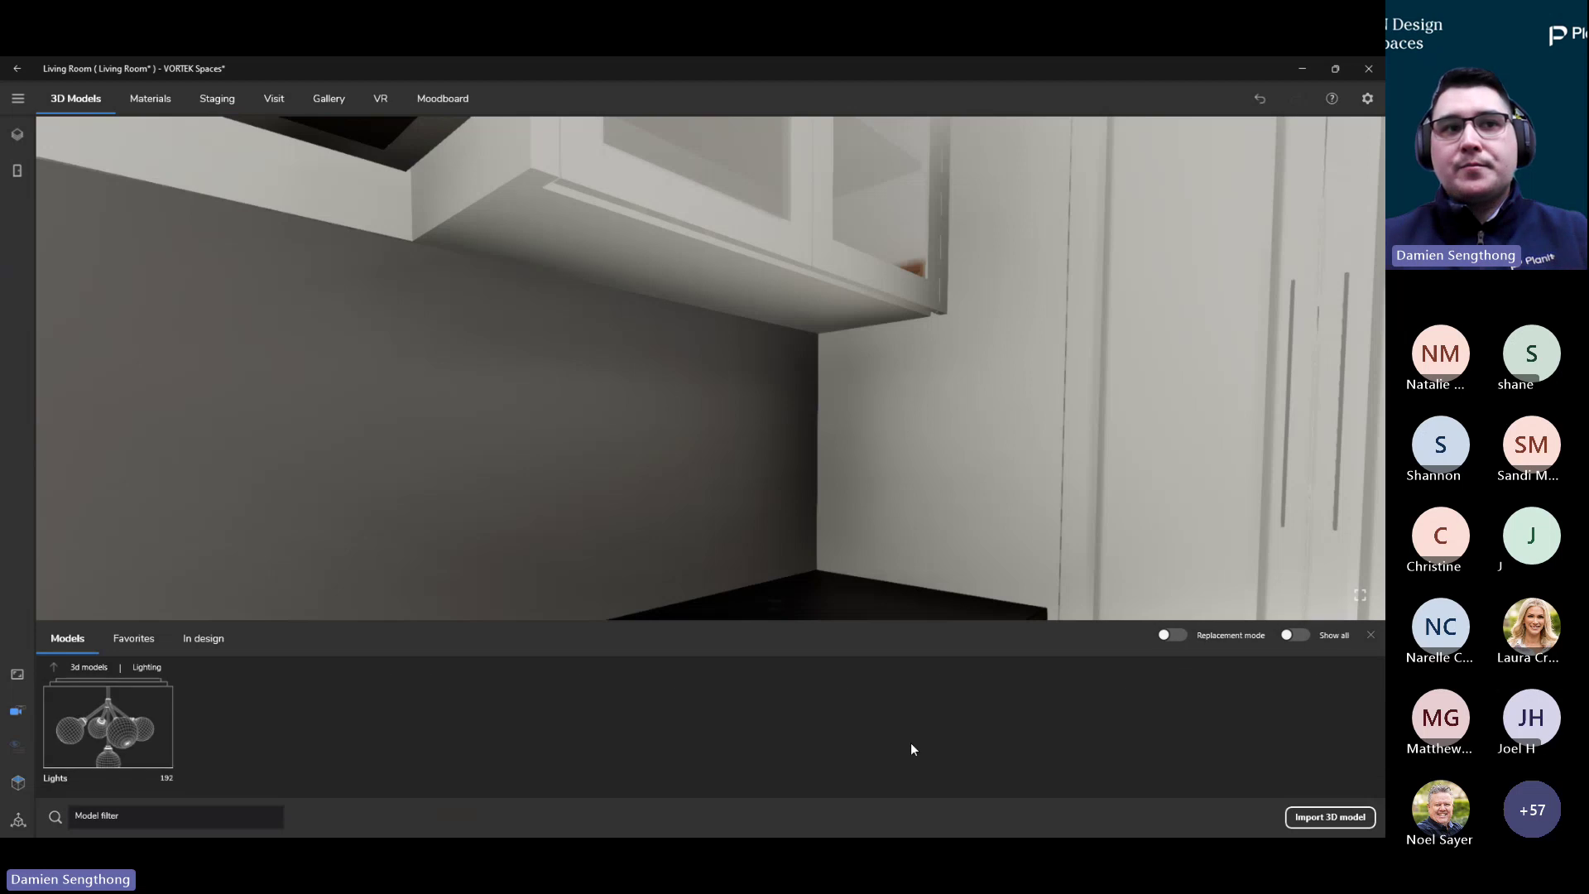
{"action": "left_click", "coordinate": [108, 724]}
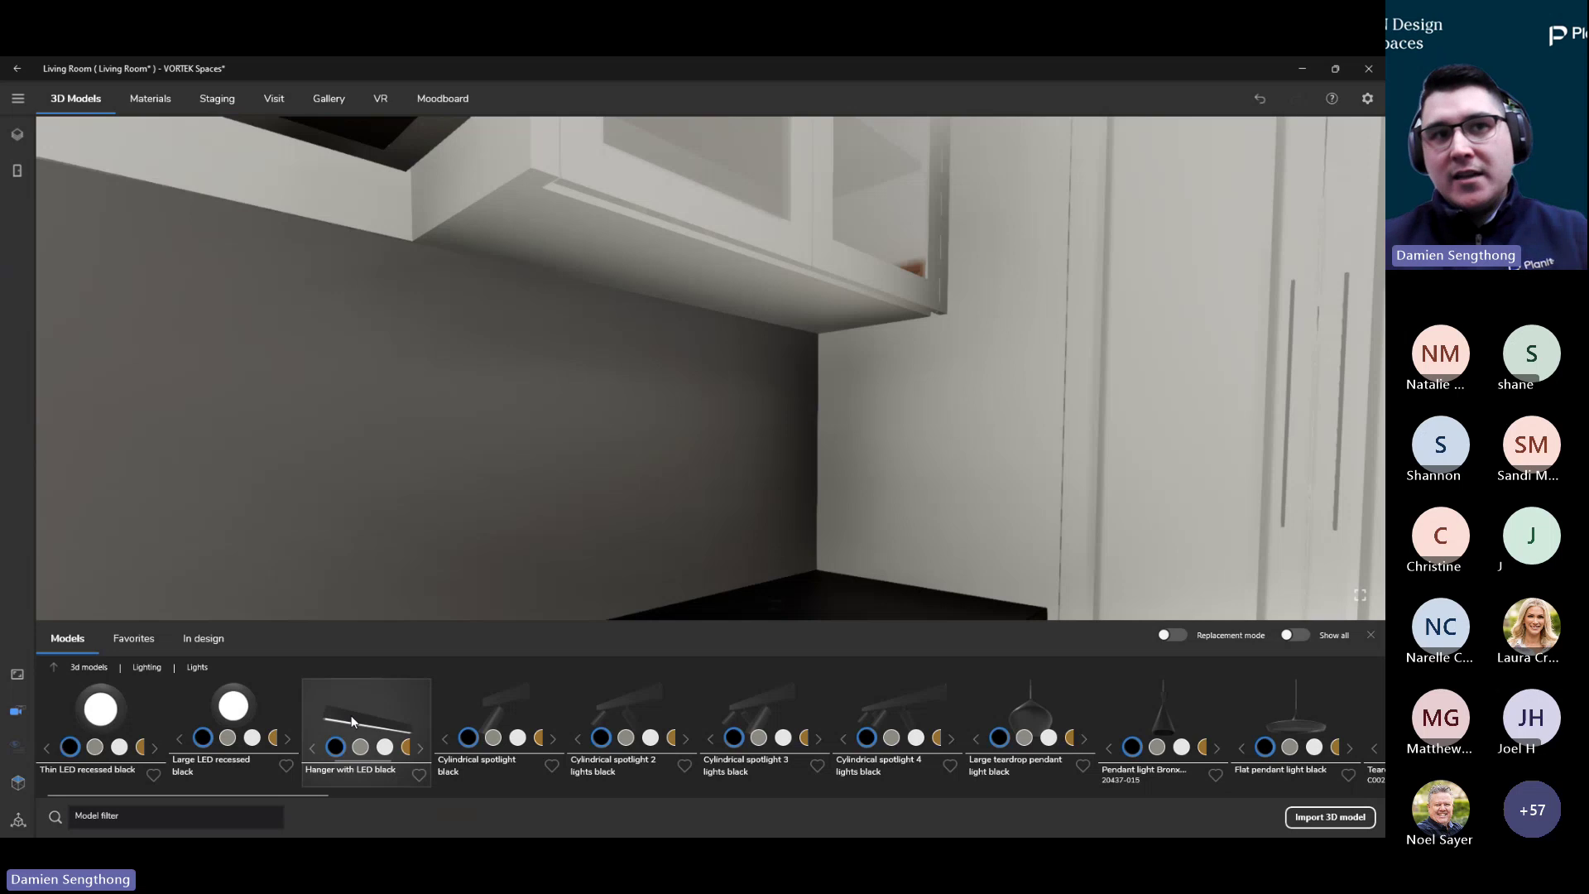
{"action": "left_click_drag", "start_coordinate": [352, 722], "coordinate": [617, 397]}
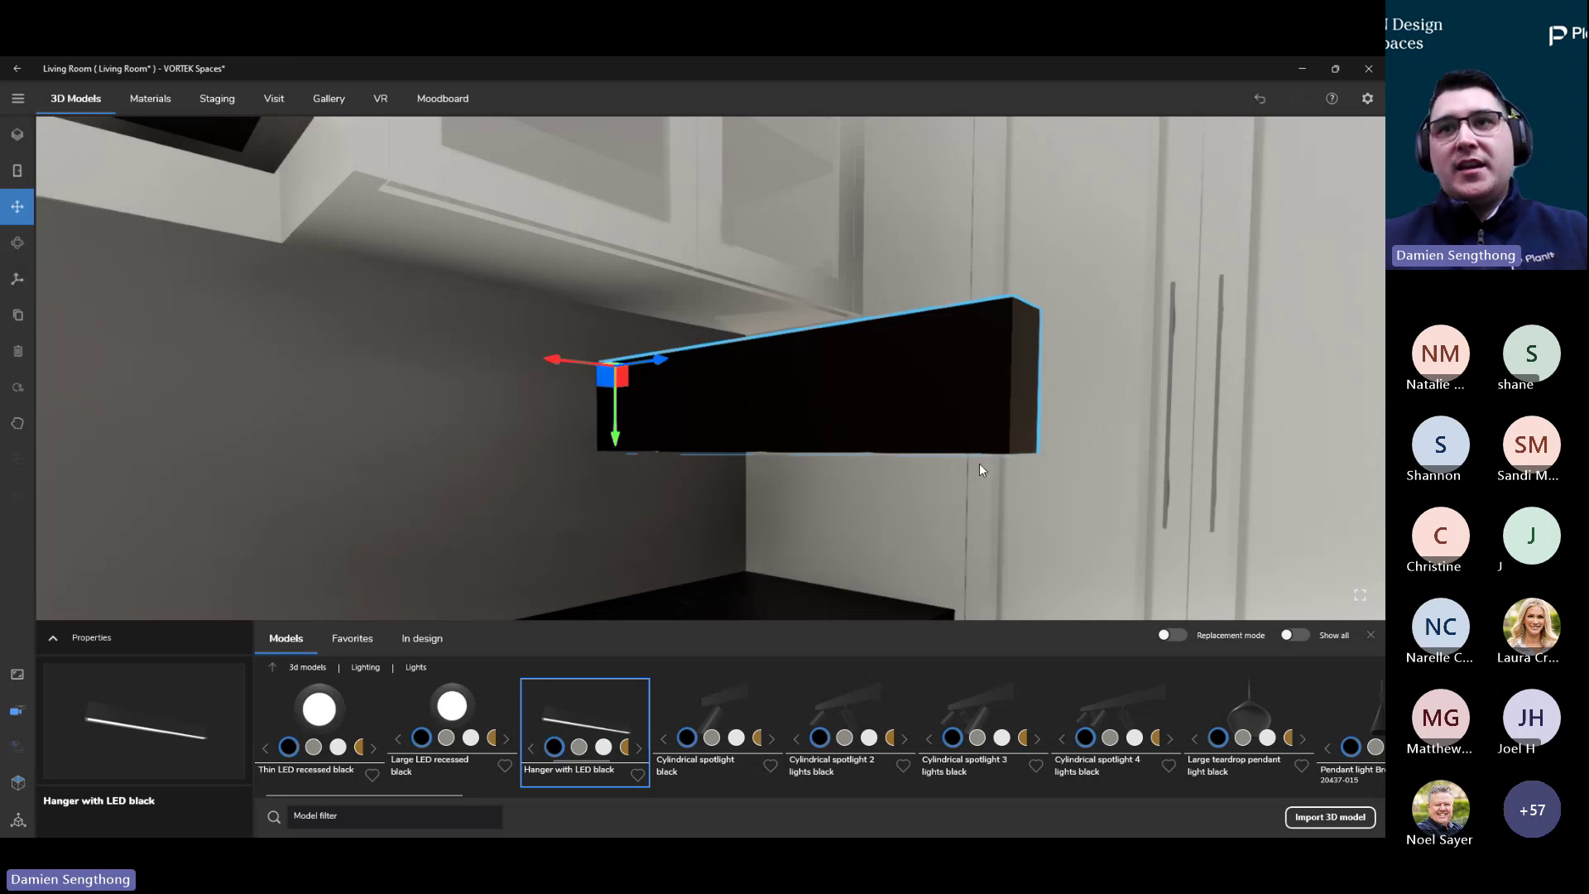
Rotate the LED hanger about its vertical axis so it runs along the splashback under the wall cabinet
{"action": "left_click_drag", "start_coordinate": [886, 487], "coordinate": [811, 375]}
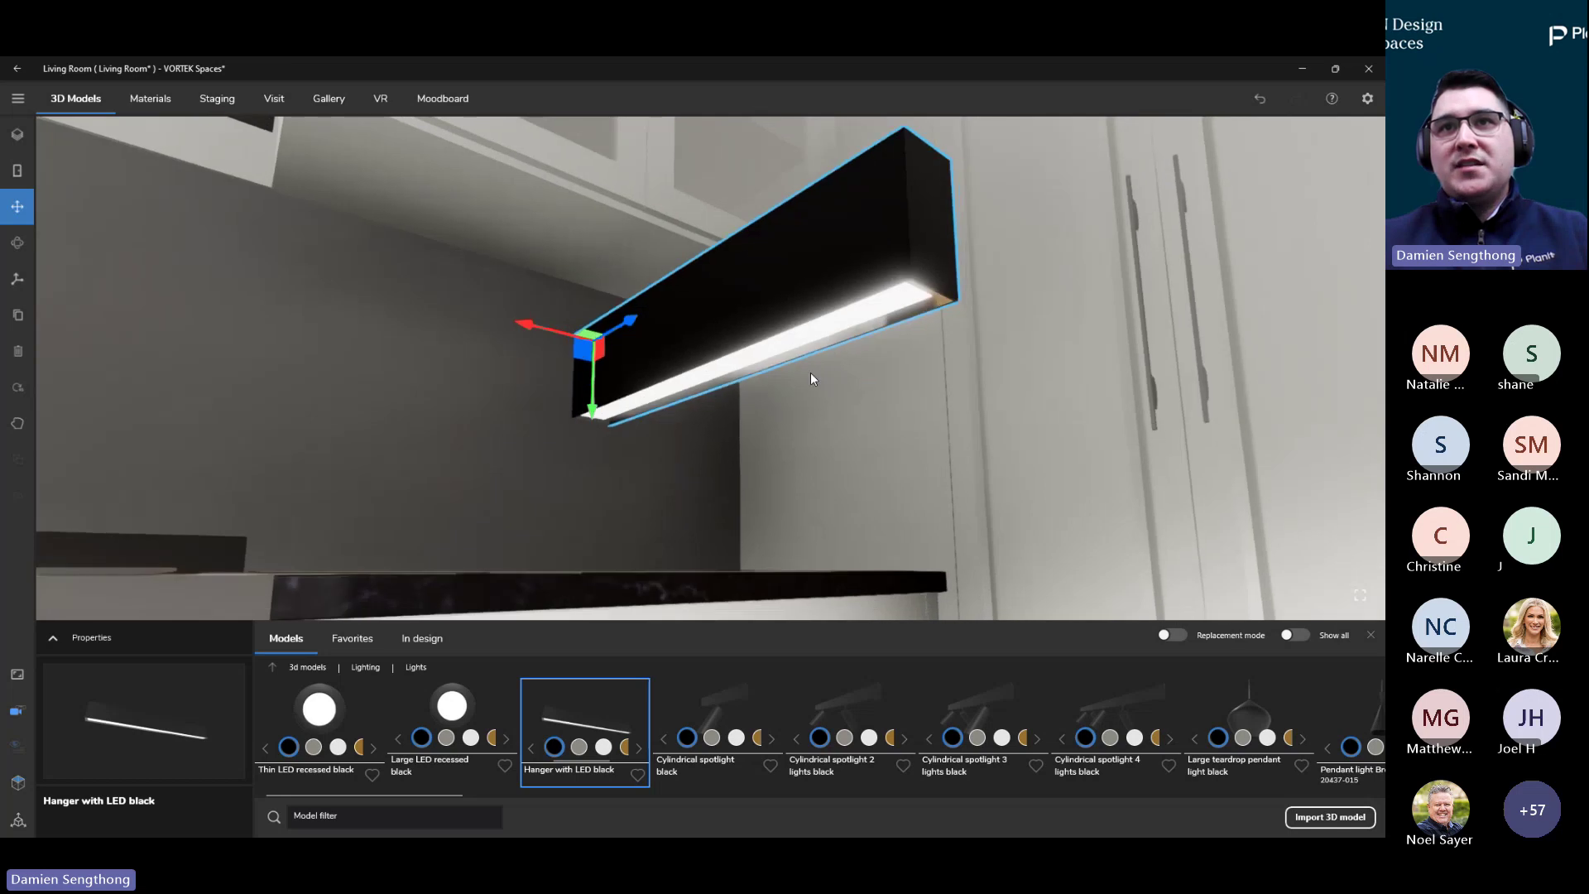
{"action": "left_click_drag", "start_coordinate": [713, 400], "coordinate": [702, 450]}
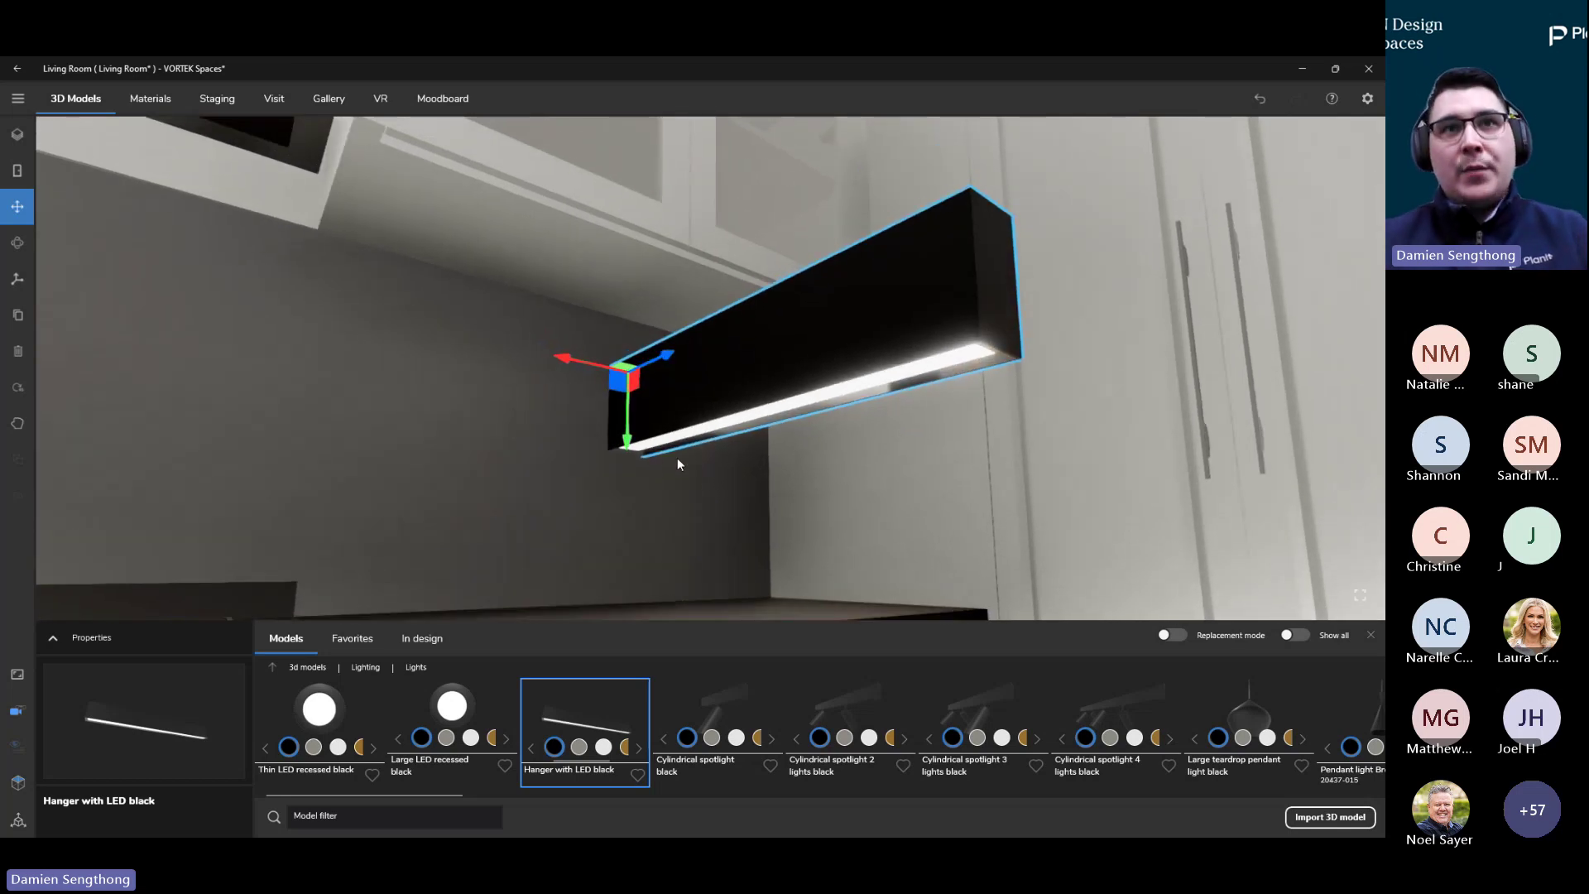
{"action": "left_click", "coordinate": [17, 244]}
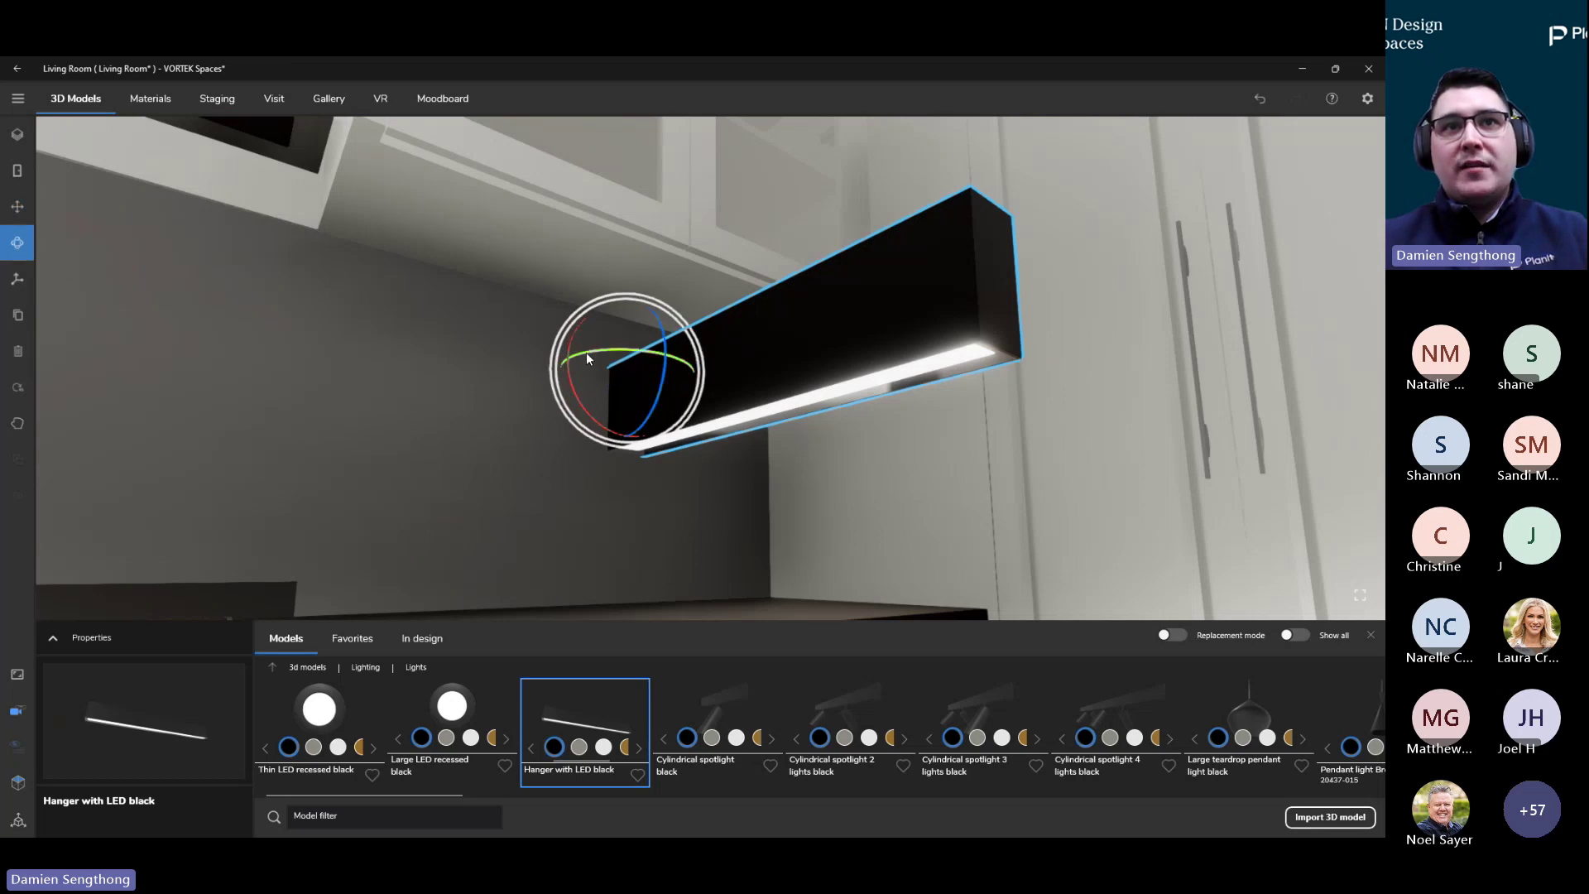
{"action": "left_click_drag", "start_coordinate": [586, 351], "coordinate": [717, 355]}
{"action": "left_click", "coordinate": [17, 206]}
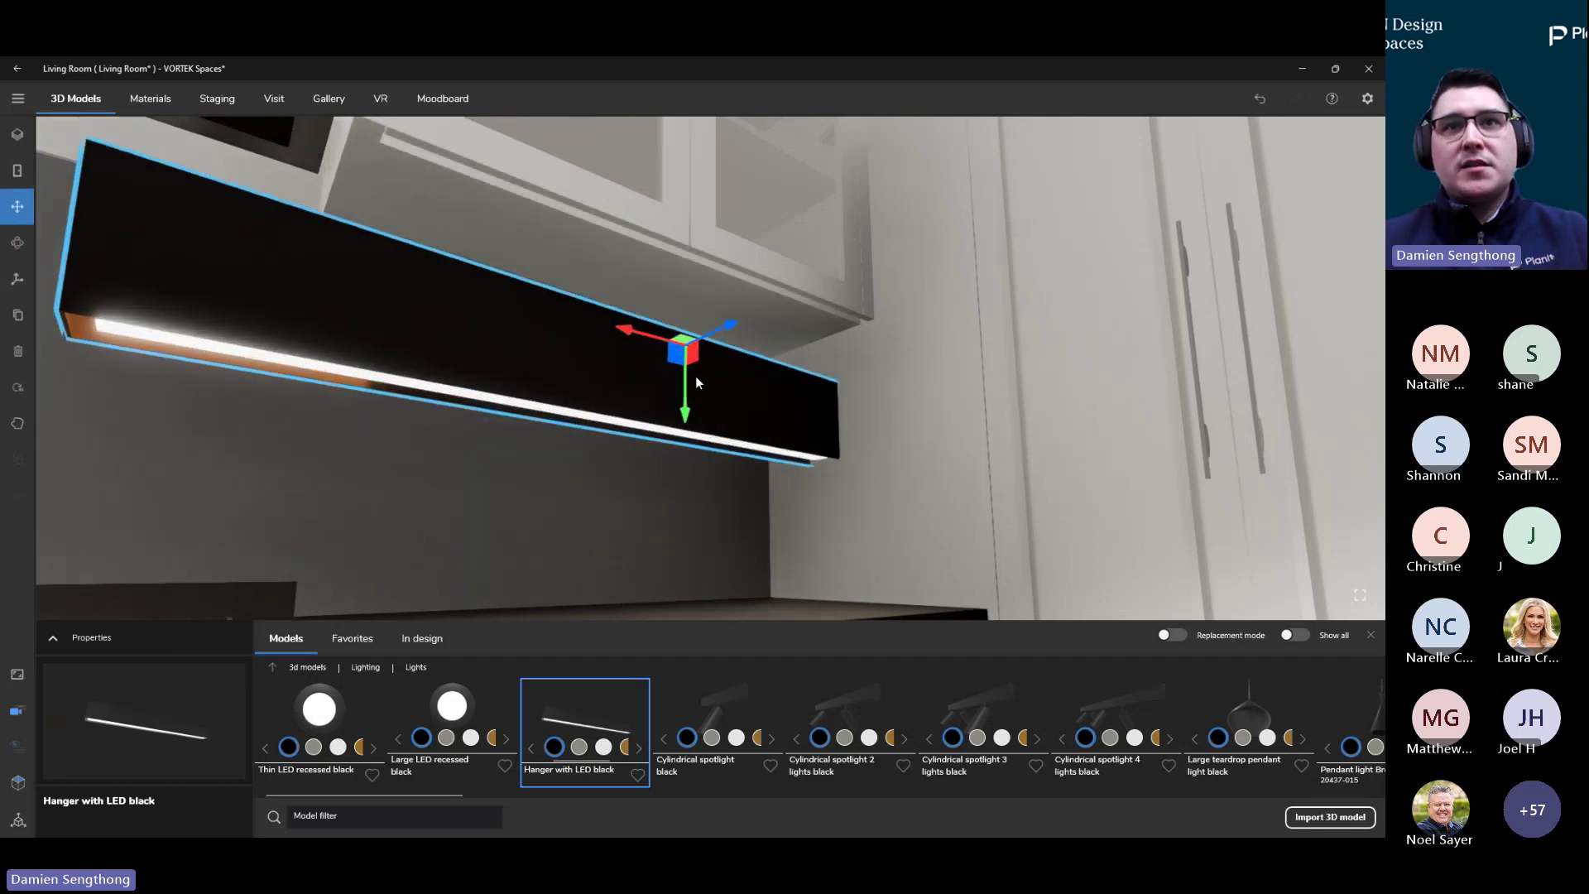
Shorten the LED hanger to about the wall cabinet's width and flatten its height into a thin strip
{"action": "left_click", "coordinate": [17, 281]}
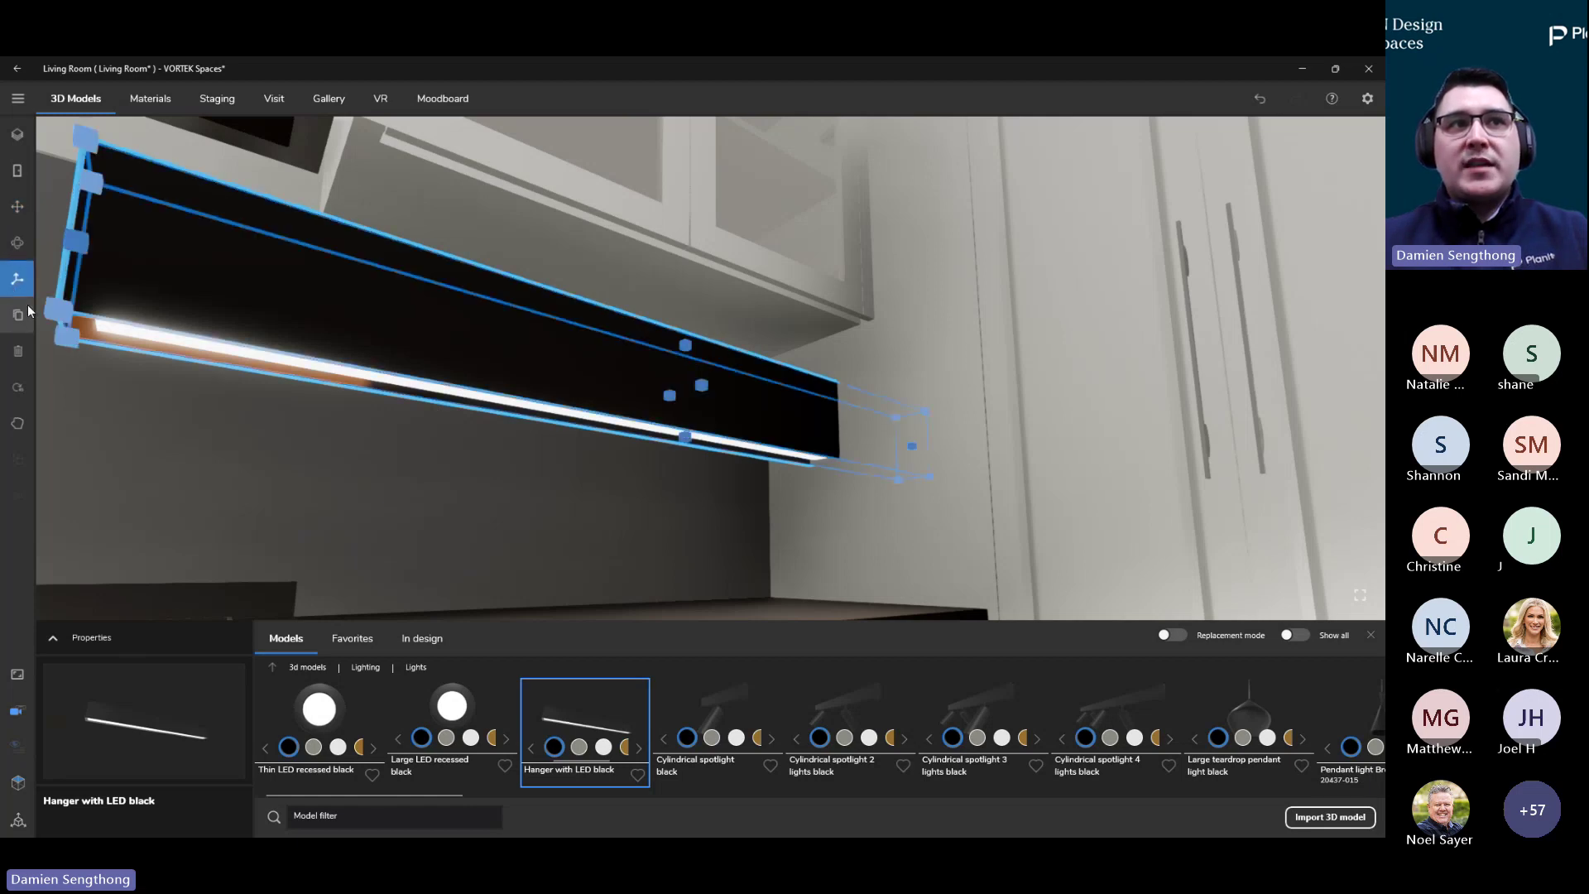
{"action": "left_click_drag", "start_coordinate": [64, 315], "coordinate": [322, 348]}
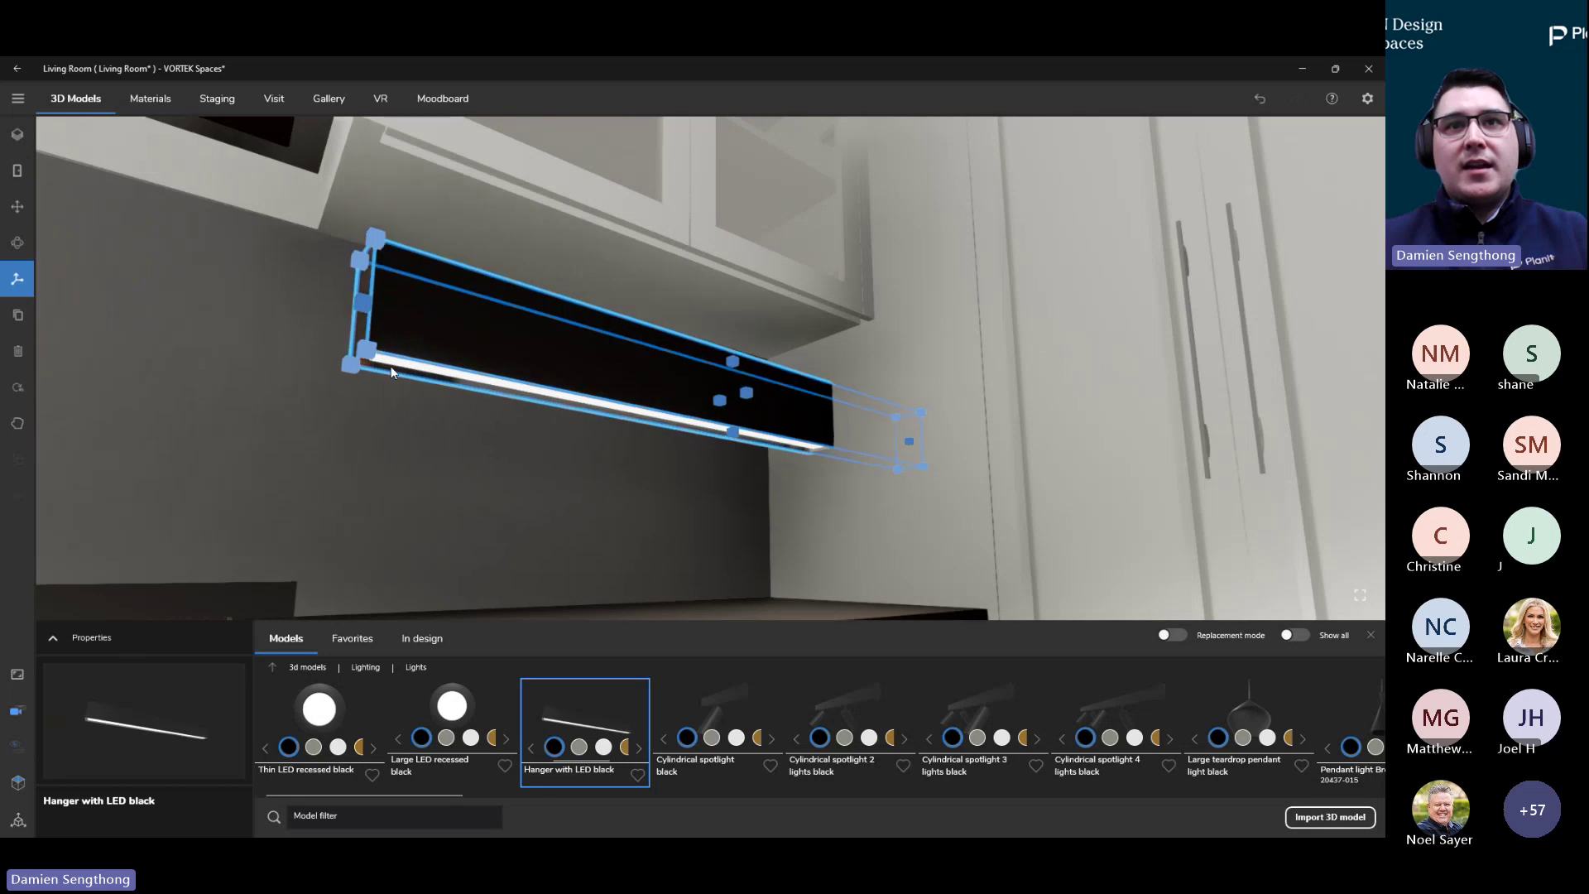
{"action": "left_click_drag", "start_coordinate": [730, 427], "coordinate": [703, 359]}
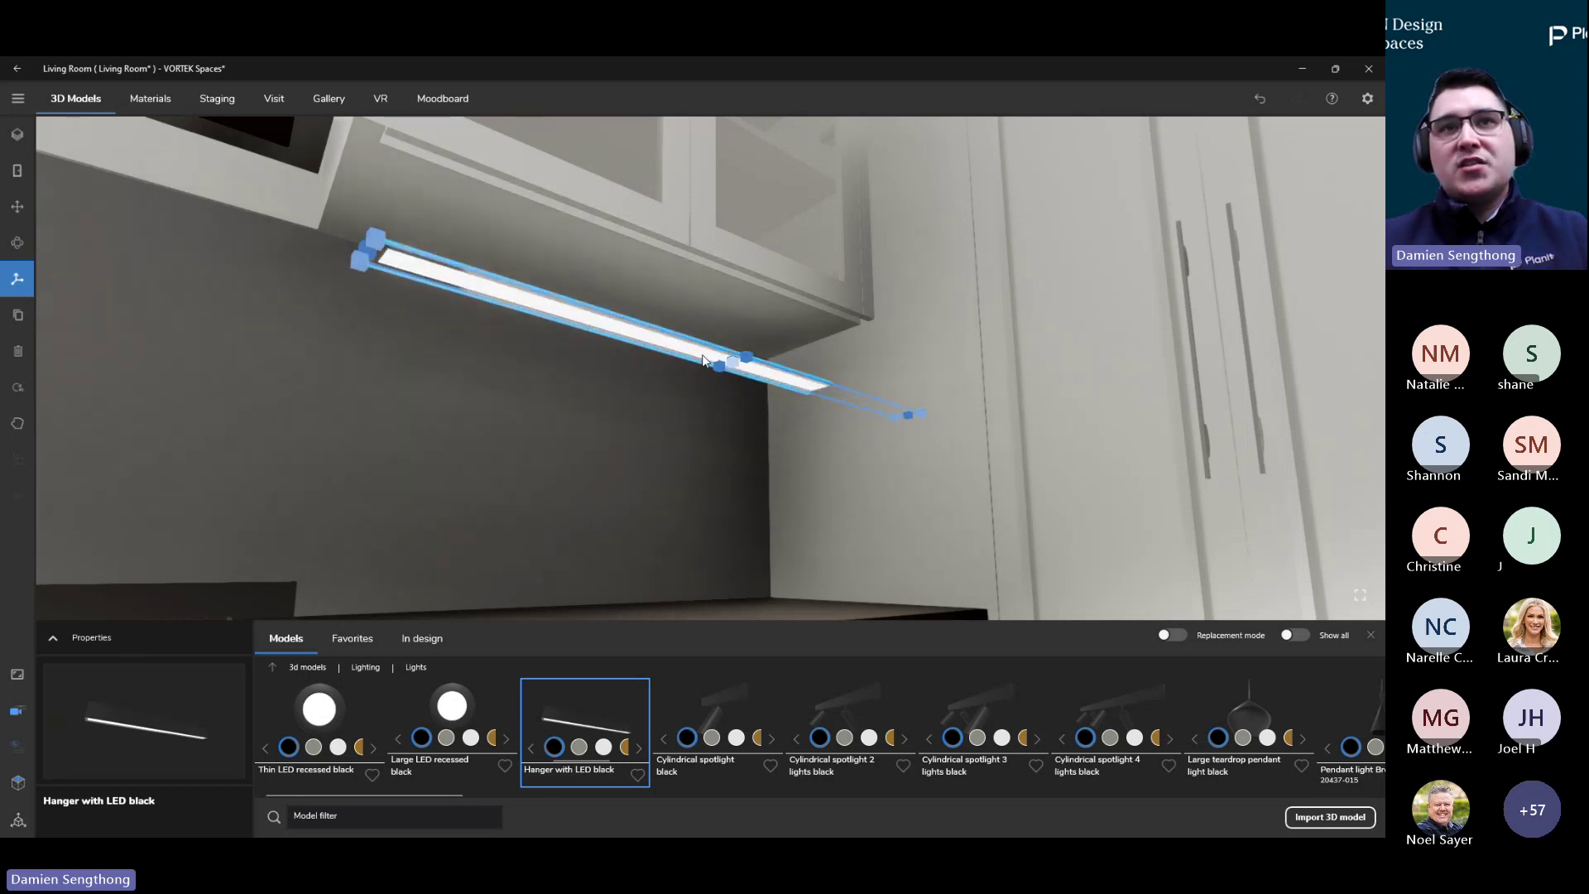
Move the LED hanger up against the underside of the wall cabinet so that it sits as a recessed strip
{"action": "mouse_move", "coordinate": [553, 389]}
{"action": "right_mouse_down"}
{"action": "mouse_move", "coordinate": [538, 399]}
{"action": "mouse_move", "coordinate": [574, 494]}
{"action": "mouse_move", "coordinate": [574, 414]}
{"action": "mouse_move", "coordinate": [593, 469]}
{"action": "mouse_move", "coordinate": [487, 381]}
{"action": "mouse_move", "coordinate": [626, 451]}
{"action": "mouse_move", "coordinate": [702, 463]}
{"action": "mouse_move", "coordinate": [674, 388]}
{"action": "mouse_move", "coordinate": [662, 416]}
{"action": "mouse_move", "coordinate": [570, 407]}
{"action": "right_mouse_up"}
{"action": "scroll", "coordinate": [487, 386], "scroll_direction": "up", "scroll_amount": 3}
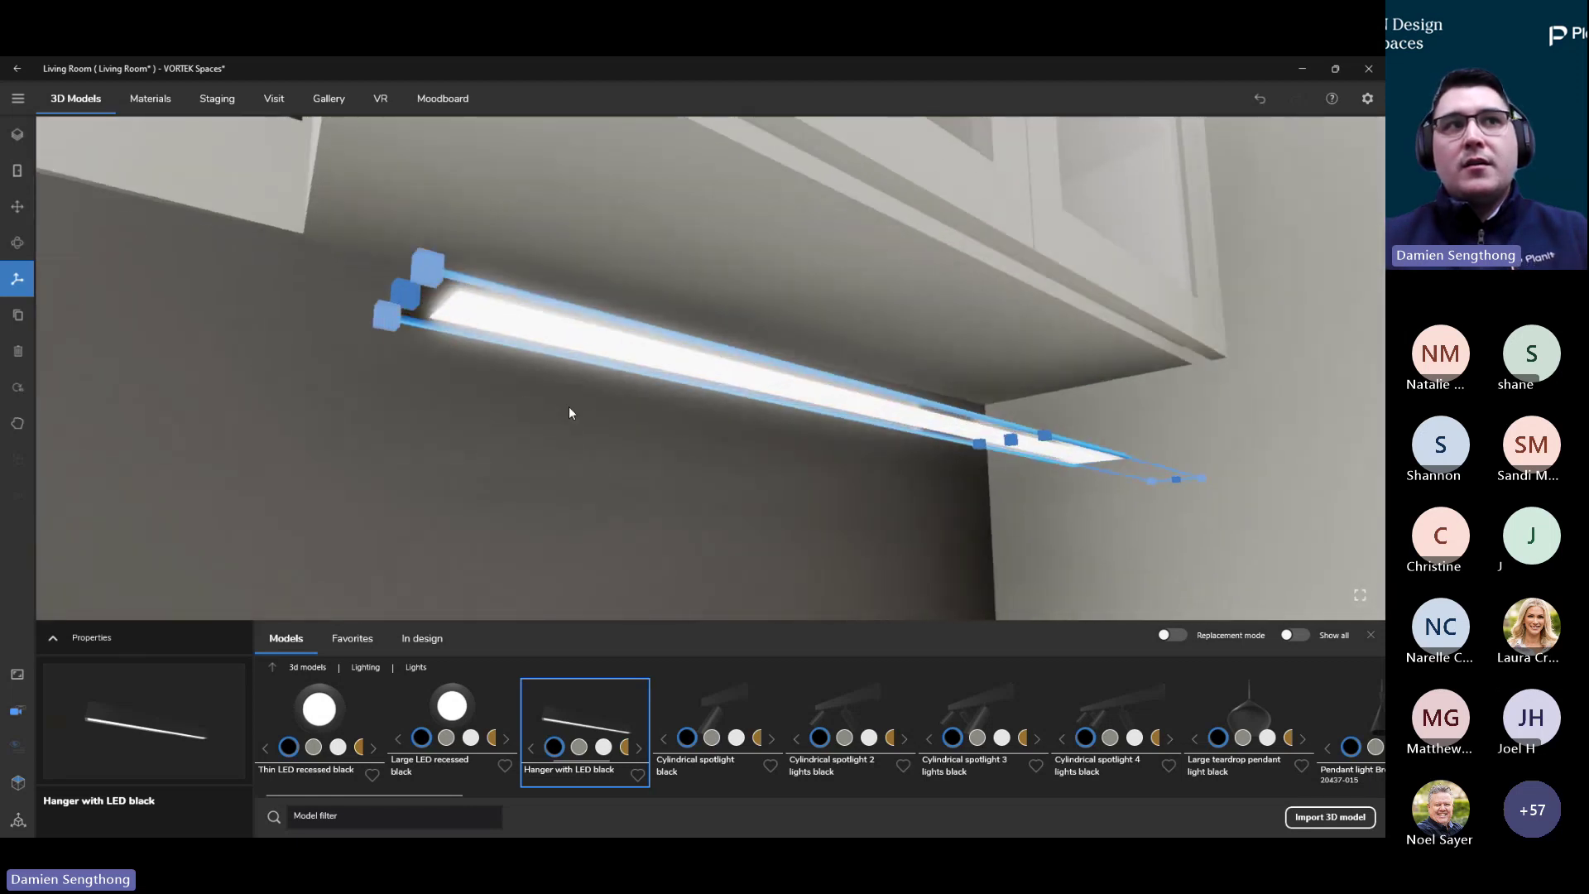
{"action": "left_click", "coordinate": [18, 210]}
{"action": "left_click_drag", "start_coordinate": [1024, 505], "coordinate": [979, 409]}
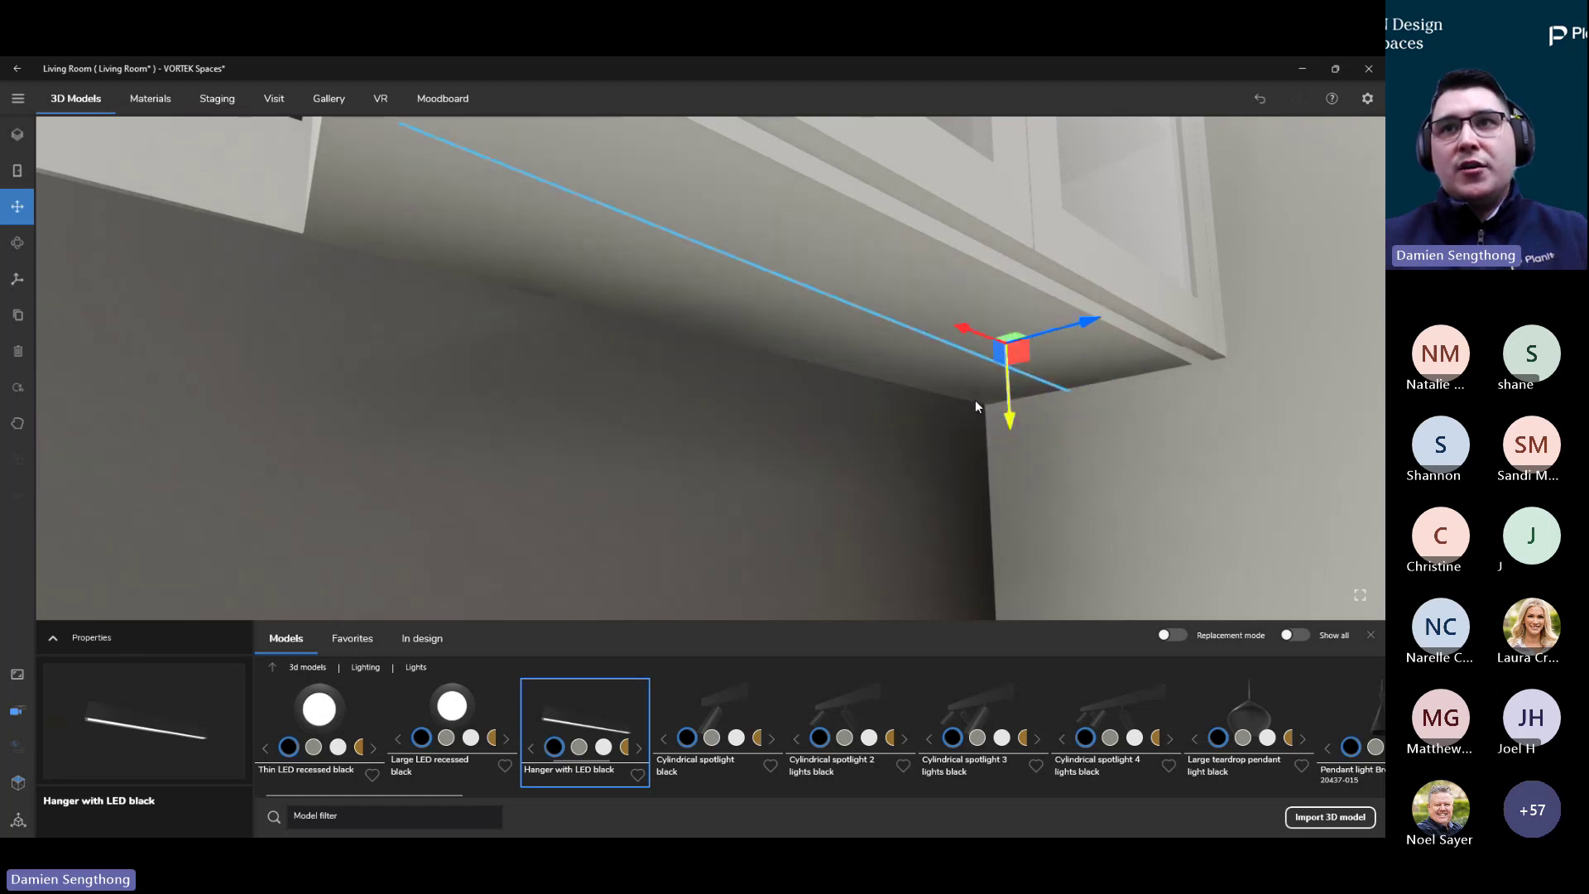
{"action": "left_click_drag", "start_coordinate": [976, 405], "coordinate": [976, 391]}
{"action": "left_click_drag", "start_coordinate": [974, 414], "coordinate": [970, 399]}
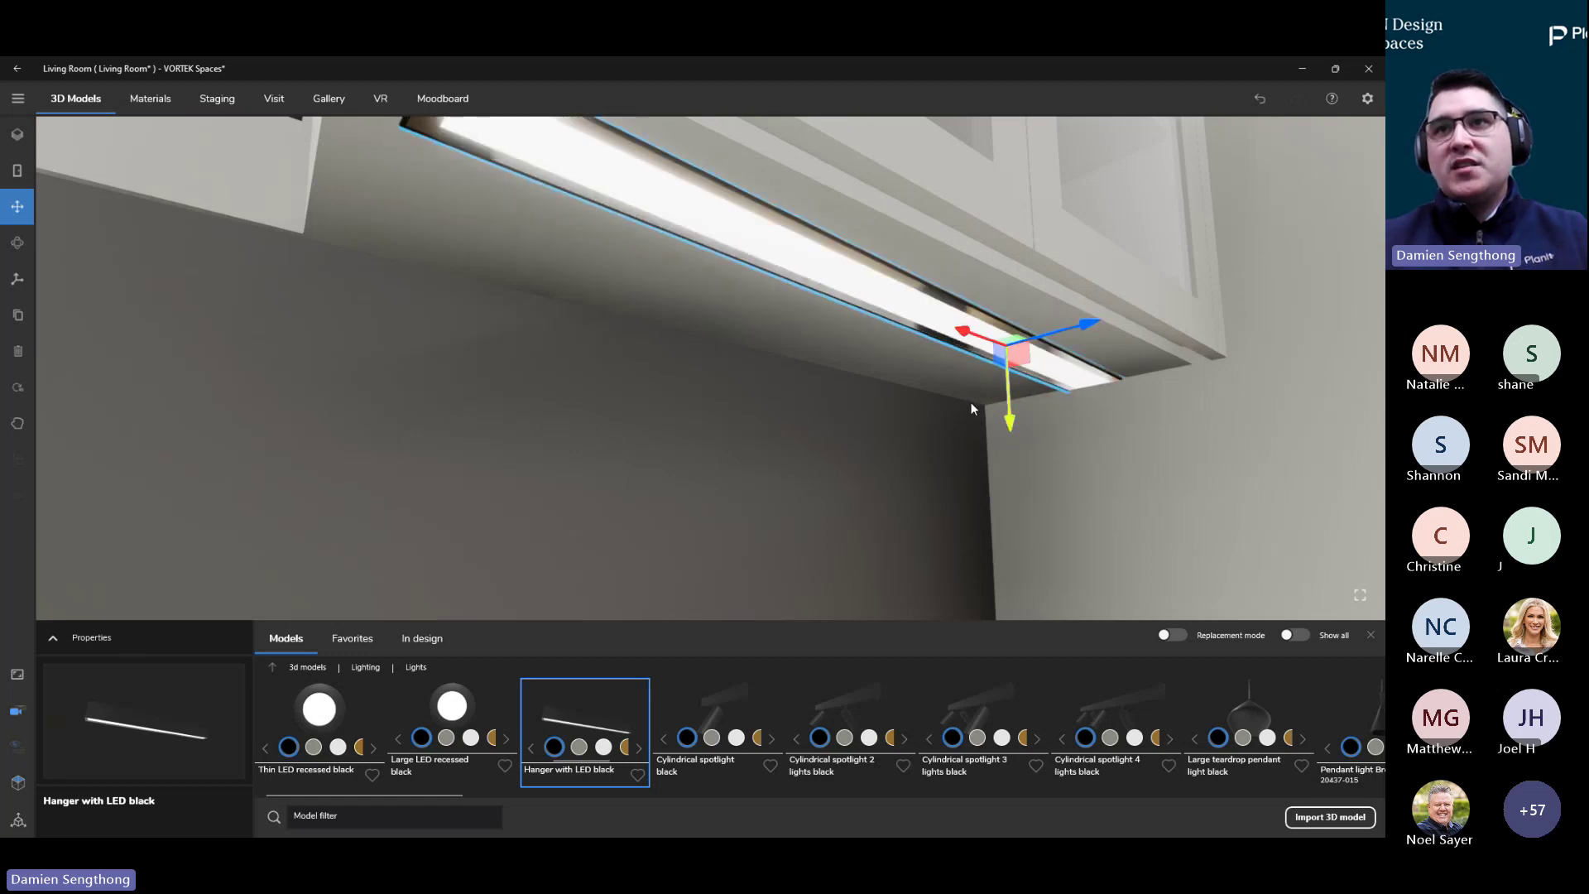
{"action": "scroll", "coordinate": [971, 399], "scroll_direction": "down", "scroll_amount": 2}
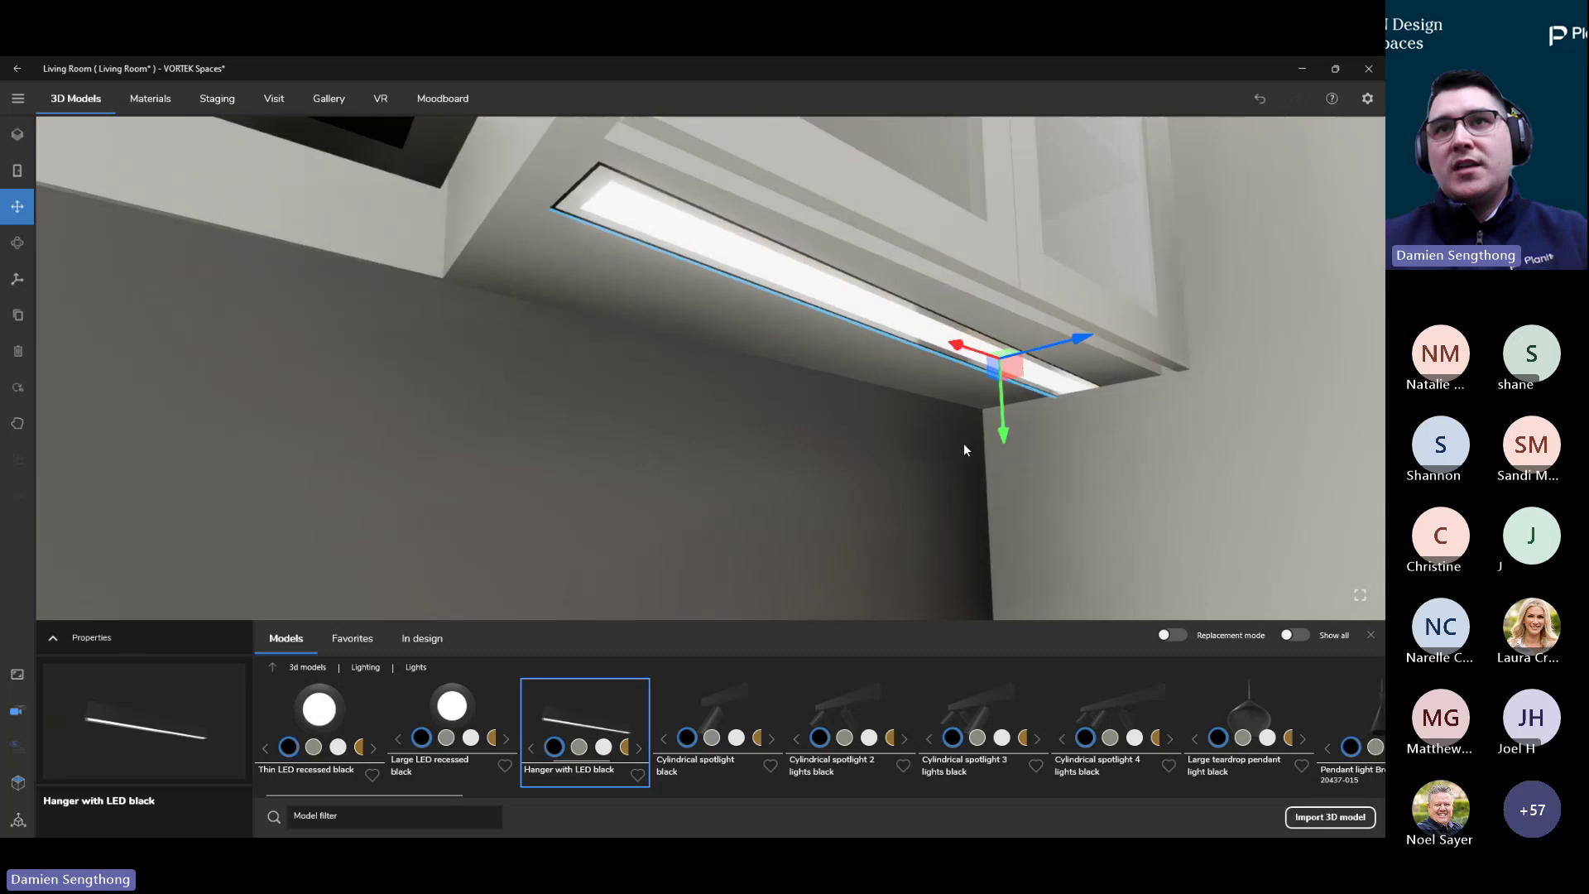
{"action": "scroll", "coordinate": [963, 444], "scroll_direction": "down", "scroll_amount": 3}
{"action": "left_click_drag", "start_coordinate": [857, 430], "coordinate": [742, 442]}
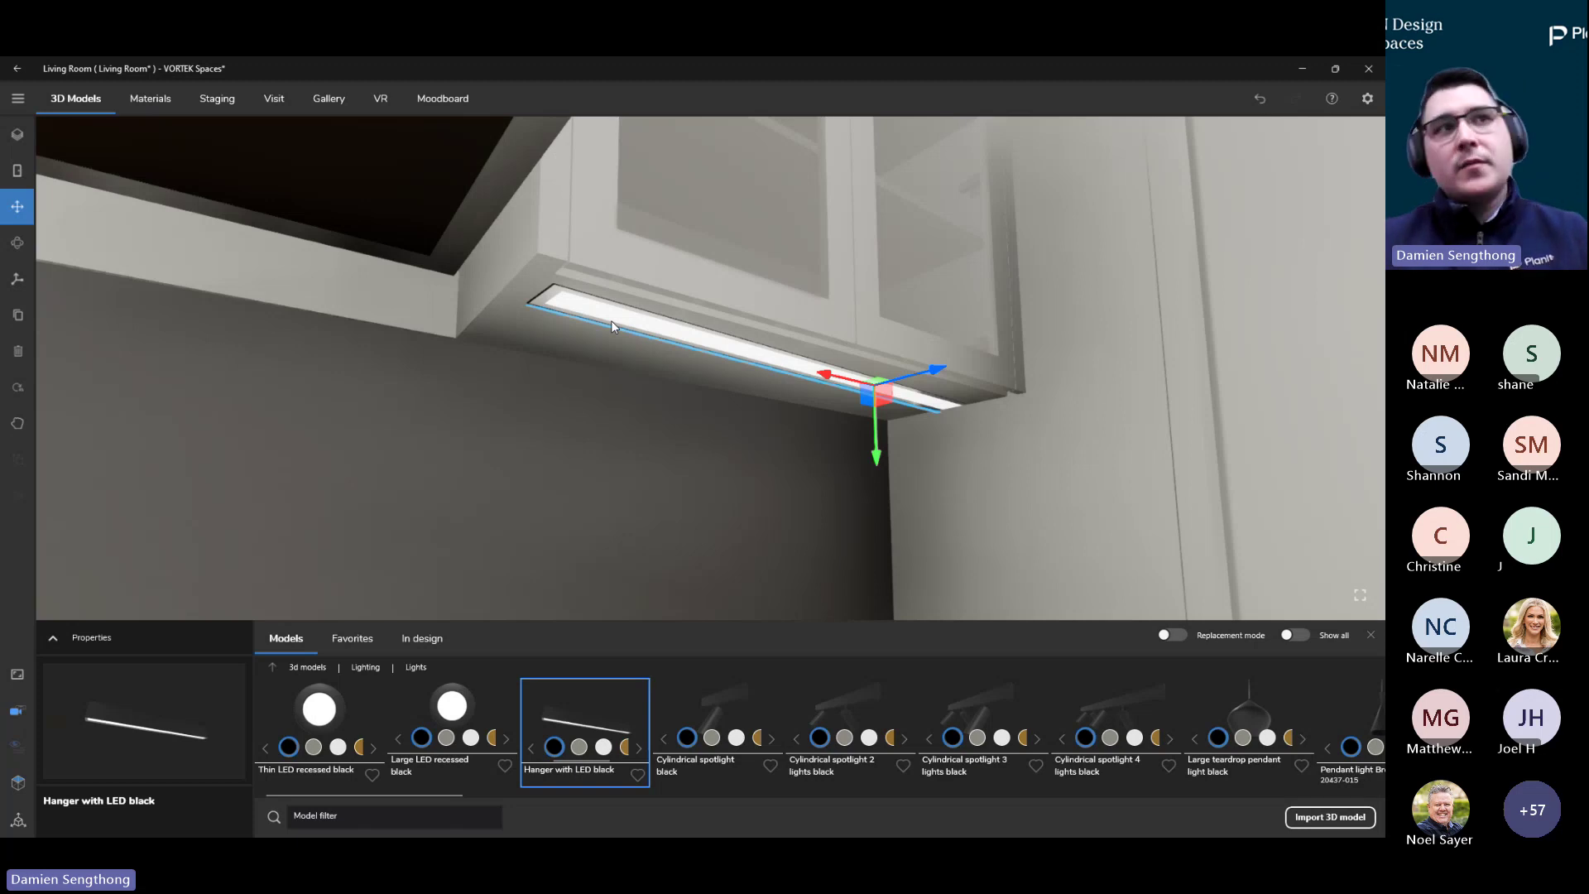
Place a run of staging lights along the LED strip under the wall cabinet, from one end to the other
{"action": "left_click", "coordinate": [219, 102]}
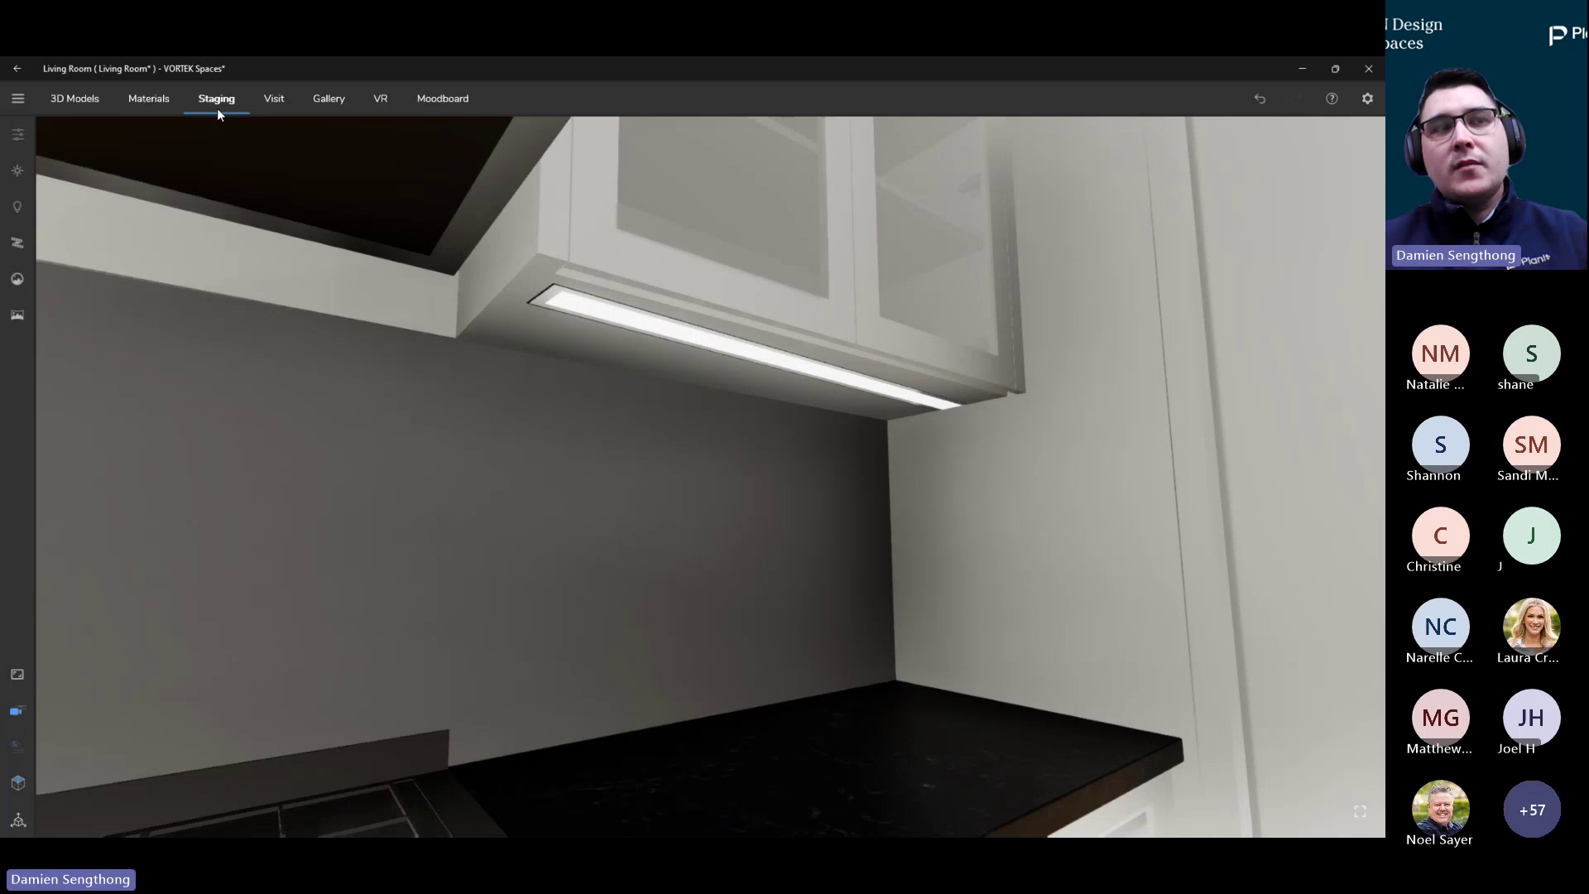
{"action": "left_click", "coordinate": [17, 244]}
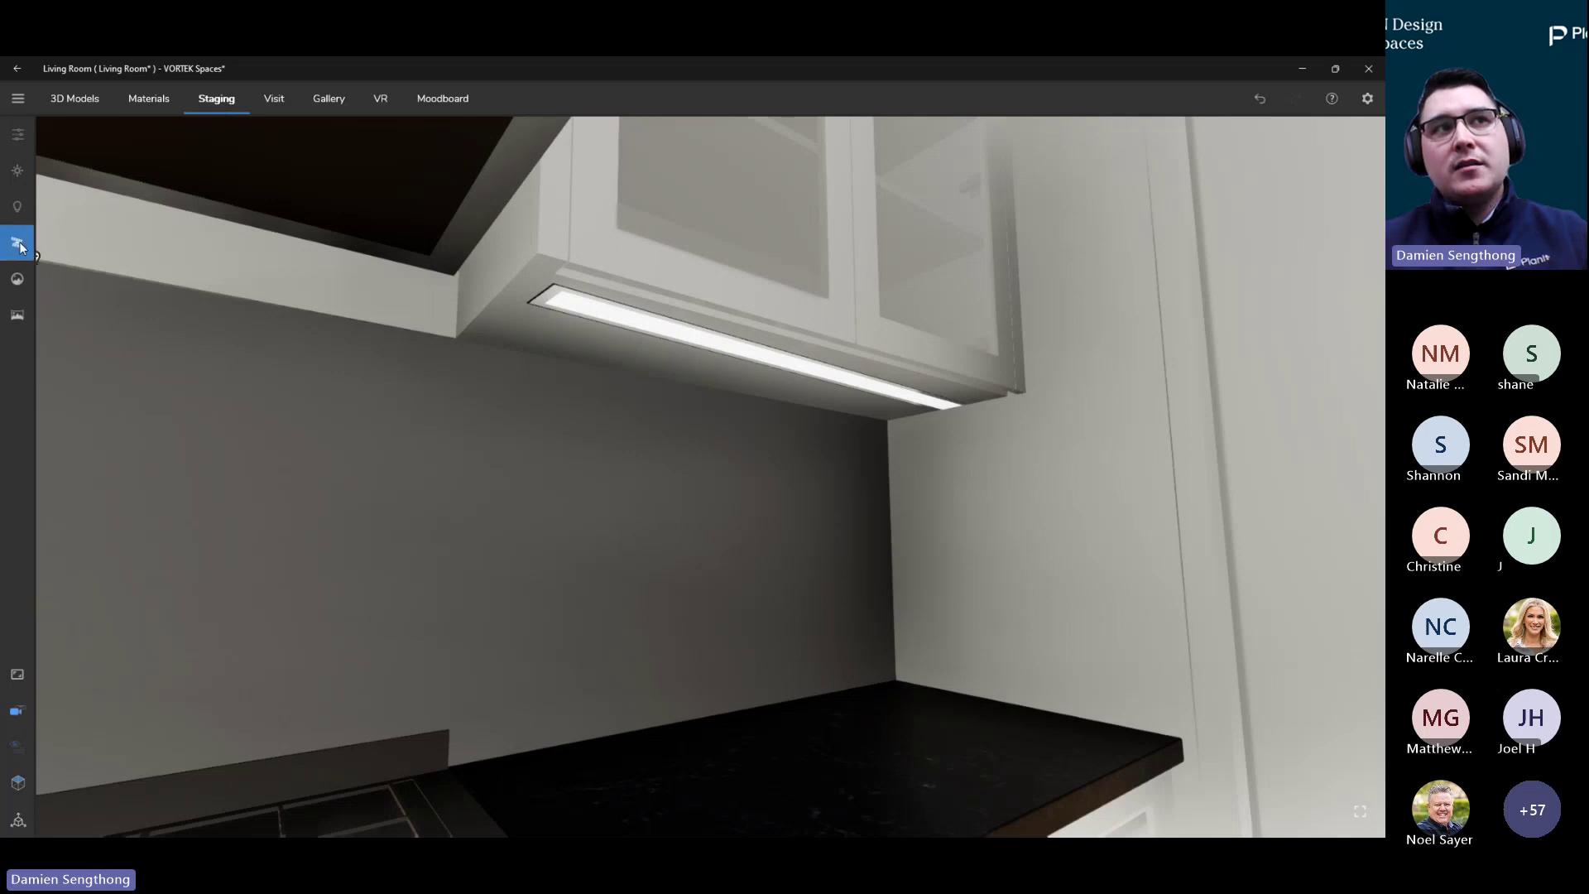
{"action": "left_click", "coordinate": [556, 303]}
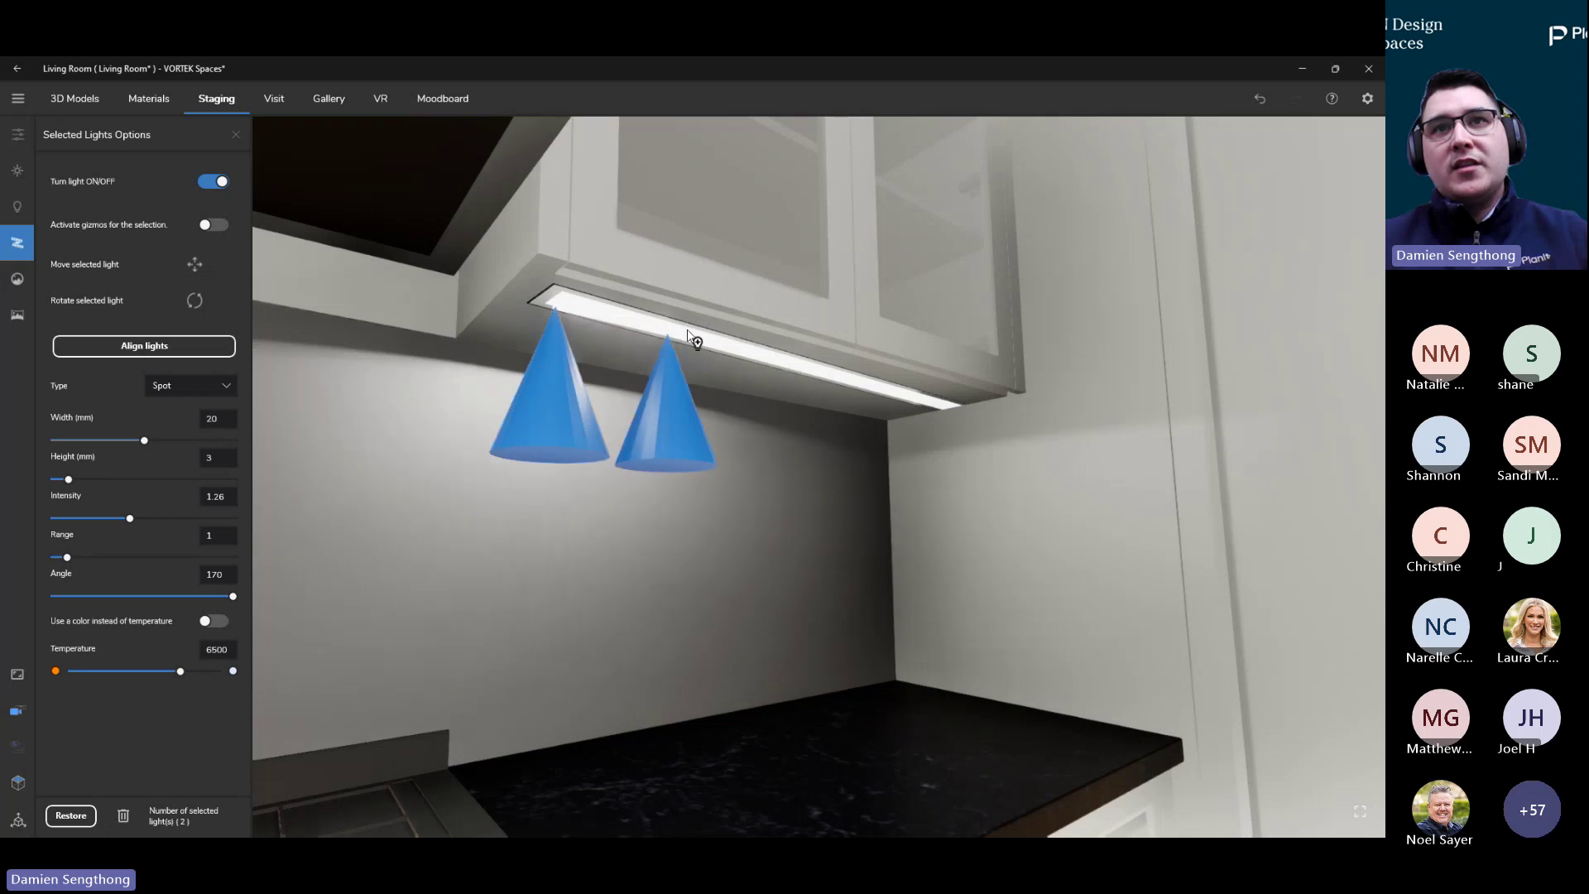
{"action": "left_click", "coordinate": [940, 402]}
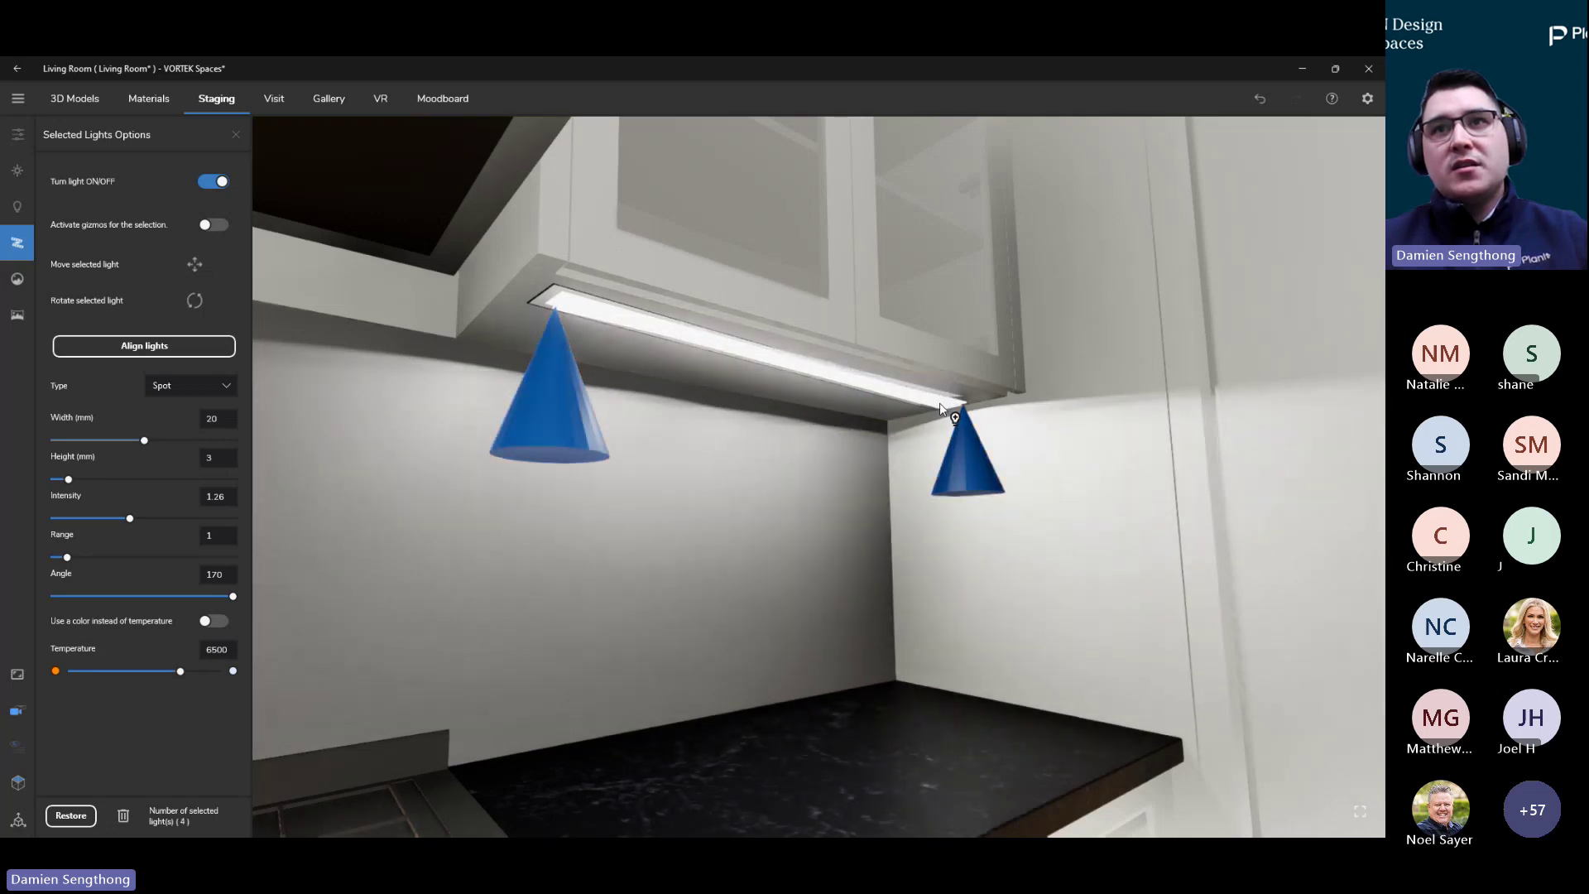
{"action": "scroll", "coordinate": [941, 403], "scroll_direction": "up", "scroll_amount": 3}
{"action": "left_click", "coordinate": [942, 406]}
{"action": "scroll", "coordinate": [944, 410], "scroll_direction": "down", "scroll_amount": 6}
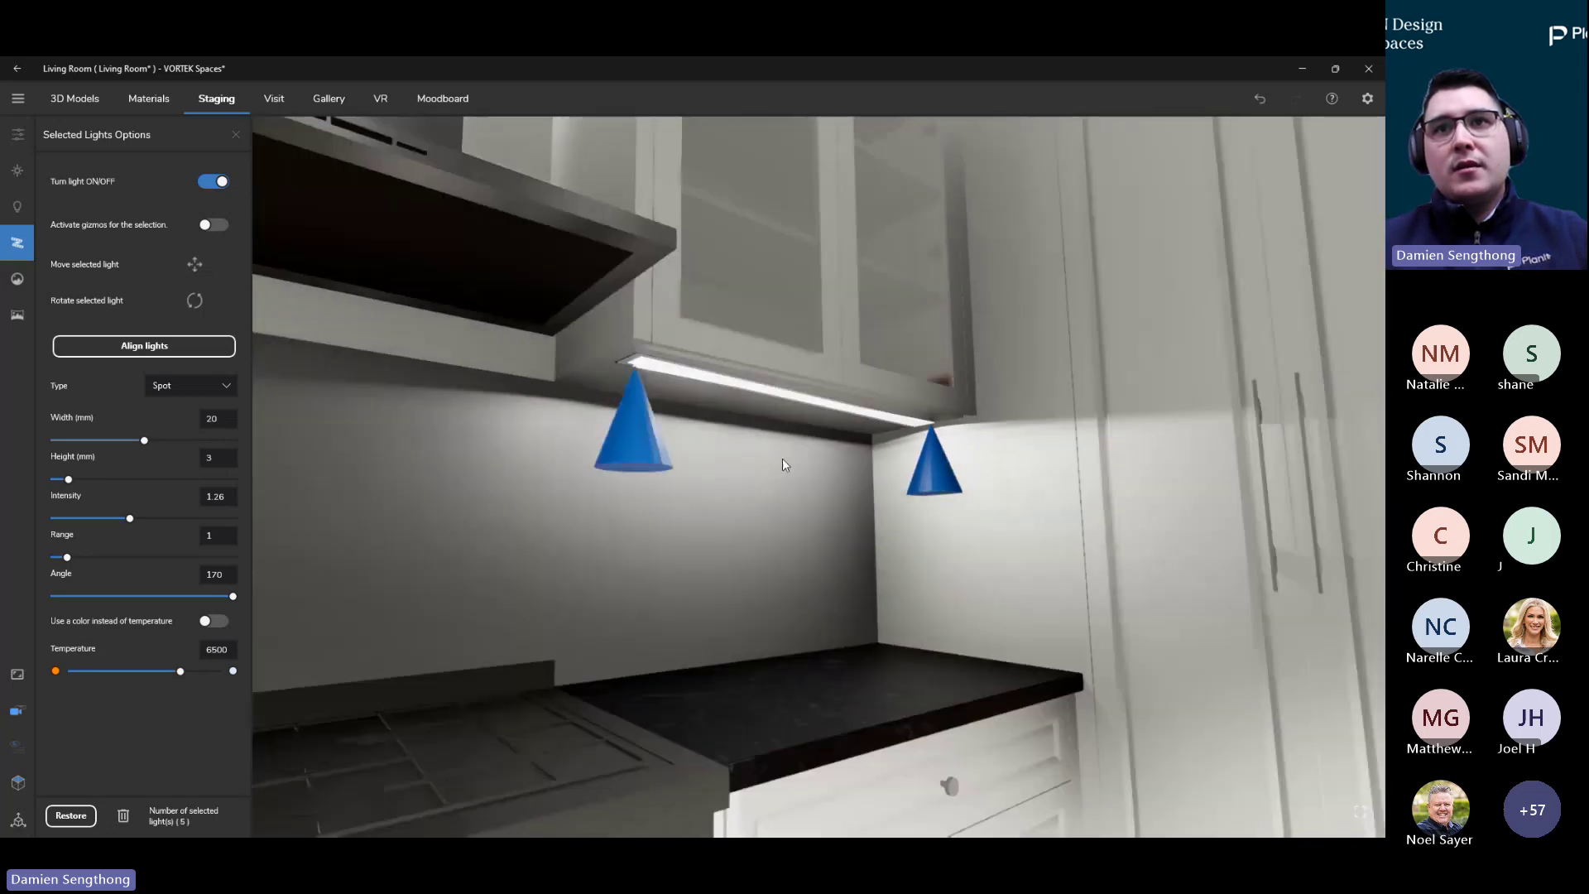
{"action": "left_click_drag", "start_coordinate": [782, 465], "coordinate": [743, 435]}
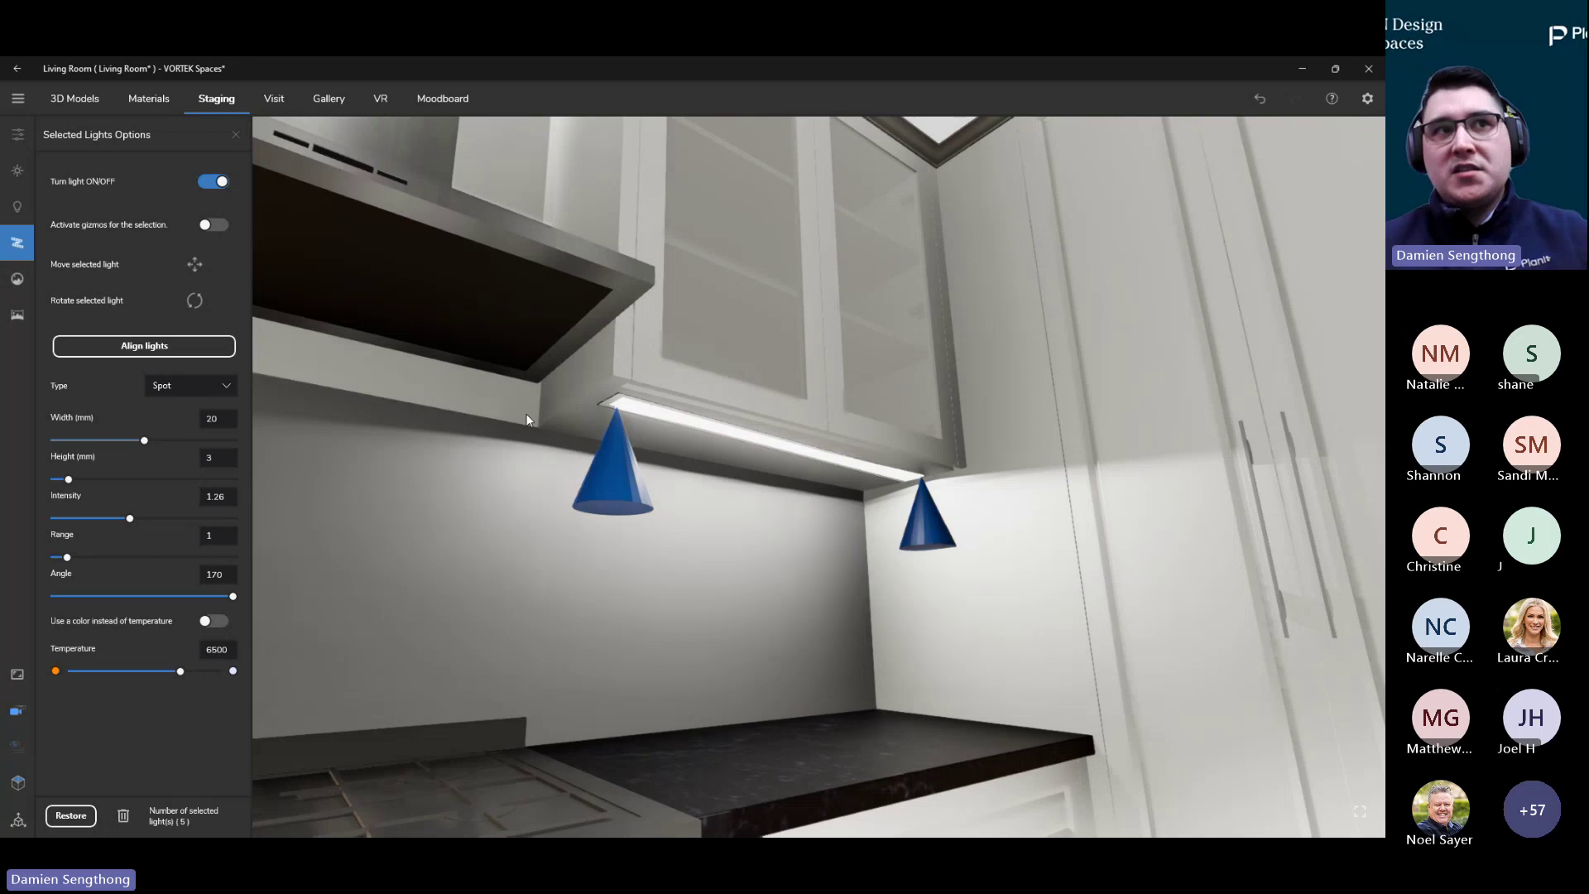
Change the under-cabinet lights to the Point type with height 2.5 mm, intensity 1.89 and range 1.46
{"action": "left_click", "coordinate": [166, 389]}
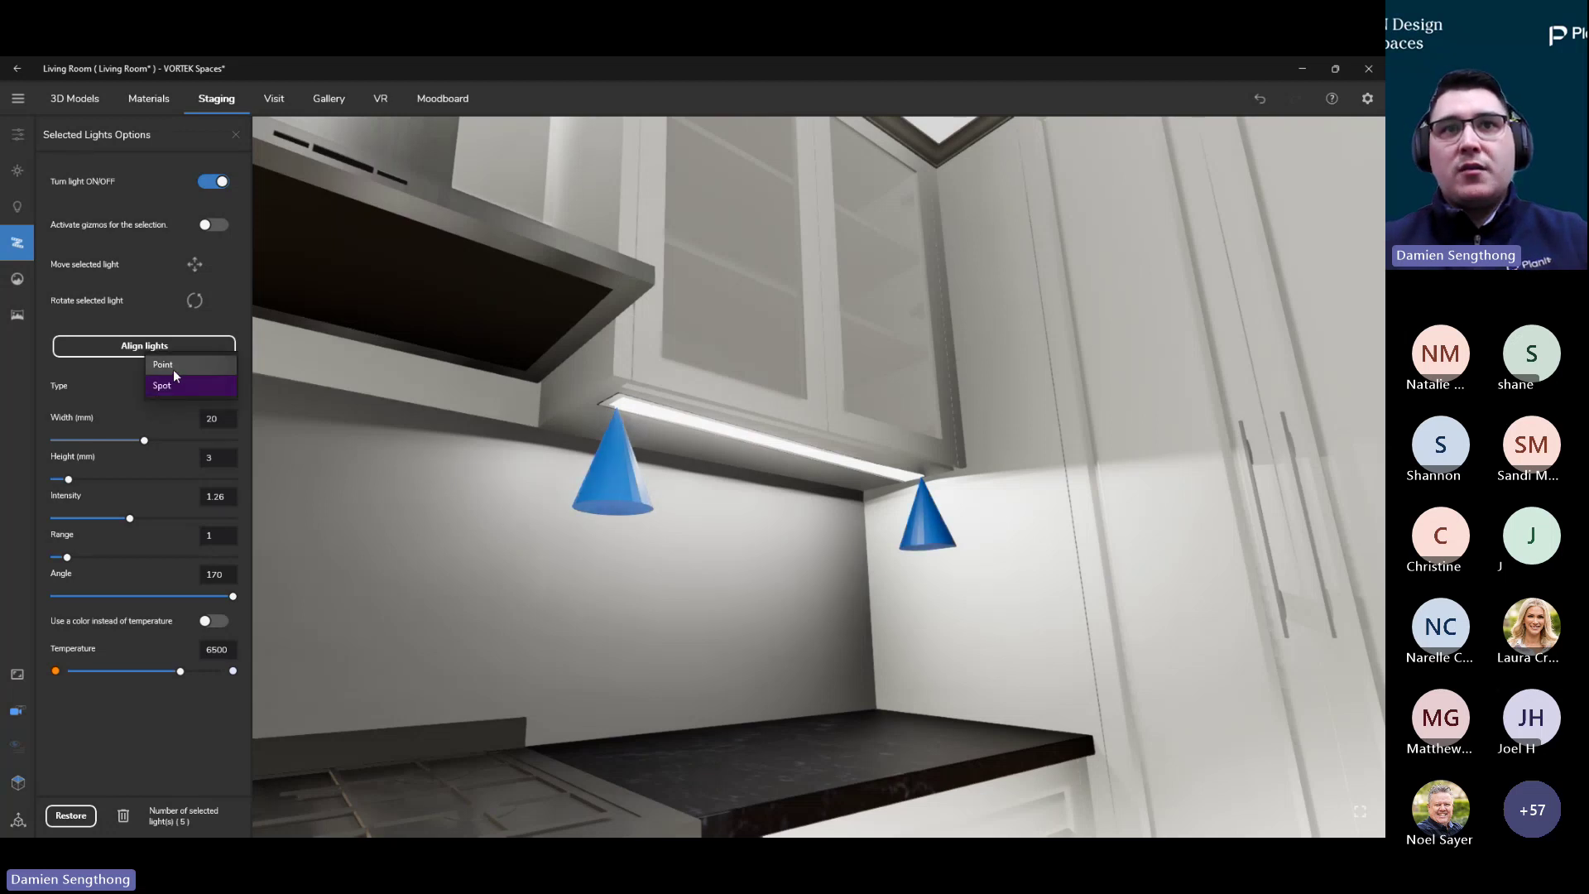
{"action": "left_click", "coordinate": [172, 369]}
{"action": "scroll", "coordinate": [722, 534], "scroll_direction": "up", "scroll_amount": 1}
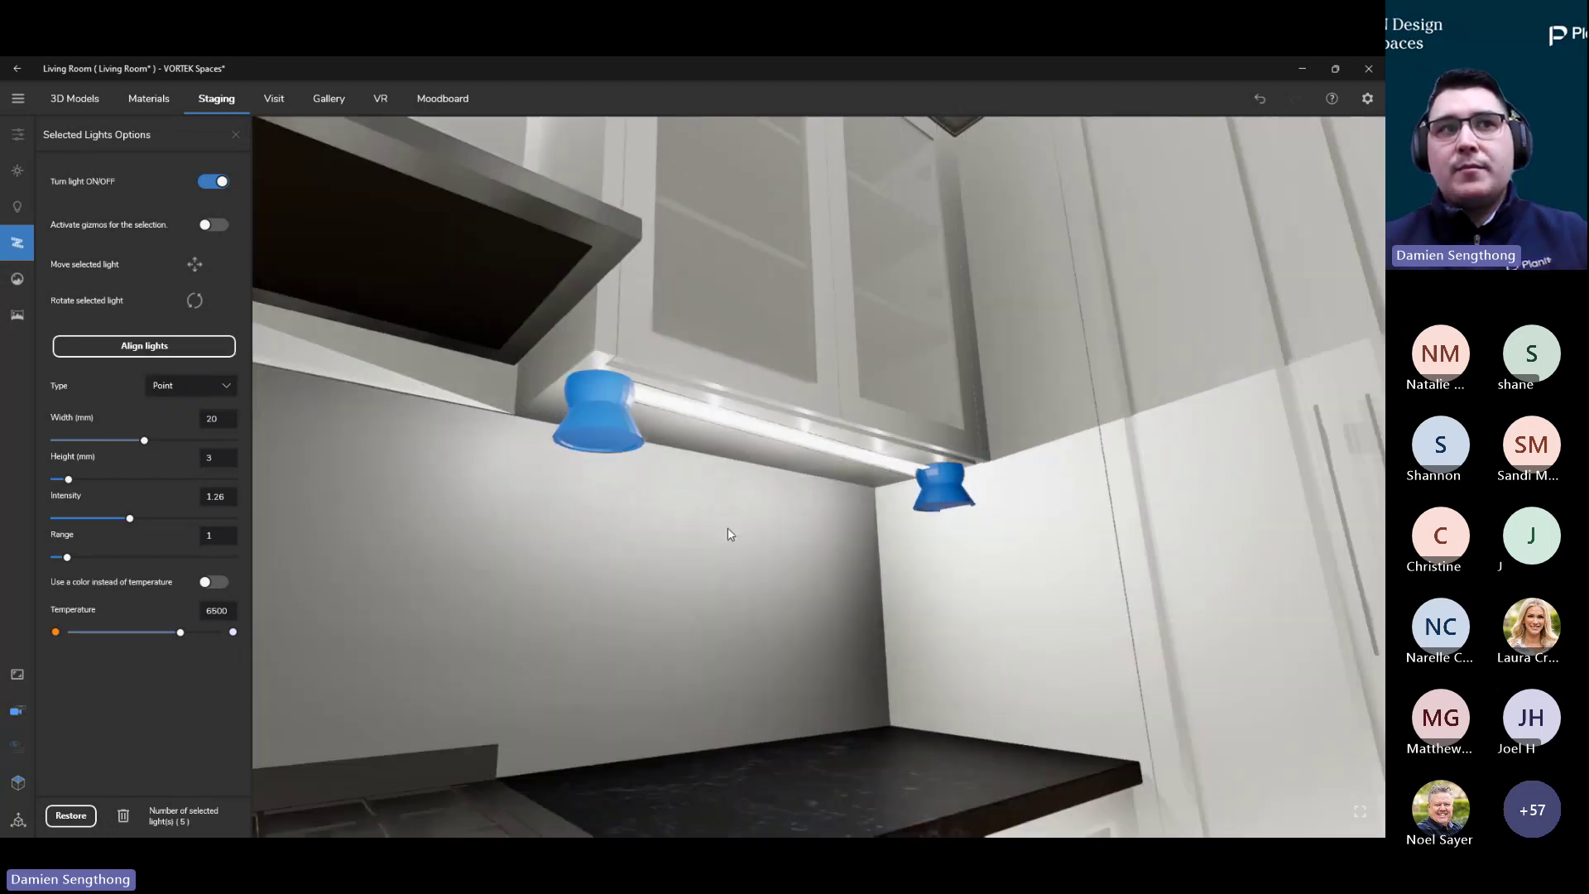
{"action": "scroll", "coordinate": [731, 536], "scroll_direction": "down", "scroll_amount": 3}
{"action": "left_click_drag", "start_coordinate": [68, 479], "coordinate": [73, 557]}
{"action": "left_click_drag", "start_coordinate": [355, 530], "coordinate": [533, 429]}
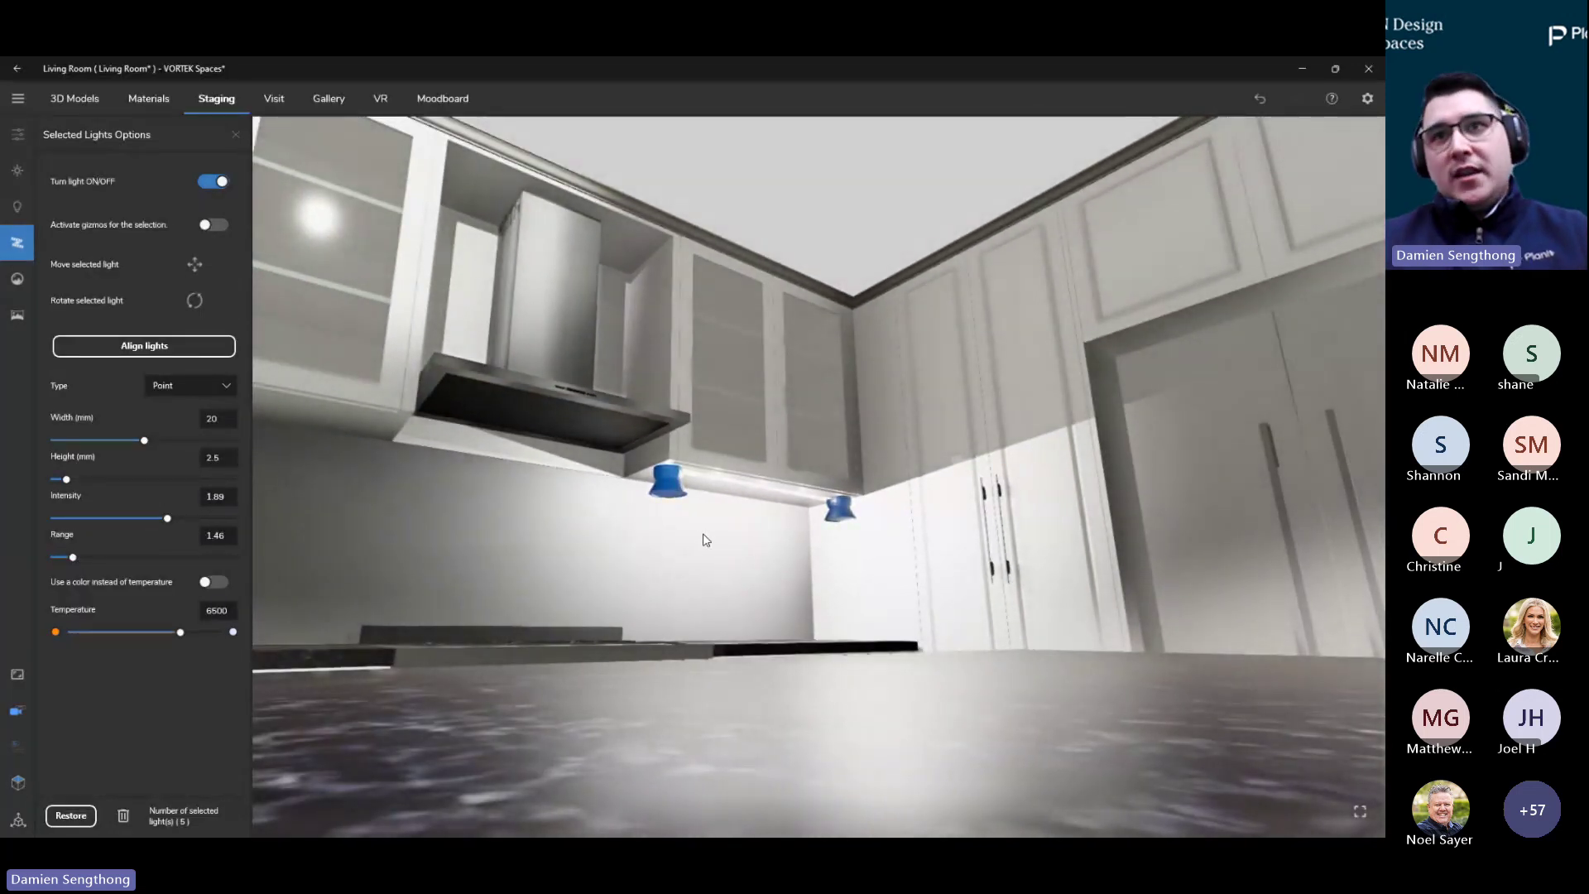
{"action": "left_click_drag", "start_coordinate": [705, 540], "coordinate": [713, 582]}
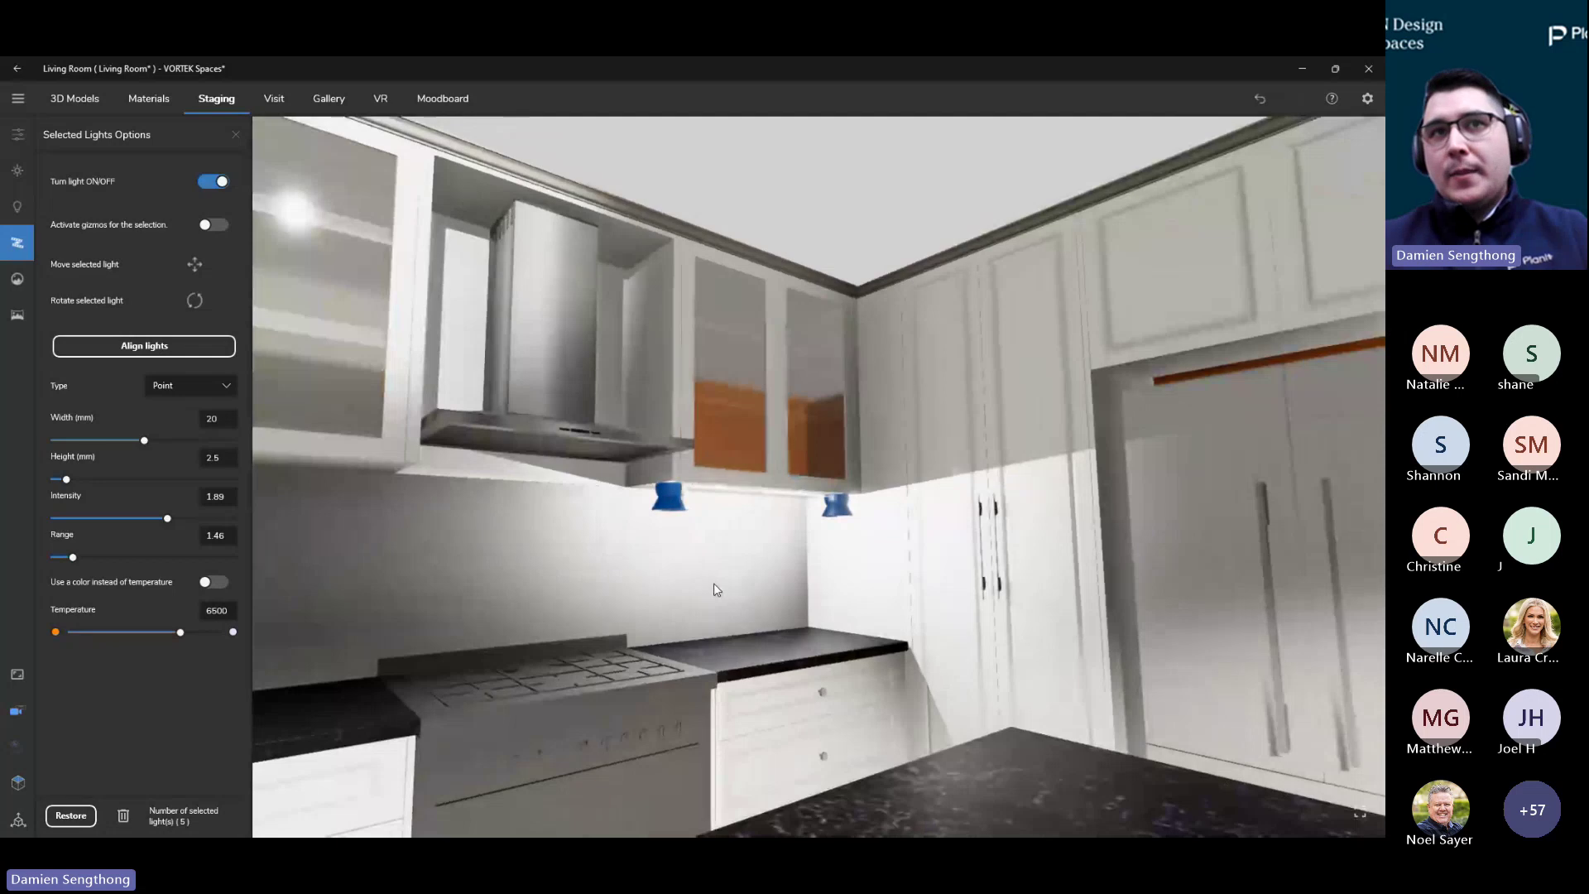
{"action": "scroll", "coordinate": [713, 583], "scroll_direction": "down", "scroll_amount": 5}
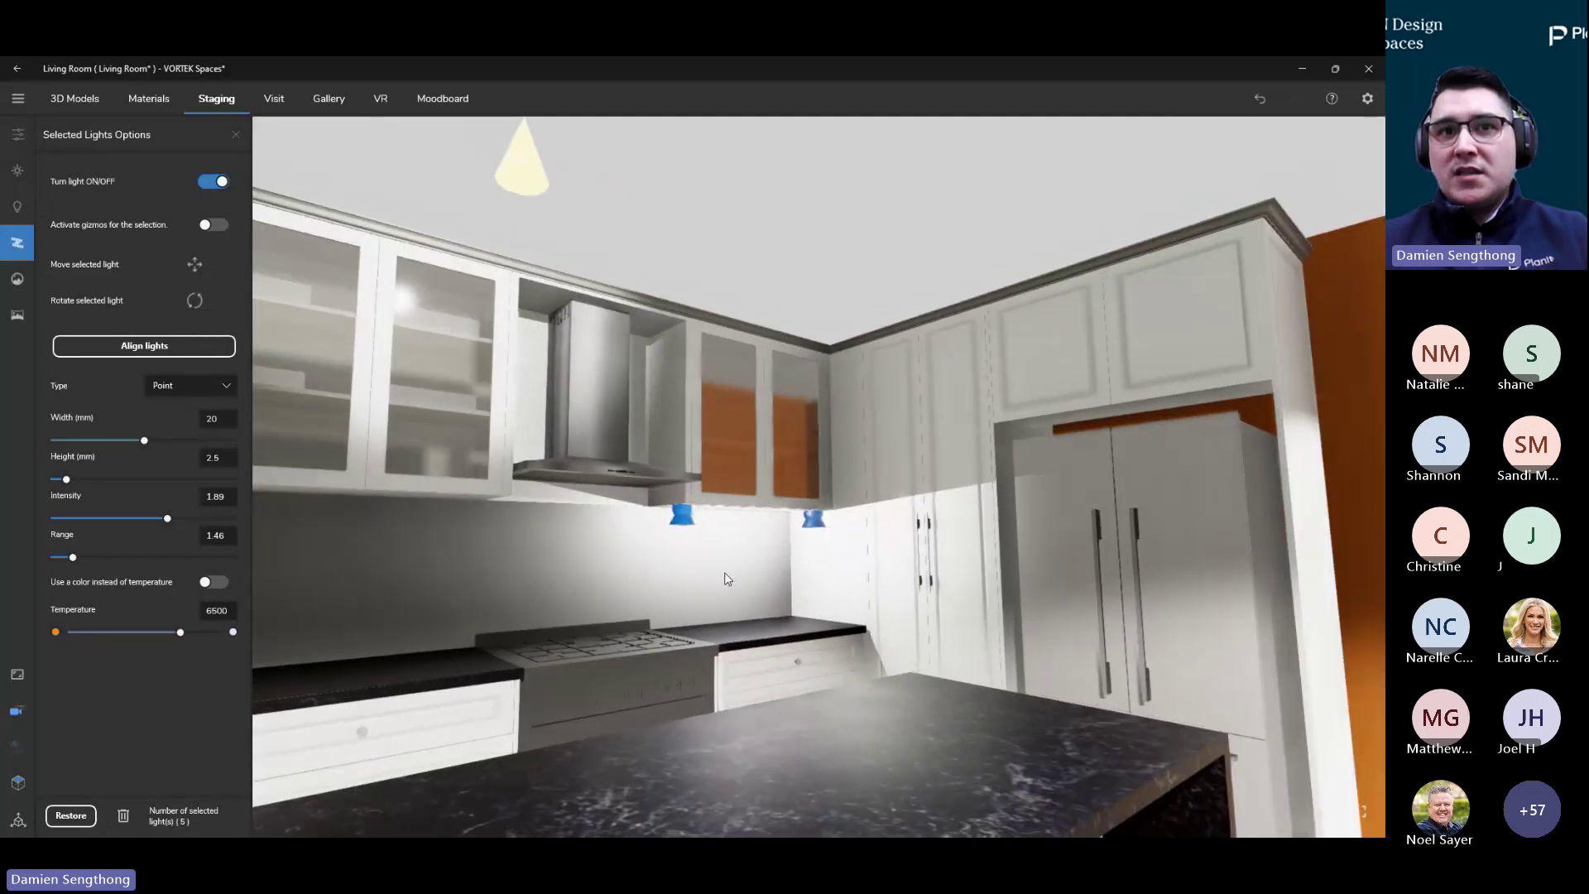
{"action": "scroll", "coordinate": [724, 573], "scroll_direction": "down", "scroll_amount": 5}
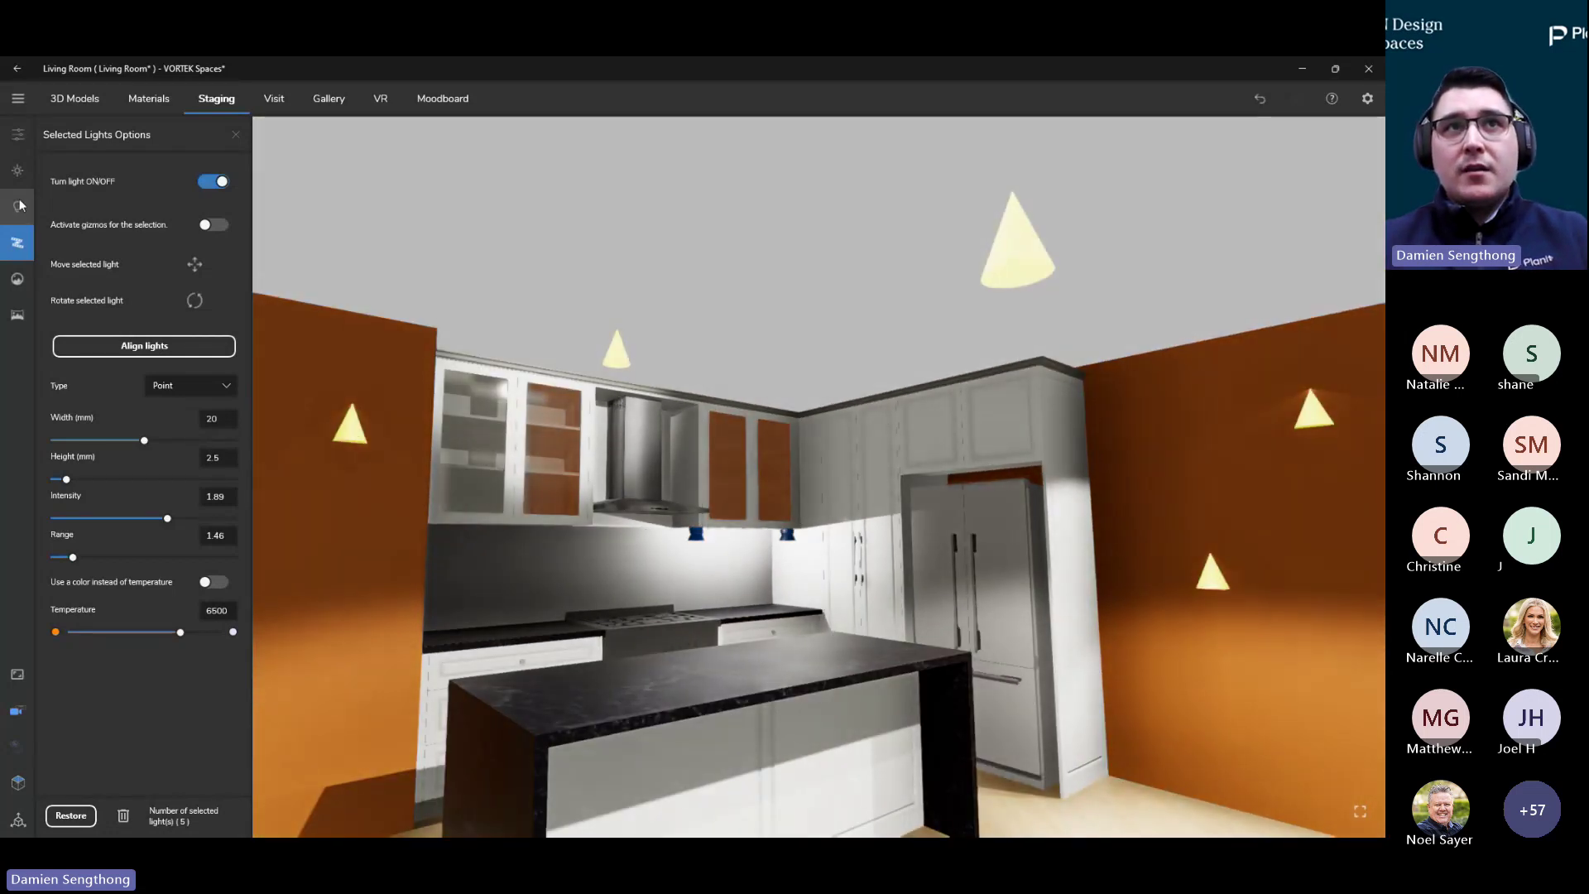
{"action": "left_click_drag", "start_coordinate": [708, 658], "coordinate": [855, 659]}
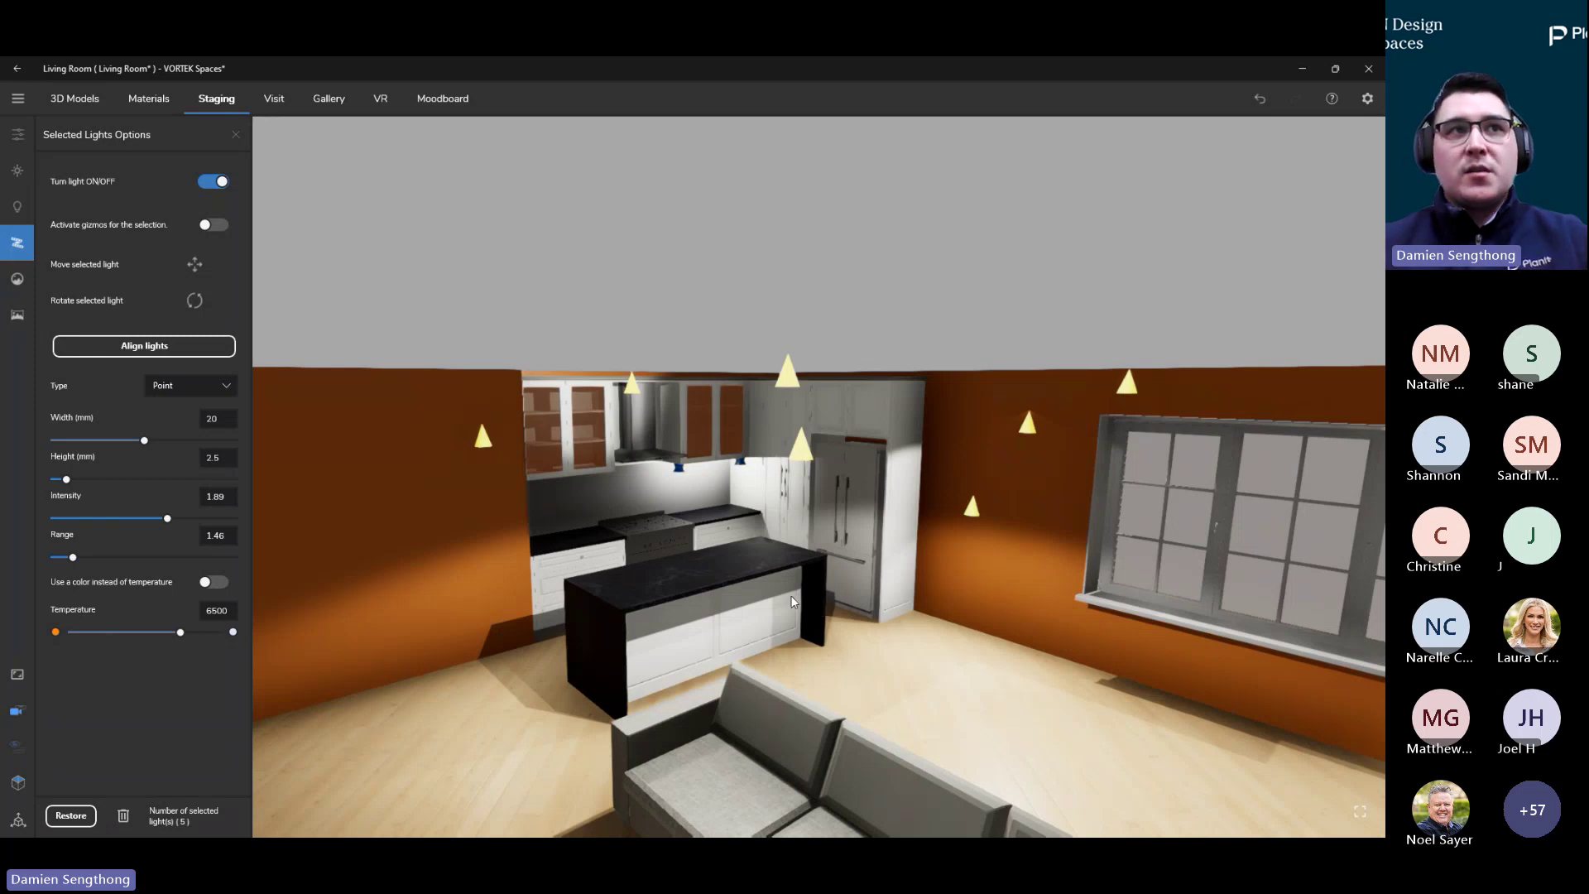
Show the skybox settings and the list of available skyboxes
{"action": "left_click", "coordinate": [16, 319]}
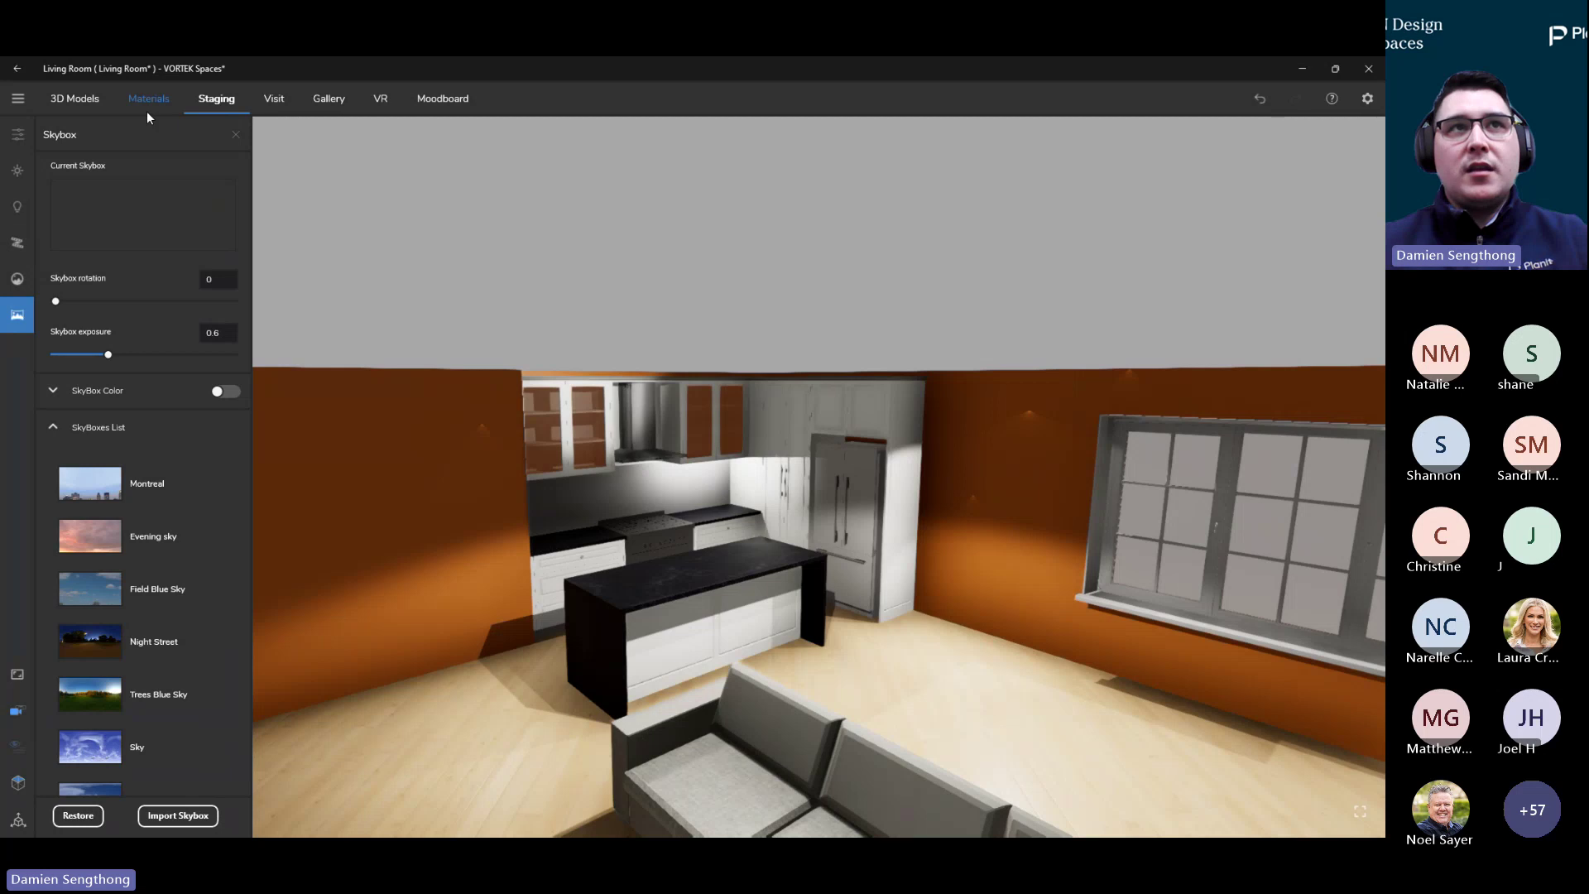
Add the visit's first viewpoint, looking down over the sofa towards the kitchen and the window wall
{"action": "left_click", "coordinate": [278, 102]}
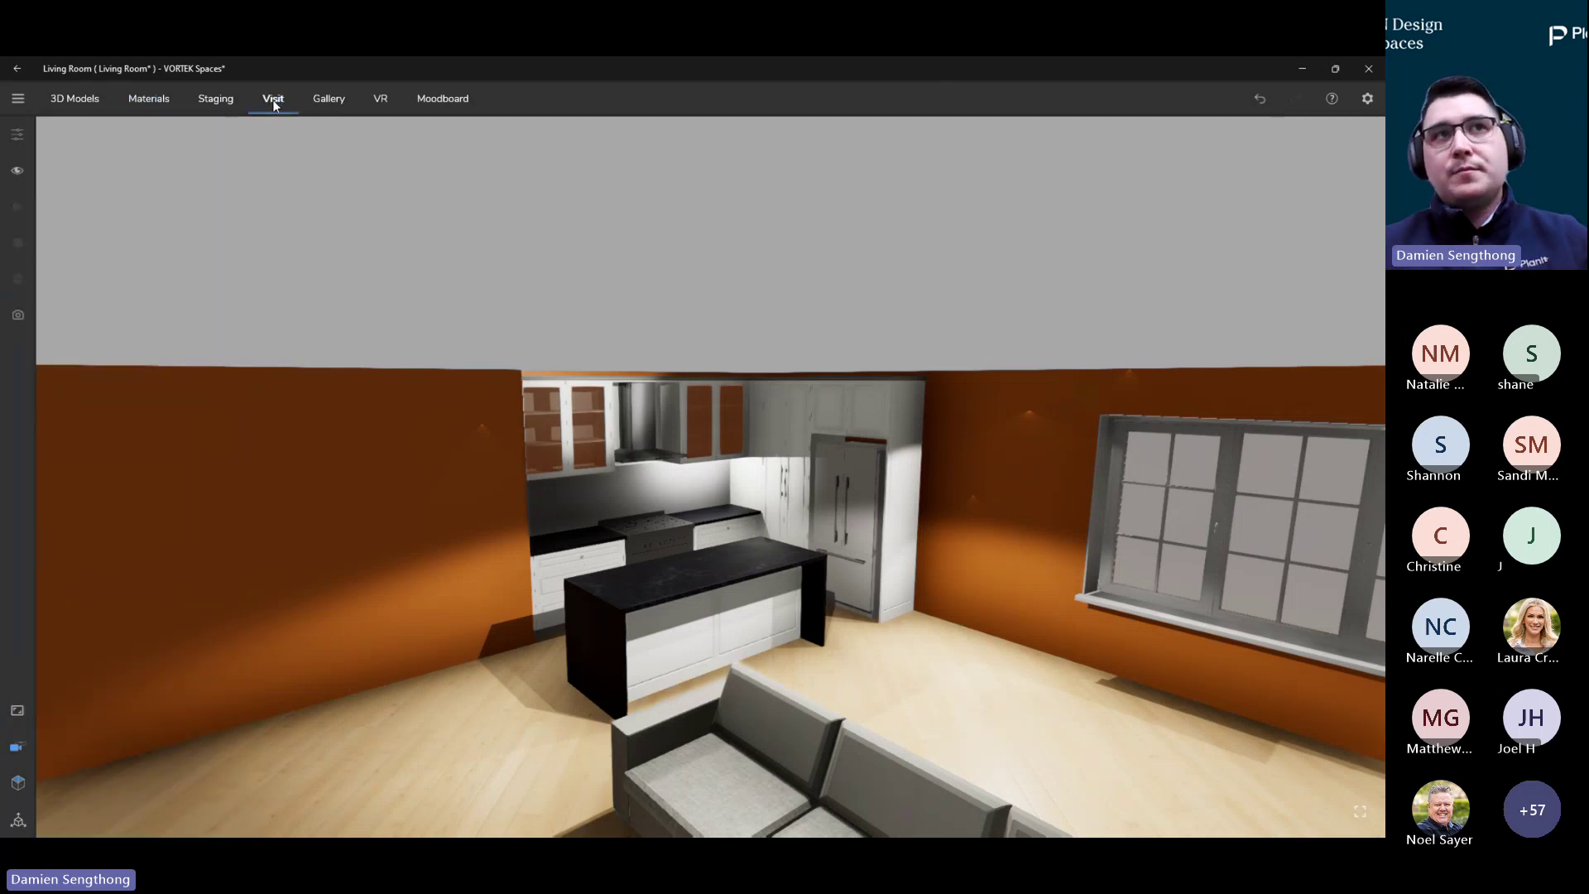
{"action": "left_click", "coordinate": [17, 170]}
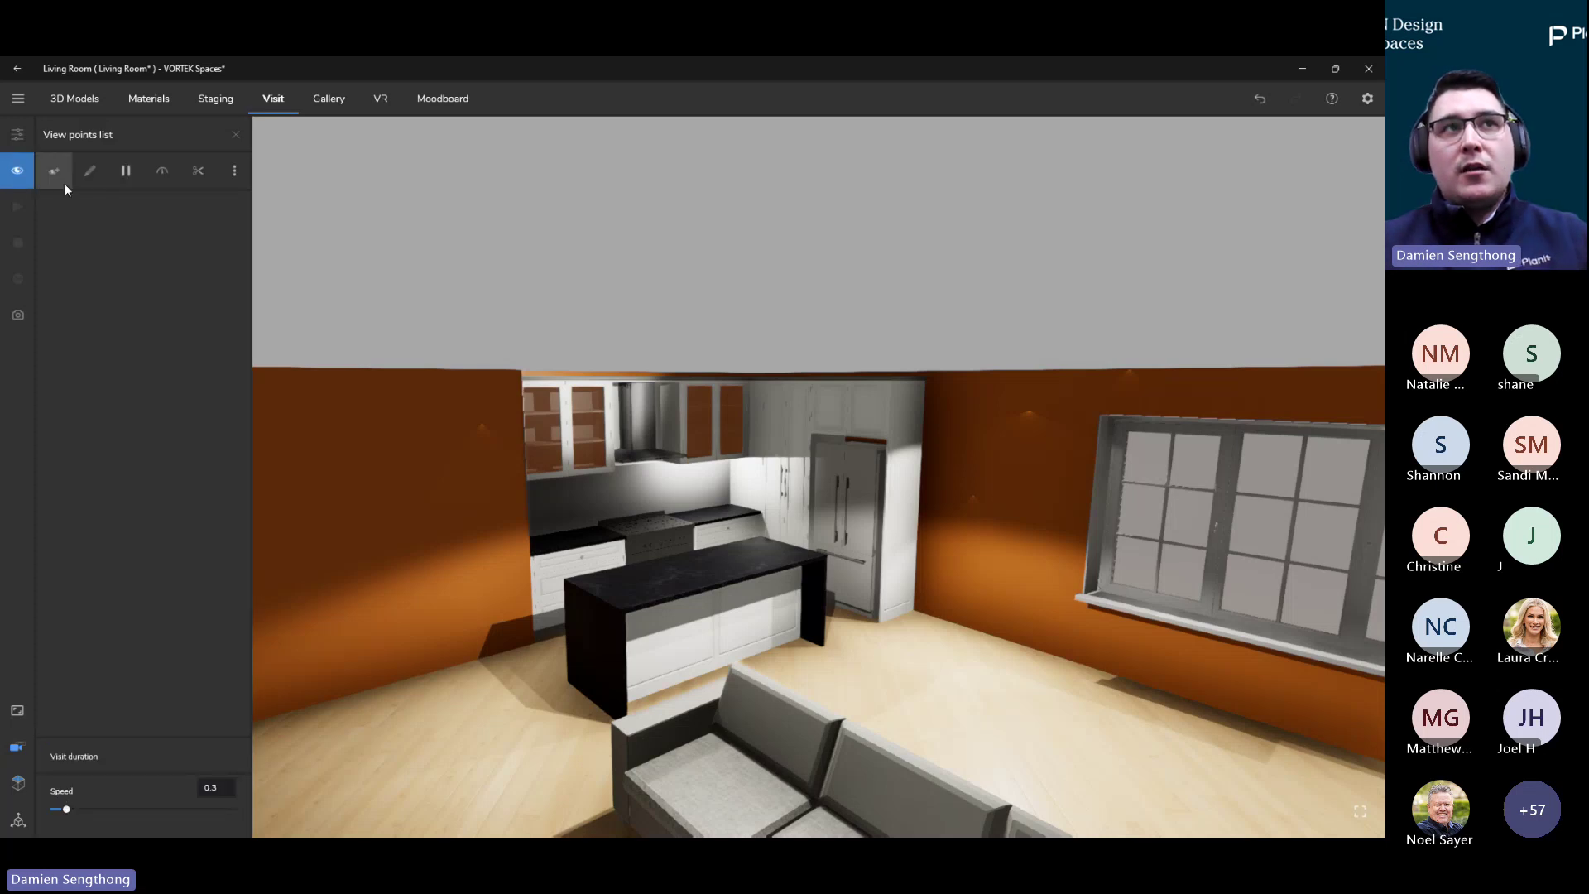
{"action": "scroll", "coordinate": [785, 634], "scroll_direction": "down", "scroll_amount": 5}
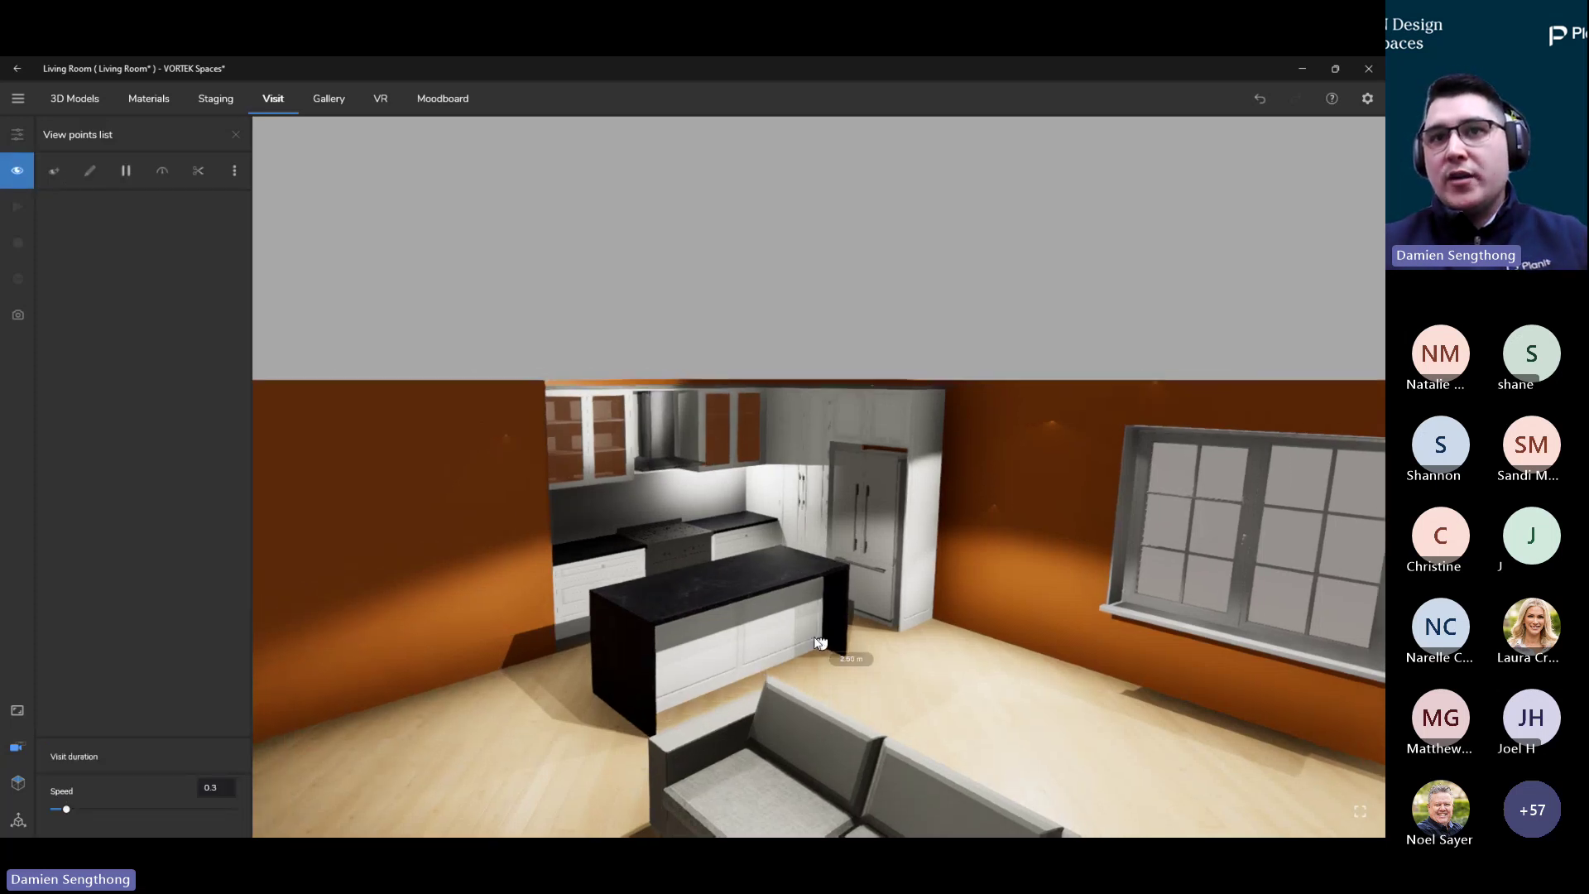
{"action": "left_click_drag", "start_coordinate": [857, 659], "coordinate": [762, 672]}
{"action": "middle_click_drag", "start_coordinate": [760, 674], "coordinate": [866, 793]}
{"action": "left_click_drag", "start_coordinate": [866, 793], "coordinate": [833, 606]}
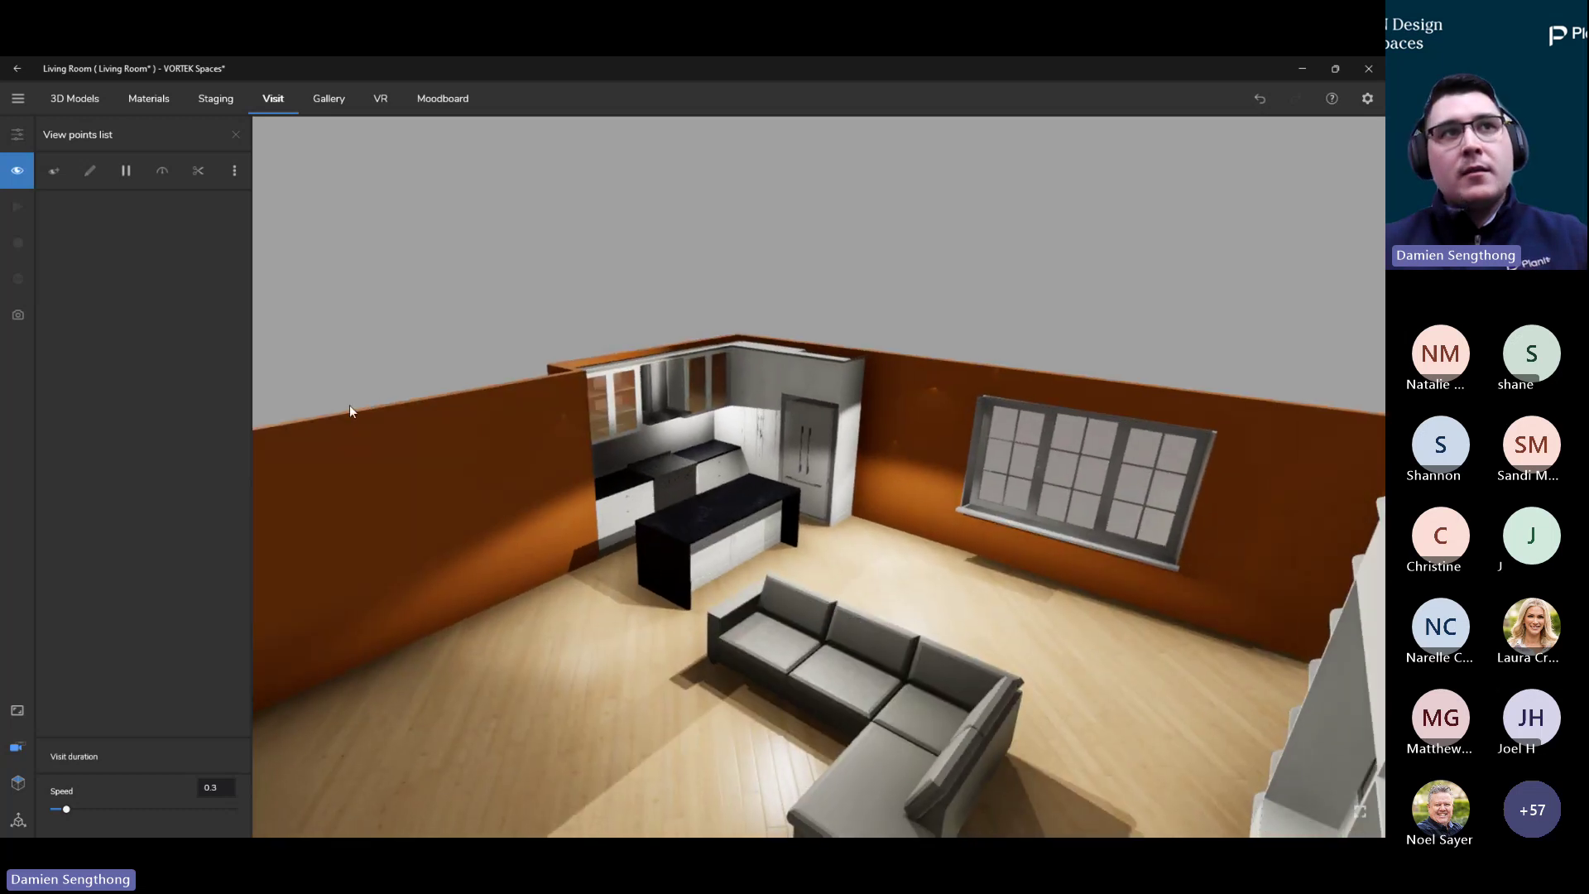
{"action": "left_click", "coordinate": [53, 170]}
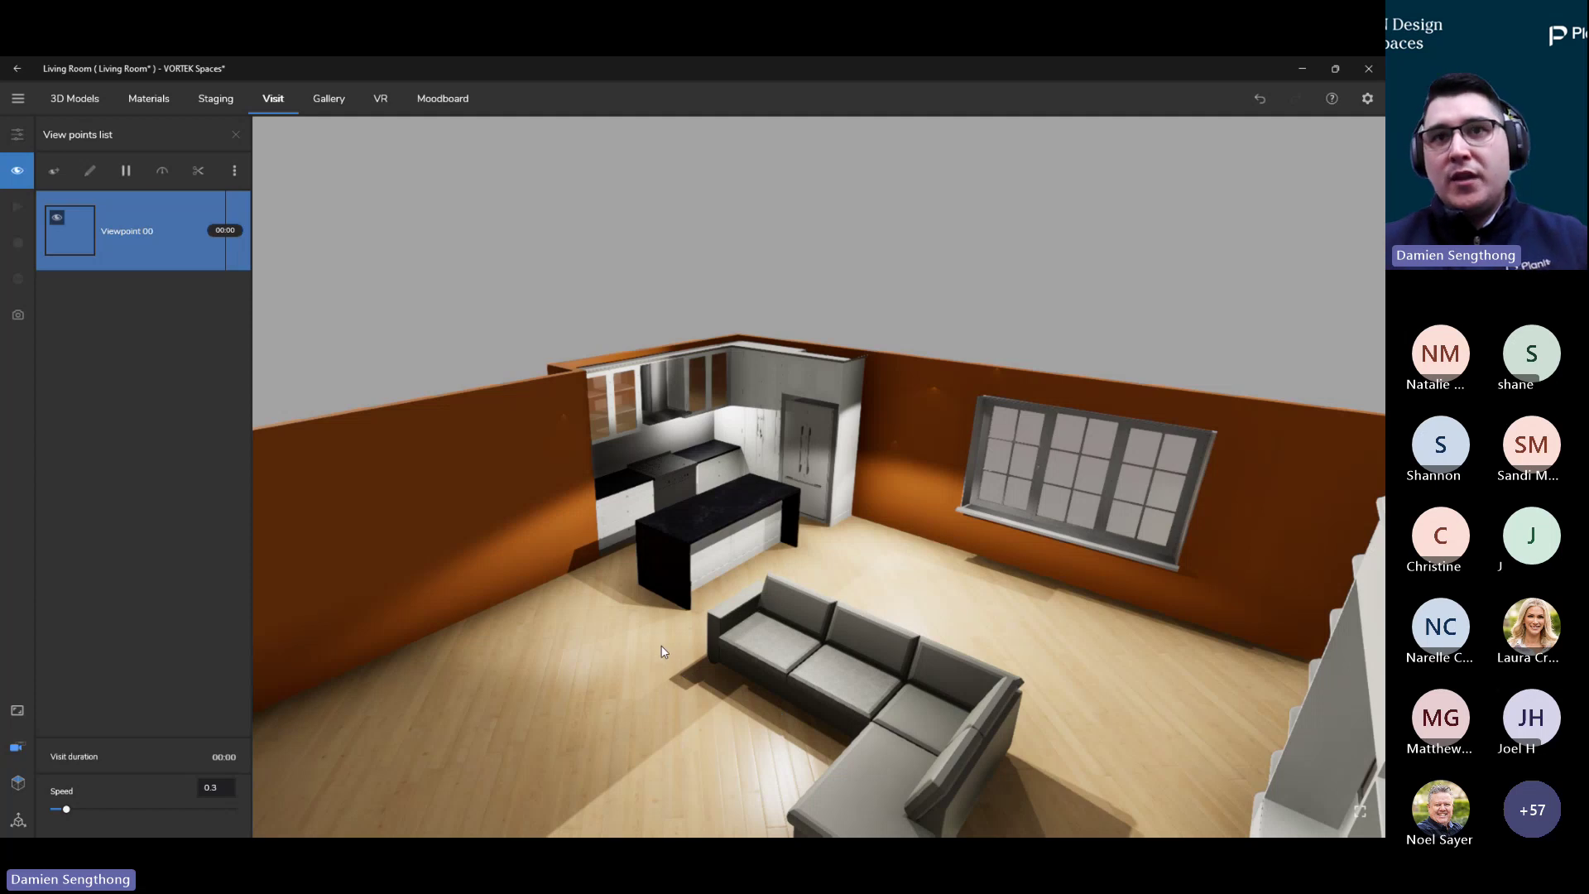
Add a second viewpoint from above the outer walls, overlooking the island, the sofa and the TV shelving unit
{"action": "middle_click_drag", "start_coordinate": [507, 672], "coordinate": [844, 659]}
{"action": "scroll", "coordinate": [807, 578], "scroll_direction": "up", "scroll_amount": 3}
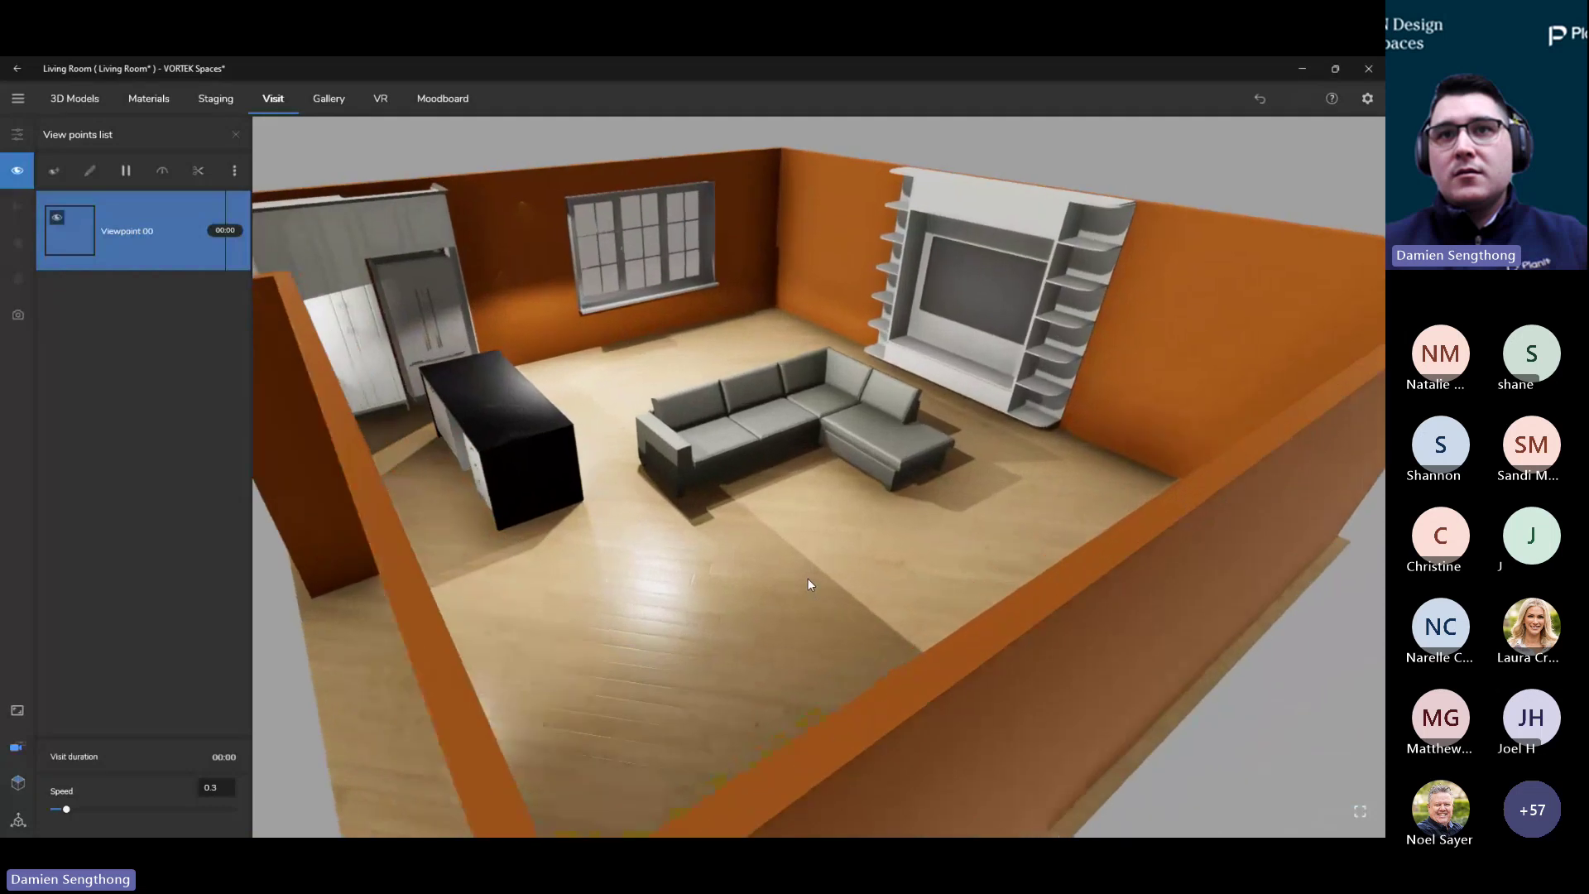
{"action": "middle_click_drag", "start_coordinate": [807, 577], "coordinate": [838, 658]}
{"action": "left_click", "coordinate": [55, 172]}
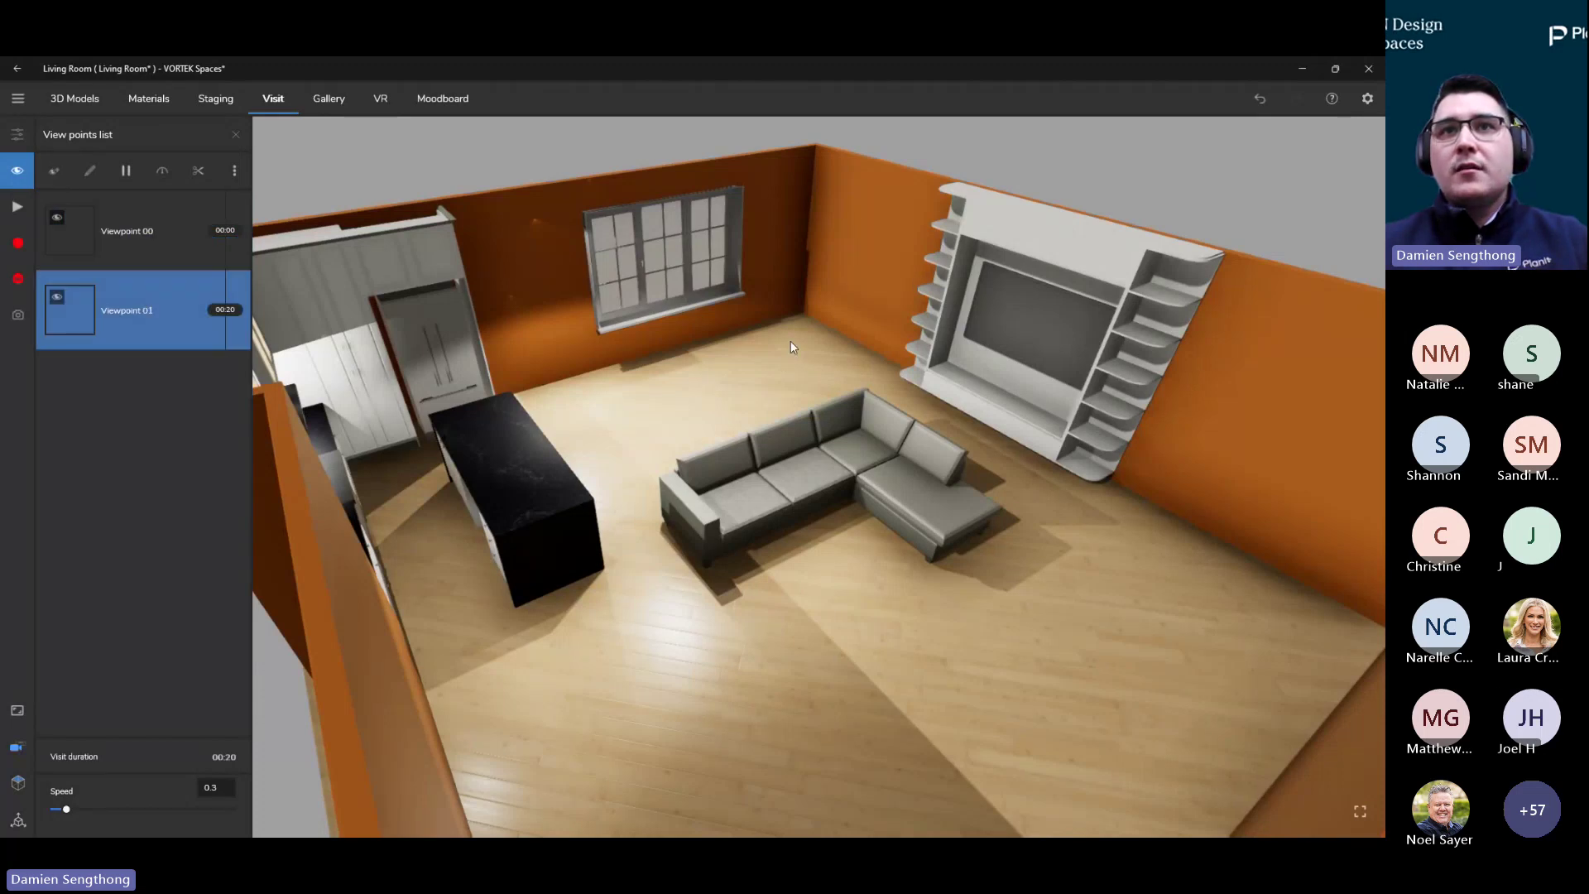
Add a third viewpoint from the window side, looking down over the back of the sofa and the kitchen island
{"action": "middle_click_drag", "start_coordinate": [790, 342], "coordinate": [809, 336]}
{"action": "scroll", "coordinate": [808, 333], "scroll_direction": "up", "scroll_amount": 5}
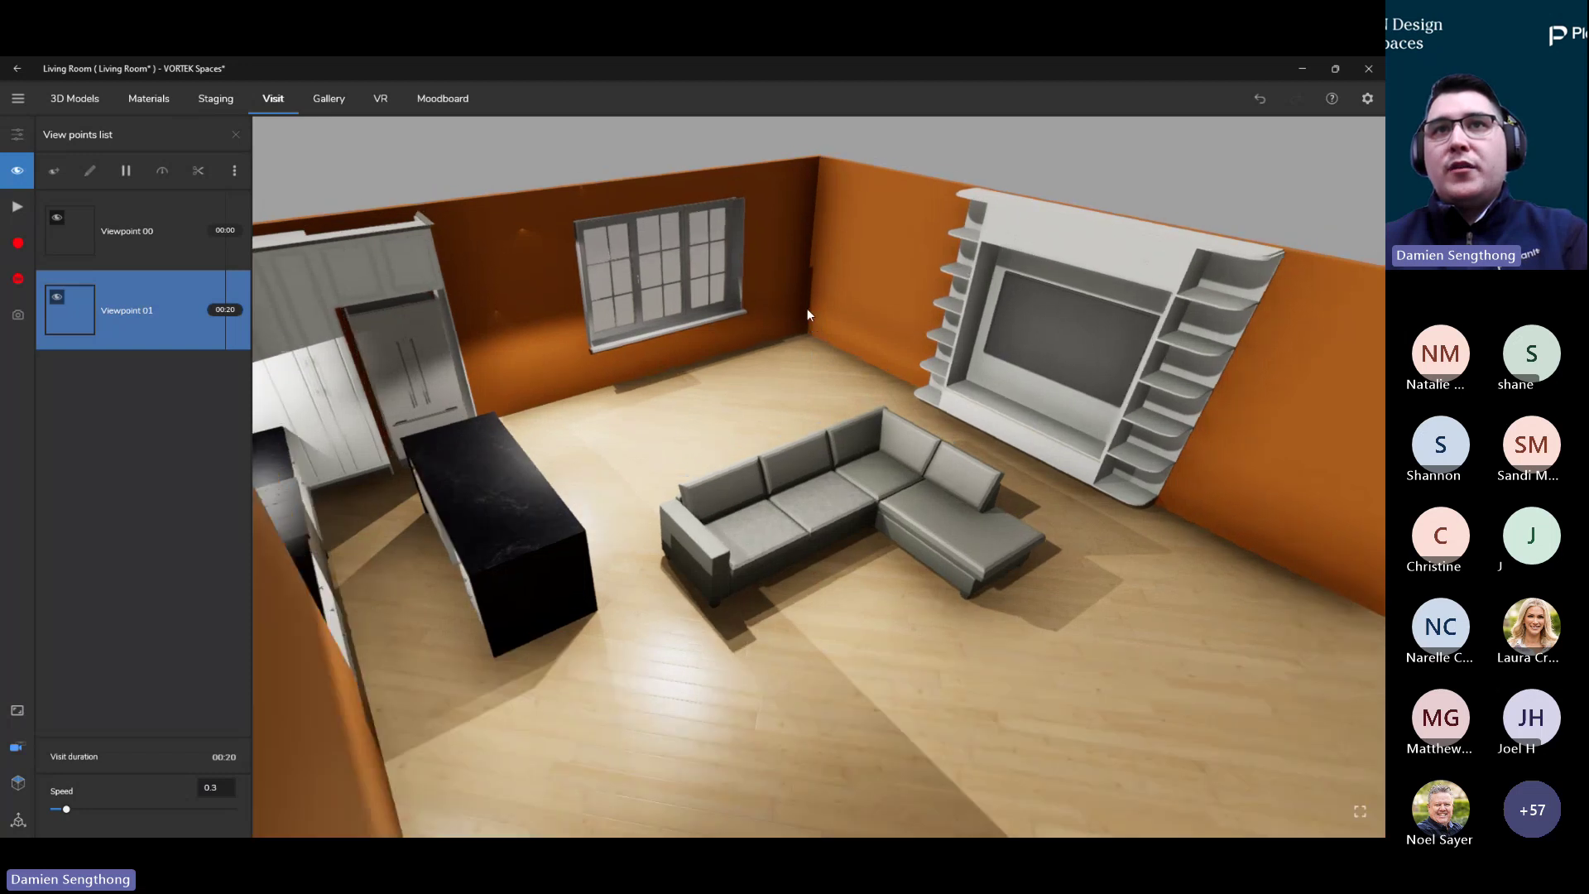
{"action": "key", "text": "w"}
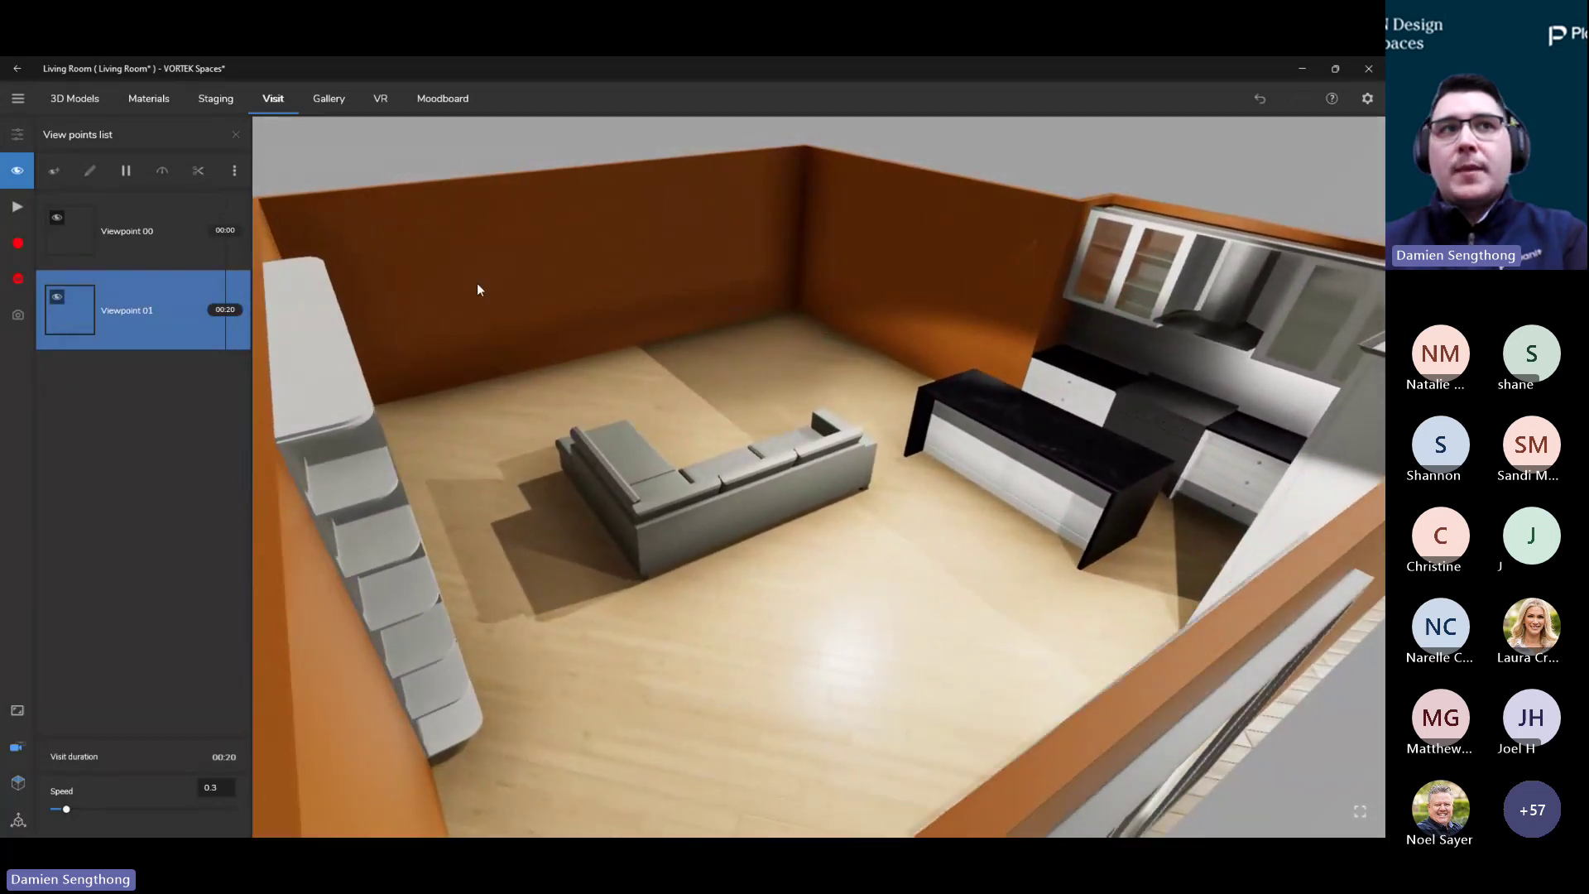
{"action": "left_click", "coordinate": [53, 173]}
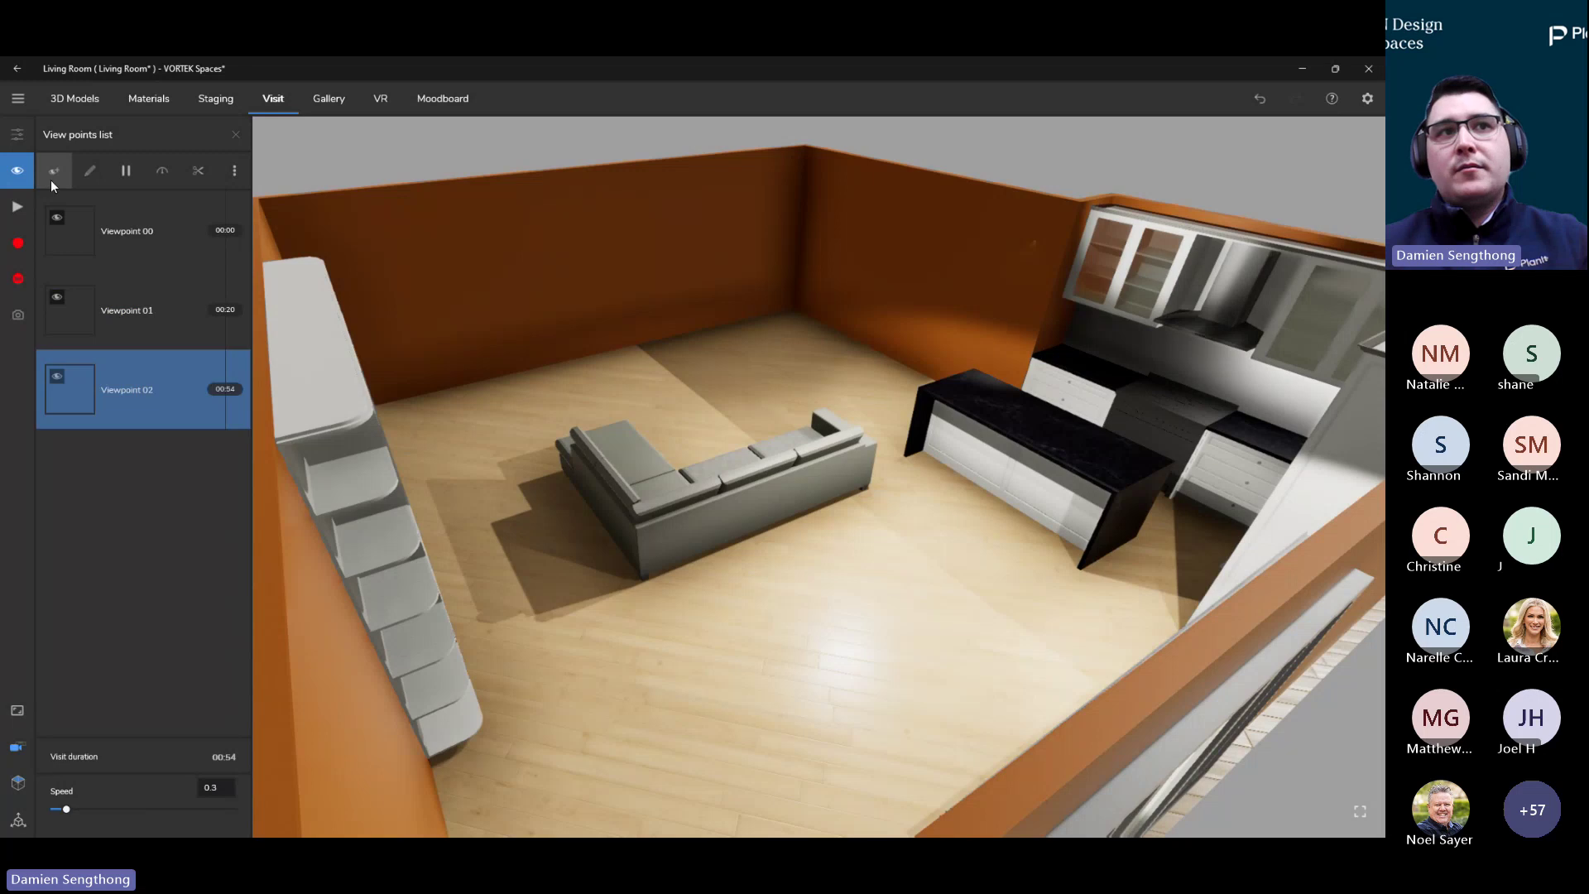
Add a fourth viewpoint from above the kitchen, facing the sofa and the TV shelving unit
{"action": "left_click_drag", "start_coordinate": [803, 549], "coordinate": [813, 551]}
{"action": "scroll", "coordinate": [793, 509], "scroll_direction": "up", "scroll_amount": 4}
{"action": "scroll", "coordinate": [793, 508], "scroll_direction": "up", "scroll_amount": 5}
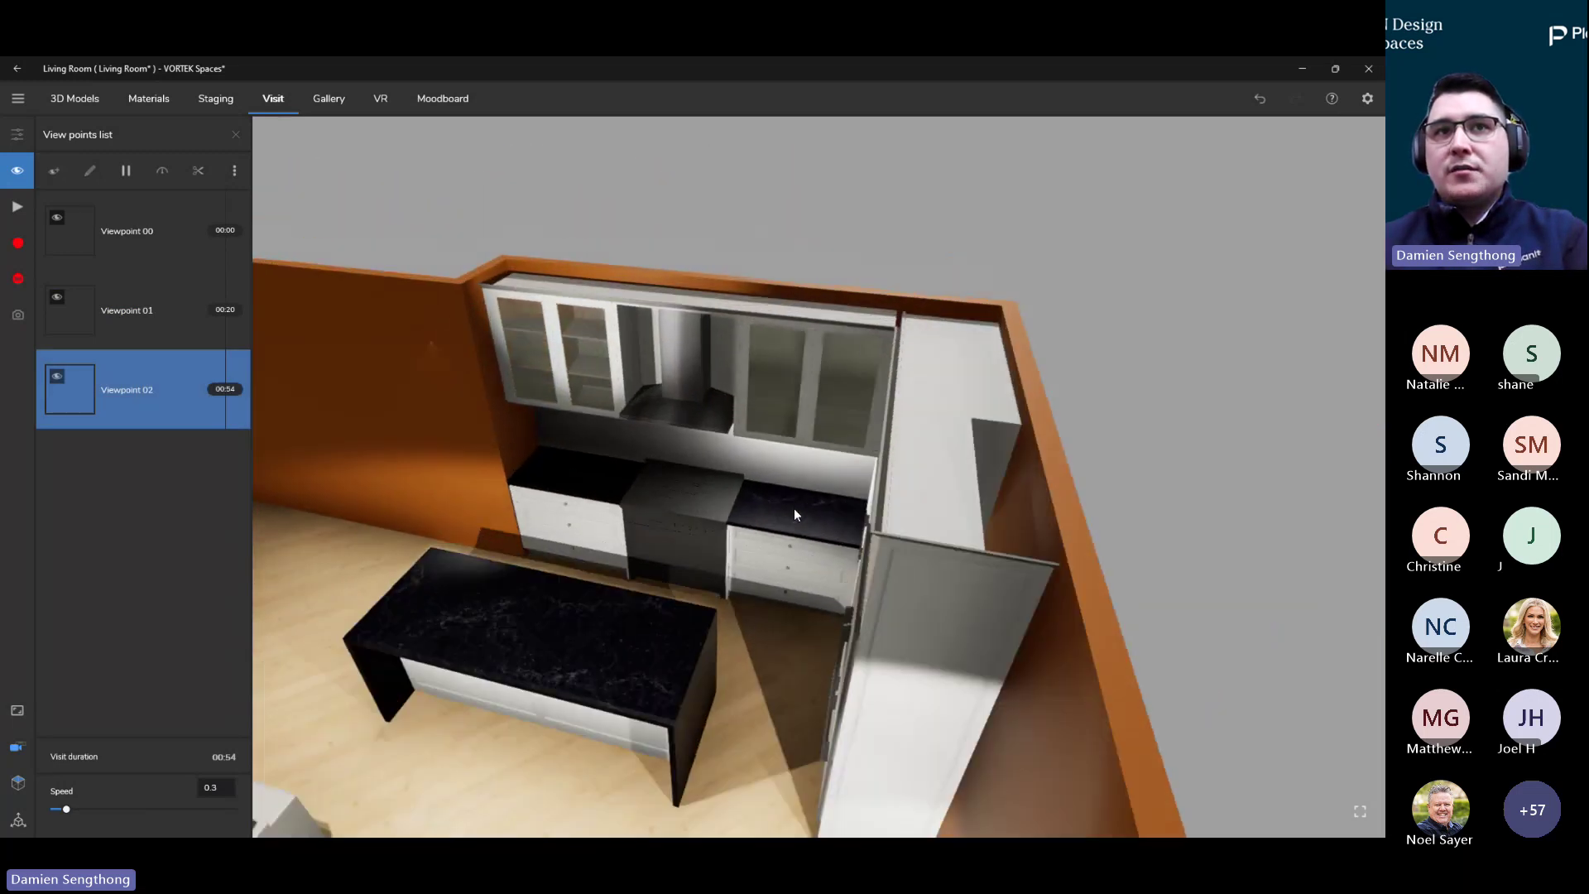
{"action": "scroll", "coordinate": [791, 508], "scroll_direction": "down", "scroll_amount": 8}
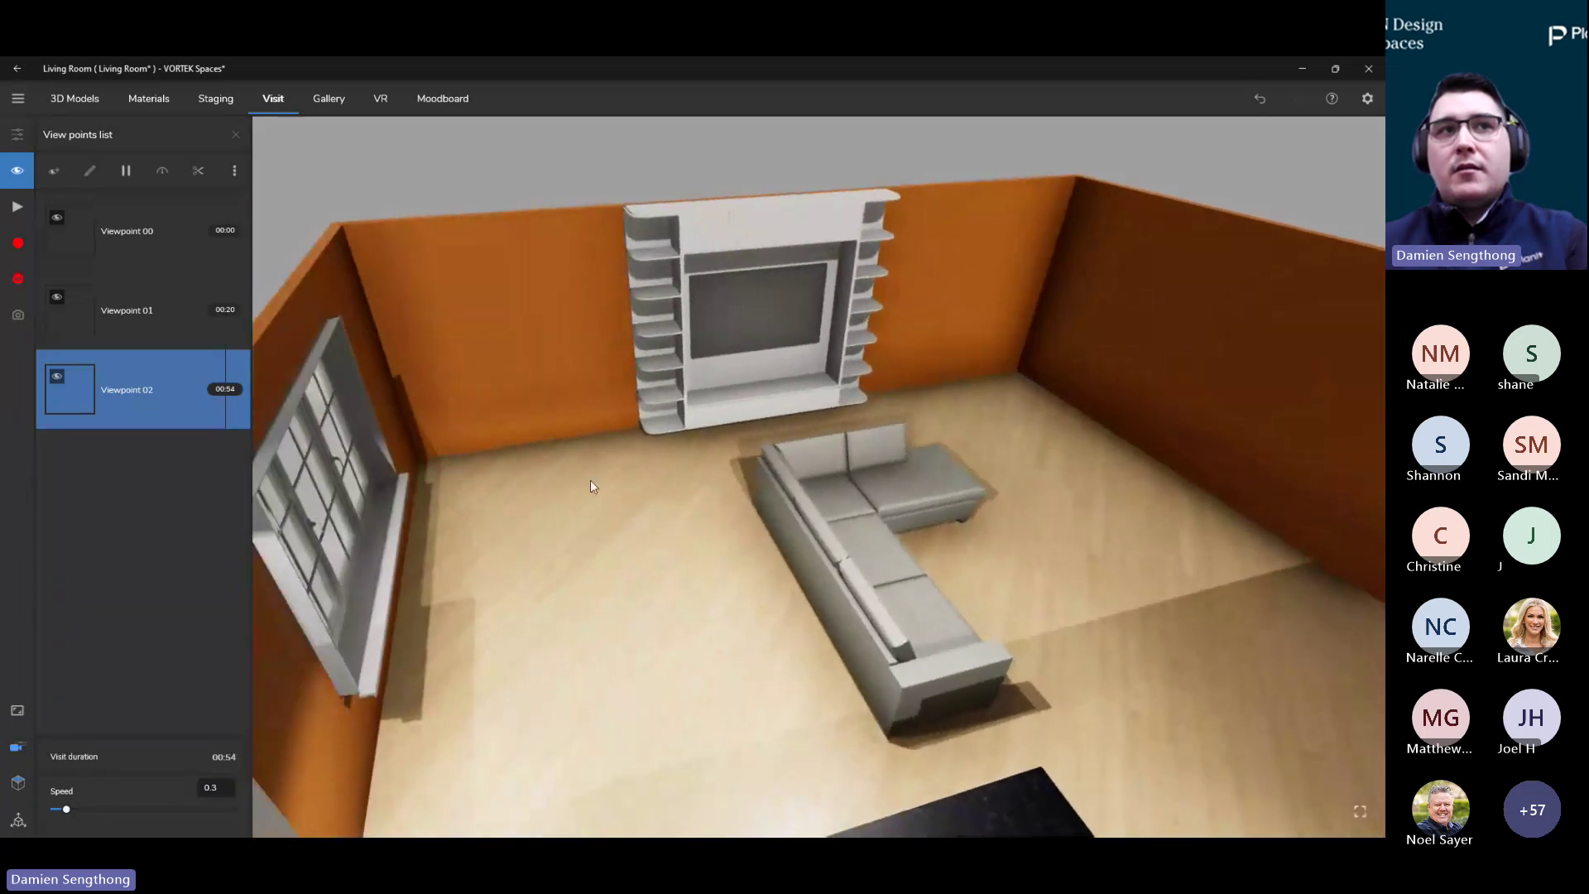
{"action": "left_click", "coordinate": [58, 171]}
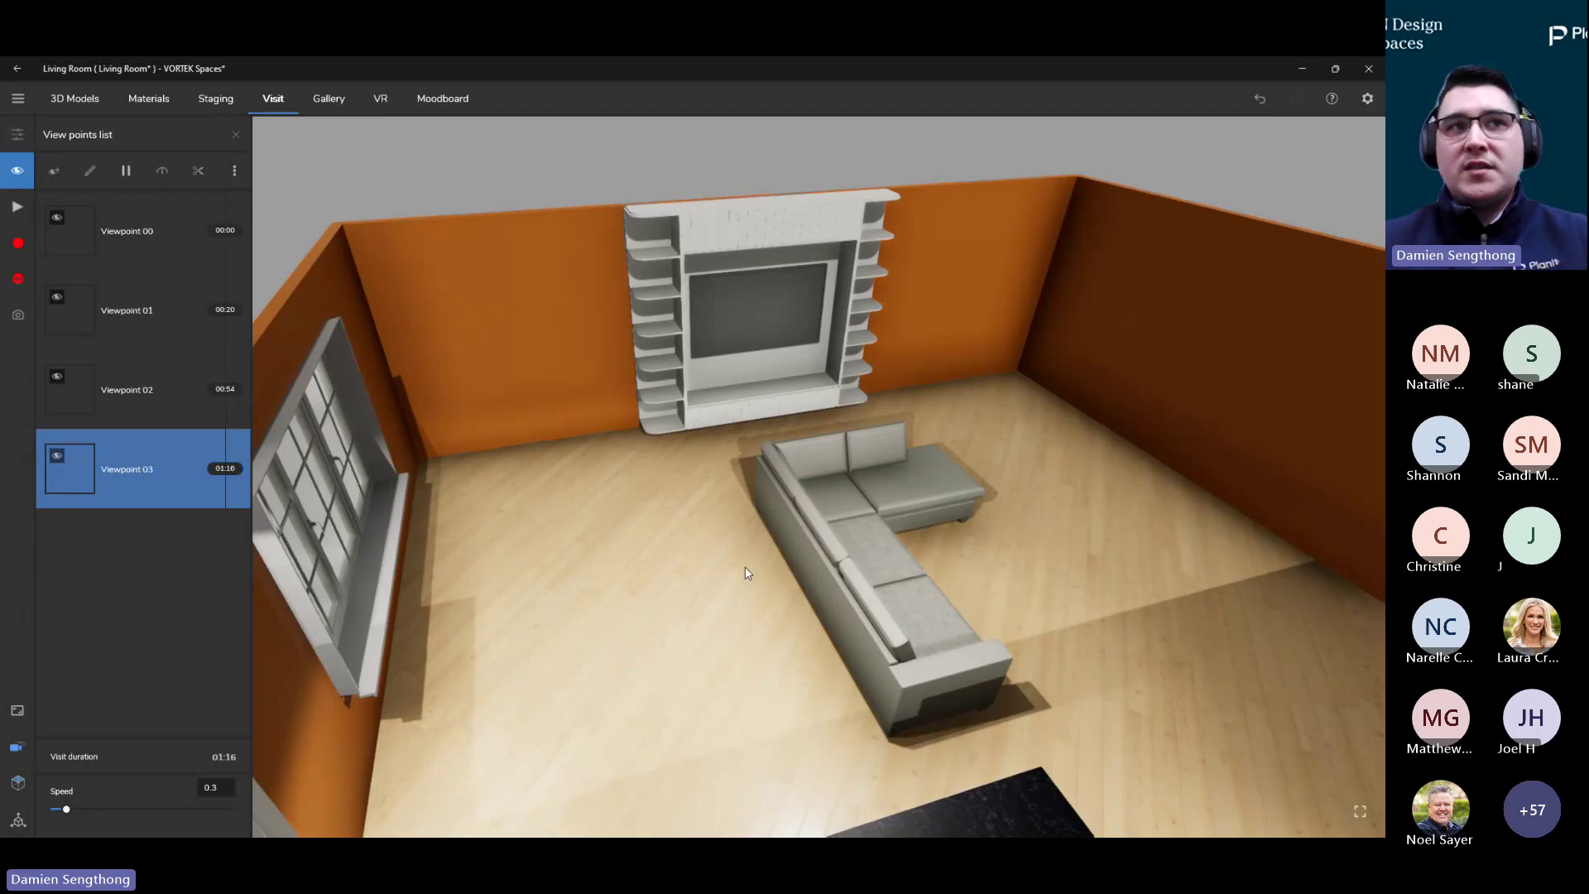
Record a video of the viewpoint tour, stop the recording and pause the playback of the saved clip
{"action": "left_click", "coordinate": [18, 245]}
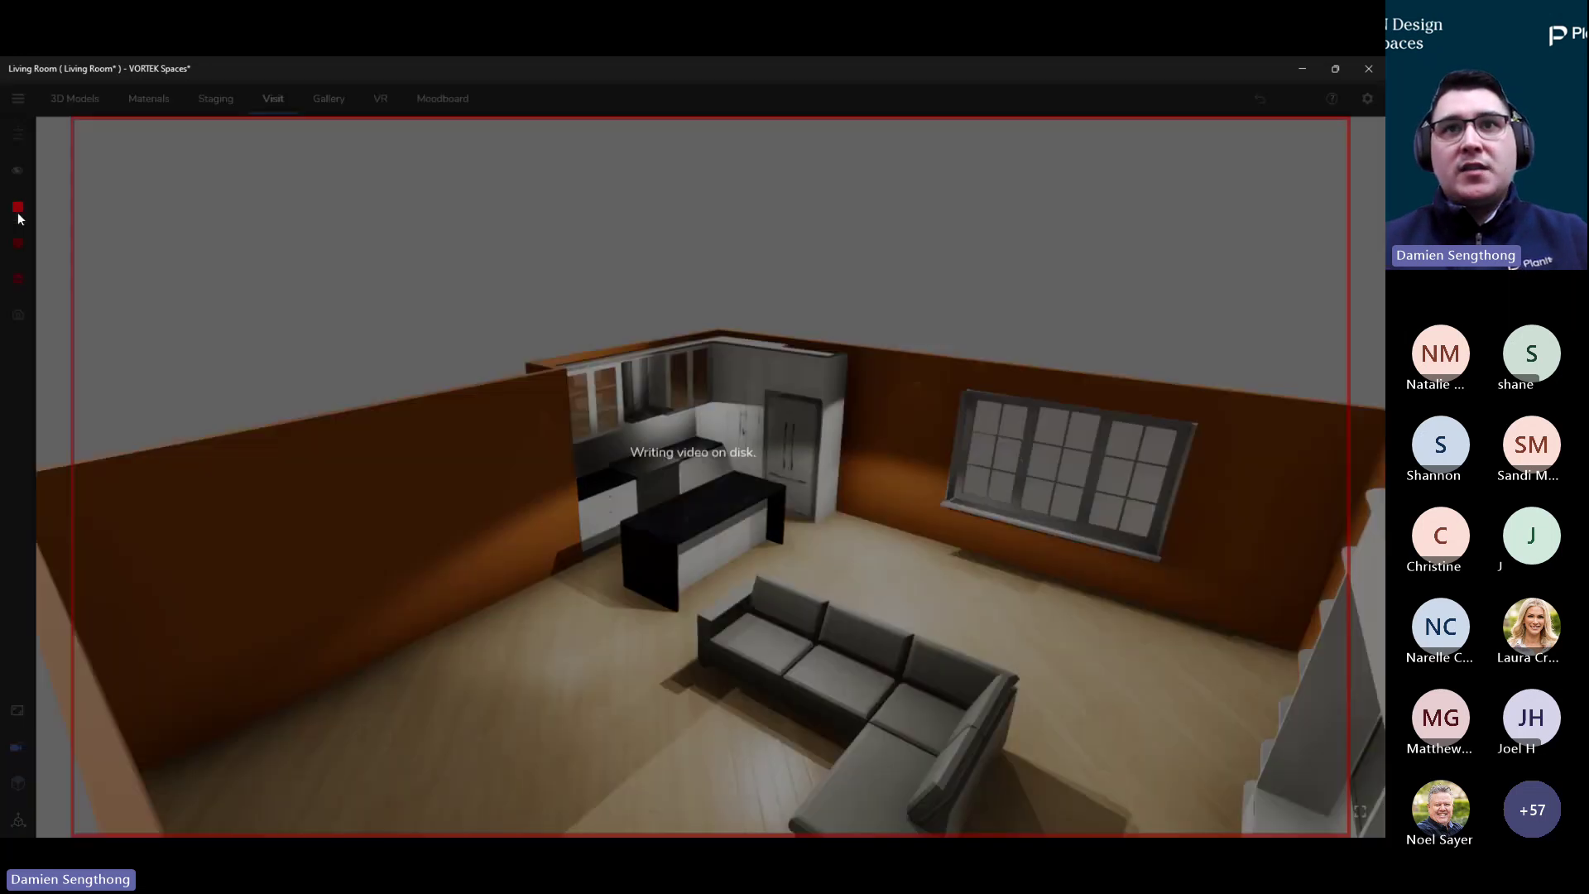
{"action": "left_click", "coordinate": [17, 206]}
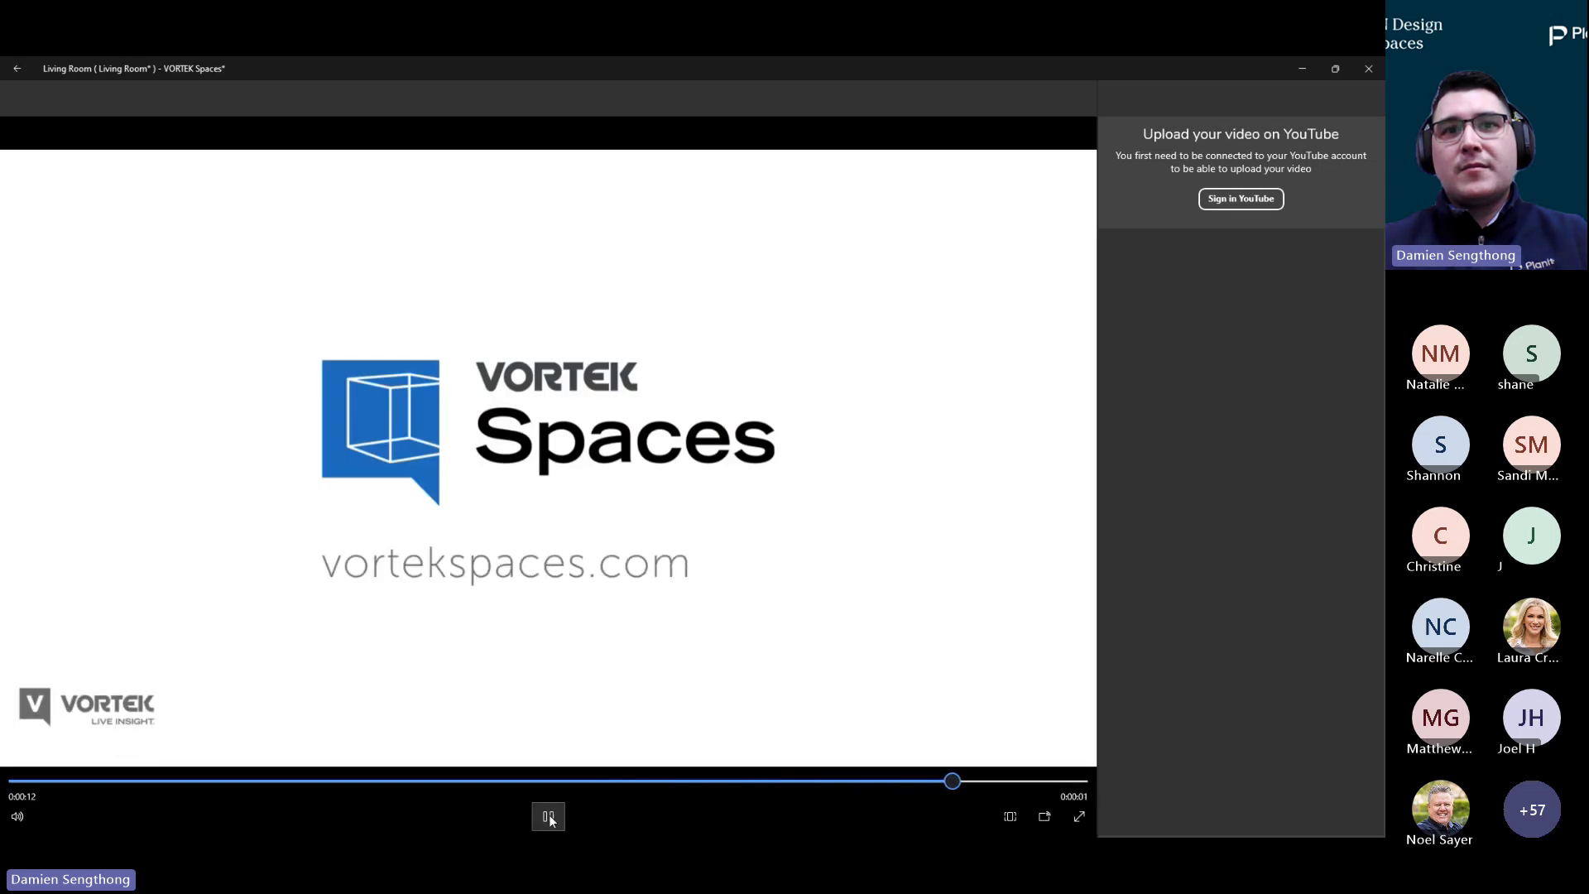
{"action": "left_click", "coordinate": [551, 817]}
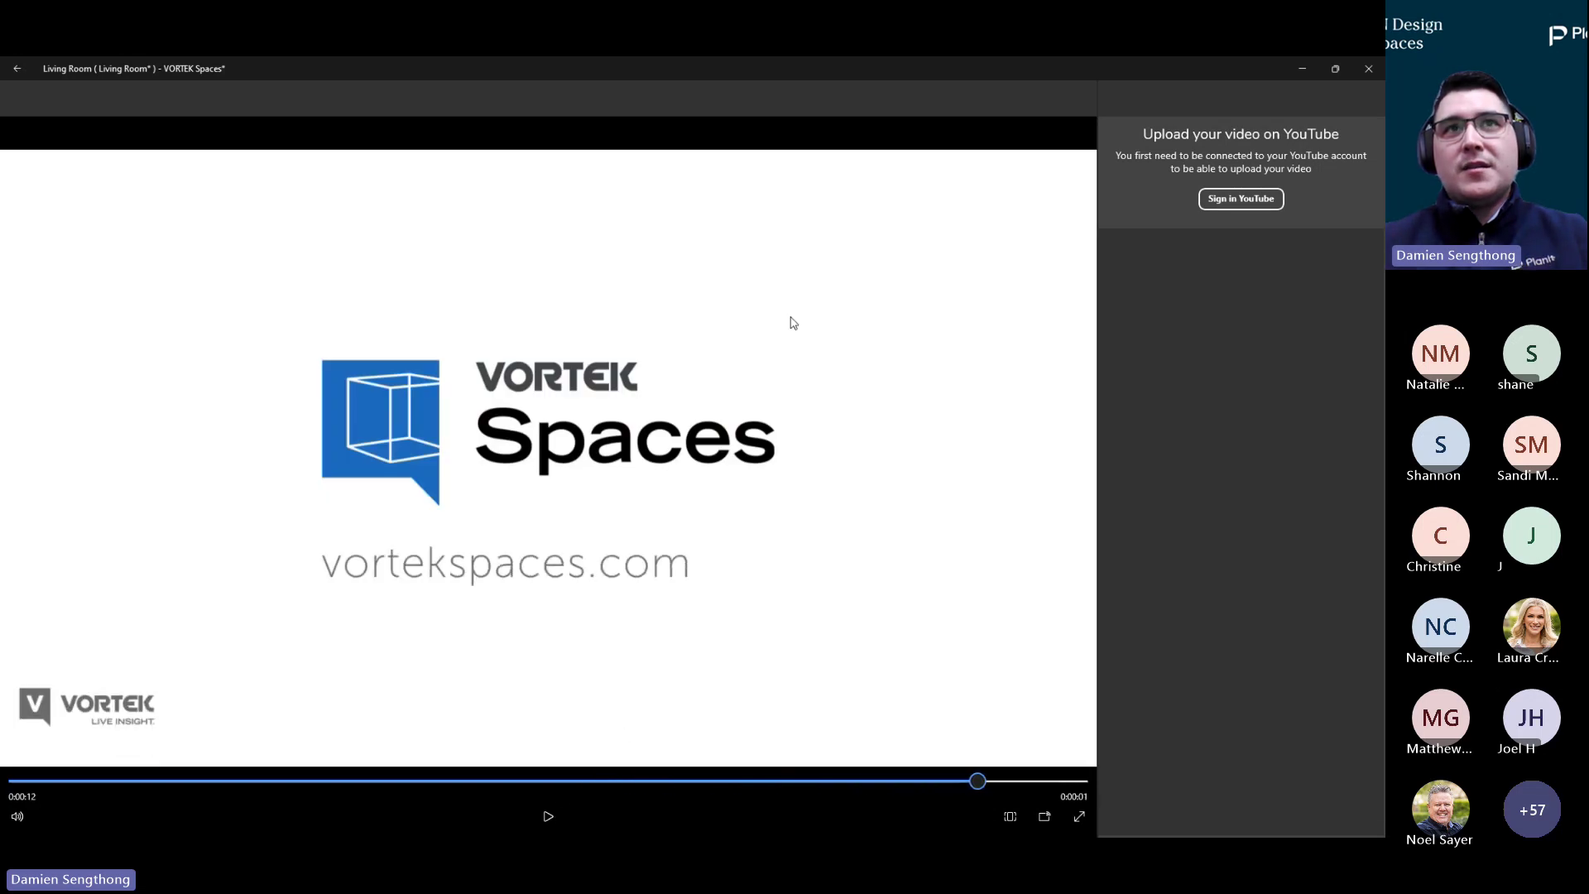
Leave the video preview, close the Living Room project with its design saved, and open the CABINET VISION Design & VORTEK Spaces project
{"action": "left_click", "coordinate": [17, 73]}
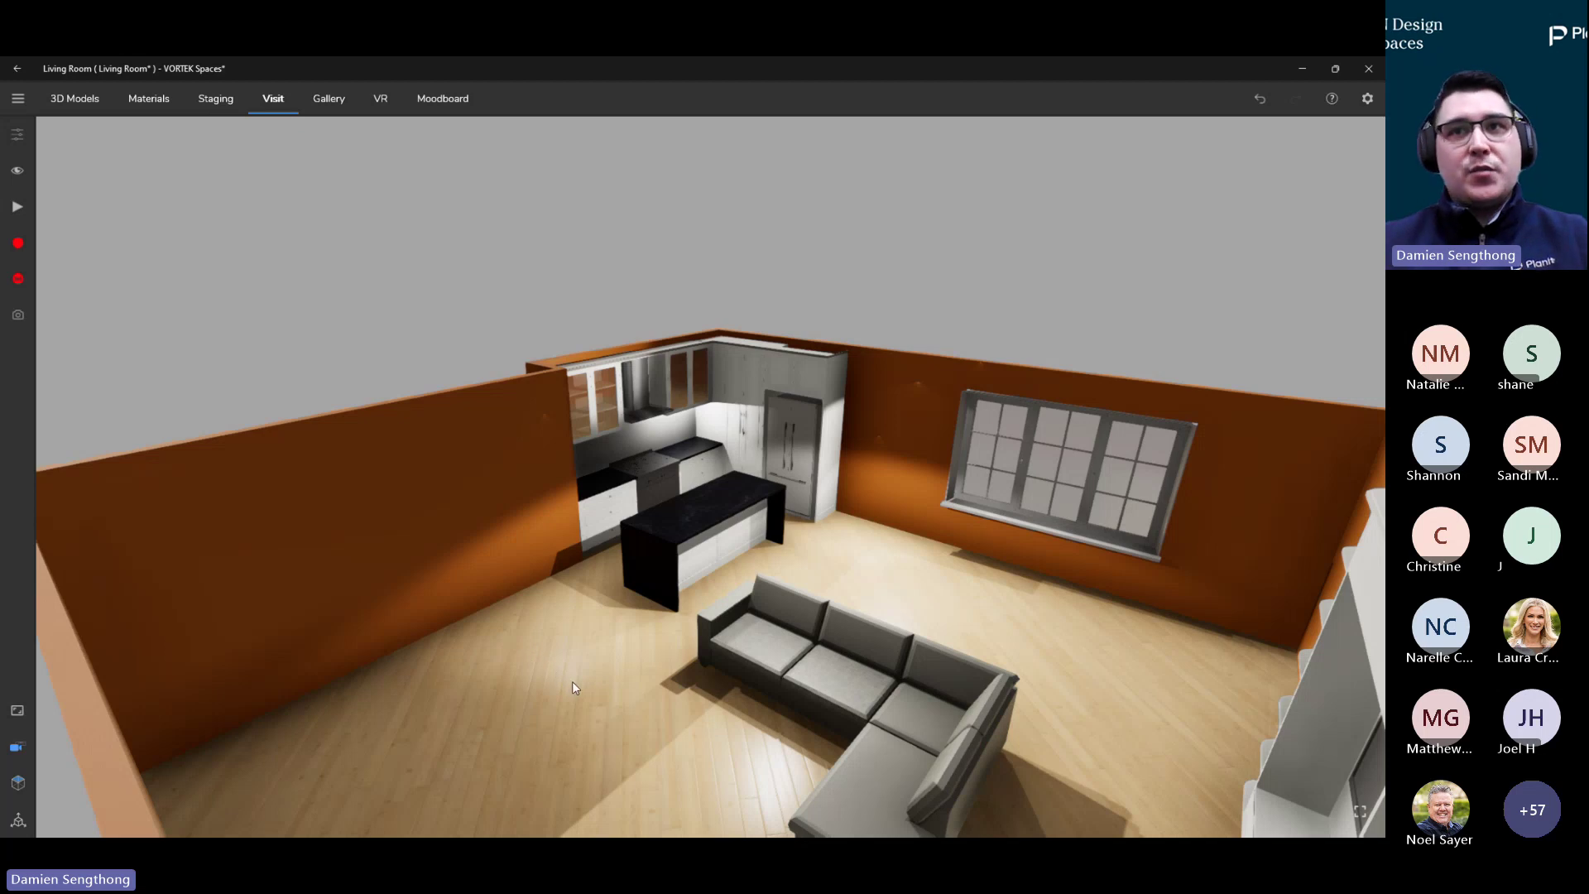
{"action": "left_click", "coordinate": [15, 73]}
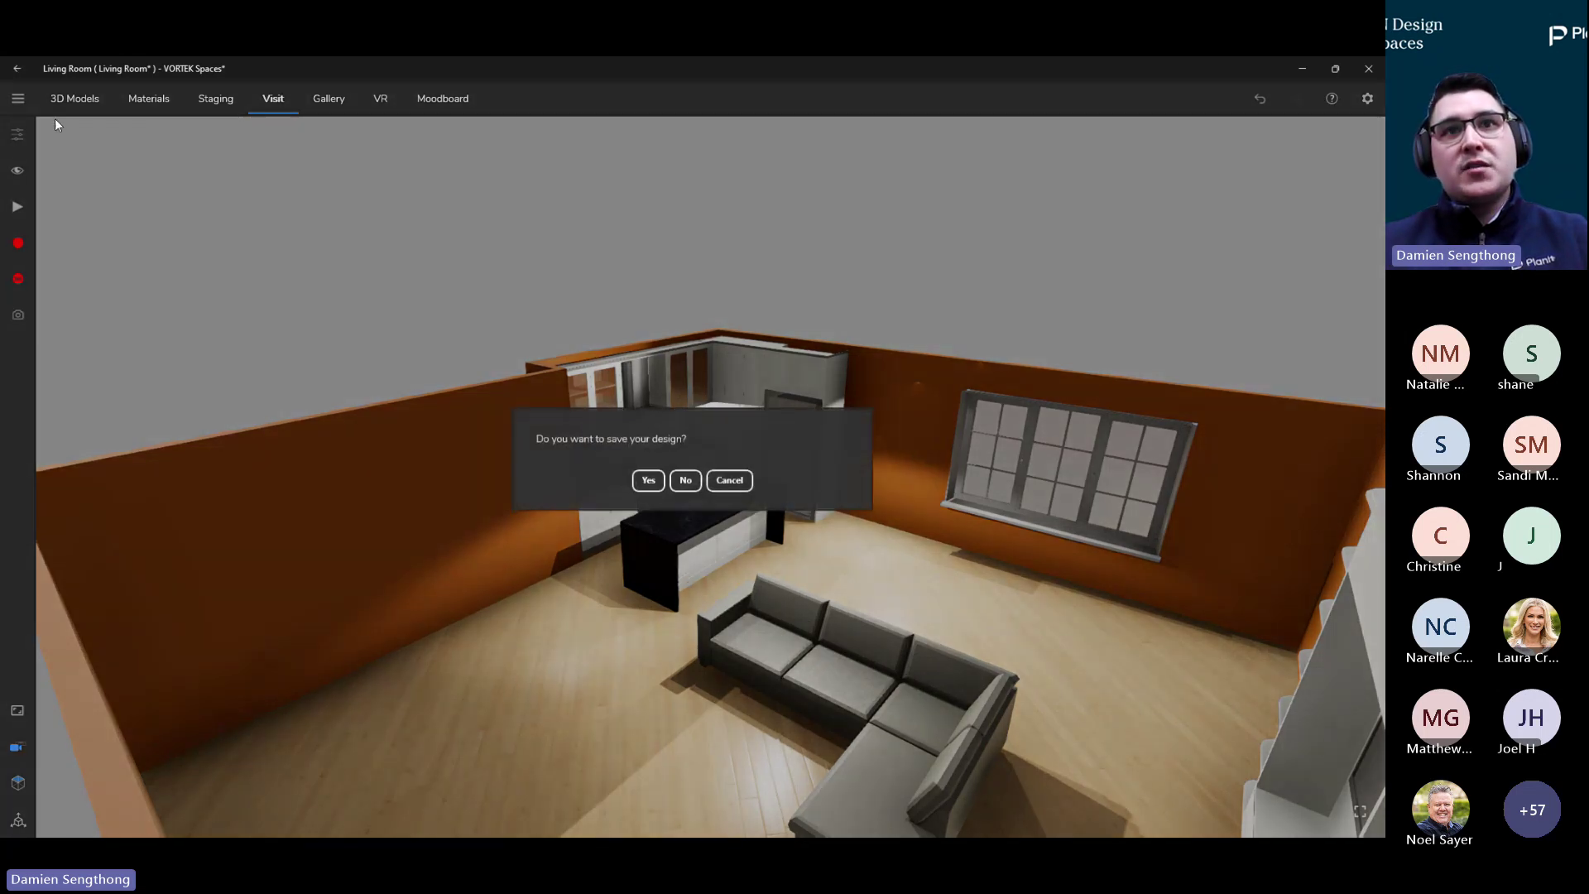
{"action": "left_click", "coordinate": [648, 479]}
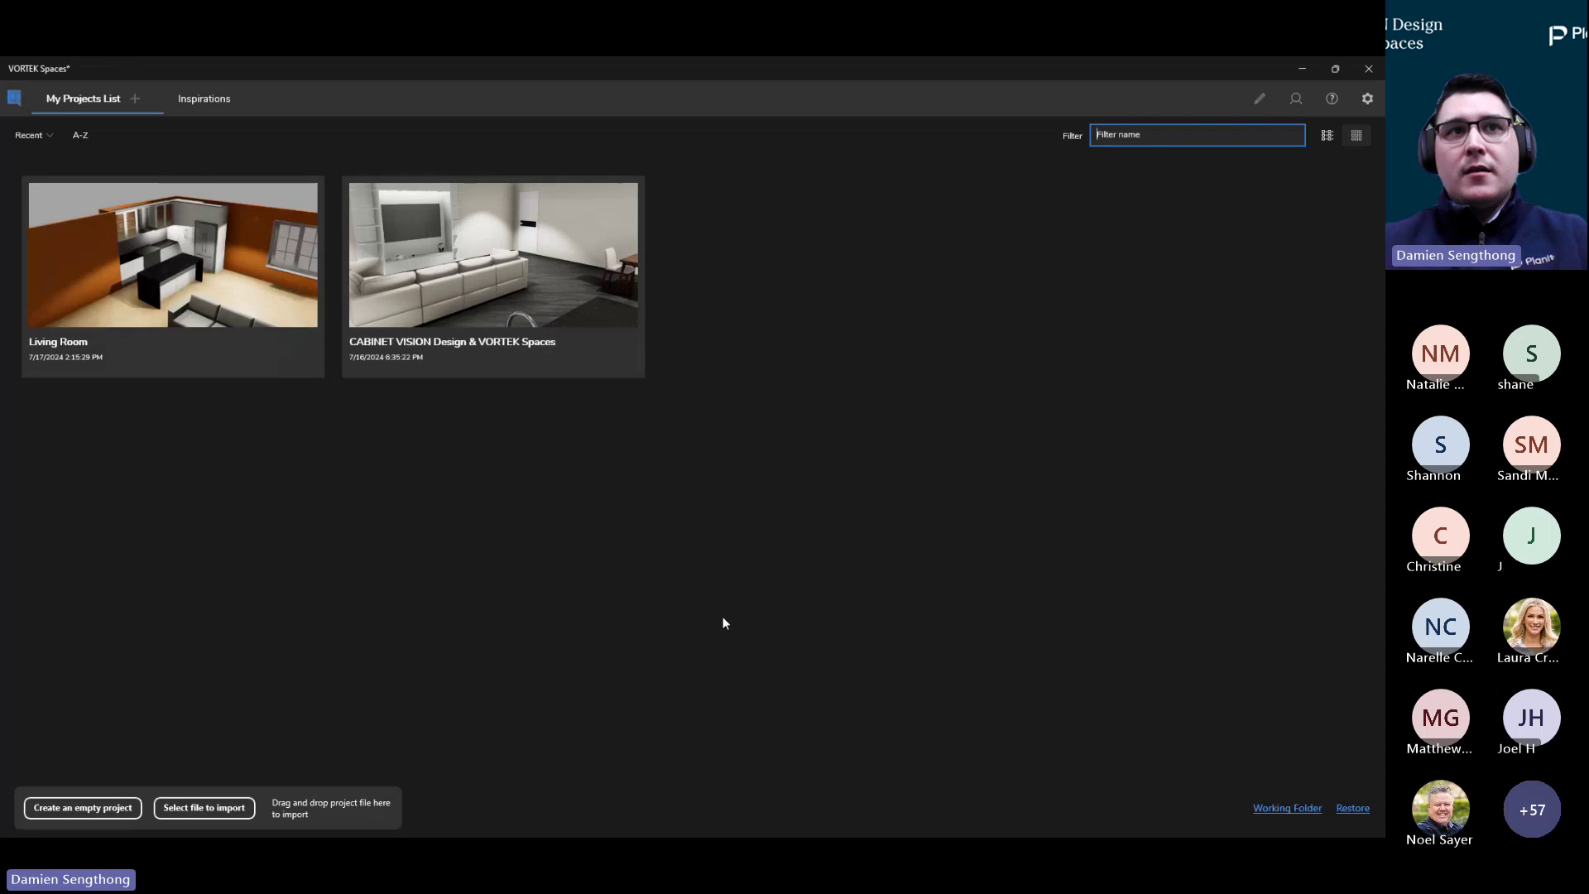
{"action": "left_click", "coordinate": [470, 294]}
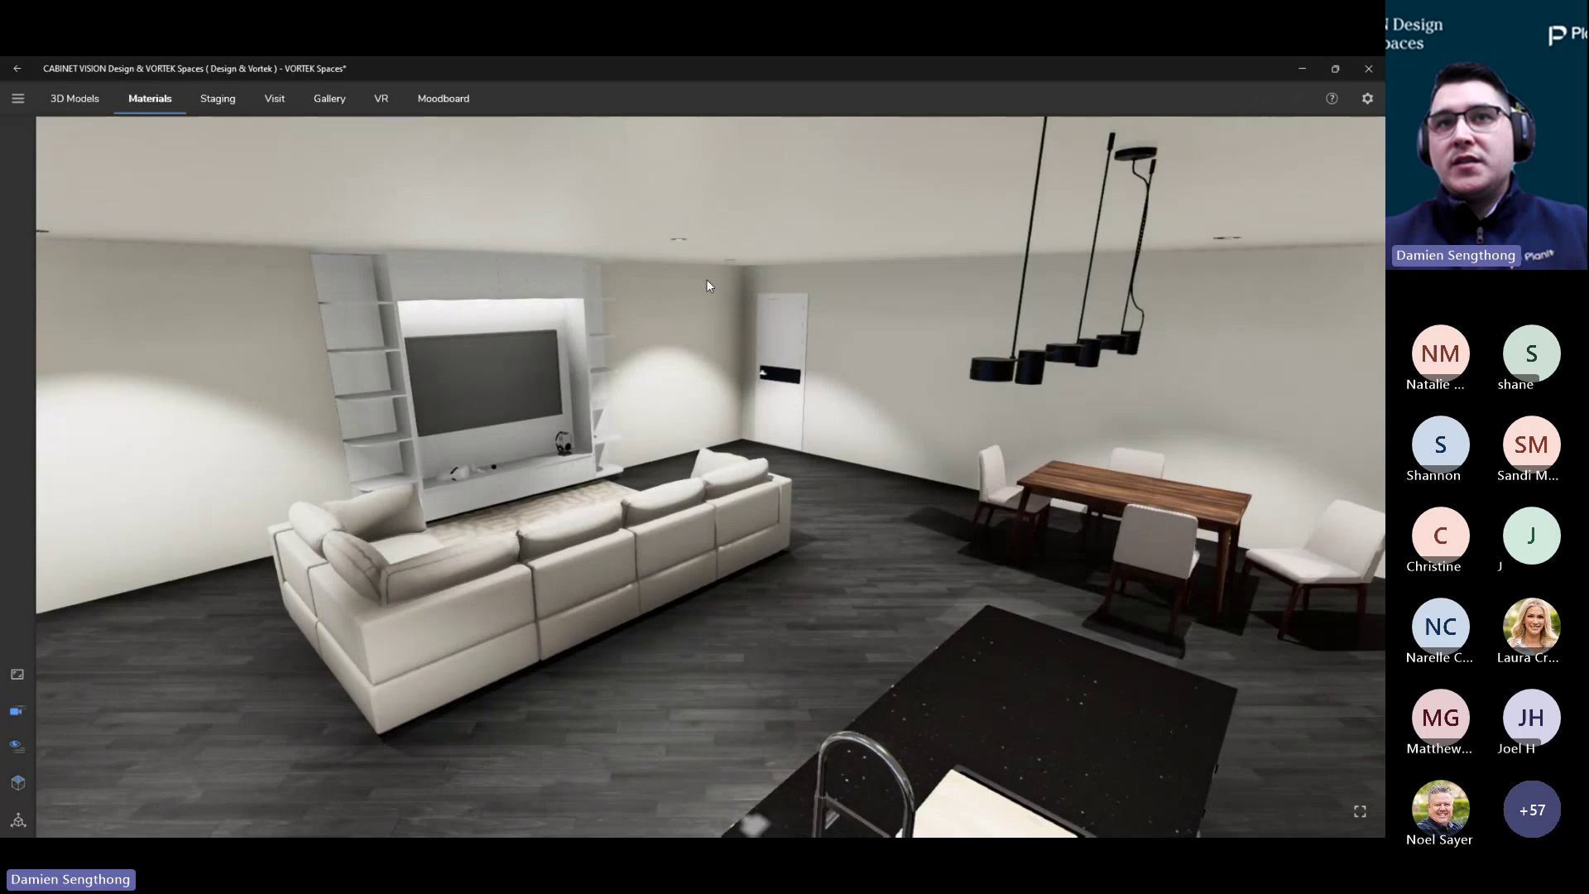
Look around the finished living room, ending at the sliding glass doors with the snowy view outside
{"action": "scroll", "coordinate": [842, 547], "scroll_direction": "up", "scroll_amount": 3}
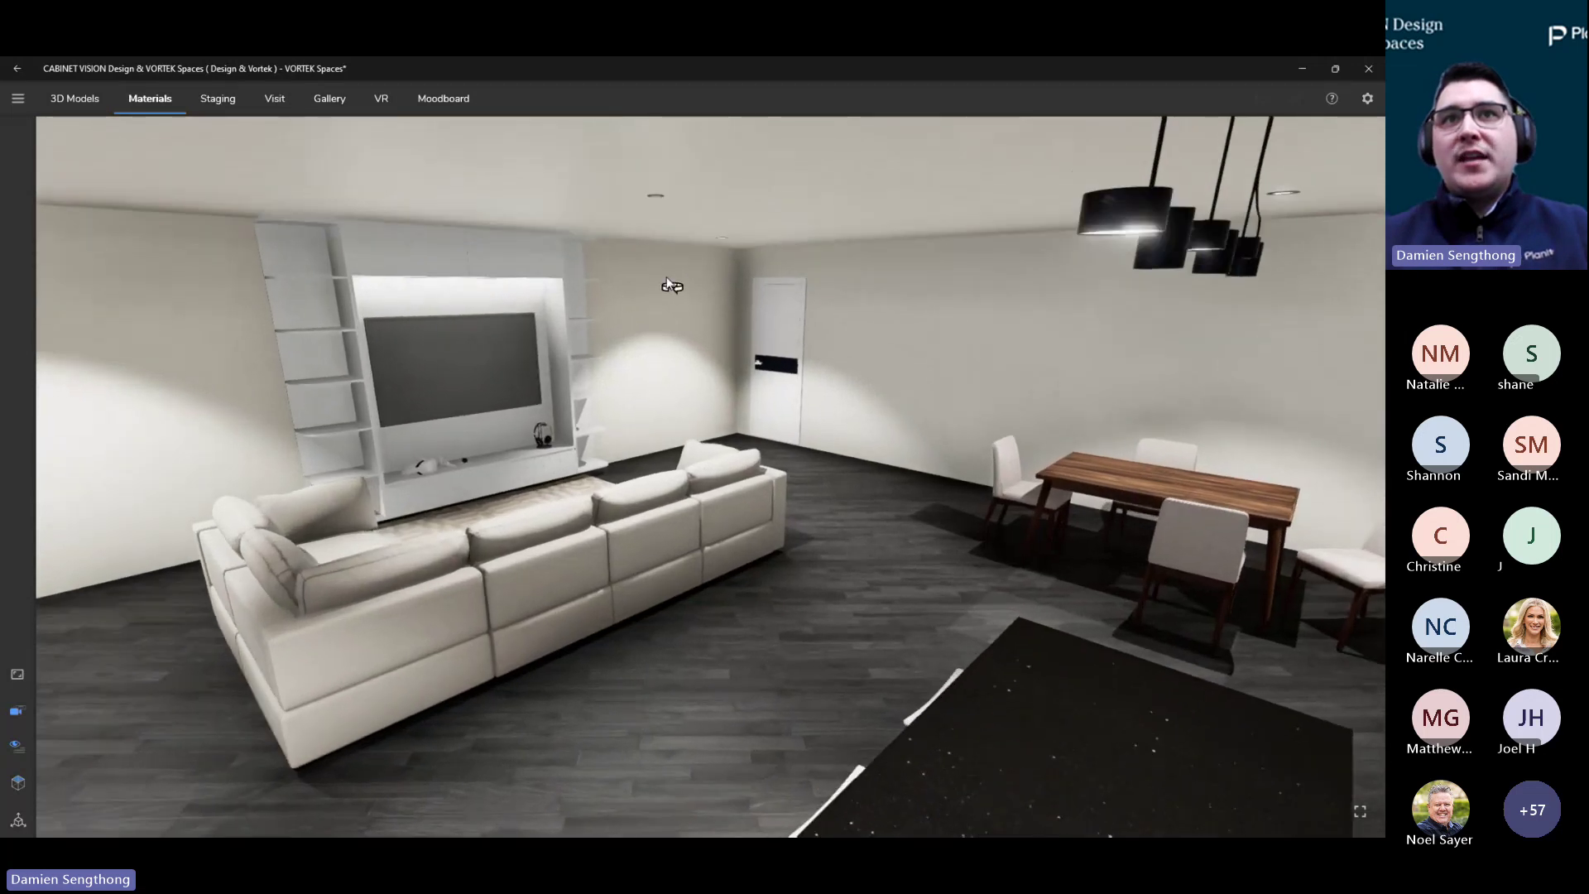
{"action": "middle_click_drag", "start_coordinate": [665, 280], "coordinate": [902, 339]}
{"action": "scroll", "coordinate": [901, 462], "scroll_direction": "up", "scroll_amount": 3}
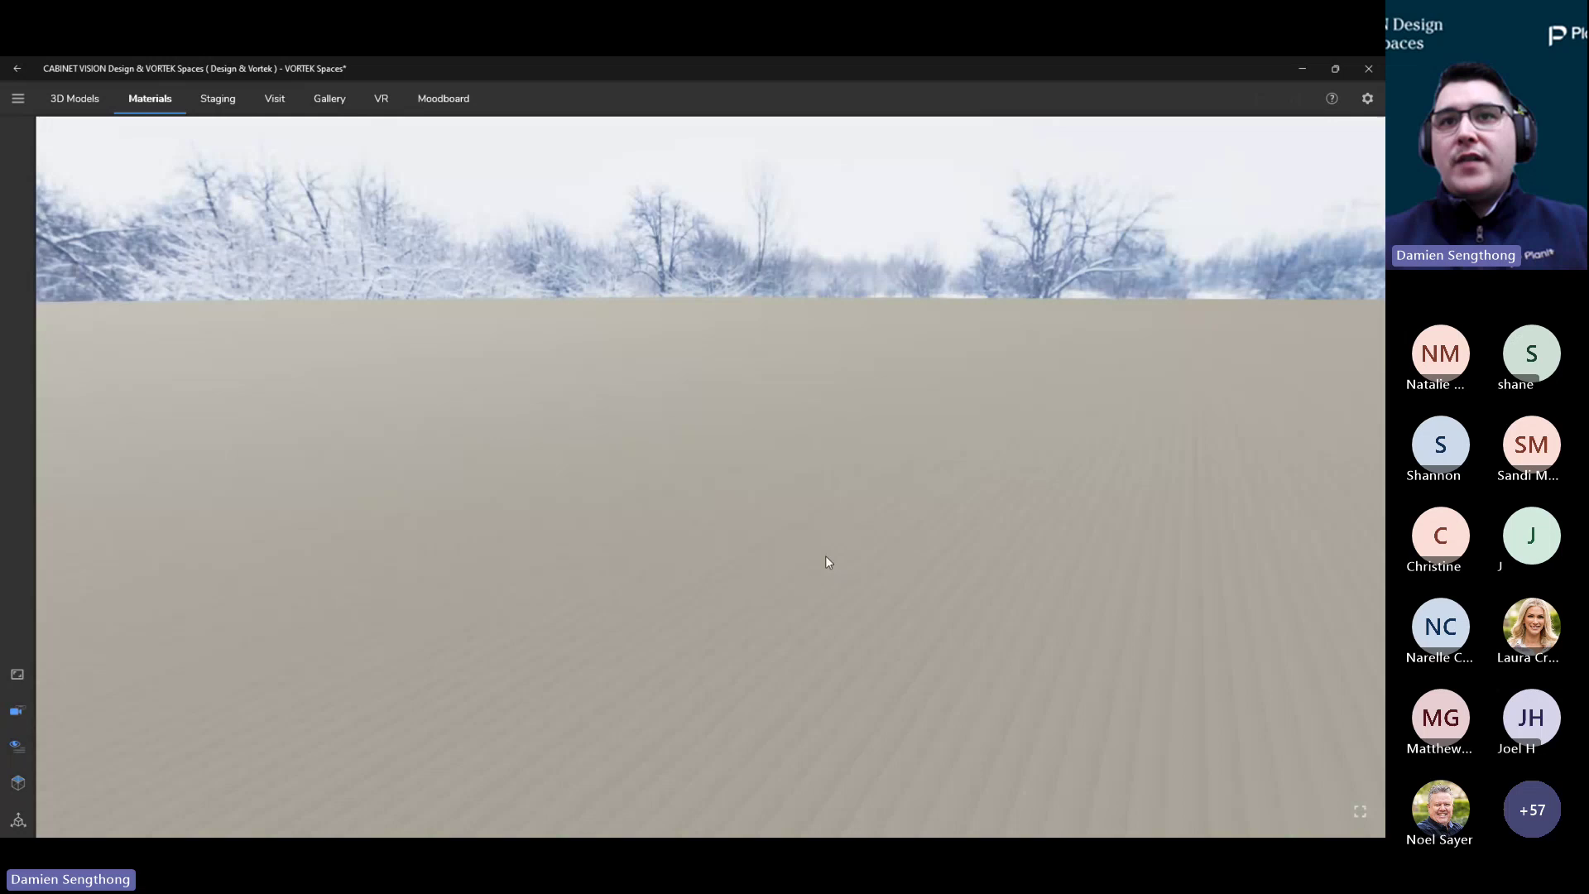
{"action": "middle_click_drag", "start_coordinate": [826, 556], "coordinate": [822, 607]}
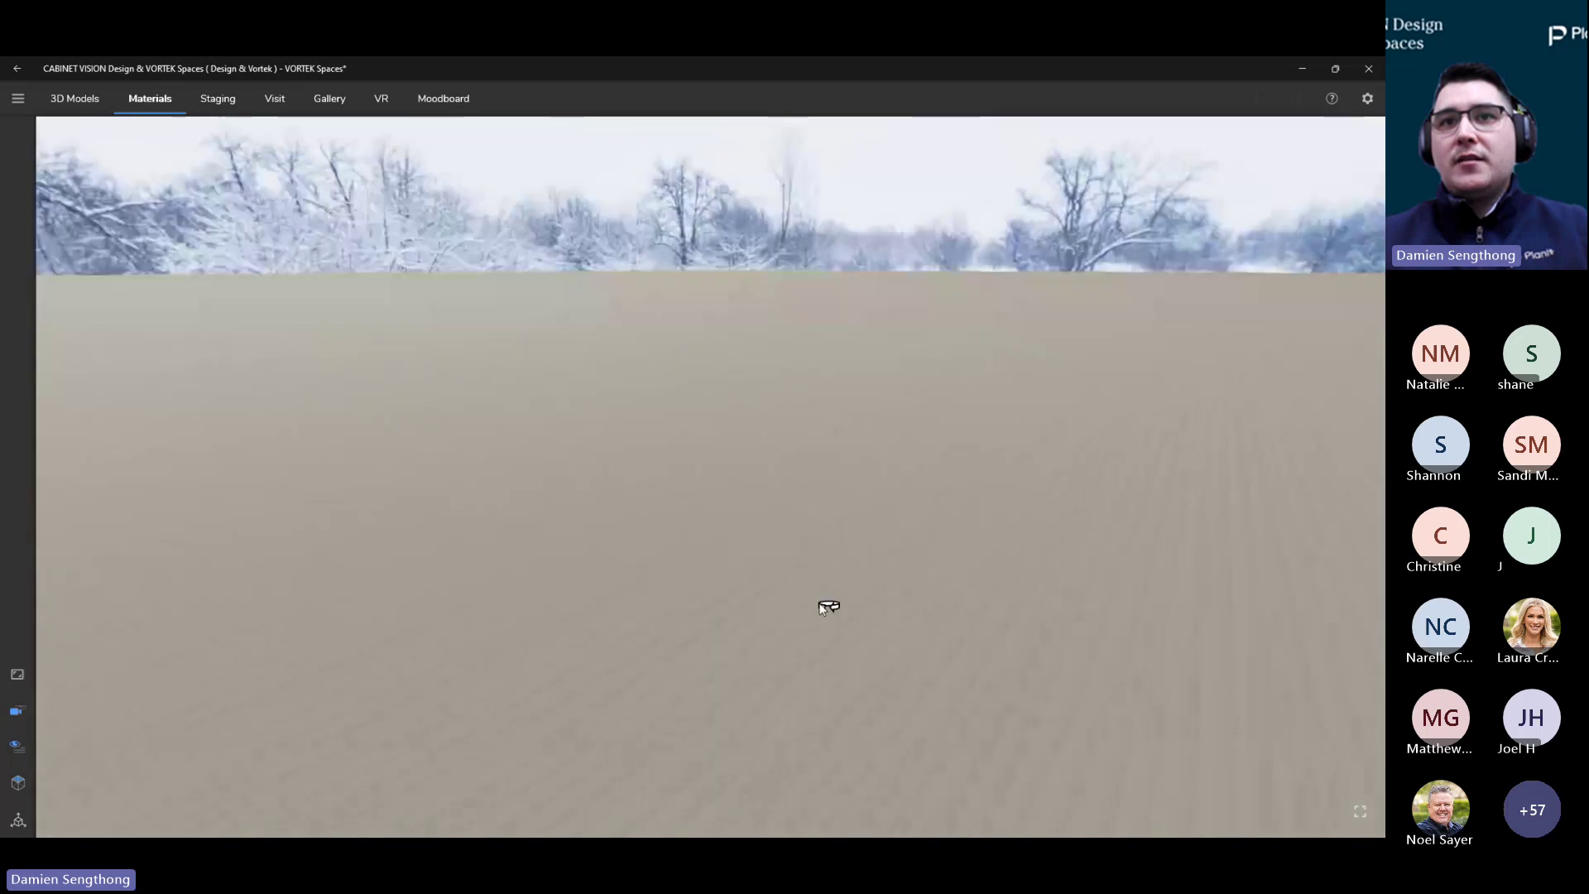
{"action": "scroll", "coordinate": [827, 624], "scroll_direction": "down", "scroll_amount": 4}
{"action": "scroll", "coordinate": [828, 623], "scroll_direction": "up", "scroll_amount": 1}
{"action": "middle_click_drag", "start_coordinate": [902, 520], "coordinate": [747, 462]}
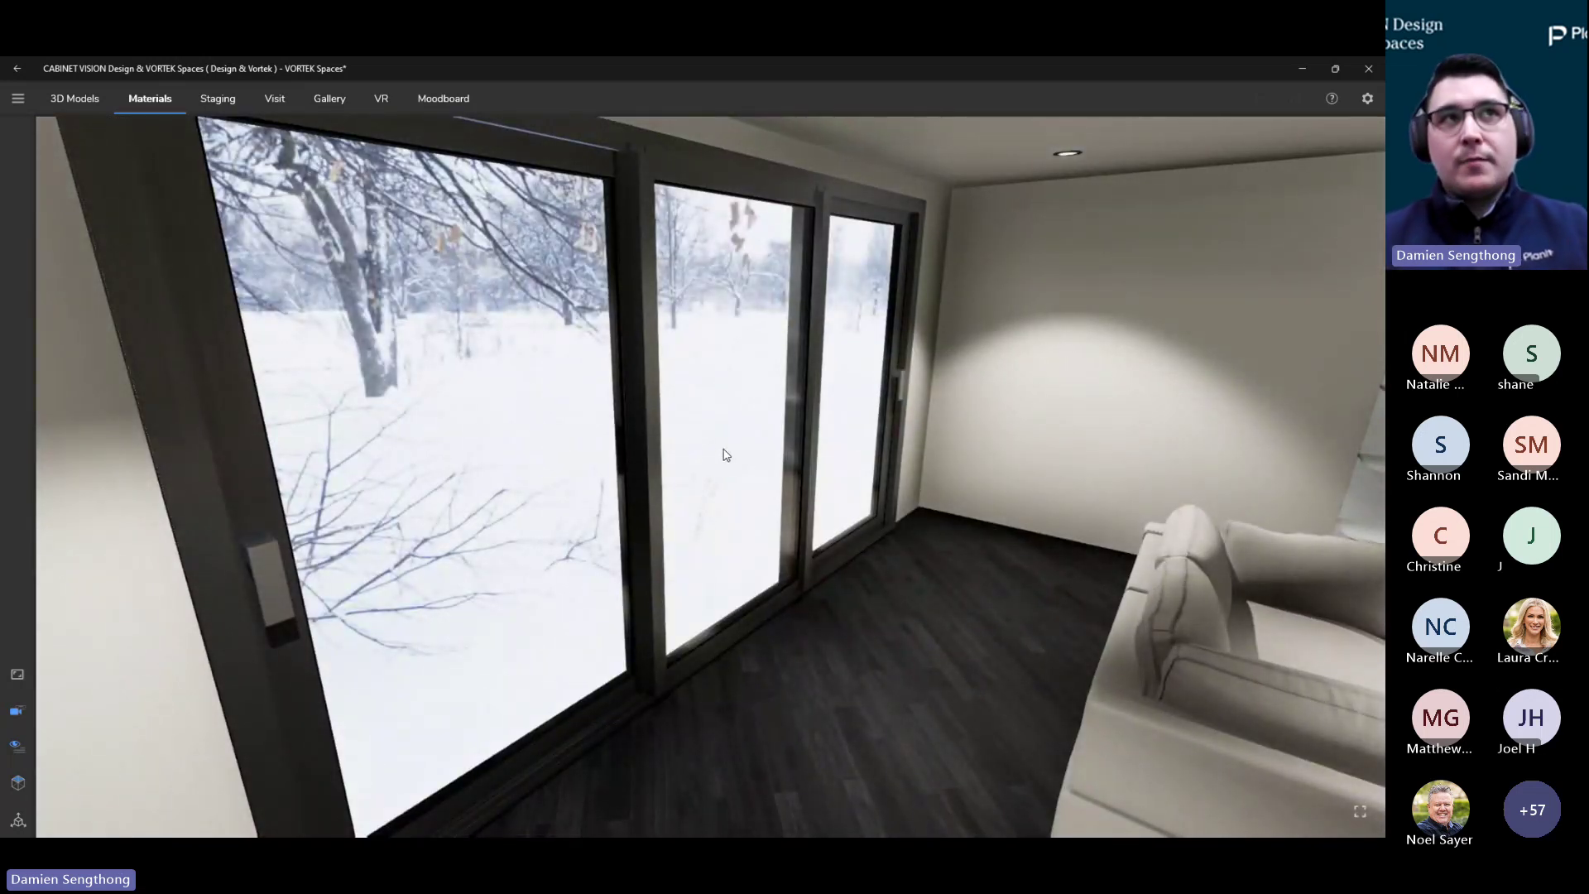
Try the Spruit Sunrise skybox for the view outside the glass doors and return to Snowy Park 01
{"action": "left_click", "coordinate": [76, 101]}
{"action": "left_click", "coordinate": [141, 101]}
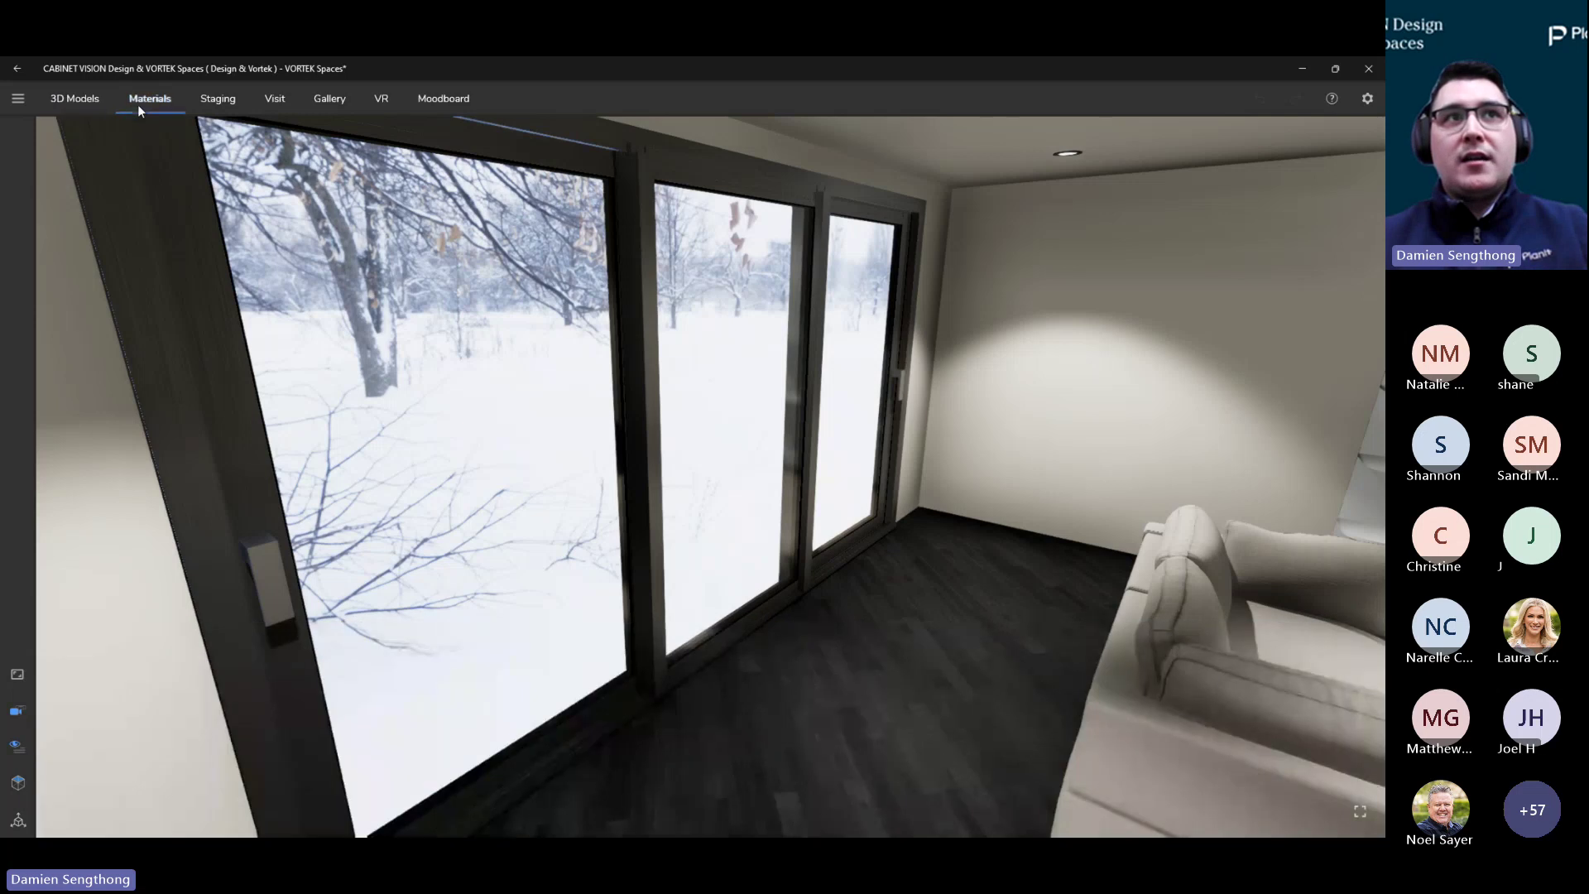
{"action": "left_click", "coordinate": [215, 101]}
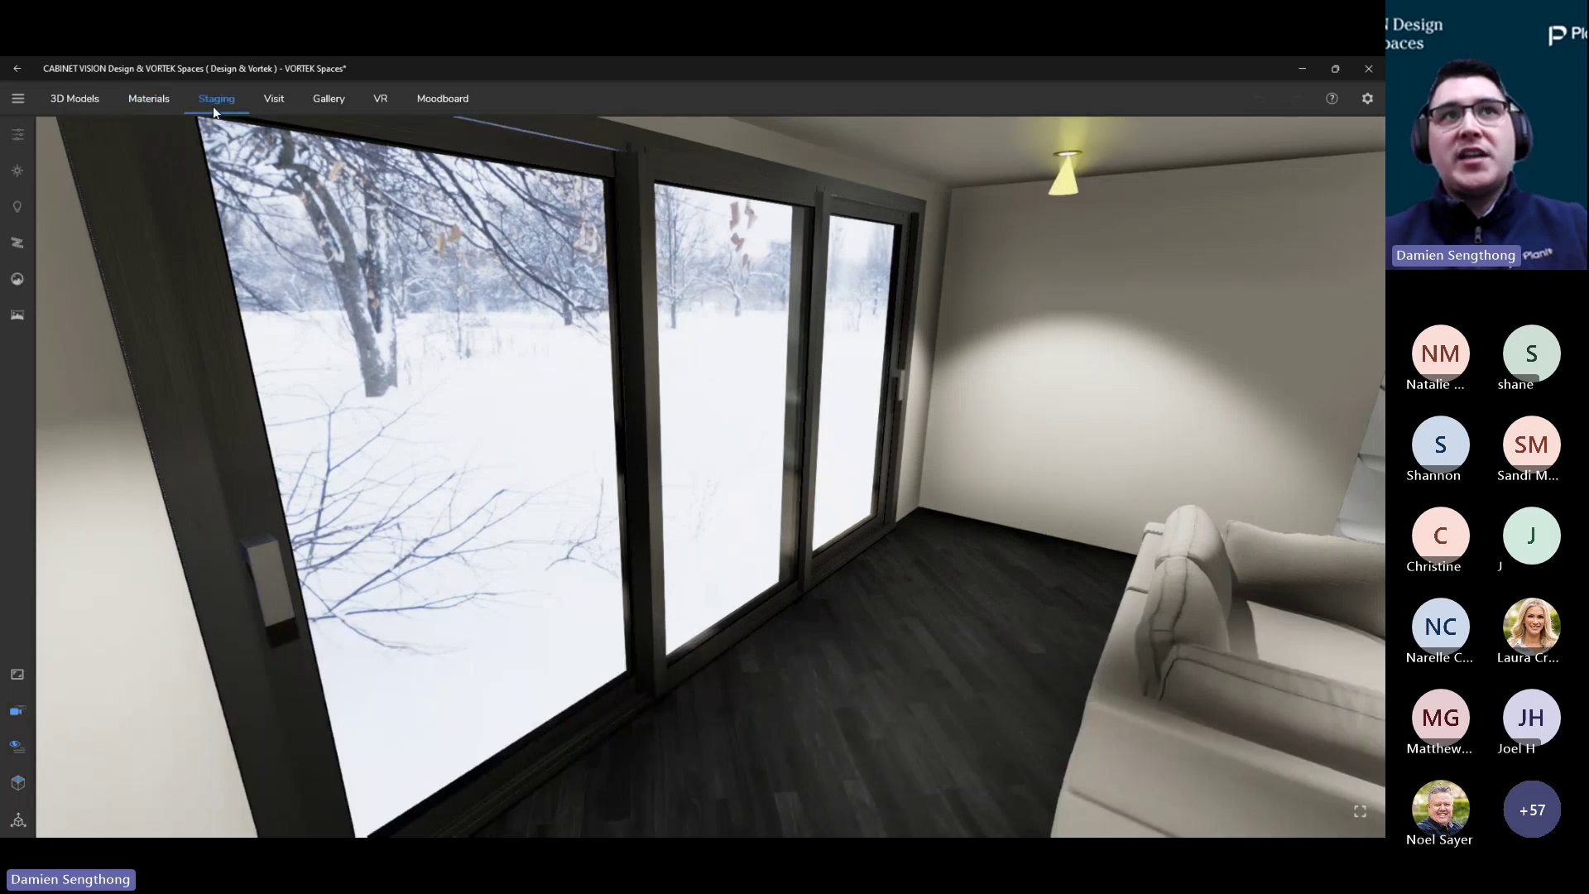
{"action": "left_click", "coordinate": [16, 317]}
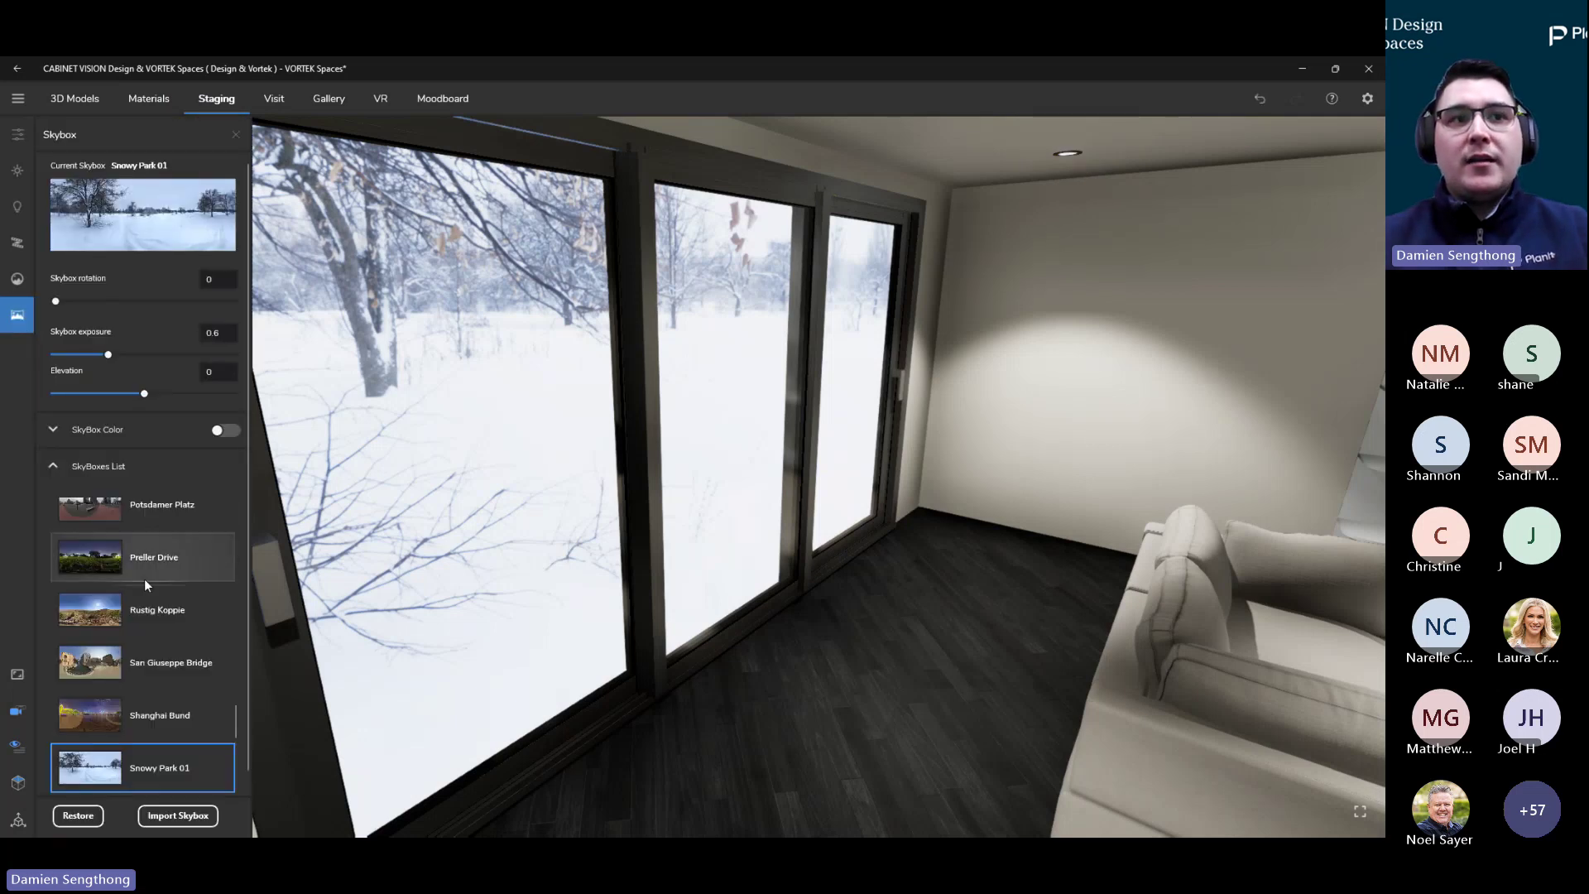
{"action": "scroll", "coordinate": [146, 621], "scroll_direction": "down", "scroll_amount": 1}
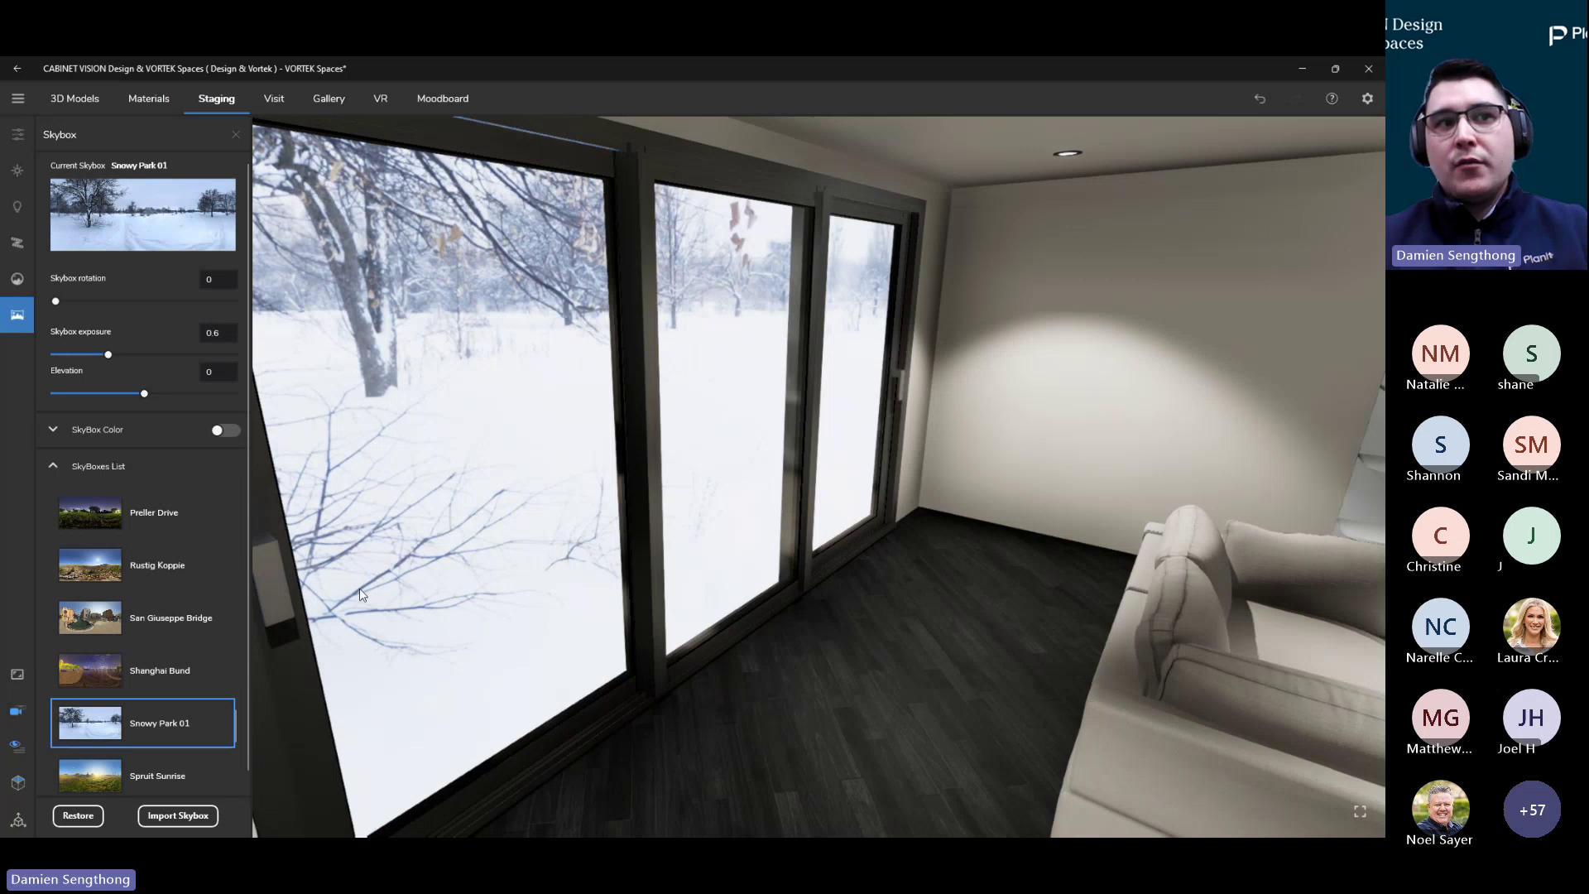
{"action": "scroll", "coordinate": [177, 643], "scroll_direction": "down", "scroll_amount": 4}
{"action": "left_click", "coordinate": [150, 554]}
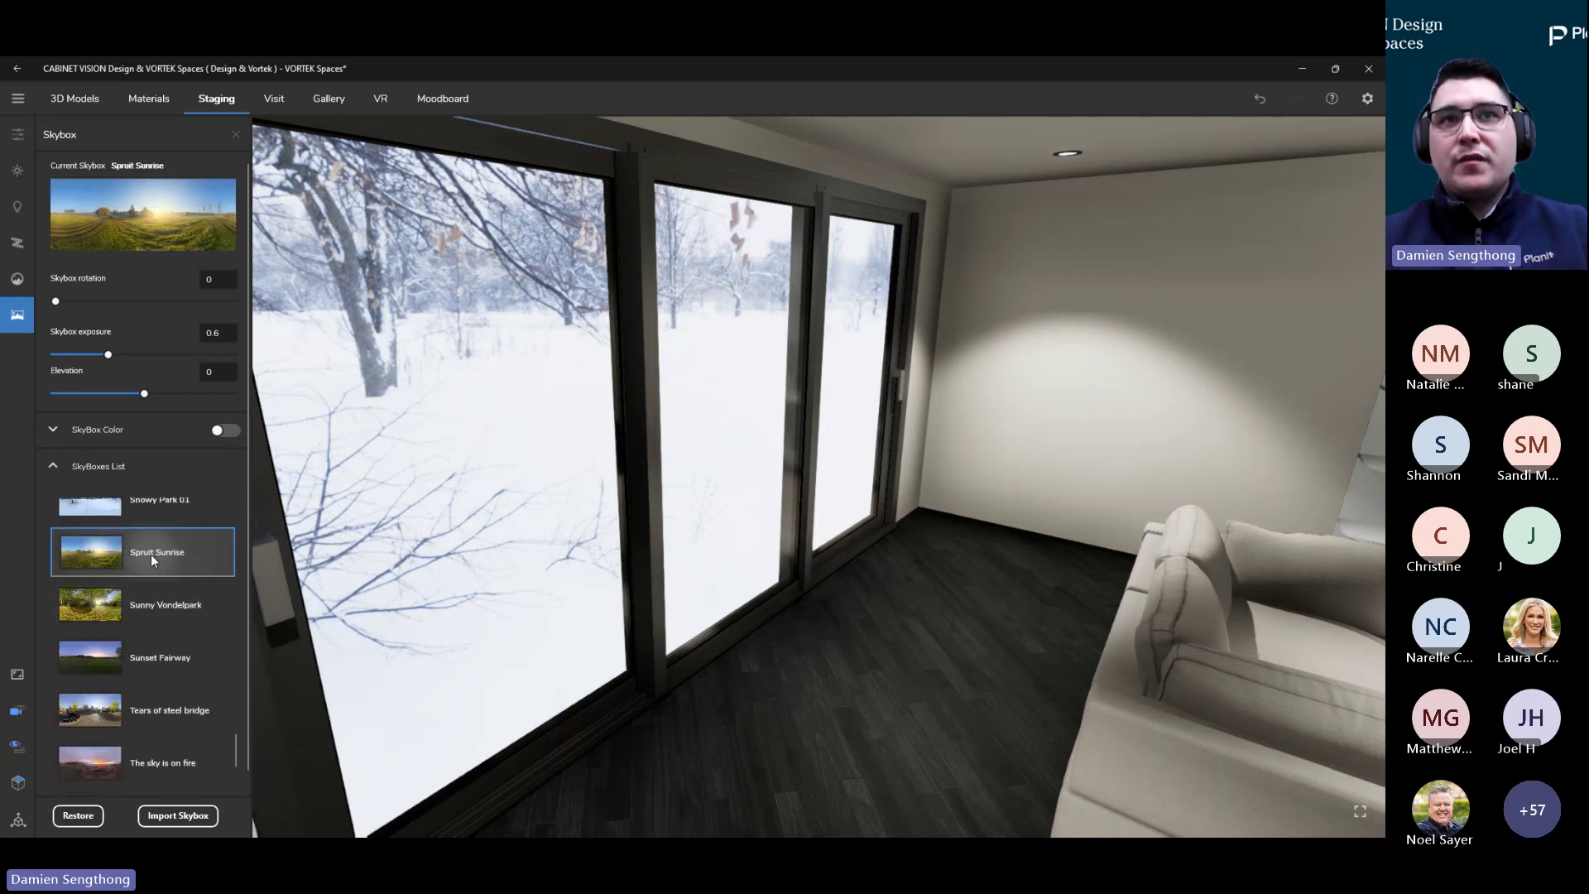
{"action": "scroll", "coordinate": [161, 628], "scroll_direction": "up", "scroll_amount": 3}
{"action": "left_click", "coordinate": [164, 635]}
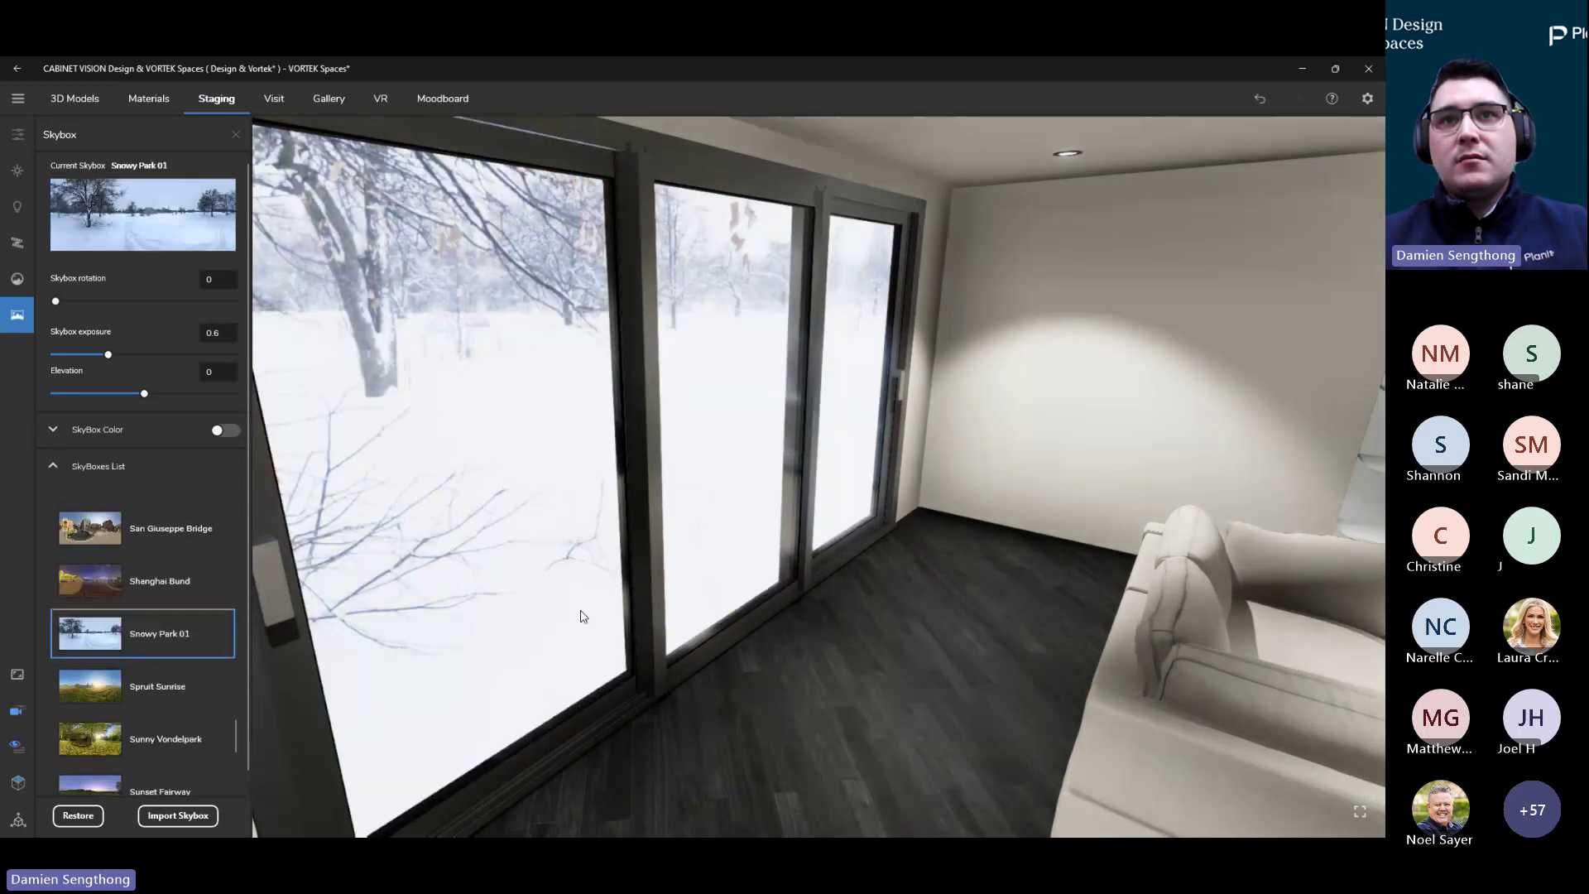
{"action": "scroll", "coordinate": [125, 649], "scroll_direction": "down", "scroll_amount": 3}
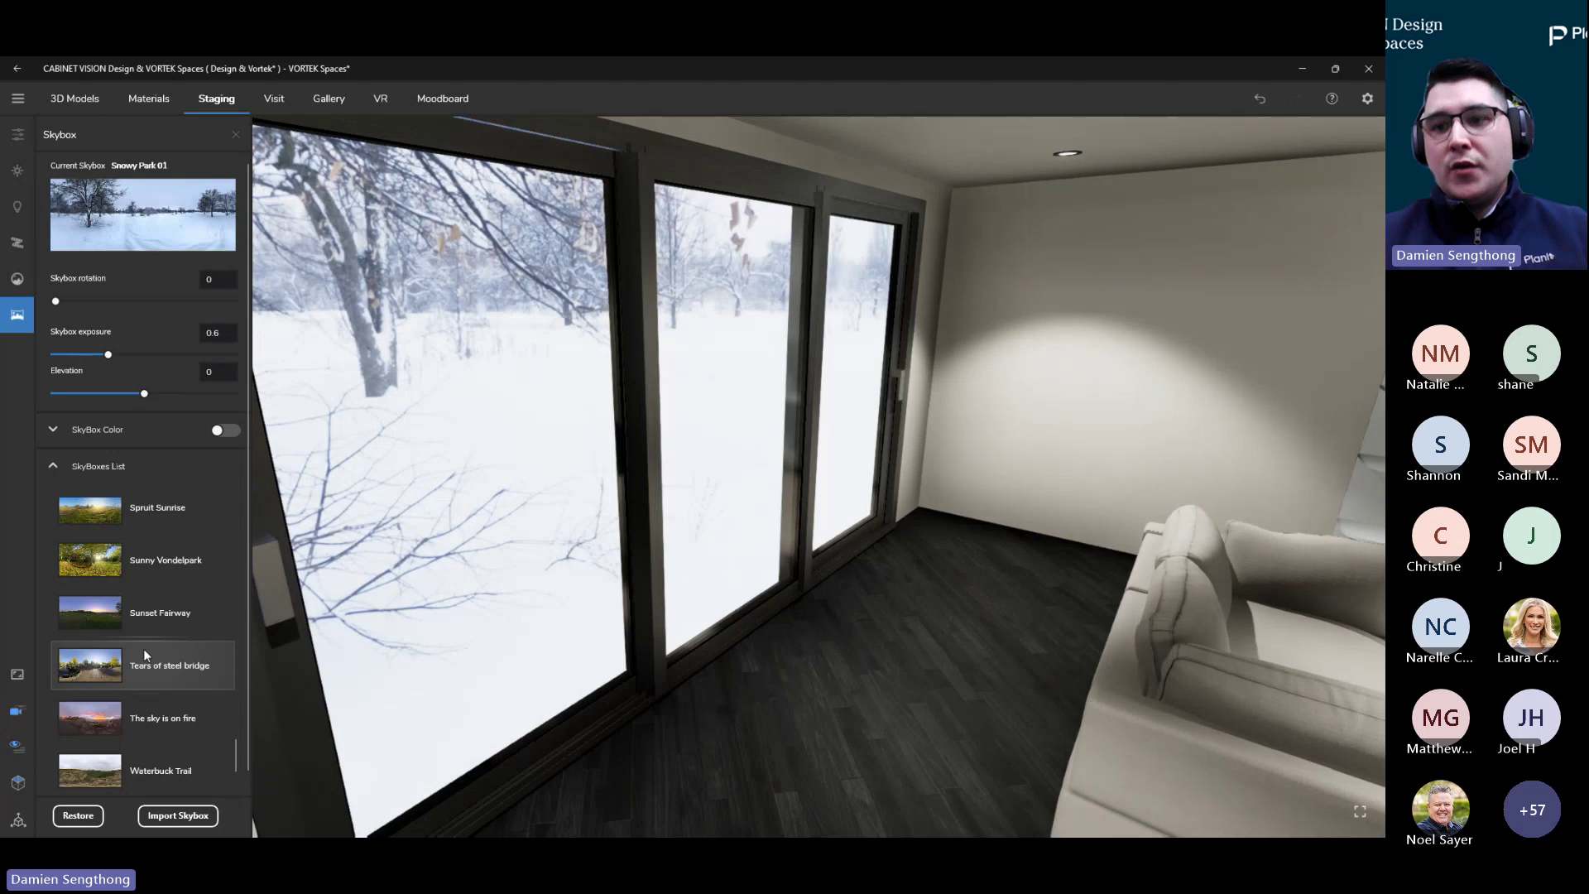
Examine the kitchen with its island, stools and pendant lights, turning around the room to the sofa and glass doors
{"action": "left_click_drag", "start_coordinate": [934, 662], "coordinate": [562, 687]}
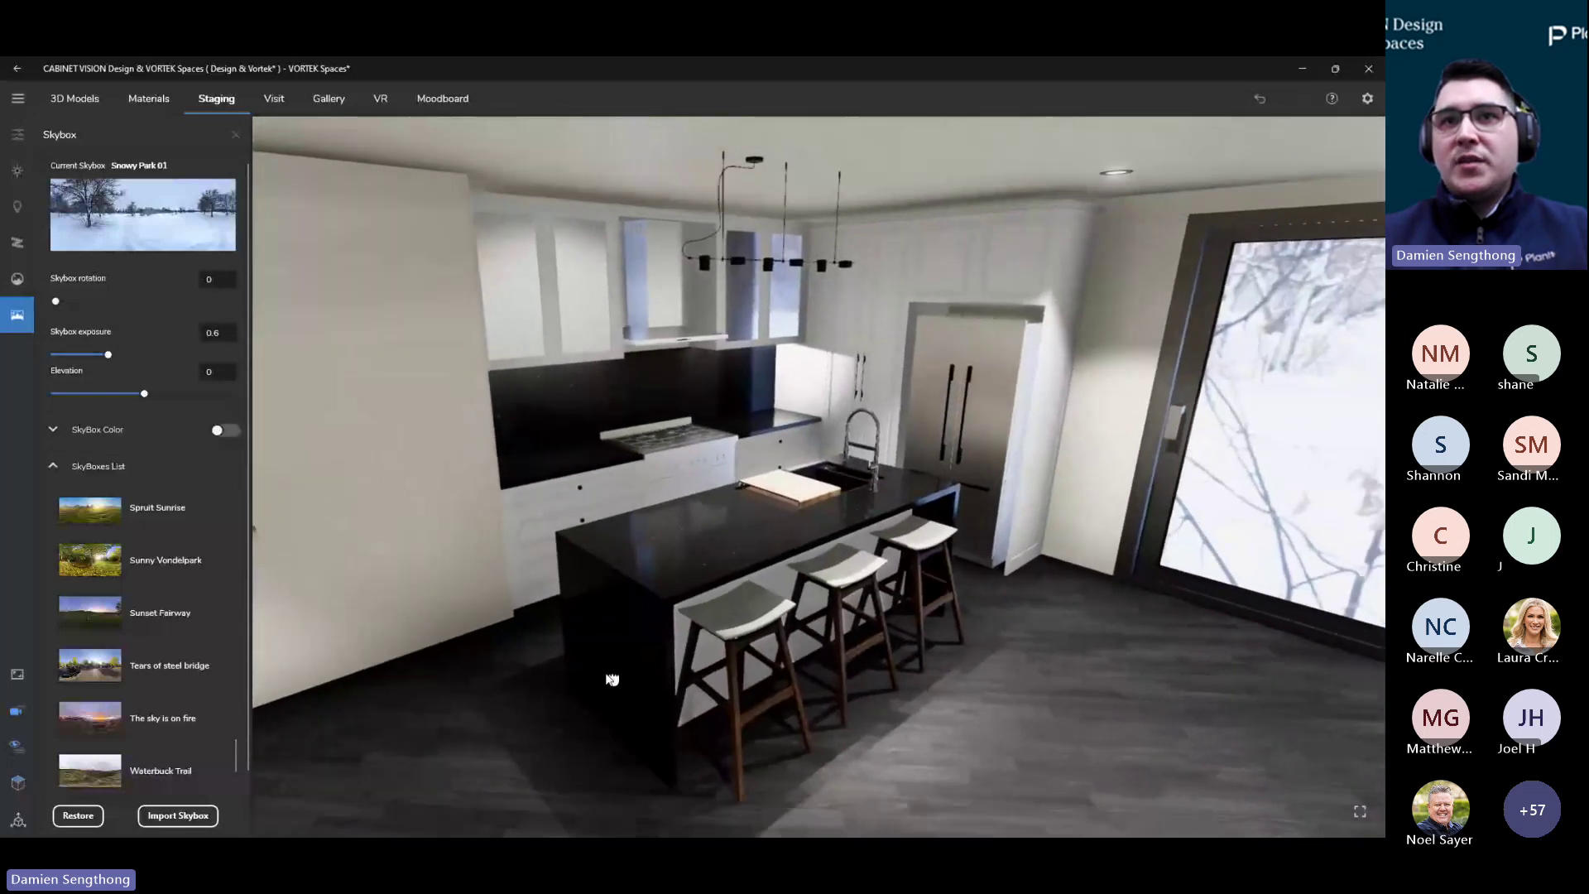
{"action": "scroll", "coordinate": [869, 483], "scroll_direction": "up", "scroll_amount": 5}
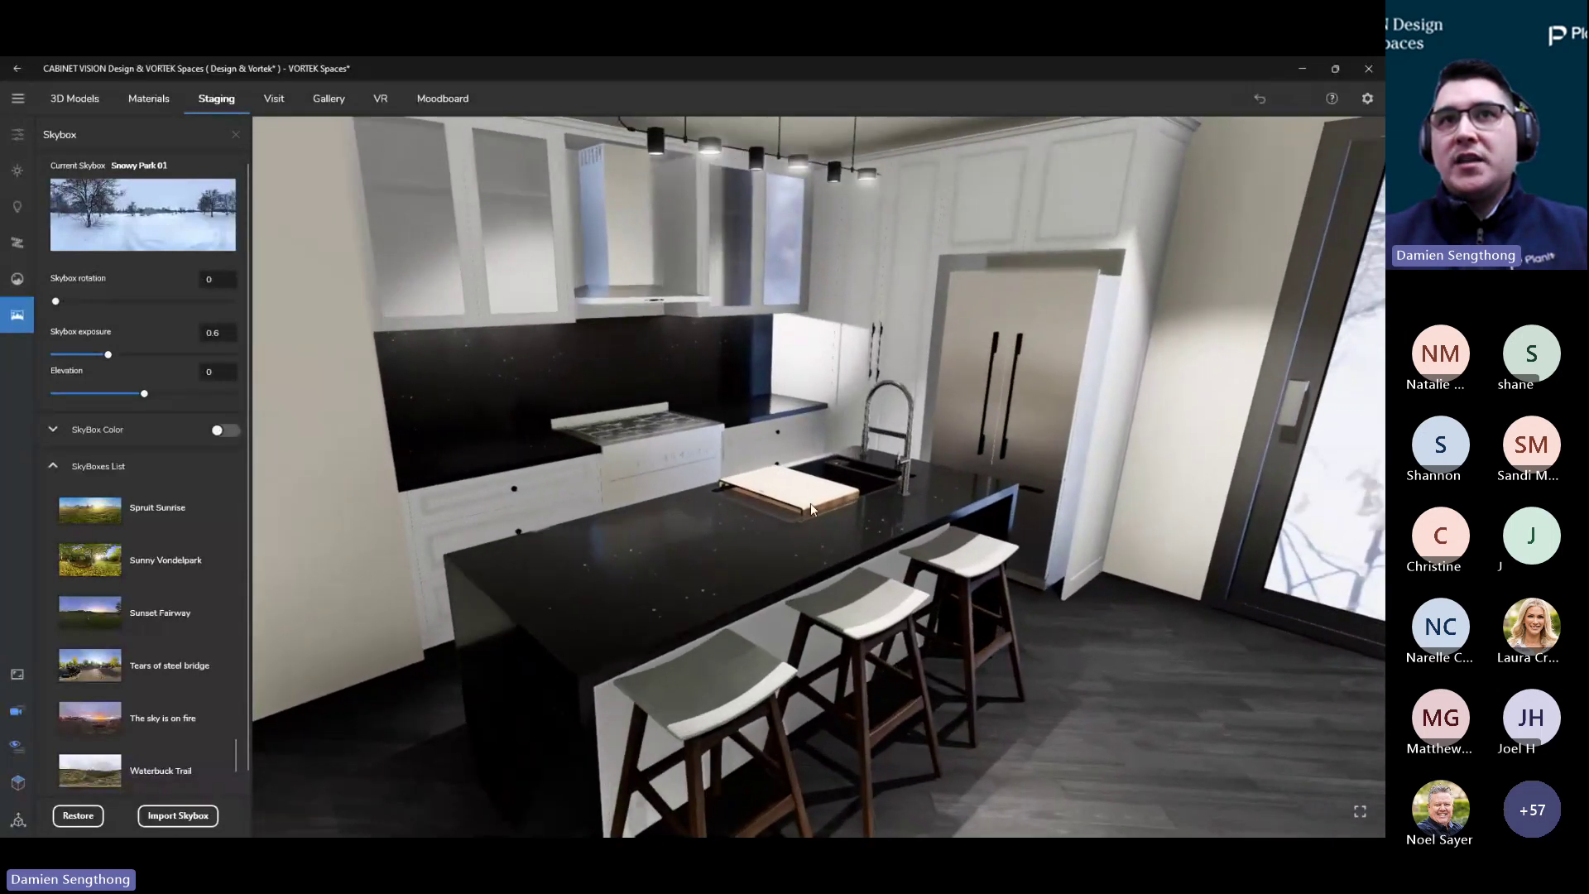
{"action": "left_click_drag", "start_coordinate": [811, 503], "coordinate": [1035, 633]}
{"action": "left_click_drag", "start_coordinate": [792, 626], "coordinate": [608, 634]}
{"action": "left_click_drag", "start_coordinate": [1040, 594], "coordinate": [778, 619]}
{"action": "left_click_drag", "start_coordinate": [1119, 565], "coordinate": [976, 577]}
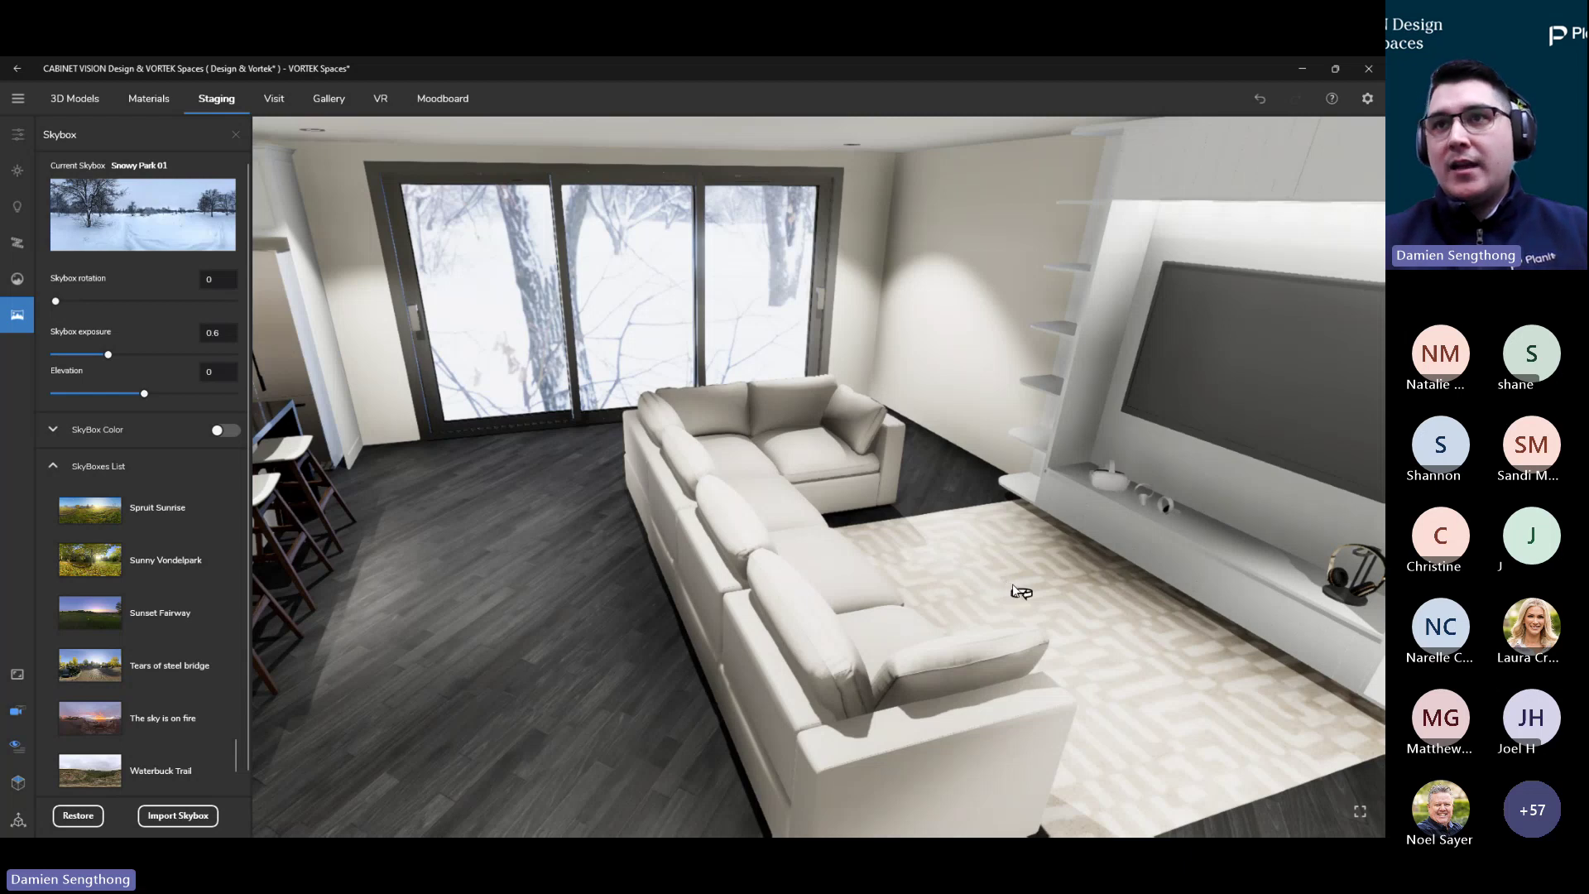
Examine the TV shelving unit up close, including the VR headset and the headphones on its bench
{"action": "left_click_drag", "start_coordinate": [1022, 593], "coordinate": [890, 598]}
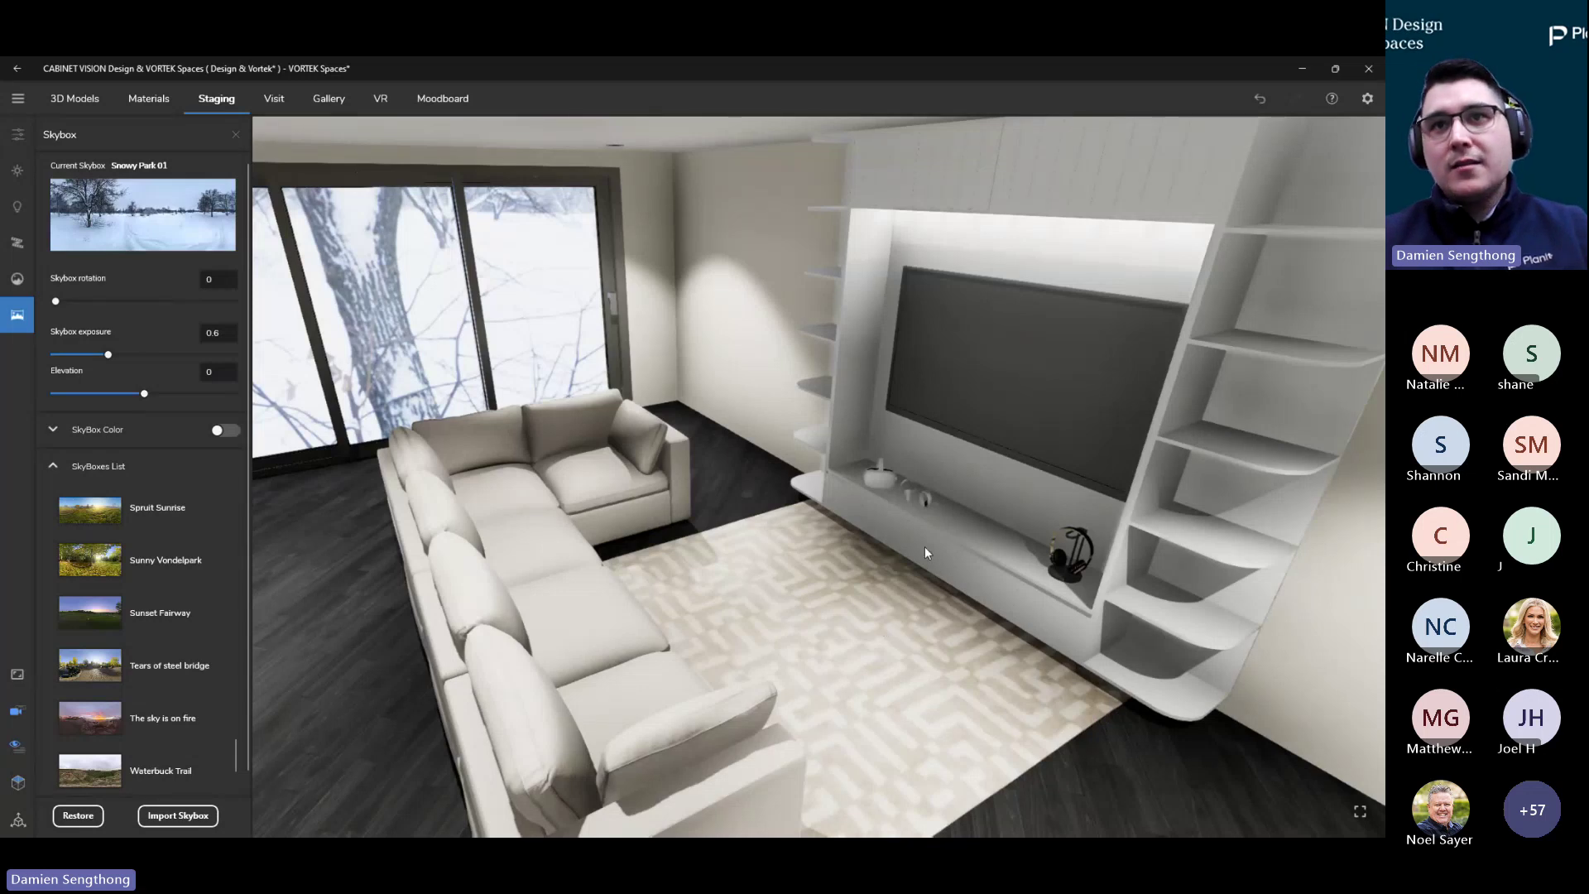
{"action": "scroll", "coordinate": [911, 559], "scroll_direction": "up", "scroll_amount": 5}
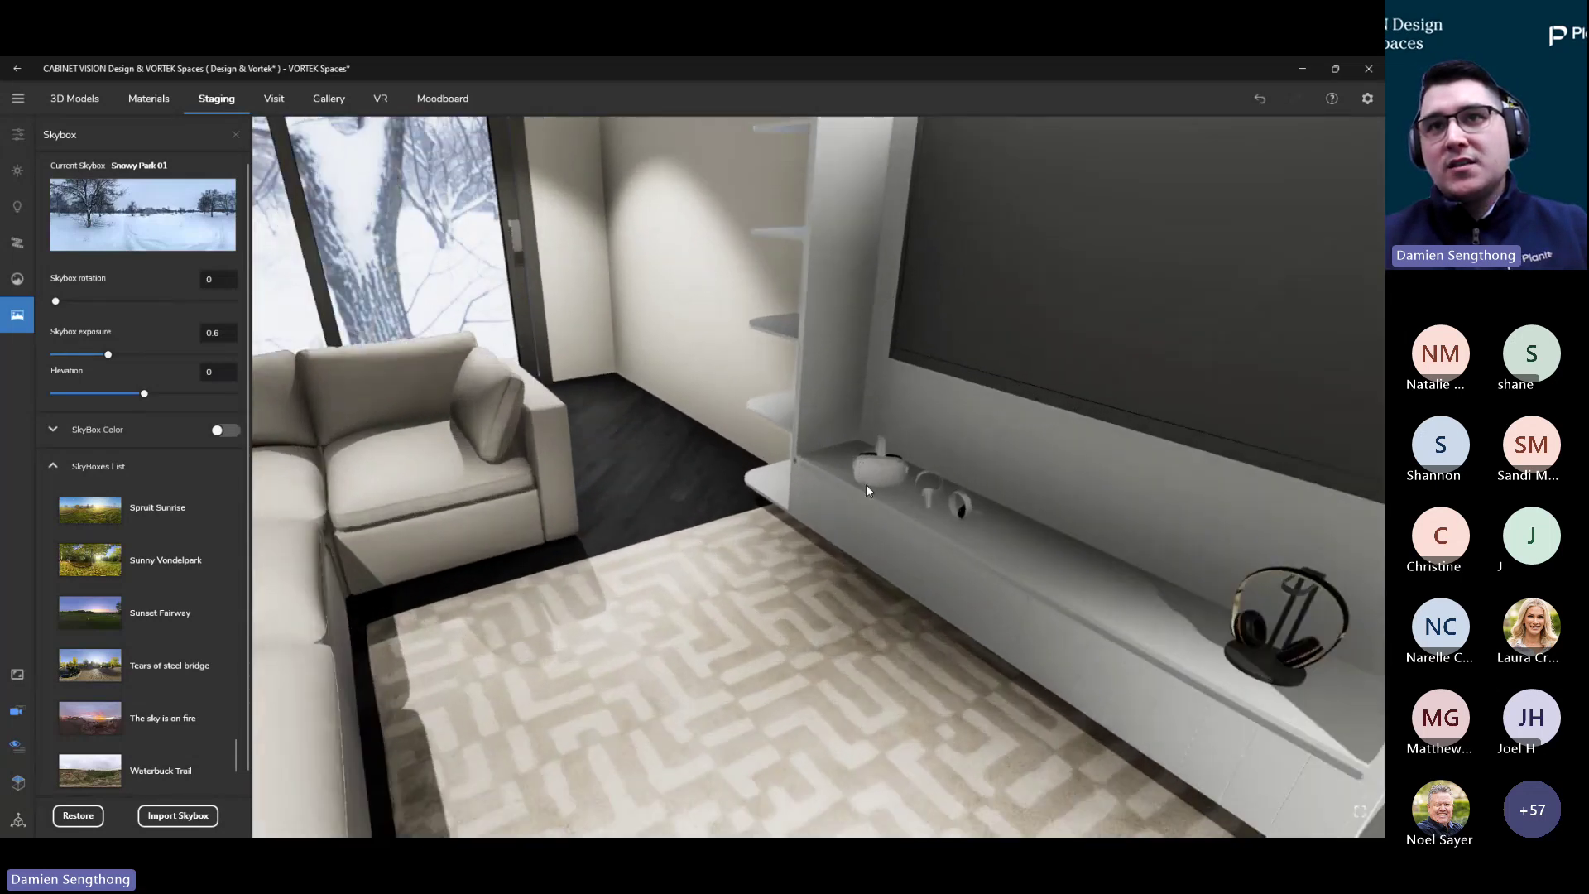
{"action": "scroll", "coordinate": [867, 470], "scroll_direction": "up", "scroll_amount": 3}
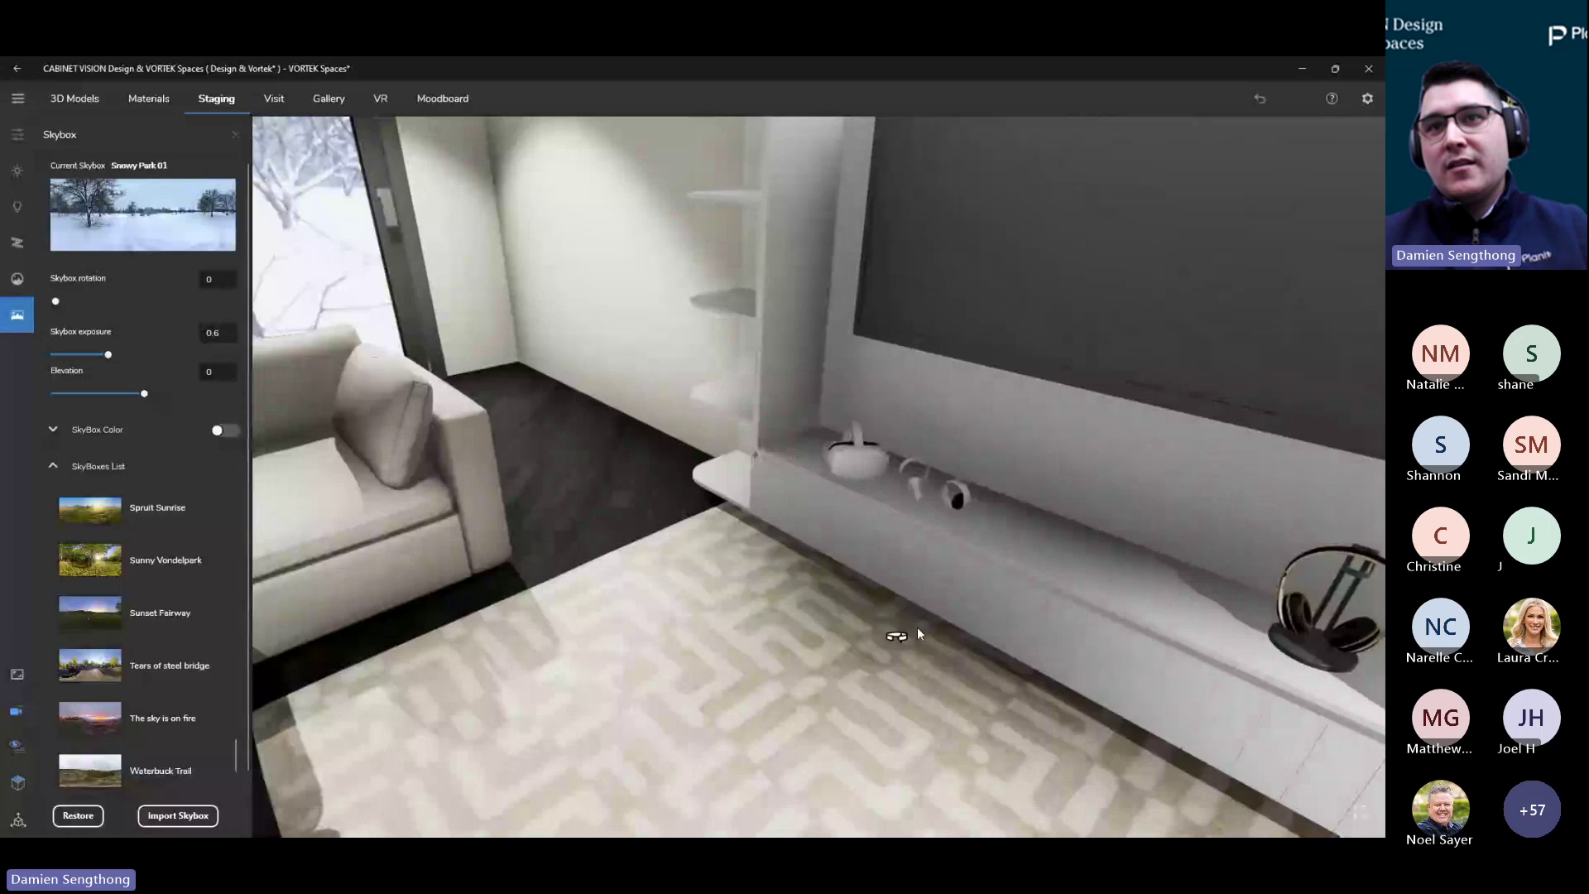
{"action": "middle_click_drag", "start_coordinate": [917, 628], "coordinate": [1104, 554]}
{"action": "scroll", "coordinate": [1020, 678], "scroll_direction": "down", "scroll_amount": 5}
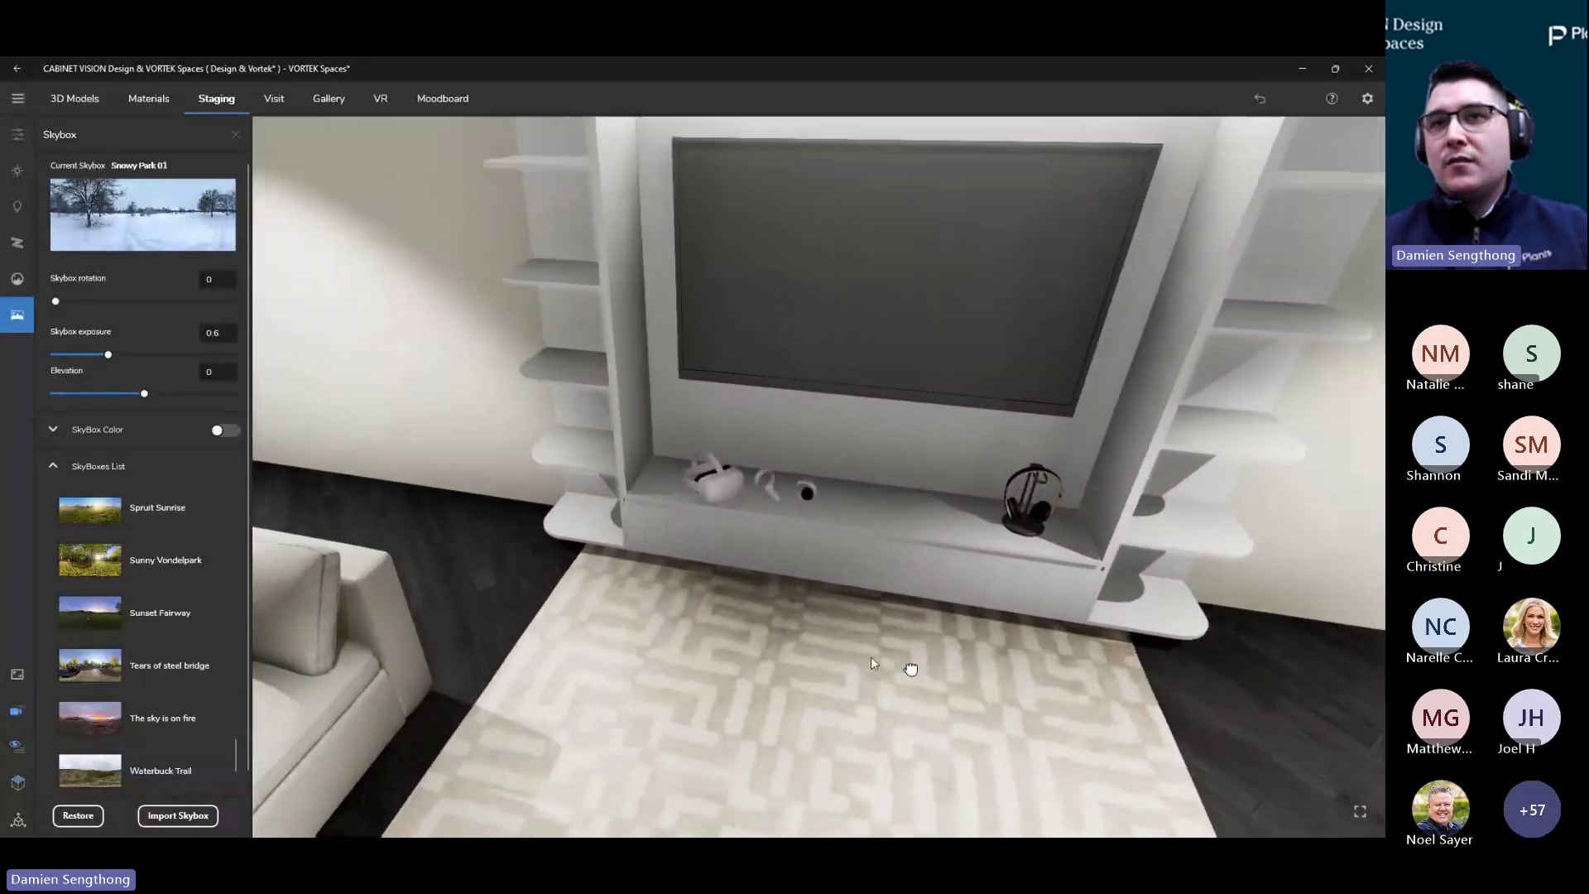
{"action": "left_click_drag", "start_coordinate": [870, 660], "coordinate": [781, 642]}
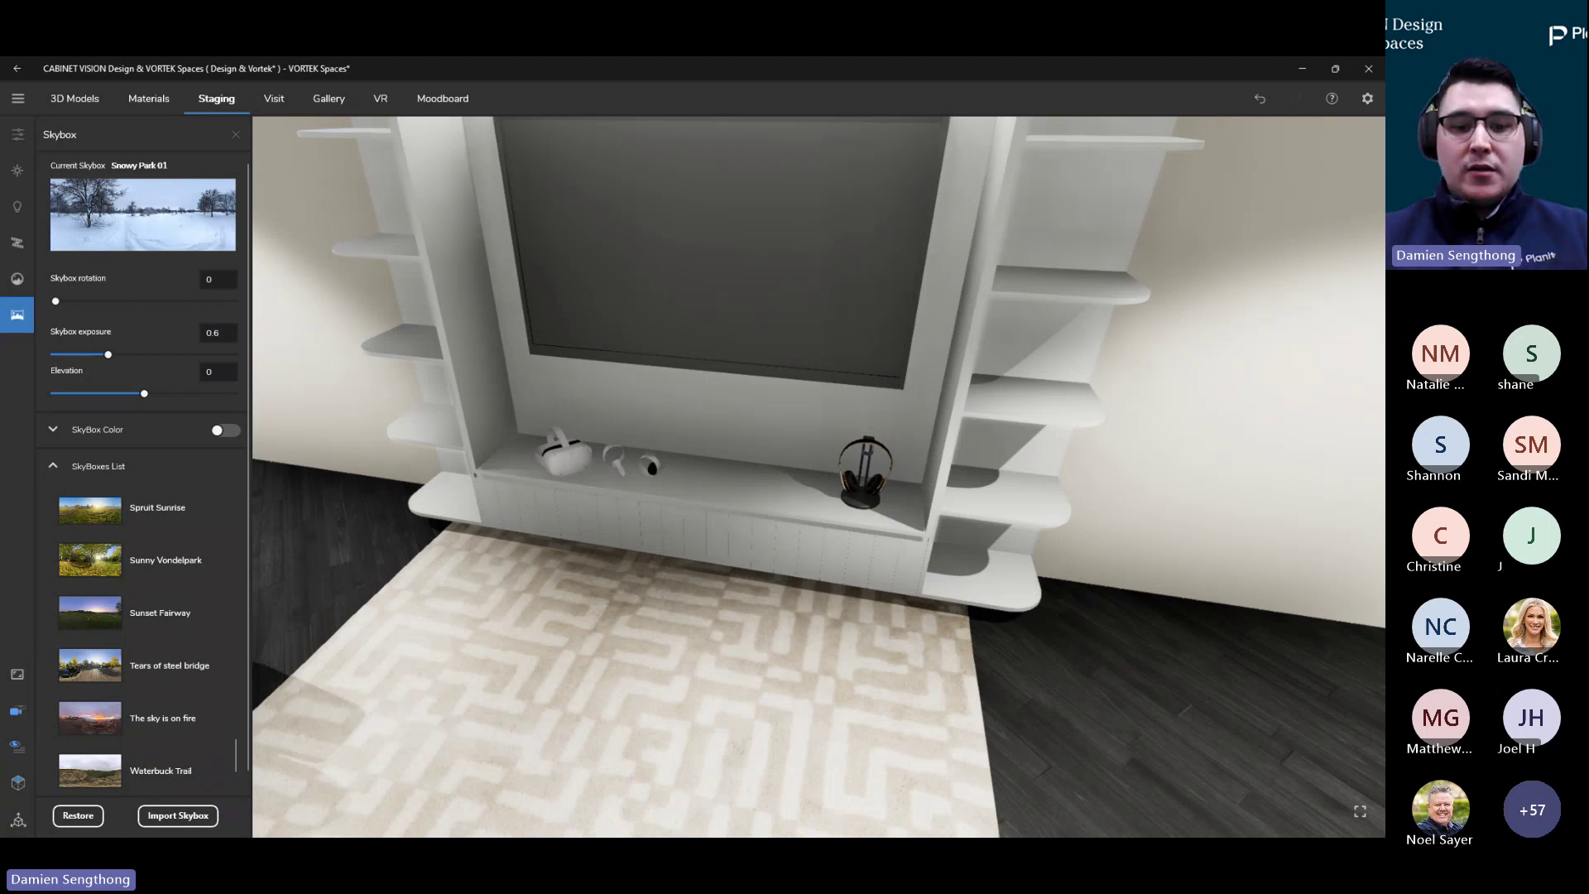
Switch to File Explorer and open the project folder C:\VORTEK\Design_Vortek\Design_Vortek
{"action": "key", "text": "super+e"}
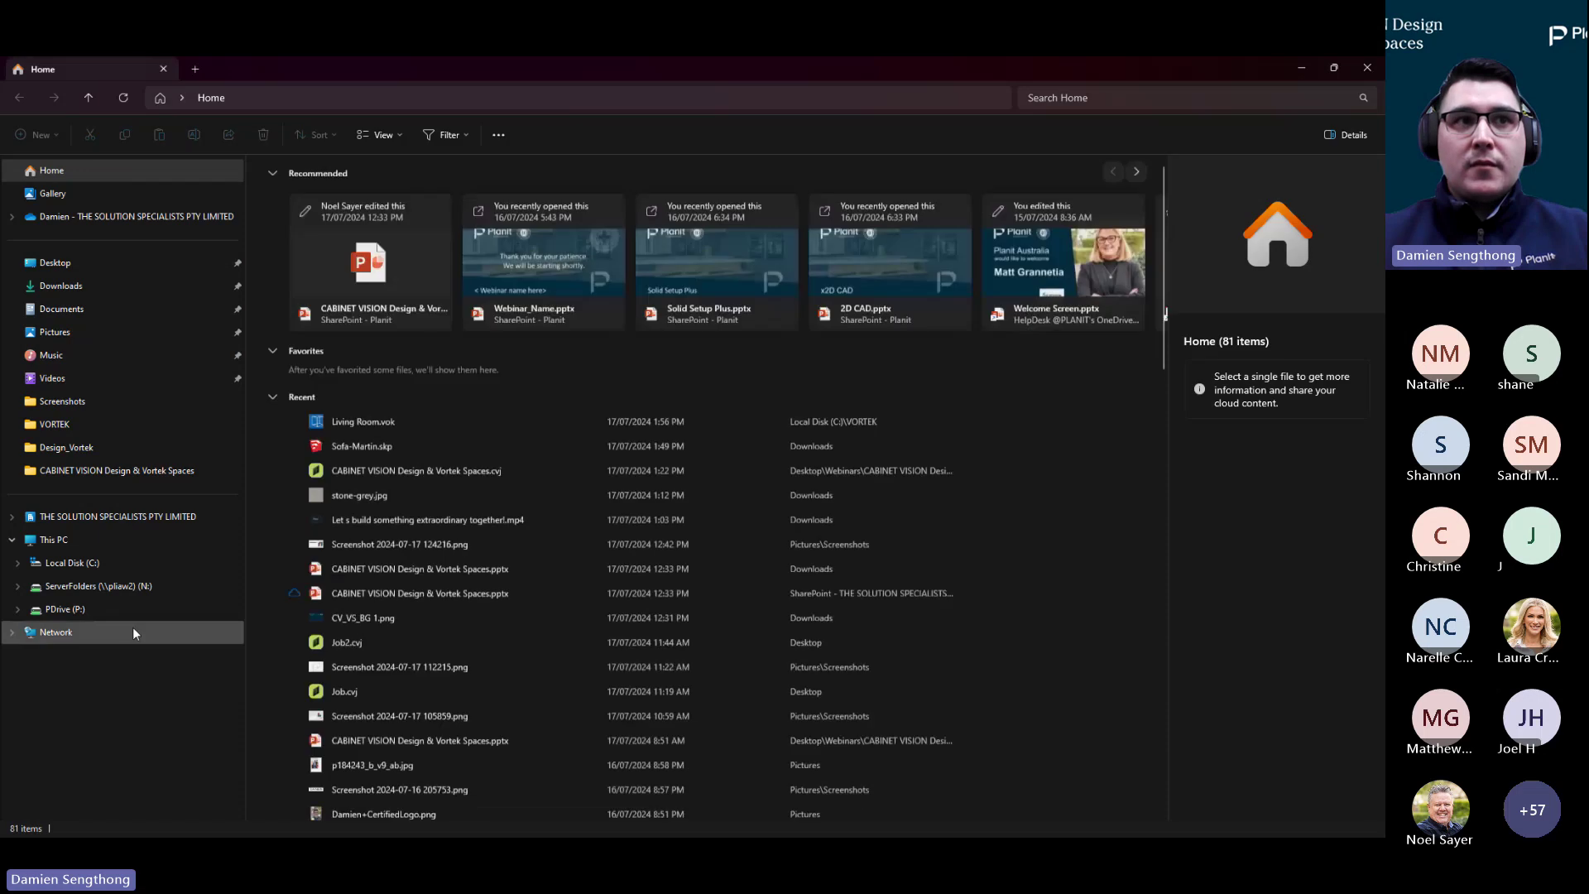
{"action": "left_click", "coordinate": [97, 565]}
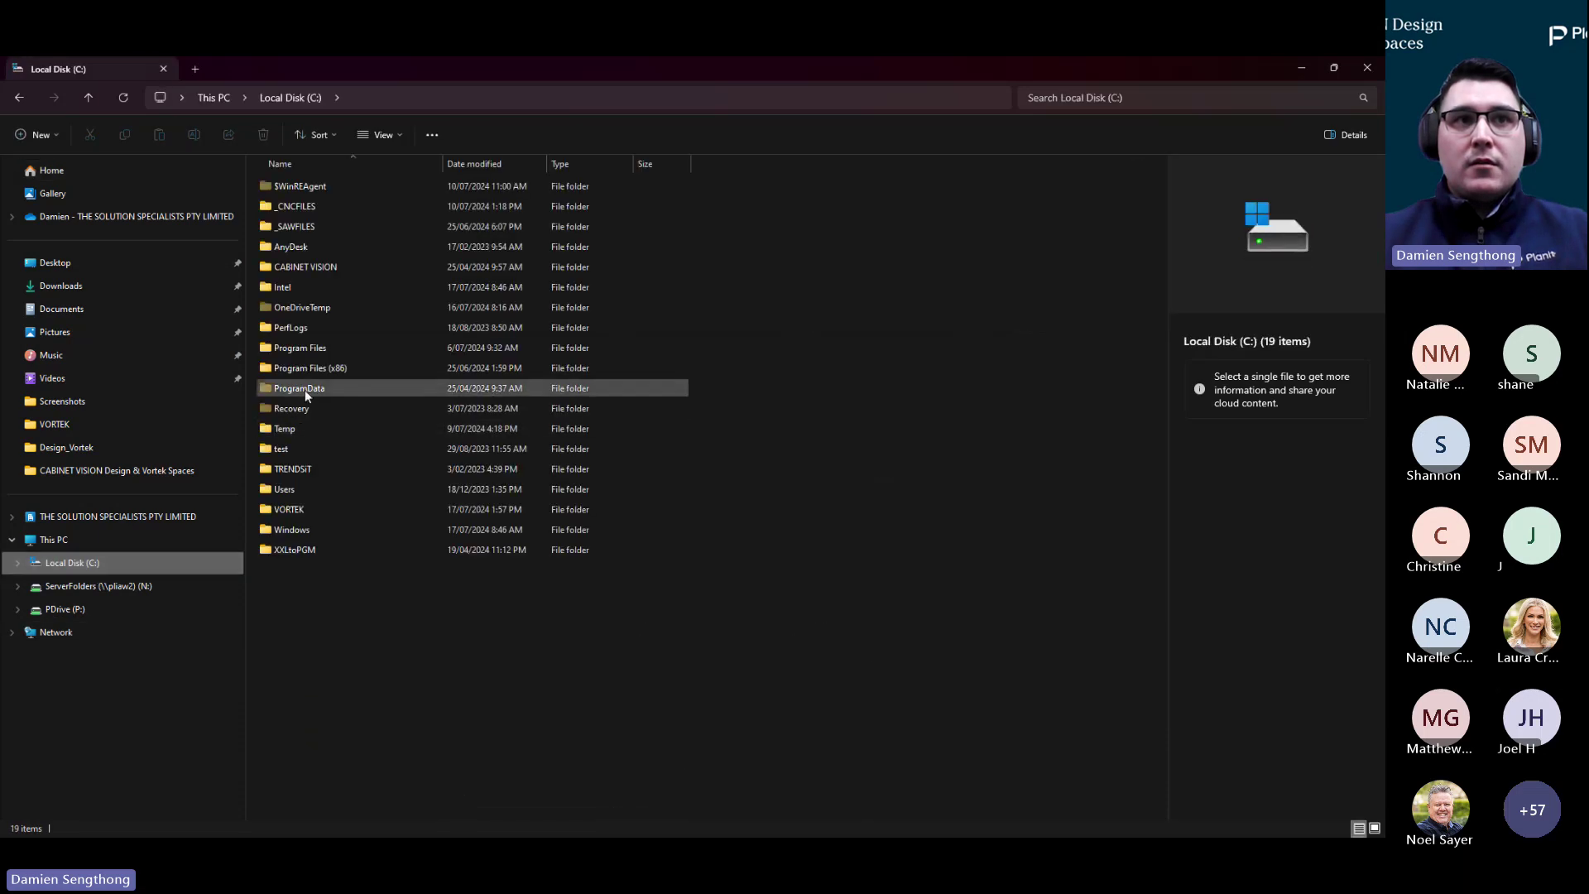
{"action": "double_click", "coordinate": [297, 507]}
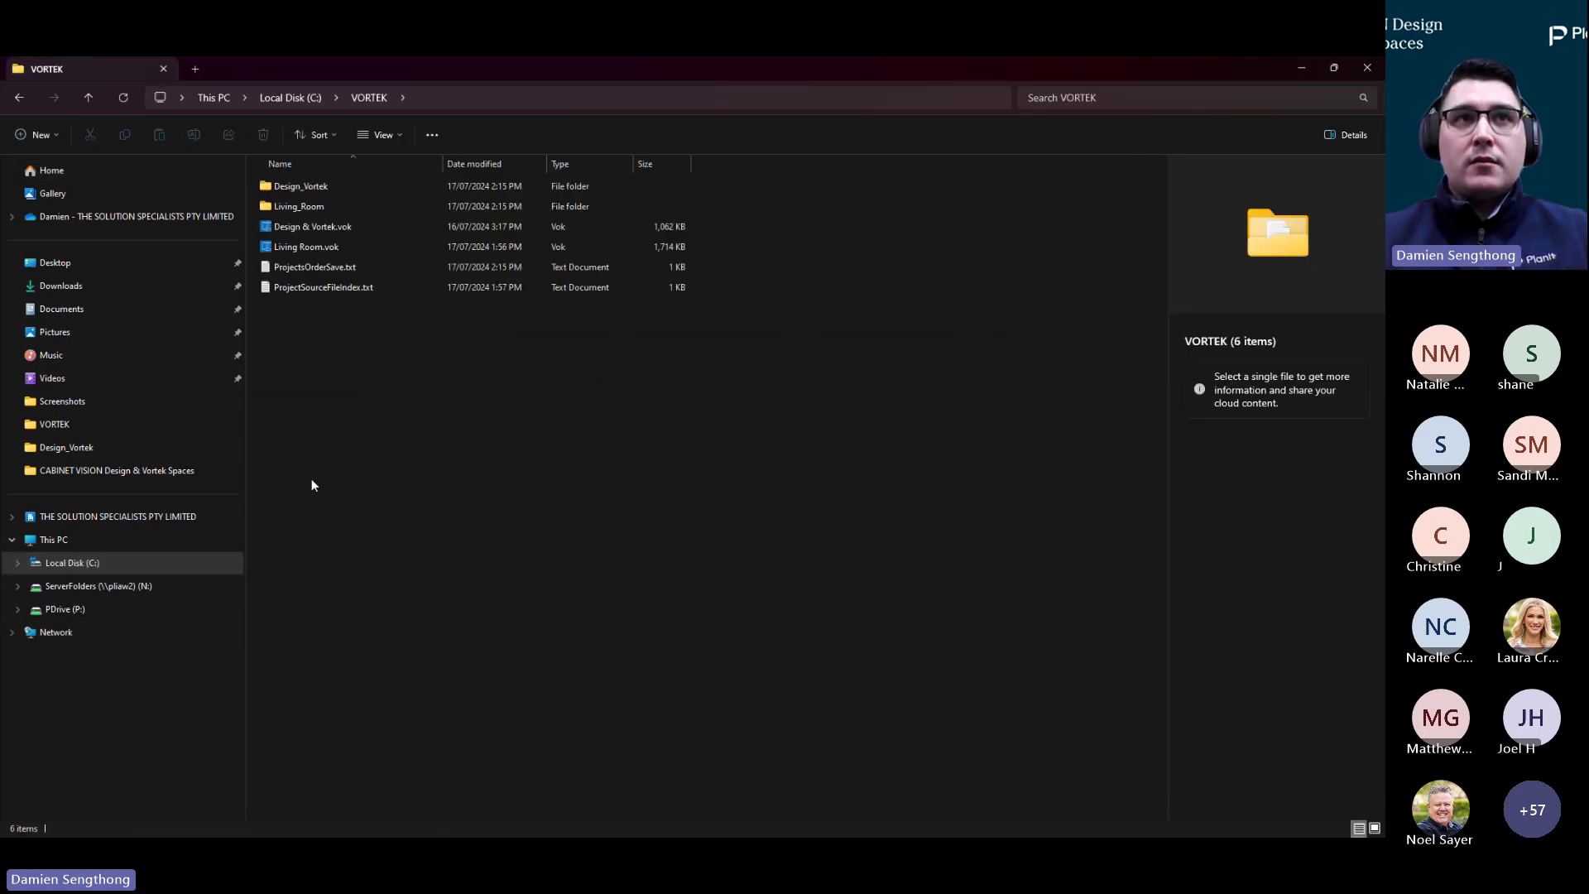
{"action": "double_click", "coordinate": [310, 184]}
{"action": "double_click", "coordinate": [316, 207]}
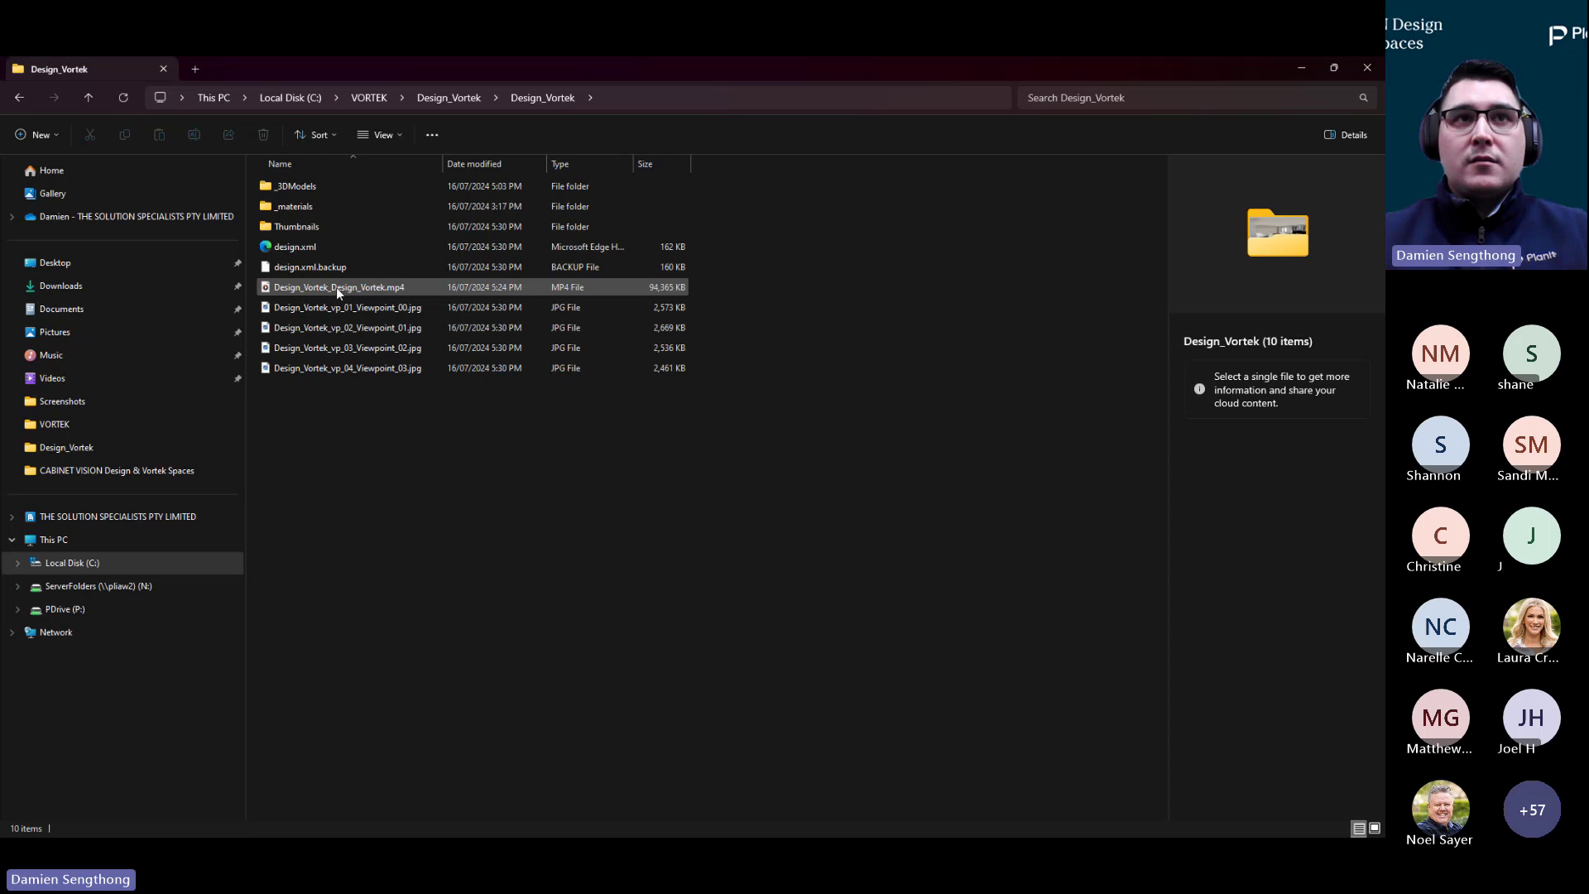
Play Design_Vortek_Design_Vortek.mp4 in a maximized Media Player, close the player, minimize File Explorer and switch to the presentation slides
{"action": "left_click", "coordinate": [397, 291]}
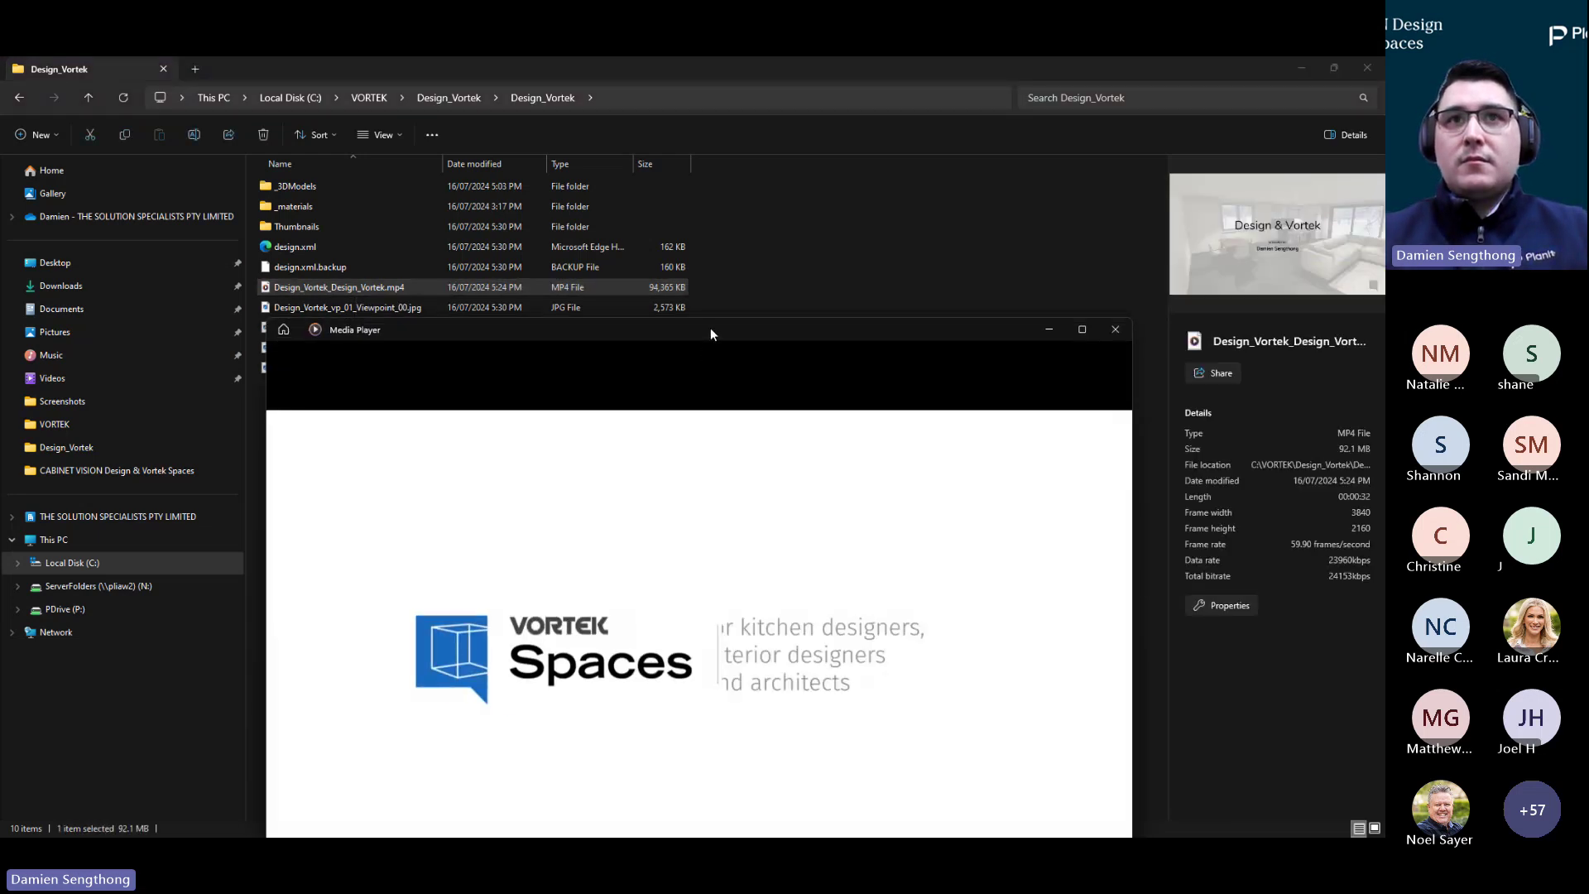
{"action": "double_click", "coordinate": [711, 328]}
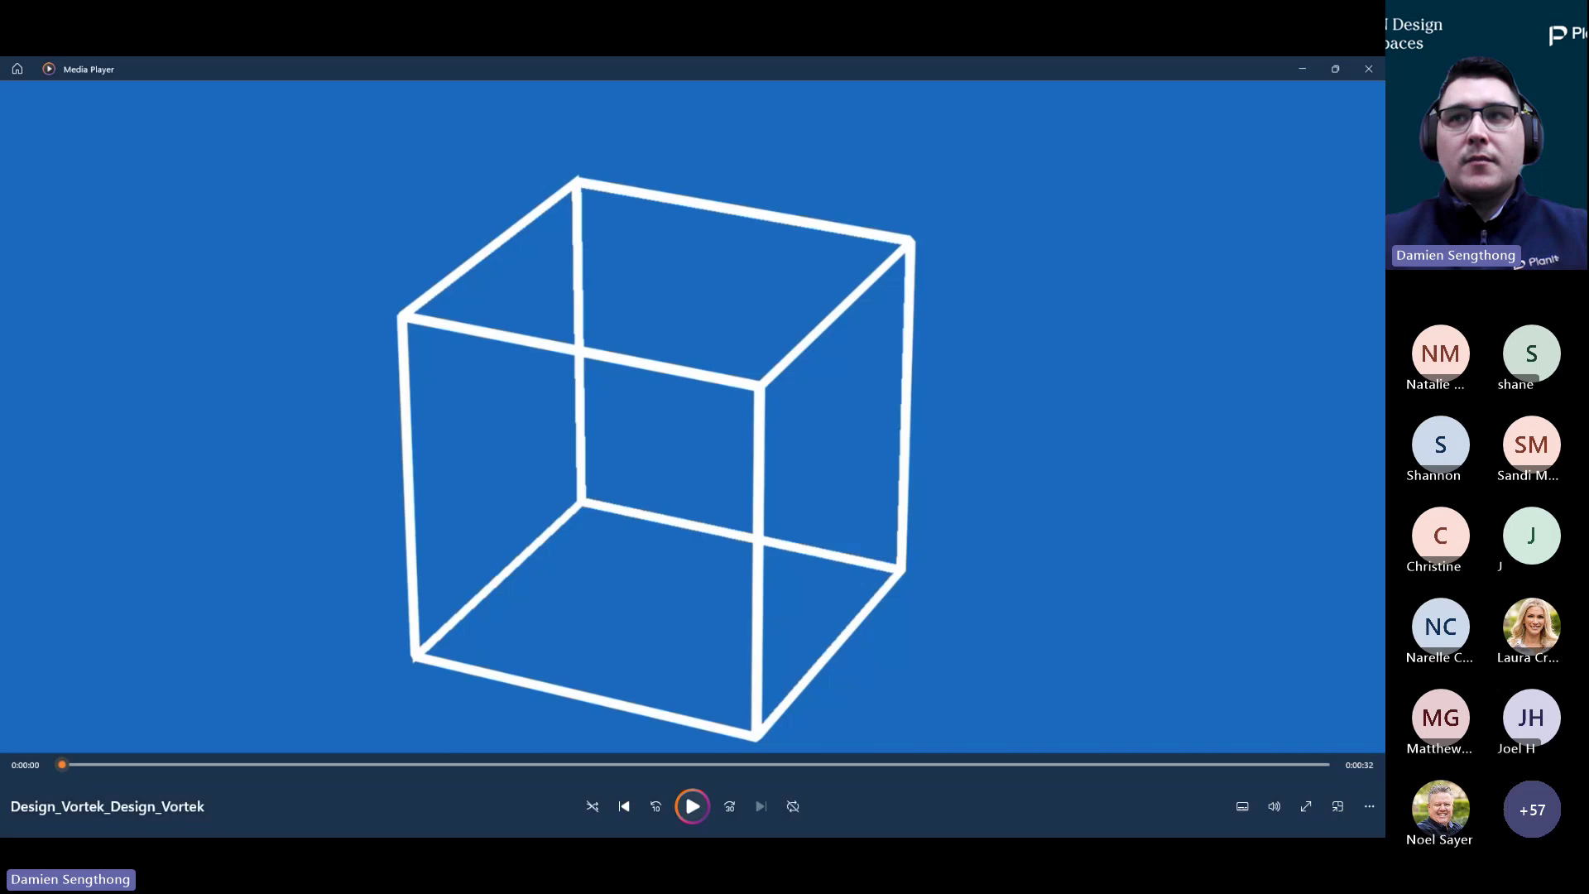
{"action": "left_click", "coordinate": [1361, 70]}
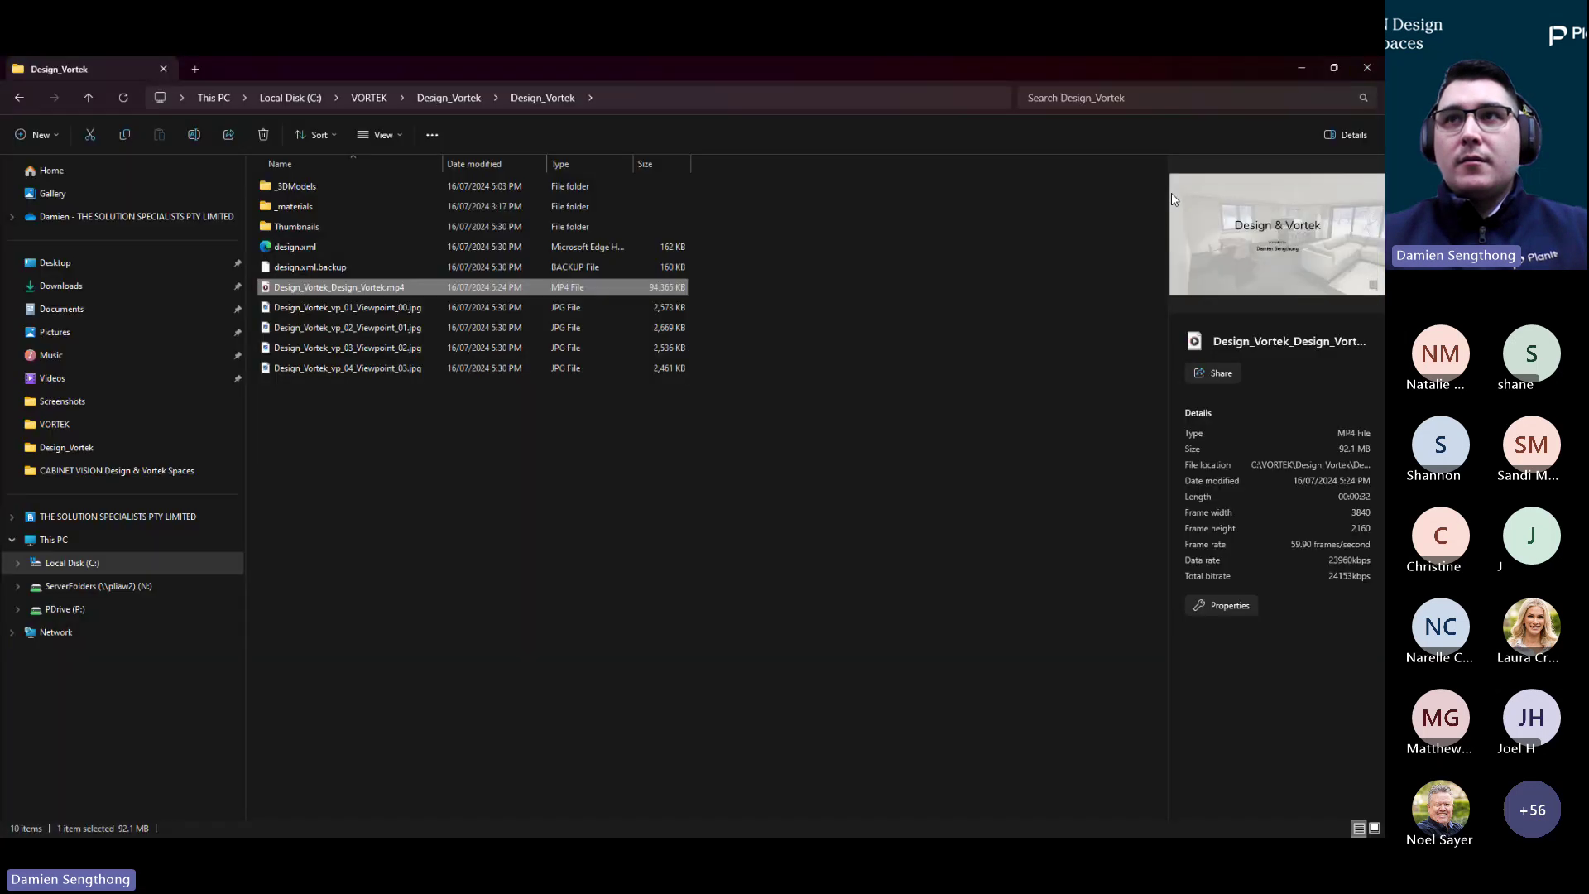
{"action": "left_click", "coordinate": [1301, 68]}
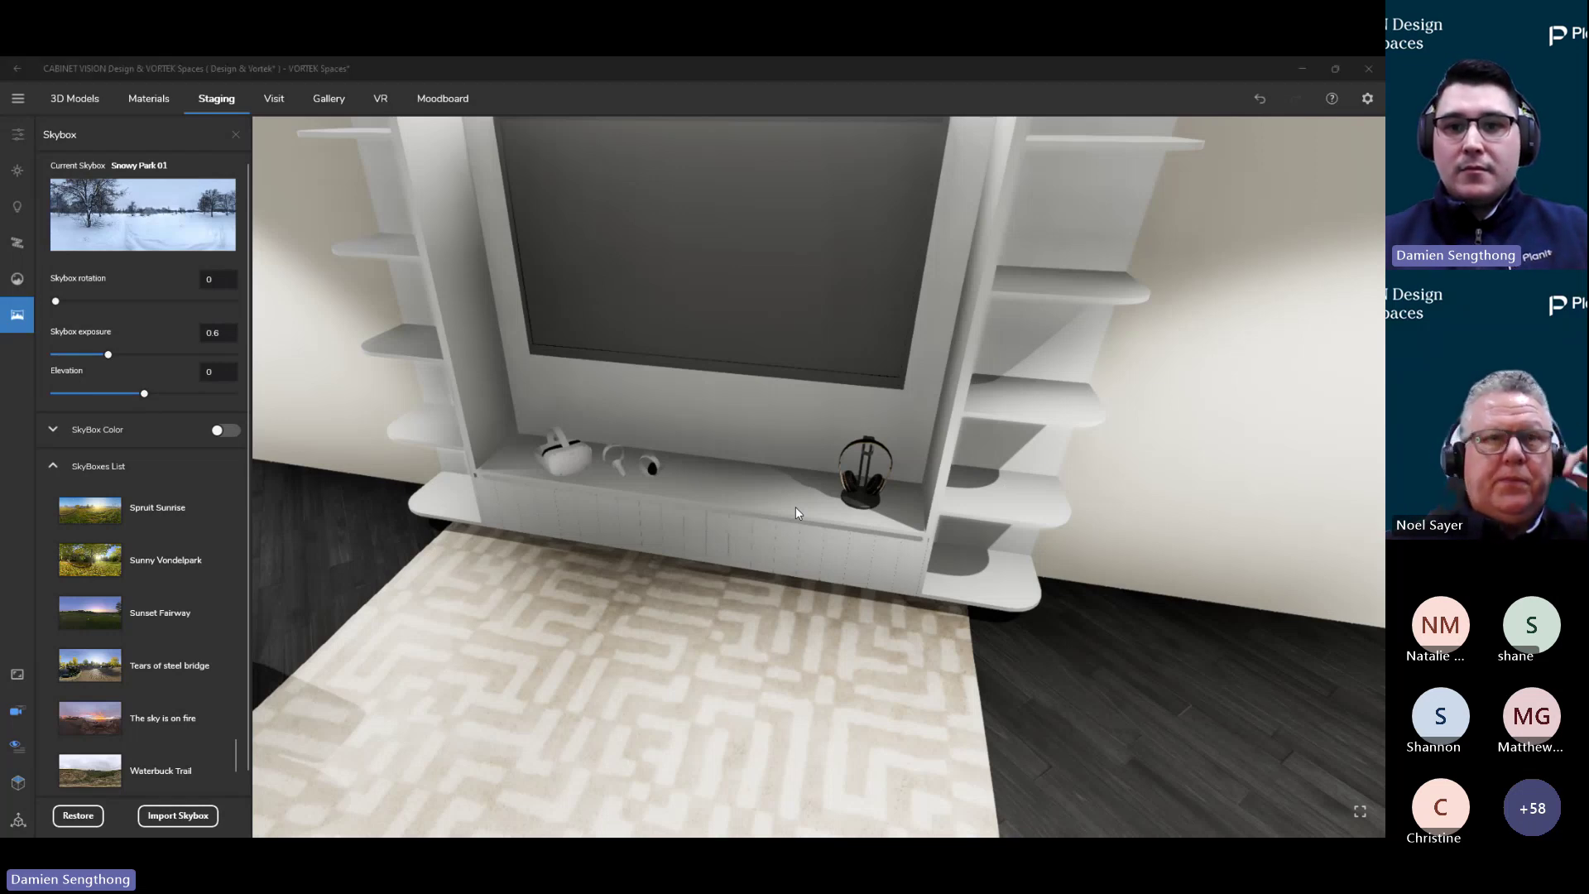
{"action": "key", "text": "alt+Tab"}
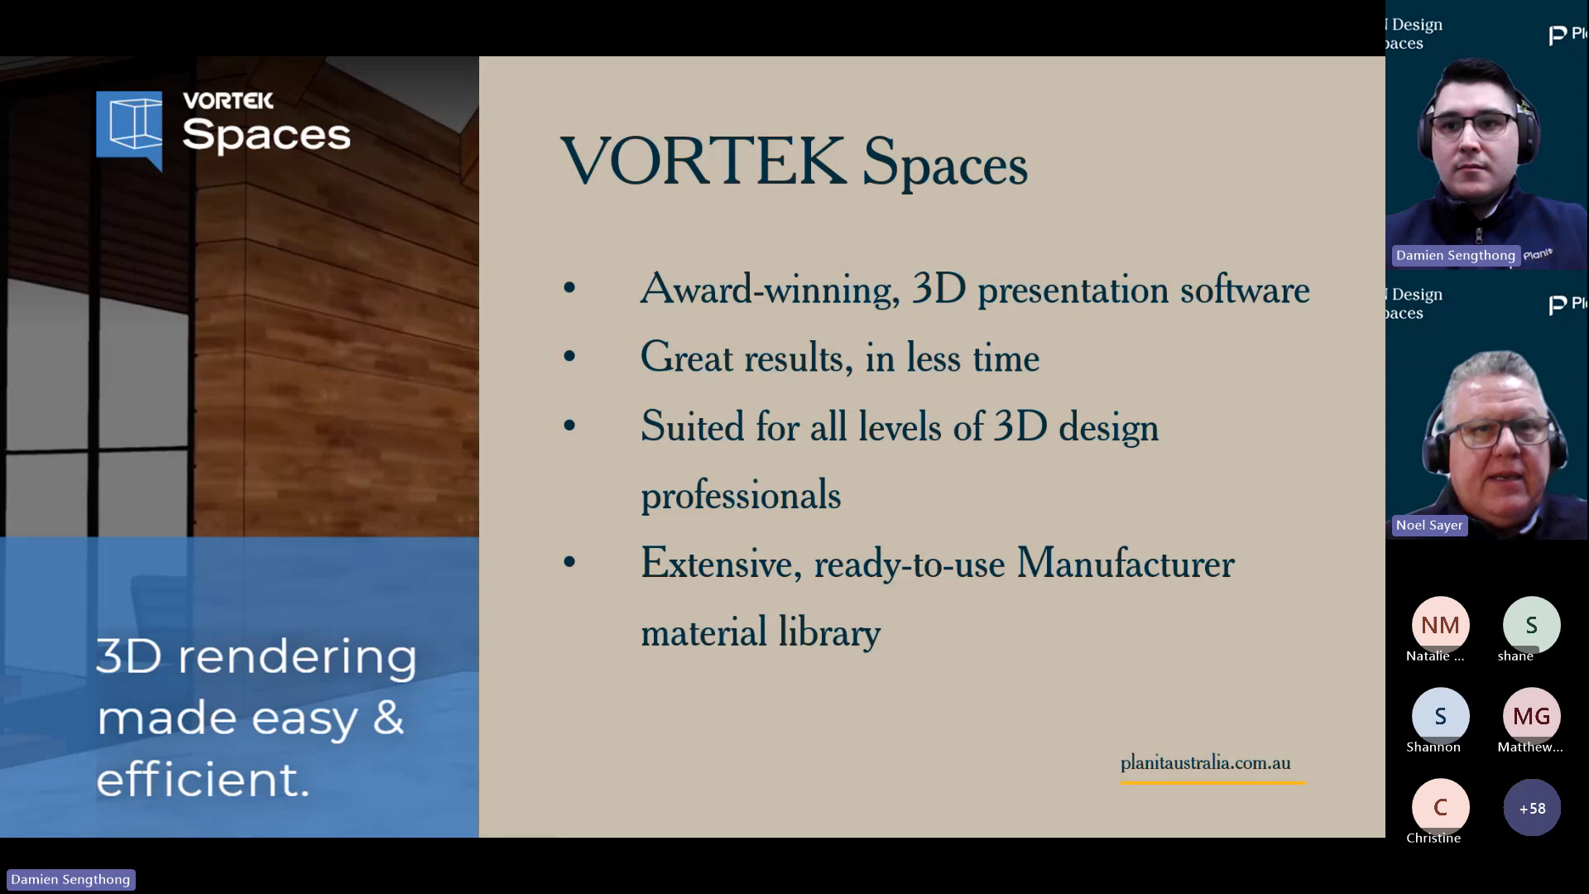